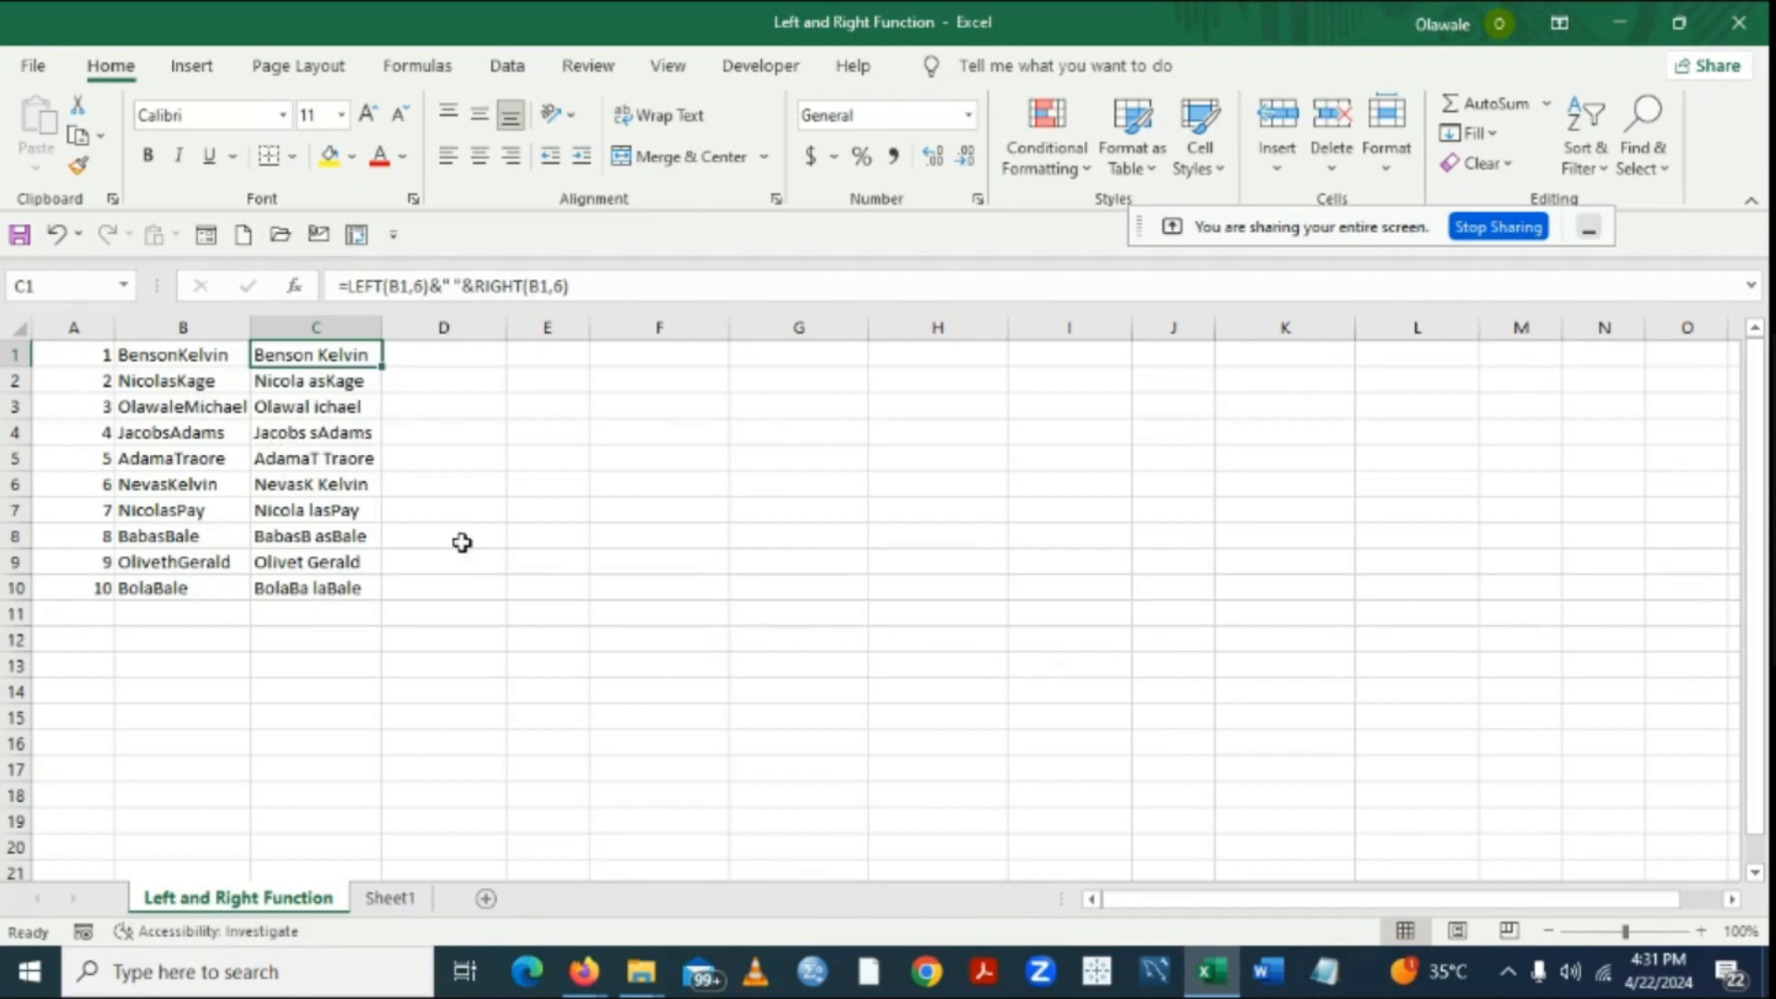
# On Sheet1, copy the joined full name from cell B1 into cell C1.
pyautogui.click(392, 899)
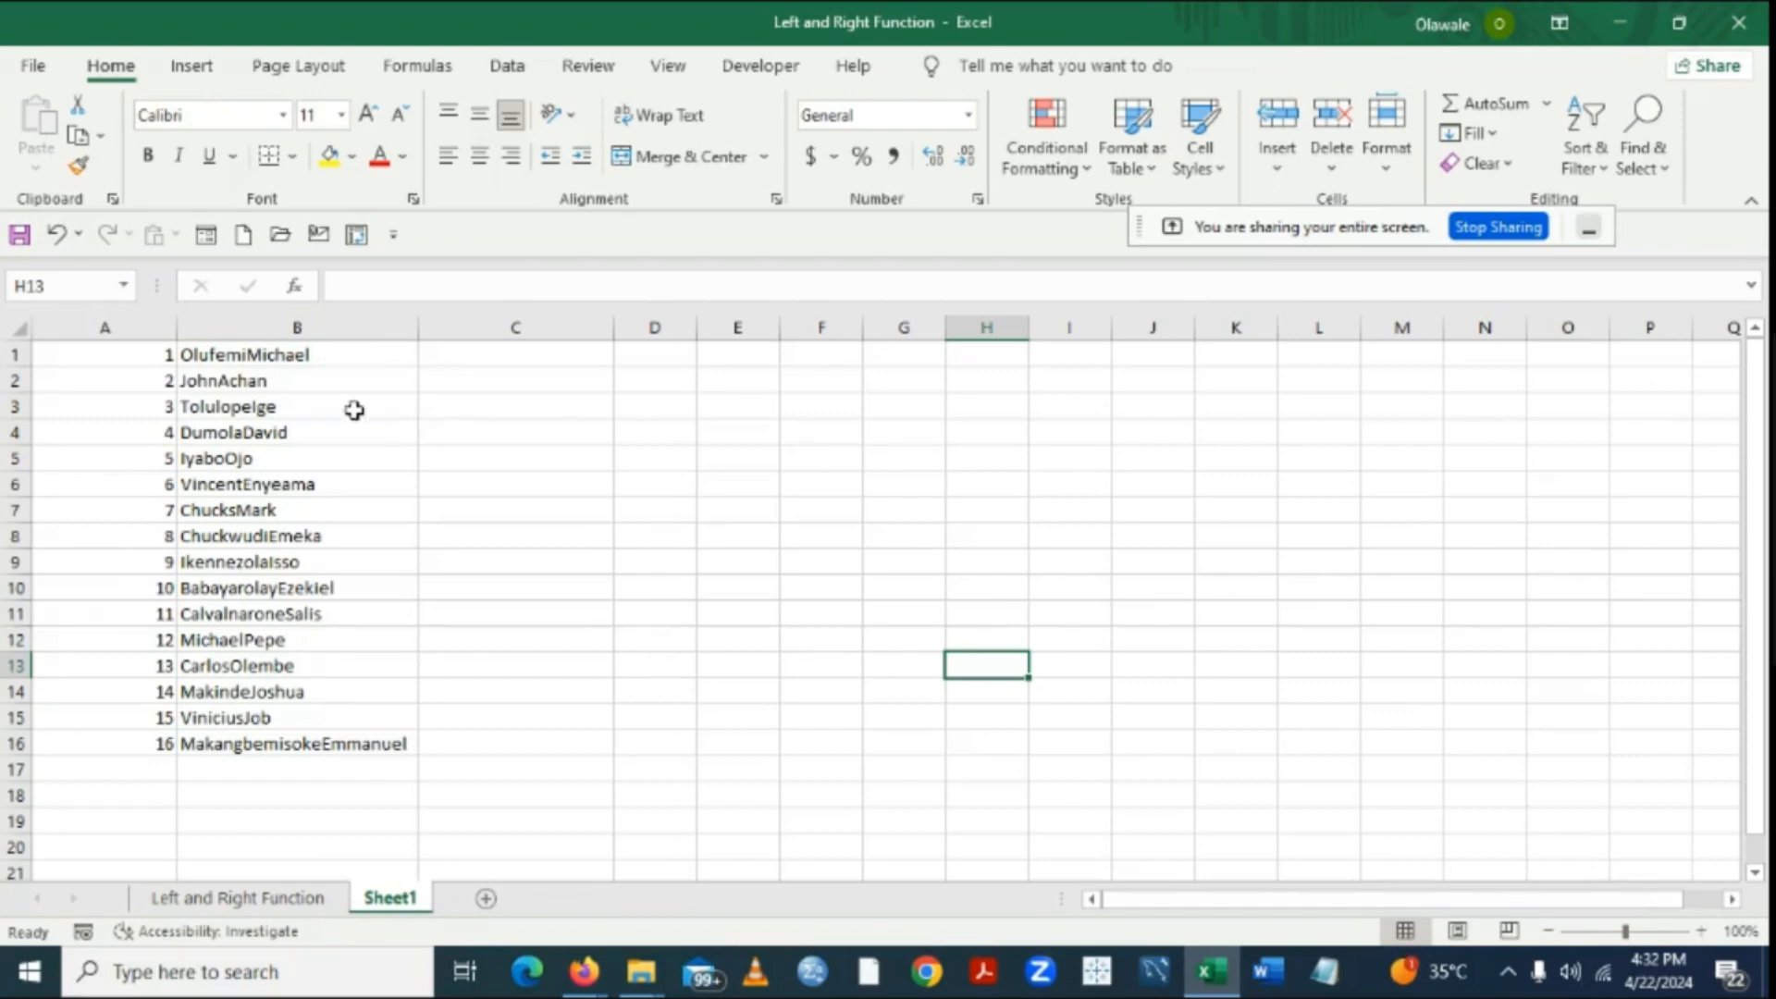
pyautogui.click(242, 356)
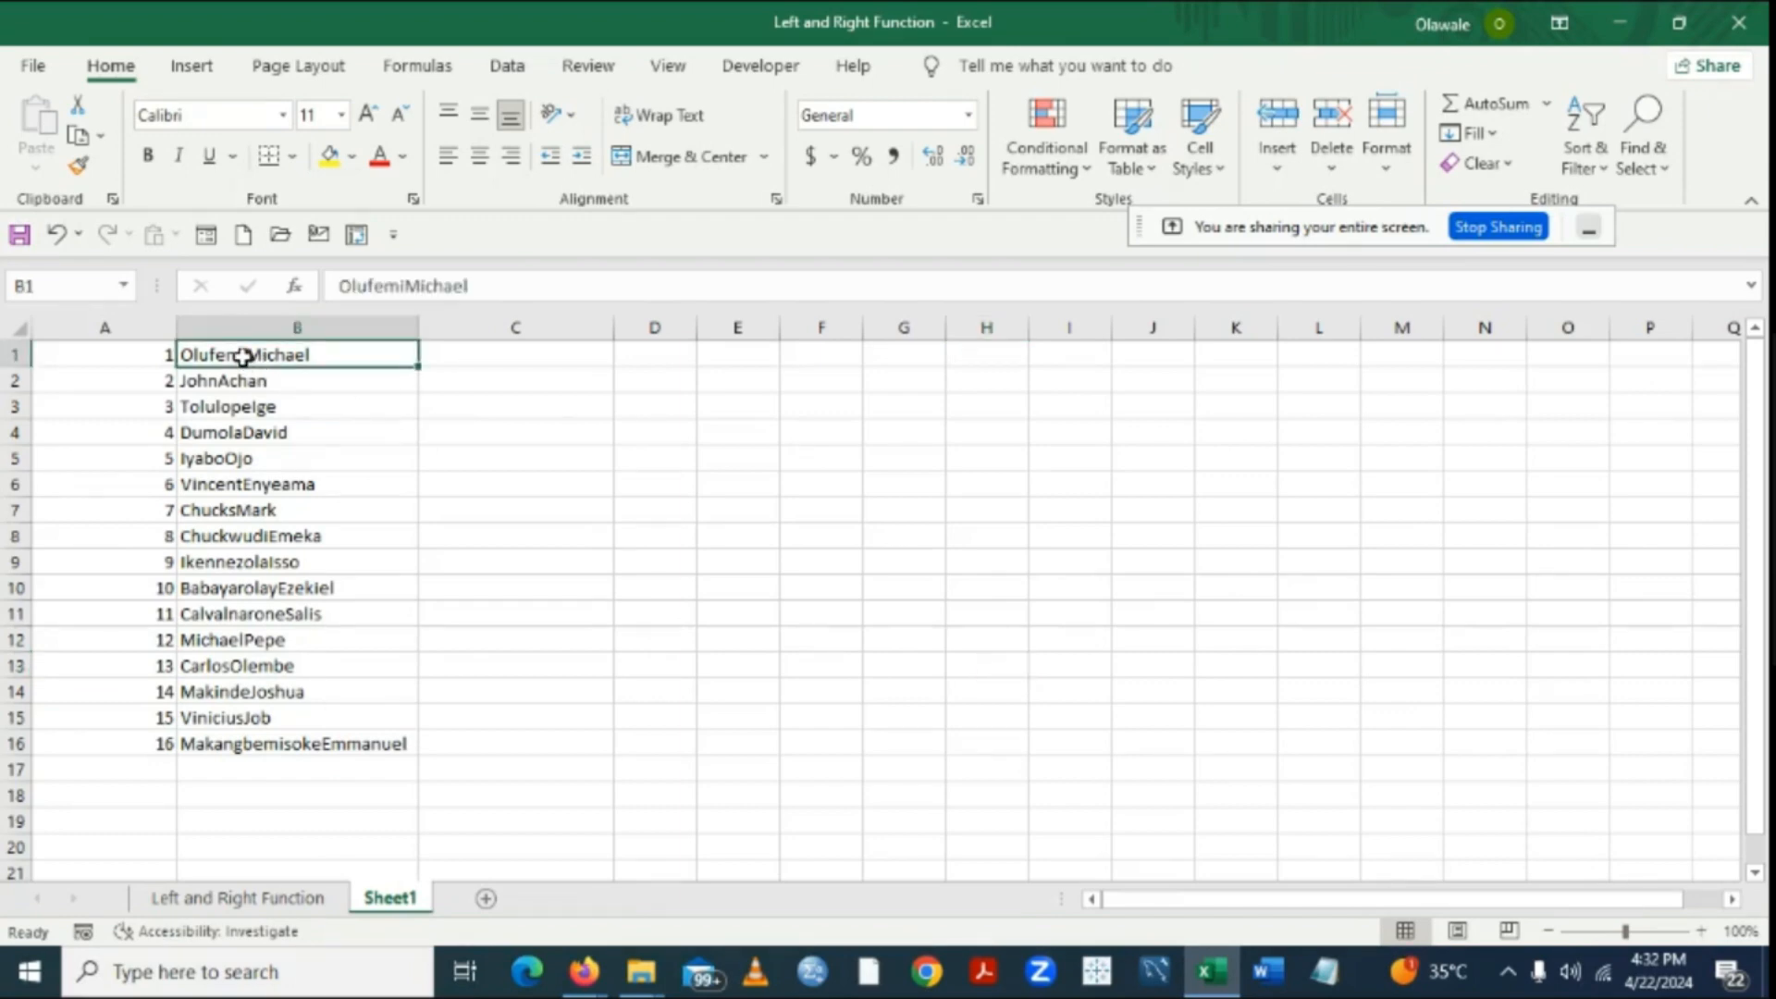
pyautogui.hotkey('ctrl', 'c')
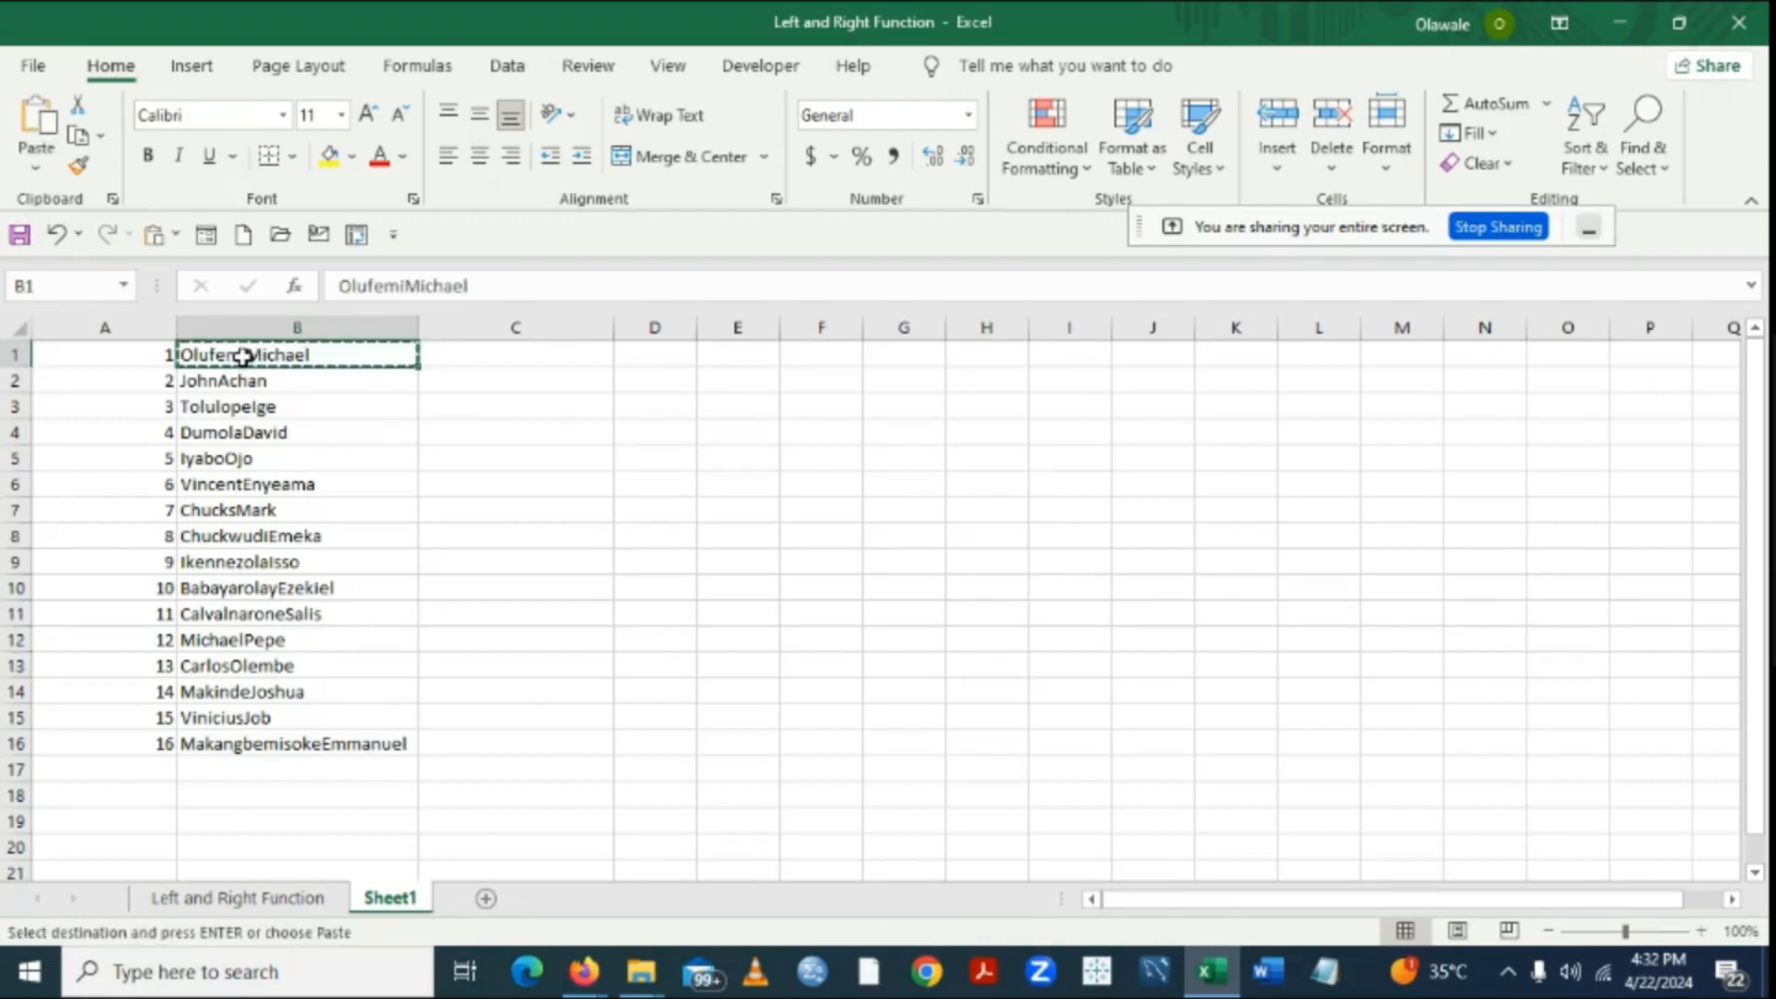
pyautogui.click(500, 358)
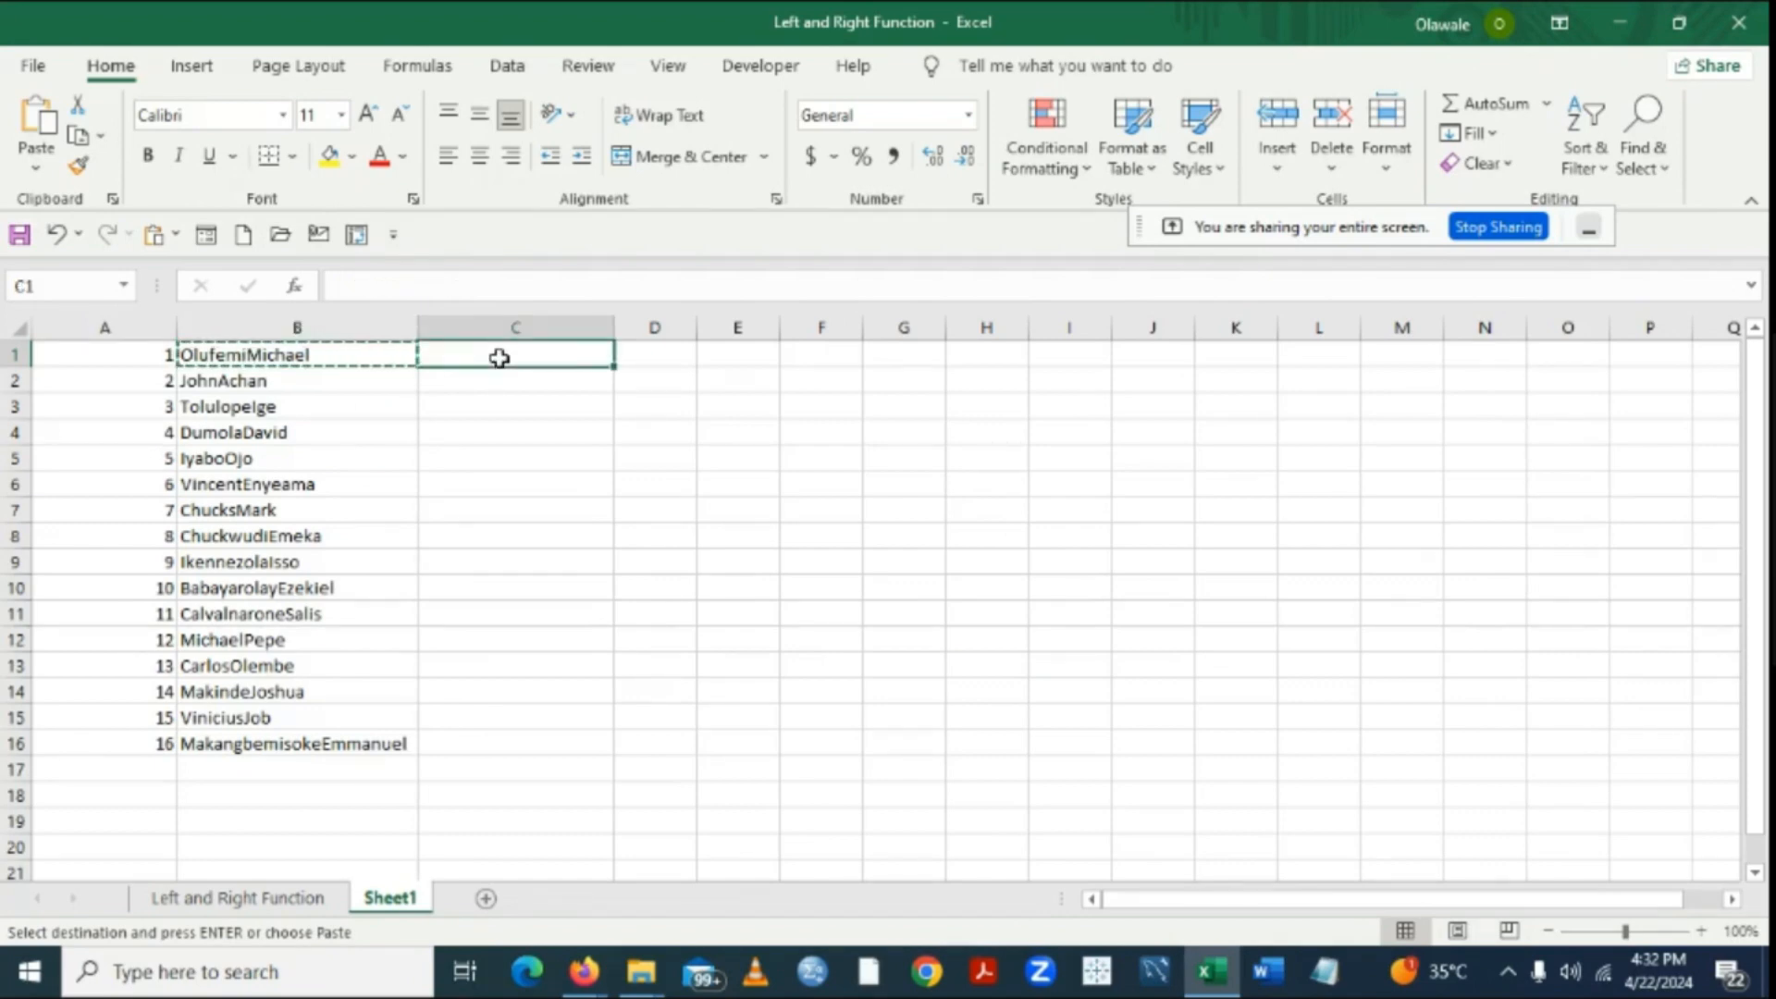
pyautogui.hotkey('ctrl', 'v')
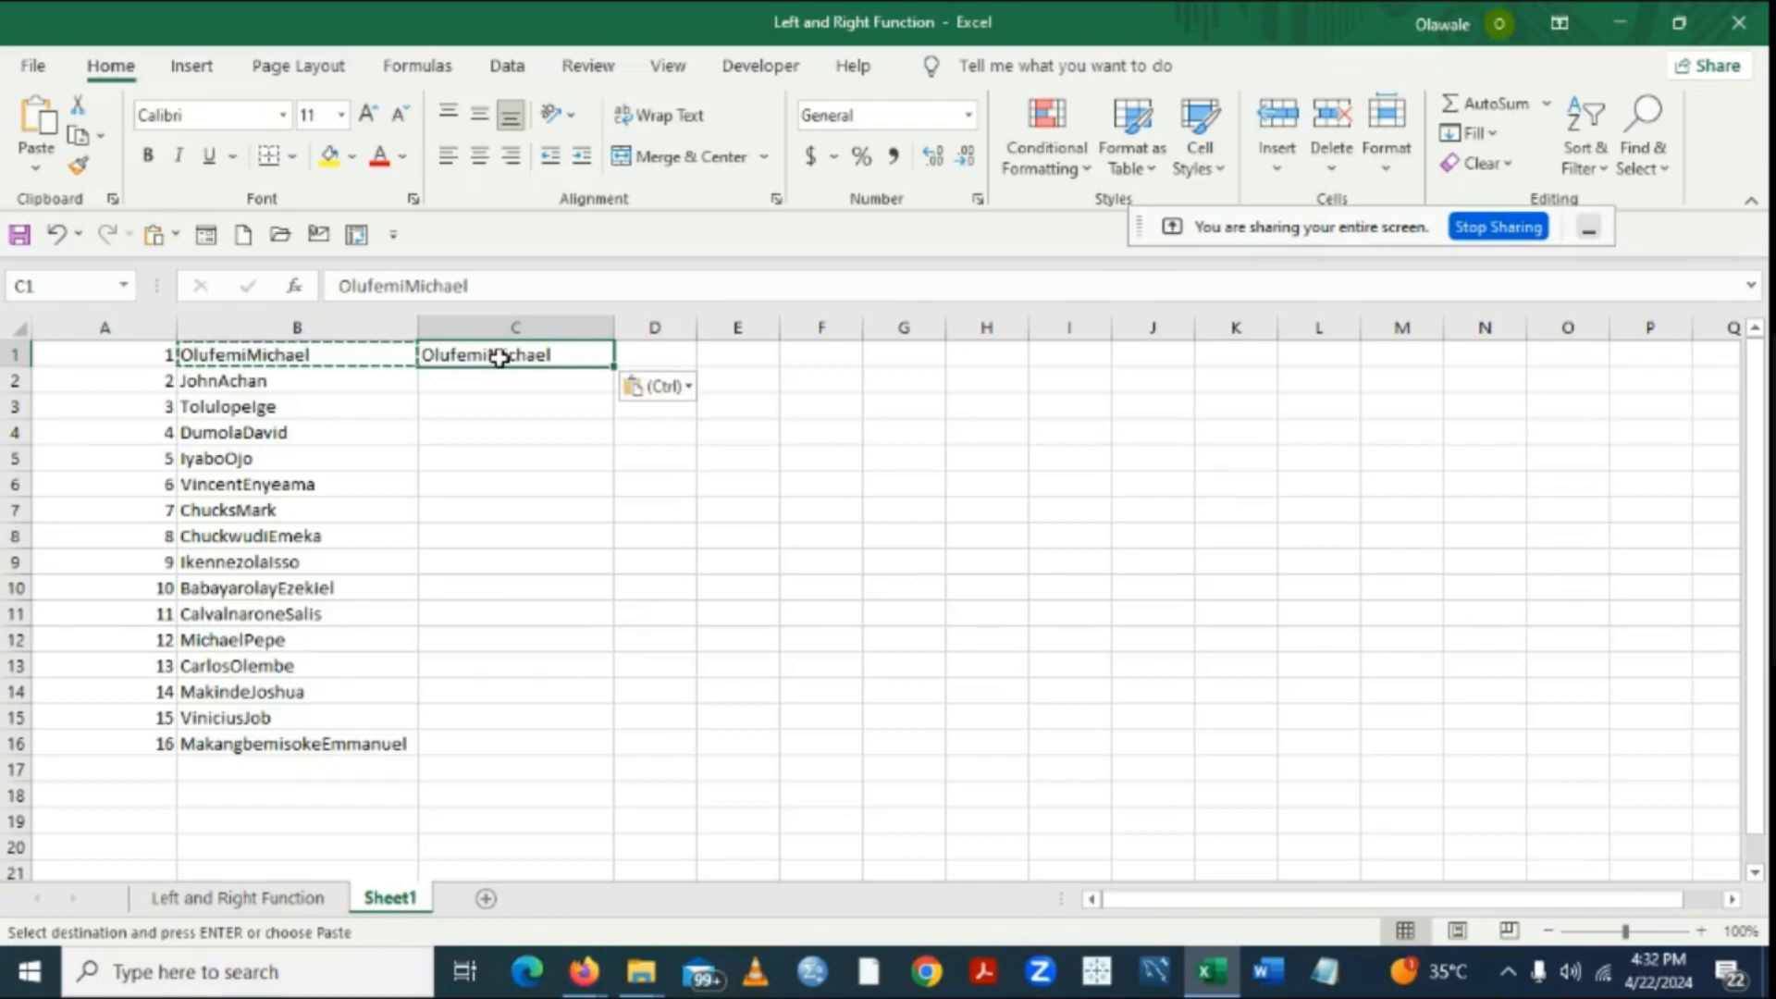
# Insert a space between the first and last name in cell C1.
pyautogui.doubleClick(344, 355)
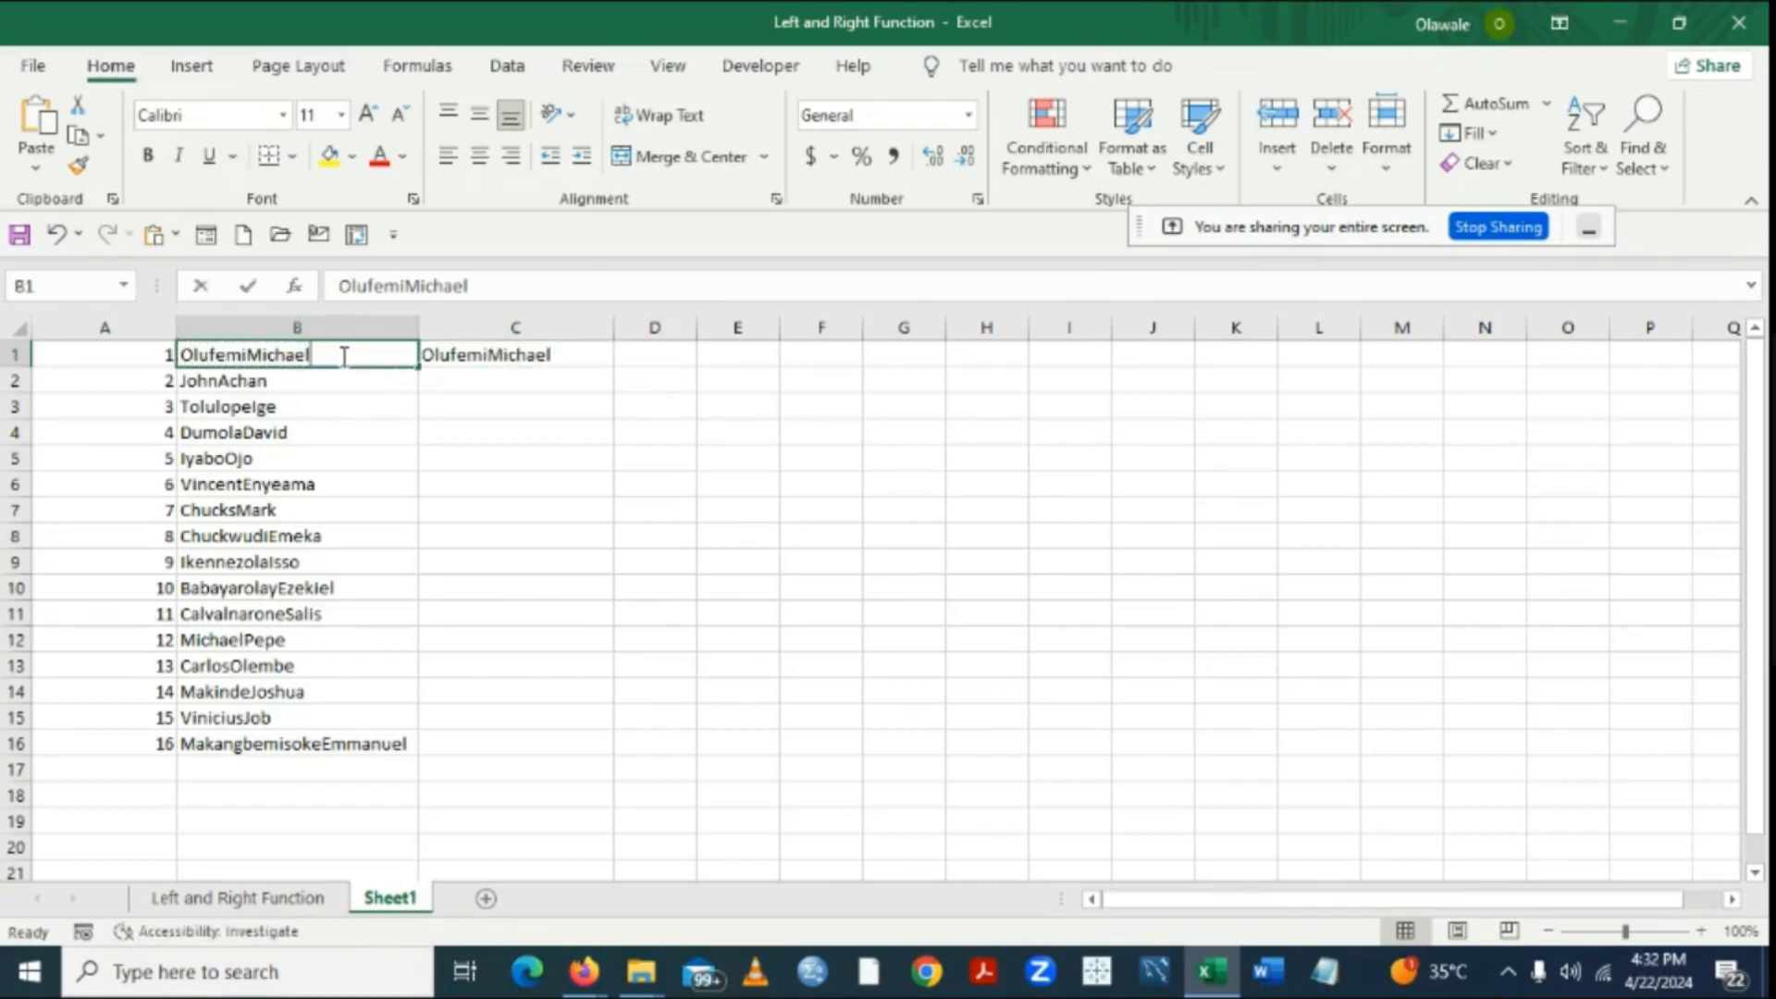
pyautogui.click(618, 398)
pyautogui.click(484, 353)
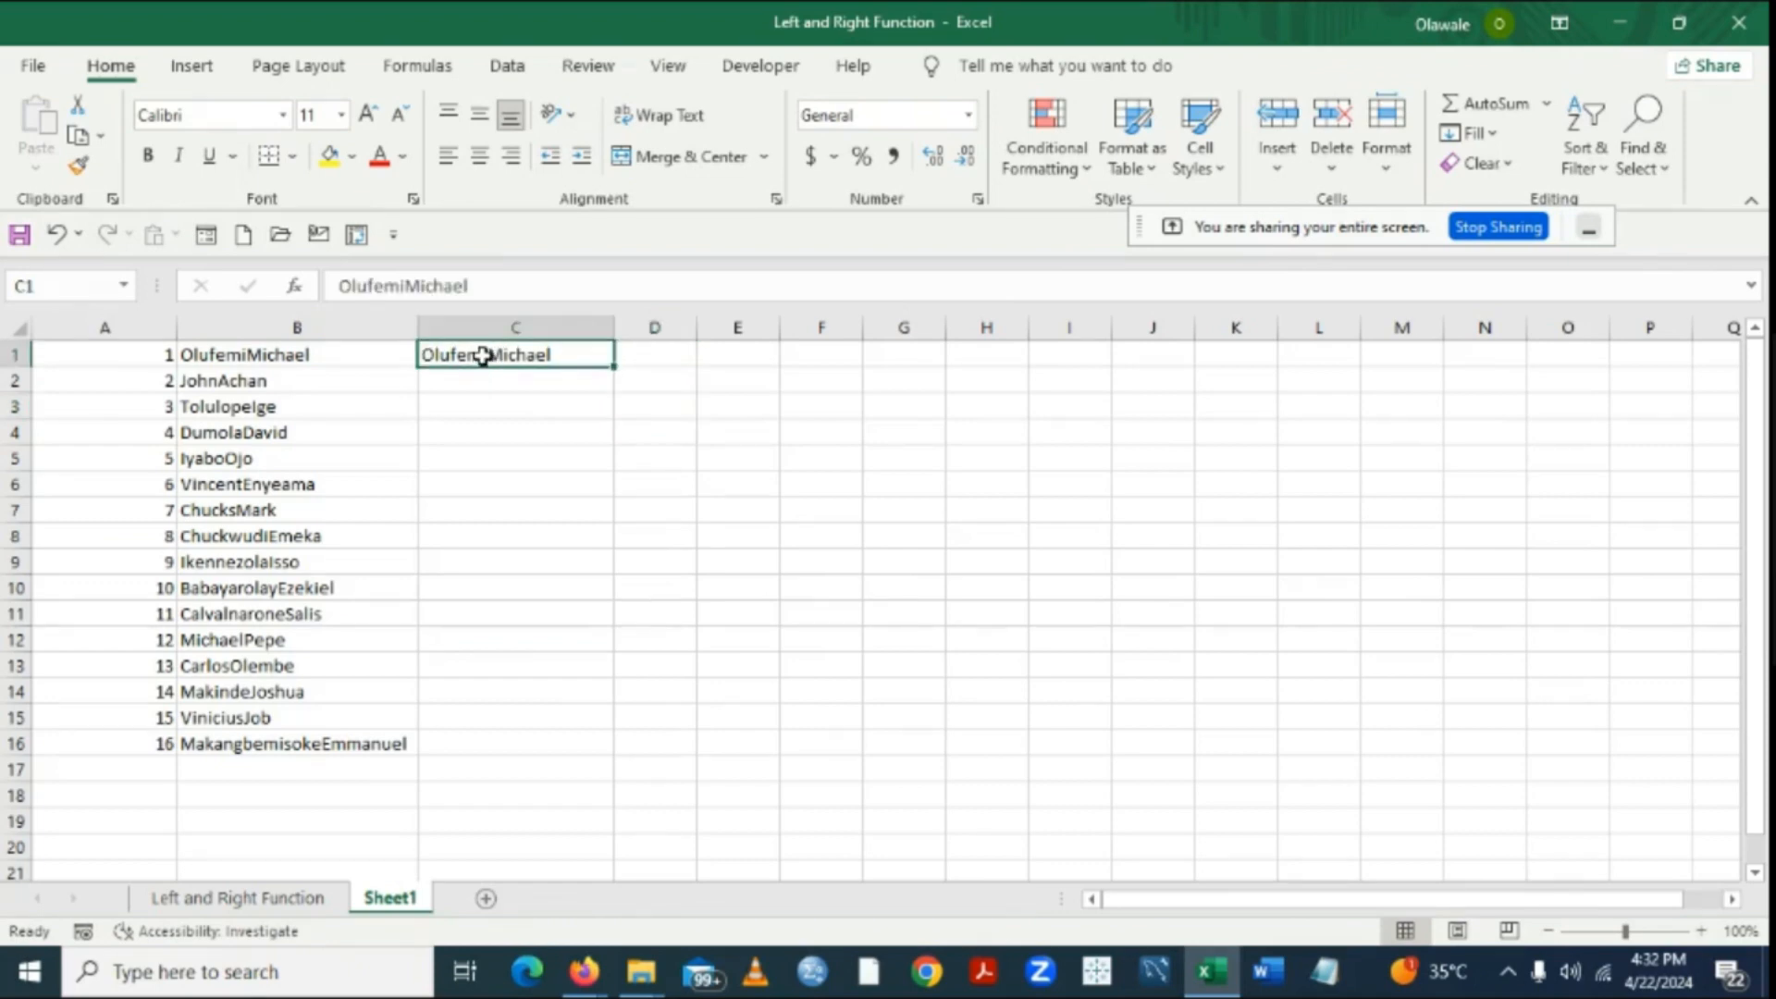
pyautogui.doubleClick(483, 355)
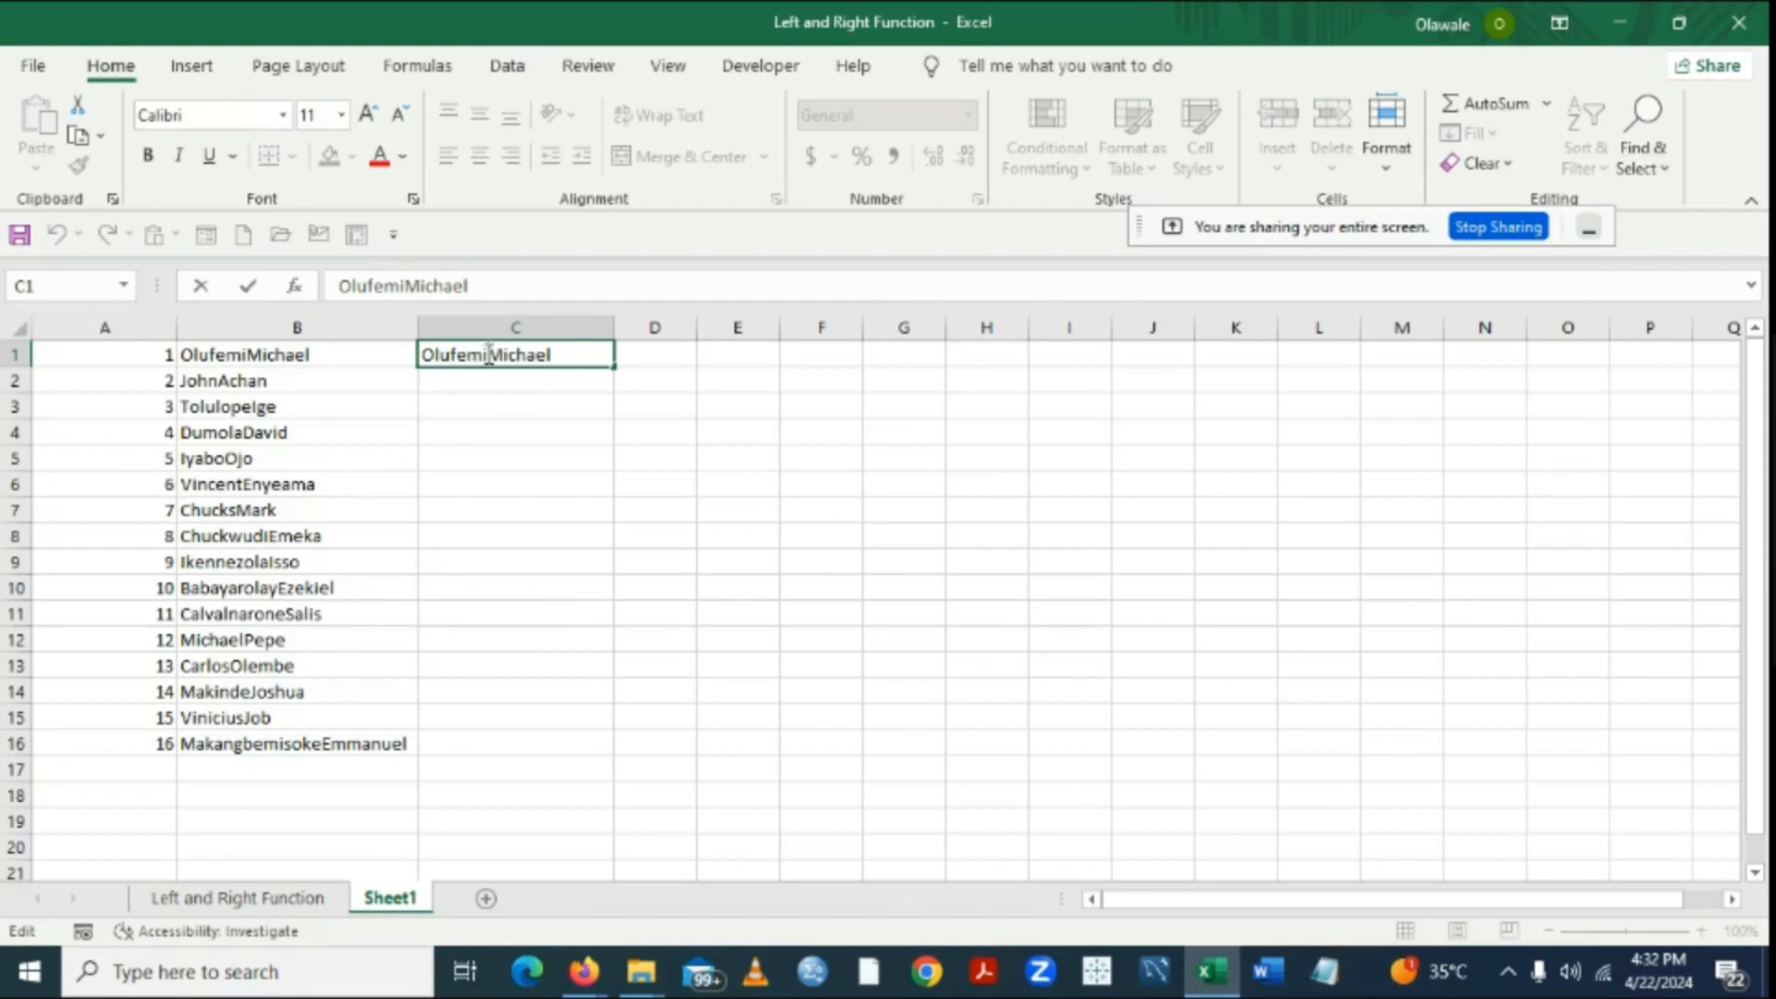
pyautogui.click(708, 475)
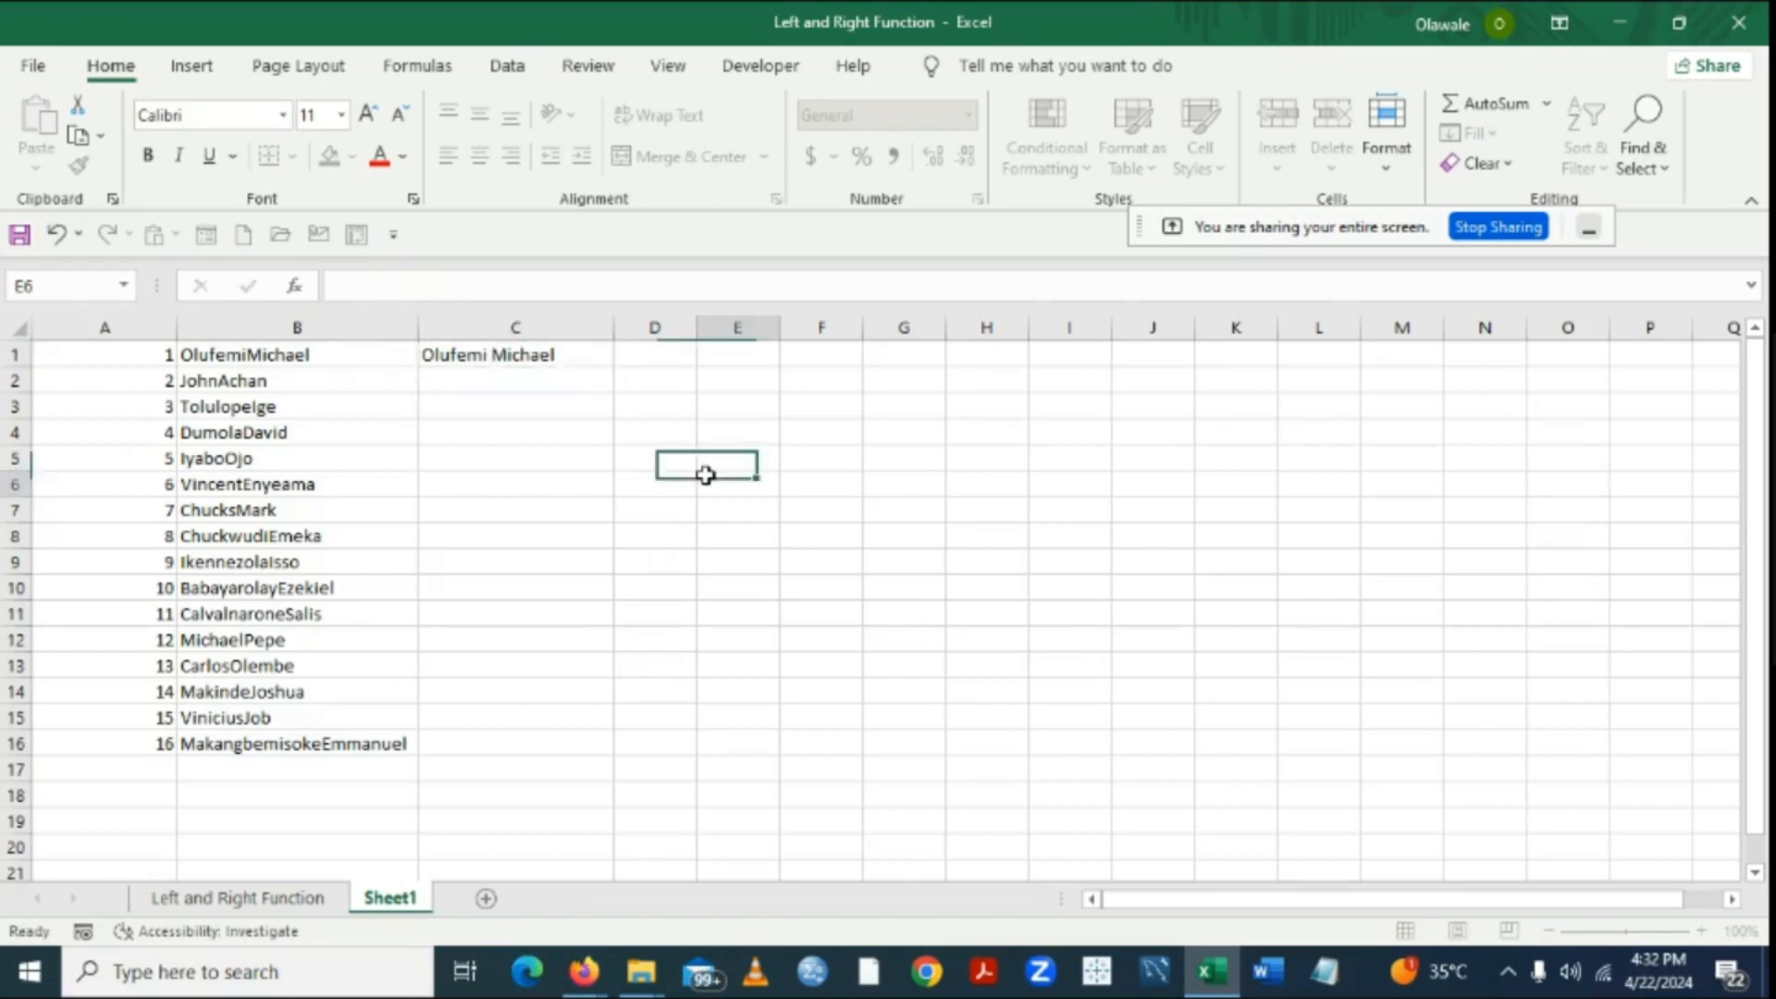
# Flash Fill the rest of column C from the pattern in C1 and autofit the column's width.
pyautogui.click(506, 354)
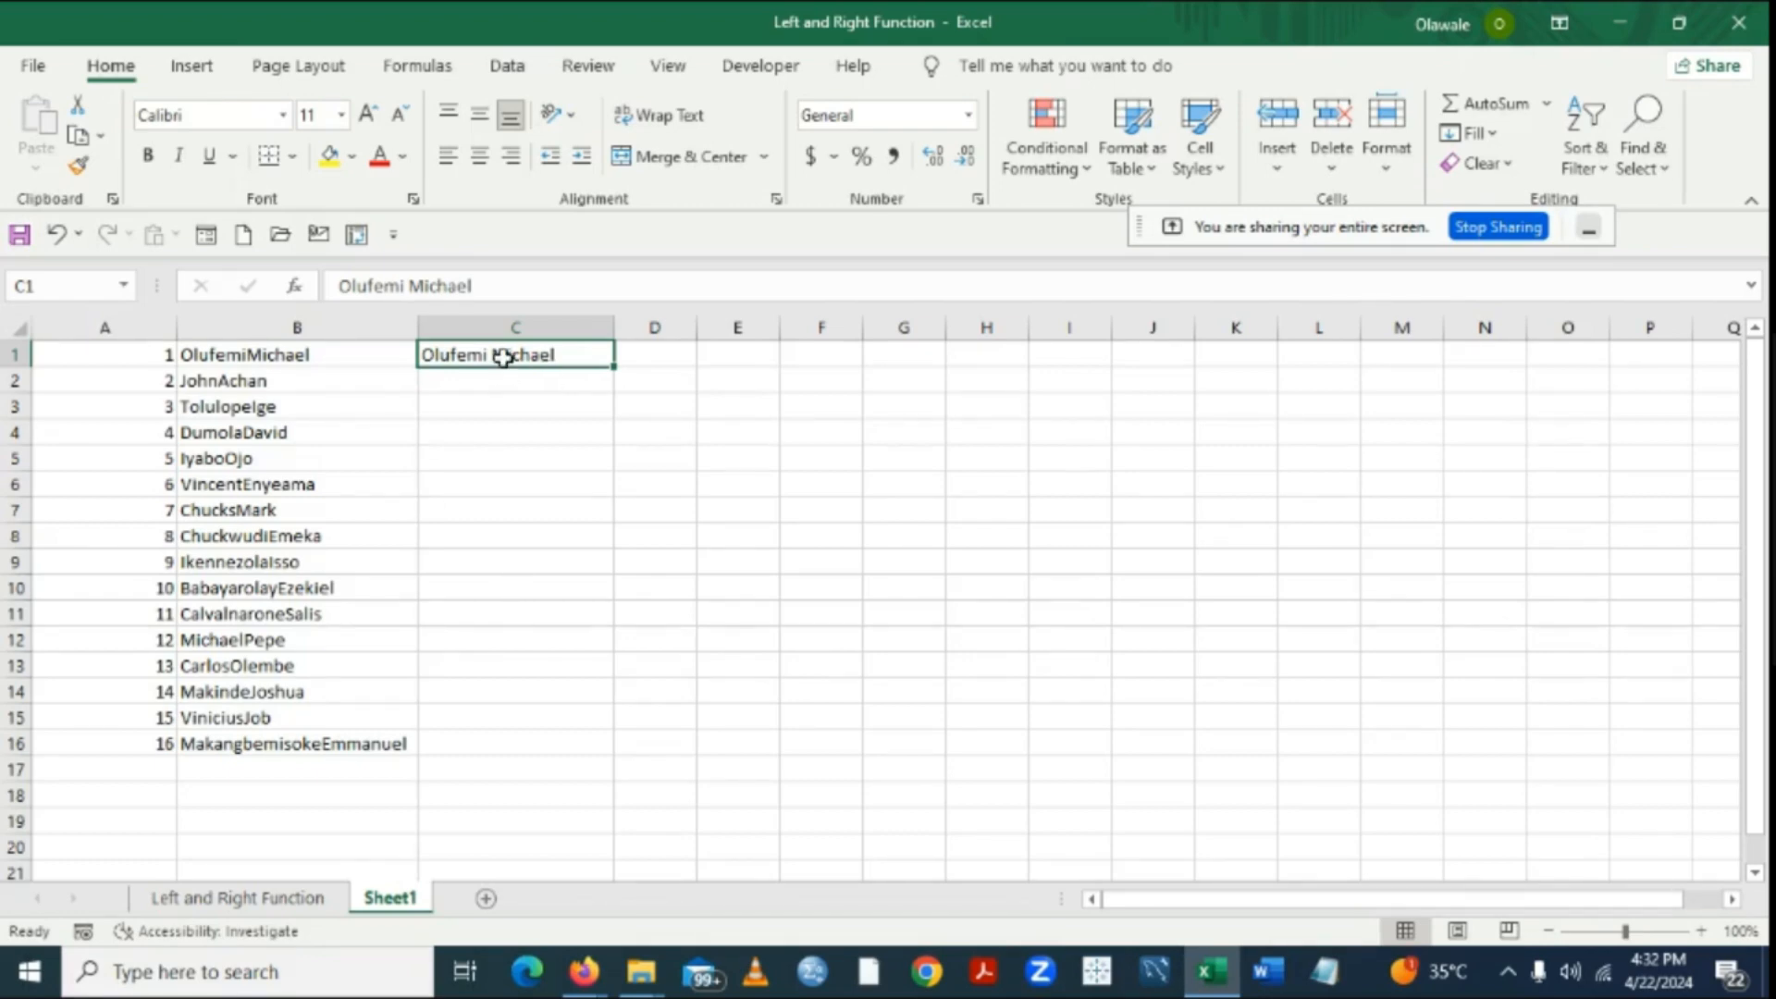
pyautogui.hotkey('ctrl', 'e')
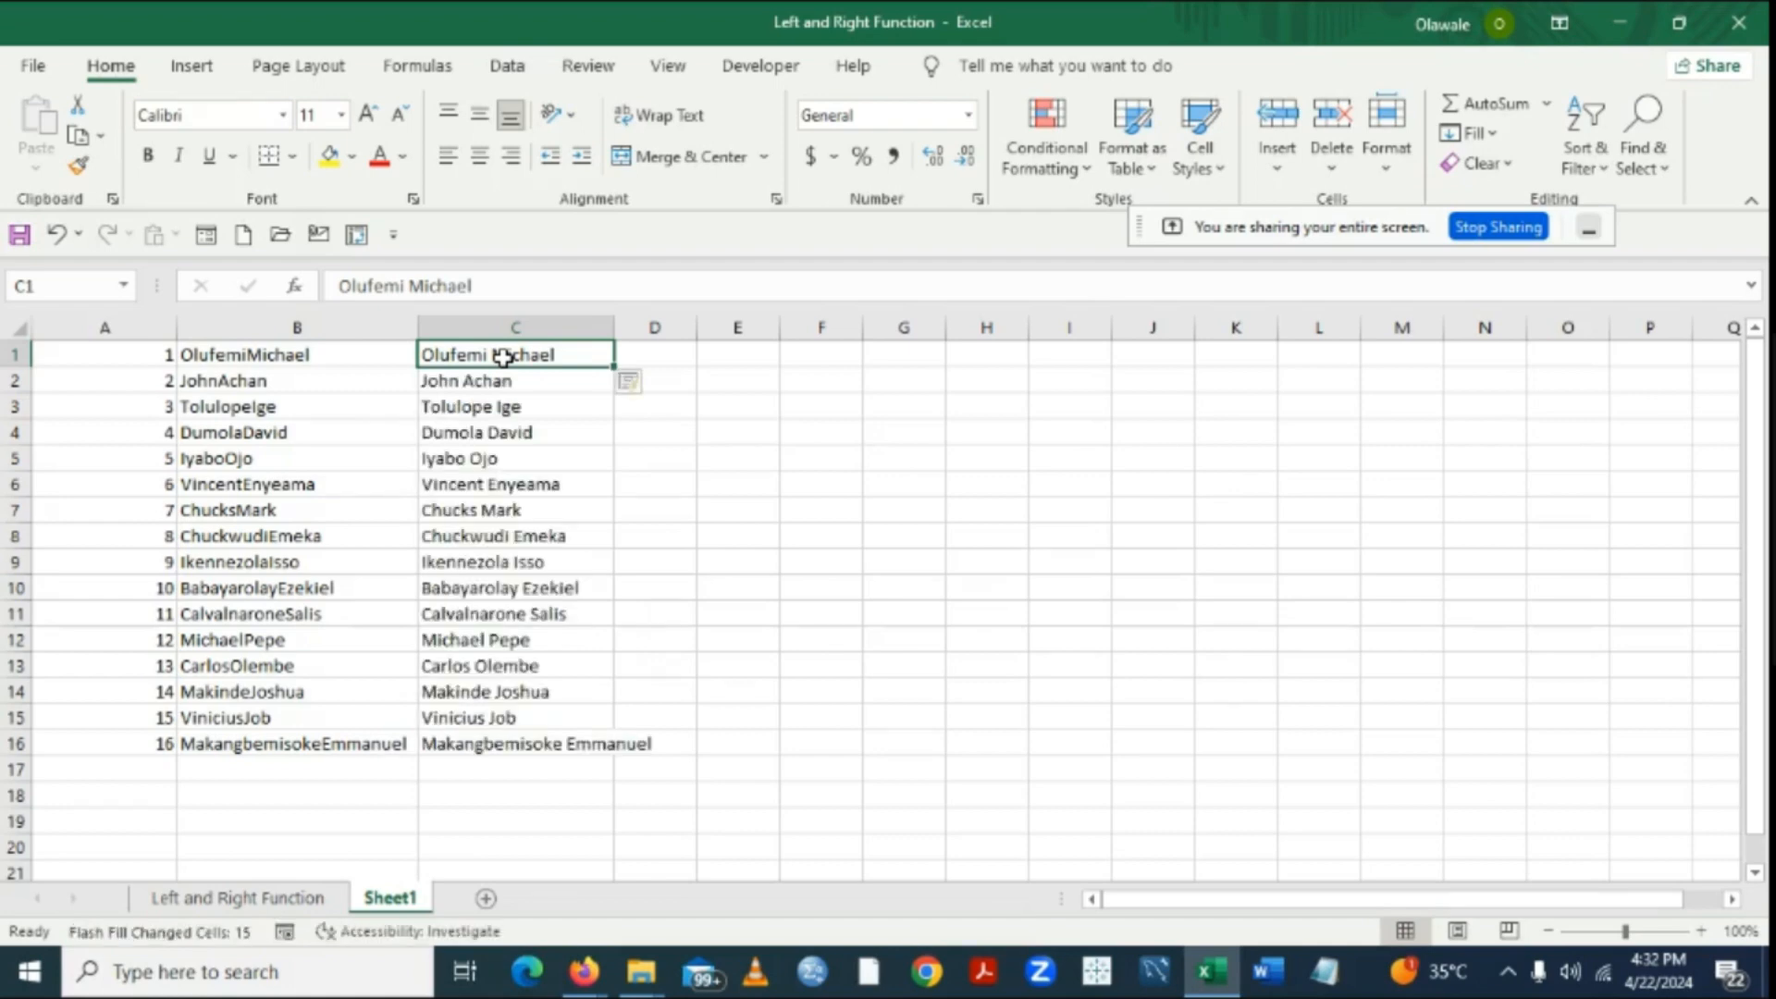
pyautogui.doubleClick(611, 329)
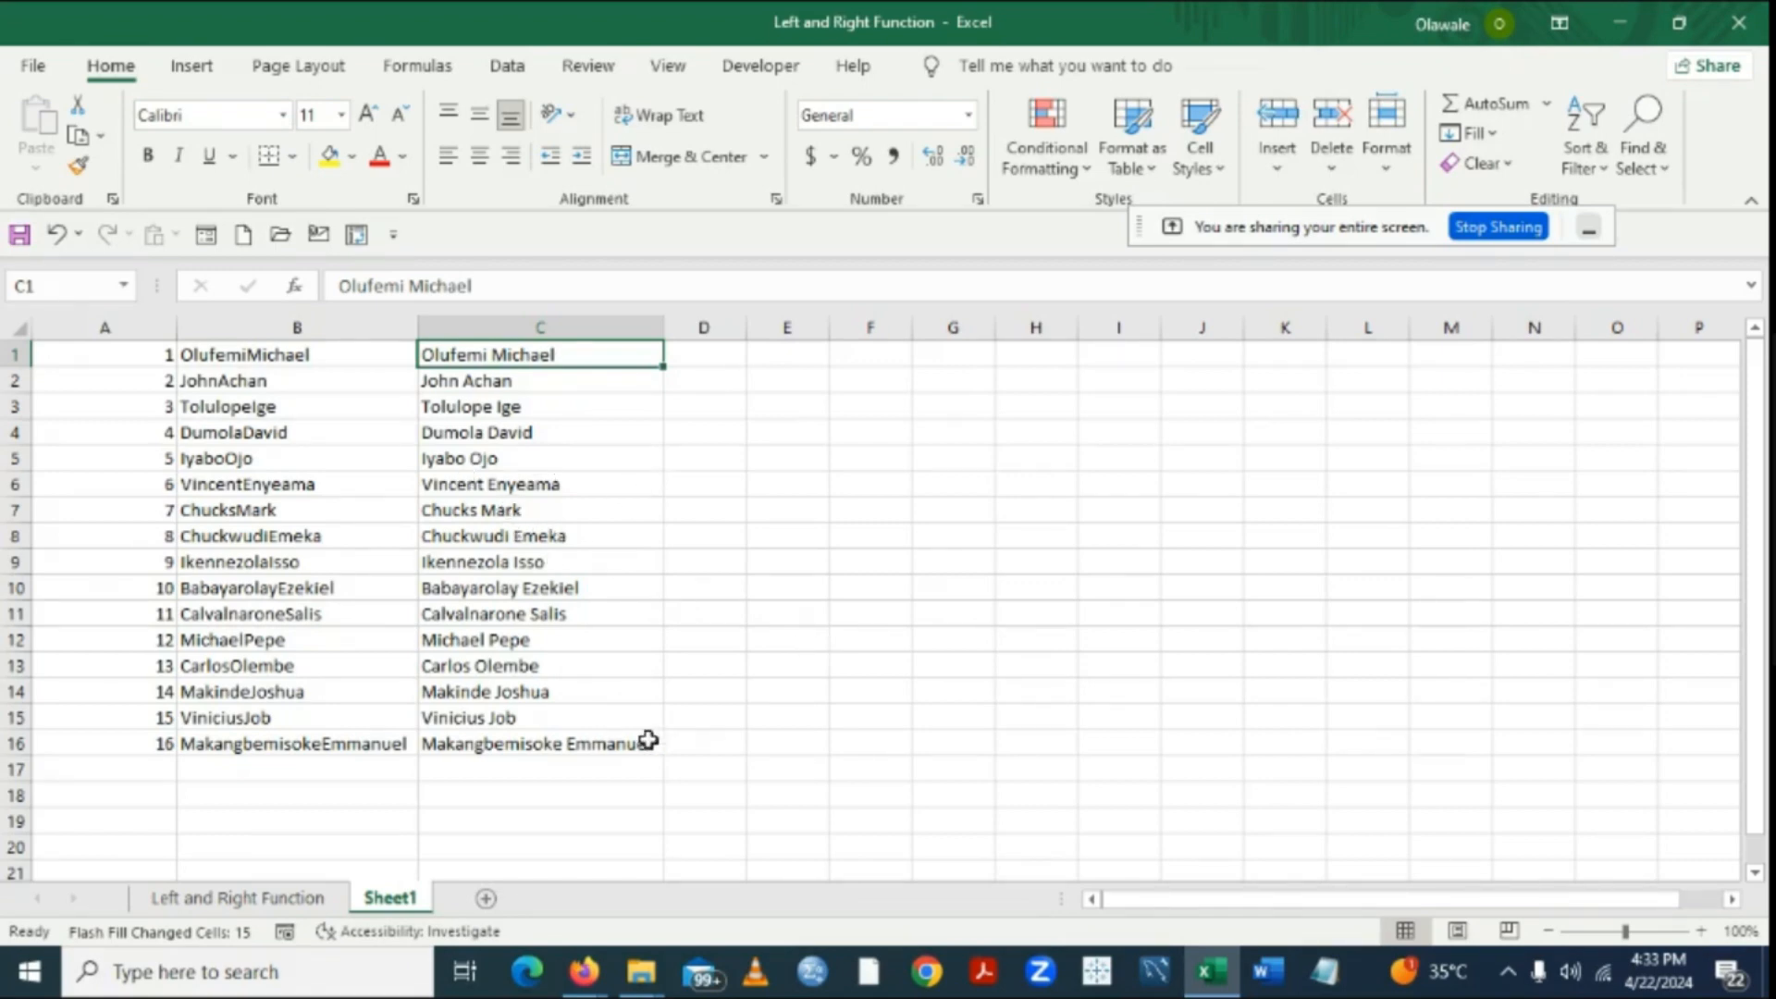
# On the Left and Right Function sheet, delete the LEFT/RIGHT formulas in cells C1:C10.
pyautogui.click(227, 899)
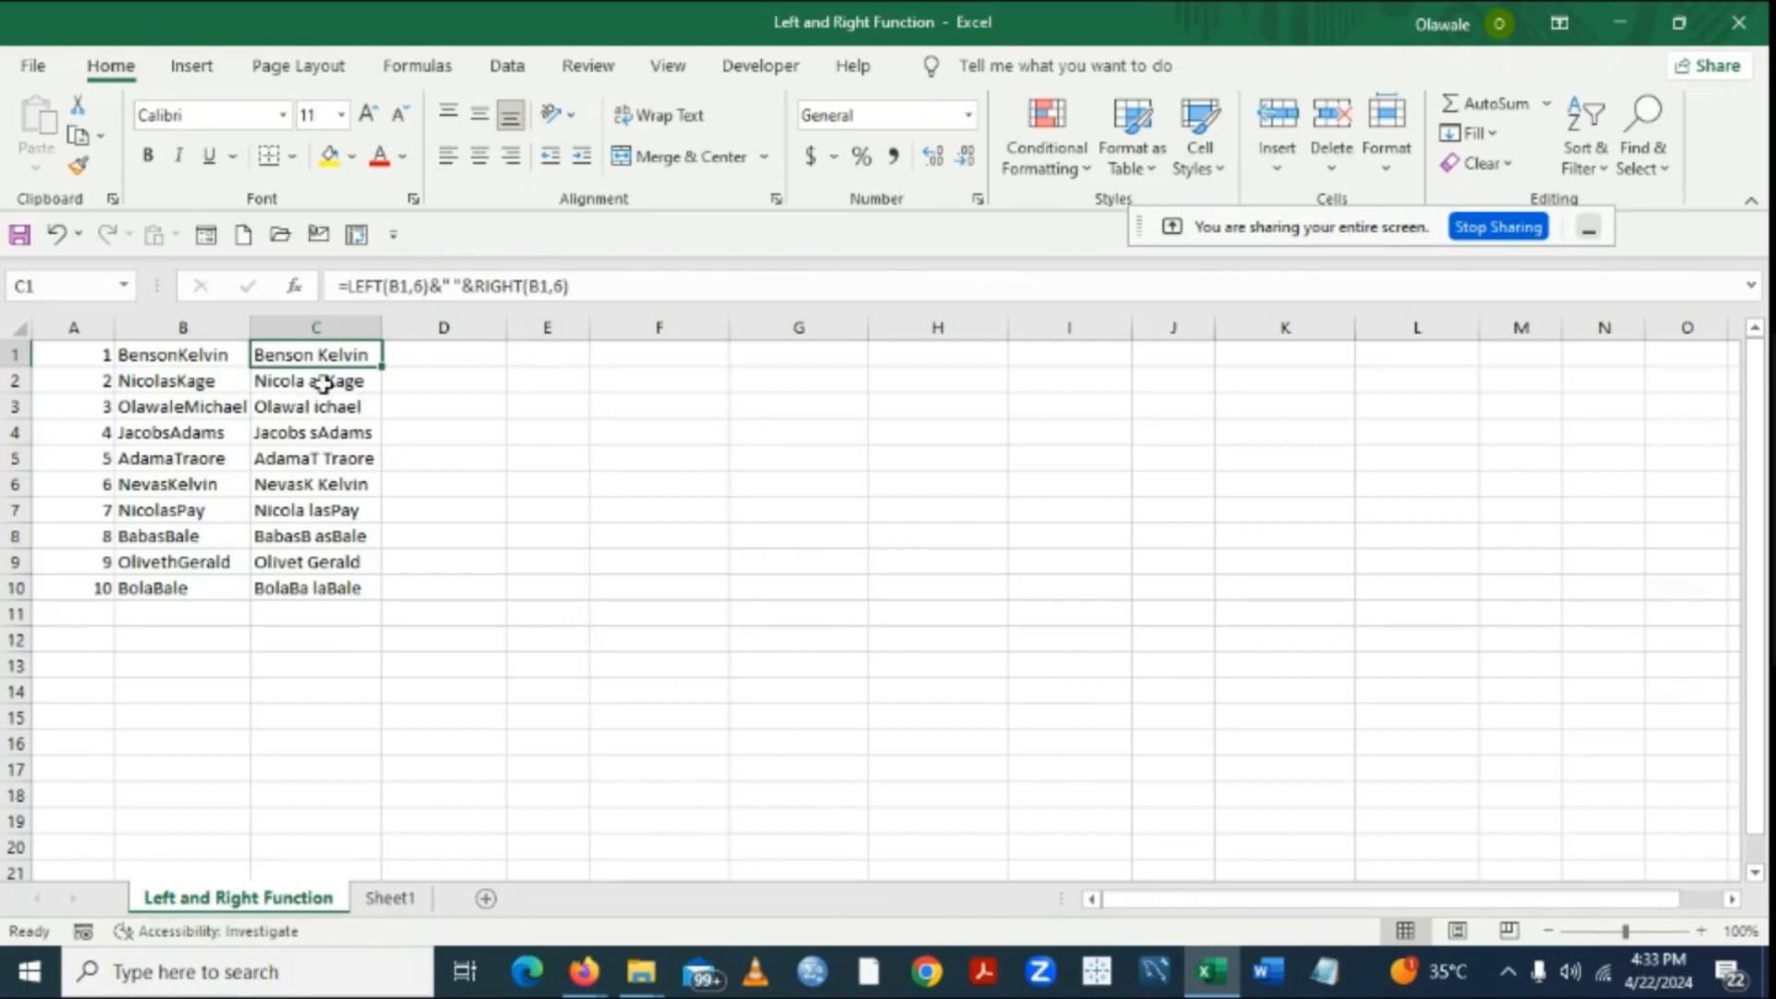
pyautogui.moveTo(311, 354); pyautogui.dragTo(314, 595)
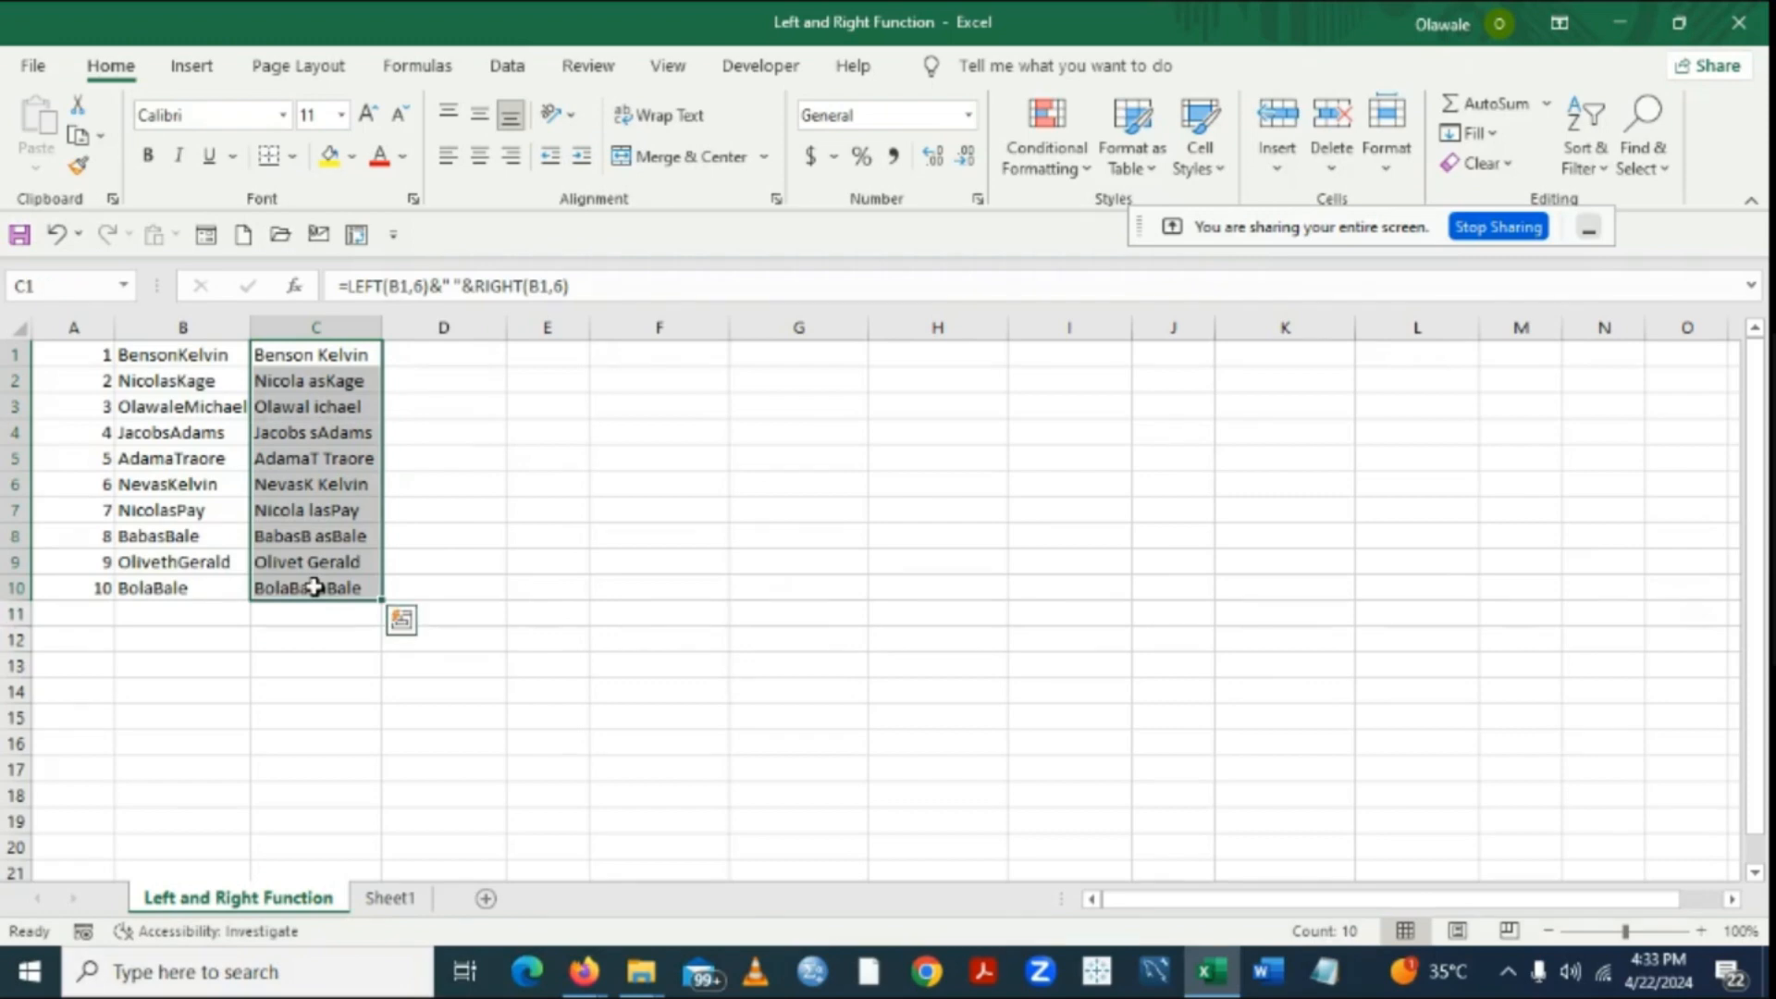
pyautogui.press('Delete')
pyautogui.click(895, 670)
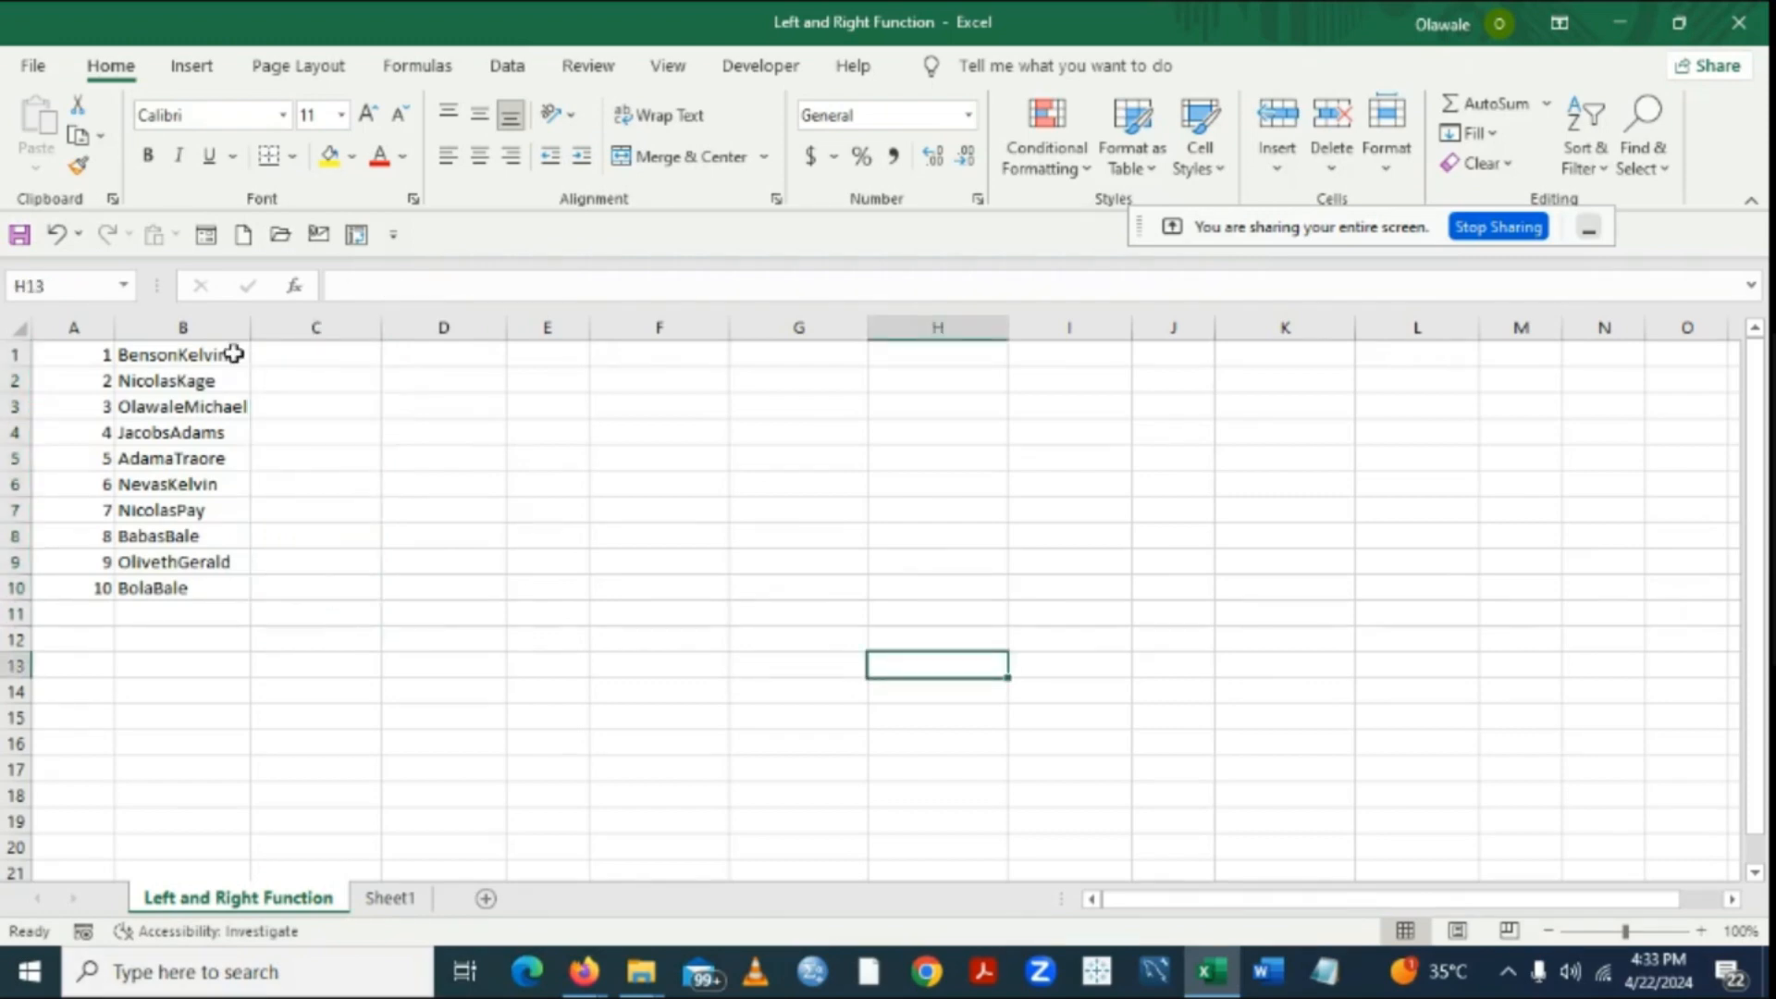
# Copy the joined name from B1 into C1 and insert a space between its first and last names.
pyautogui.click(201, 355)
pyautogui.hotkey('ctrl', 'c')
pyautogui.click(349, 351)
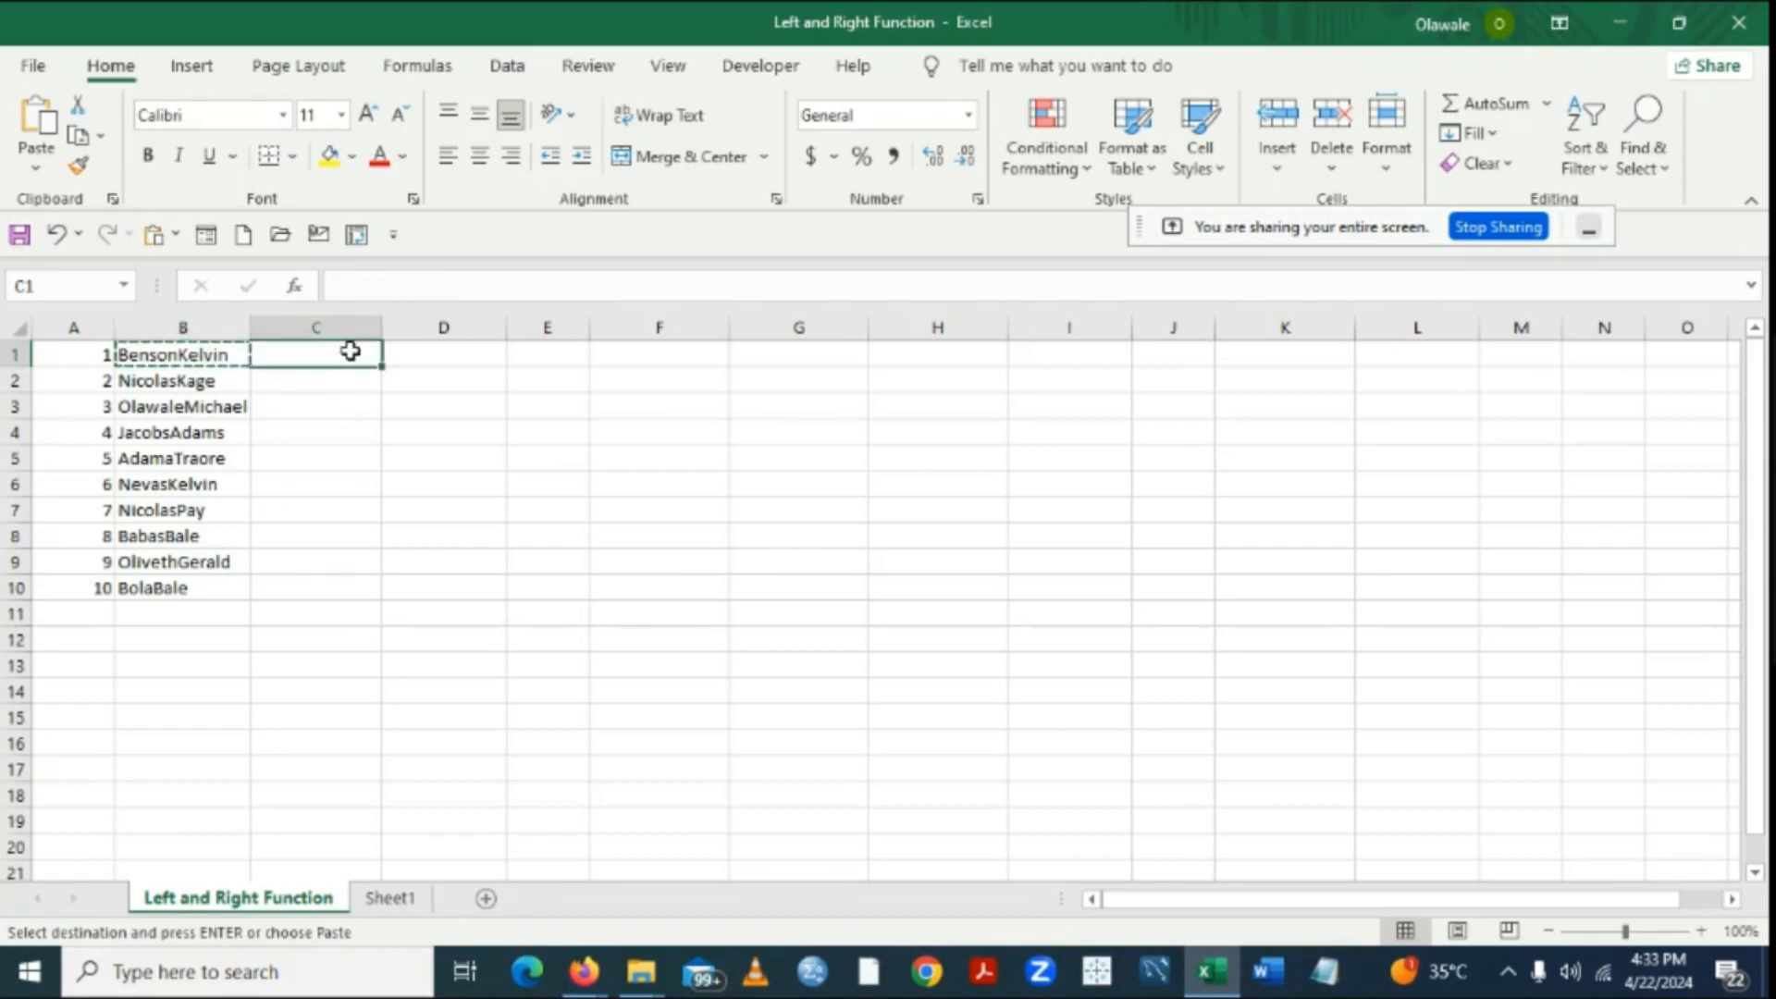
pyautogui.hotkey('ctrl', 'v')
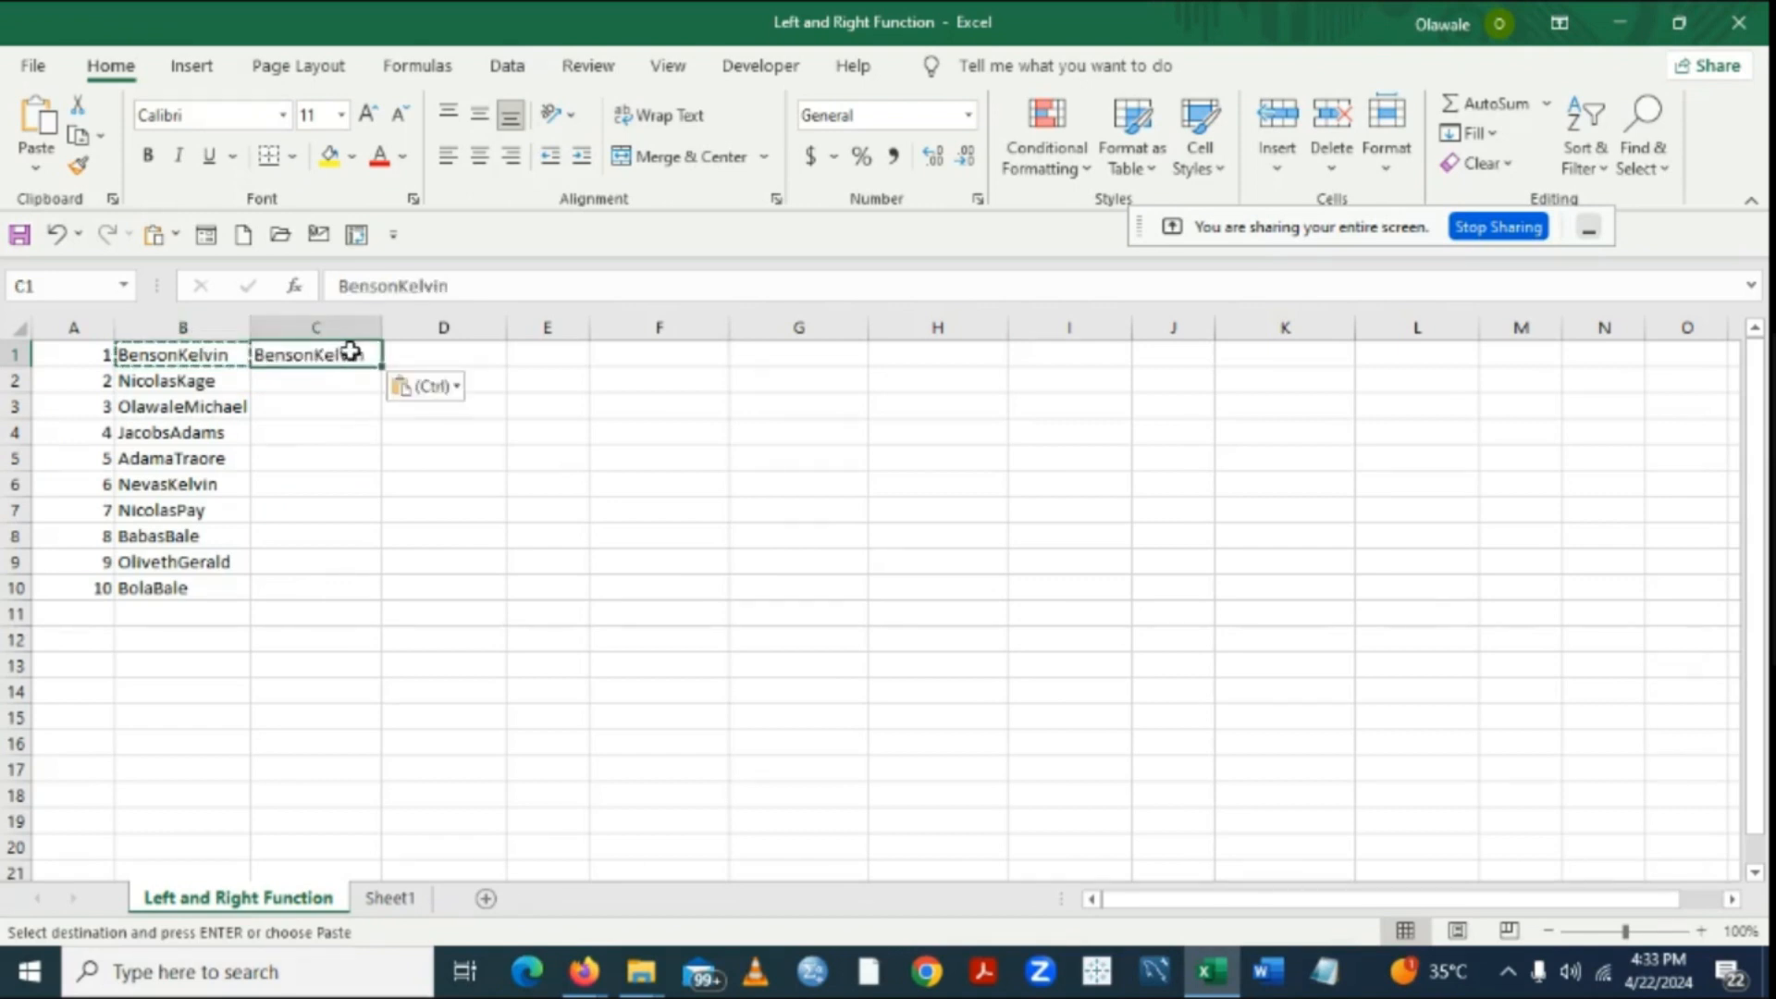
pyautogui.doubleClick(237, 354)
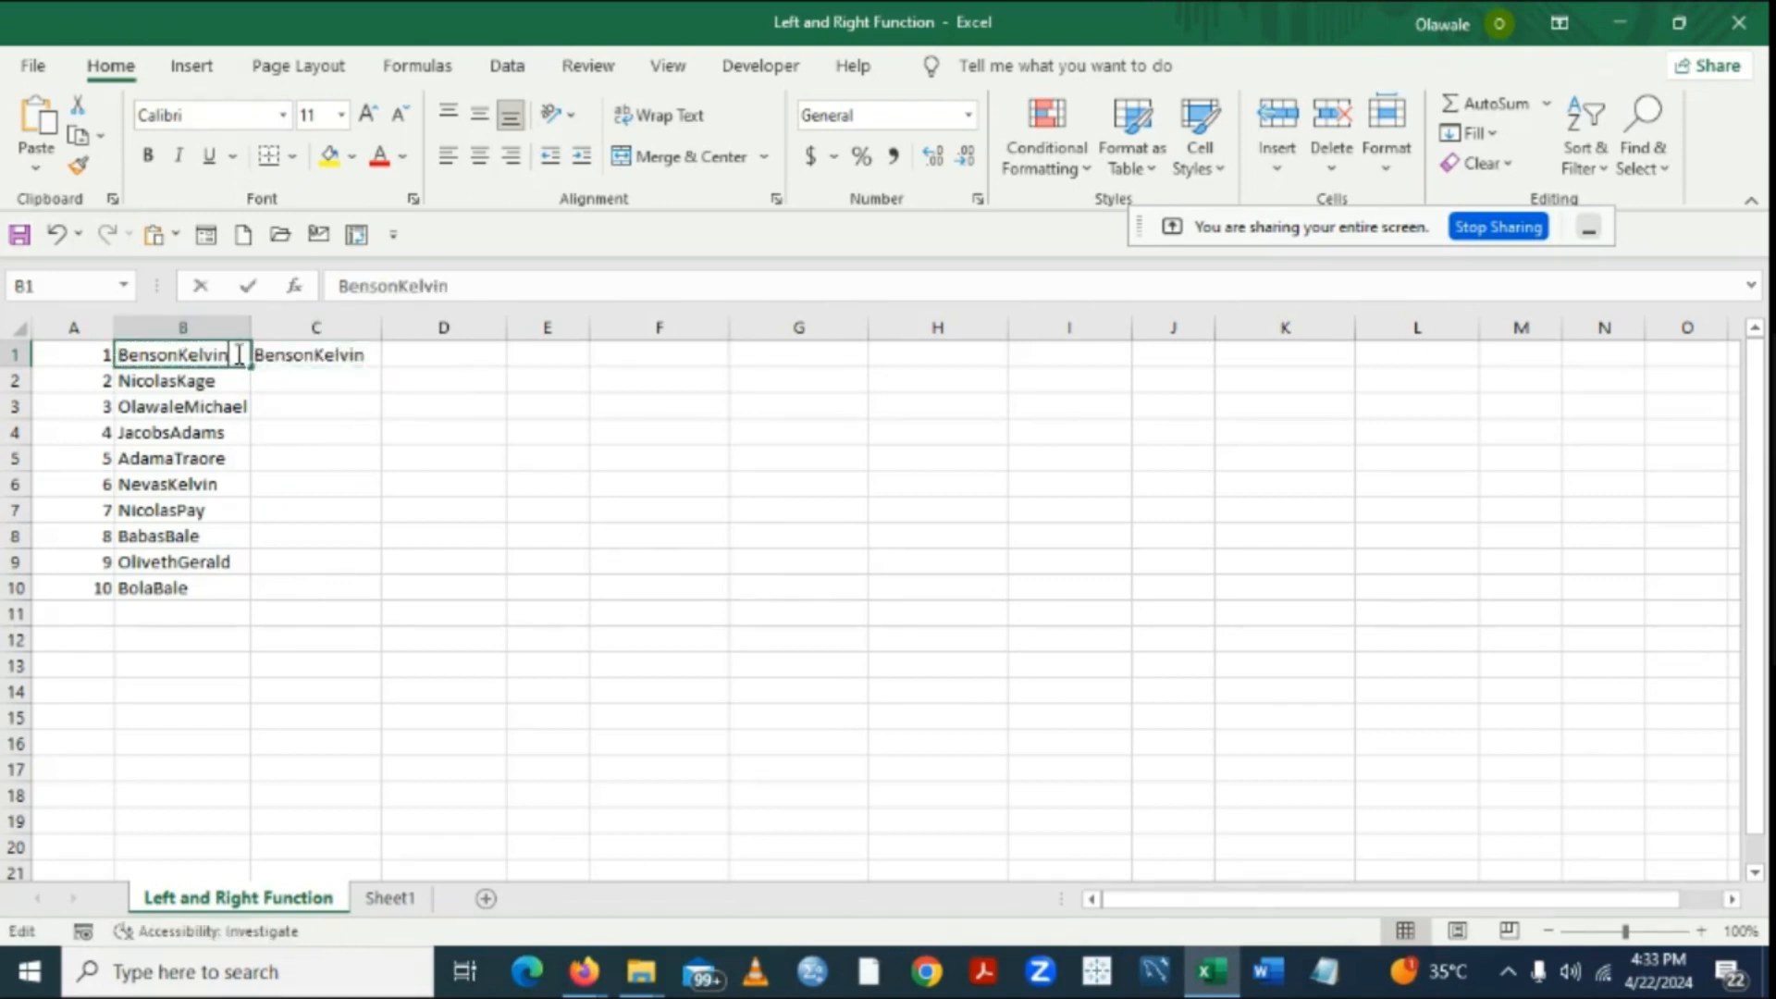
pyautogui.click(413, 391)
pyautogui.doubleClick(312, 354)
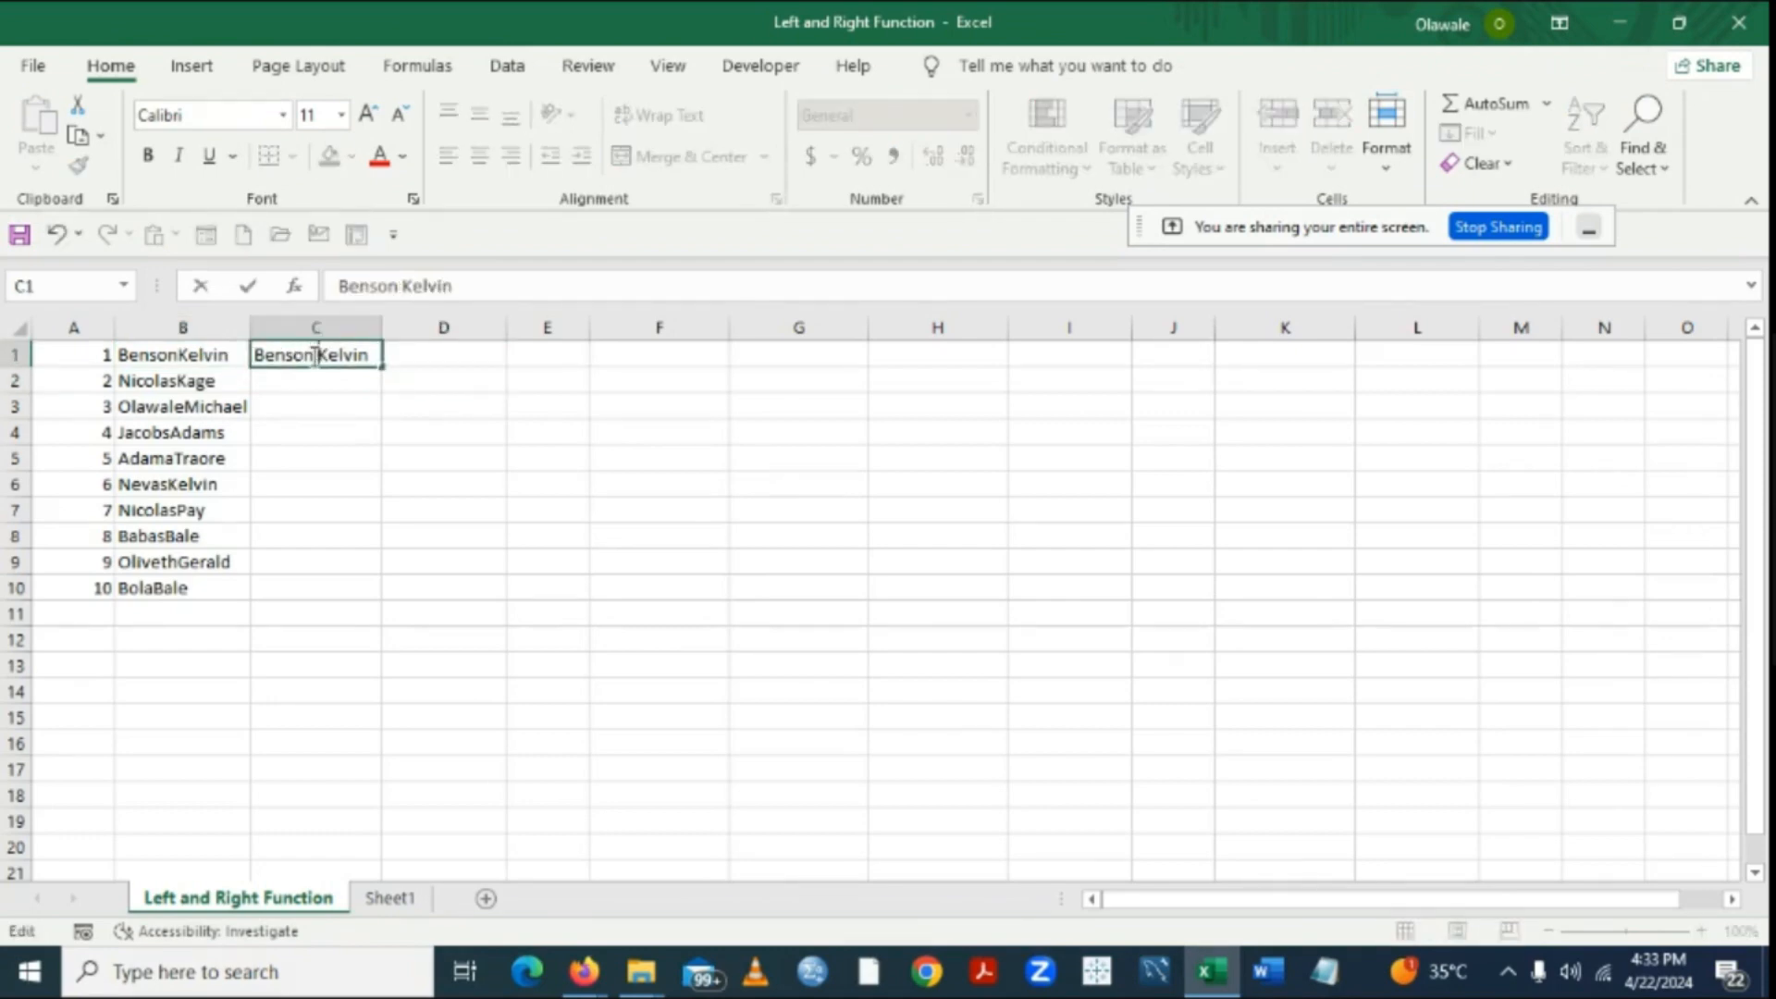
pyautogui.click(449, 417)
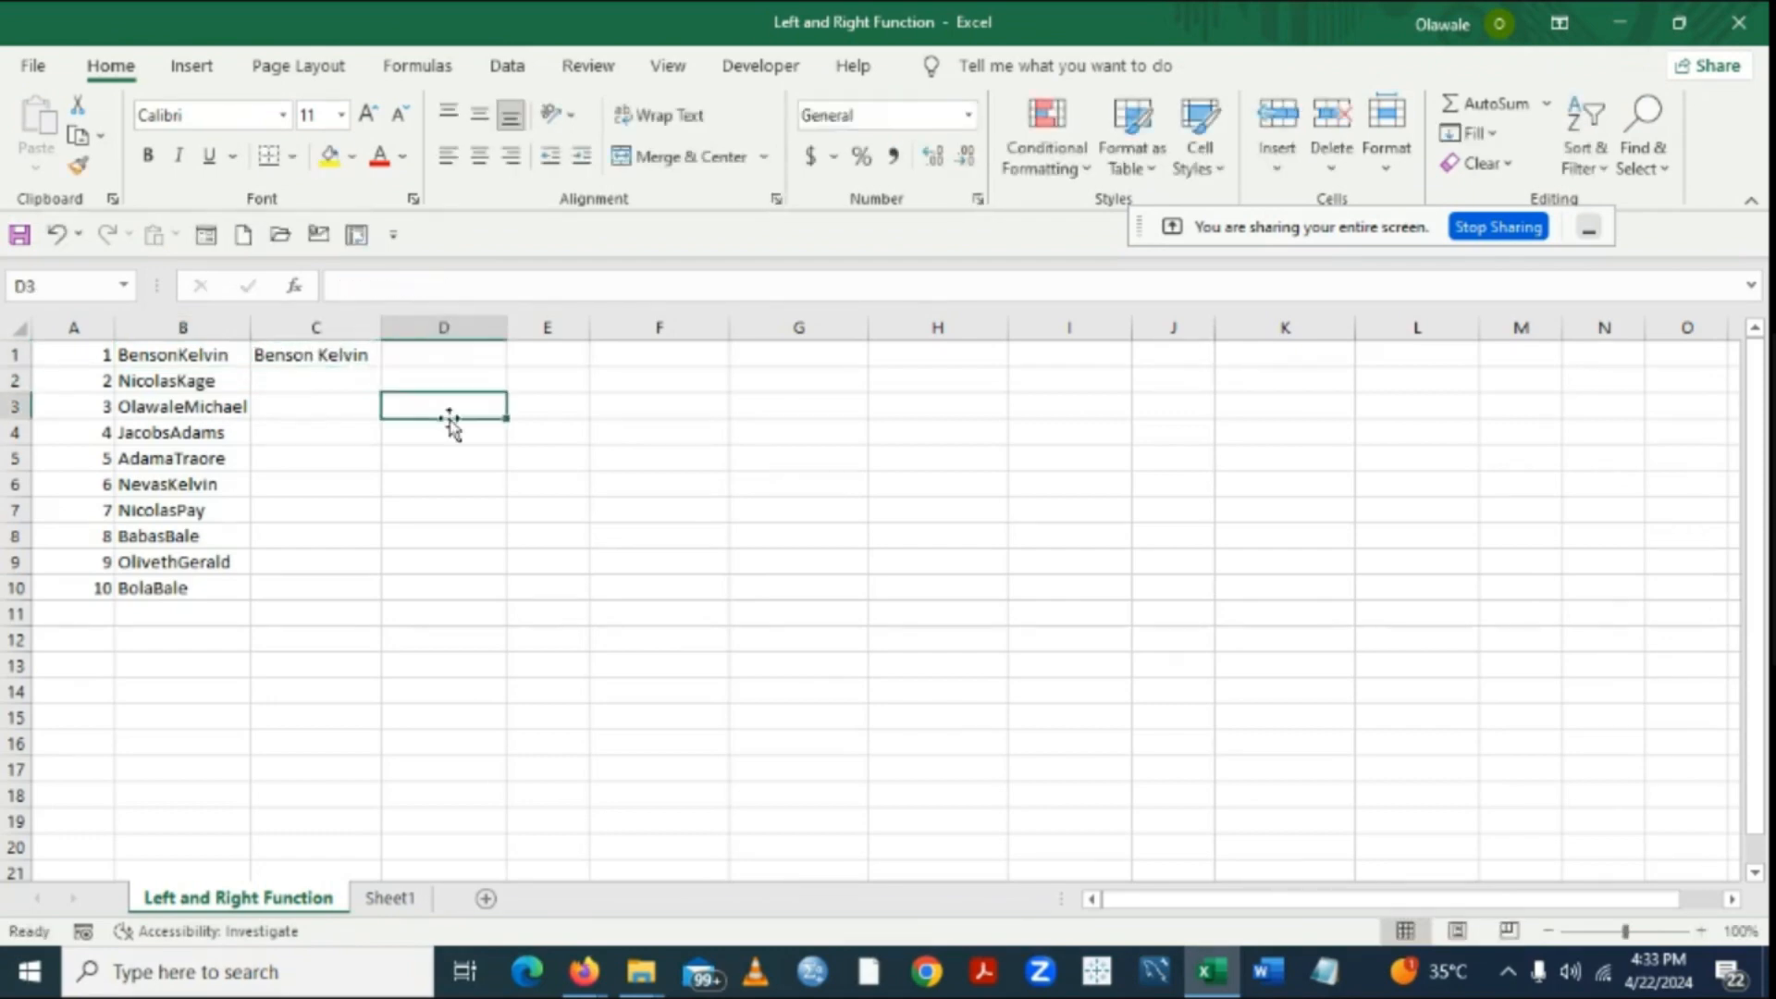
# Flash Fill the remaining names in column C from C1 and autofit column C to its contents.
pyautogui.click(316, 352)
pyautogui.hotkey('ctrl', 'e')
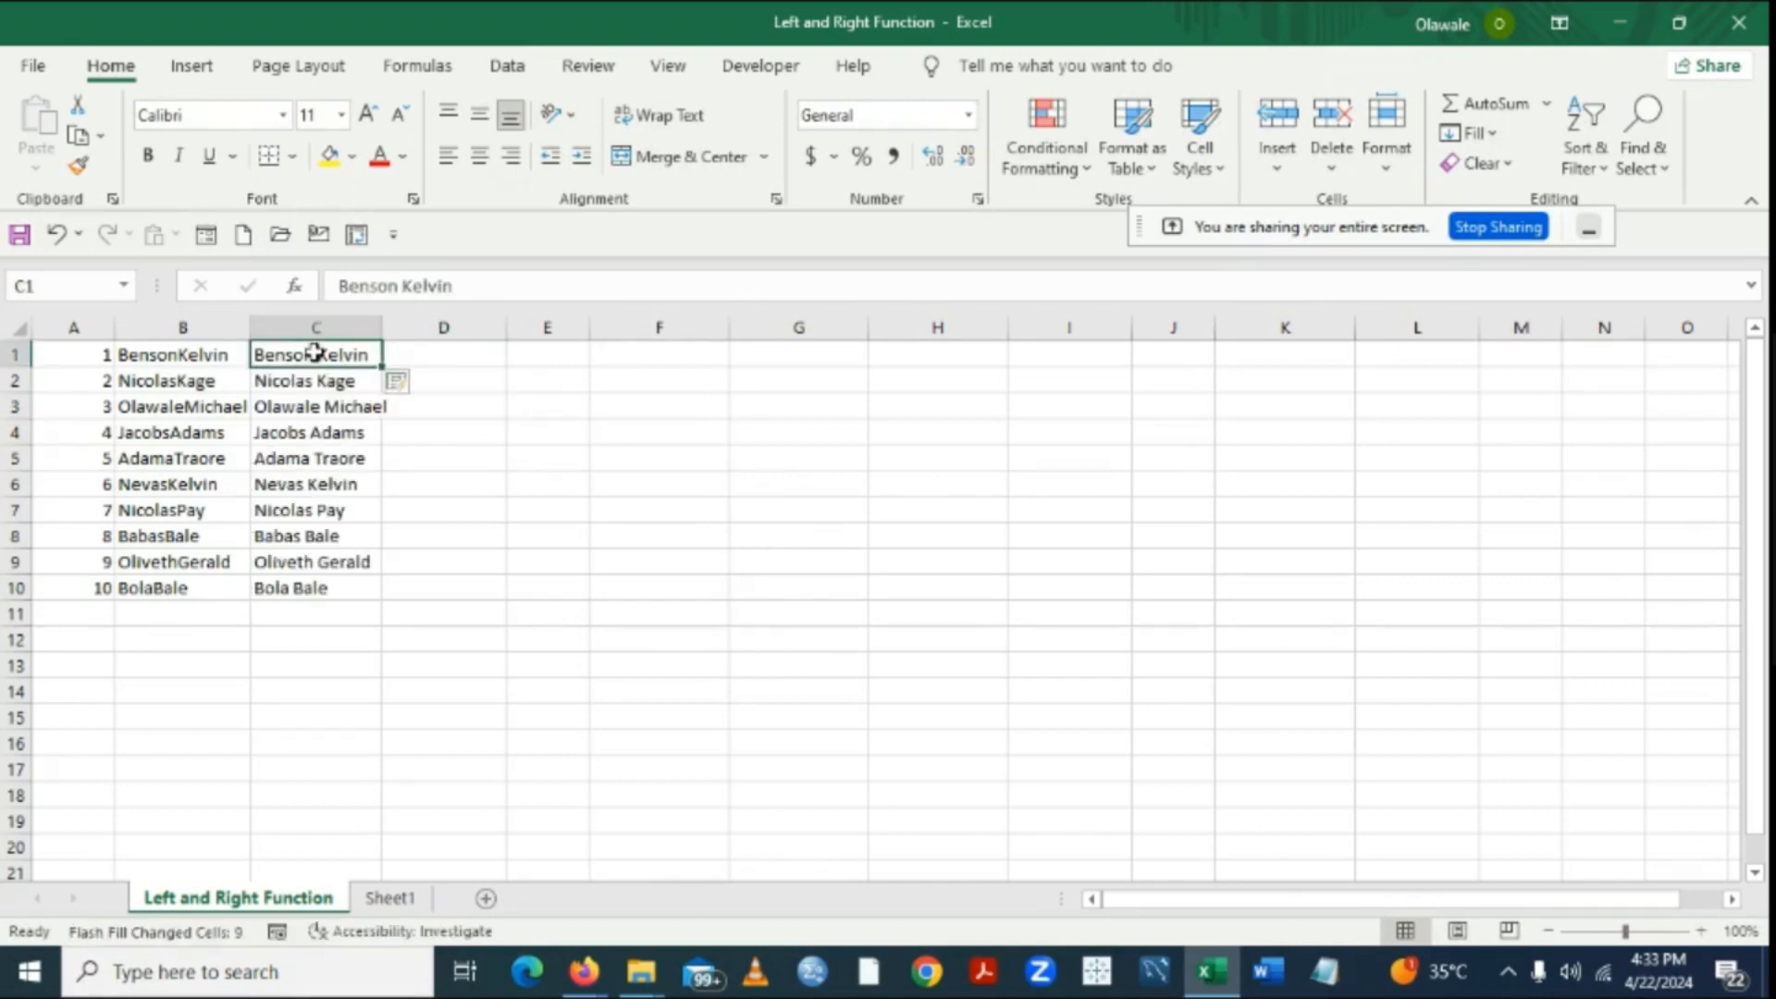
pyautogui.click(797, 559)
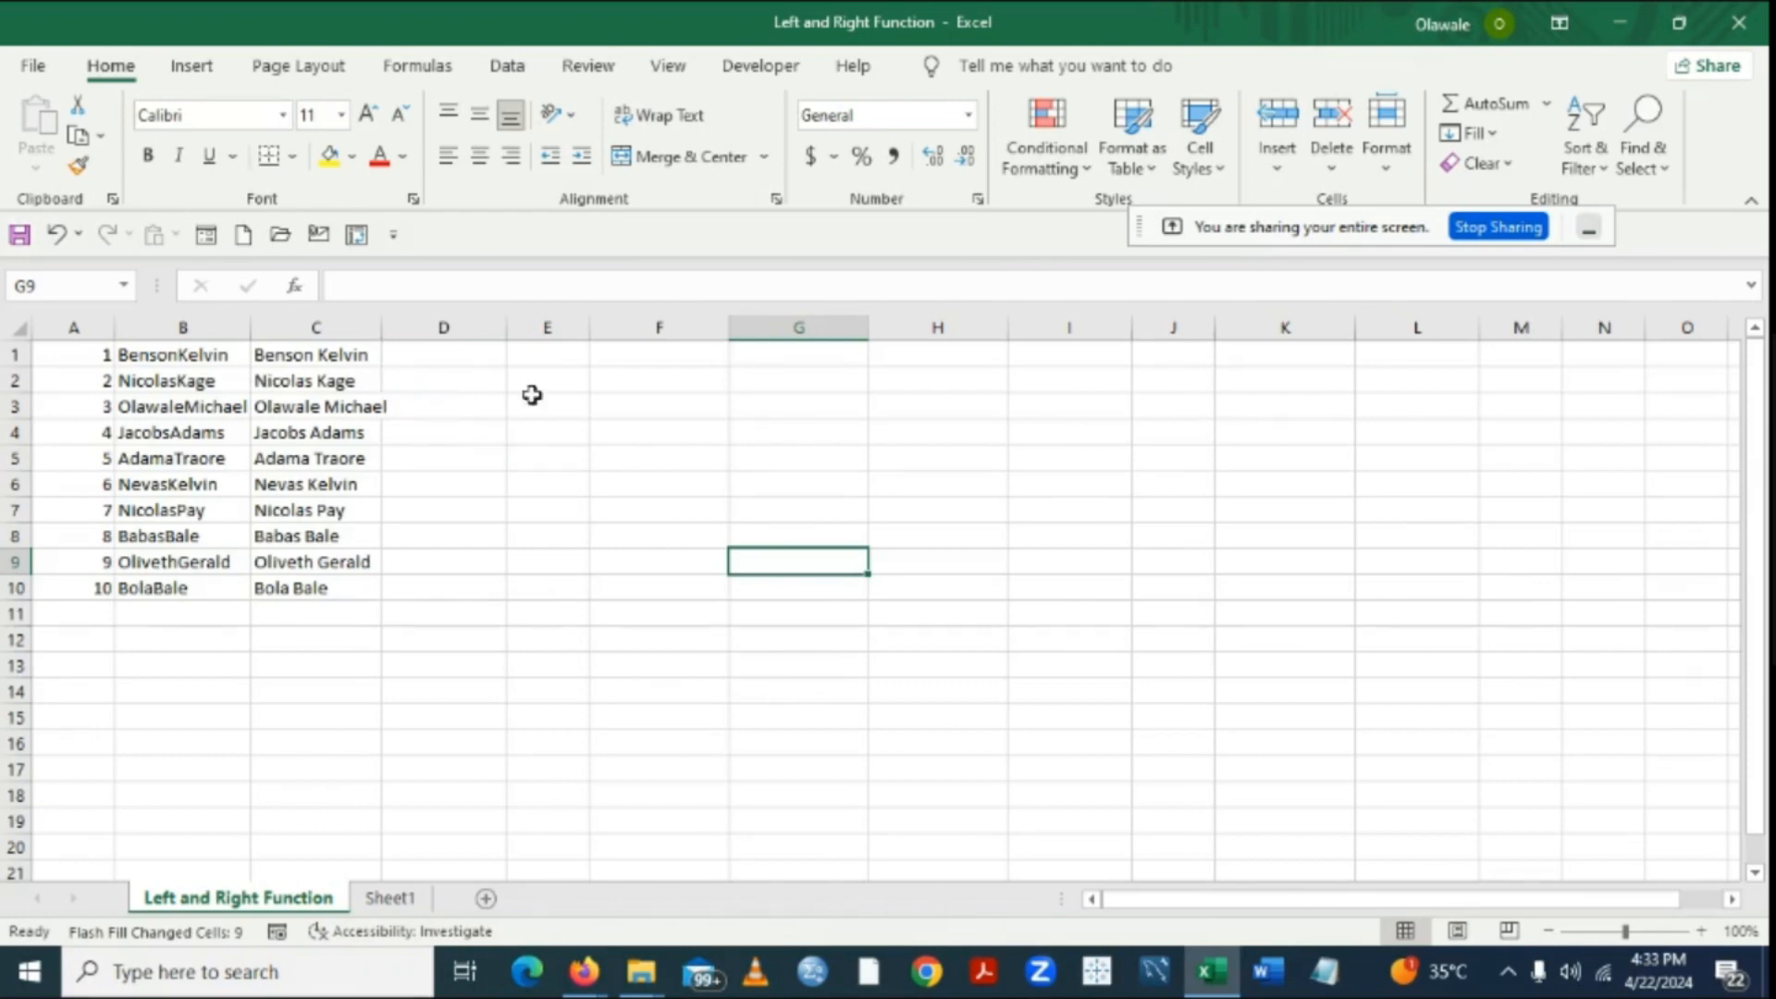
pyautogui.doubleClick(383, 334)
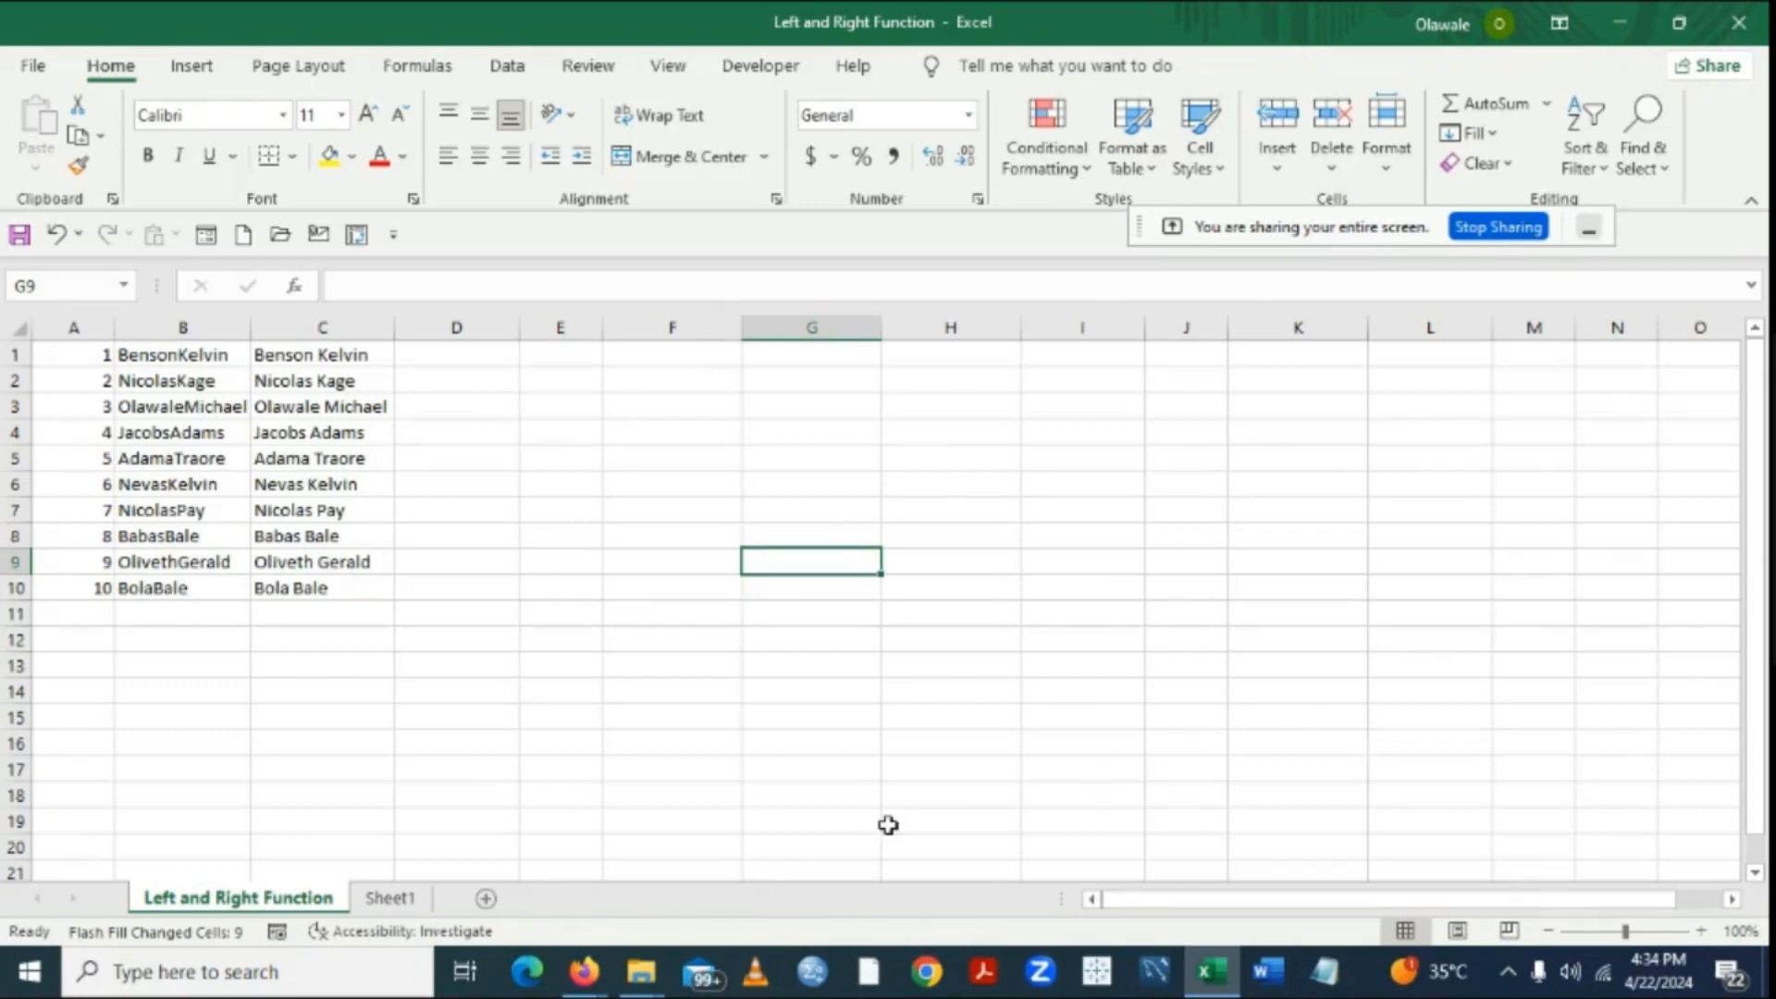
# Switch to File Explorer and open the recent workbook NGO Students Assignment for the Week 4a.
pyautogui.moveTo(640, 971)
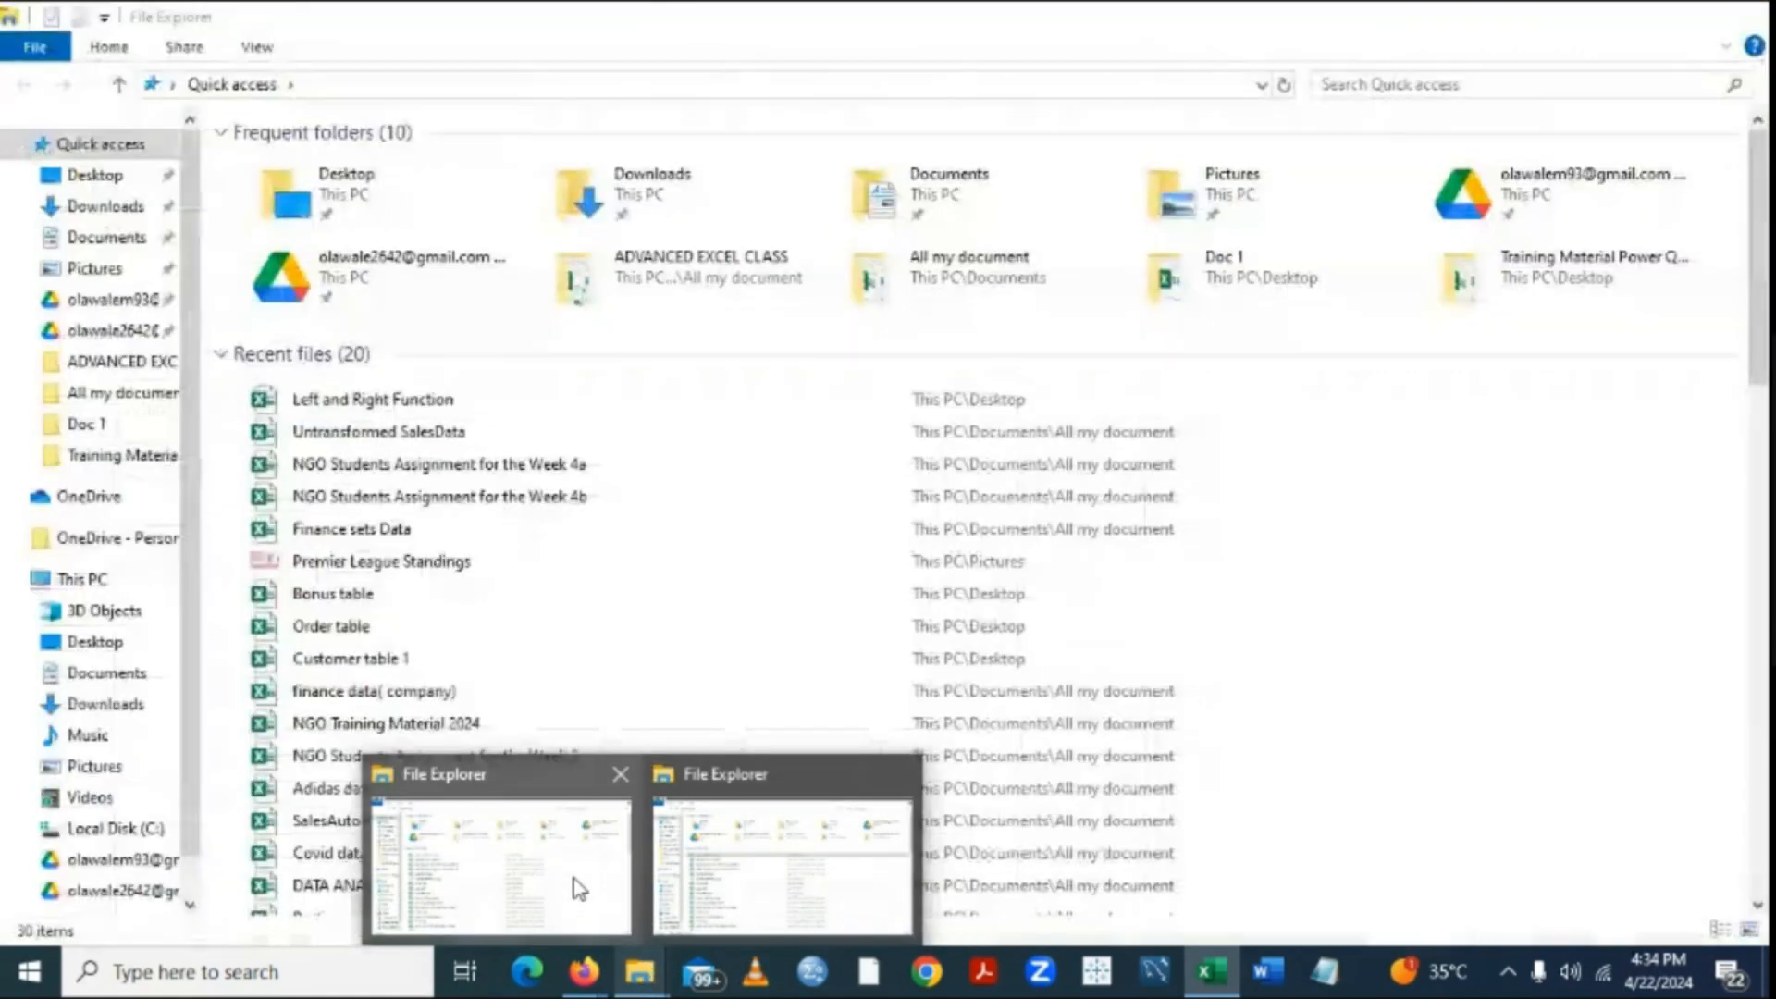
pyautogui.click(579, 890)
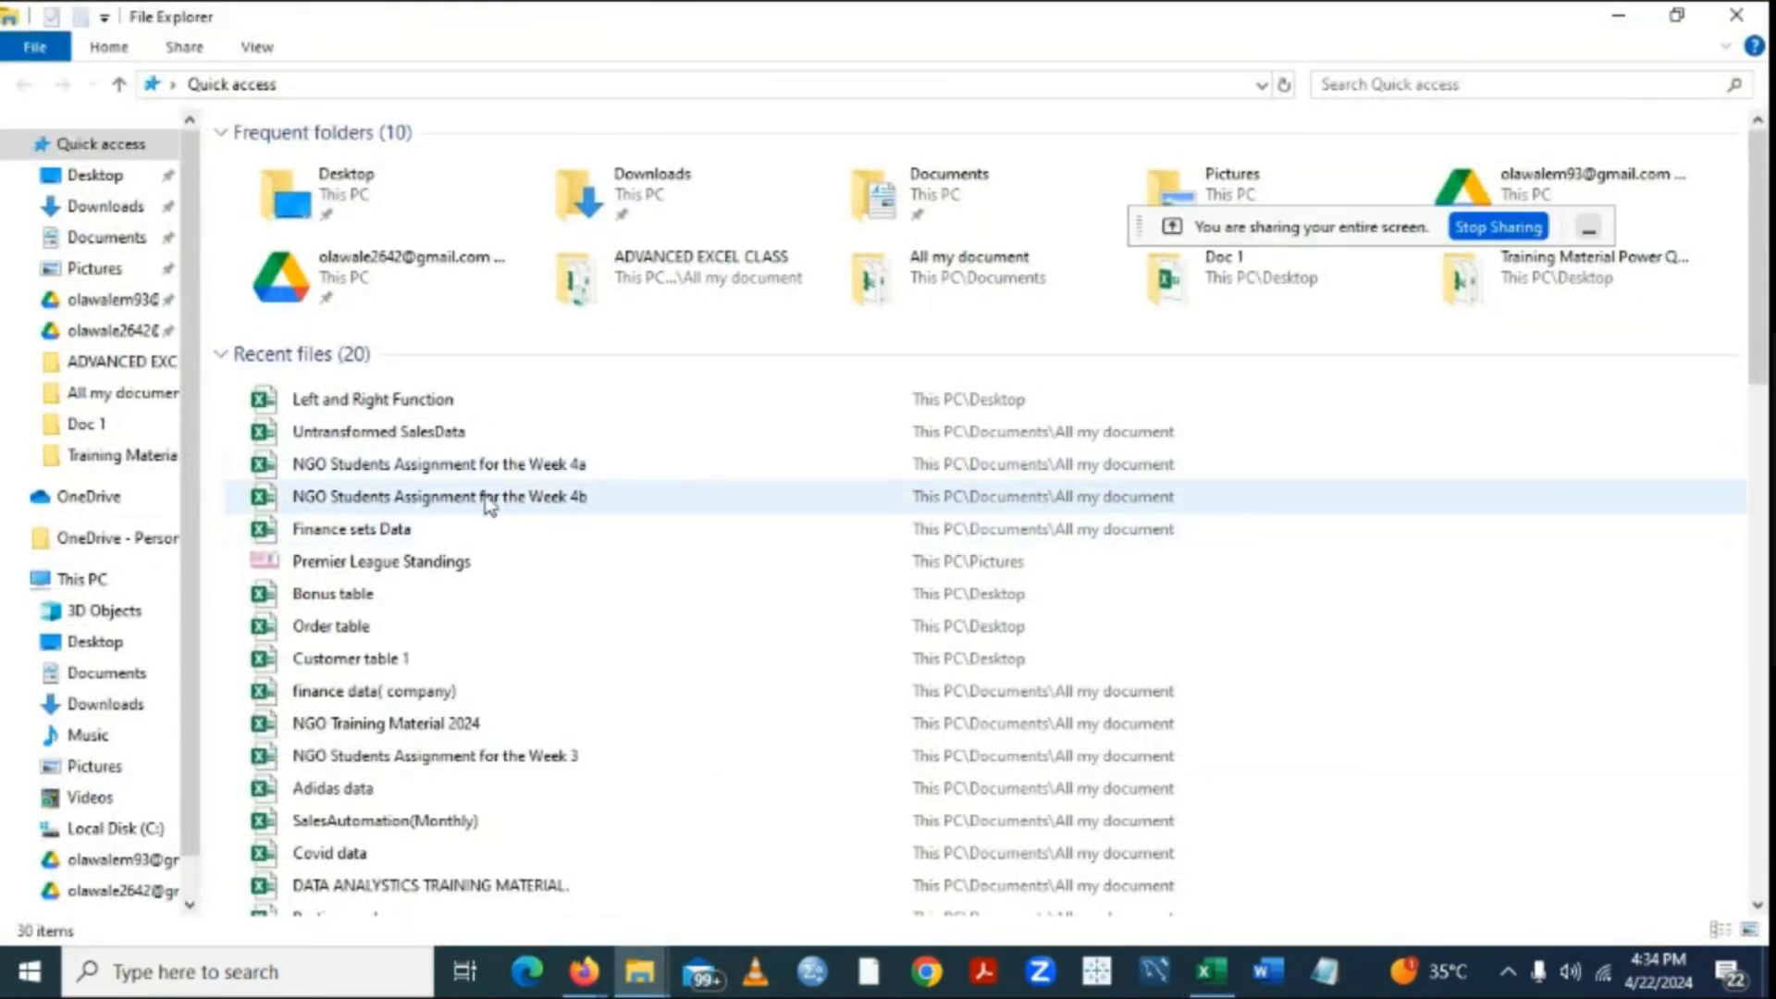
pyautogui.doubleClick(482, 467)
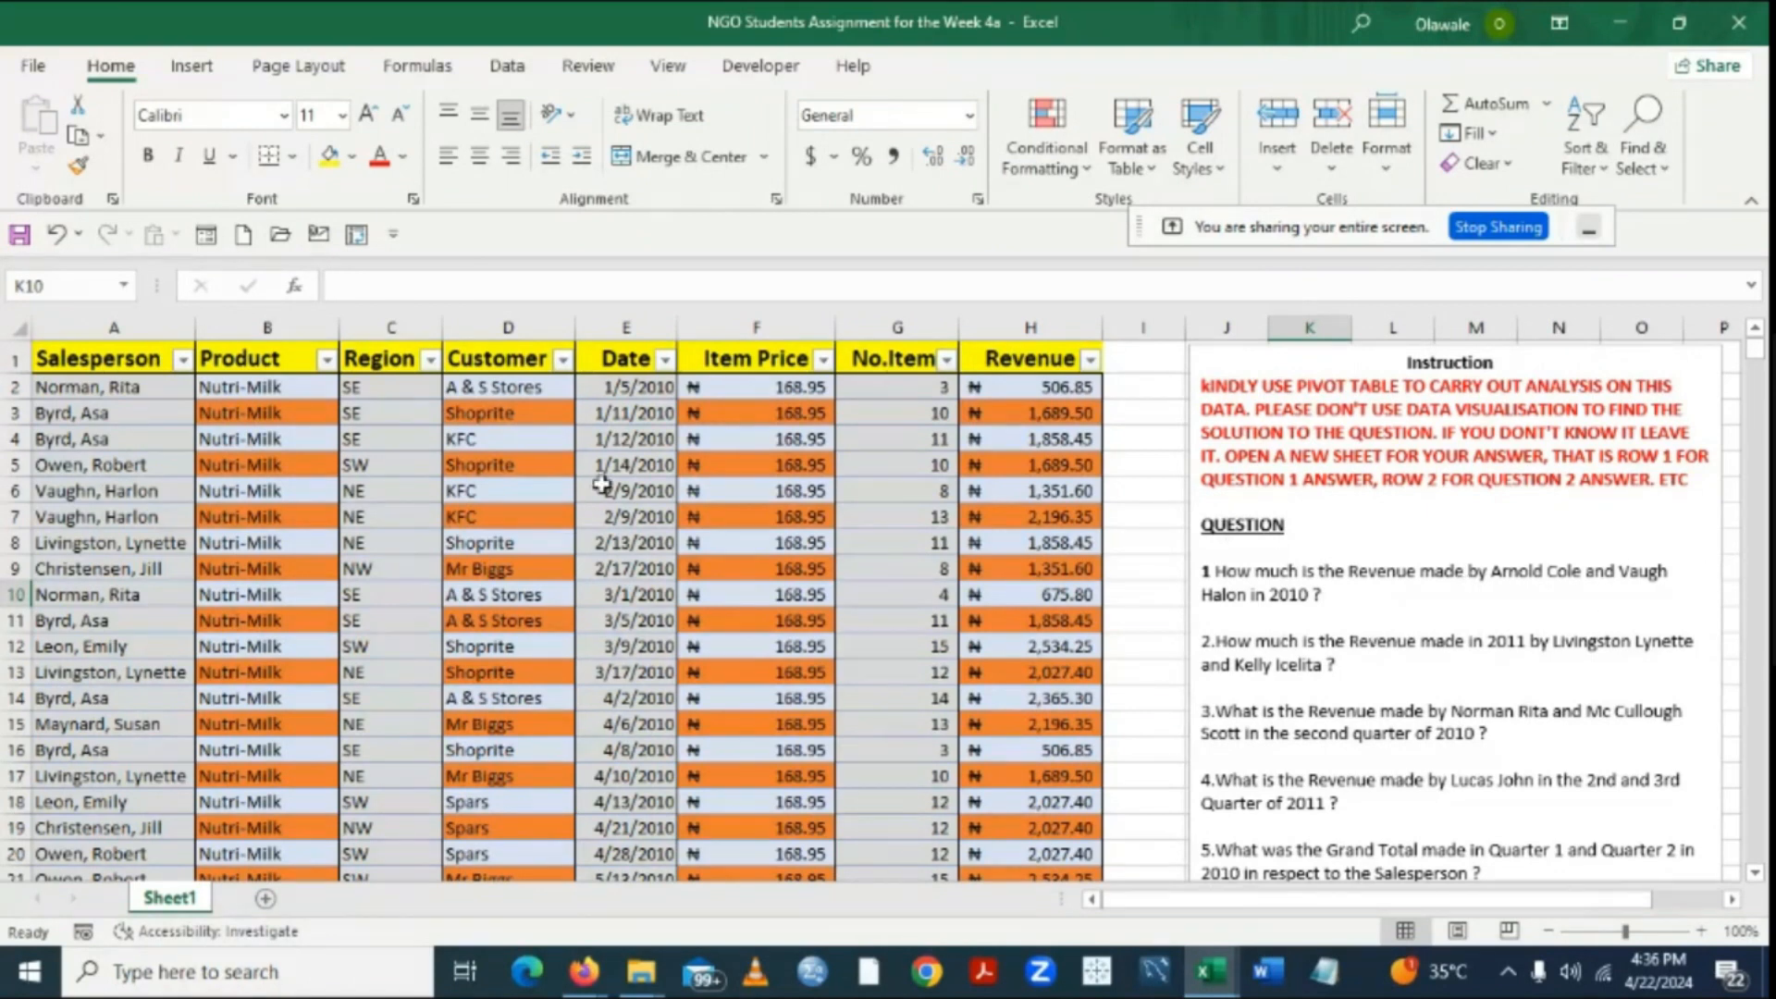
# Create a PivotTable from the sales data table on a new worksheet.
pyautogui.click(88, 390)
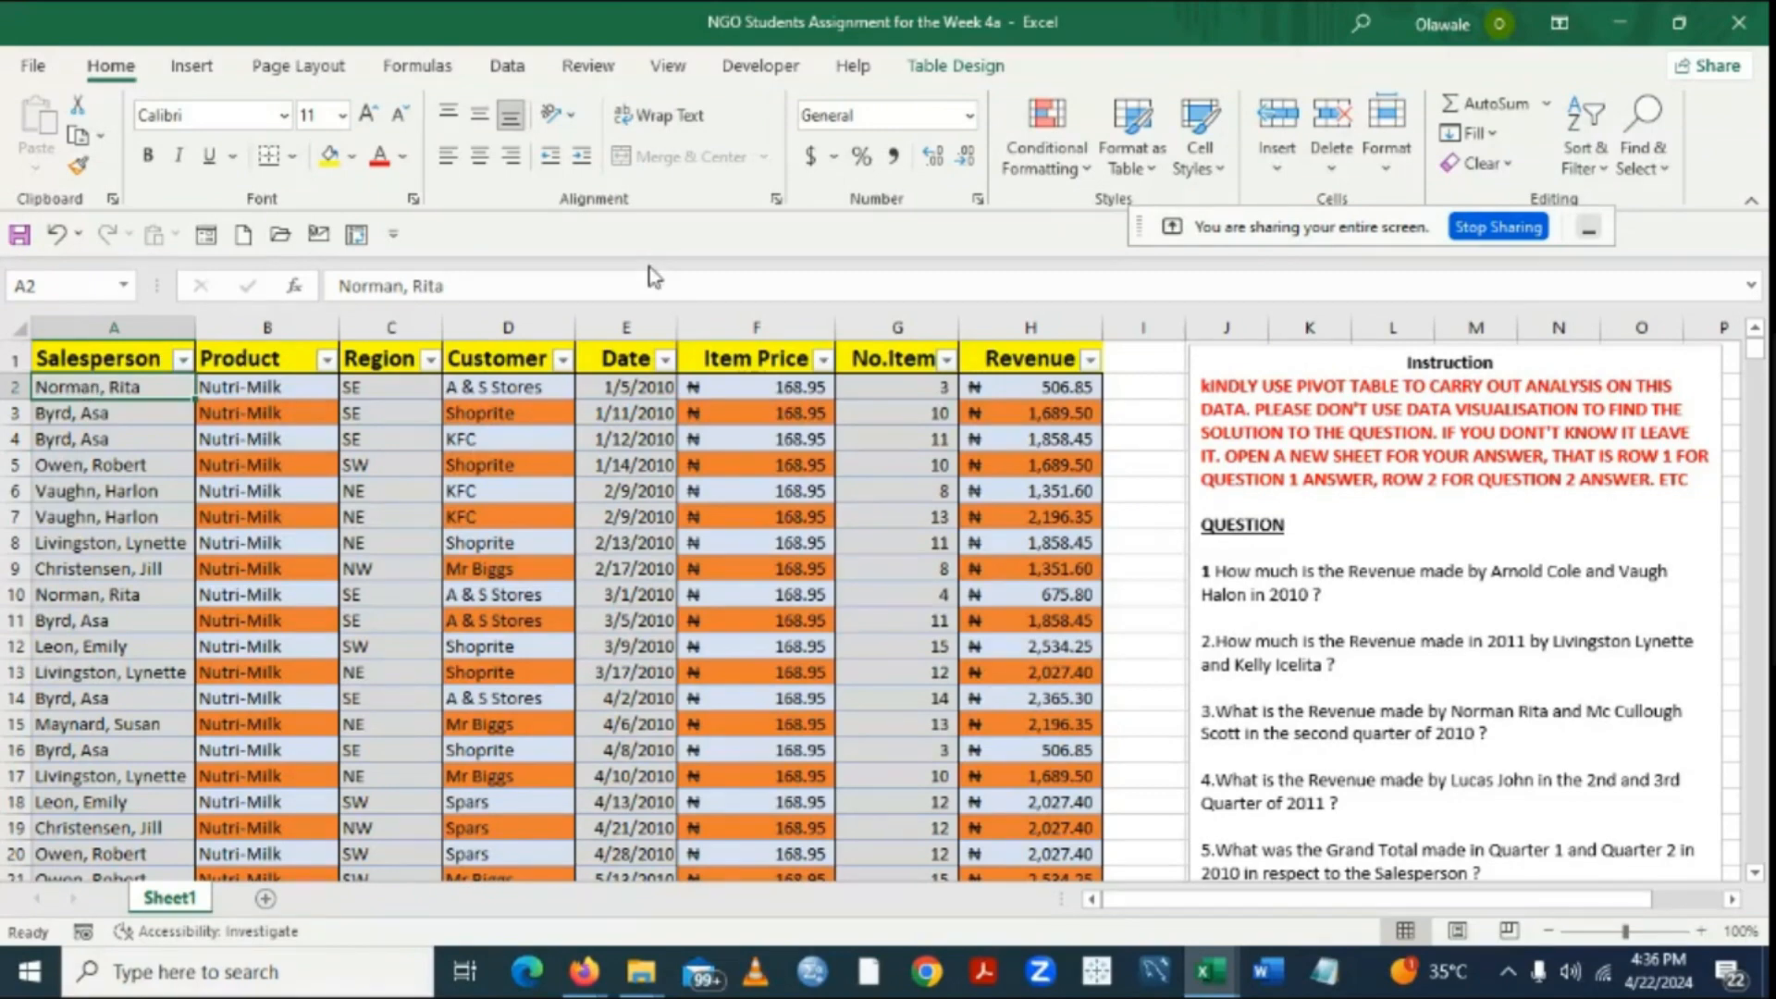
pyautogui.click(209, 74)
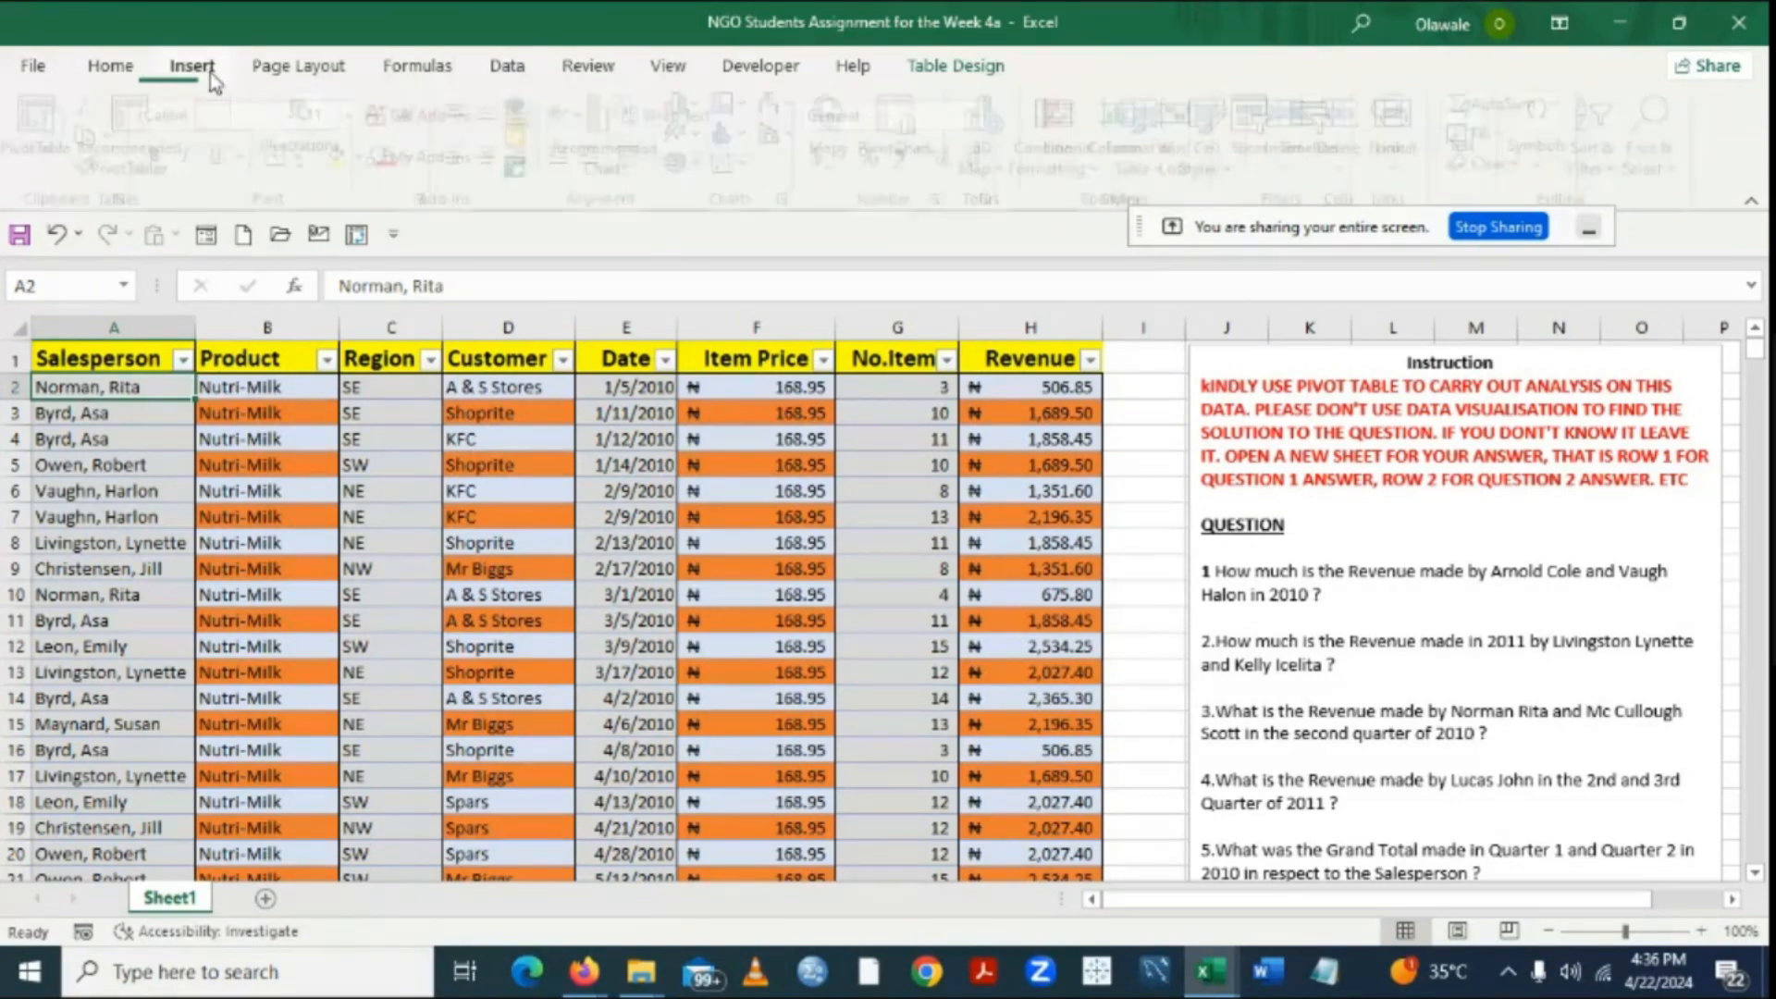
pyautogui.click(51, 139)
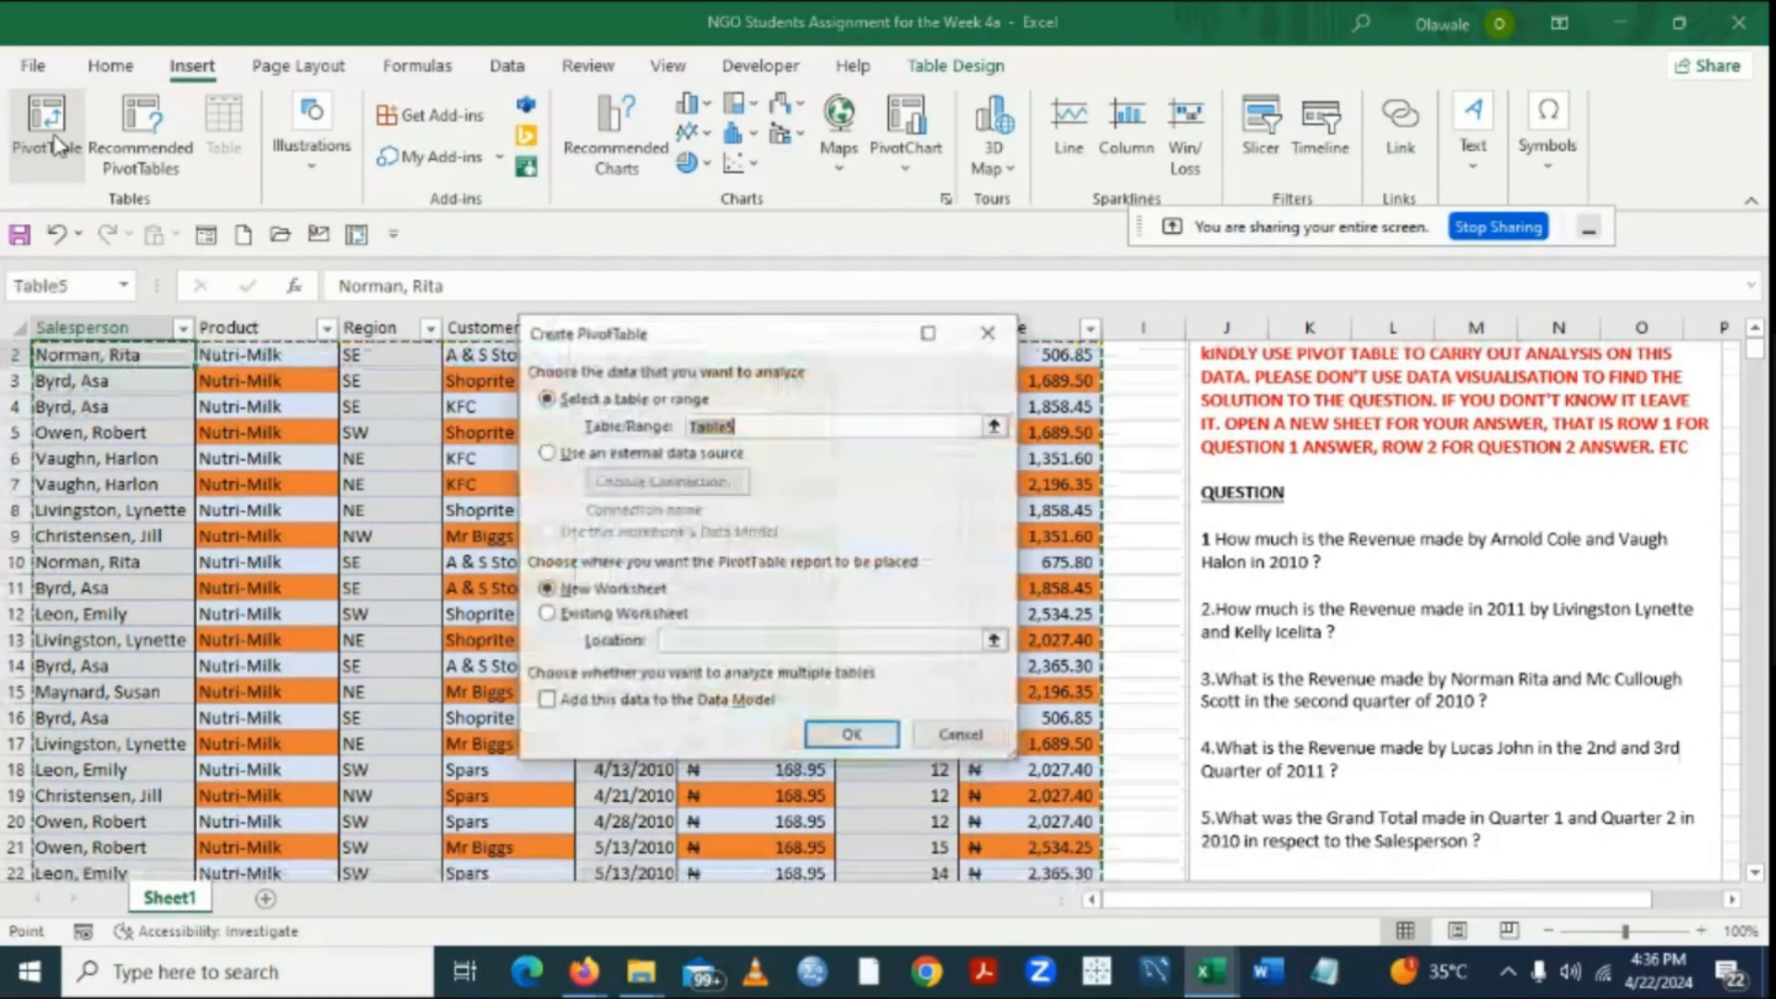
pyautogui.click(857, 737)
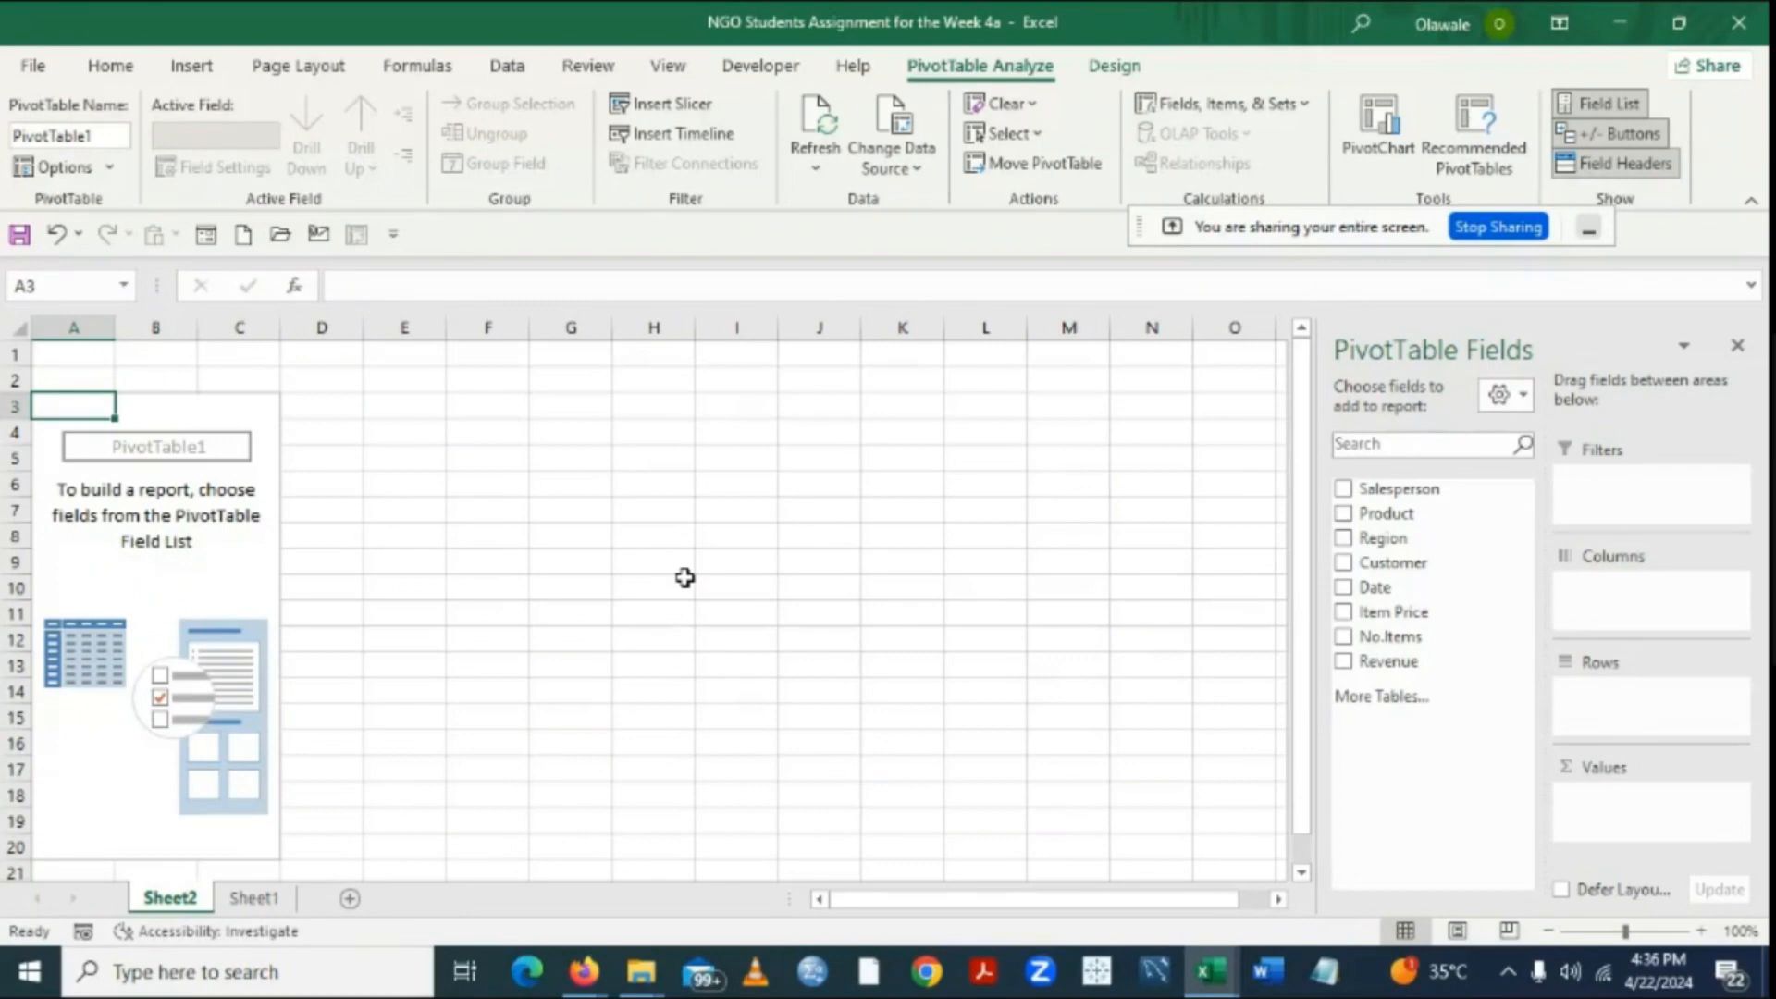
# Check the assignment questions on Sheet1, and add Salesperson as rows and Revenue as summed values to the PivotTable on Sheet2.
pyautogui.click(252, 901)
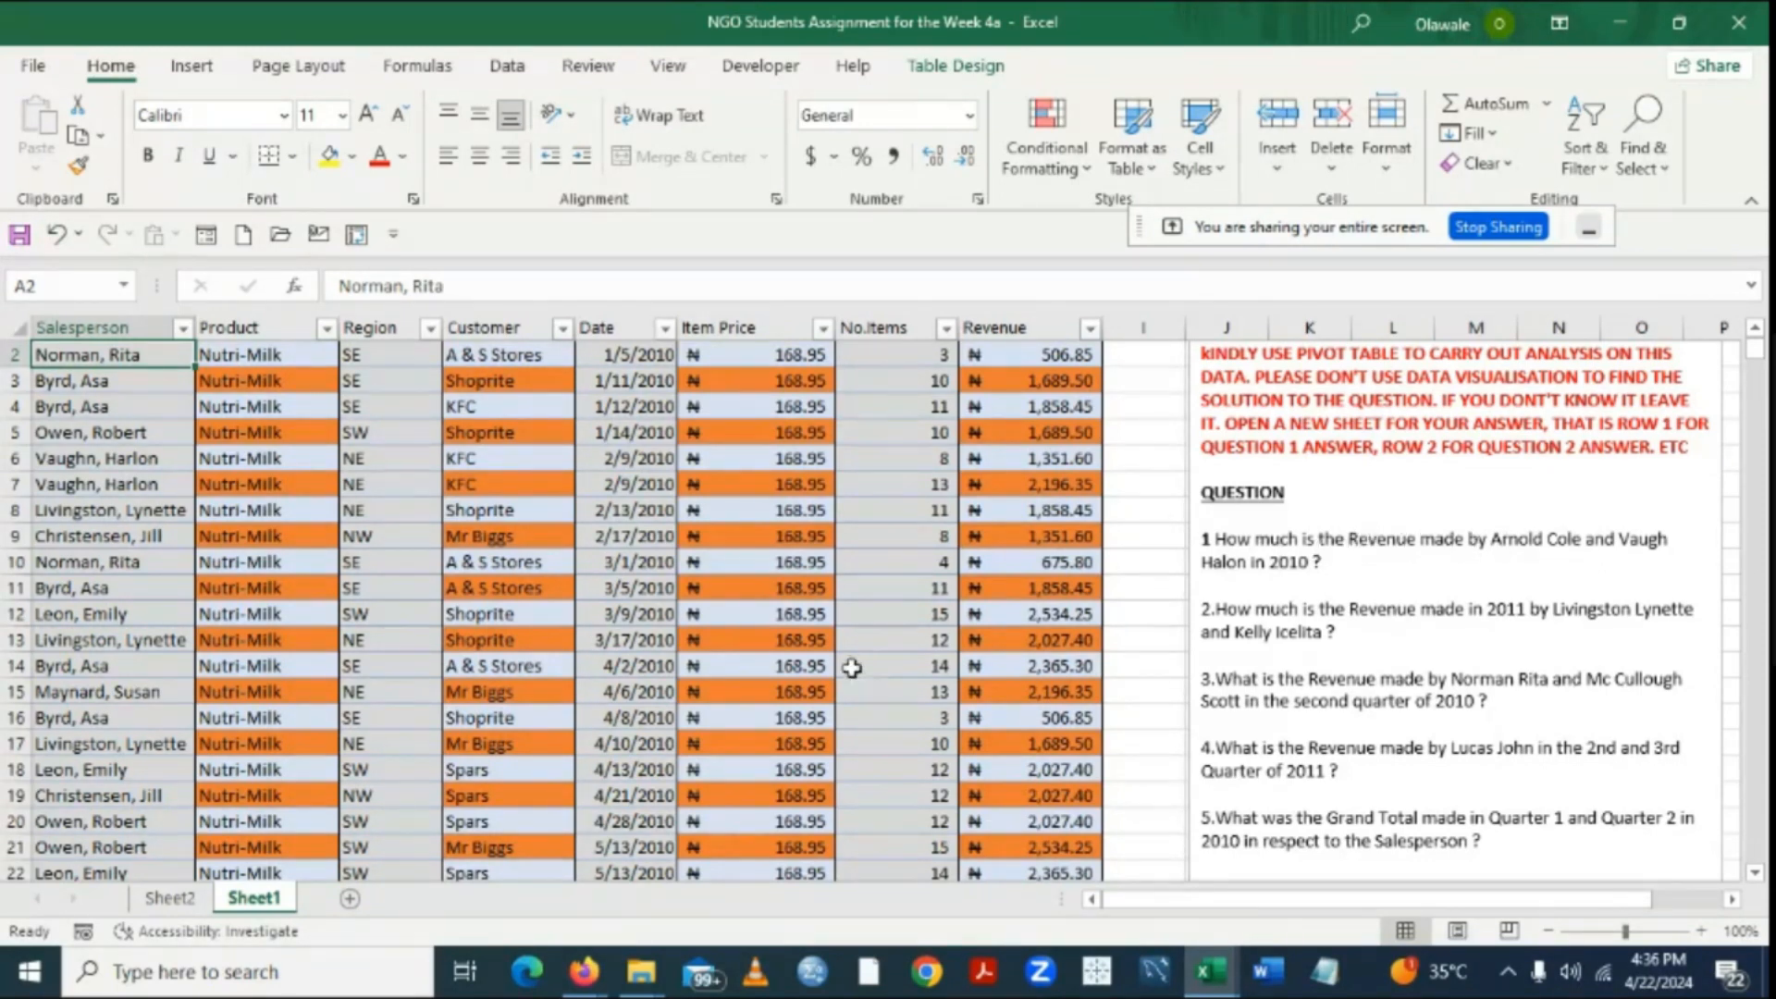
pyautogui.click(181, 899)
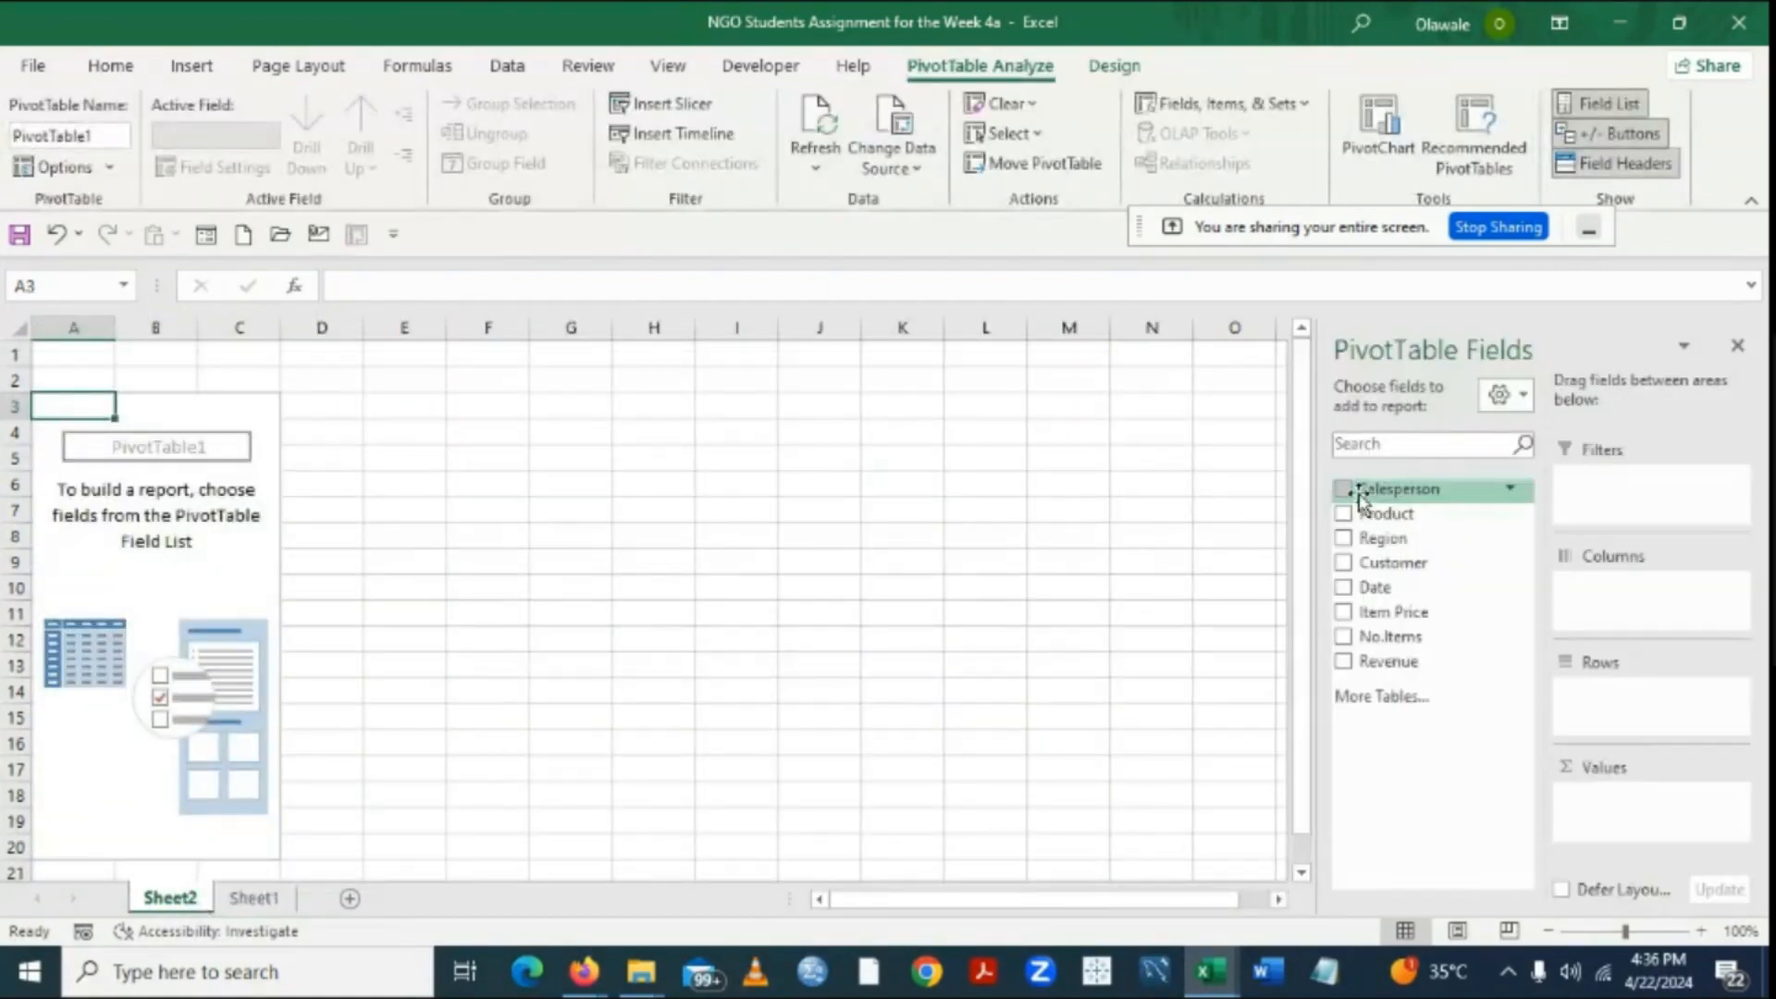
pyautogui.click(1342, 490)
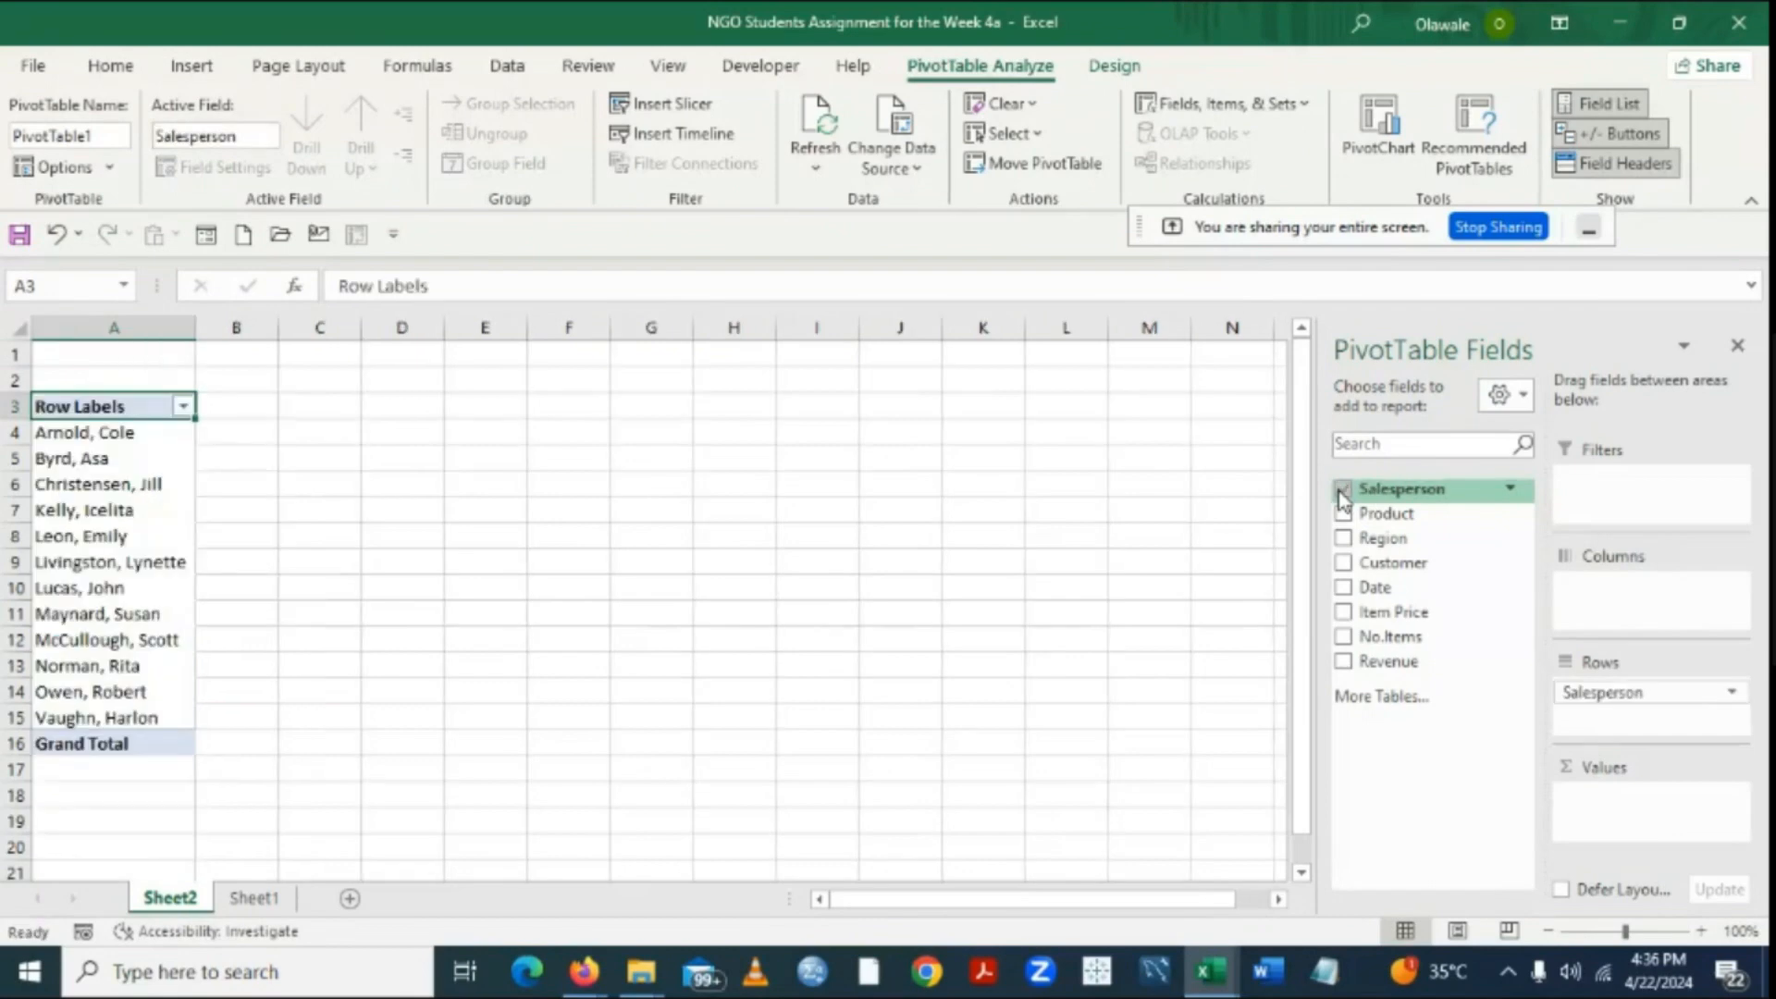
pyautogui.click(1344, 662)
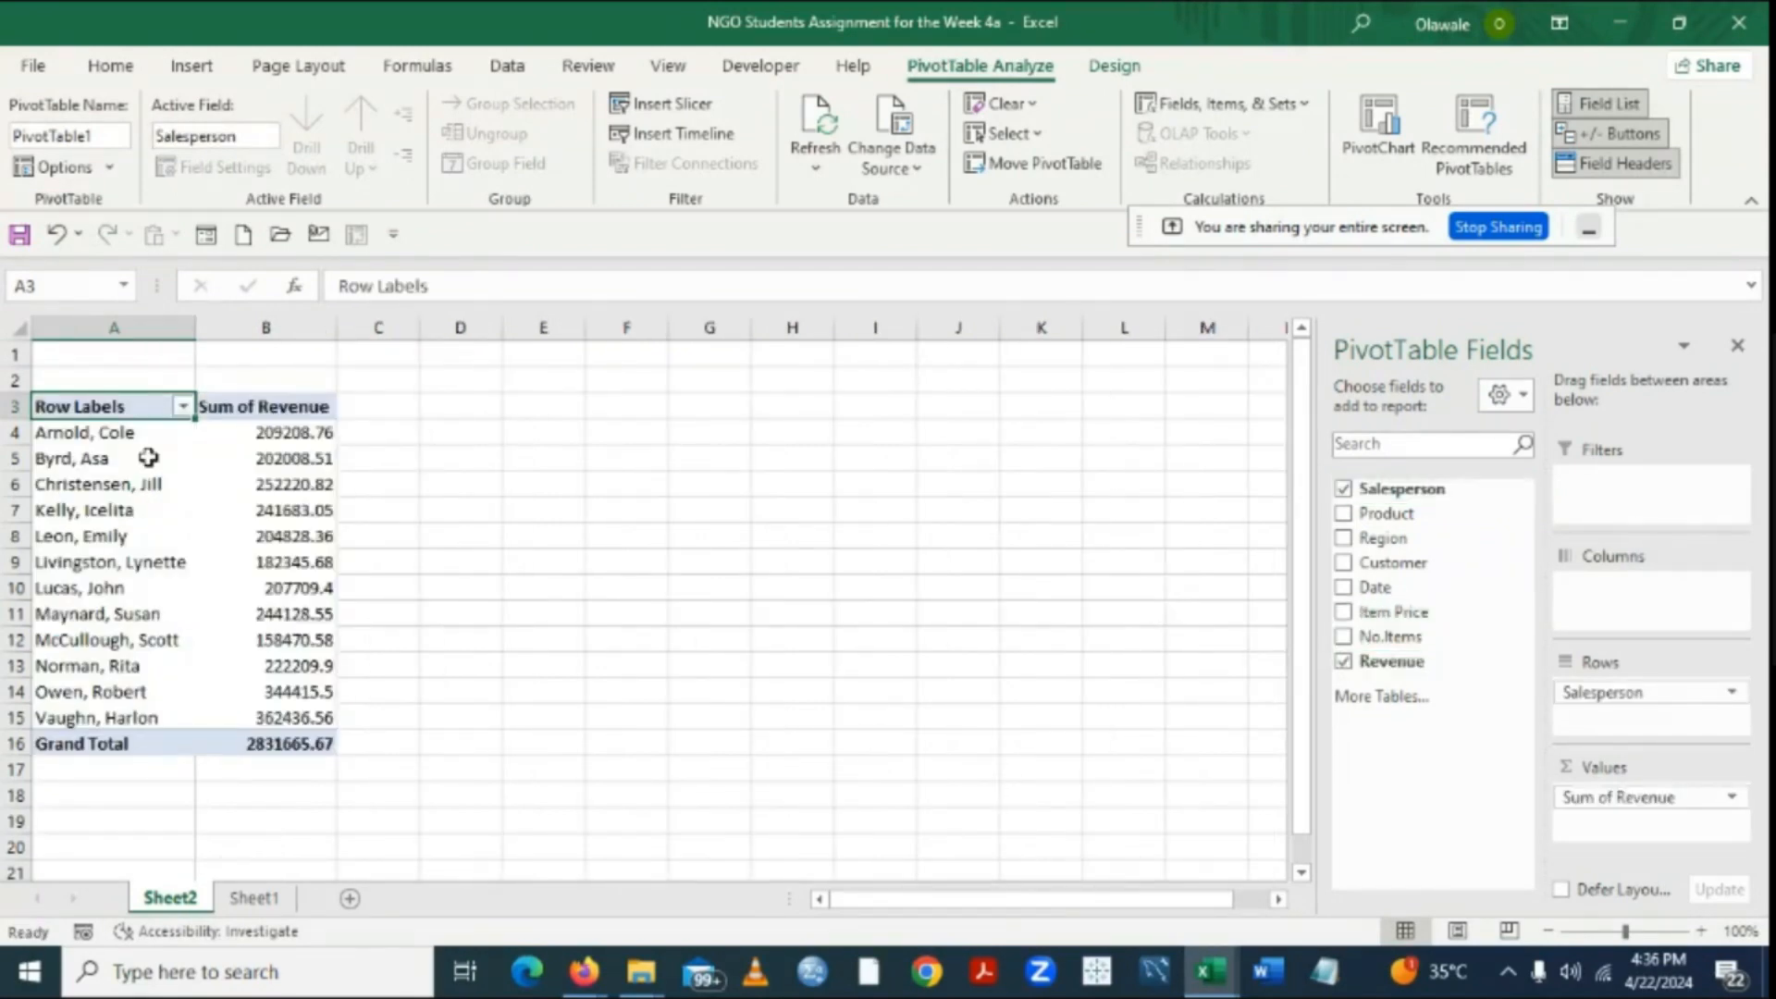
# Change the PivotTable's row labels header in A3 to Salesperson.
pyautogui.doubleClick(104, 407)
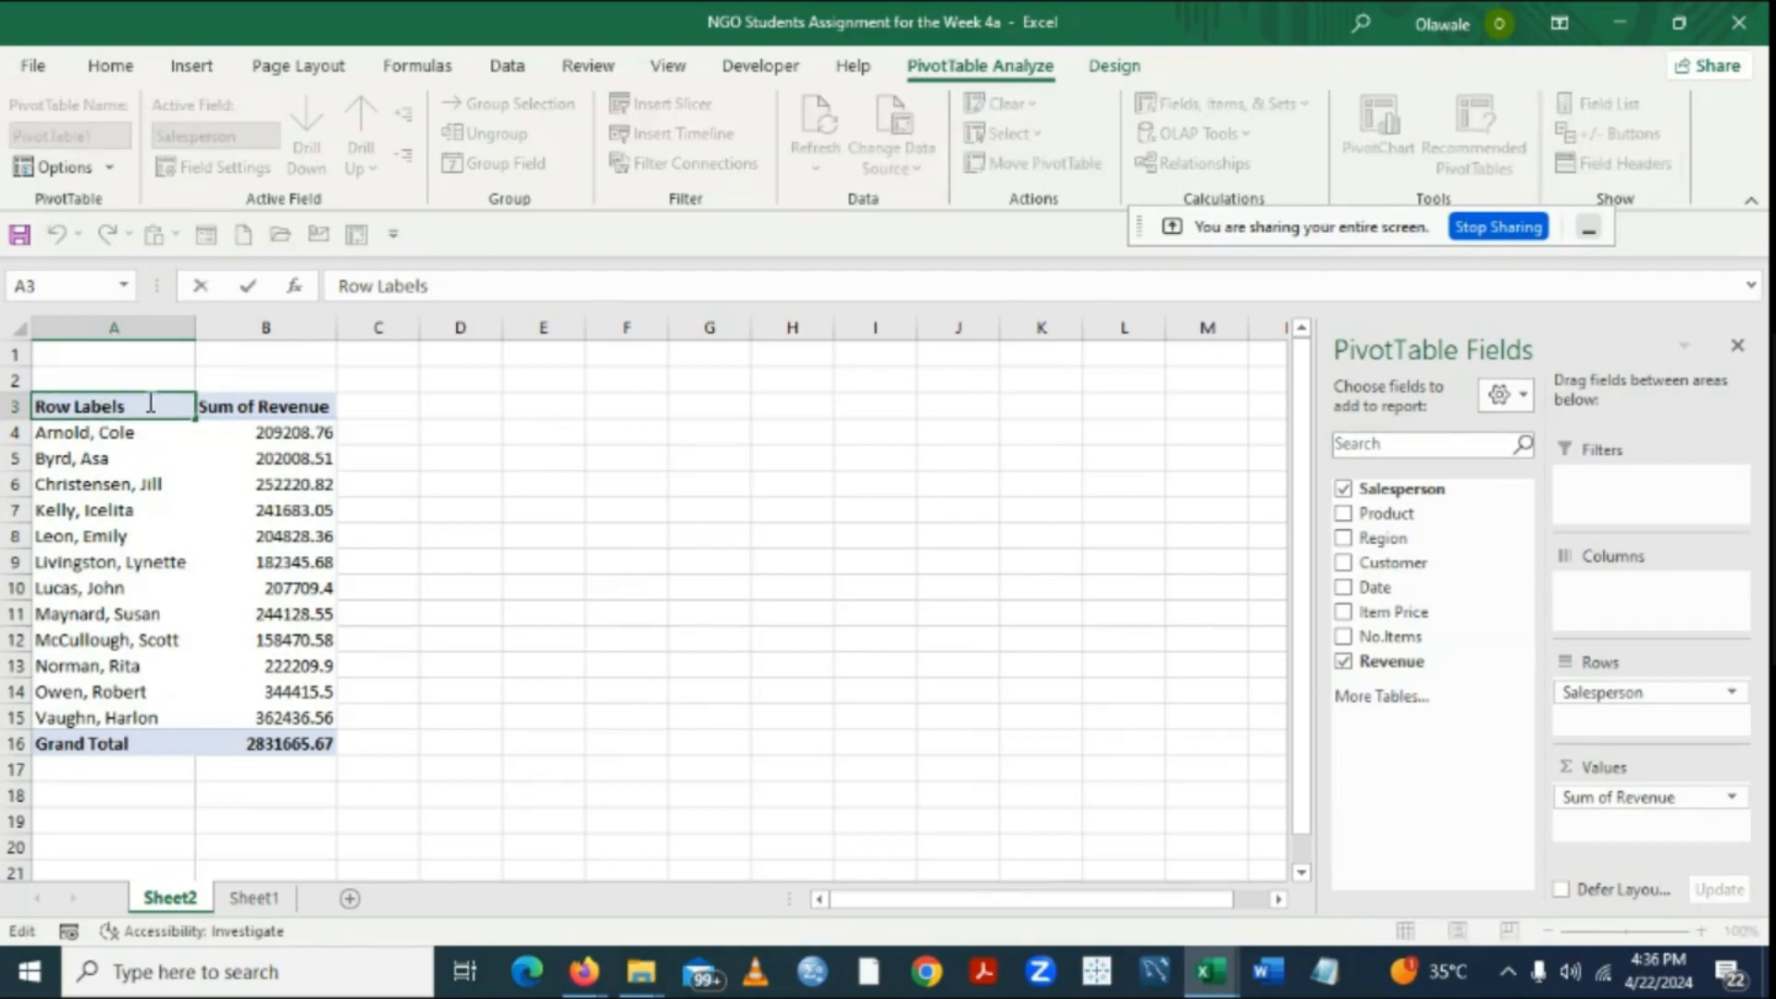
pyautogui.press('BackSpace')
pyautogui.press('BackSpace')
pyautogui.press('BackSpace')
pyautogui.press('BackSpace')
pyautogui.press('BackSpace')
pyautogui.press('BackSpace')
pyautogui.press('BackSpace')
pyautogui.press('BackSpace')
pyautogui.press('BackSpace')
pyautogui.press('BackSpace')
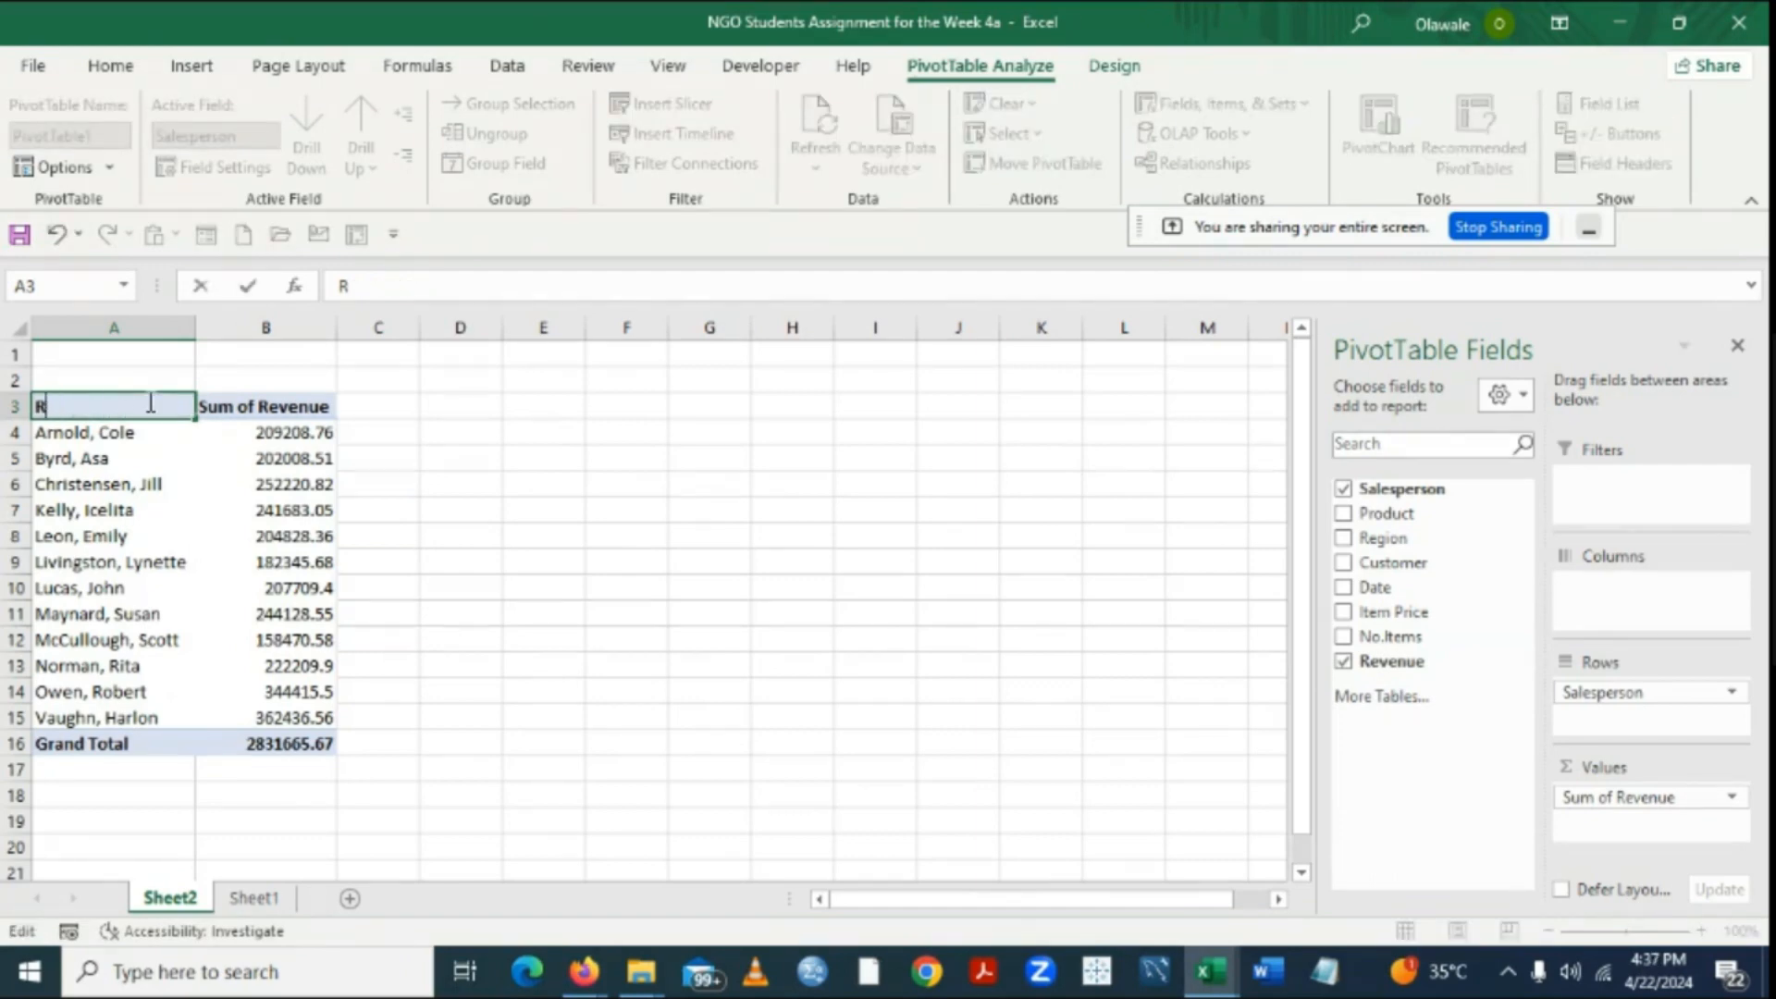
pyautogui.write('Salespersn')
pyautogui.press('BackSpace')
pyautogui.write('on')
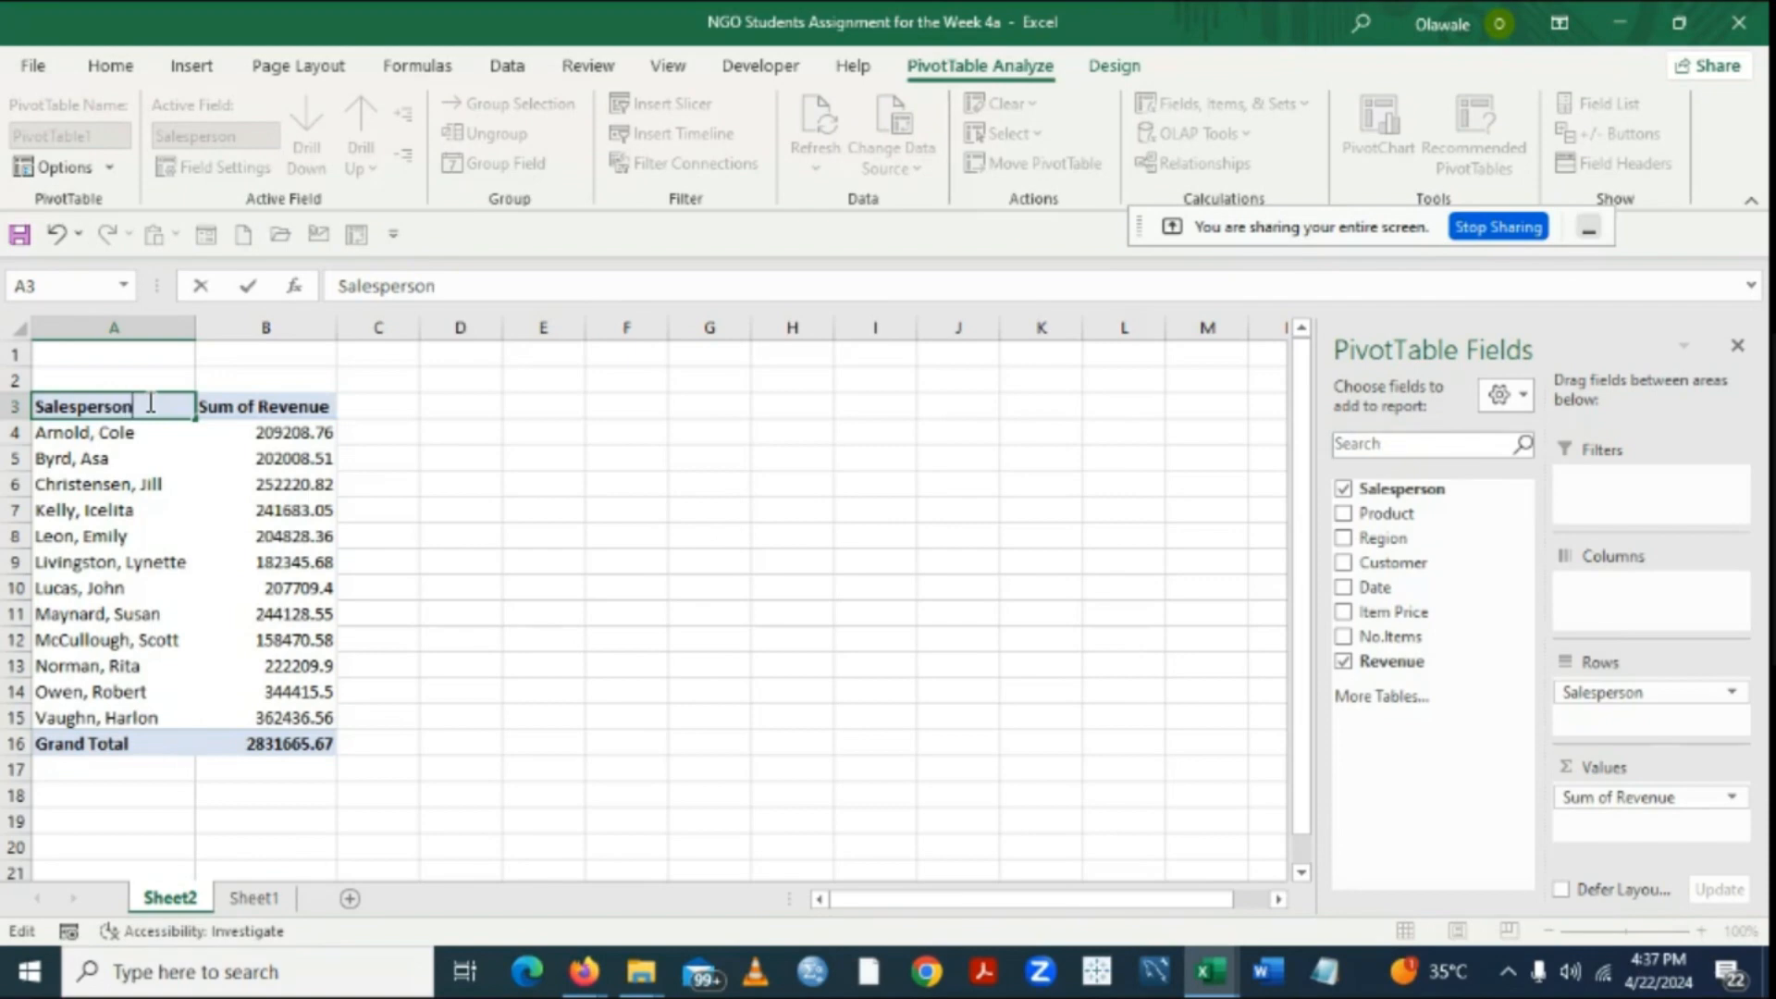
pyautogui.click(523, 465)
# Format the revenue values in B4:B16, including the grand total, as dollar accounting figures with no decimal places.
pyautogui.moveTo(302, 436); pyautogui.dragTo(267, 745)
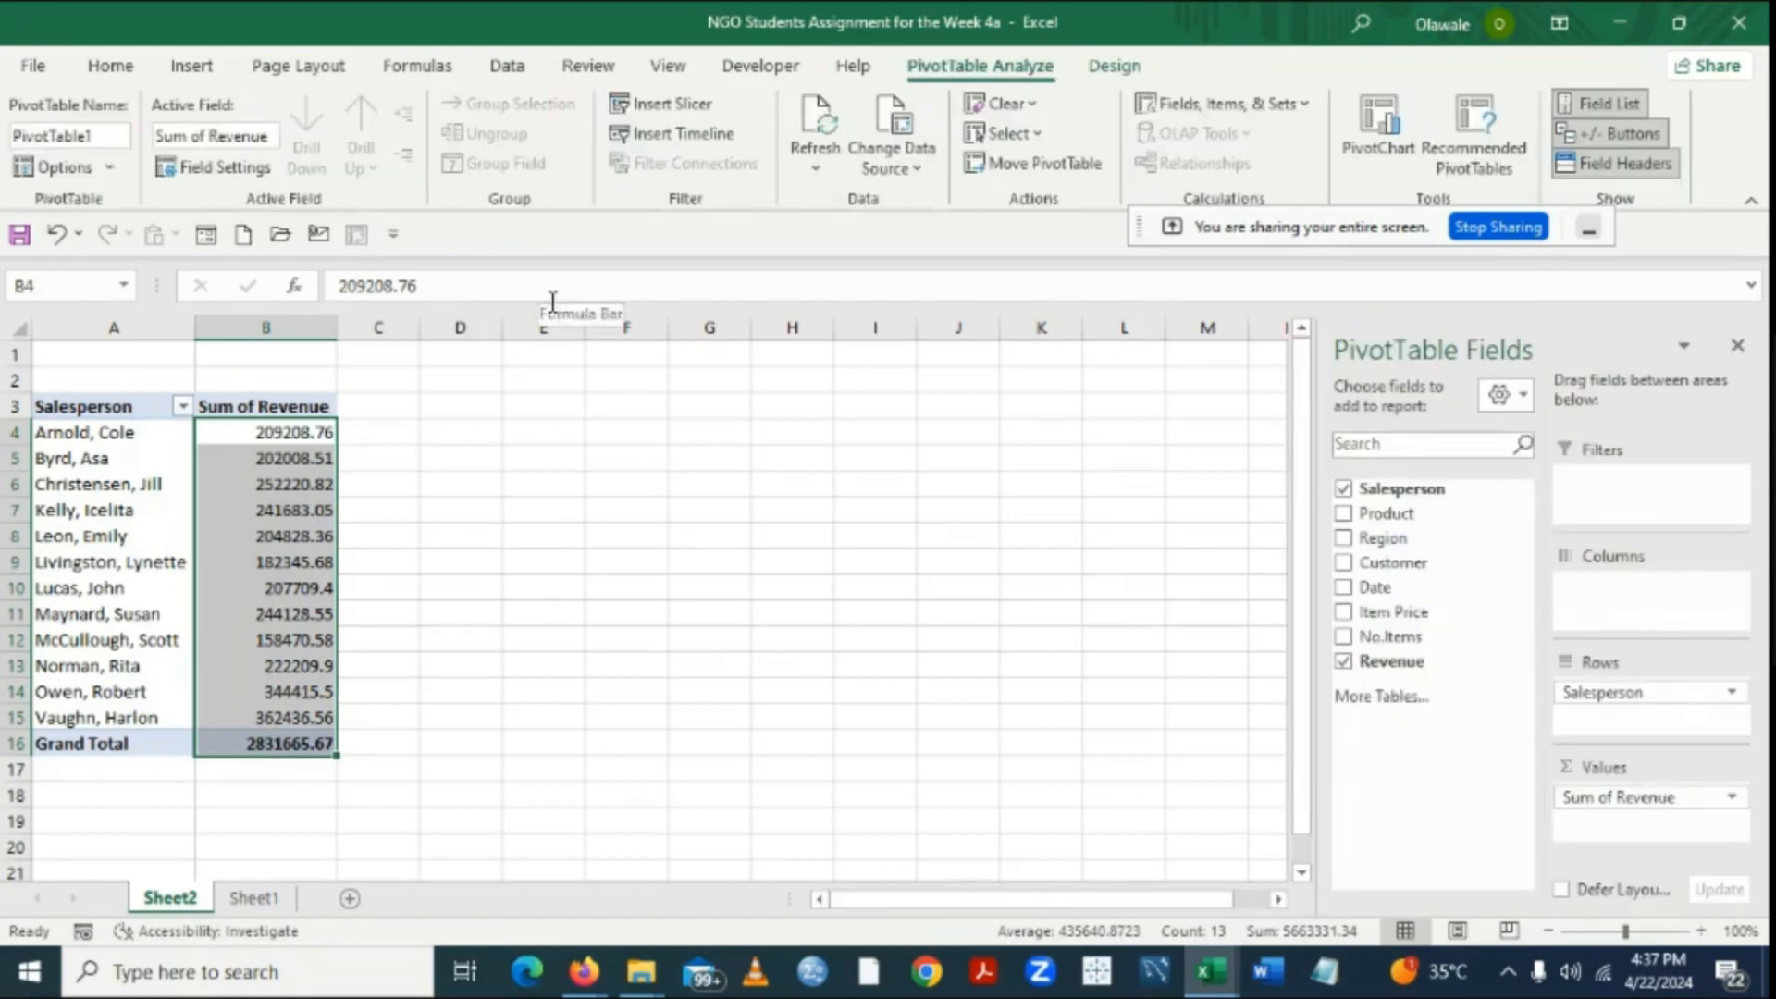
pyautogui.click(111, 66)
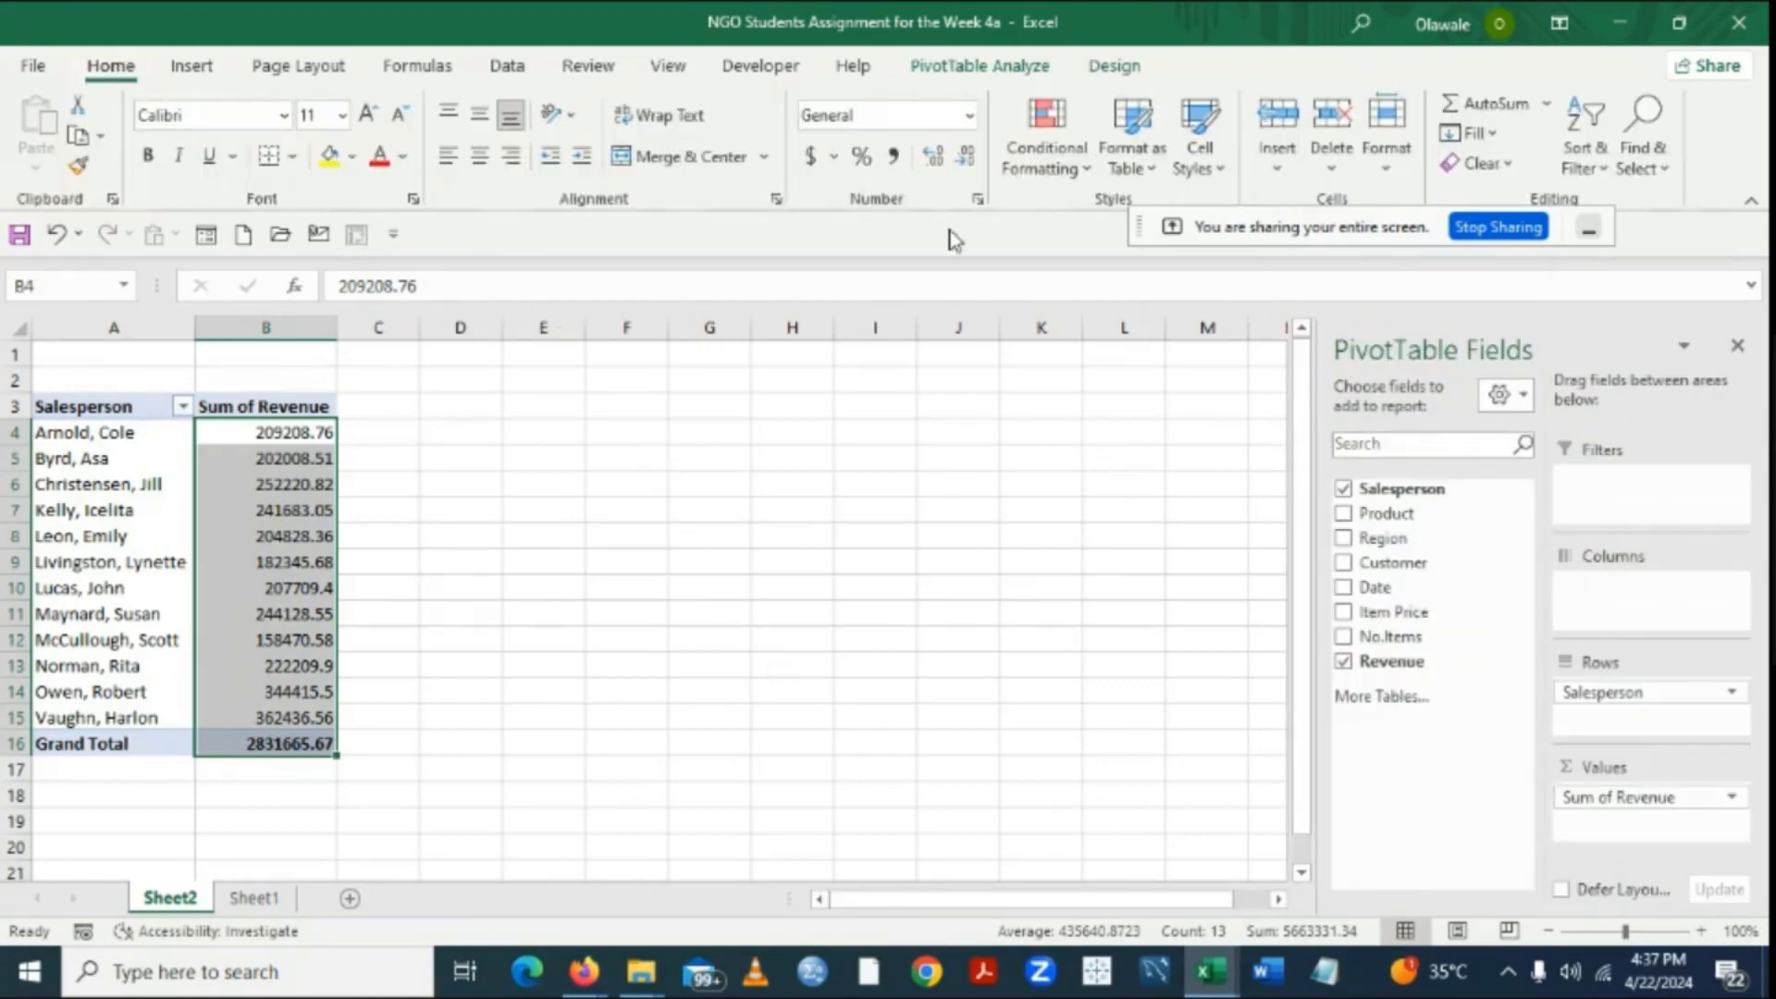
pyautogui.click(811, 155)
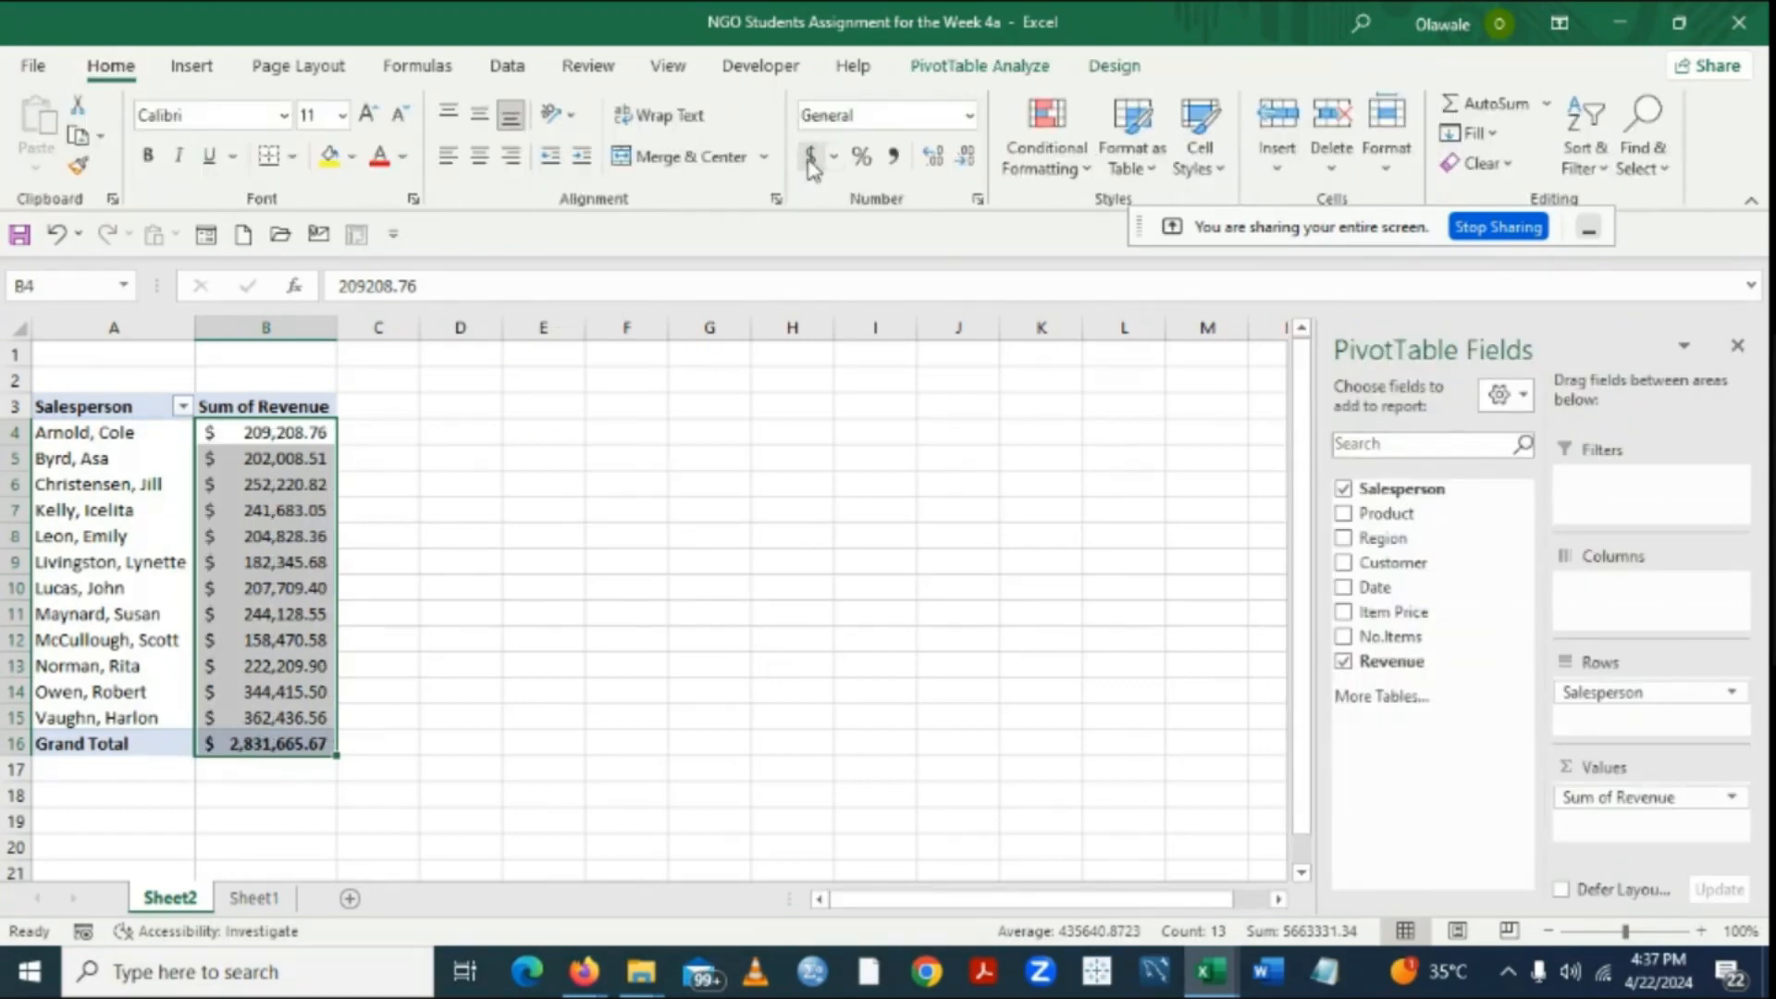
pyautogui.click(965, 155)
pyautogui.click(964, 155)
pyautogui.click(508, 611)
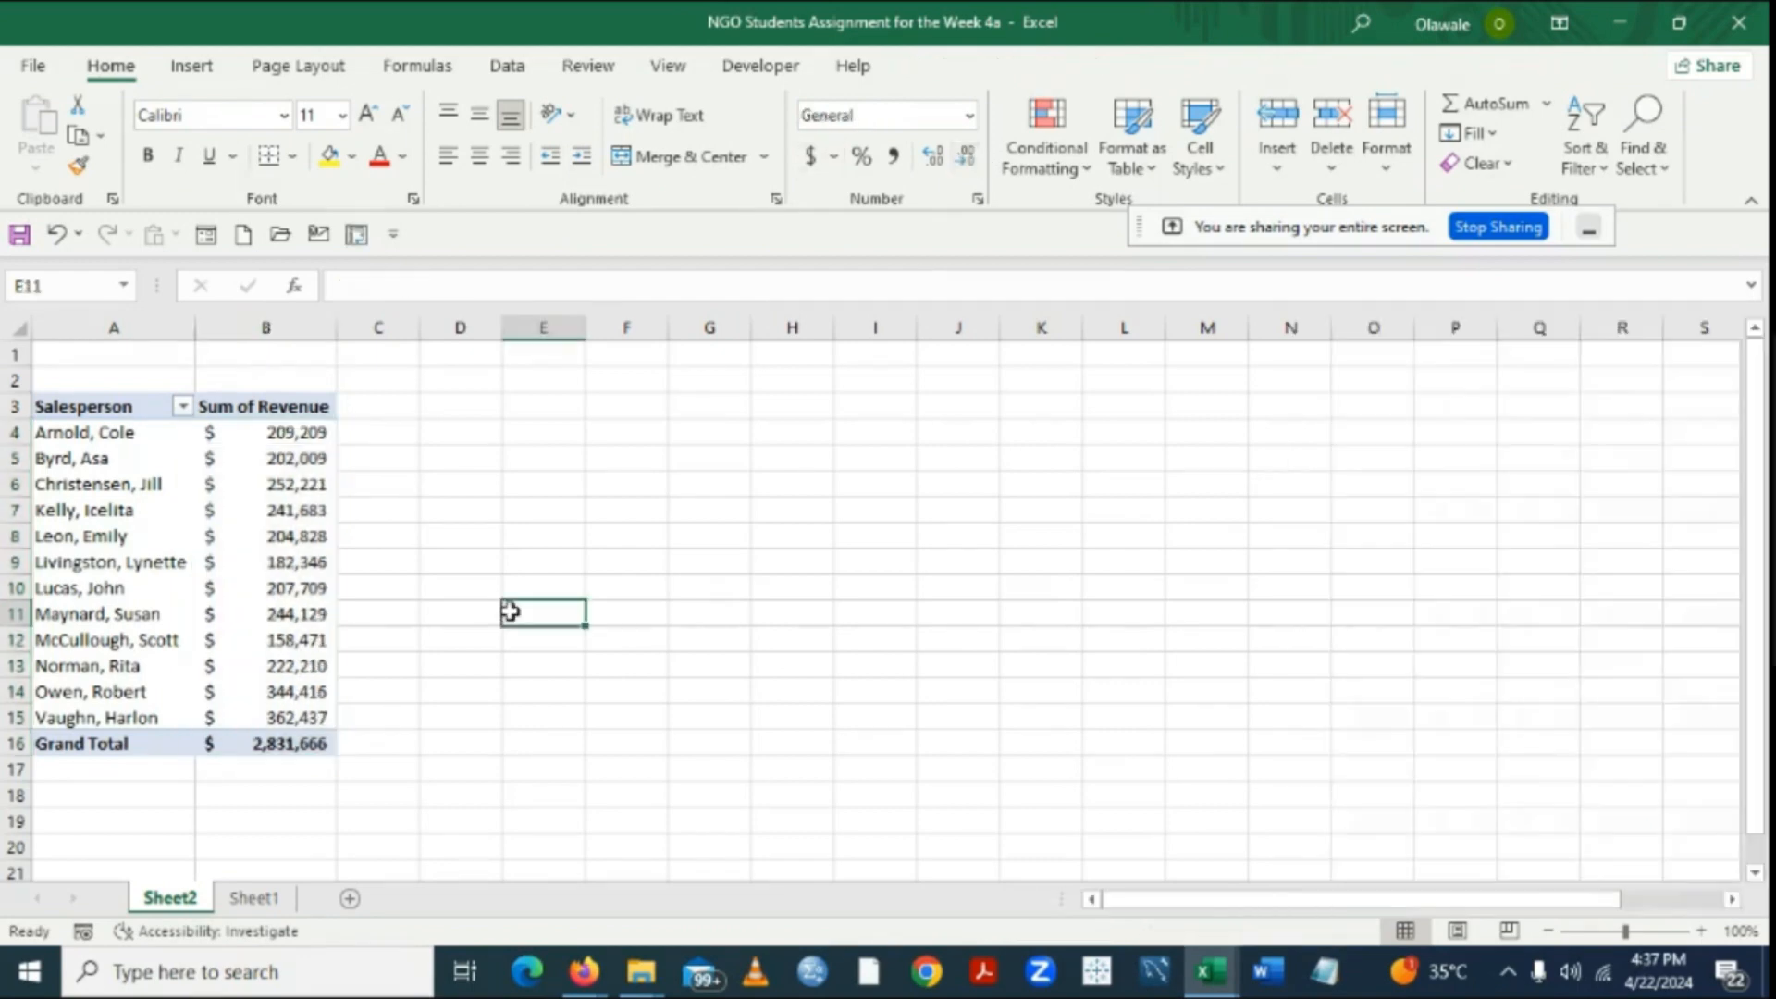
# Check the assignment questions on Sheet1, and add Date to the columns of the PivotTable on Sheet2.
pyautogui.click(93, 433)
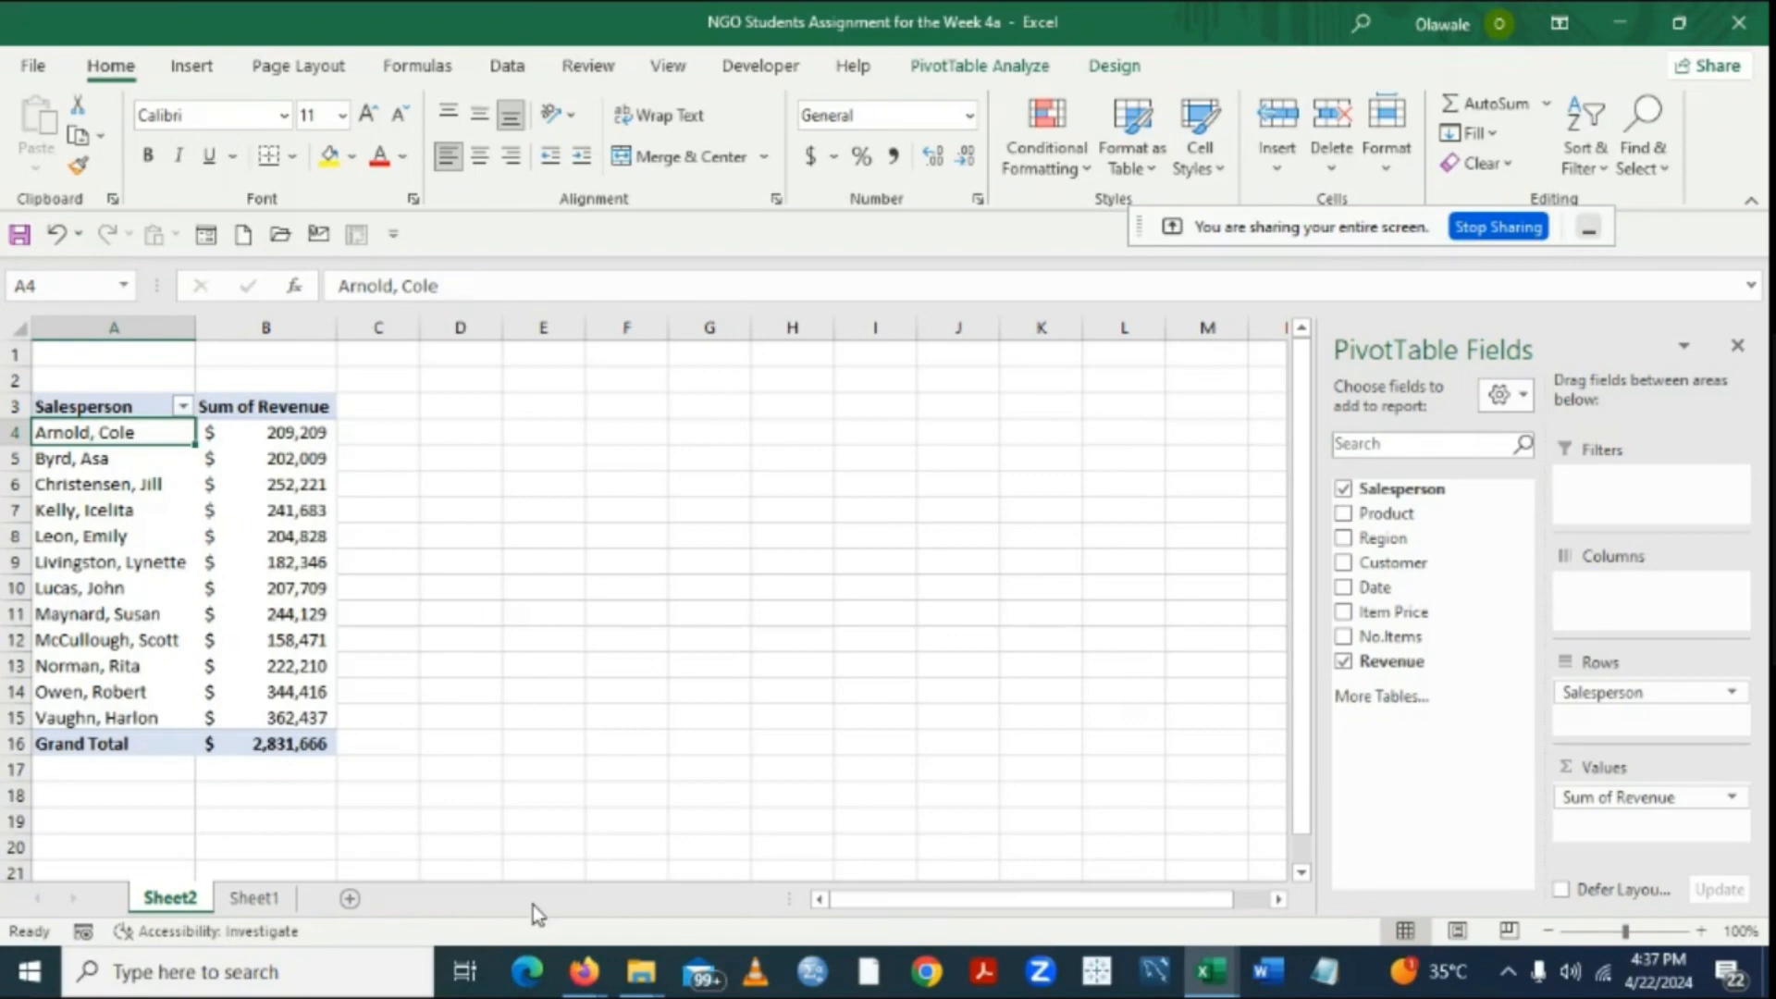
pyautogui.click(266, 902)
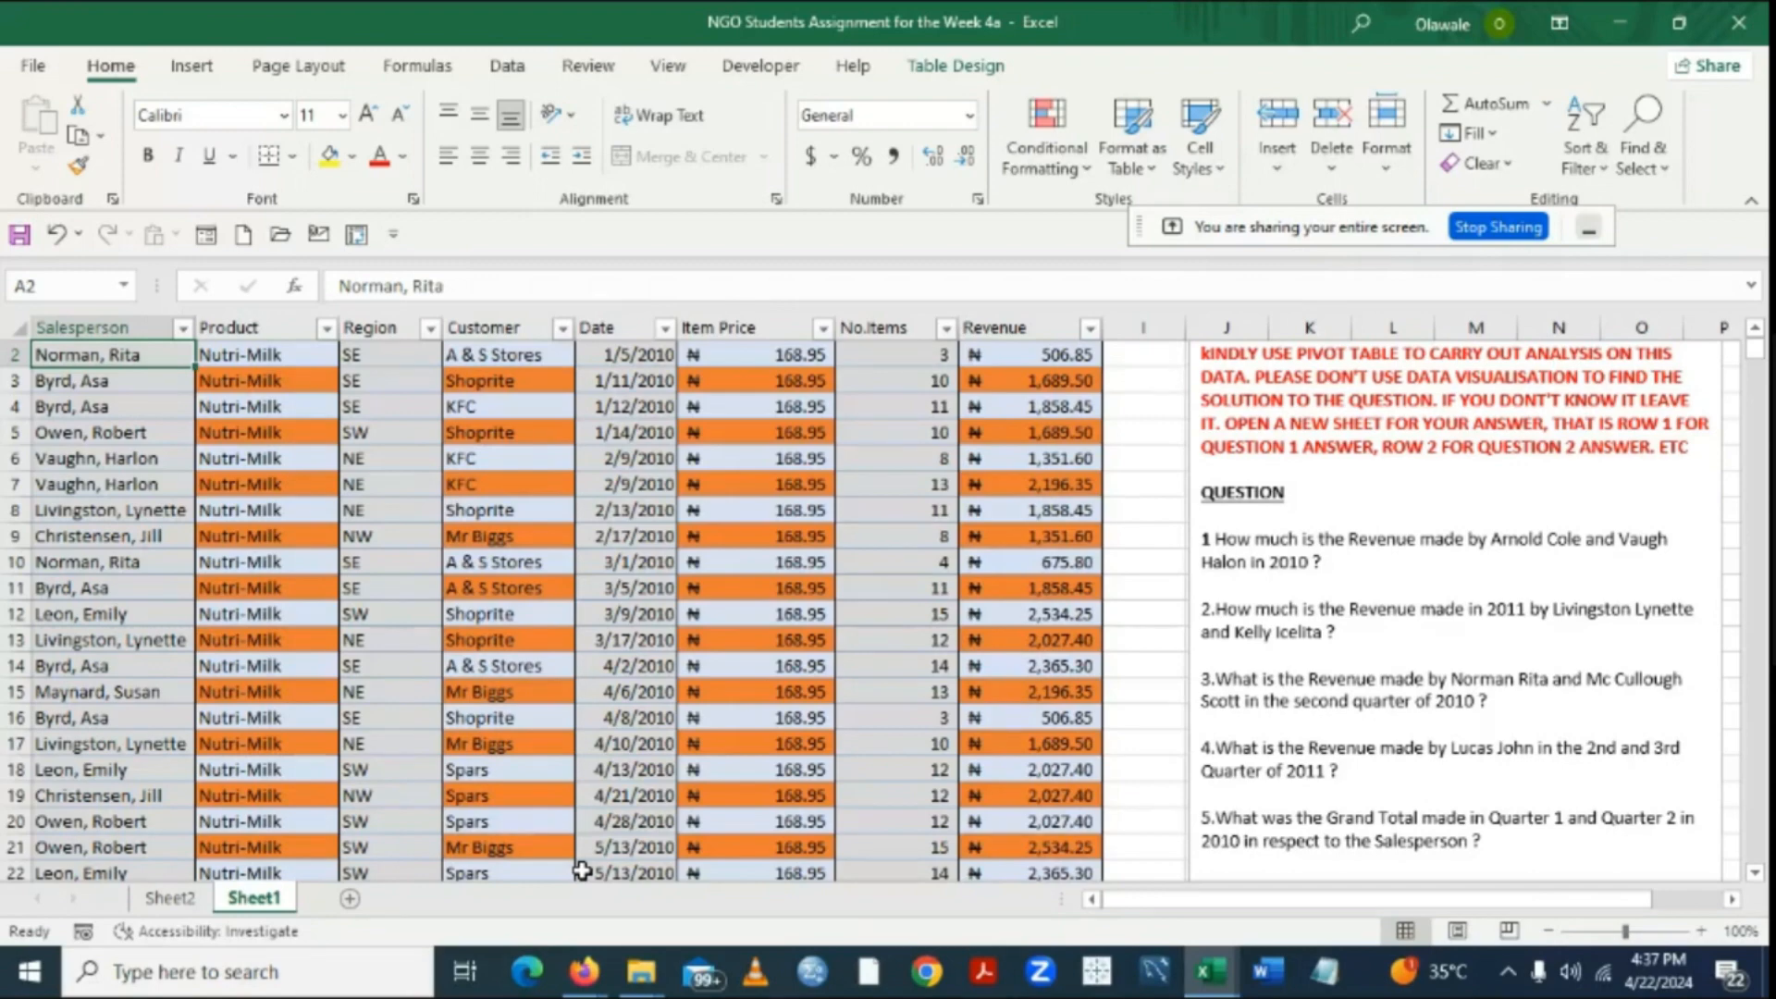
pyautogui.hotkey('ctrl', 'pageup')
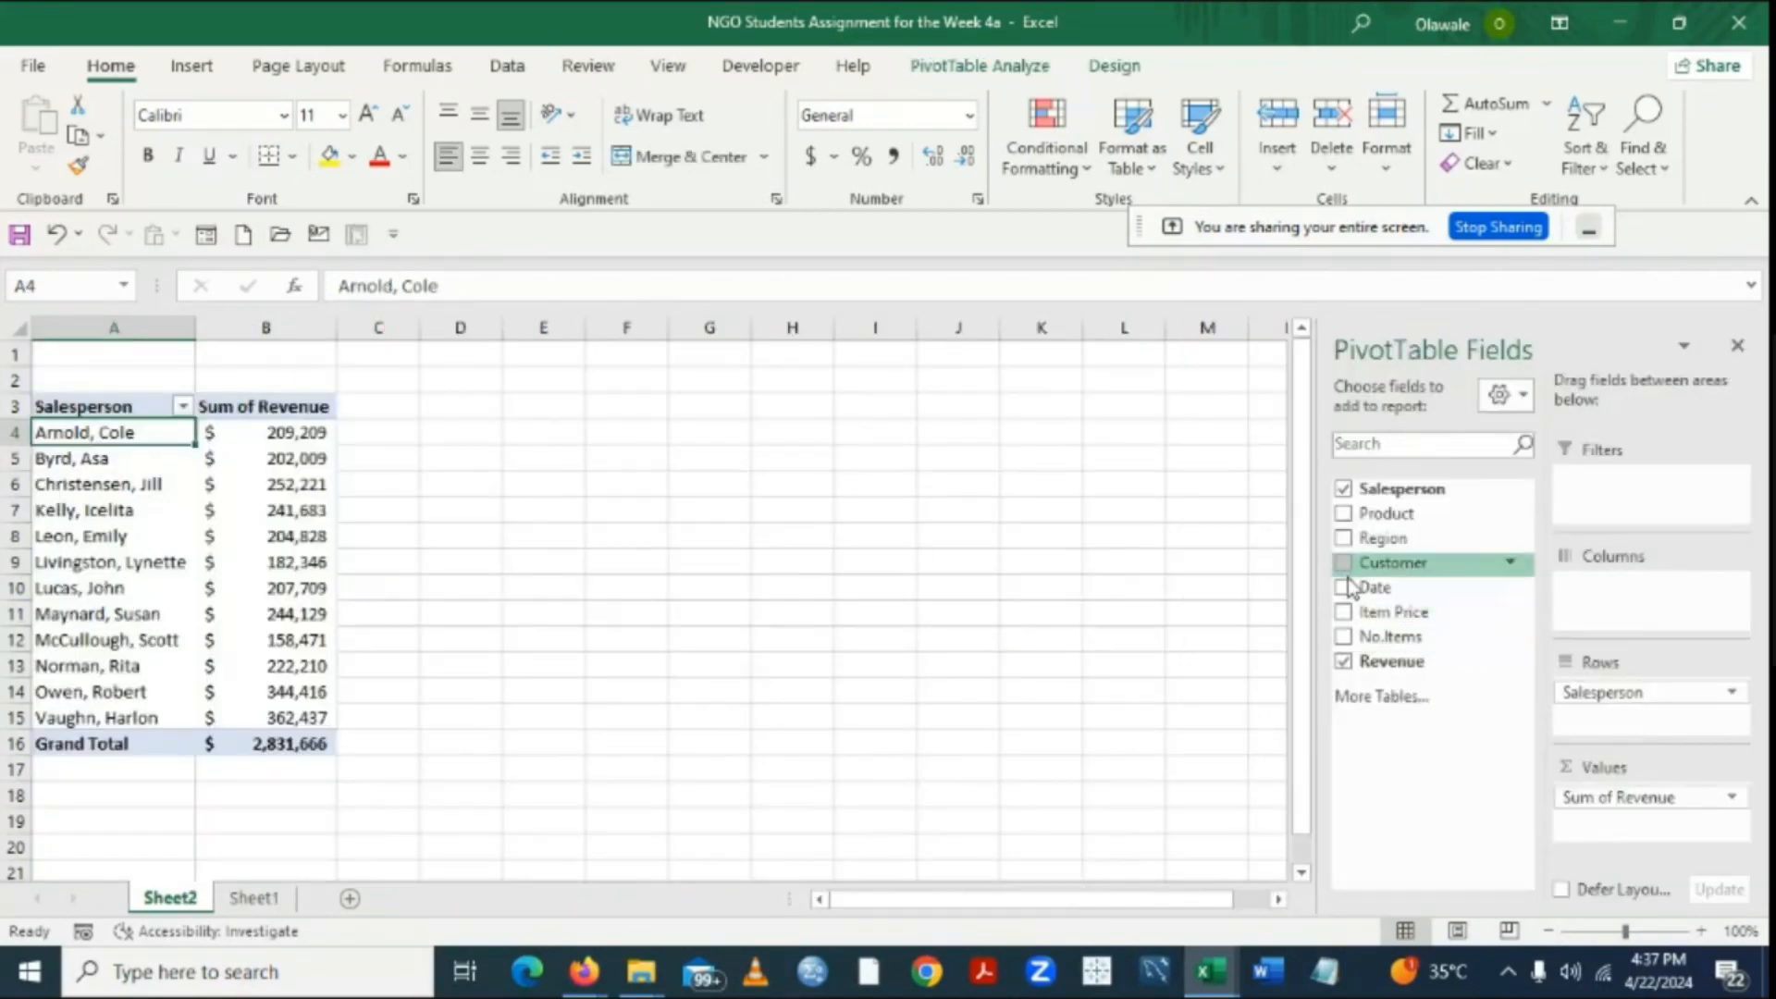
pyautogui.moveTo(1348, 600); pyautogui.dragTo(1611, 593)
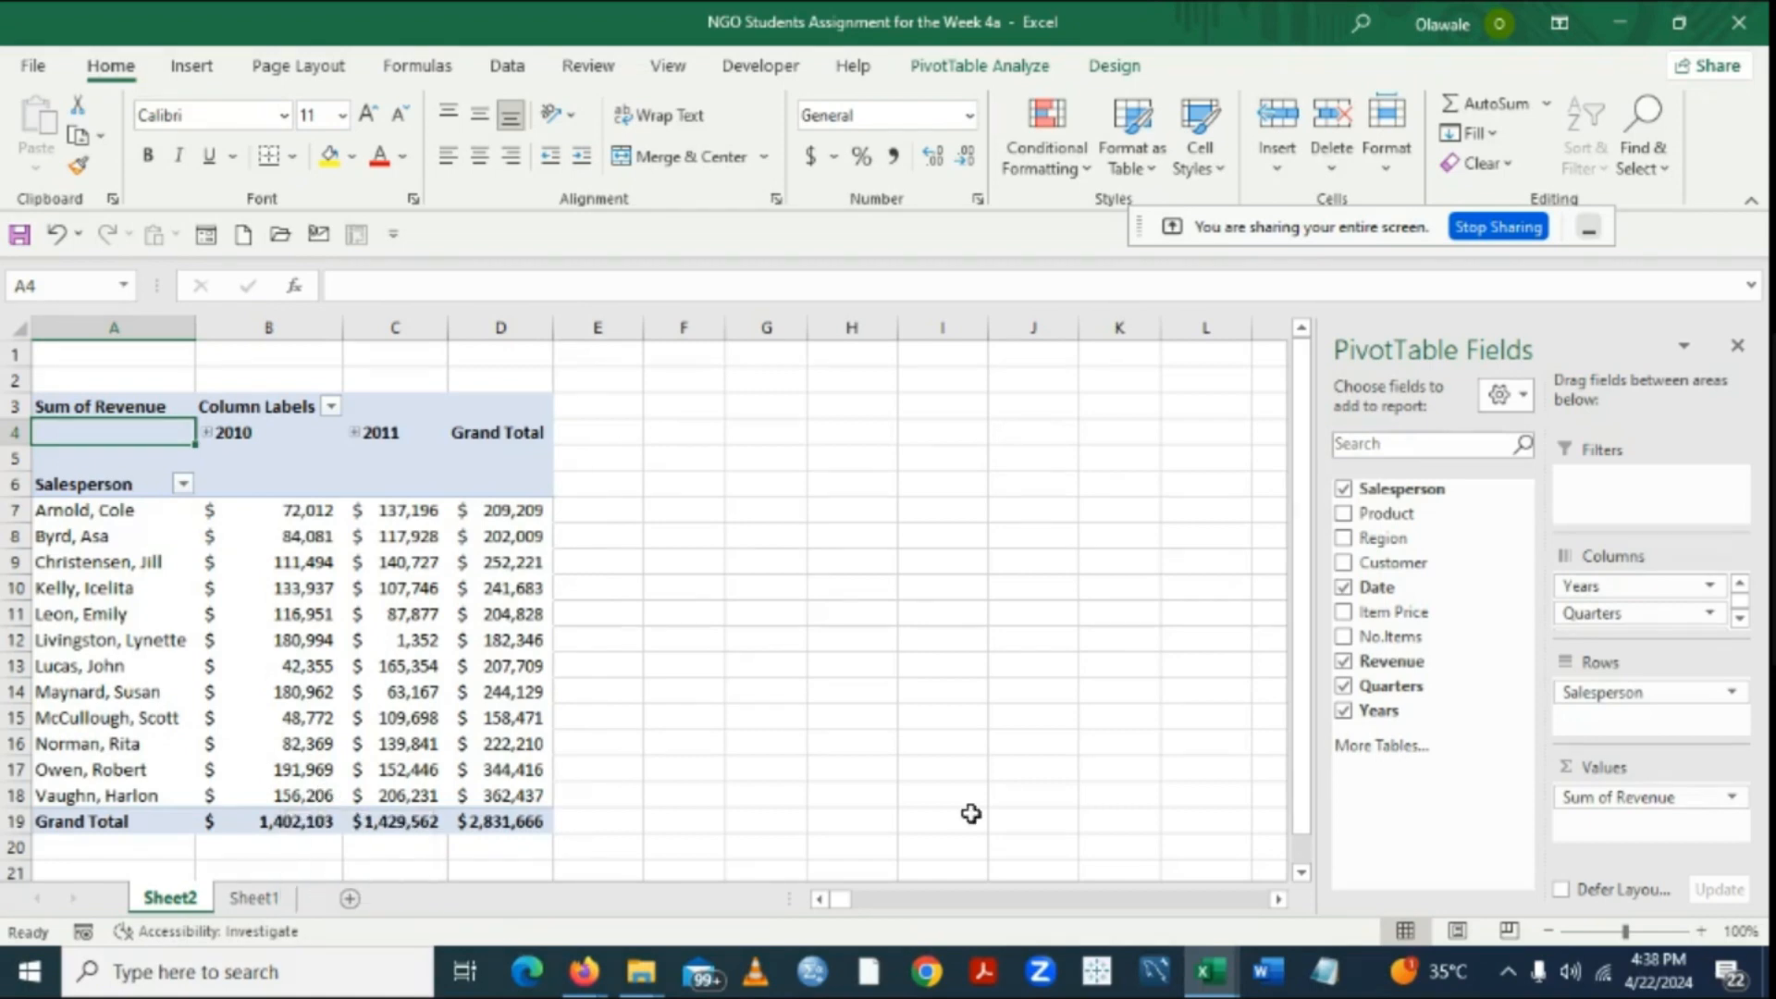
# Read question 2 on Sheet1 and look up the two salespersons' 2011 revenue in the PivotTable on Sheet2.
pyautogui.click(265, 899)
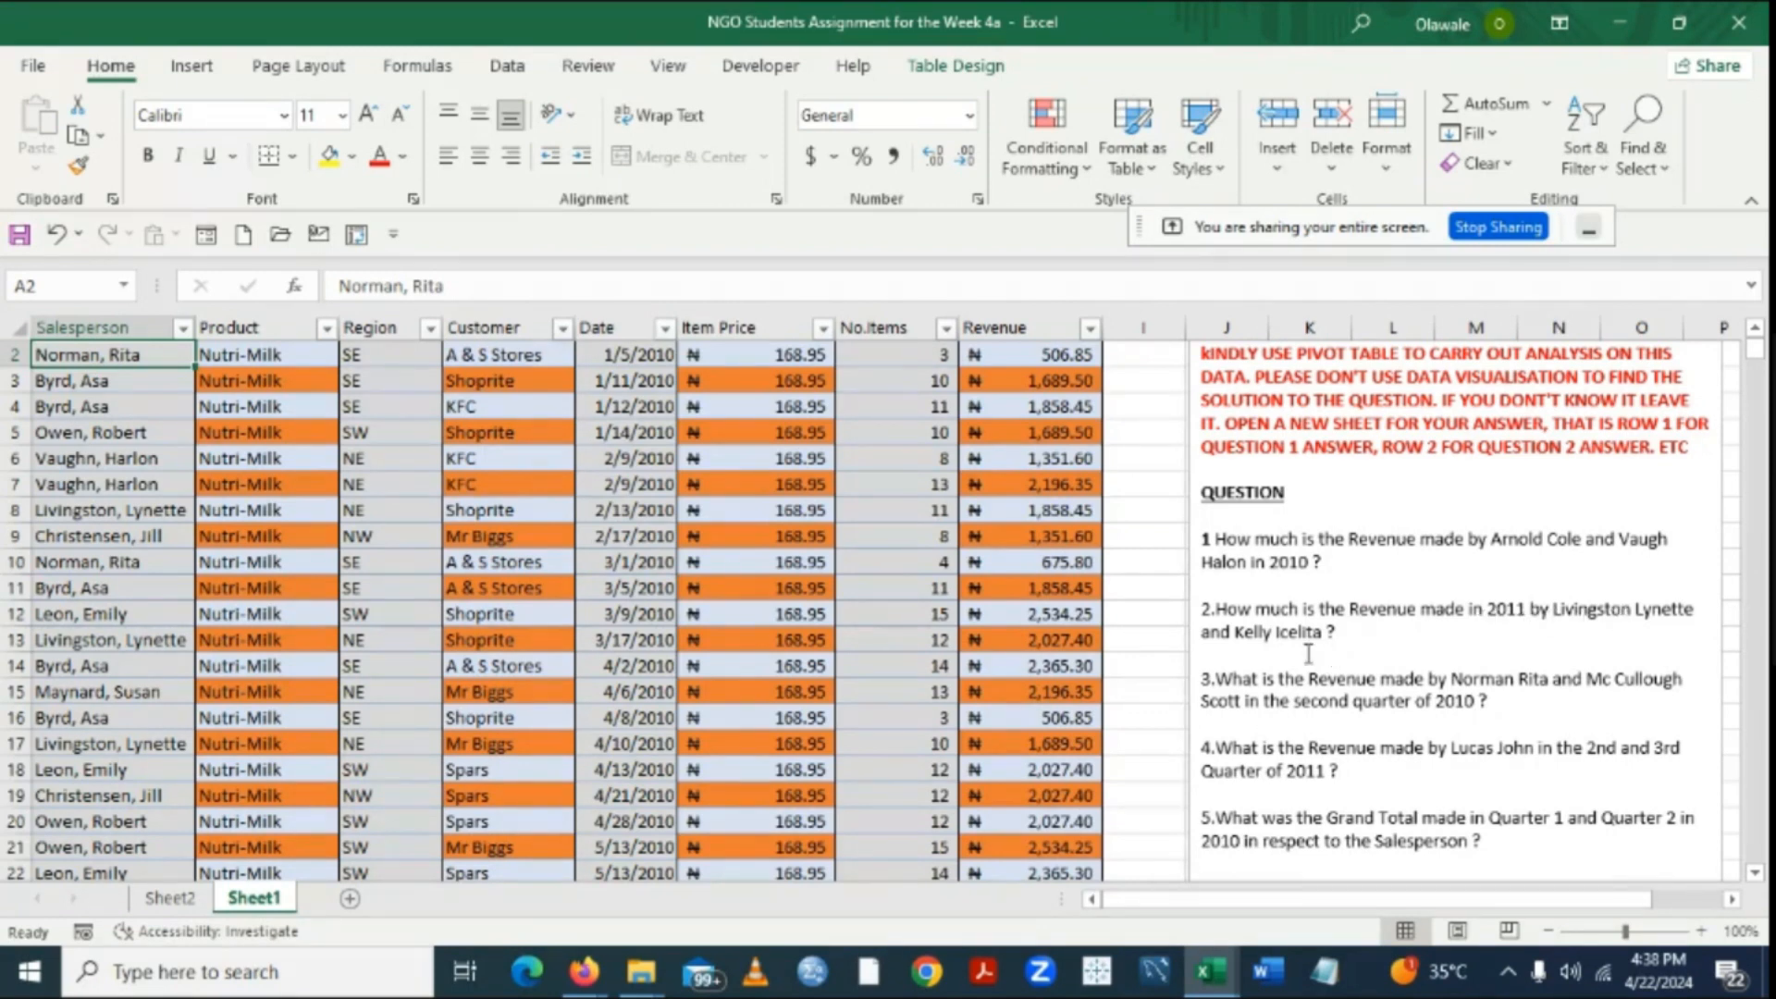
pyautogui.click(169, 898)
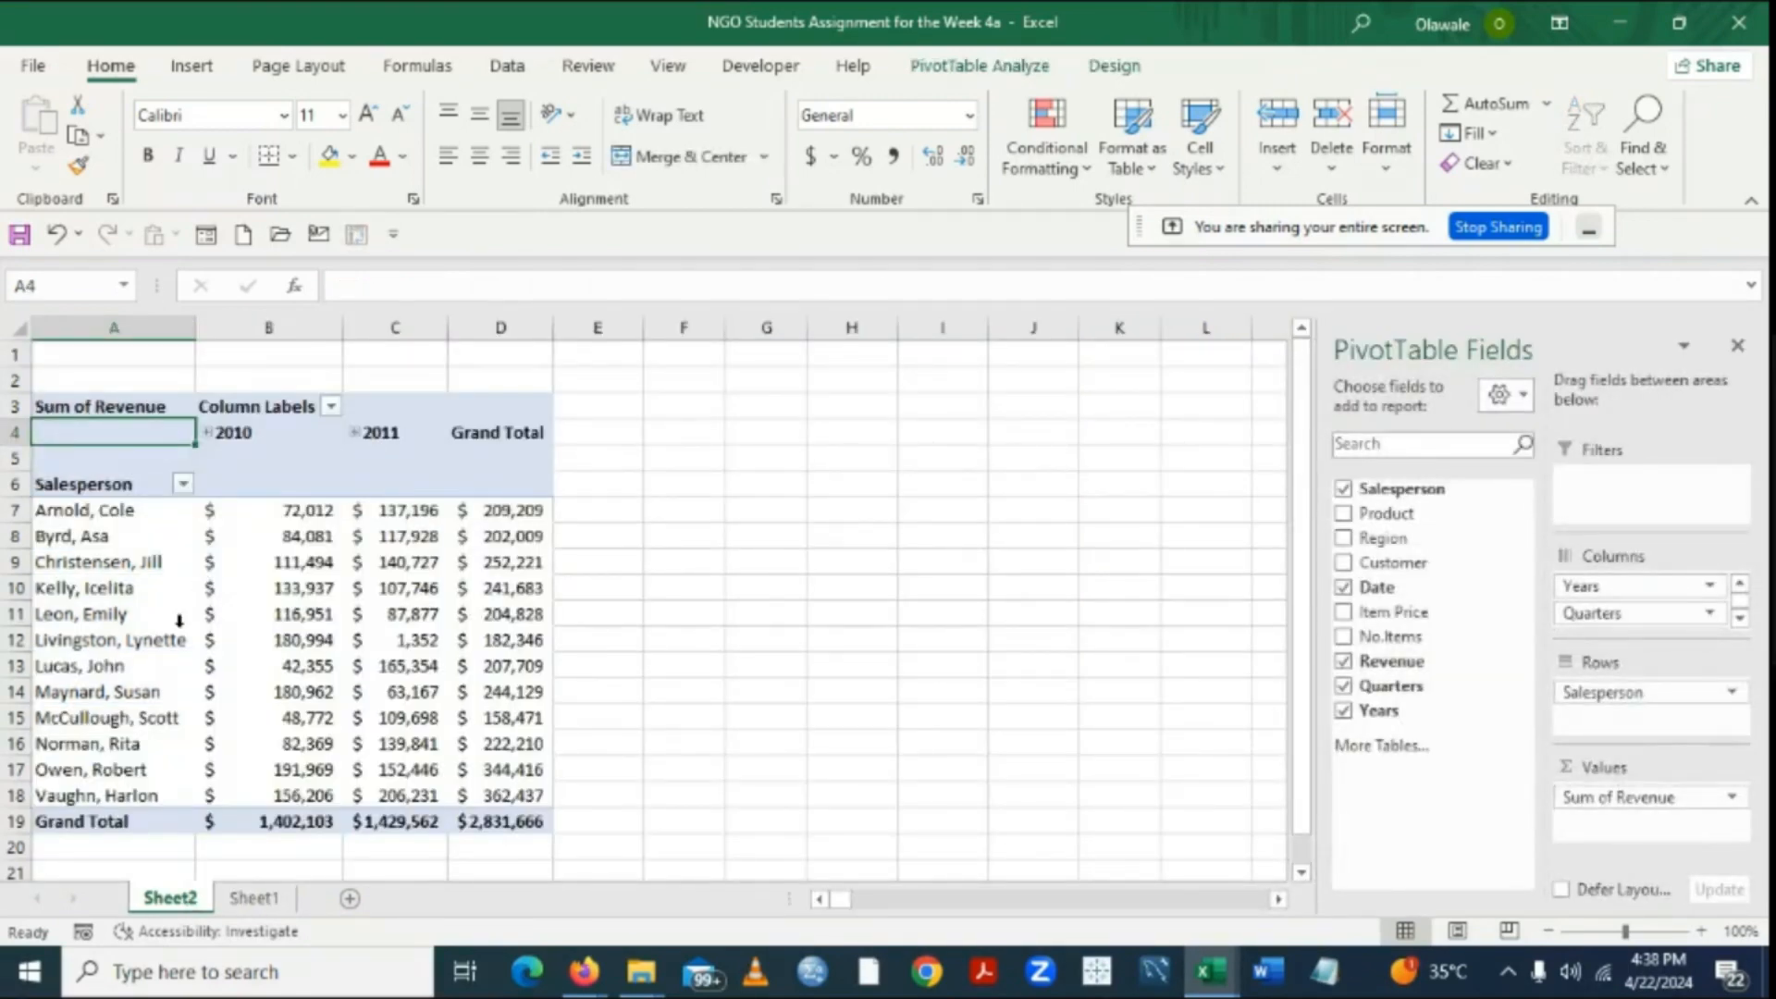
pyautogui.moveTo(428, 644)
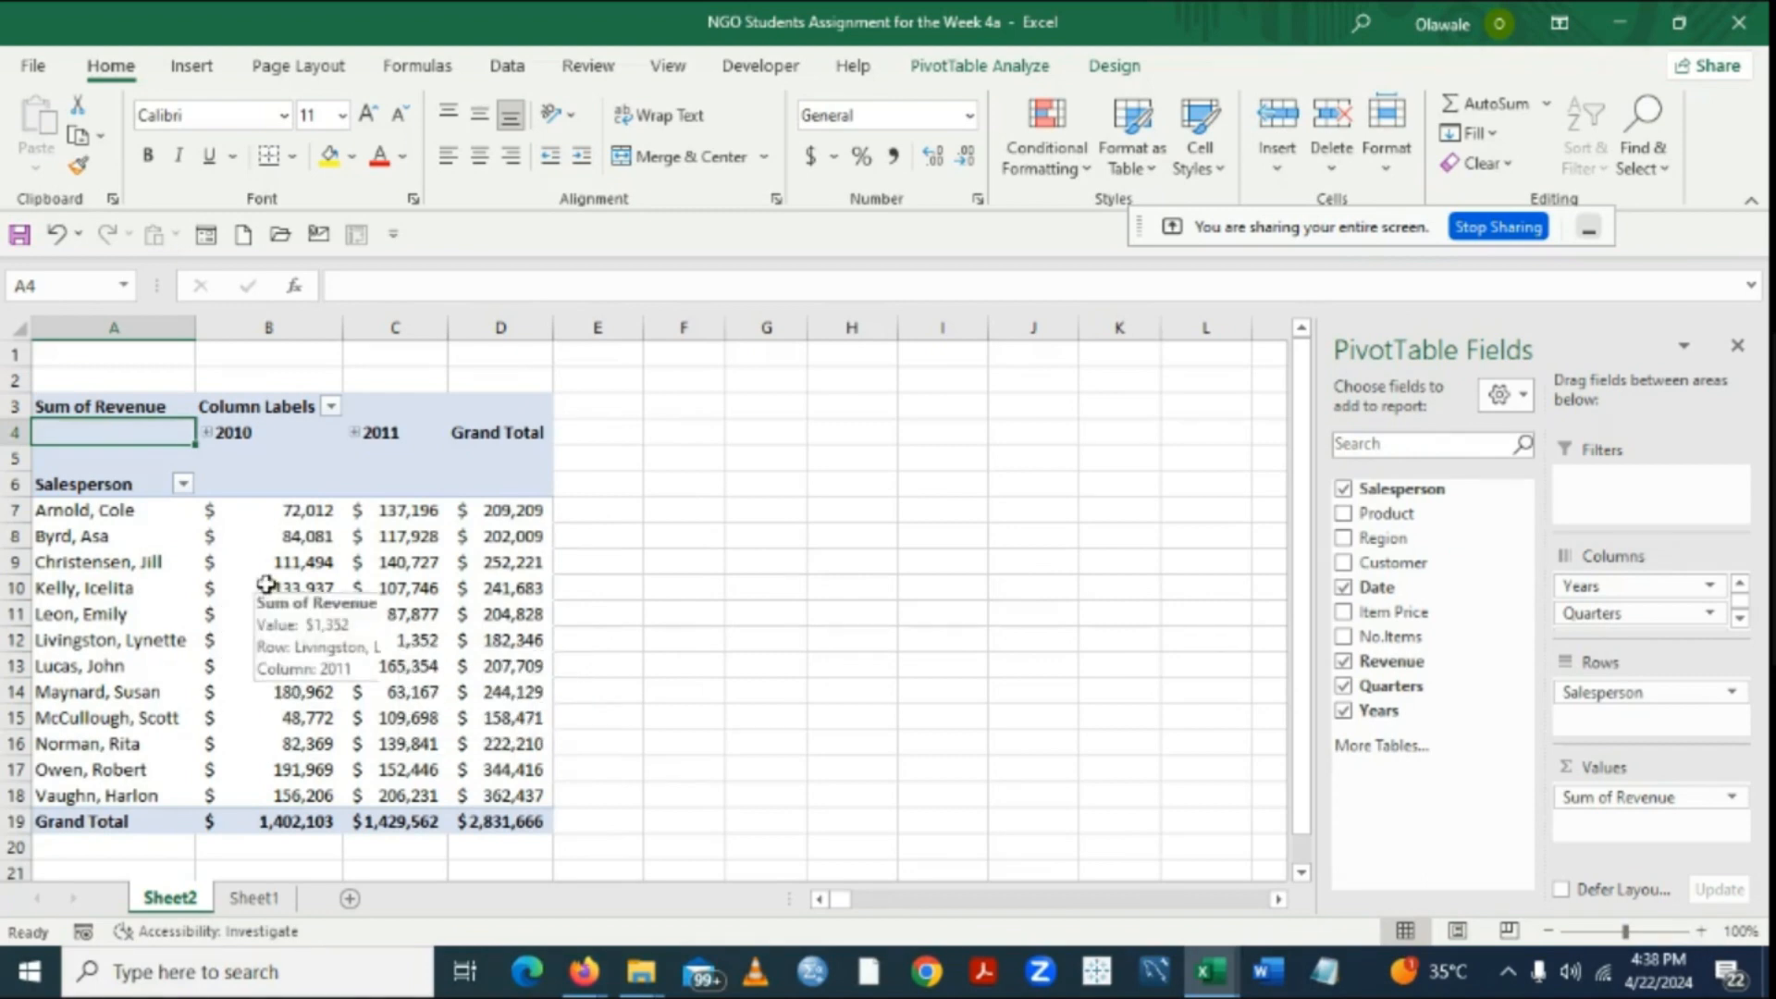
pyautogui.moveTo(410, 600)
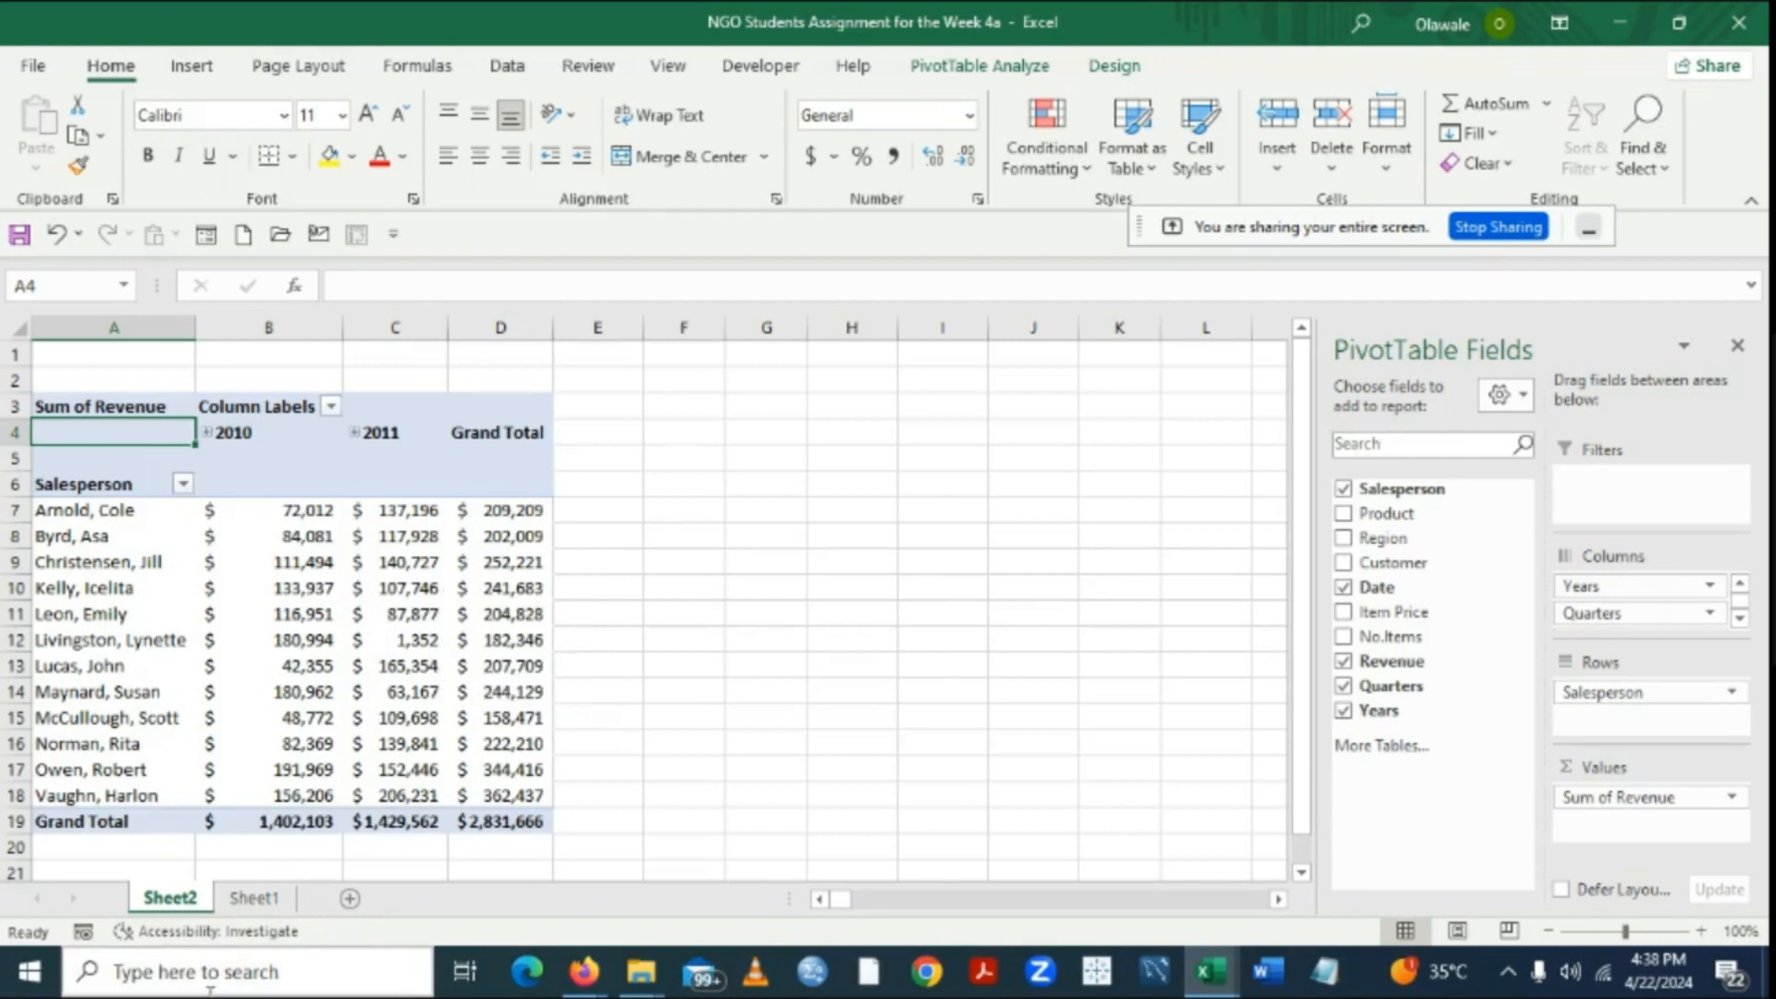
# Read questions 3 to 8 of the assignment on Sheet1.
pyautogui.click(252, 898)
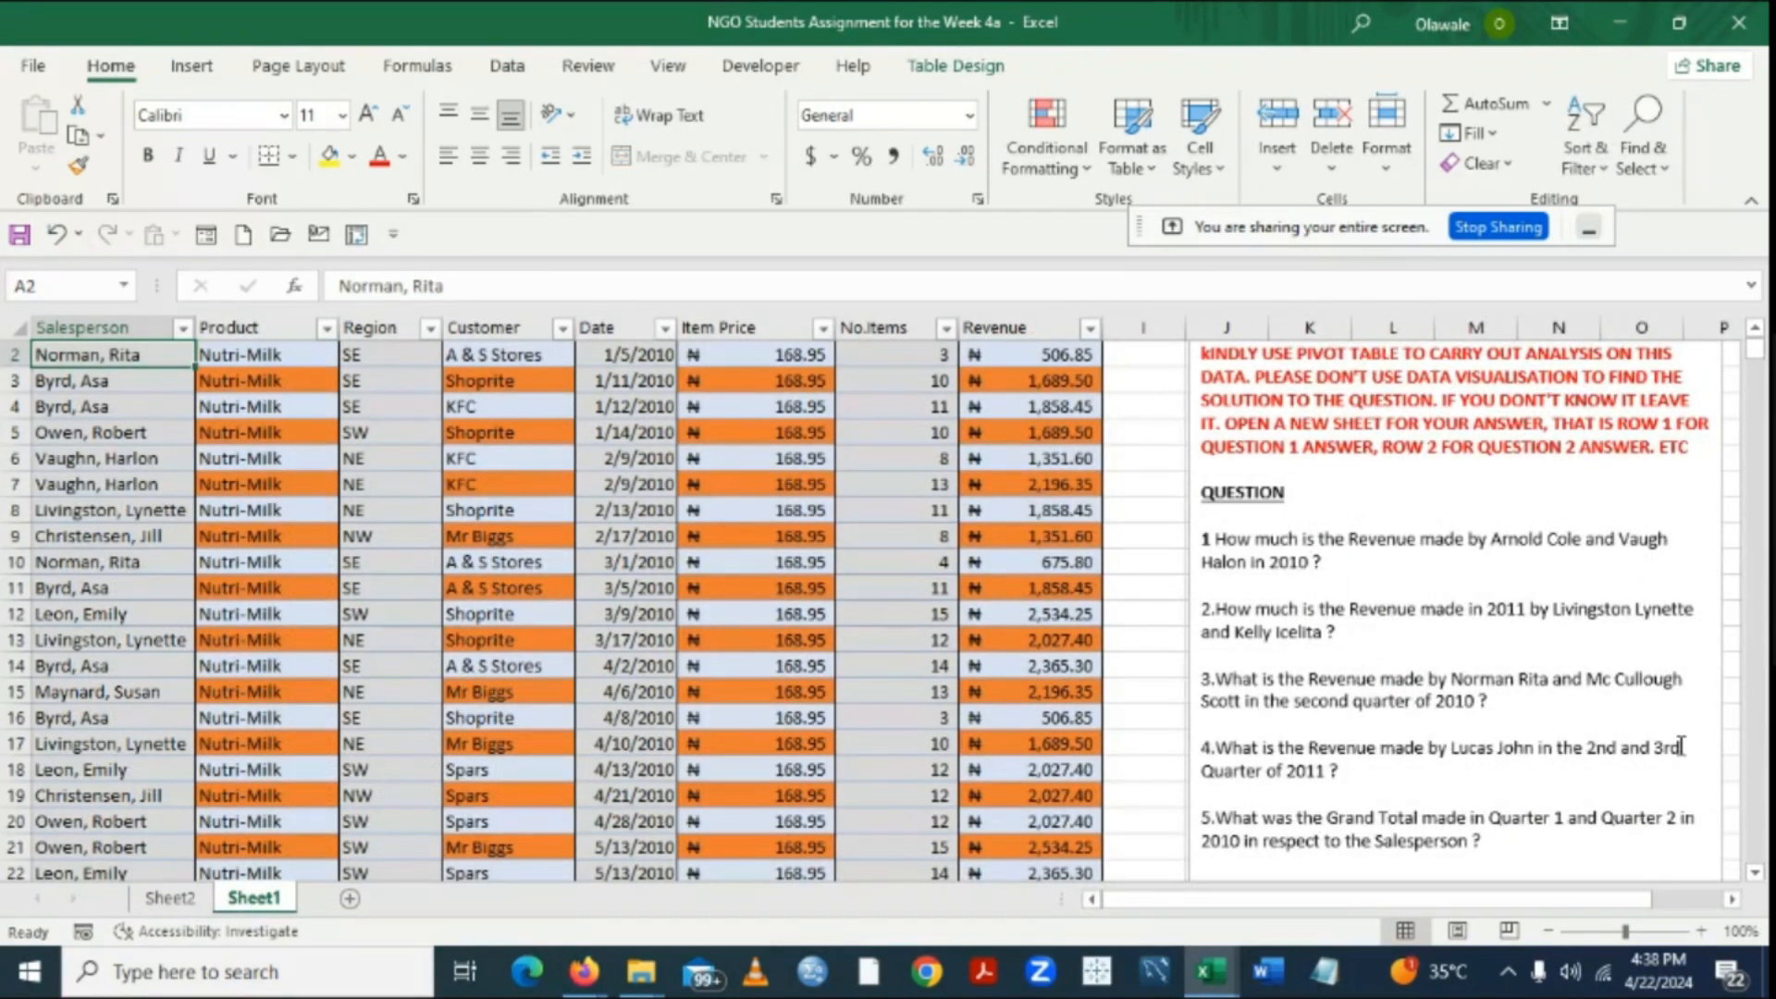
pyautogui.click(1755, 872)
pyautogui.click(1756, 875)
pyautogui.click(1757, 875)
pyautogui.click(1756, 875)
pyautogui.click(1757, 875)
pyautogui.click(1756, 875)
pyautogui.click(1757, 875)
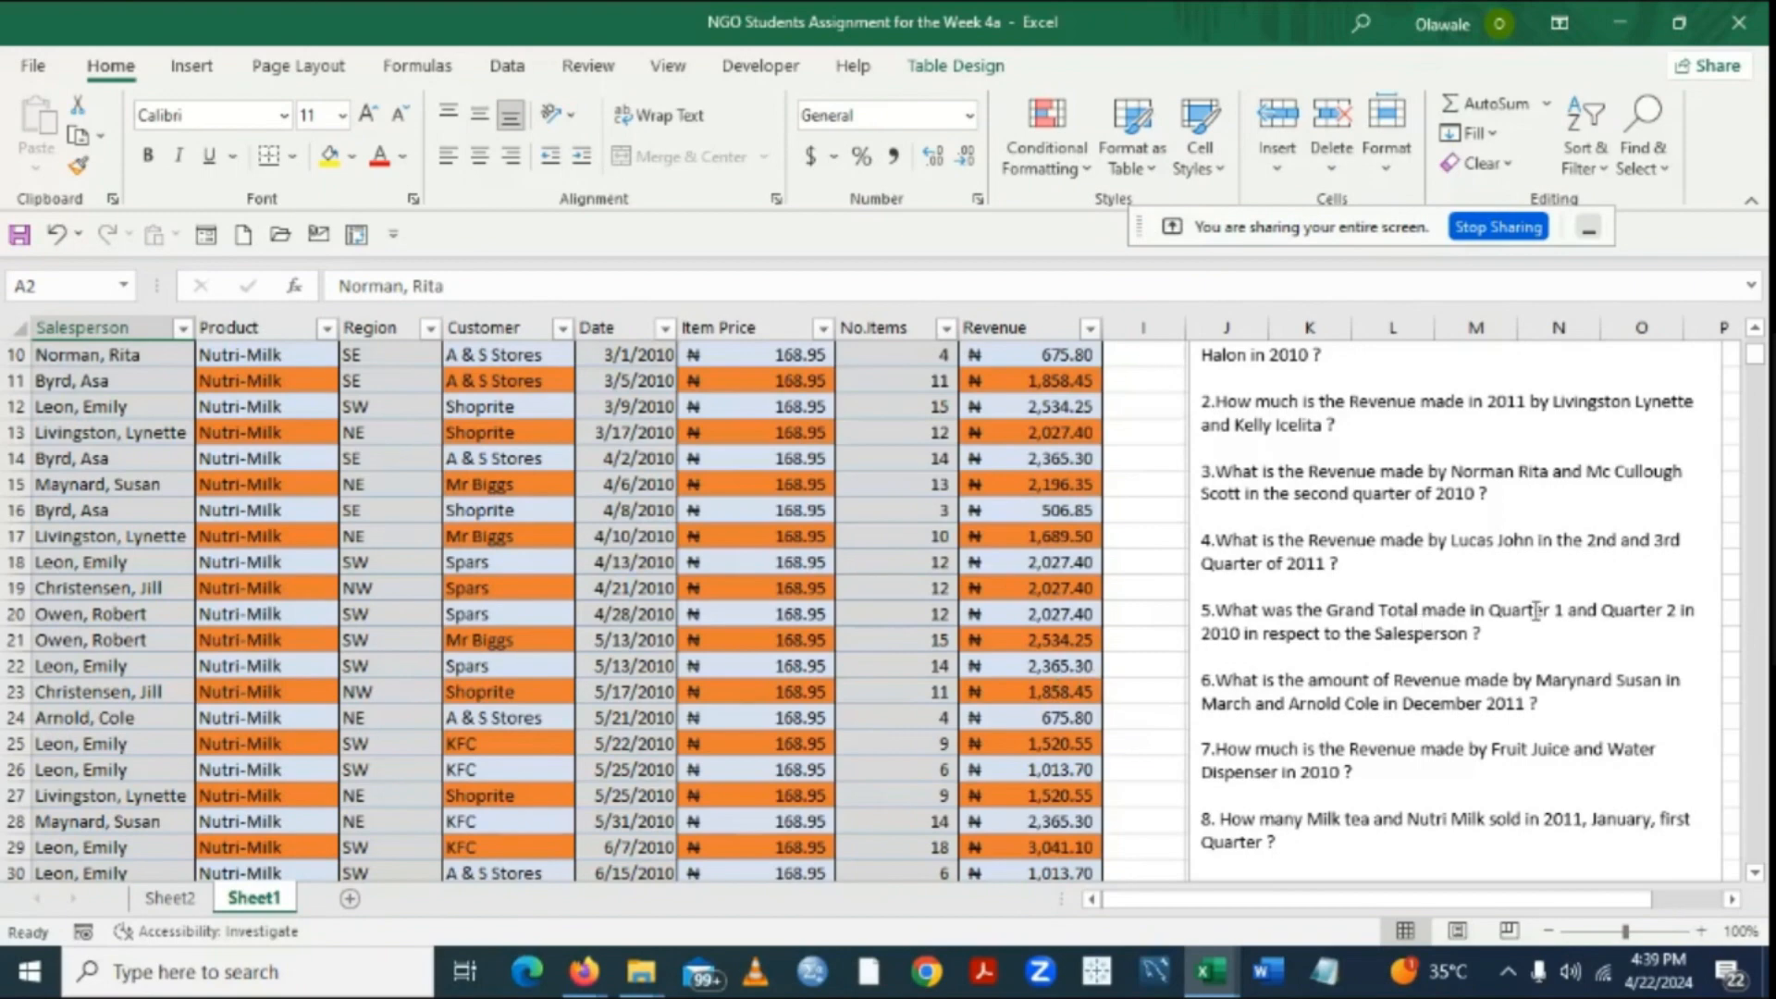
# Expand the 2011 column of the PivotTable on Sheet2 into its quarters.
pyautogui.click(196, 898)
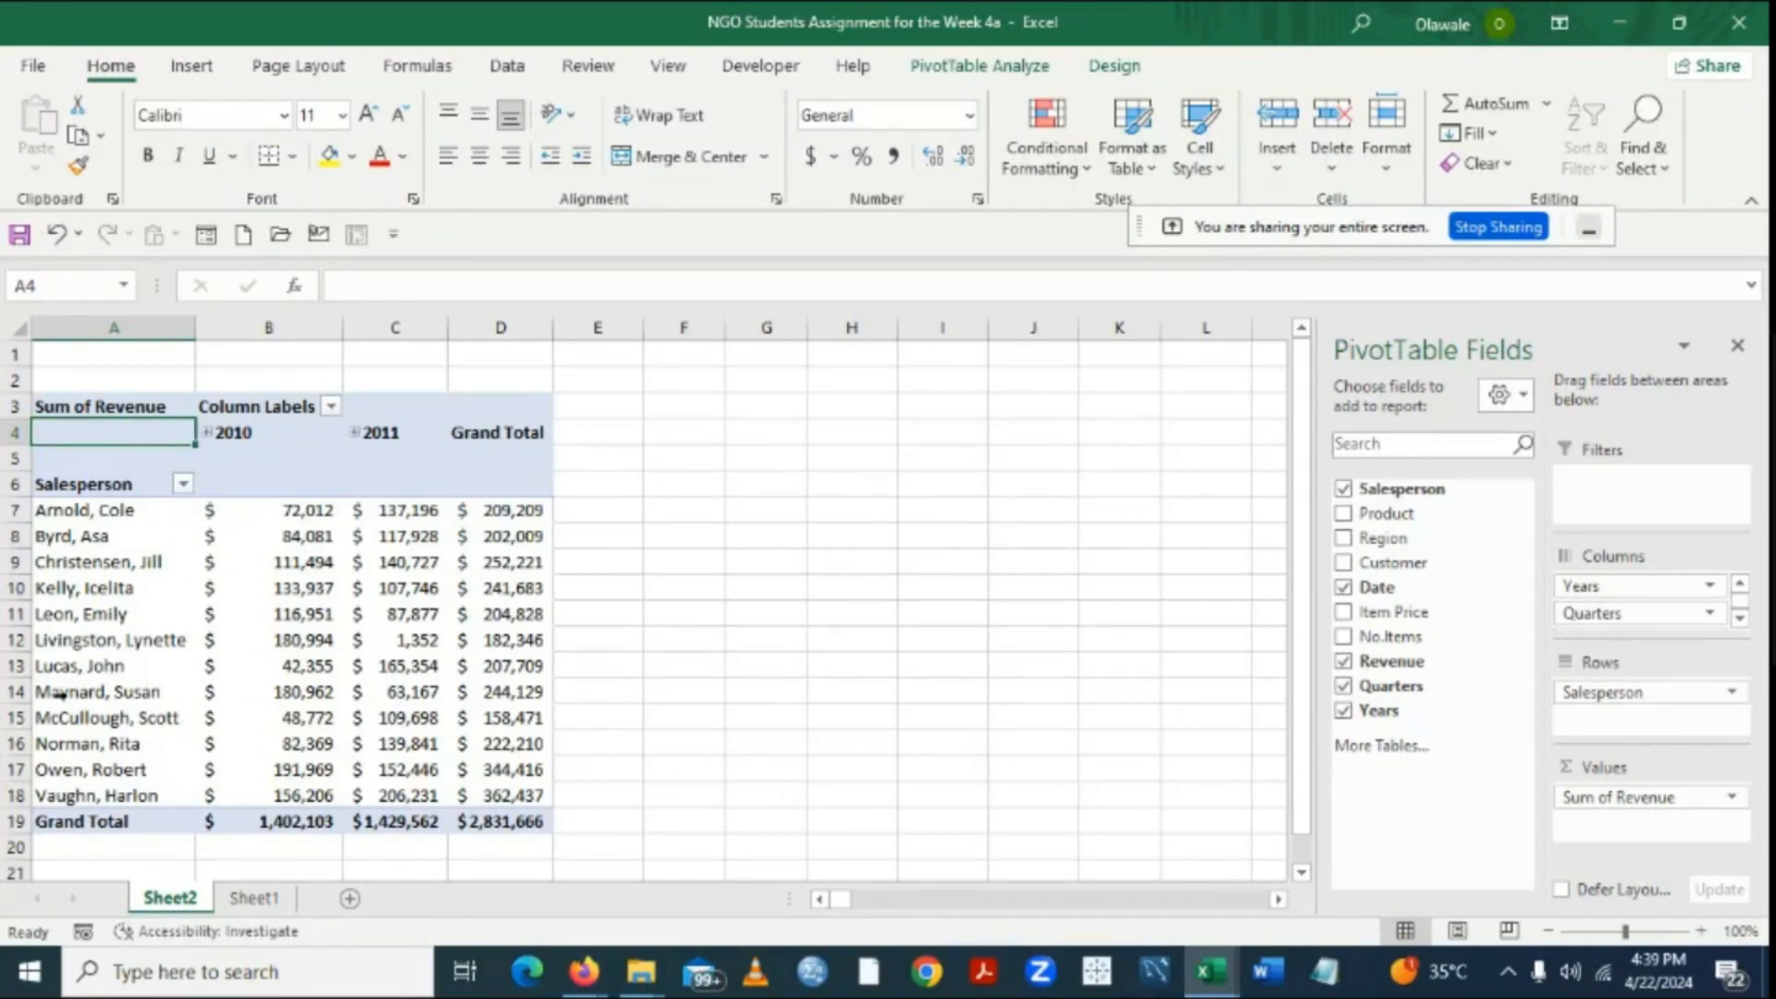
pyautogui.click(84, 668)
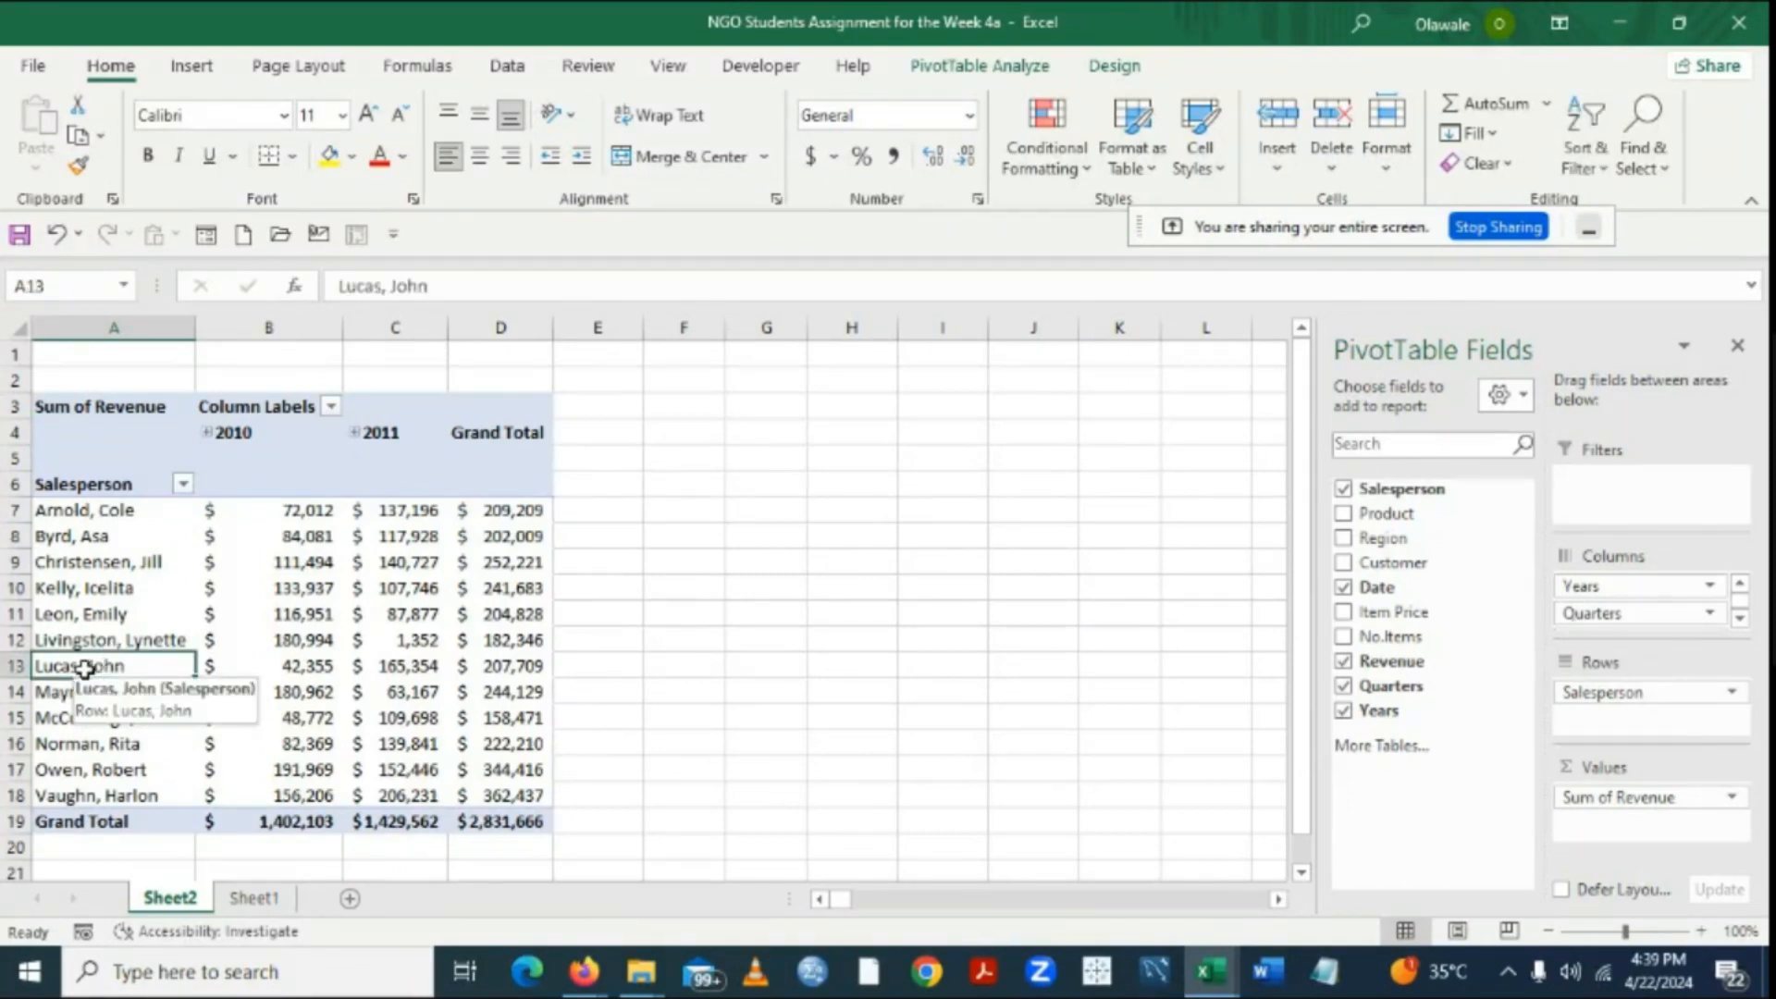
pyautogui.moveTo(281, 554)
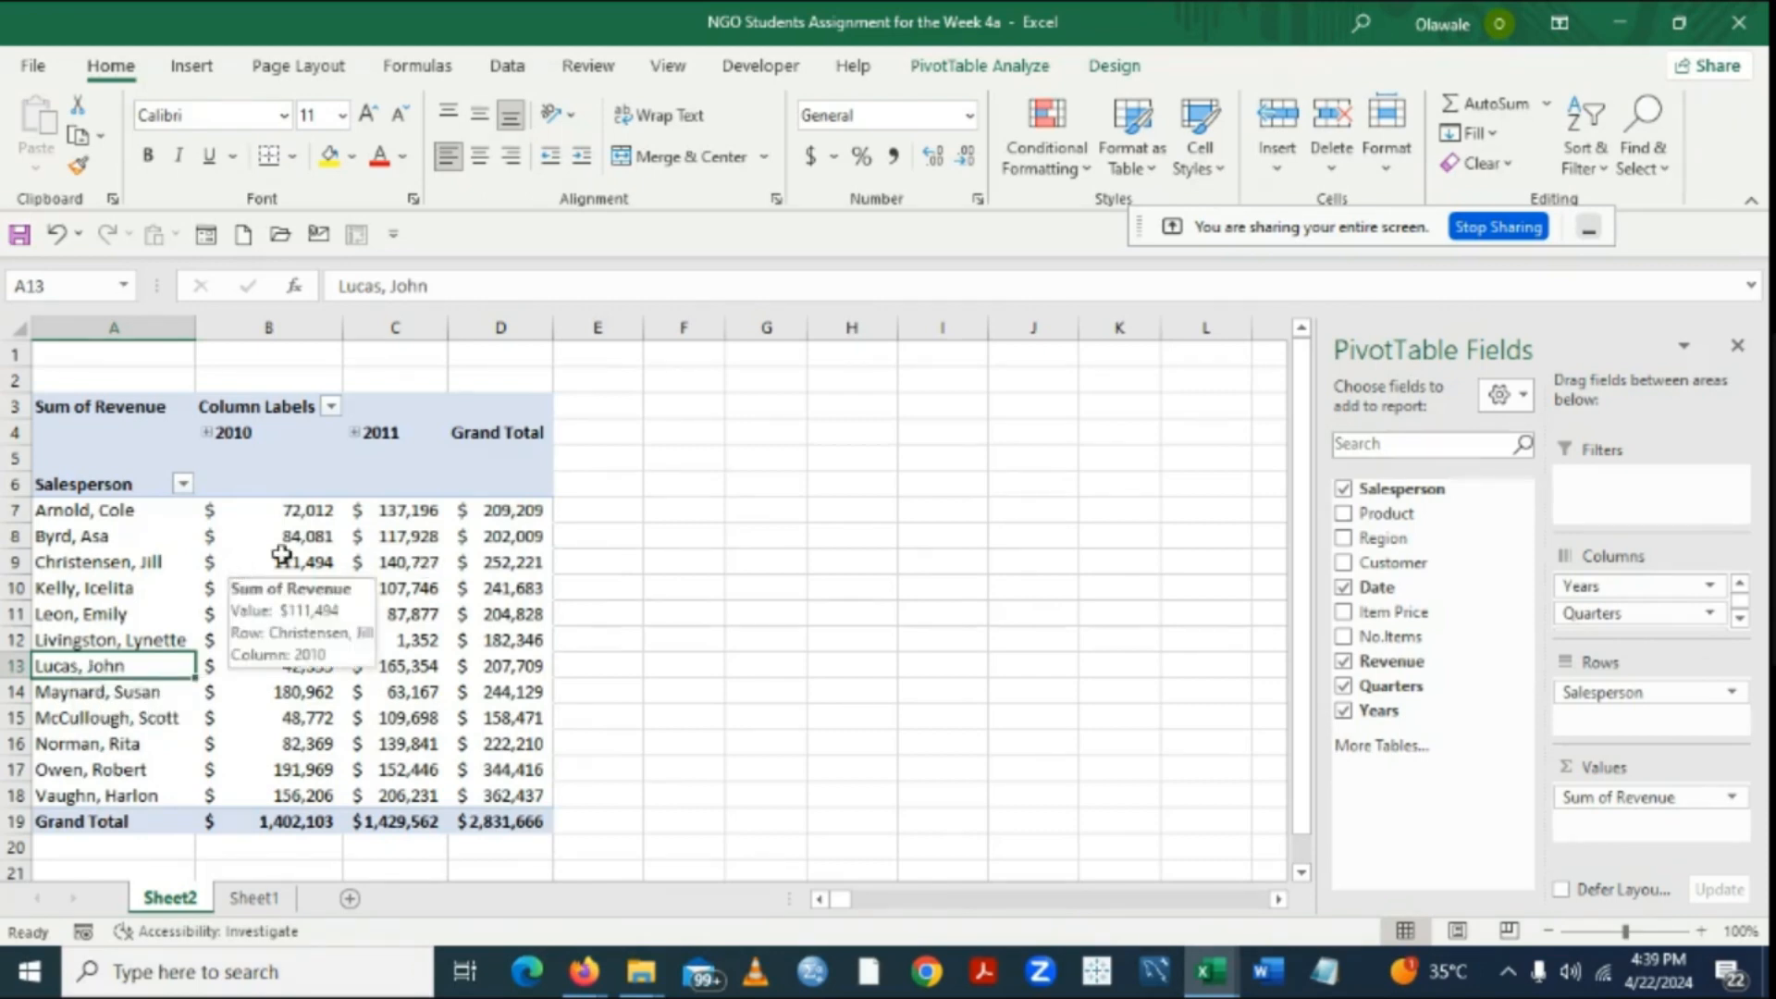
pyautogui.click(358, 442)
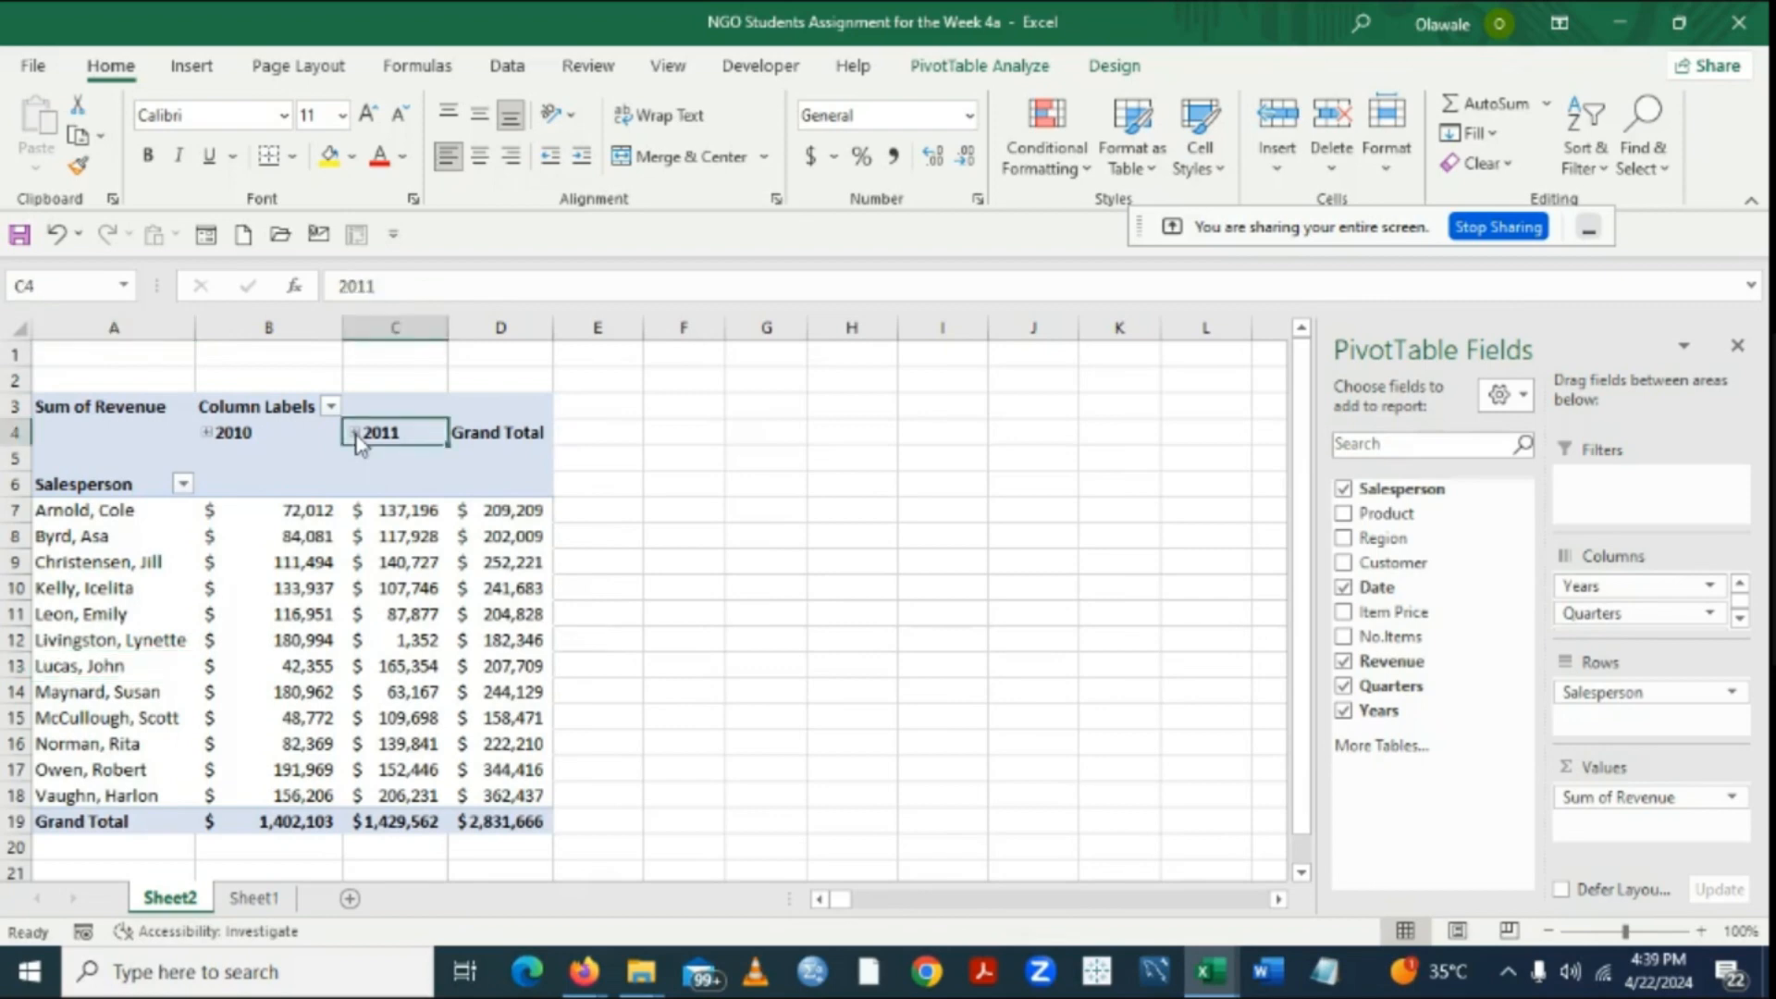
pyautogui.click(355, 433)
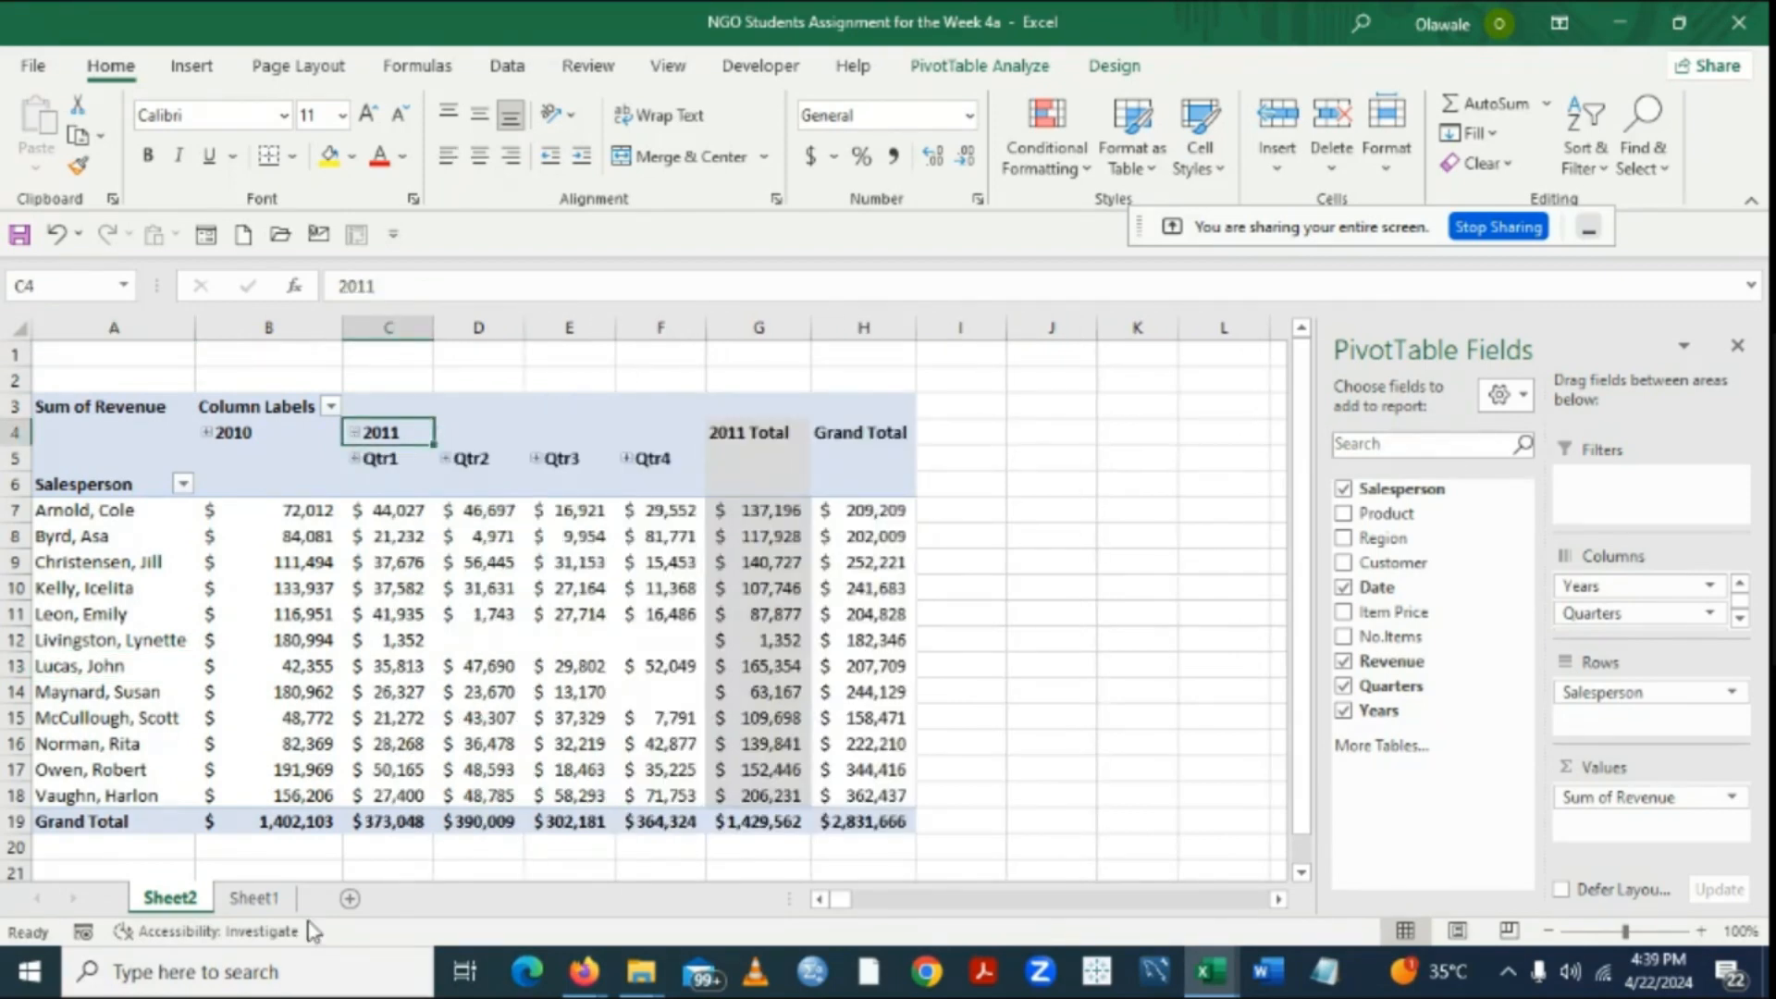
# Recheck question 4 on Sheet1 and look up the salesperson's Qtr2 and Qtr3 2011 revenue in row 13 of the PivotTable.
pyautogui.click(270, 901)
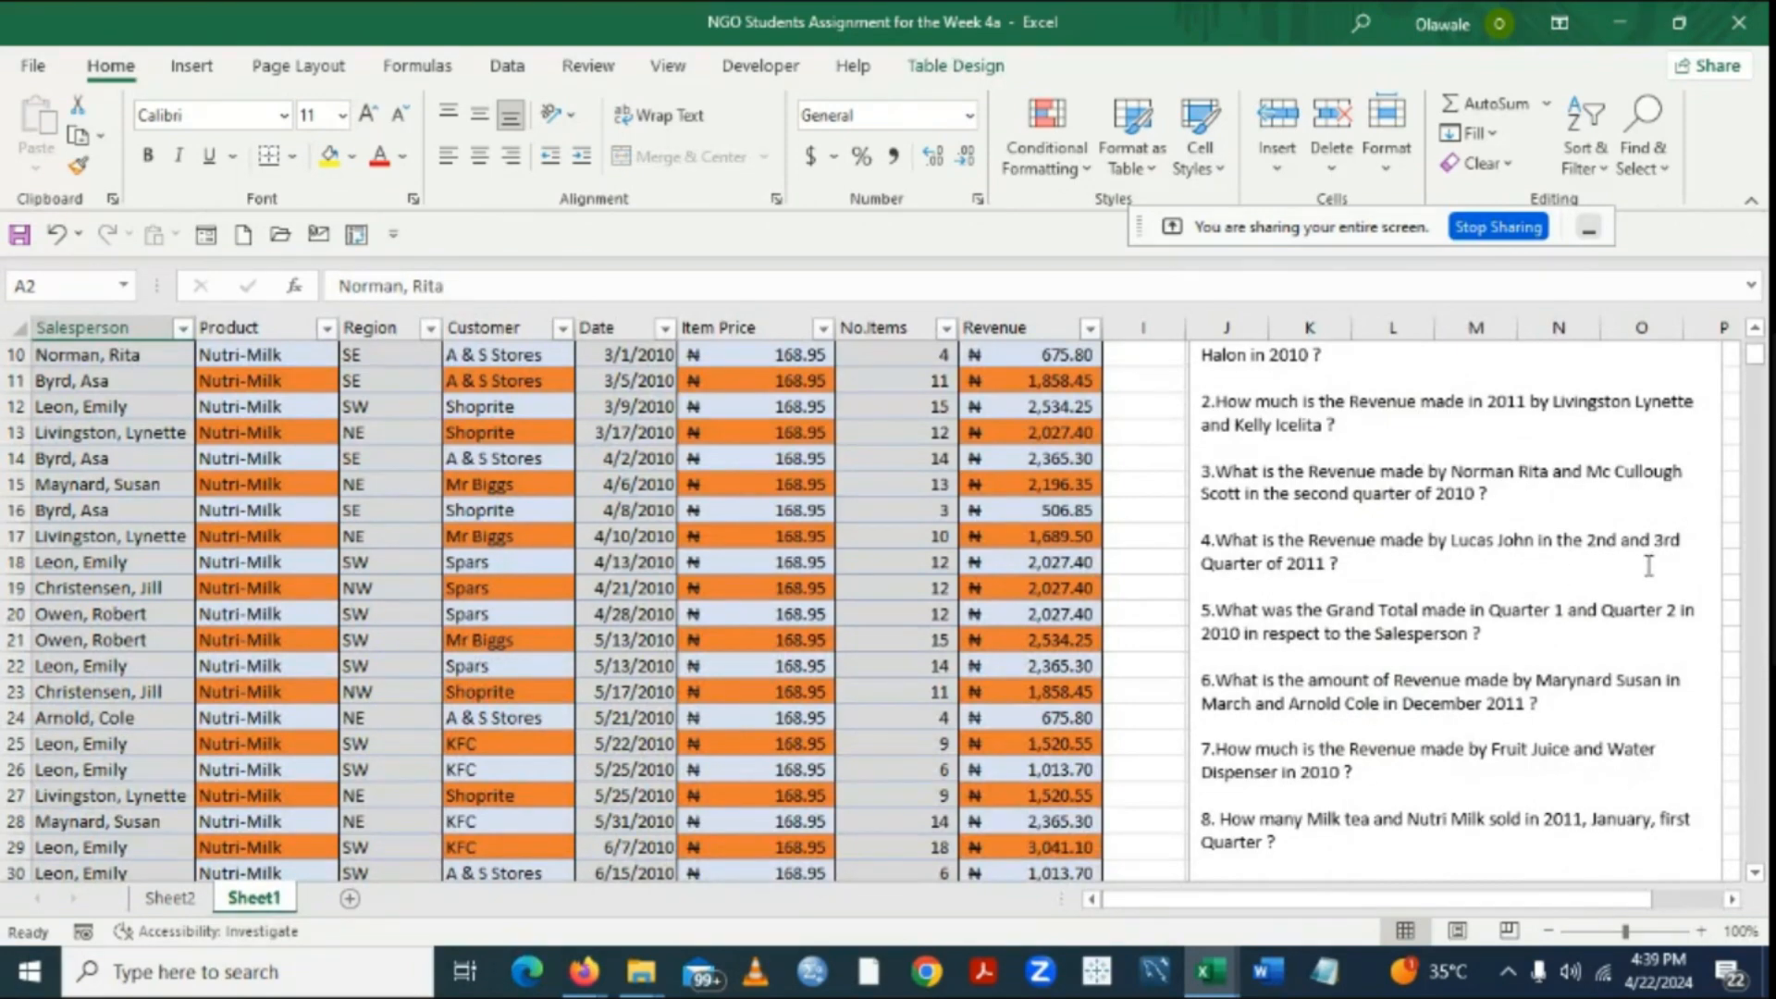
pyautogui.click(171, 899)
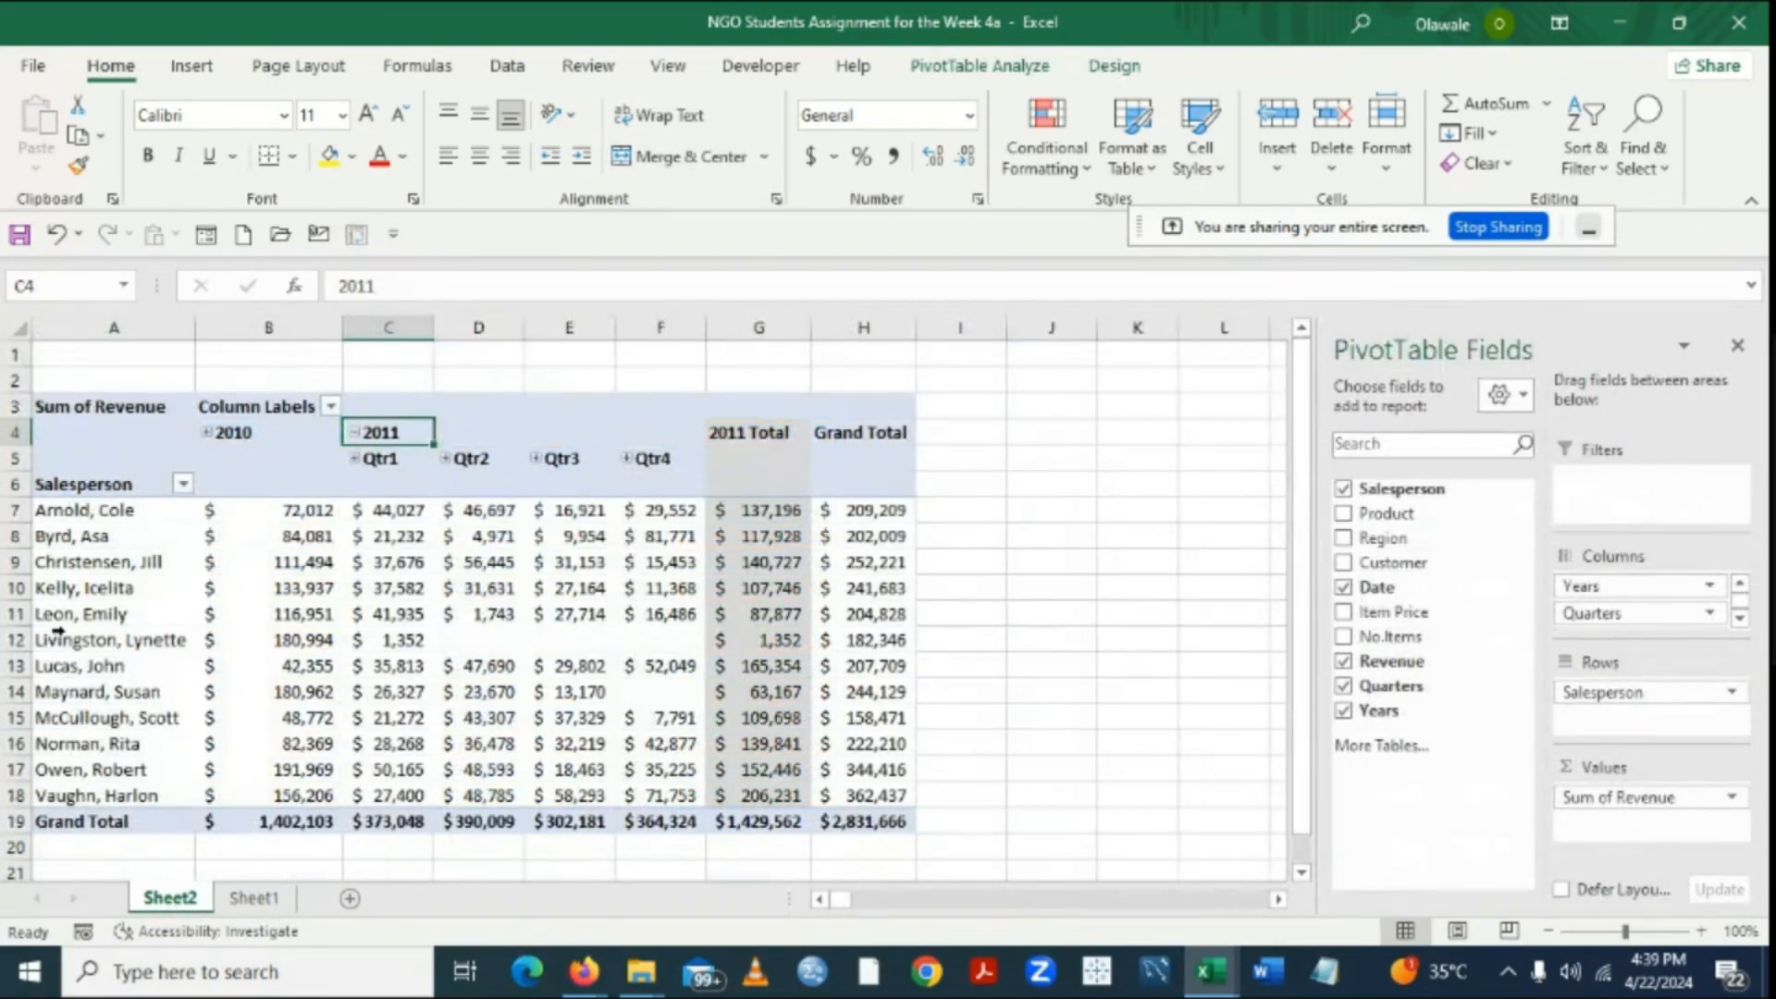
pyautogui.click(81, 666)
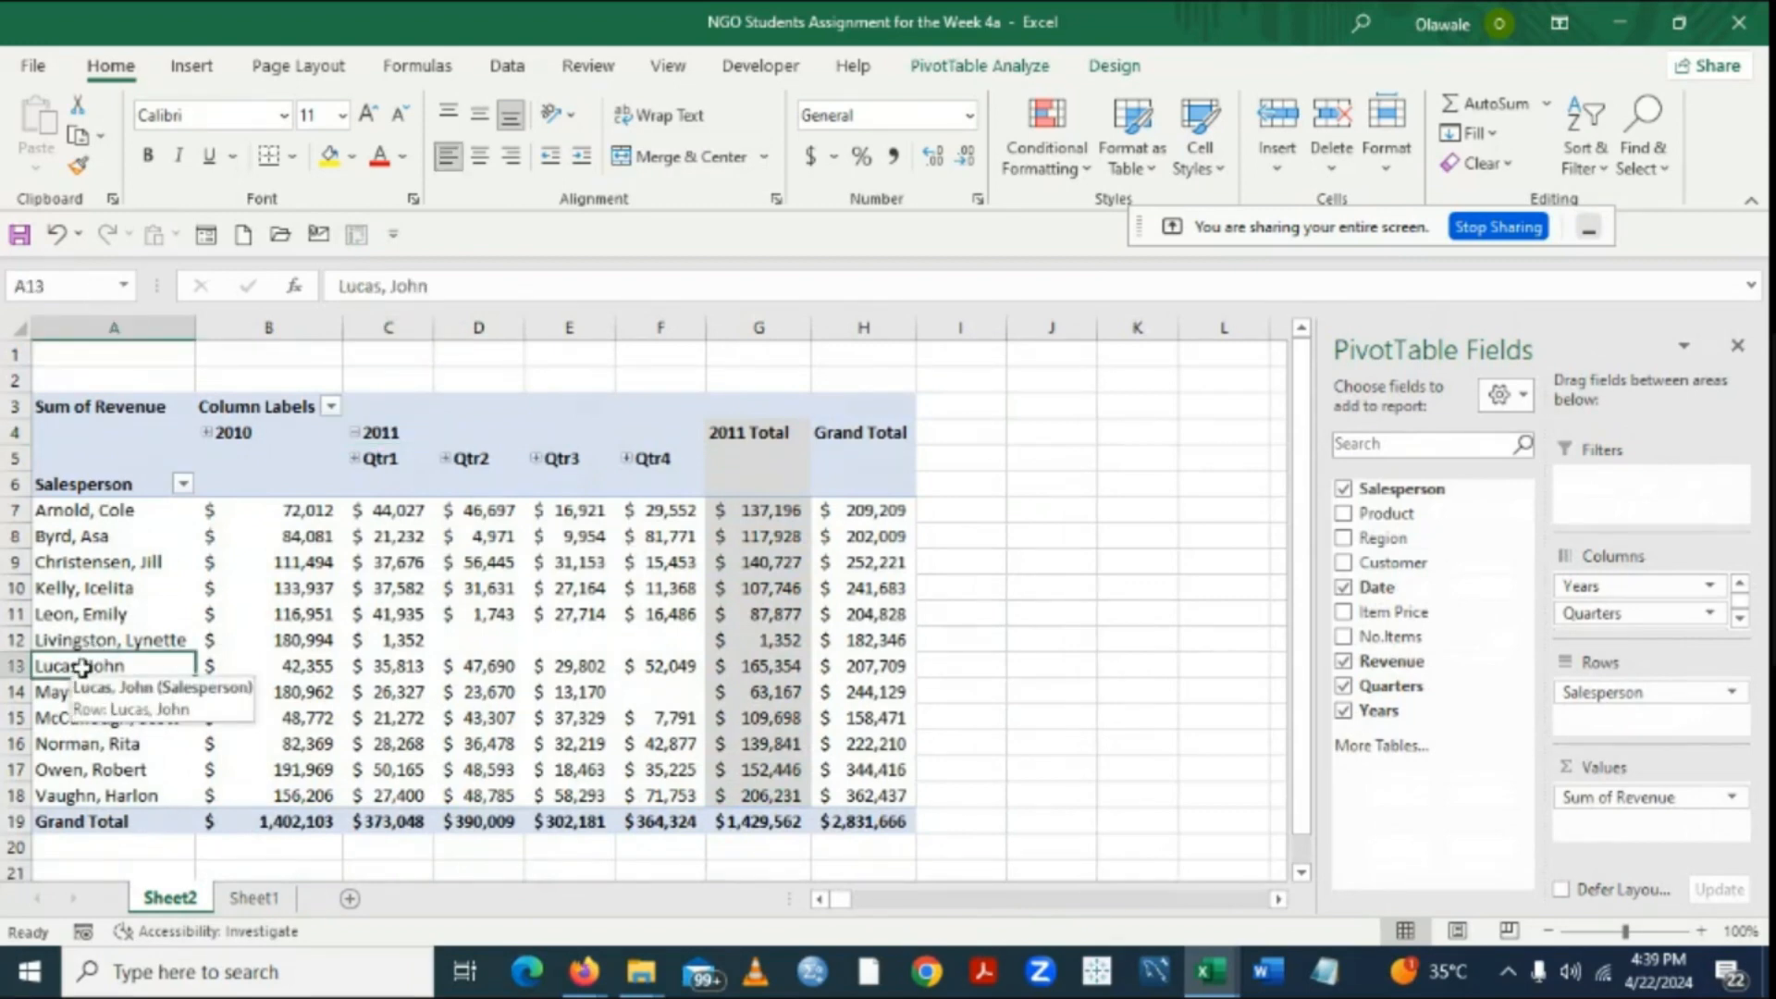
pyautogui.press('Right')
pyautogui.press('Right')
pyautogui.press('Right')
pyautogui.press('Right')
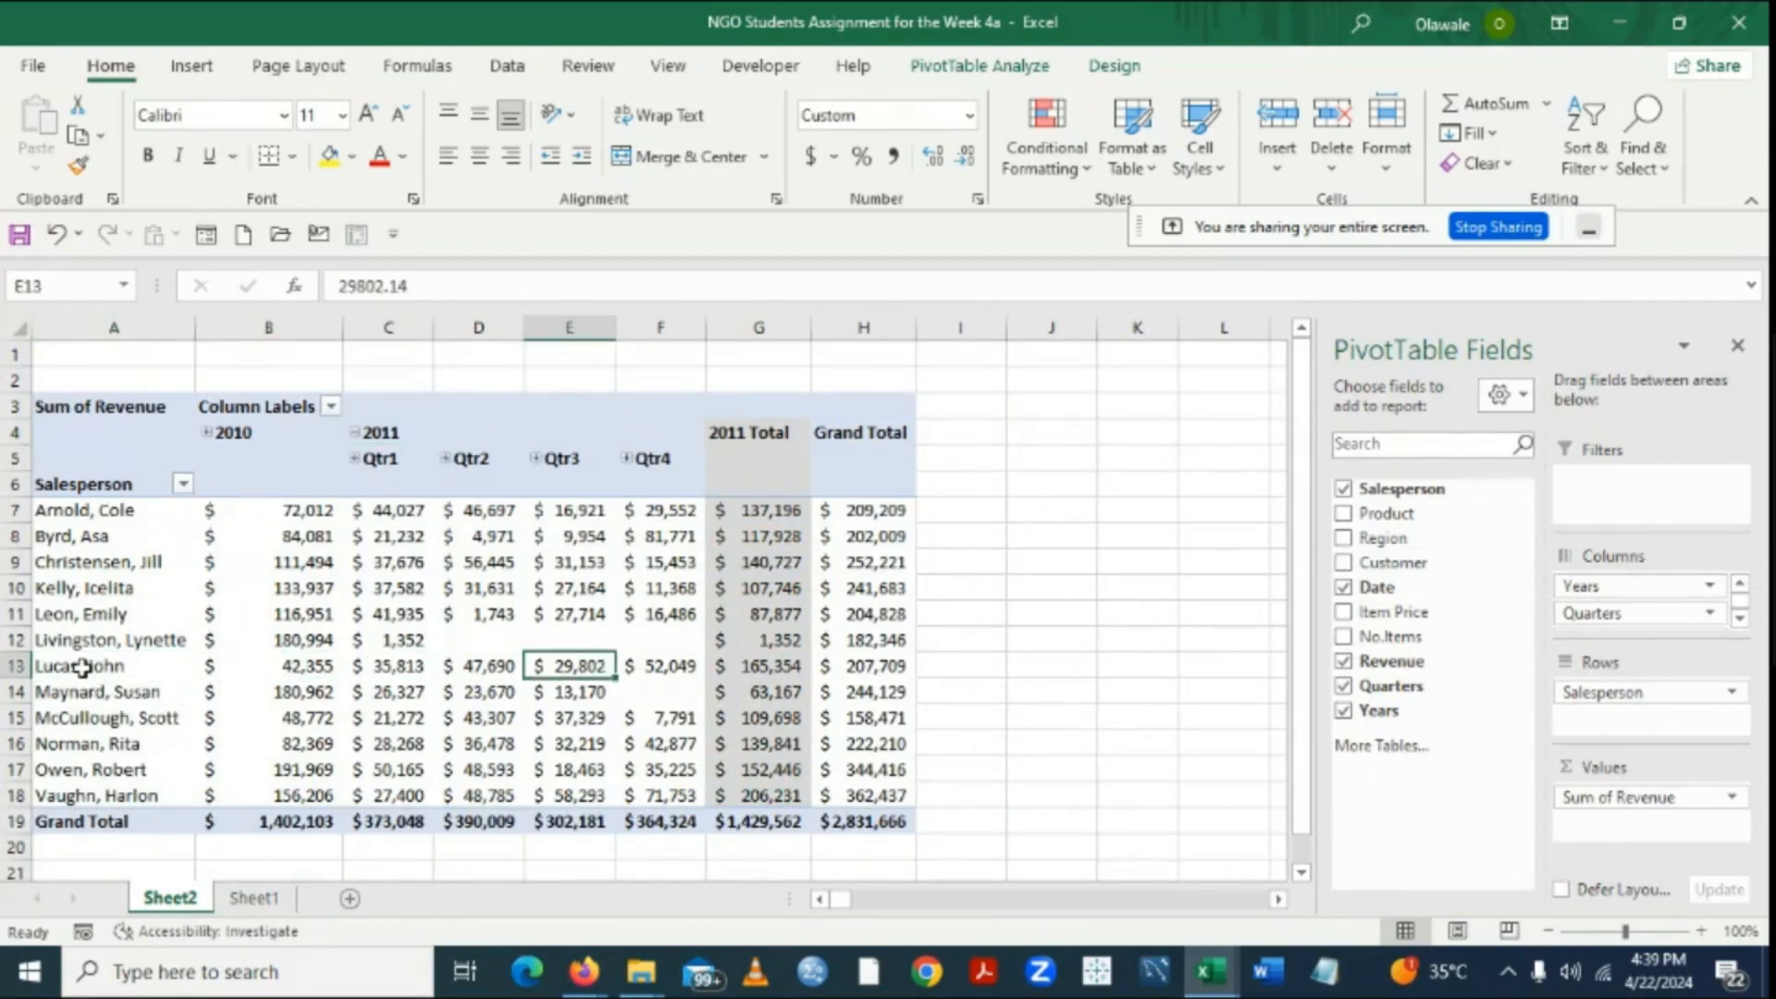
pyautogui.press('Left')
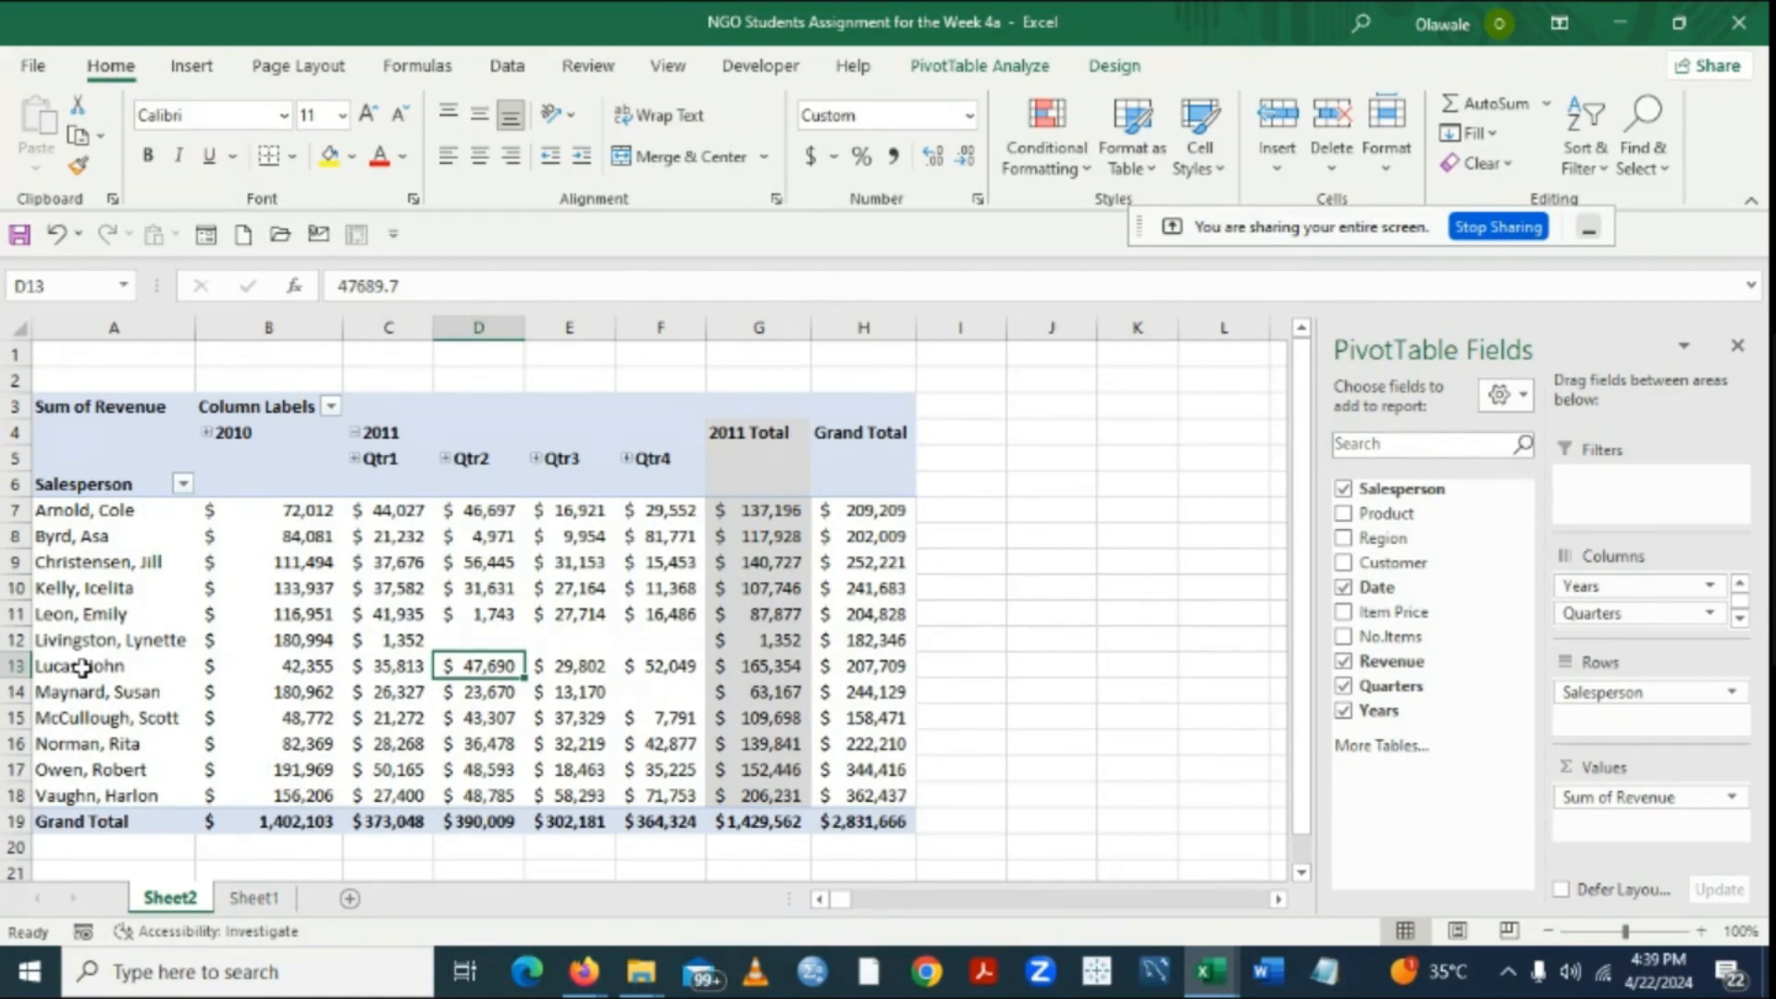
pyautogui.press('Right')
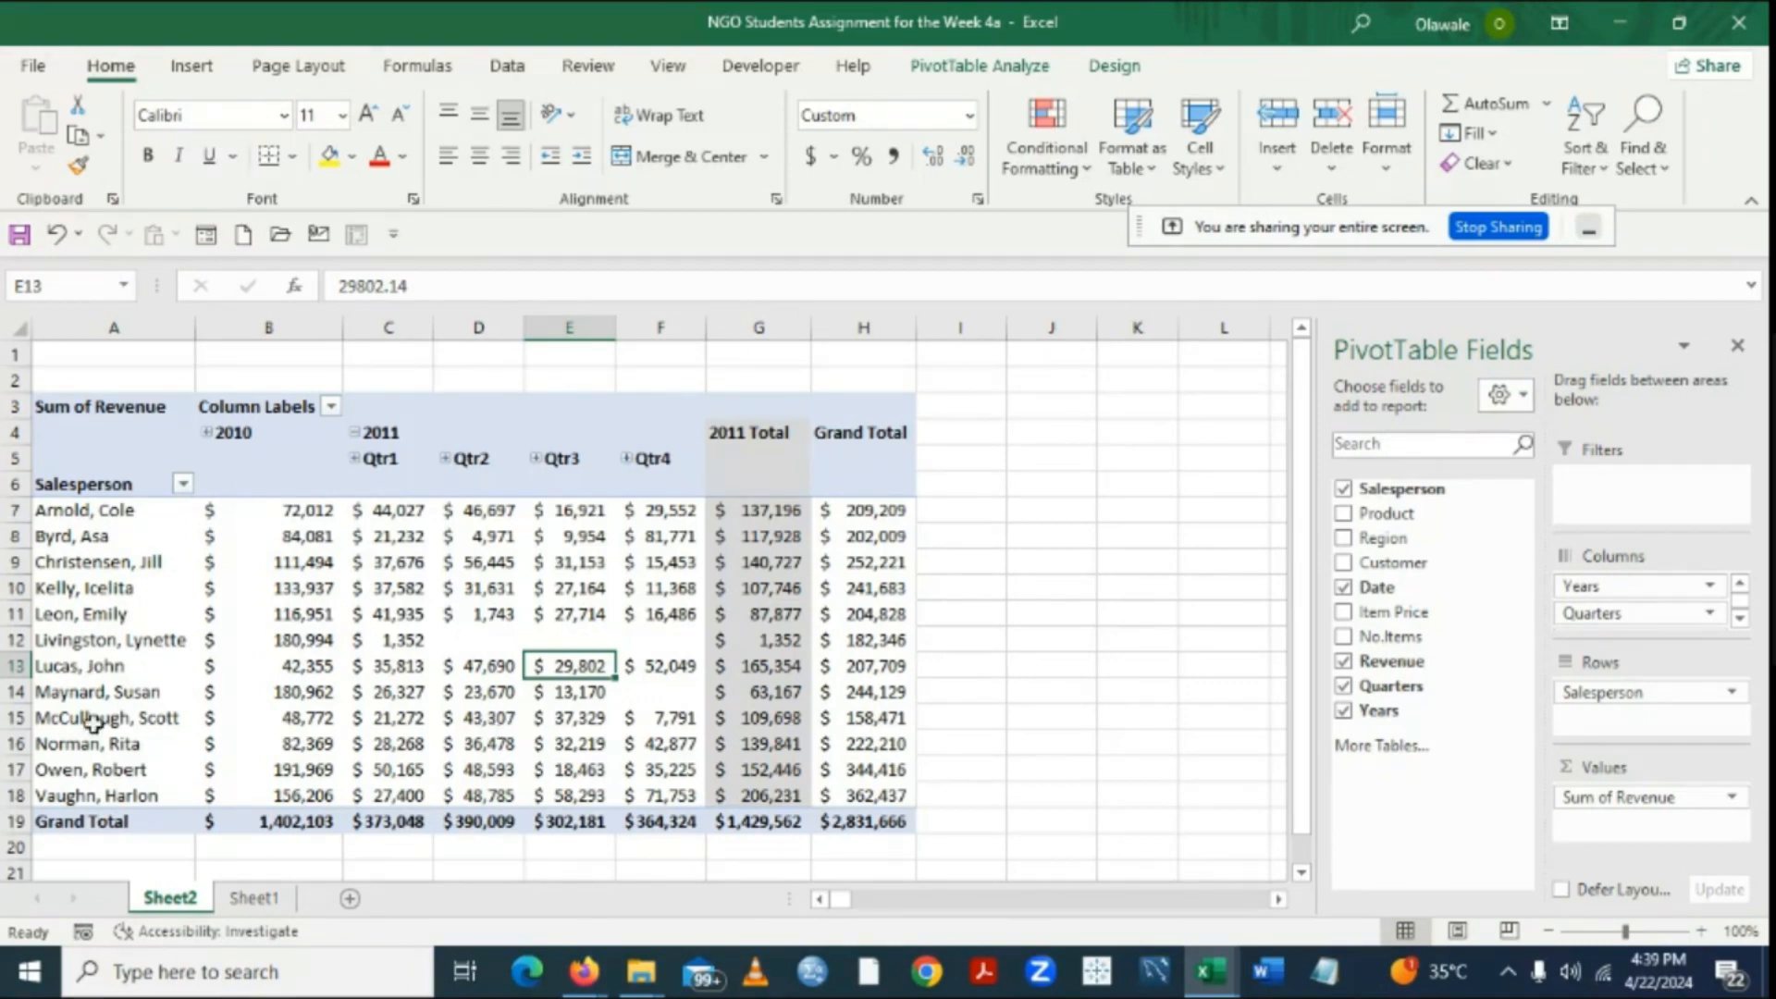
# Read question 5 on Sheet1 and examine the Qtr1 and Qtr2 grand totals under 2011 in the PivotTable.
pyautogui.click(278, 905)
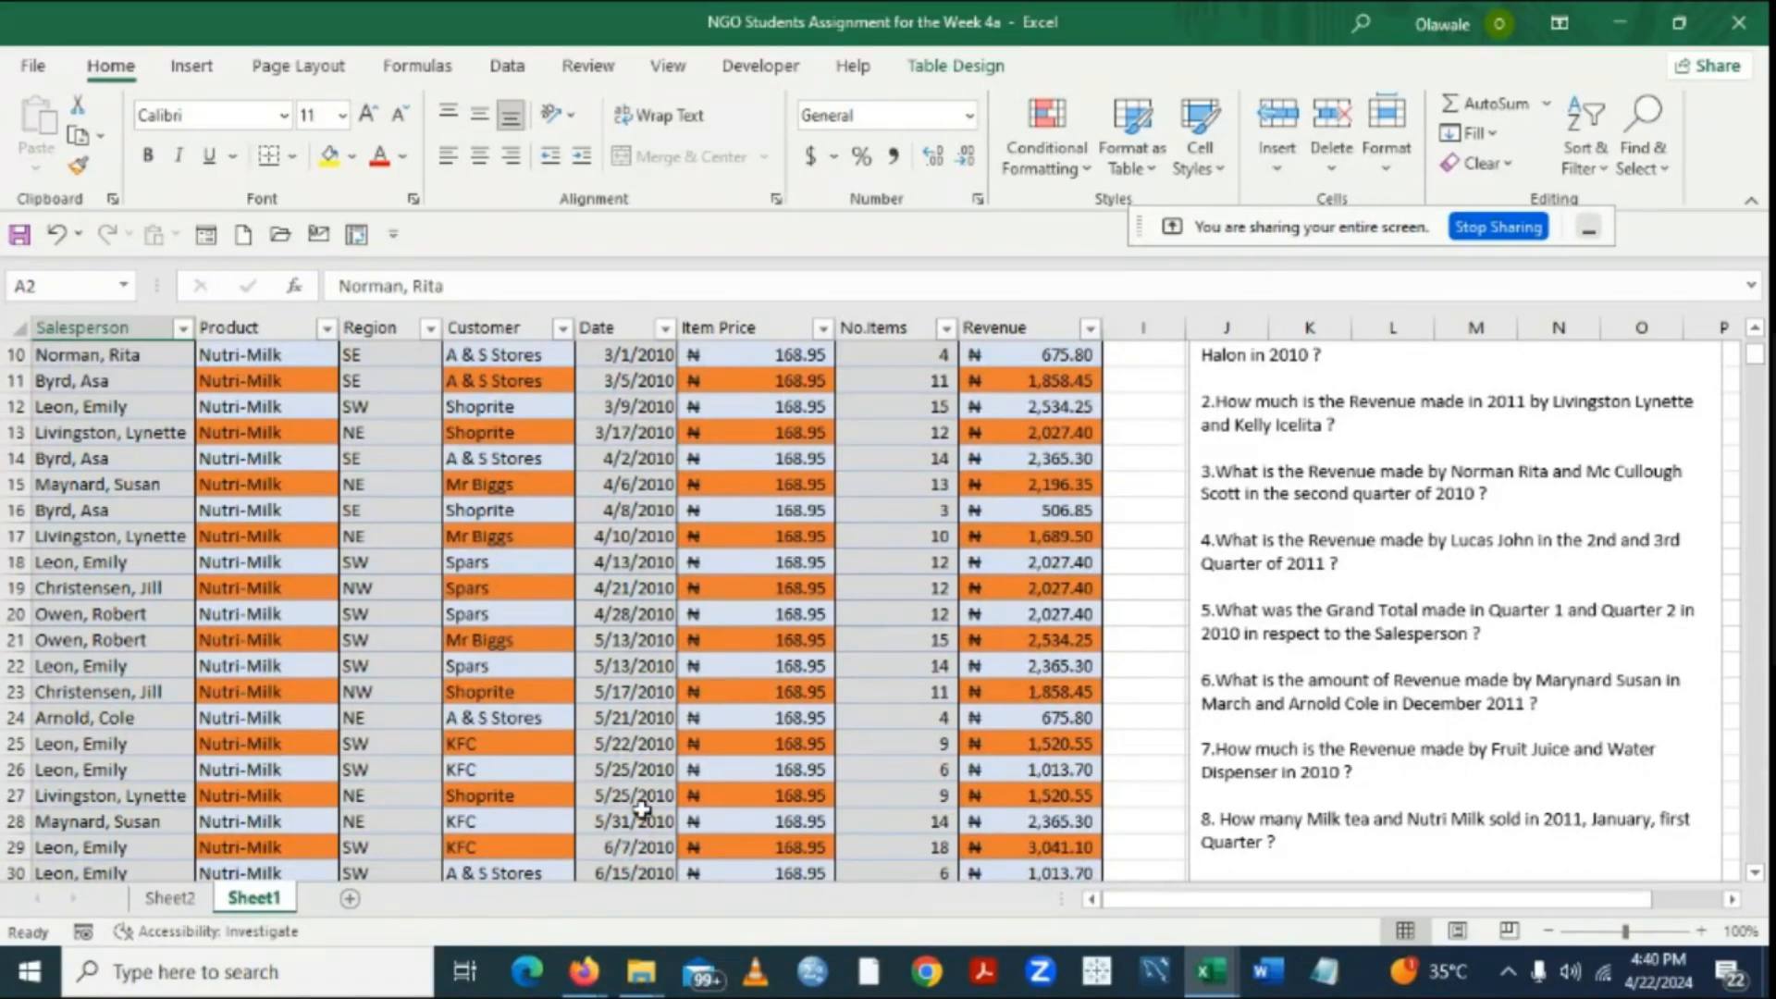
pyautogui.click(173, 898)
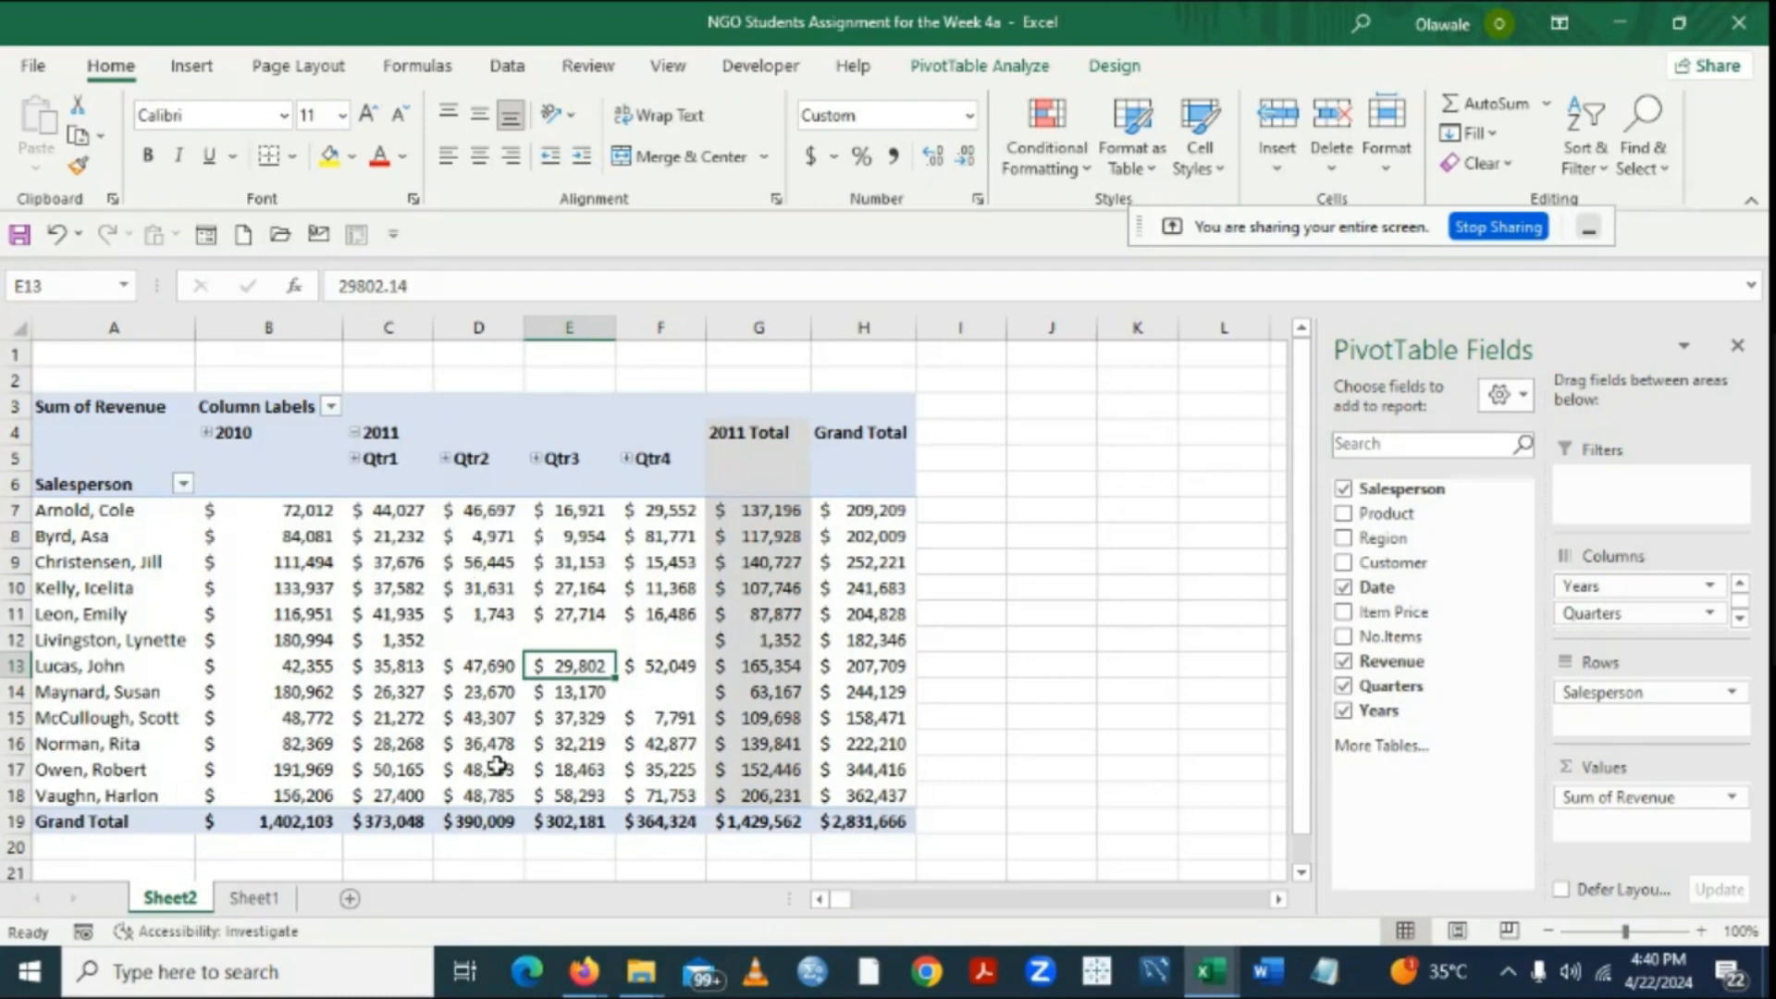
pyautogui.moveTo(315, 780)
pyautogui.moveTo(383, 830)
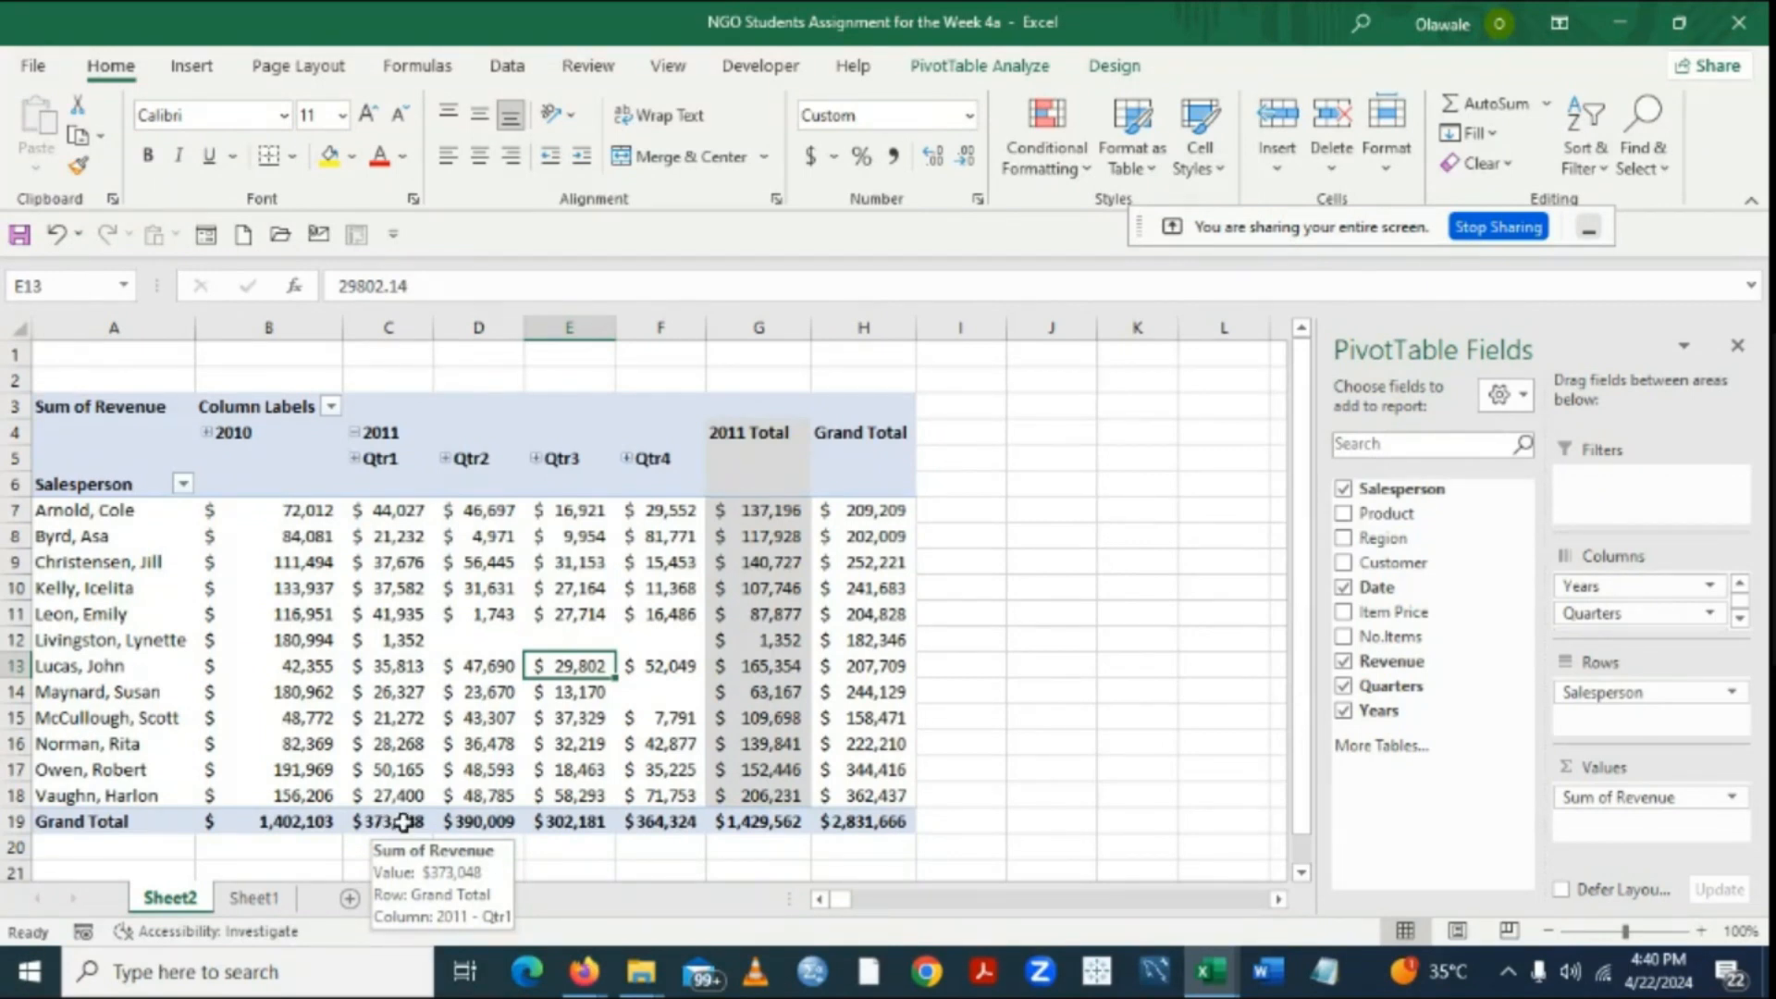
pyautogui.click(388, 826)
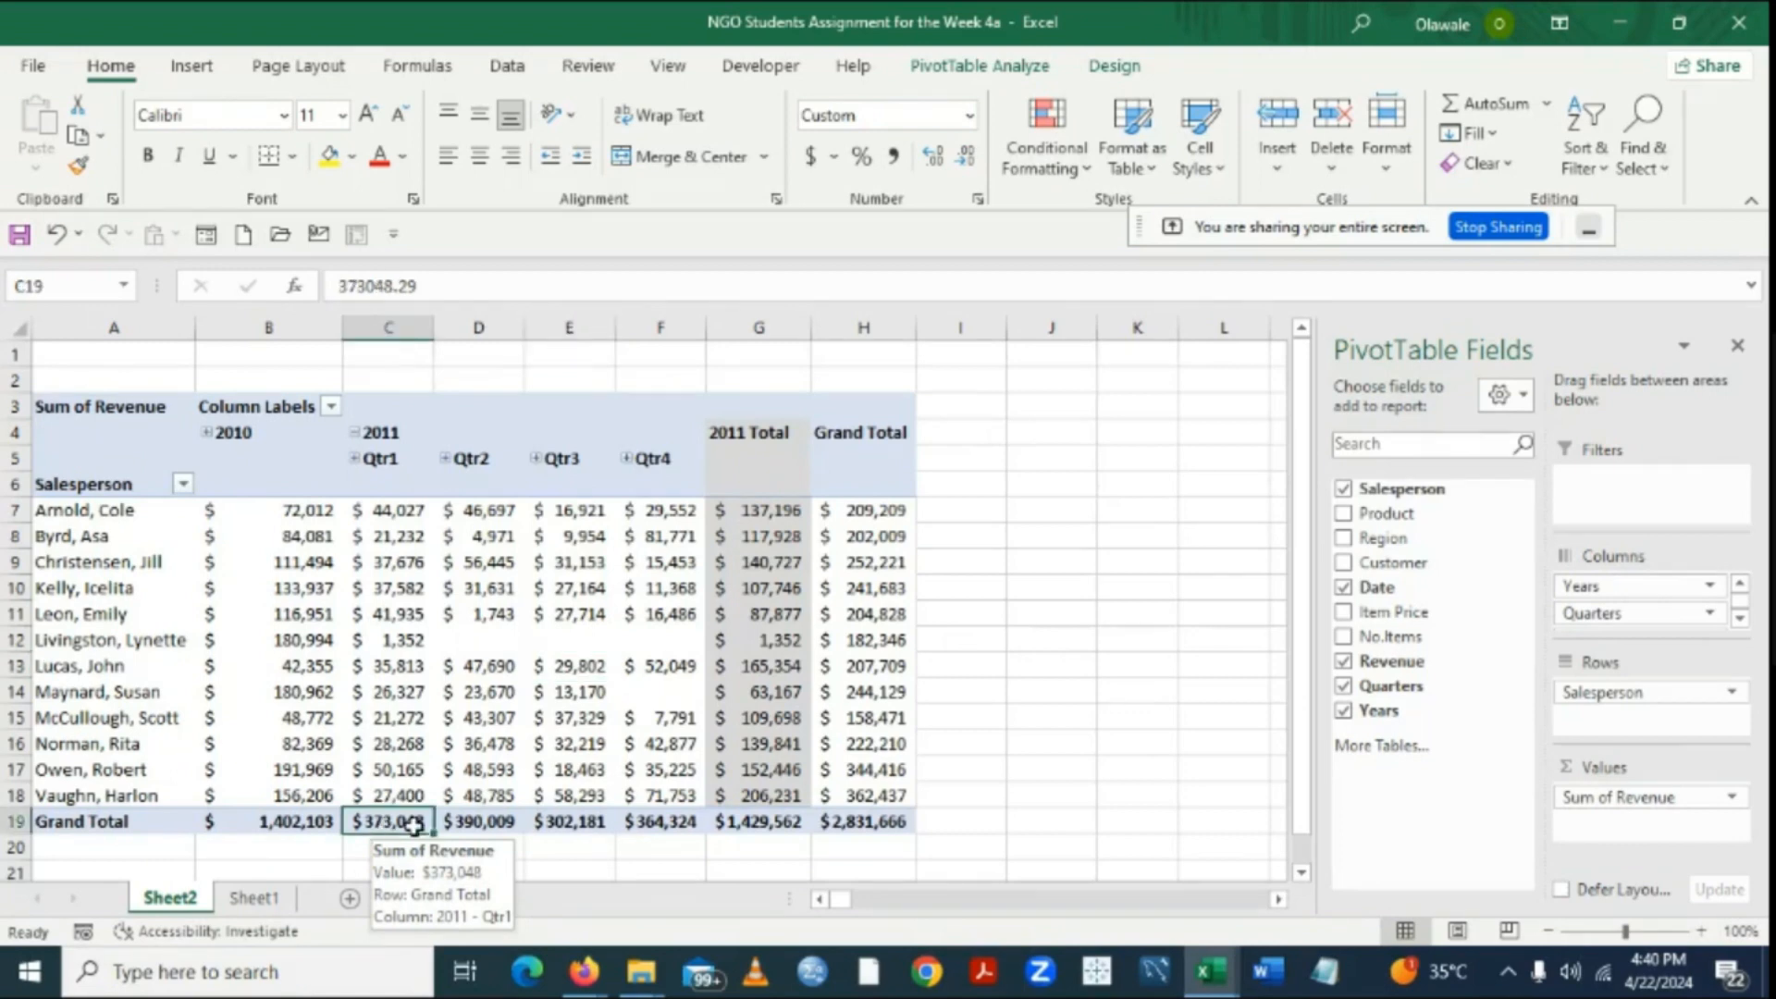
pyautogui.click(478, 820)
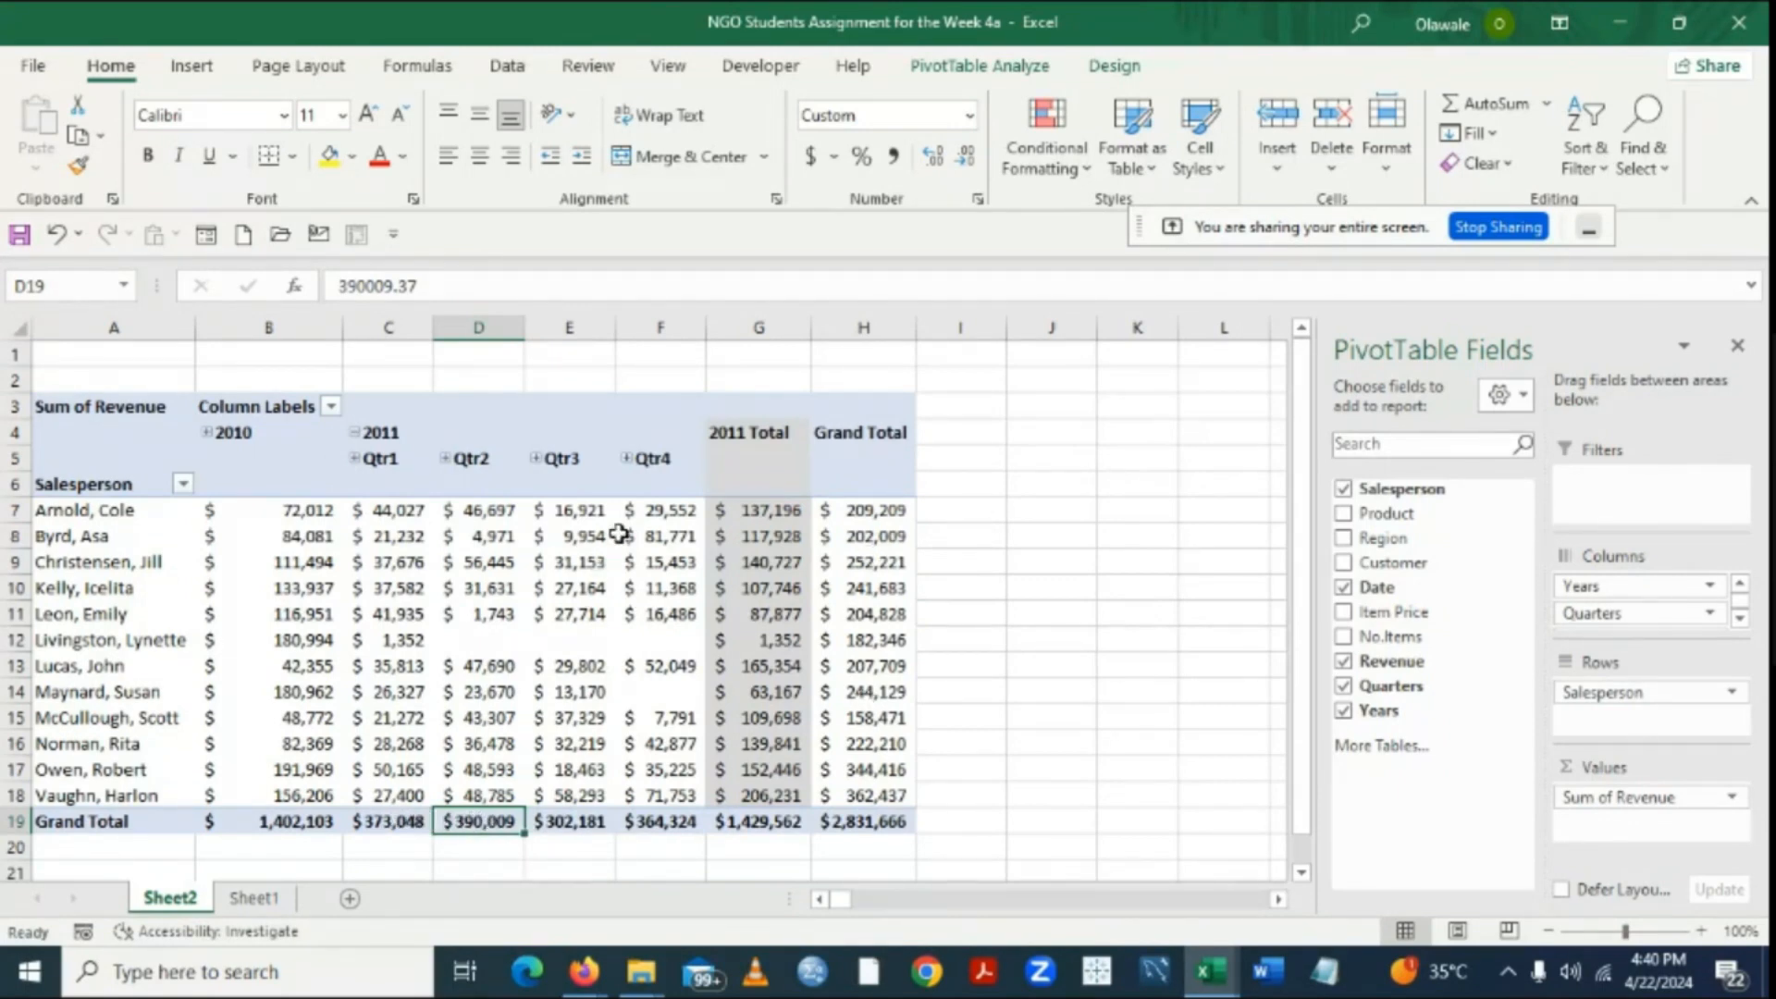
pyautogui.click(383, 819)
# Reread question 6 on Sheet1 and expand Qtr4 of 2011 in the Sheet2 PivotTable into its months.
pyautogui.click(252, 898)
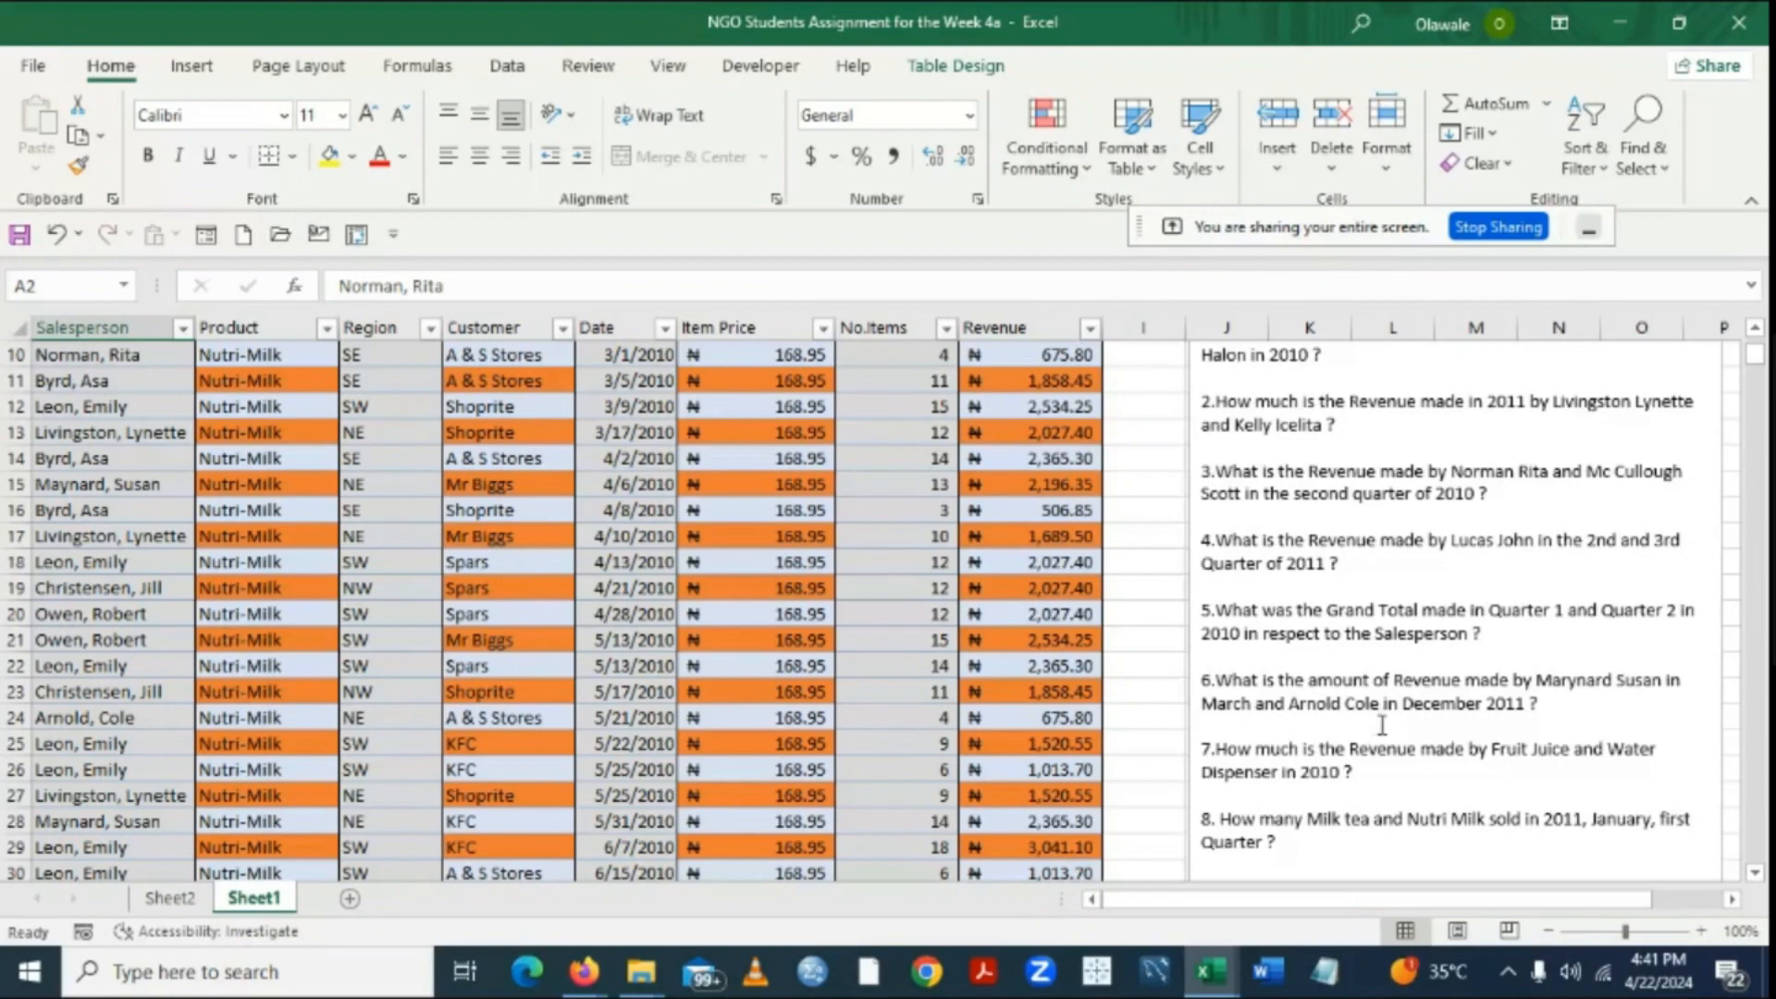
pyautogui.click(184, 901)
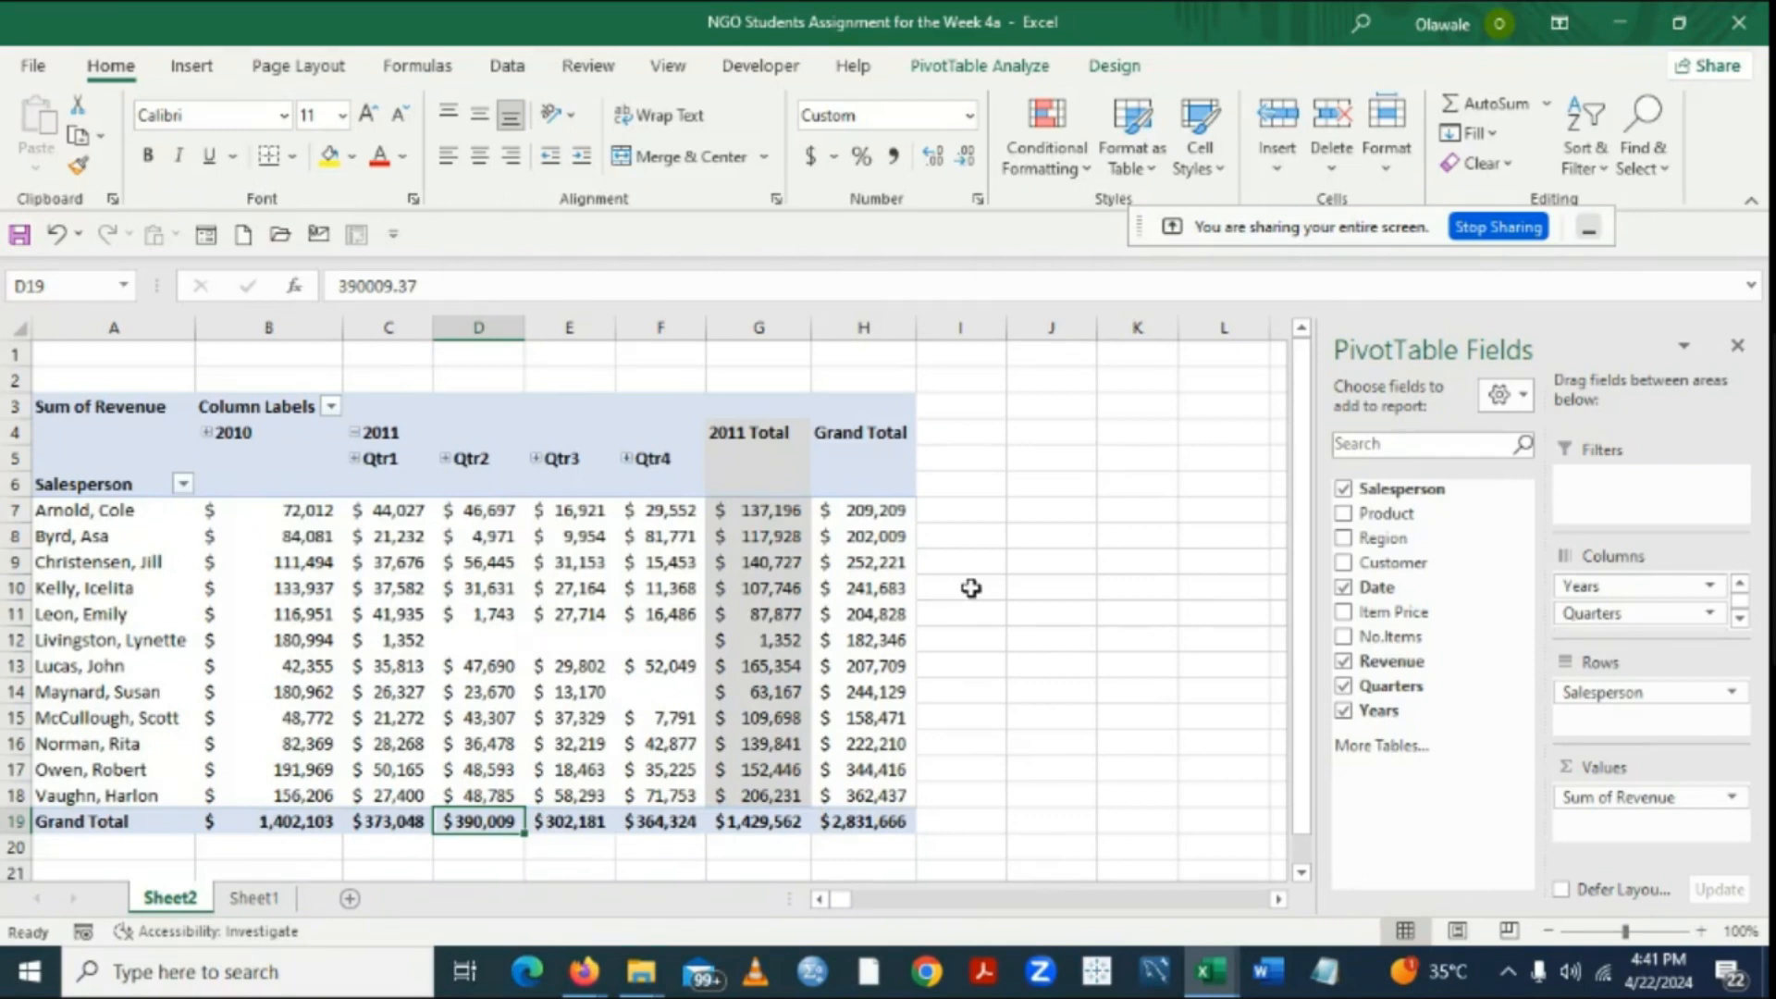
pyautogui.click(627, 464)
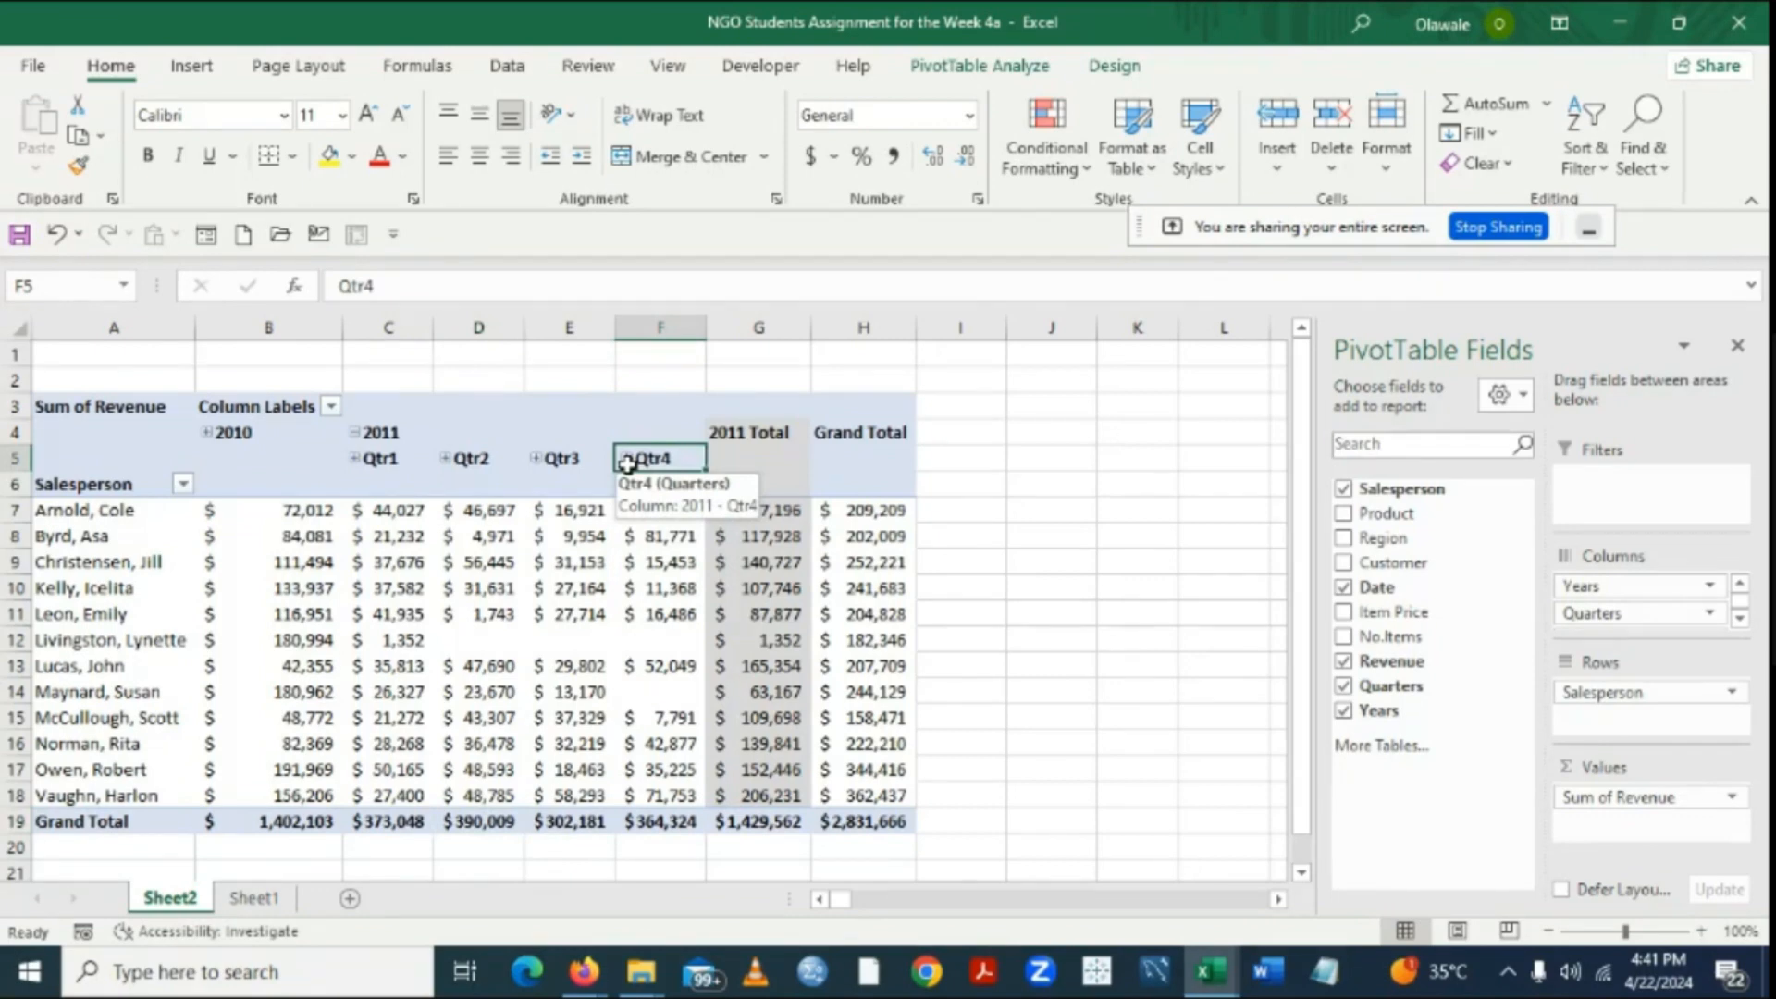
pyautogui.click(627, 460)
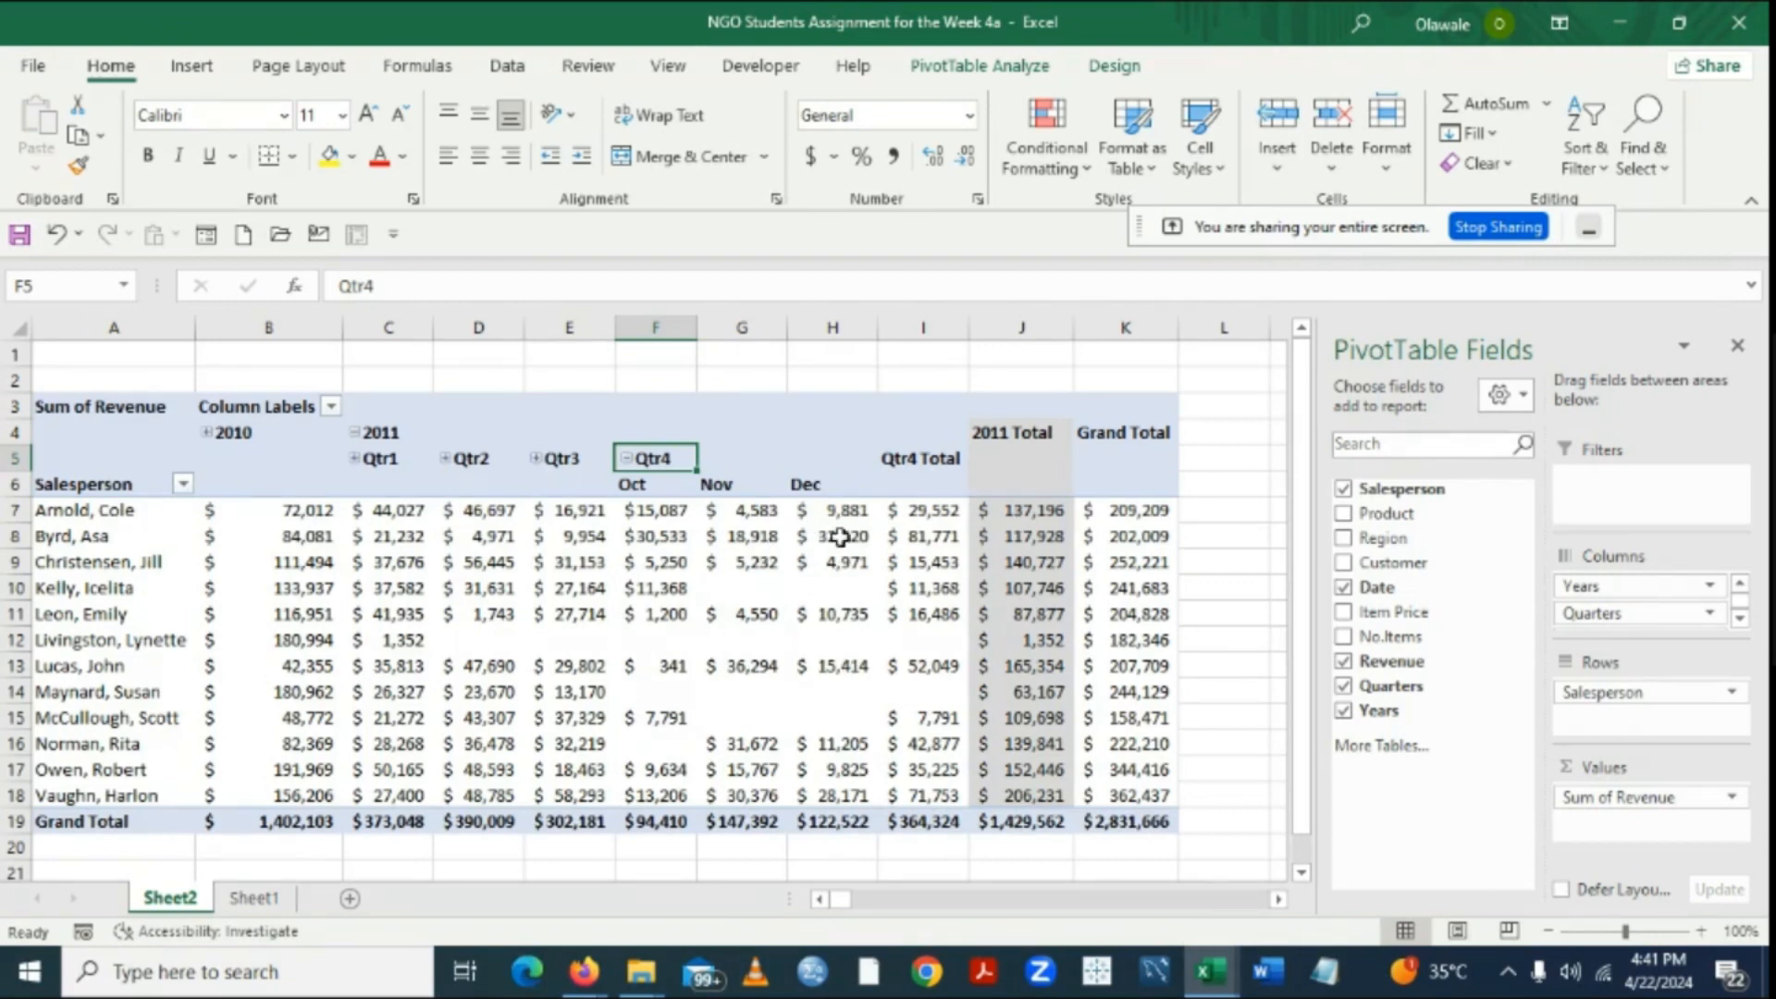
# Read question 7 on Sheet1 and replace Salesperson with Product as the row field of the PivotTable.
pyautogui.click(263, 899)
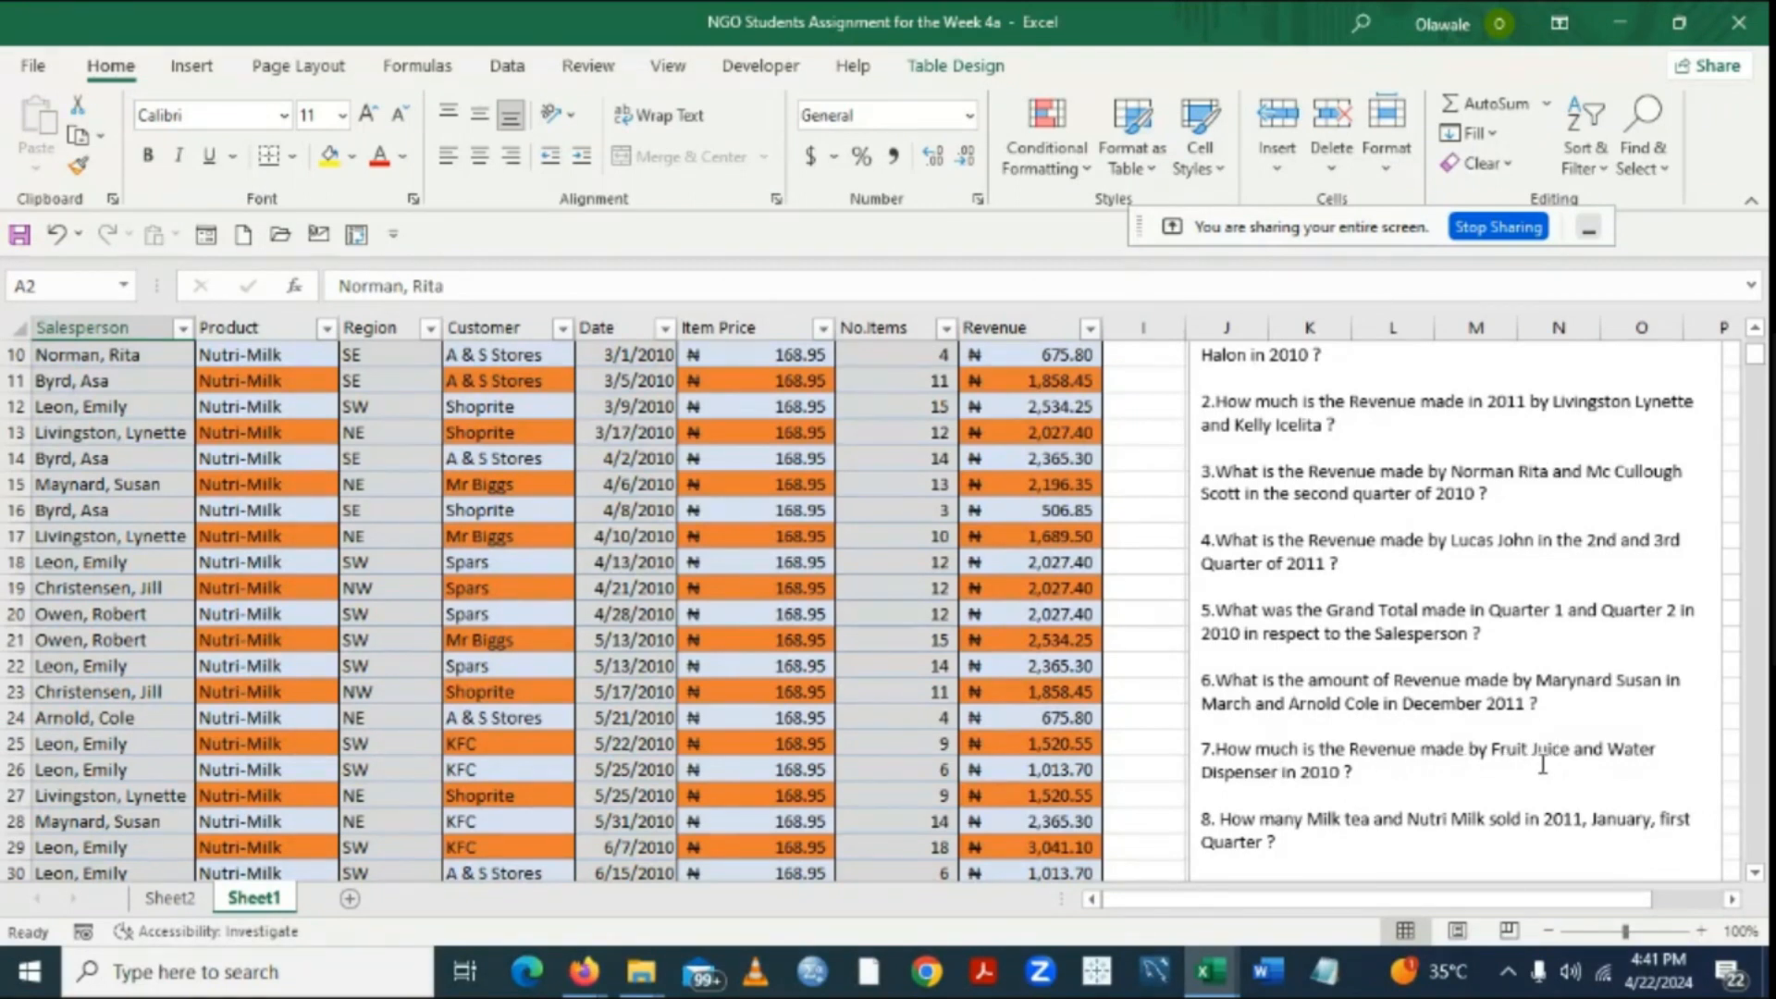
pyautogui.click(171, 902)
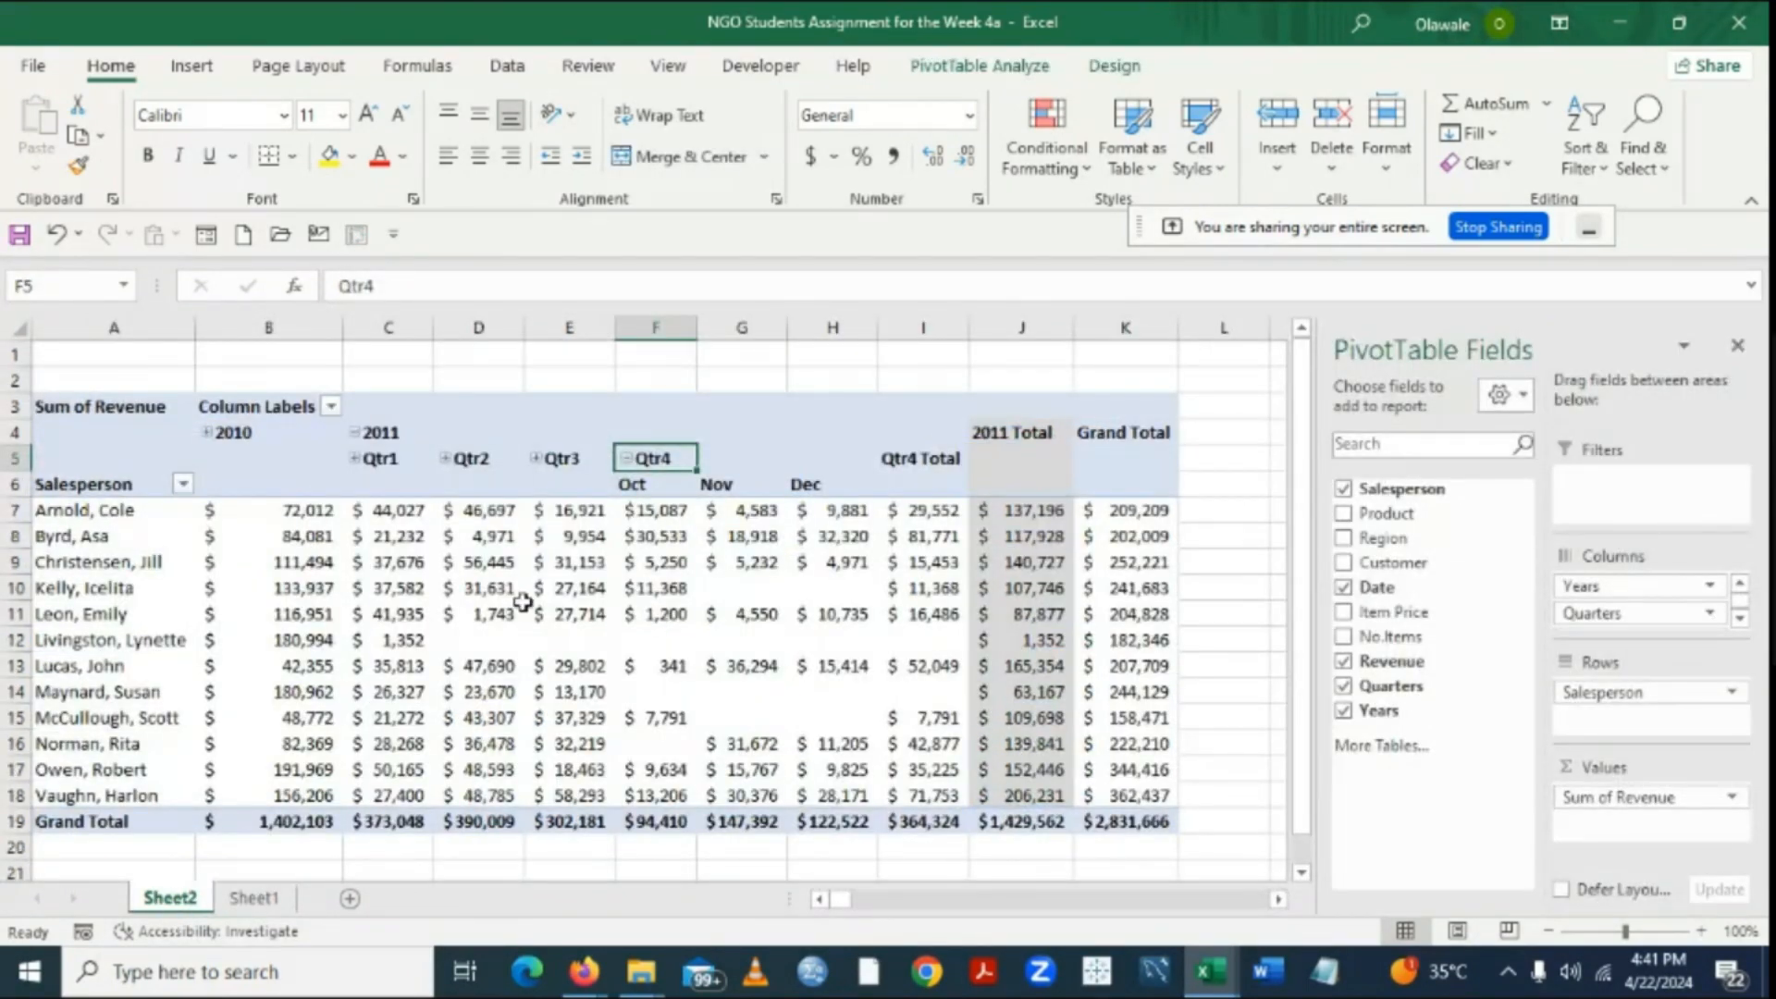
pyautogui.click(1344, 489)
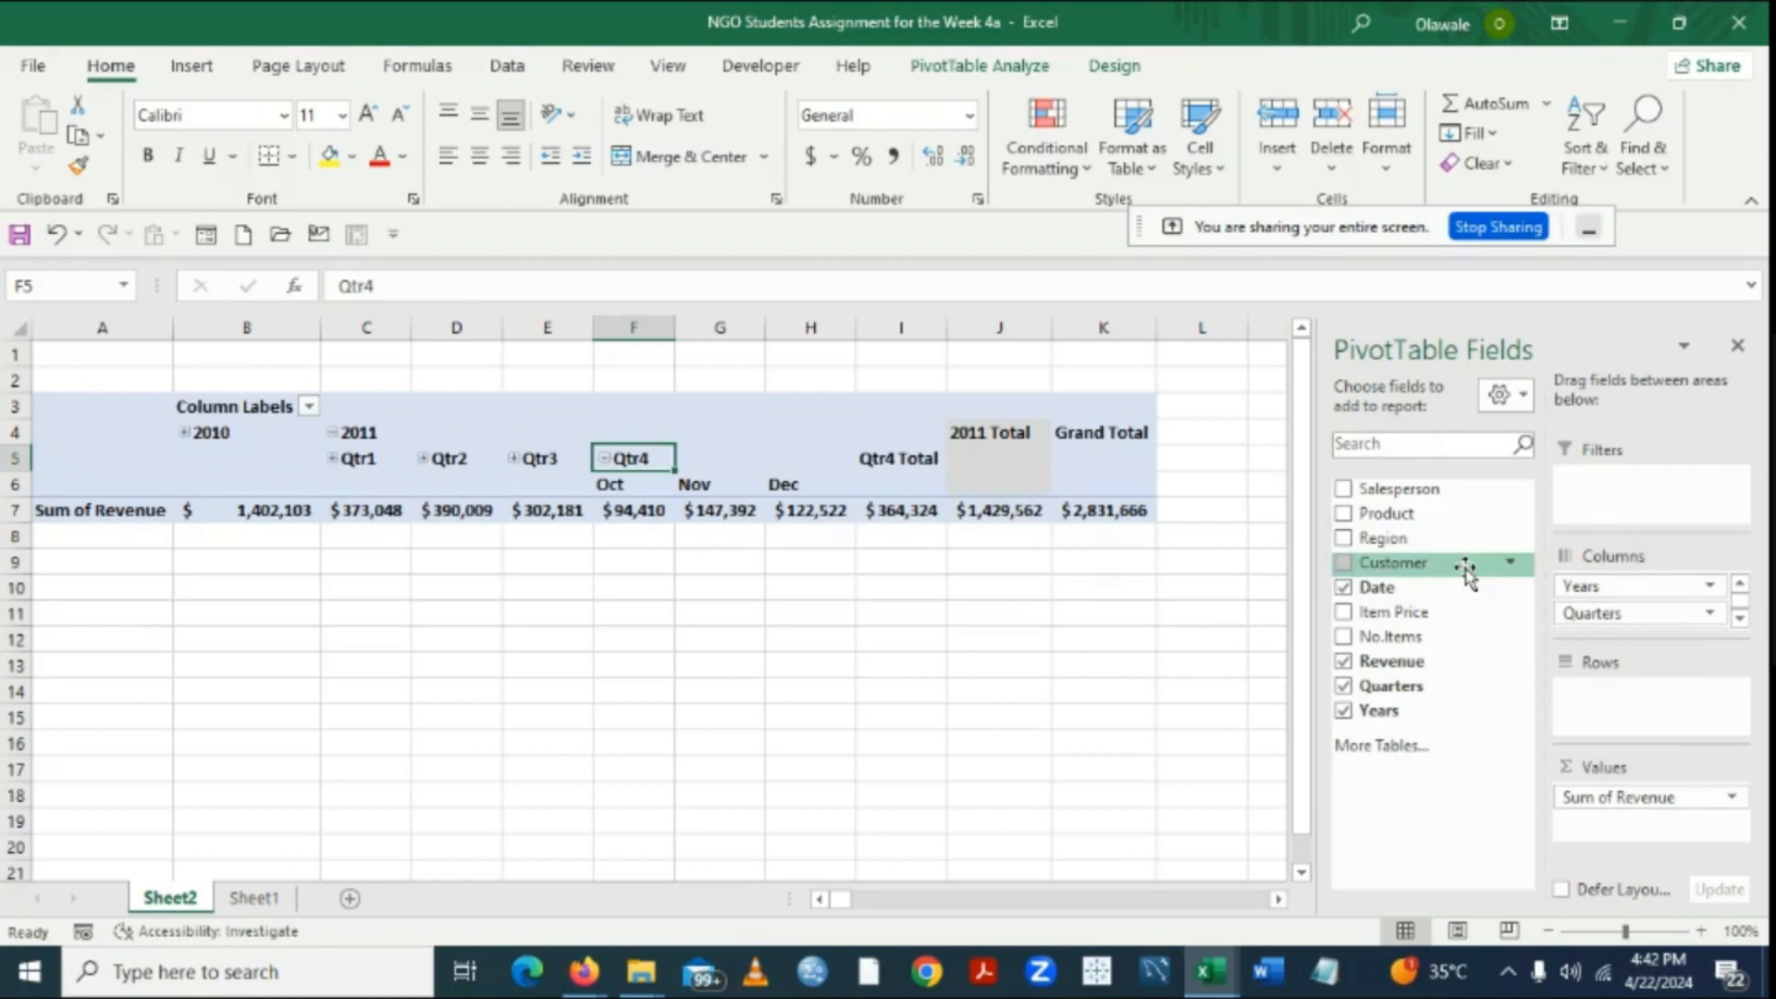
pyautogui.click(1343, 514)
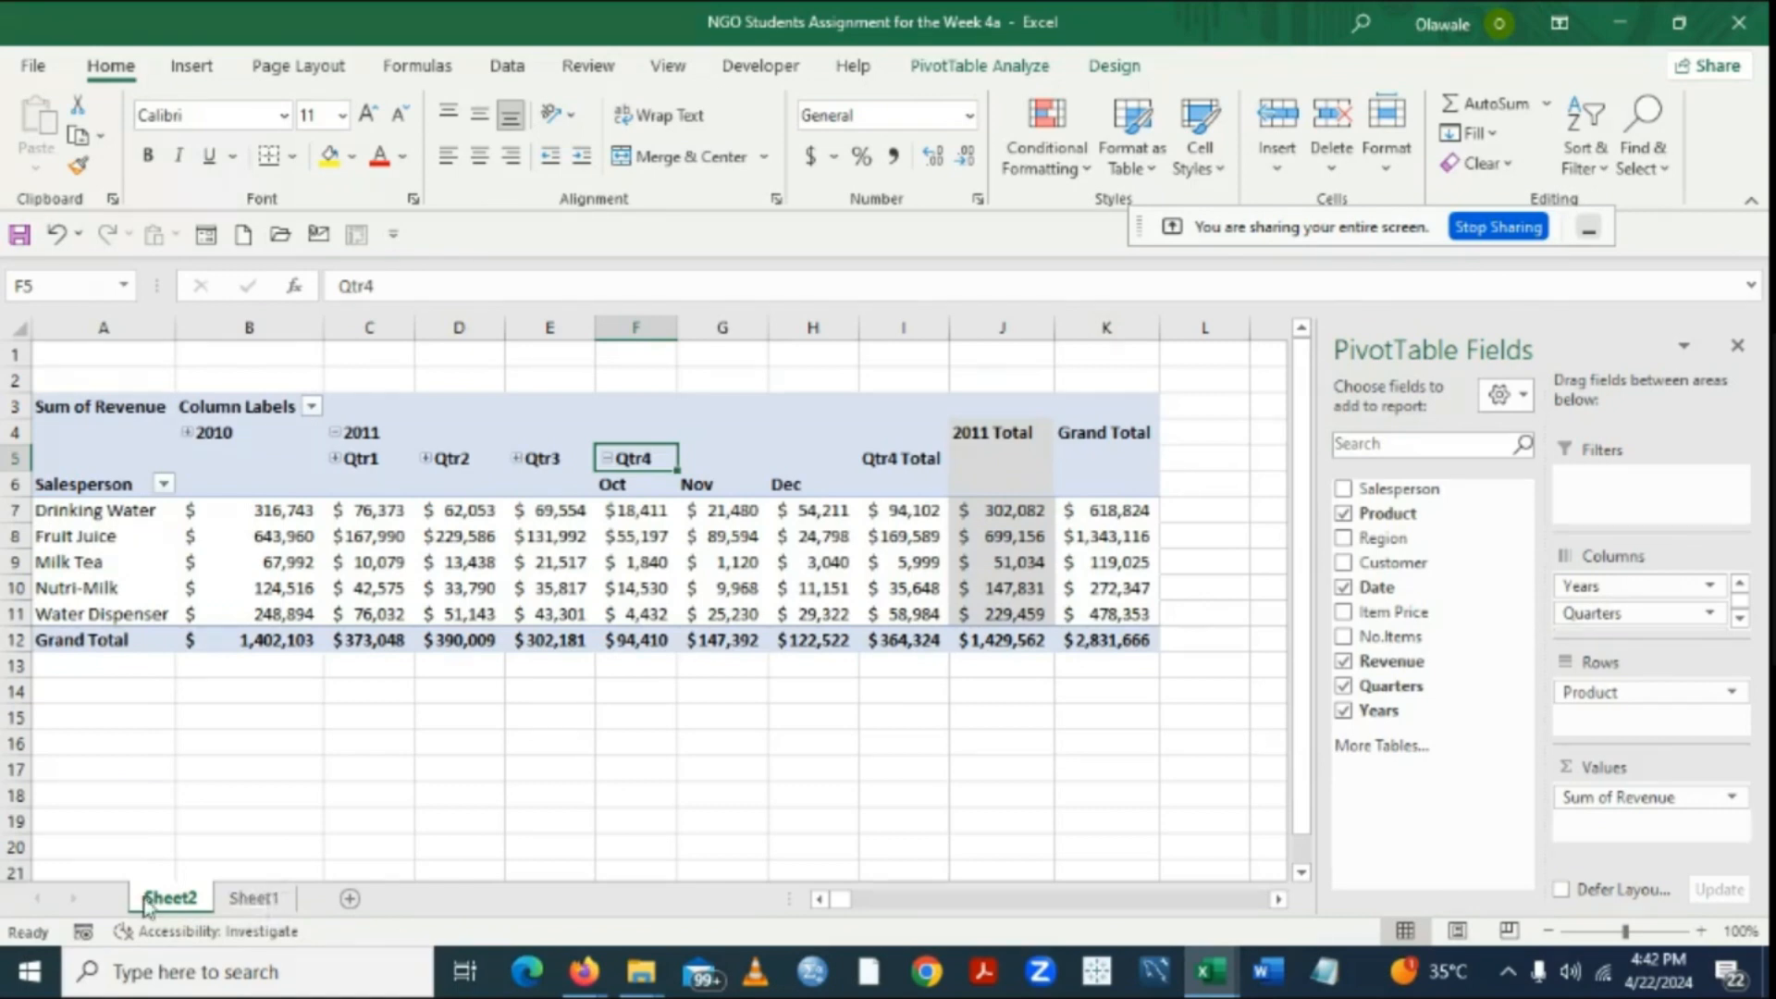
# Recheck question 7 on Sheet1 and look up the 2010 revenue of Fruit Juice and Water Dispenser in the PivotTable.
pyautogui.click(253, 898)
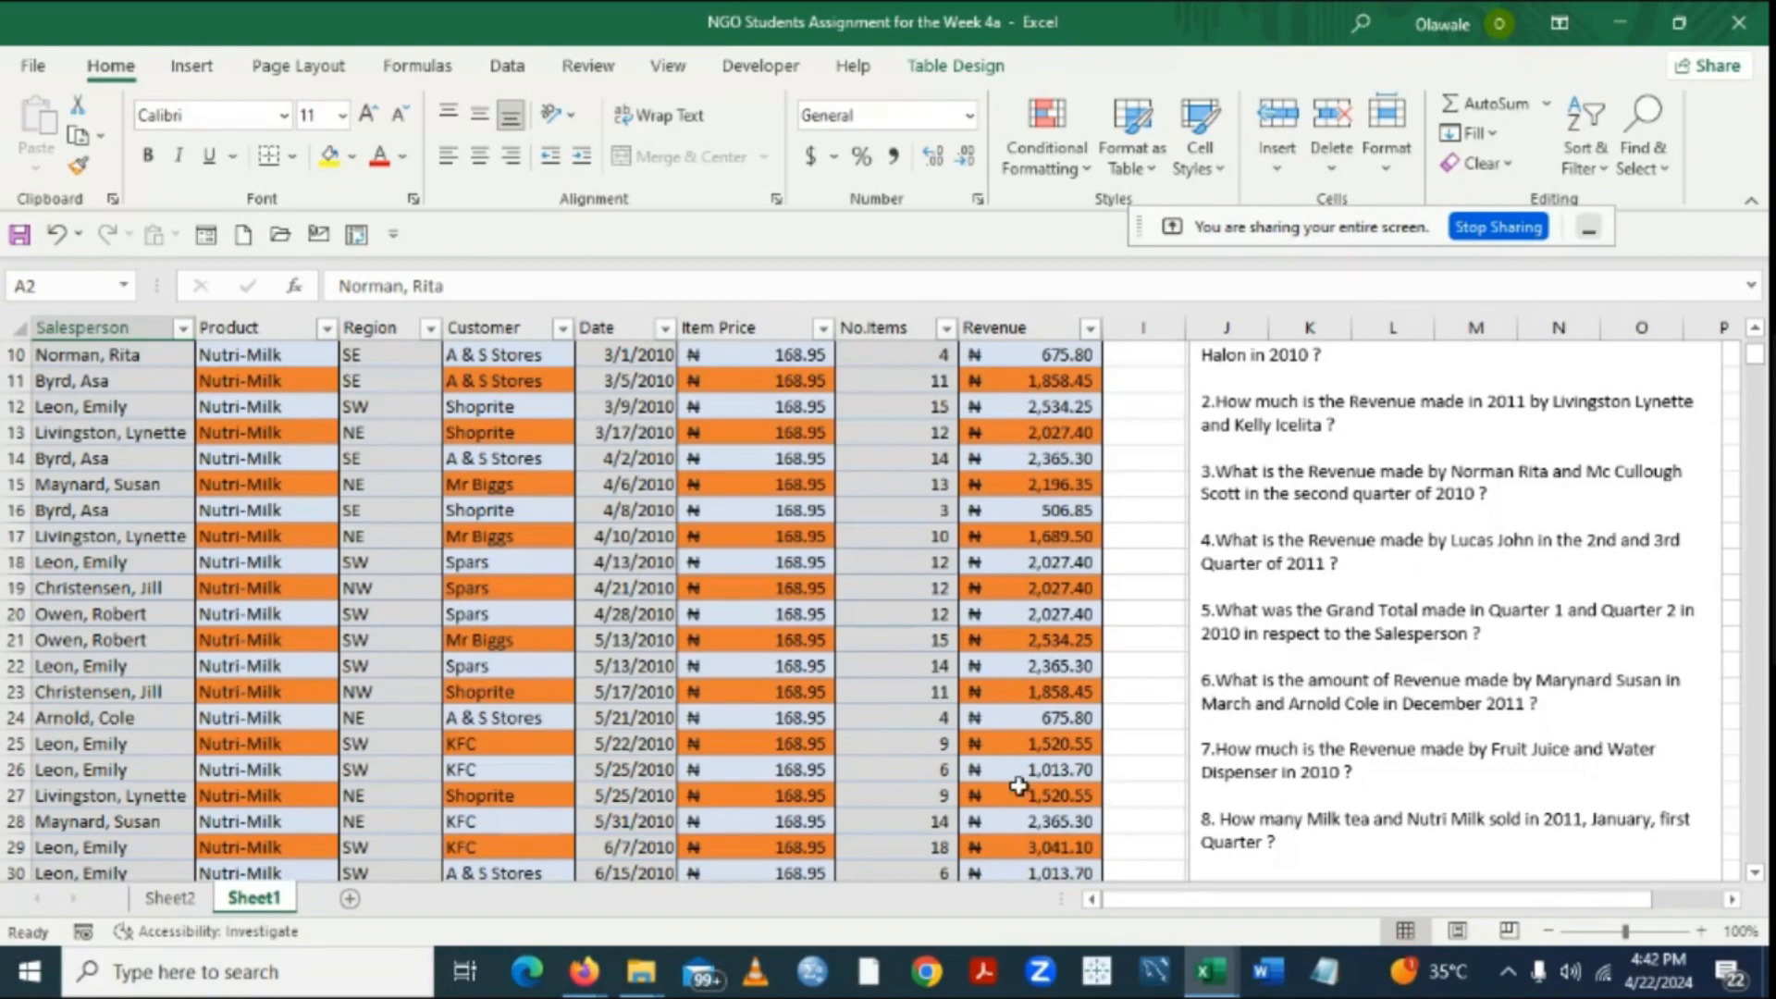
pyautogui.click(199, 903)
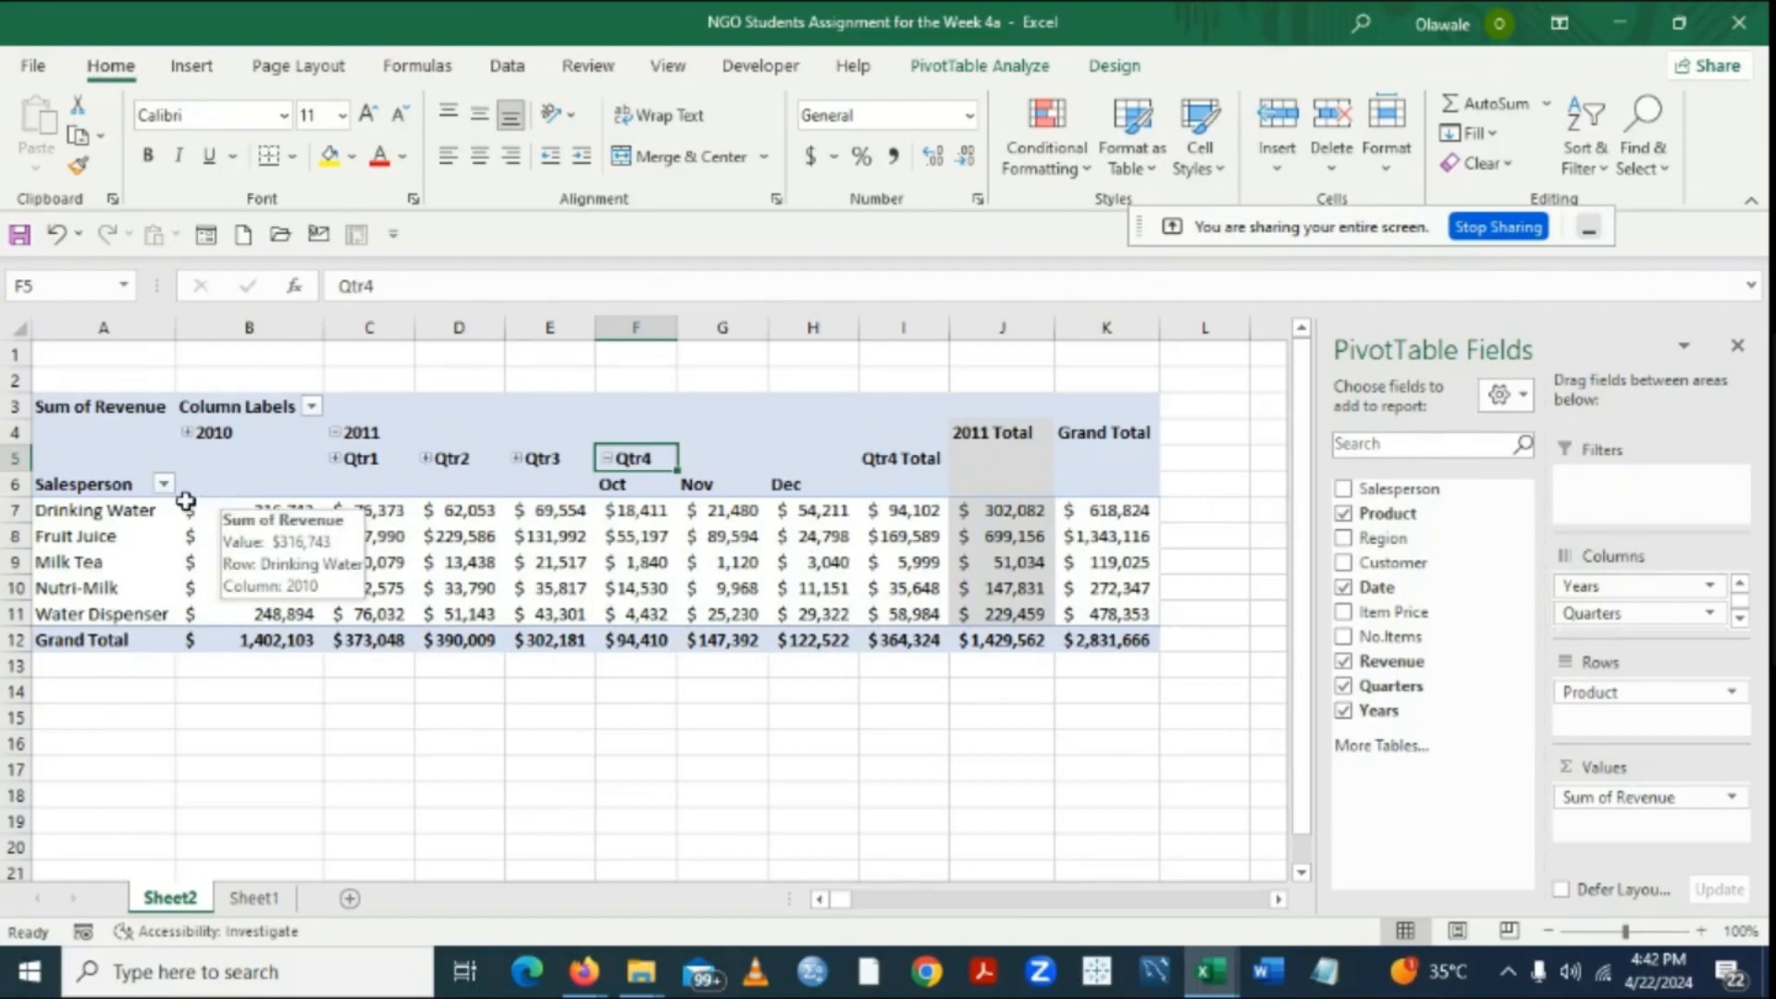
pyautogui.moveTo(273, 539)
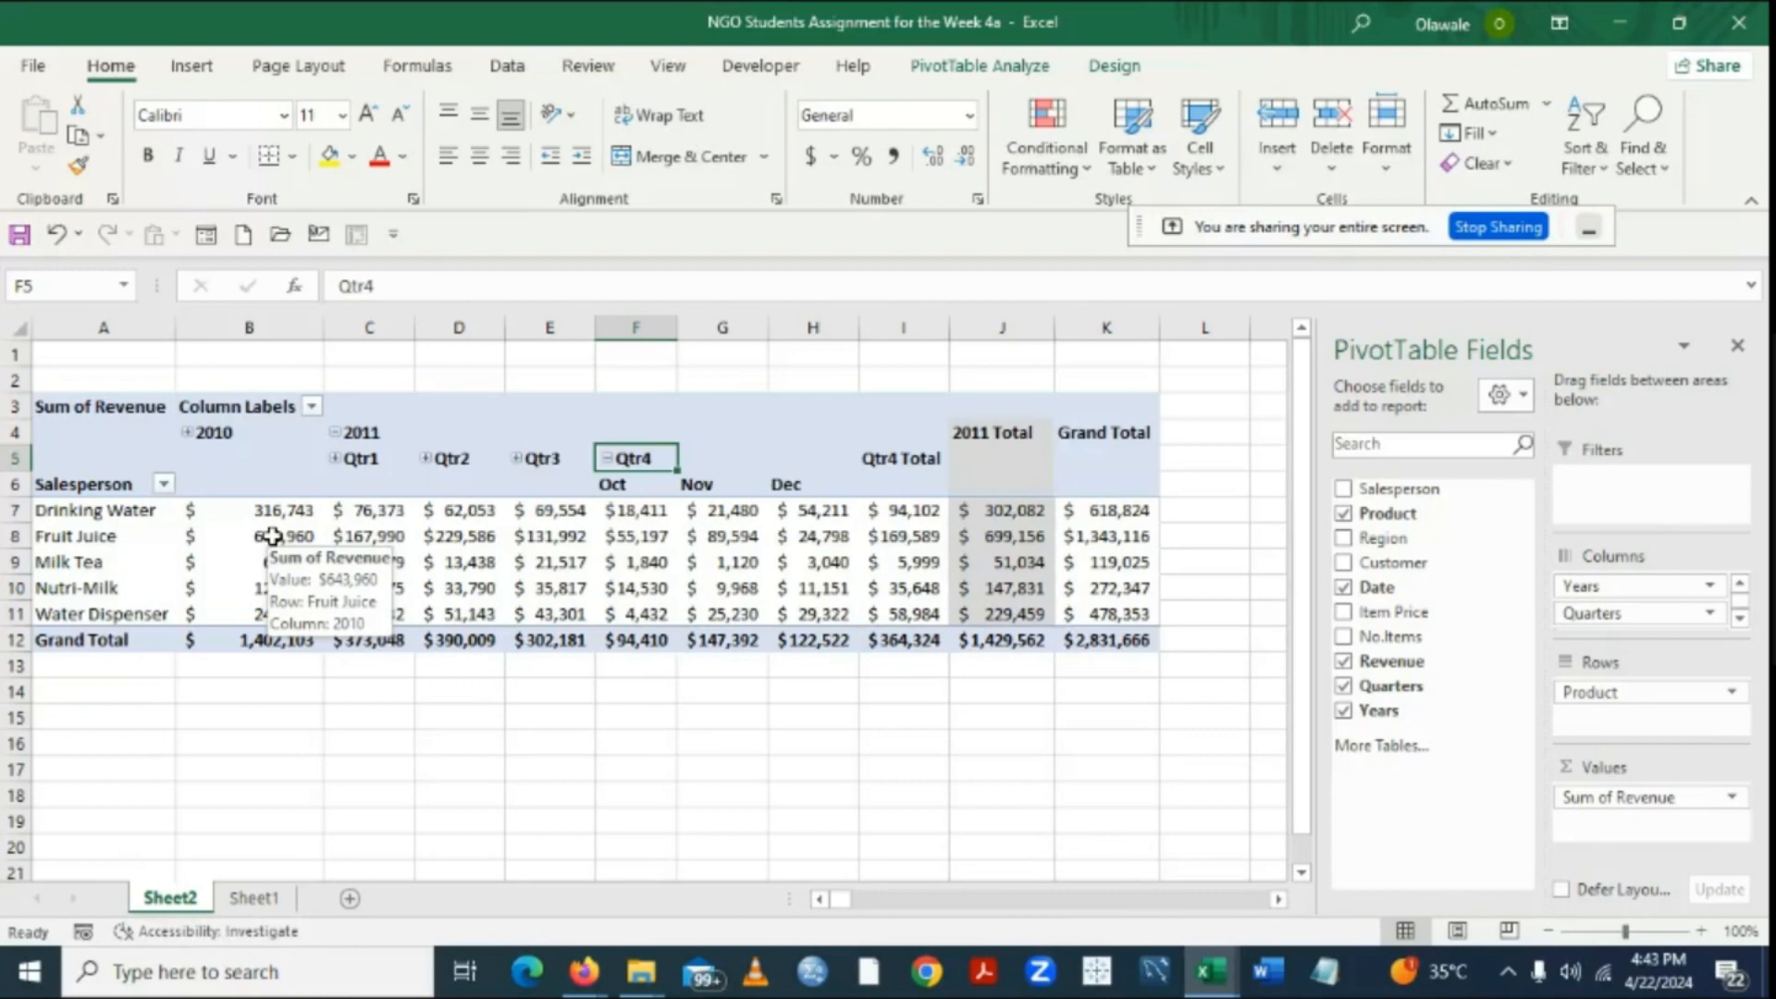
pyautogui.moveTo(230, 609)
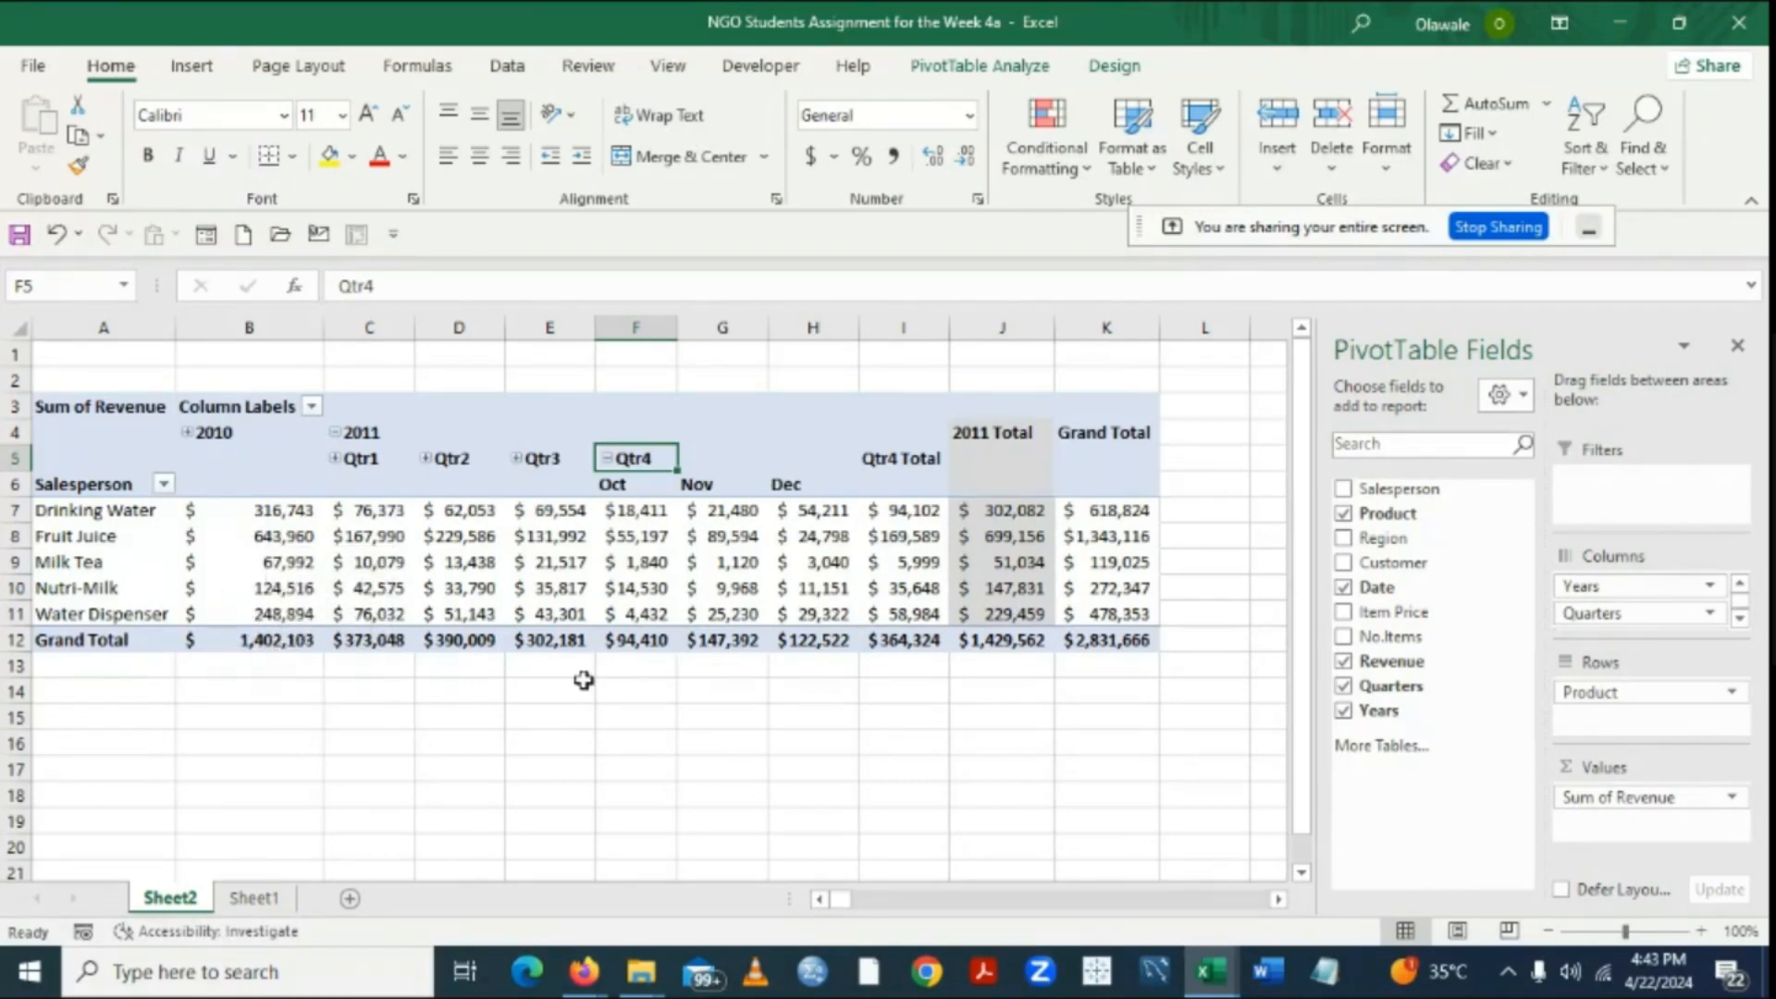
# Read question 8 on Sheet1 and replace Revenue with No.Items as the summed value field of the PivotTable.
pyautogui.click(259, 898)
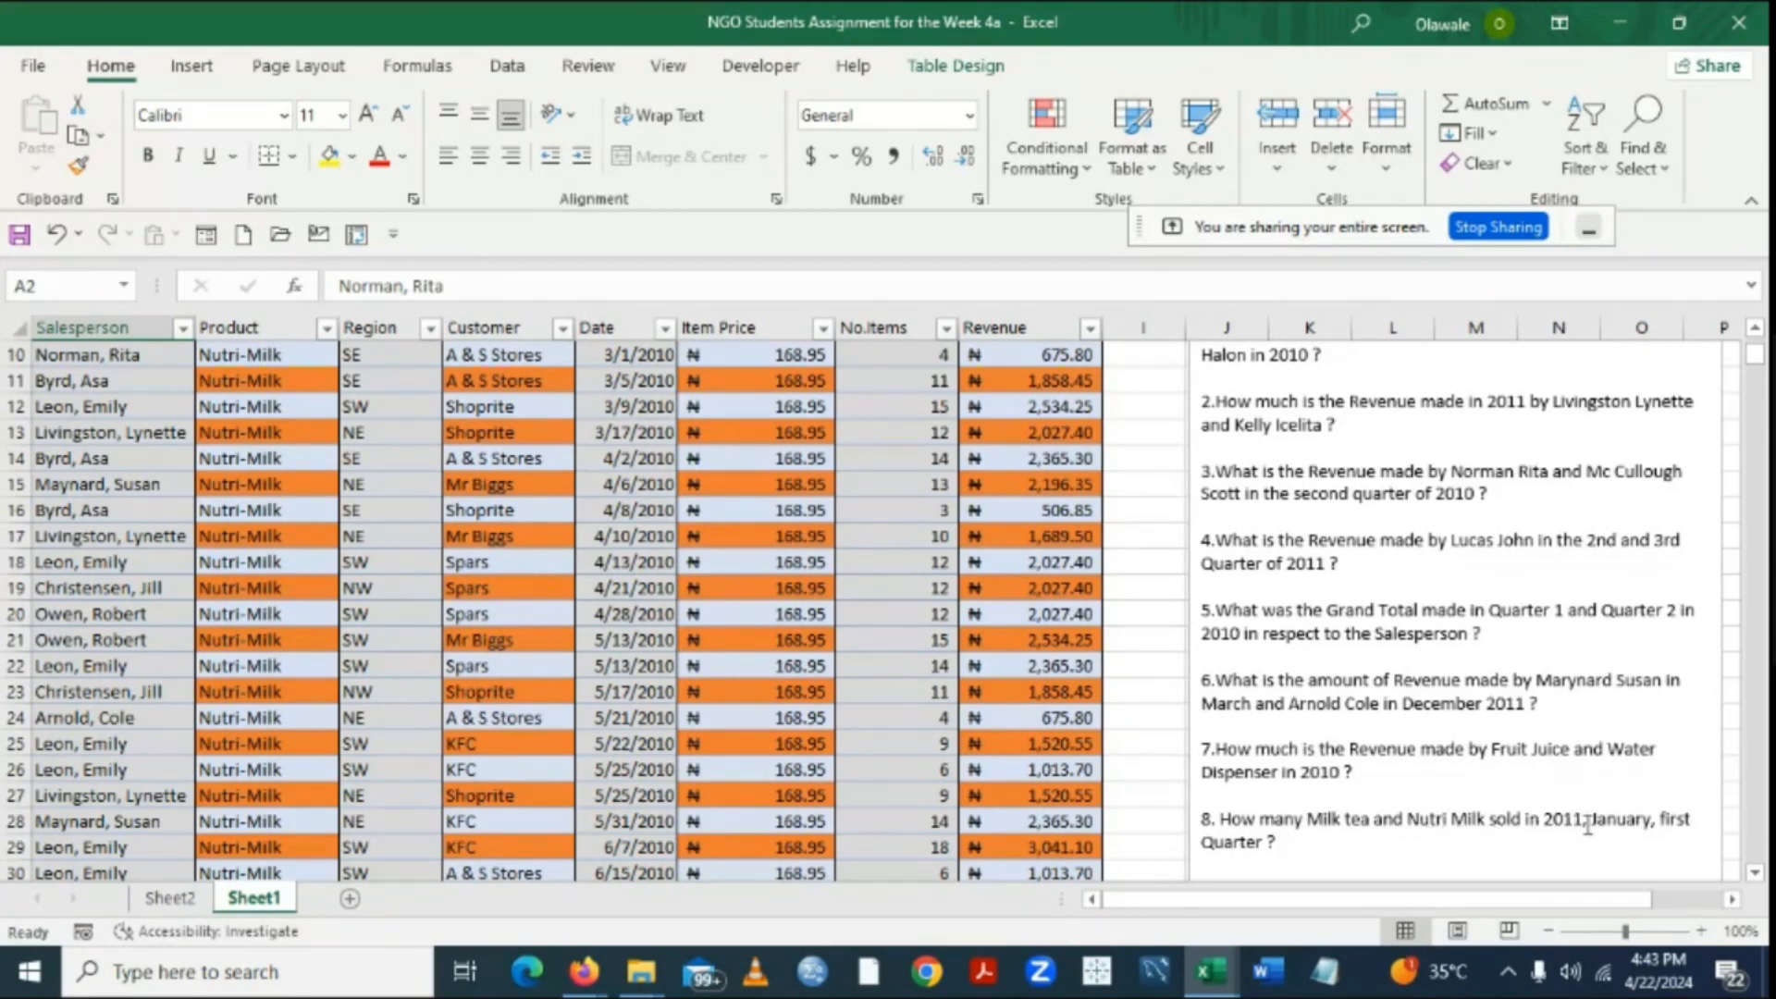
pyautogui.click(1755, 874)
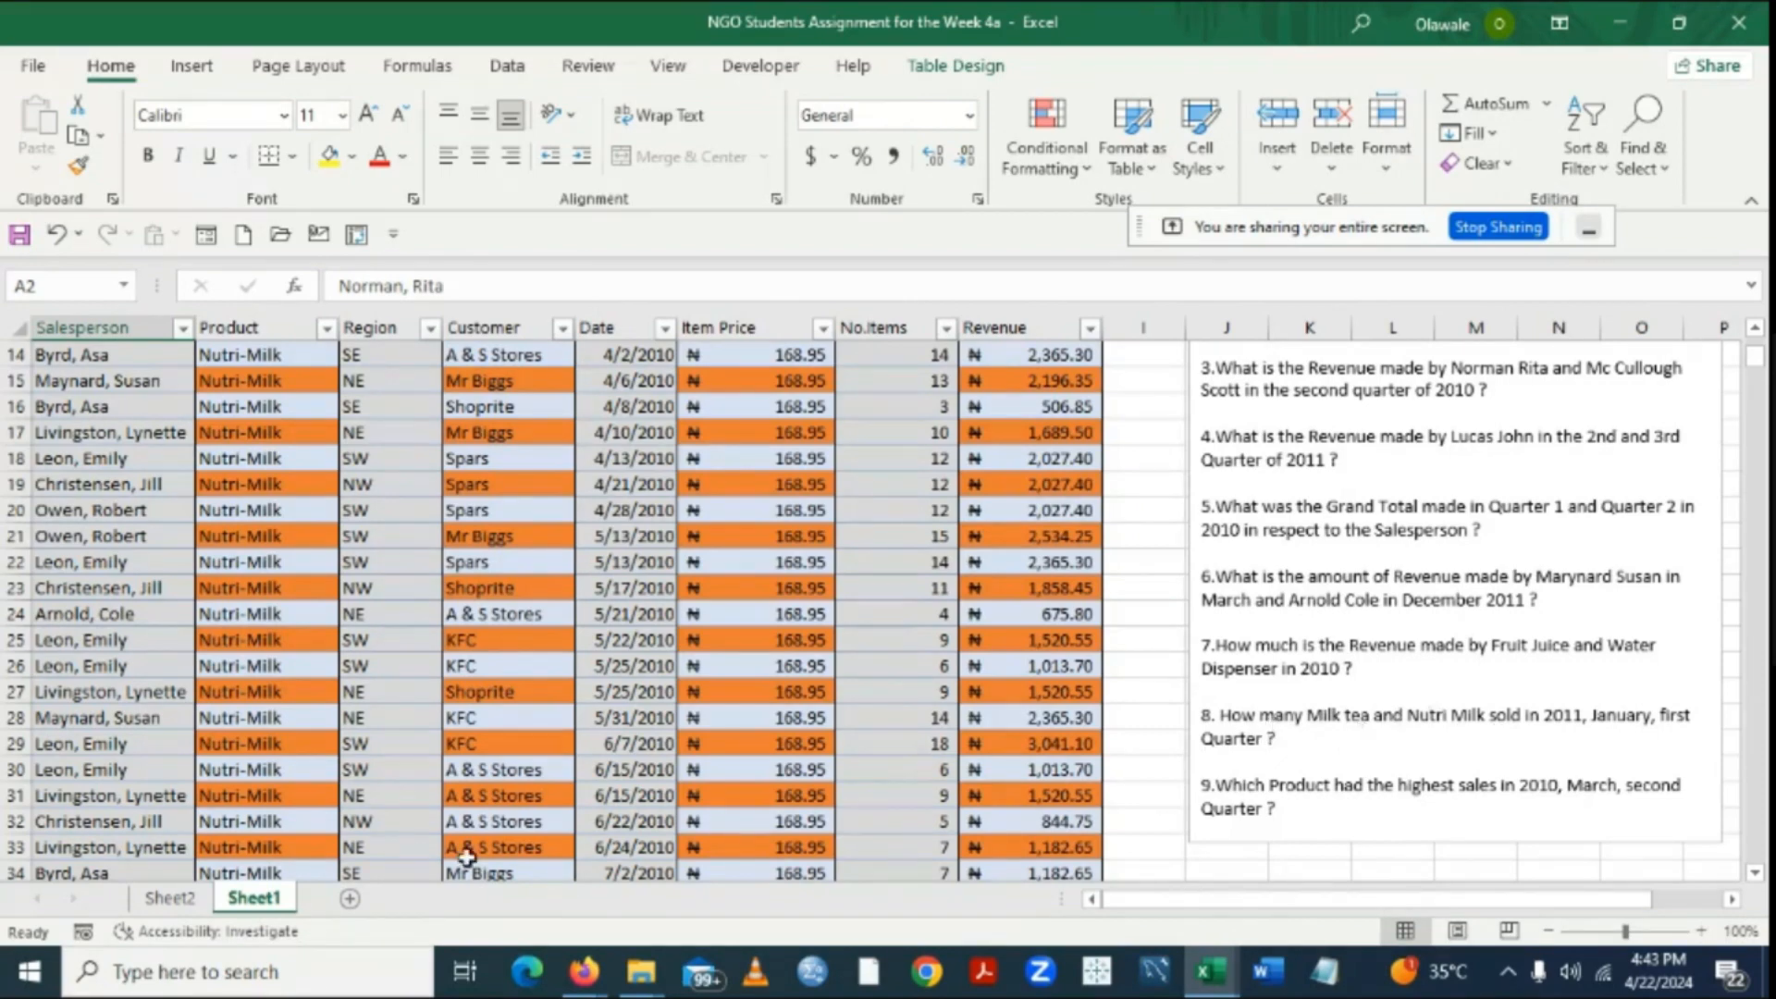
pyautogui.click(170, 897)
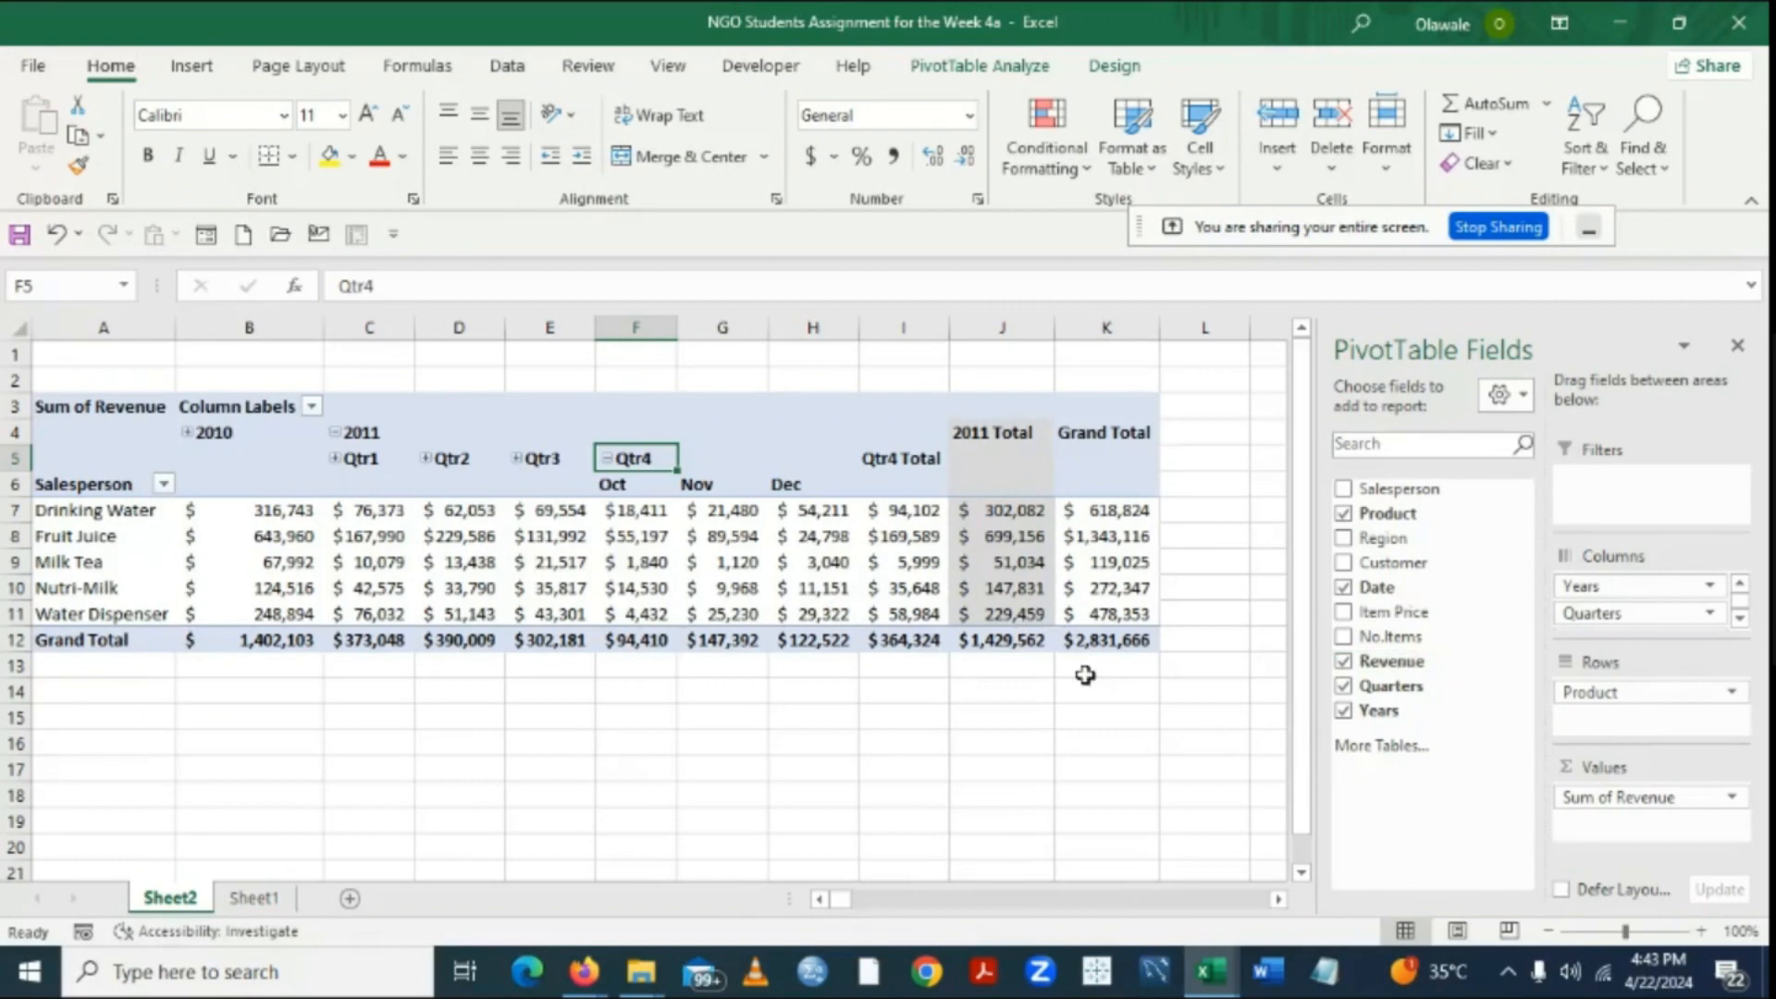
pyautogui.click(1344, 662)
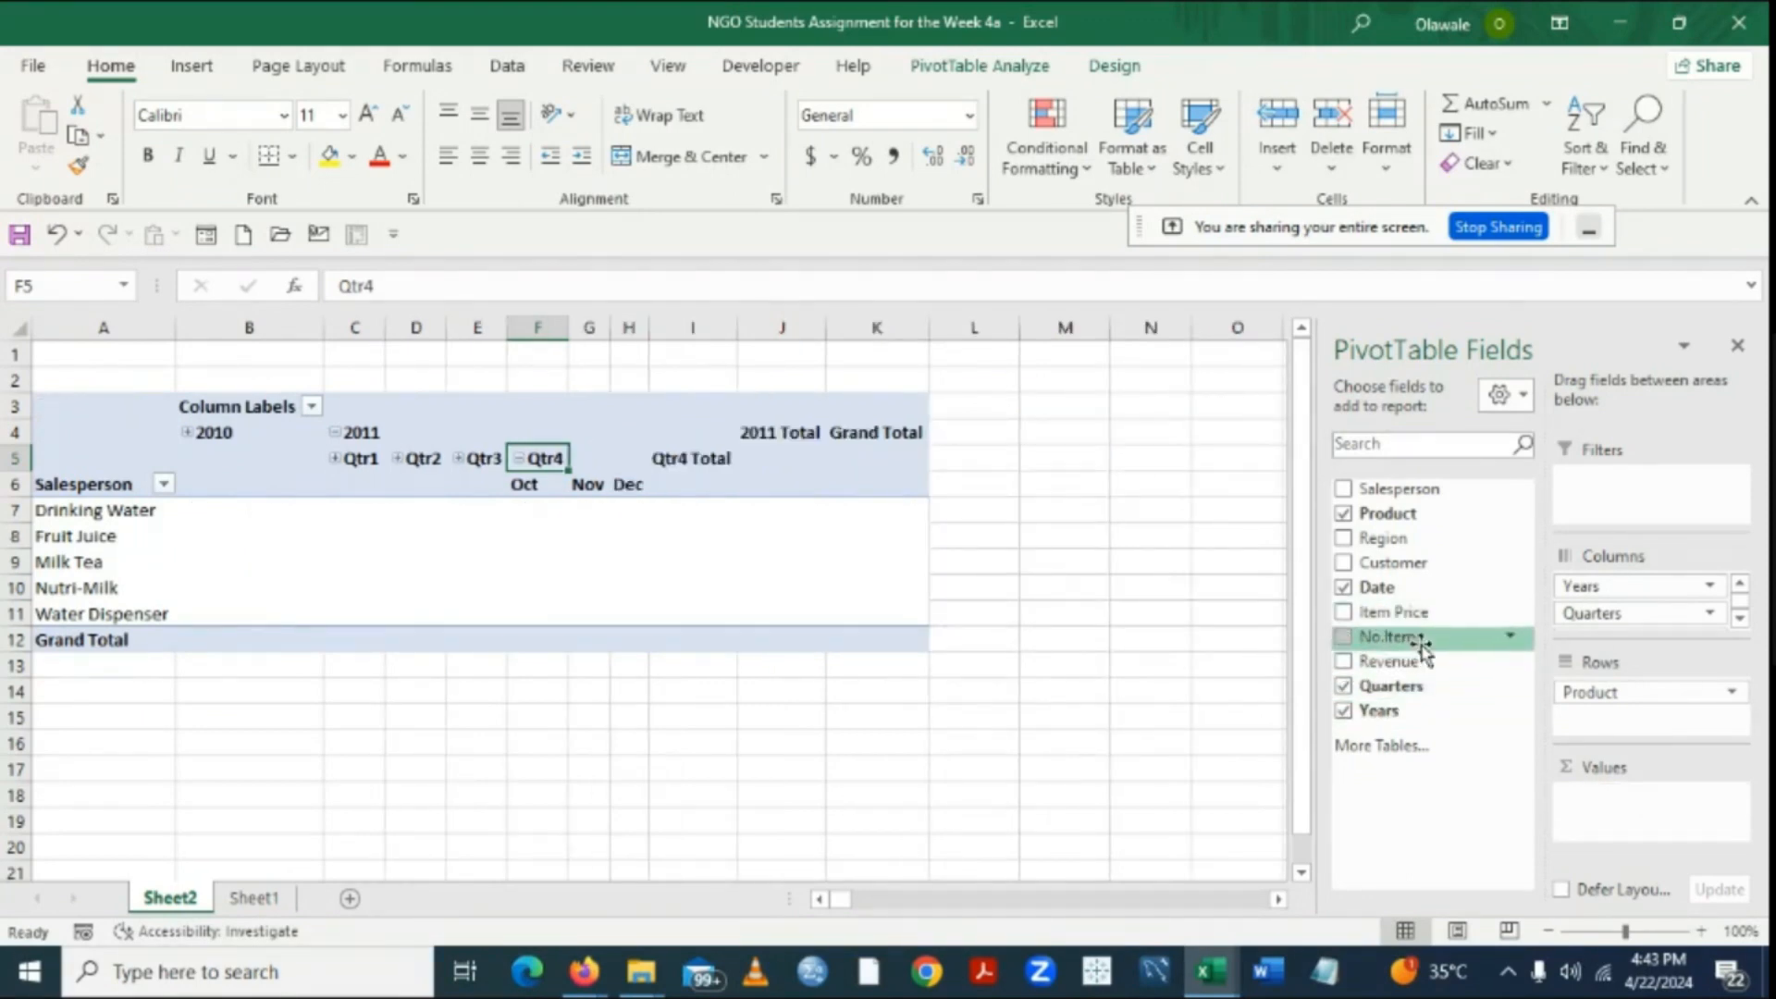
pyautogui.click(1343, 638)
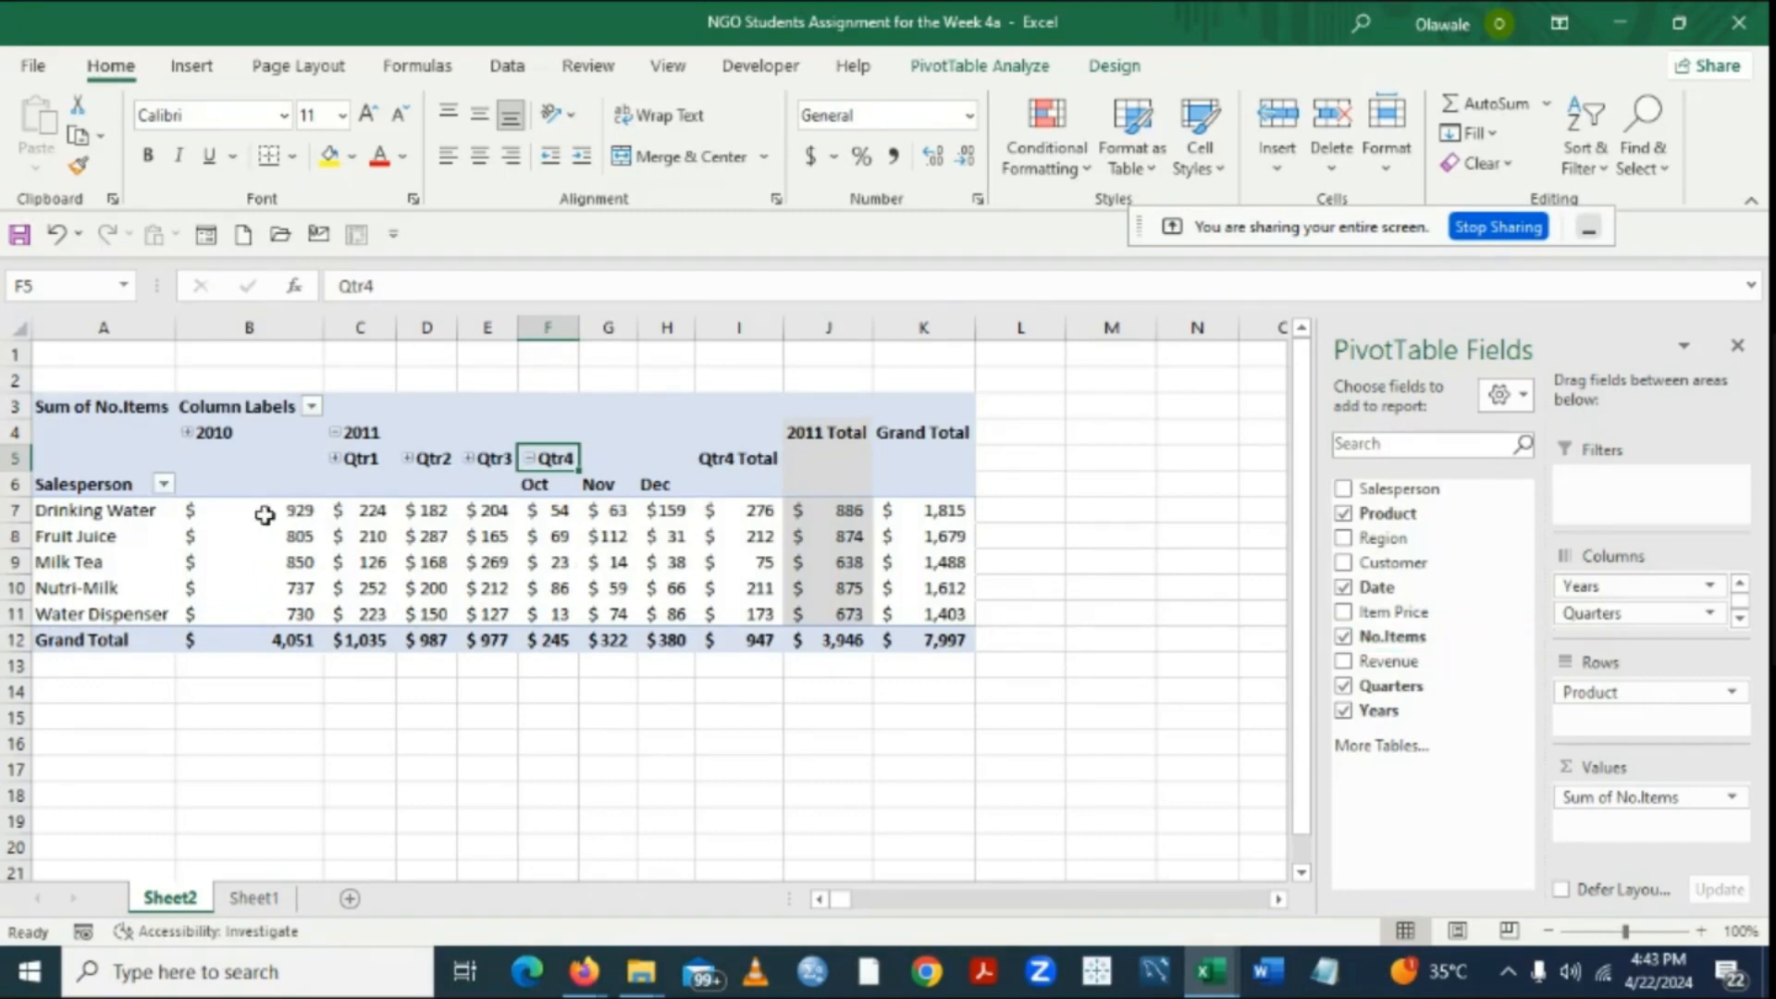
# Set the number format of the PivotTable's item quantities, grand totals included, to General.
pyautogui.moveTo(186, 507); pyautogui.dragTo(941, 650)
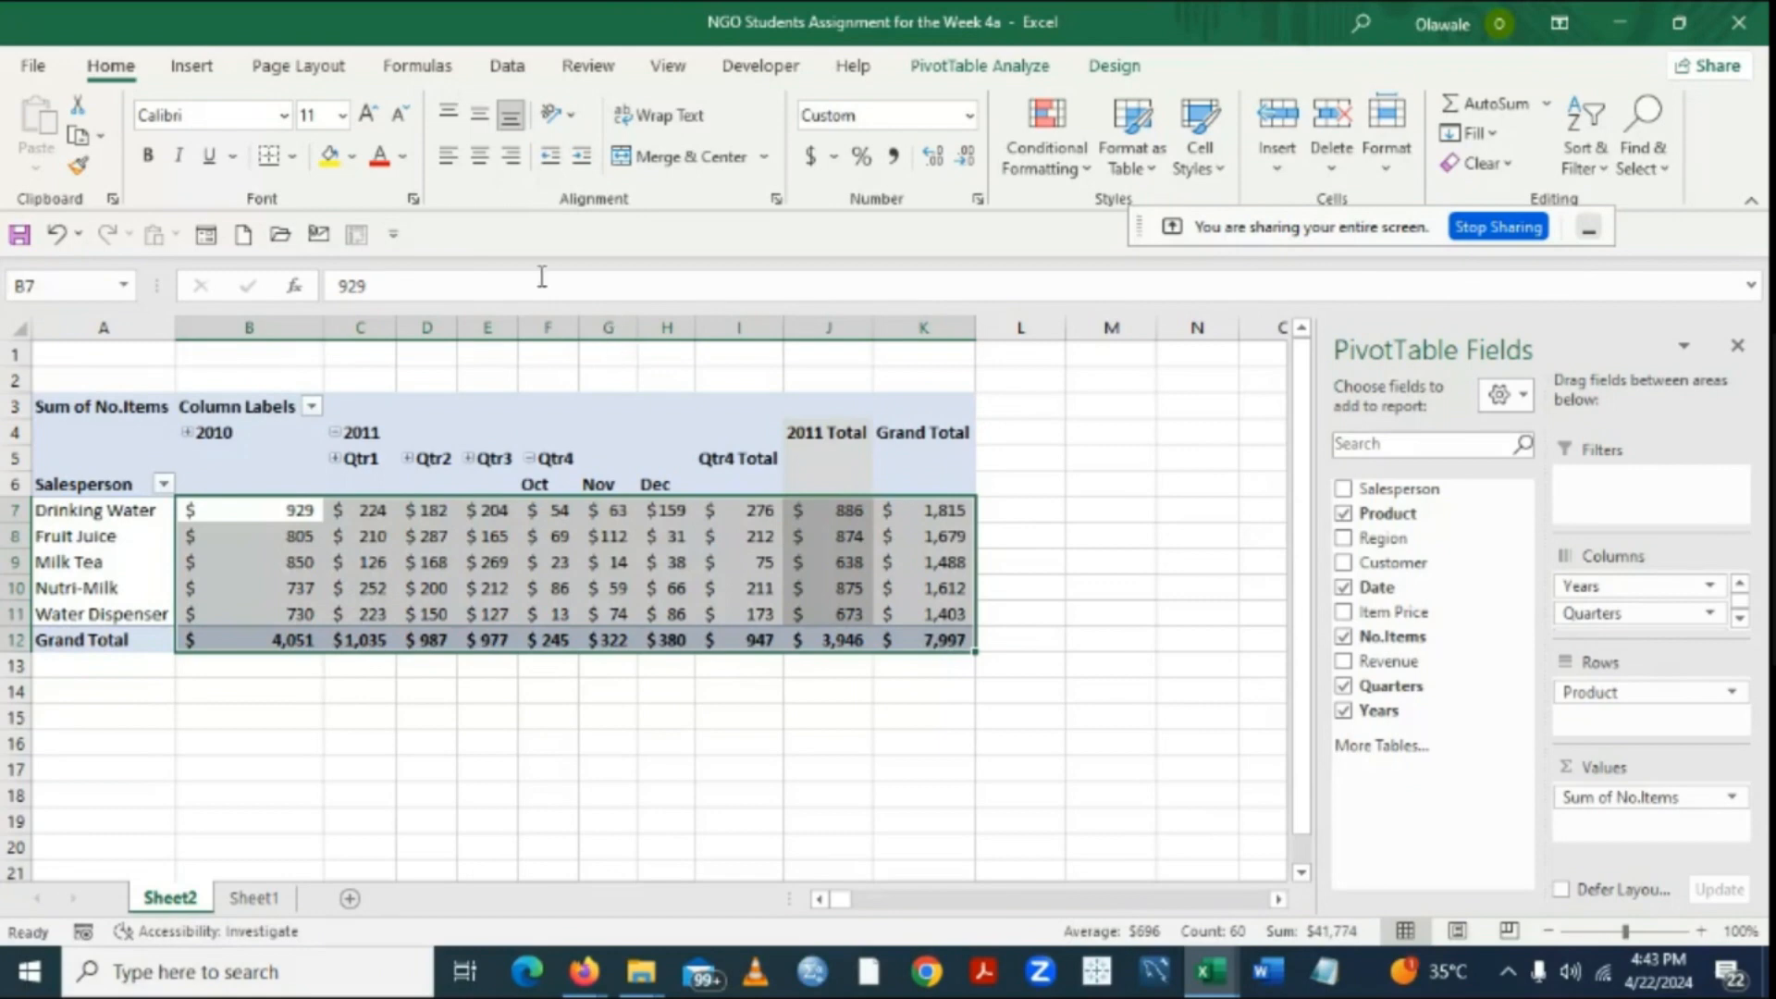
pyautogui.click(969, 115)
pyautogui.click(911, 164)
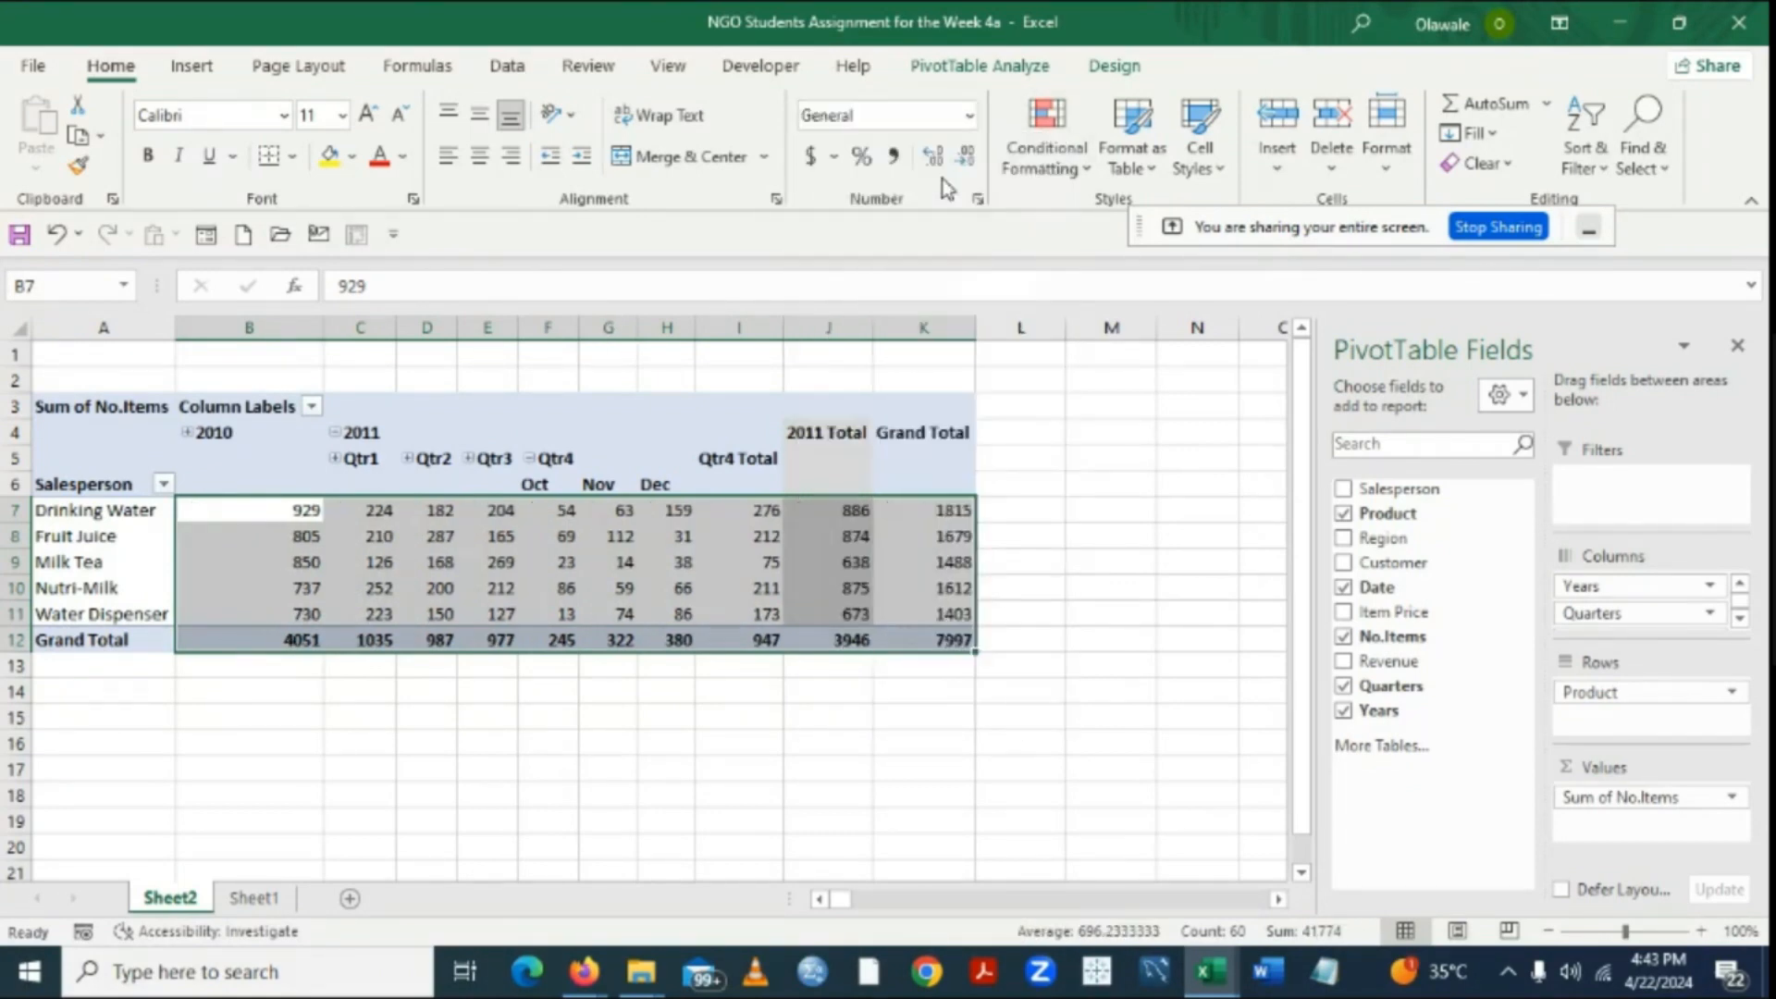
pyautogui.click(625, 736)
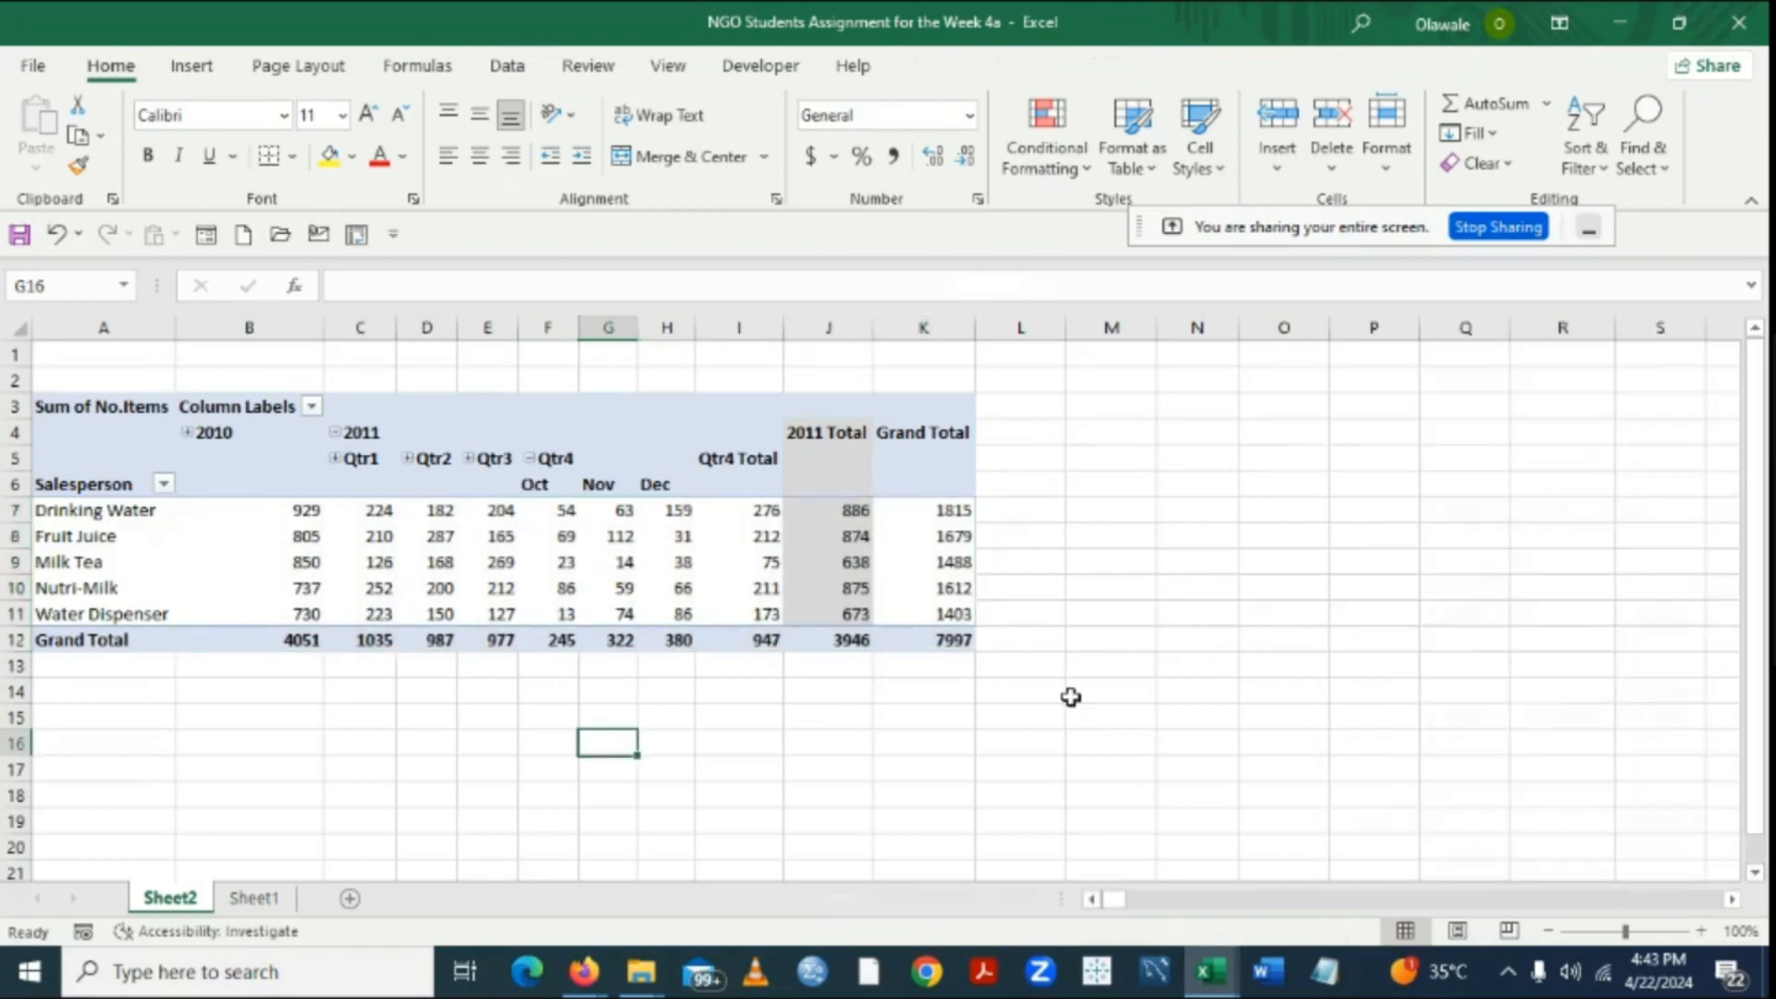
pyautogui.click(92, 514)
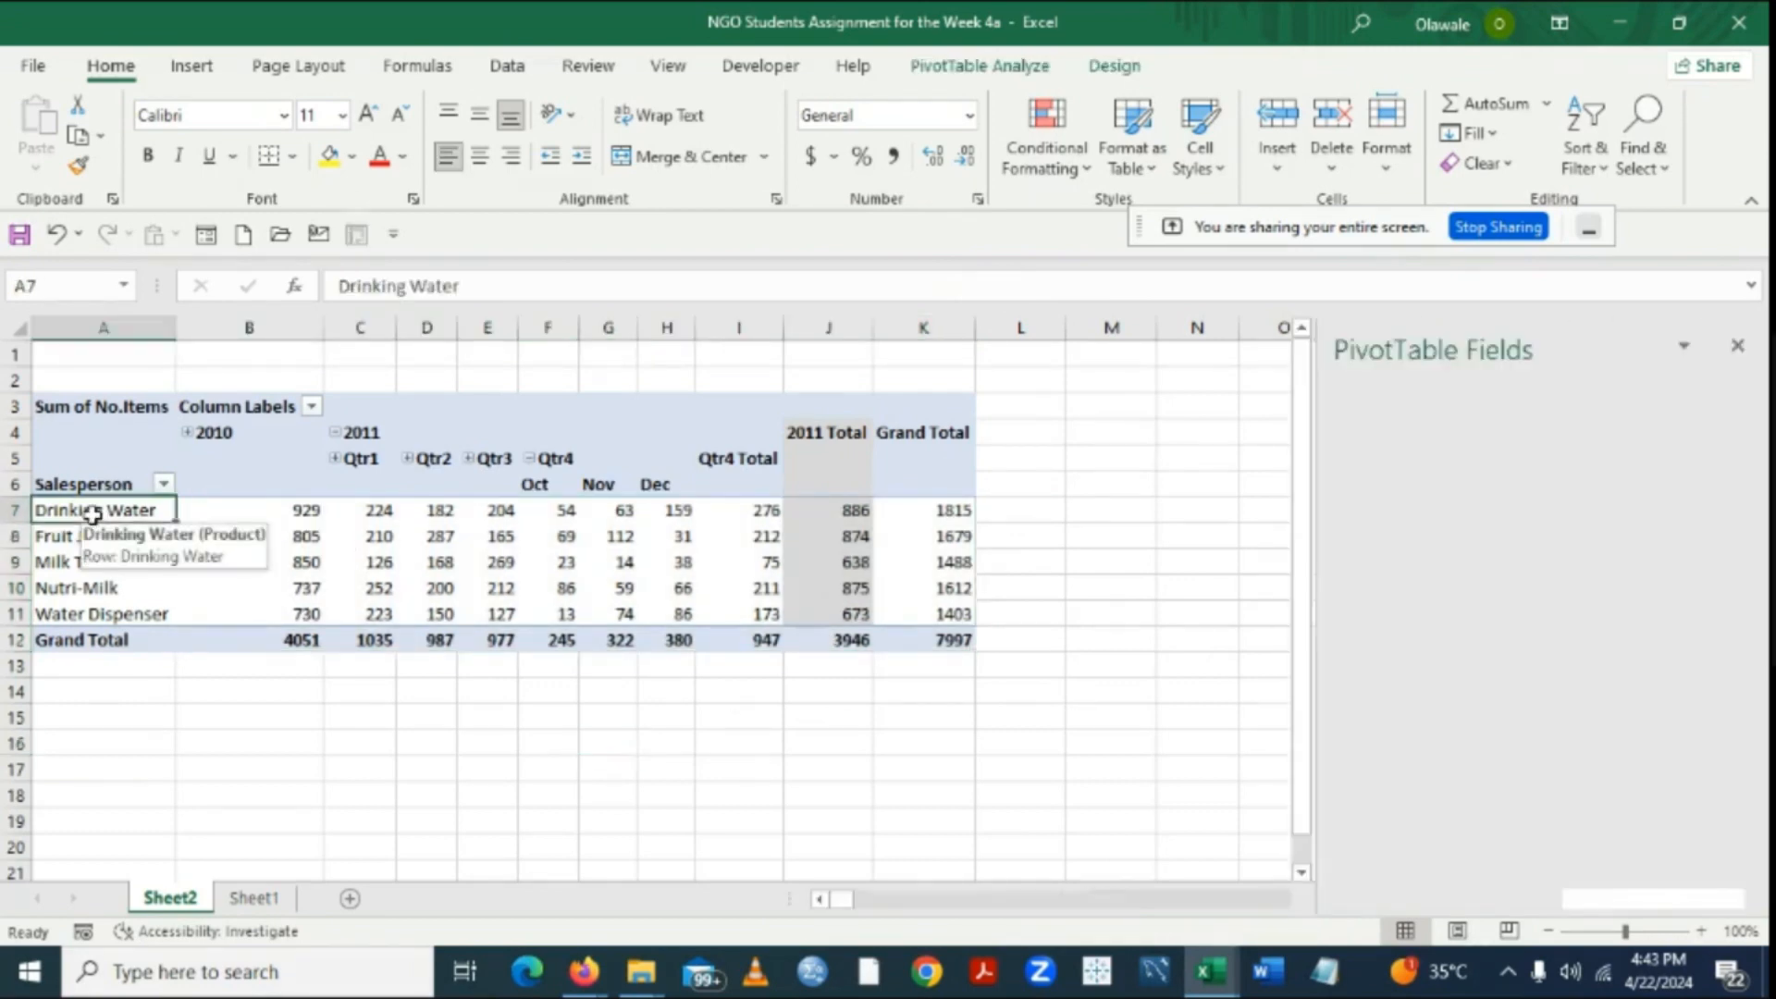
# Reread question 8 on Sheet1 and compare its product, year, month and quarter with the PivotTable's layout on Sheet2.
pyautogui.click(254, 898)
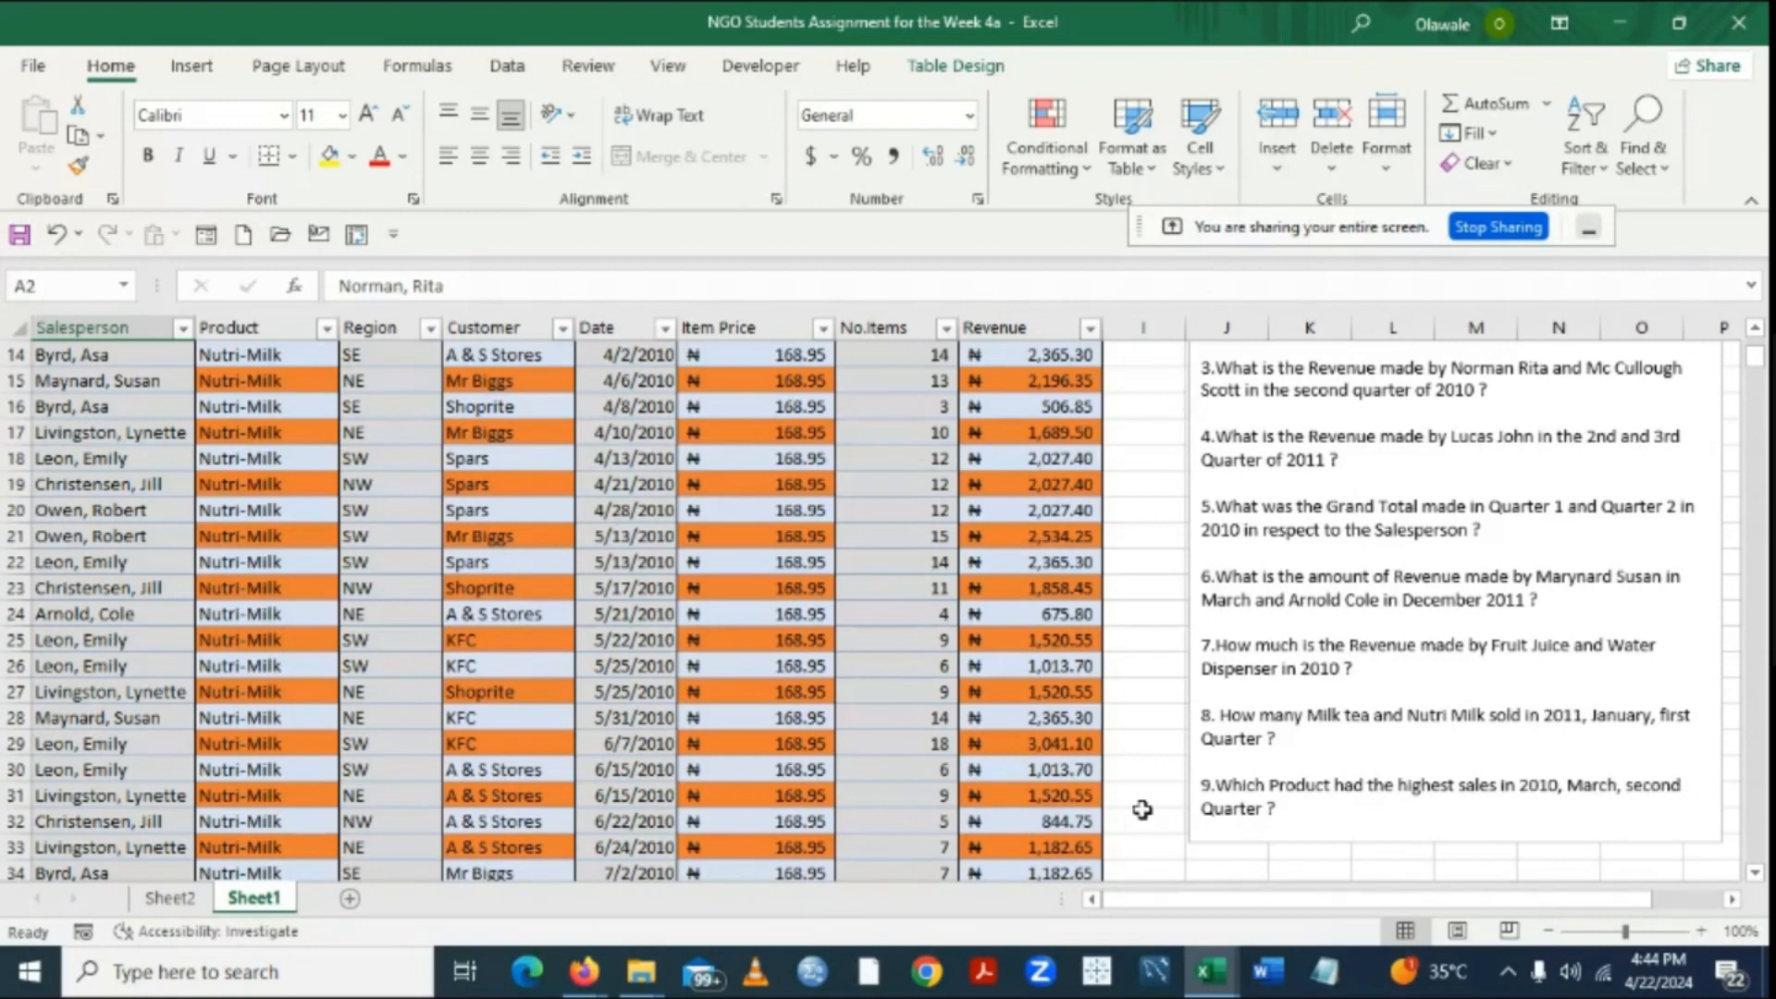
pyautogui.hotkey('ctrl', 'pageup')
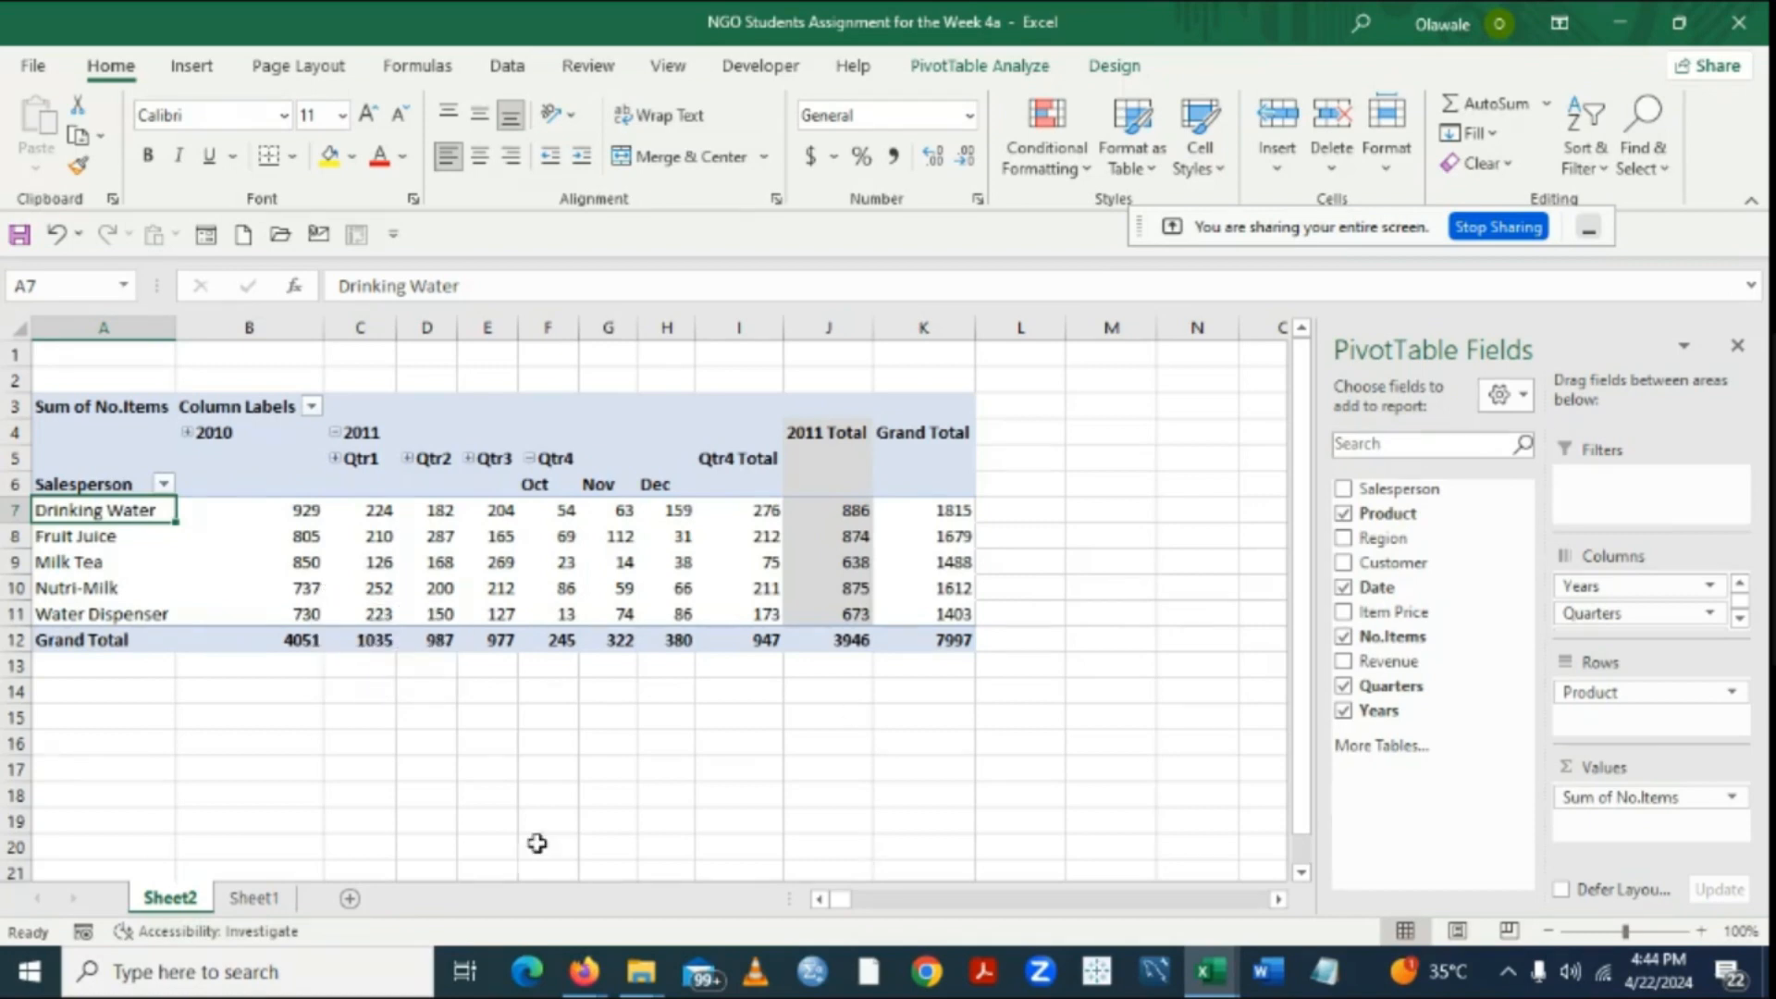
pyautogui.click(245, 899)
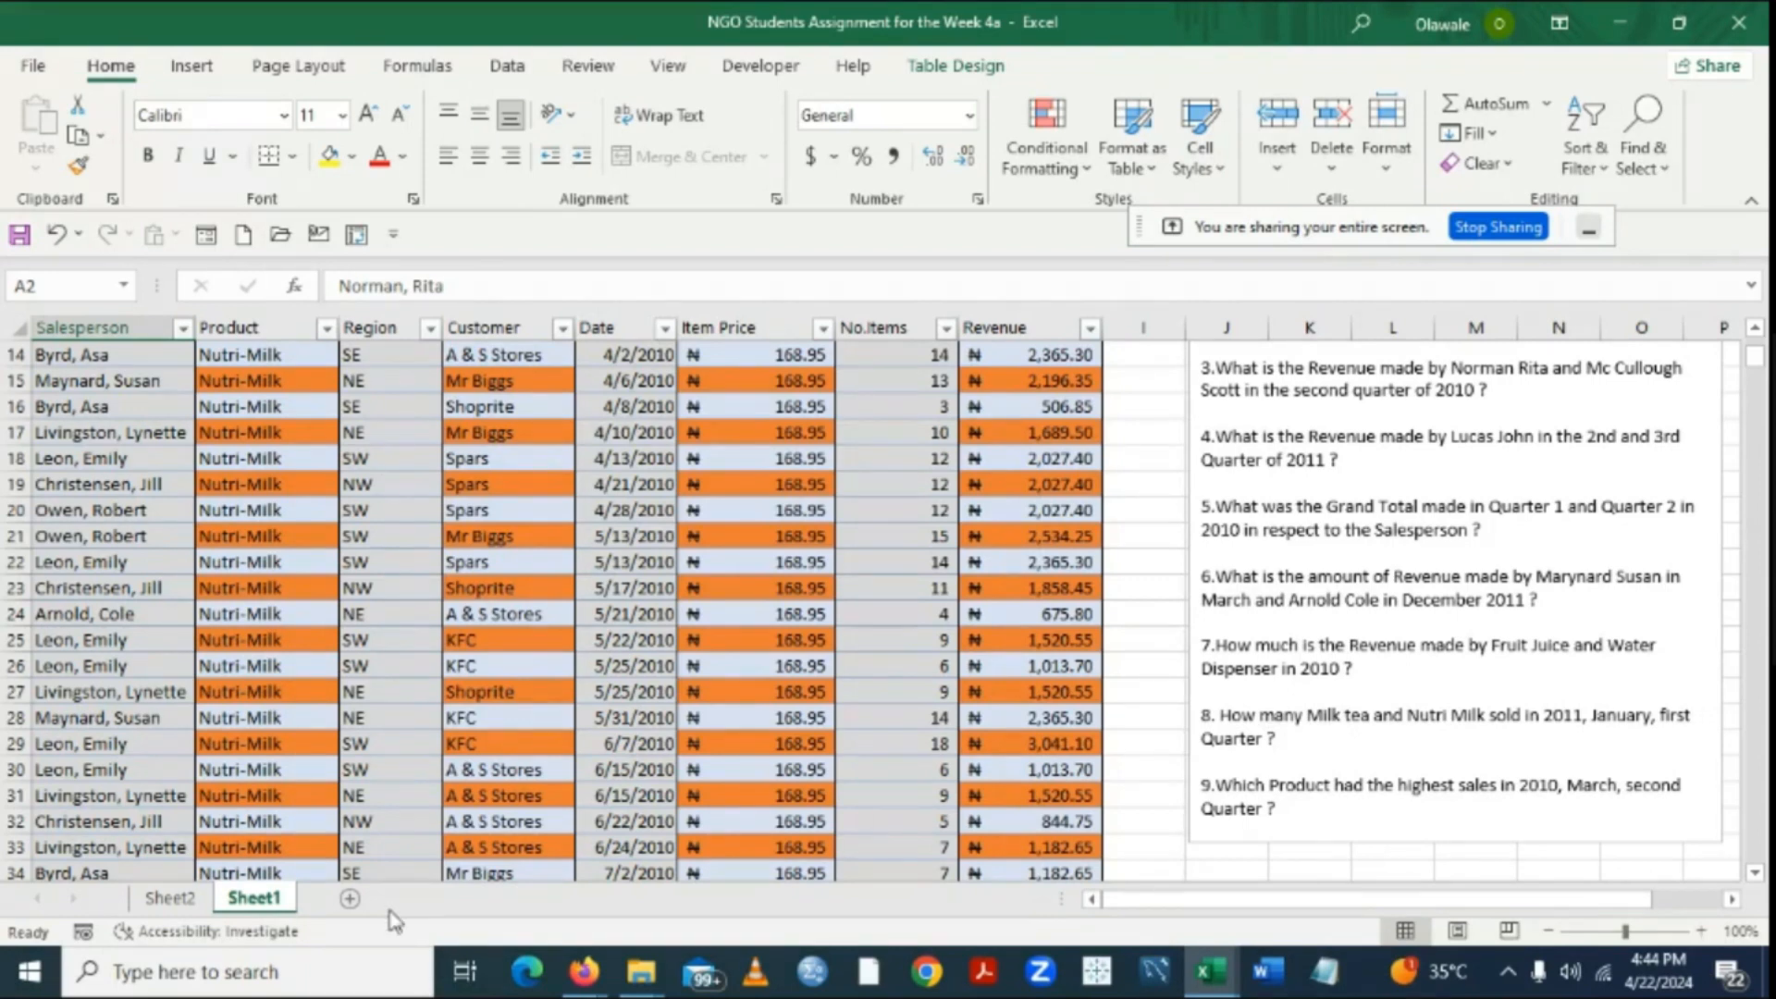
pyautogui.hotkey('ctrl', 'pageup')
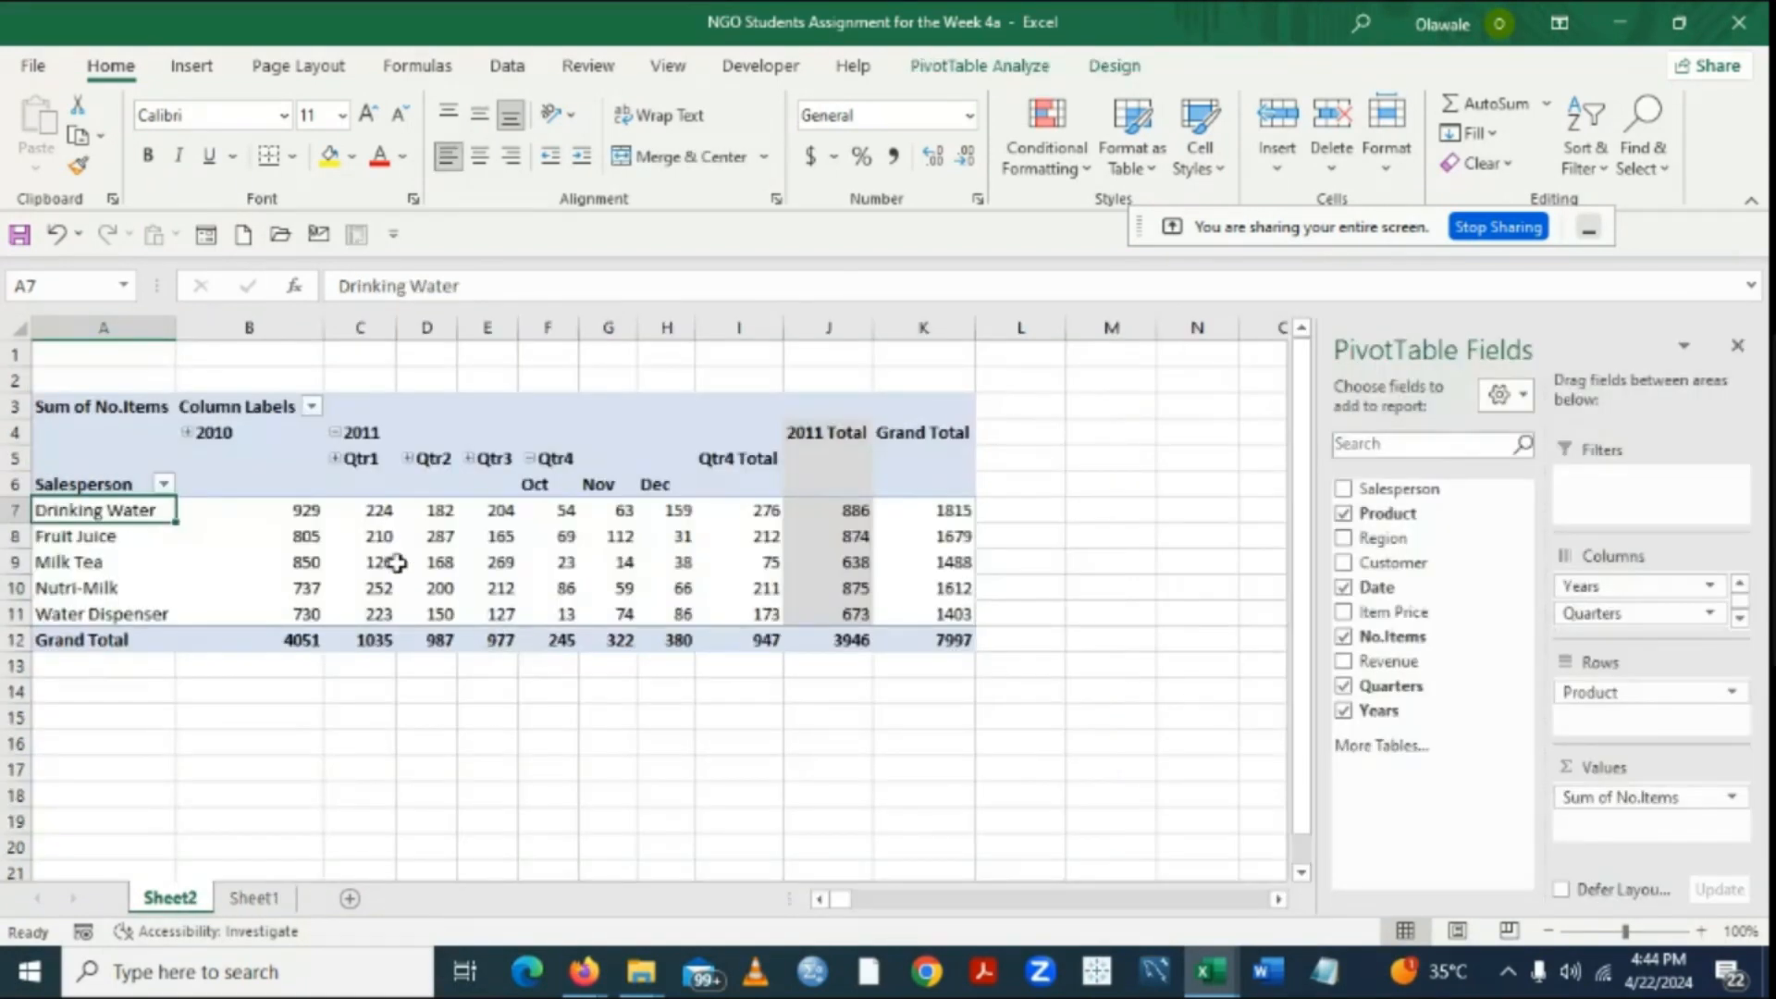
pyautogui.click(252, 897)
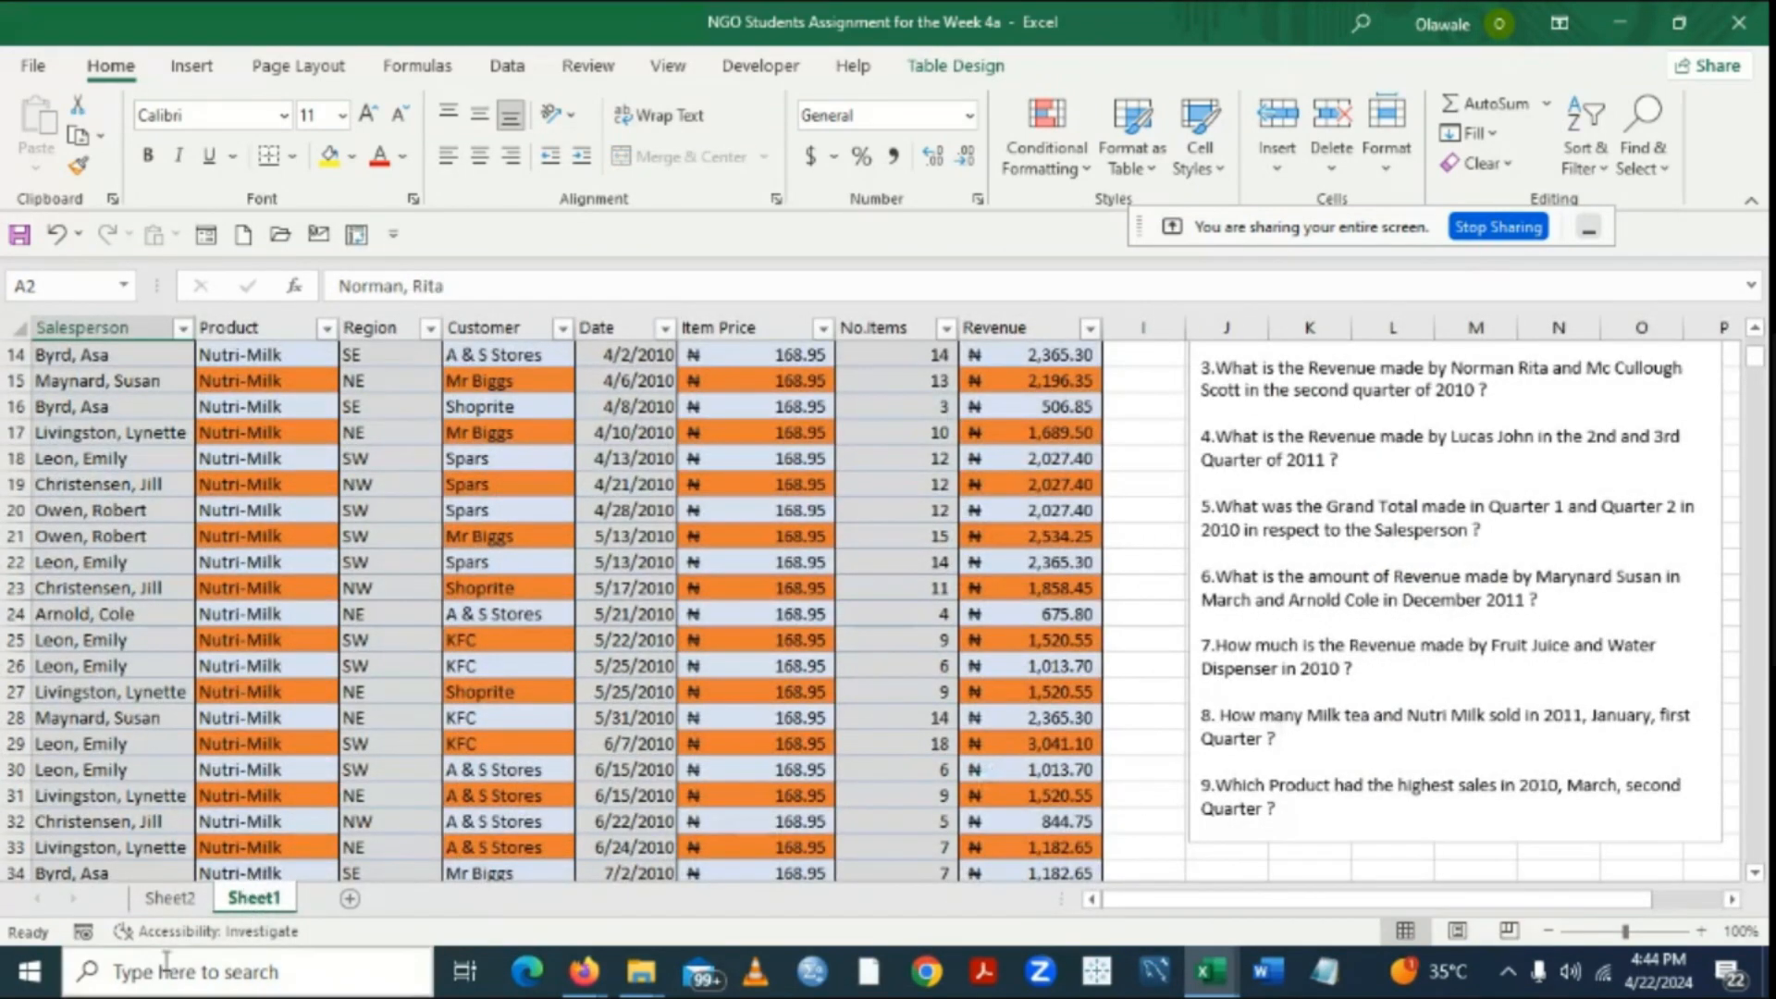
pyautogui.click(167, 898)
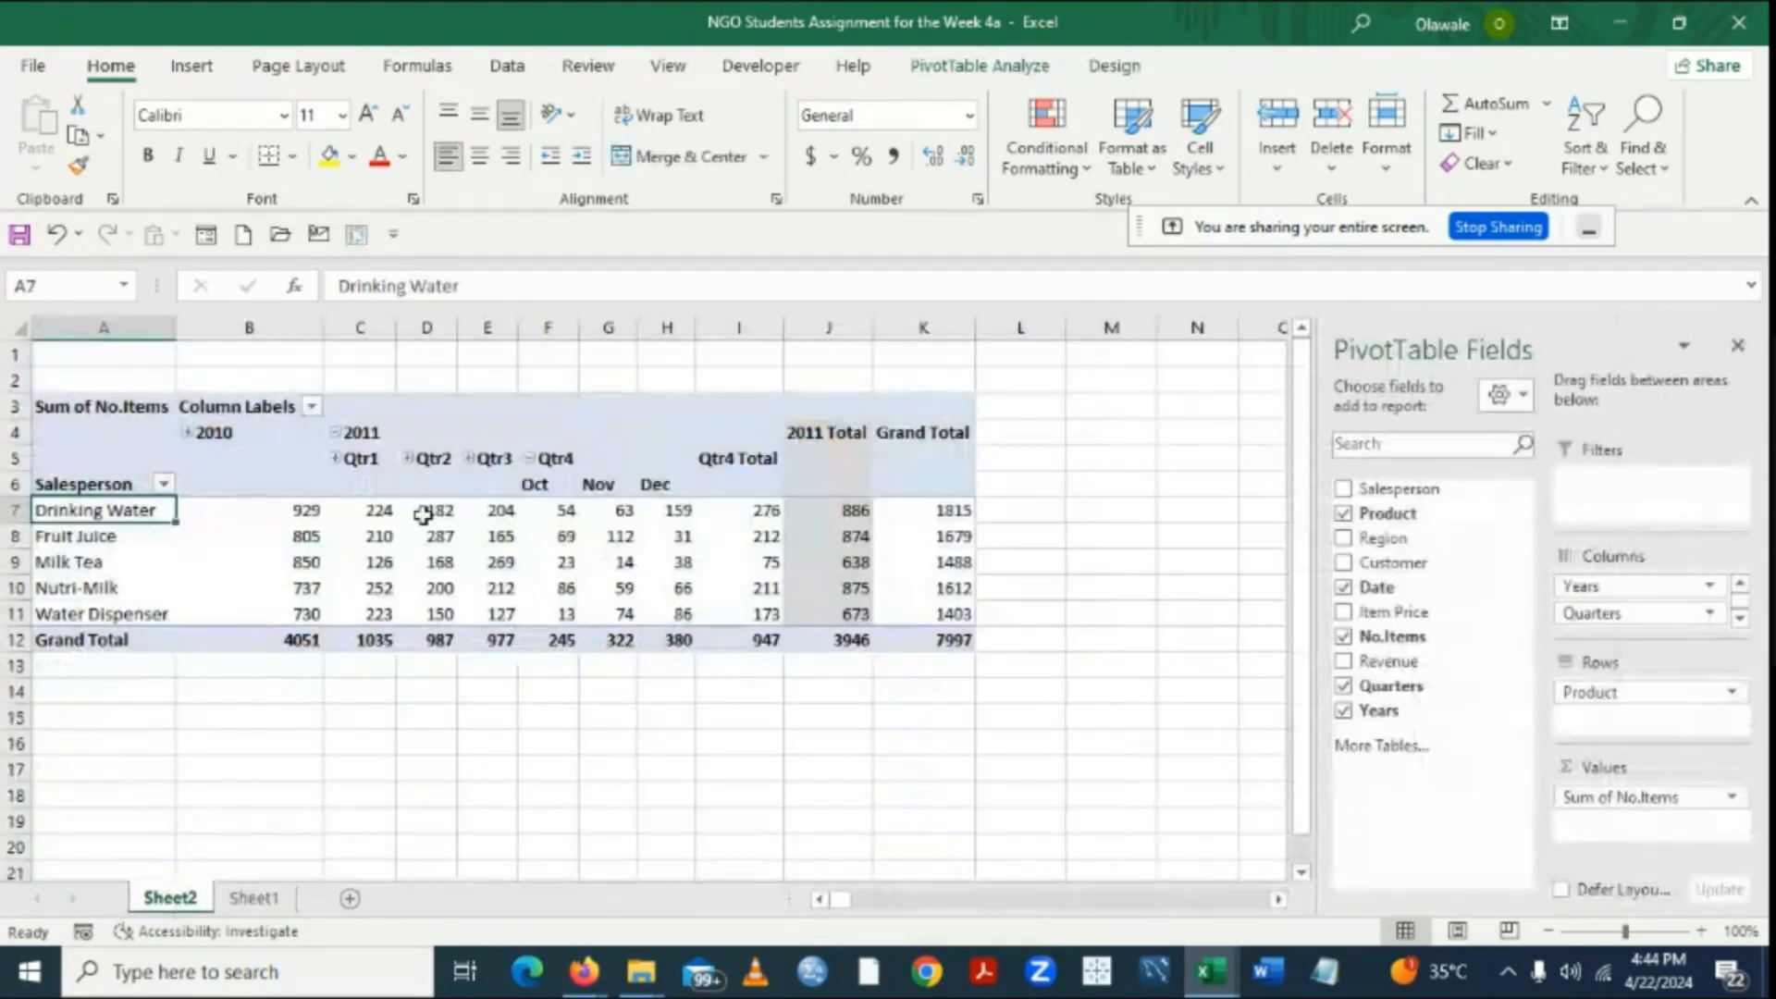
# Expand Qtr1 of 2011 into its months and look up the January item quantities for Milk Tea and Nutri-Milk.
pyautogui.click(336, 459)
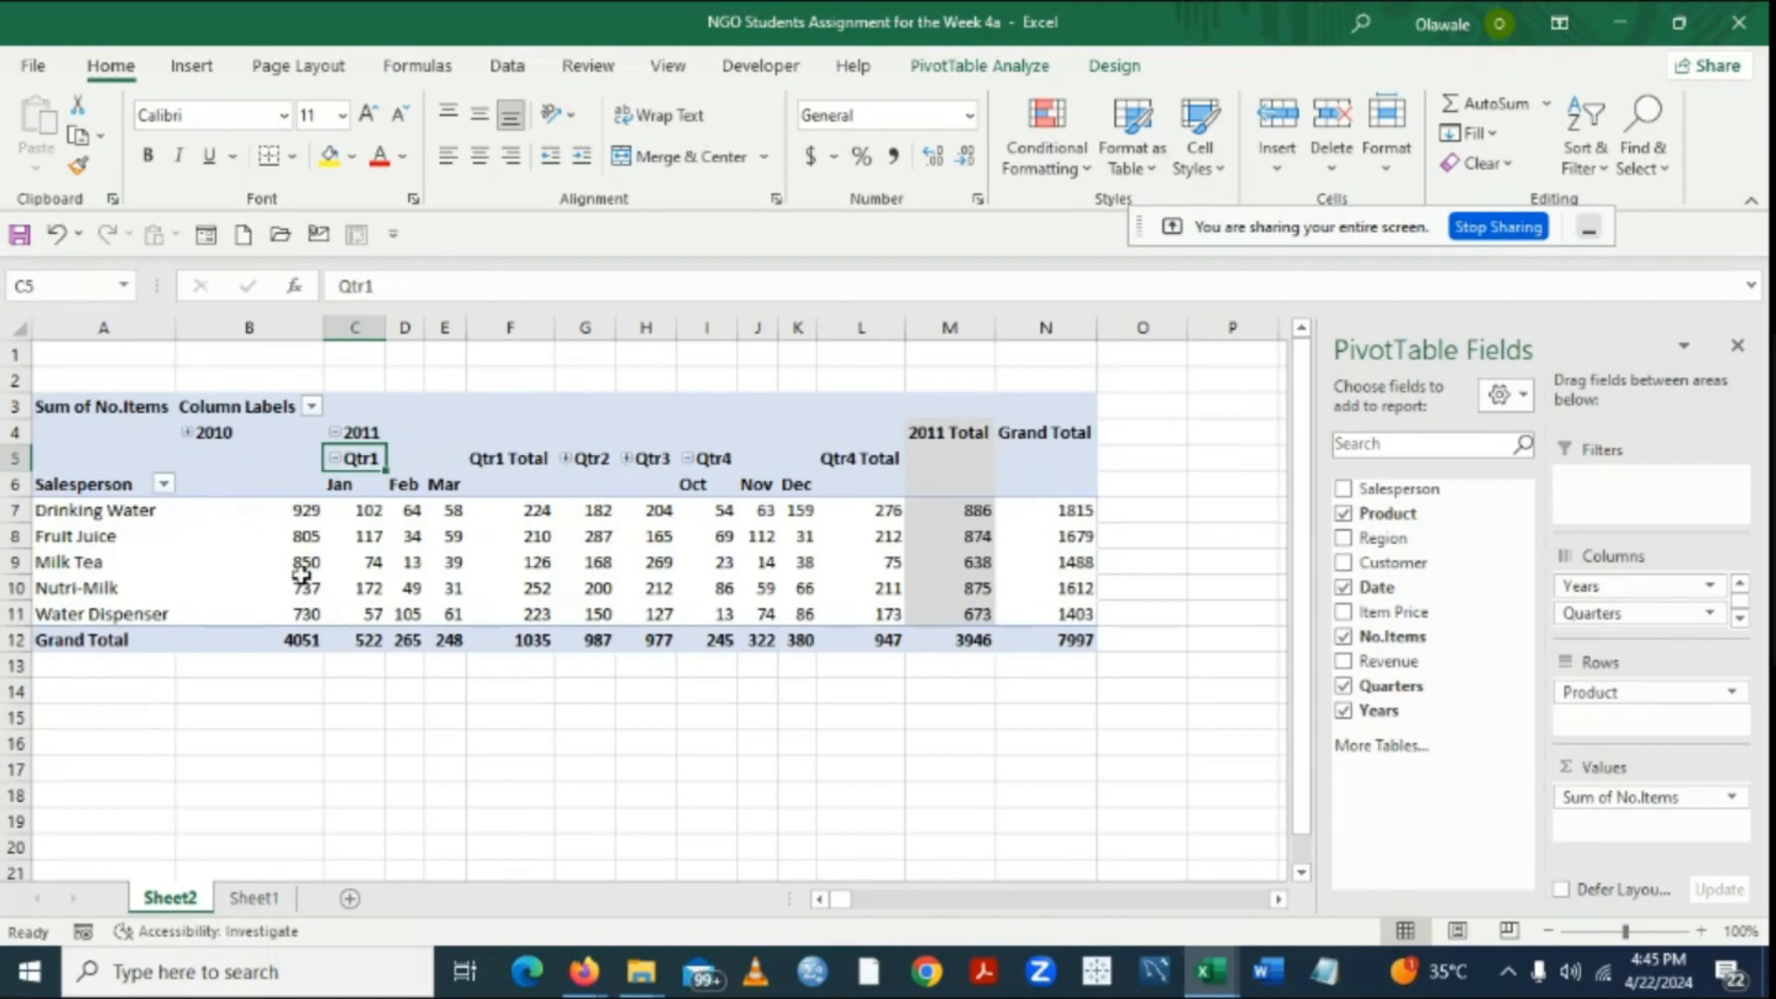
pyautogui.moveTo(295, 575)
pyautogui.moveTo(385, 567)
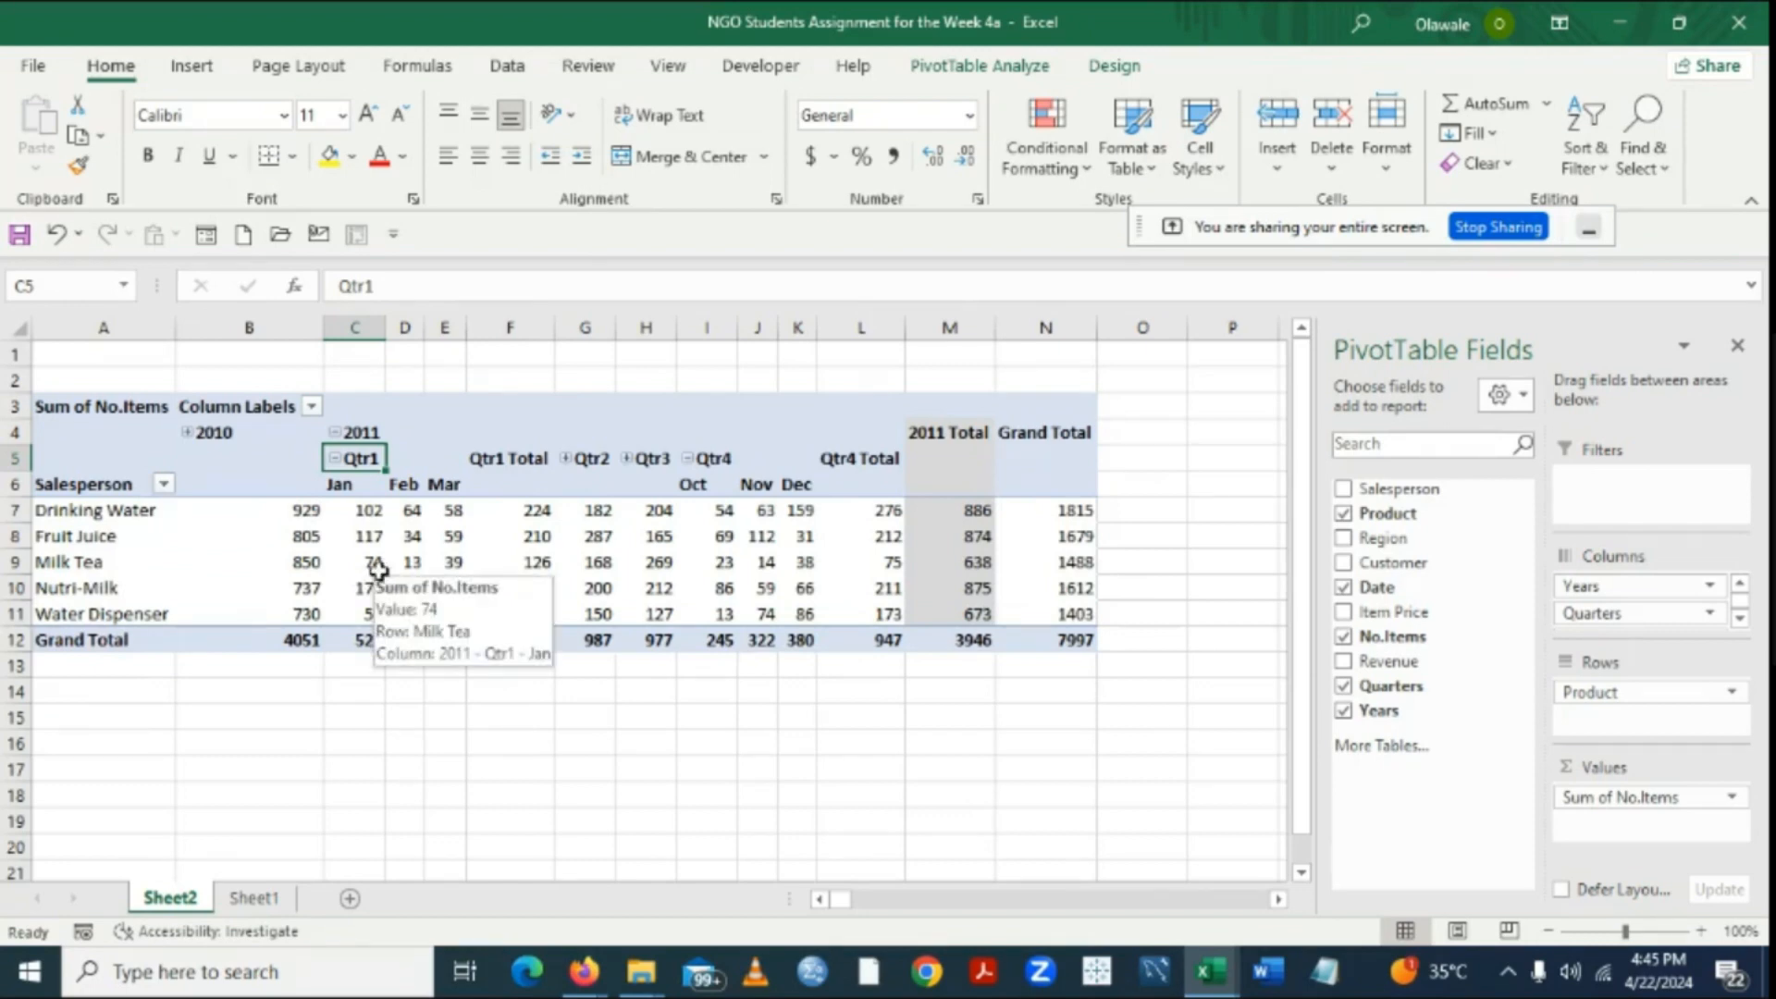
pyautogui.moveTo(244, 607)
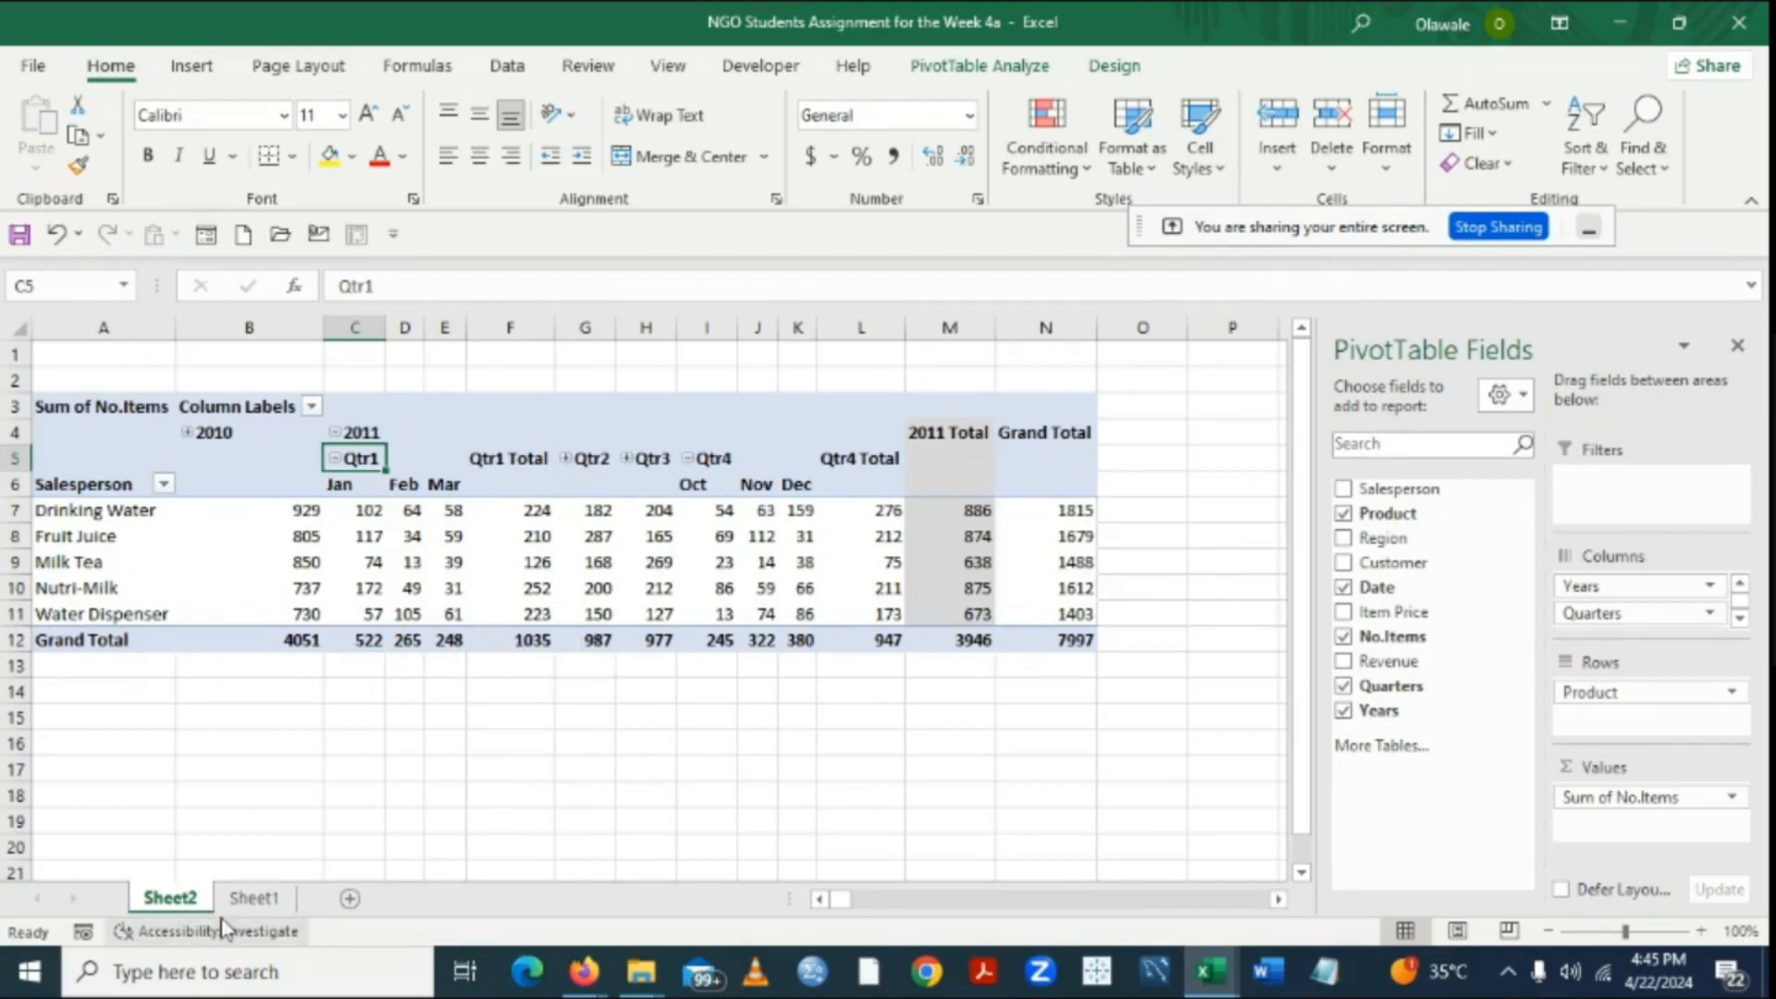
# Change the quarter named in question 9 of the text box on Sheet1 to 1st.
pyautogui.click(255, 902)
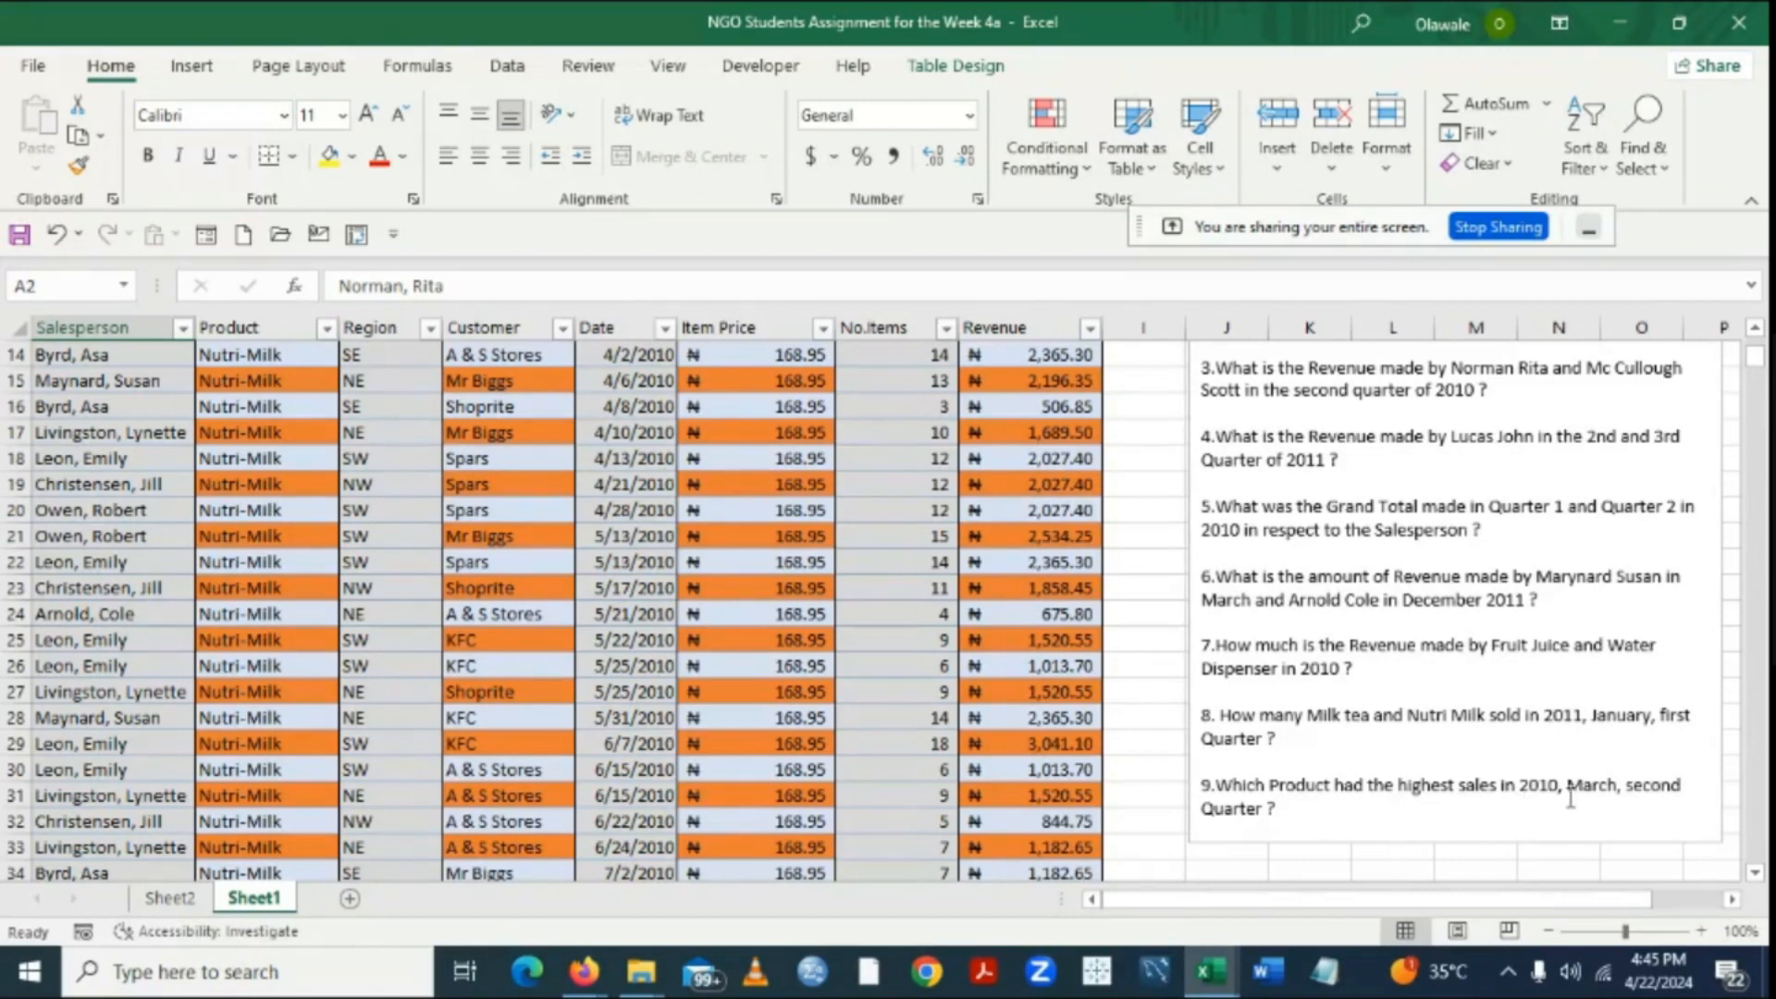
pyautogui.click(1688, 787)
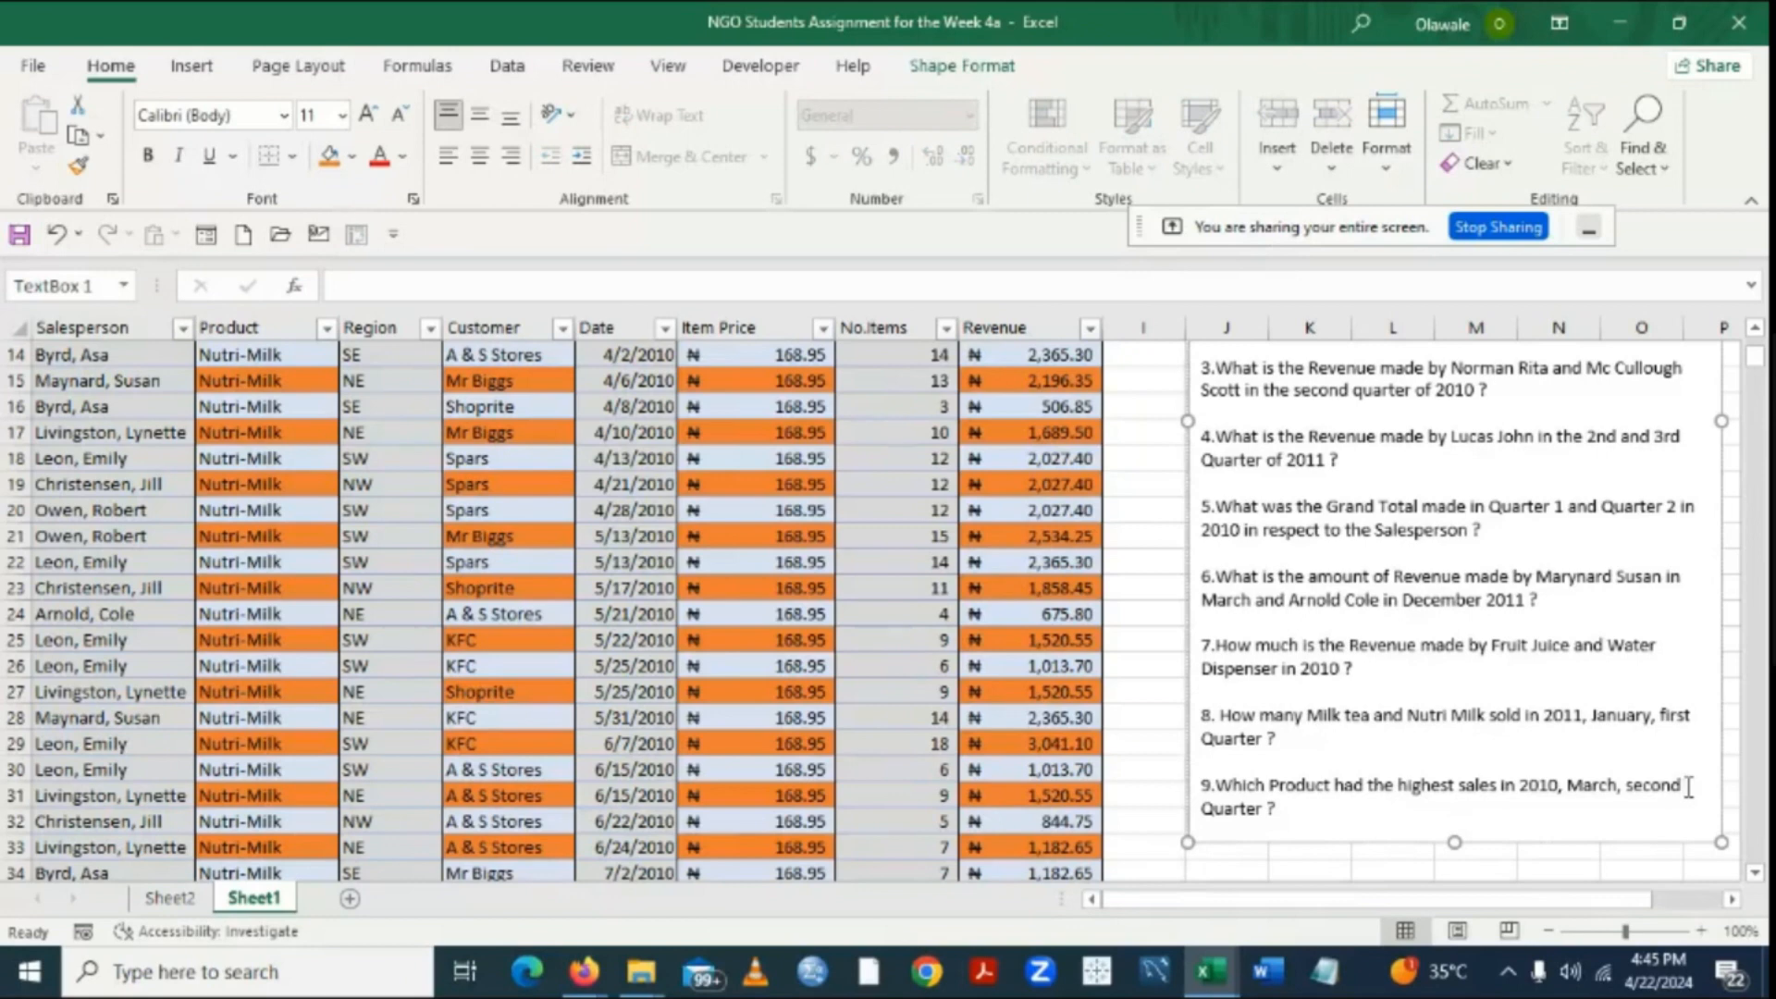
pyautogui.press('BackSpace')
pyautogui.press('BackSpace')
pyautogui.press('BackSpace')
pyautogui.press('BackSpace')
pyautogui.write('1ss')
pyautogui.press('BackSpace')
pyautogui.write('s')
pyautogui.press('BackSpace')
pyautogui.write('t')
pyautogui.click(1311, 804)
# Expand the 2010 column of the PivotTable on Sheet2 into its quarters.
pyautogui.click(170, 898)
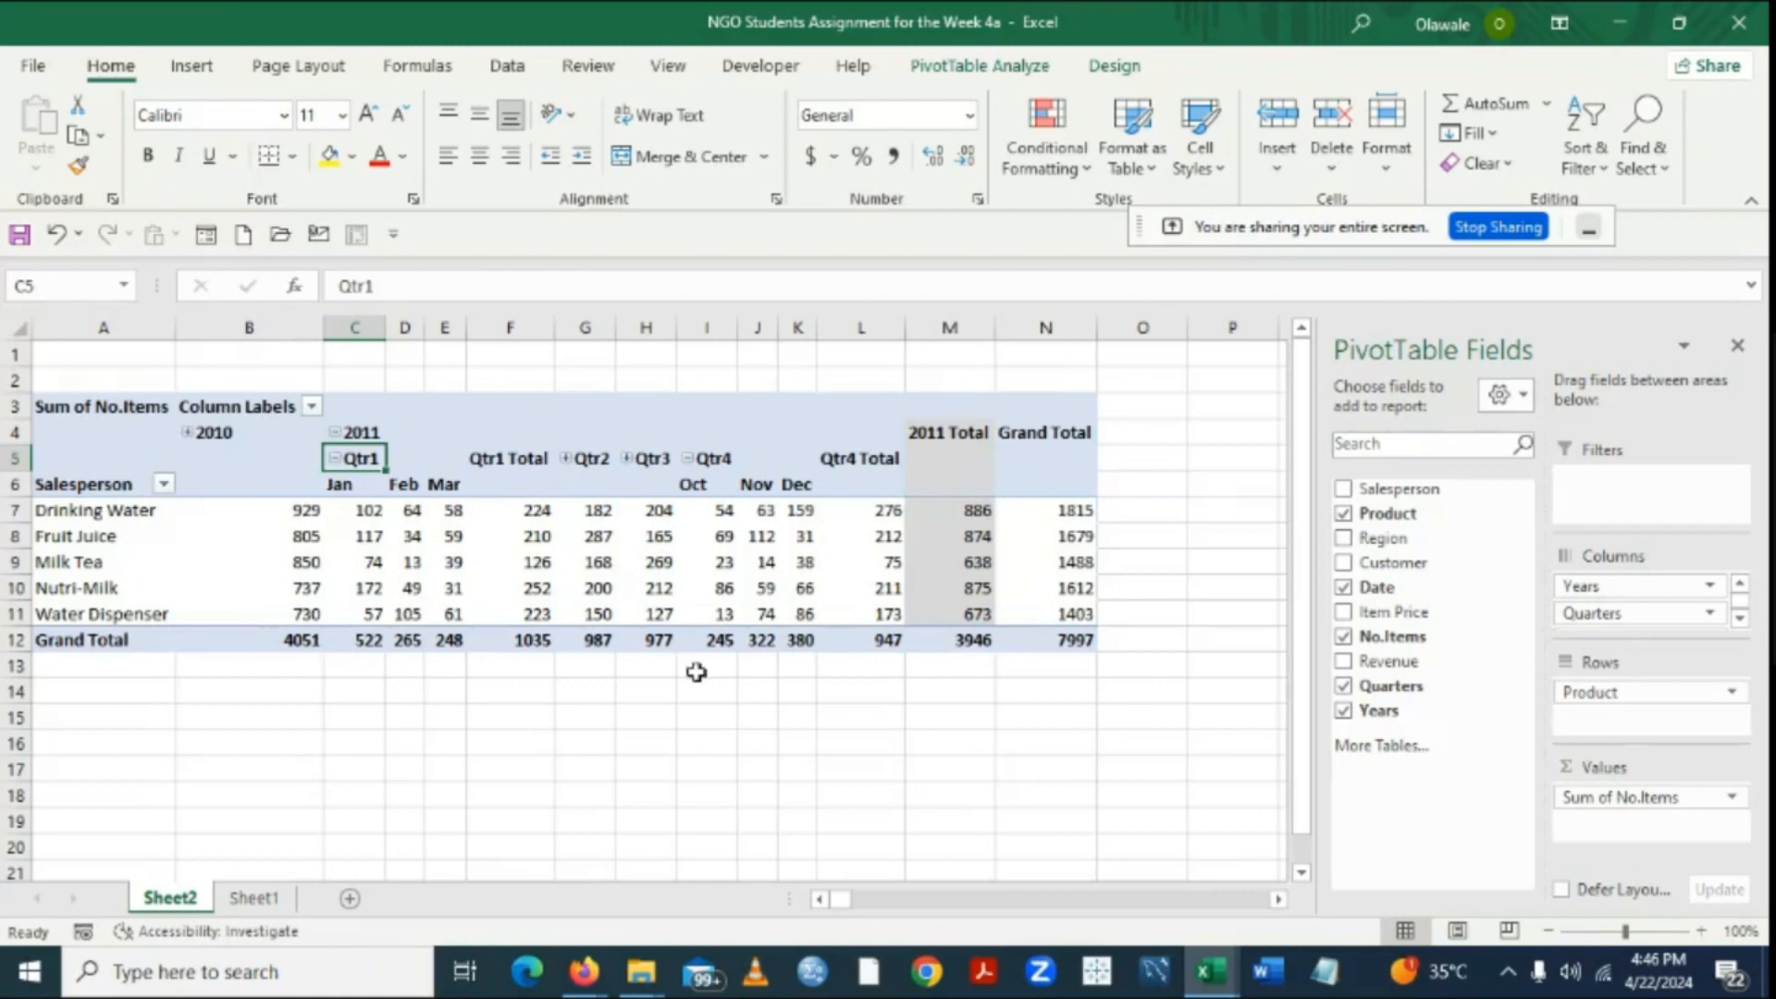
pyautogui.click(184, 436)
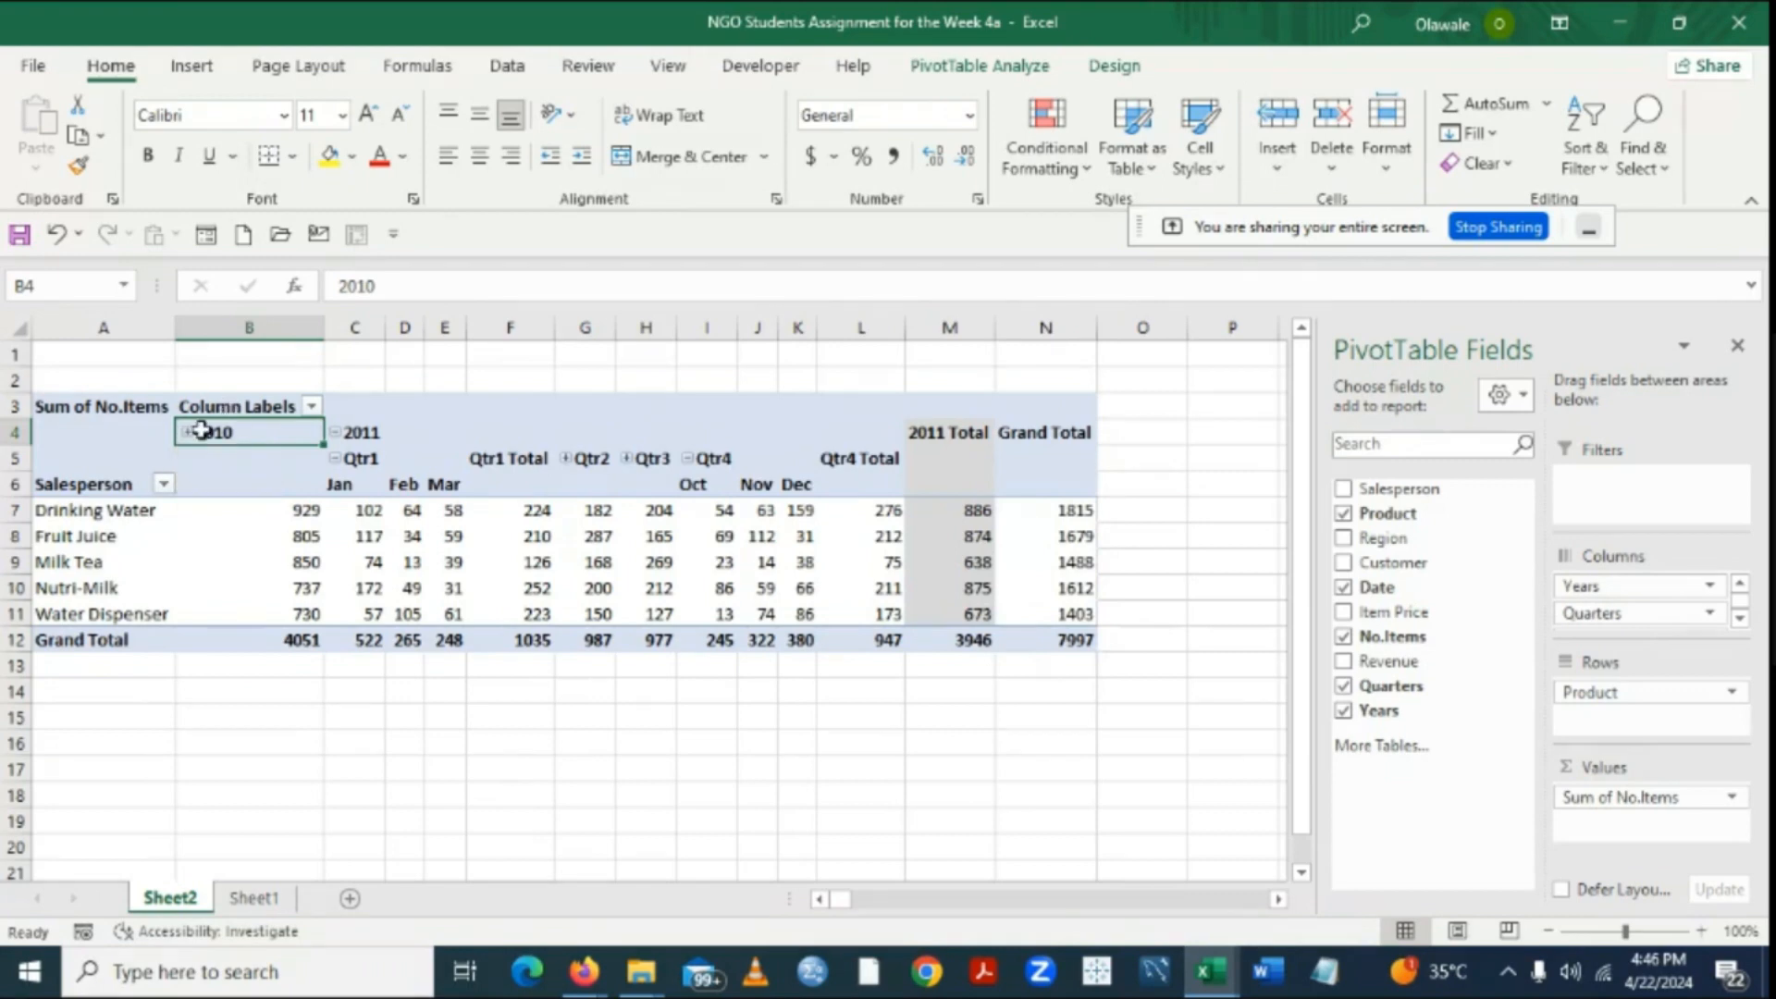
pyautogui.click(187, 434)
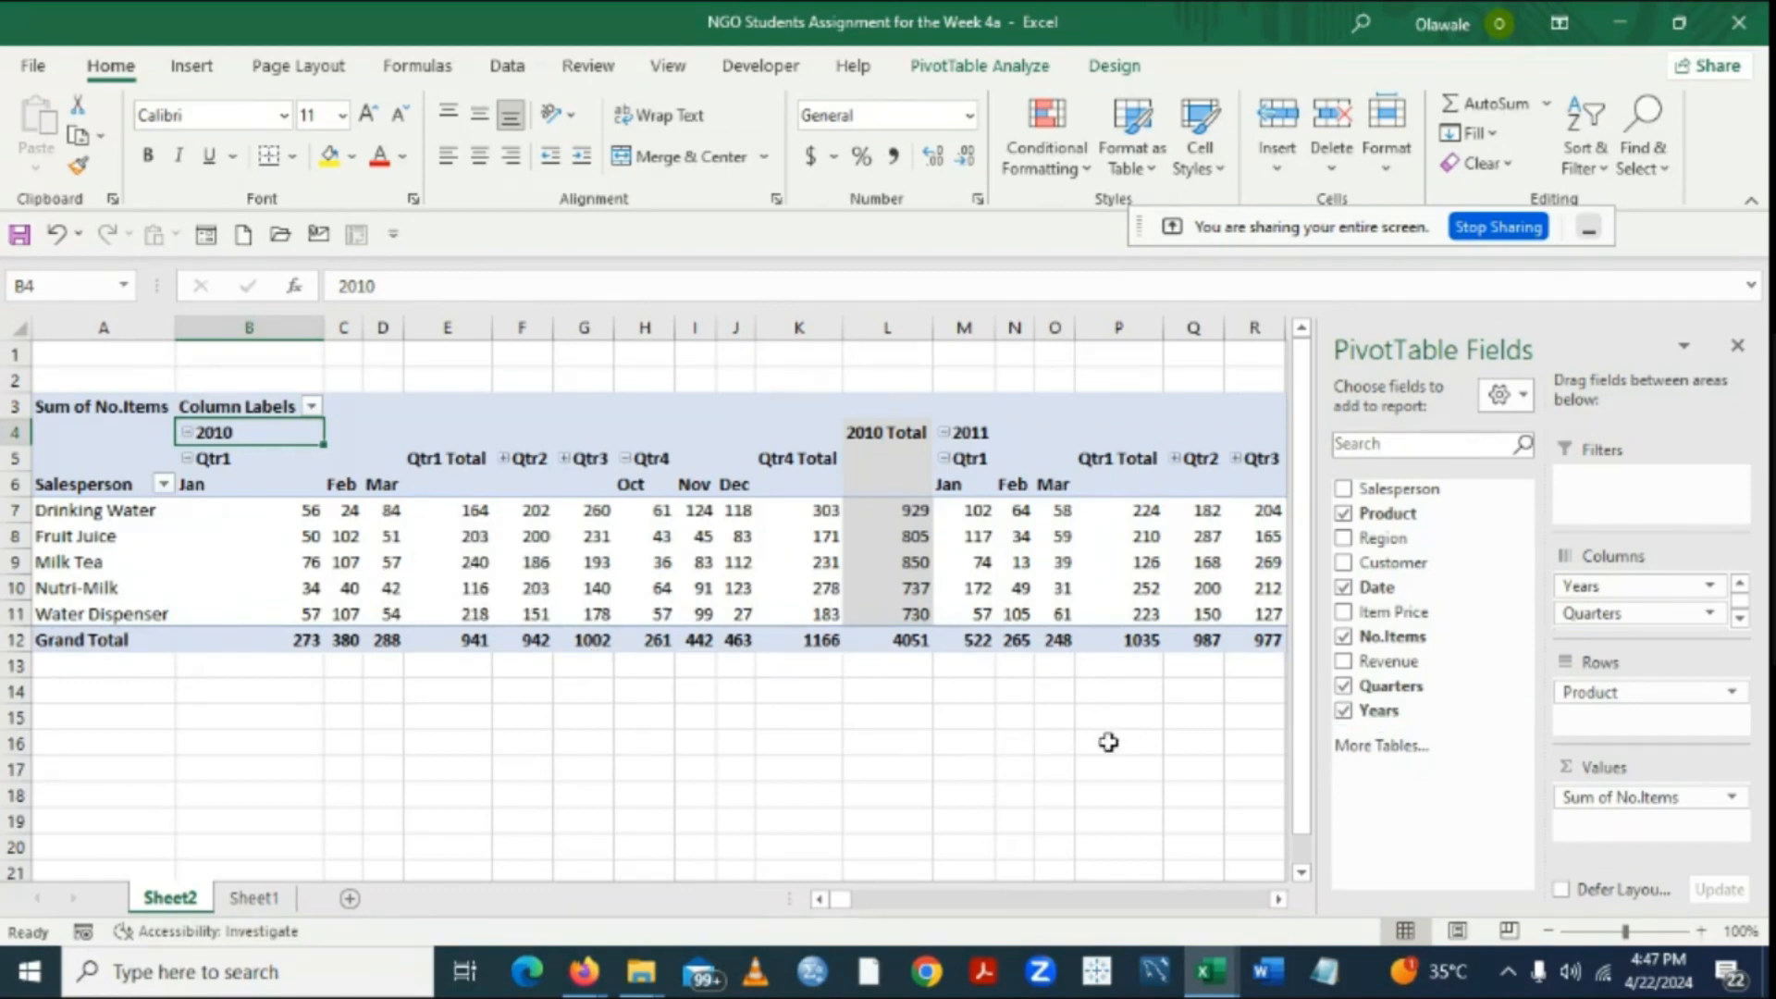
# Reread the assignment questions in the text box on Sheet1, from question 9 back to question 1.
pyautogui.click(262, 901)
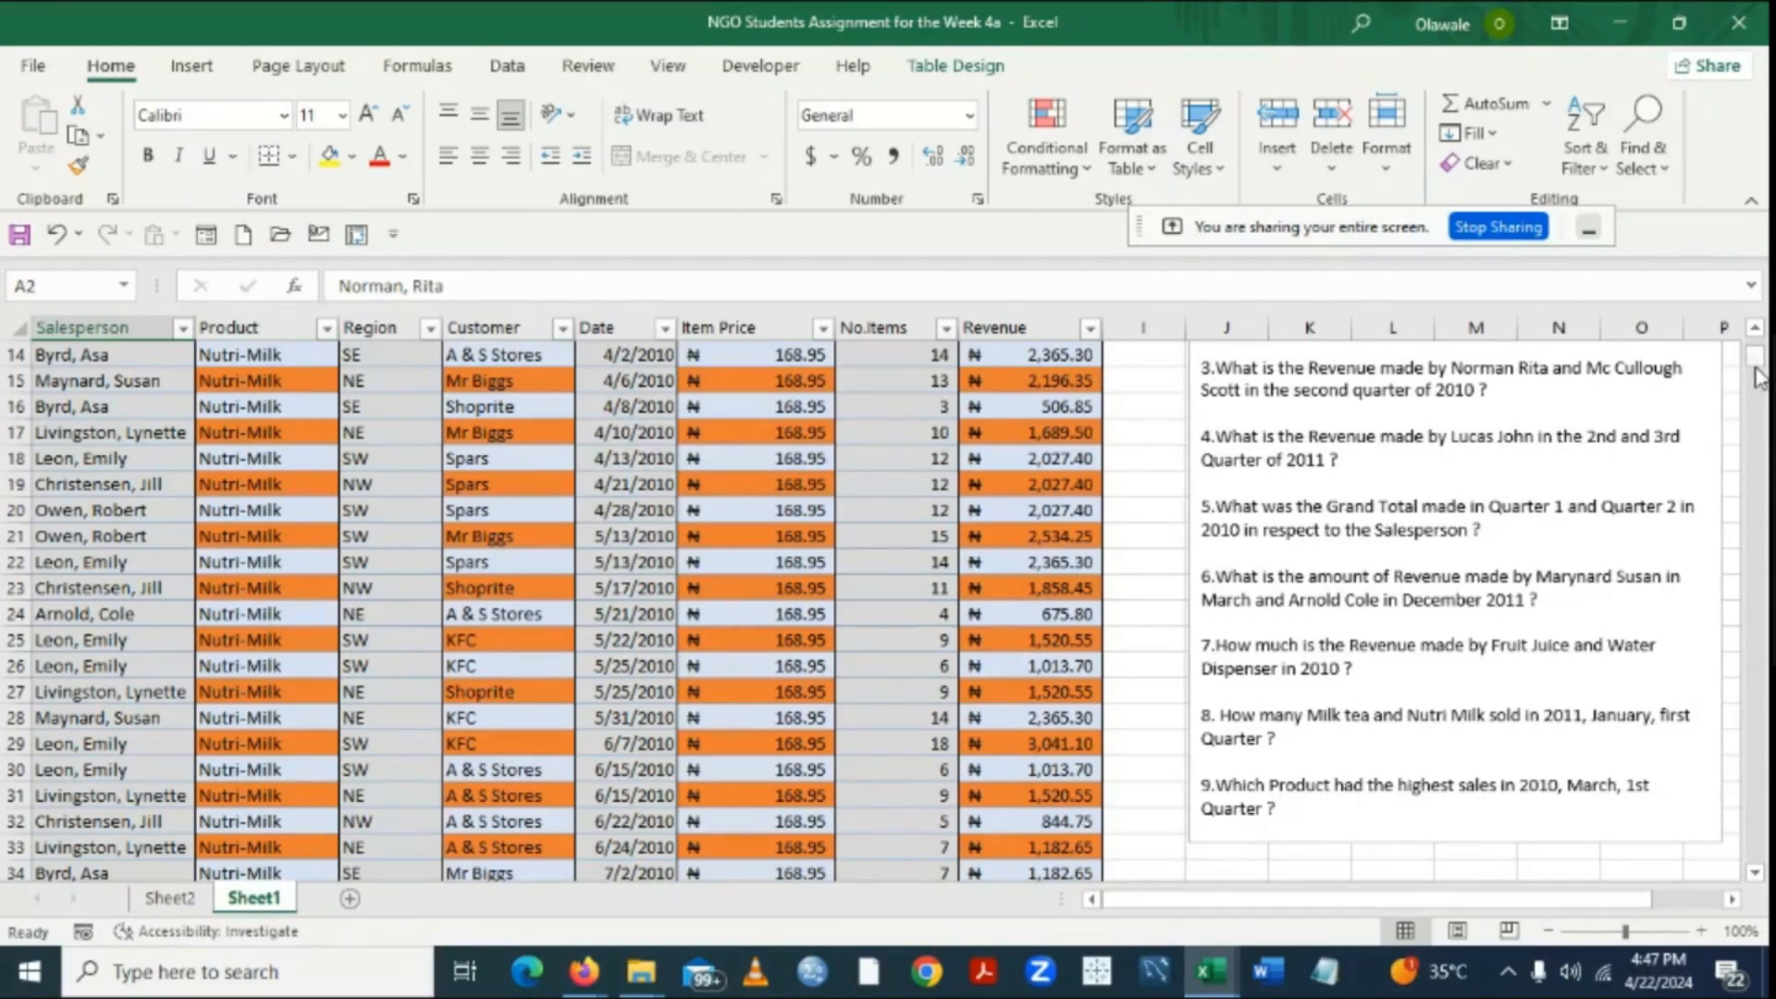
pyautogui.scroll(-1, 1757, 377)
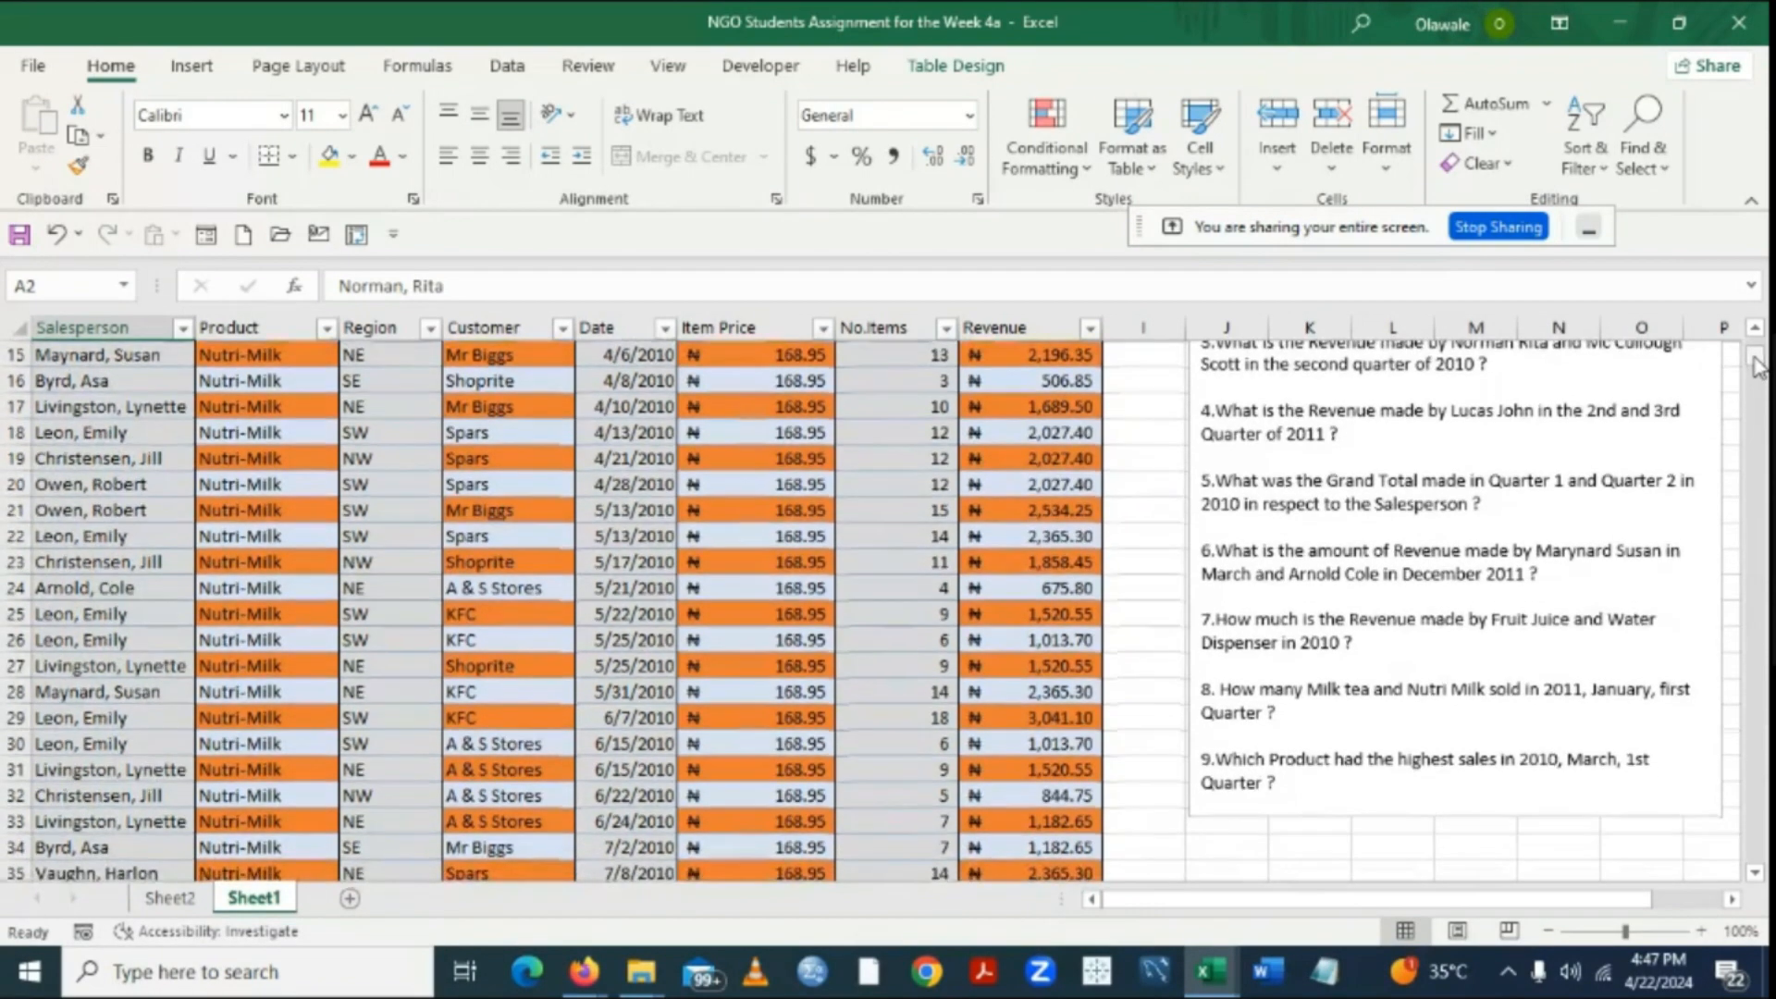
pyautogui.scroll(1, 1757, 365)
pyautogui.scroll(-1, 1757, 365)
pyautogui.scroll(-1, 1760, 874)
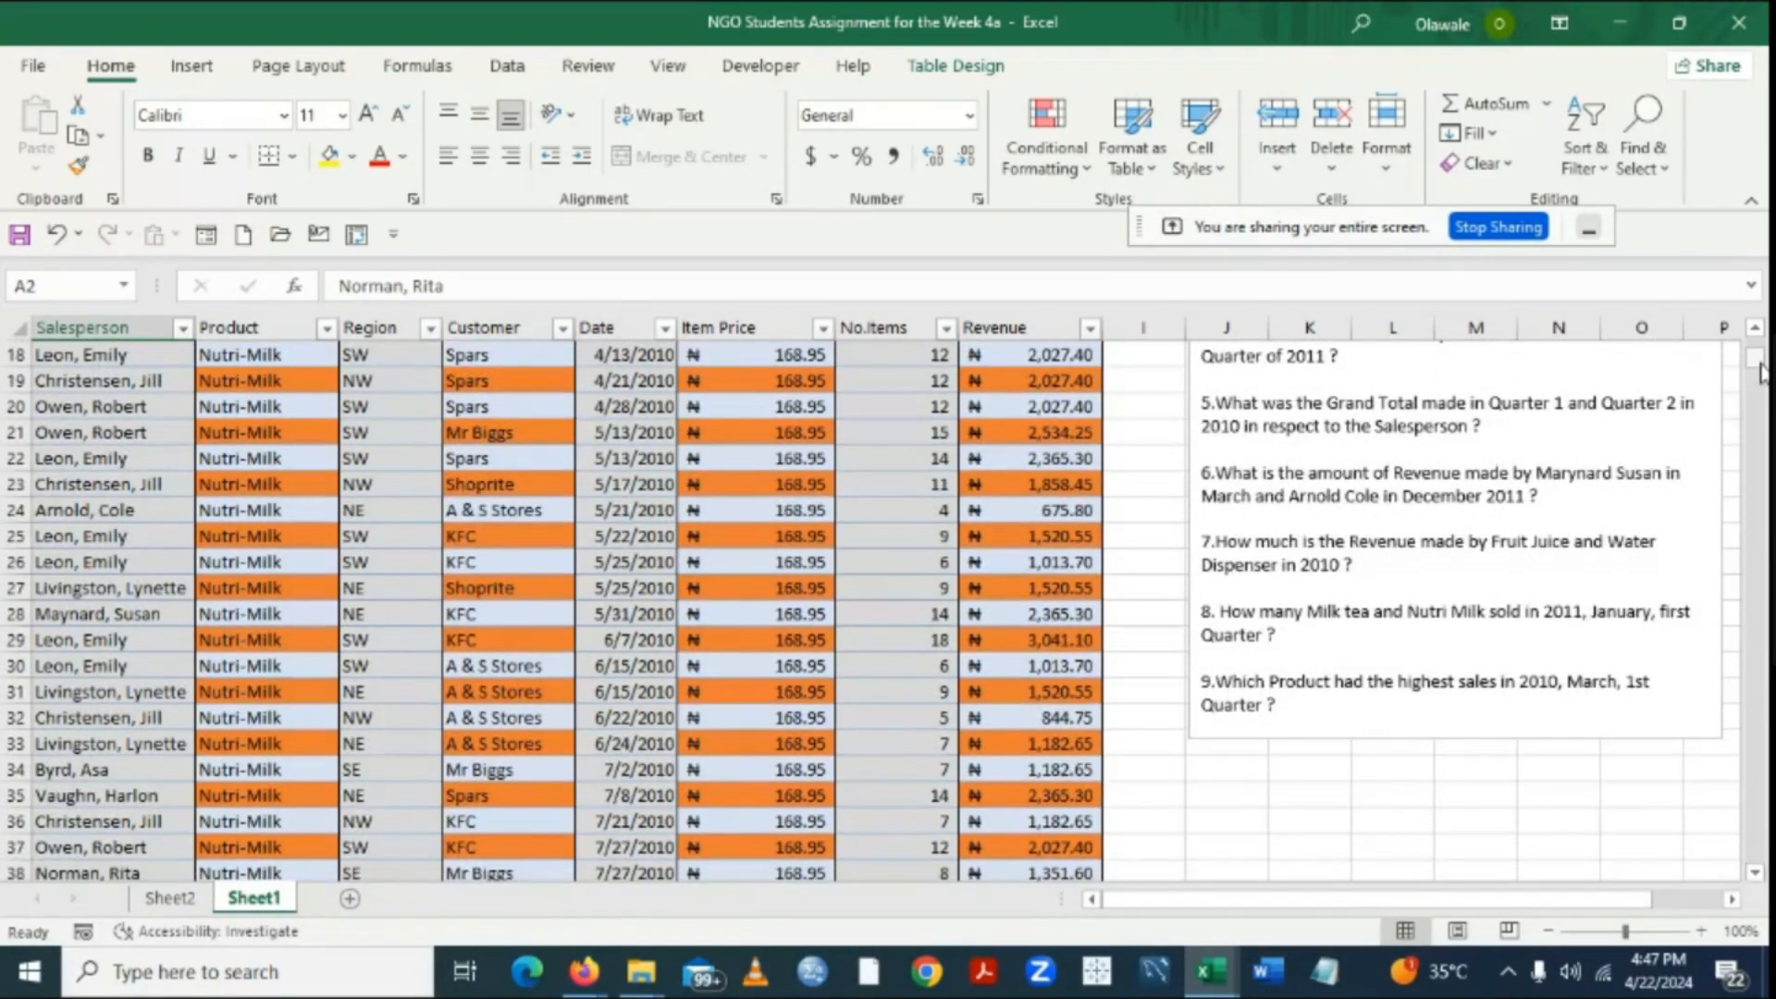
pyautogui.click(1755, 329)
pyautogui.scroll(1, 1757, 337)
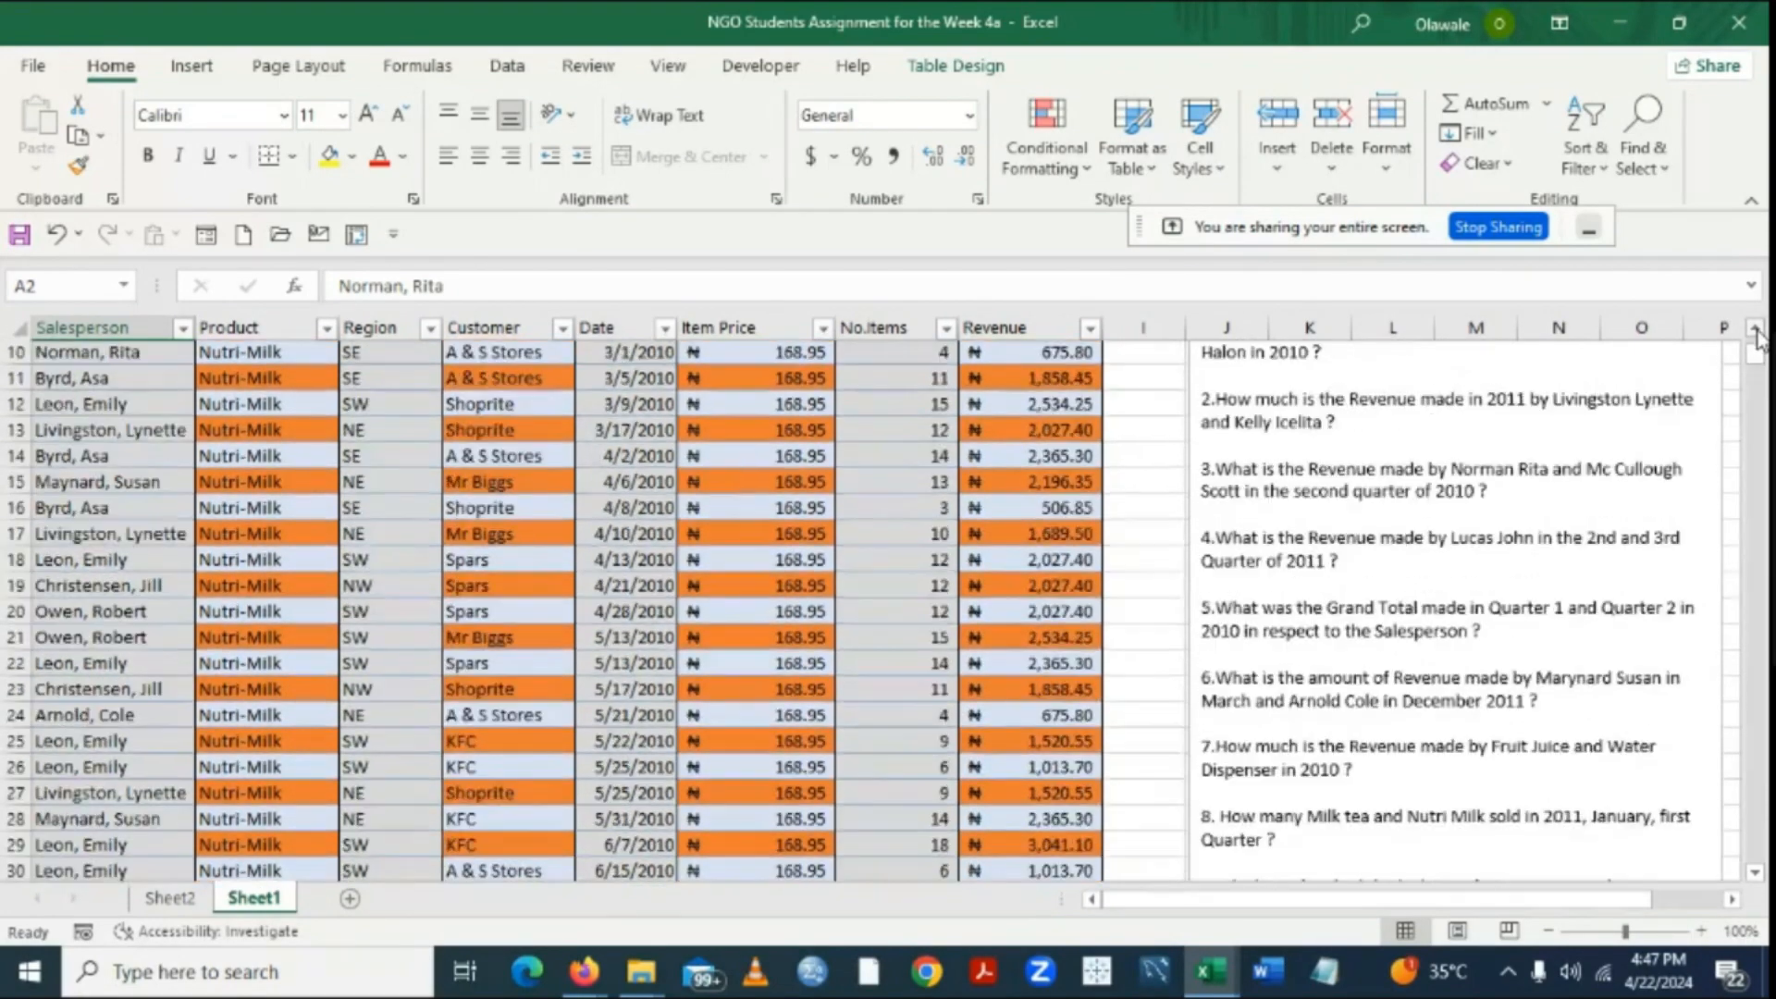
pyautogui.scroll(2, 1757, 338)
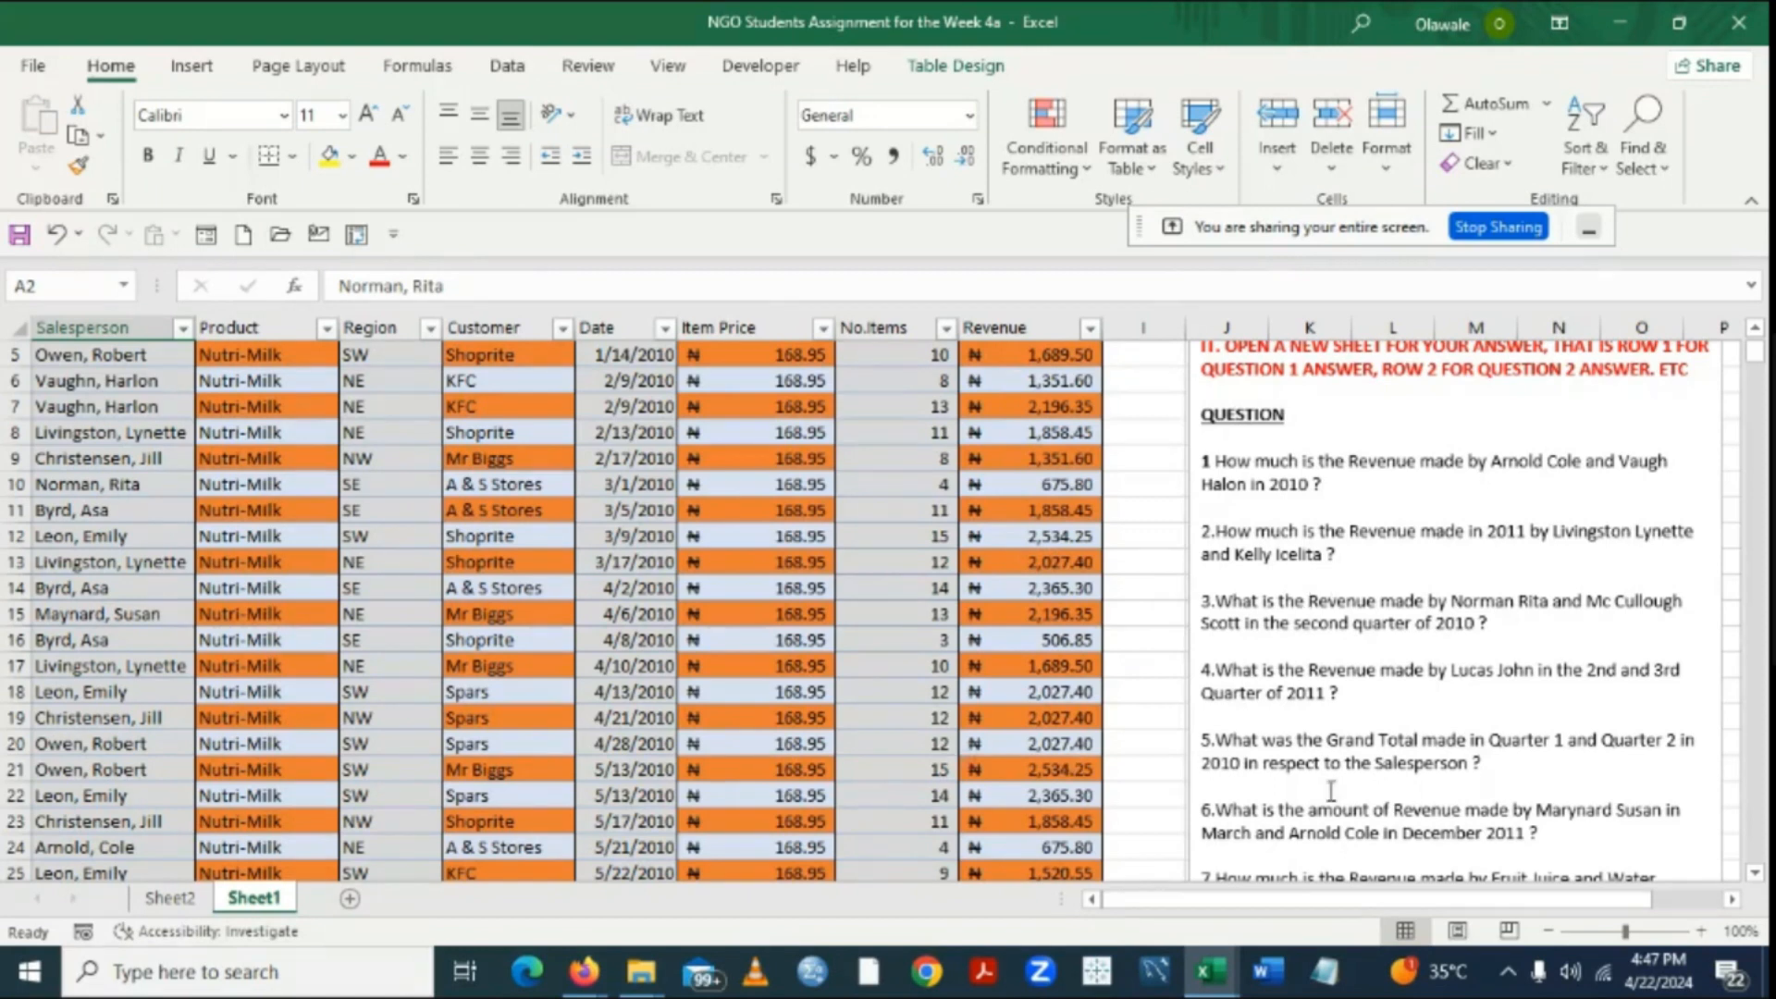
# Switch to Power BI Desktop with a blank, untitled report.
pyautogui.click(867, 979)
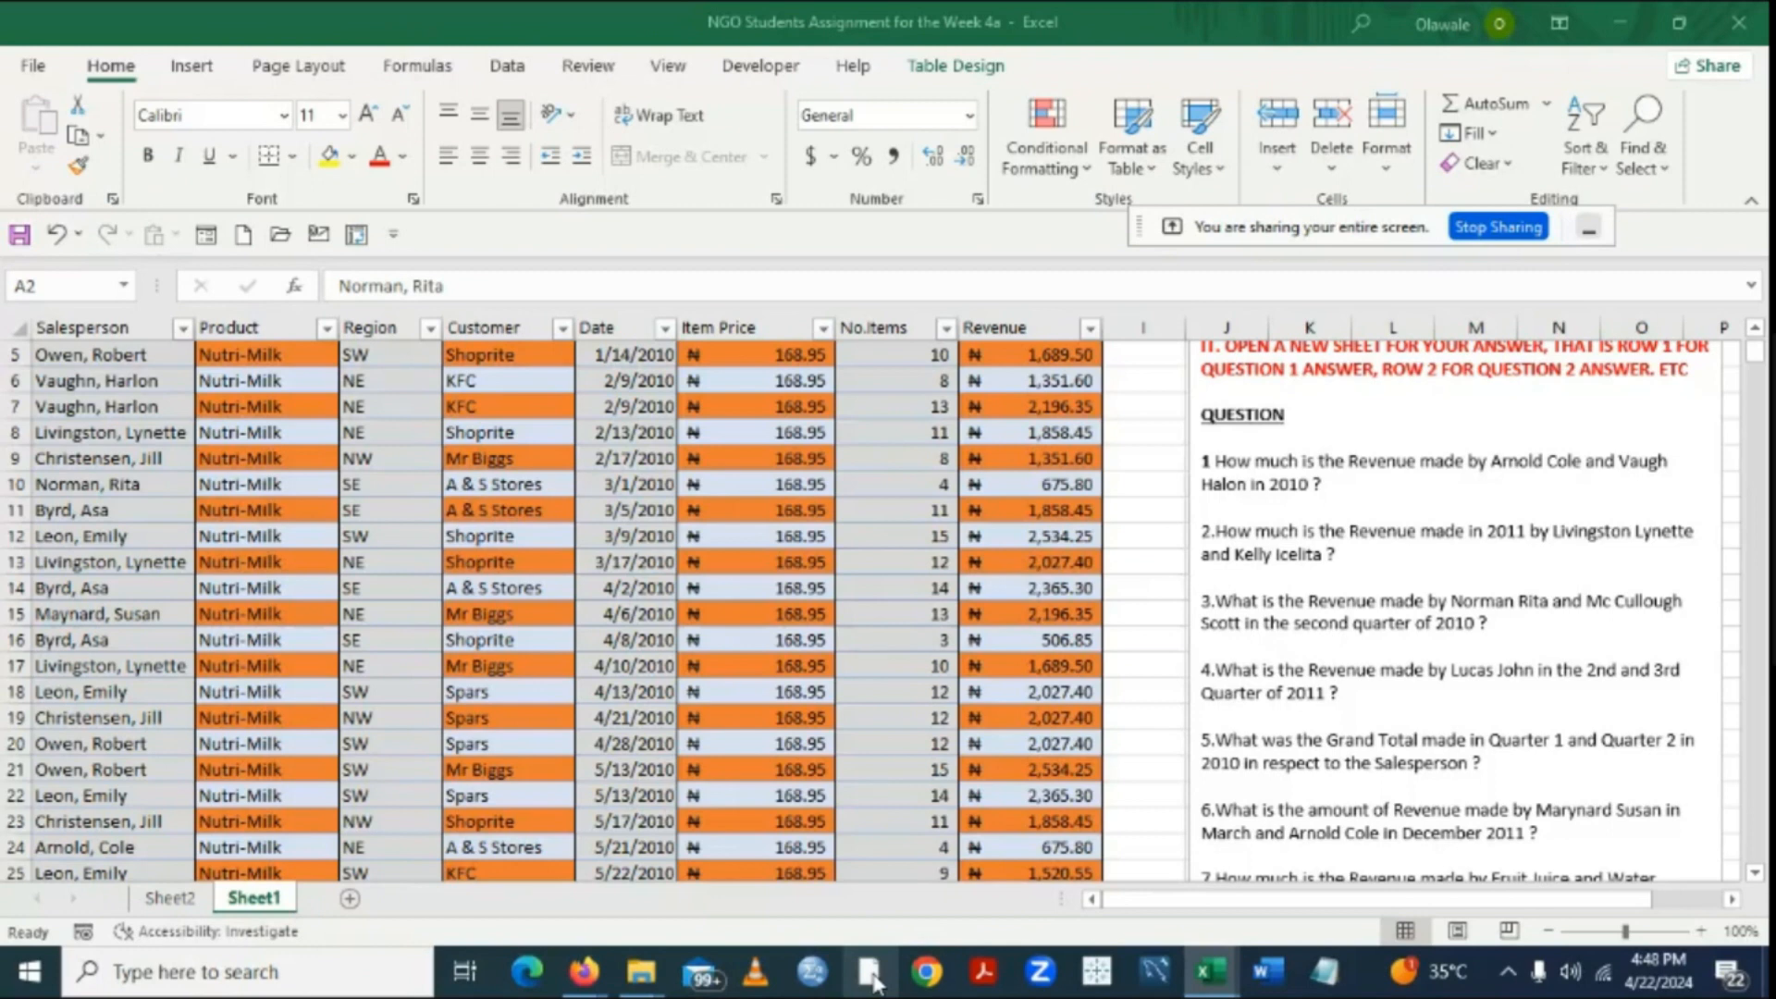
pyautogui.click(872, 979)
pyautogui.click(871, 974)
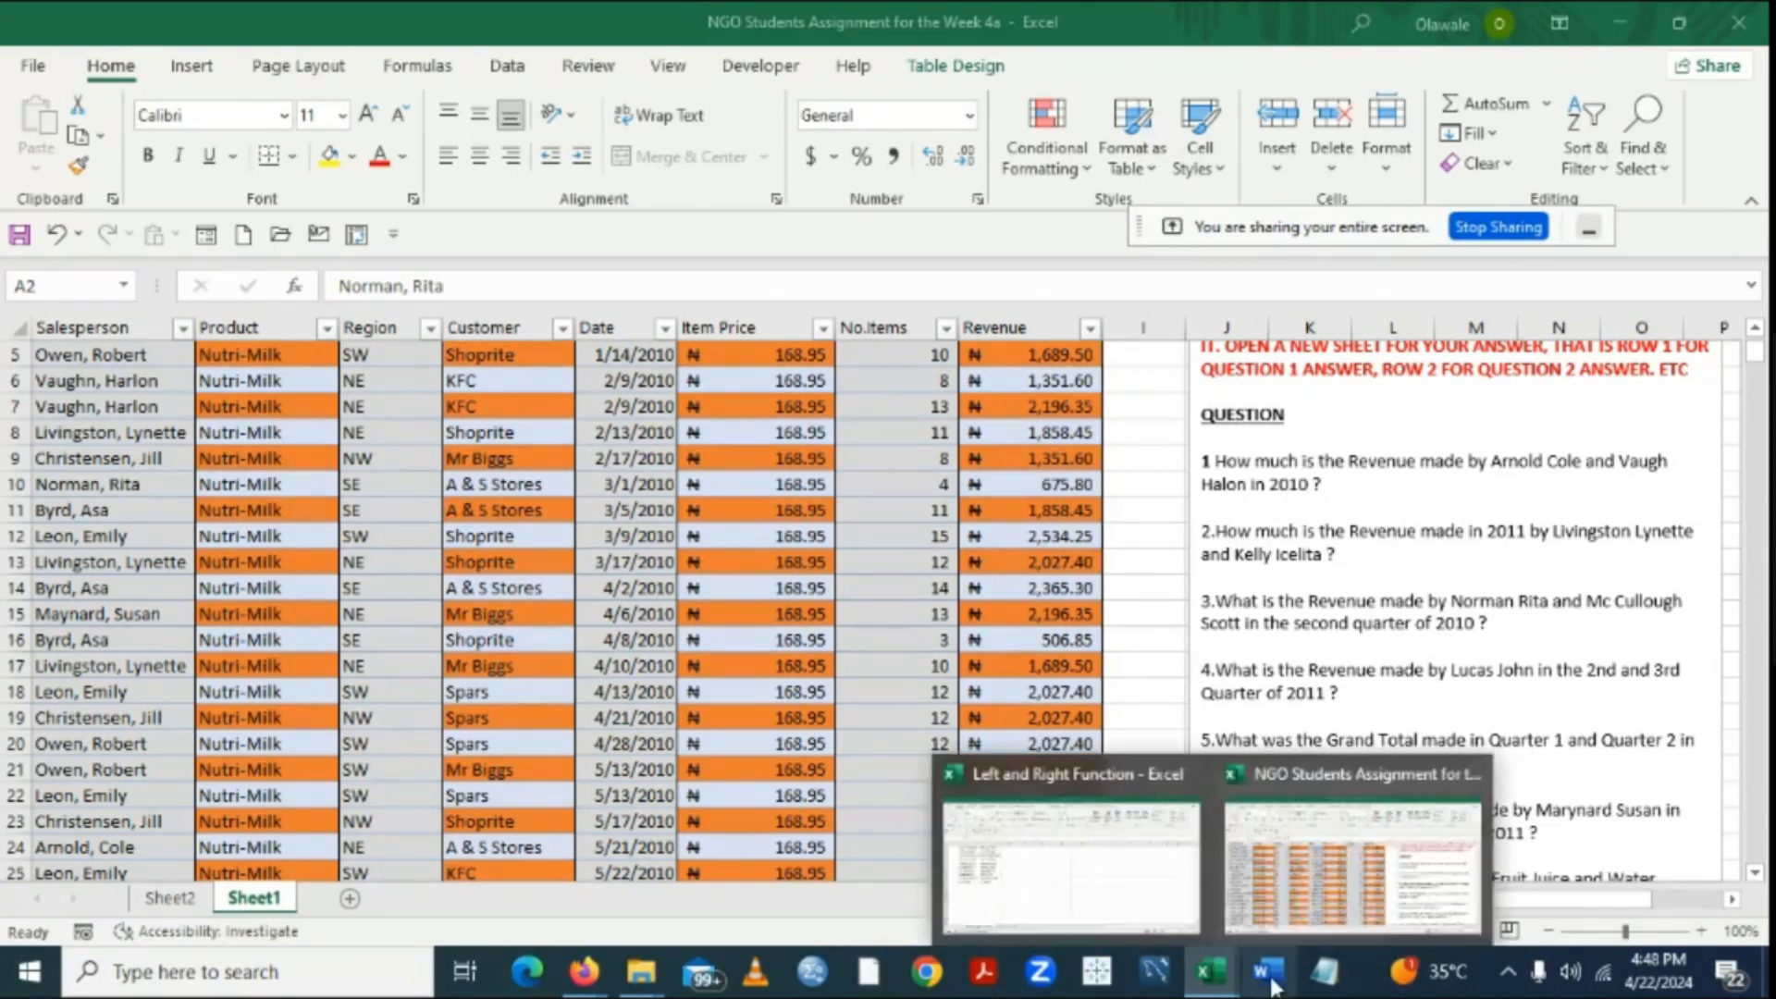
pyautogui.moveTo(1211, 973)
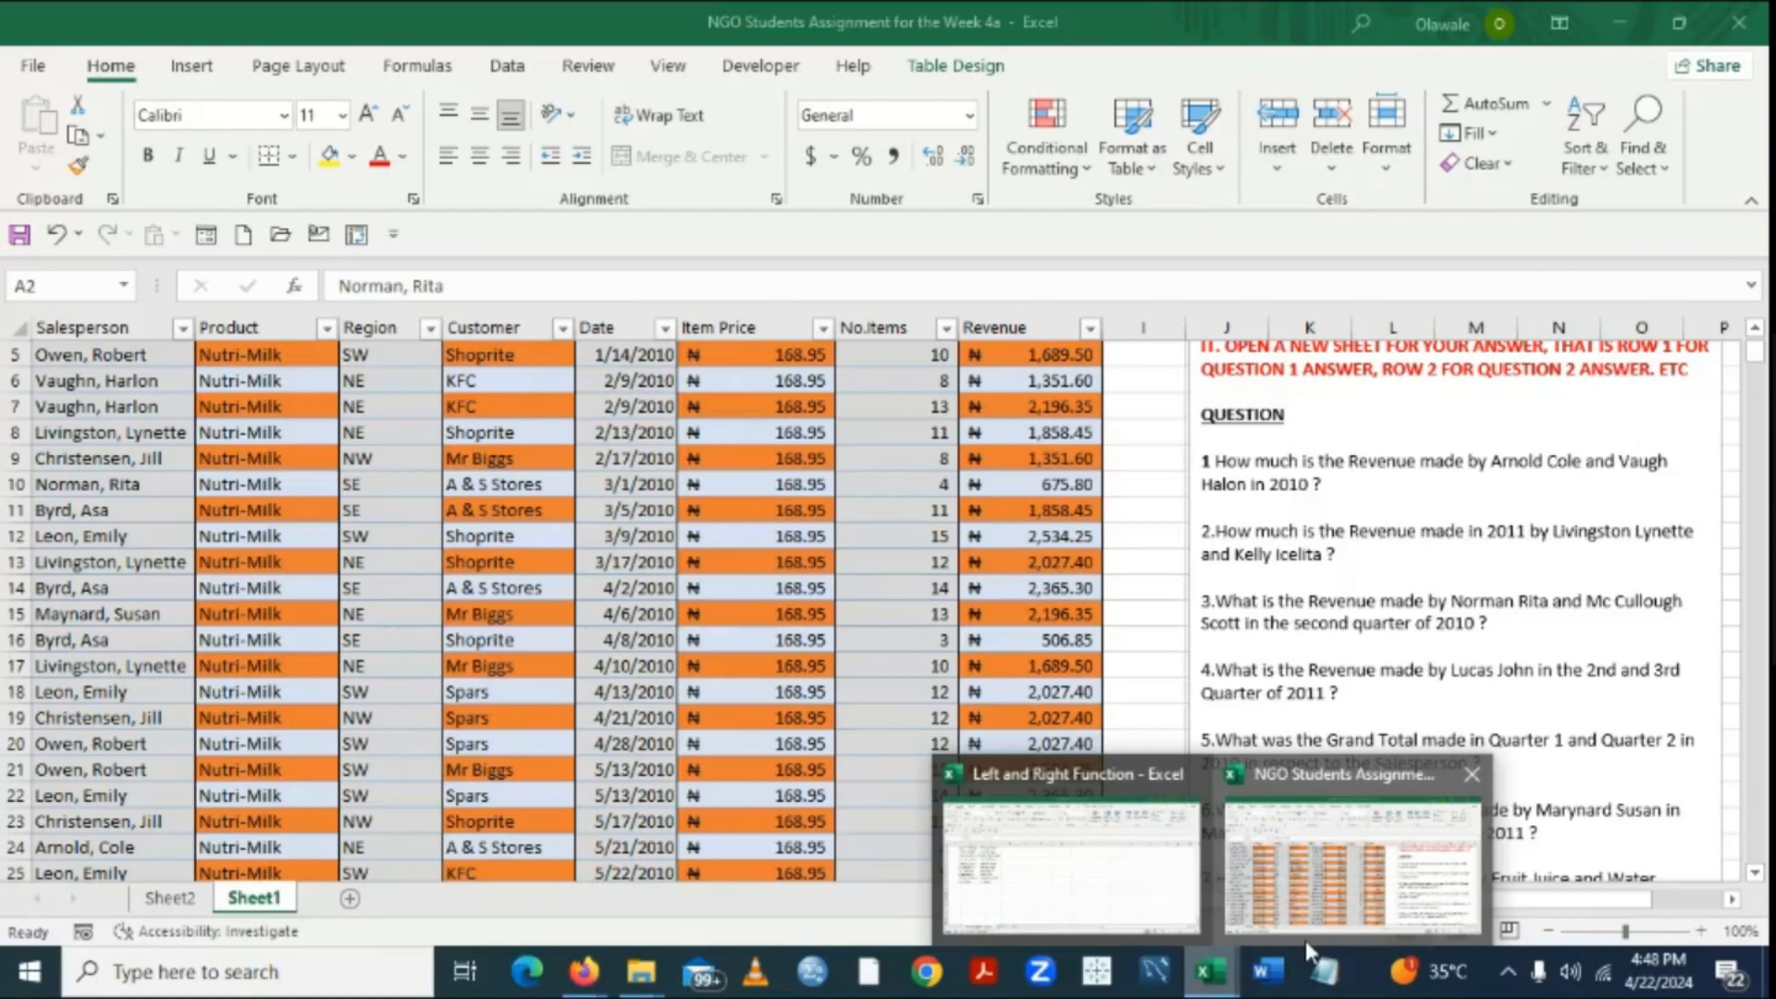
pyautogui.click(870, 983)
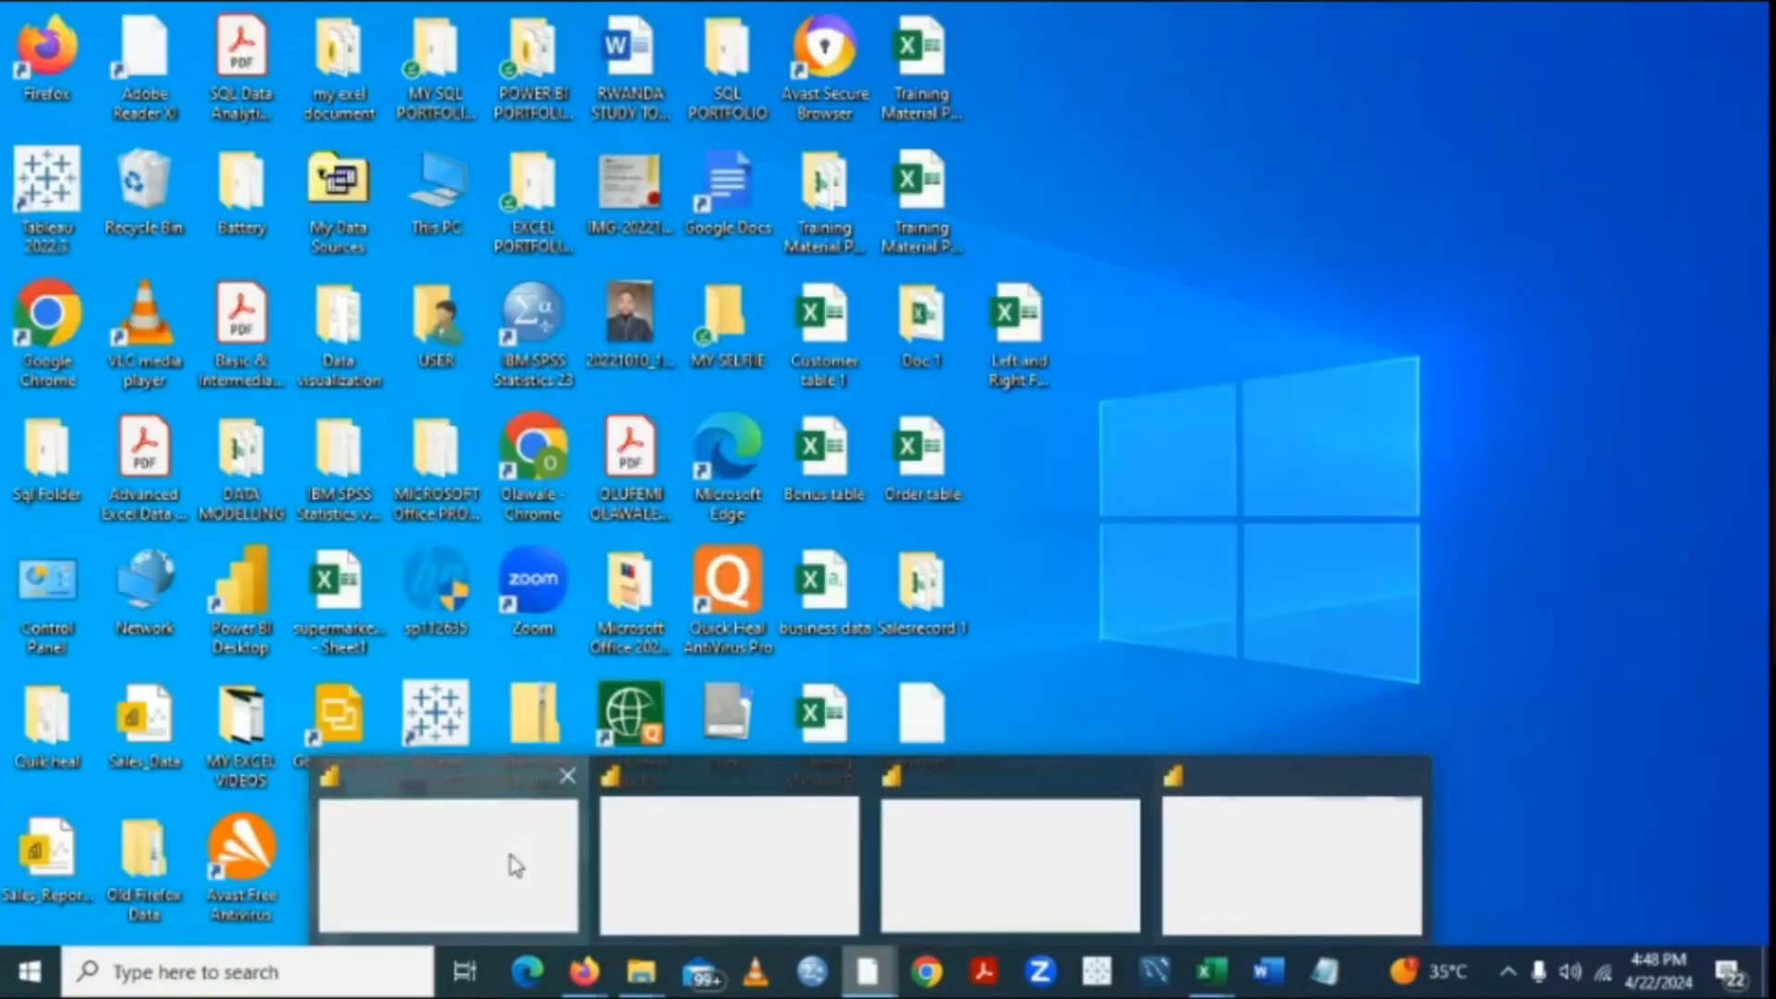
pyautogui.click(511, 863)
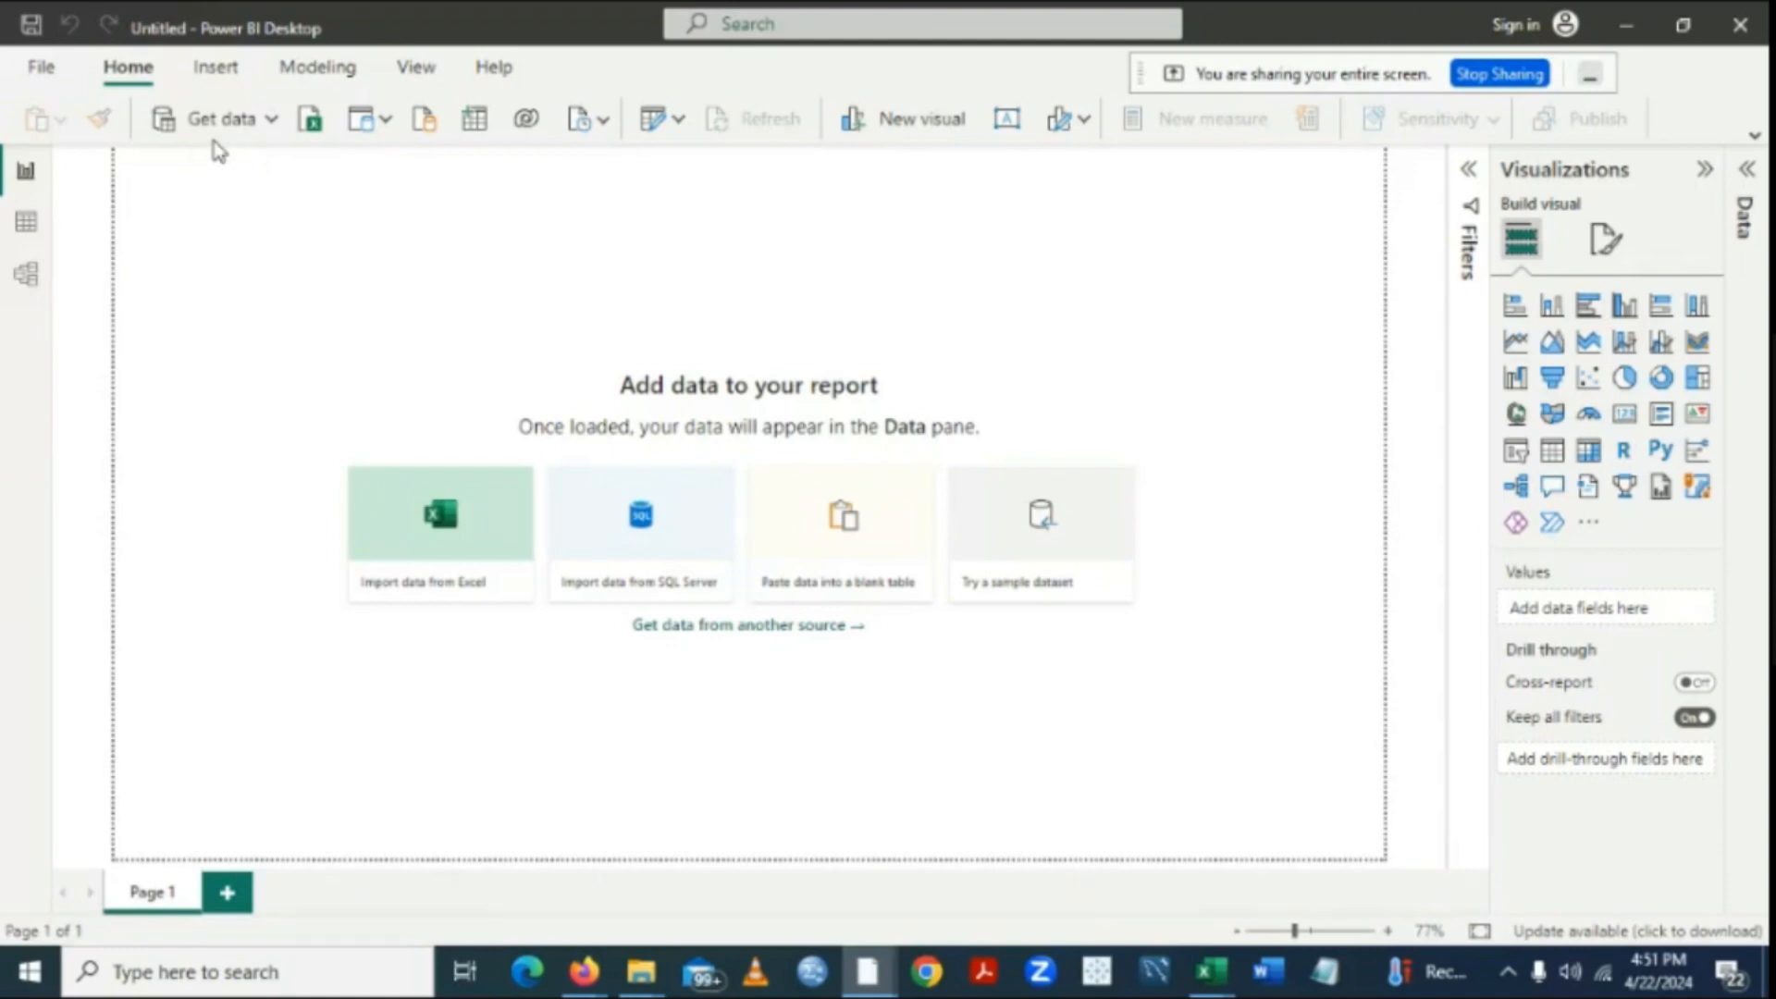
# Dismiss the start window and review the common data sources available for the report.
pyautogui.click(275, 127)
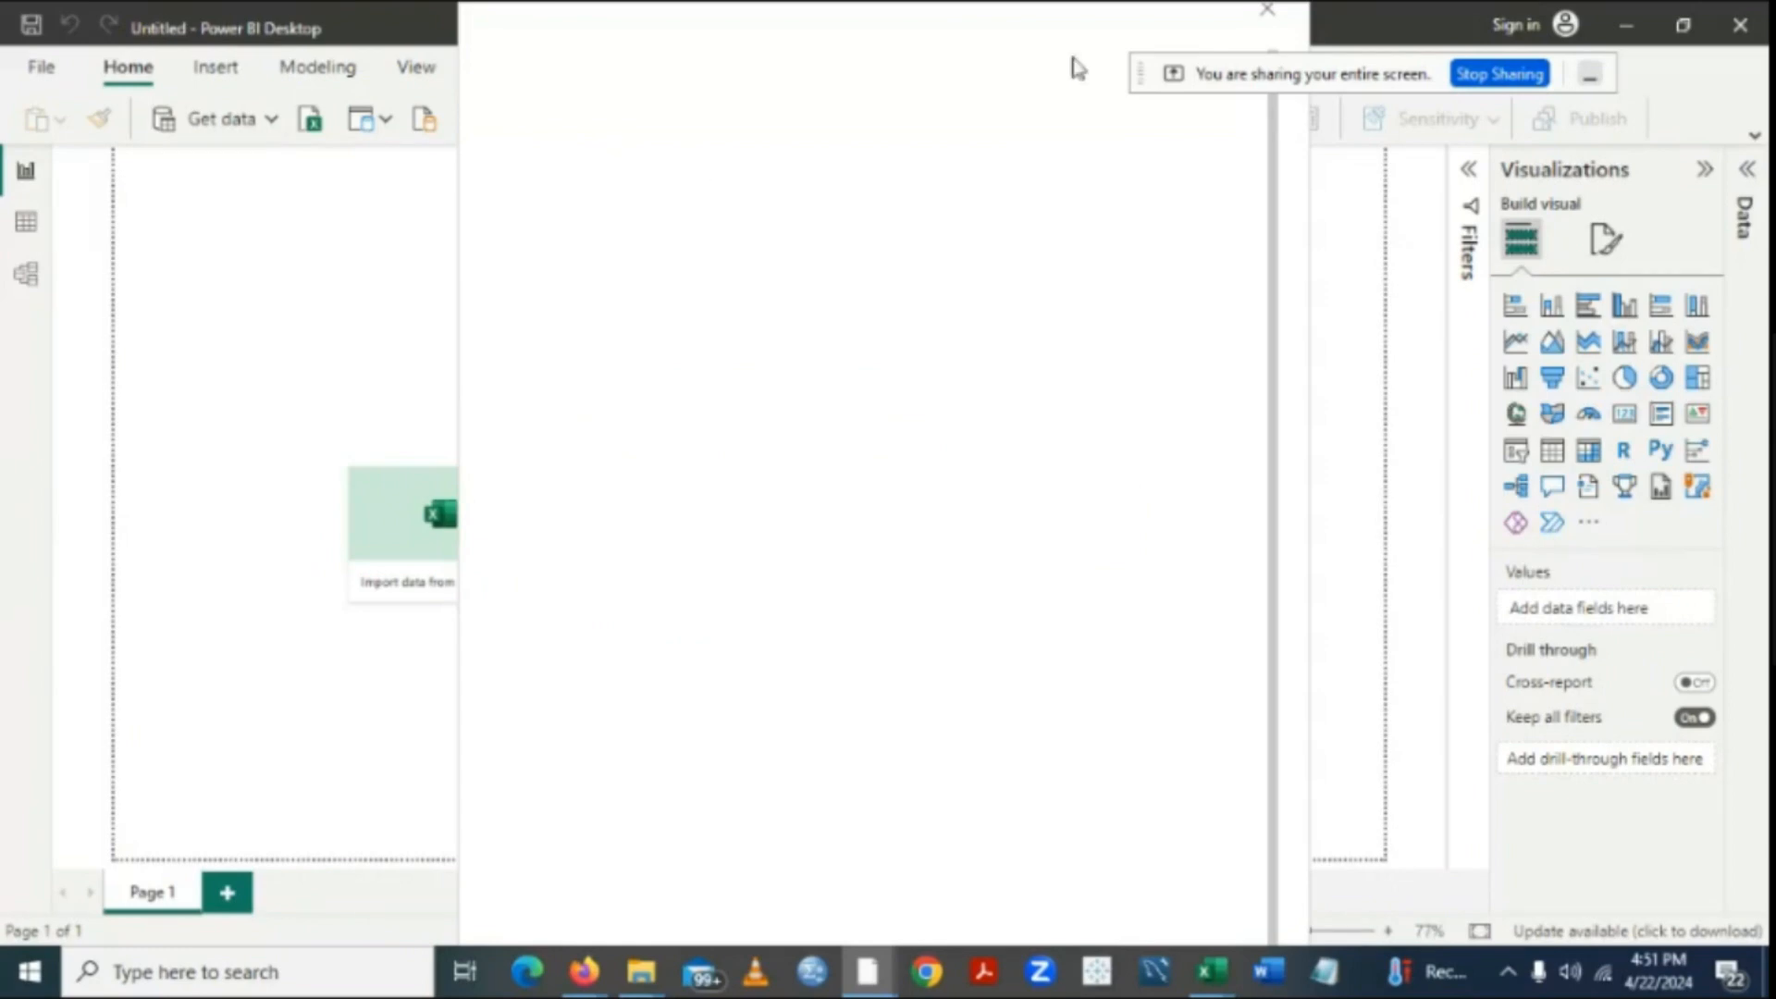
pyautogui.click(1267, 9)
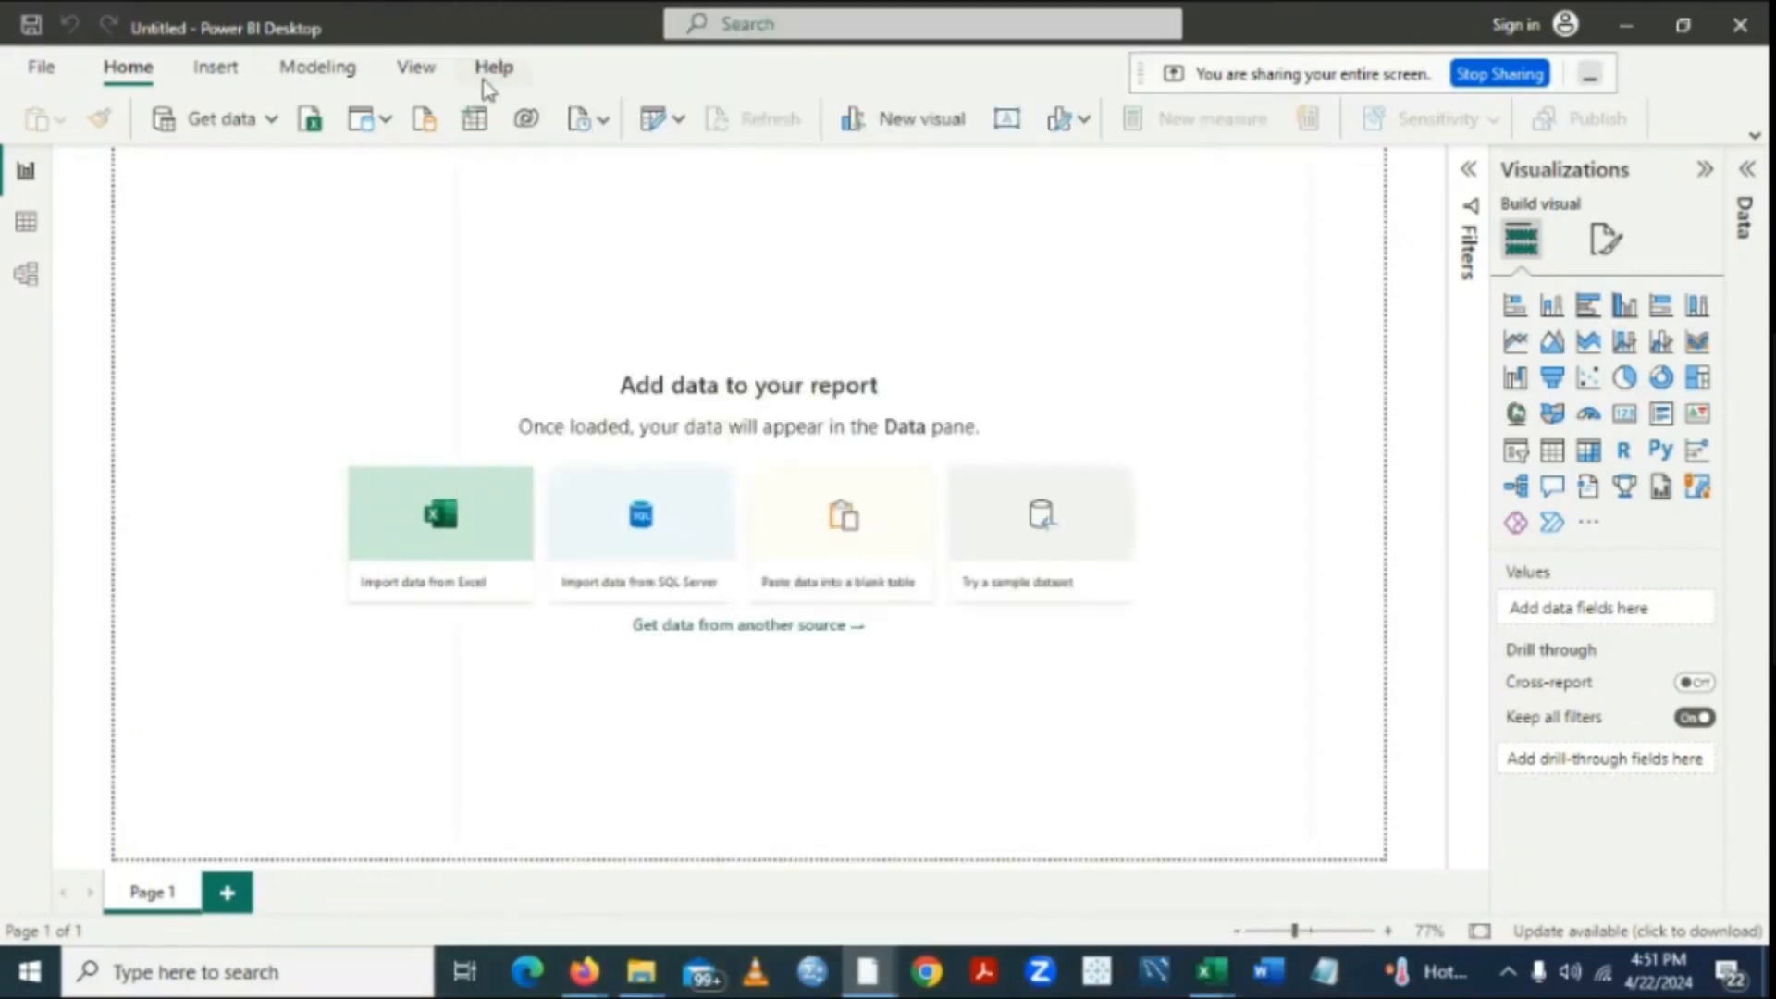
pyautogui.click(277, 131)
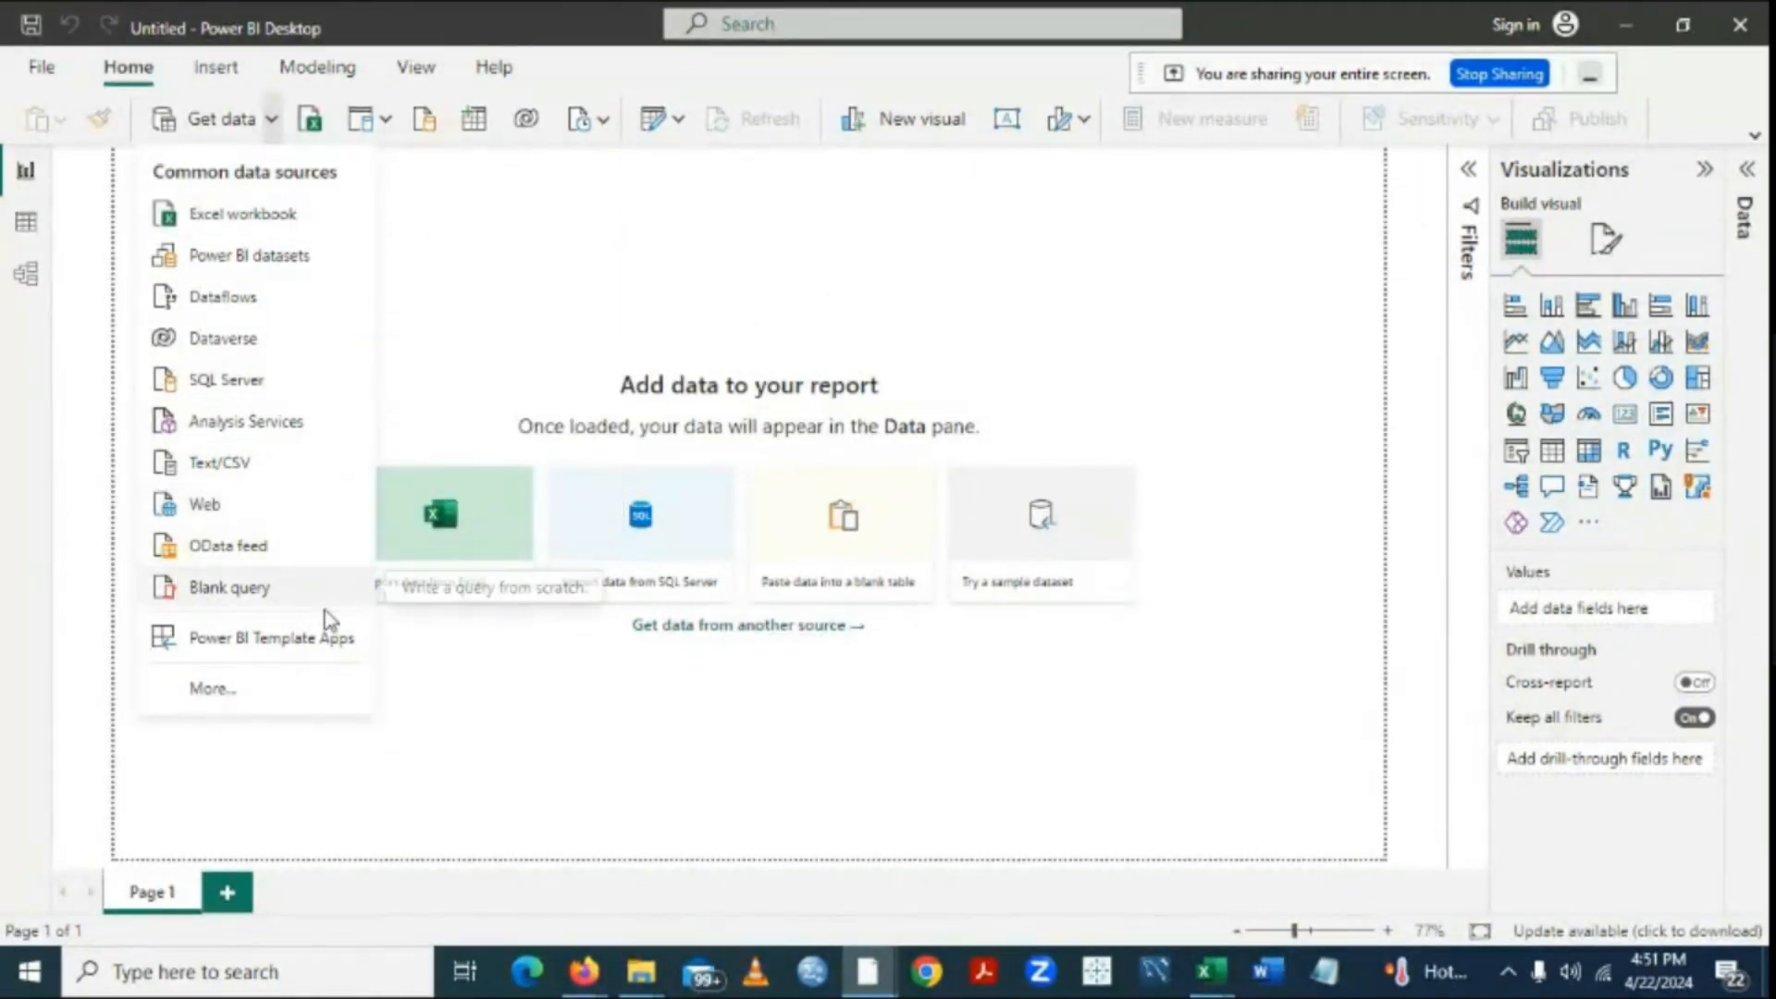
pyautogui.click(466, 263)
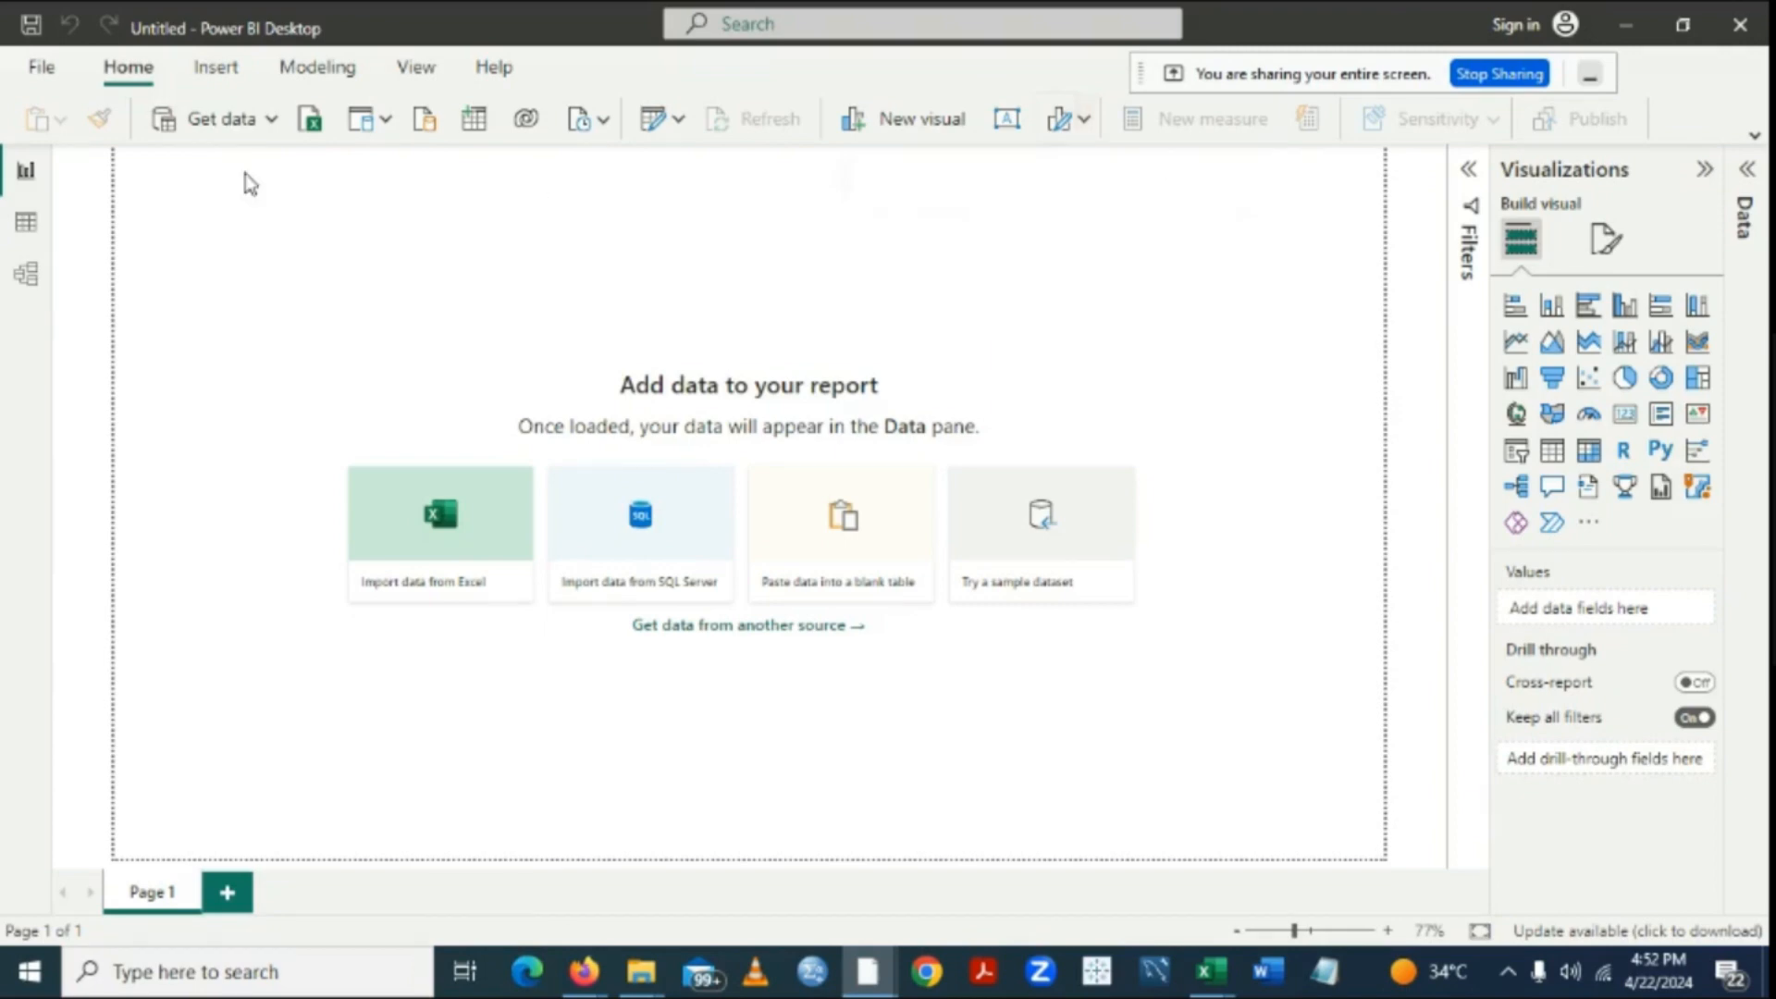
# Try out an empty stacked column chart on the report page, reposition it slightly and remove it.
pyautogui.click(223, 71)
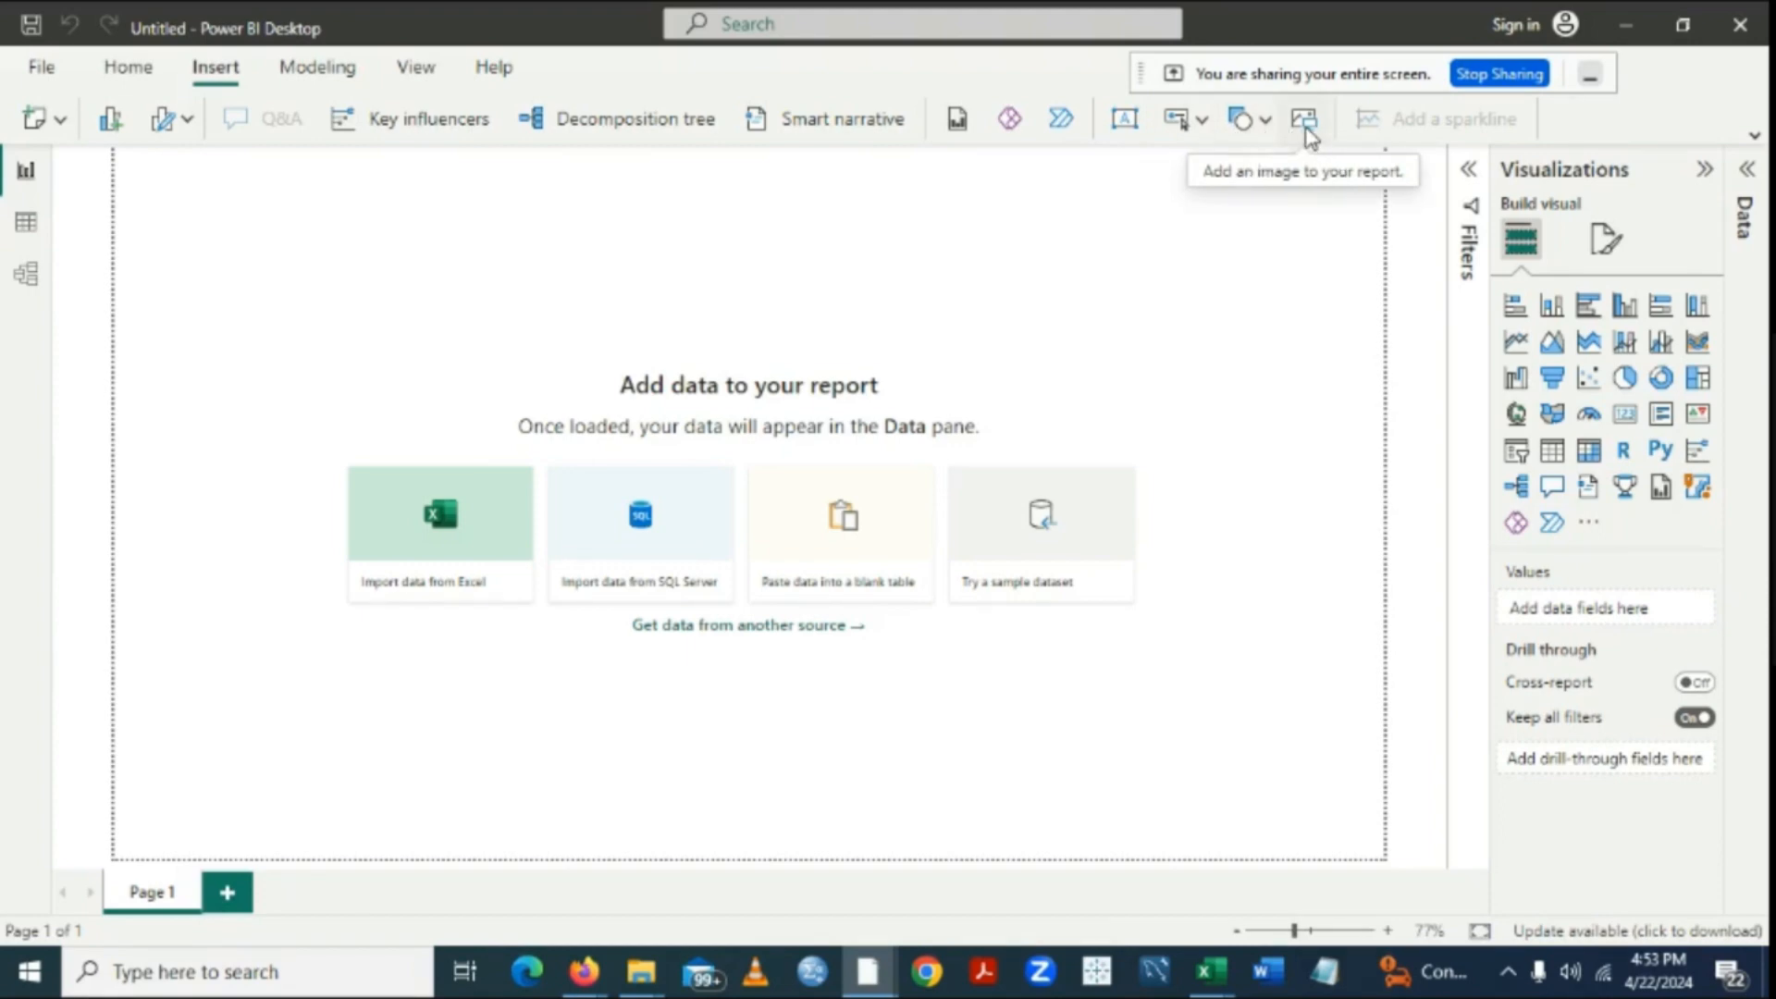
pyautogui.click(111, 137)
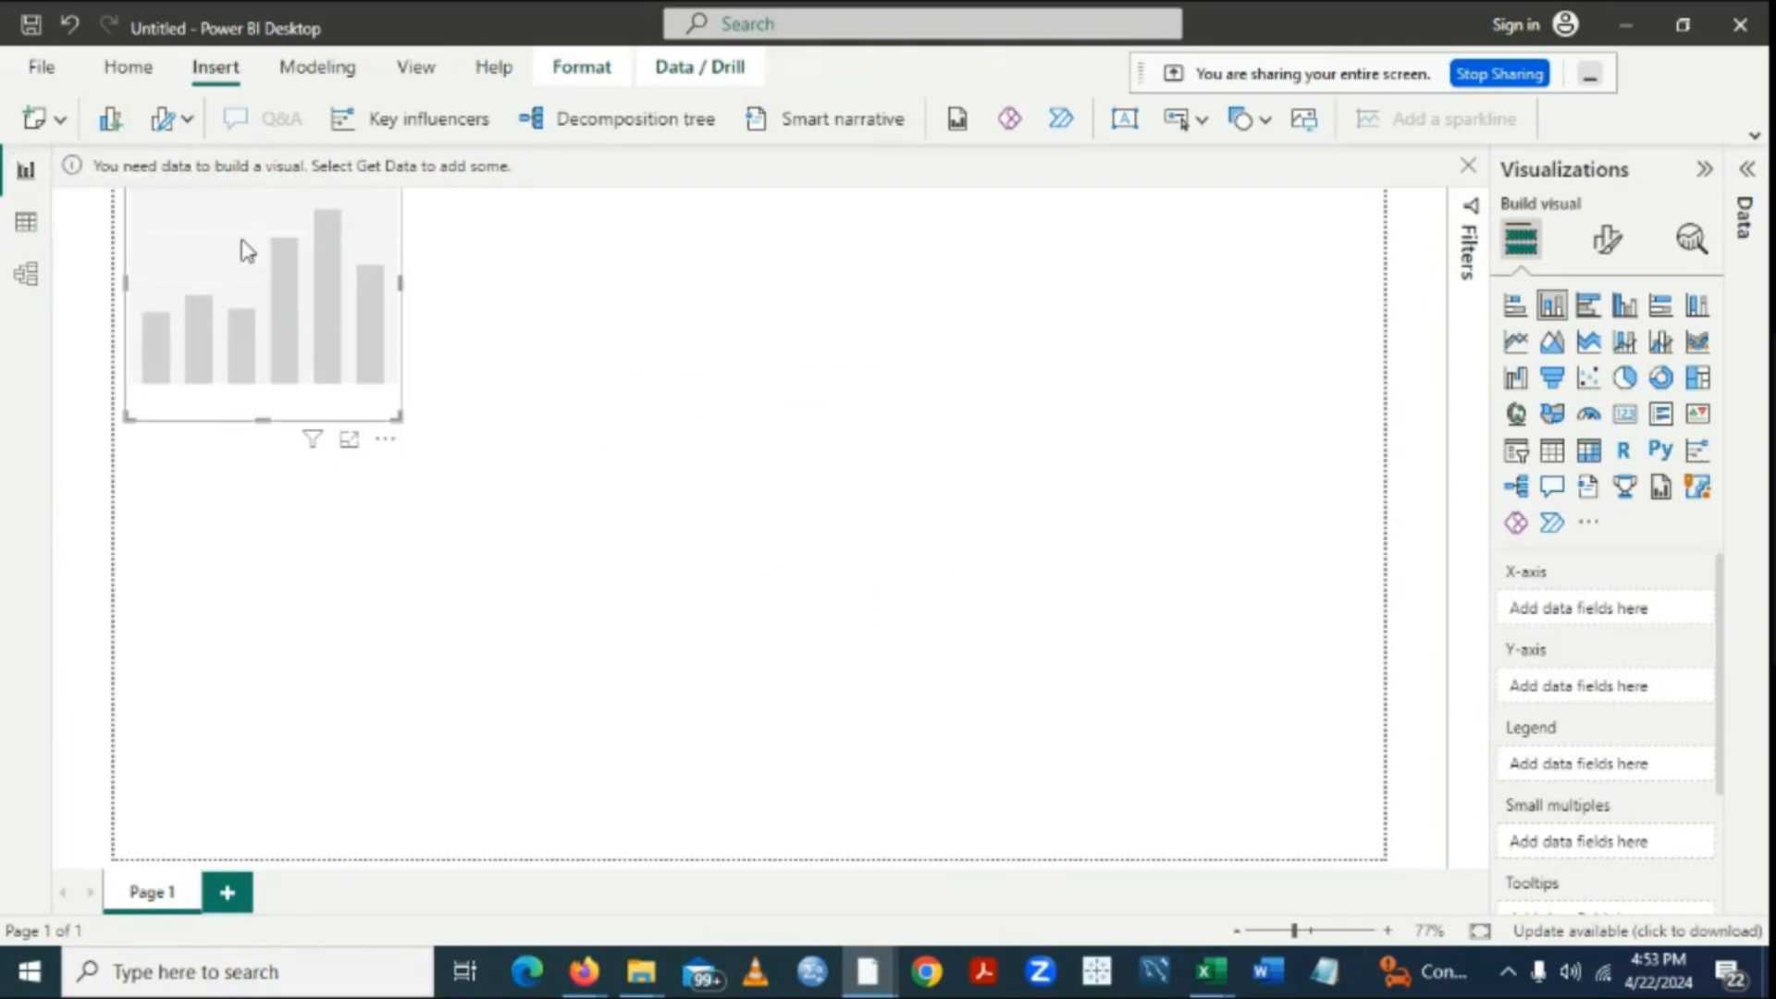
pyautogui.moveTo(234, 240); pyautogui.dragTo(263, 294)
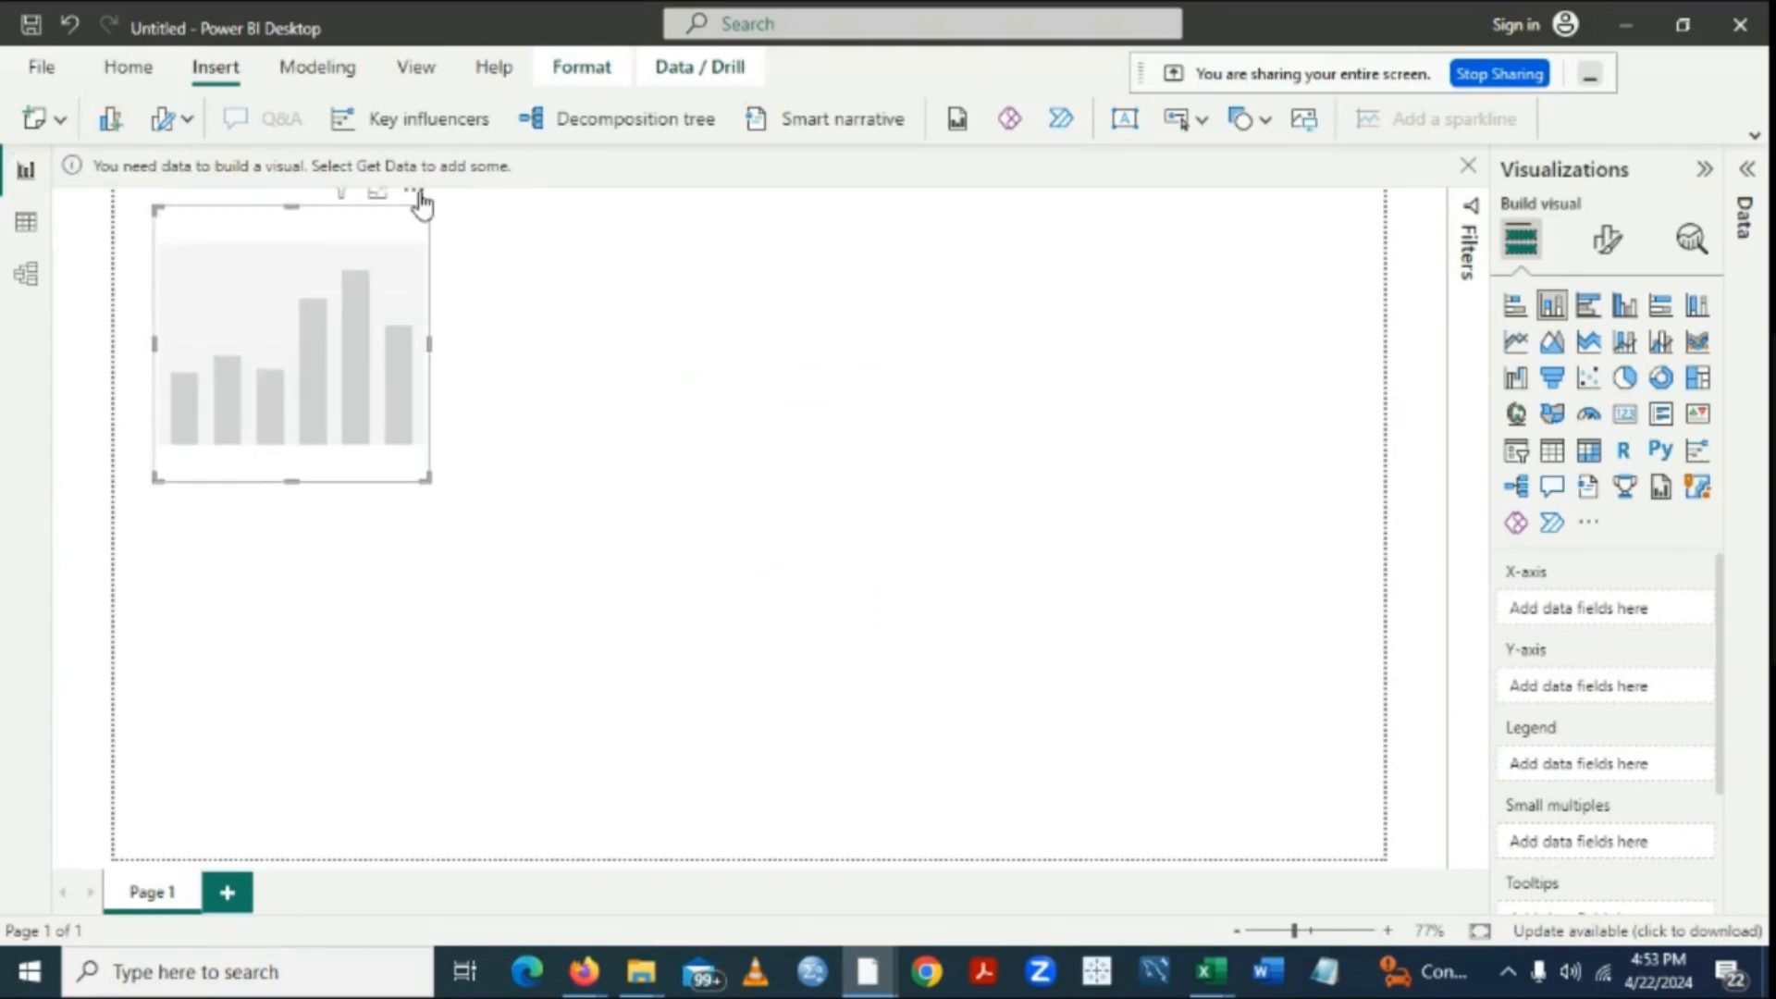
pyautogui.click(414, 191)
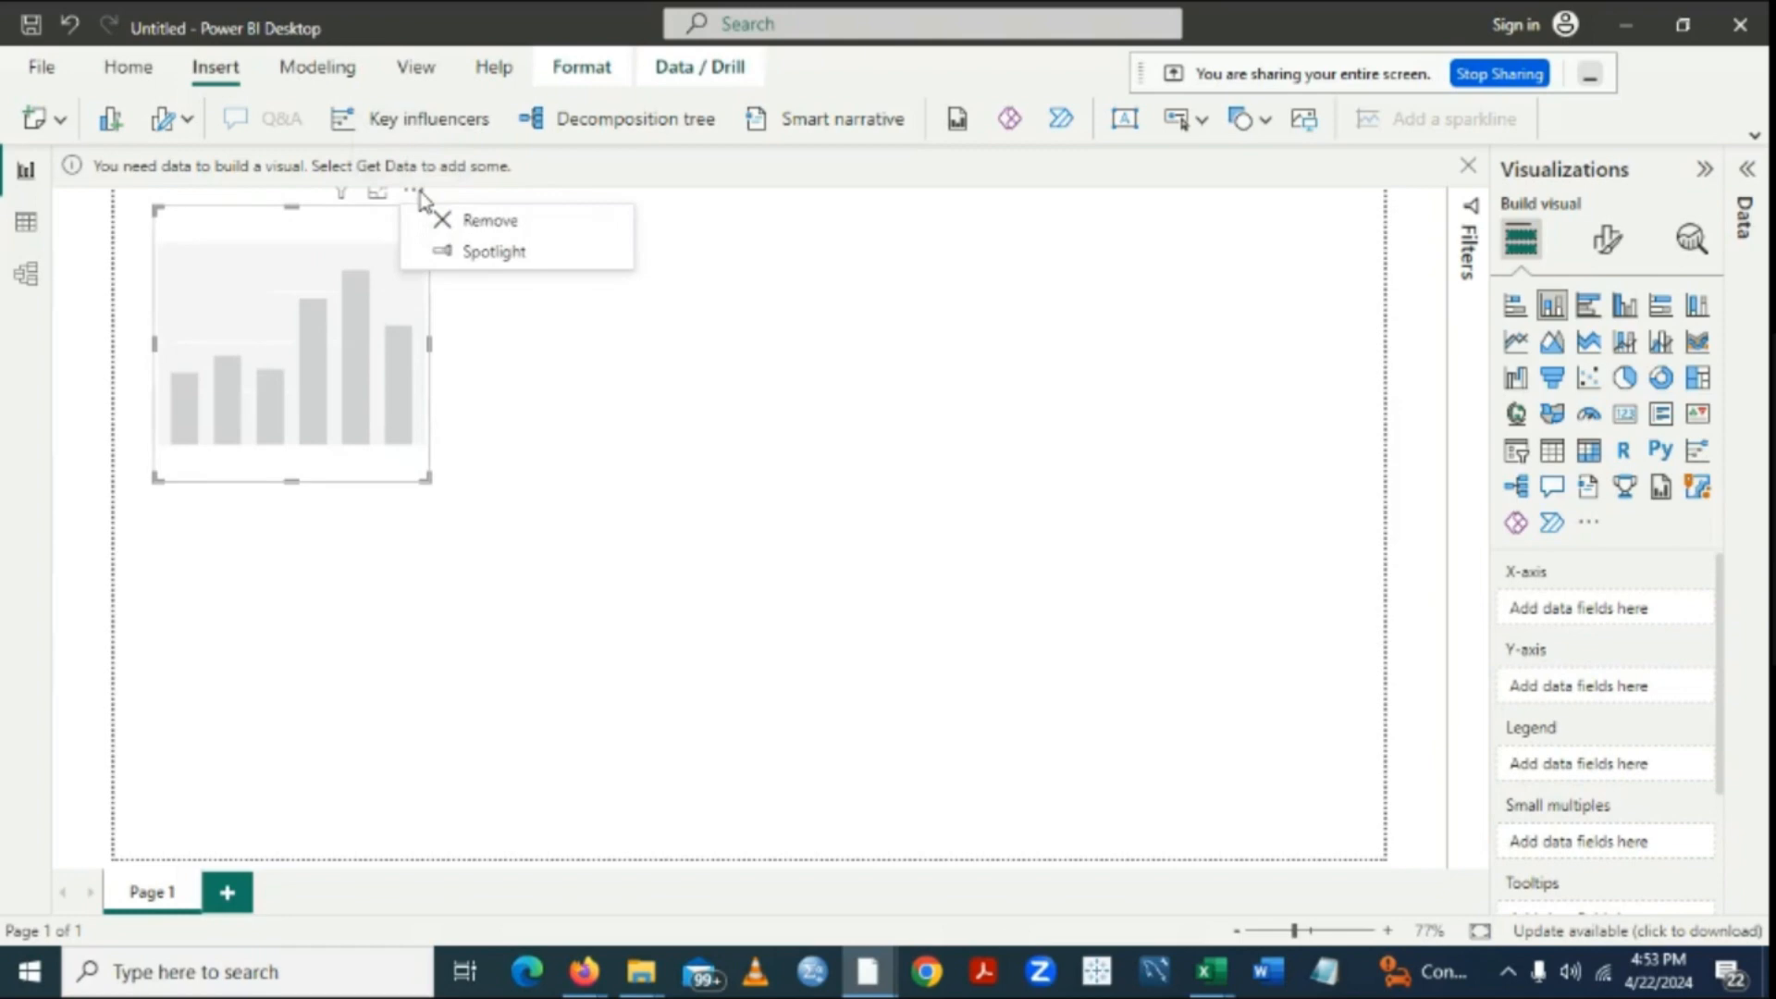
pyautogui.click(460, 222)
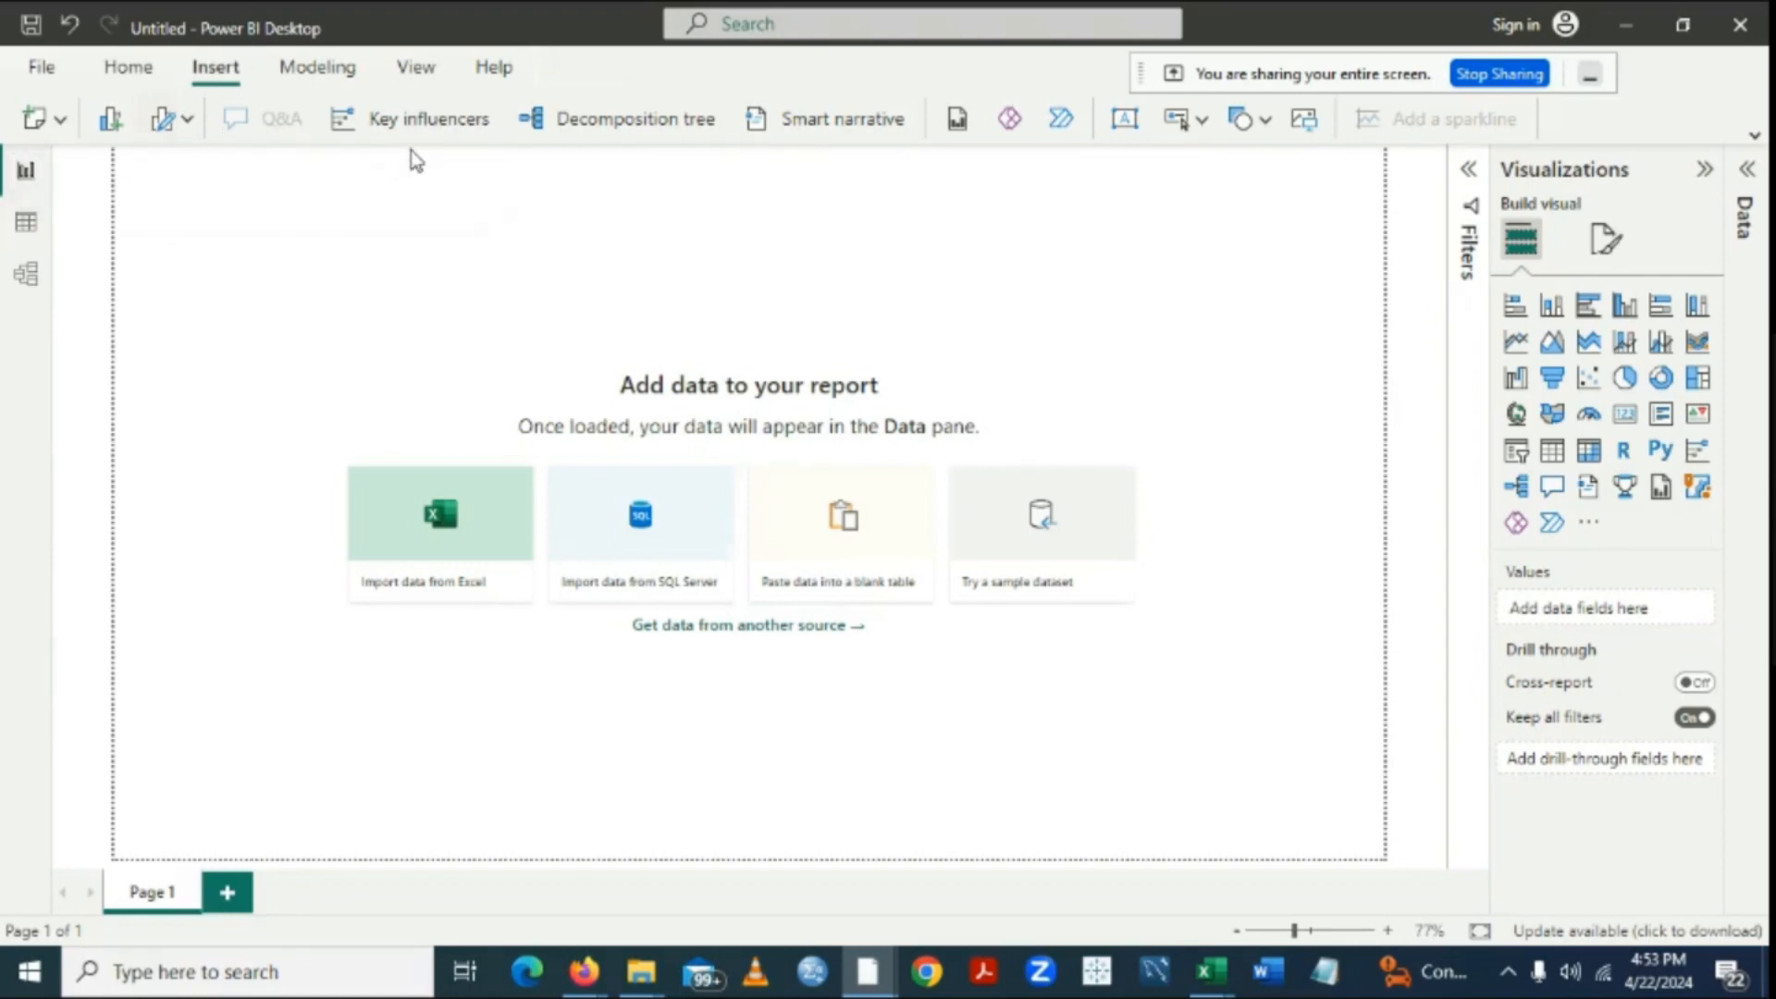
# Look over the modeling commands and the model view, and return to the report view.
pyautogui.click(317, 68)
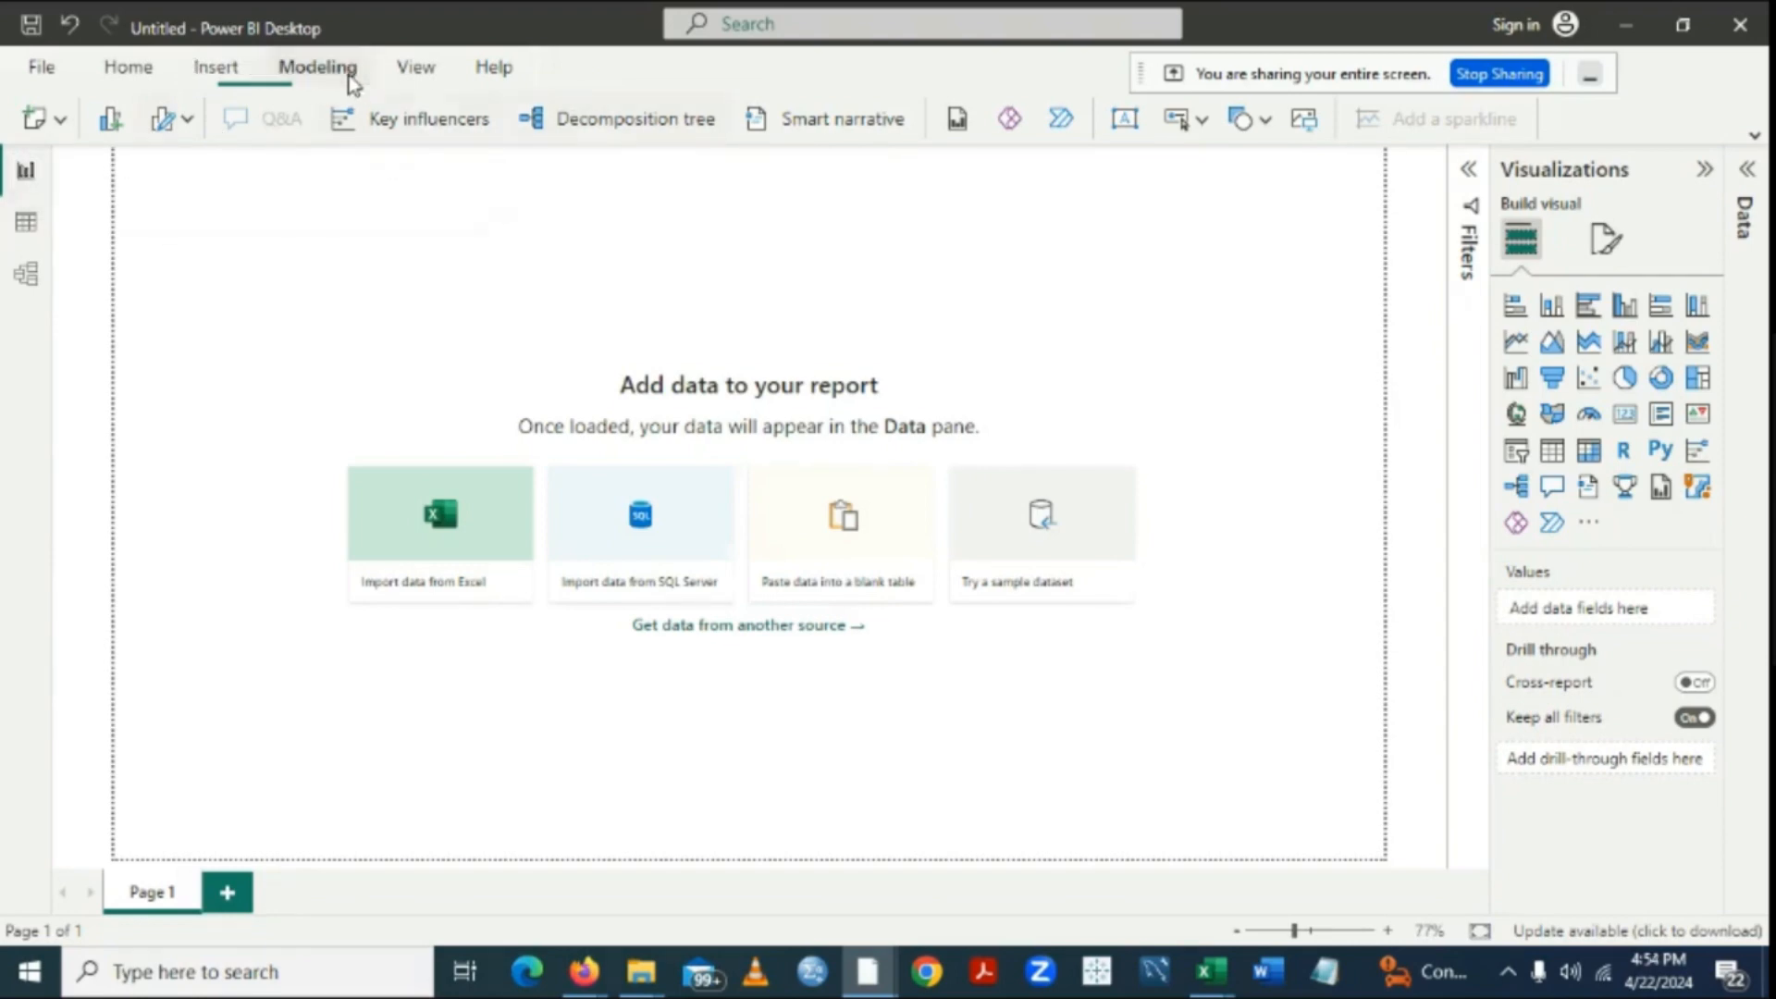
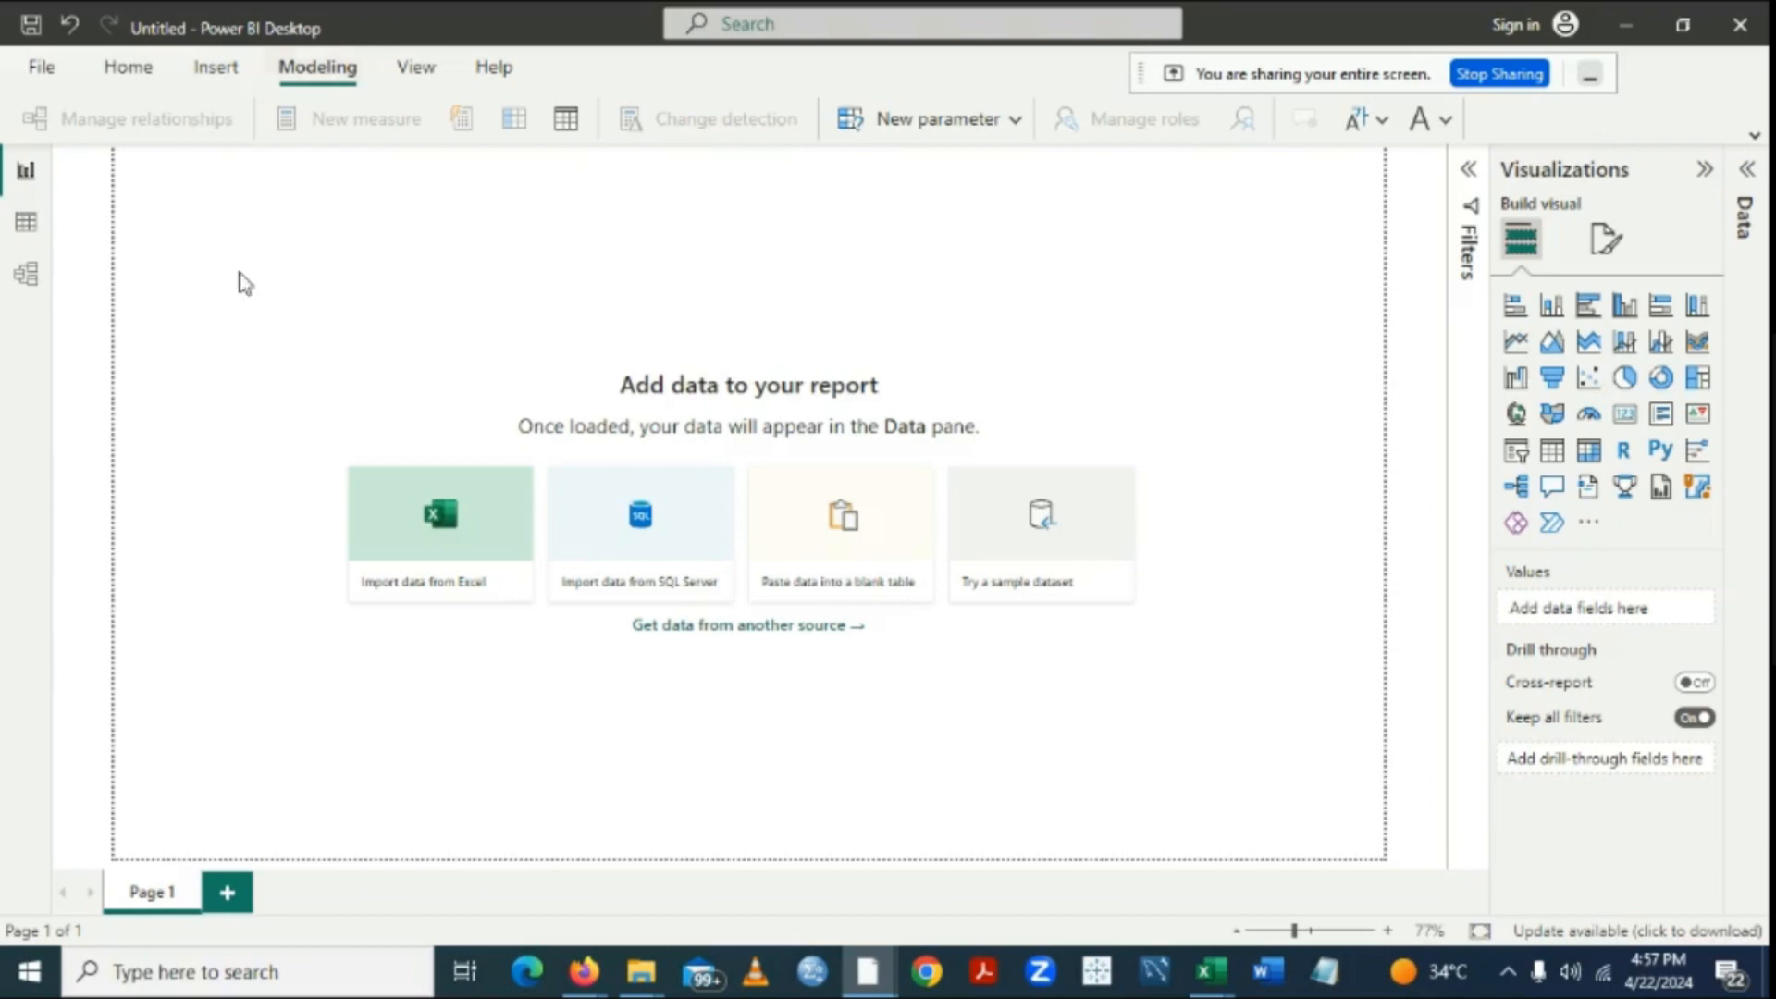
pyautogui.click(37, 285)
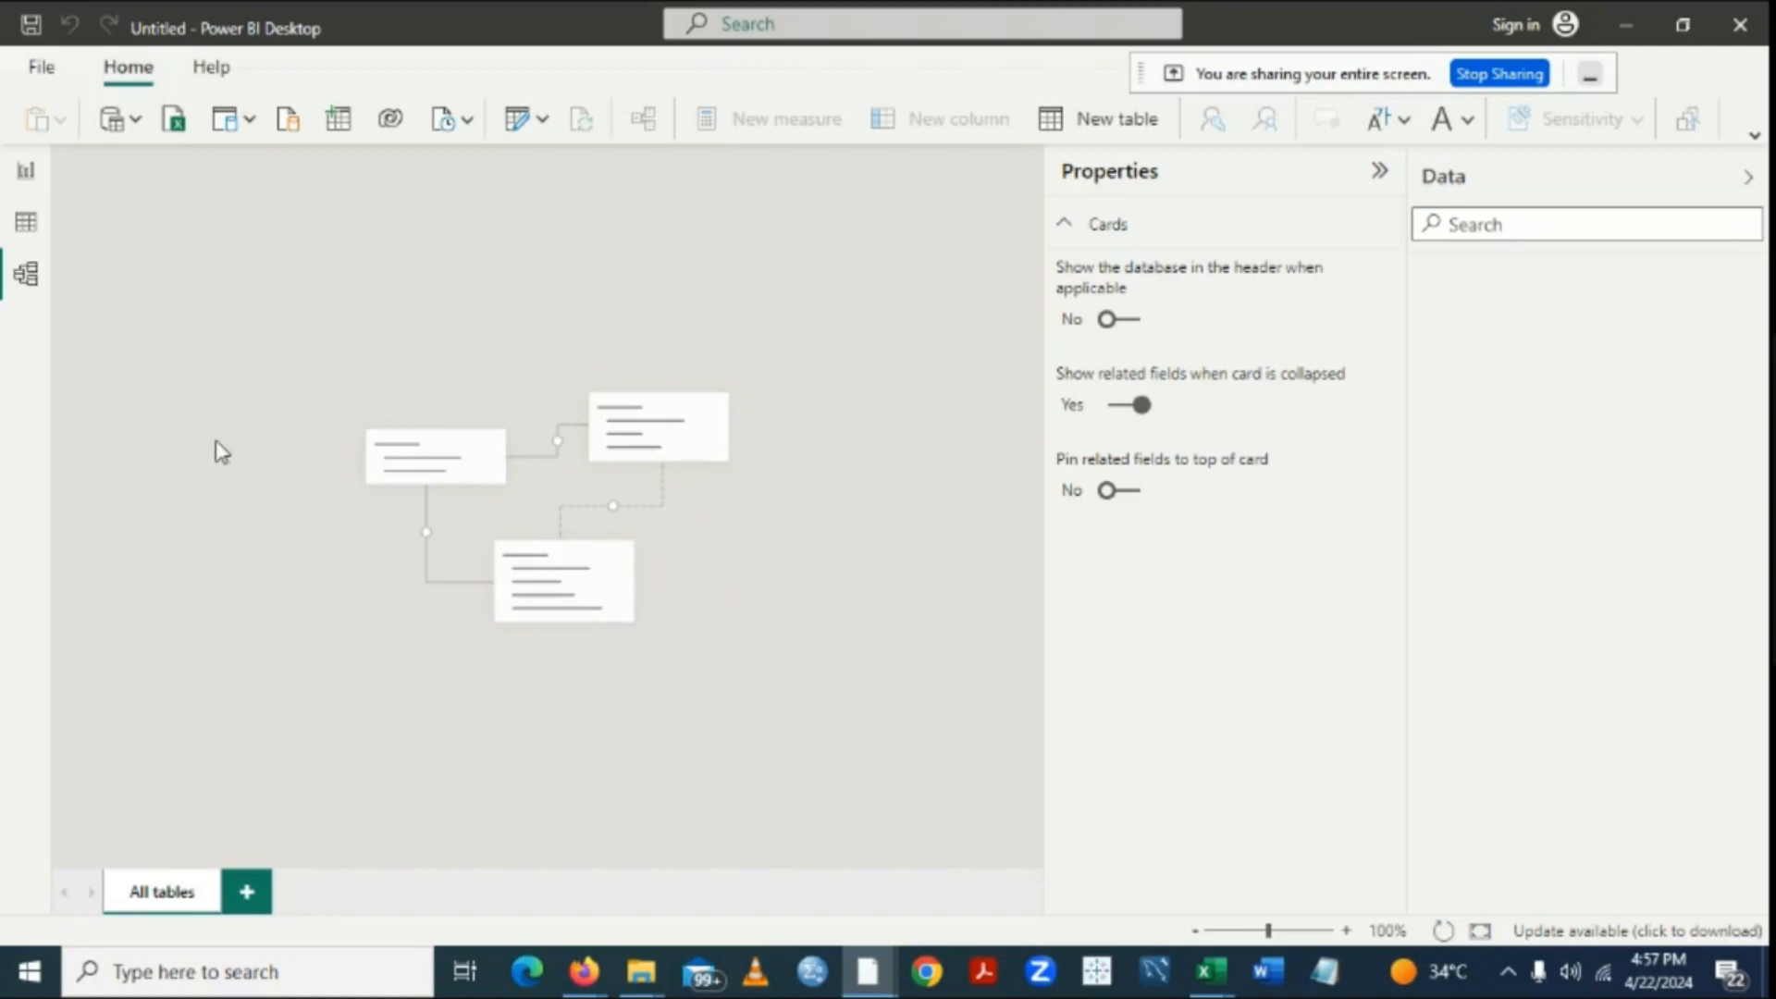
pyautogui.click(13, 185)
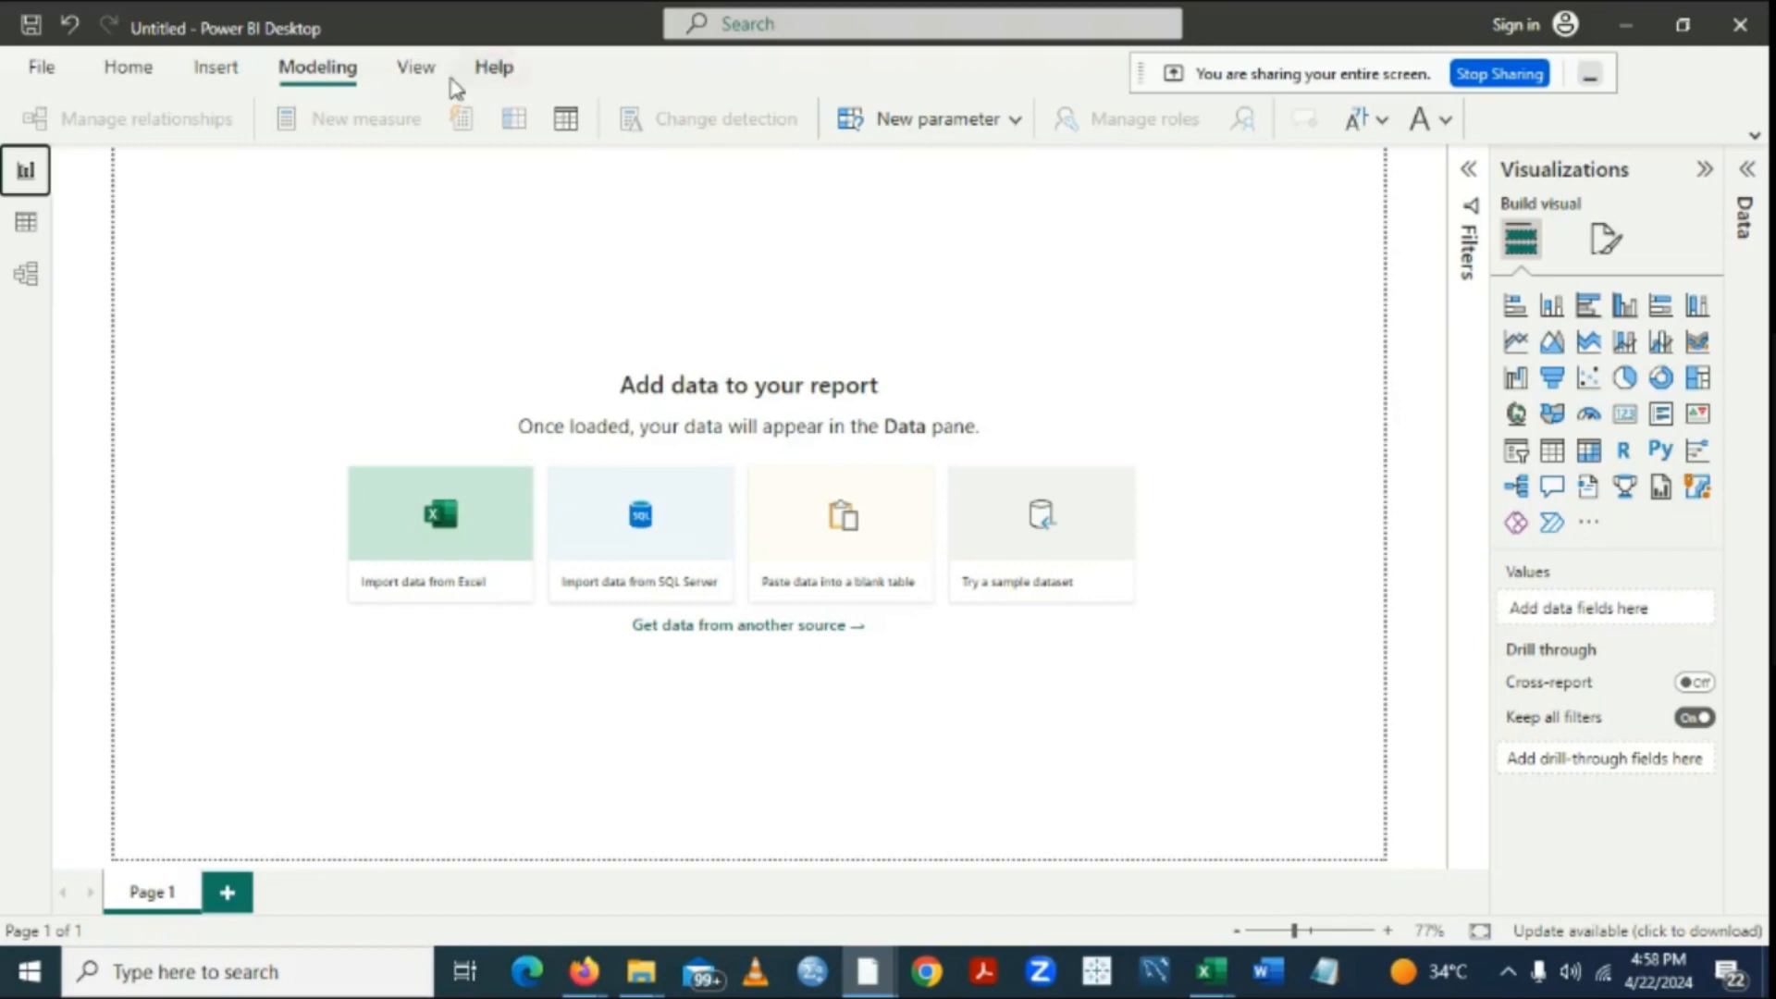
# Look through the viewing options and the gallery of report themes without applying one.
pyautogui.click(418, 70)
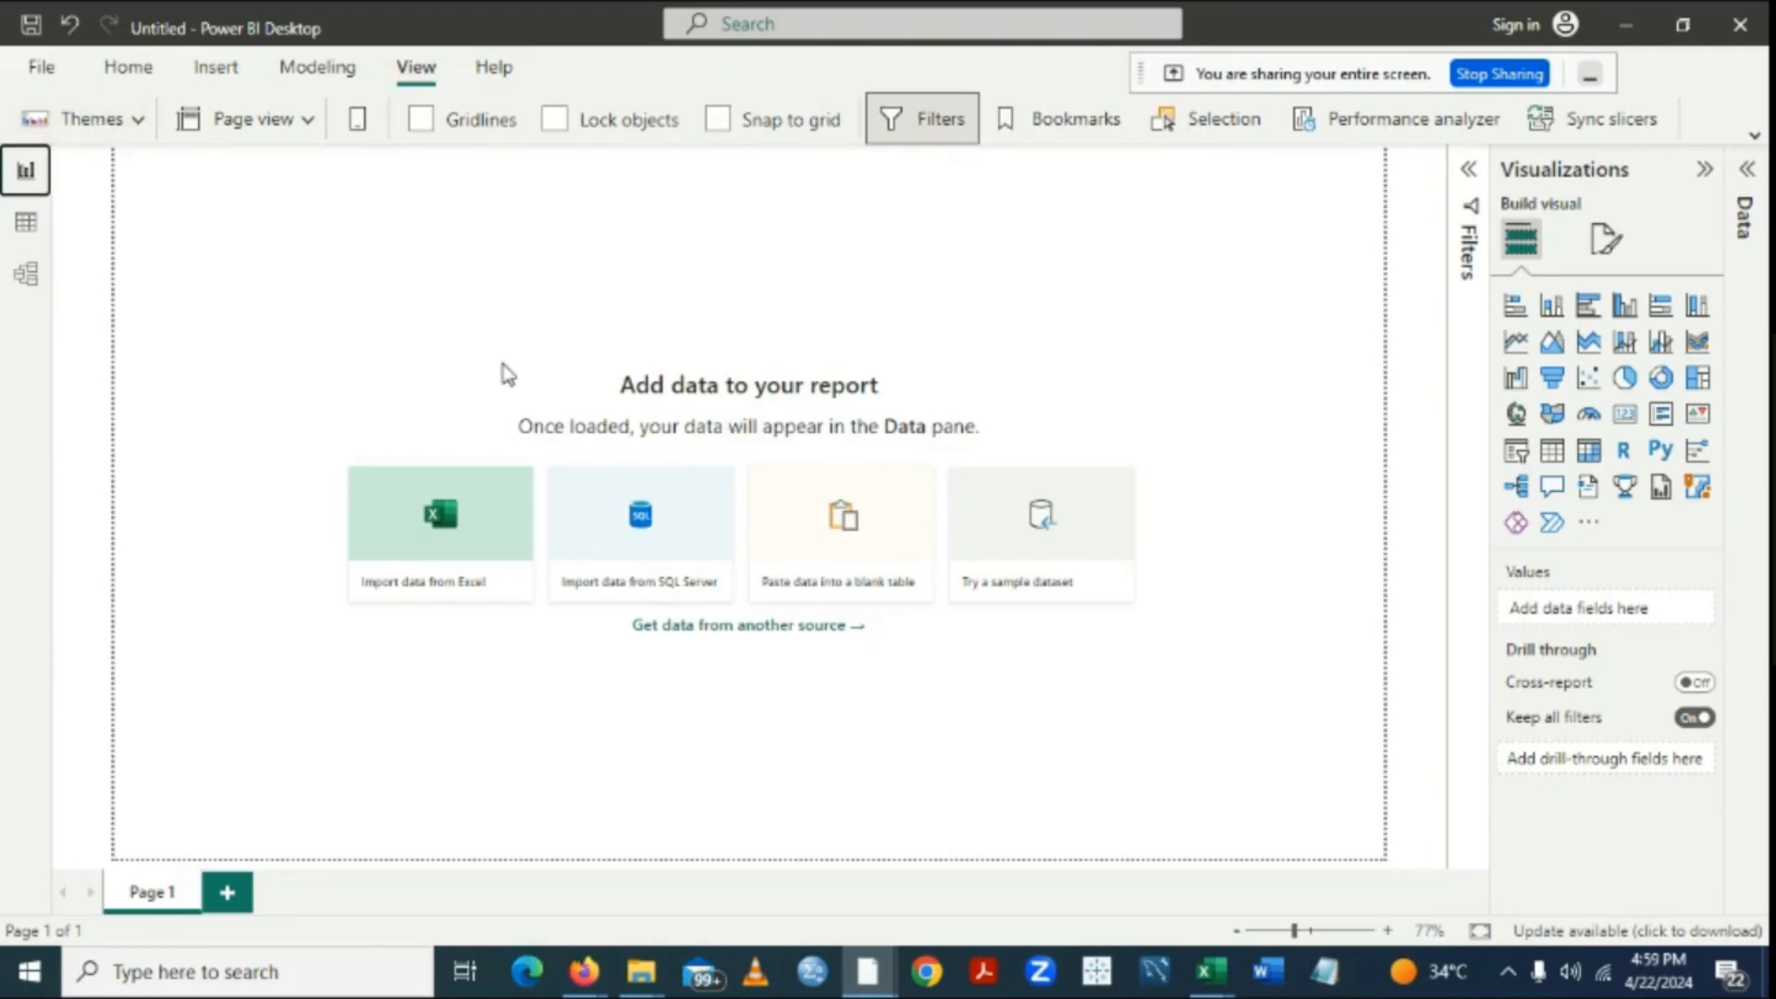
pyautogui.click(139, 123)
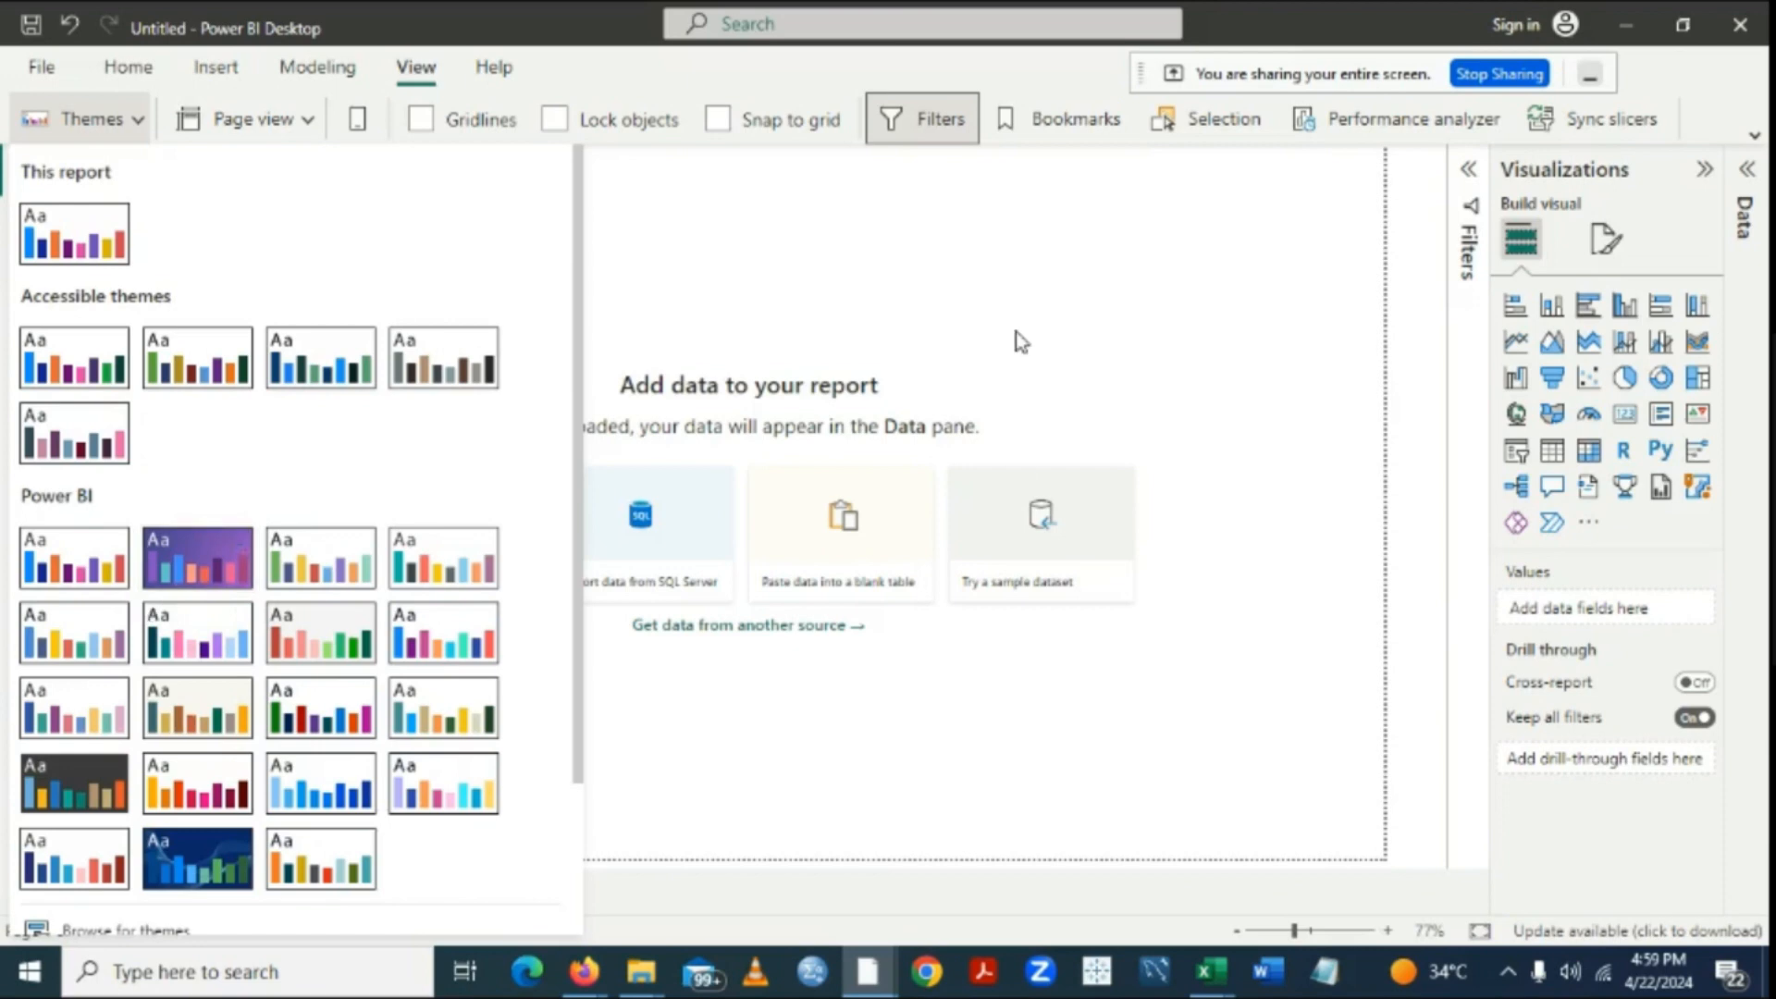
pyautogui.click(706, 300)
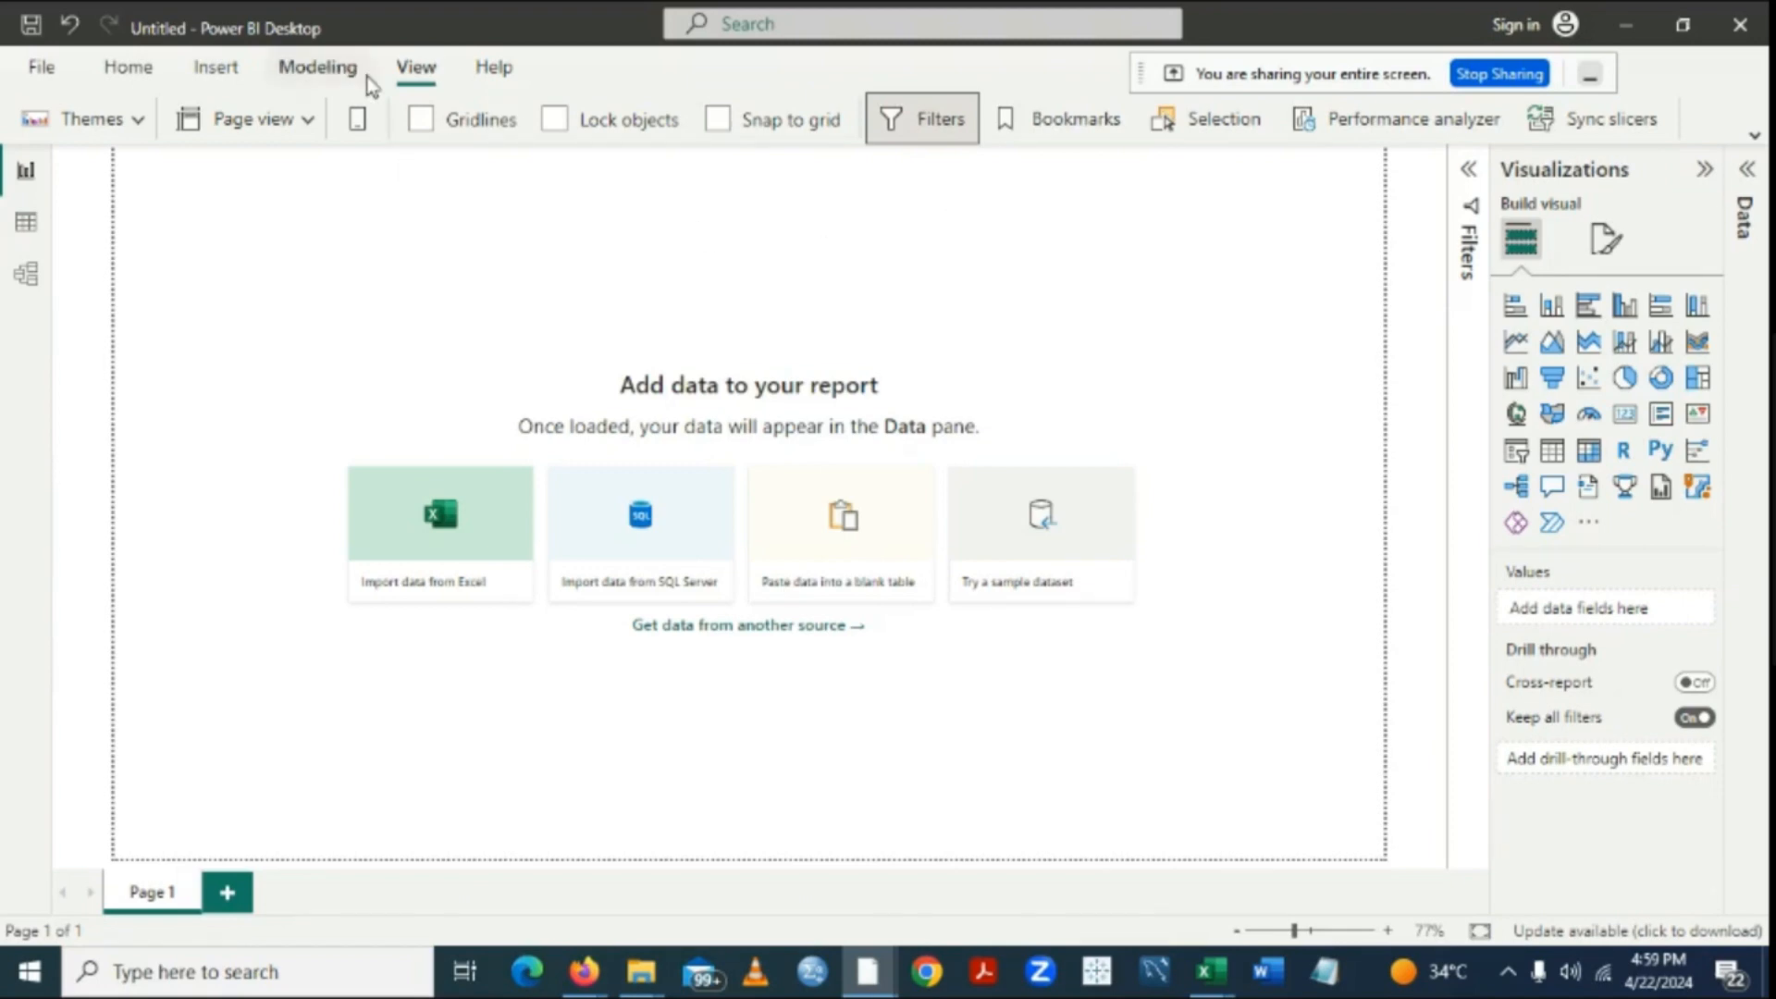
# Examine the report page's formatting options and the file commands with the recent reports.
pyautogui.click(130, 69)
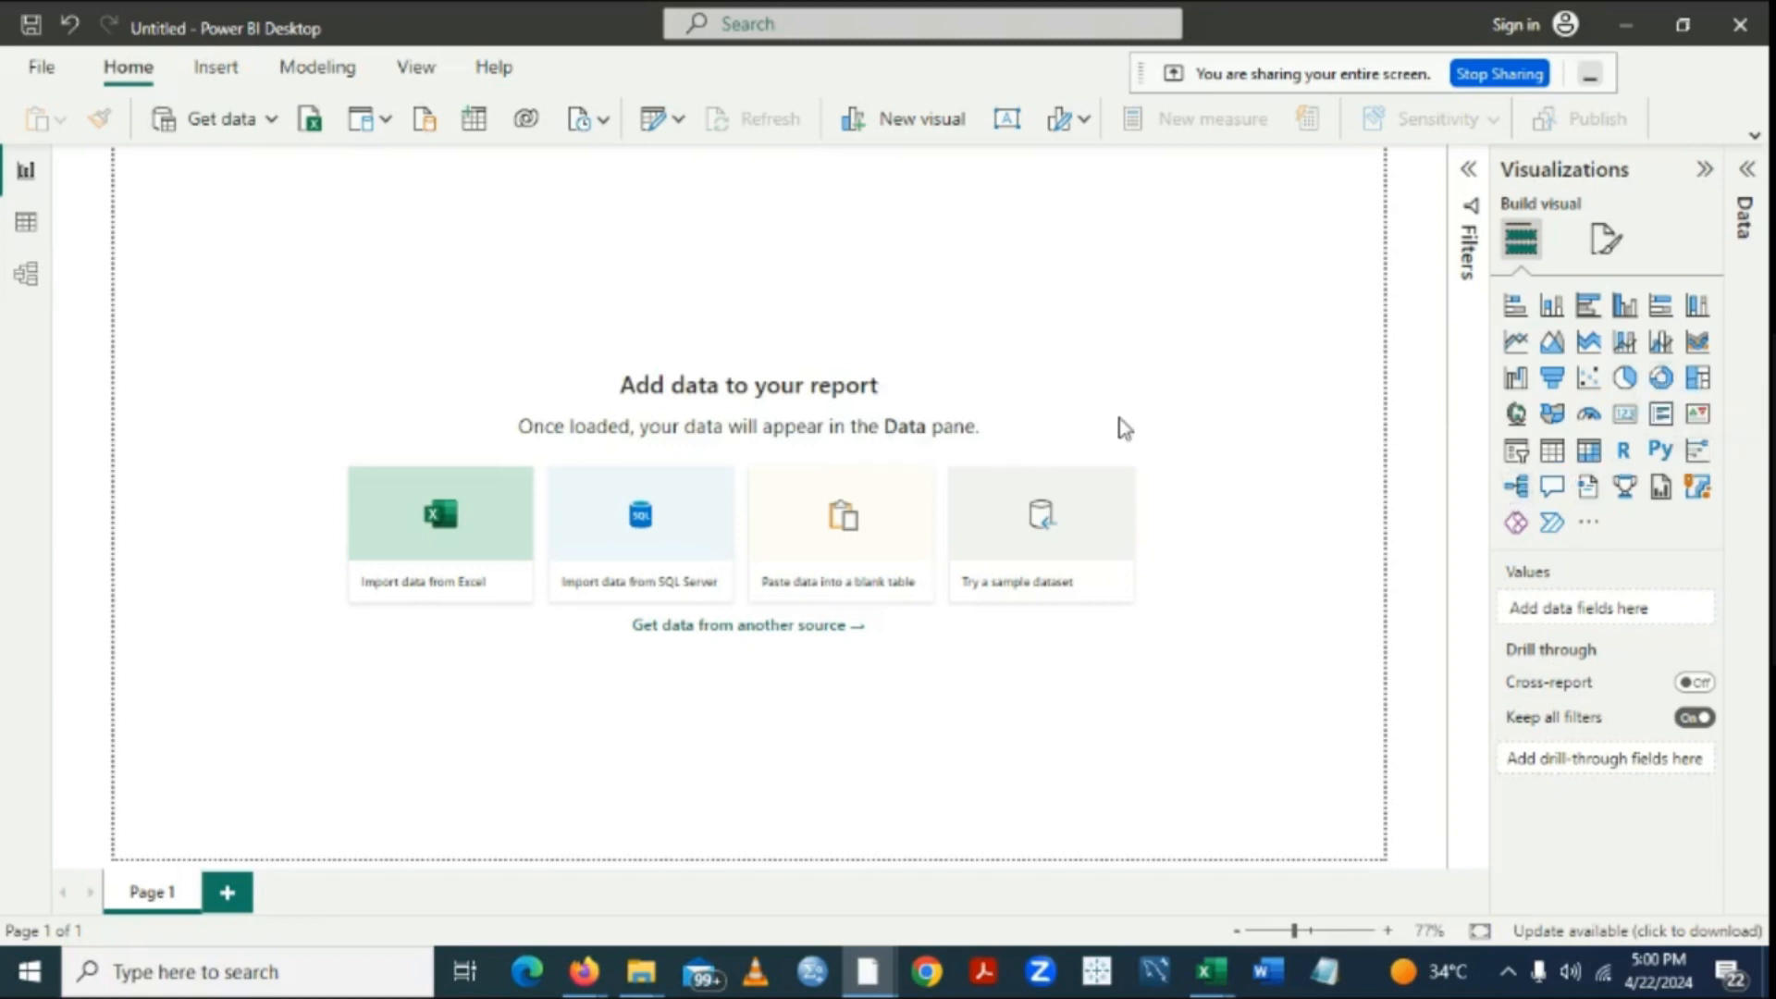
pyautogui.click(1605, 242)
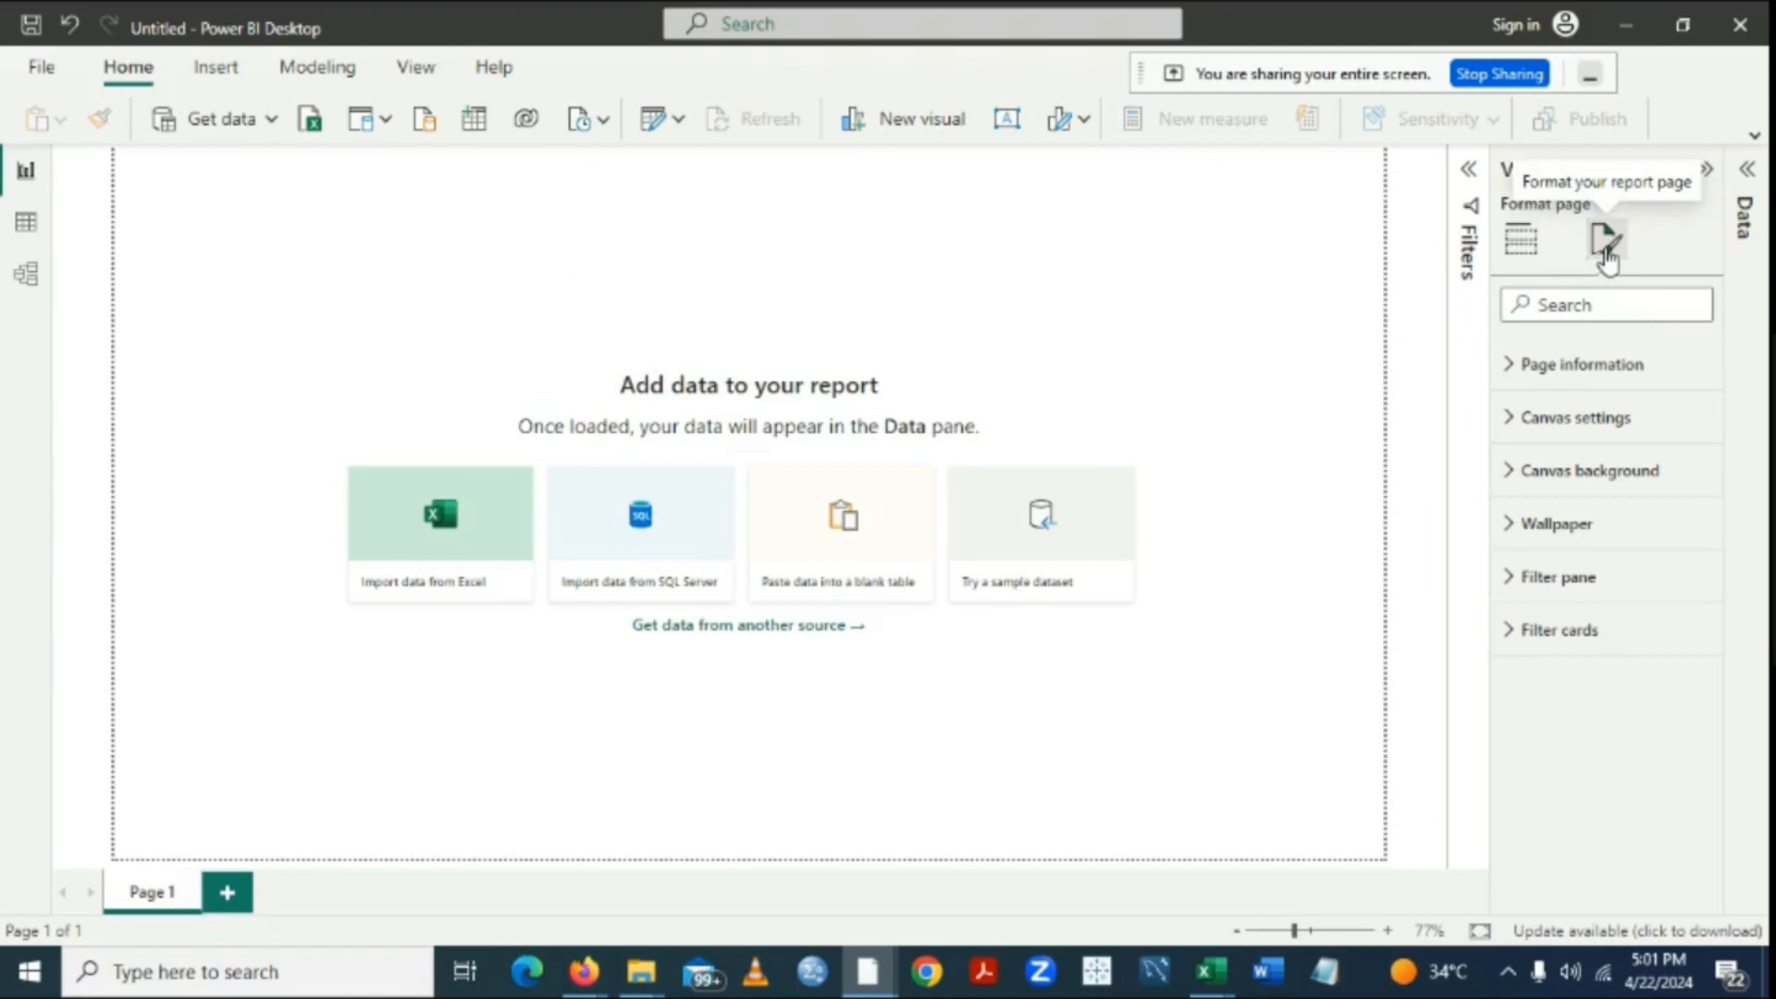
pyautogui.click(40, 68)
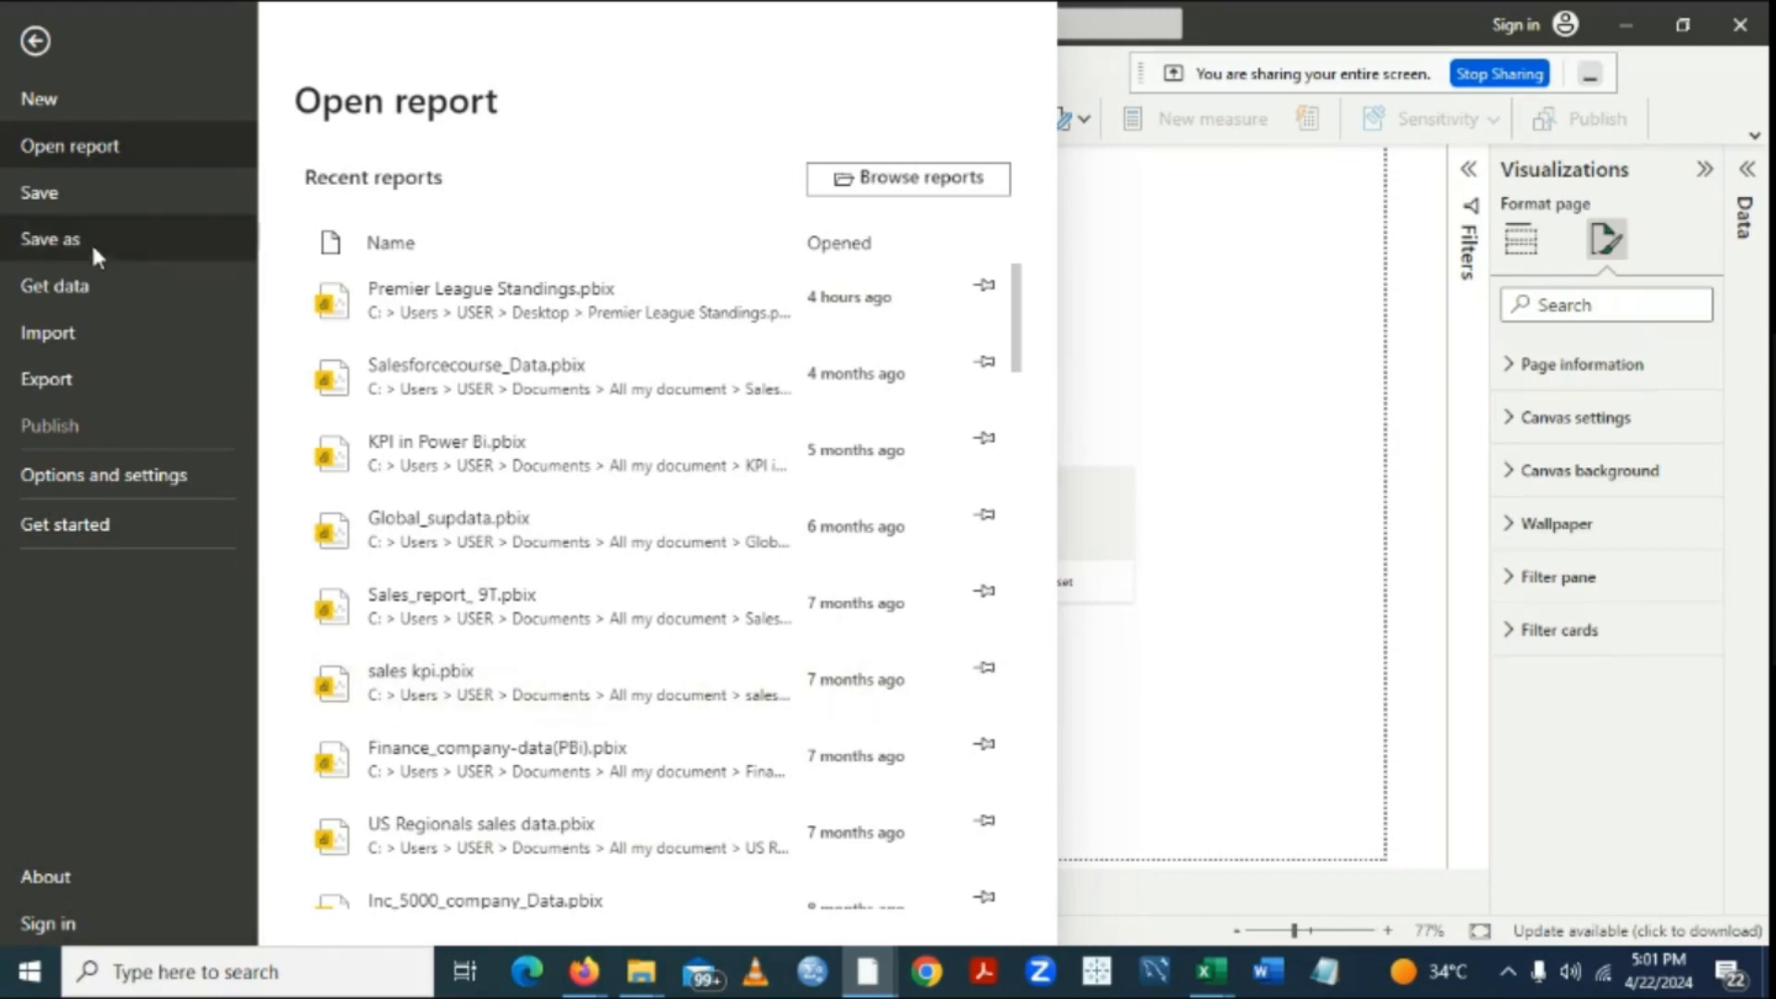
pyautogui.click(35, 43)
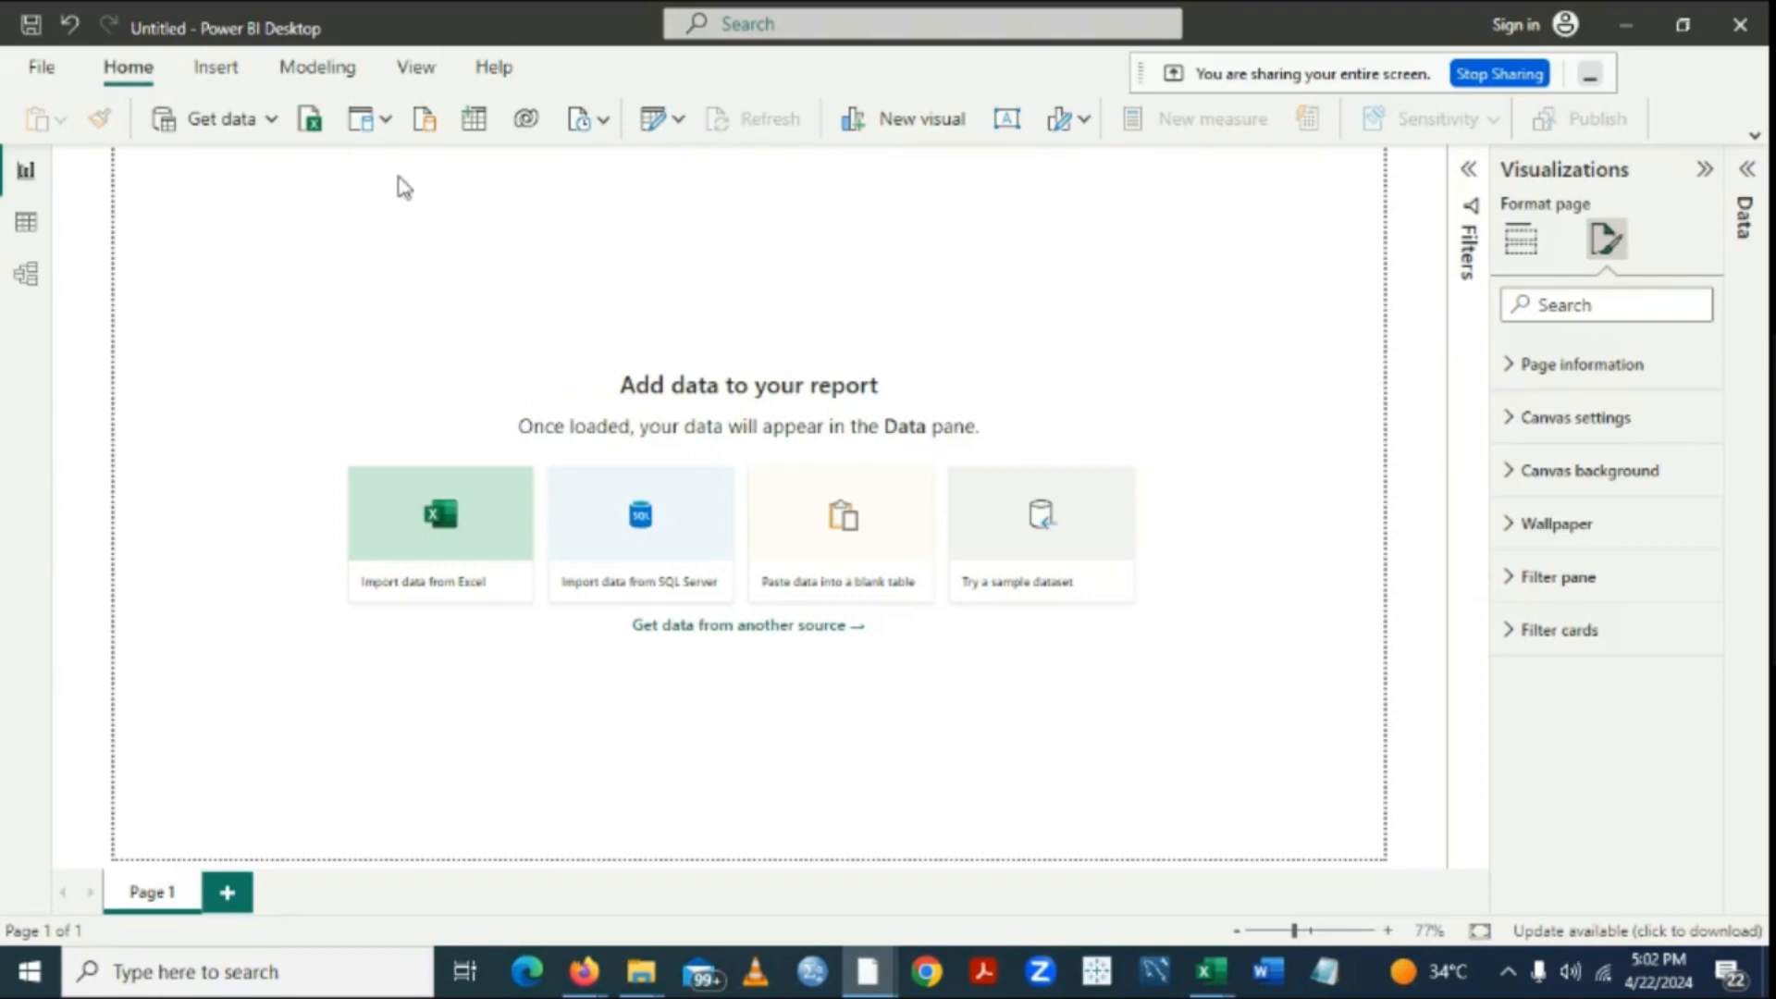
# Connect to the Excel workbook NGO Students Assignment for the Week 4b as the report's data source.
pyautogui.click(273, 121)
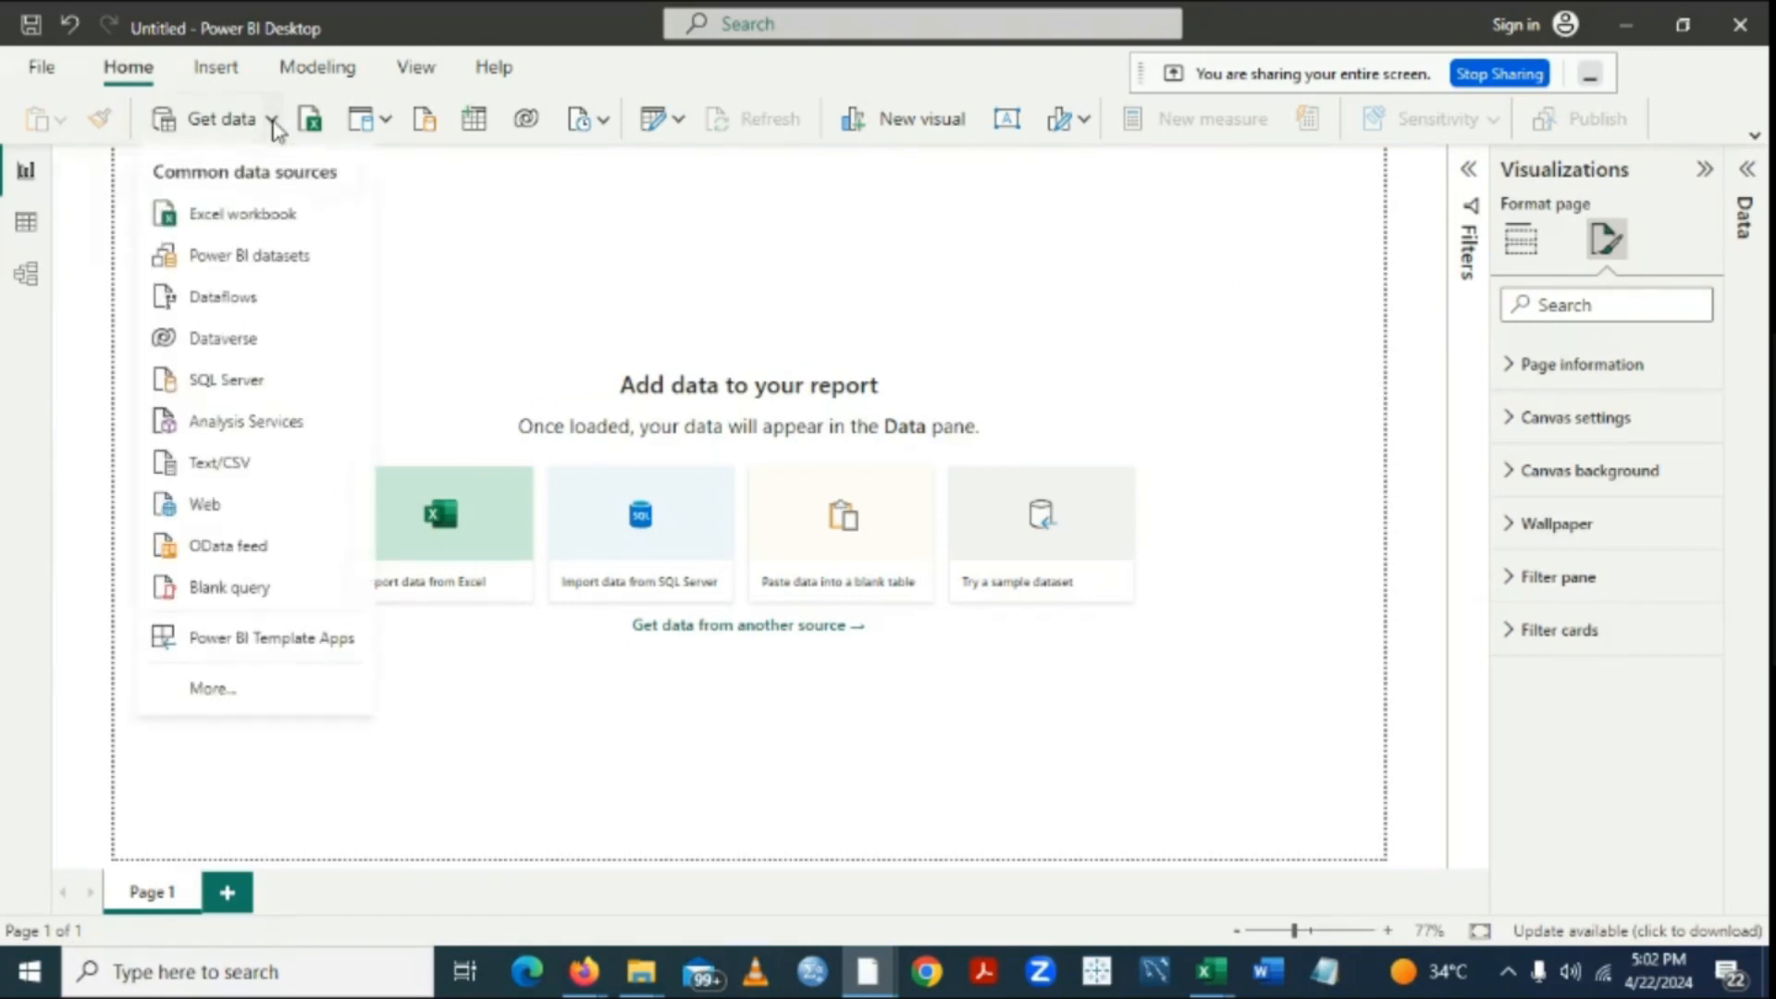
pyautogui.click(237, 212)
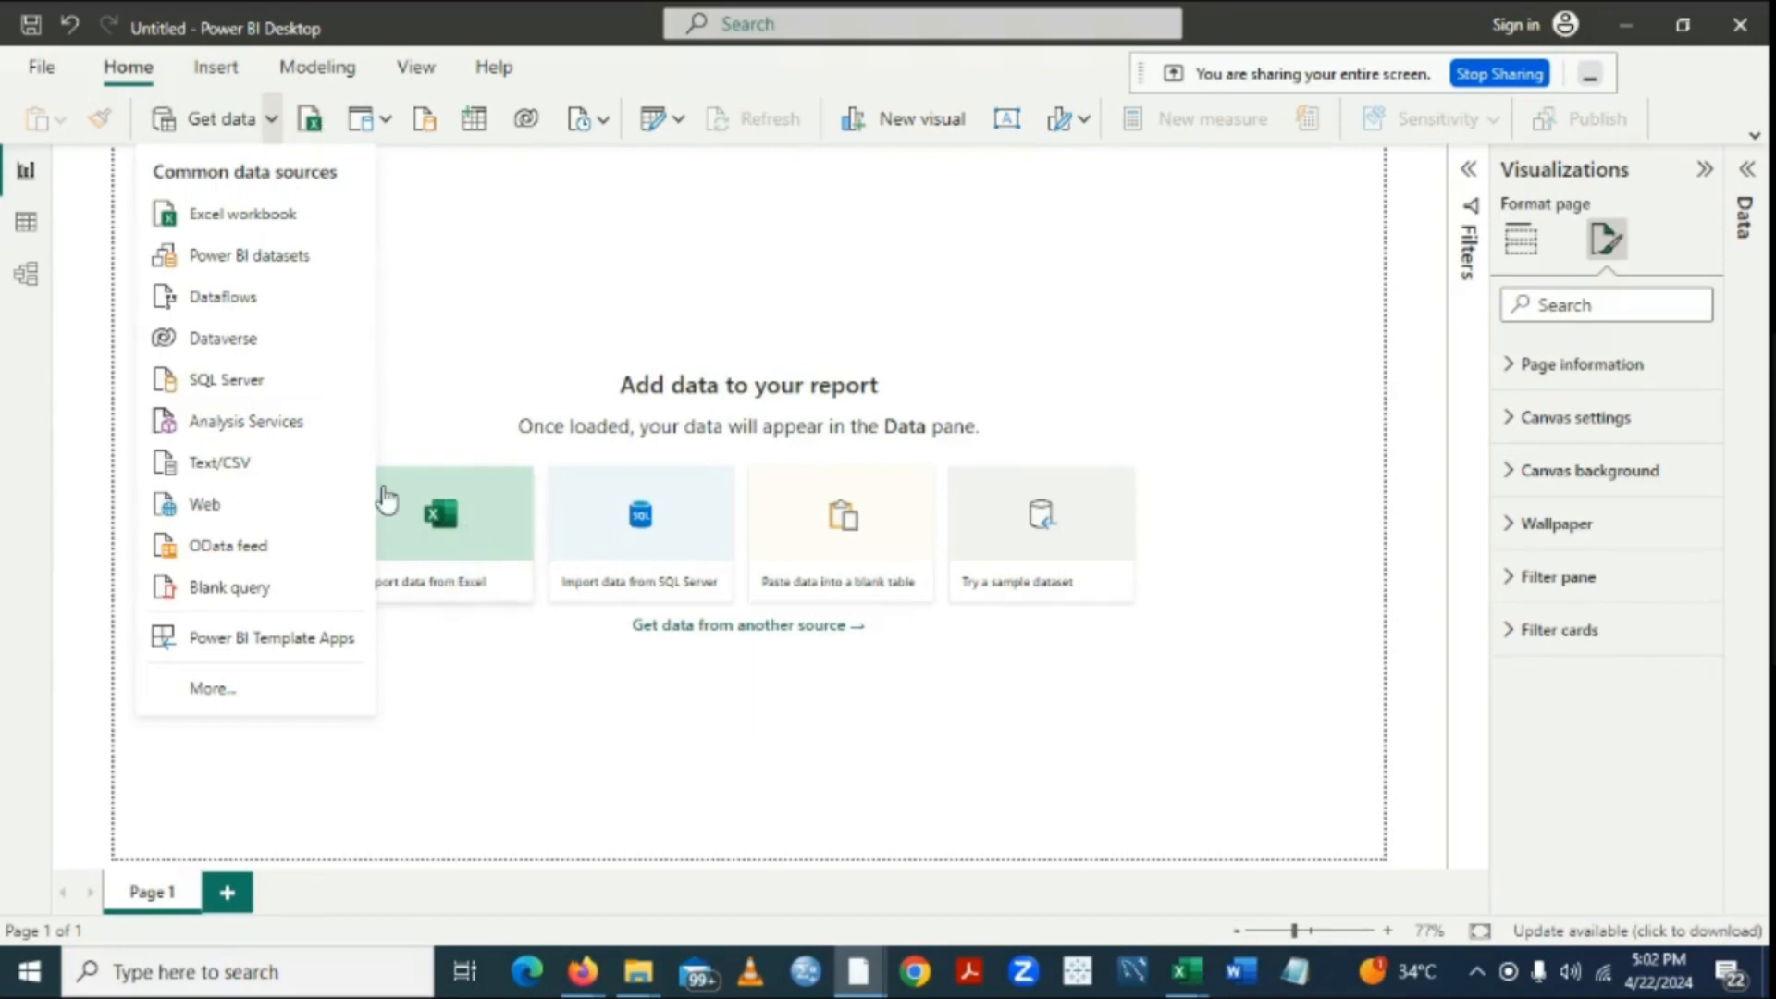
pyautogui.click(290, 215)
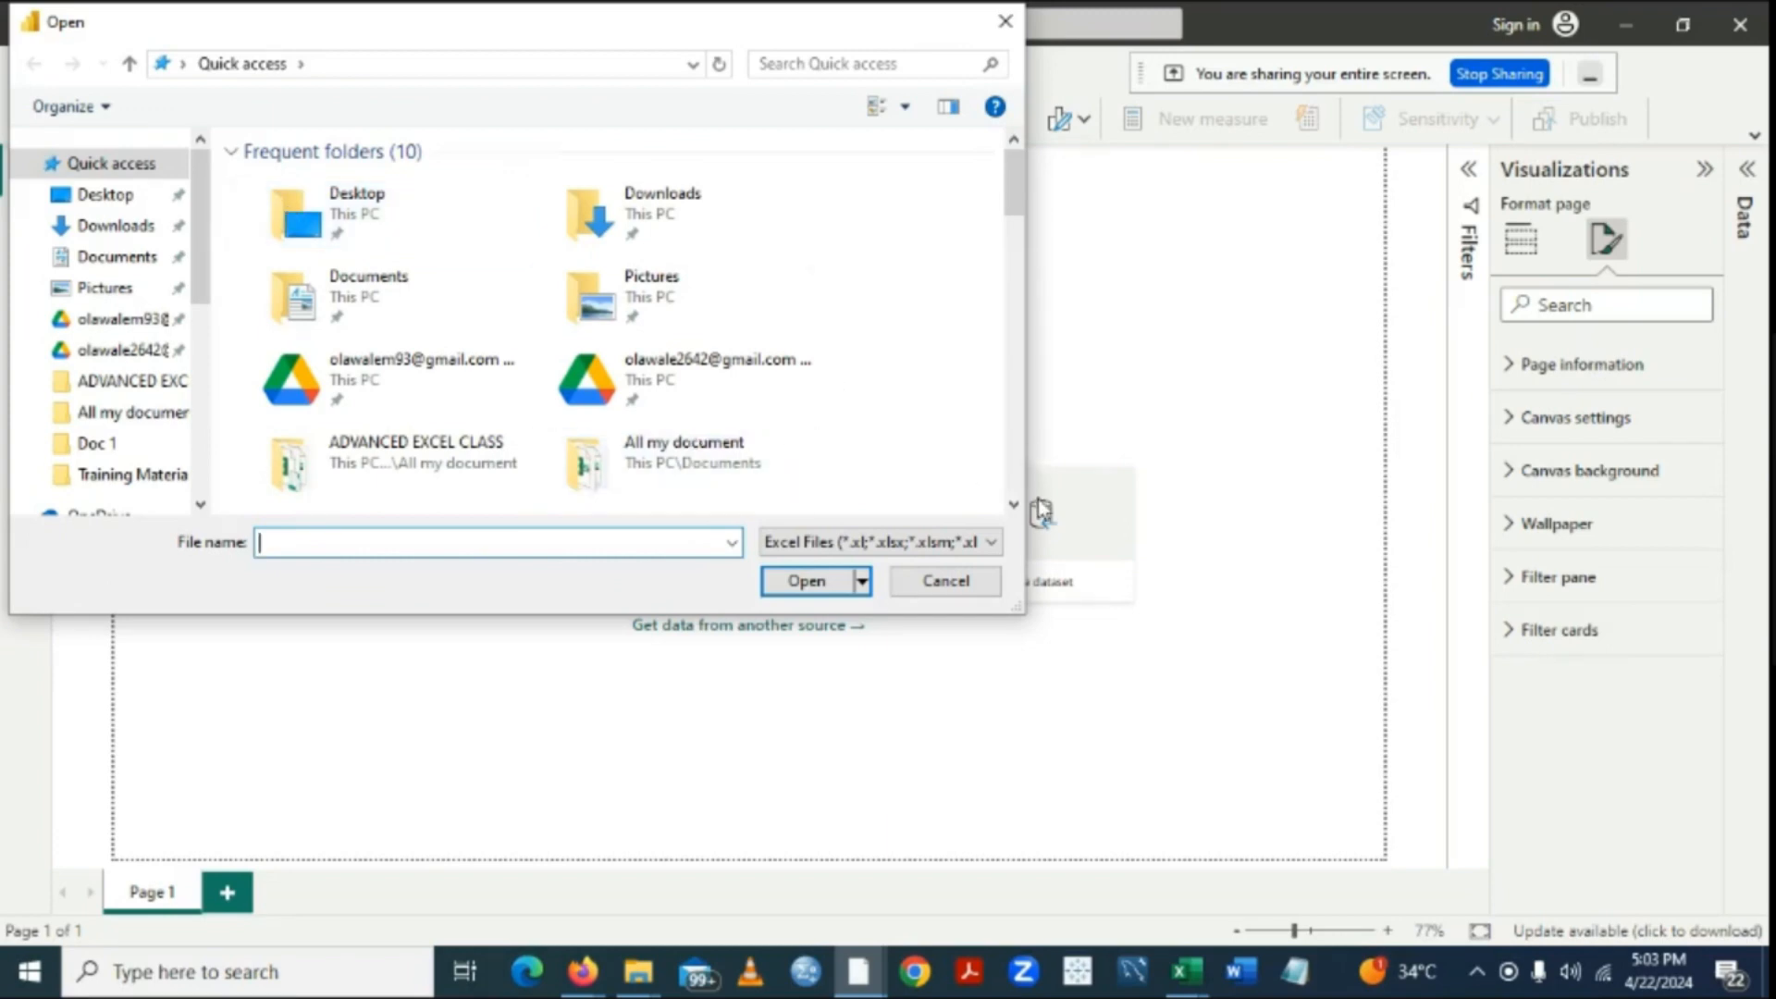
pyautogui.click(1015, 506)
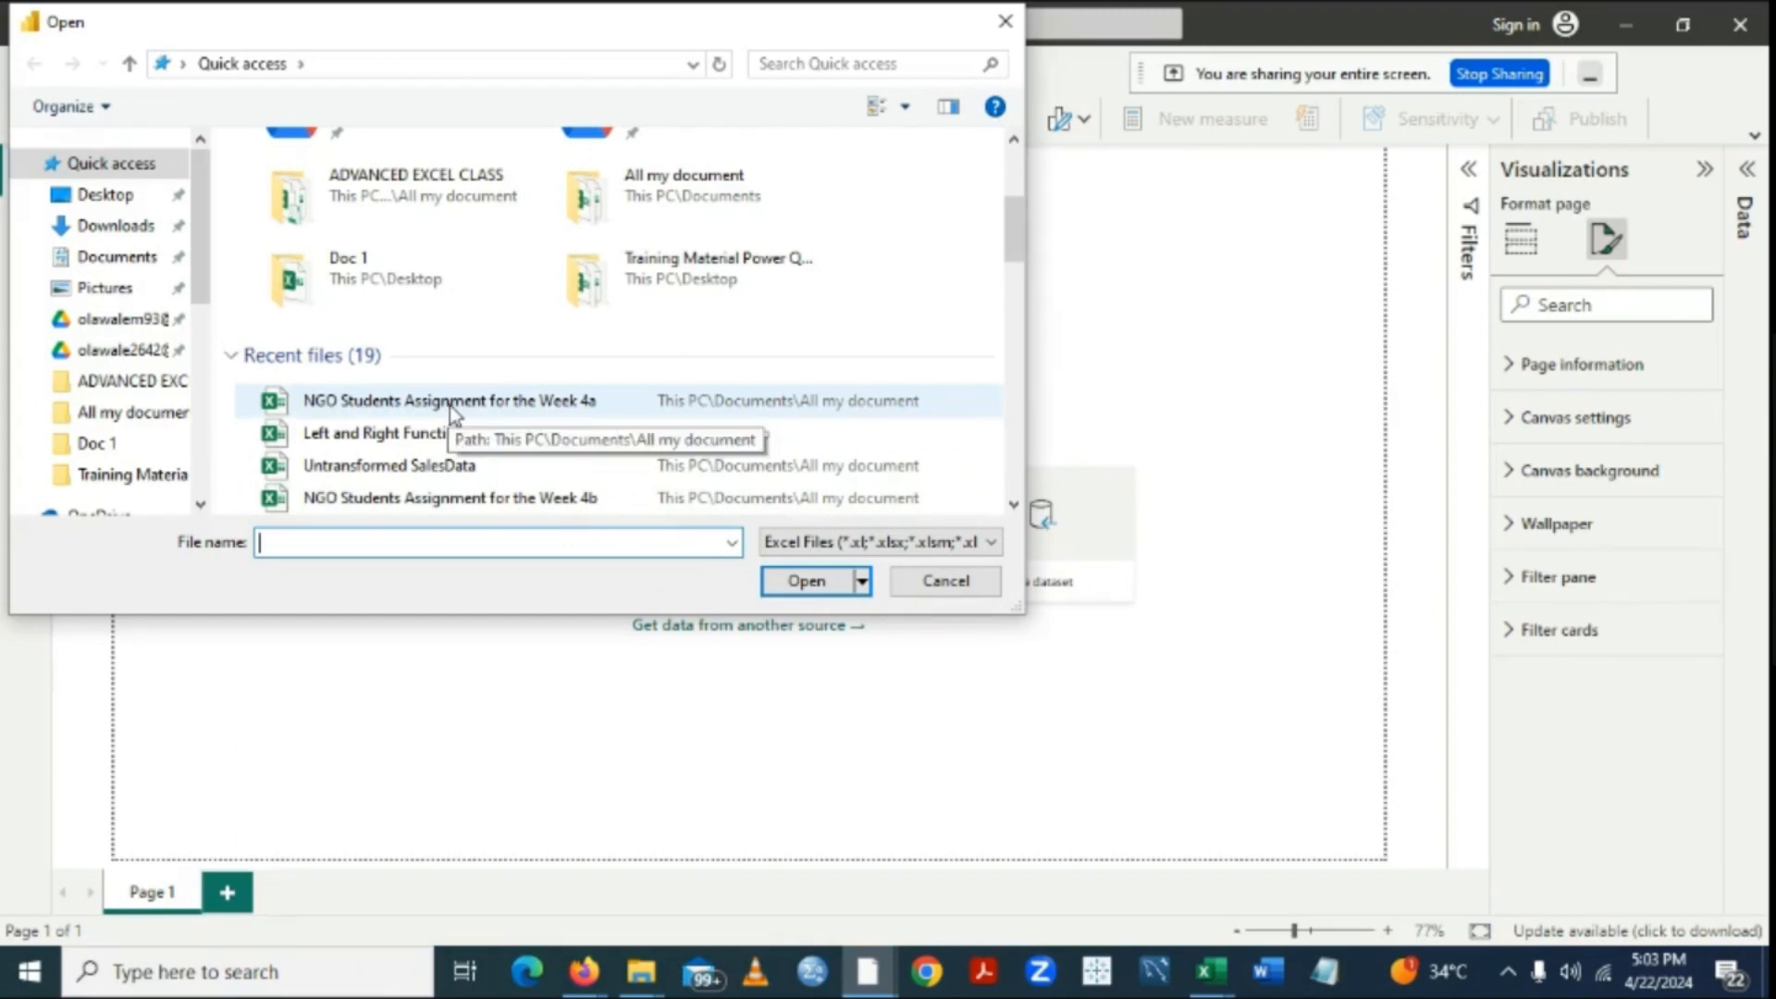
pyautogui.click(575, 499)
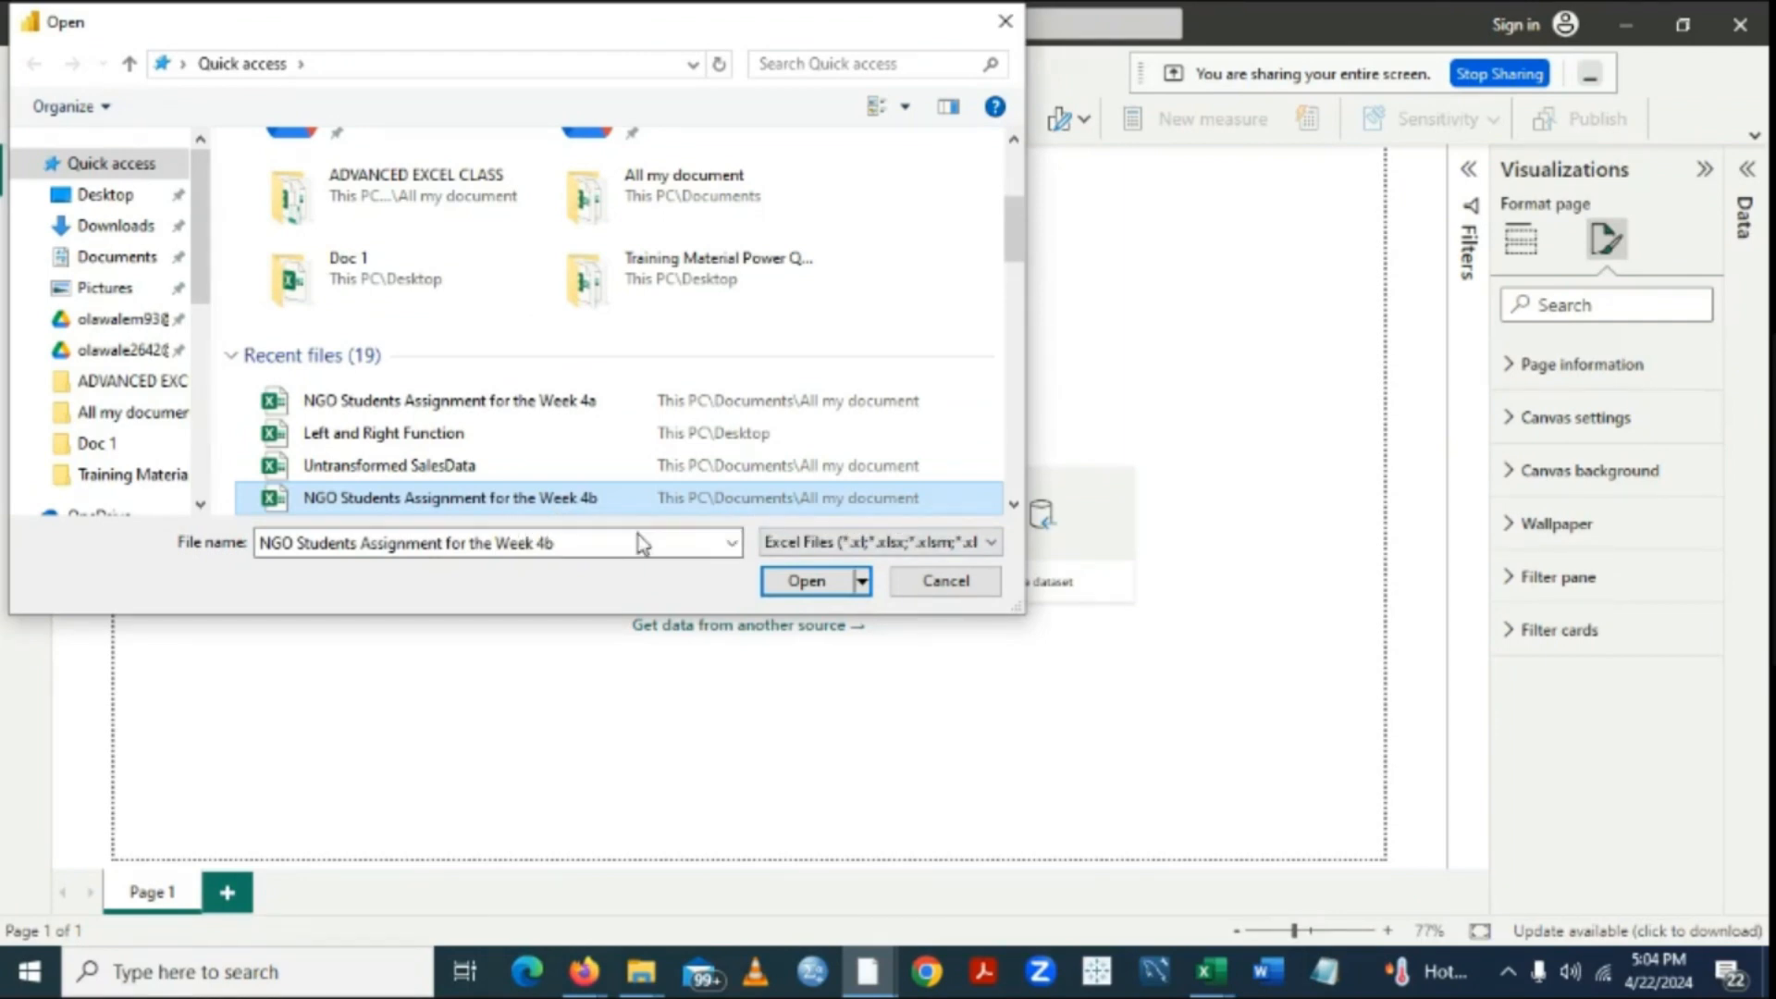
pyautogui.click(804, 582)
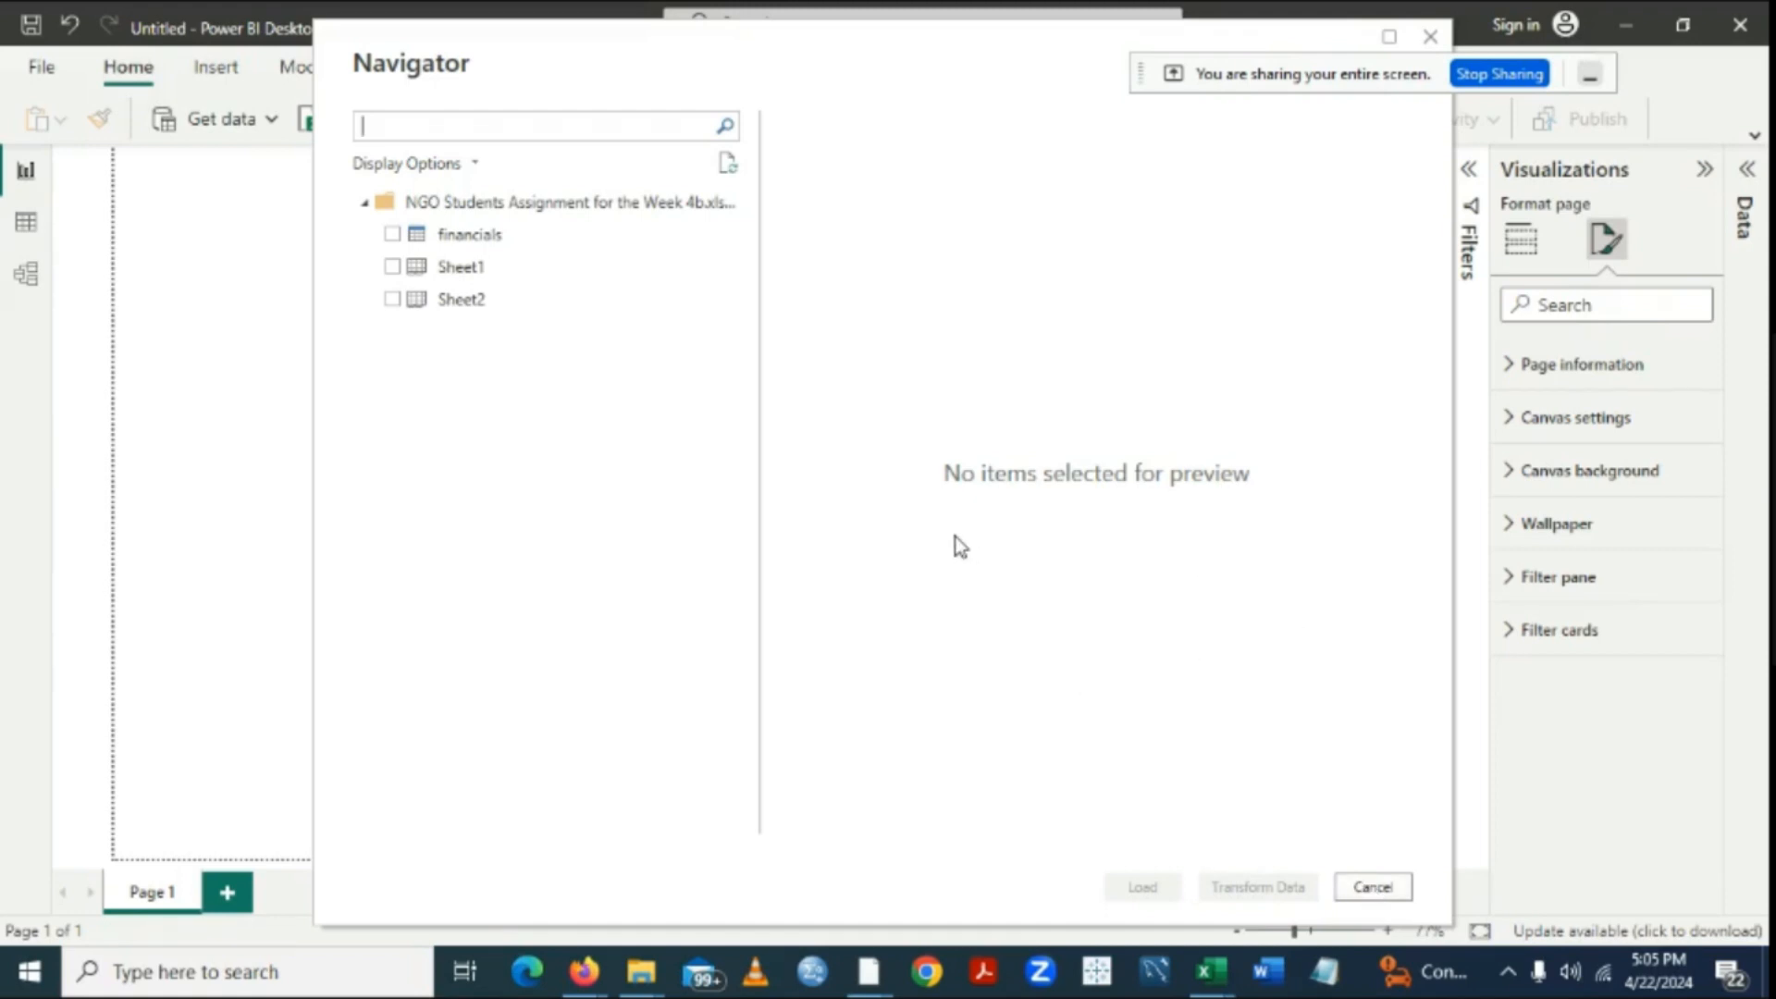
# Load the financials table into the report and expand its list of fields.
pyautogui.click(393, 236)
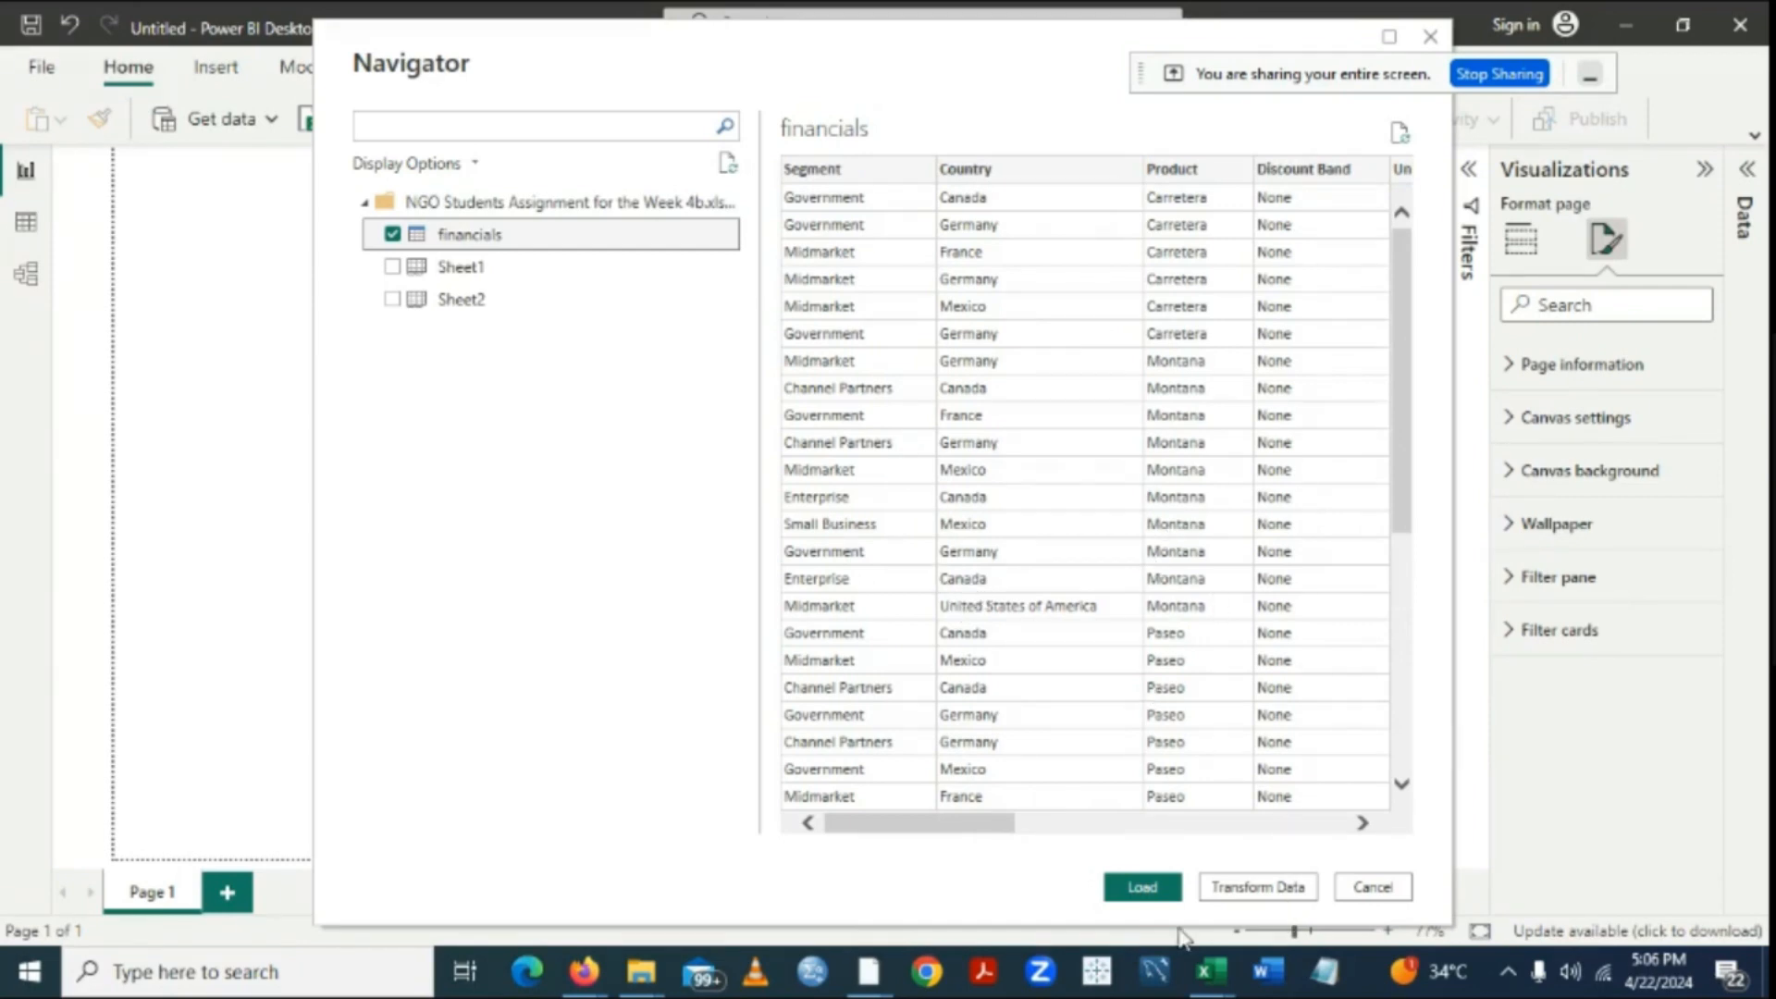
pyautogui.click(1145, 890)
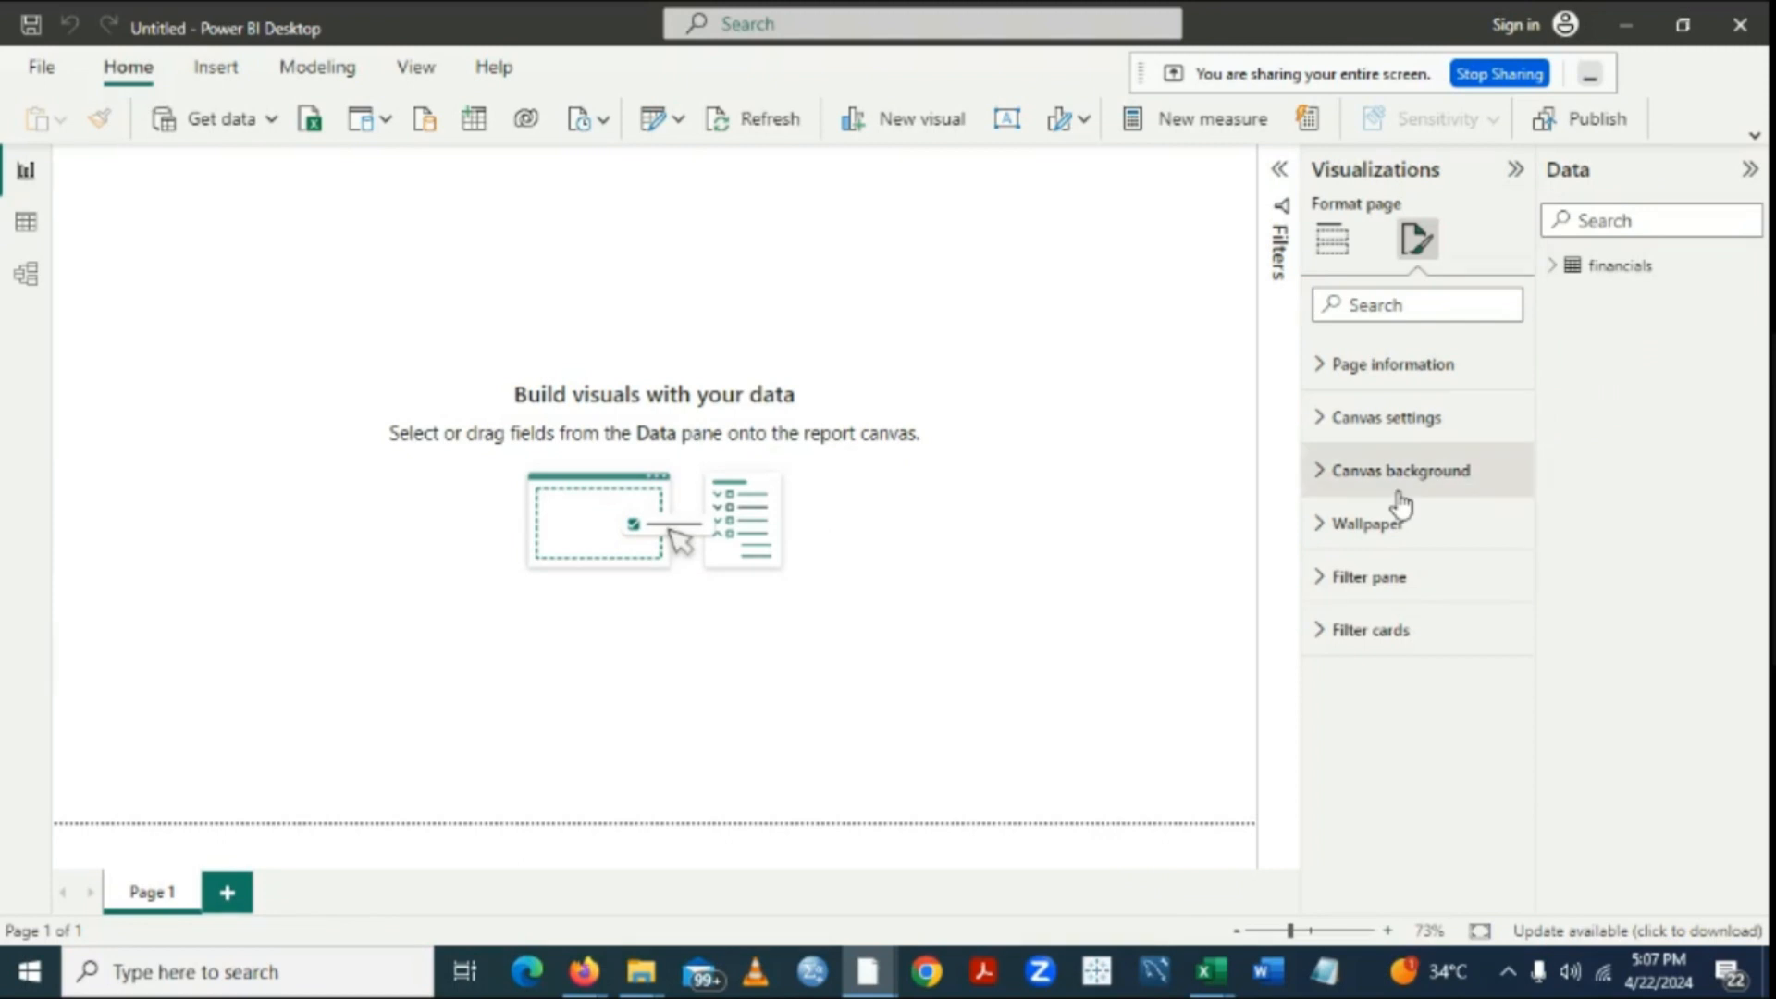
pyautogui.click(1551, 268)
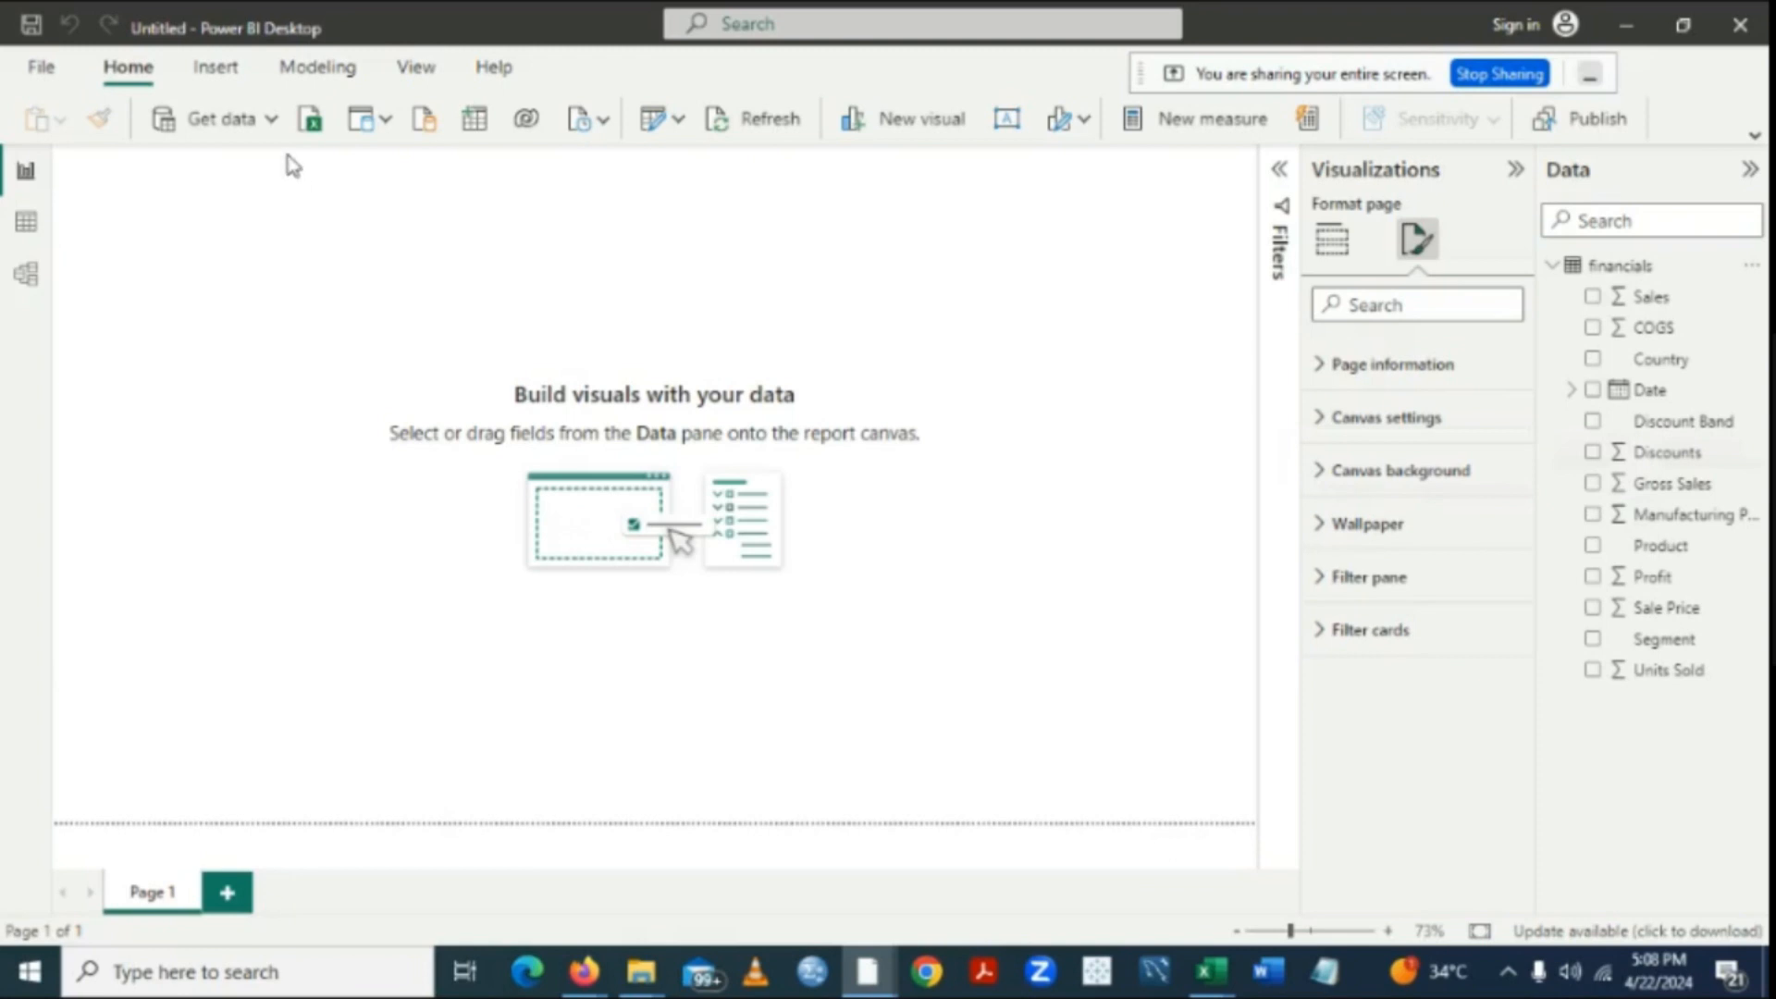
pyautogui.click(272, 120)
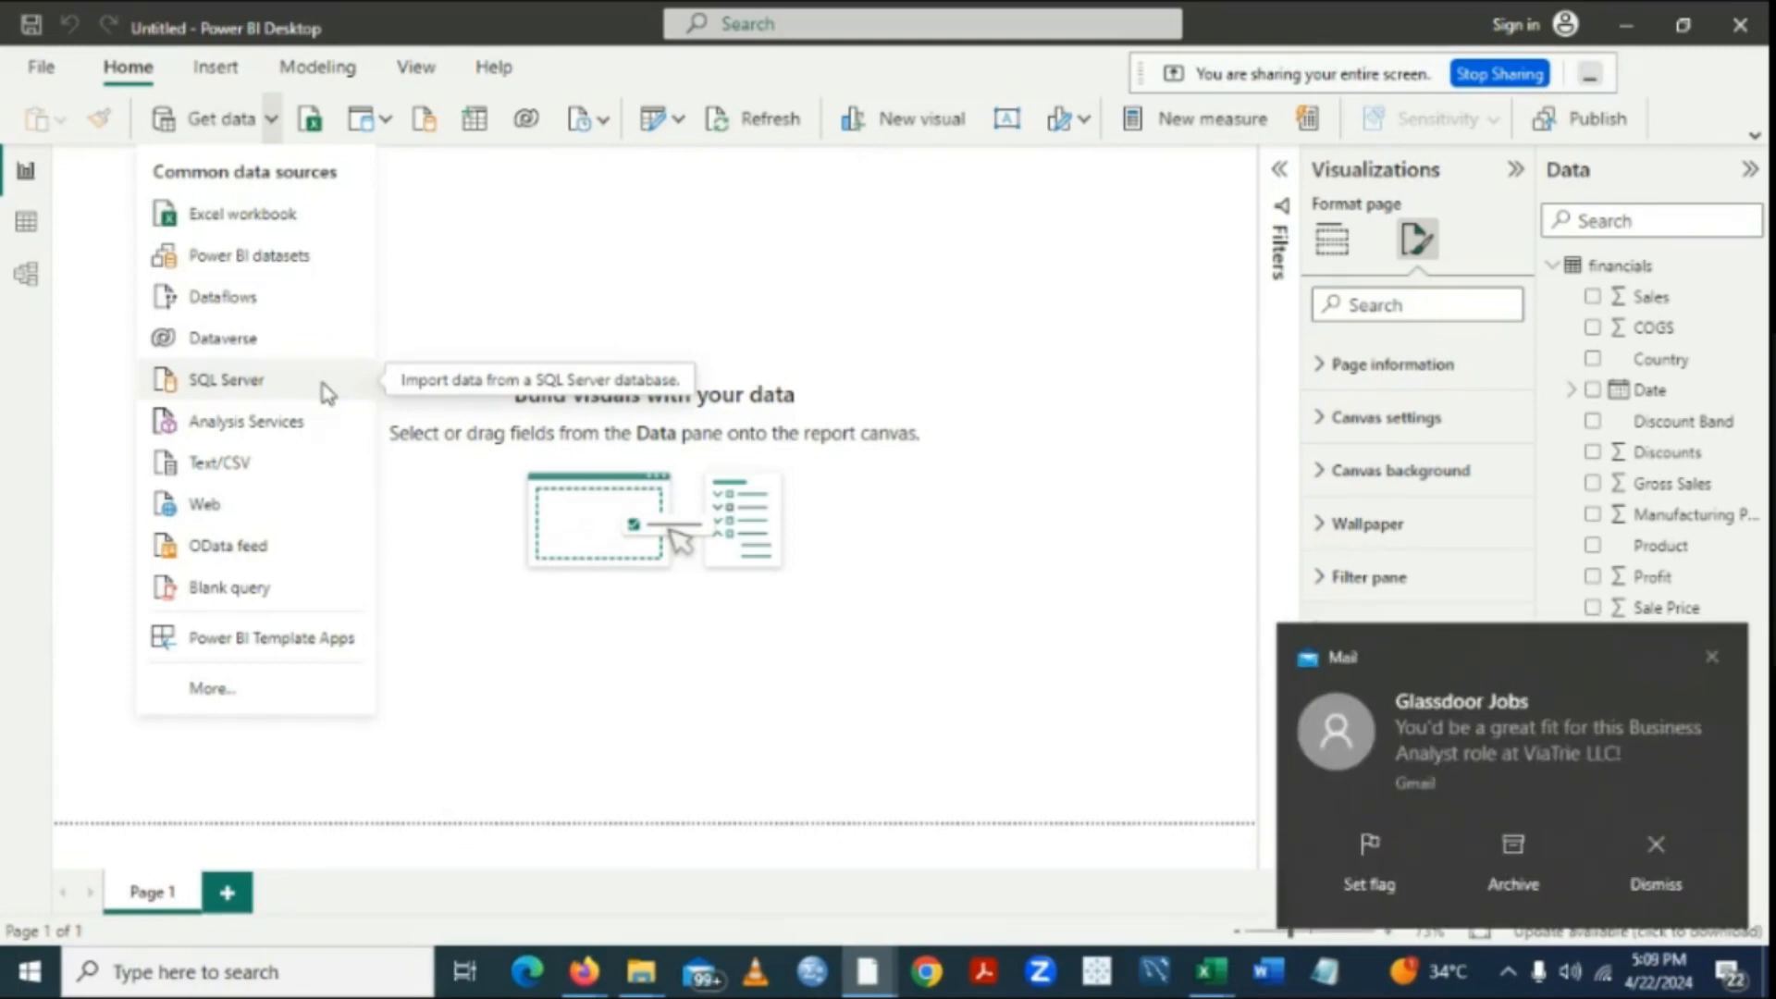
pyautogui.click(568, 290)
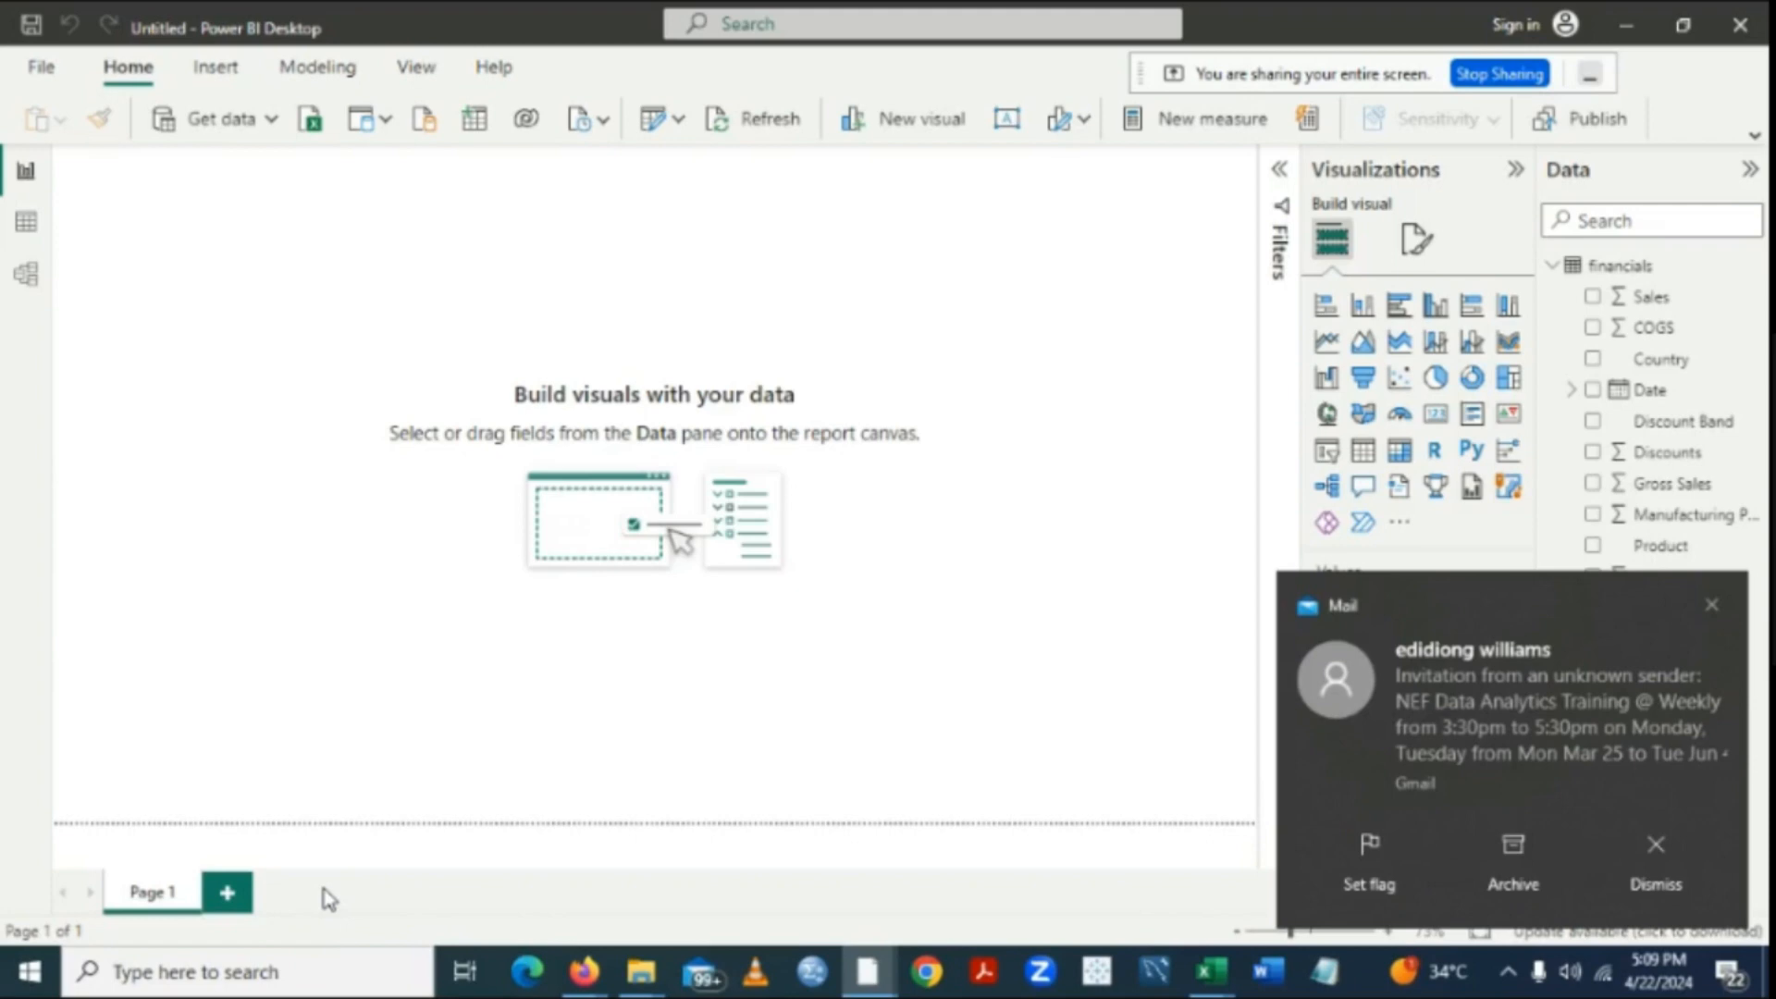
# Add four blank pages to the report after Page 1.
pyautogui.click(213, 893)
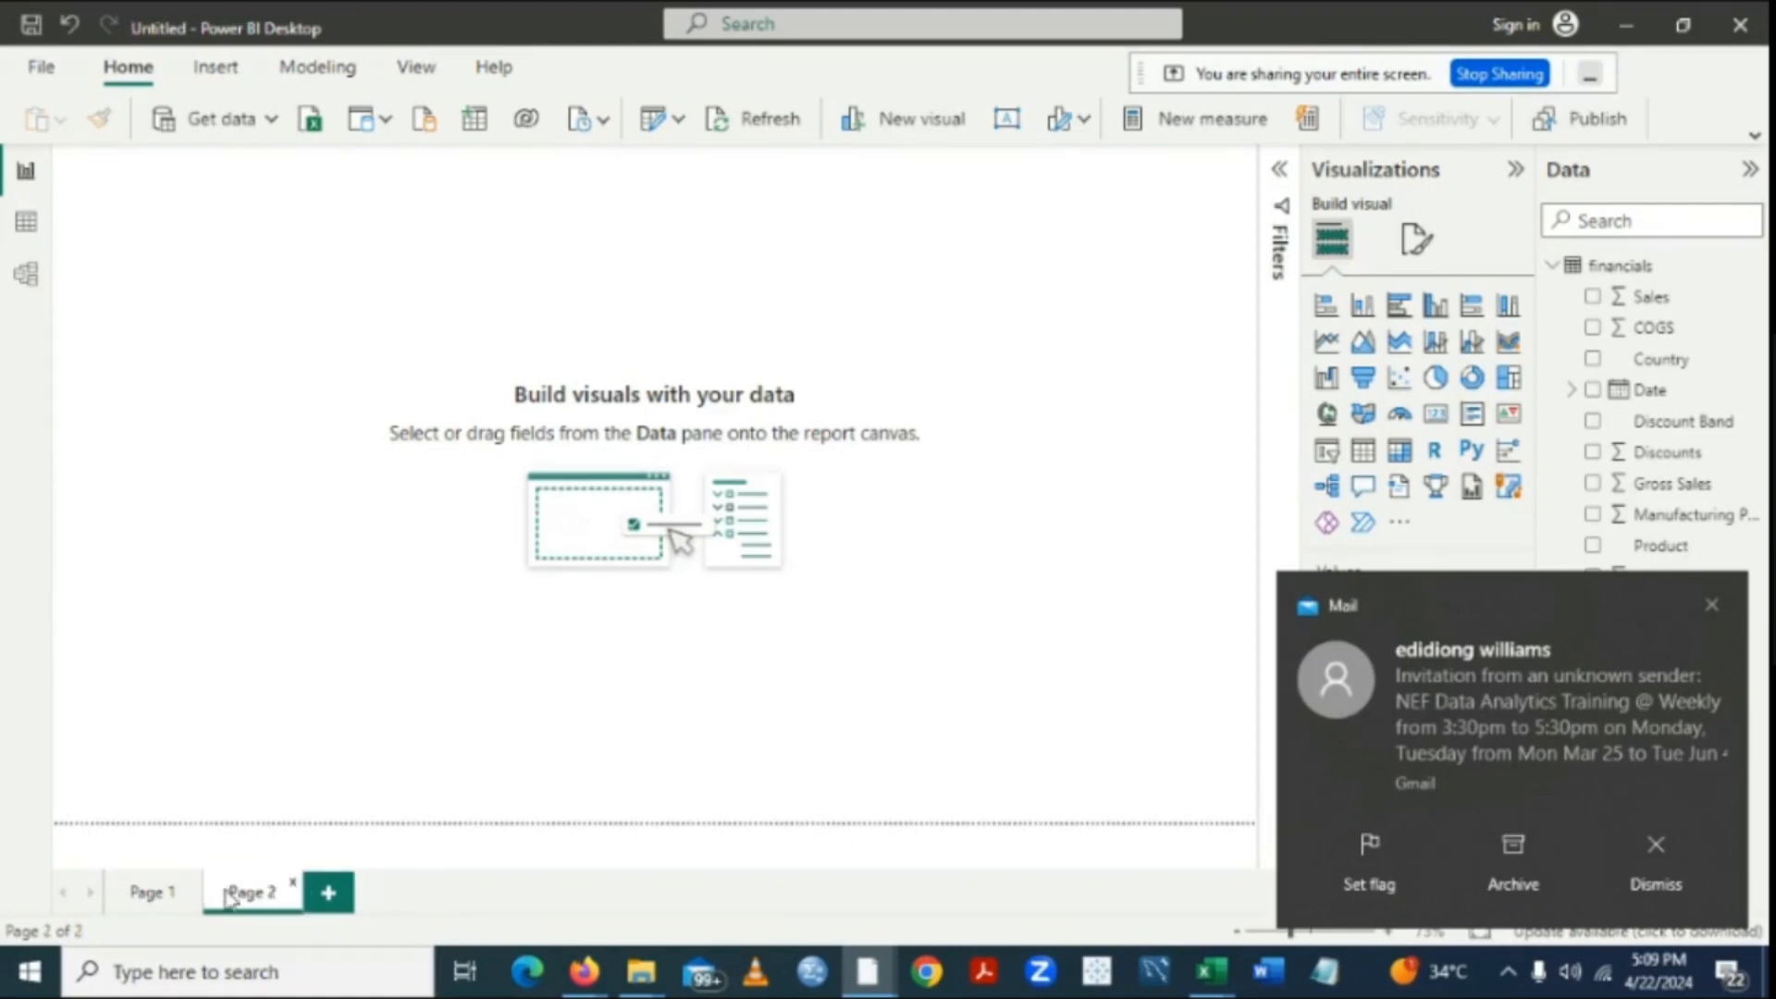
pyautogui.click(329, 893)
pyautogui.click(425, 894)
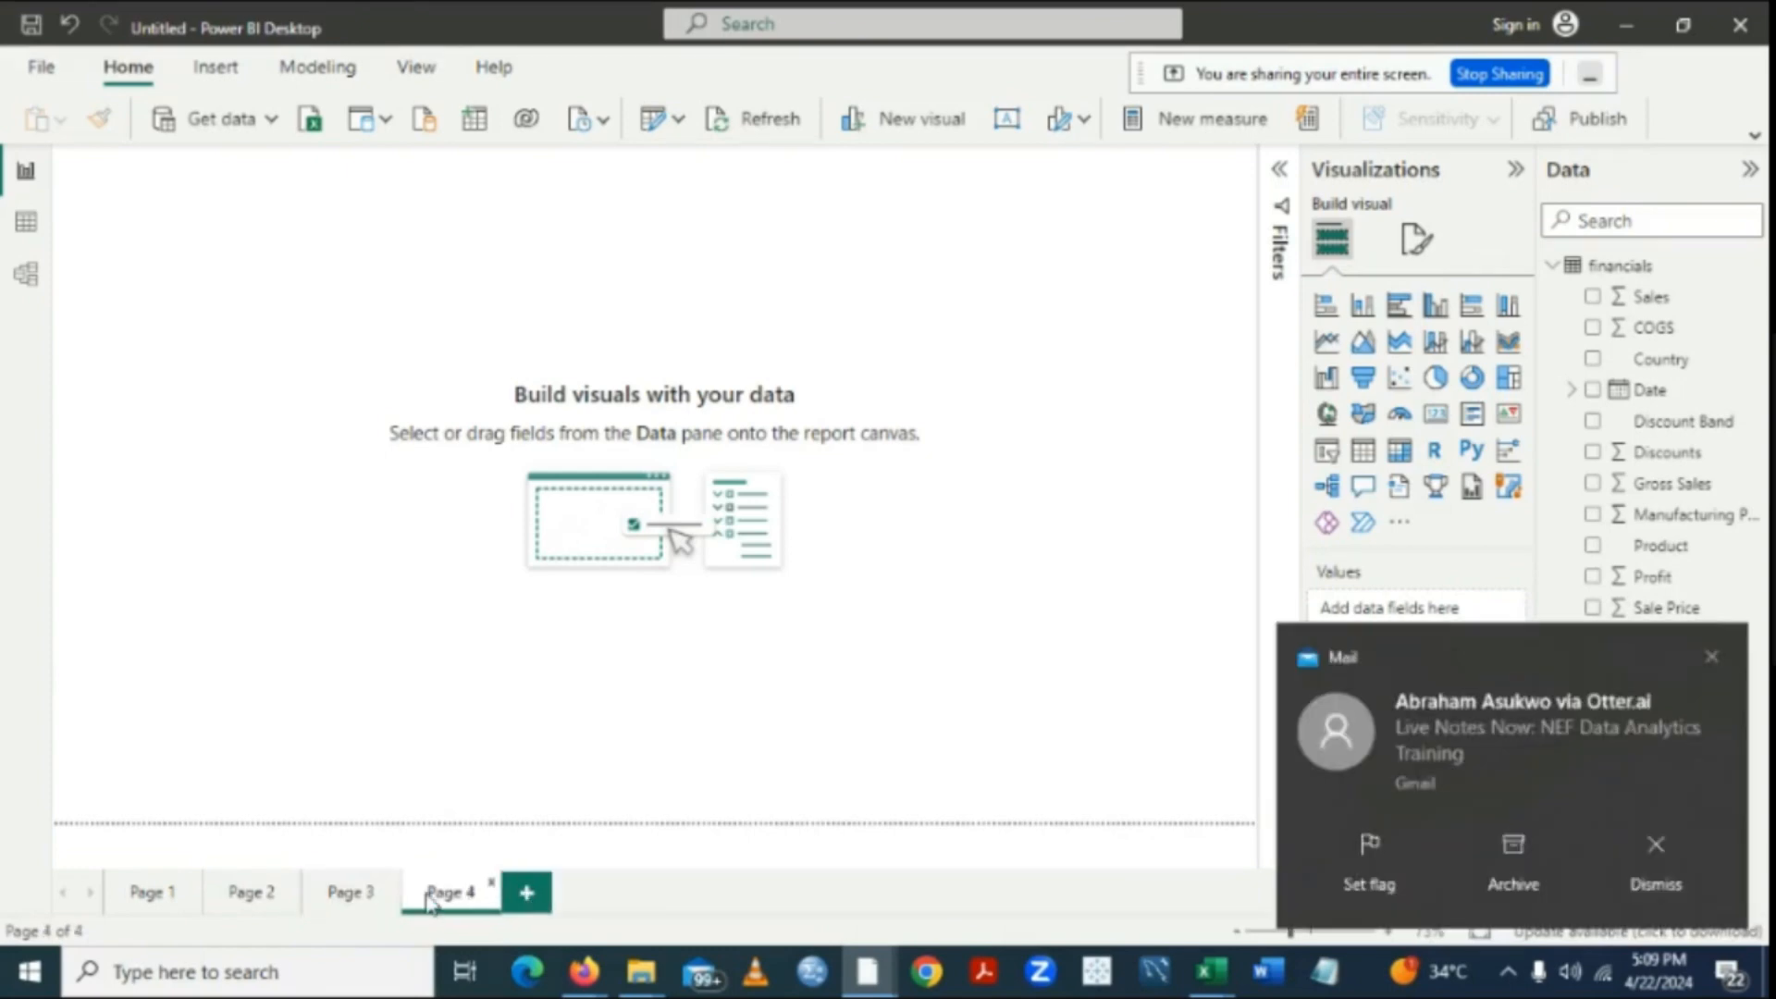
pyautogui.click(529, 899)
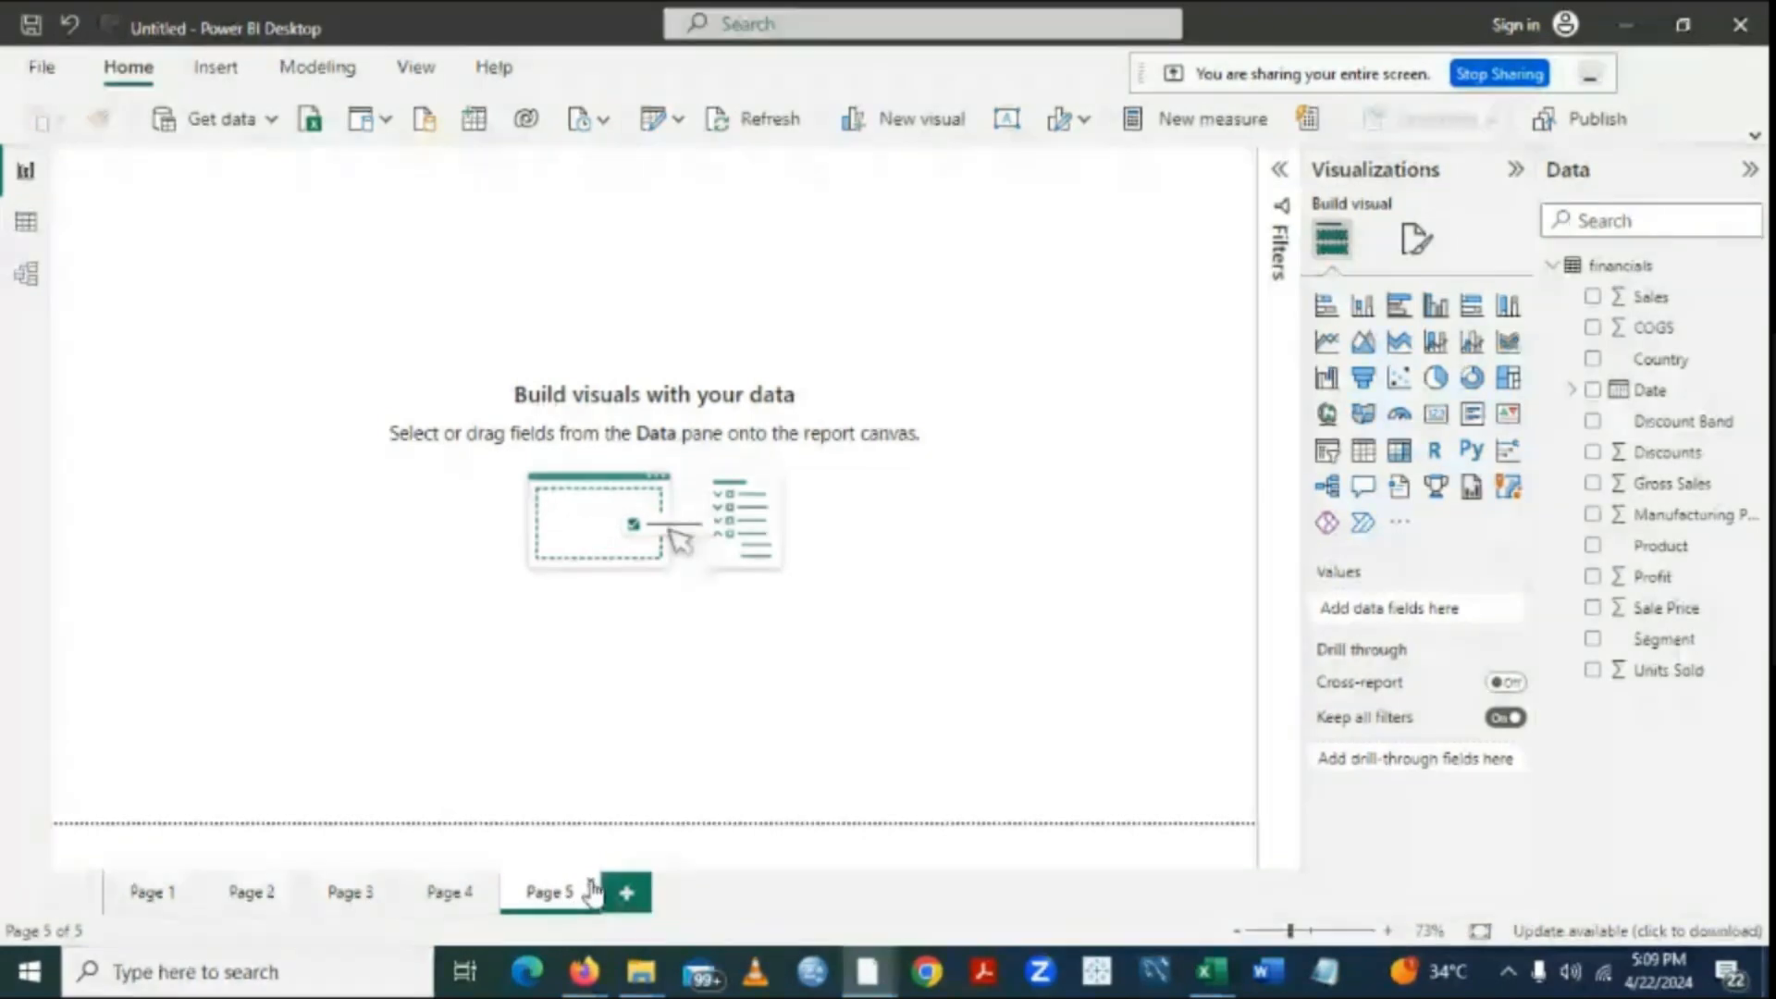
# Delete report pages 5, 4, 3 and 2 so that only Page 1 remains.
pyautogui.click(593, 891)
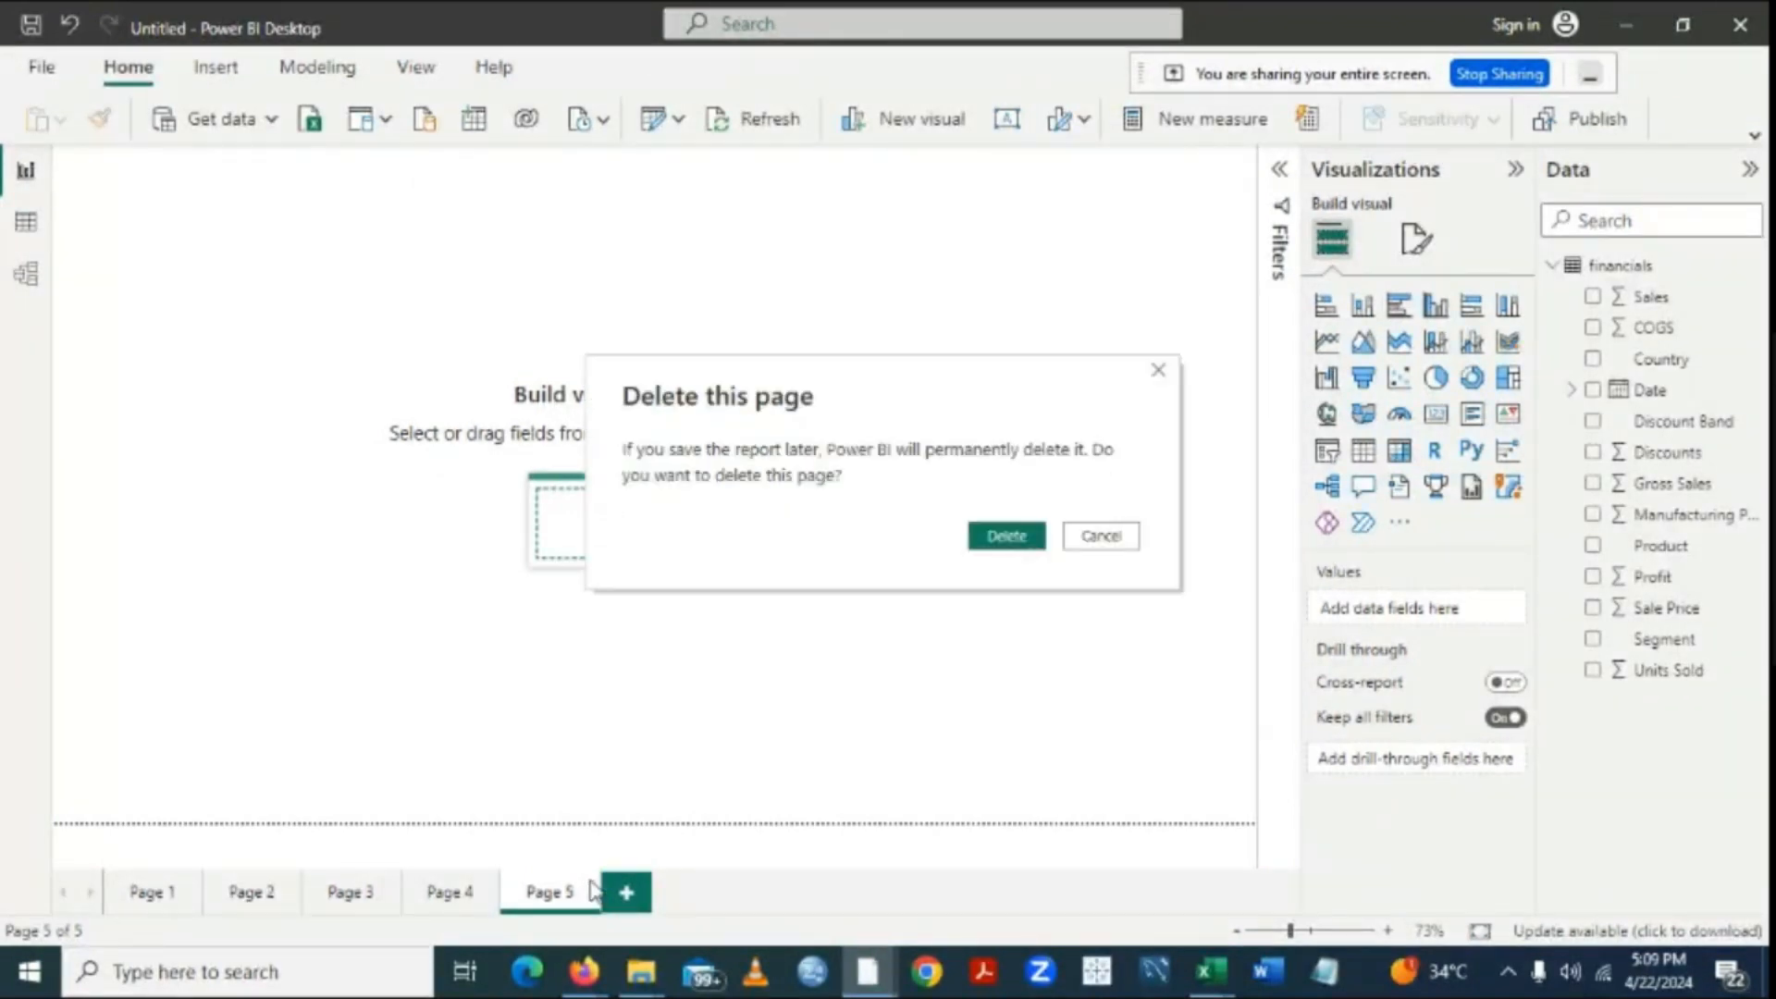
pyautogui.click(1013, 536)
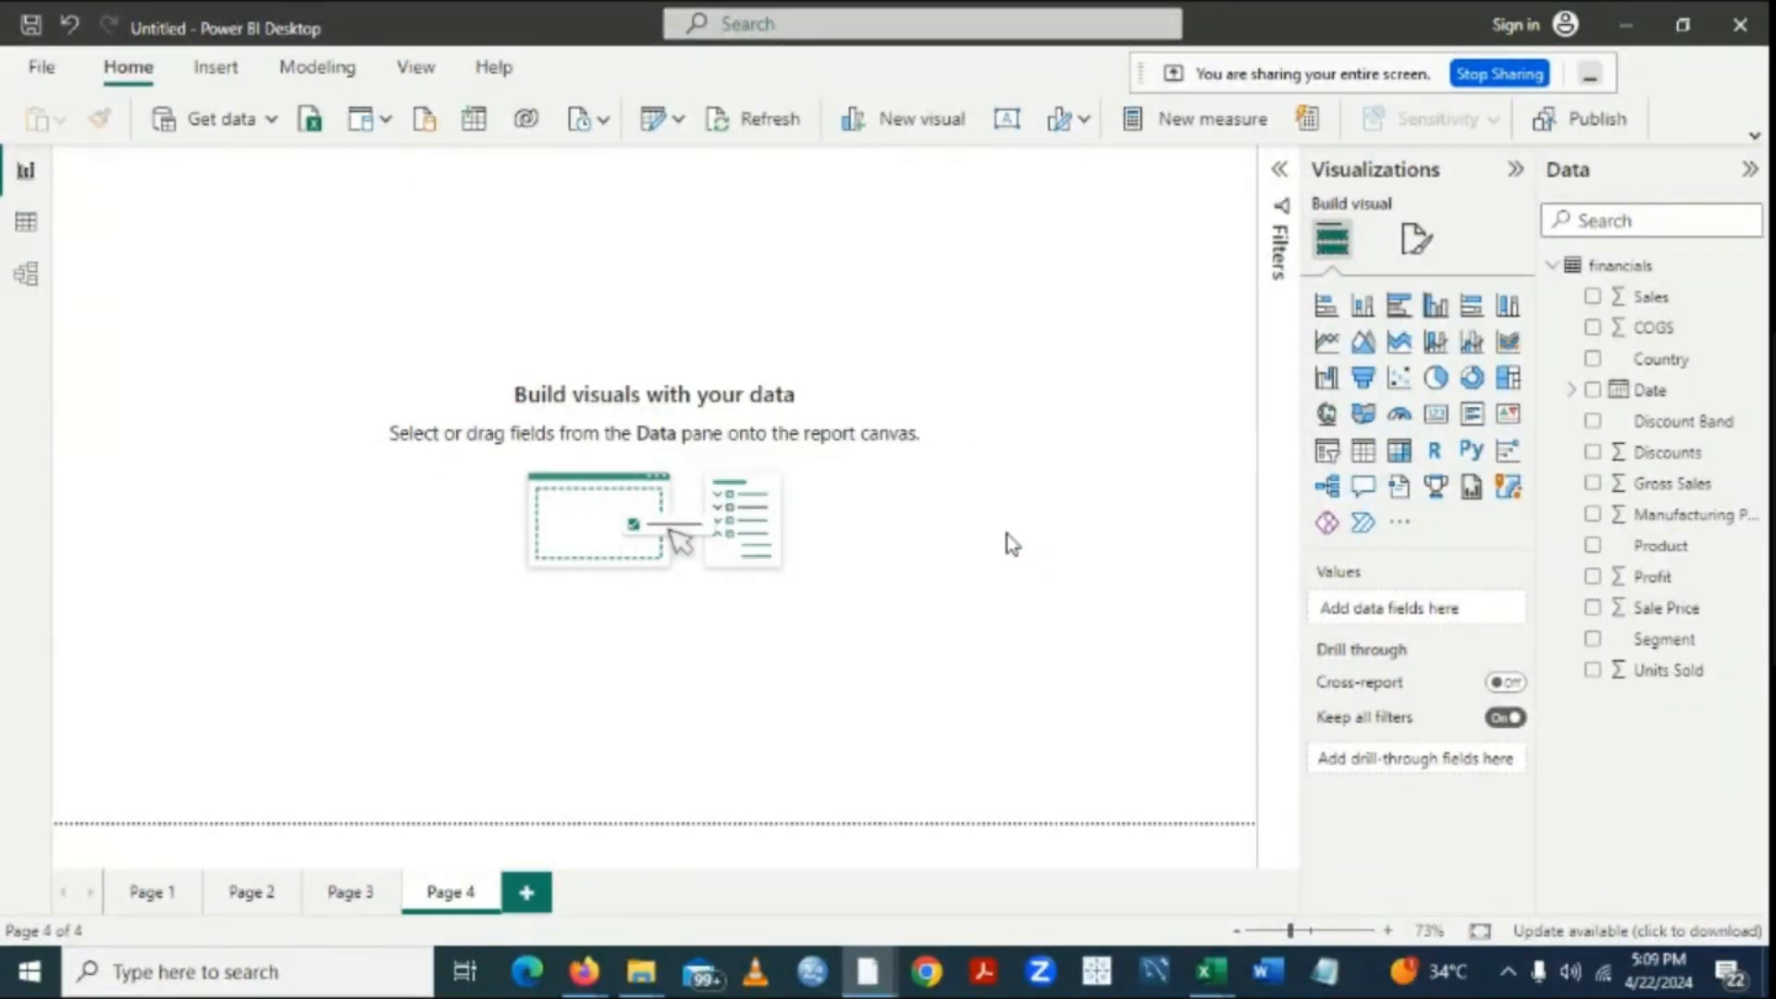
pyautogui.click(491, 891)
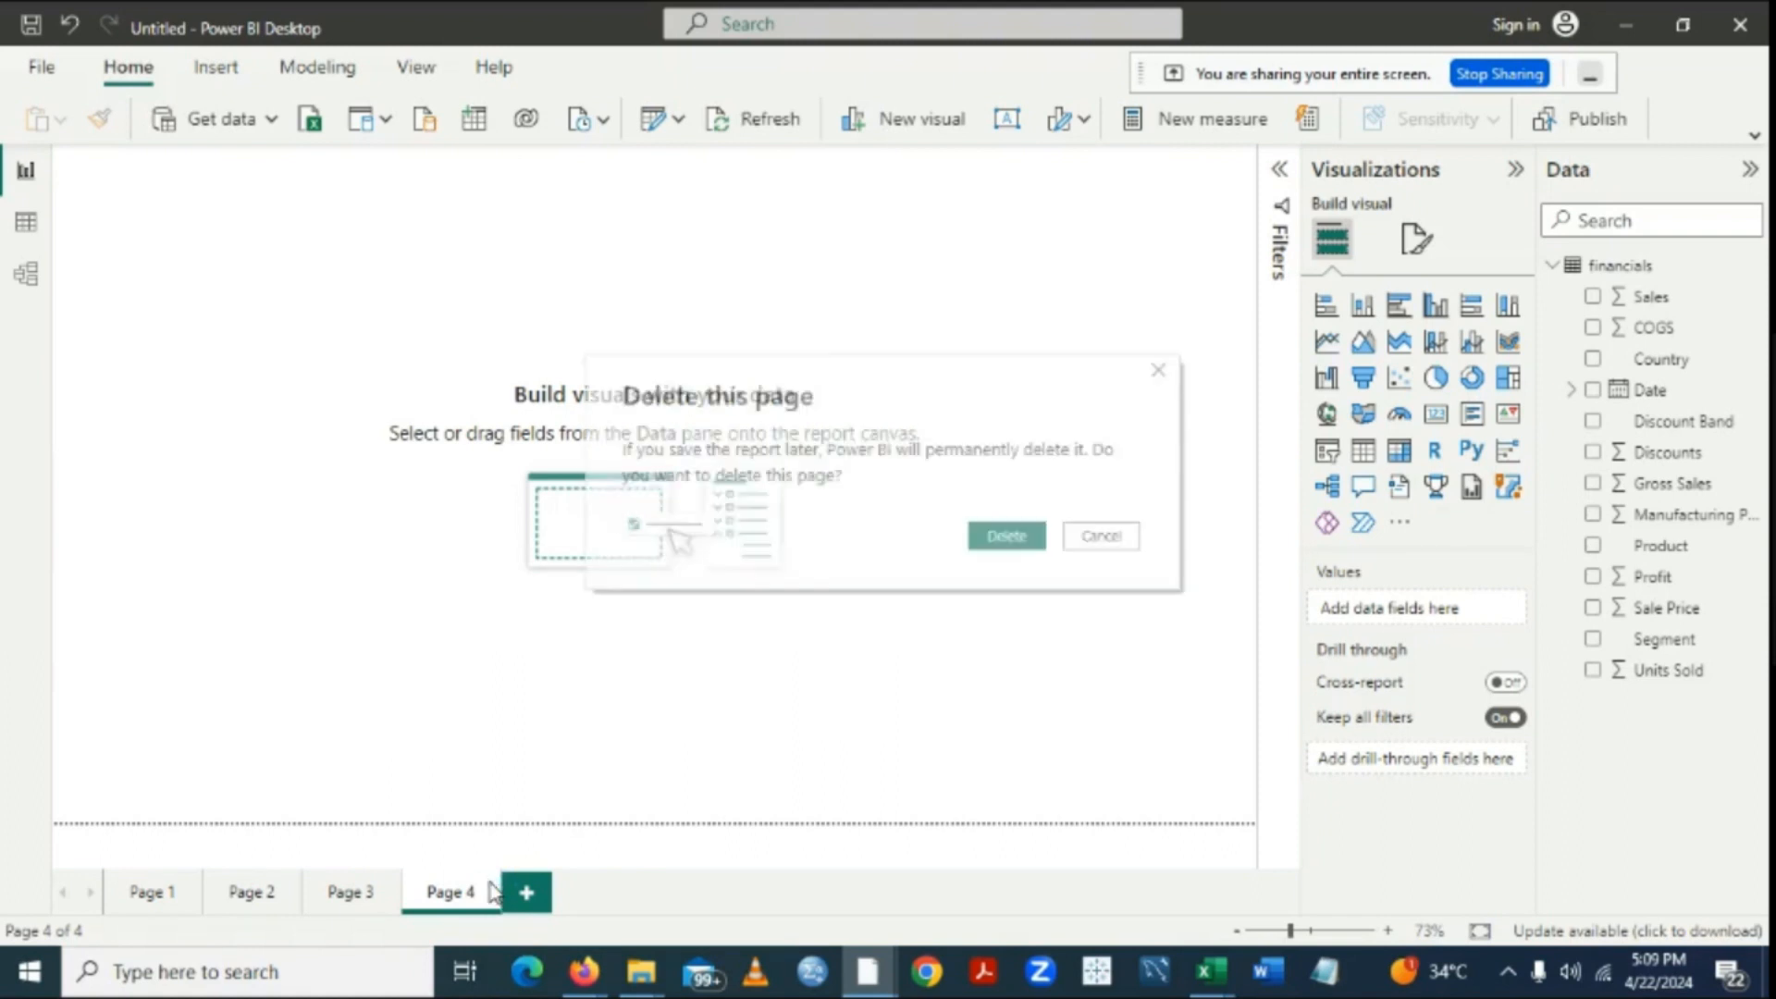
pyautogui.click(1008, 534)
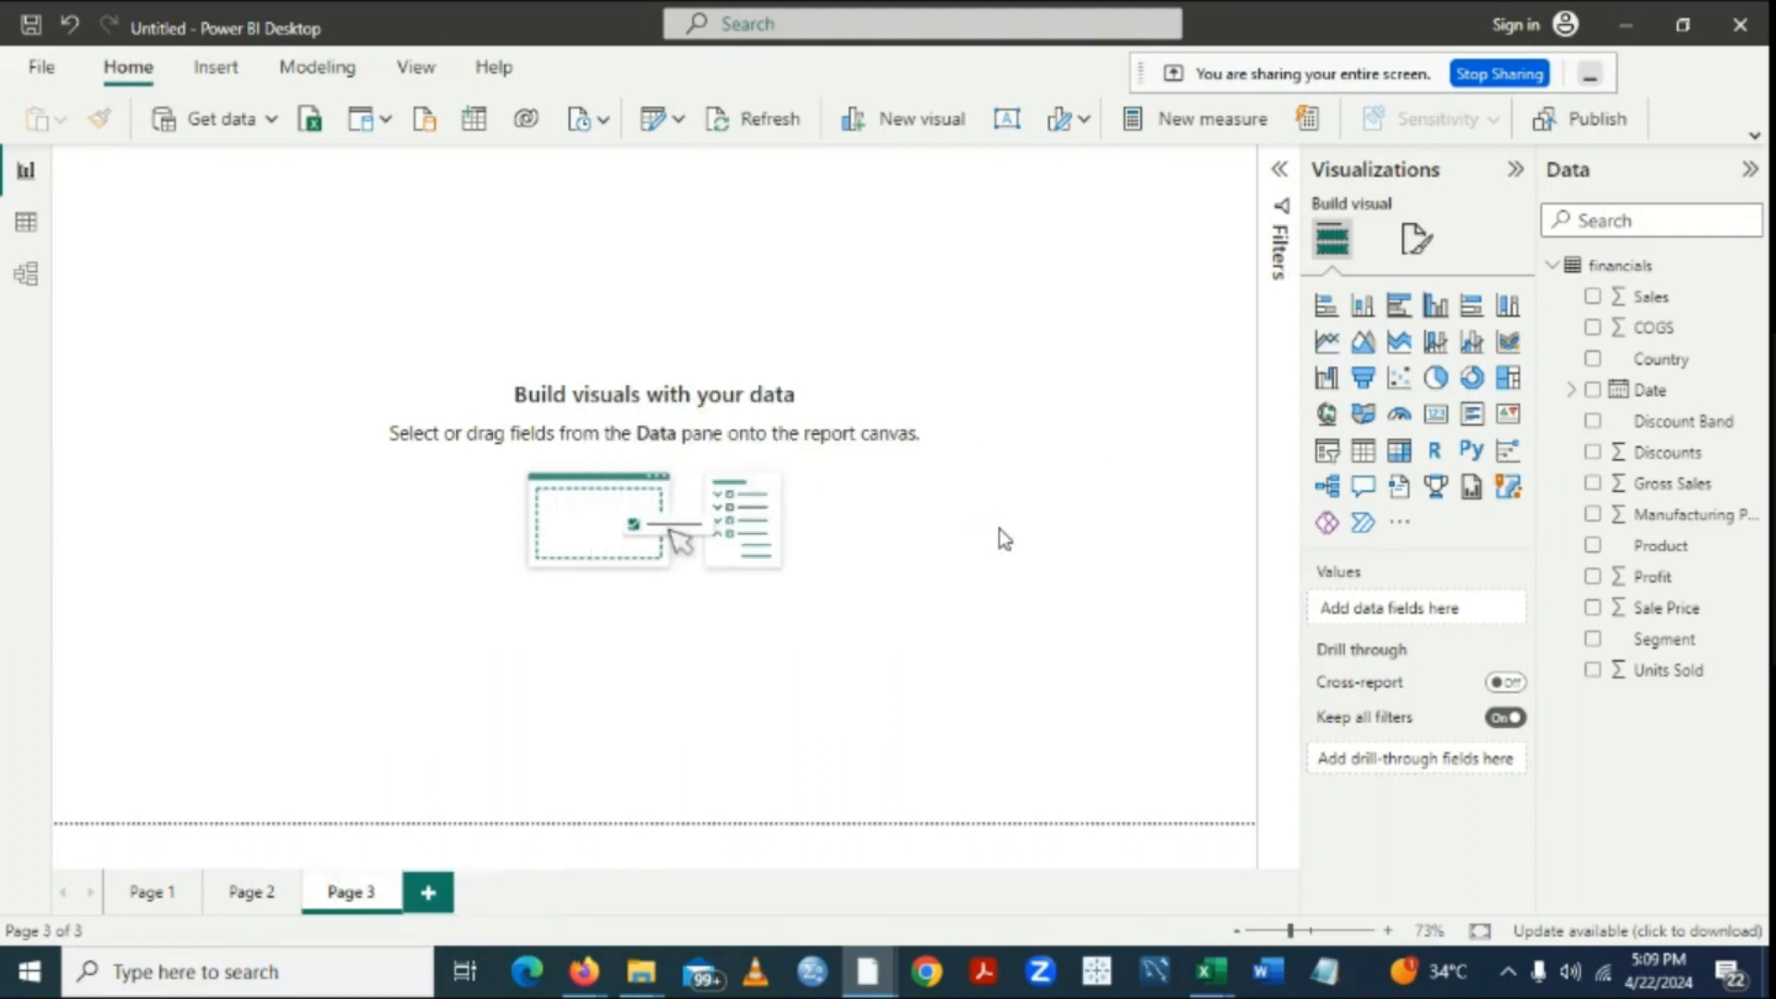
pyautogui.click(393, 890)
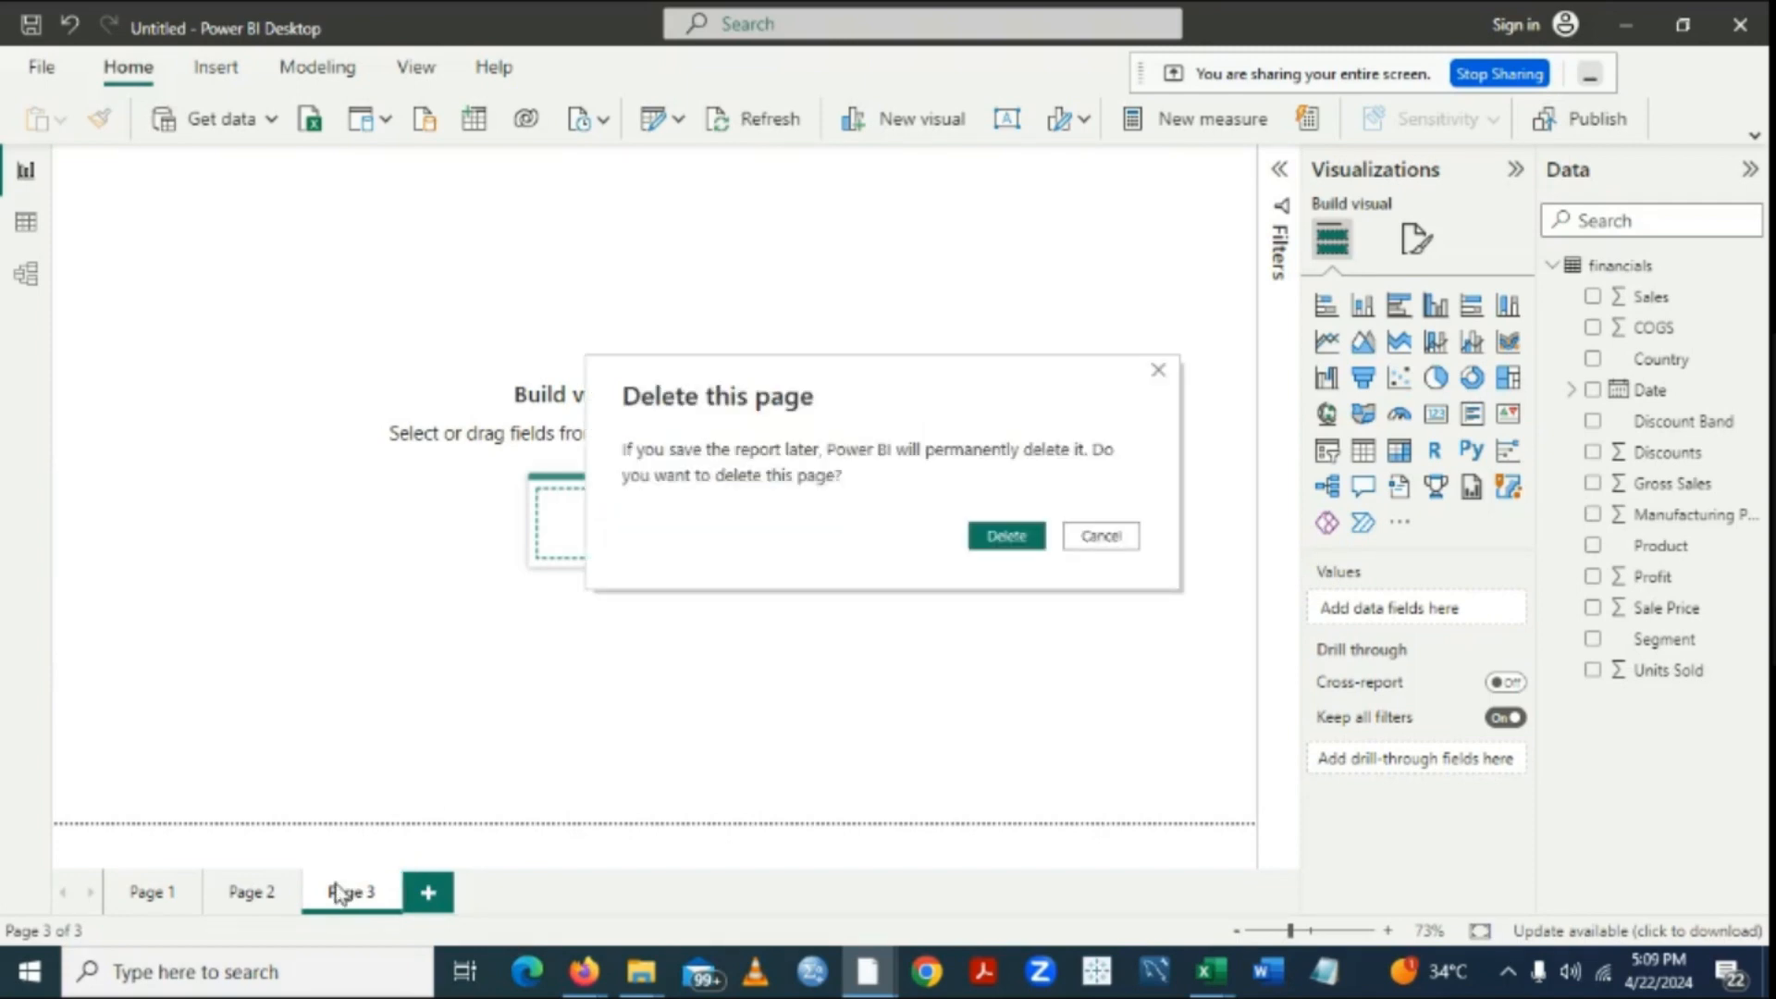
pyautogui.click(1017, 534)
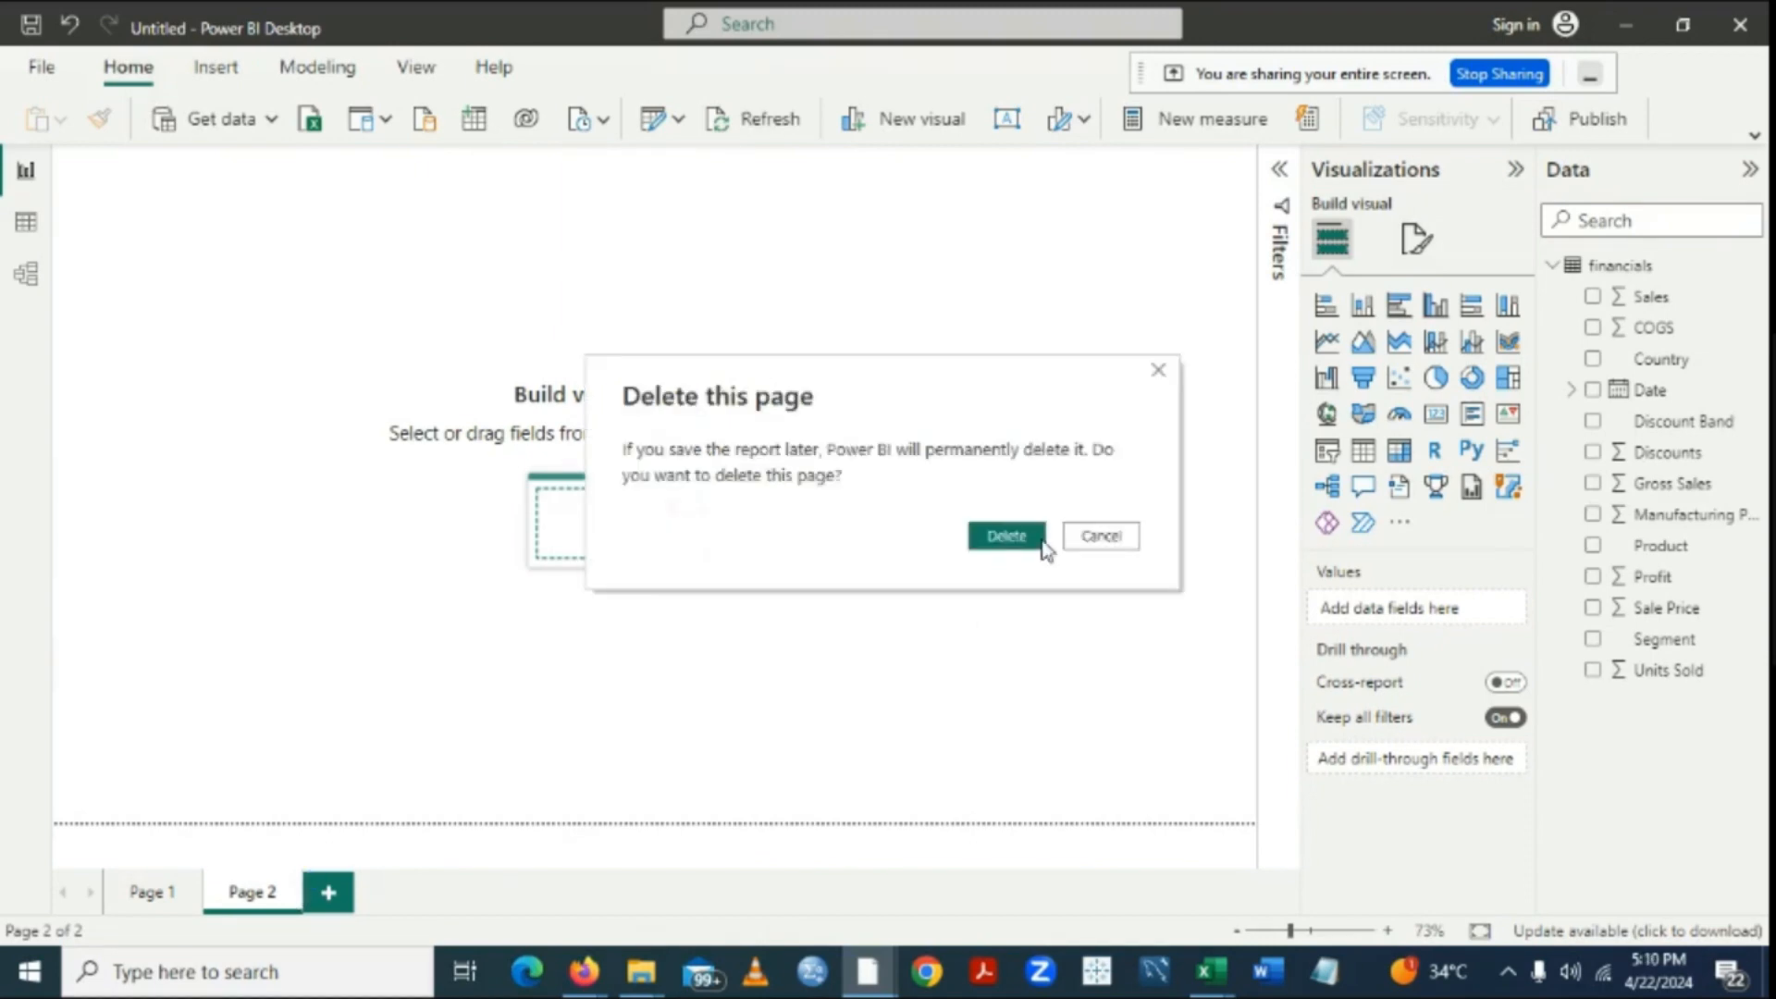
pyautogui.click(1007, 536)
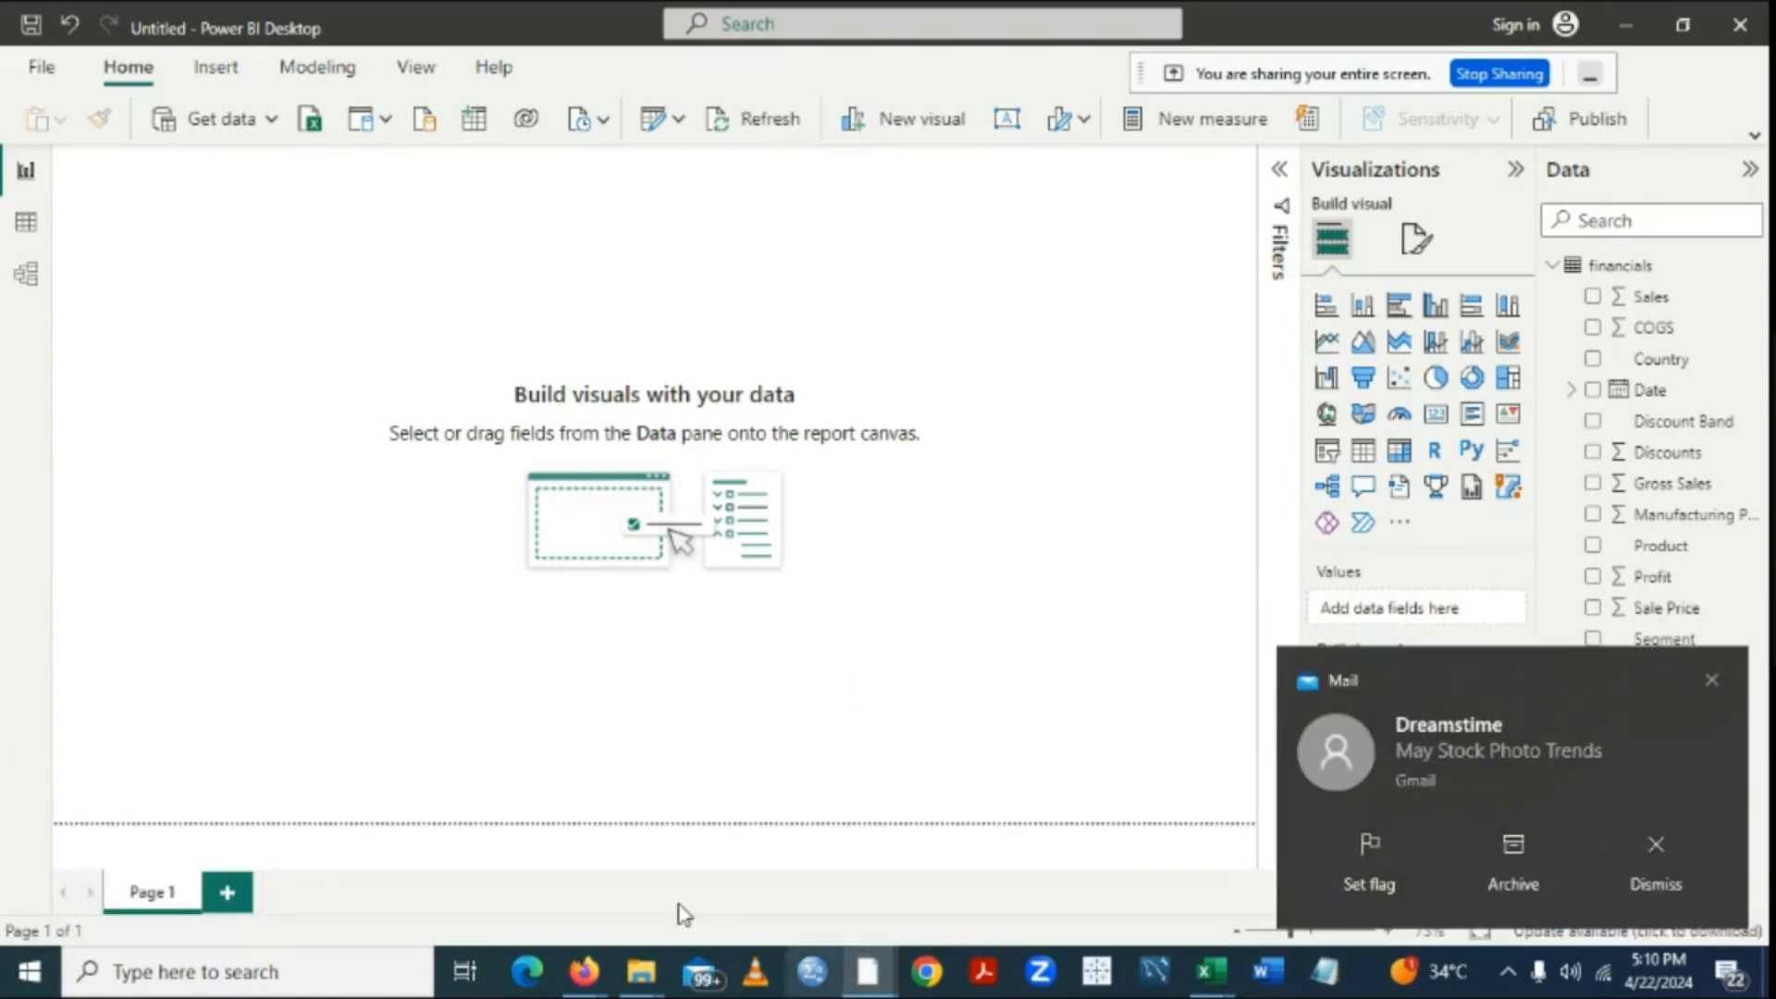
# Close all the surplus blank and splash-screen Power BI Desktop windows, keeping only the Untitled report with the financials data.
pyautogui.moveTo(878, 975)
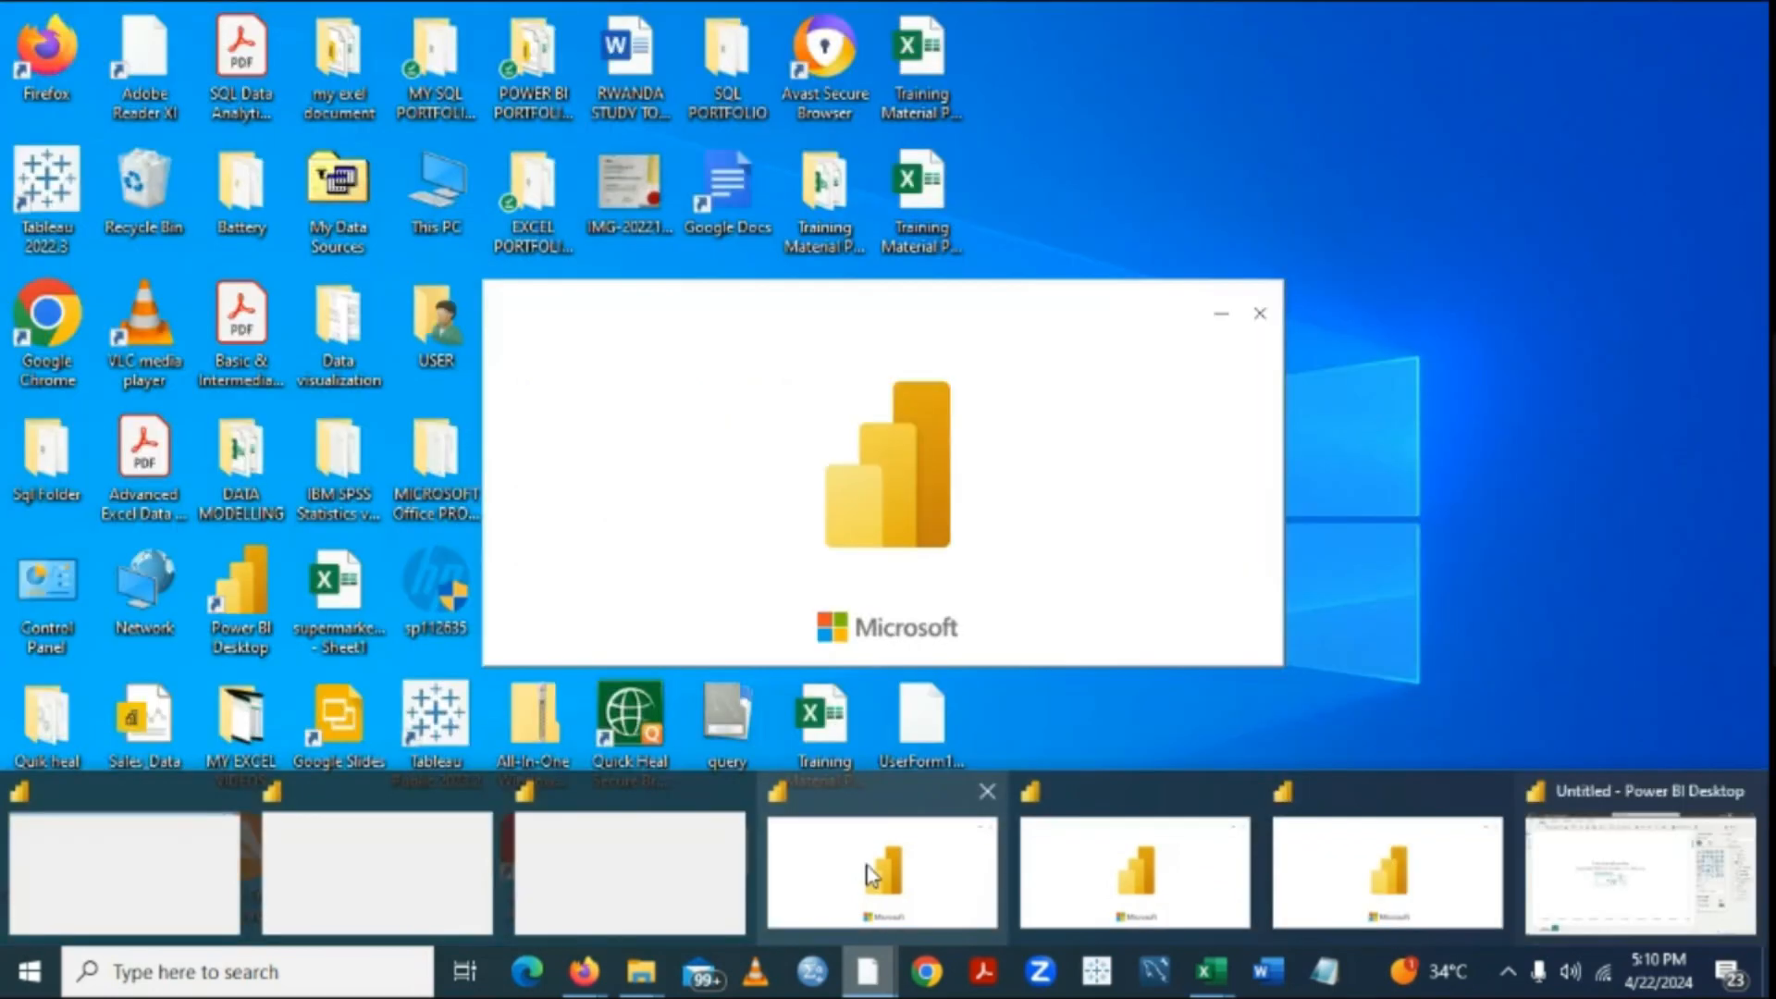
pyautogui.click(869, 874)
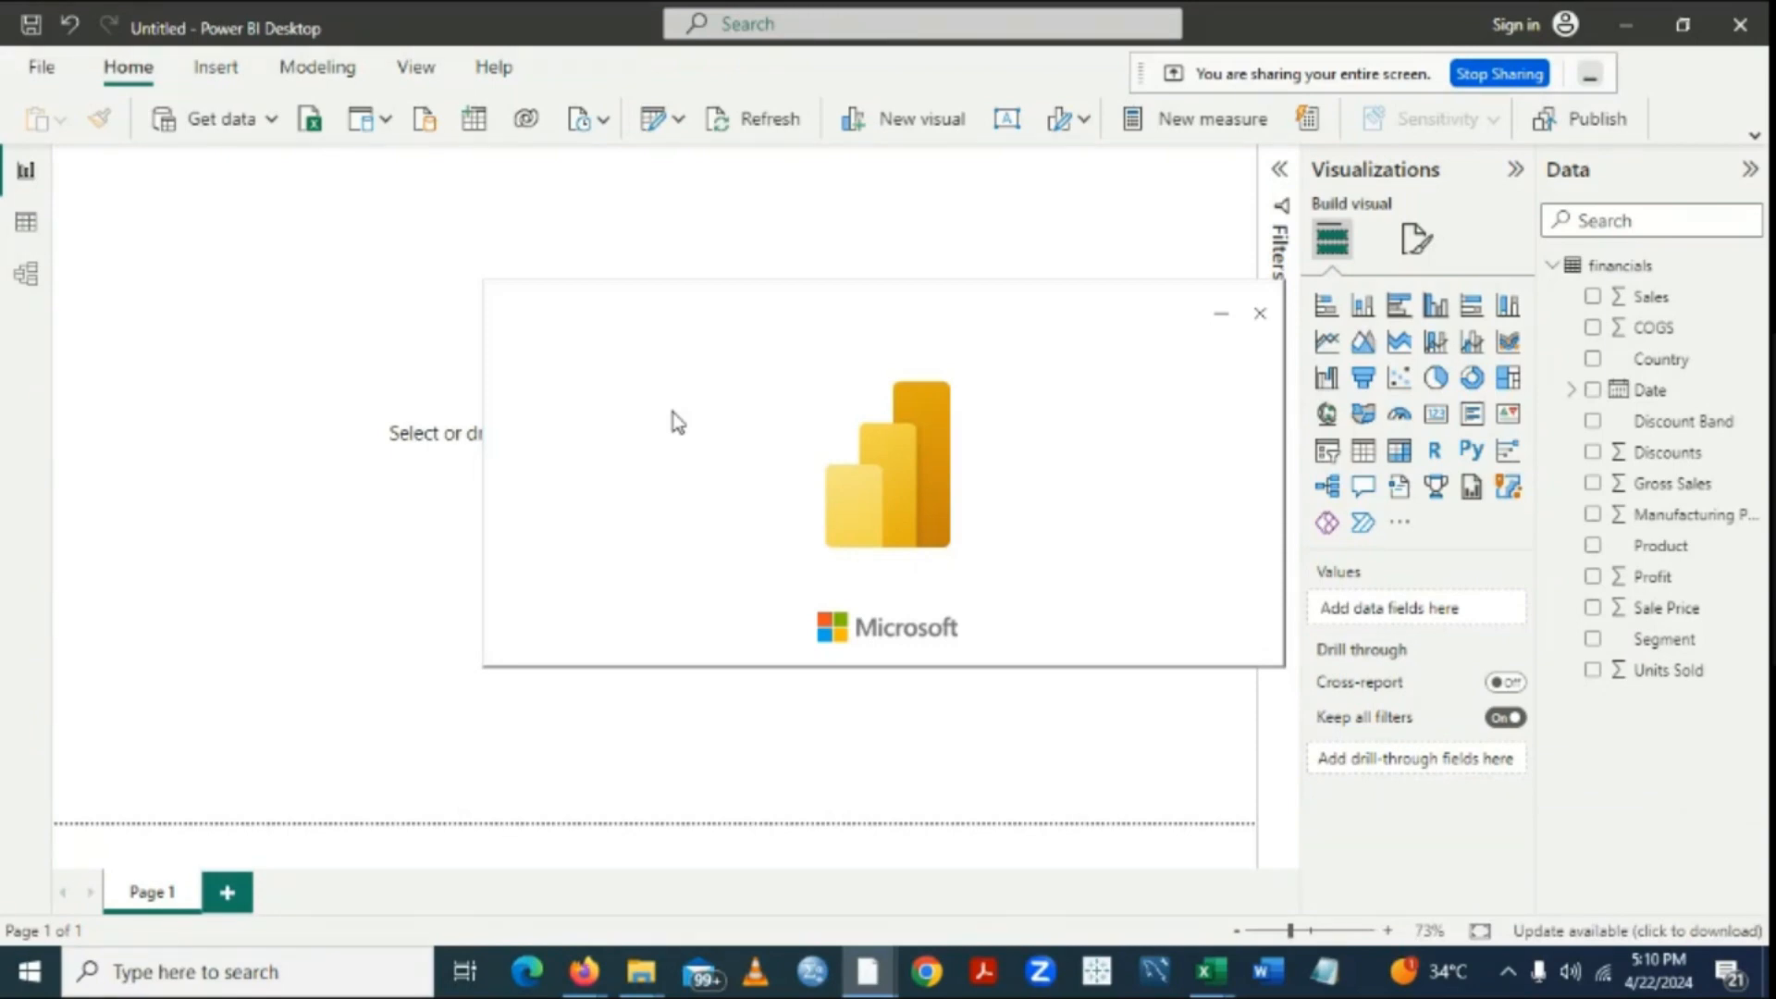
pyautogui.moveTo(867, 971)
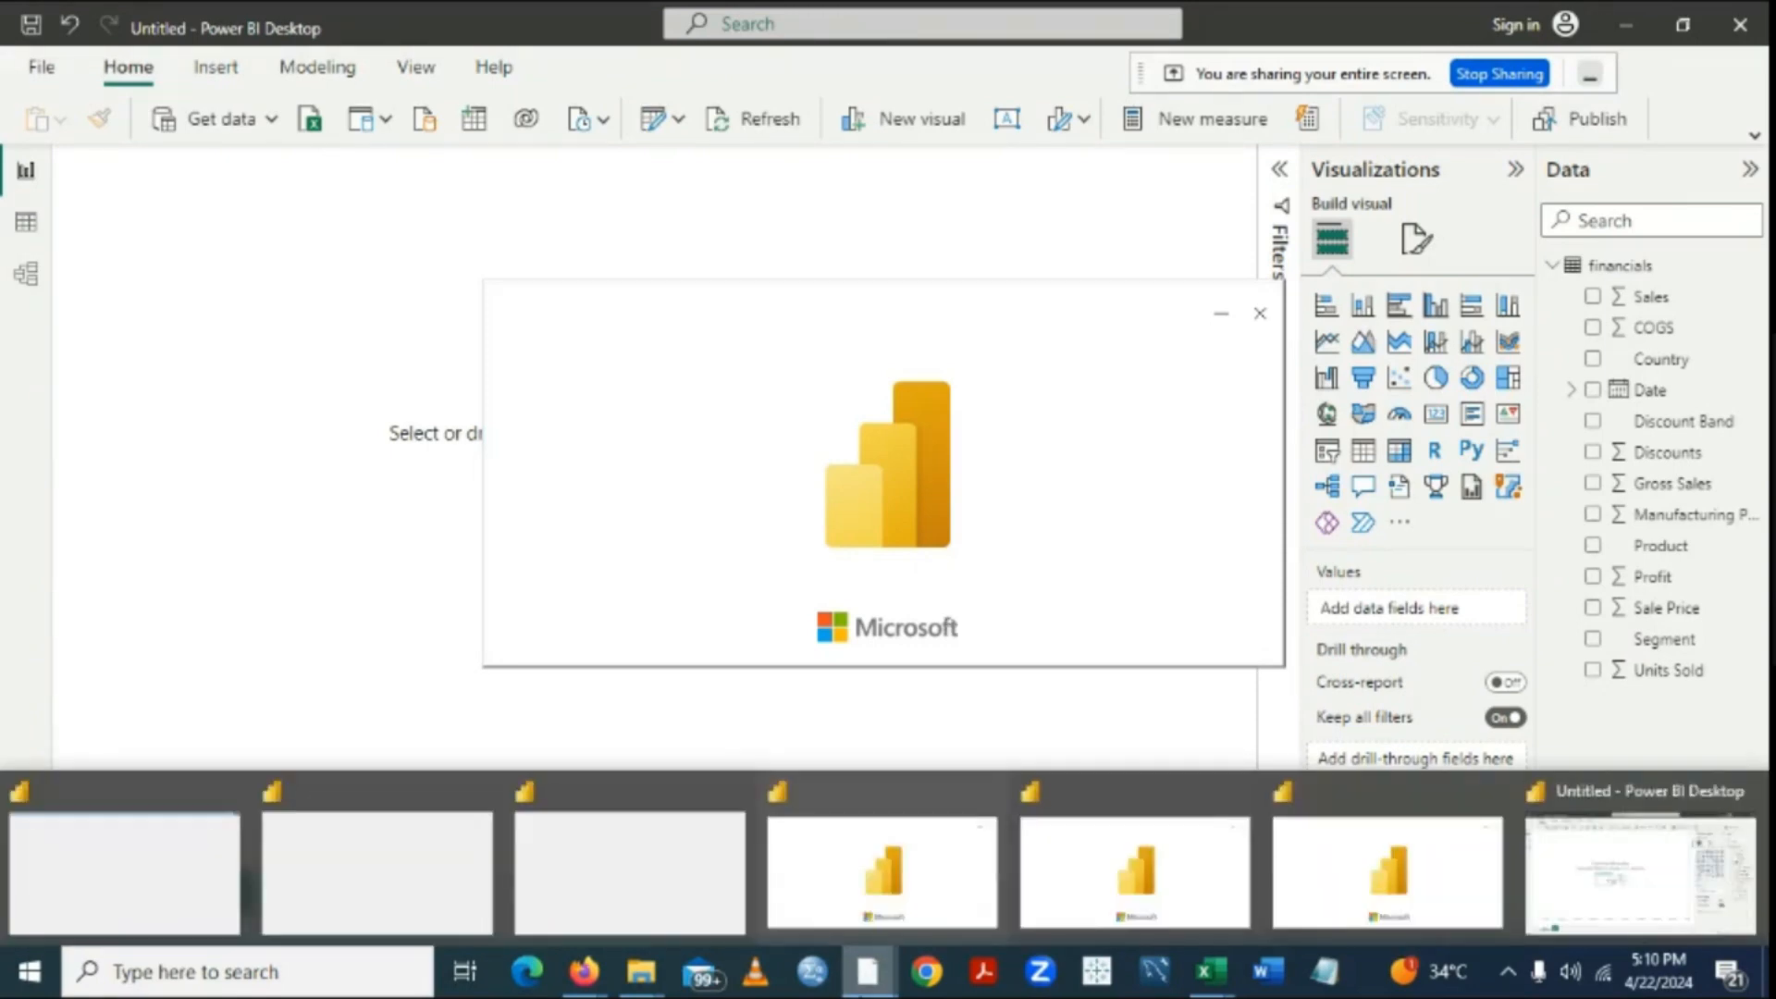
pyautogui.moveTo(897, 943)
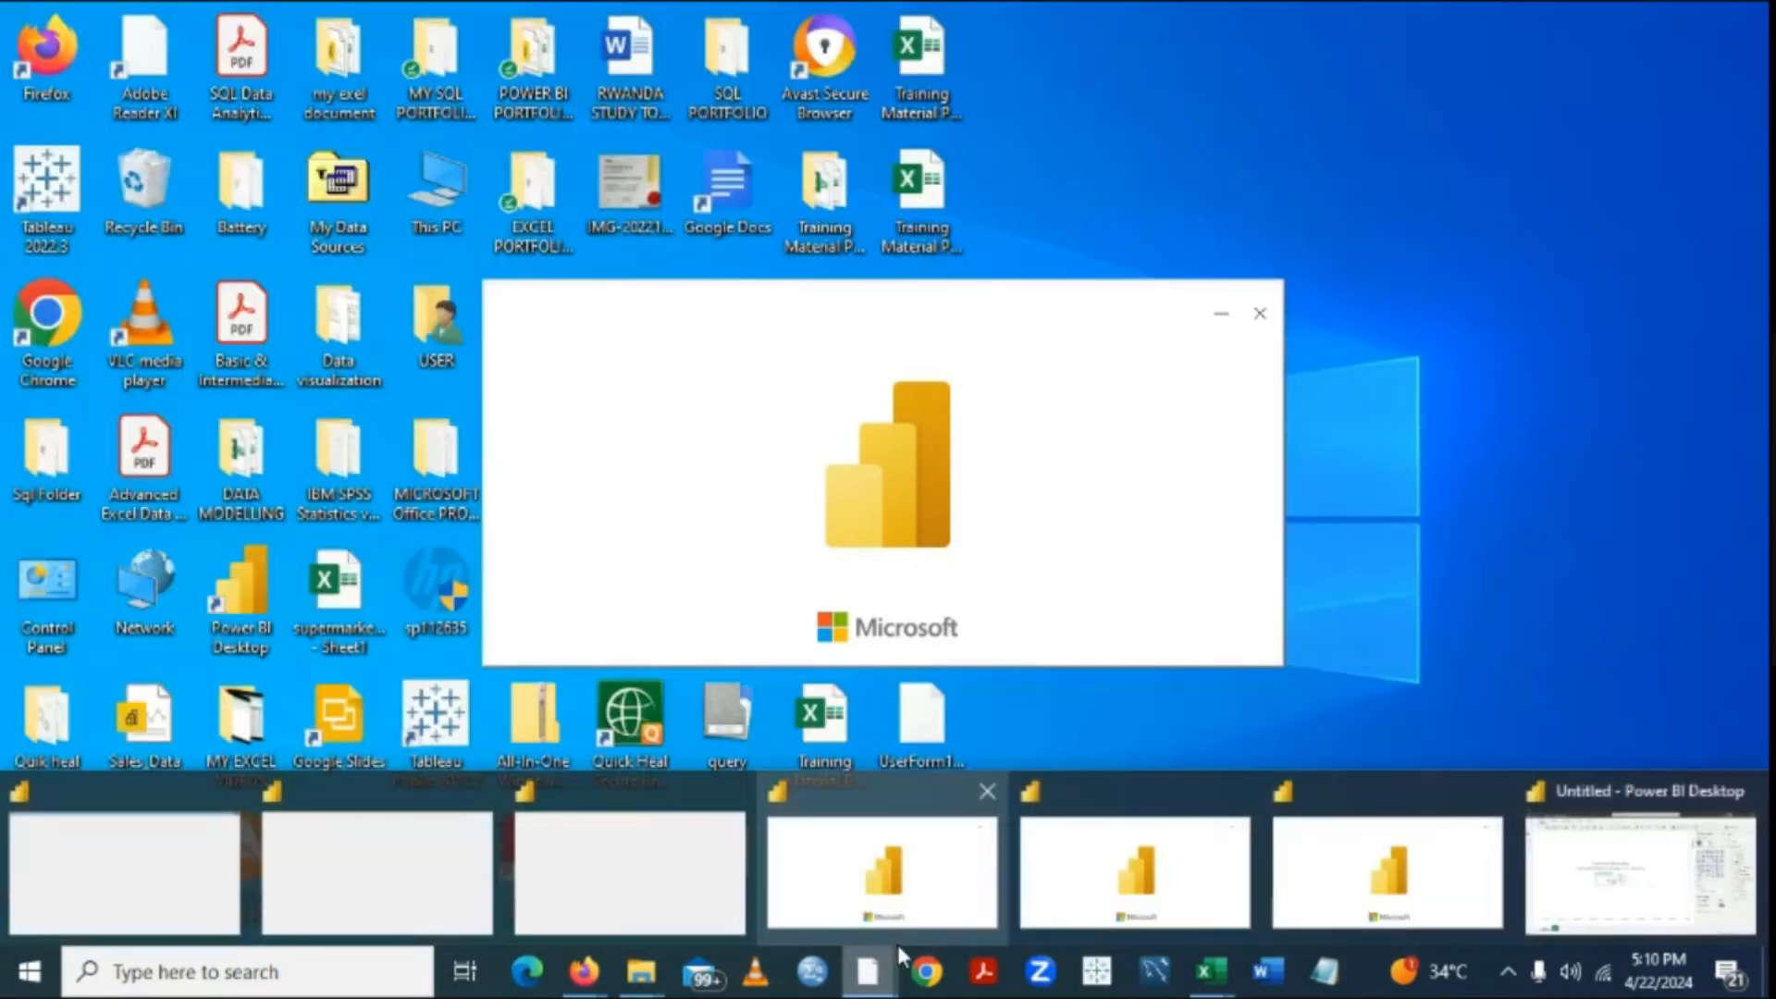
pyautogui.click(973, 912)
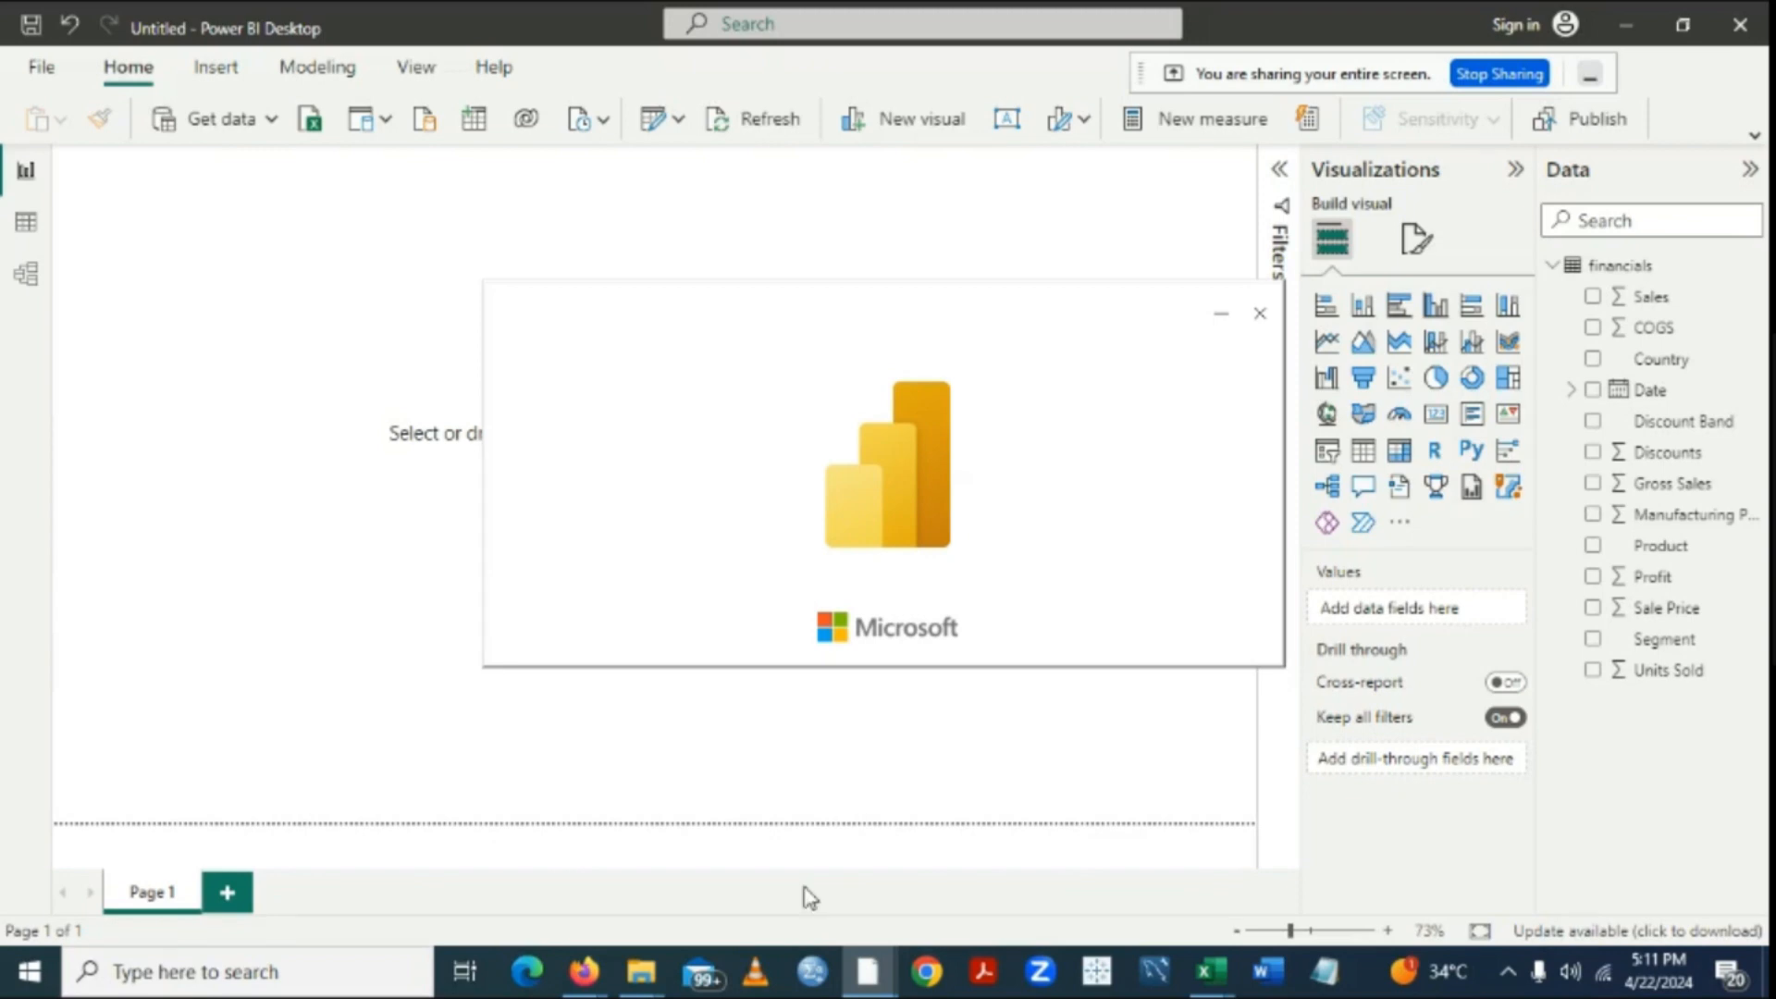
pyautogui.moveTo(874, 988)
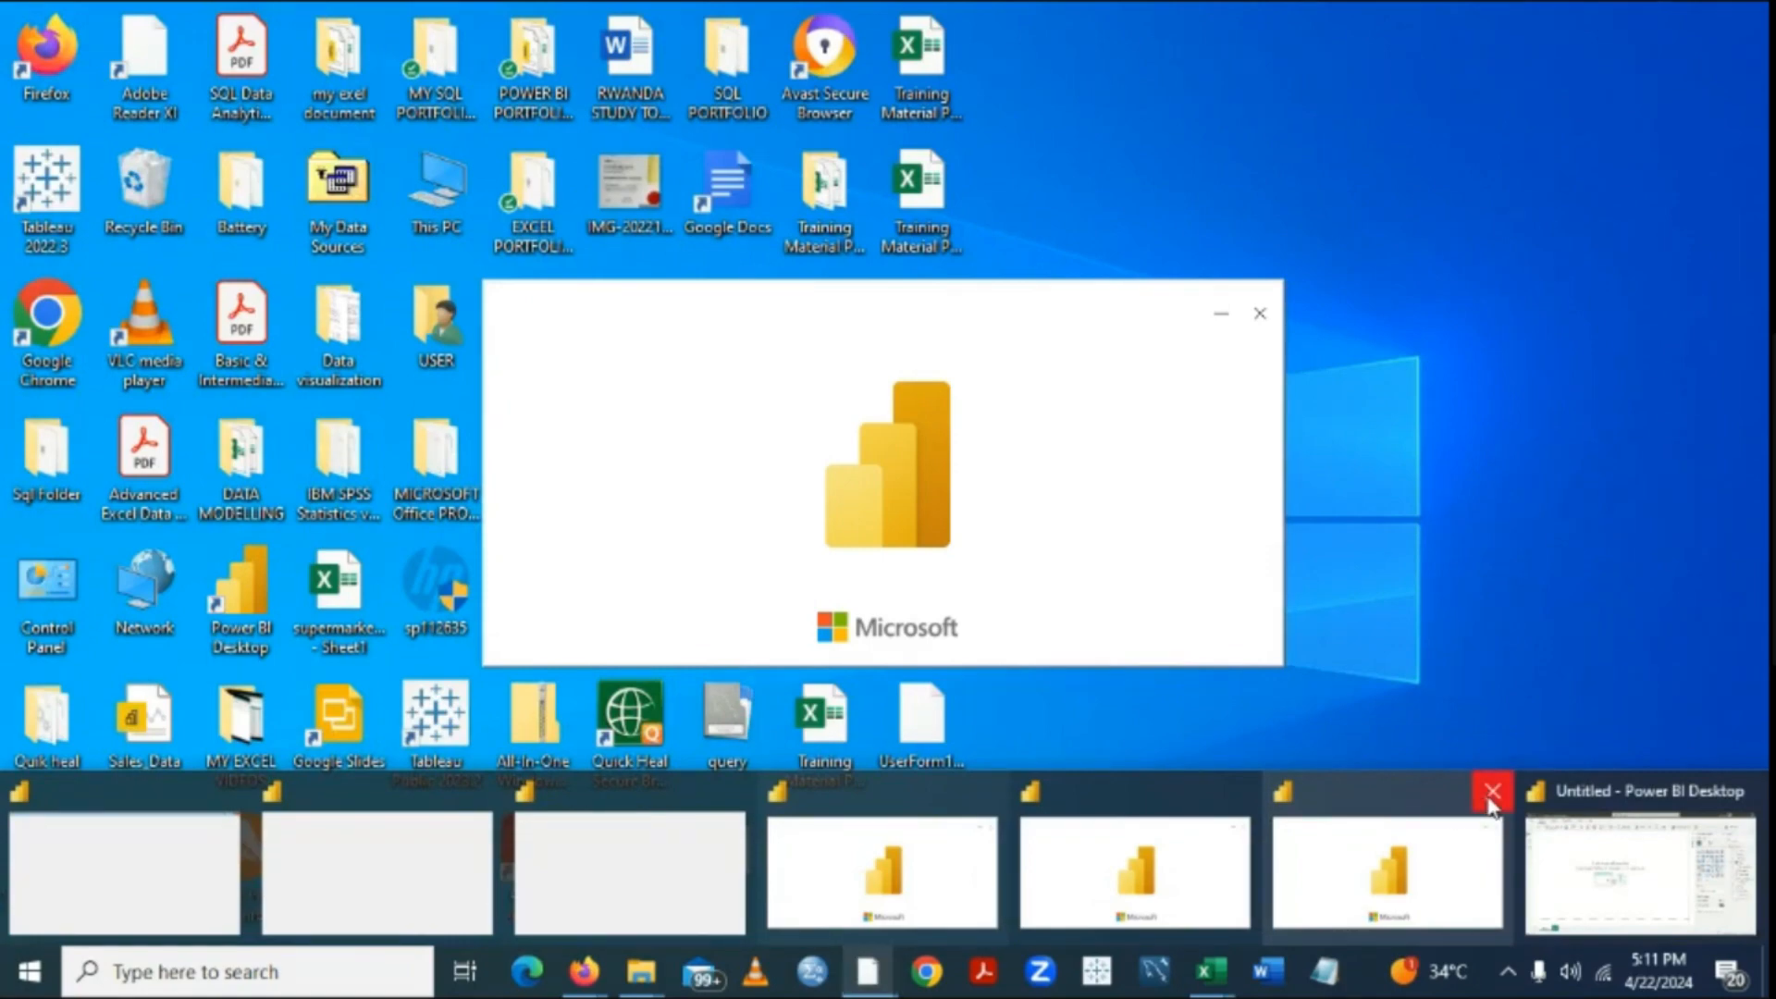
pyautogui.click(1492, 793)
pyautogui.click(1487, 793)
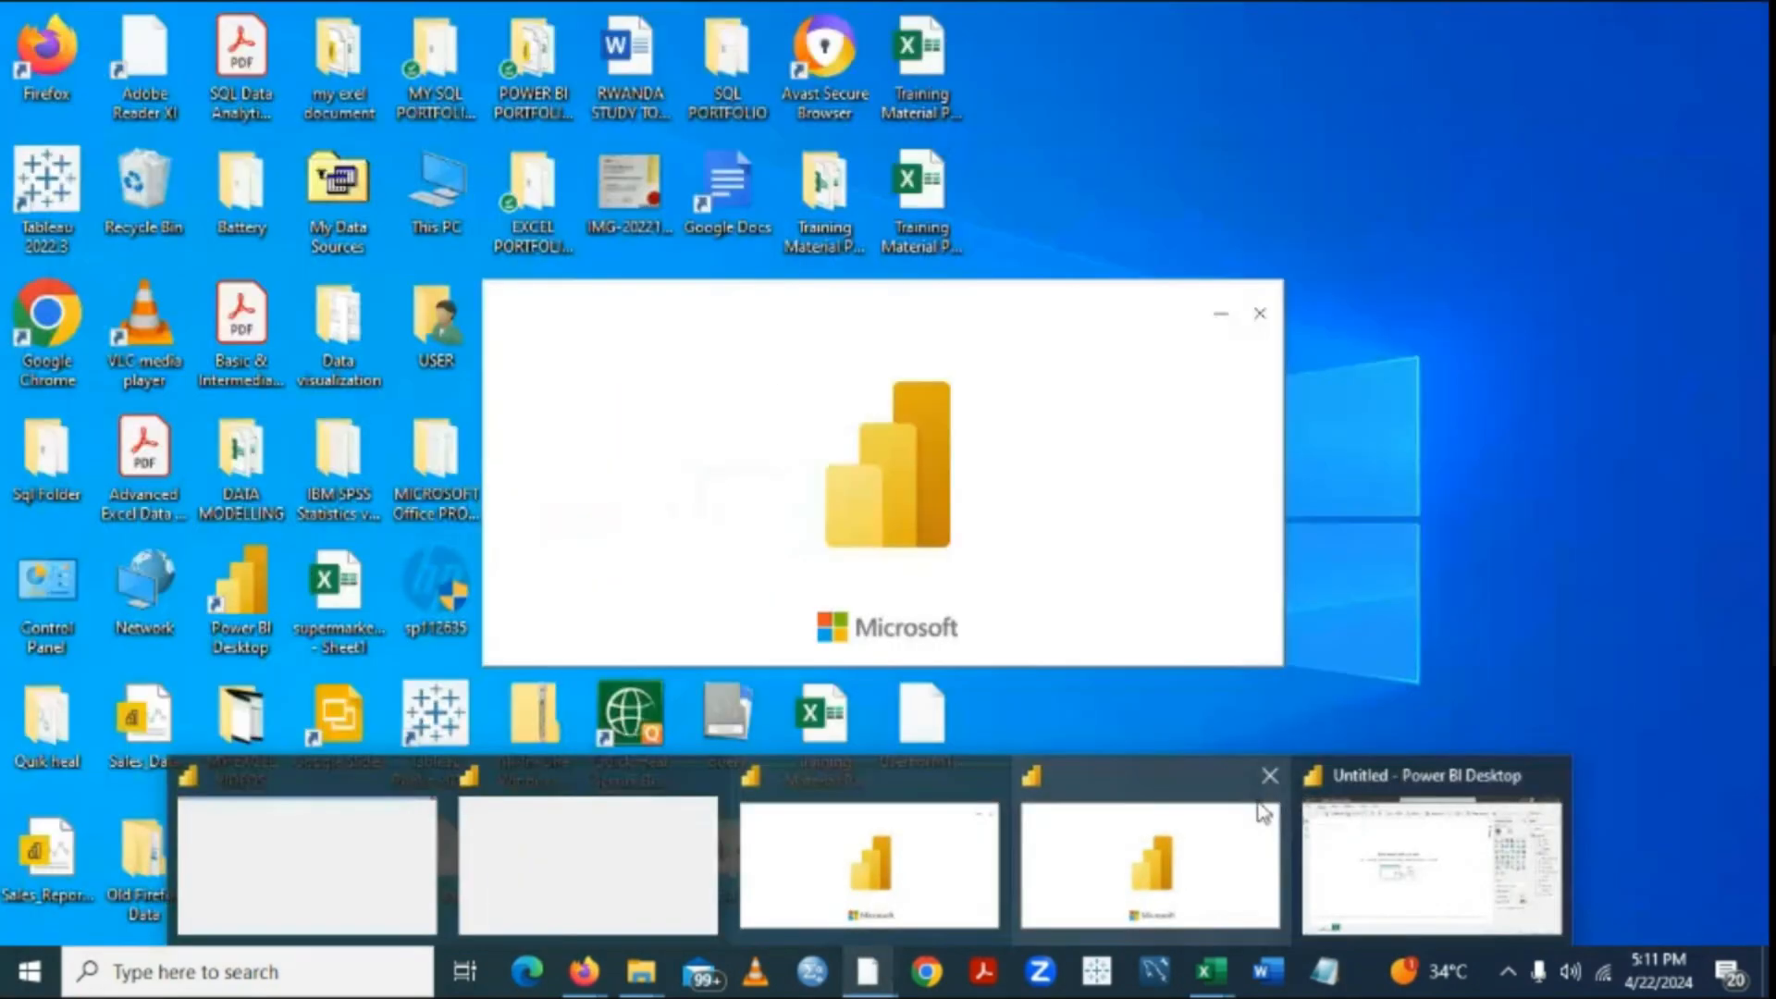
pyautogui.click(1268, 783)
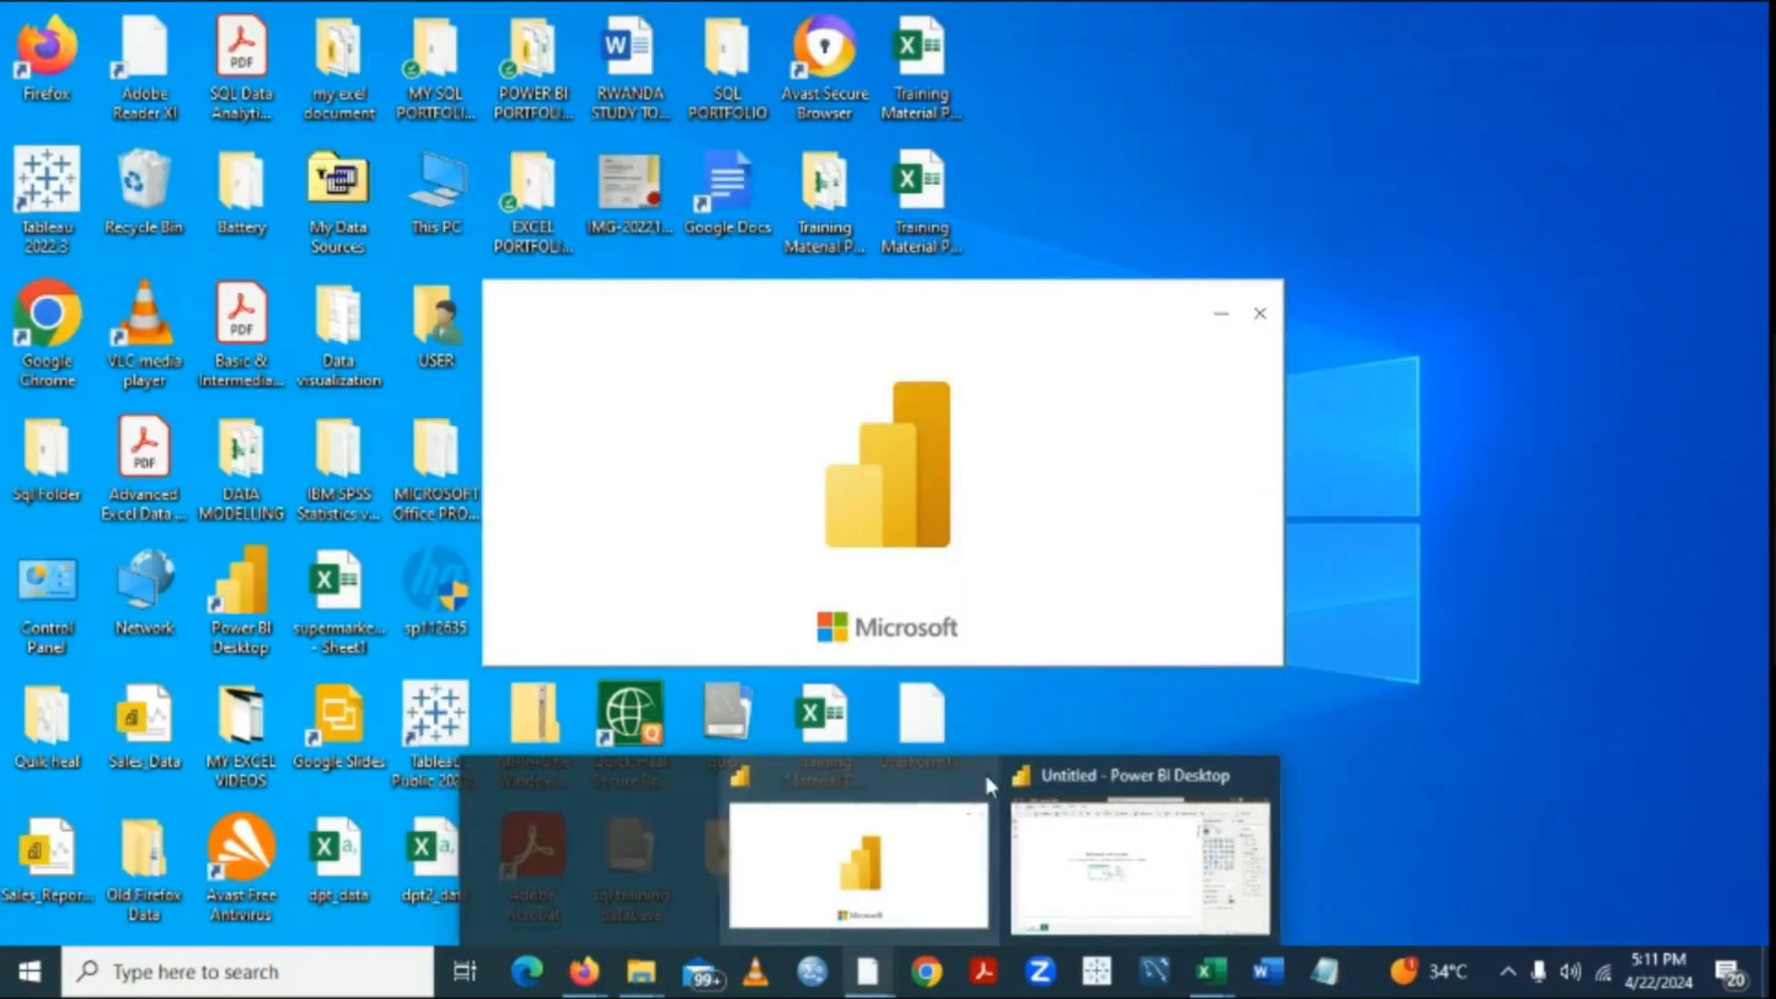
pyautogui.click(987, 782)
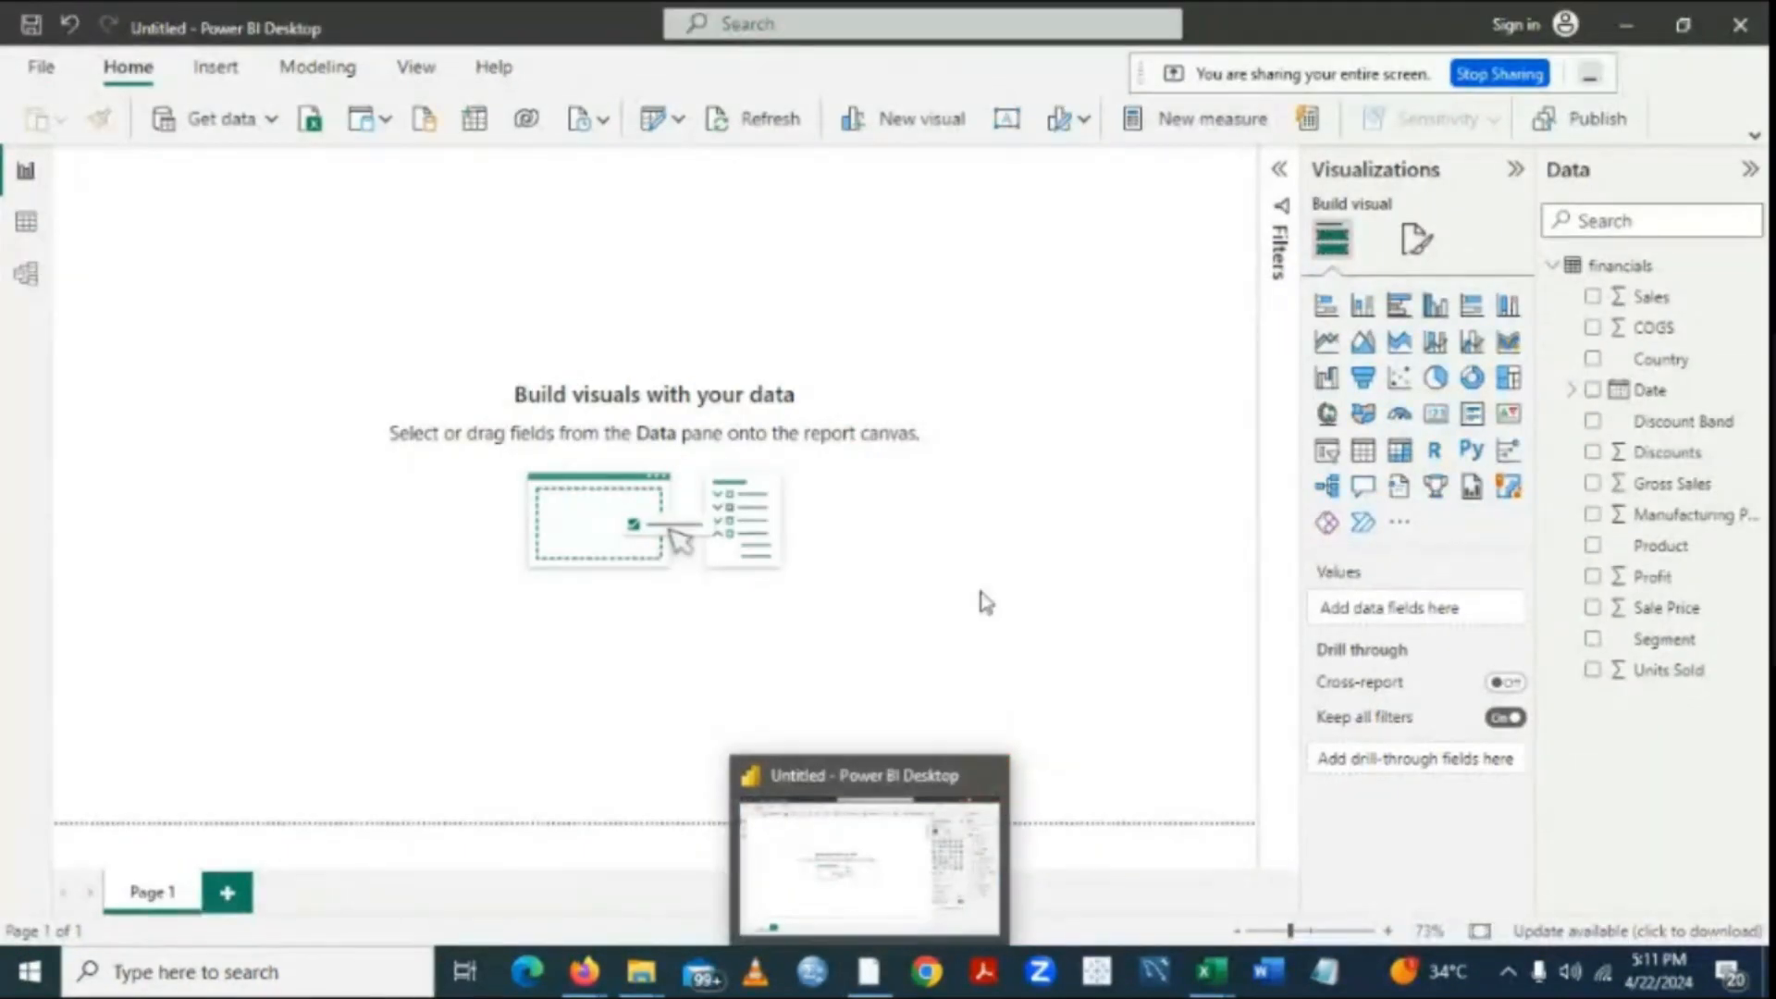
# Create a new blank report and dismiss its welcome screen.
pyautogui.click(39, 70)
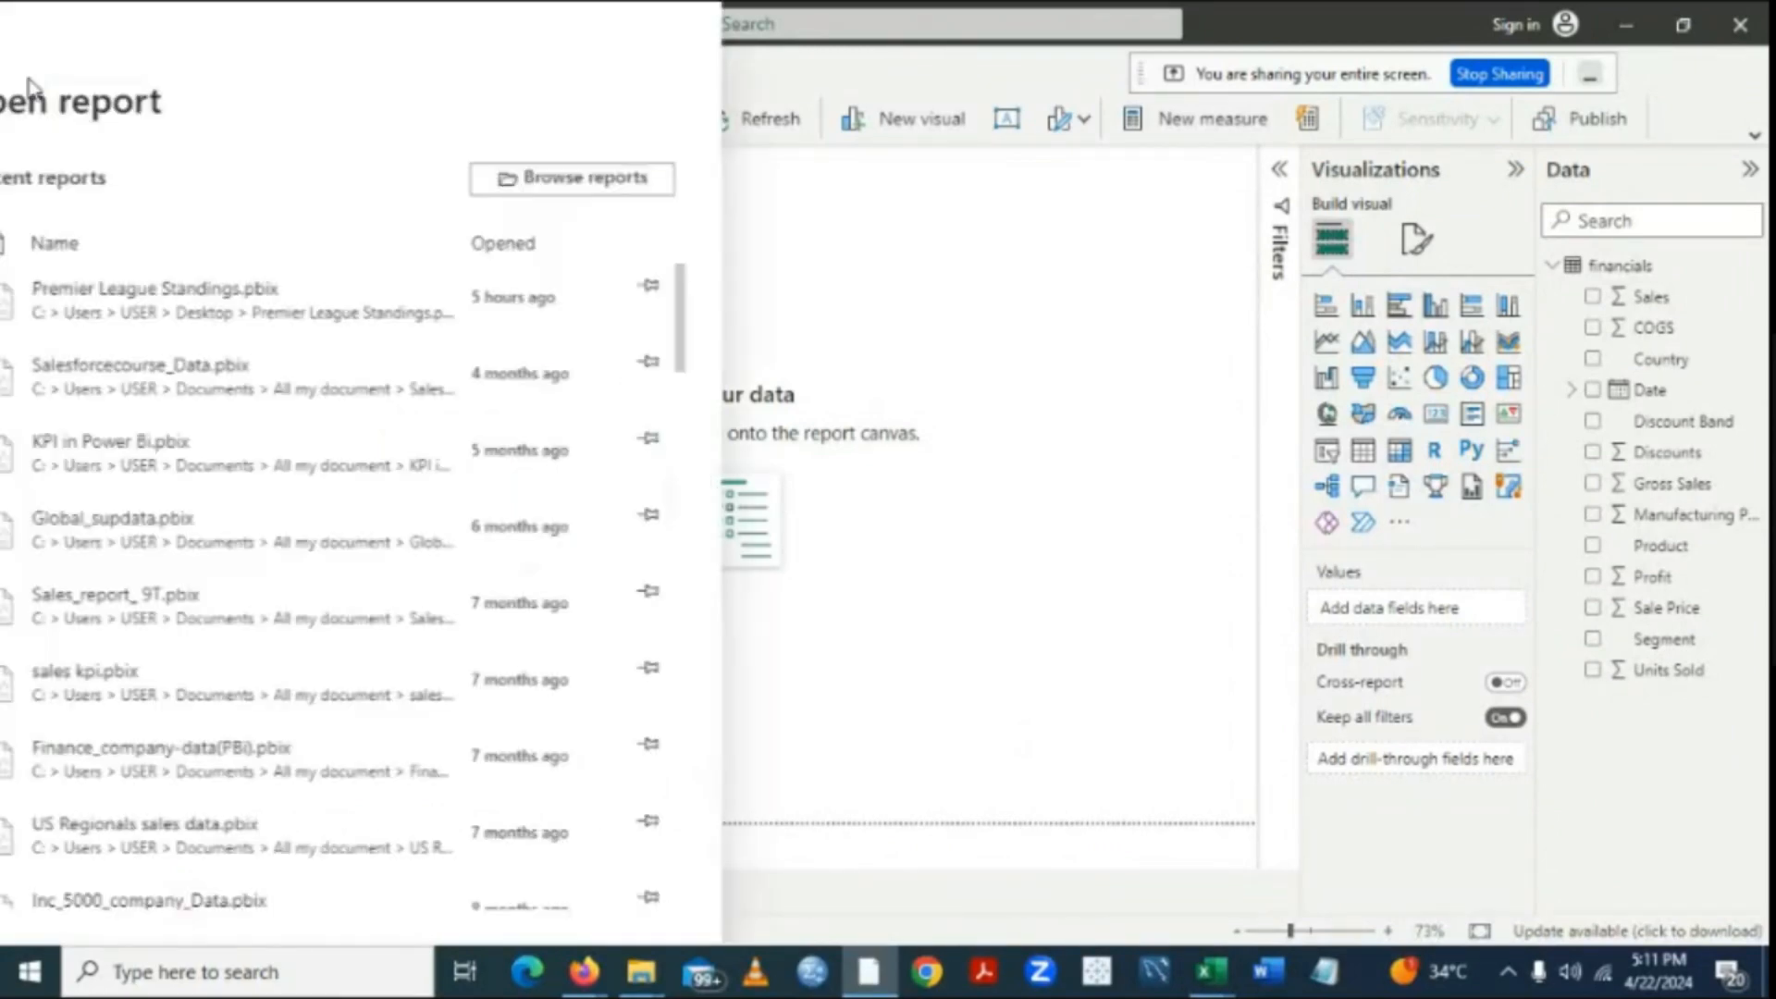
pyautogui.click(61, 104)
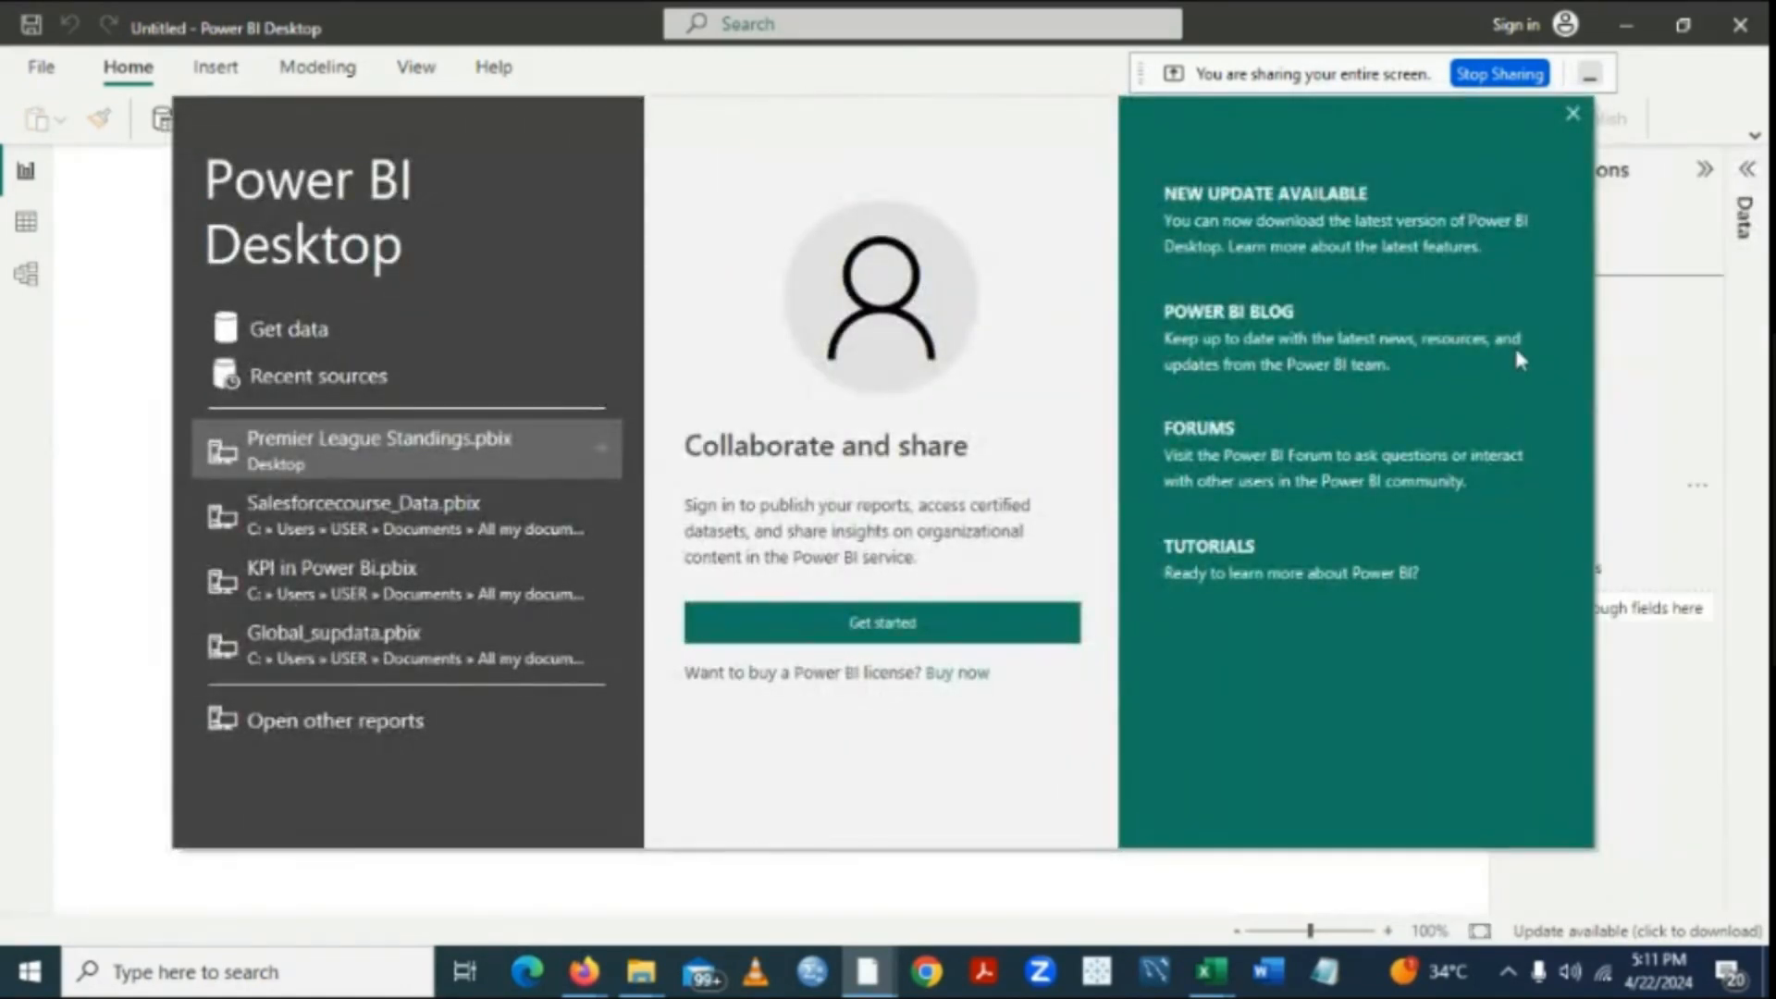
pyautogui.click(1572, 115)
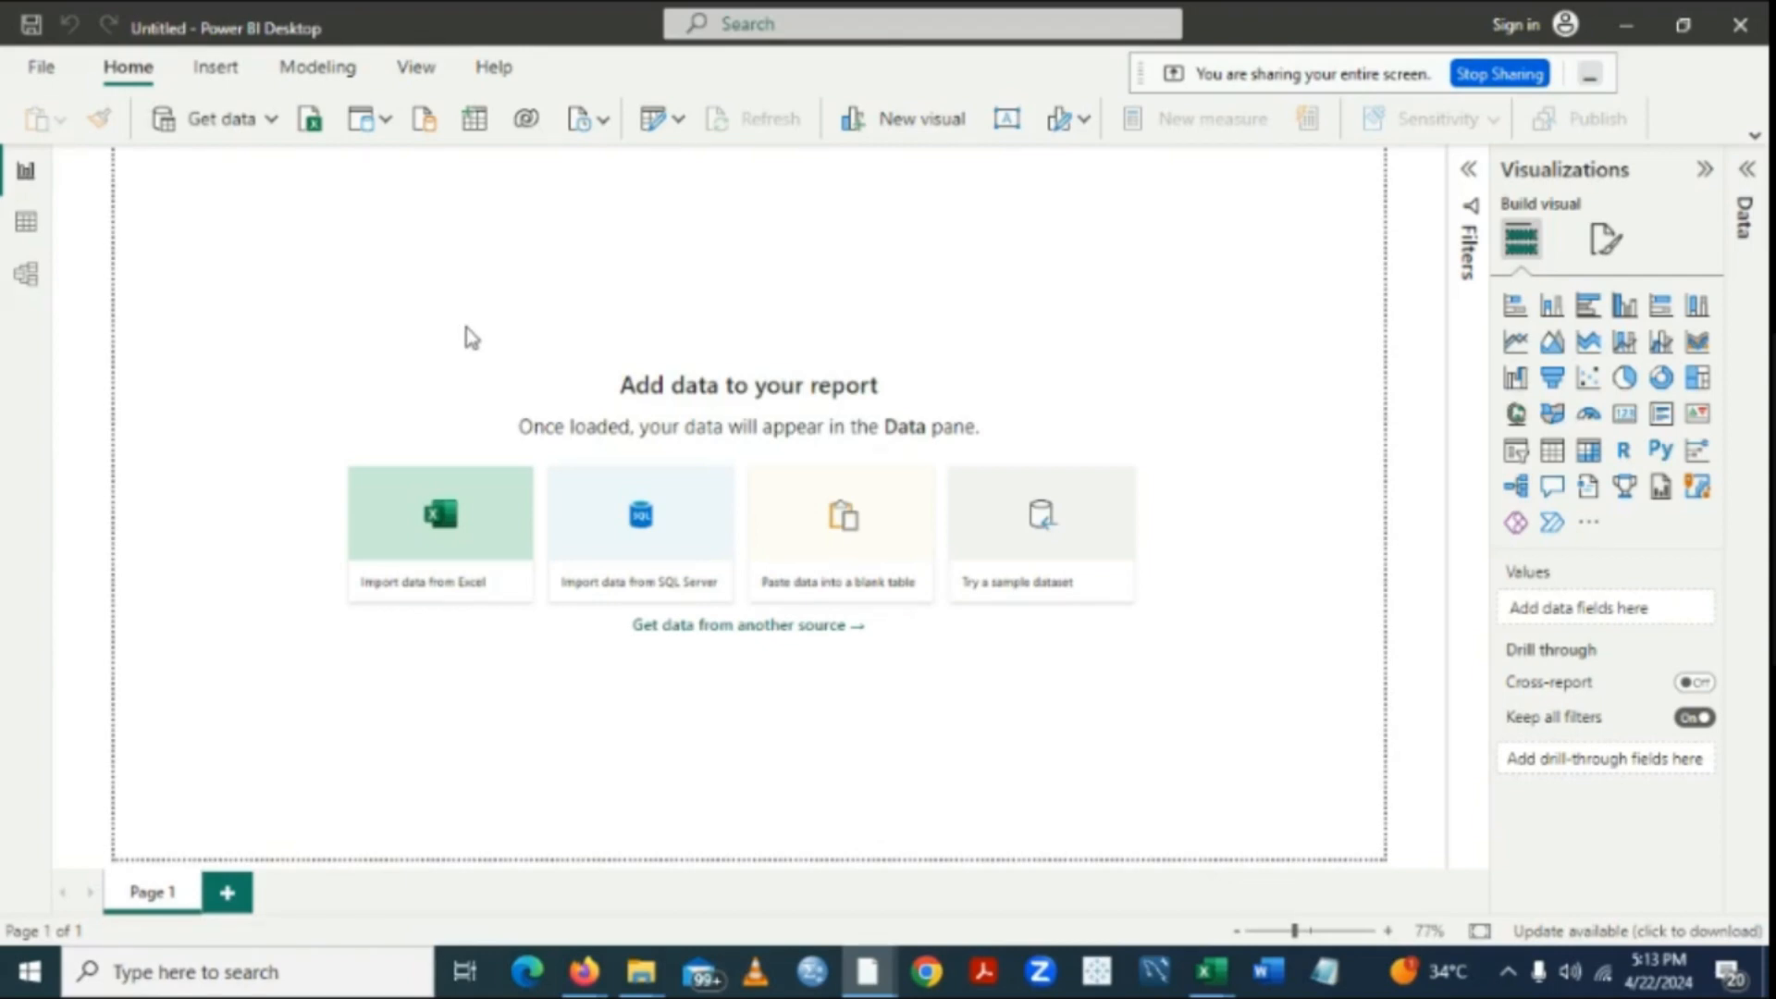
# Start importing data from a web source with the Basic URL option and switch to the Firefox browser window.
pyautogui.click(269, 127)
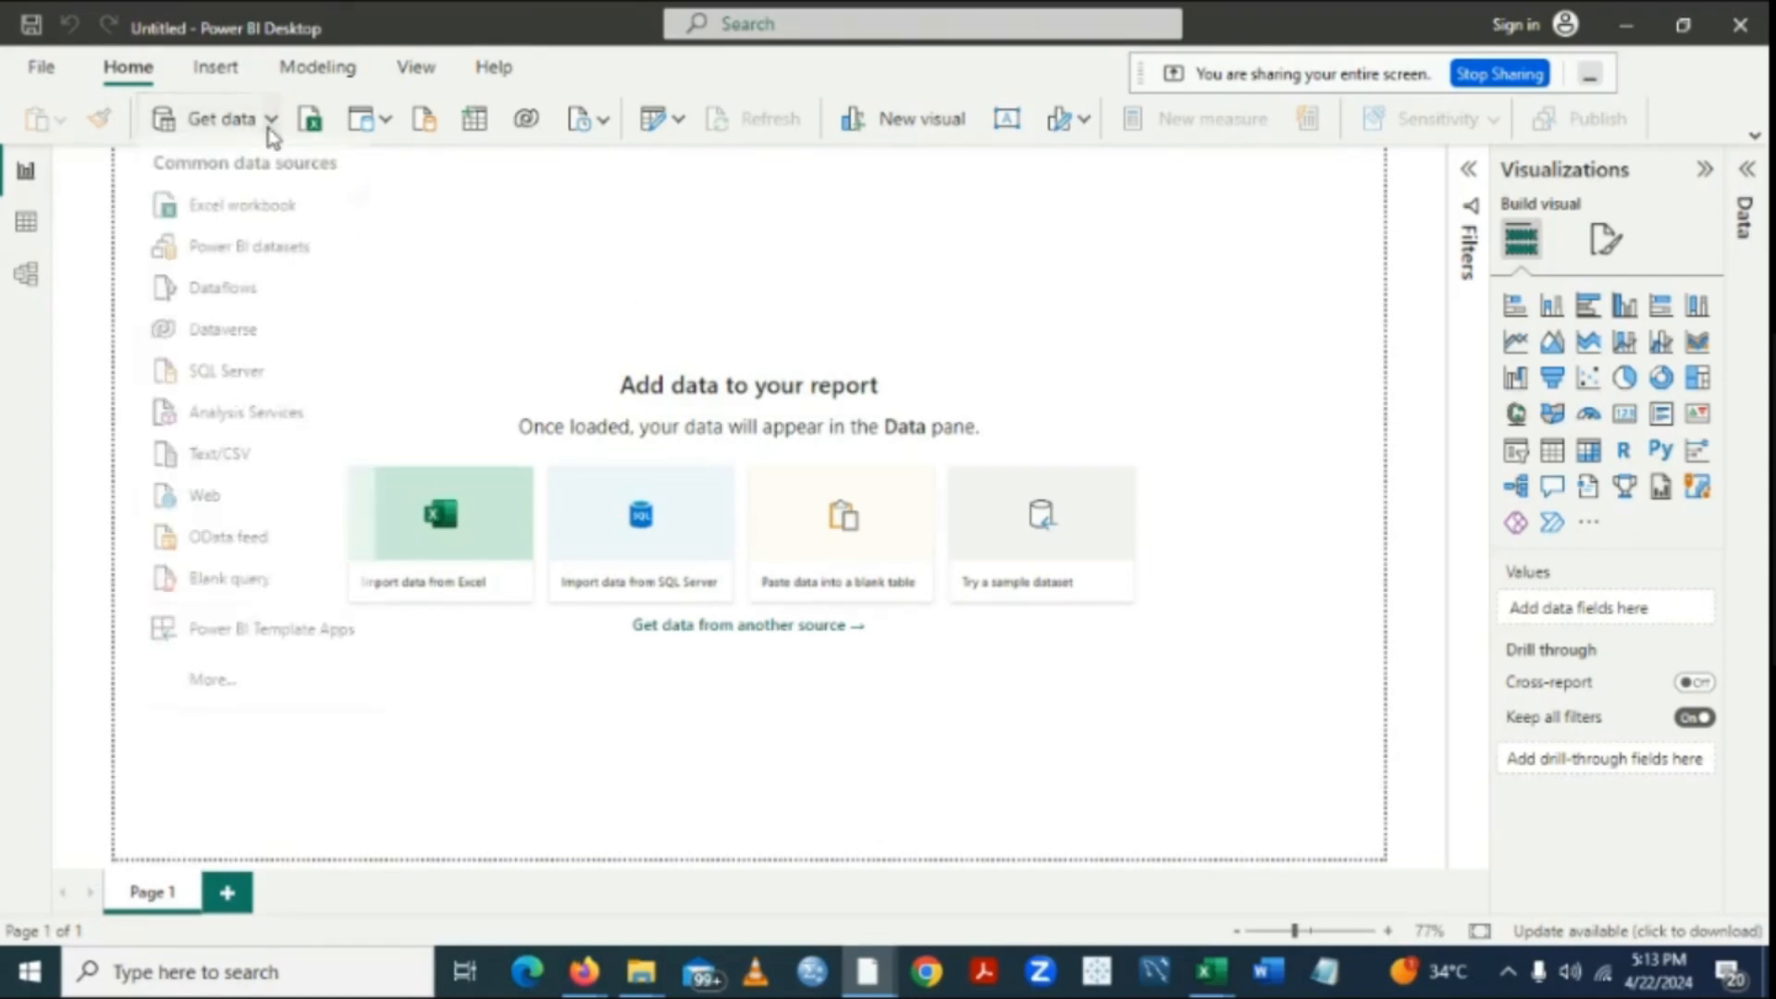
pyautogui.click(208, 499)
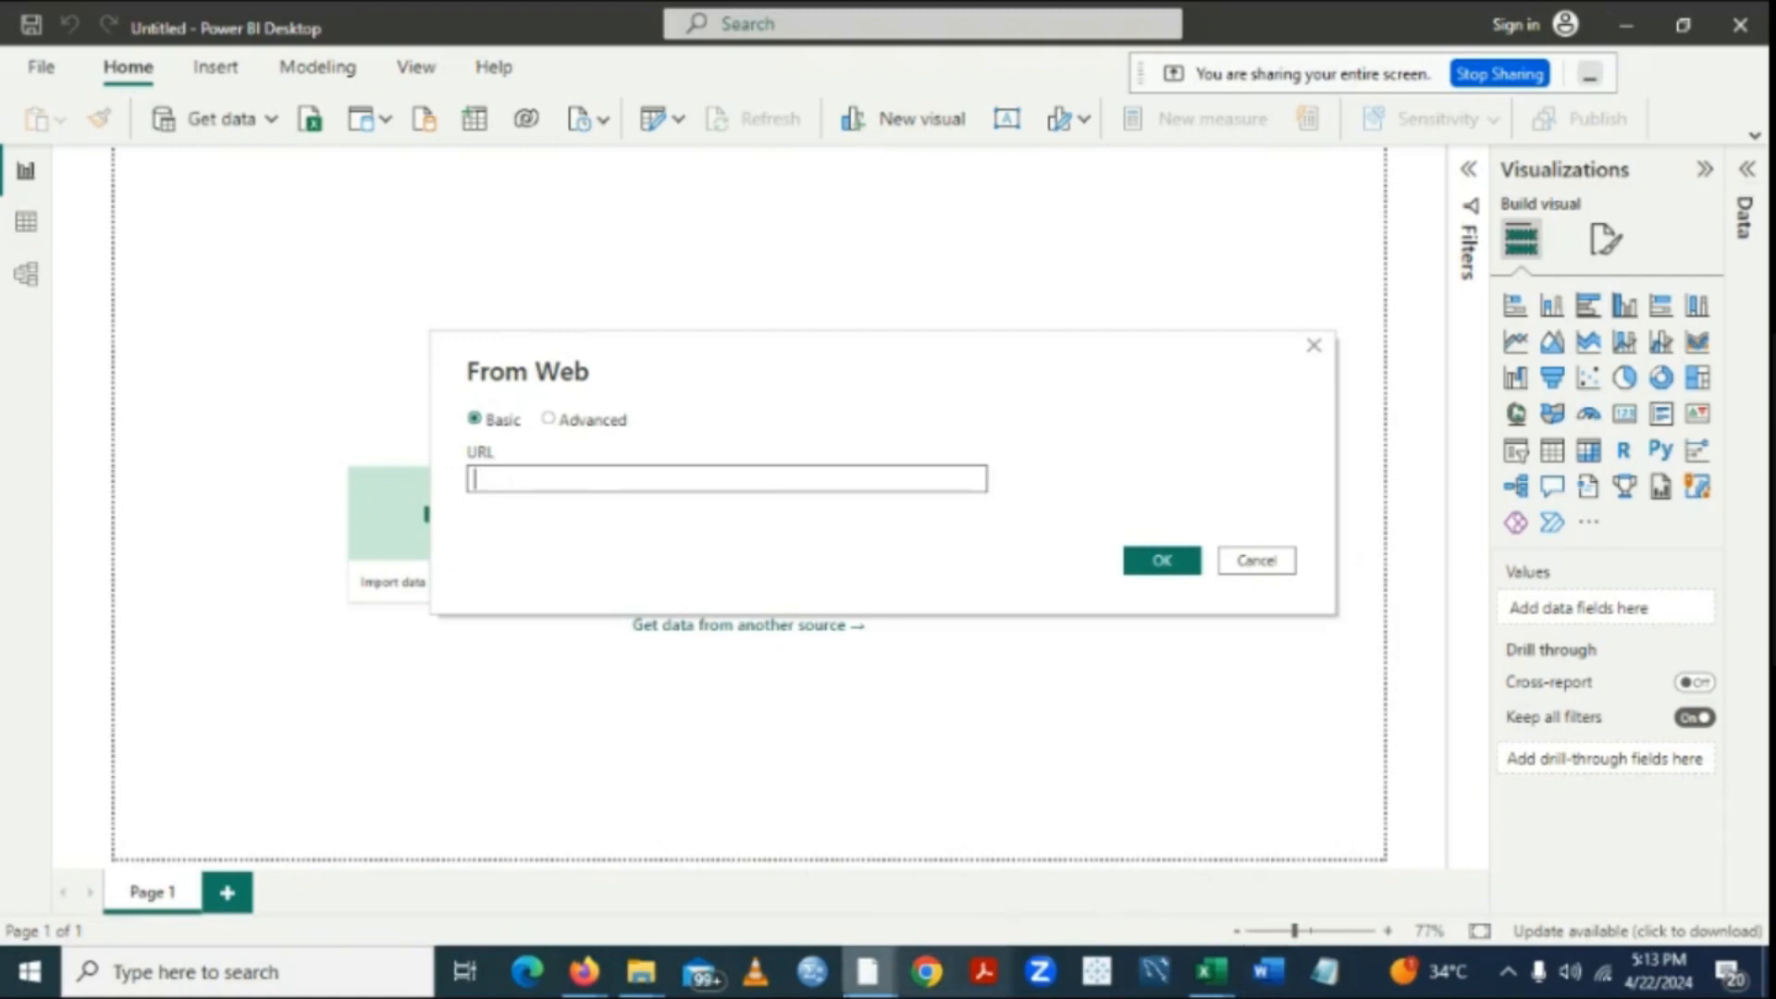
pyautogui.moveTo(585, 979)
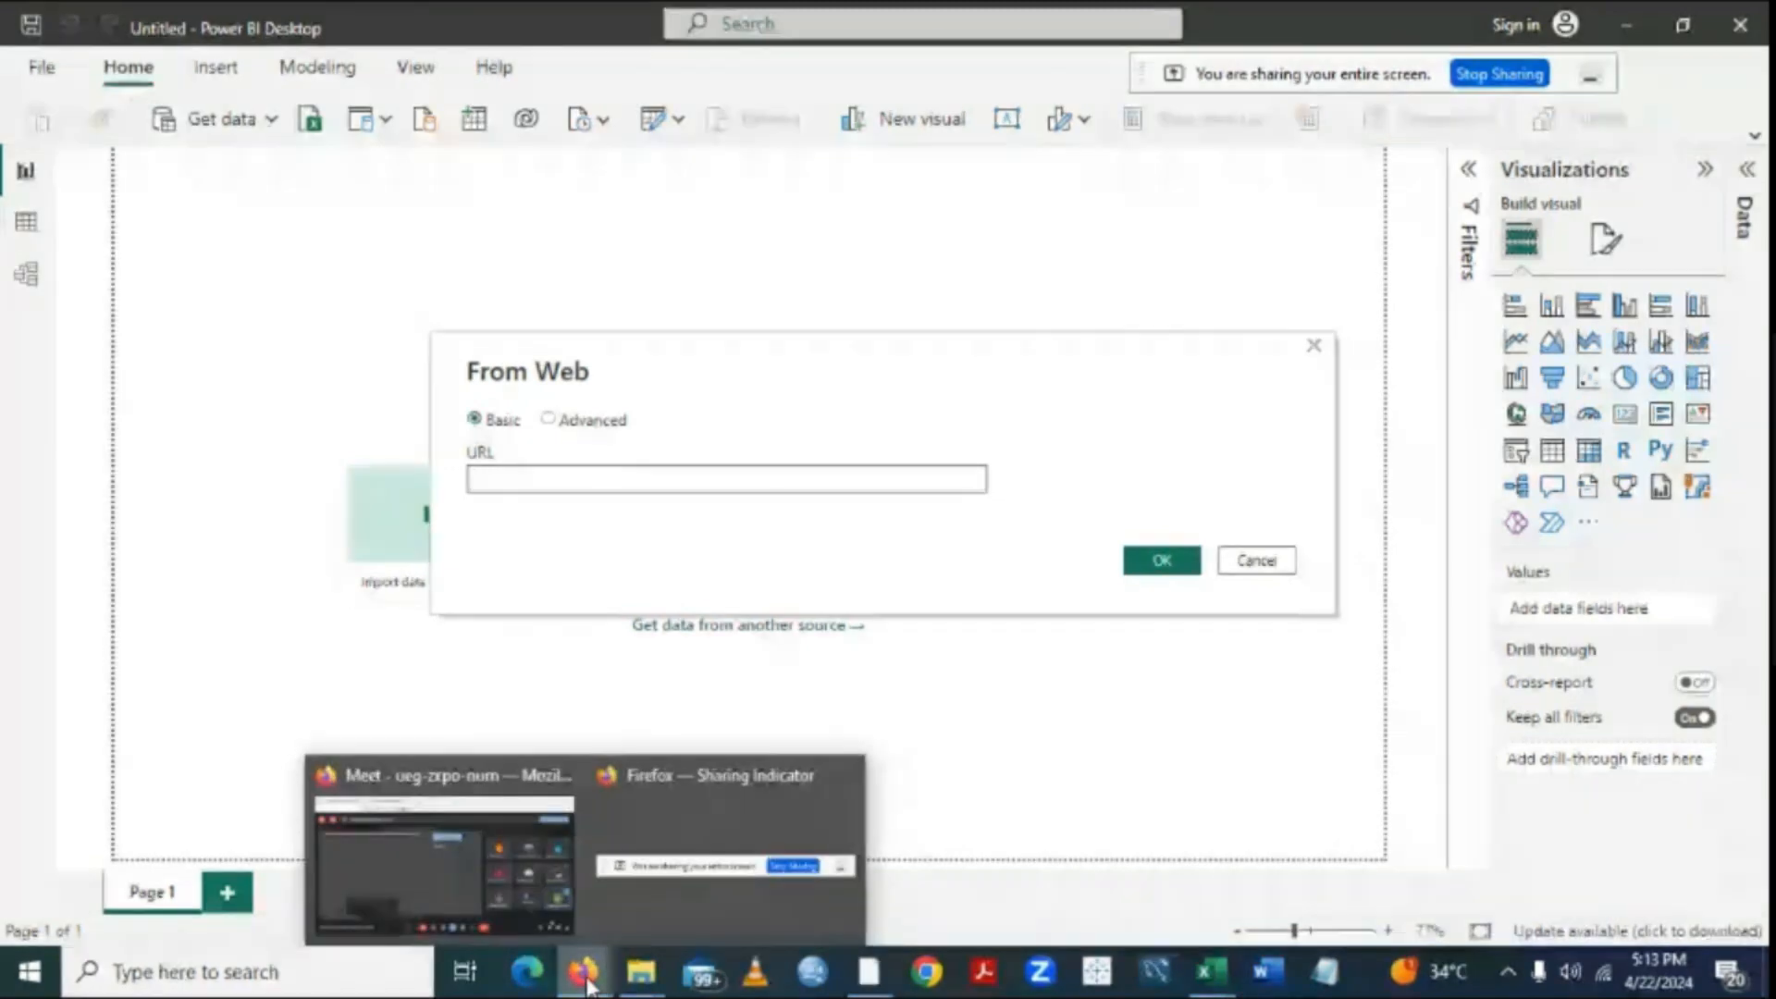
pyautogui.click(586, 983)
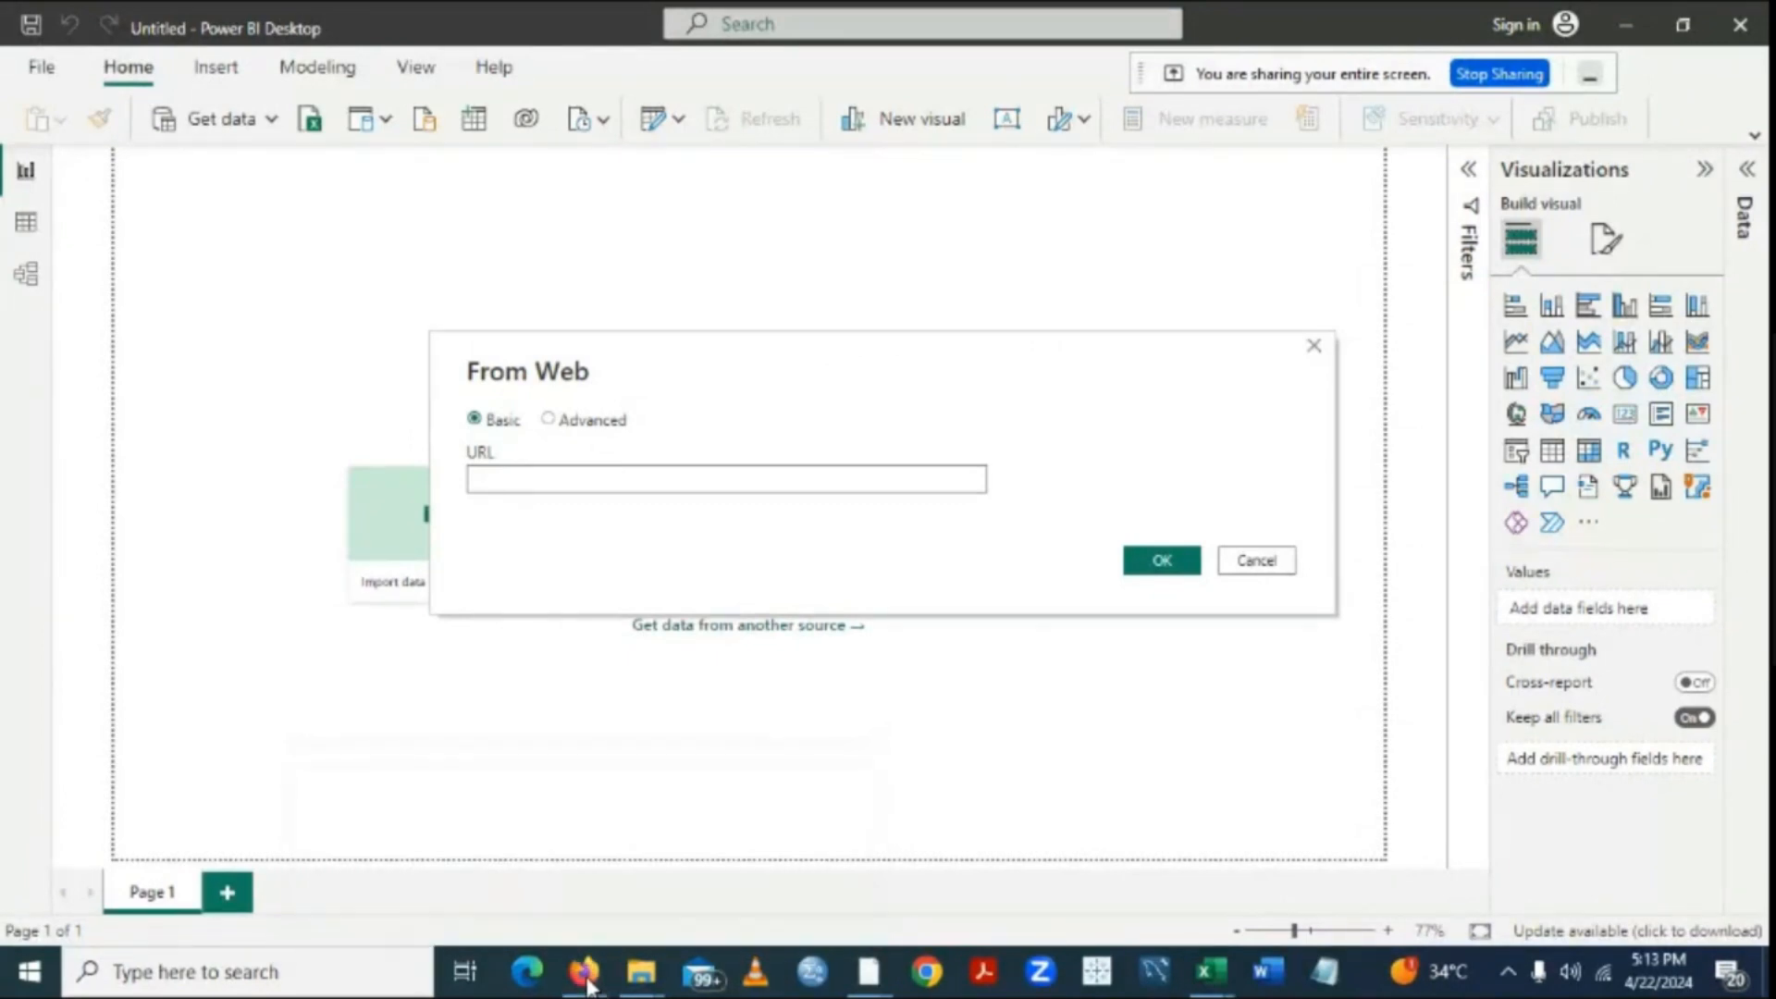
pyautogui.click(586, 982)
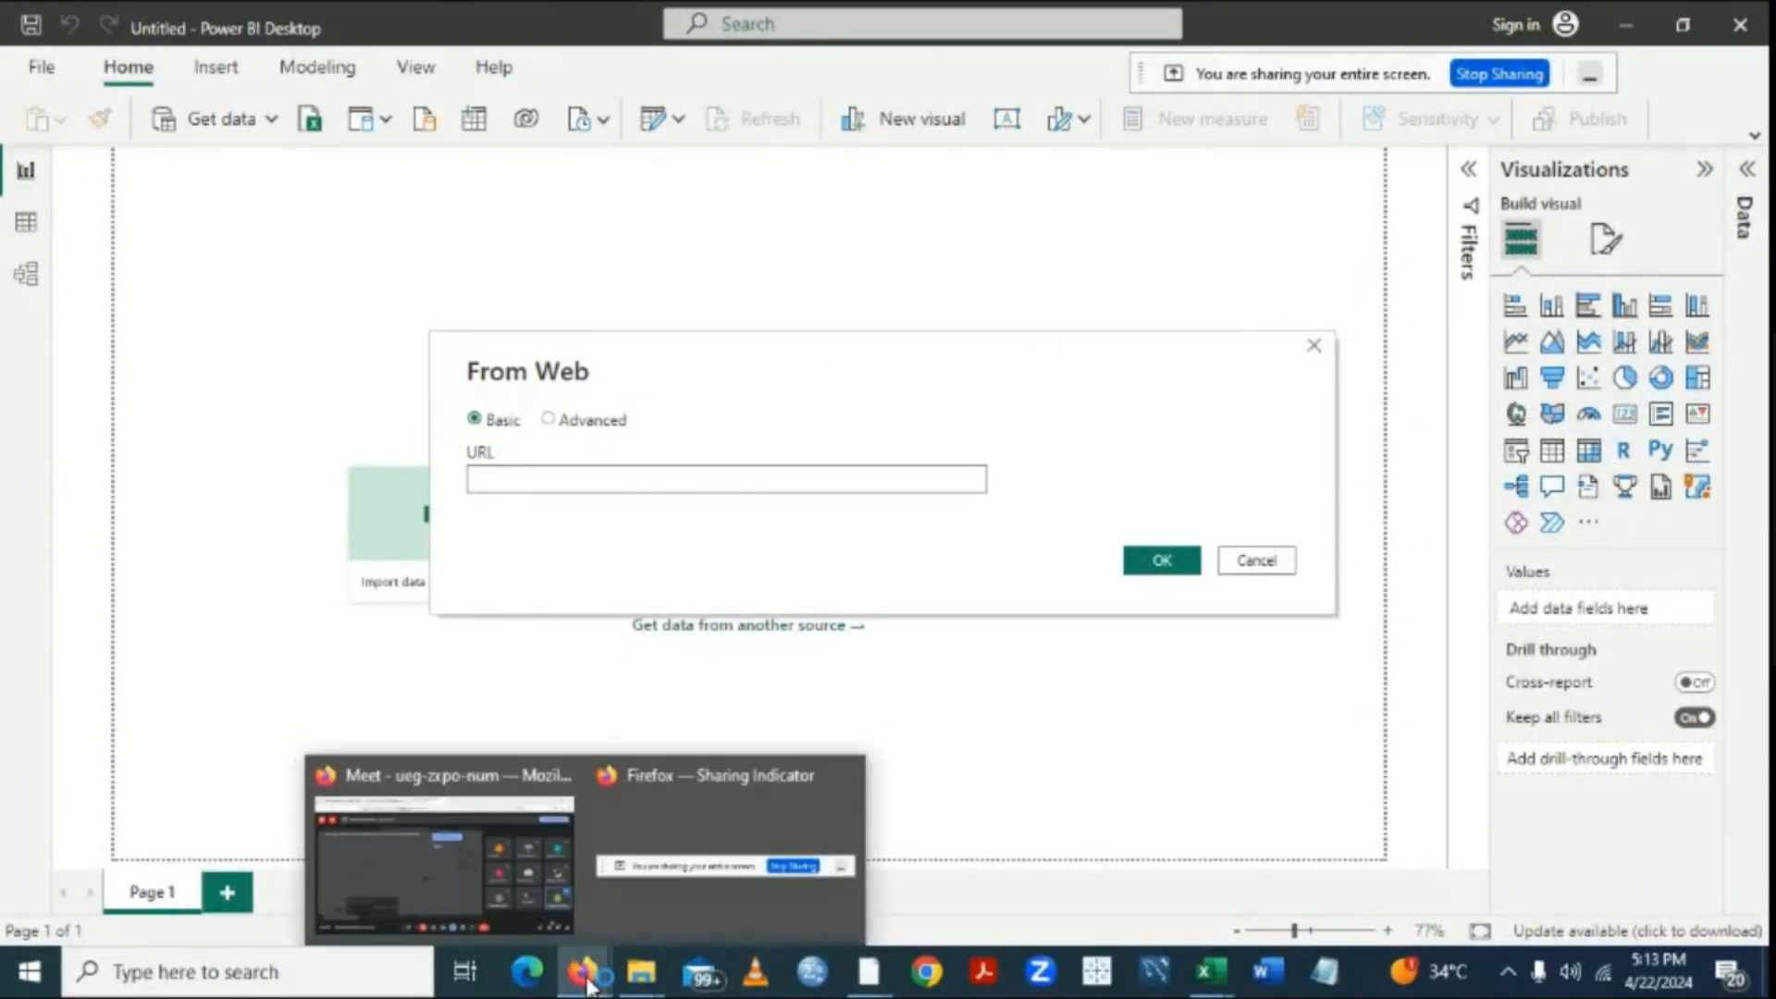
pyautogui.click(464, 858)
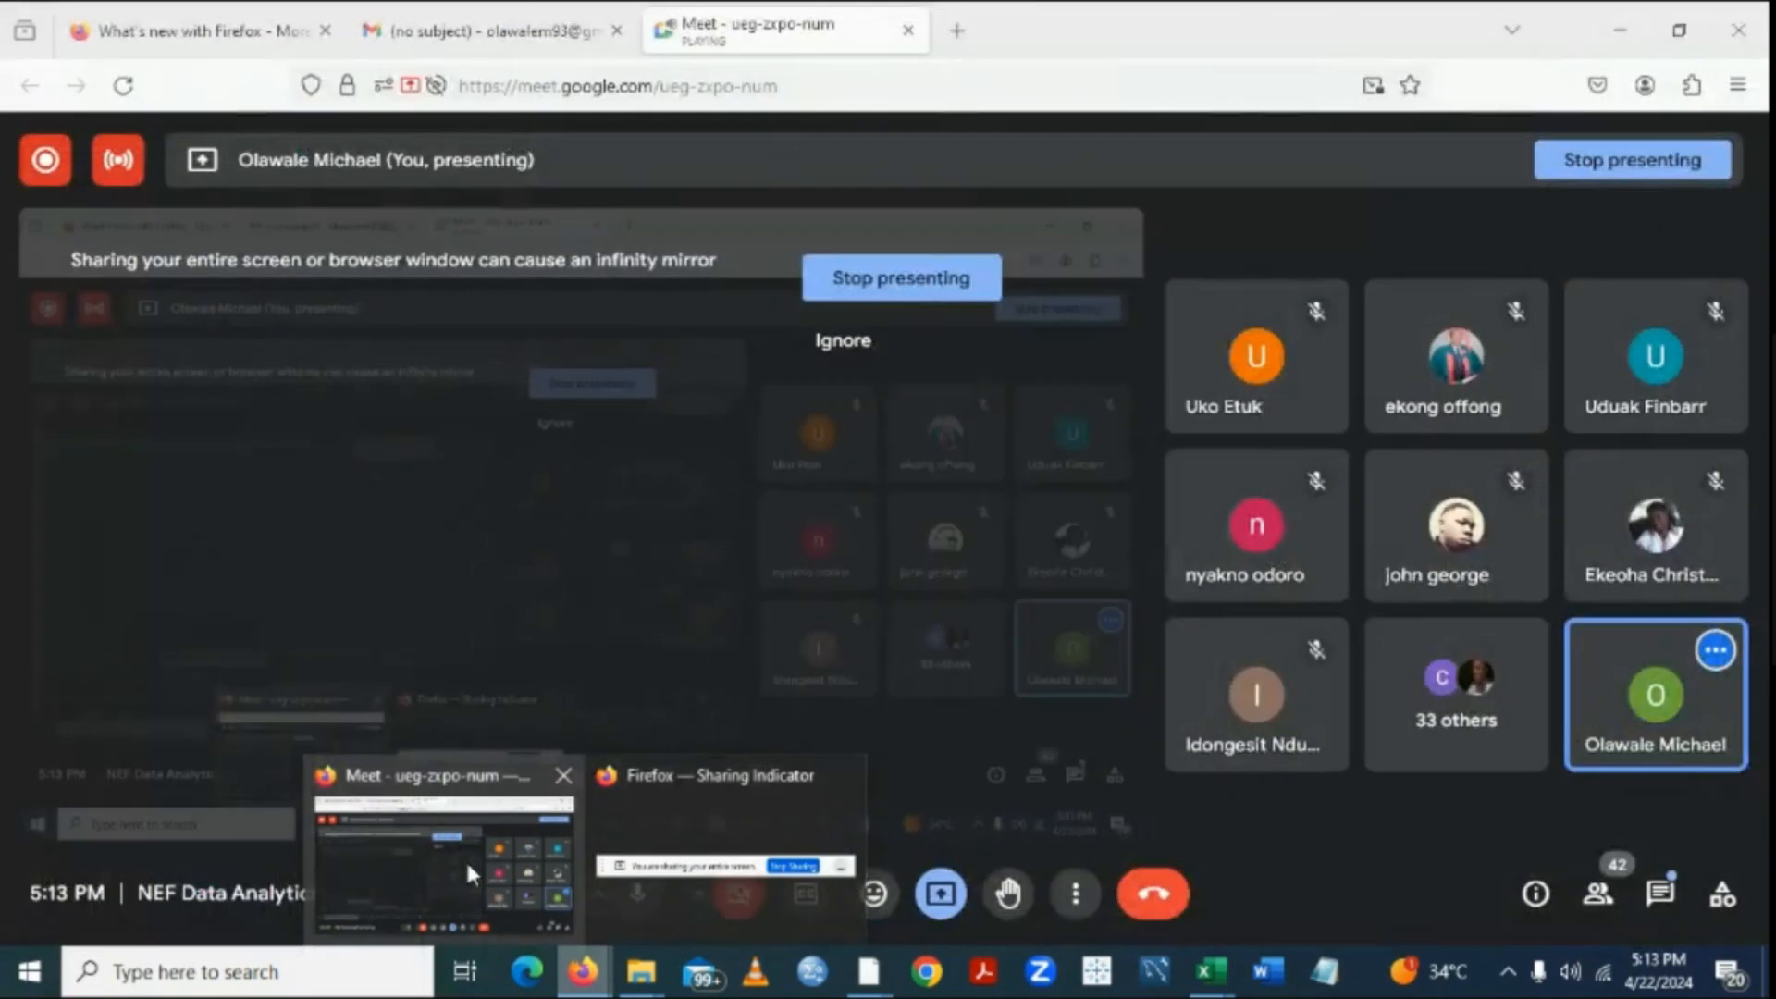
# Open the LiveScore football scores site, livescore.com/en/, in a new browser tab.
pyautogui.doubleClick(962, 37)
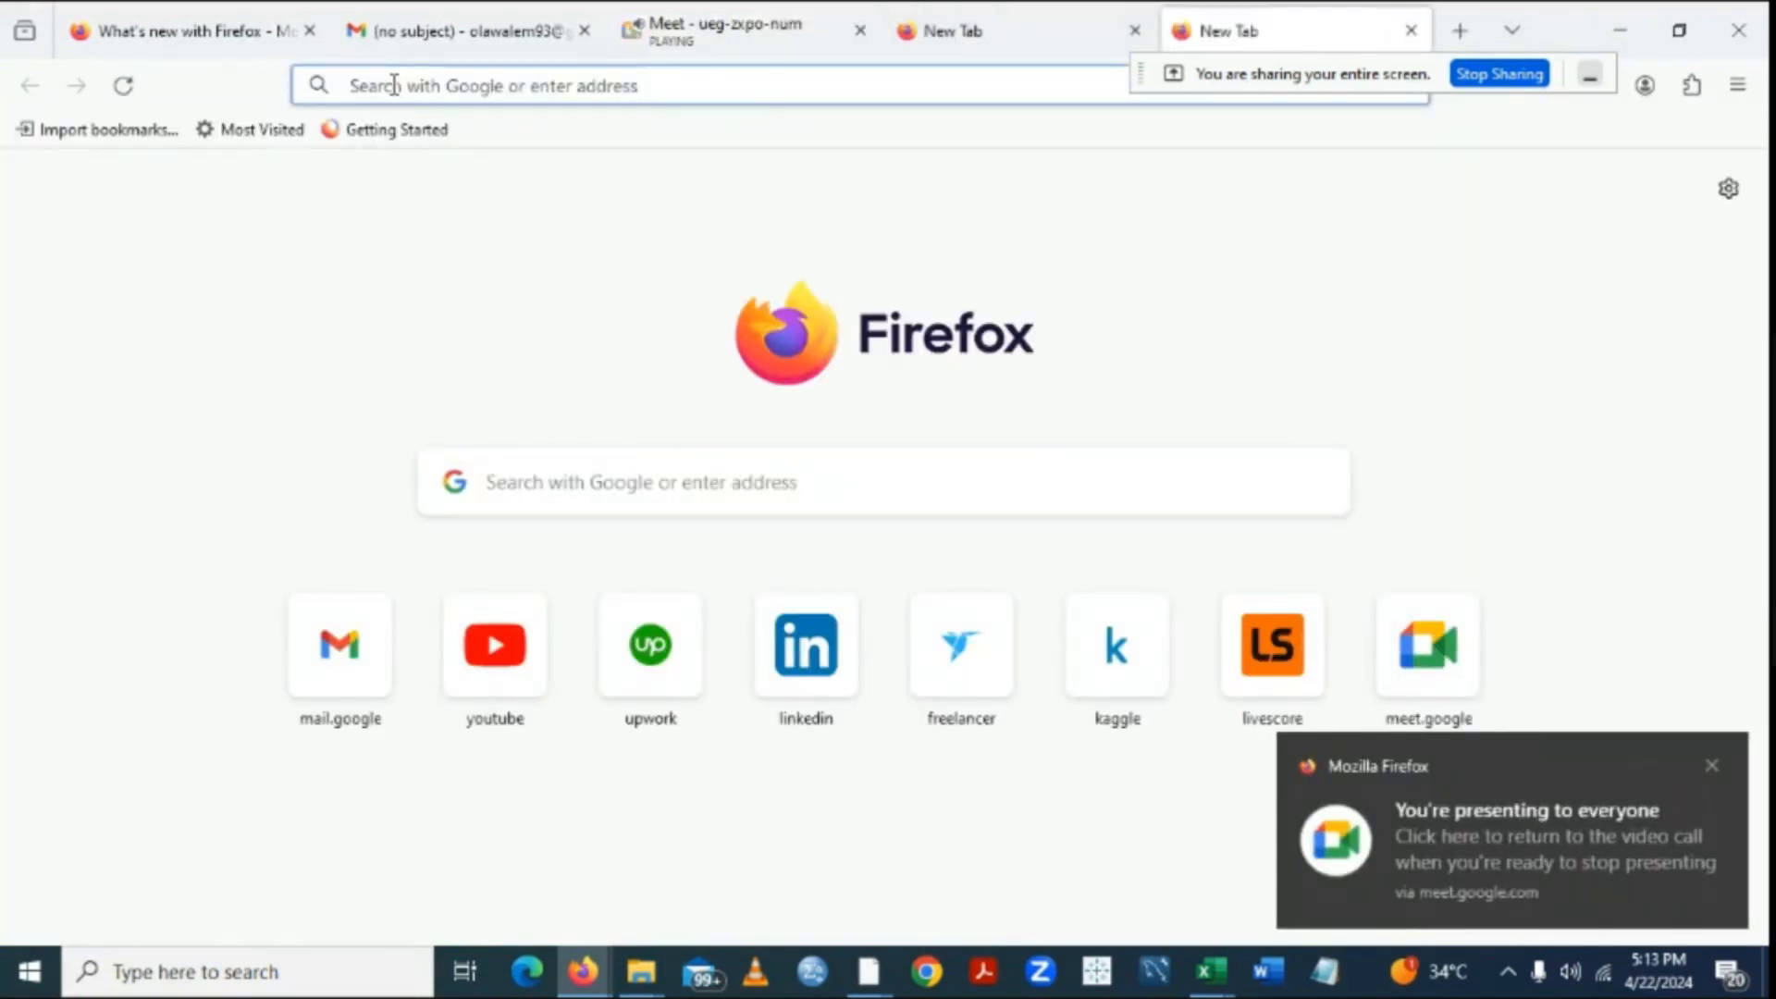
pyautogui.click(394, 85)
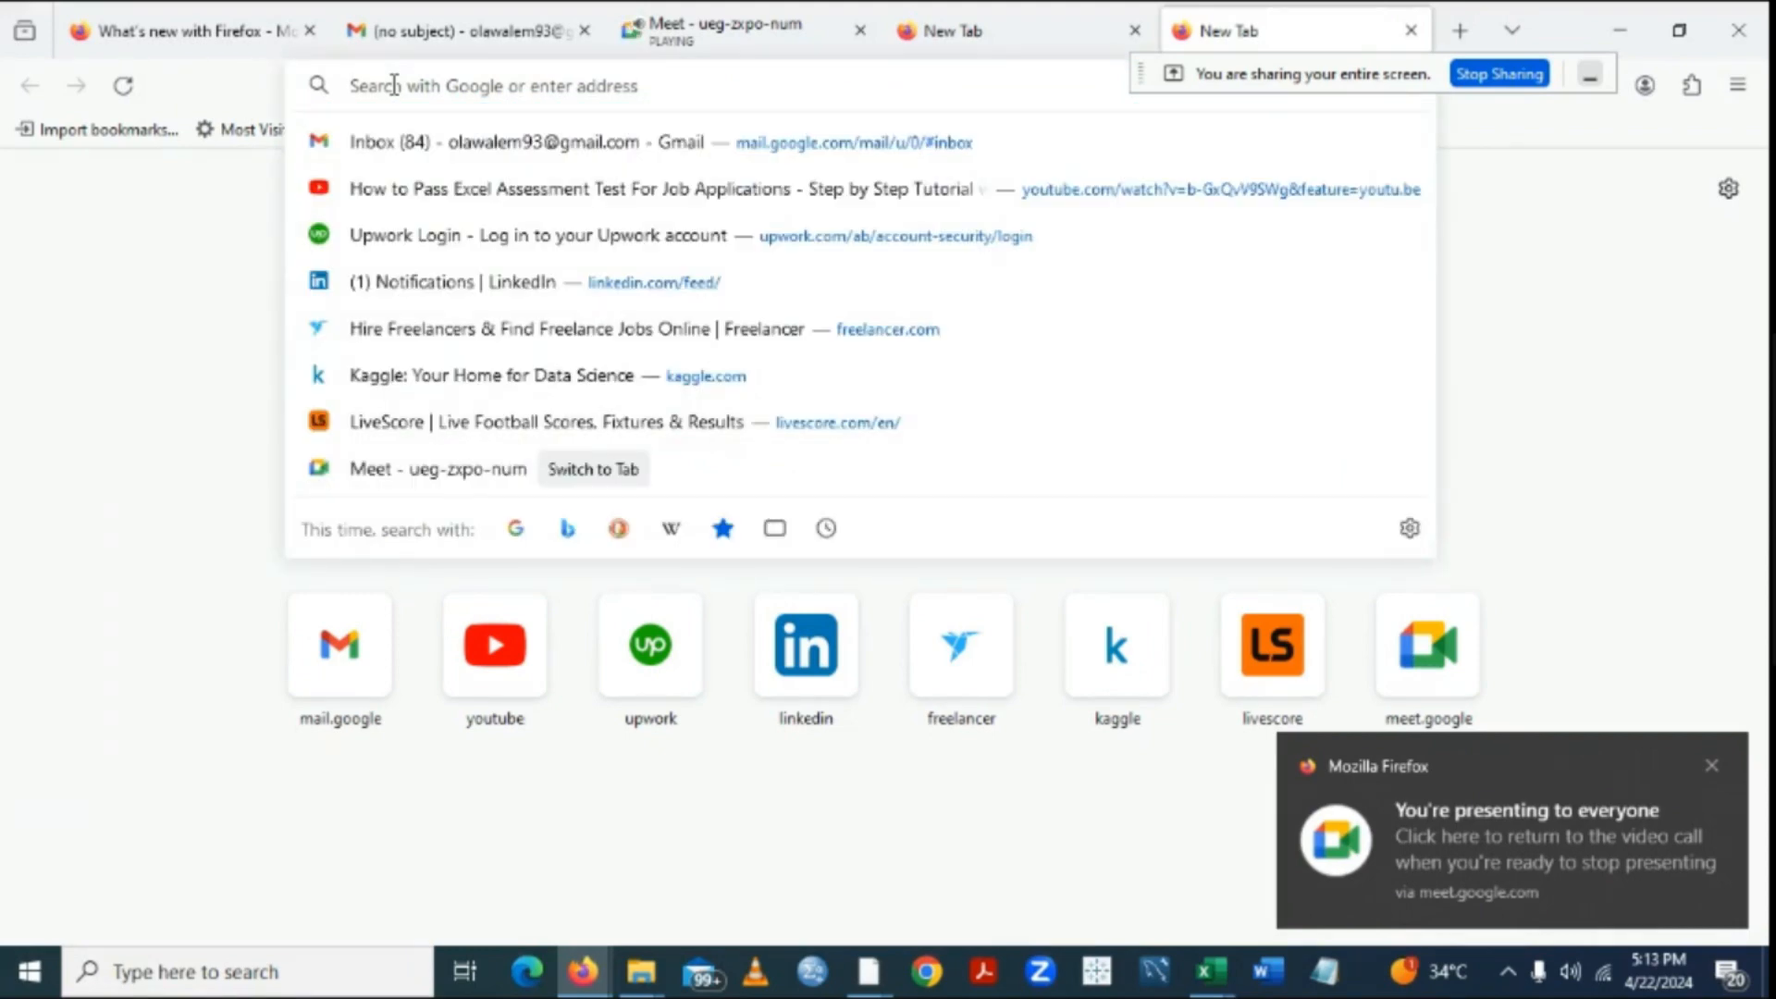
pyautogui.click(492, 434)
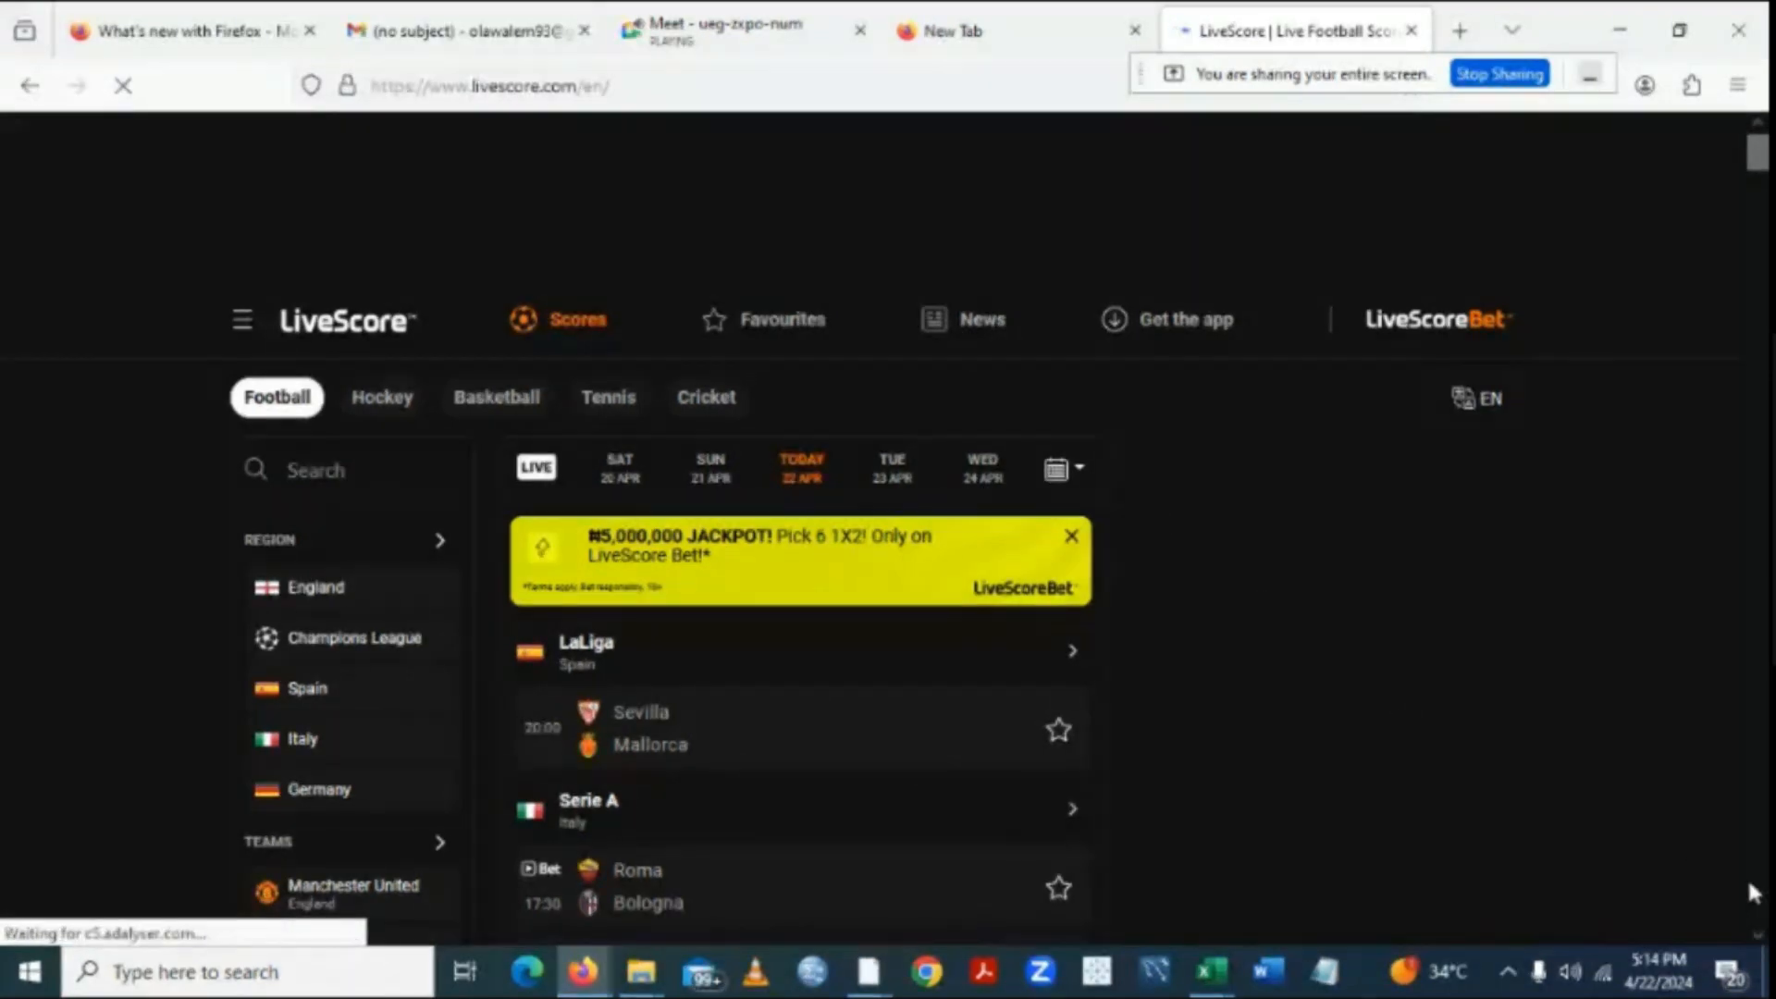
pyautogui.scroll(-3, 1753, 924)
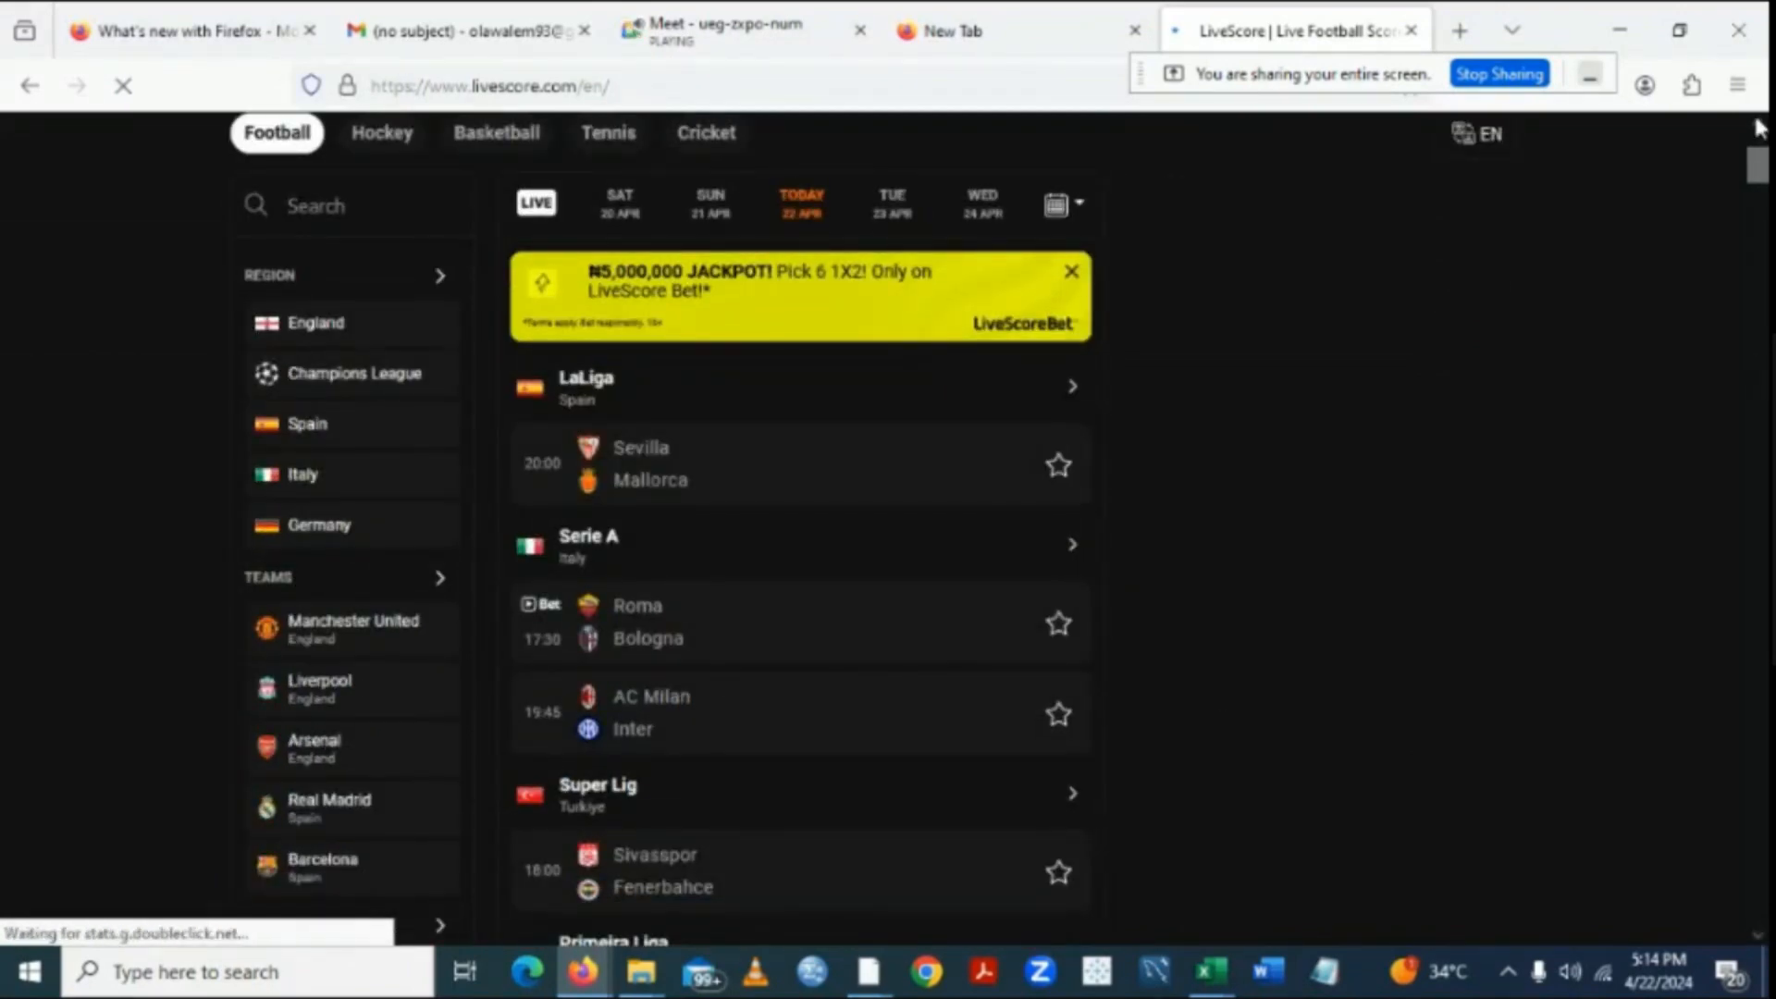
pyautogui.scroll(2, 1757, 128)
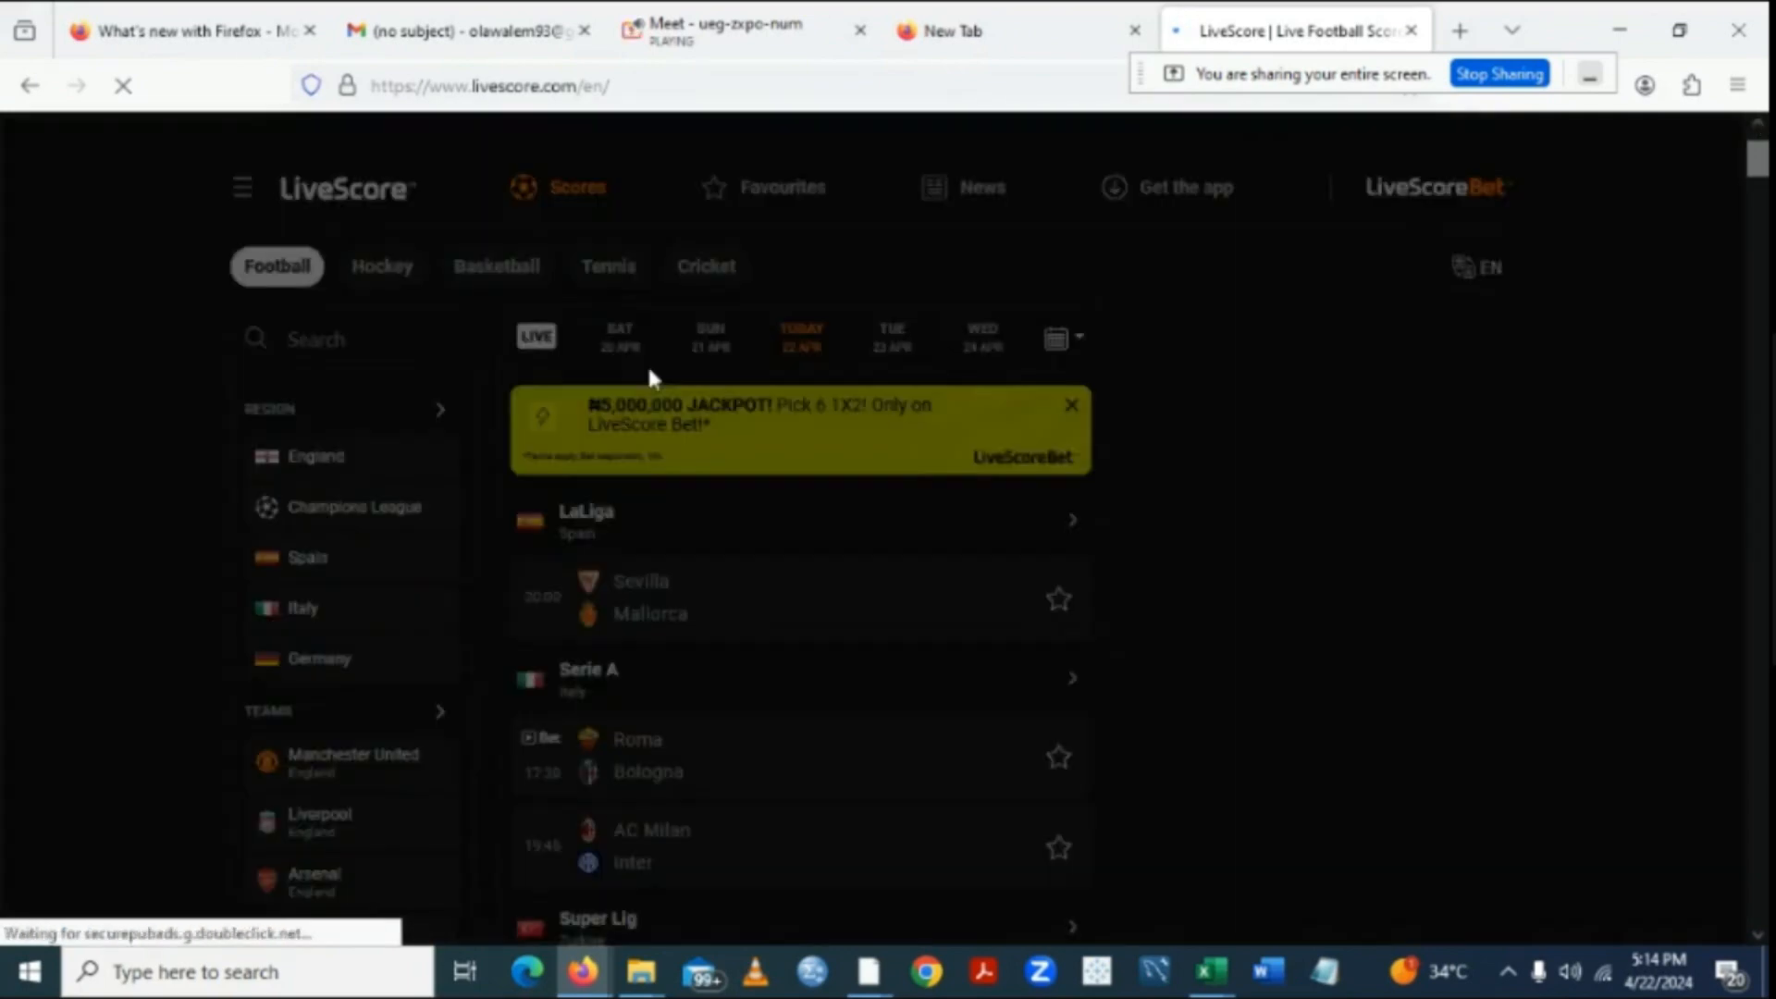
pyautogui.click(724, 354)
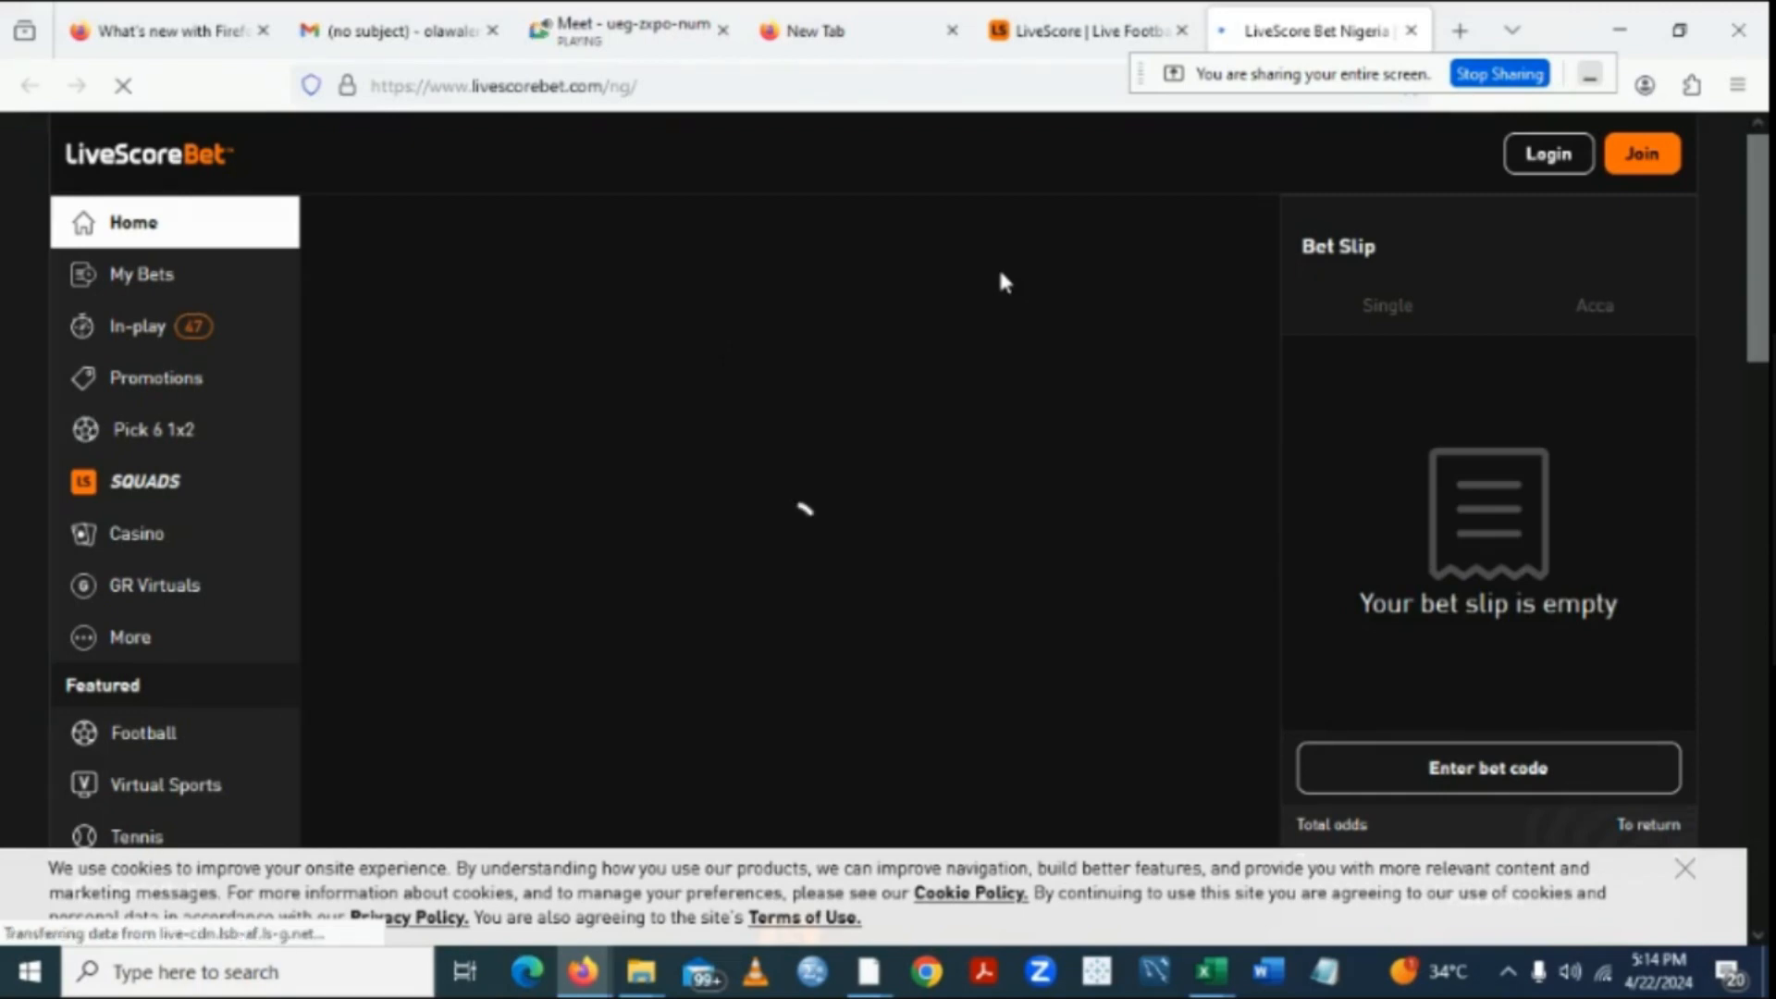
pyautogui.click(1063, 36)
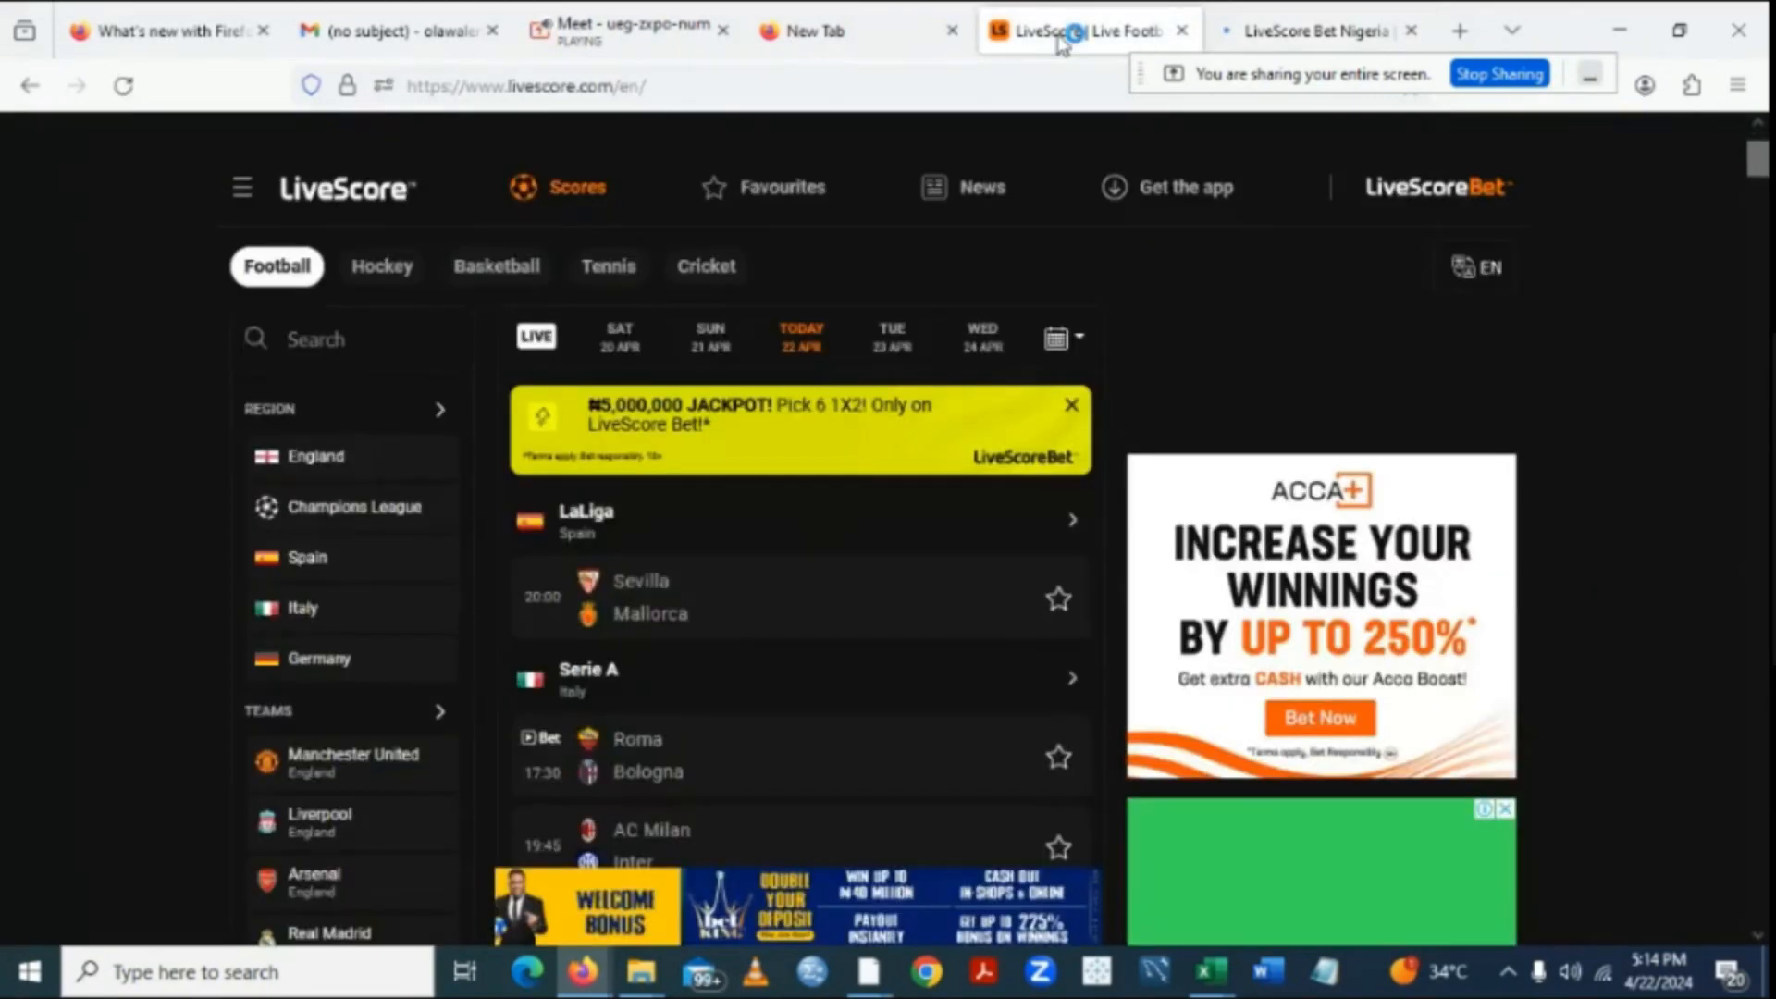
pyautogui.click(1410, 31)
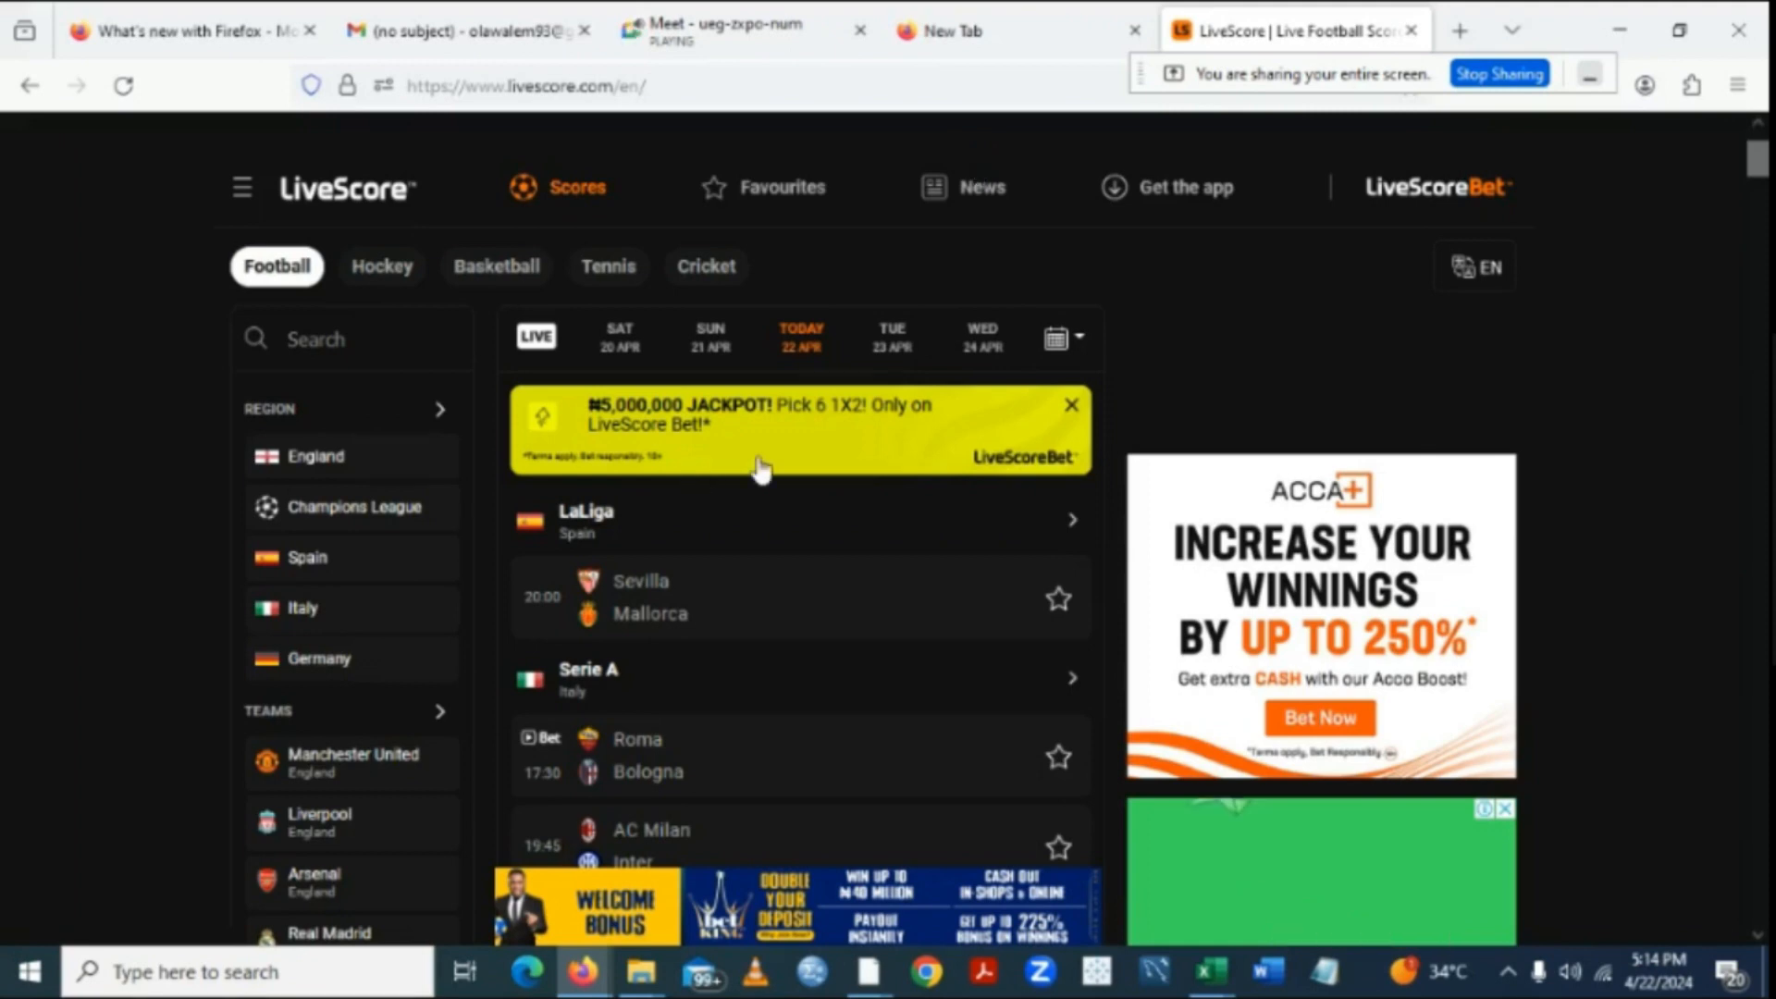
# Open the Everton vs Nottingham Forest match from the Sunday 21 April results and dismiss its highlights video.
pyautogui.click(721, 349)
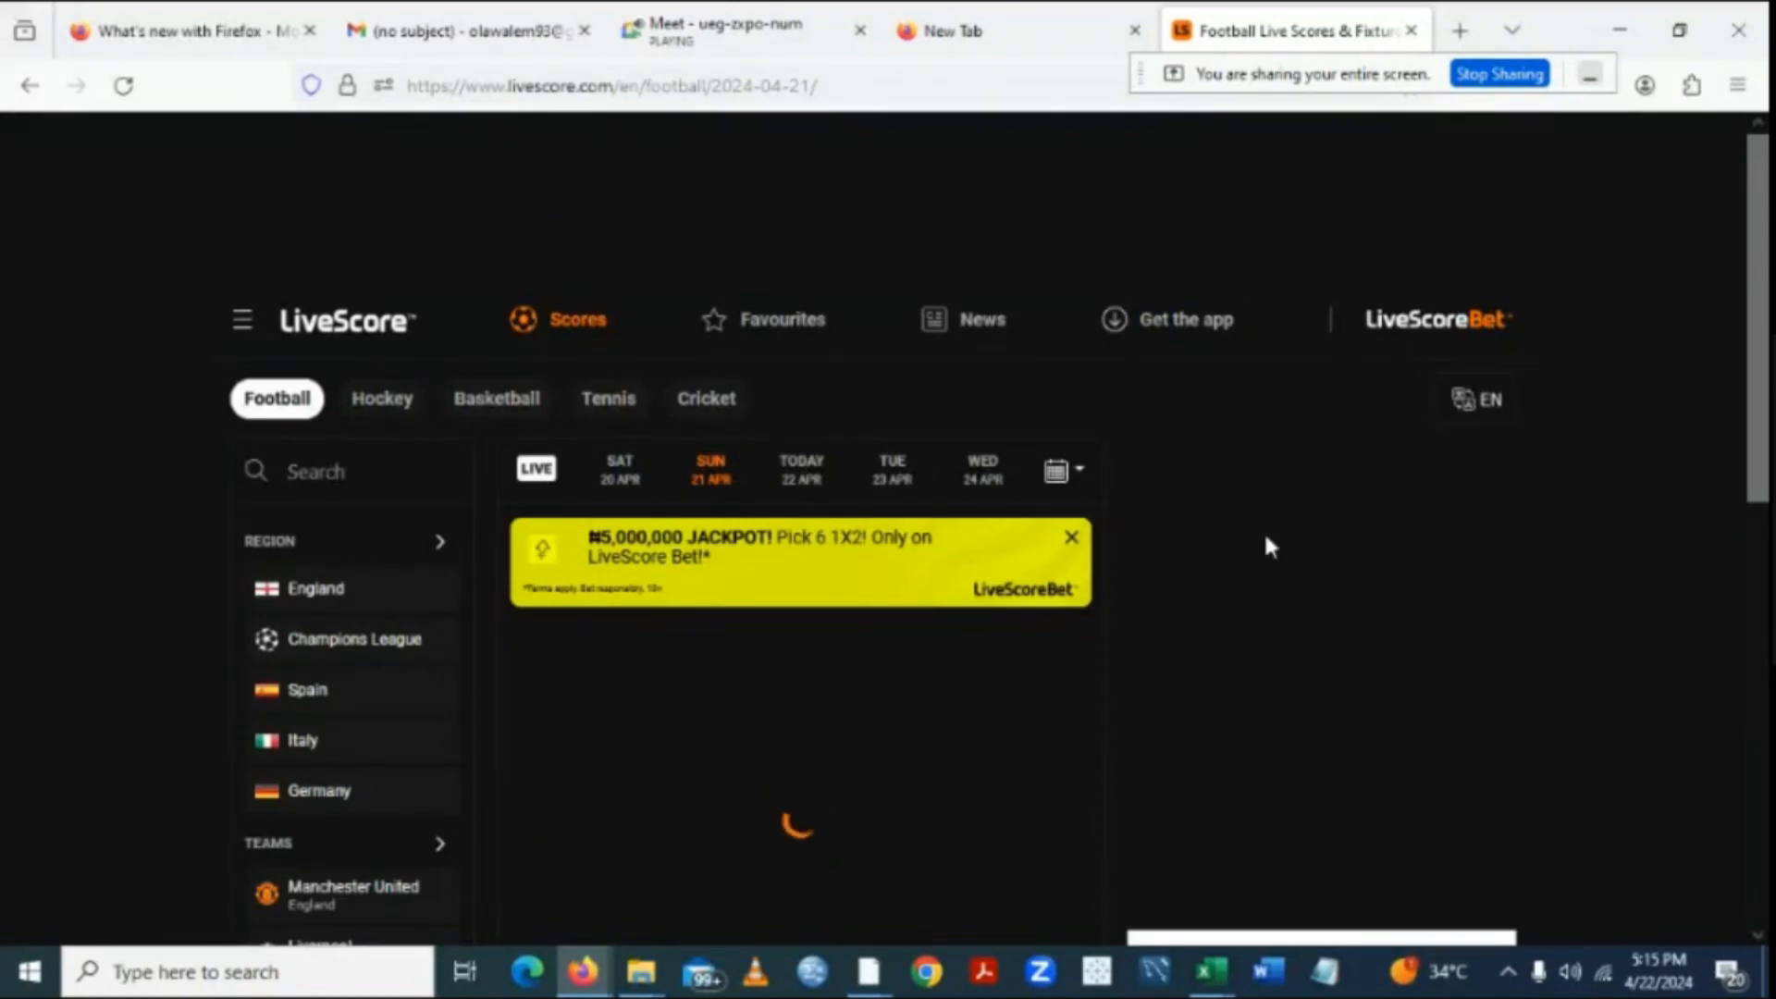
pyautogui.scroll(-3, 1757, 939)
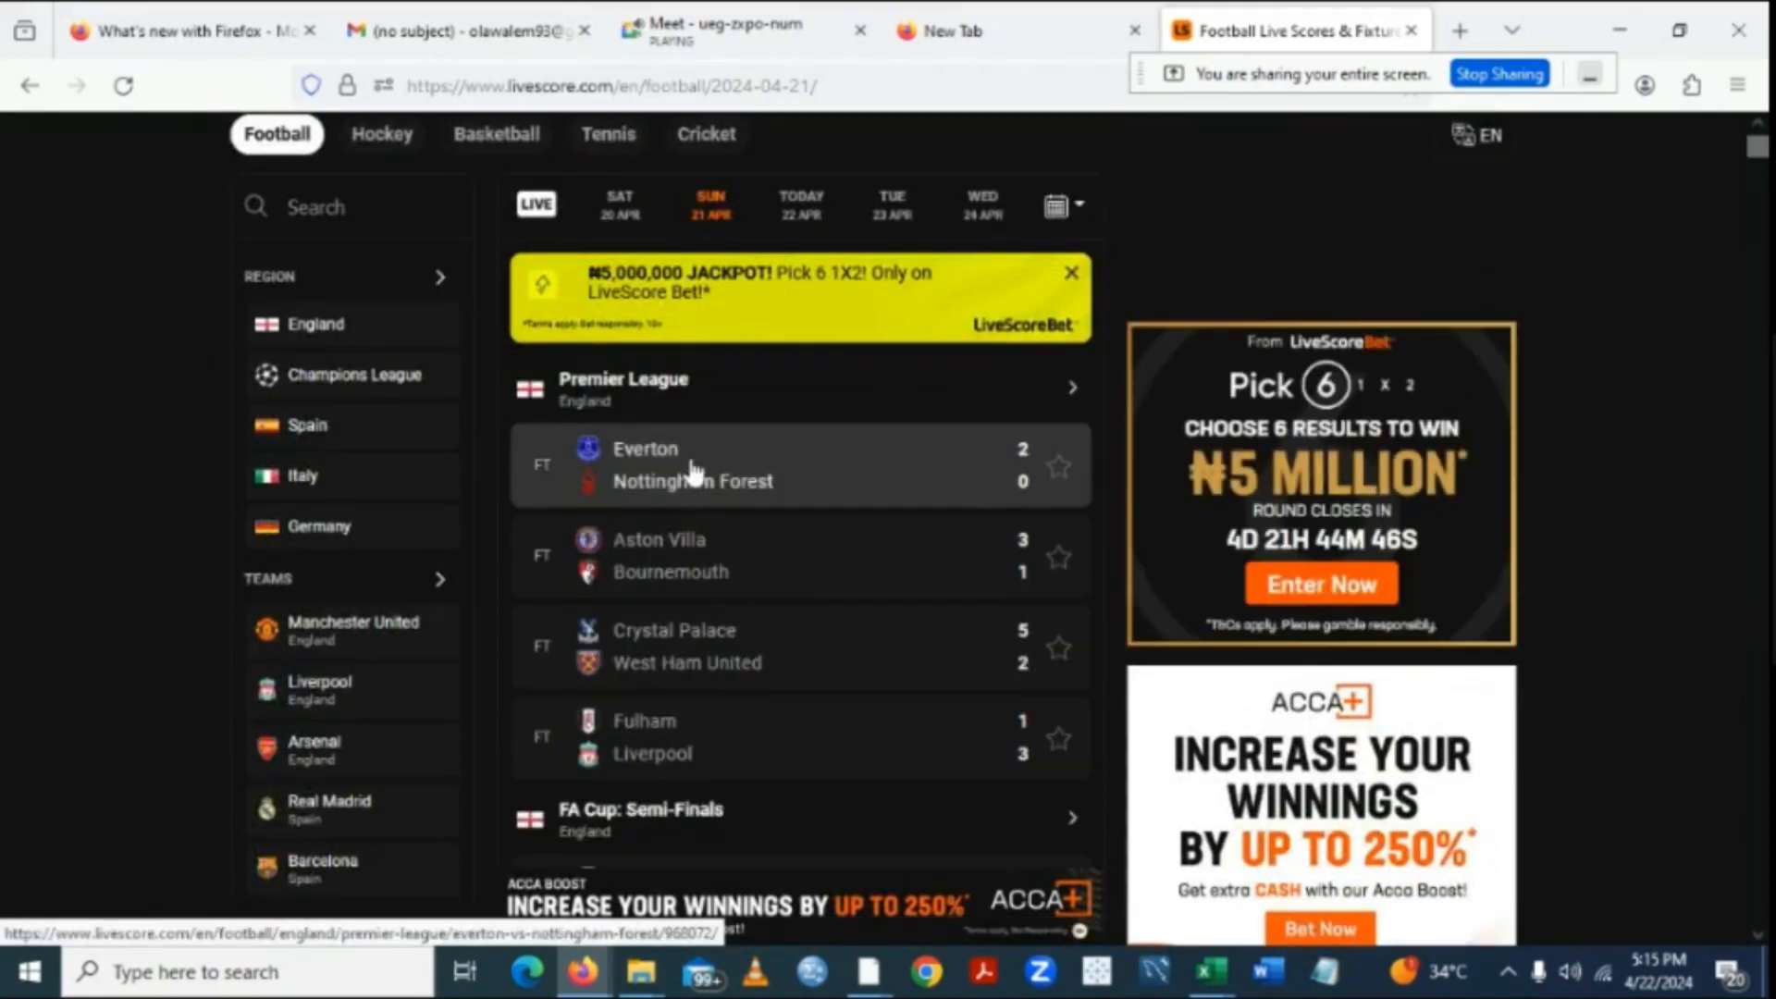
pyautogui.click(775, 483)
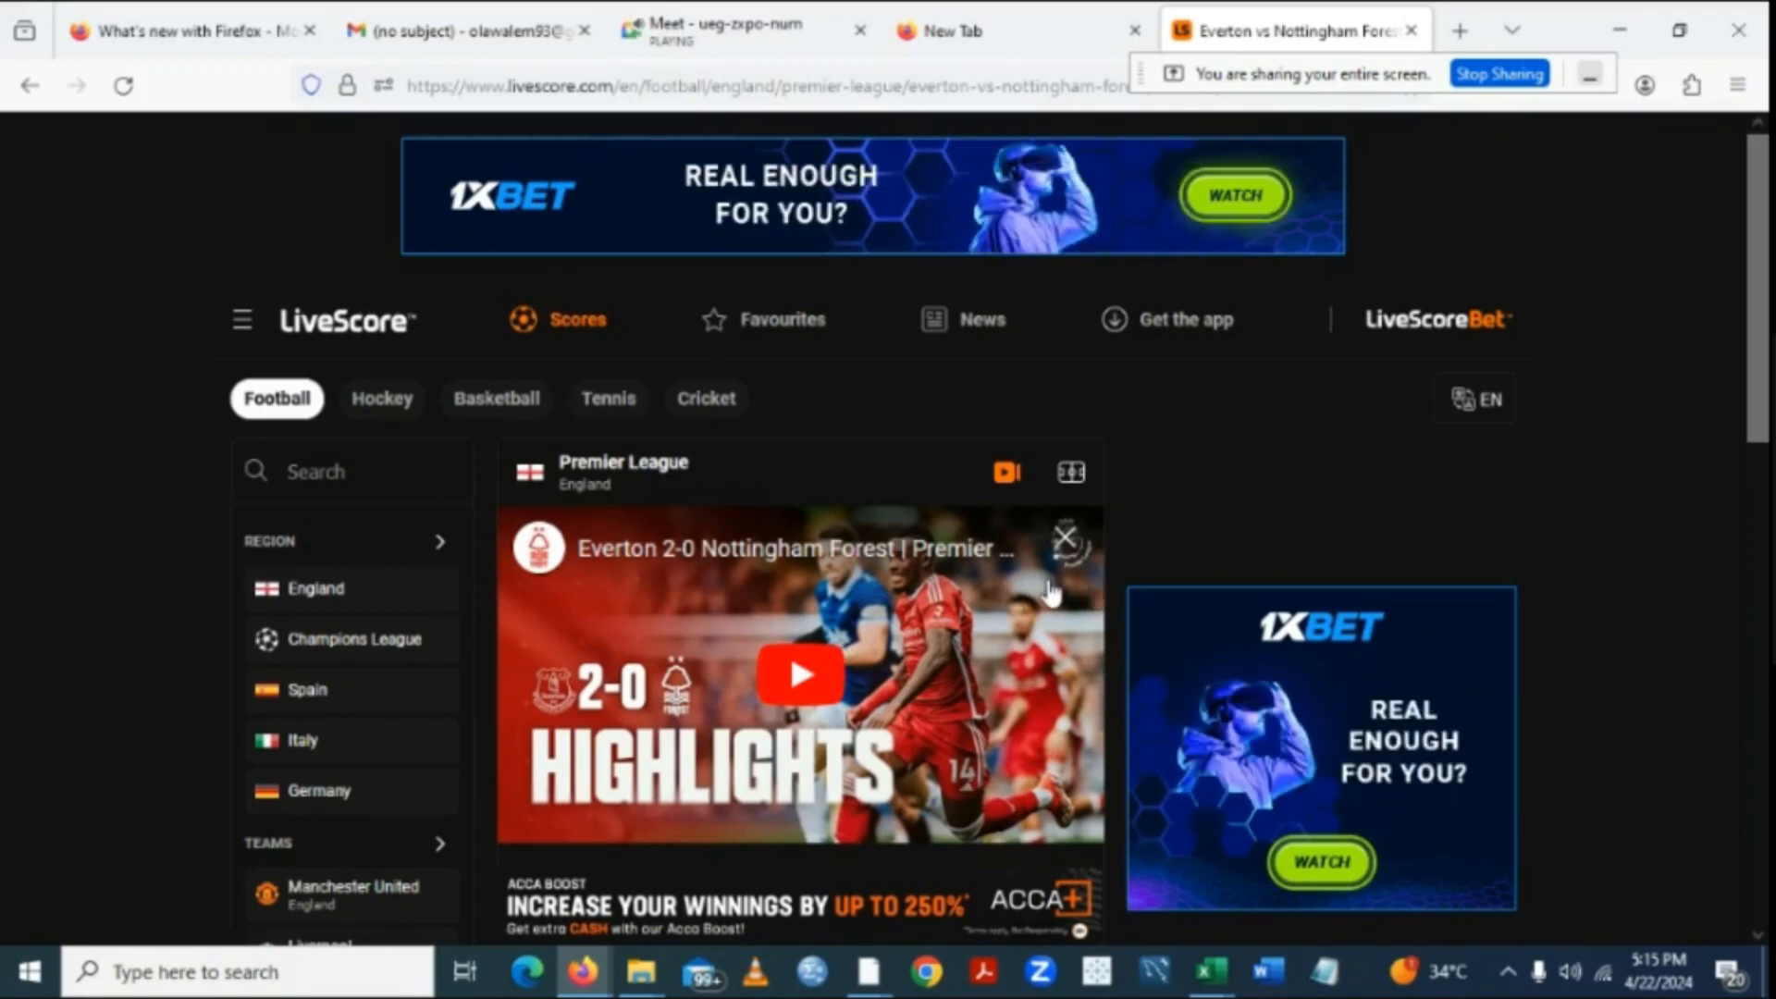
pyautogui.click(1068, 537)
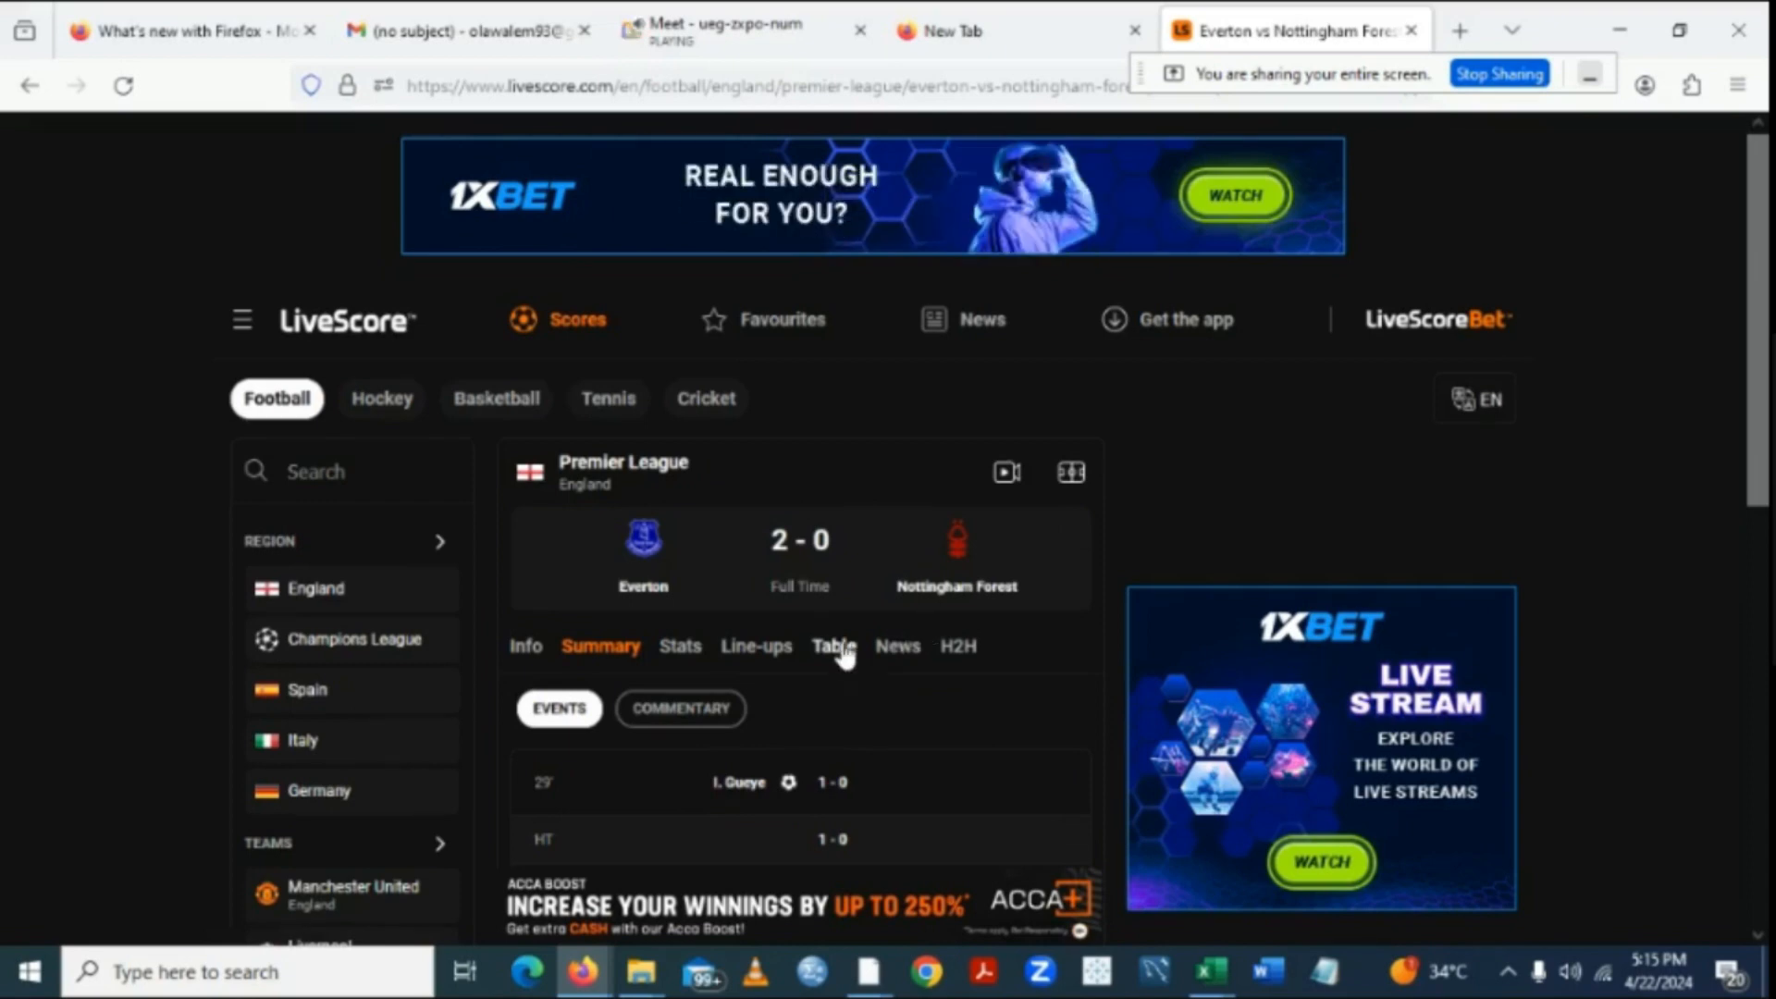
# Show the Premier League table on the match page with all teams' standings.
pyautogui.click(844, 649)
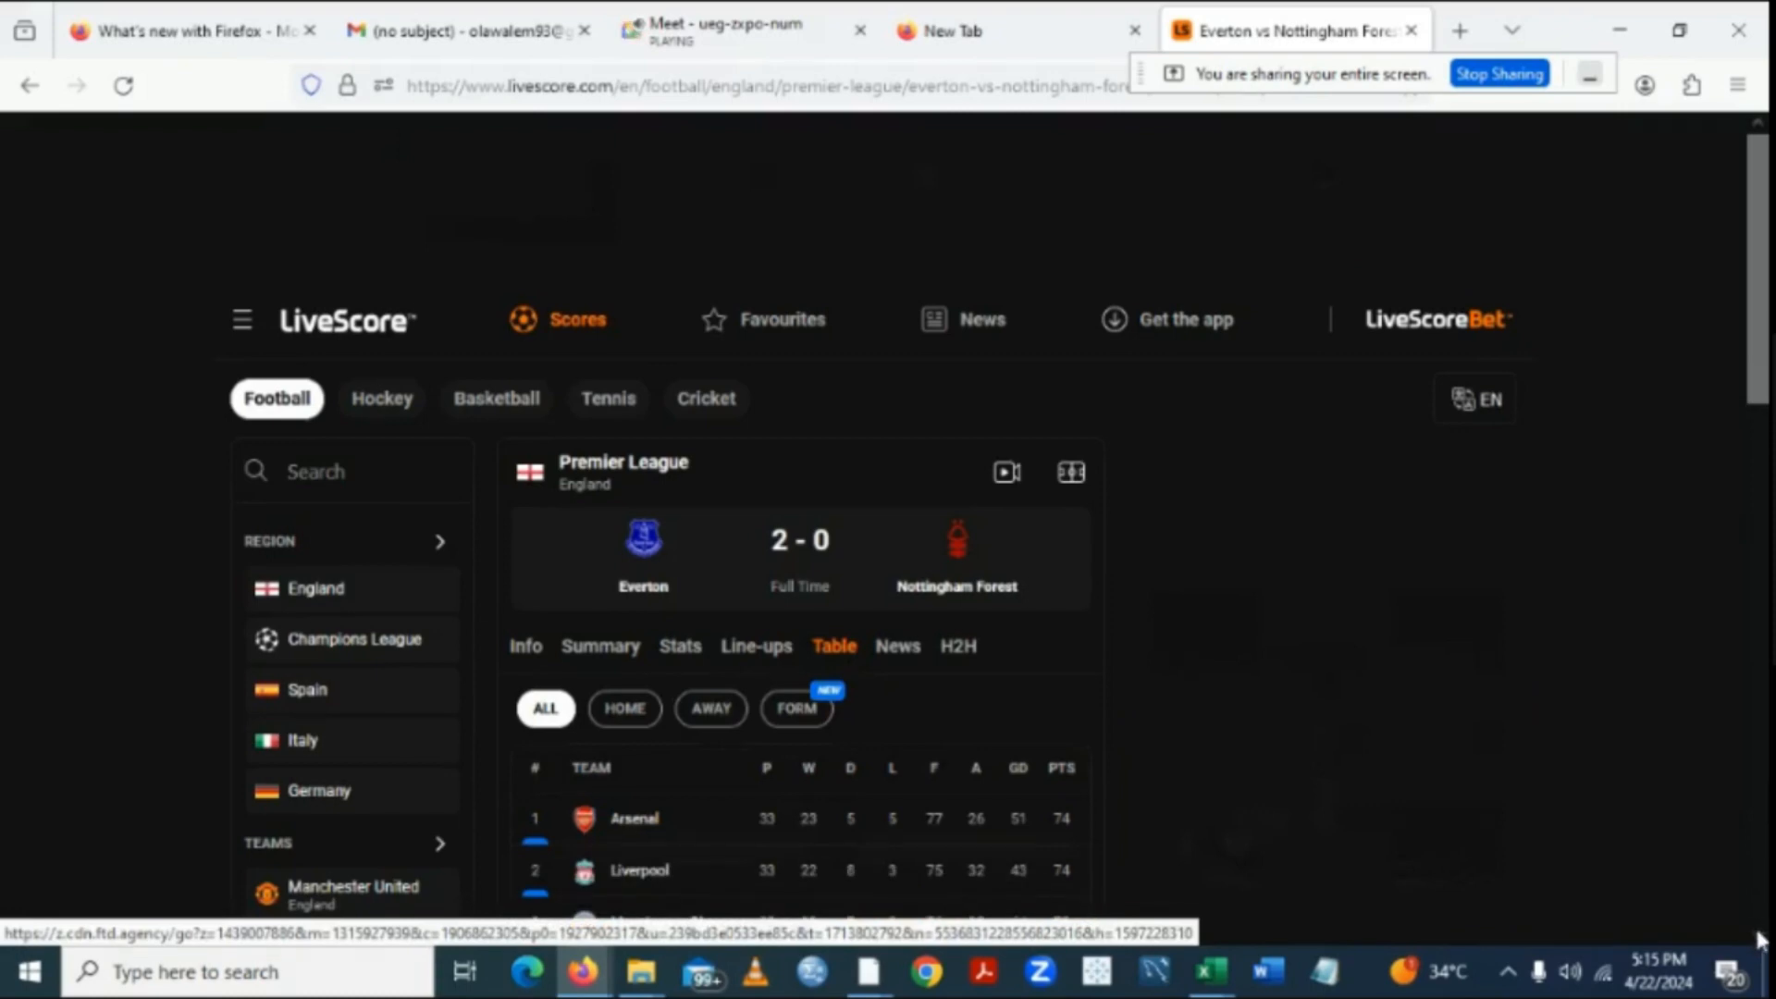
pyautogui.scroll(-1, 1760, 940)
pyautogui.scroll(-3, 1760, 940)
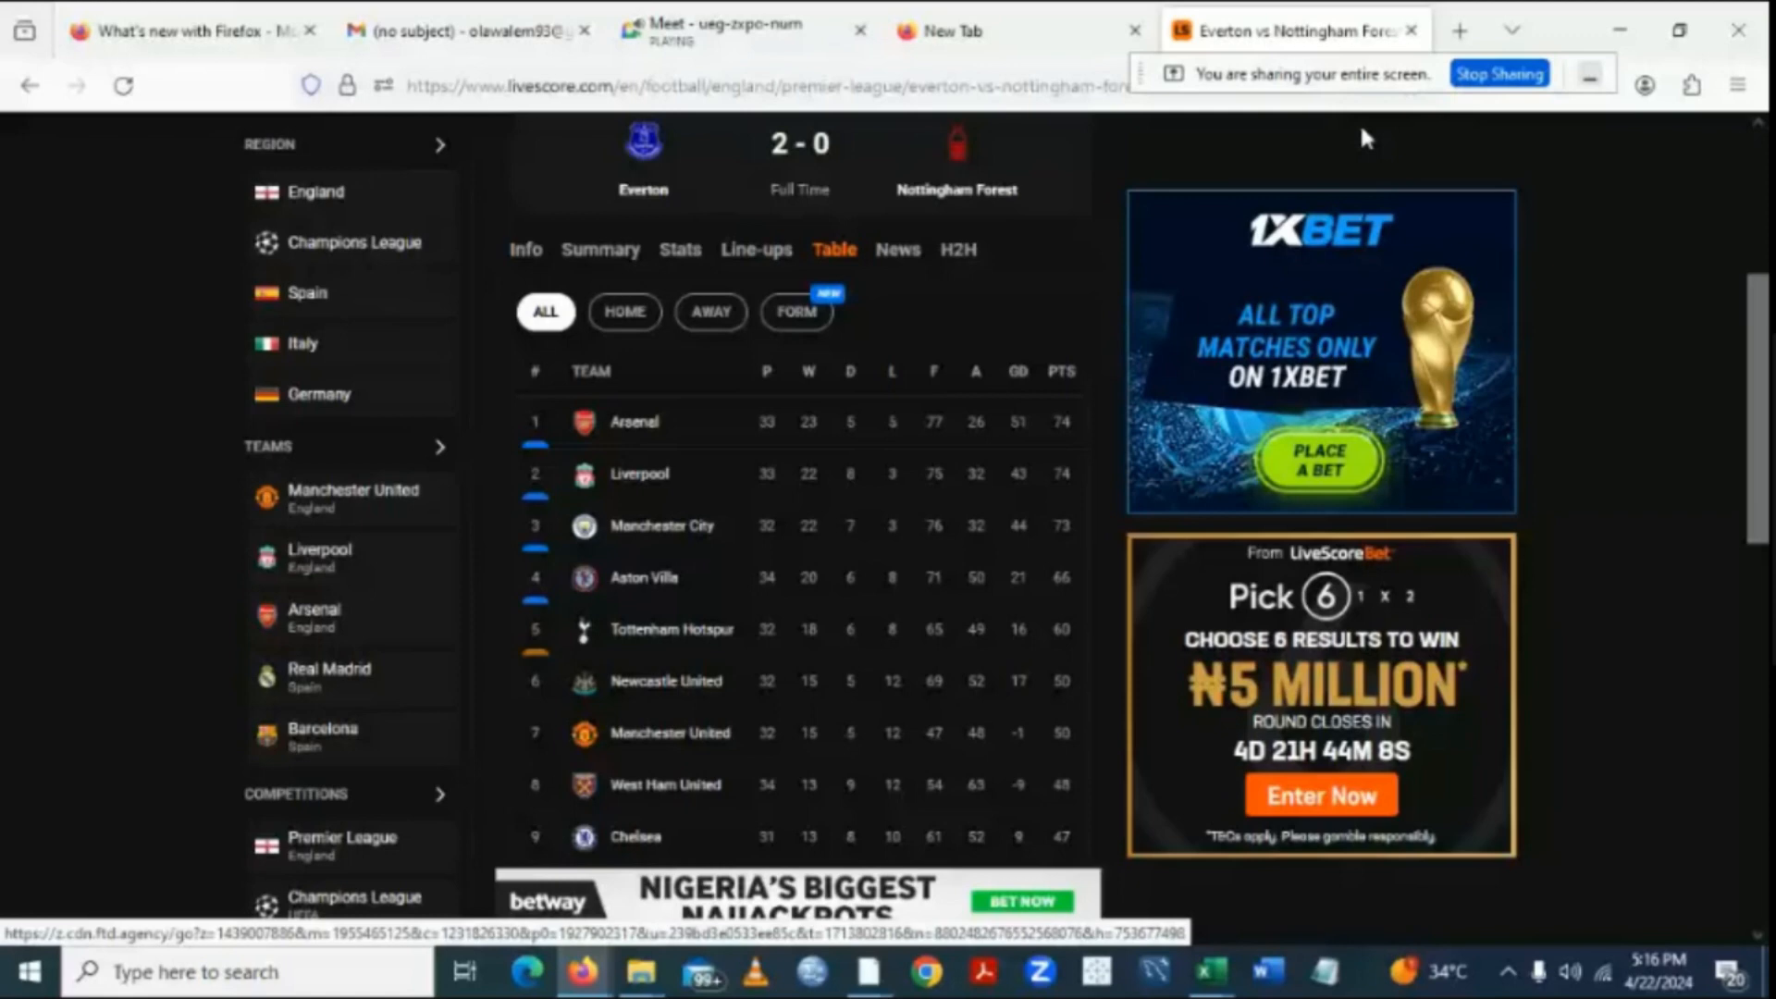
pyautogui.moveTo(1350, 74); pyautogui.dragTo(1351, 223)
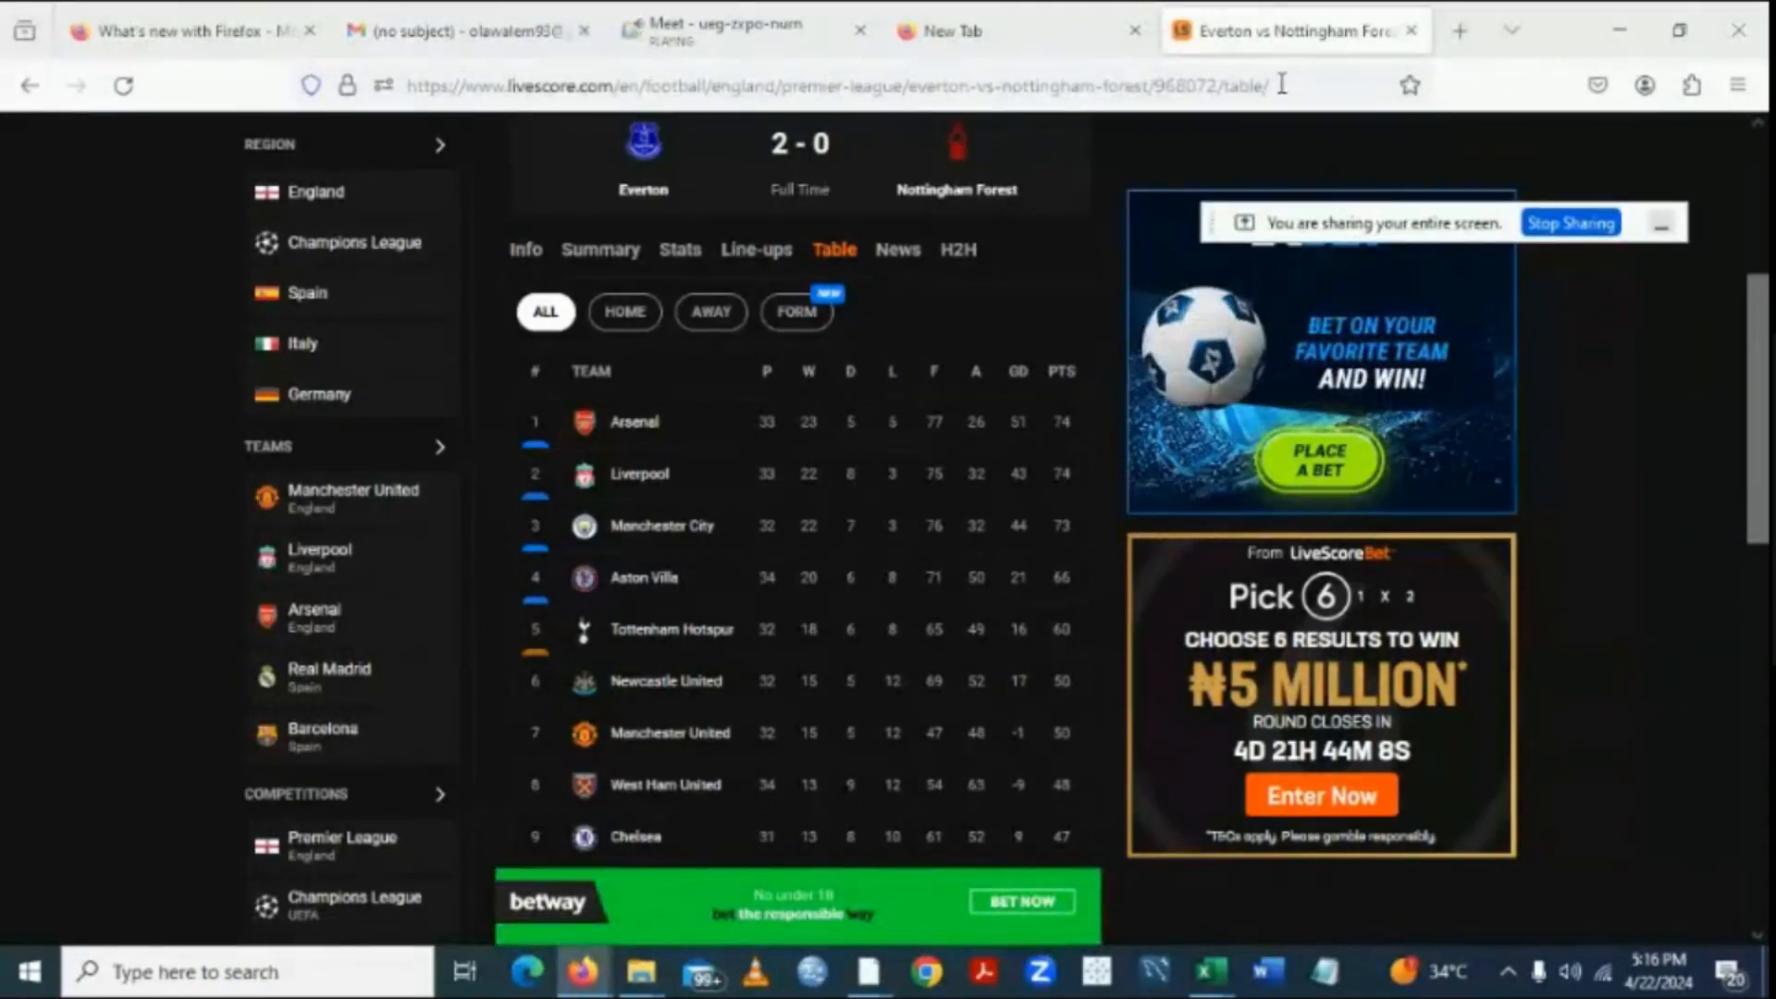
pyautogui.moveTo(1280, 83); pyautogui.dragTo(473, 93)
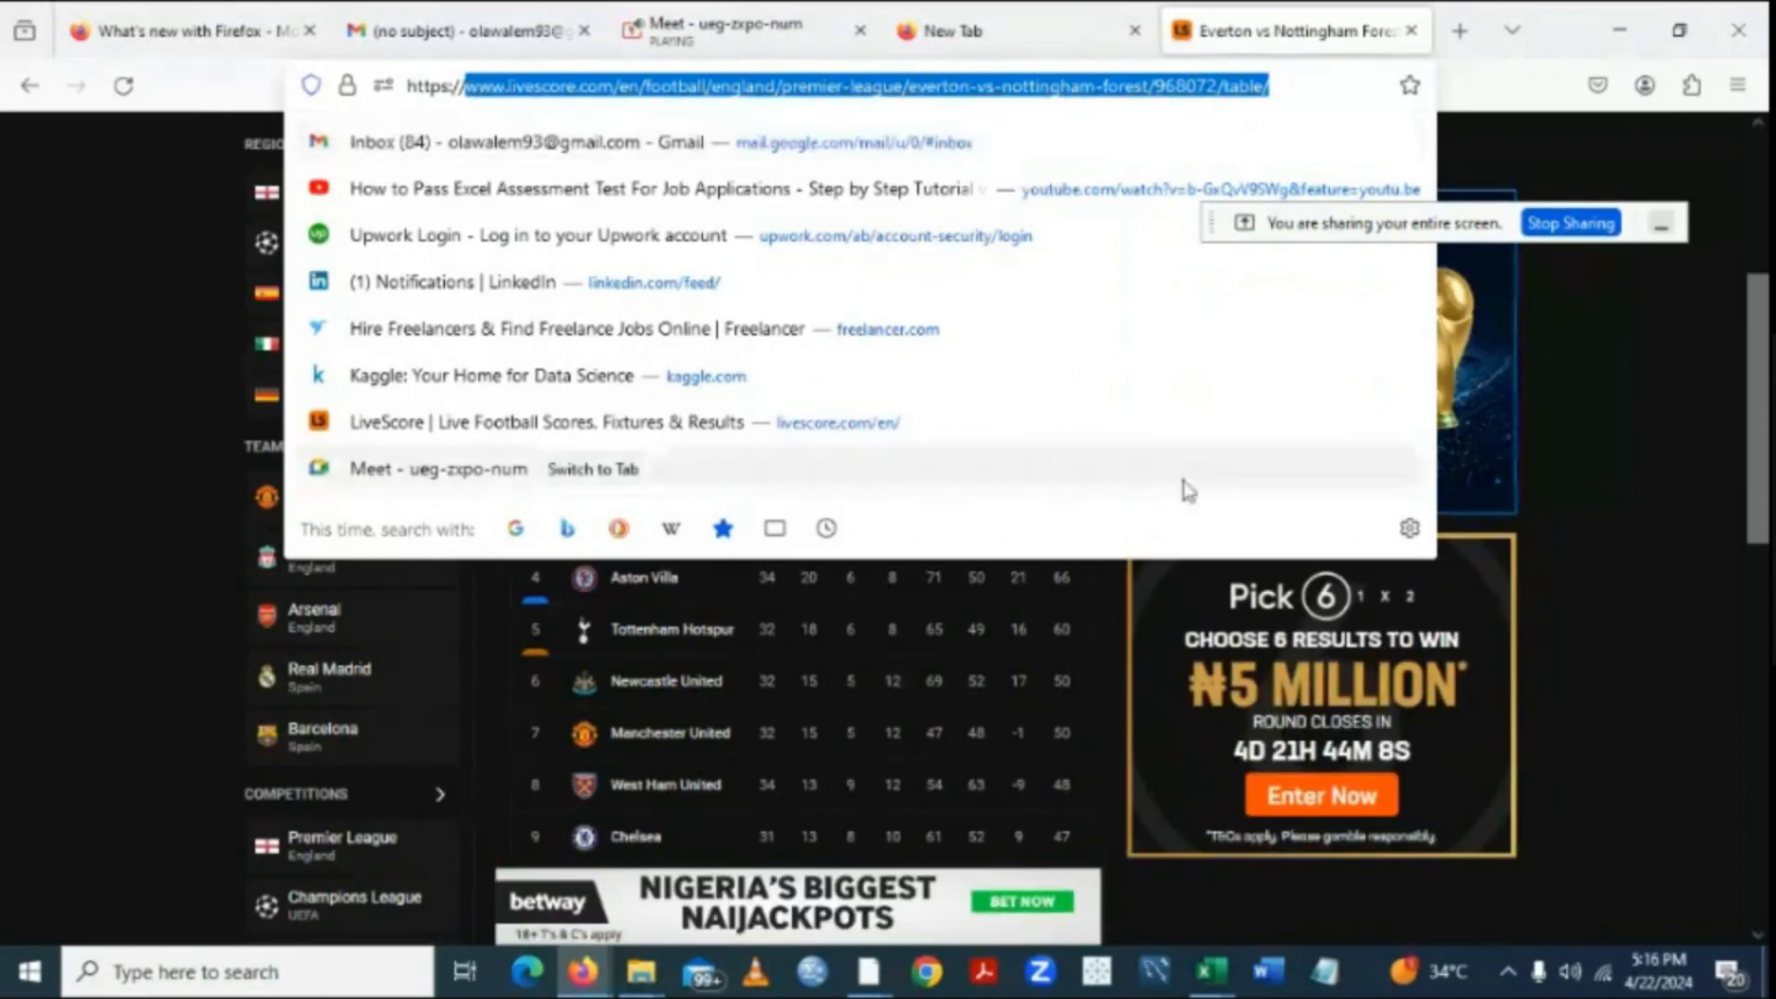
pyautogui.moveTo(871, 990)
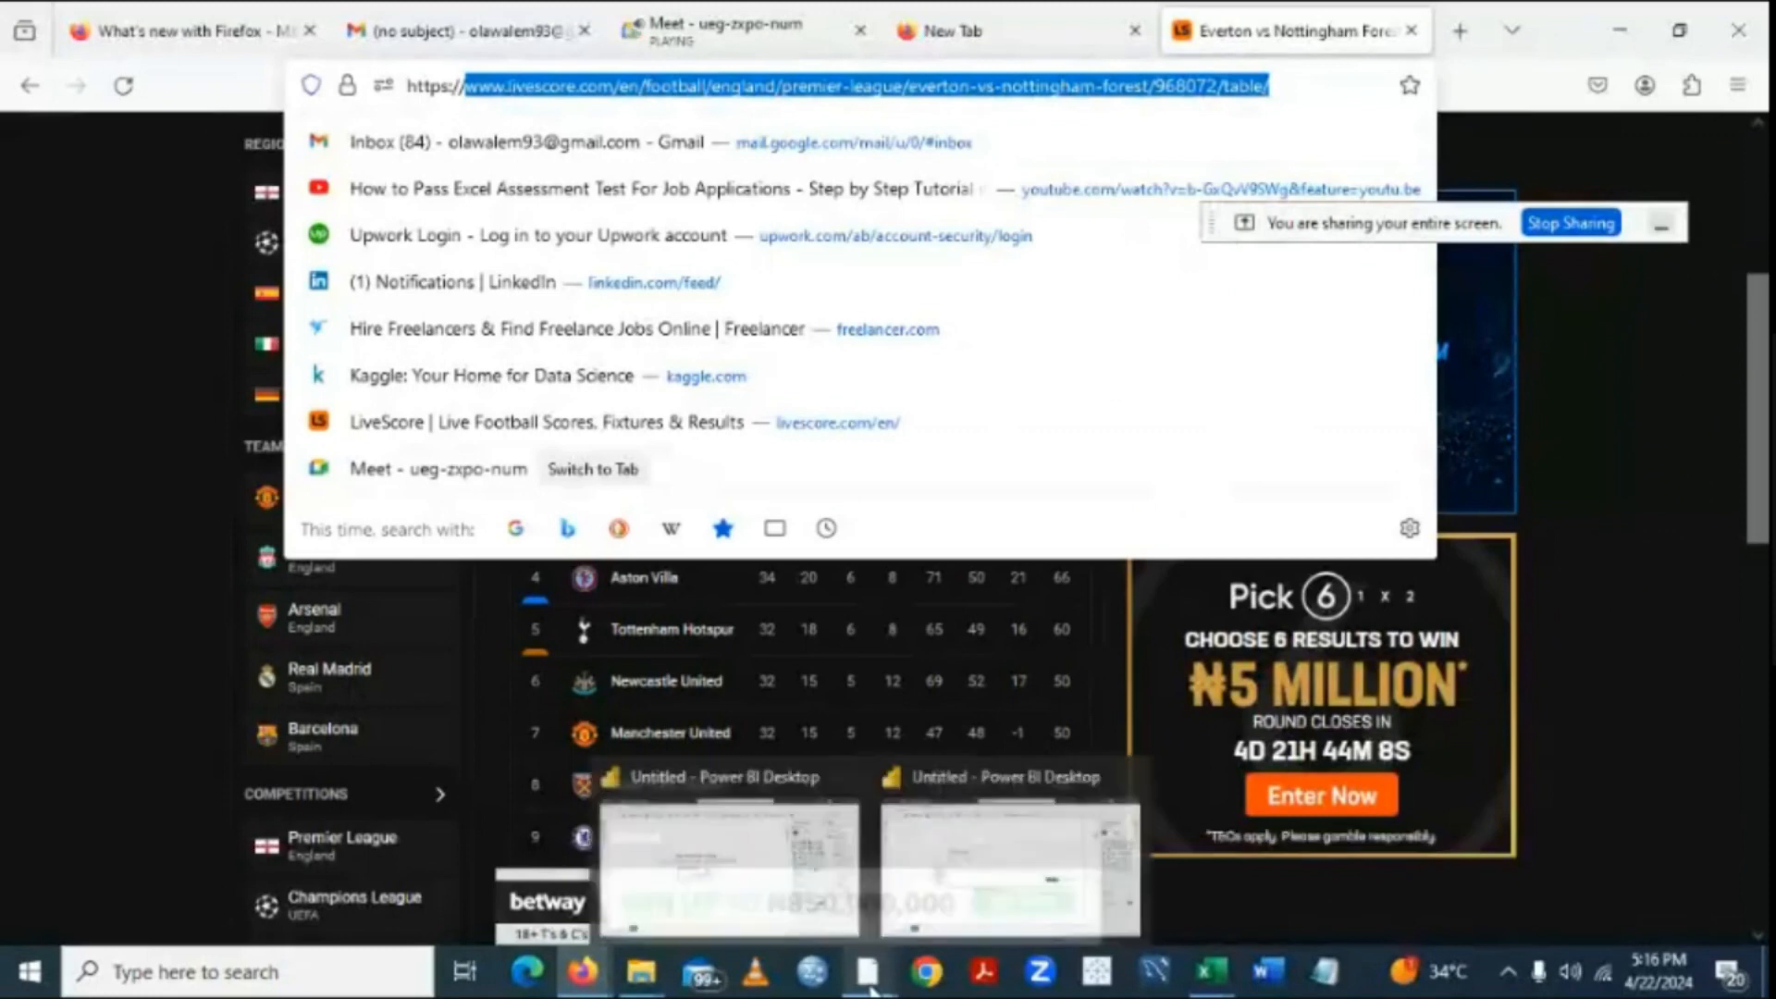
pyautogui.click(984, 906)
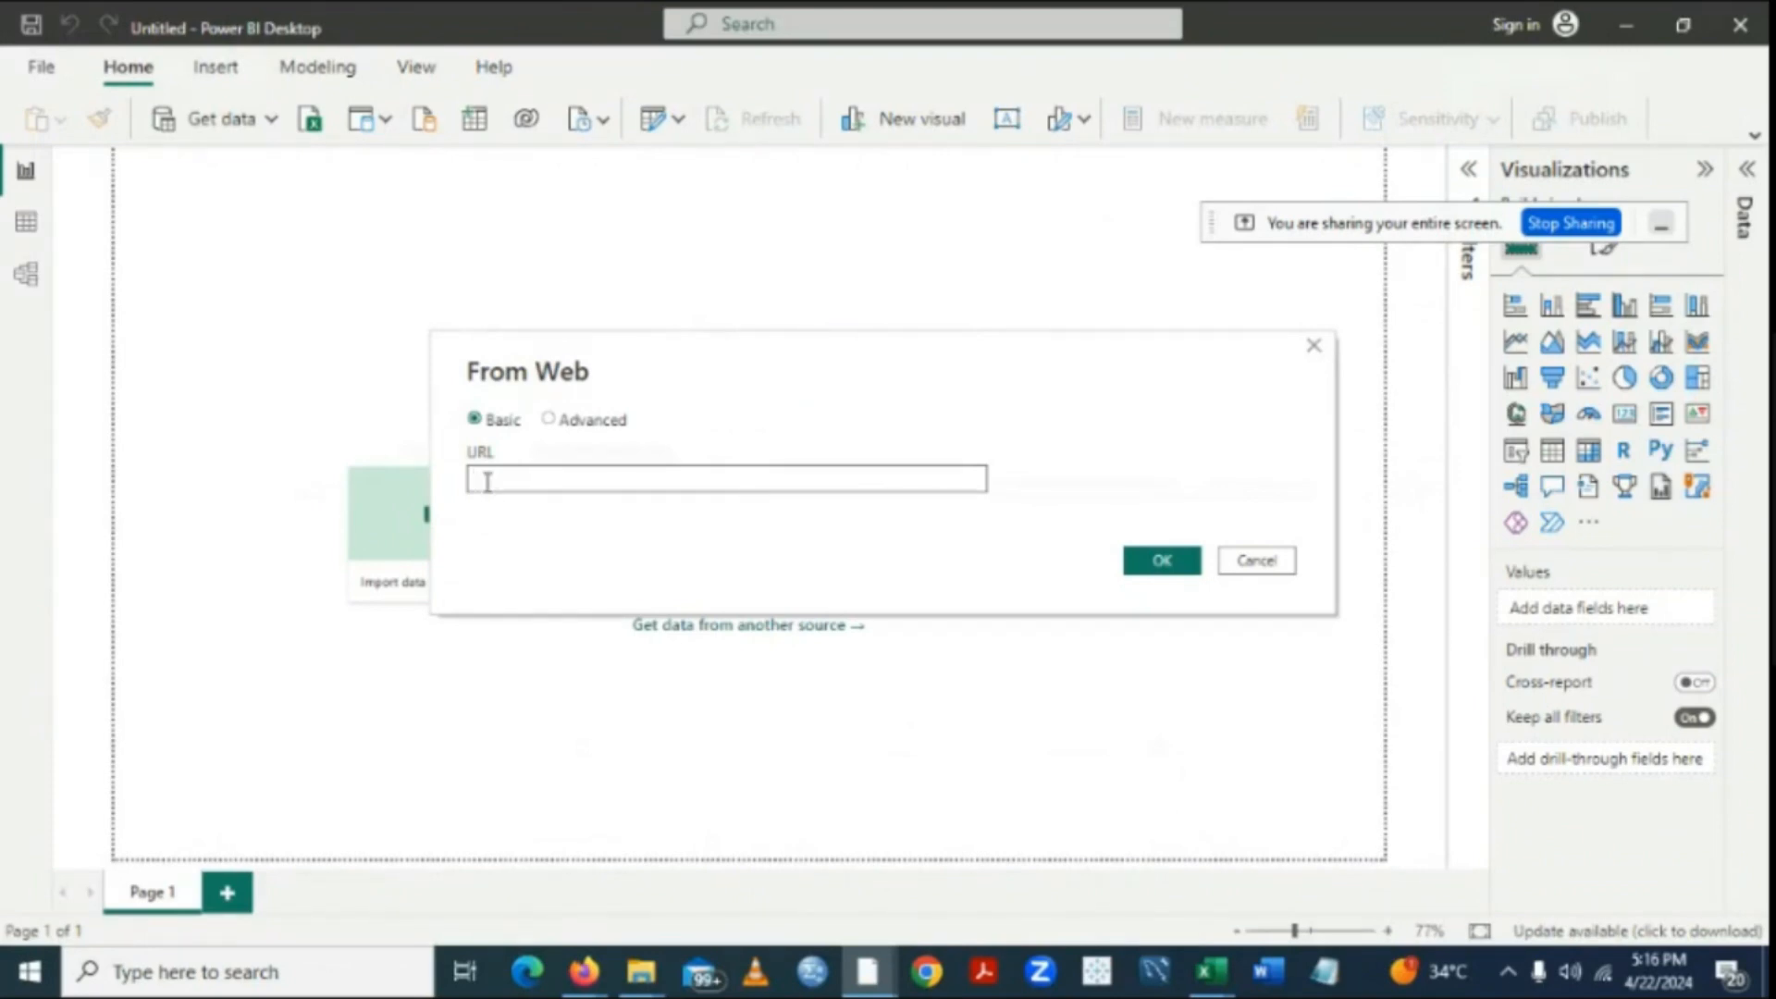
pyautogui.hotkey('ctrl', 'v')
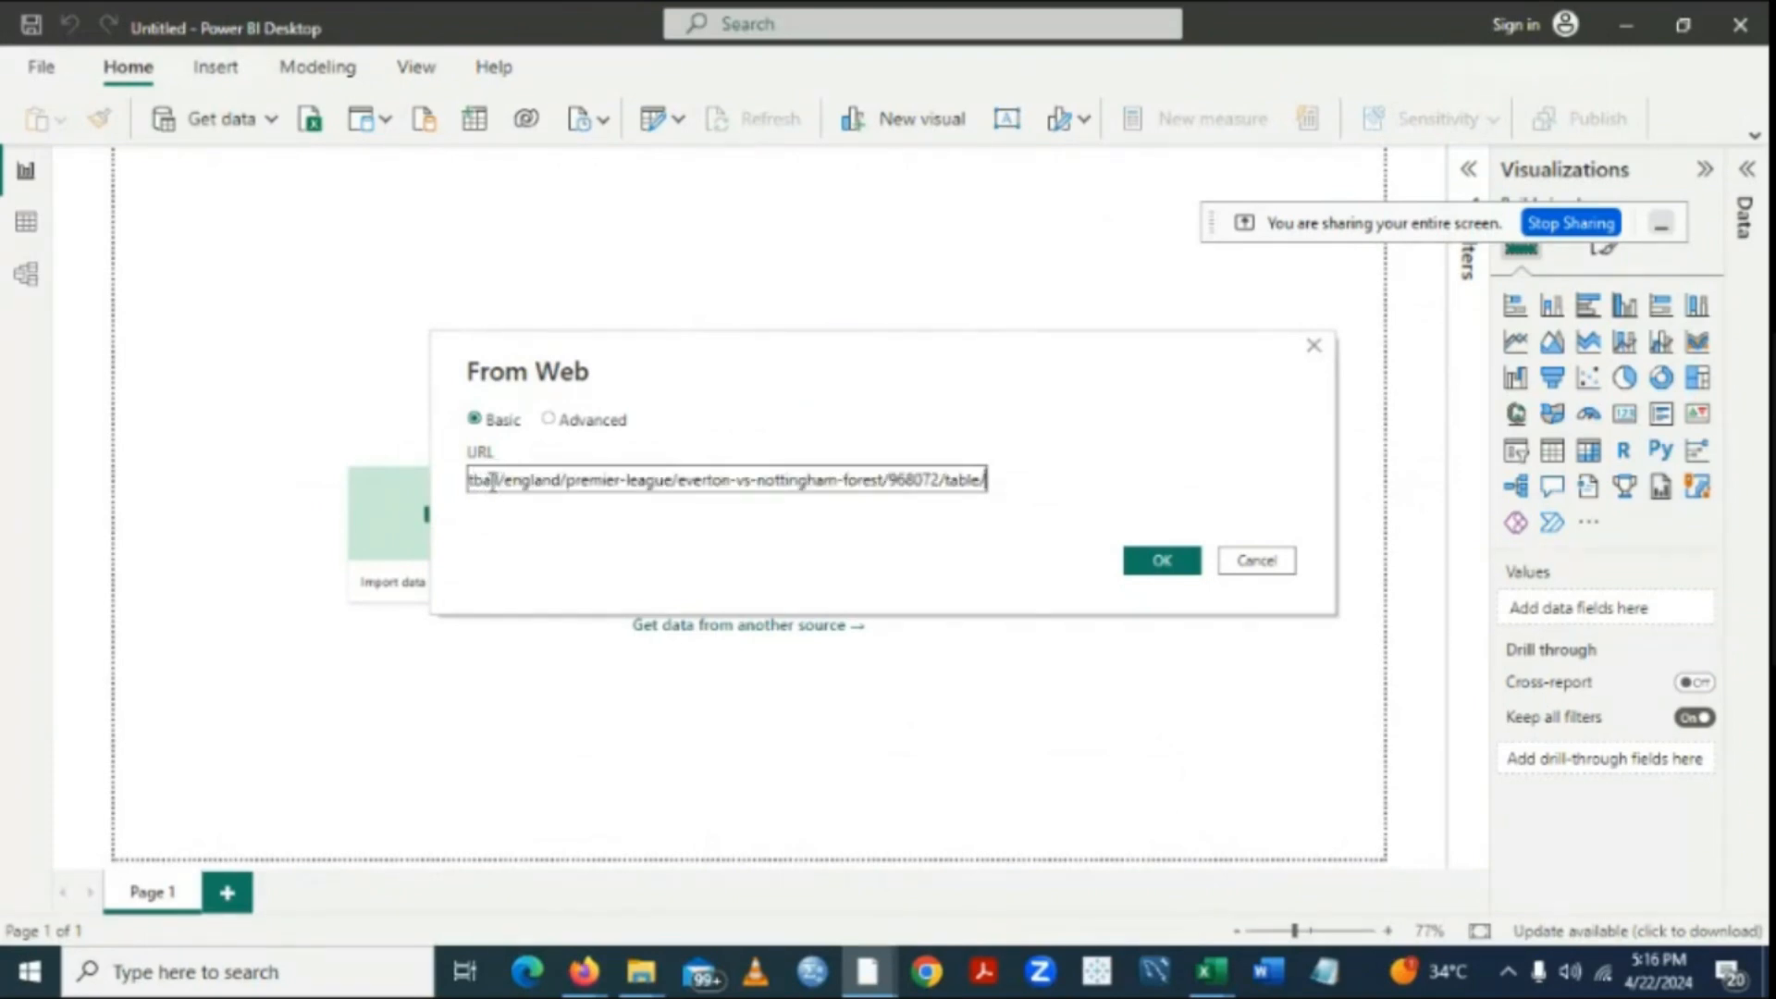
pyautogui.click(1163, 560)
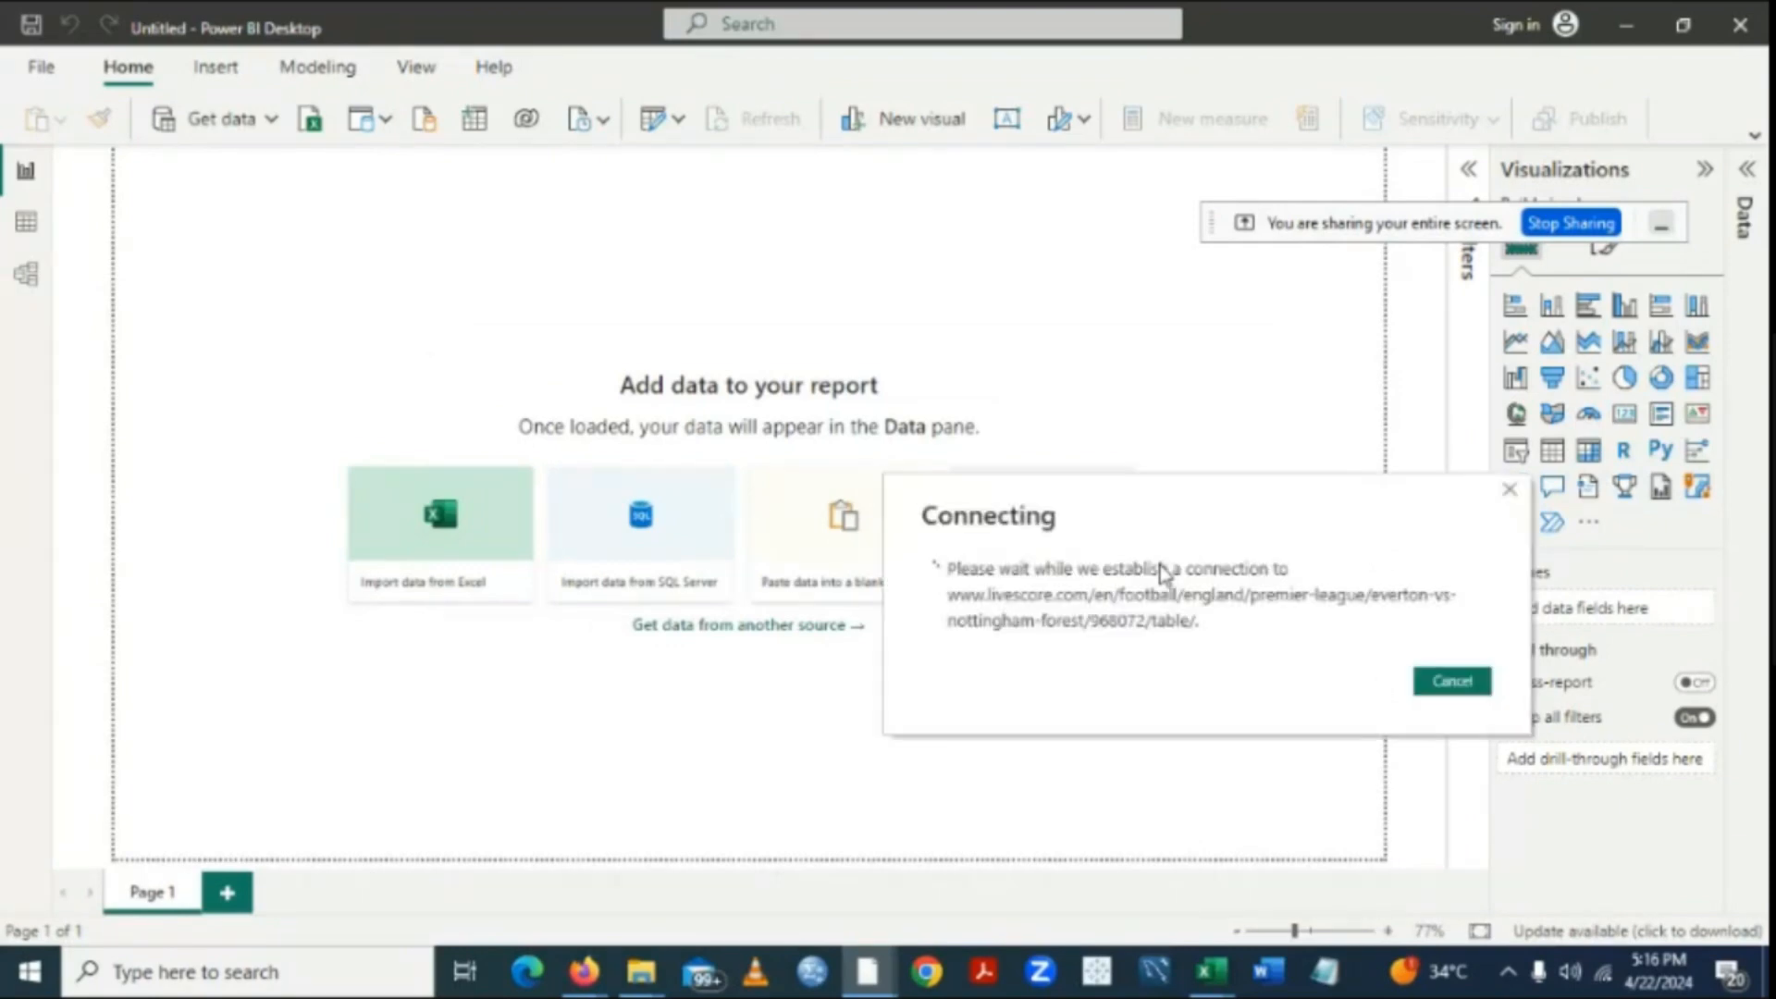
# Turn off data previews in the Navigator's display options for the web source.
pyautogui.moveTo(1328, 228); pyautogui.dragTo(1356, 106)
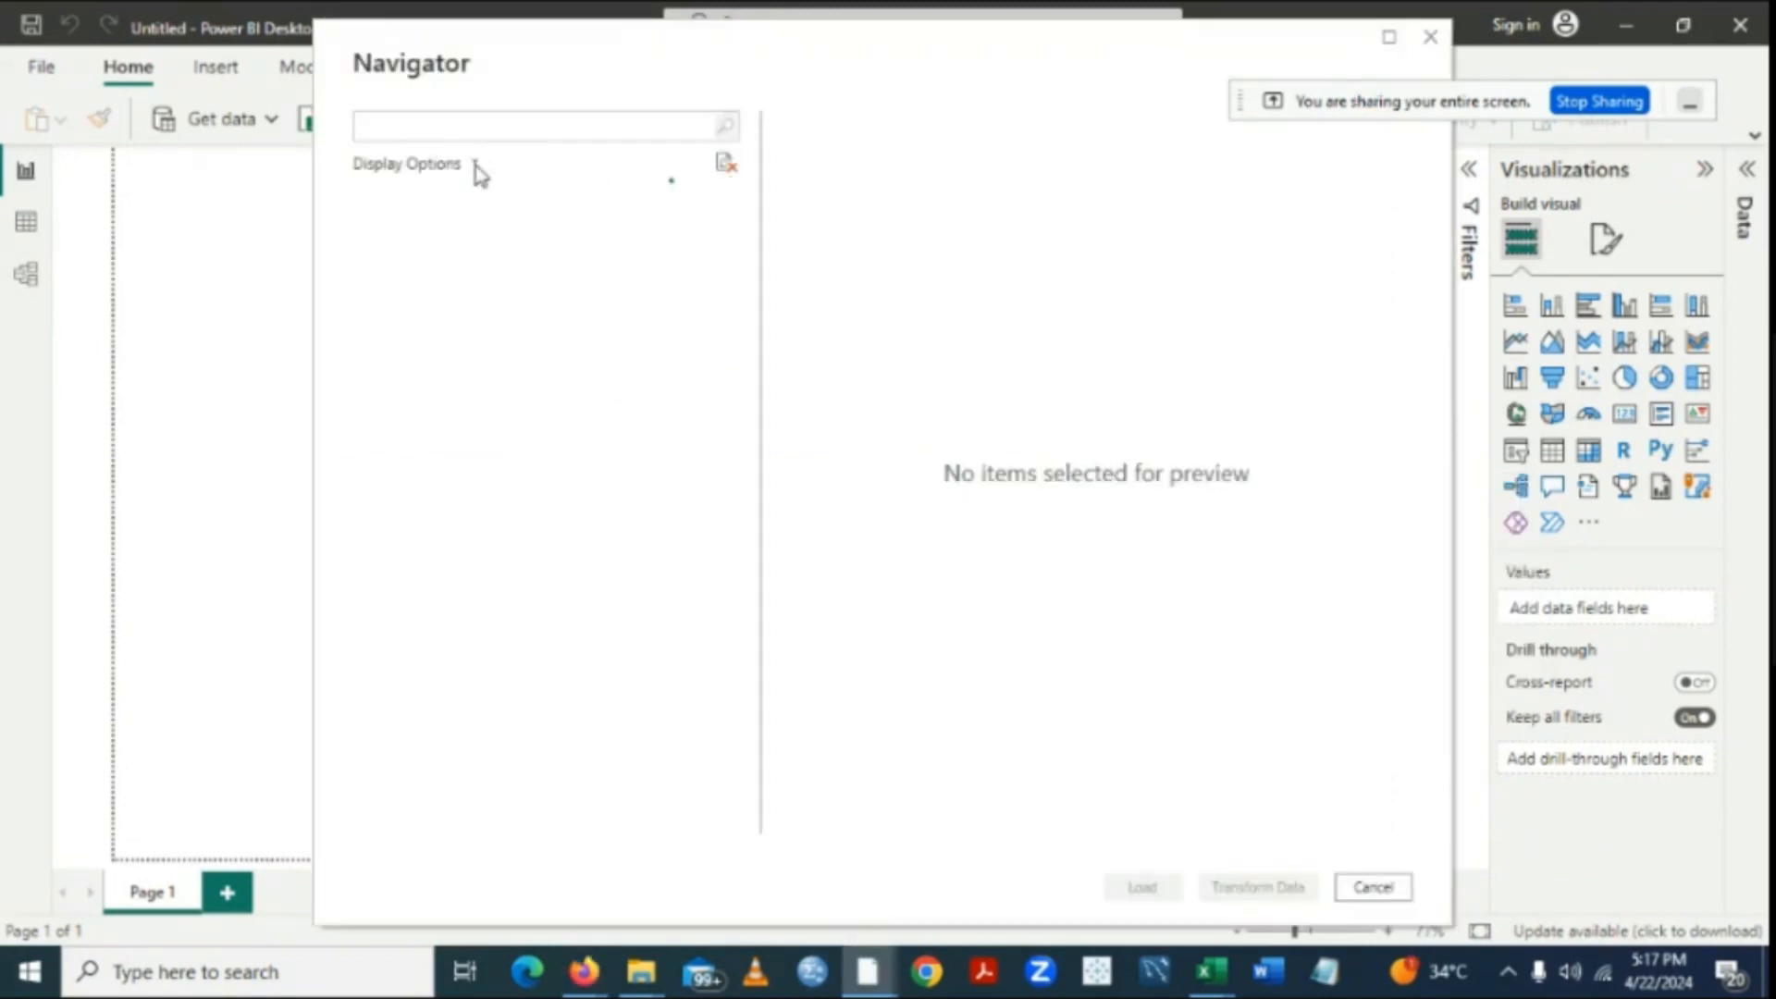
pyautogui.click(477, 166)
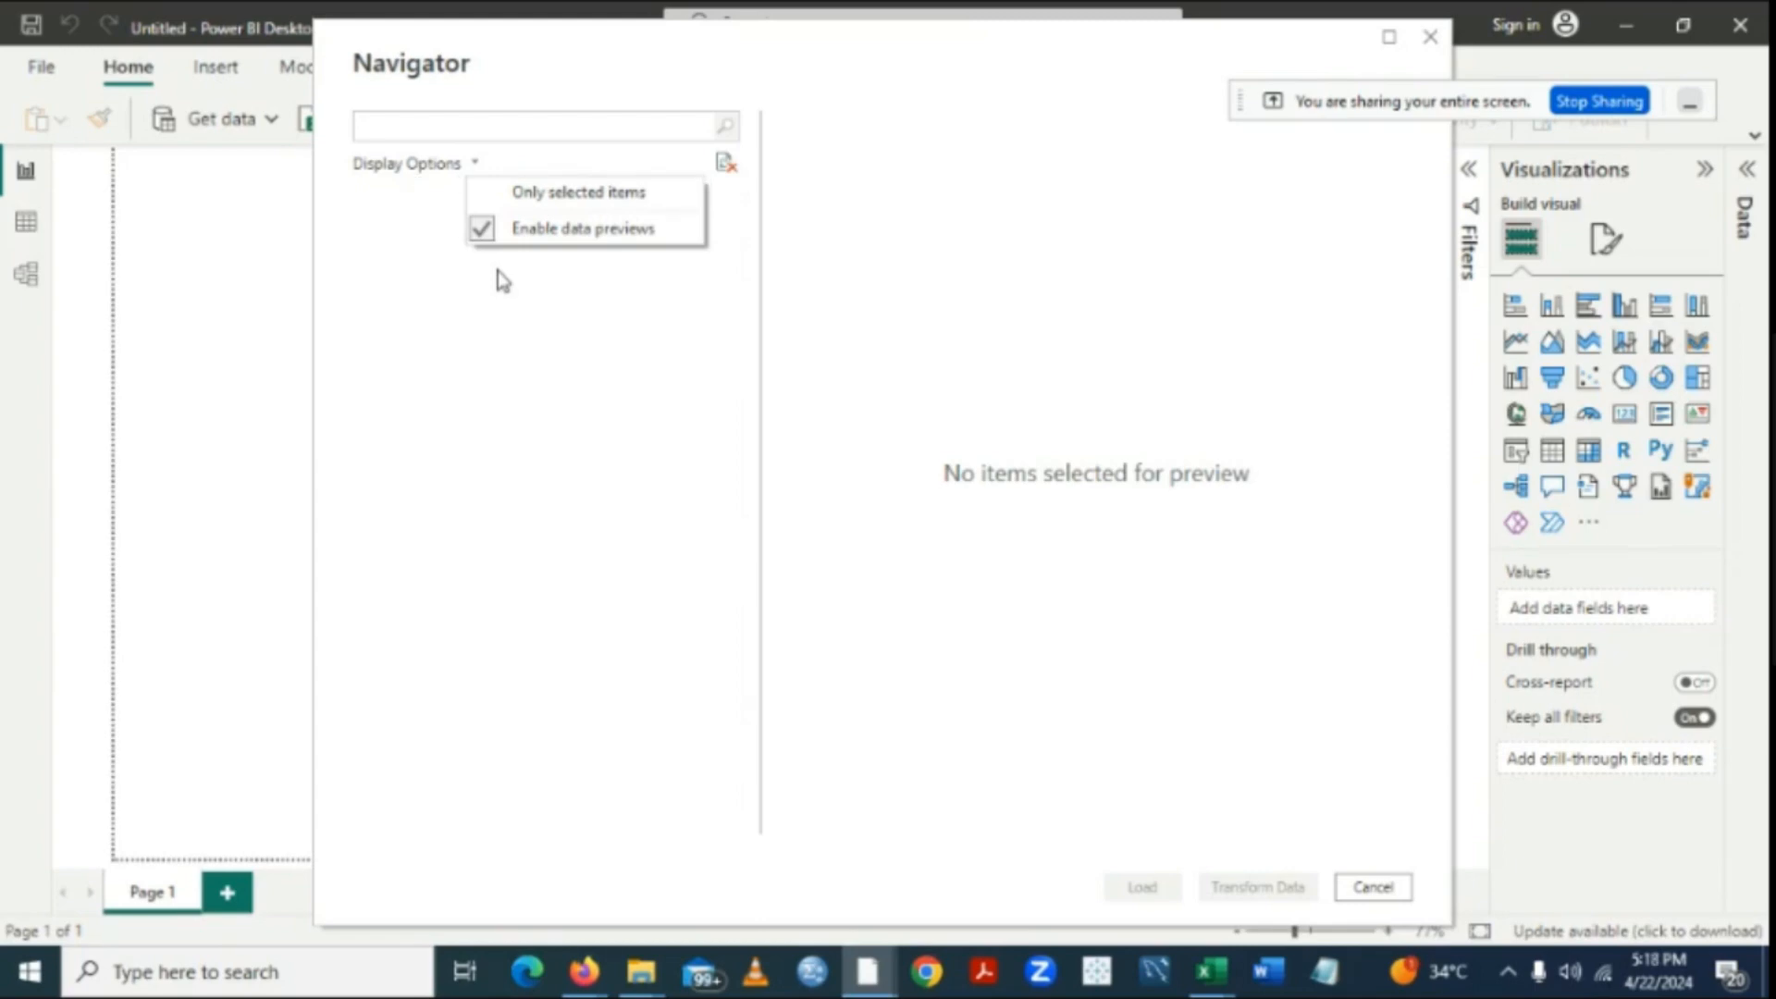
pyautogui.click(581, 236)
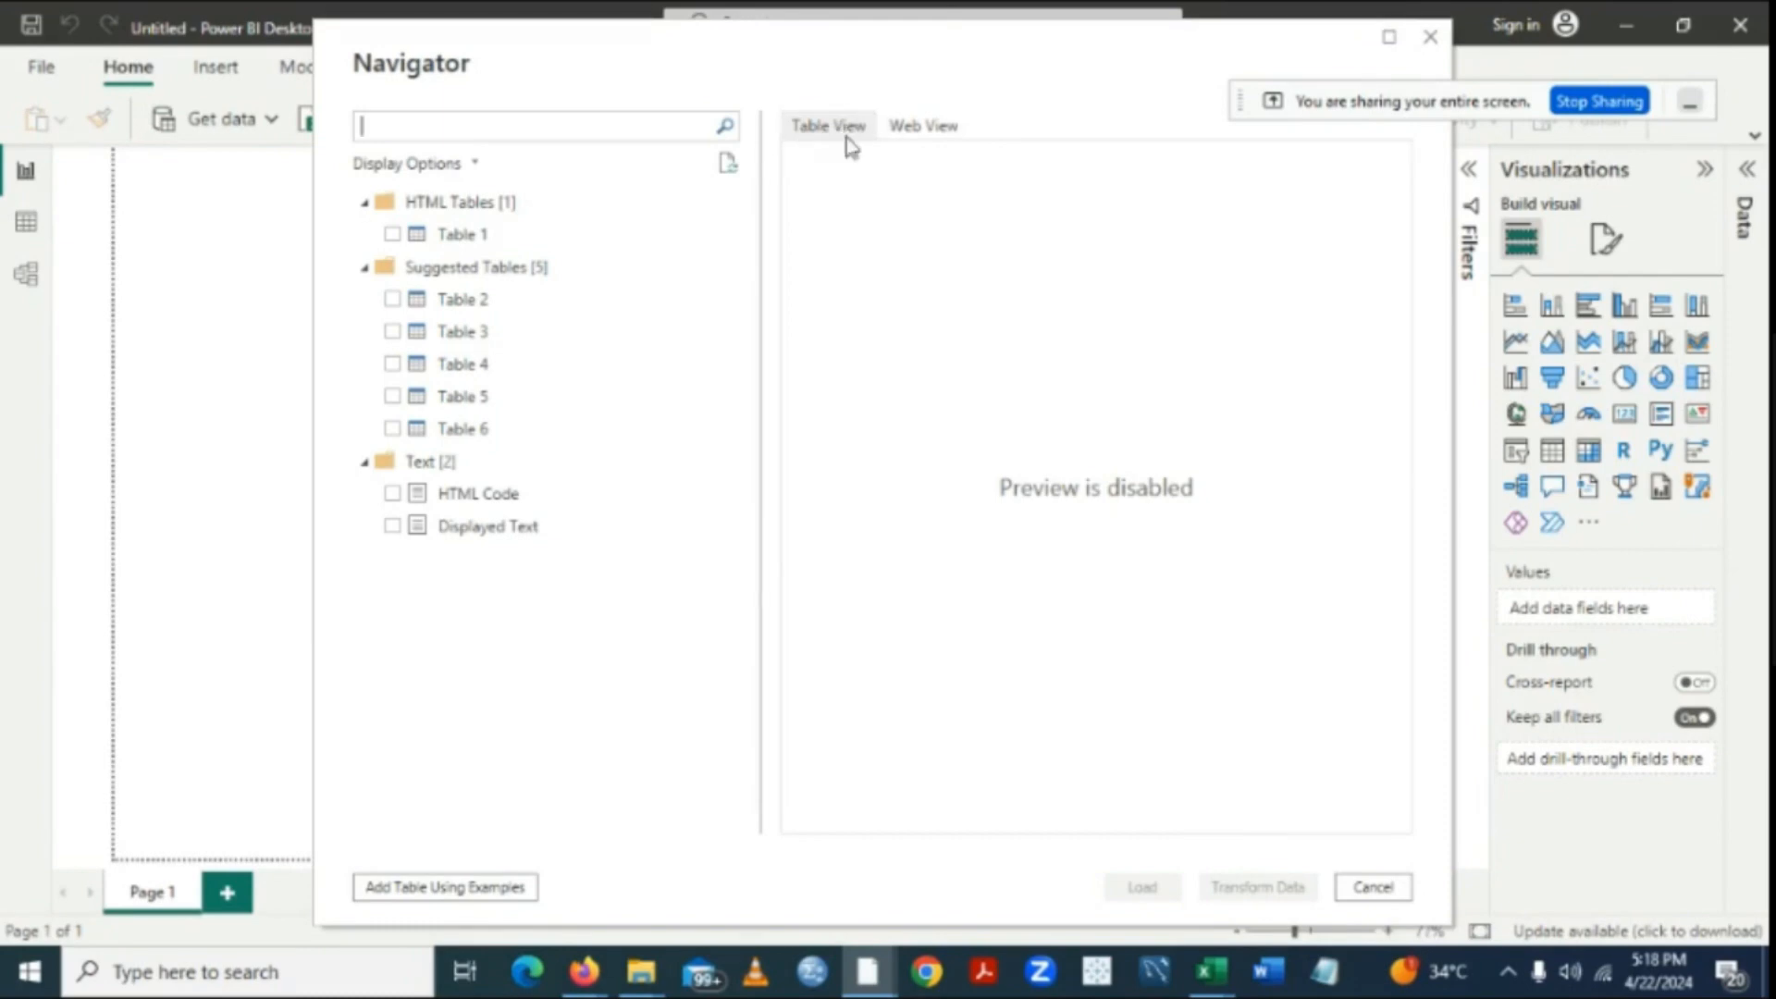
pyautogui.click(393, 234)
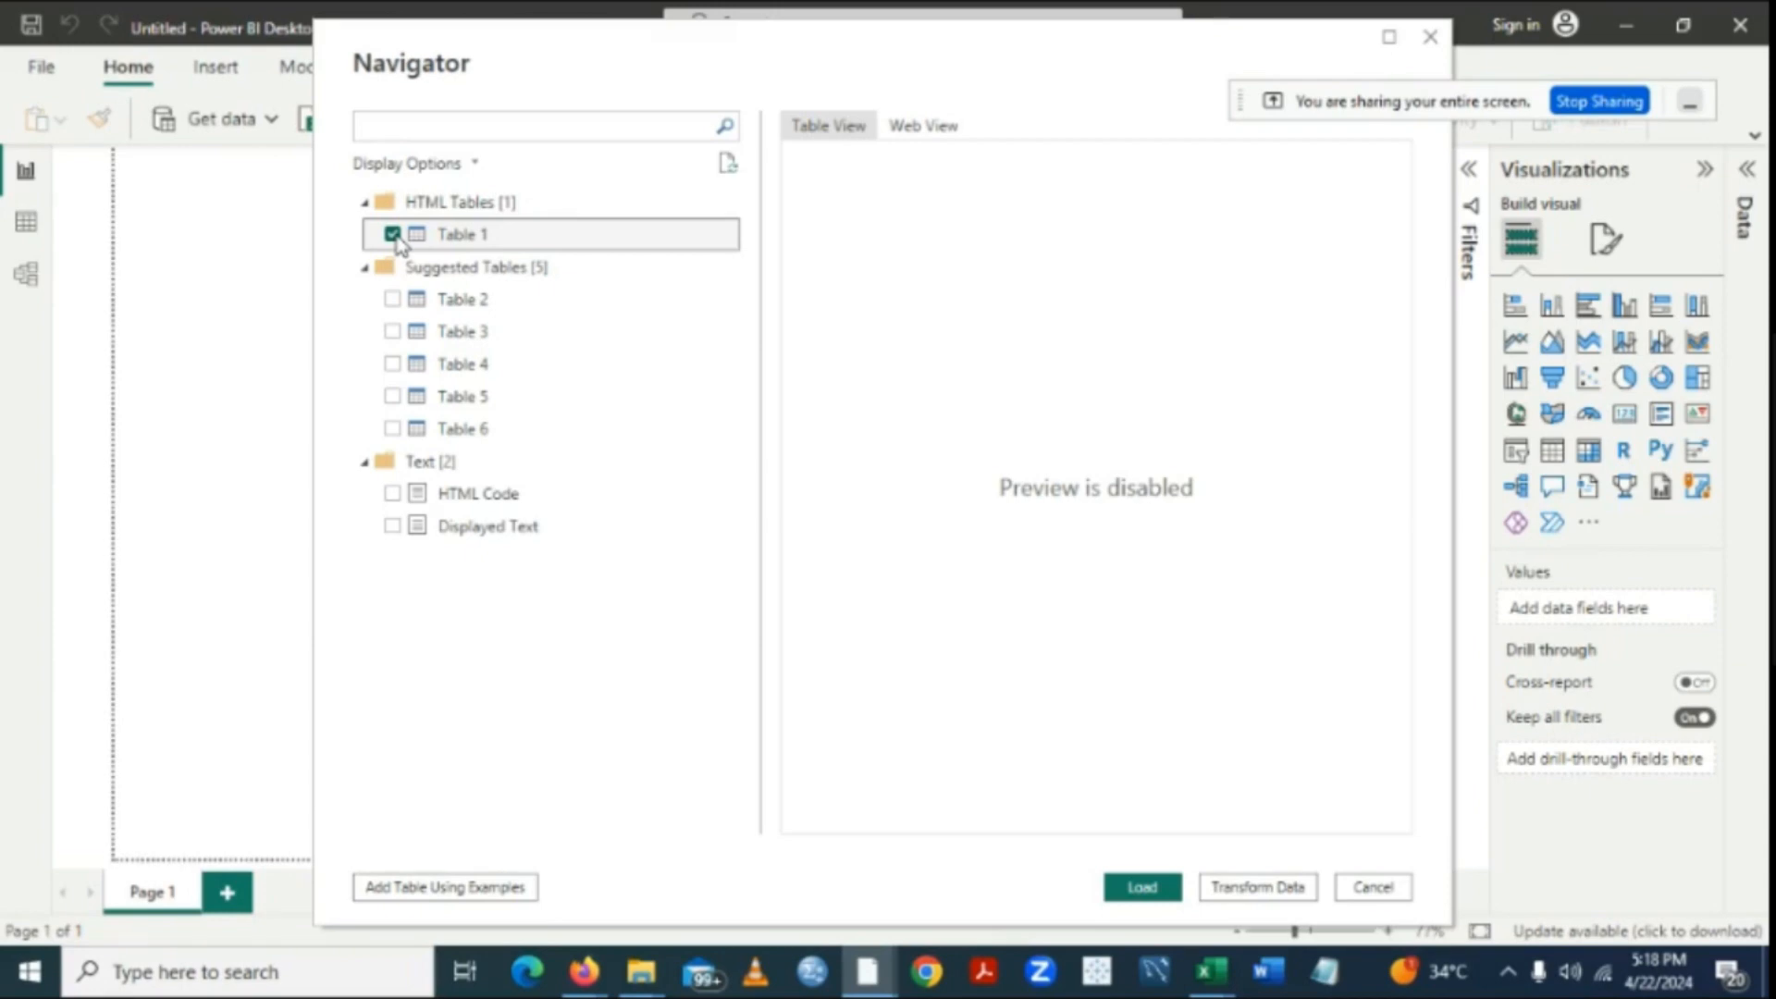
pyautogui.click(392, 234)
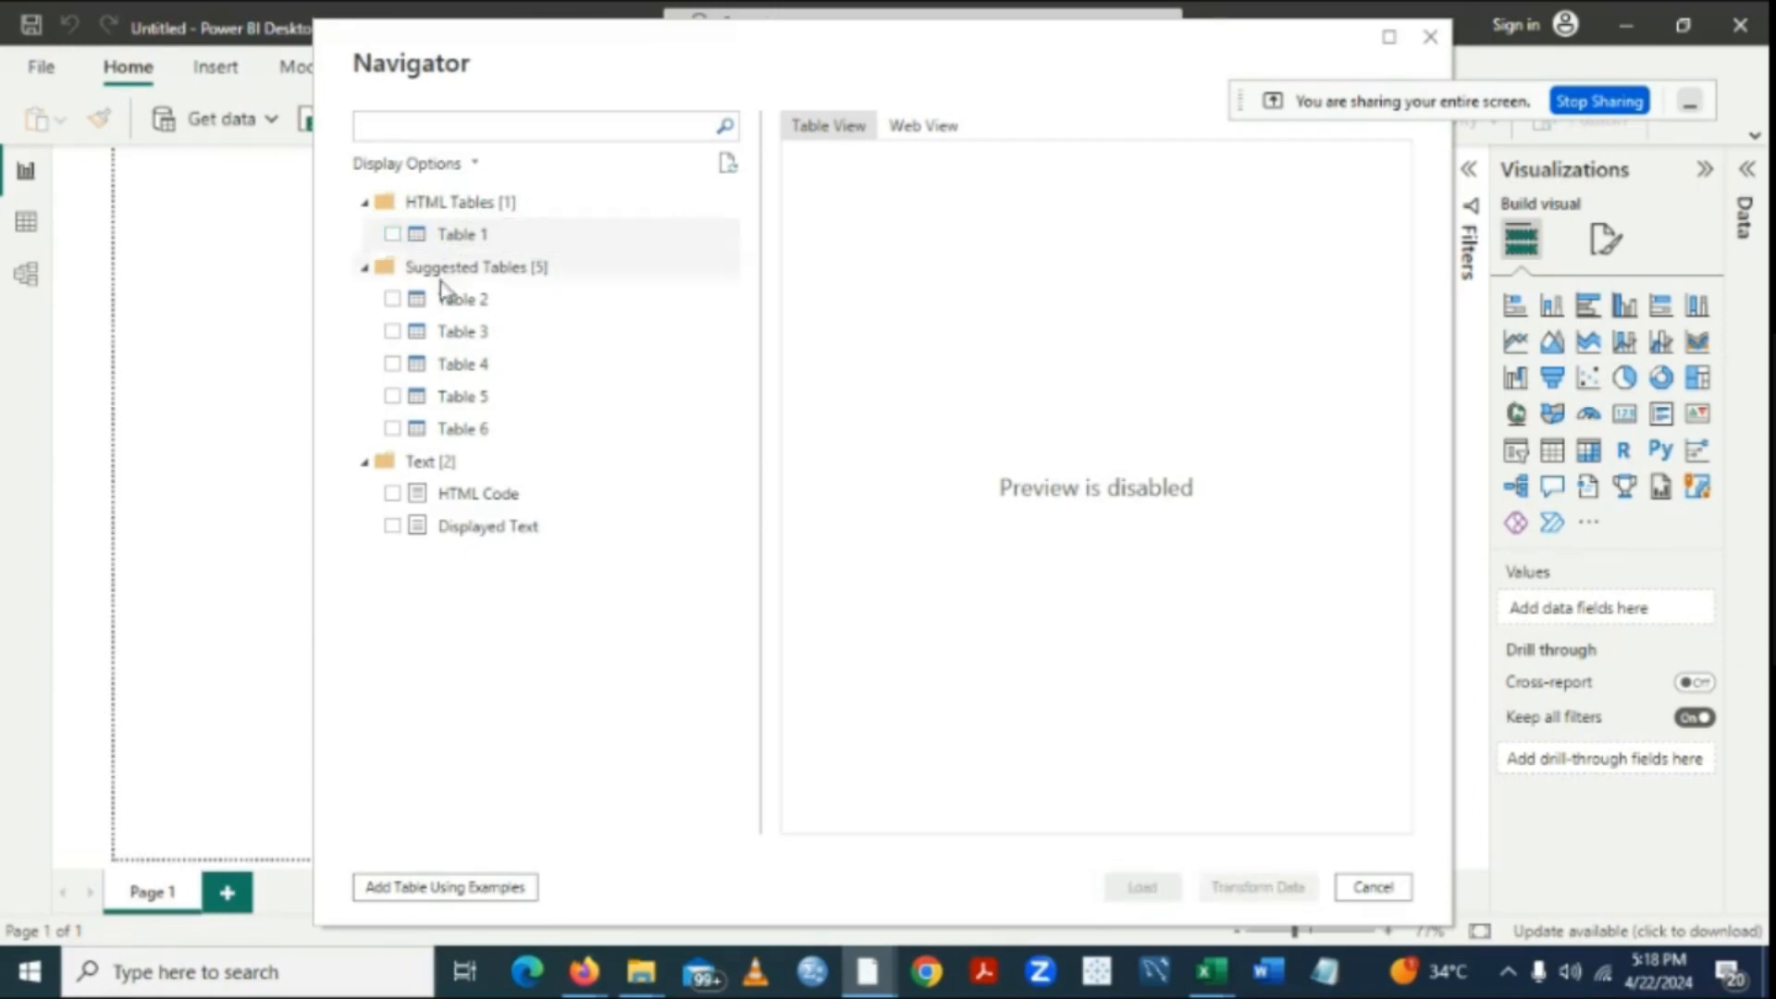
pyautogui.click(392, 299)
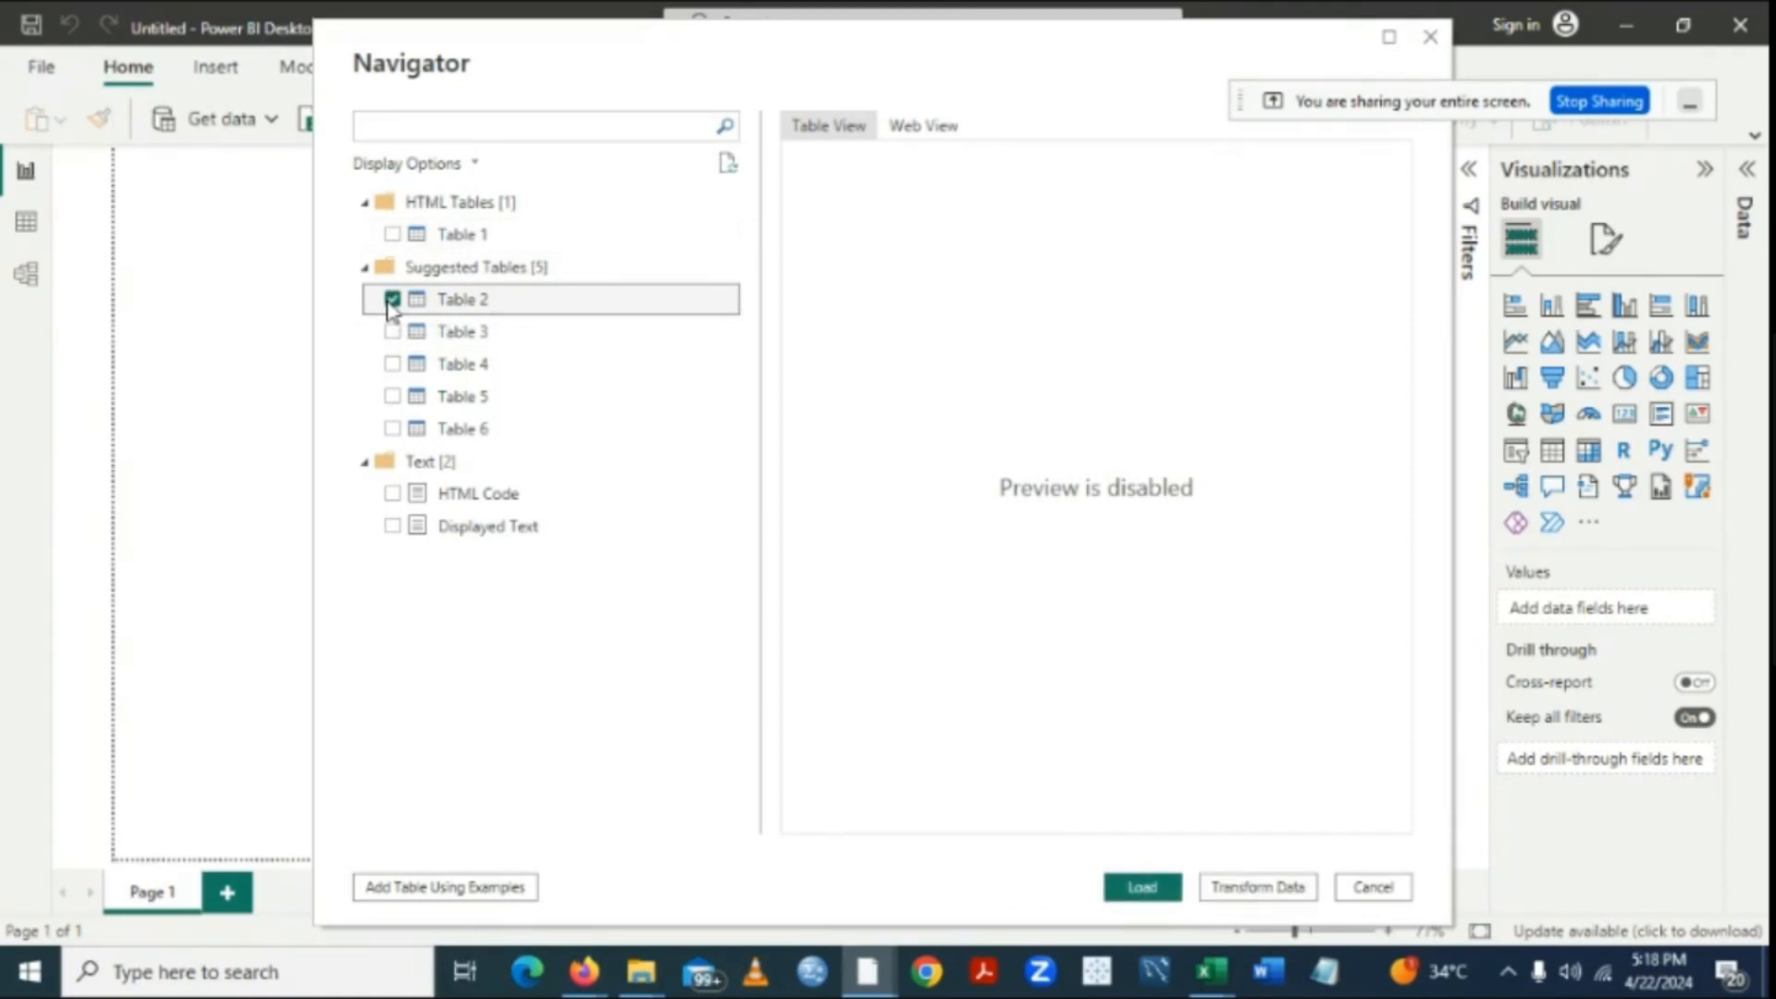
pyautogui.click(391, 301)
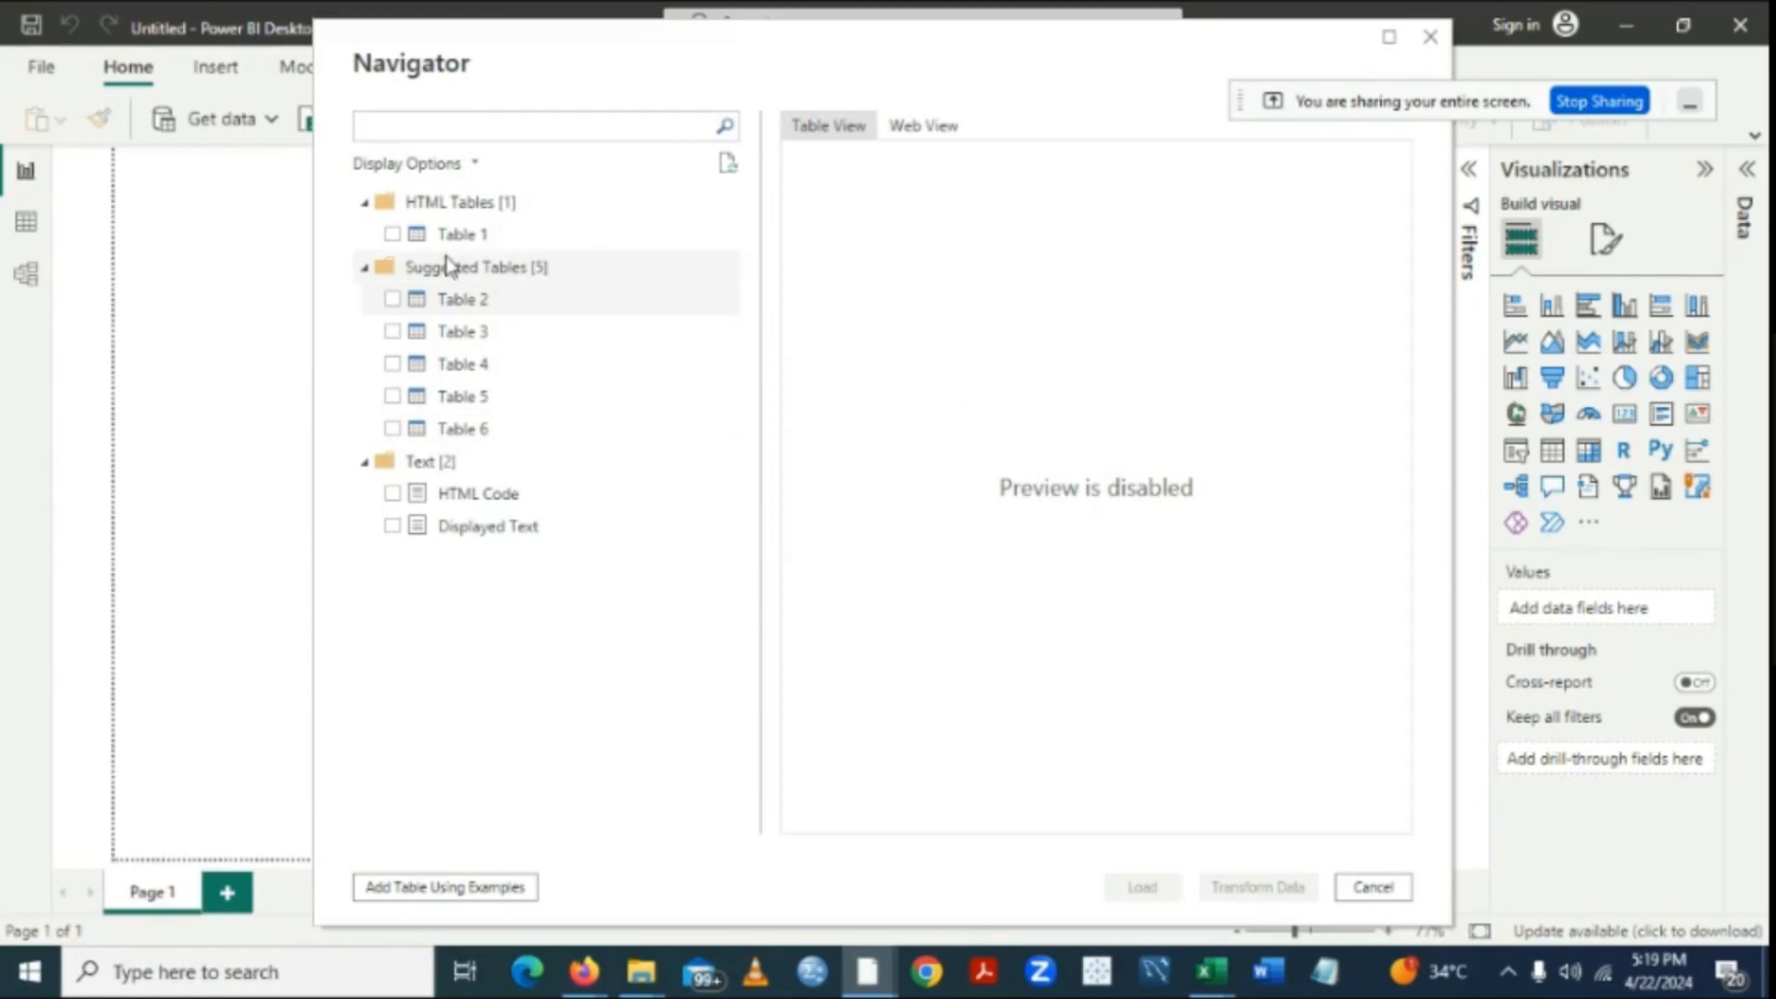
# Select Table 1 under HTML Tables and load it into the report.
pyautogui.click(392, 235)
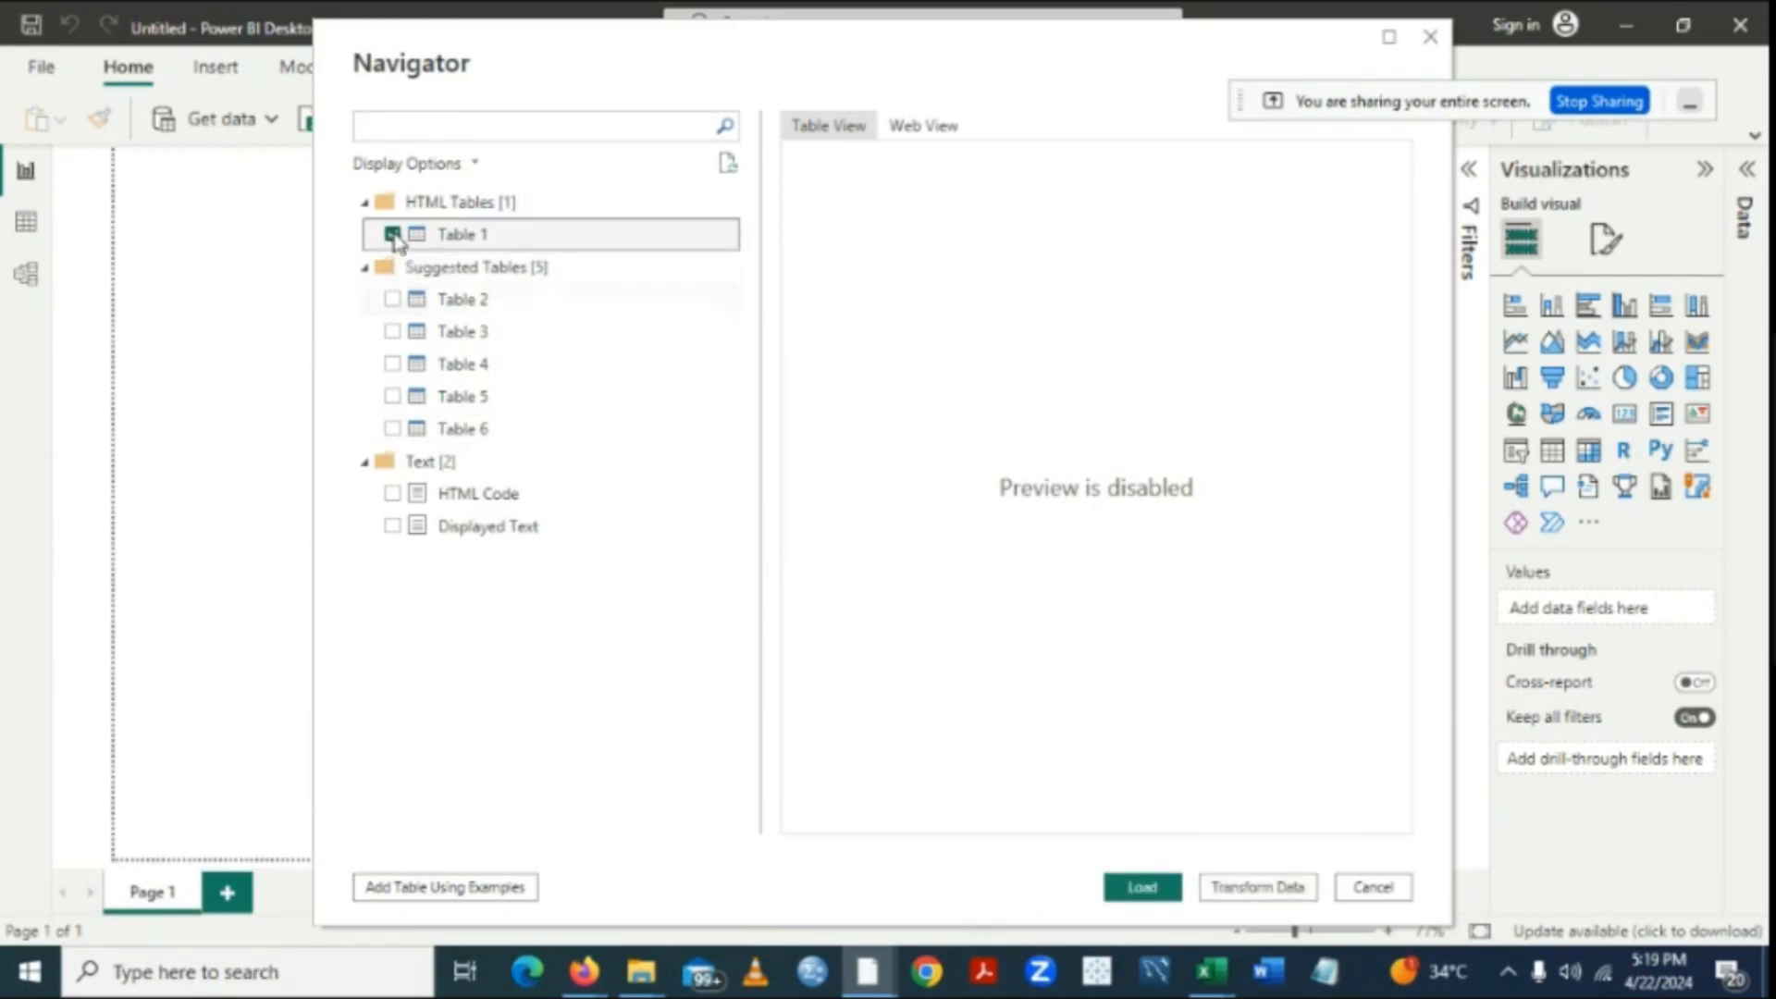
pyautogui.click(1139, 887)
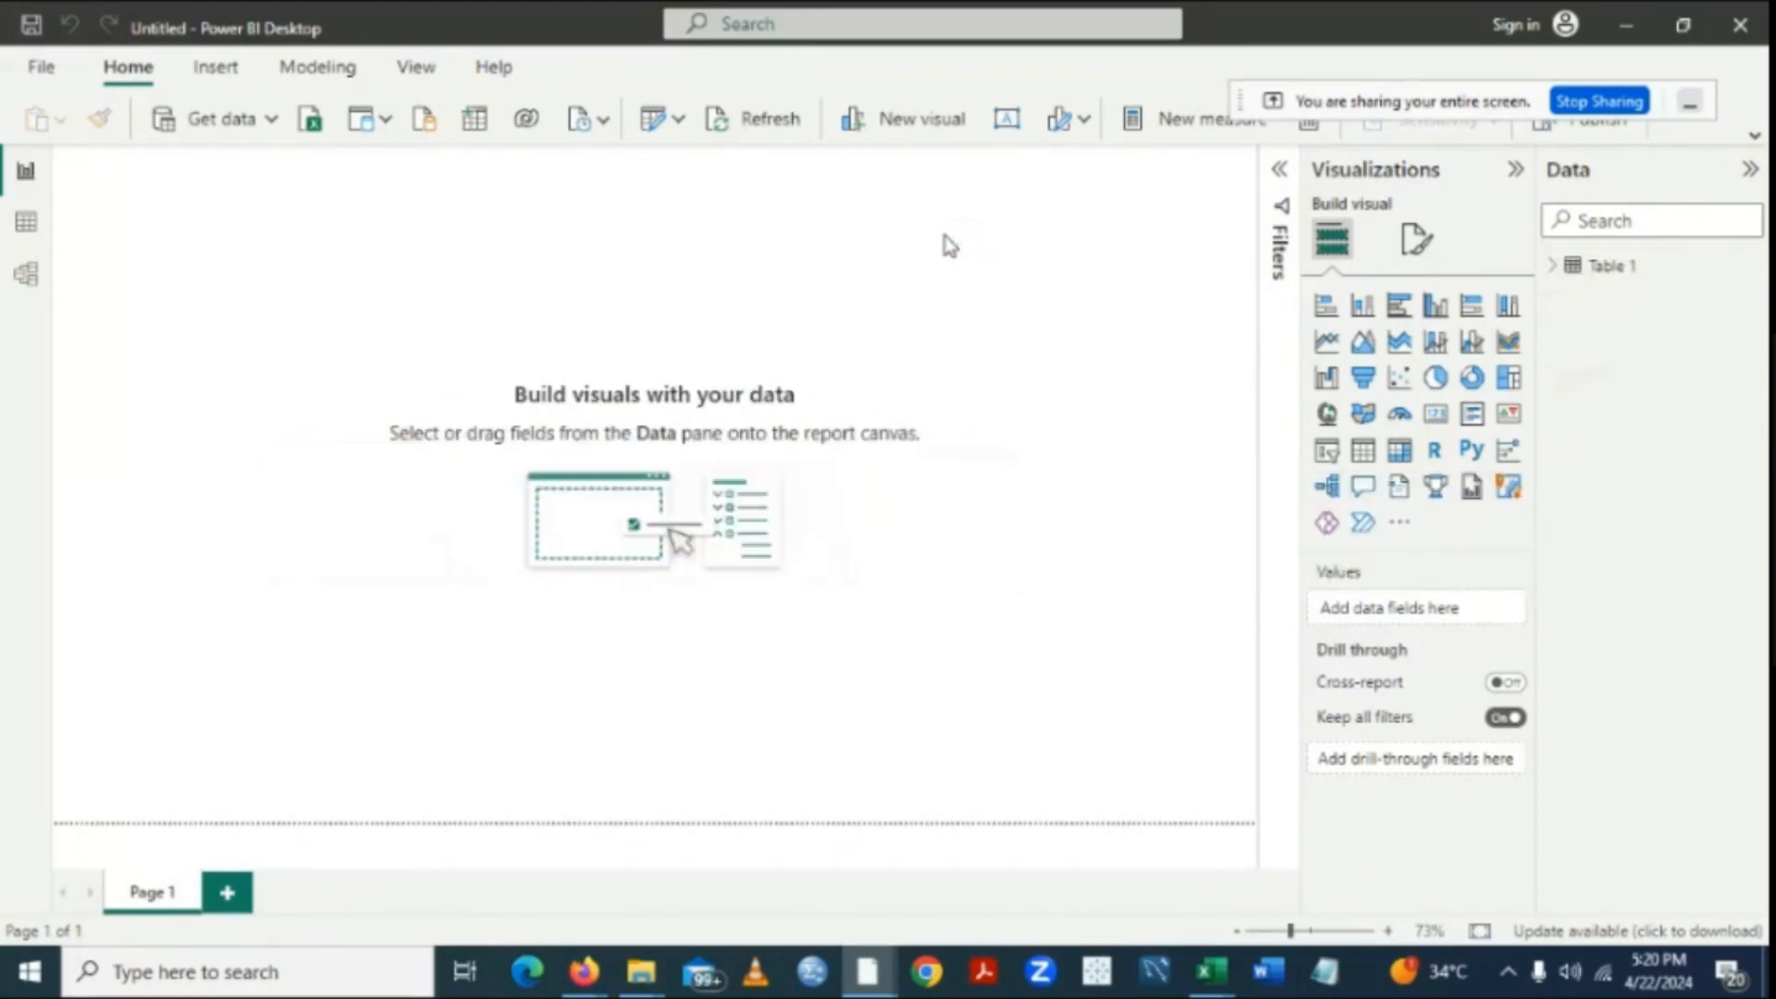
# Expand Table 1's field list, check its imported rows and columns in Data view, and return to Report view.
pyautogui.click(1551, 270)
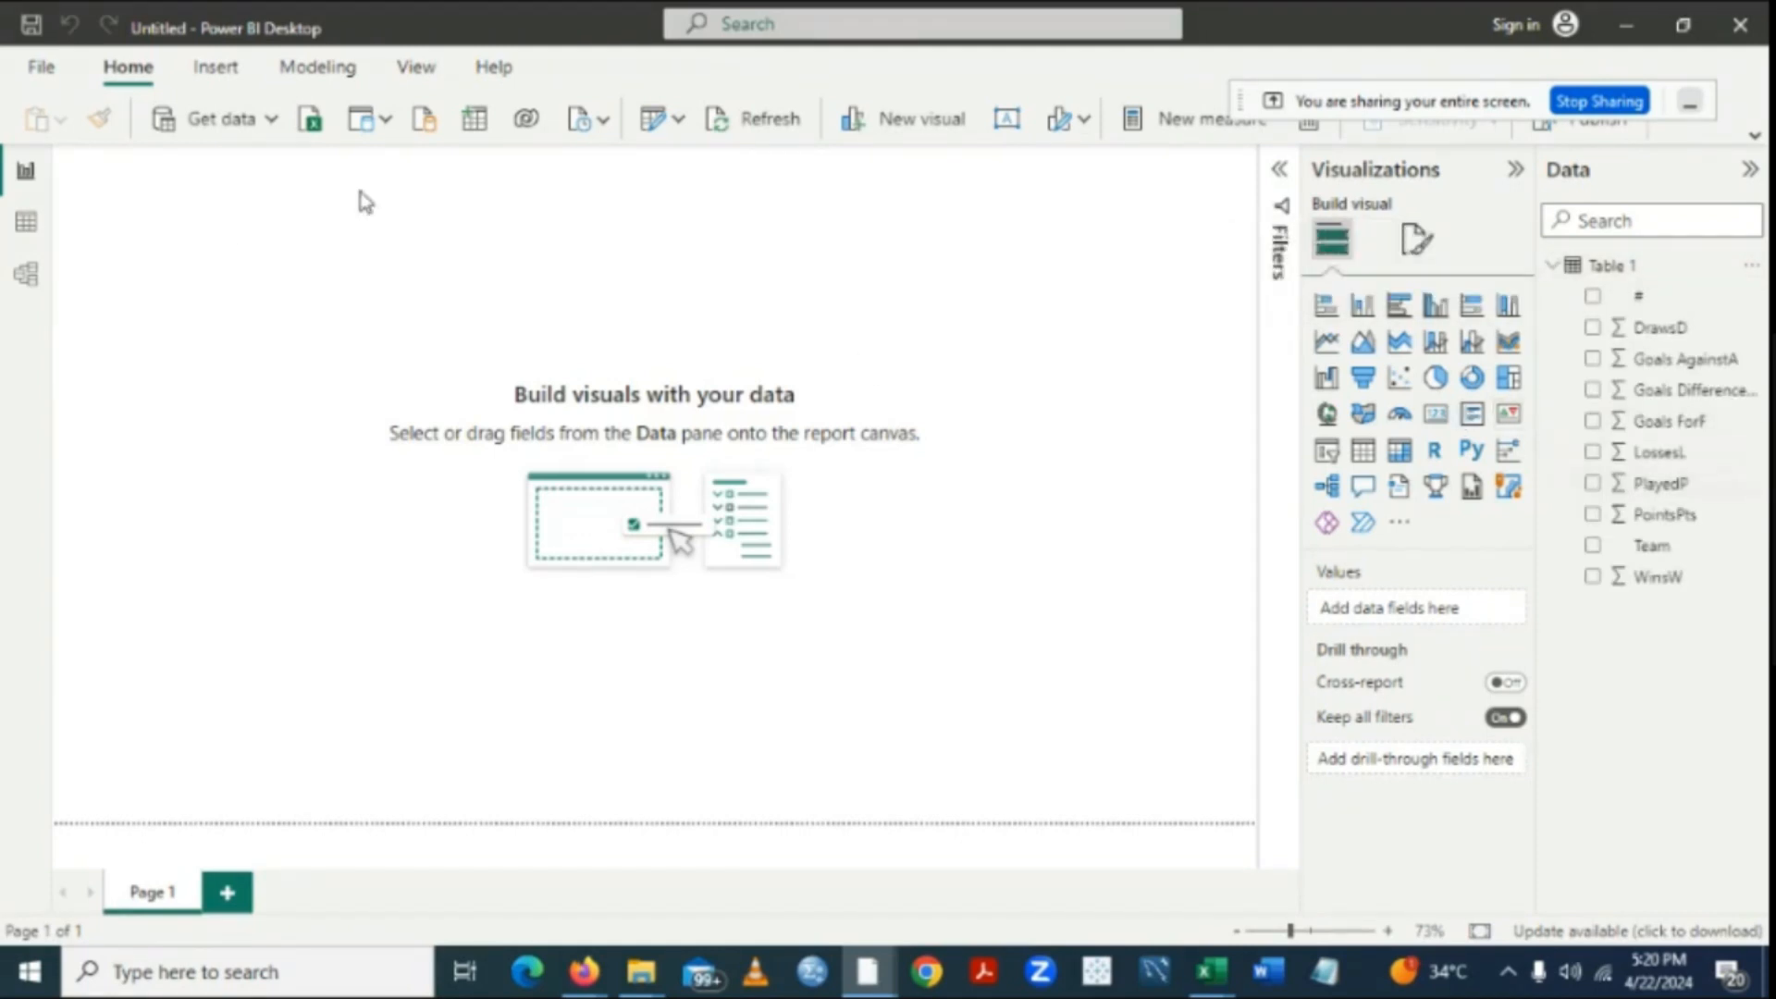
pyautogui.click(28, 226)
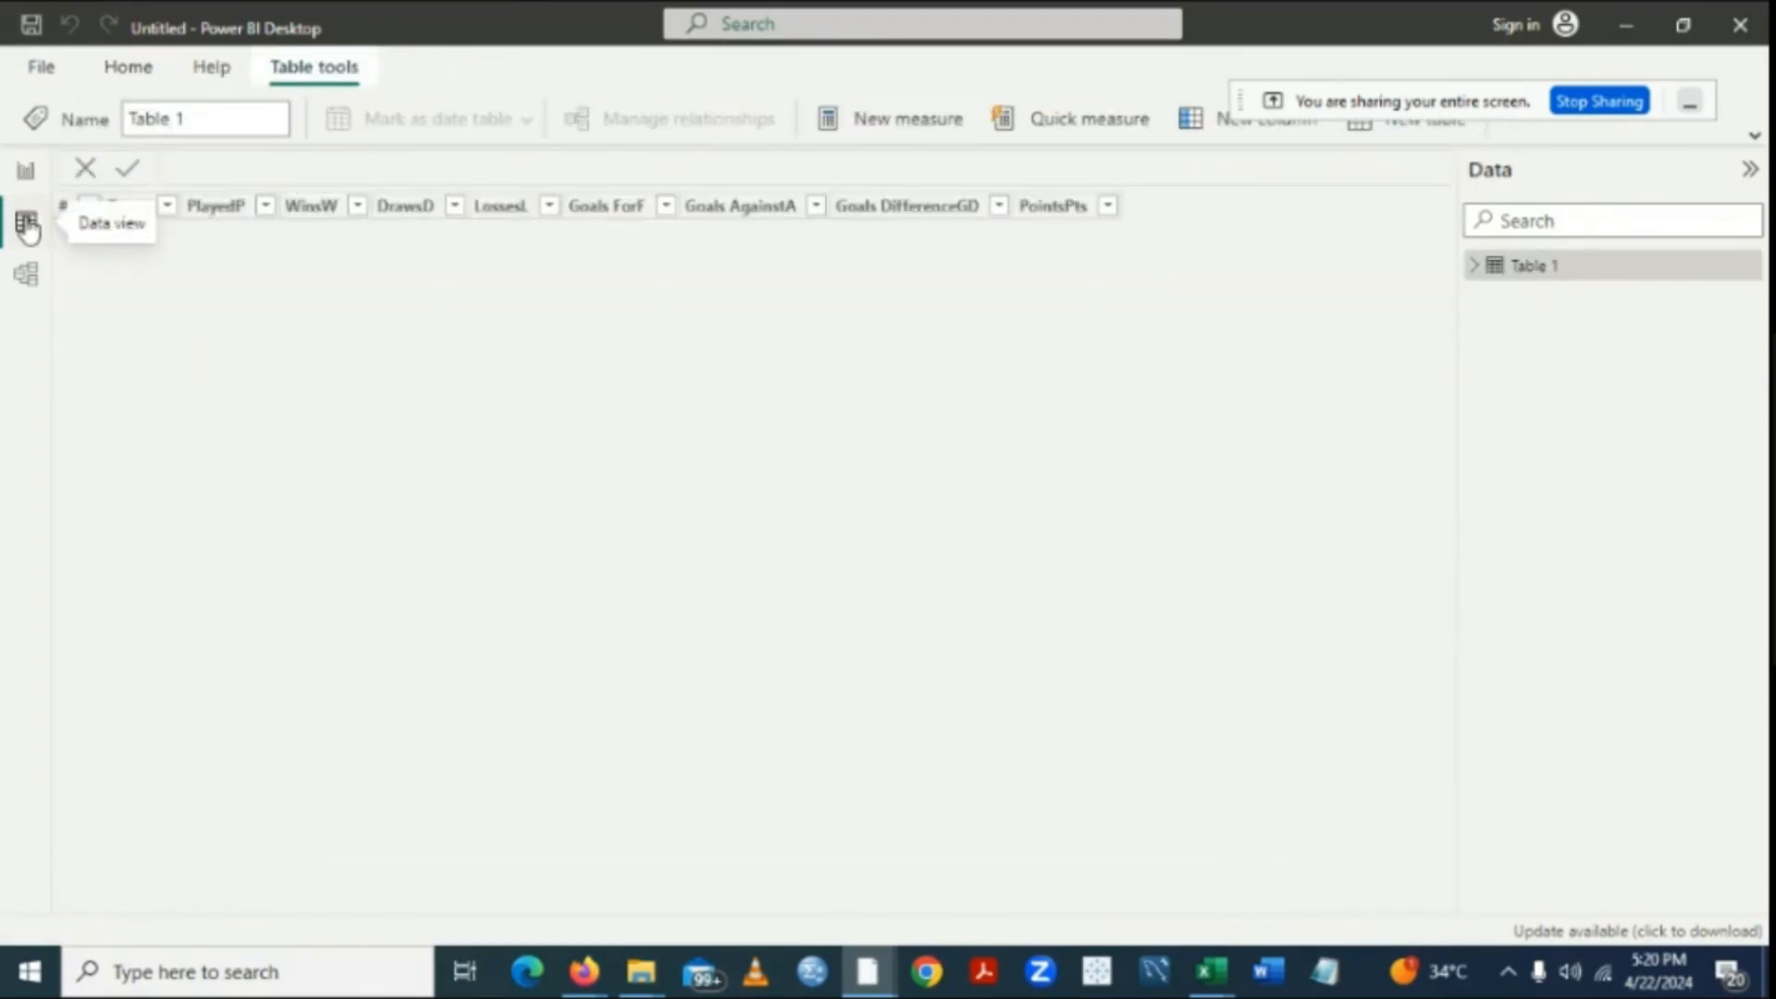
pyautogui.click(20, 173)
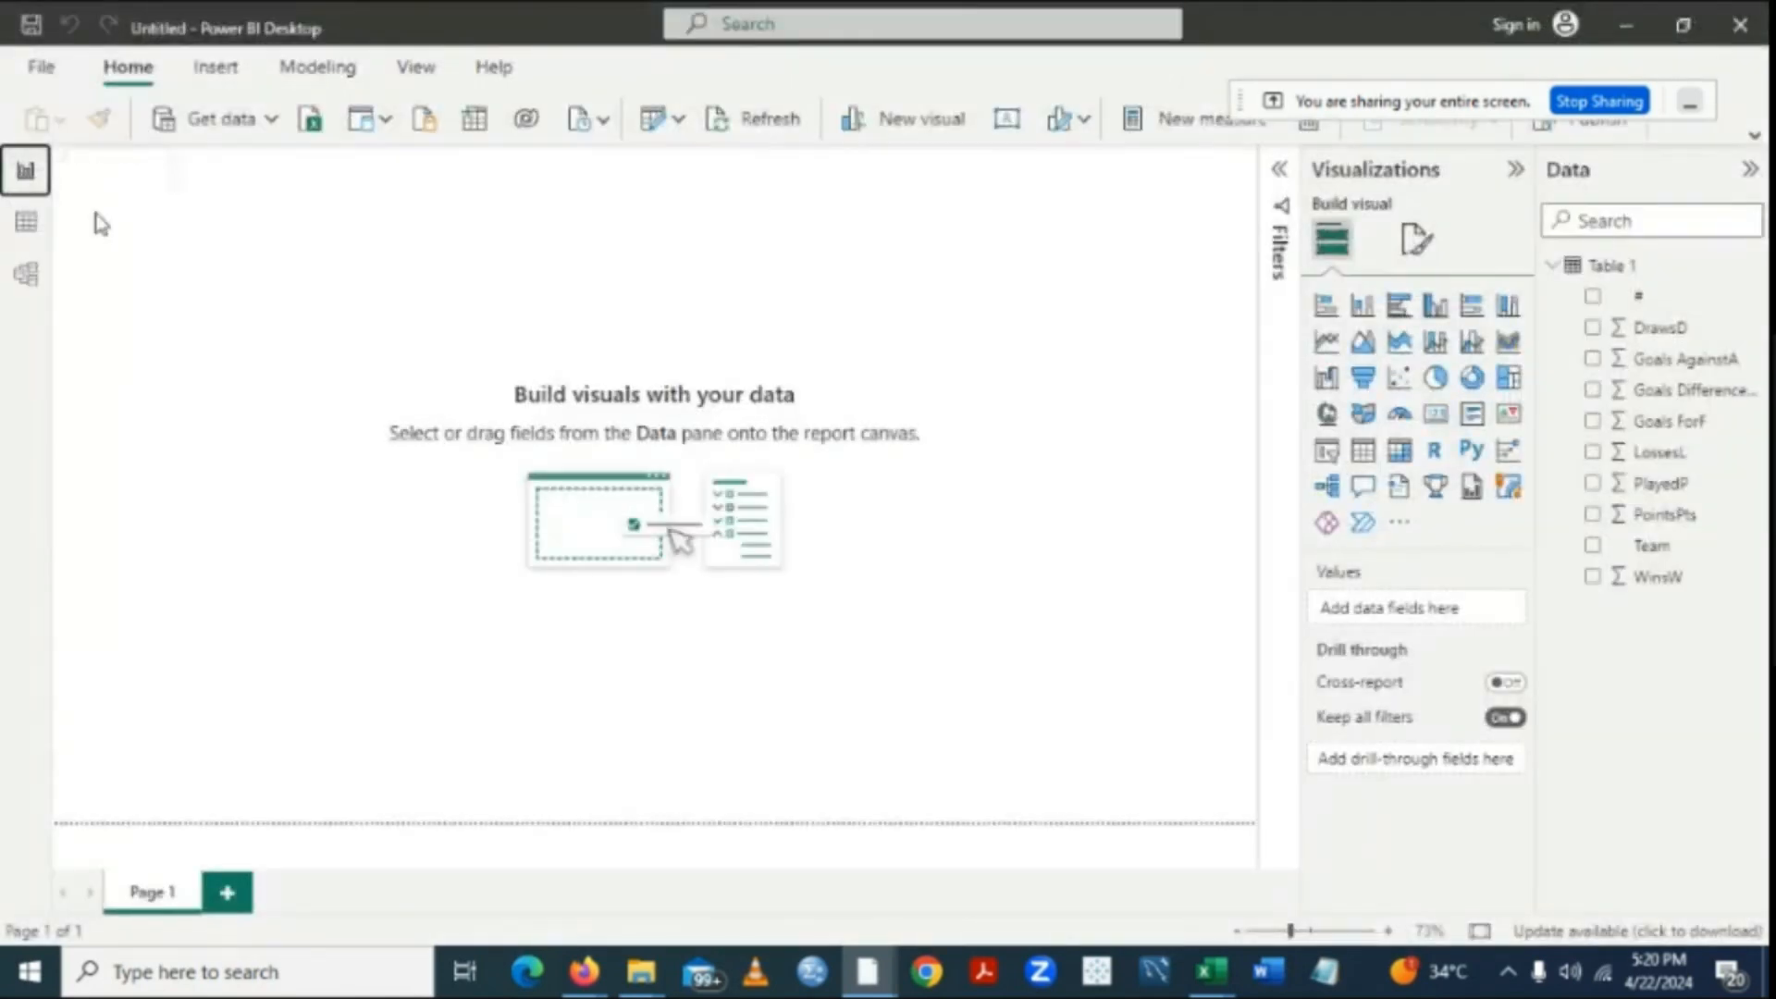
pyautogui.click(26, 225)
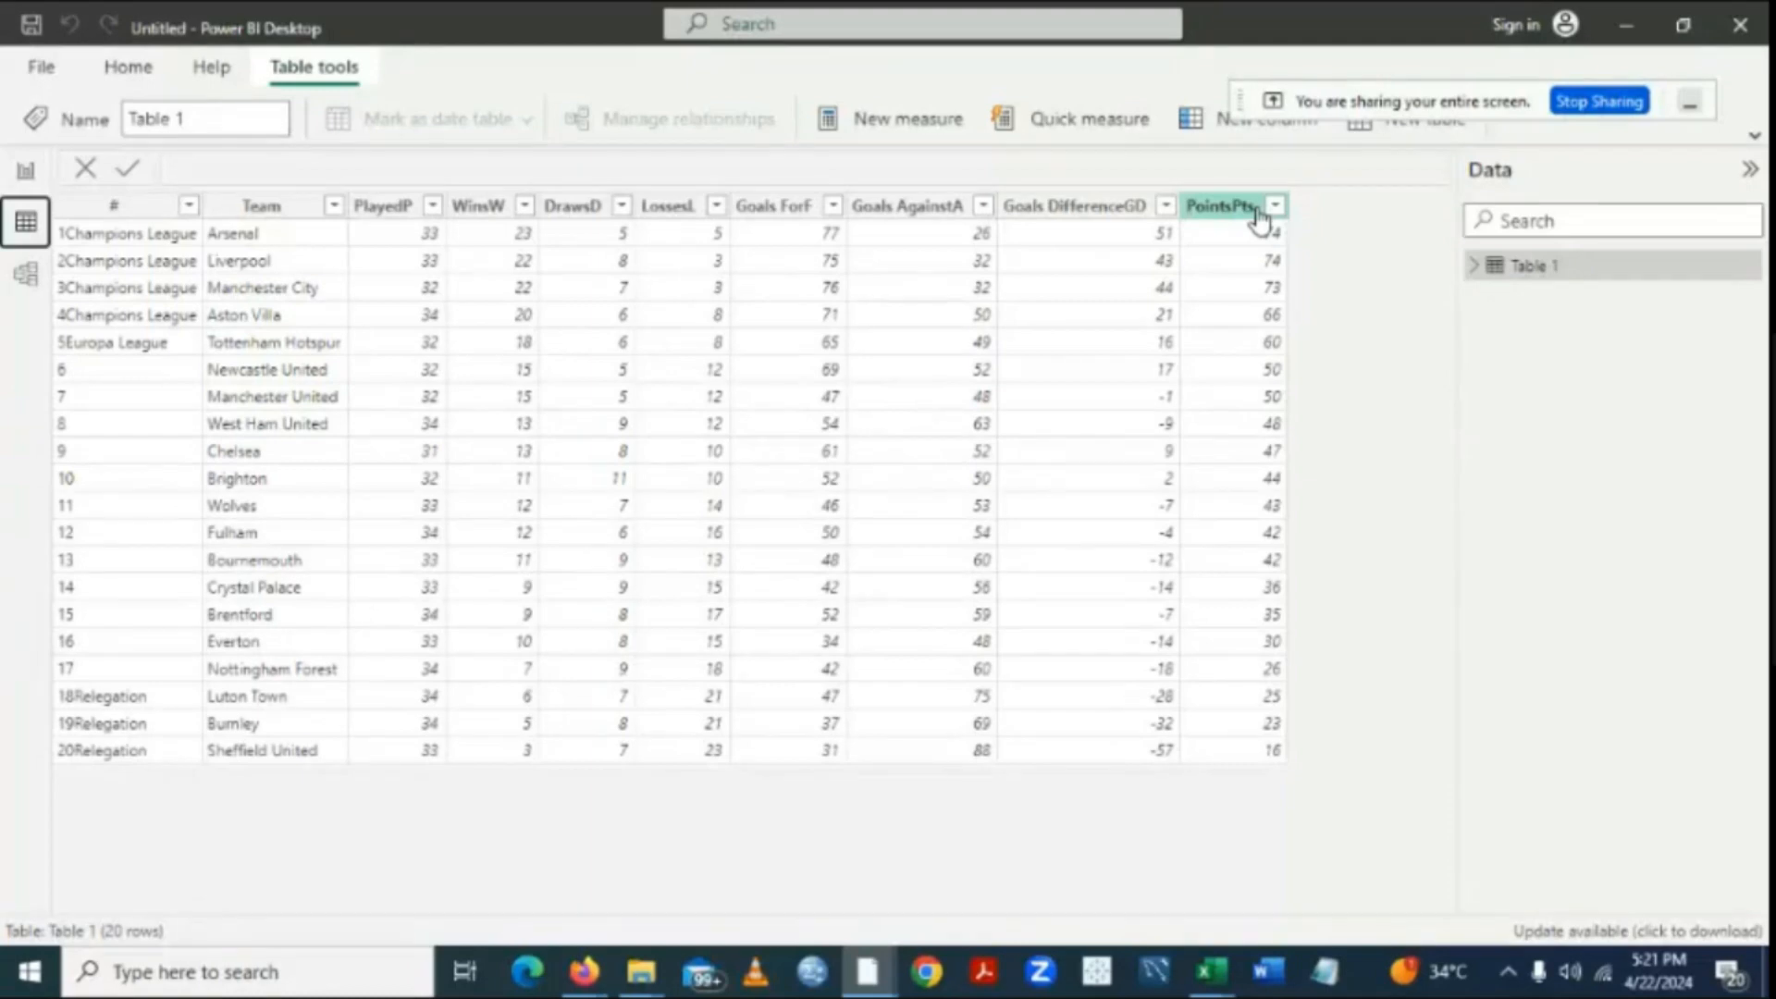
pyautogui.click(23, 181)
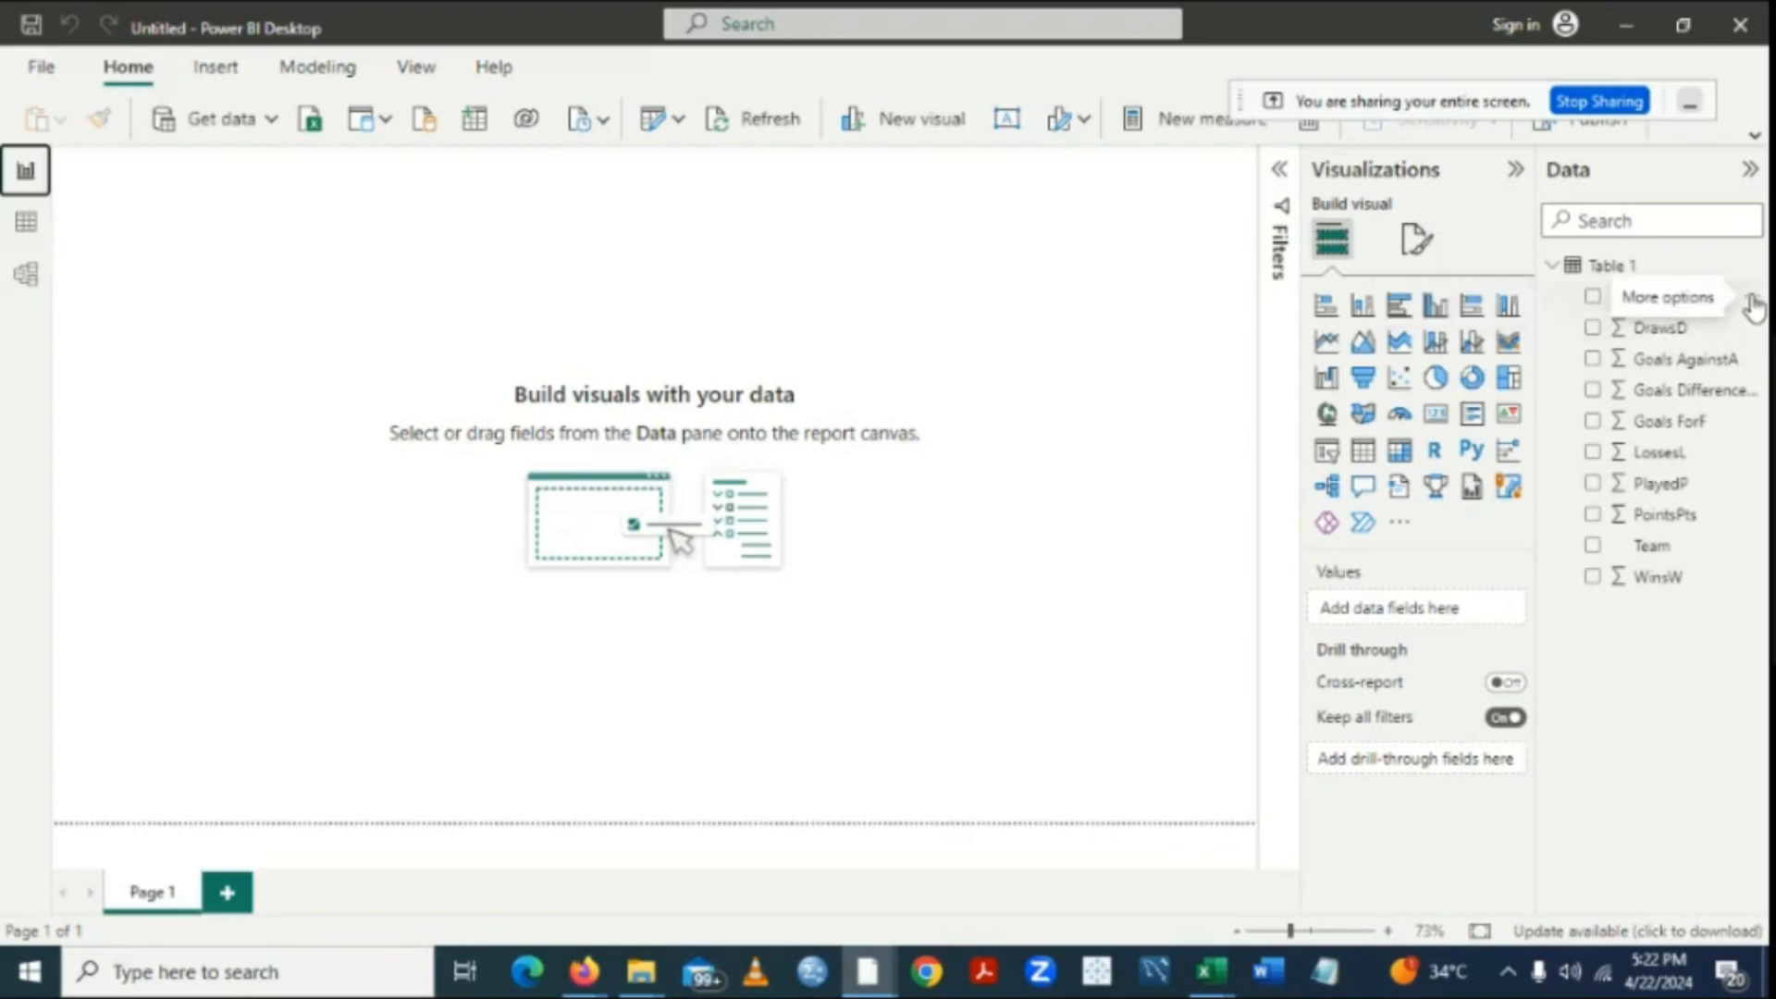
# Look over the options available for Table 1's # field, including the page-level and report-level filter choices.
pyautogui.click(1753, 305)
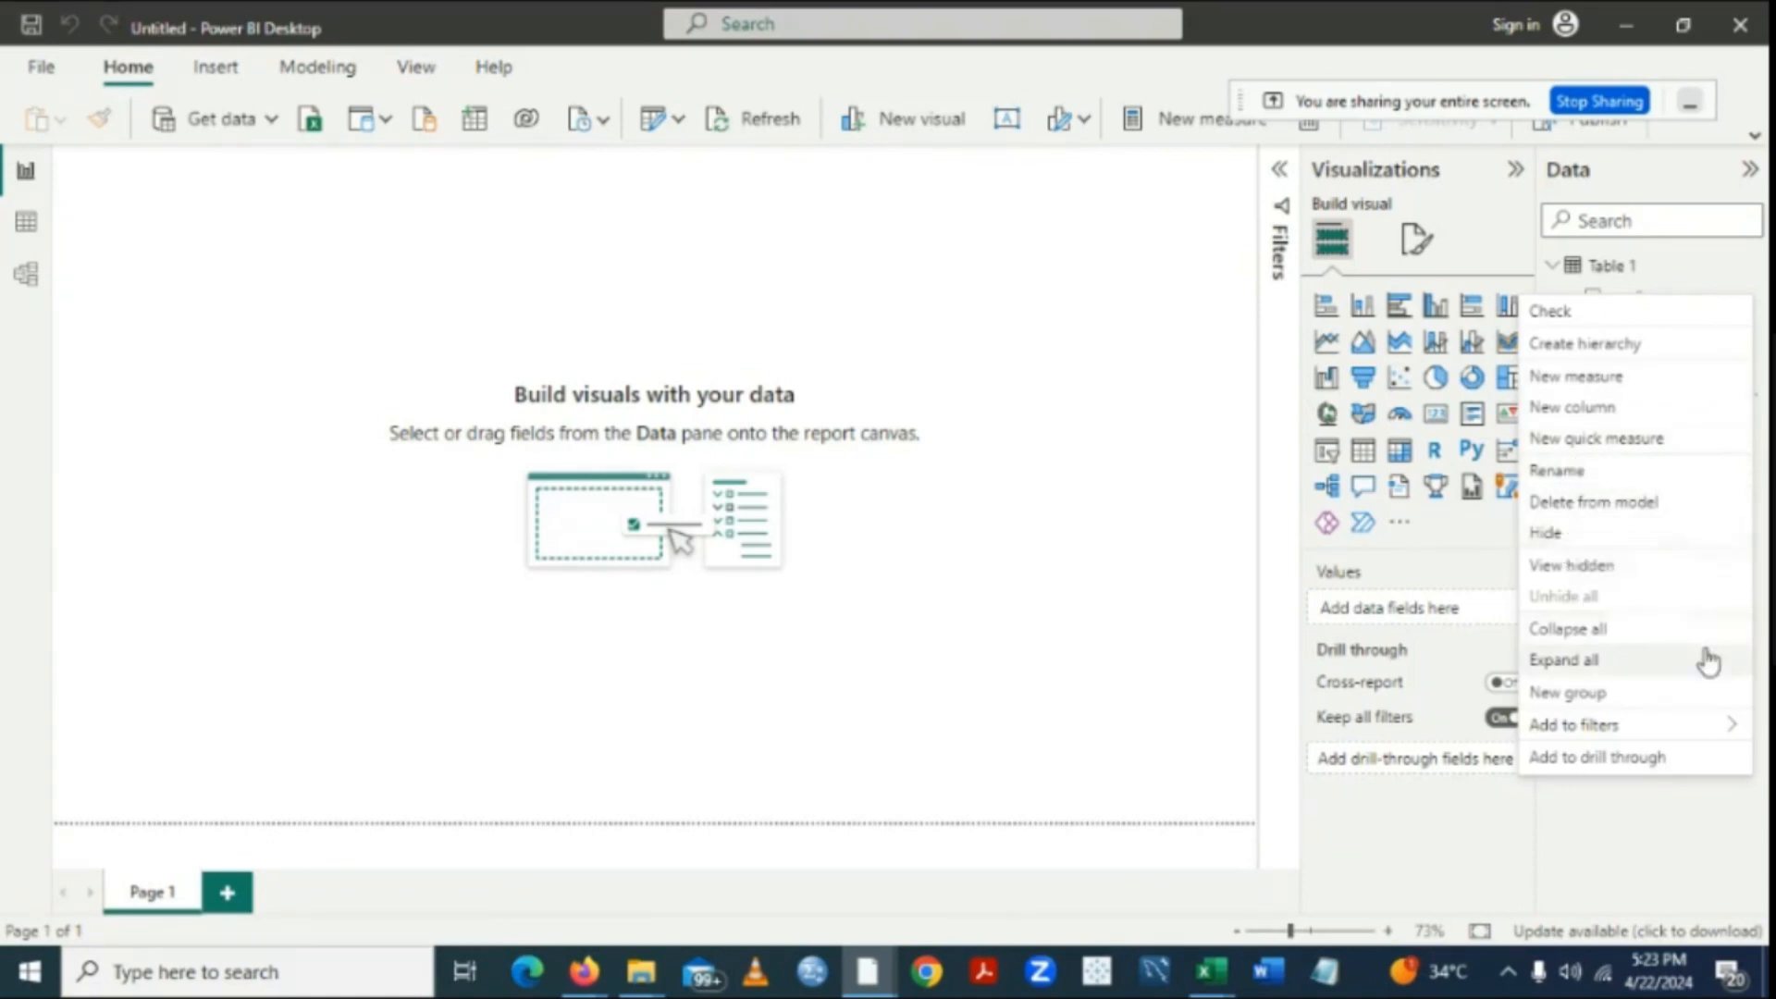
pyautogui.moveTo(1697, 724)
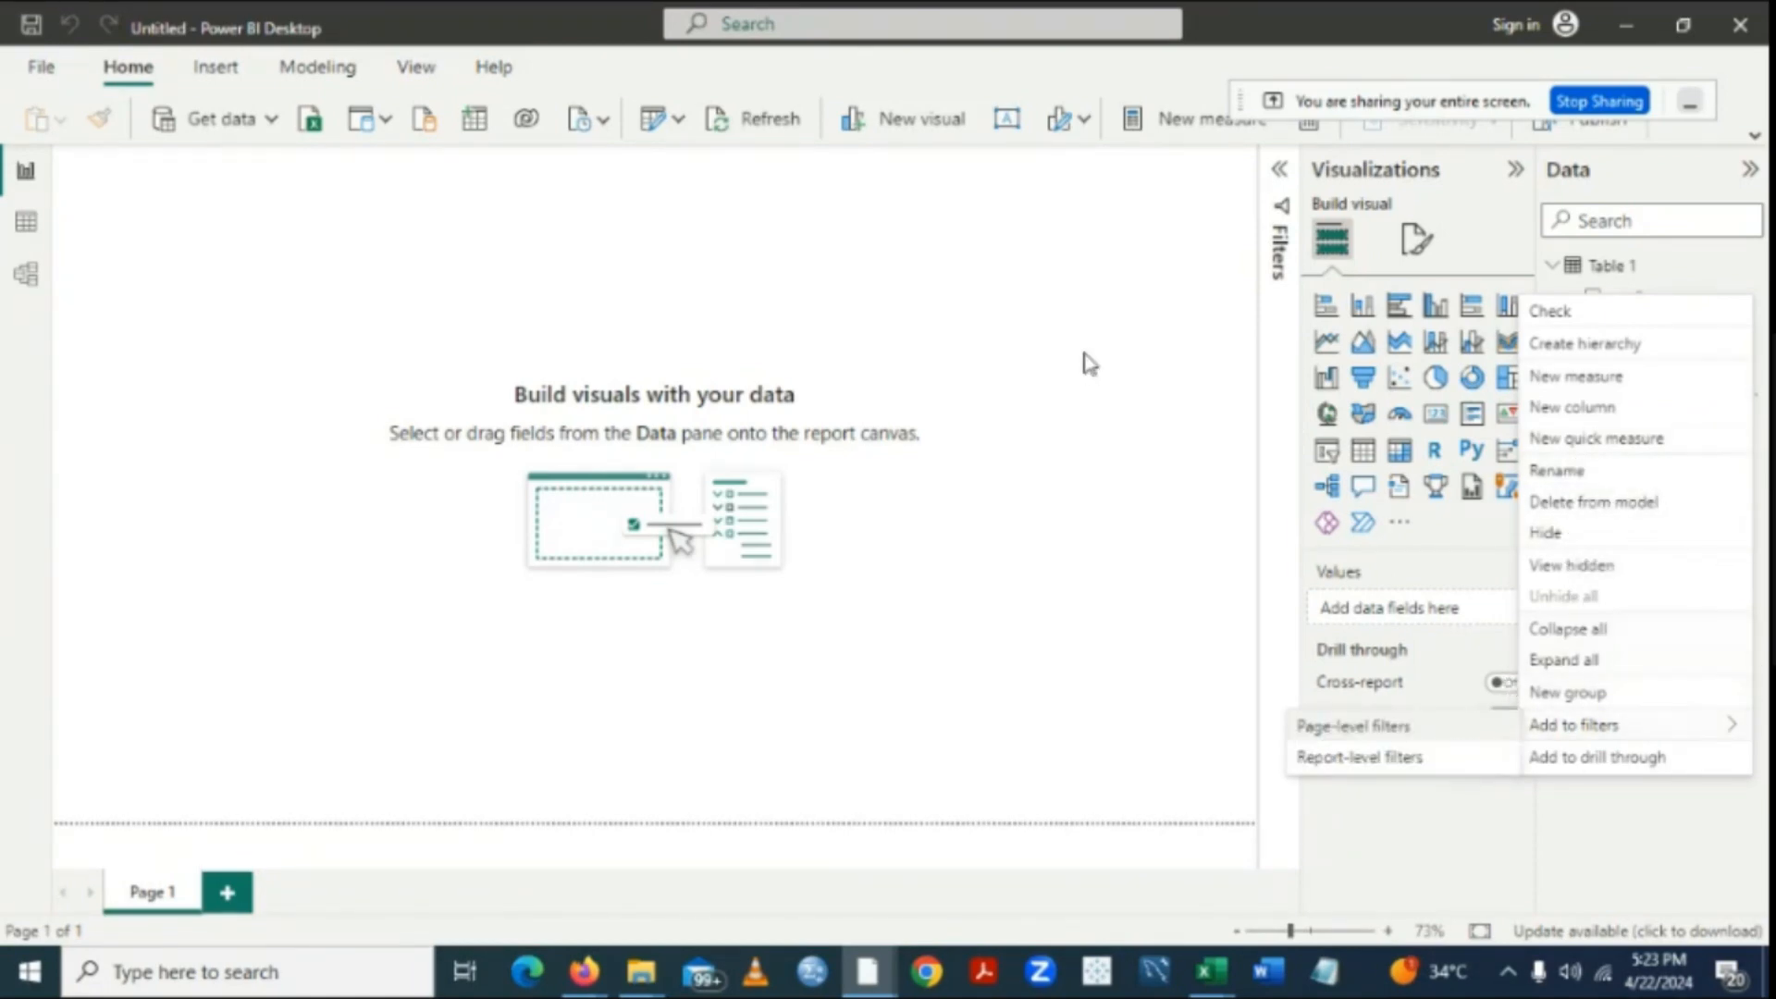
pyautogui.click(1089, 363)
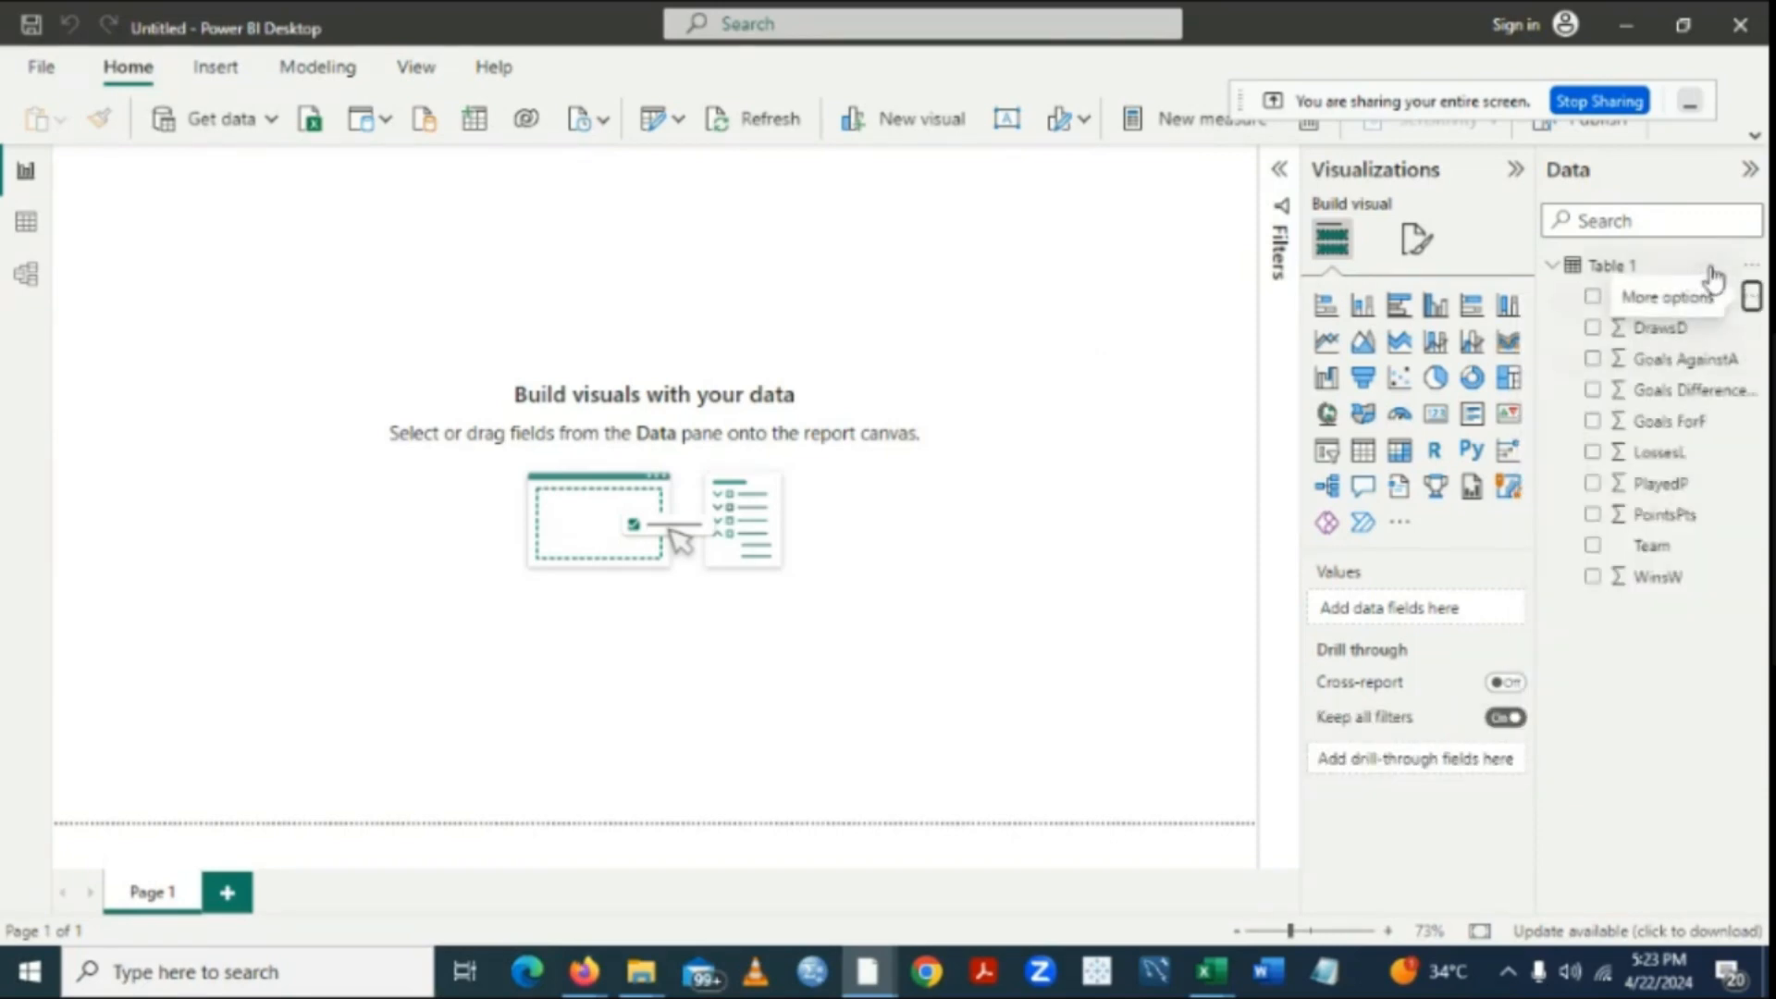
# Open Table 1's query for editing and remove the # column.
pyautogui.click(1751, 268)
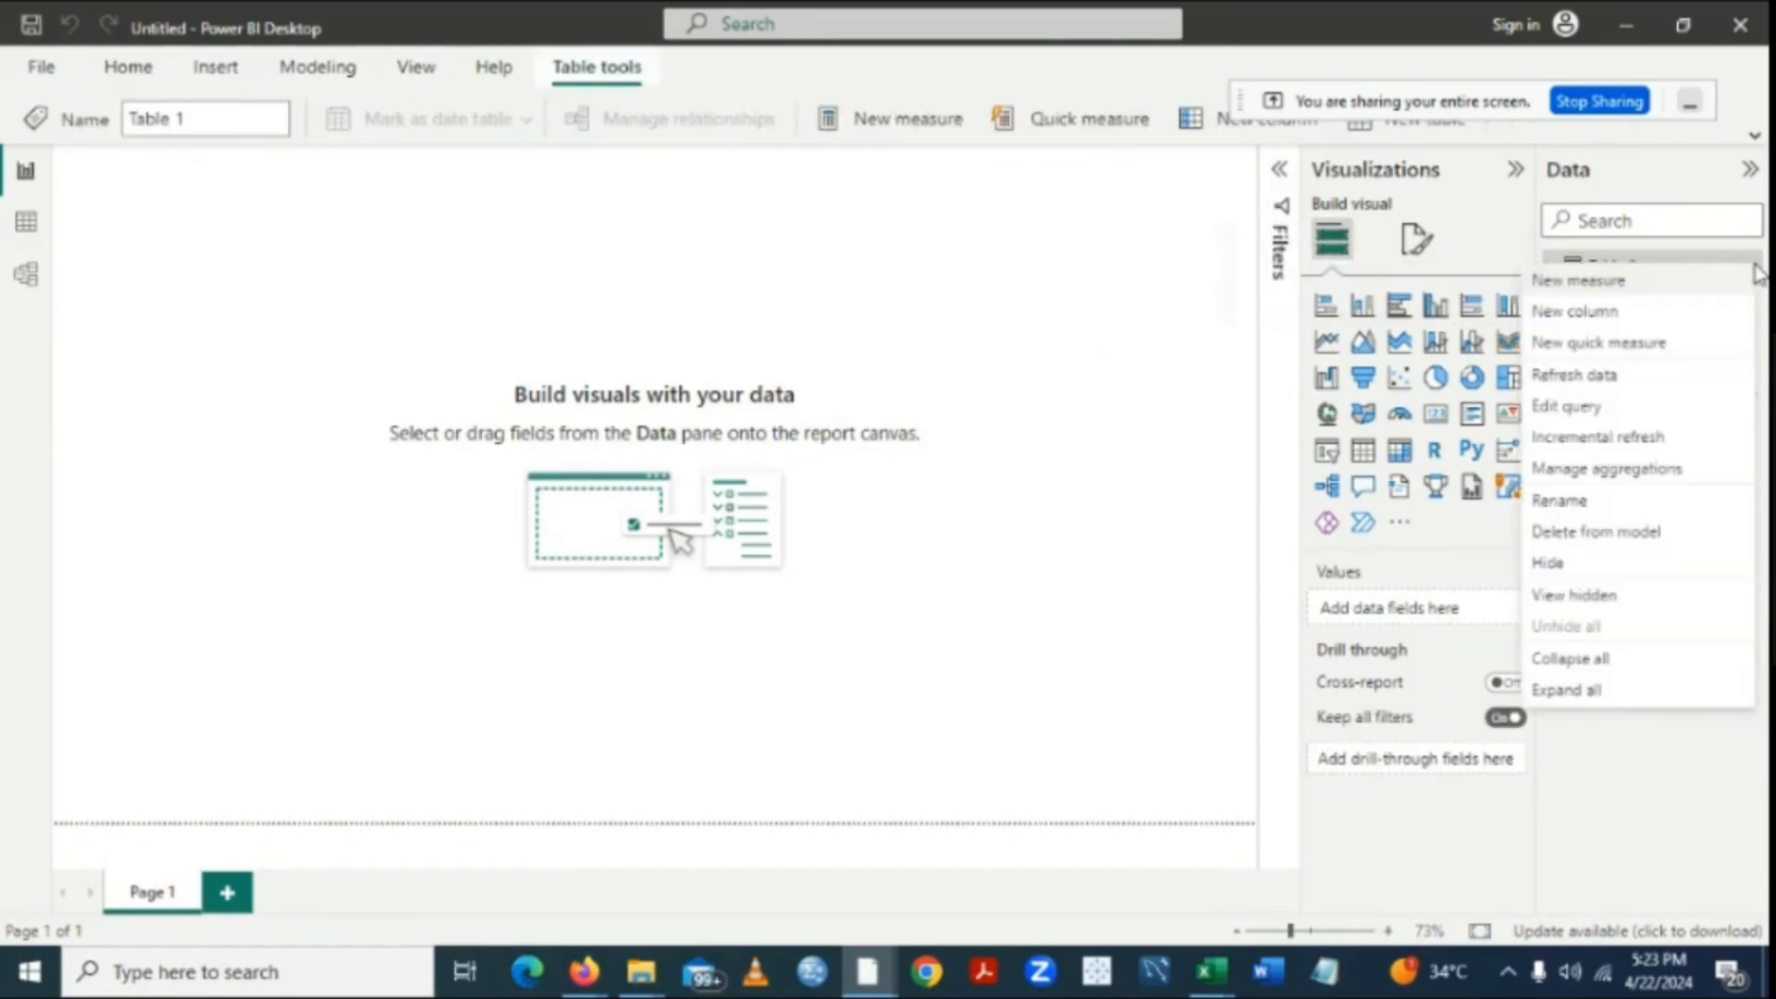
pyautogui.click(1580, 408)
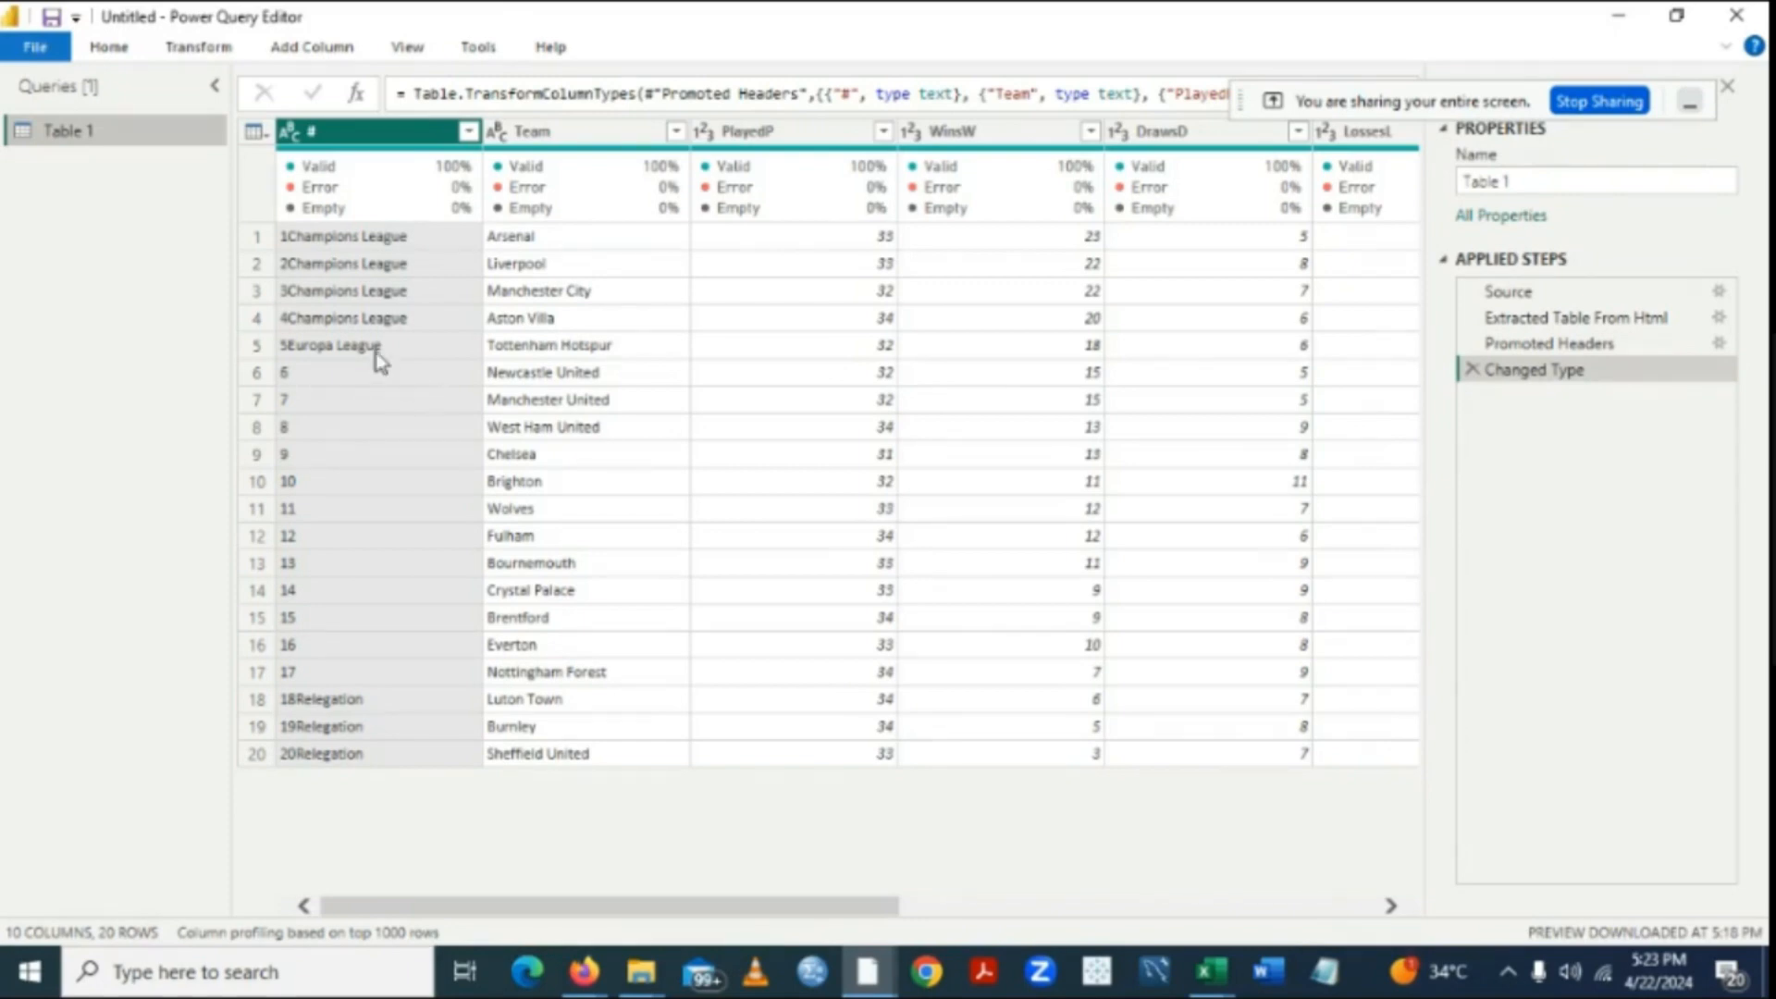
pyautogui.rightClick(382, 150)
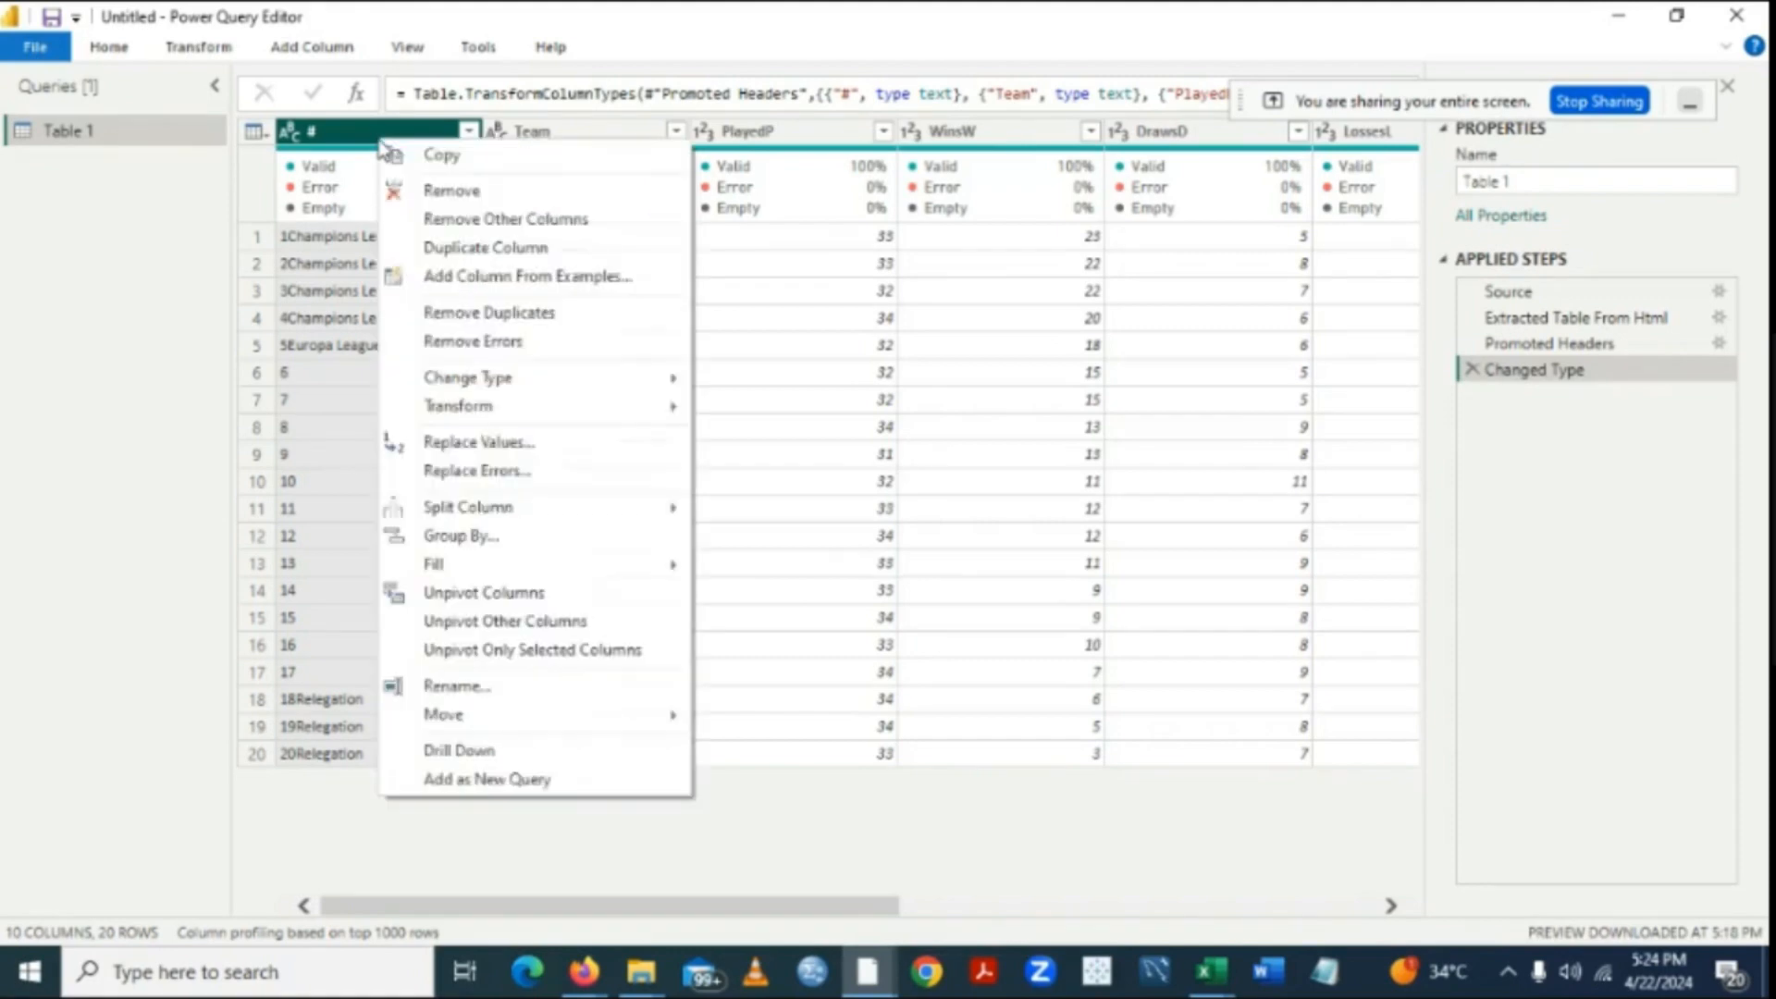
pyautogui.click(477, 189)
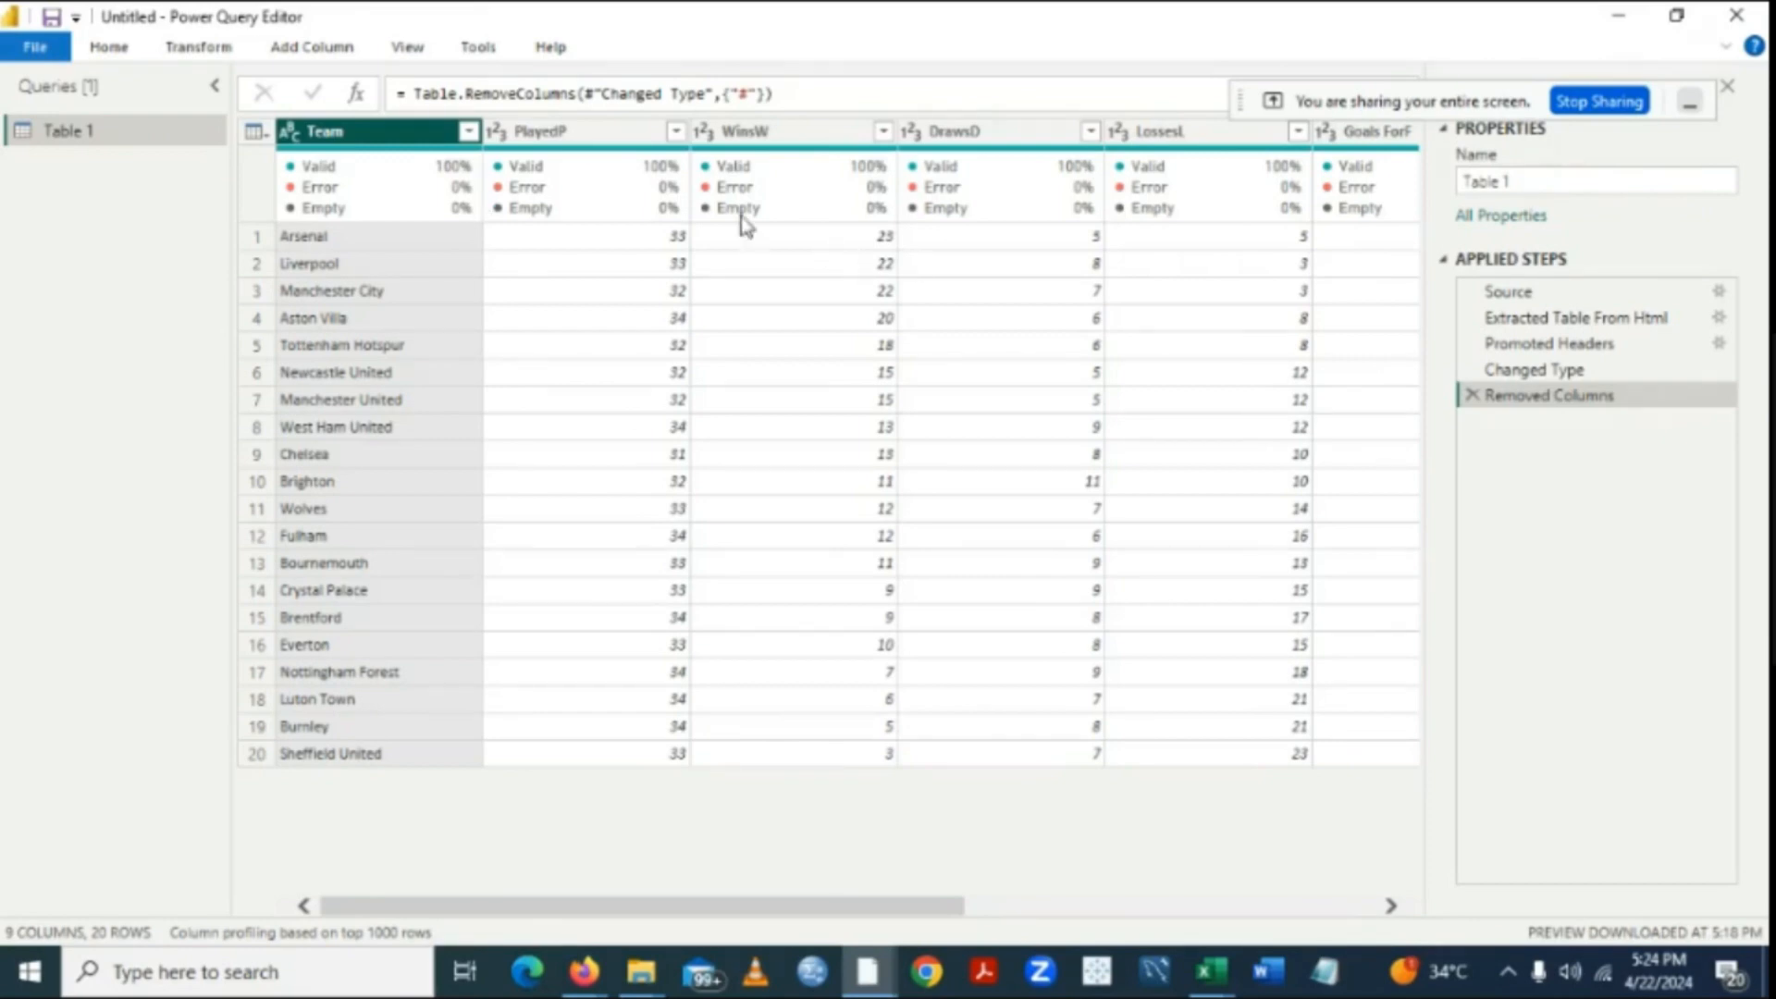
# Rename the PlayedP column to P.
pyautogui.click(555, 135)
pyautogui.doubleClick(555, 134)
pyautogui.click(559, 132)
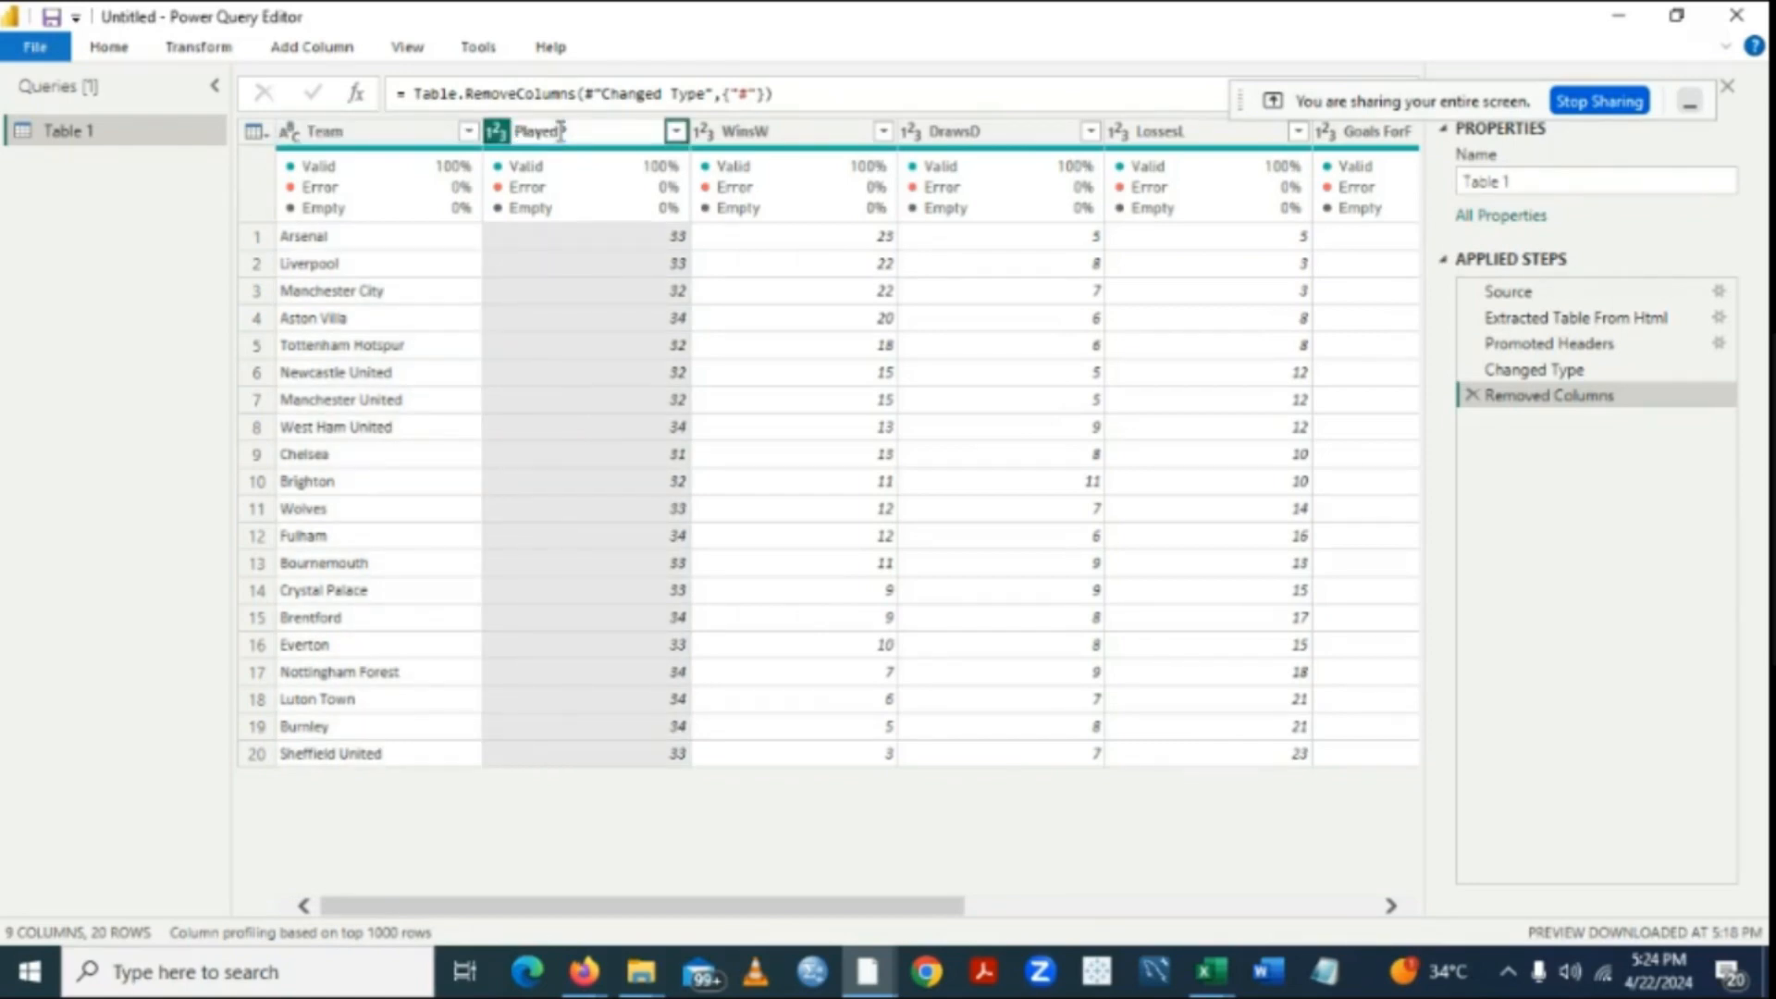
pyautogui.press('BackSpace')
pyautogui.press('BackSpace')
pyautogui.press('BackSpace')
pyautogui.press('BackSpace')
pyautogui.press('BackSpace')
pyautogui.press('BackSpace')
pyautogui.press('Return')
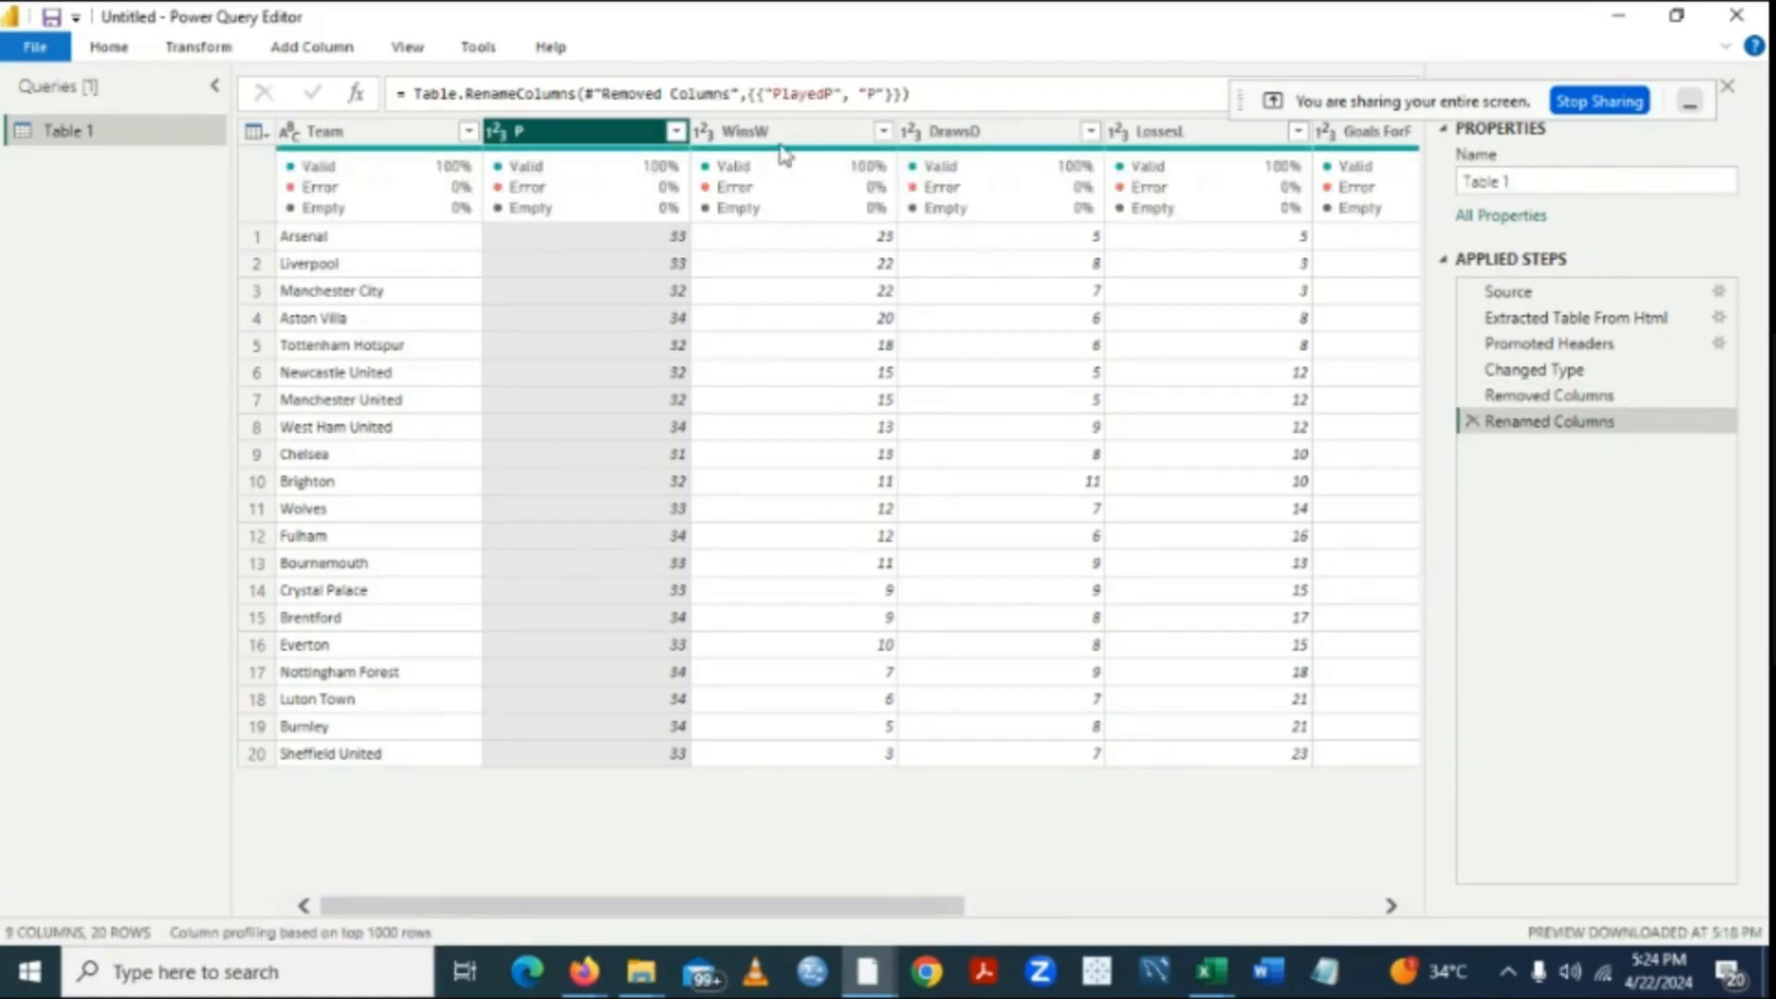
# Rename the WinsW column to W.
pyautogui.doubleClick(754, 132)
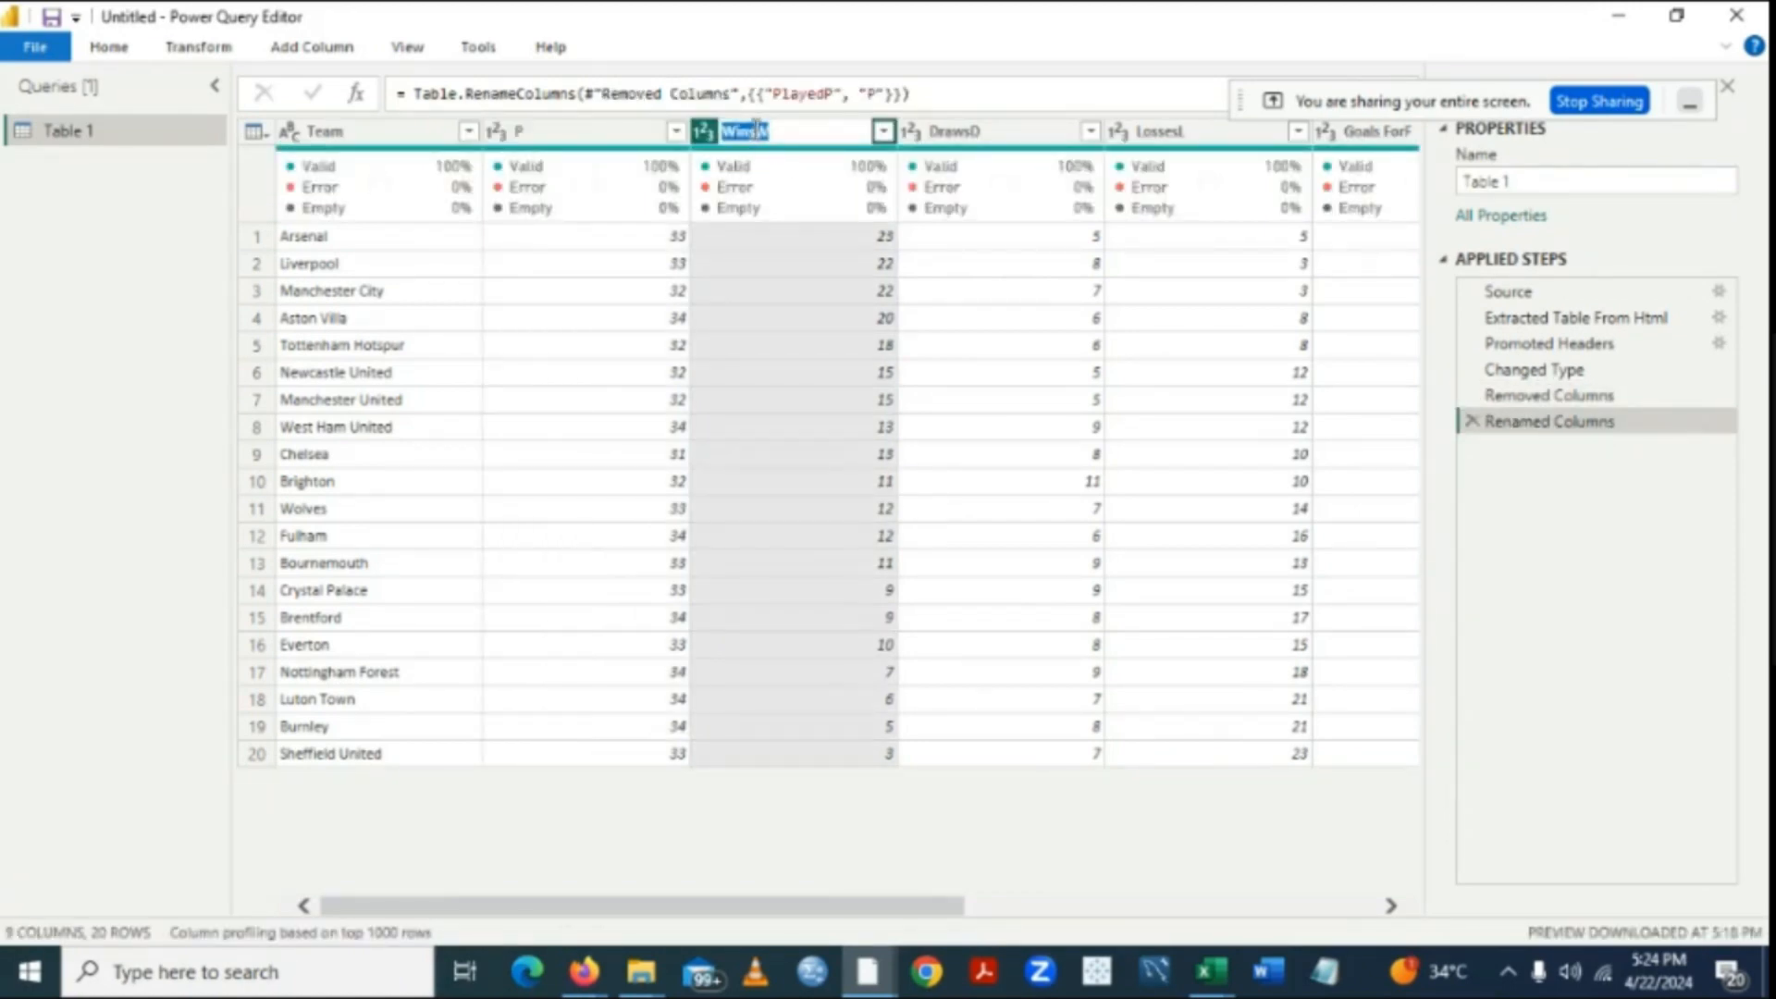
pyautogui.click(759, 130)
pyautogui.press('BackSpace')
pyautogui.press('BackSpace')
pyautogui.press('BackSpace')
pyautogui.press('BackSpace')
# Rename the DrawsD column to D.
pyautogui.doubleClick(962, 131)
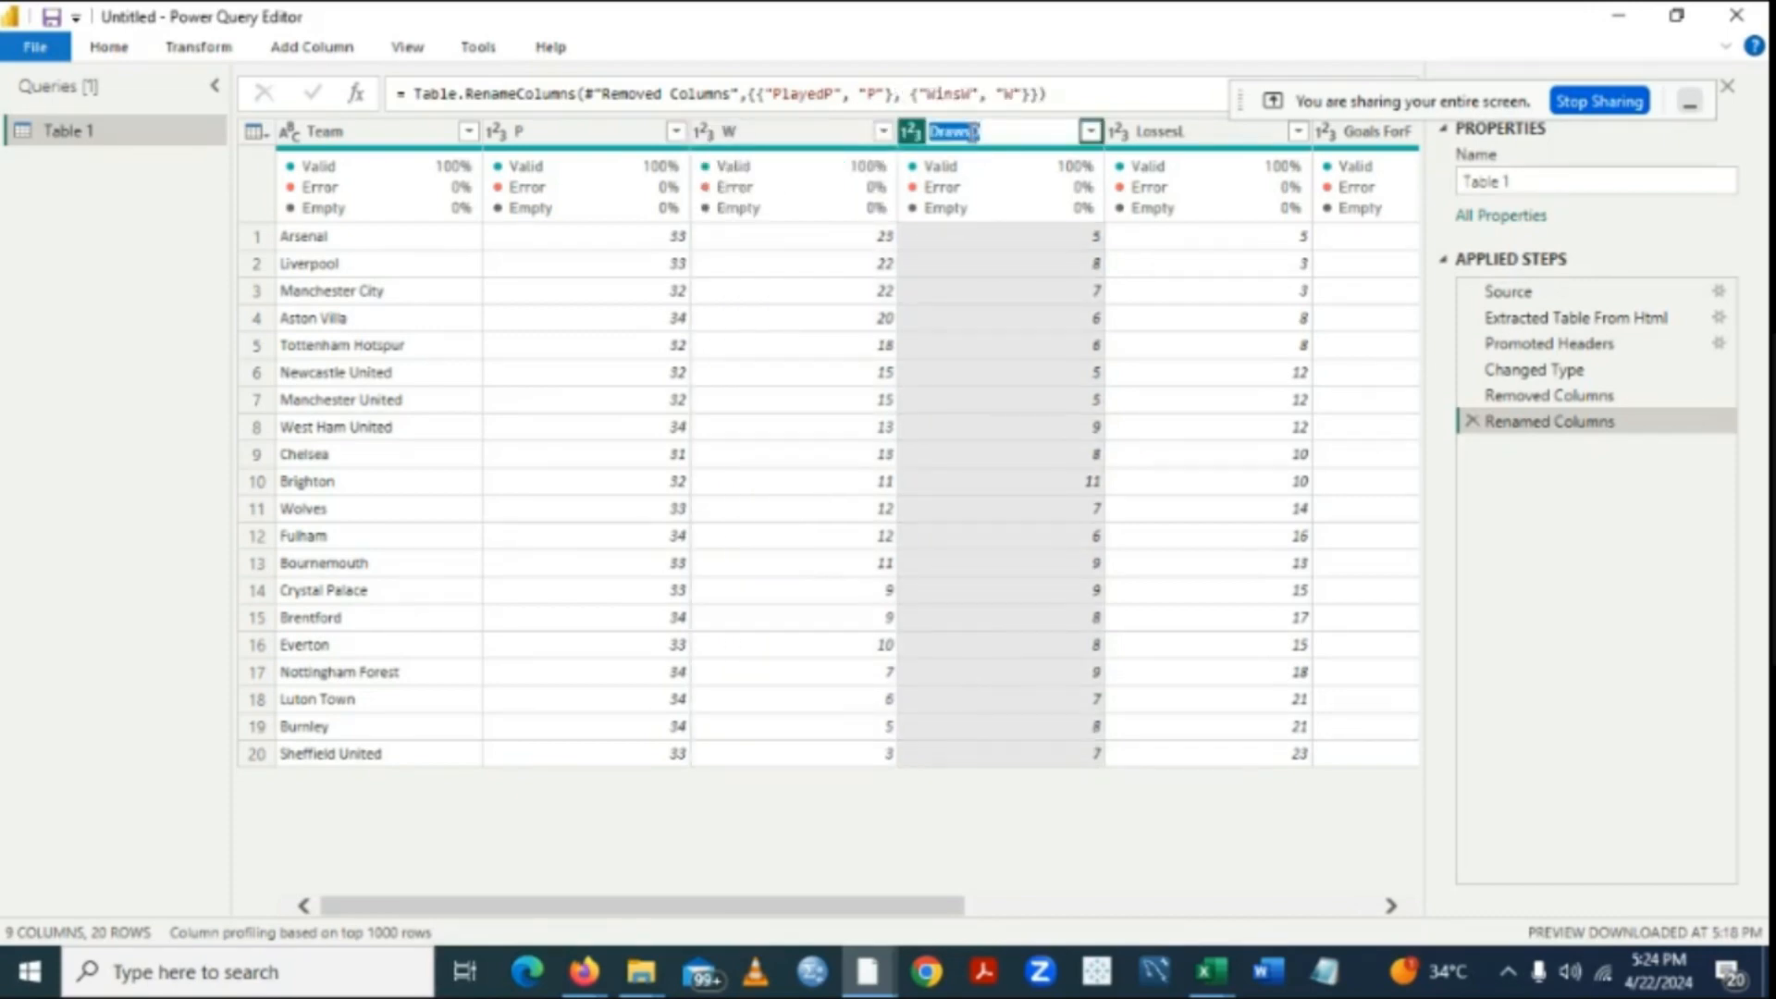
pyautogui.click(973, 132)
pyautogui.press('BackSpace')
pyautogui.press('BackSpace')
pyautogui.press('BackSpace')
pyautogui.press('BackSpace')
pyautogui.press('BackSpace')
# Rename the LossesL column to L.
pyautogui.doubleClick(1160, 131)
pyautogui.click(1181, 132)
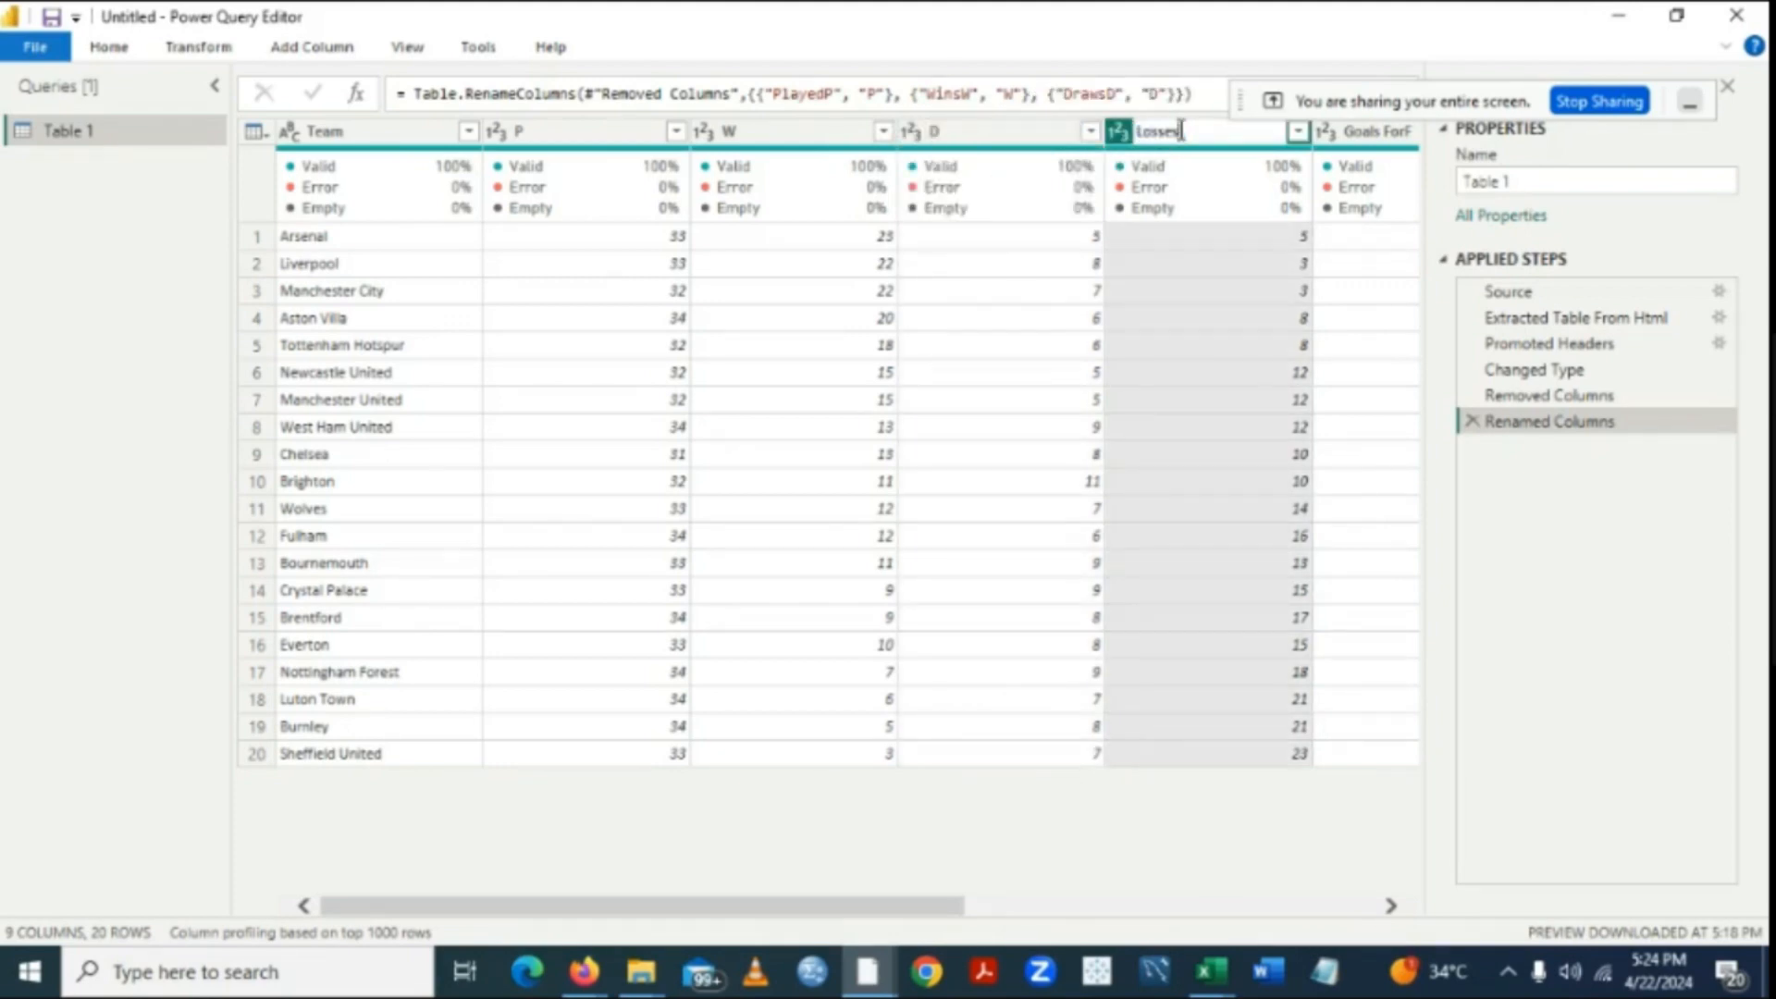
pyautogui.press('BackSpace')
pyautogui.press('BackSpace')
pyautogui.press('BackSpace')
pyautogui.press('BackSpace')
pyautogui.press('BackSpace')
pyautogui.press('Return')
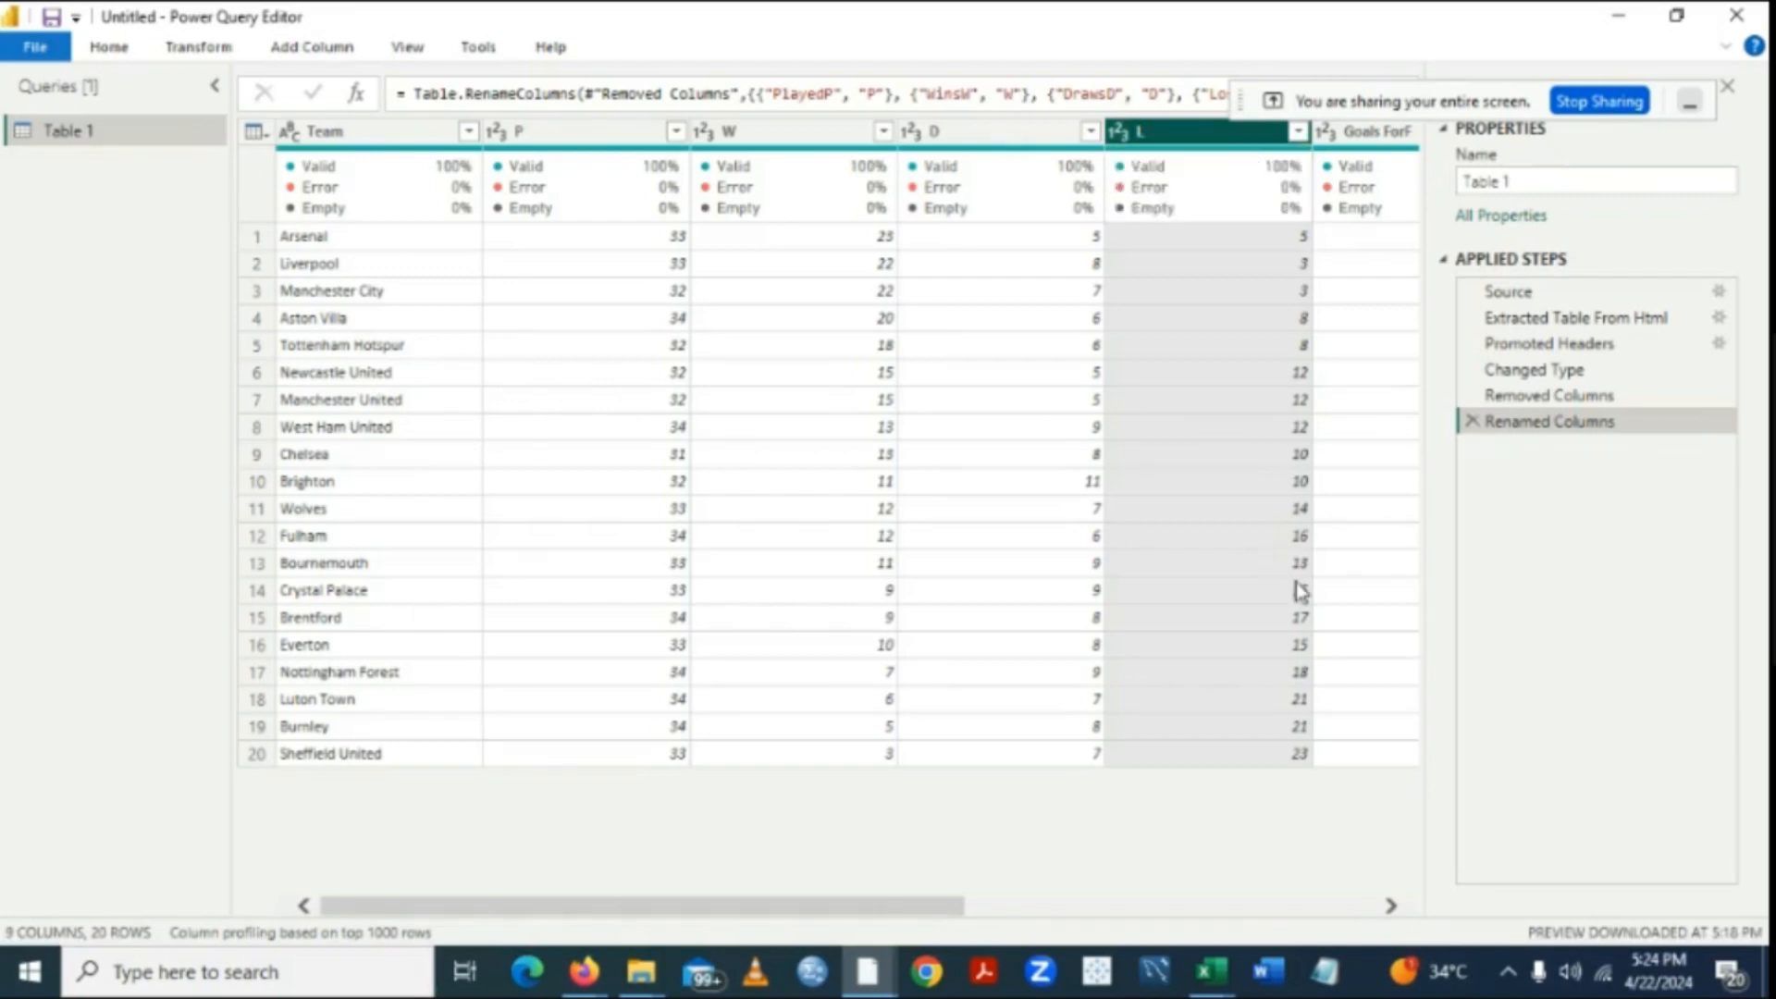
# Rename the Goals ForF column to F.
pyautogui.click(1393, 904)
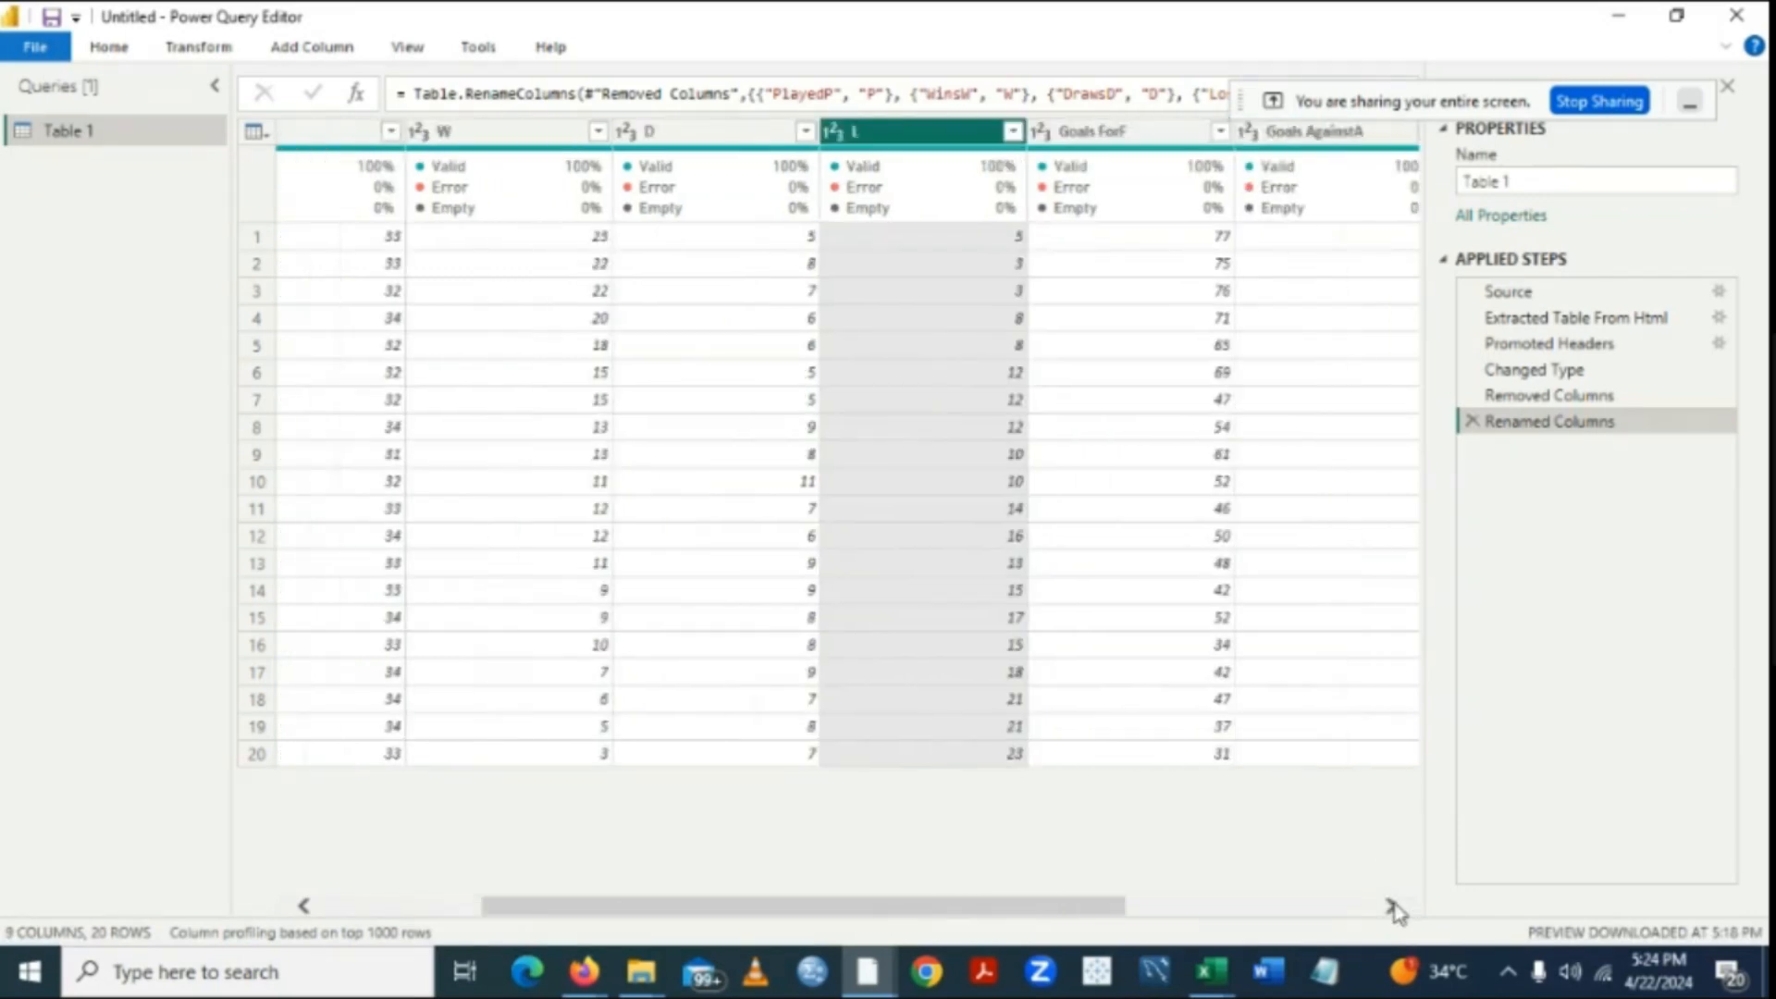
pyautogui.click(1393, 905)
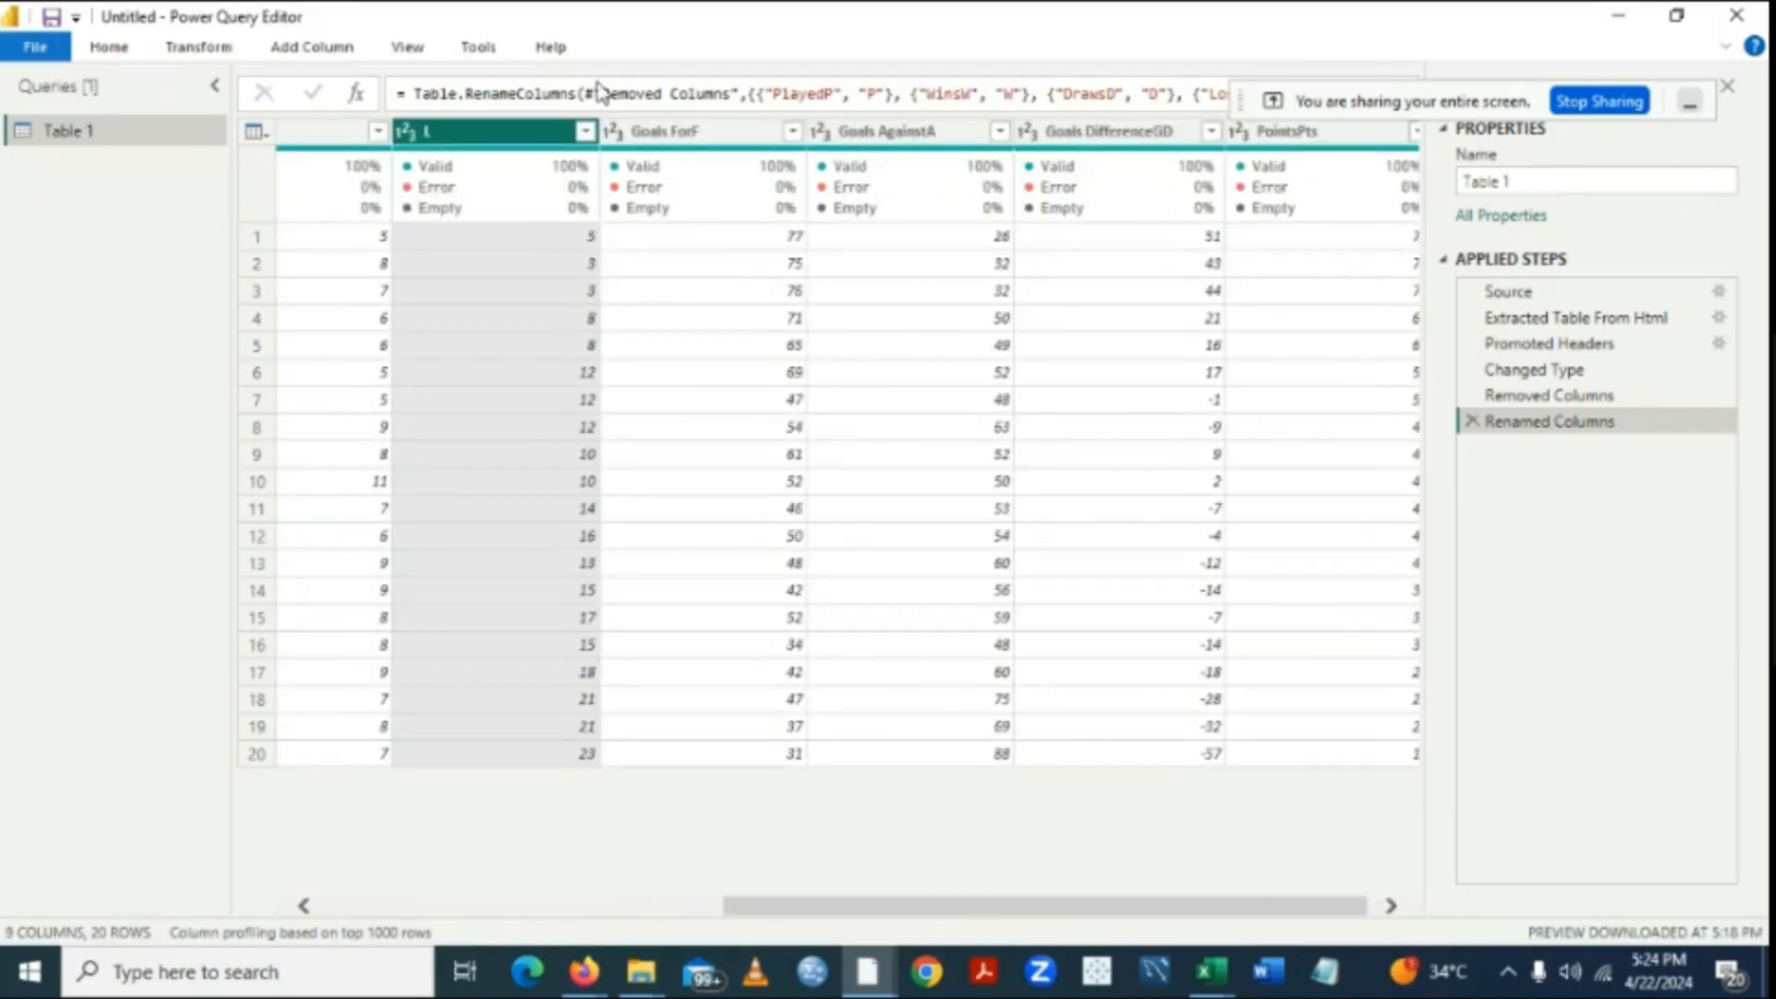
pyautogui.doubleClick(689, 137)
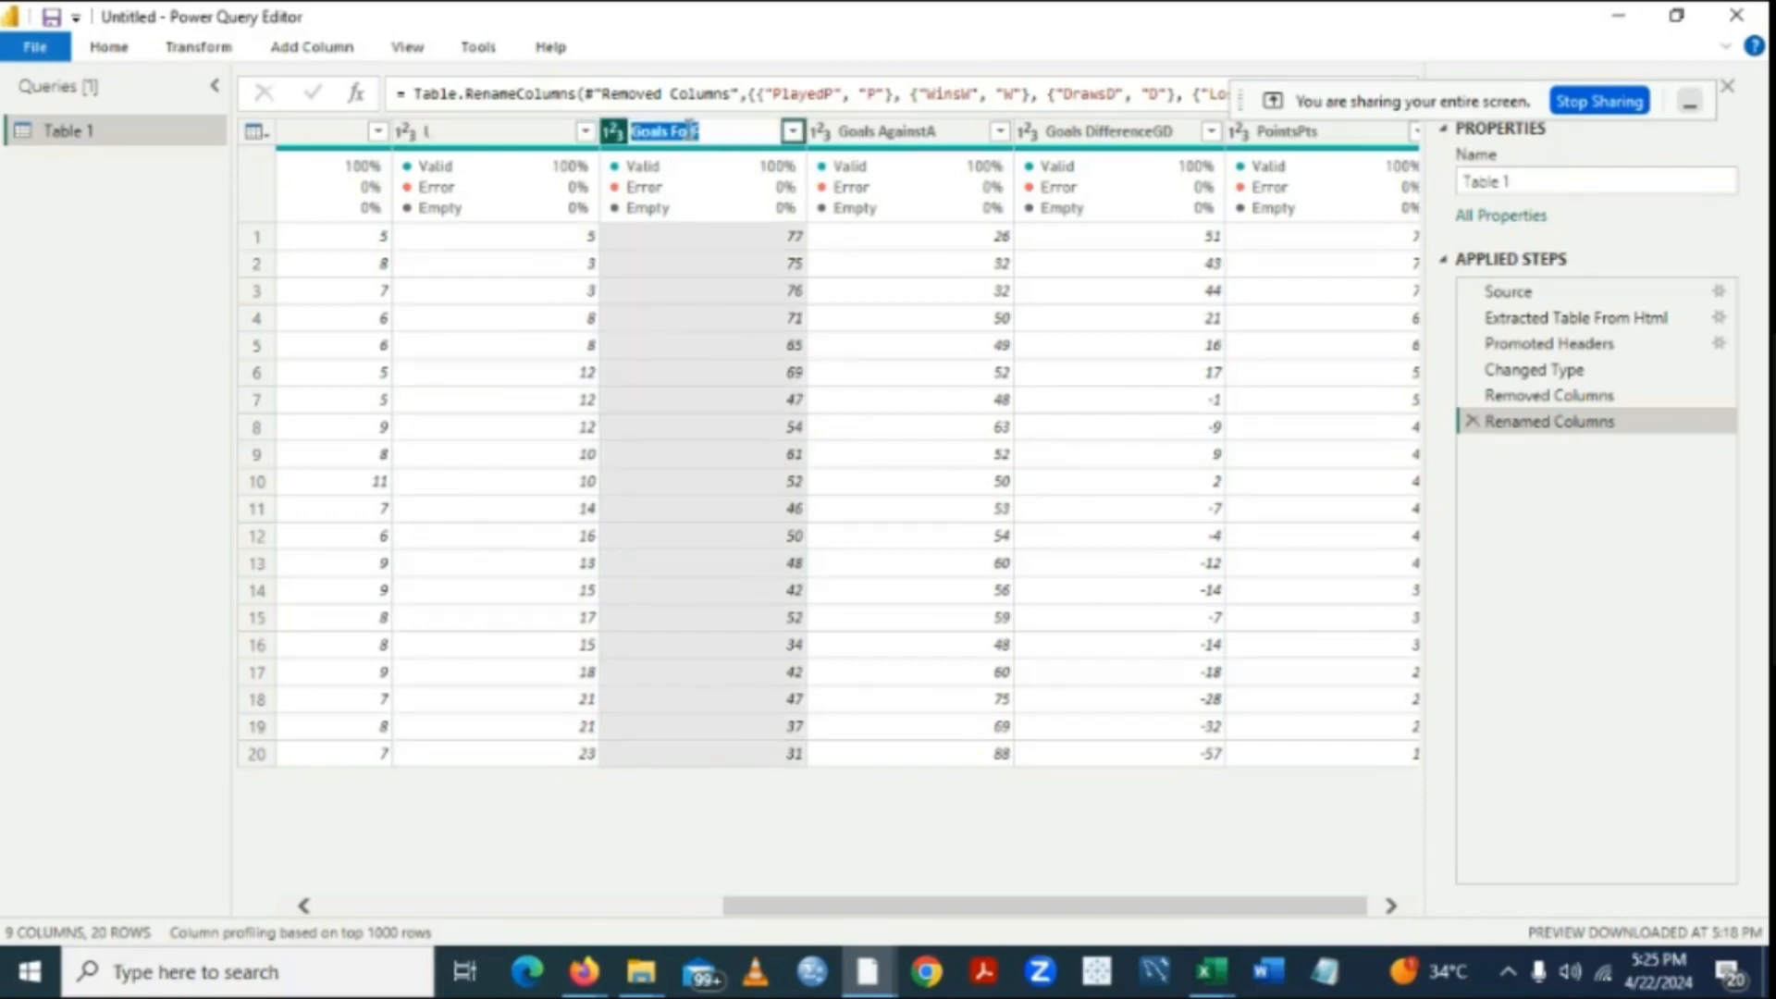
pyautogui.click(690, 127)
pyautogui.press('BackSpace')
pyautogui.press('BackSpace')
pyautogui.press('BackSpace')
pyautogui.press('BackSpace')
pyautogui.press('BackSpace')
pyautogui.press('BackSpace')
pyautogui.press('BackSpace')
pyautogui.press('BackSpace')
pyautogui.press('BackSpace')
pyautogui.press('Return')
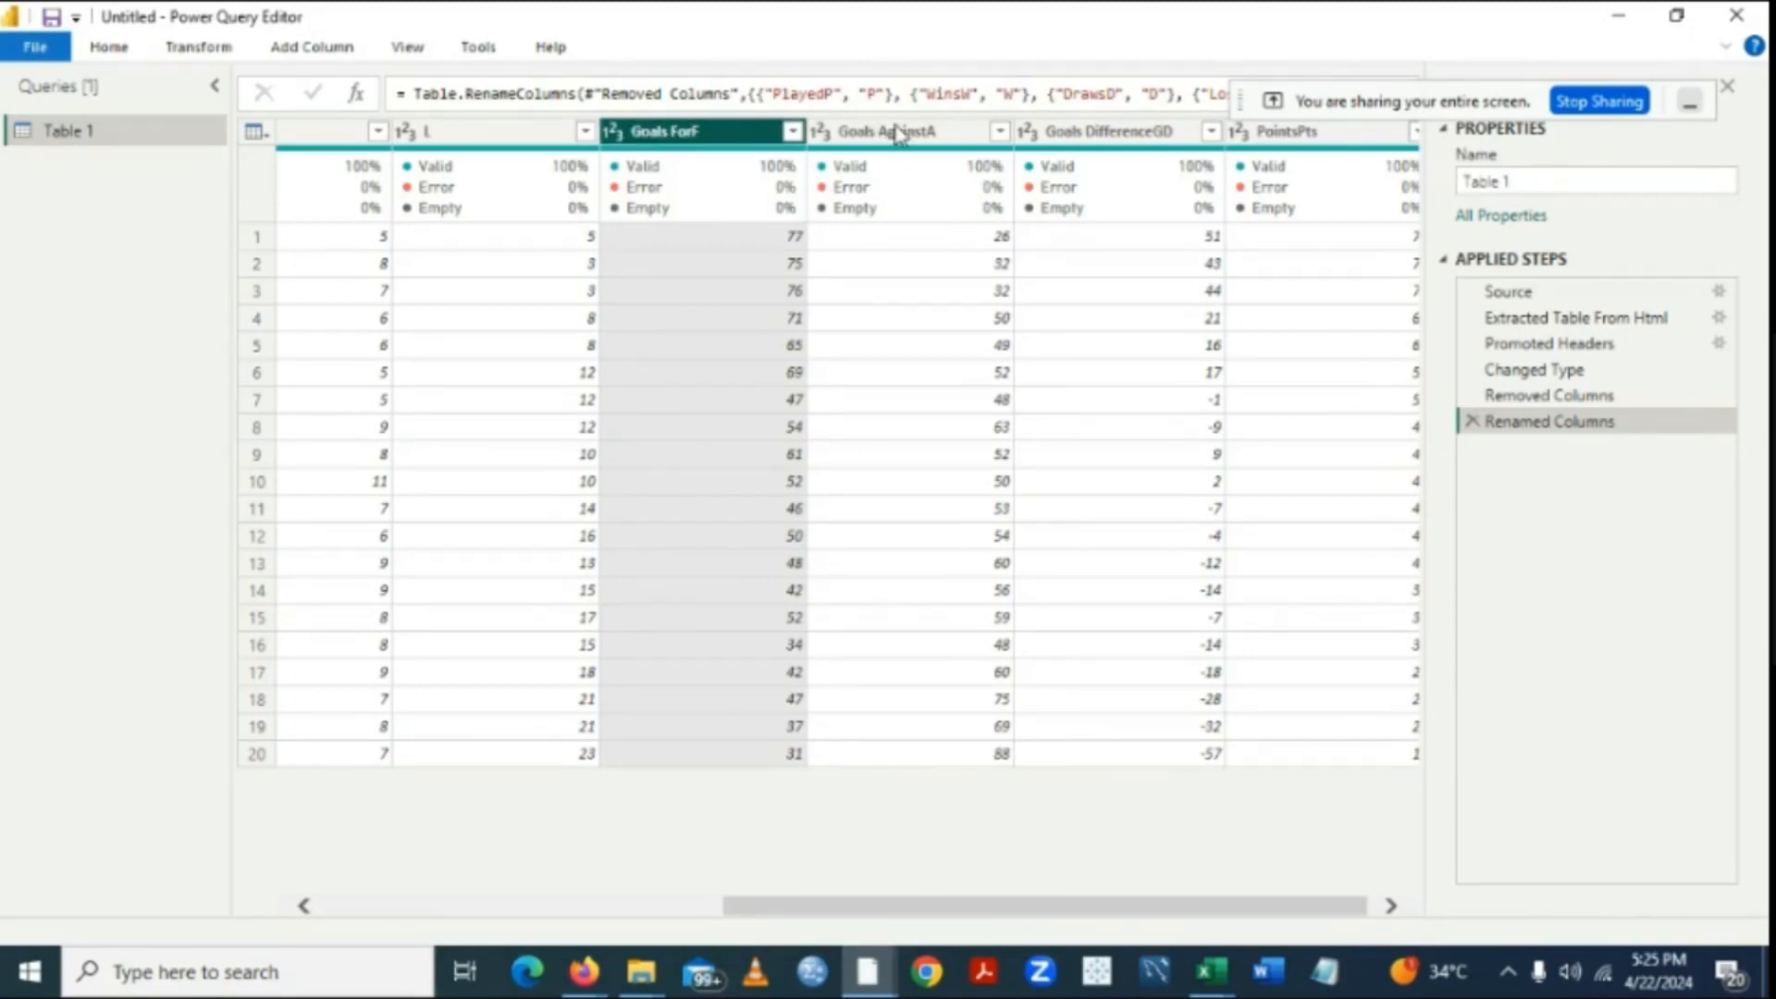
# Rename the Goals AgainstA column to A.
pyautogui.doubleClick(911, 132)
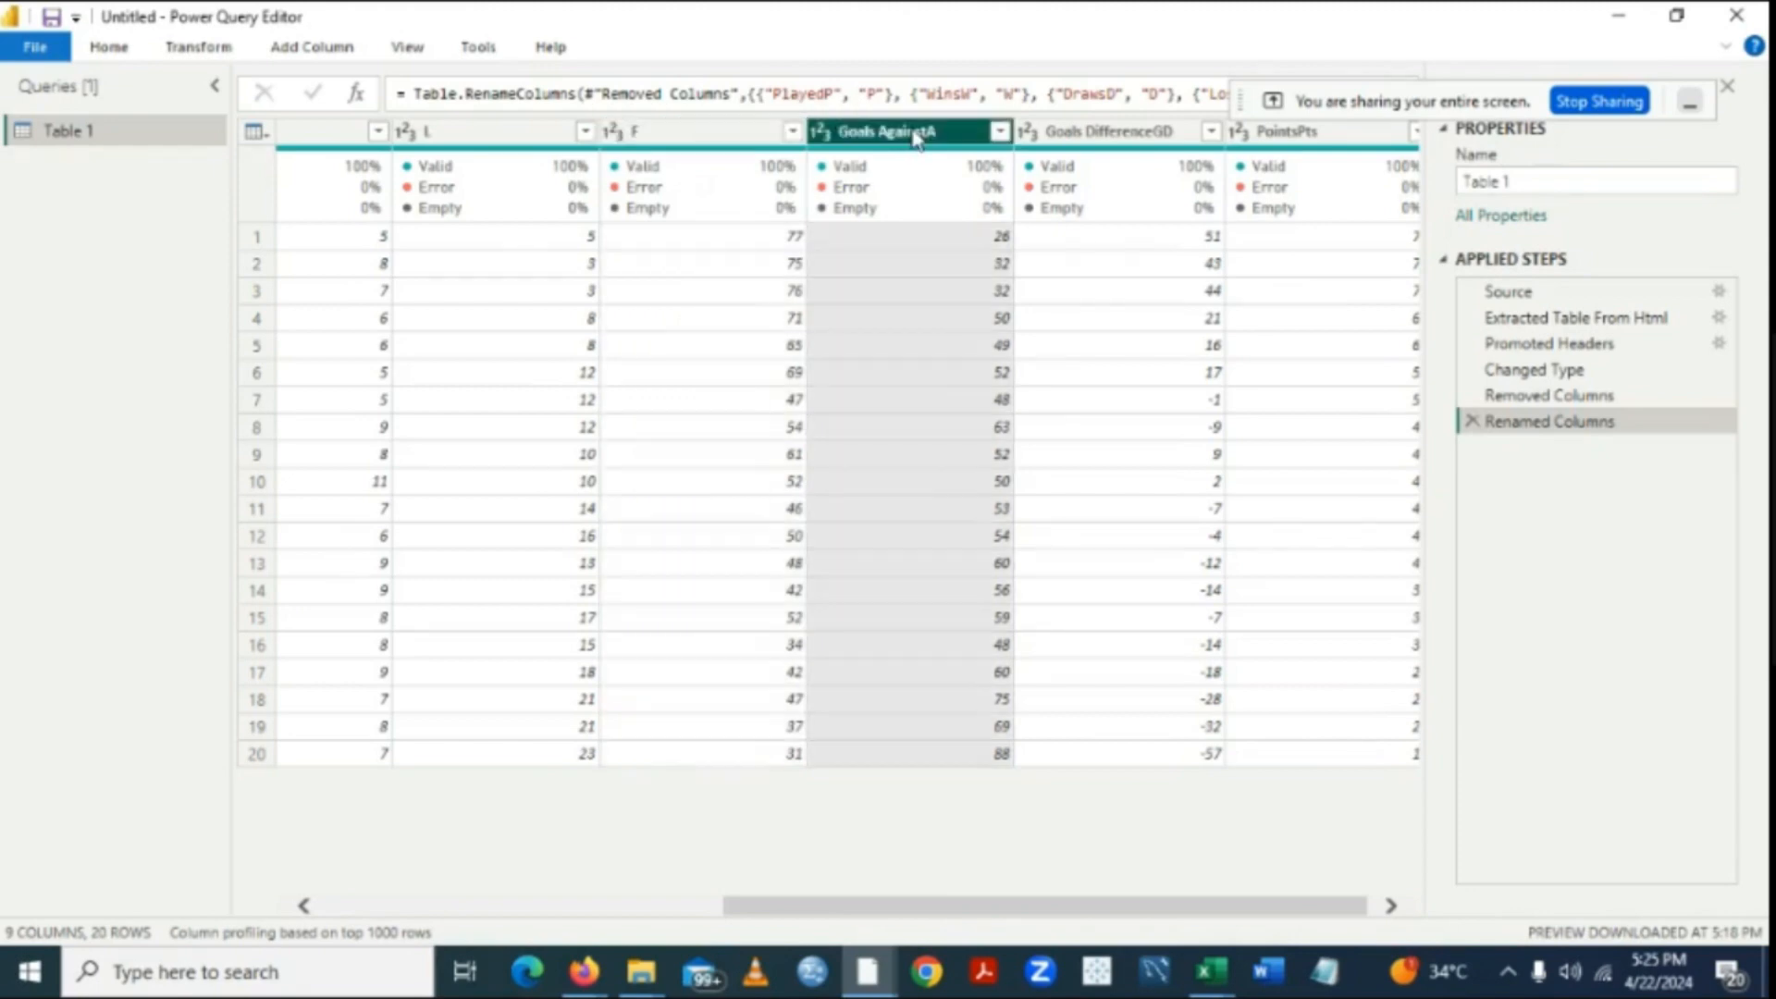
pyautogui.click(926, 134)
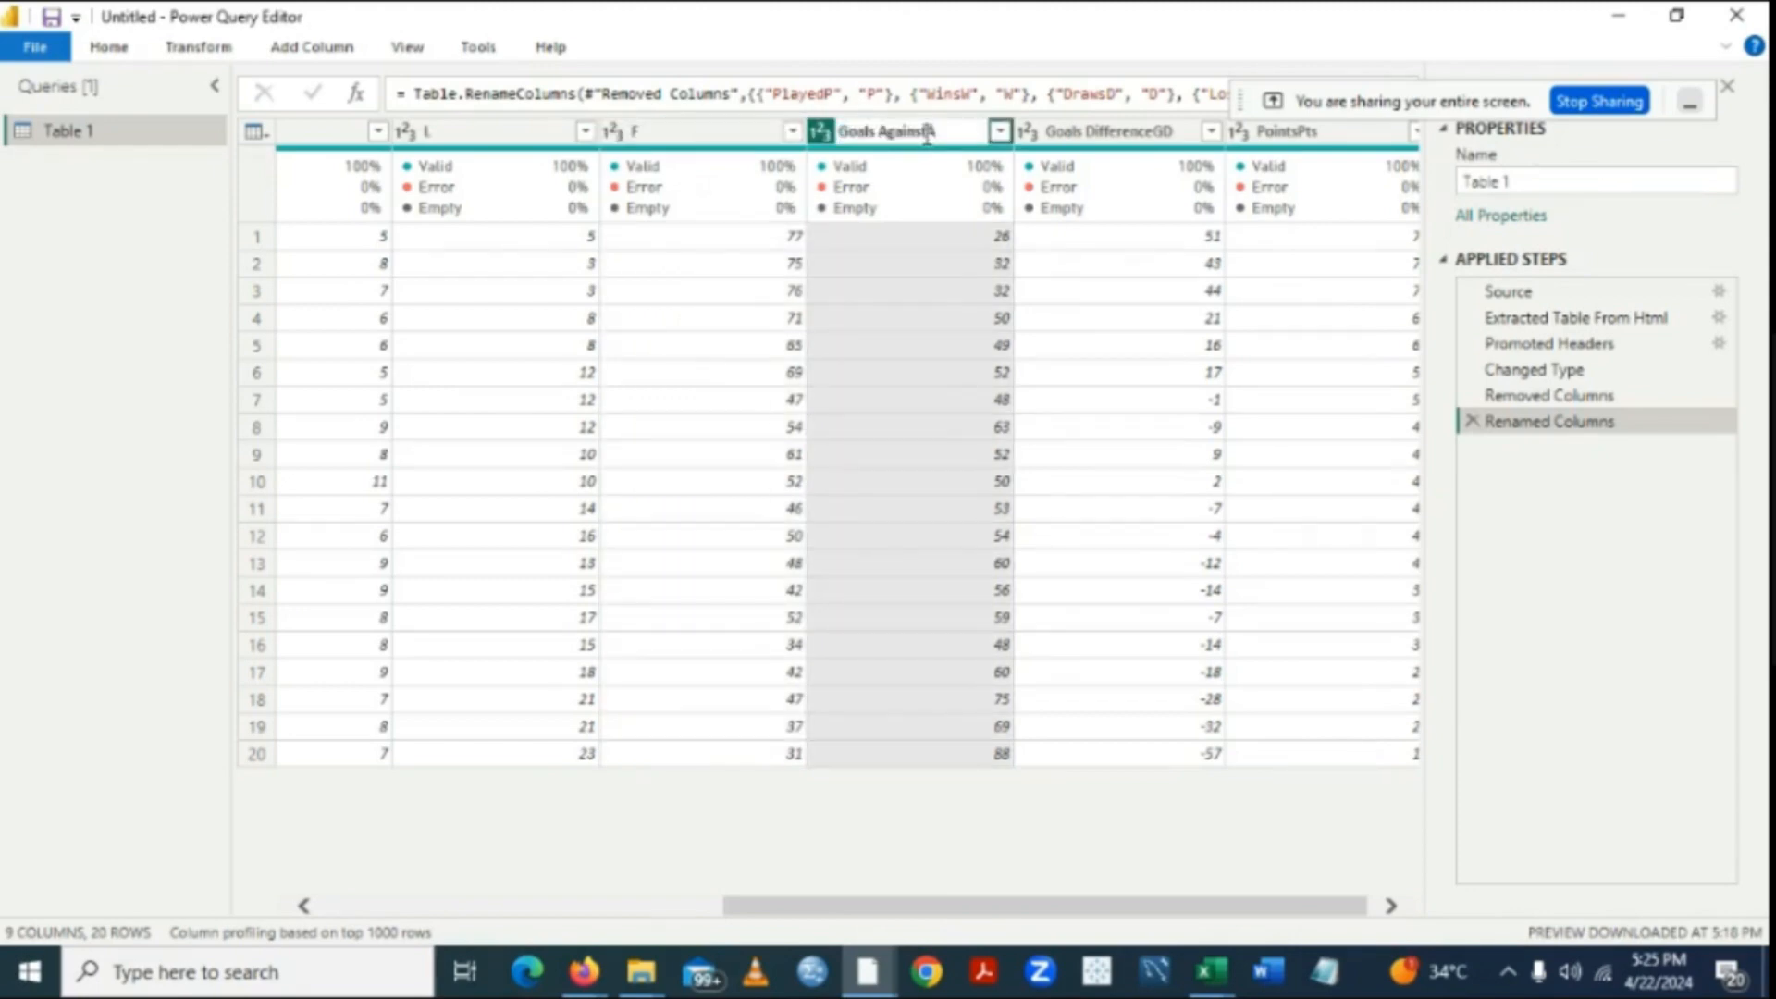
pyautogui.press('BackSpace')
pyautogui.press('BackSpace')
pyautogui.press('BackSpace')
pyautogui.press('BackSpace')
pyautogui.press('BackSpace')
pyautogui.press('BackSpace')
pyautogui.press('BackSpace')
pyautogui.press('BackSpace')
pyautogui.press('BackSpace')
pyautogui.press('BackSpace')
pyautogui.press('BackSpace')
pyautogui.press('BackSpace')
pyautogui.press('BackSpace')
# Rename the Goals DifferenceGD column to GD.
pyautogui.click(1144, 137)
pyautogui.doubleClick(1156, 131)
pyautogui.click(1156, 132)
pyautogui.press('BackSpace')
pyautogui.press('BackSpace')
pyautogui.press('BackSpace')
pyautogui.press('BackSpace')
pyautogui.press('BackSpace')
pyautogui.press('BackSpace')
pyautogui.press('BackSpace')
pyautogui.press('BackSpace')
pyautogui.press('BackSpace')
pyautogui.press('BackSpace')
pyautogui.press('BackSpace')
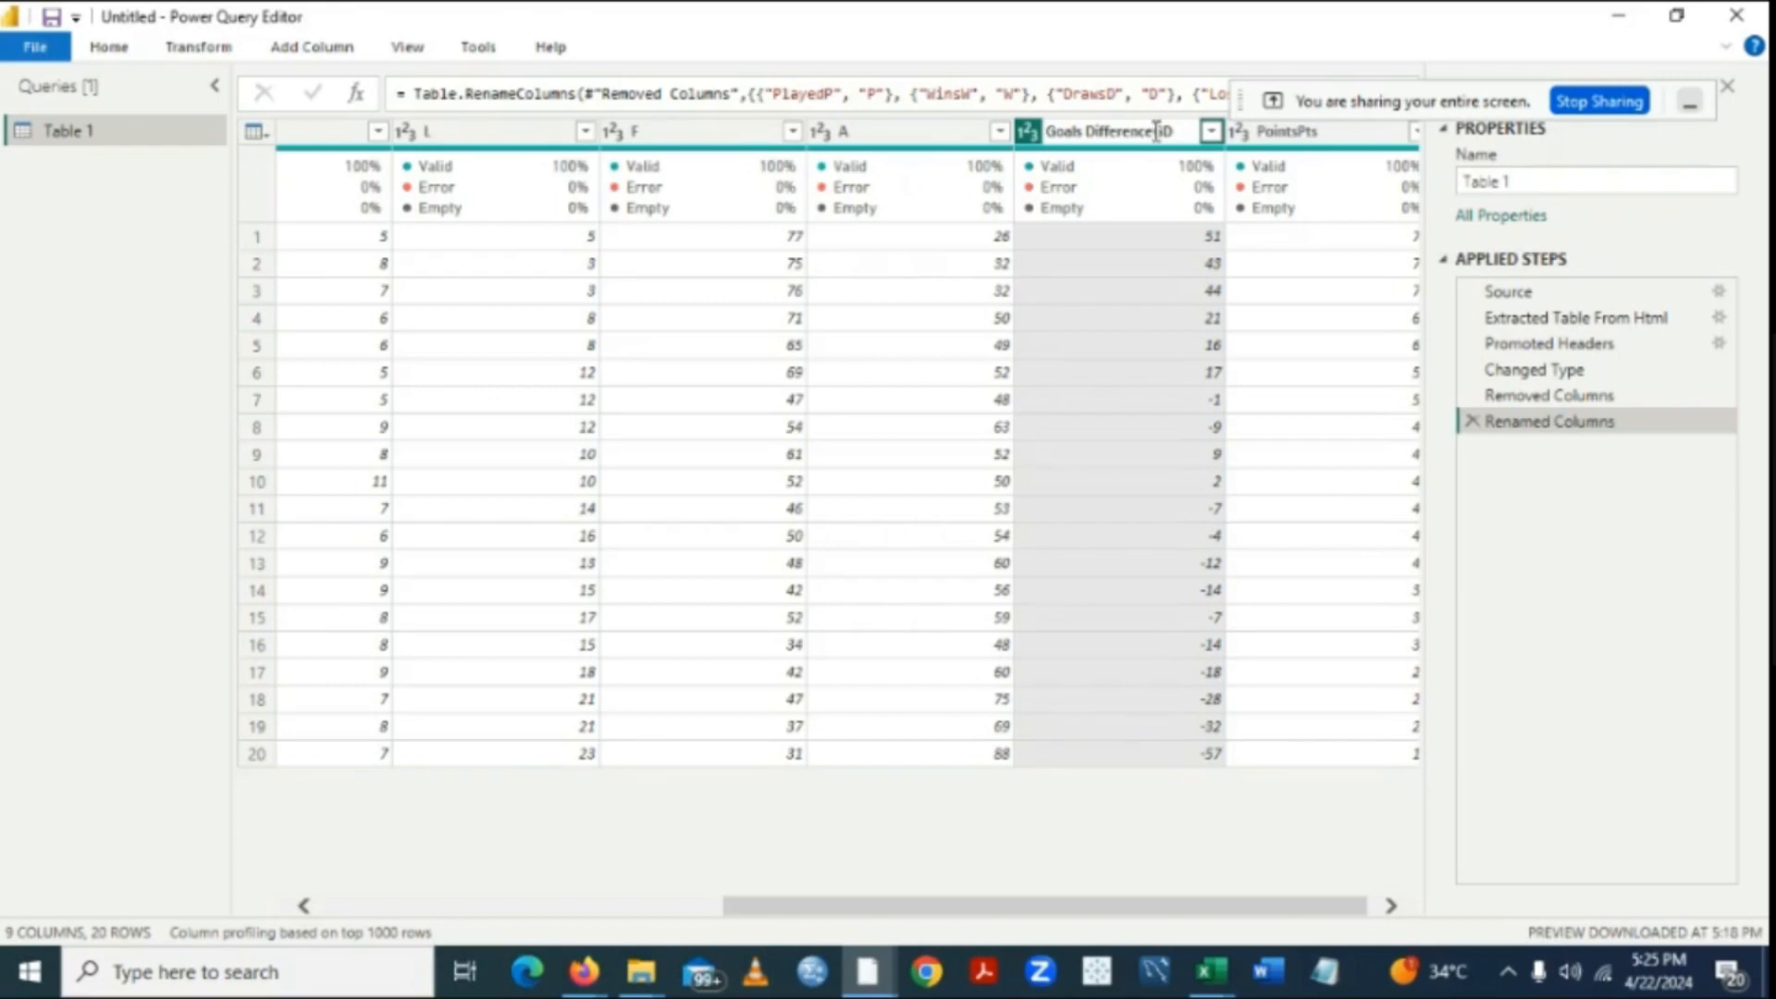
pyautogui.press('BackSpace')
pyautogui.press('BackSpace')
pyautogui.press('BackSpace')
pyautogui.press('BackSpace')
pyautogui.press('BackSpace')
pyautogui.press('Escape')
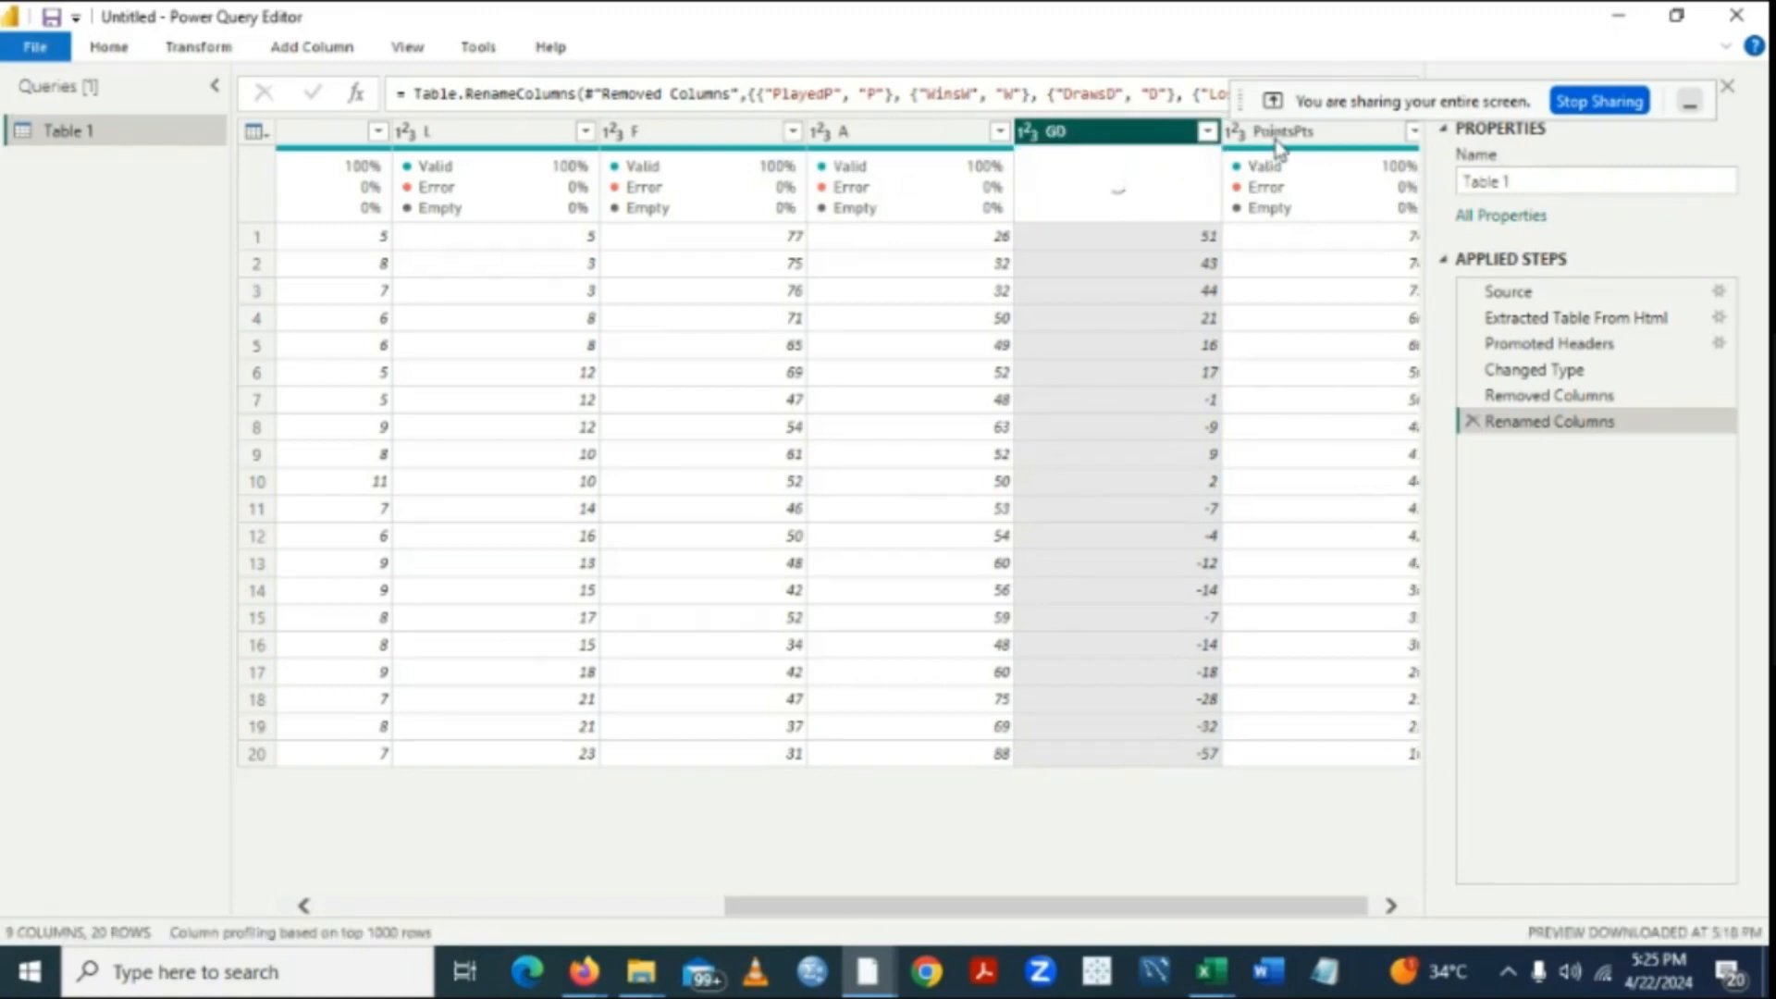
# Rename the PointsPts column to Pts.
pyautogui.doubleClick(1280, 136)
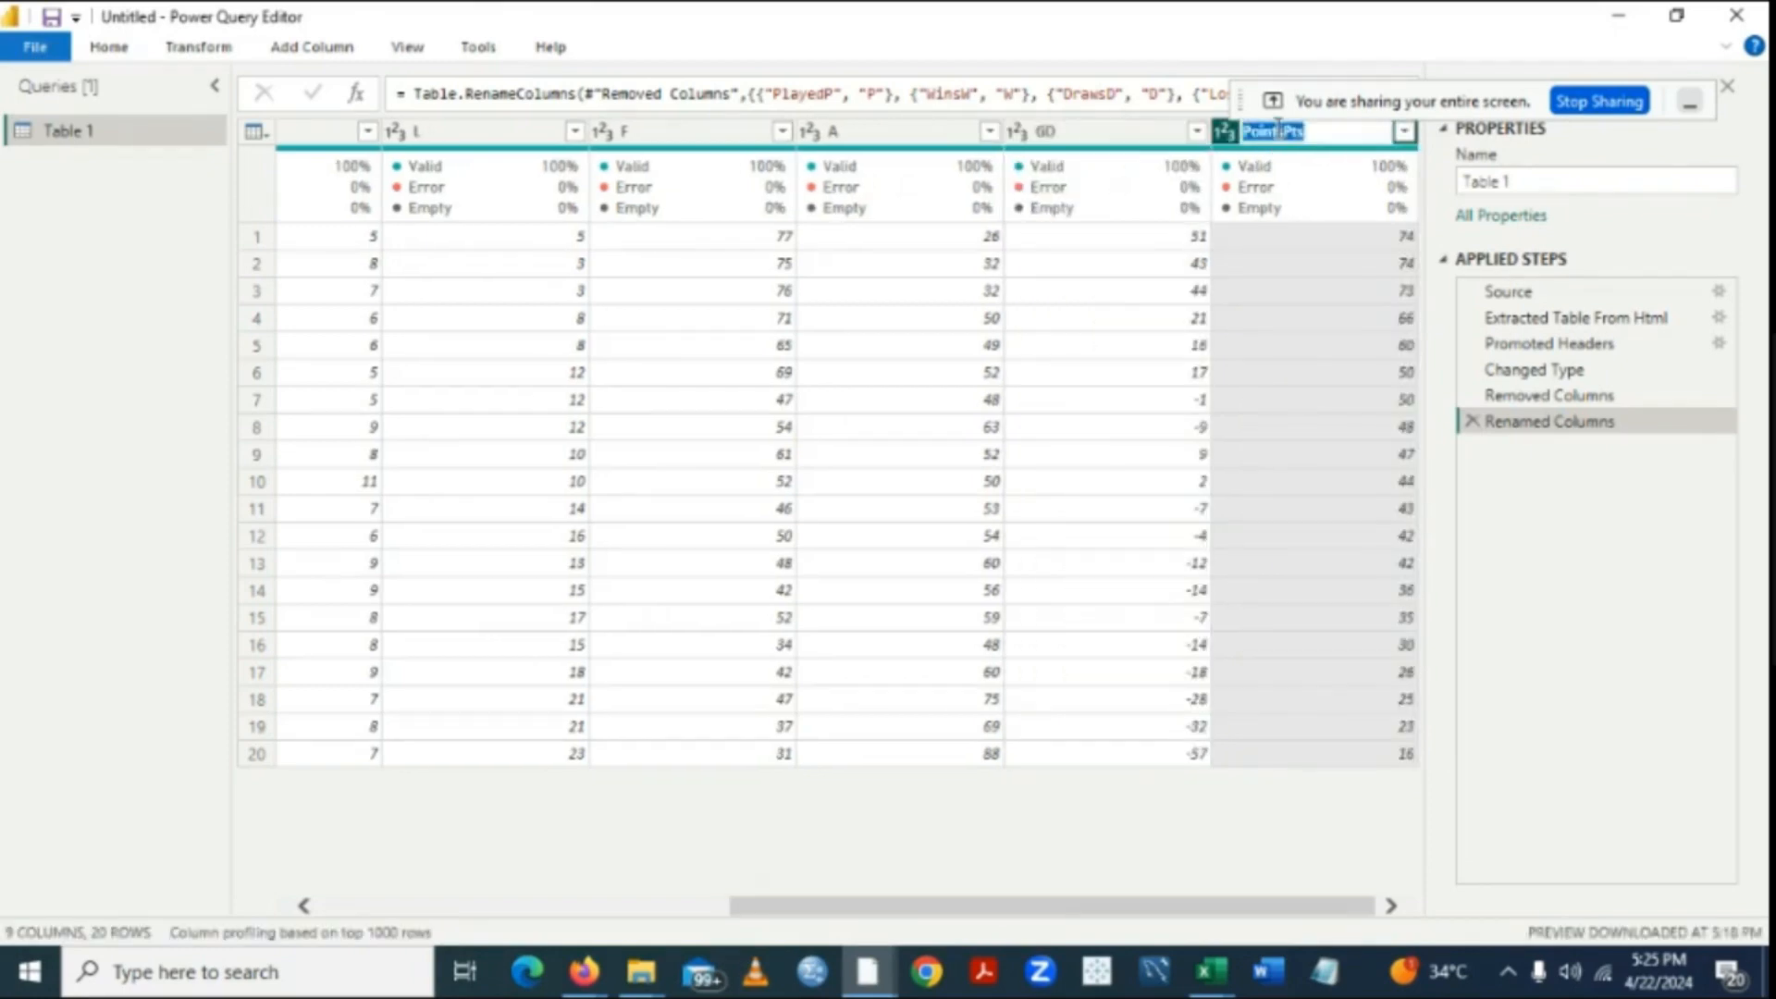
pyautogui.click(1285, 132)
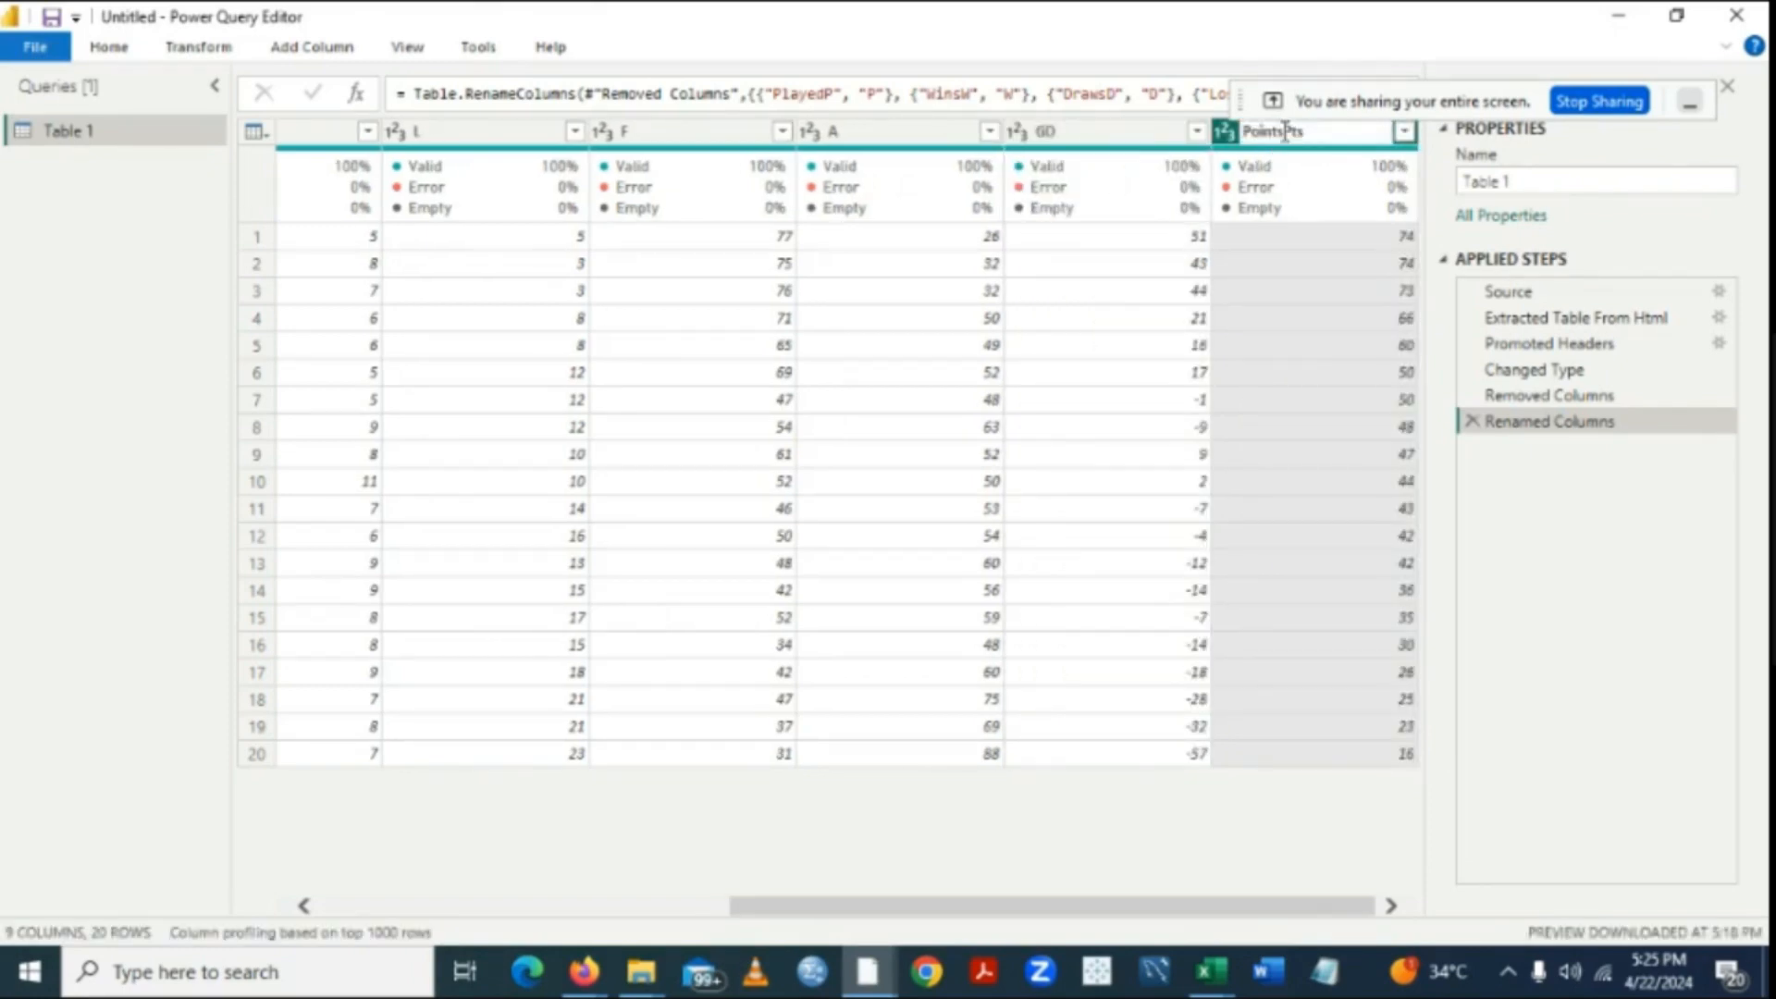
pyautogui.press('BackSpace')
pyautogui.press('BackSpace')
pyautogui.press('BackSpace')
pyautogui.press('BackSpace')
pyautogui.press('BackSpace')
pyautogui.press('BackSpace')
pyautogui.click(1304, 366)
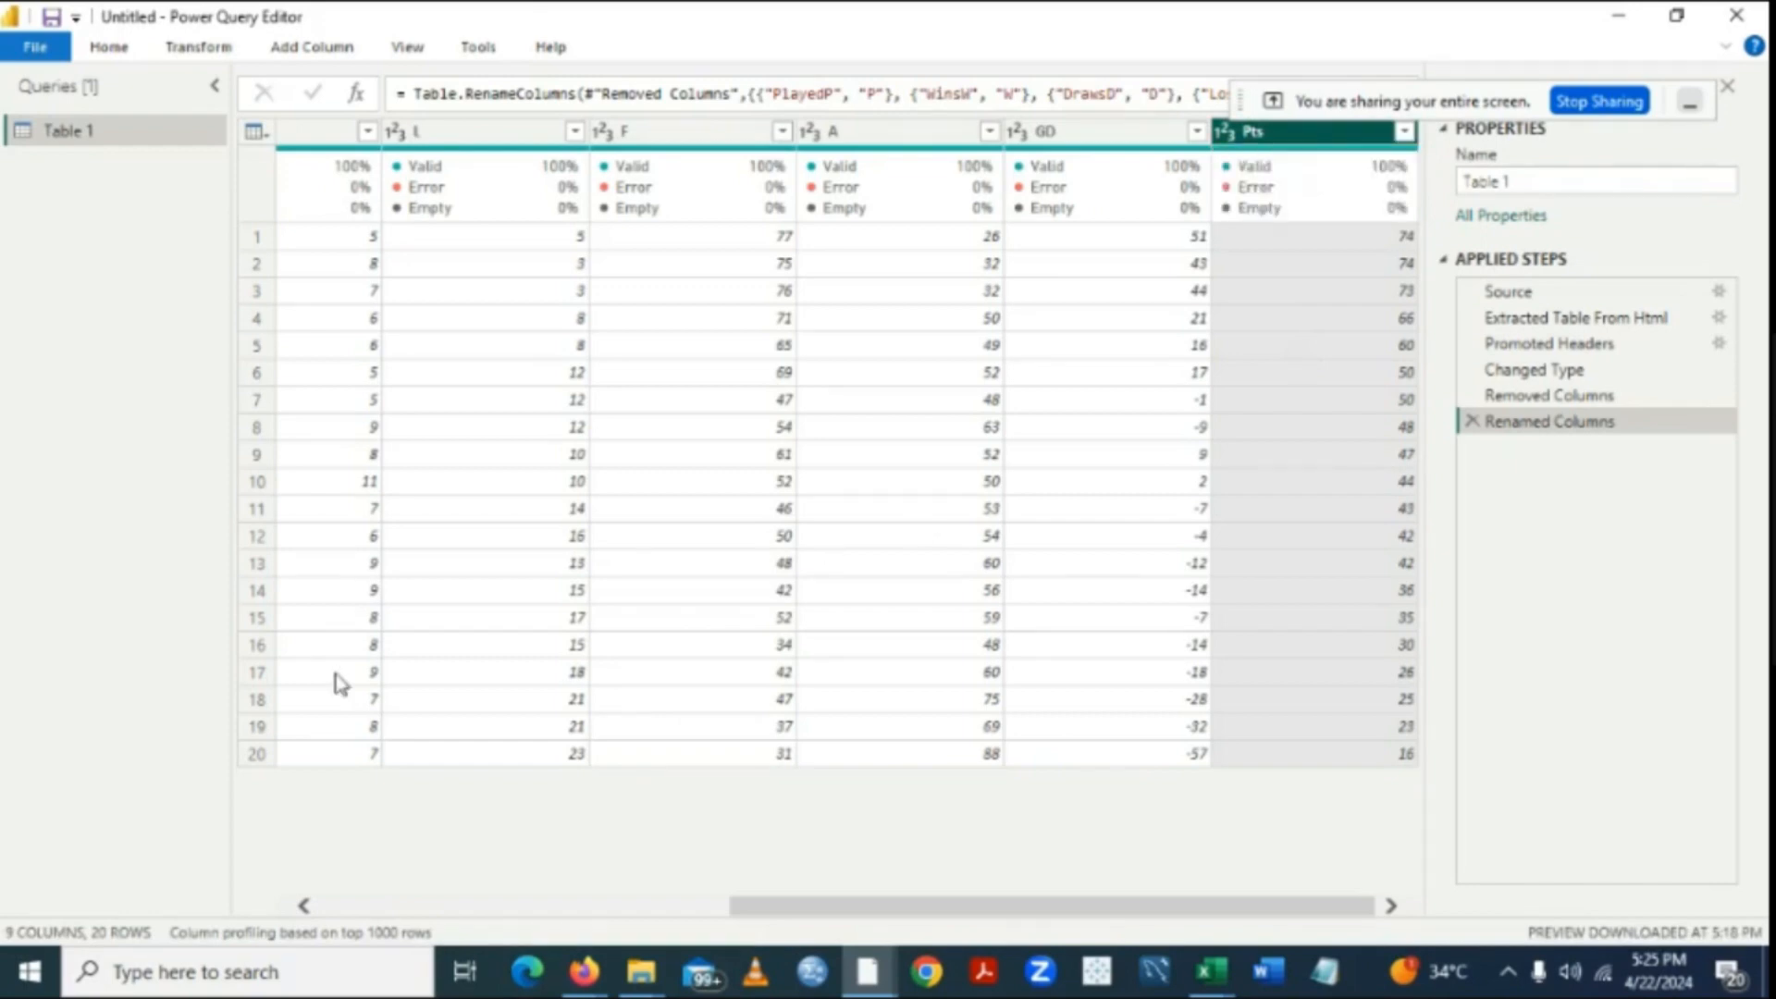
# Review the renamed columns and the options available for the Extracted Table From Html and Promoted Headers applied steps.
pyautogui.click(305, 907)
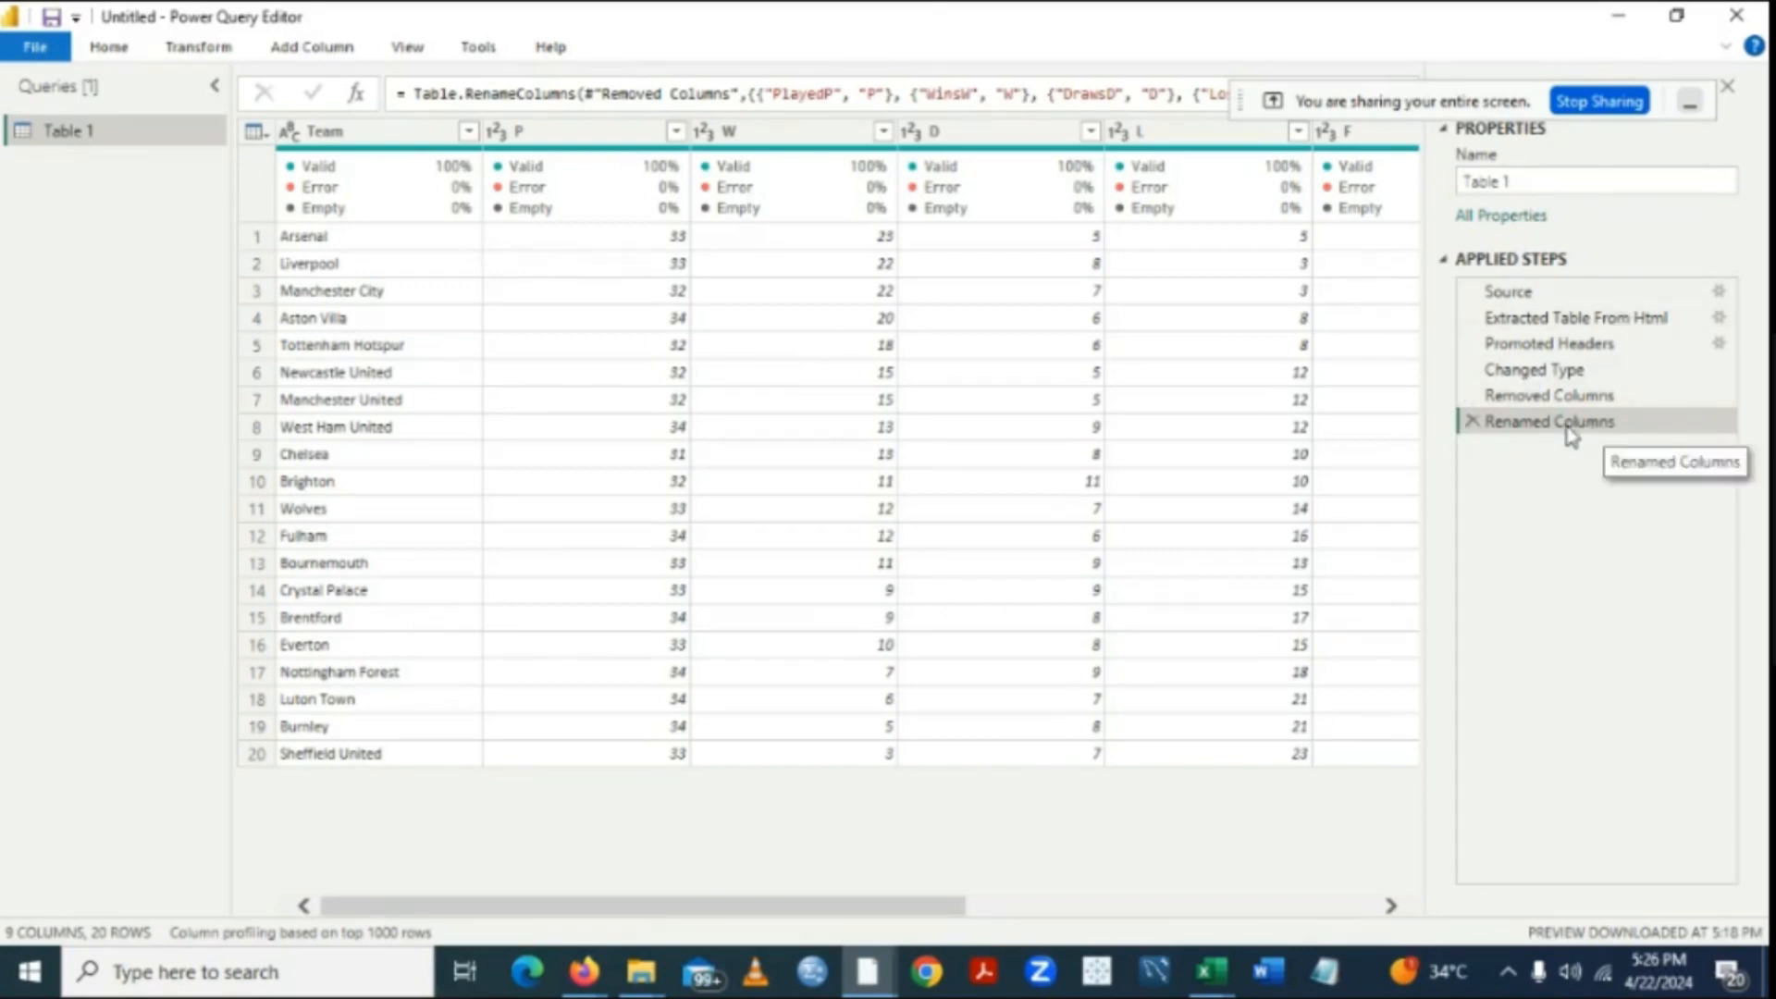
pyautogui.rightClick(1510, 326)
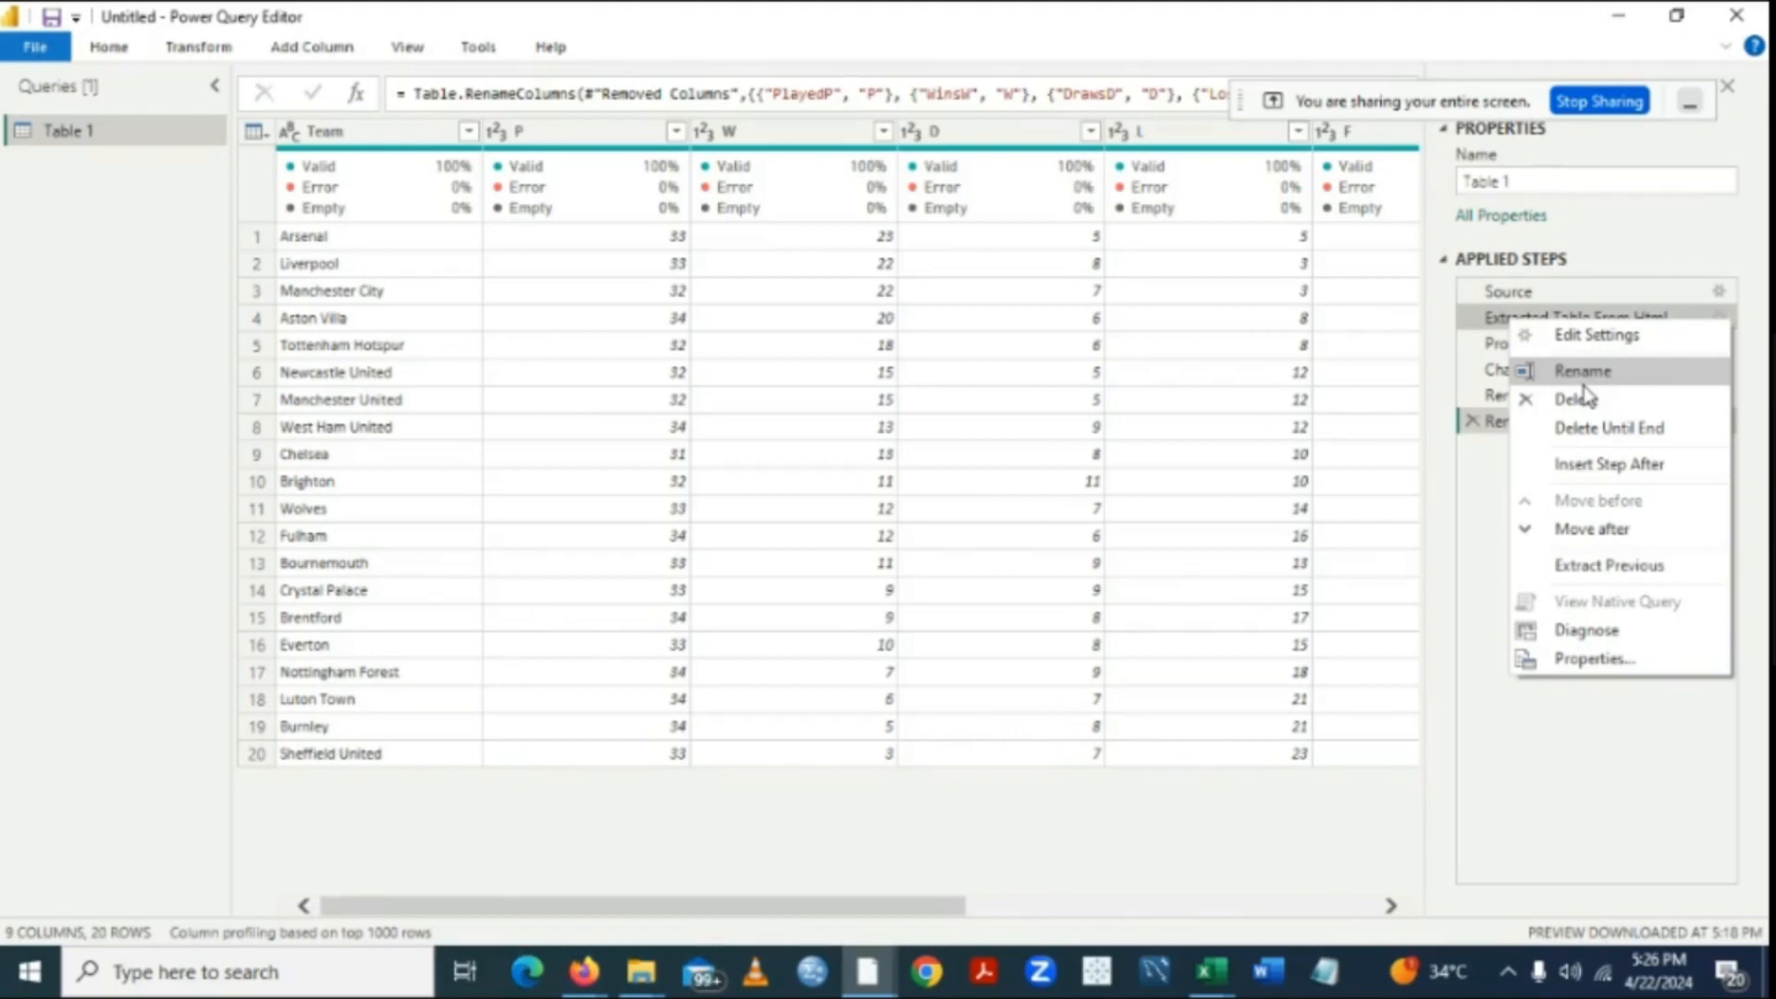
pyautogui.click(1502, 705)
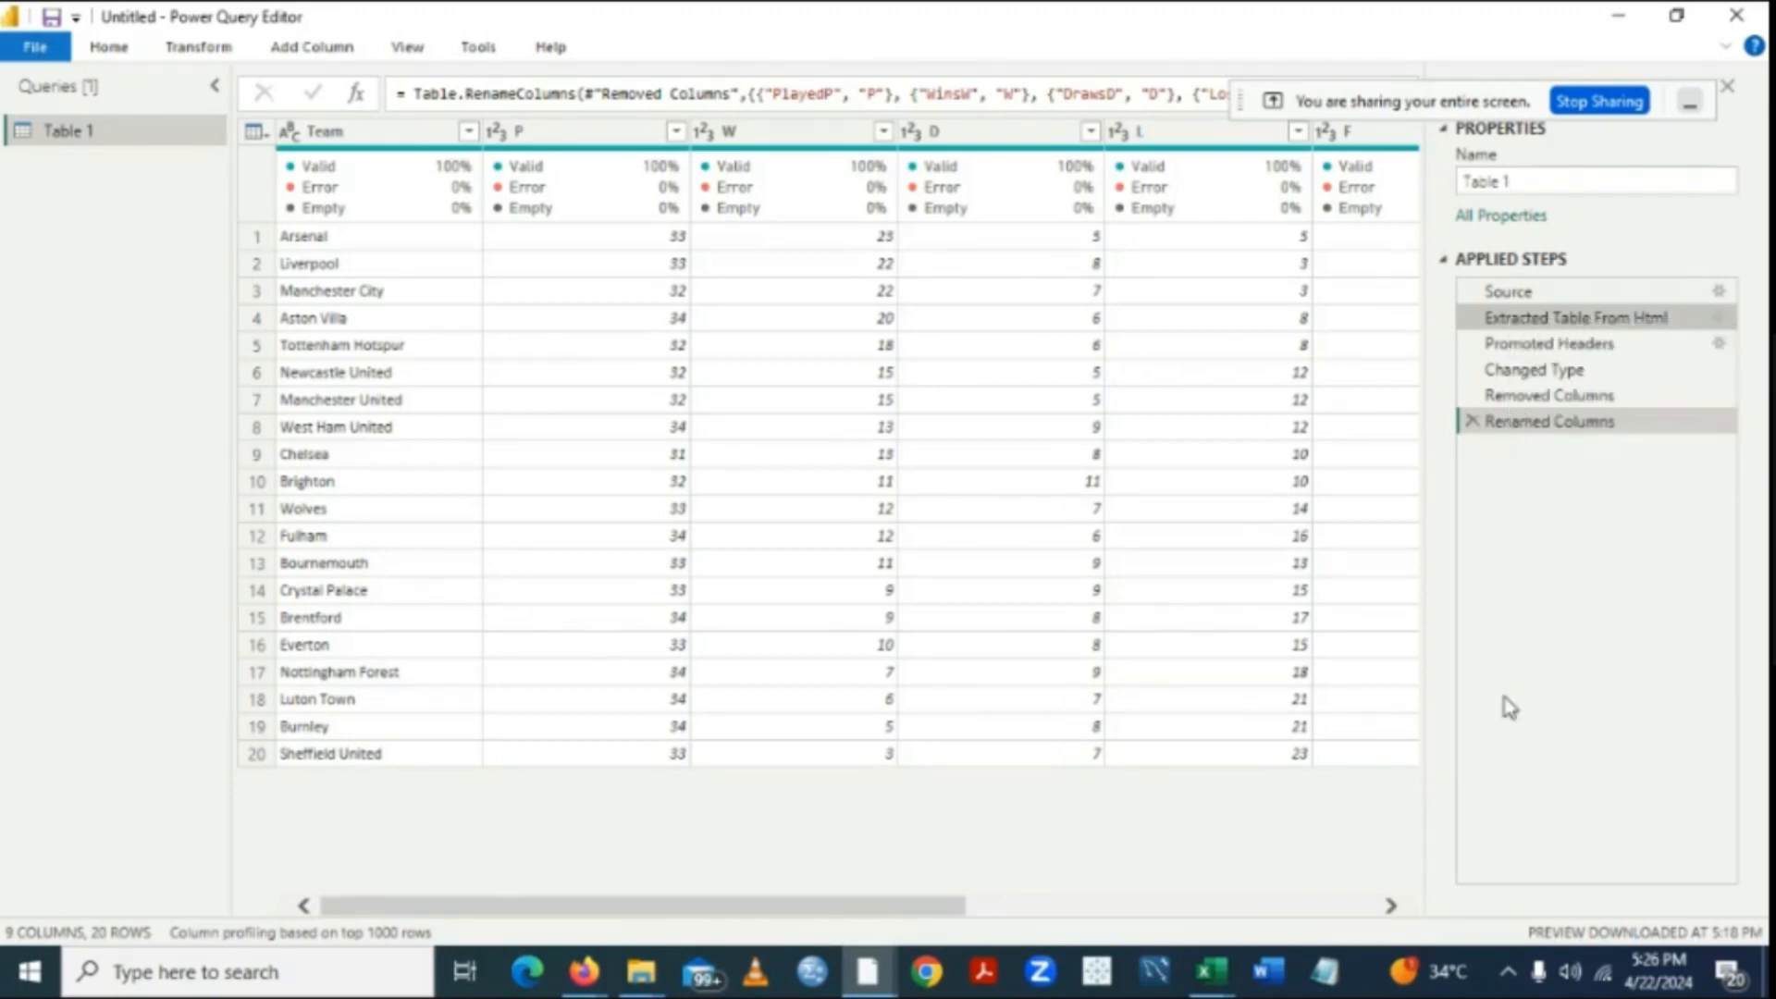
pyautogui.rightClick(1540, 351)
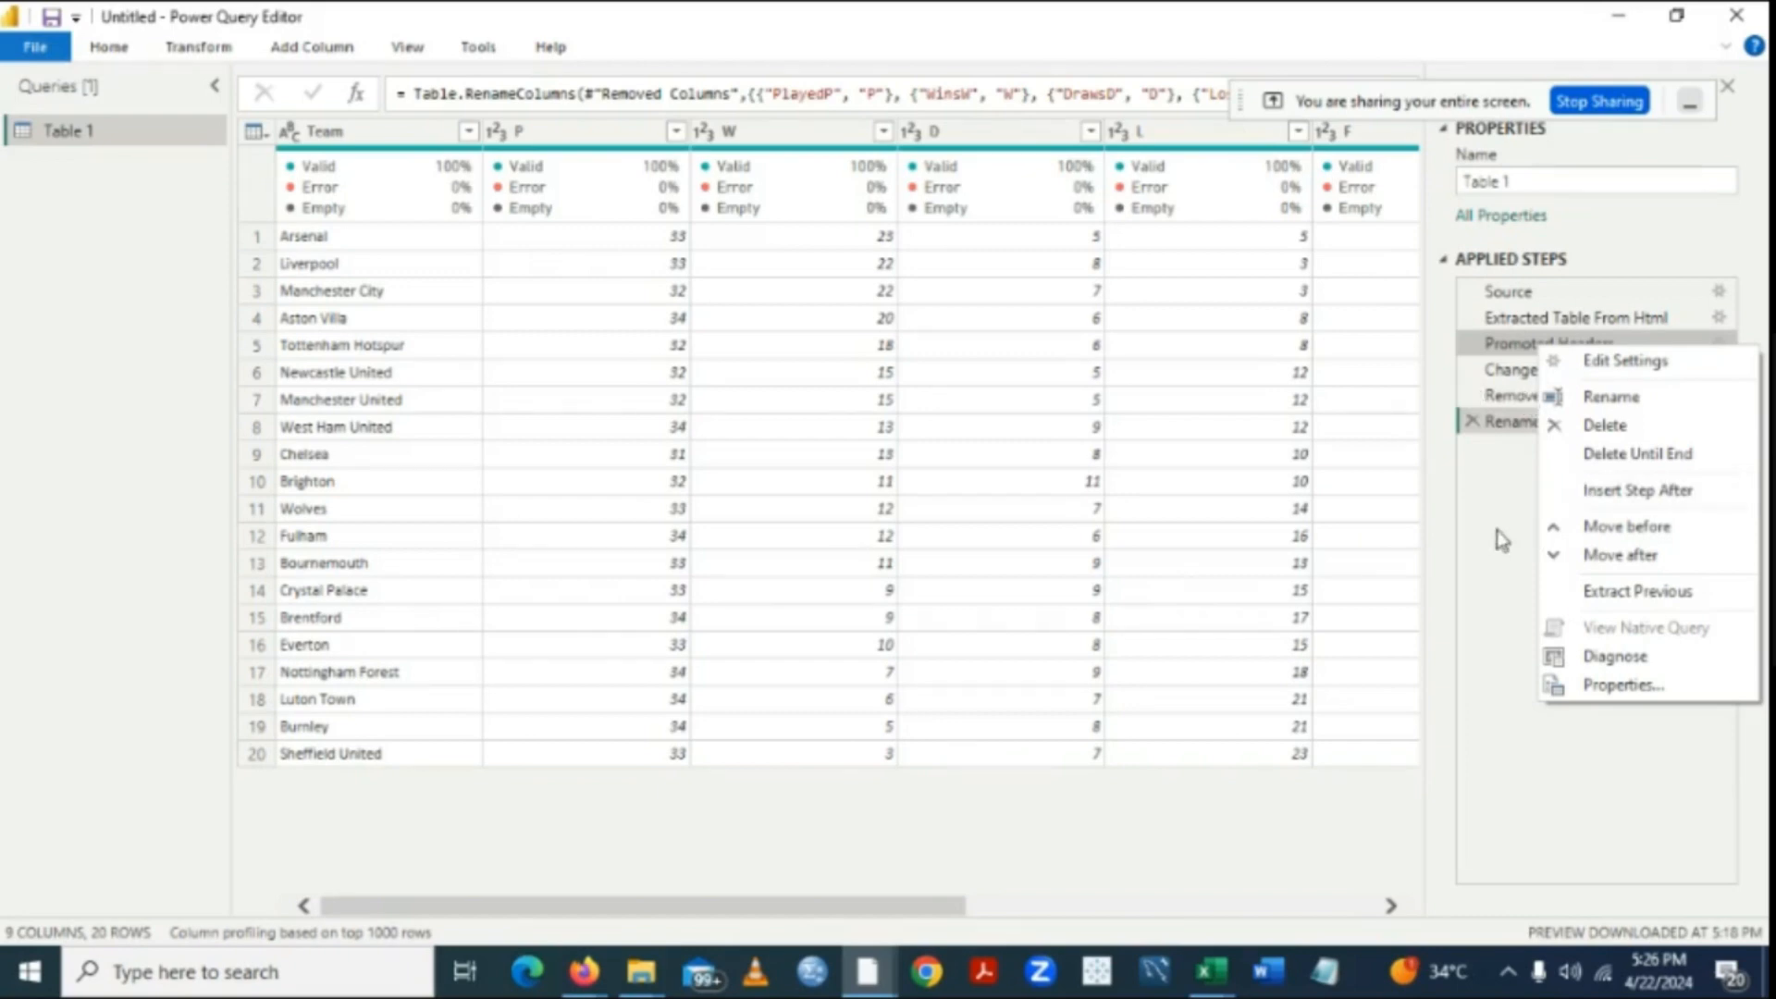
pyautogui.click(1501, 507)
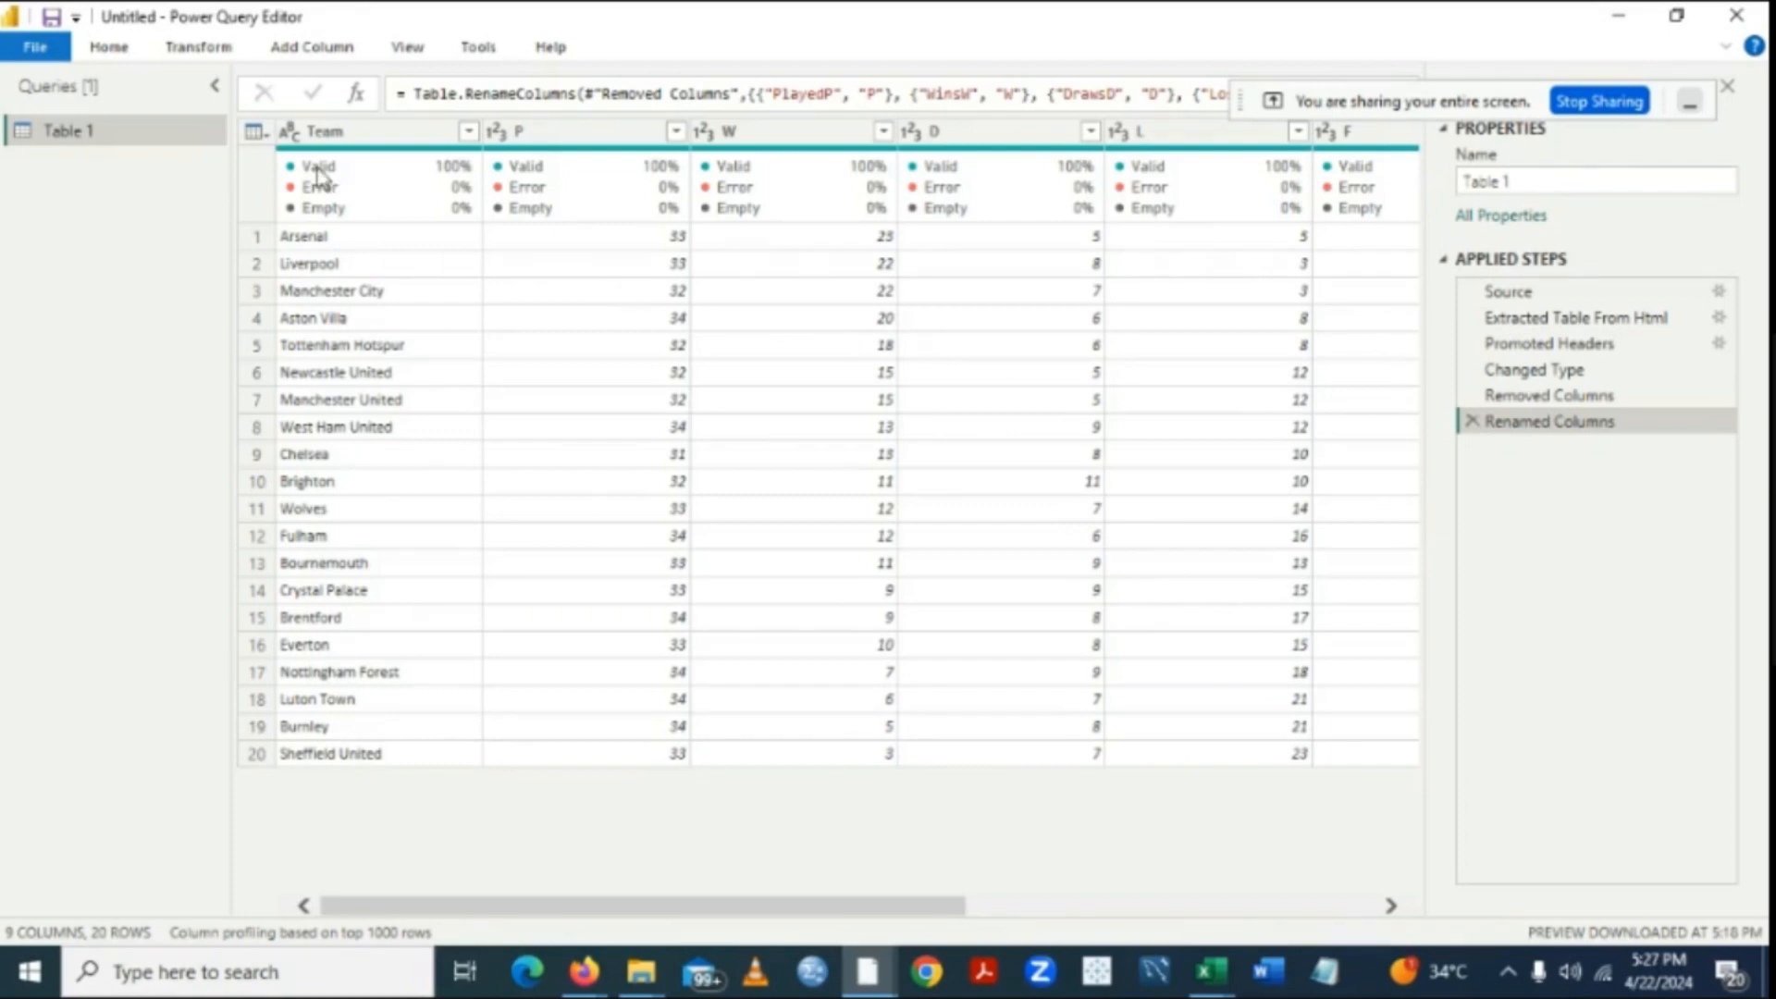
# Close Power Query Editor and apply the query changes to the report.
pyautogui.click(108, 47)
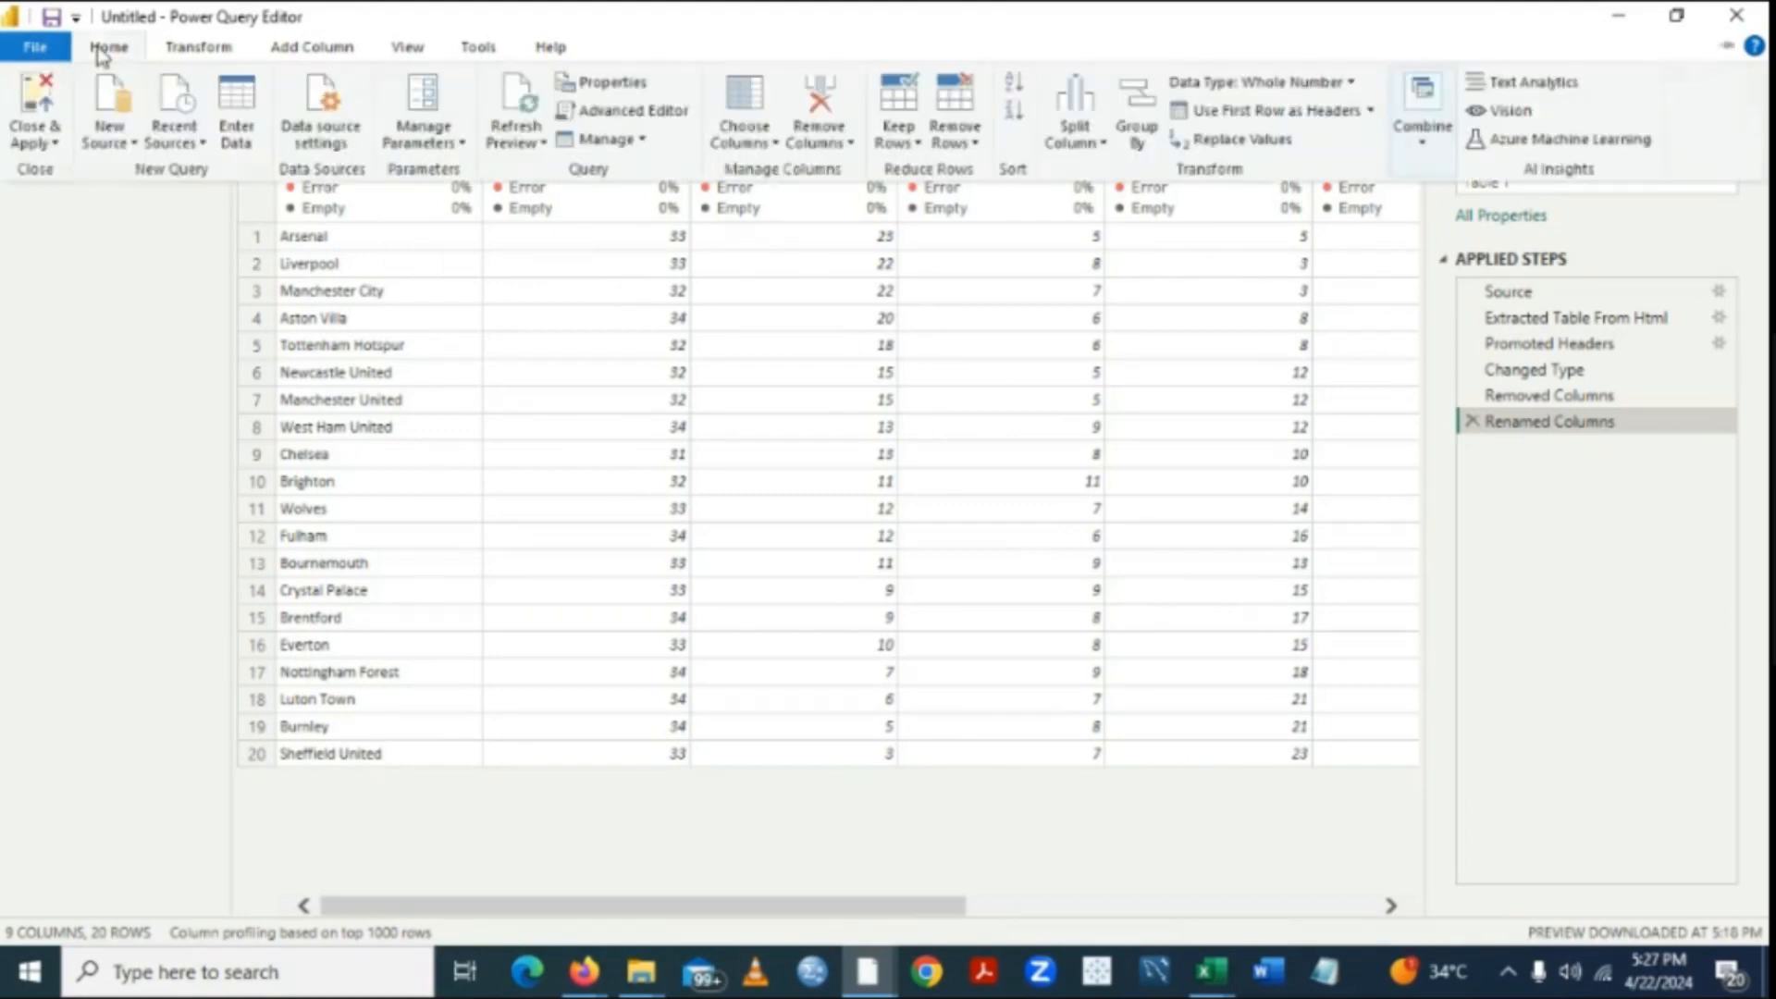
pyautogui.click(61, 140)
pyautogui.click(72, 171)
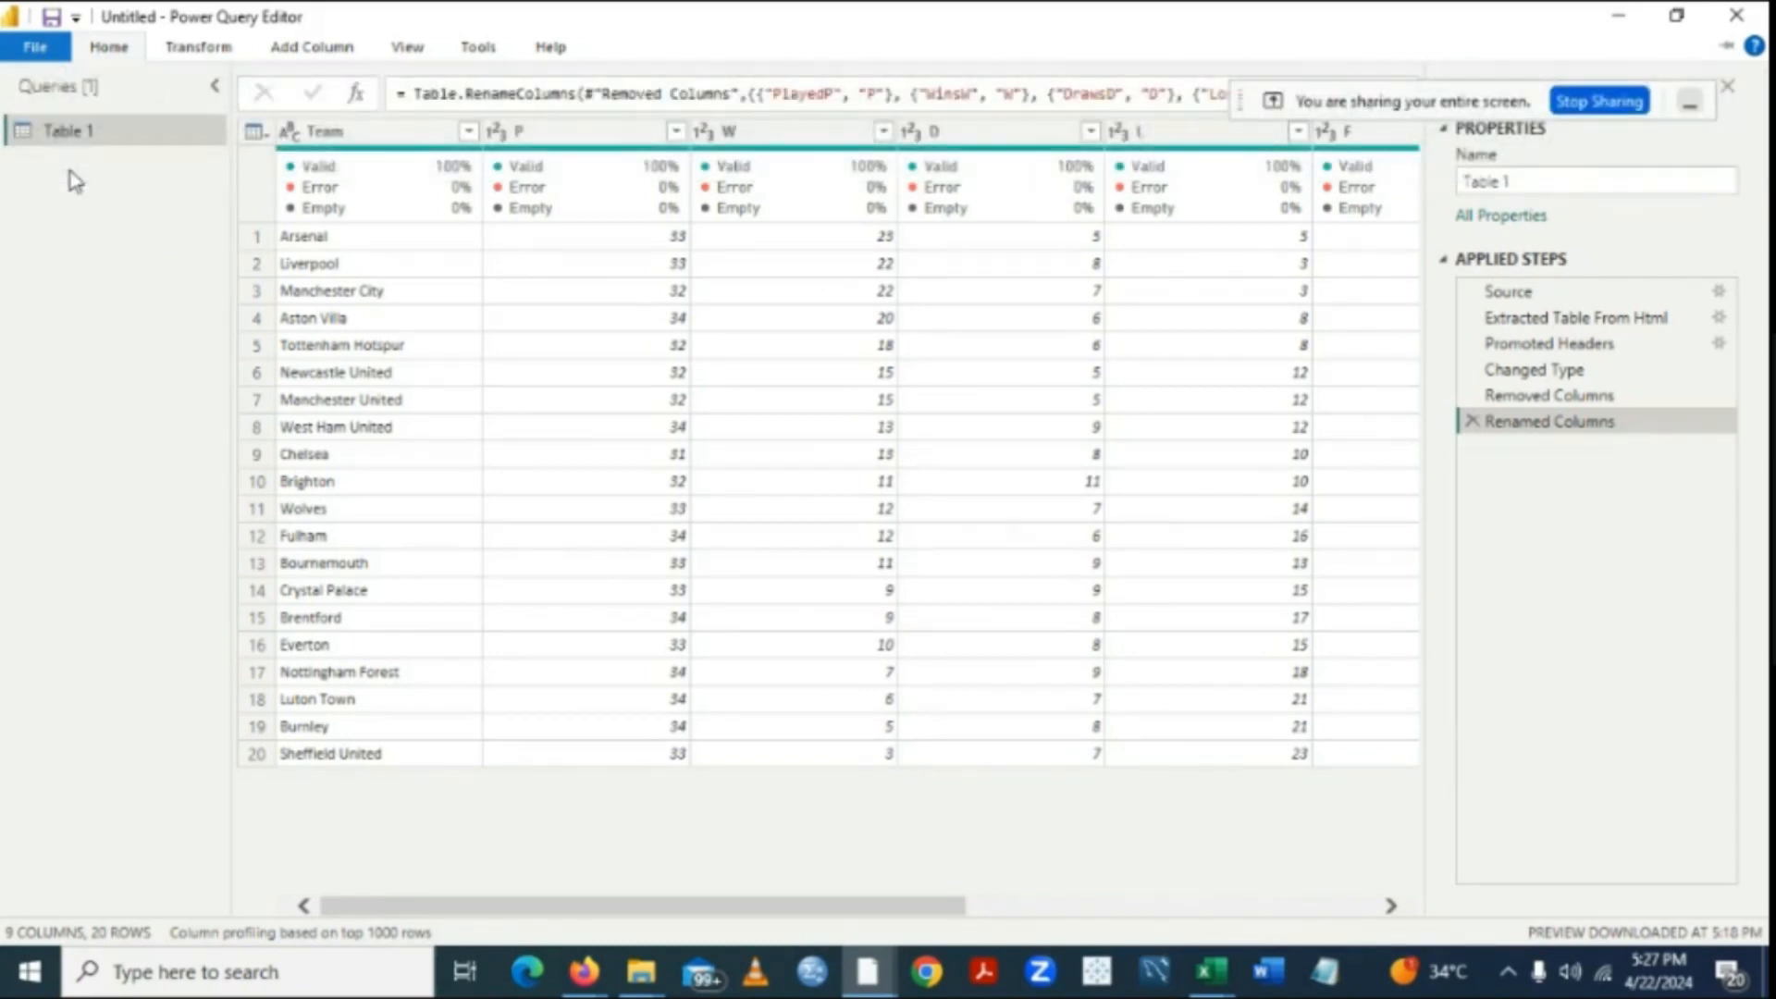
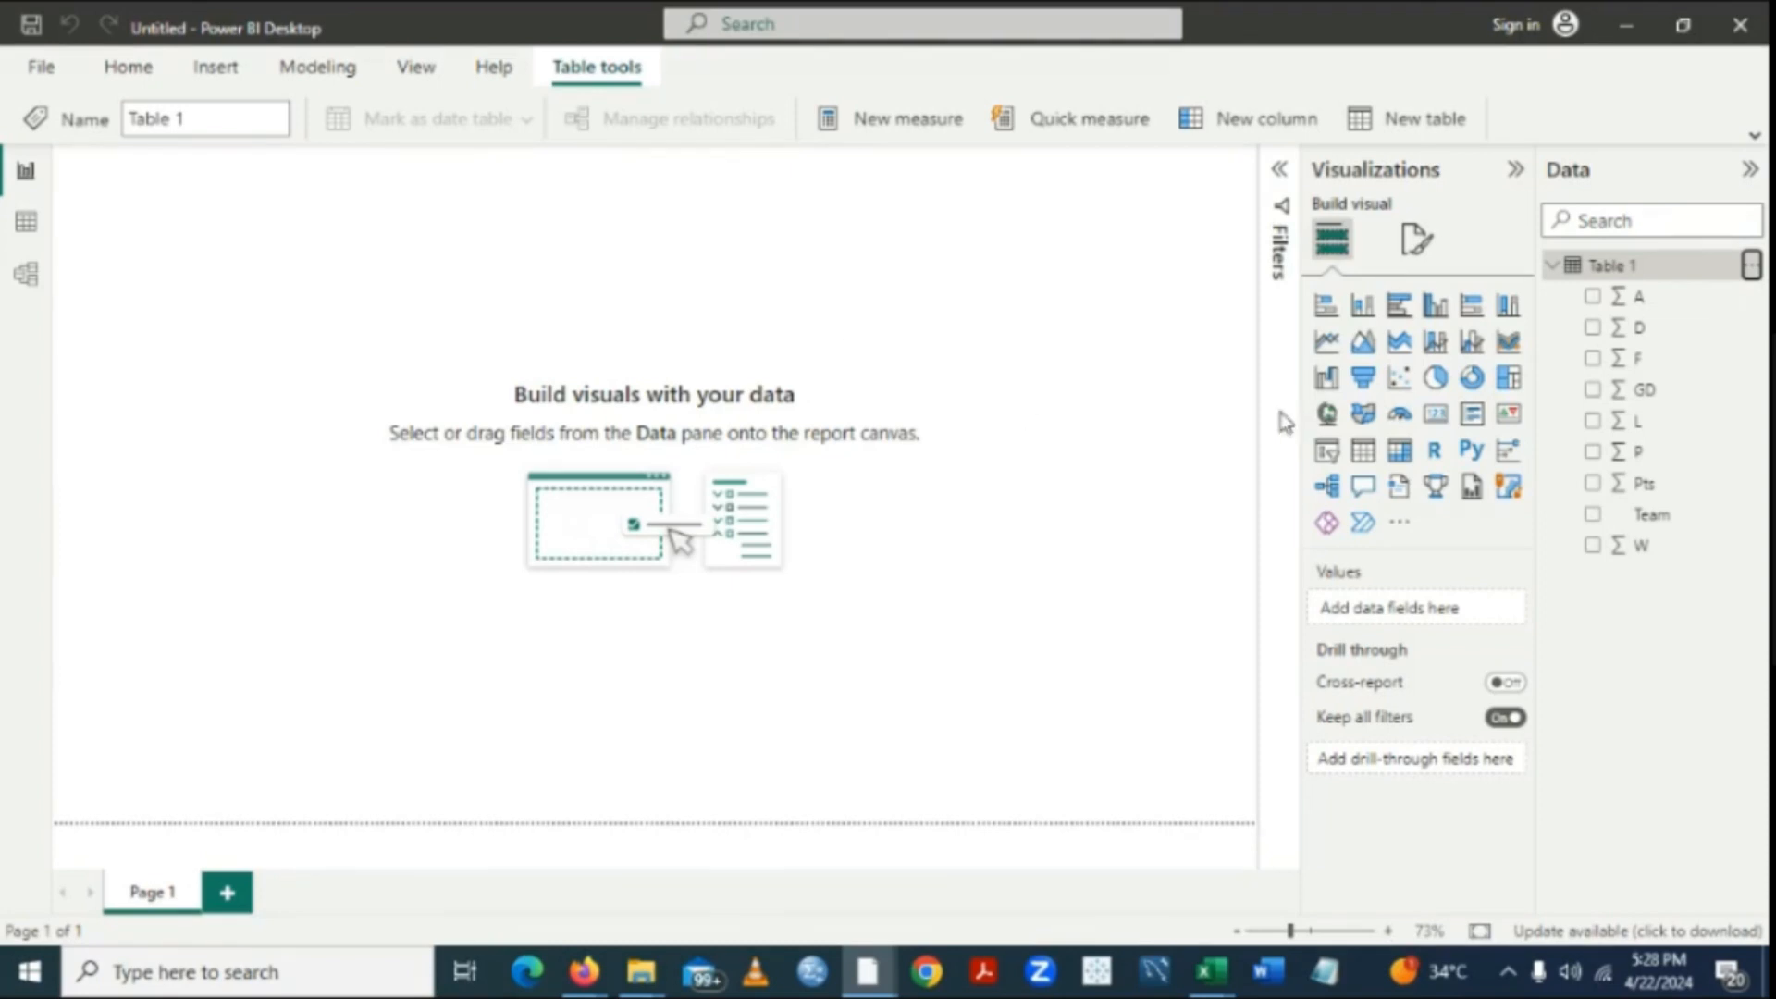
# Insert a matrix visual on Page 1, move it slightly down the canvas and widen it.
pyautogui.click(1400, 453)
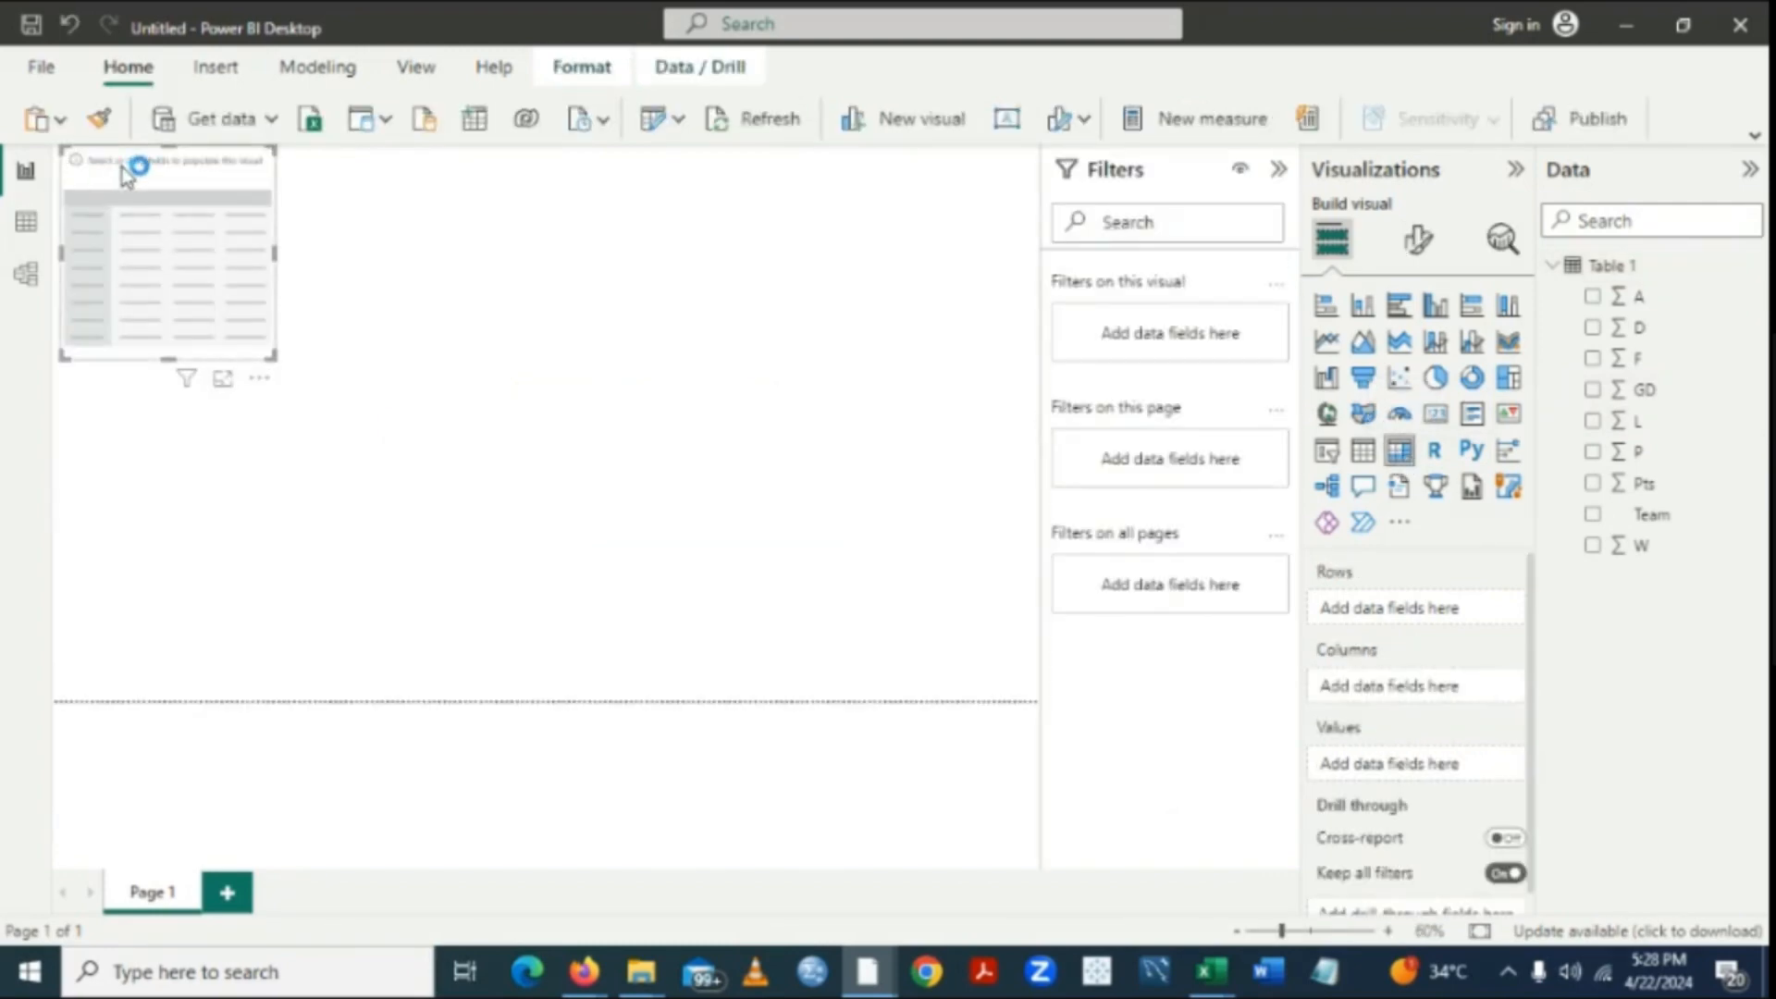
pyautogui.moveTo(126, 176); pyautogui.dragTo(124, 235)
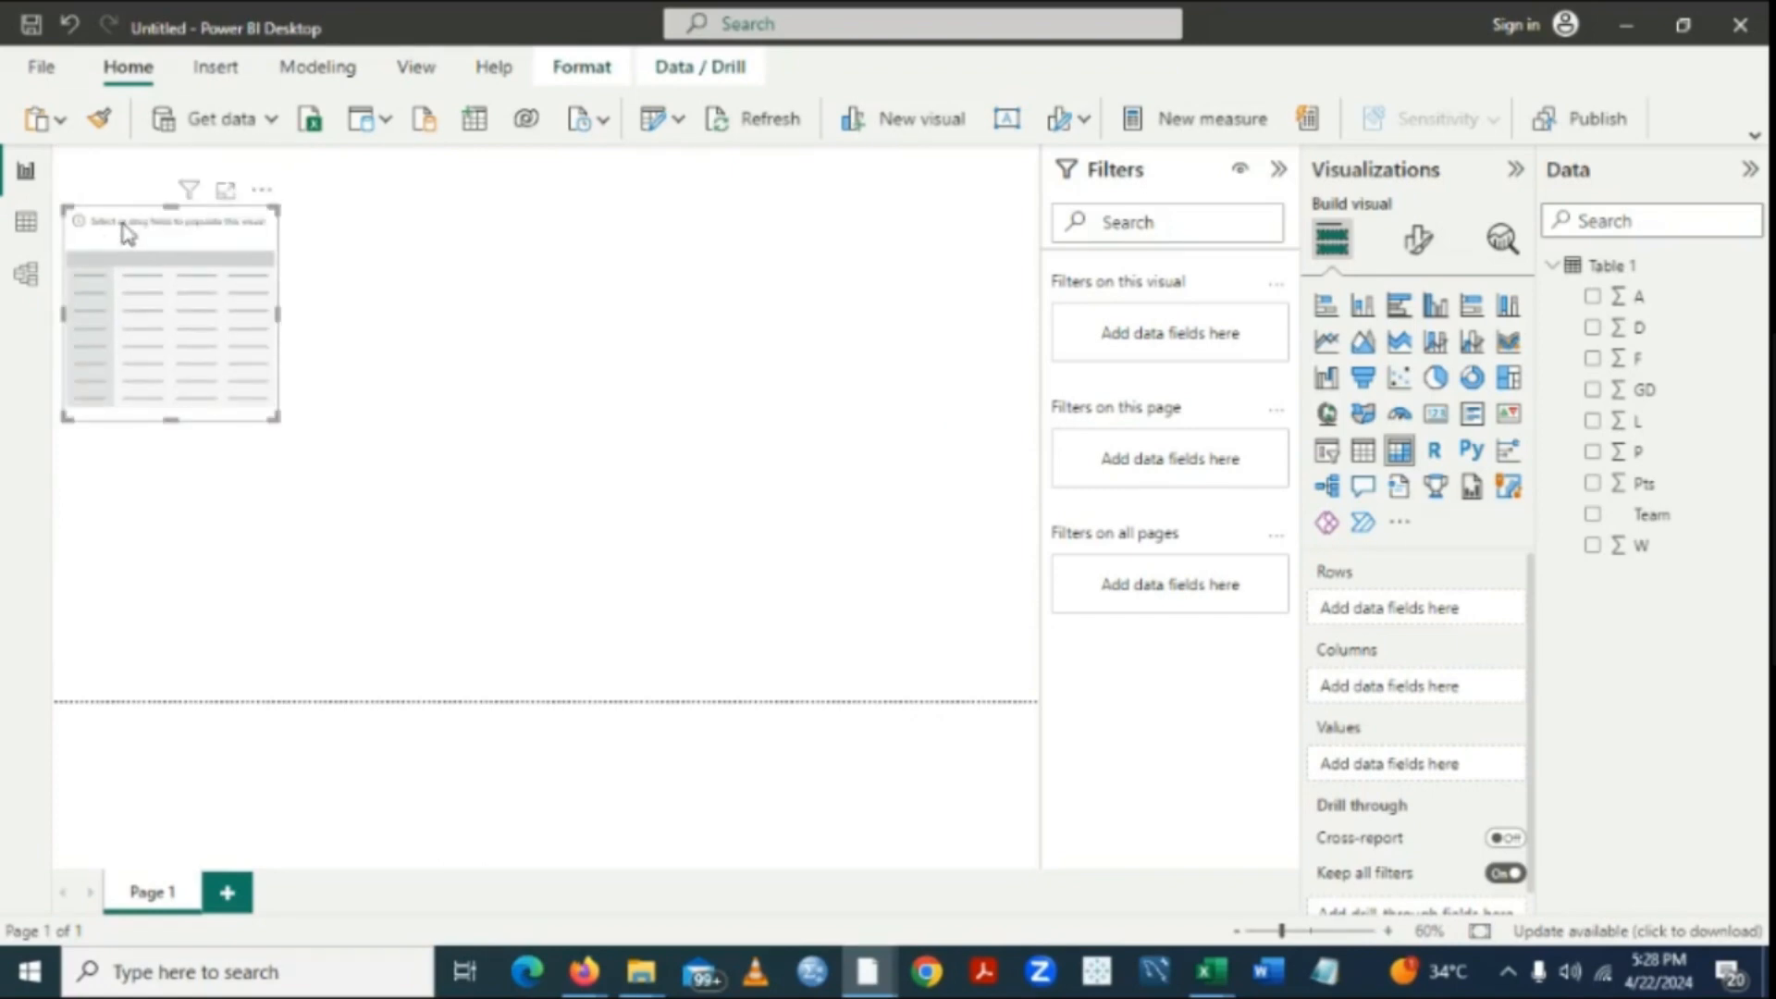
pyautogui.moveTo(277, 324); pyautogui.dragTo(381, 314)
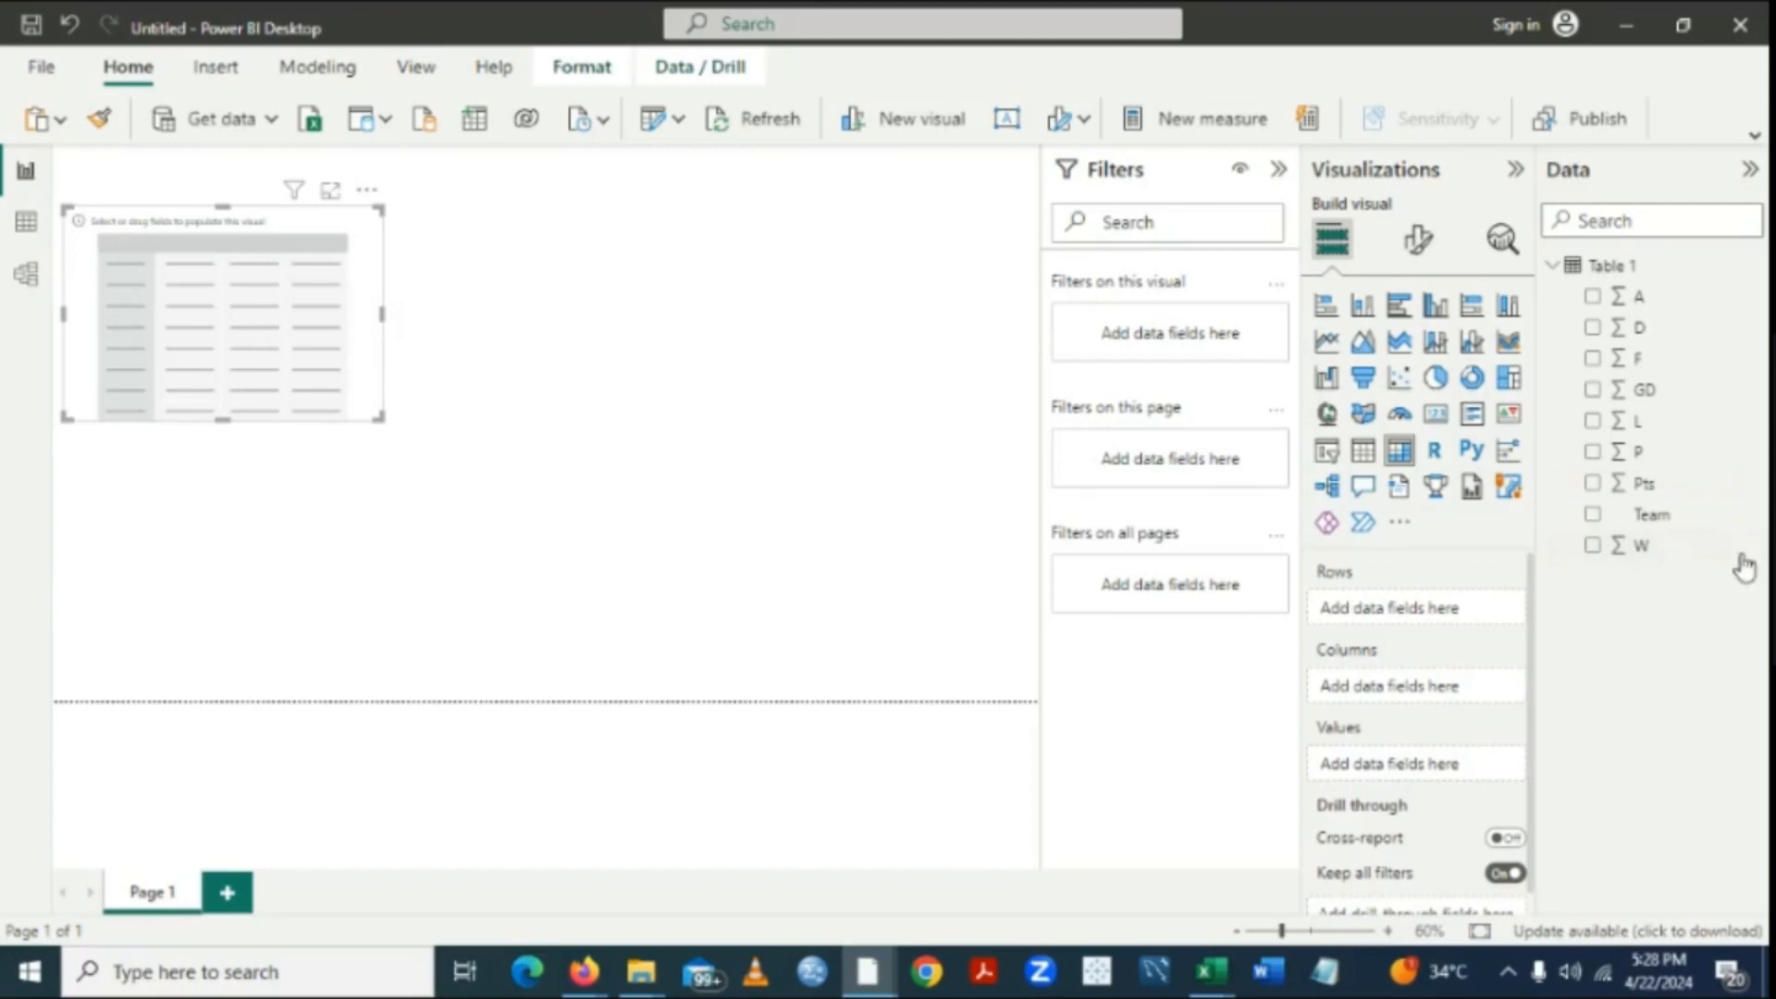
# Add the Team field to the matrix rows and enlarge the visual in height and width to fit the full team list.
pyautogui.click(1593, 518)
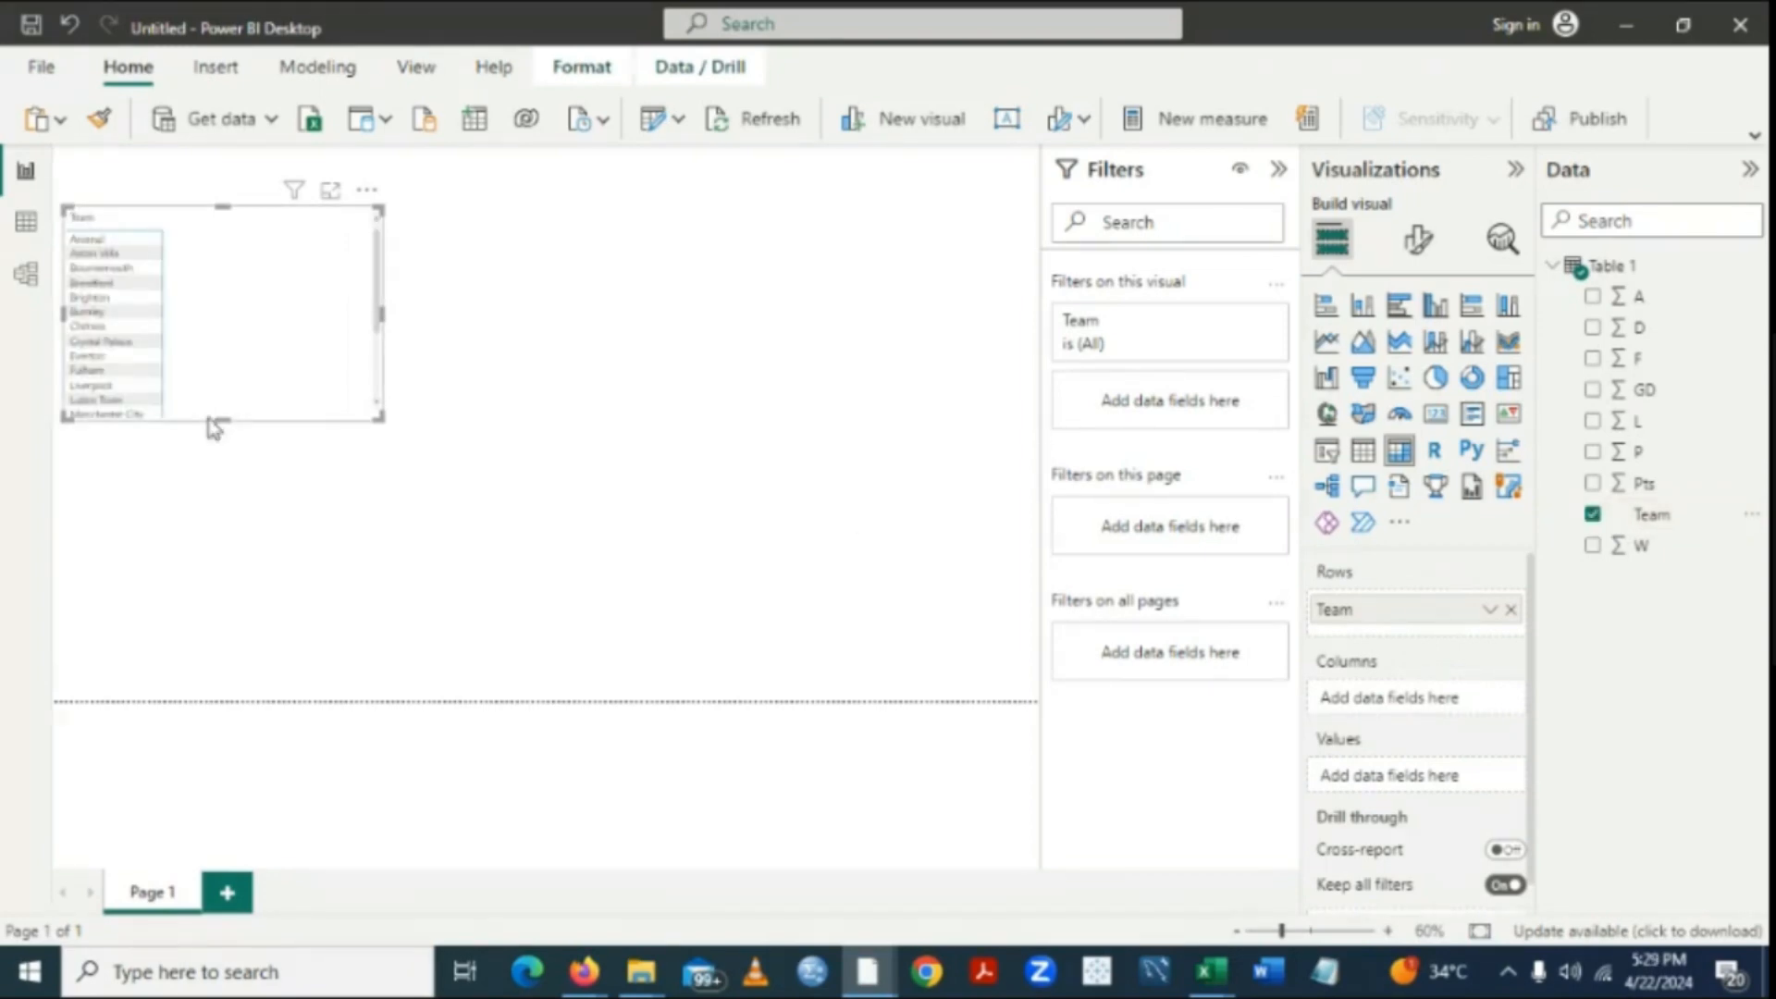
pyautogui.moveTo(209, 419); pyautogui.dragTo(222, 555)
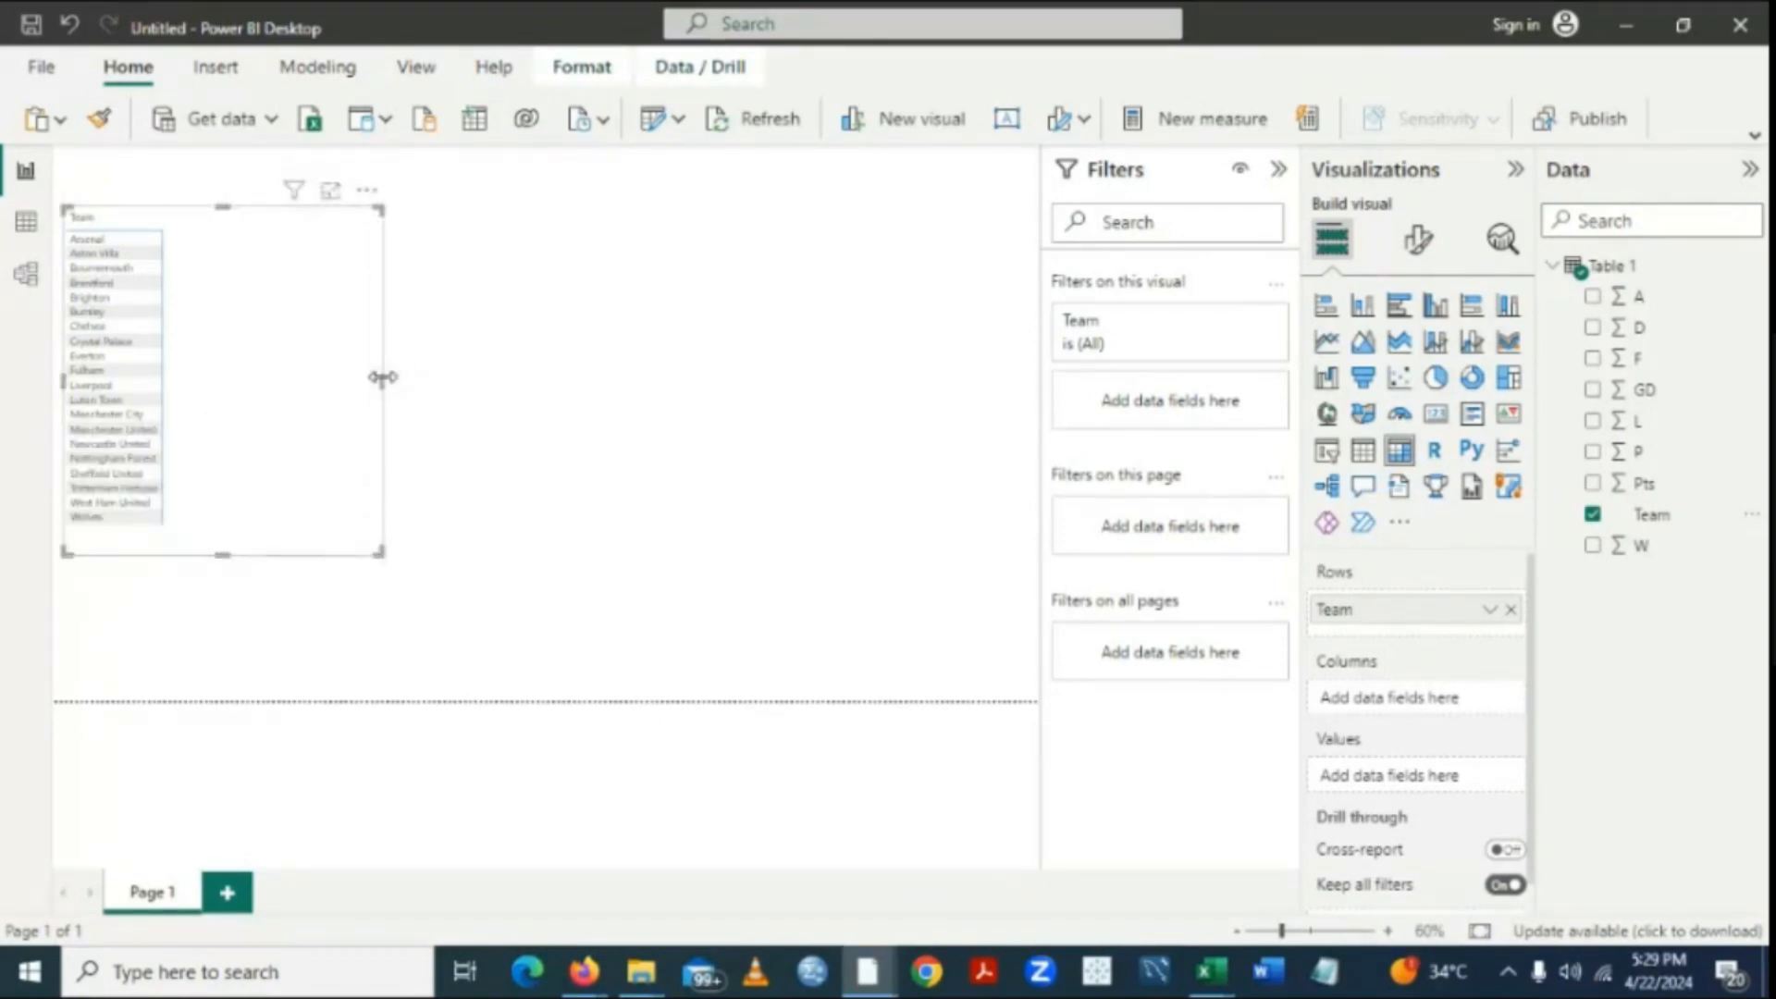
pyautogui.moveTo(382, 377); pyautogui.dragTo(501, 379)
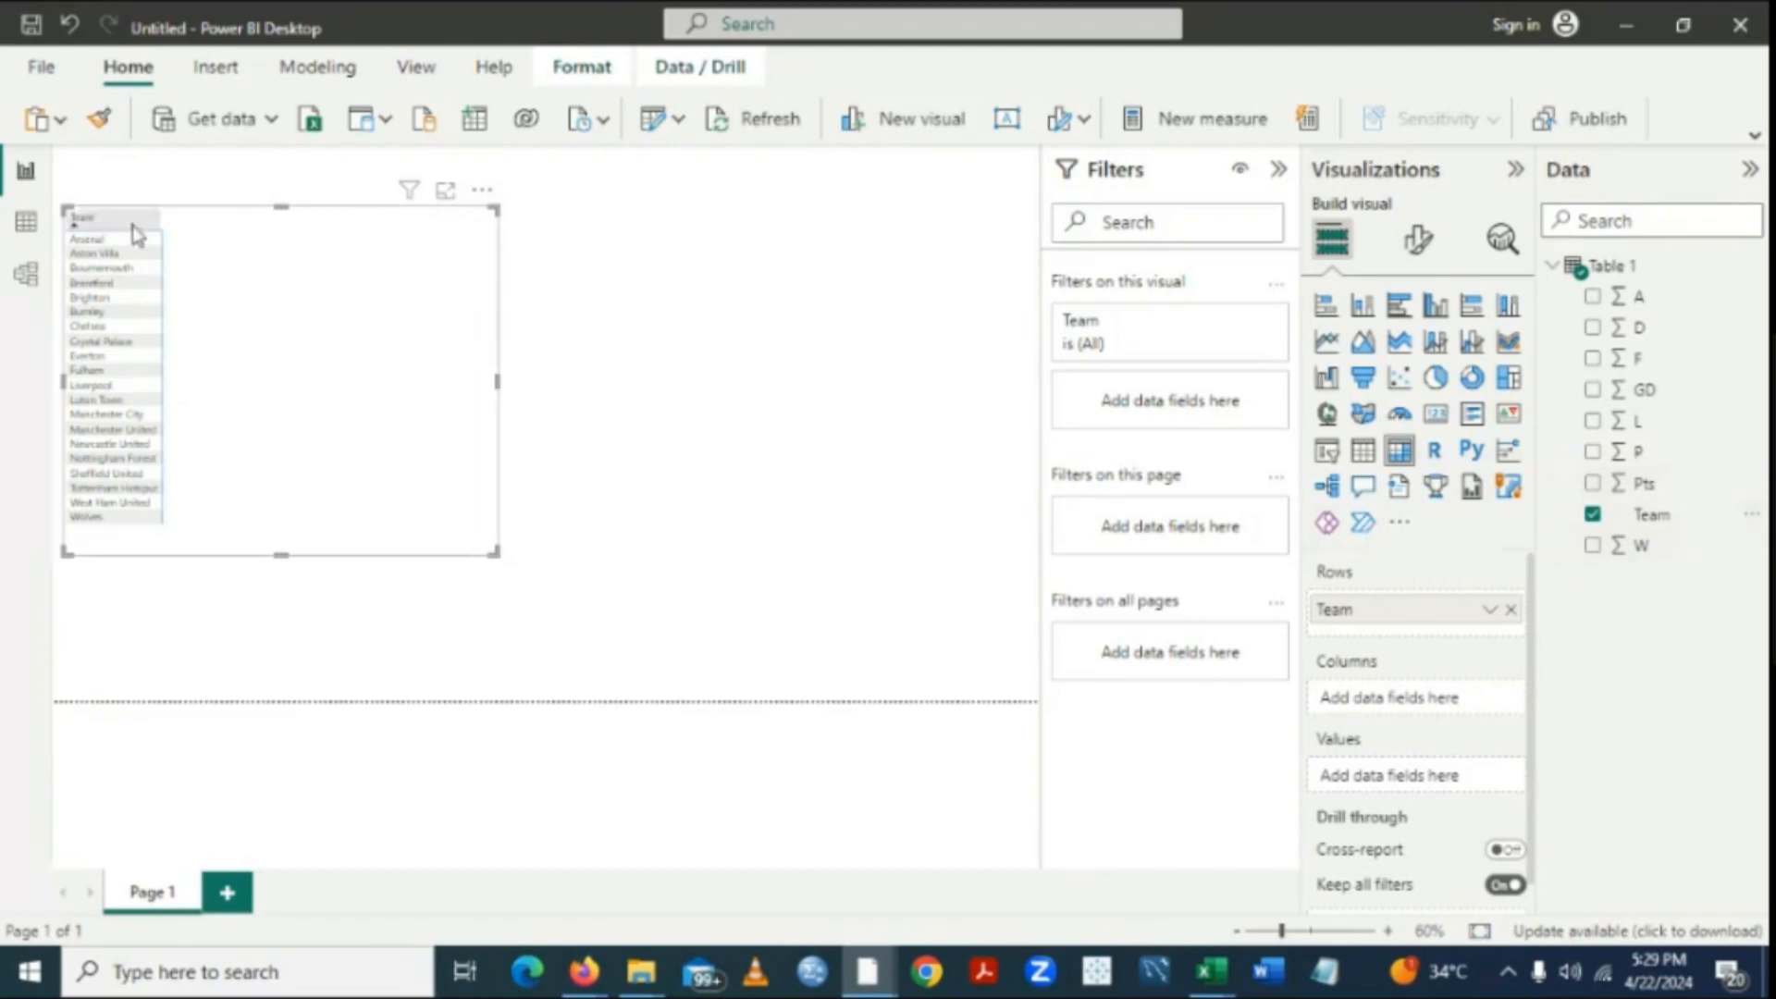
# Check the column order in Table 1's data, and add the P, W, D and L fields to the matrix values in that order.
pyautogui.click(28, 175)
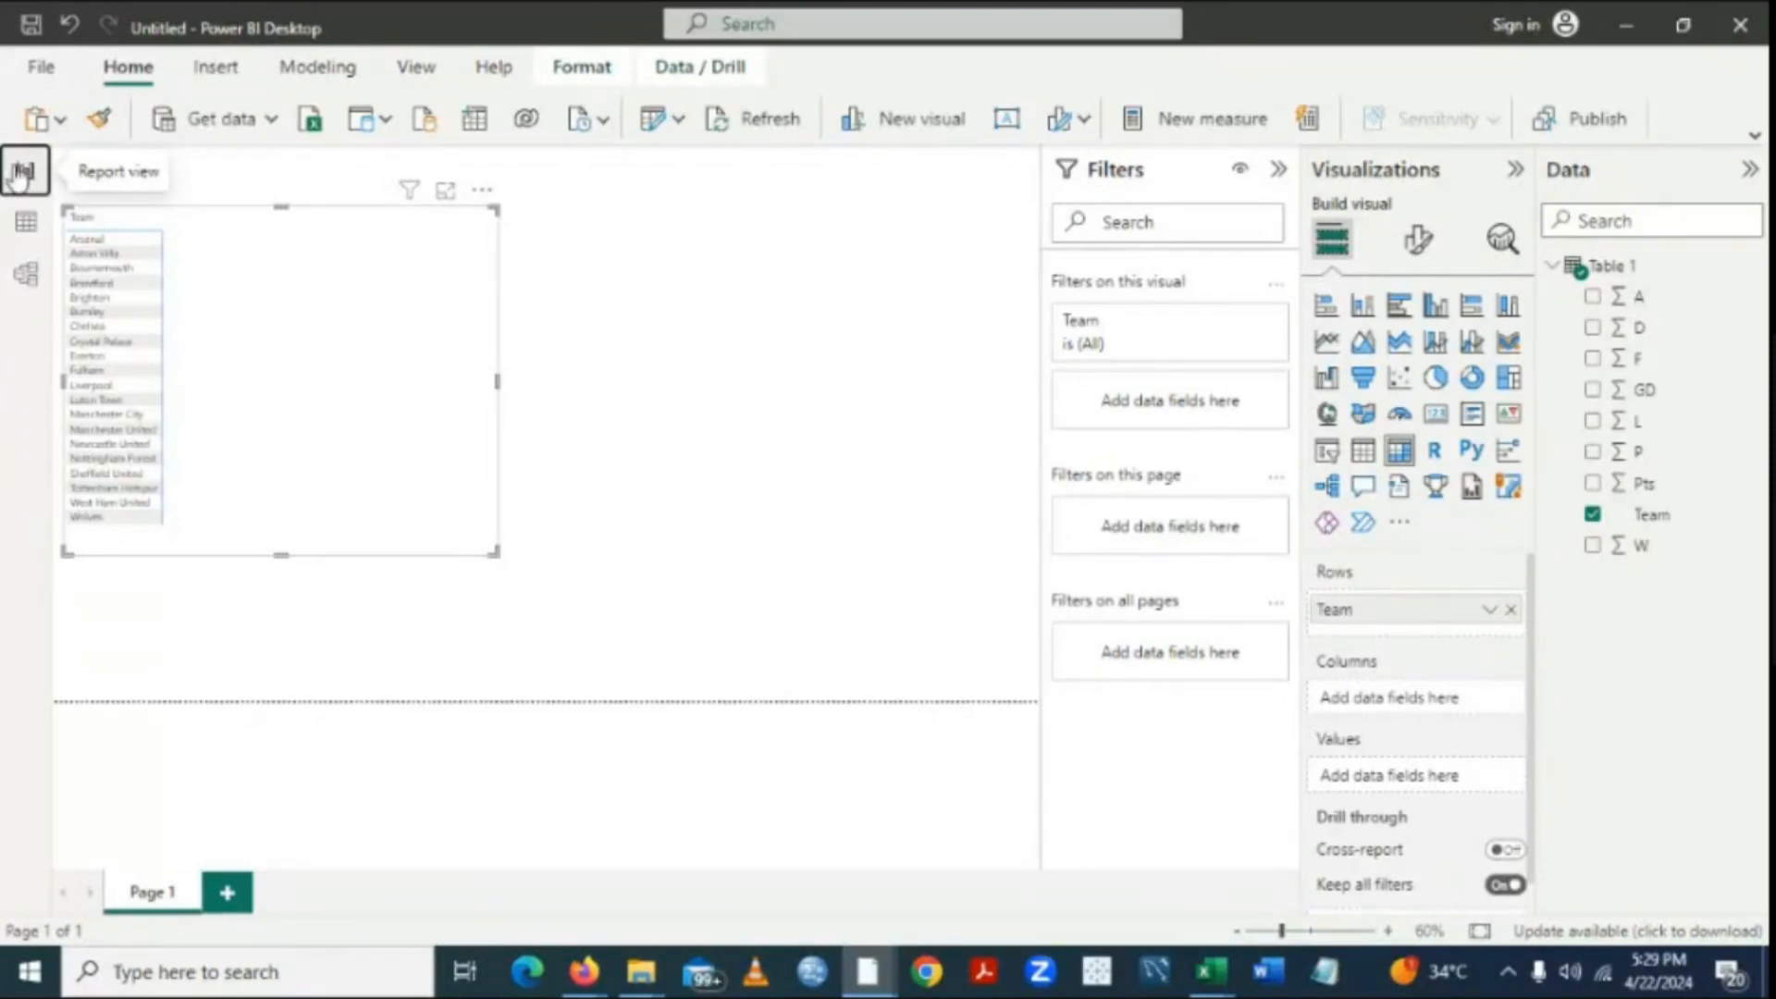
pyautogui.click(26, 243)
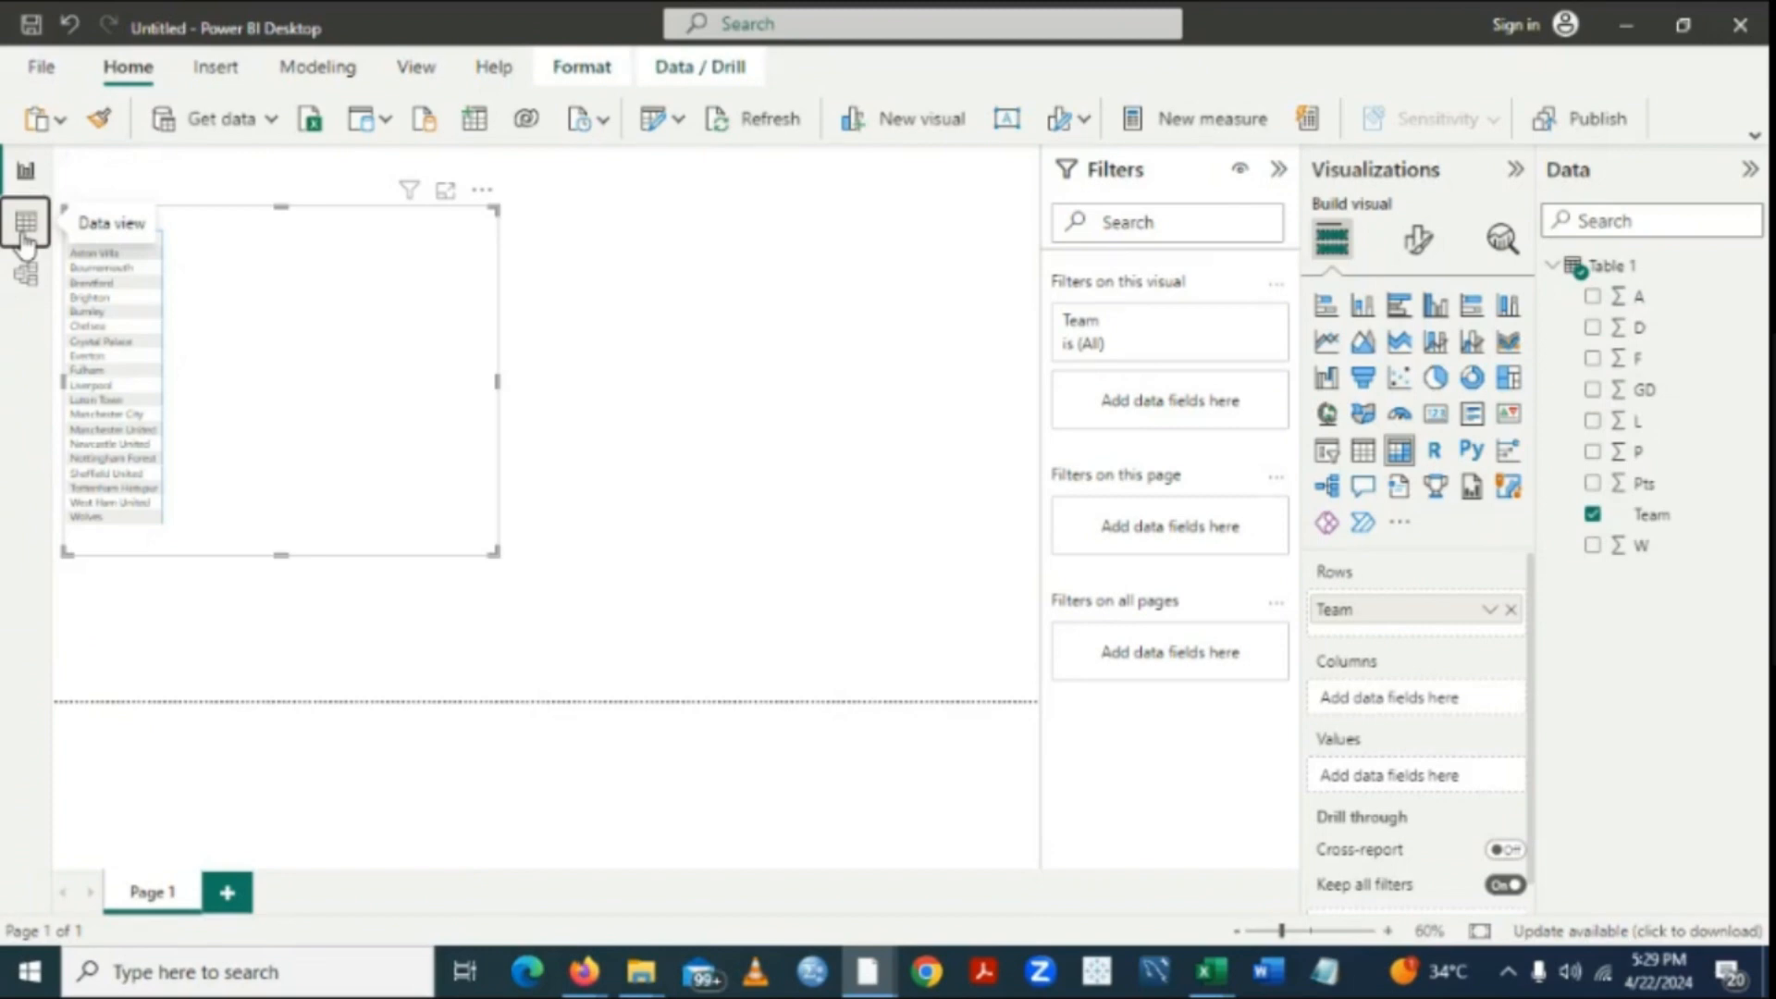
pyautogui.click(26, 242)
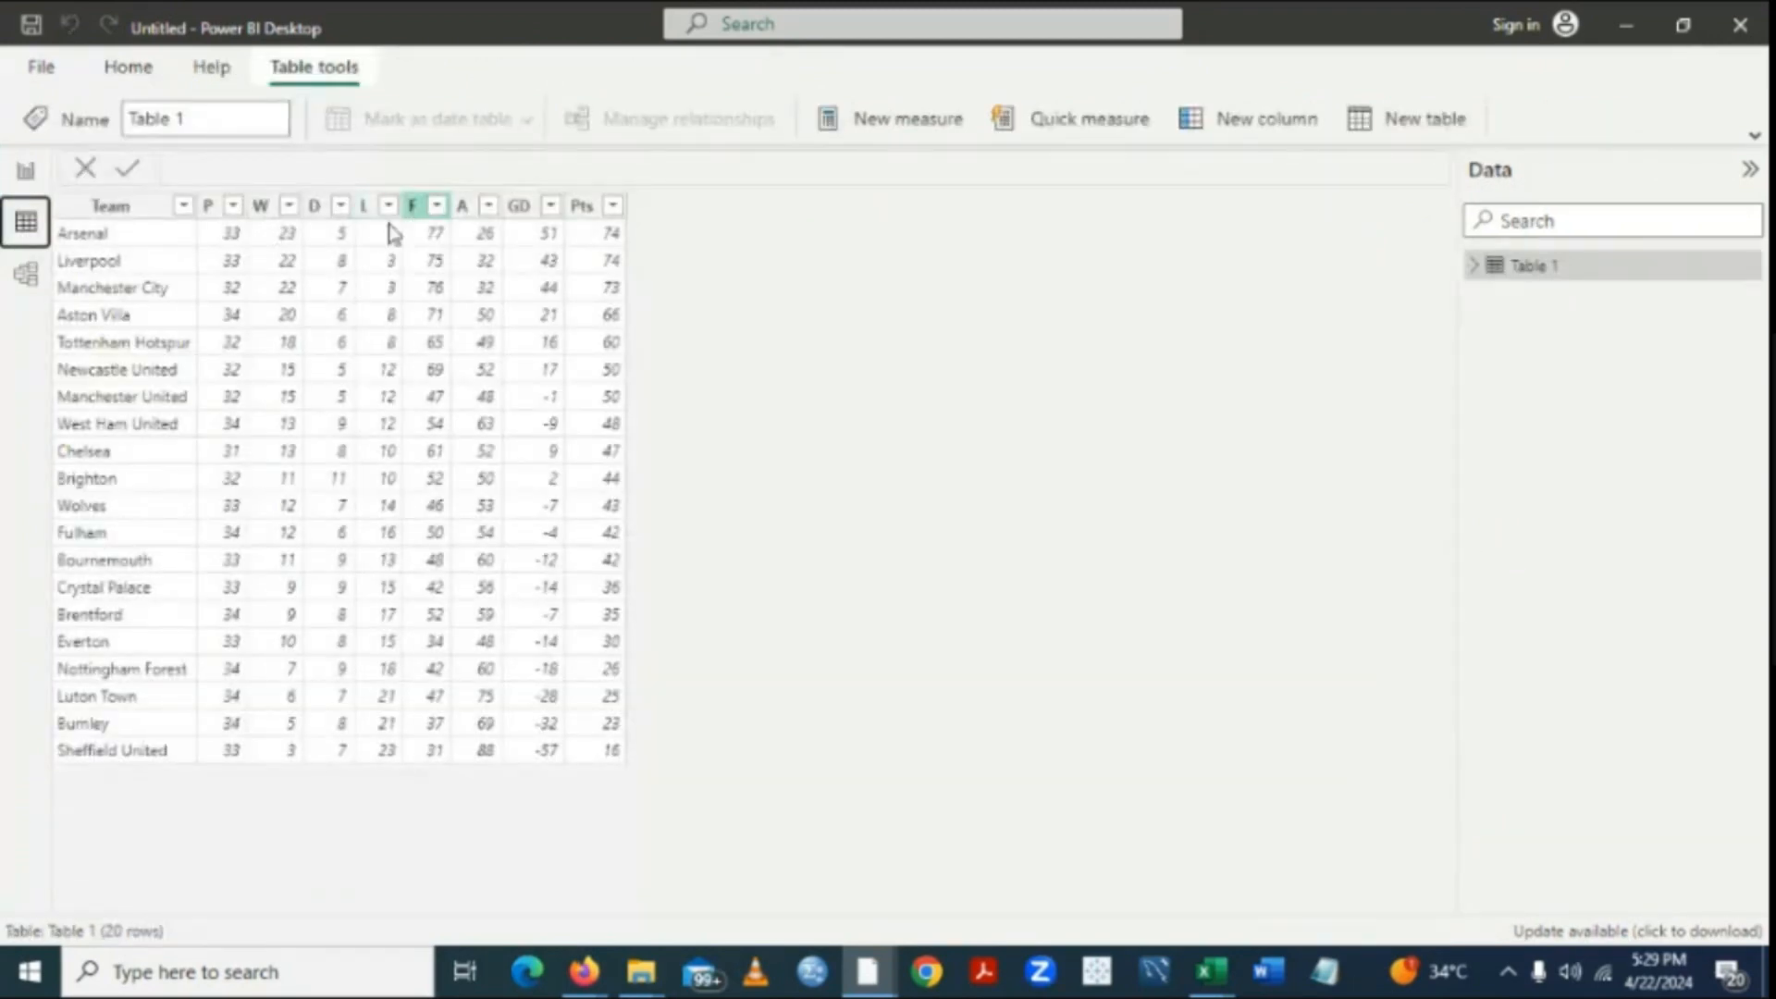
pyautogui.click(26, 172)
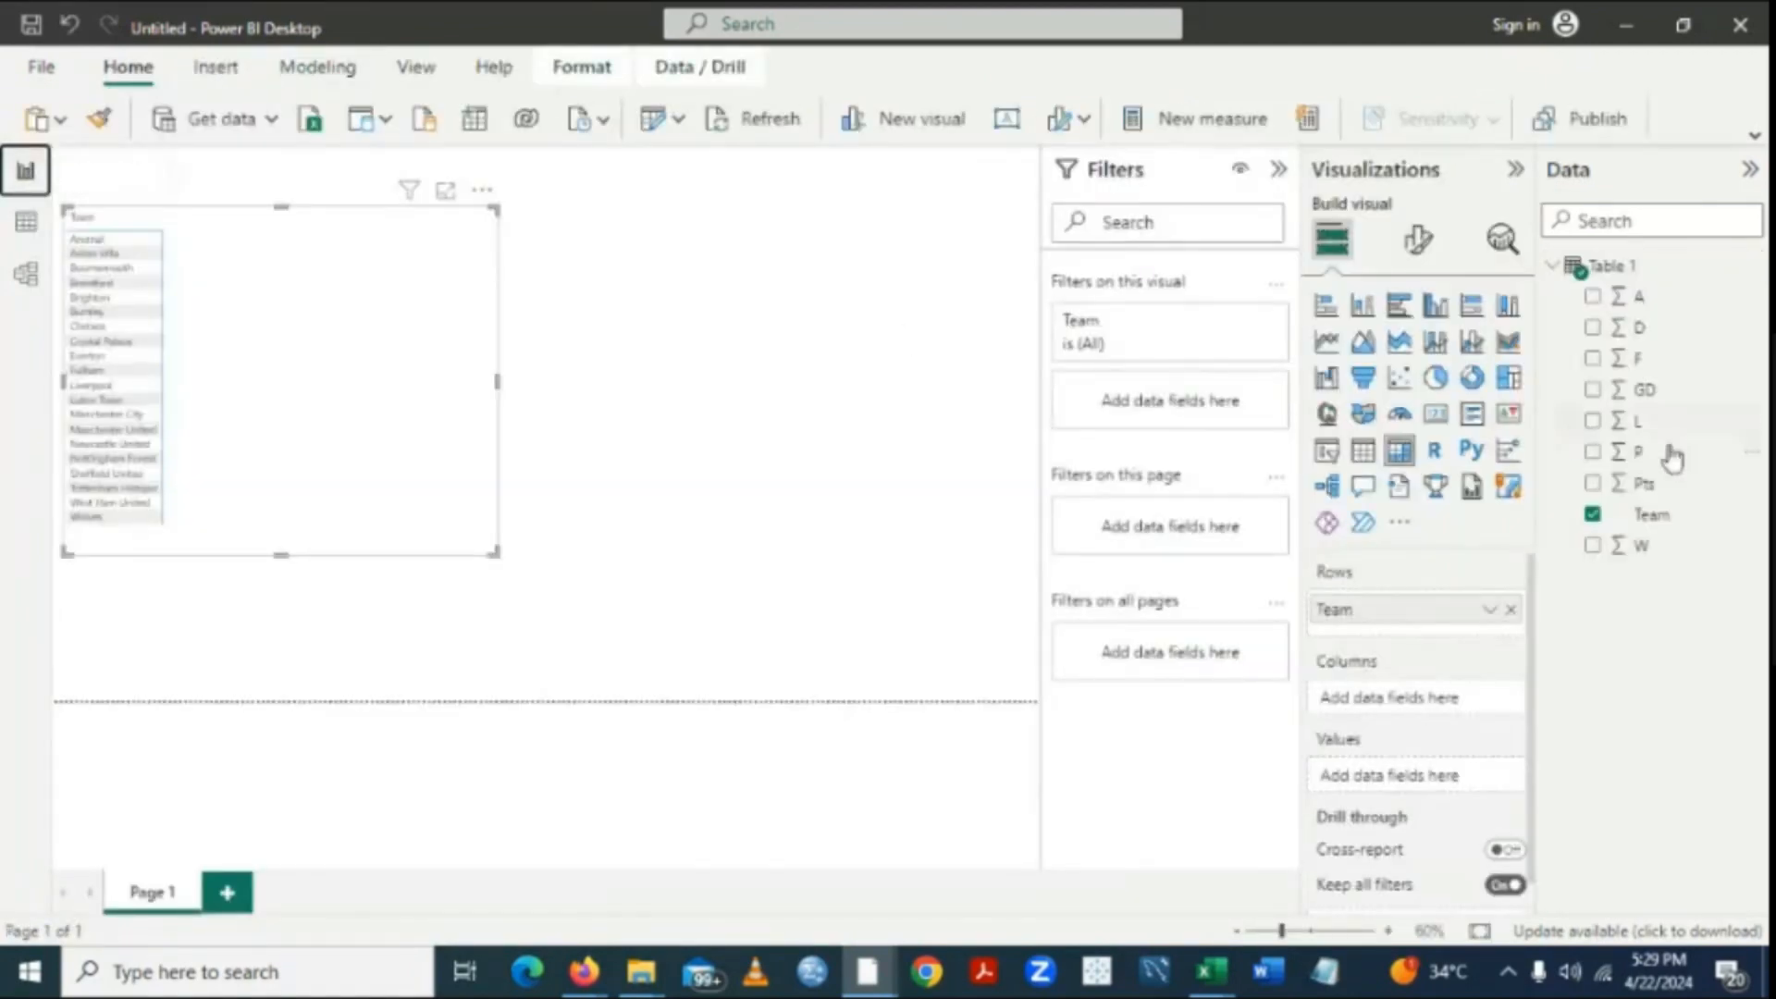
pyautogui.click(1592, 453)
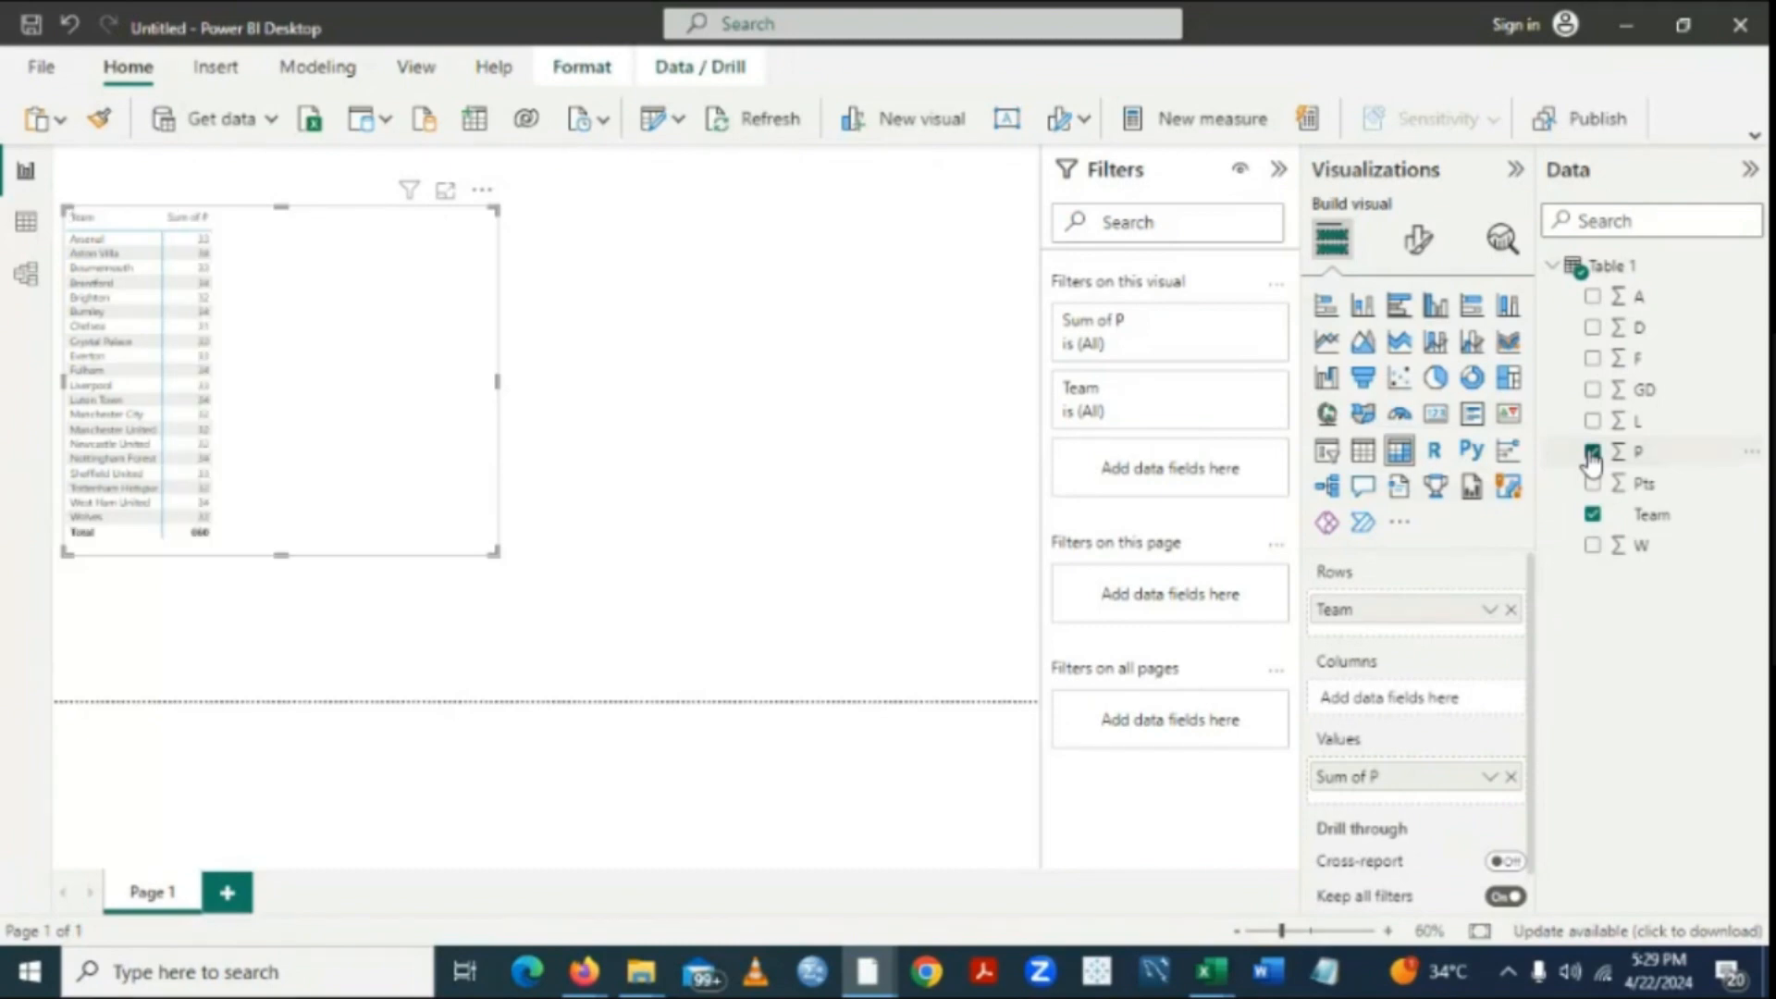
pyautogui.click(1601, 548)
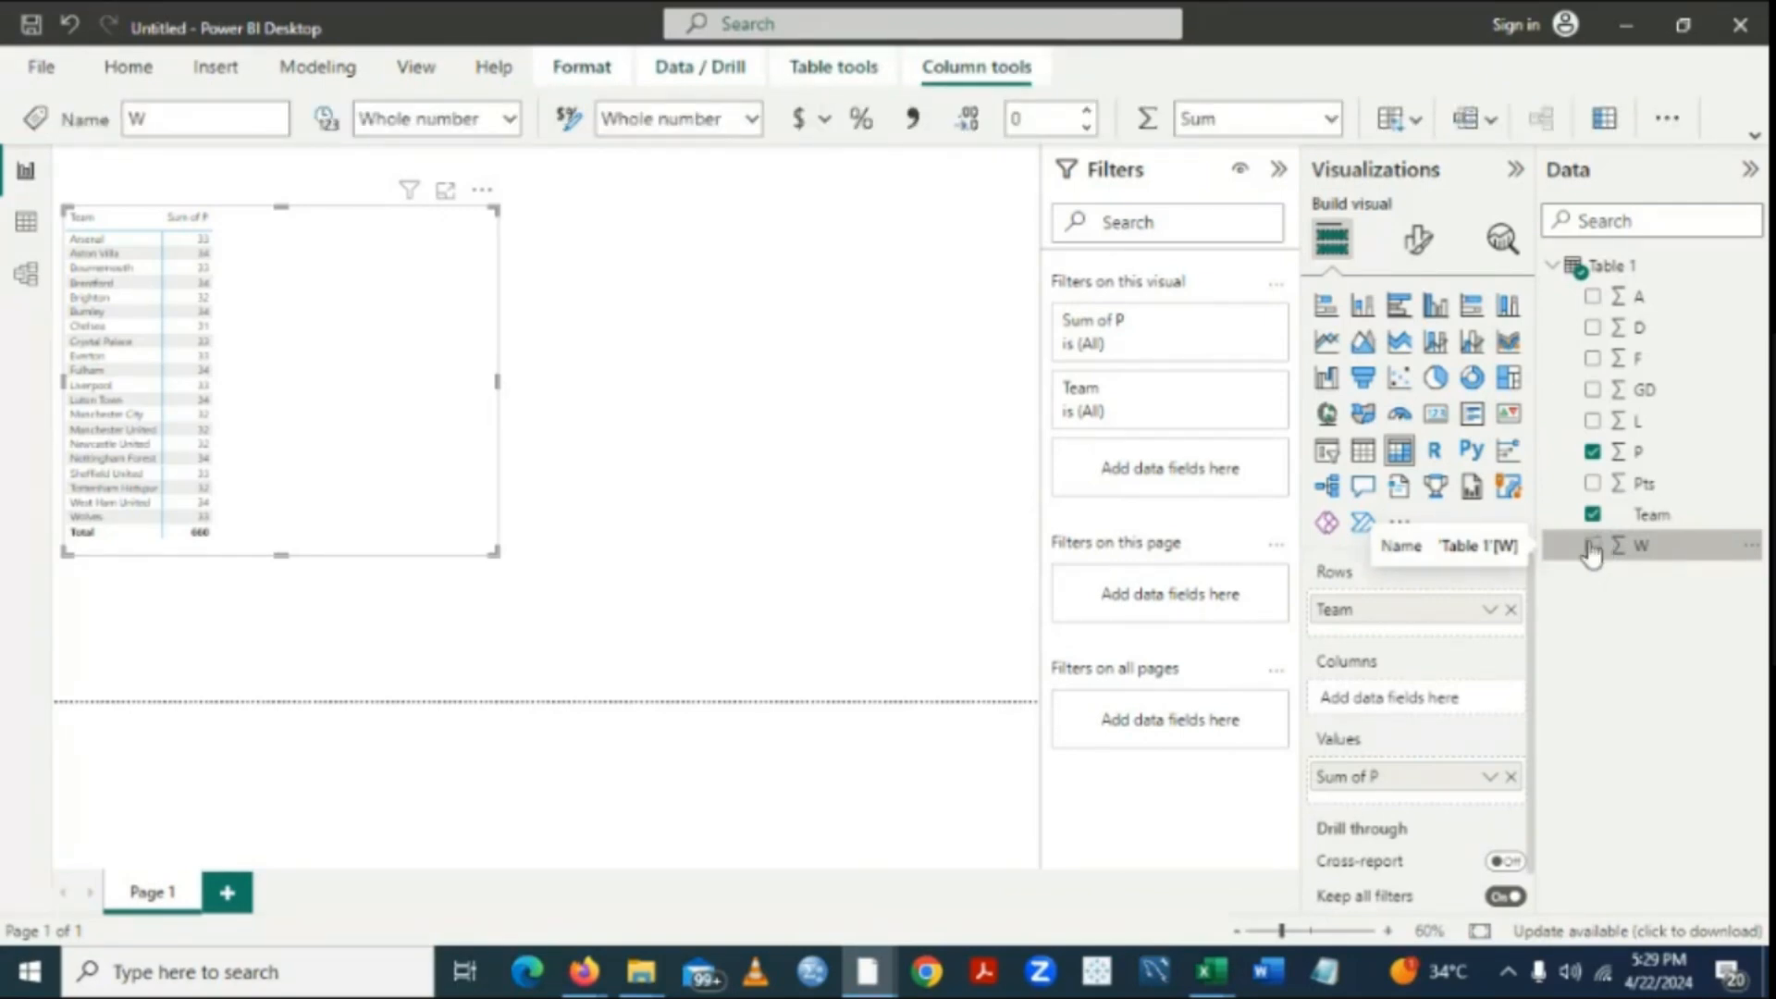
pyautogui.click(1591, 548)
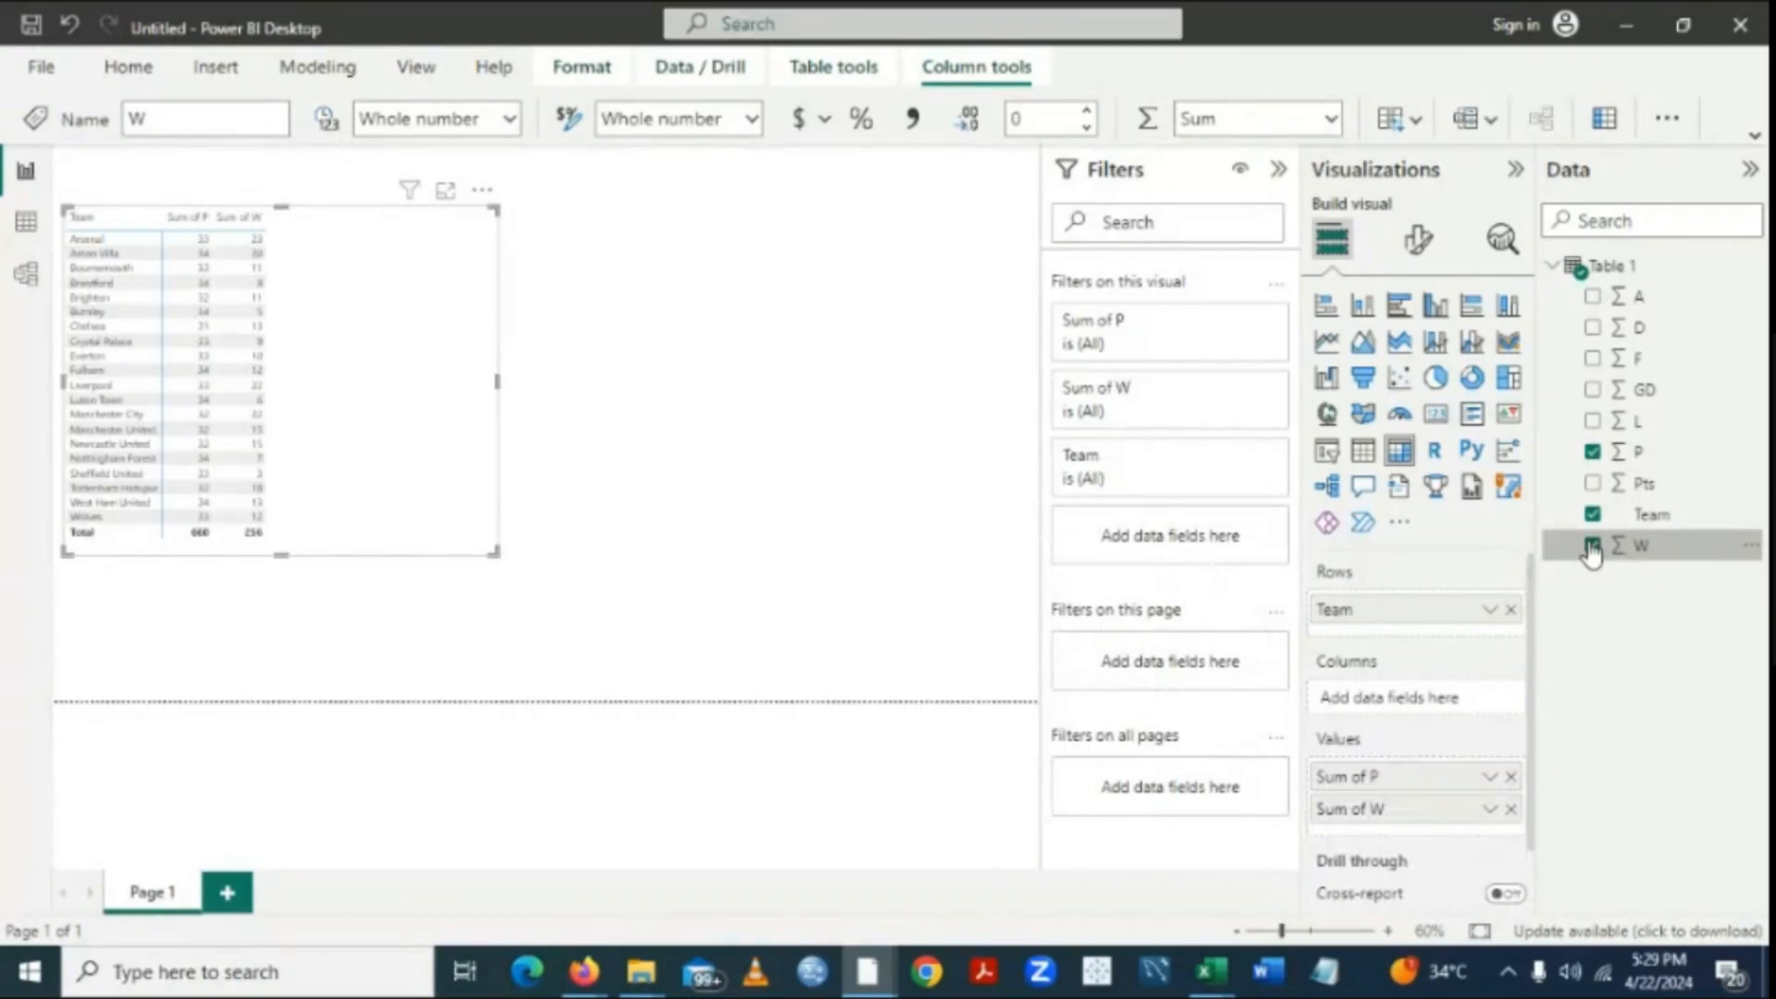
pyautogui.click(1592, 328)
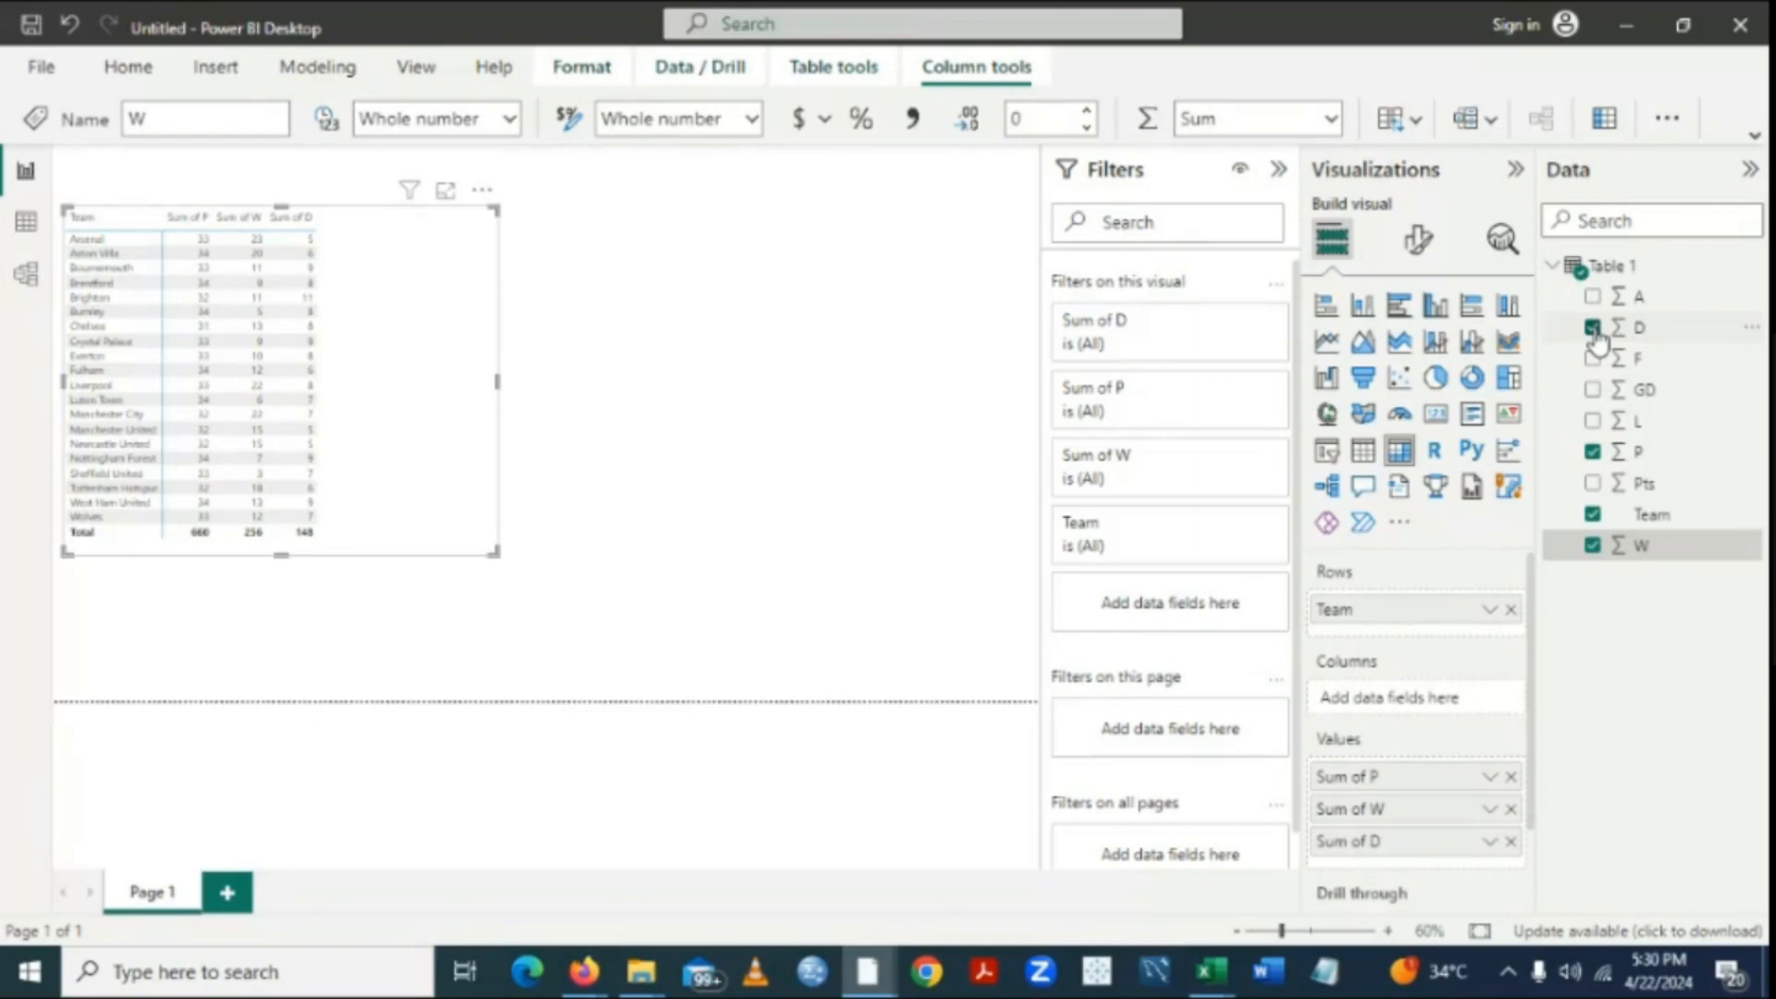
pyautogui.click(1593, 421)
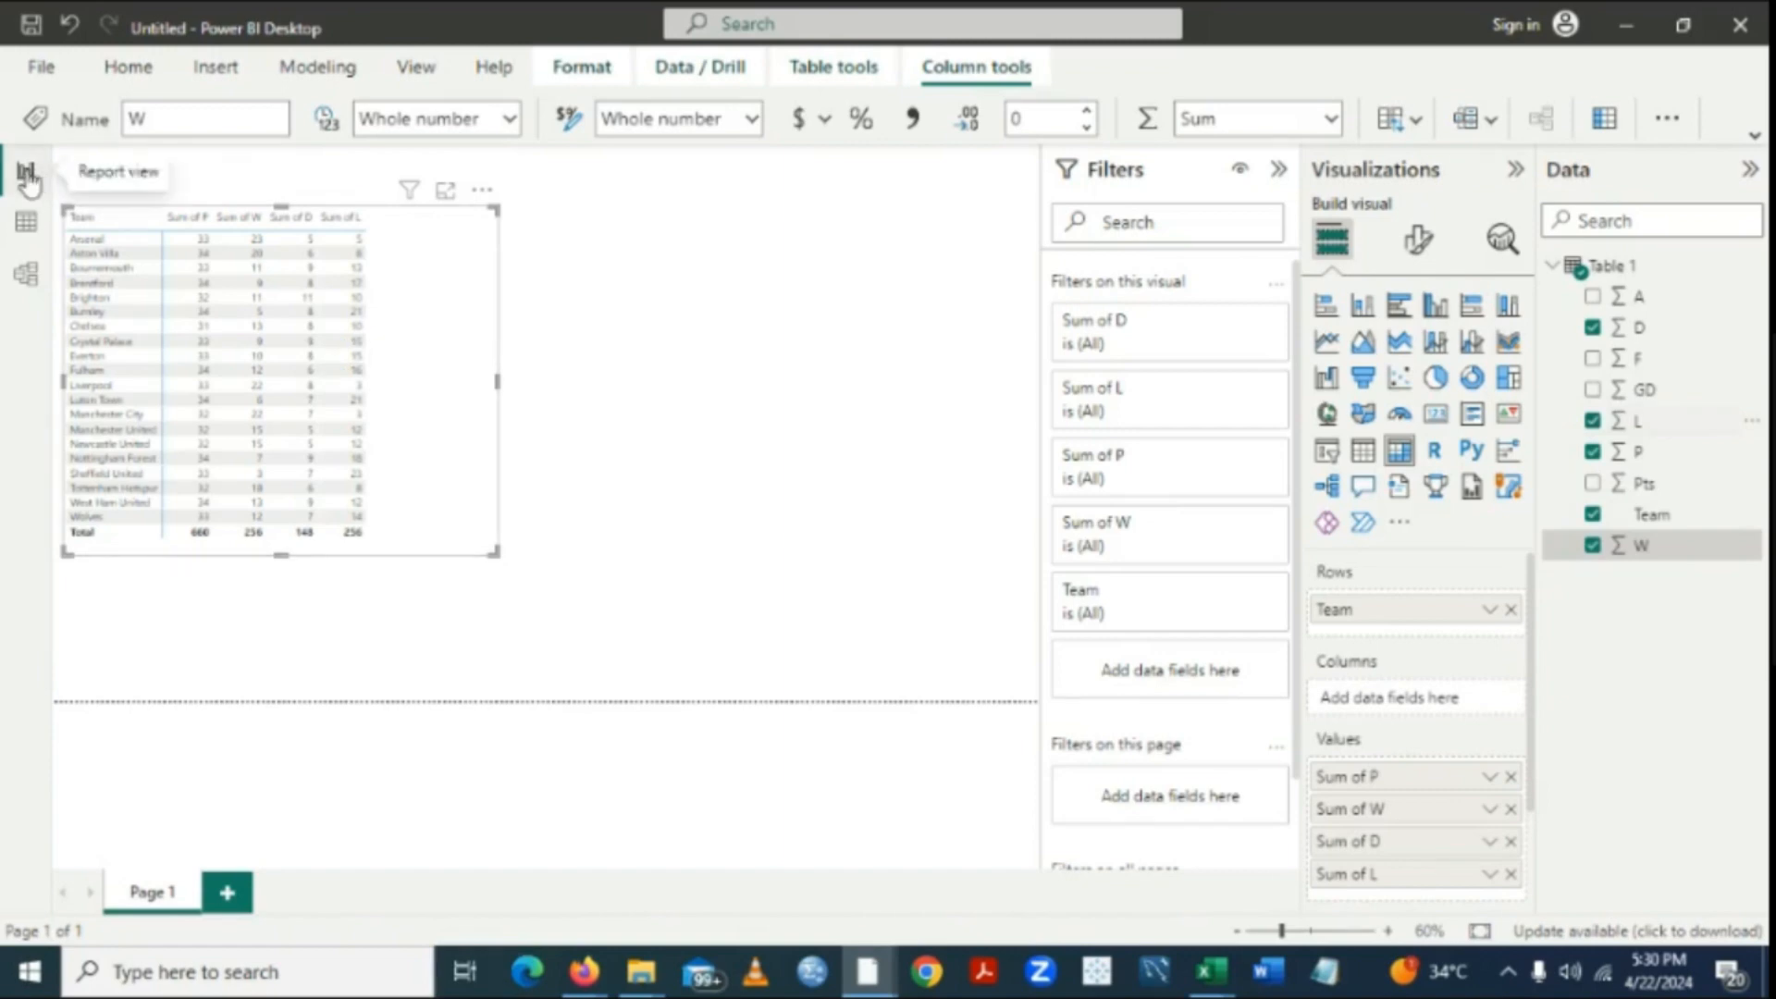
# Following the table's column order, add F, A, GD and Pts to the matrix values and widen the visual to fit all columns.
pyautogui.click(26, 225)
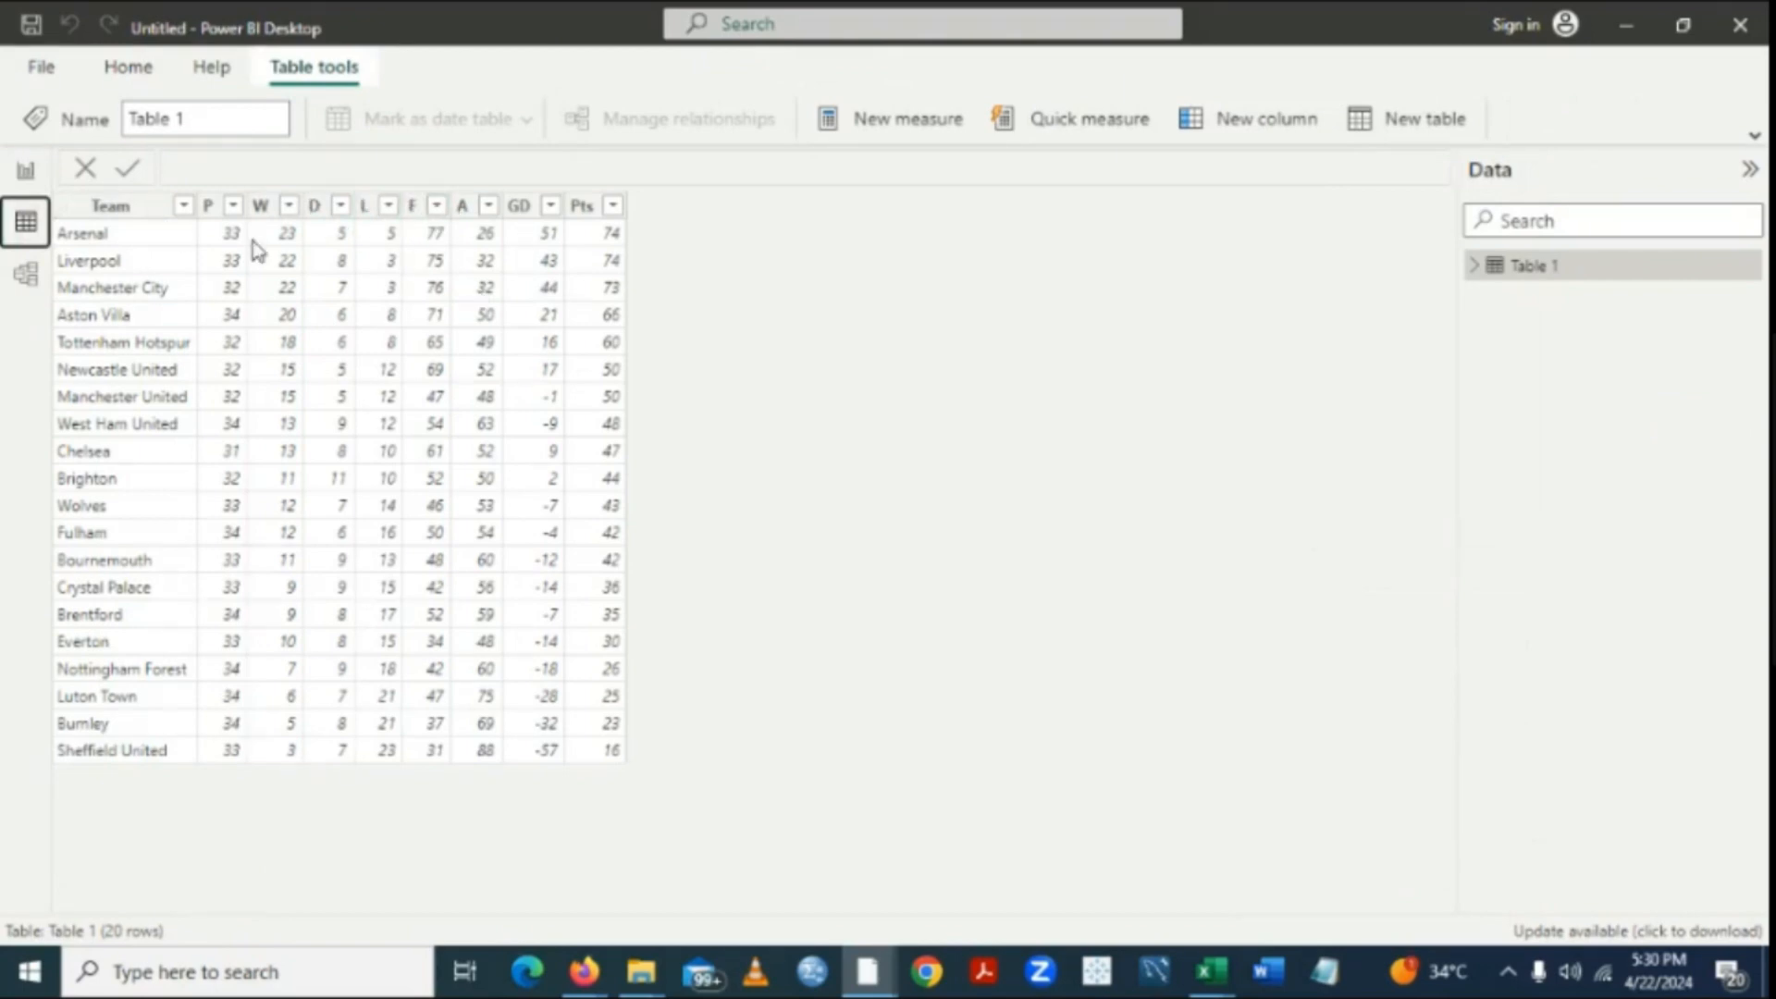
pyautogui.click(27, 178)
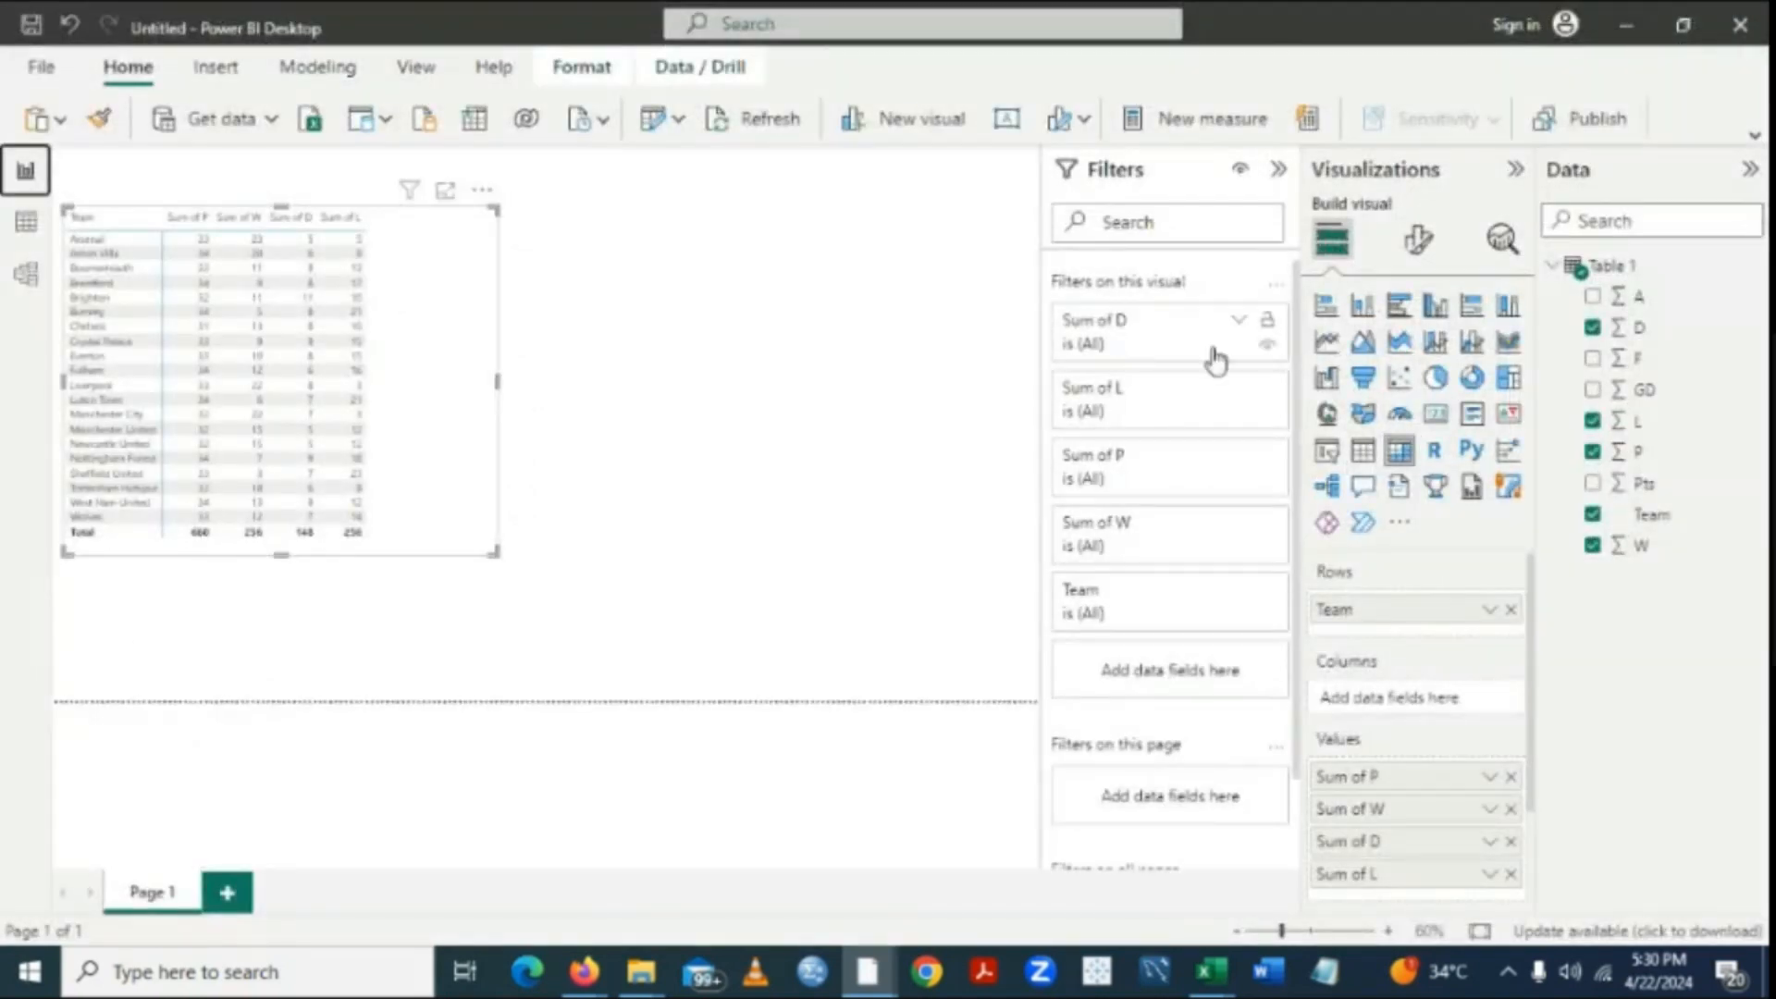
pyautogui.click(1593, 359)
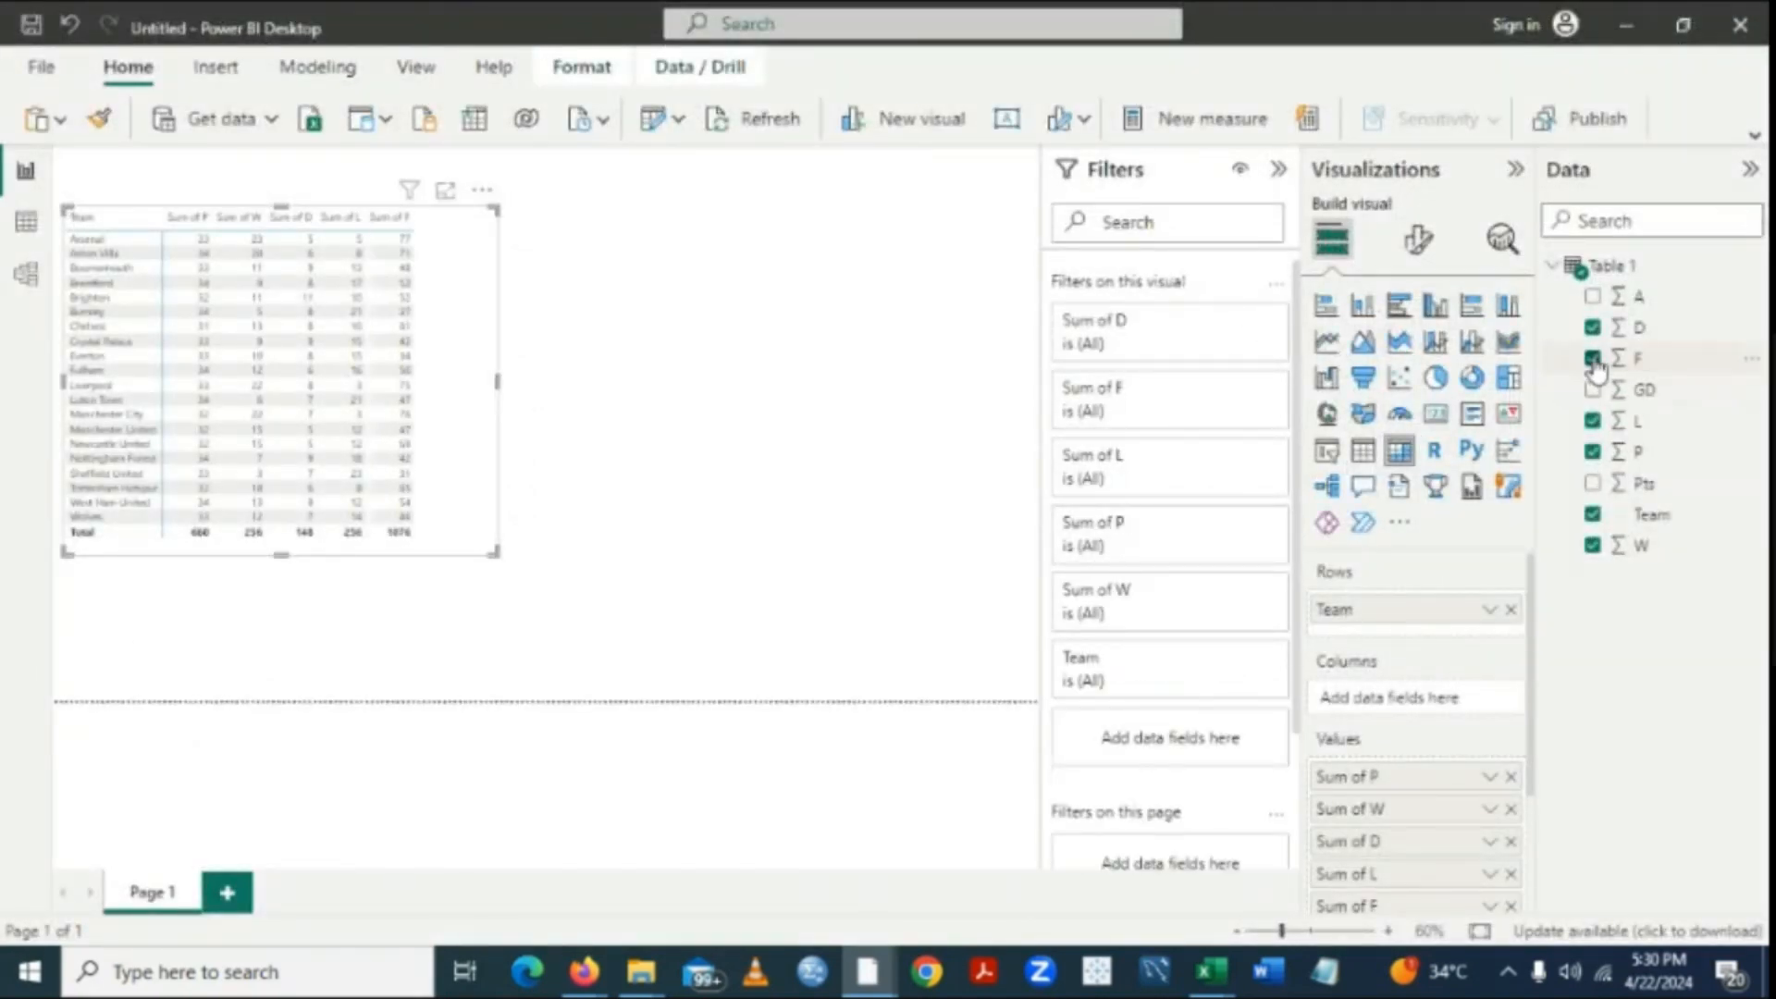
pyautogui.click(1593, 297)
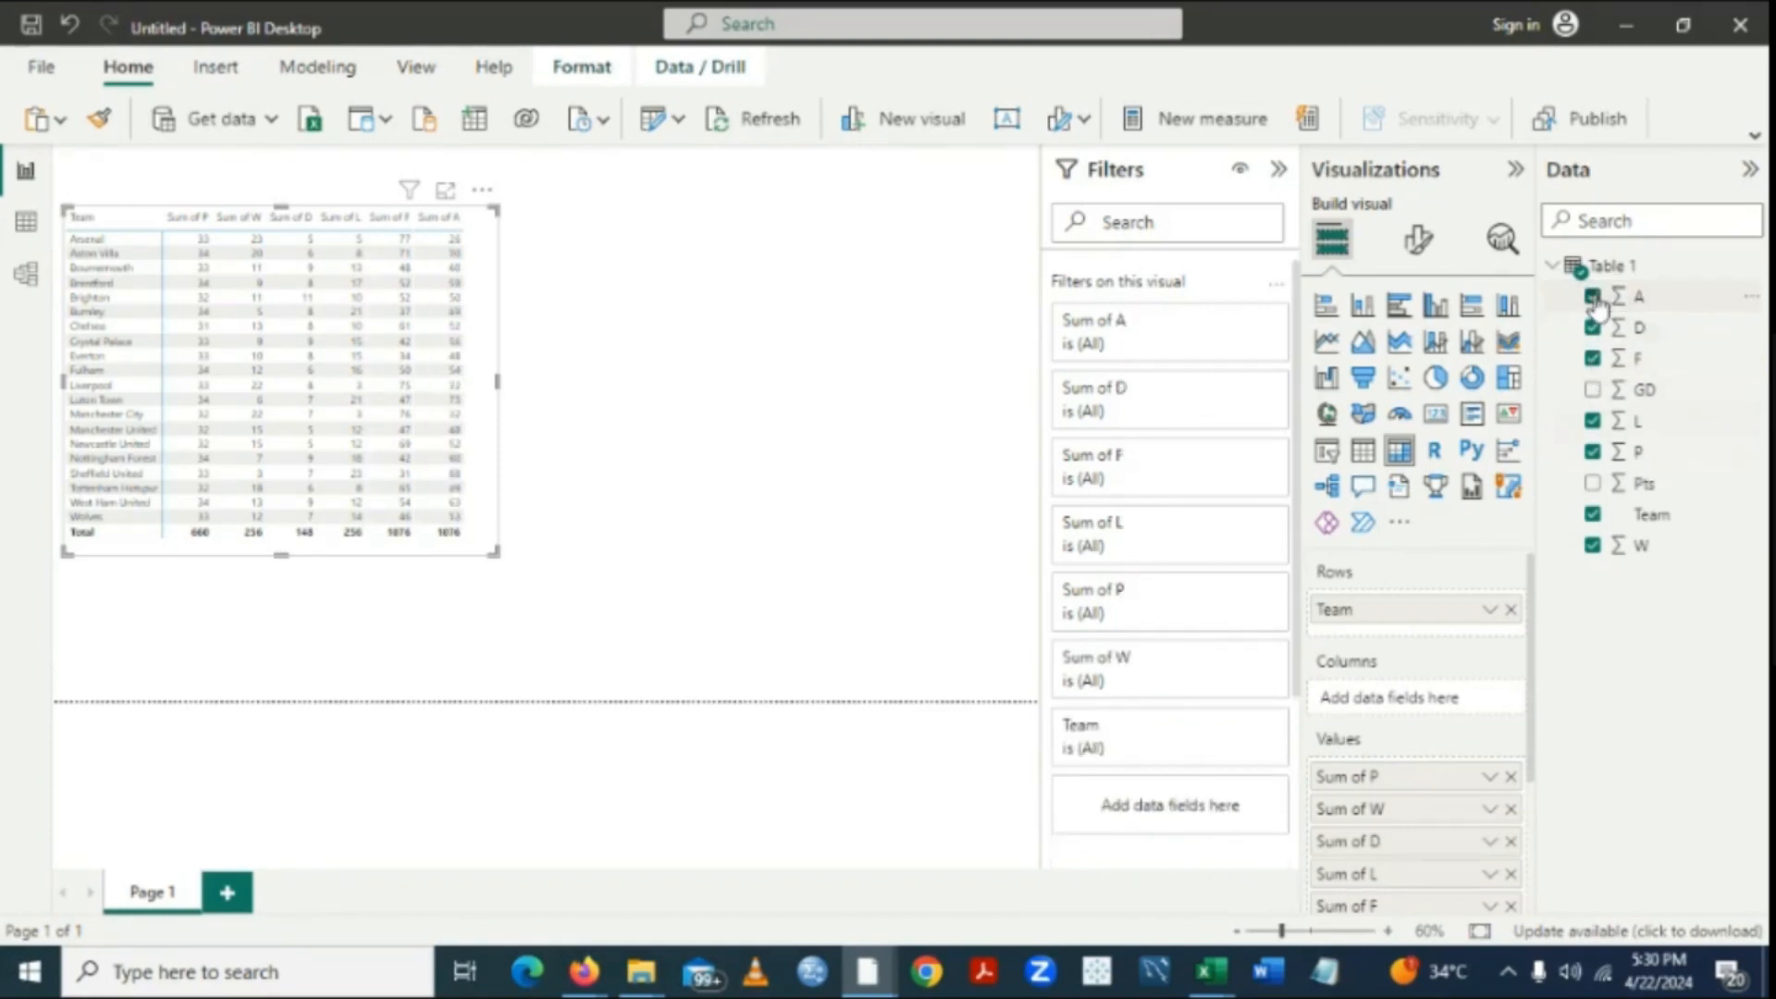
pyautogui.click(1595, 389)
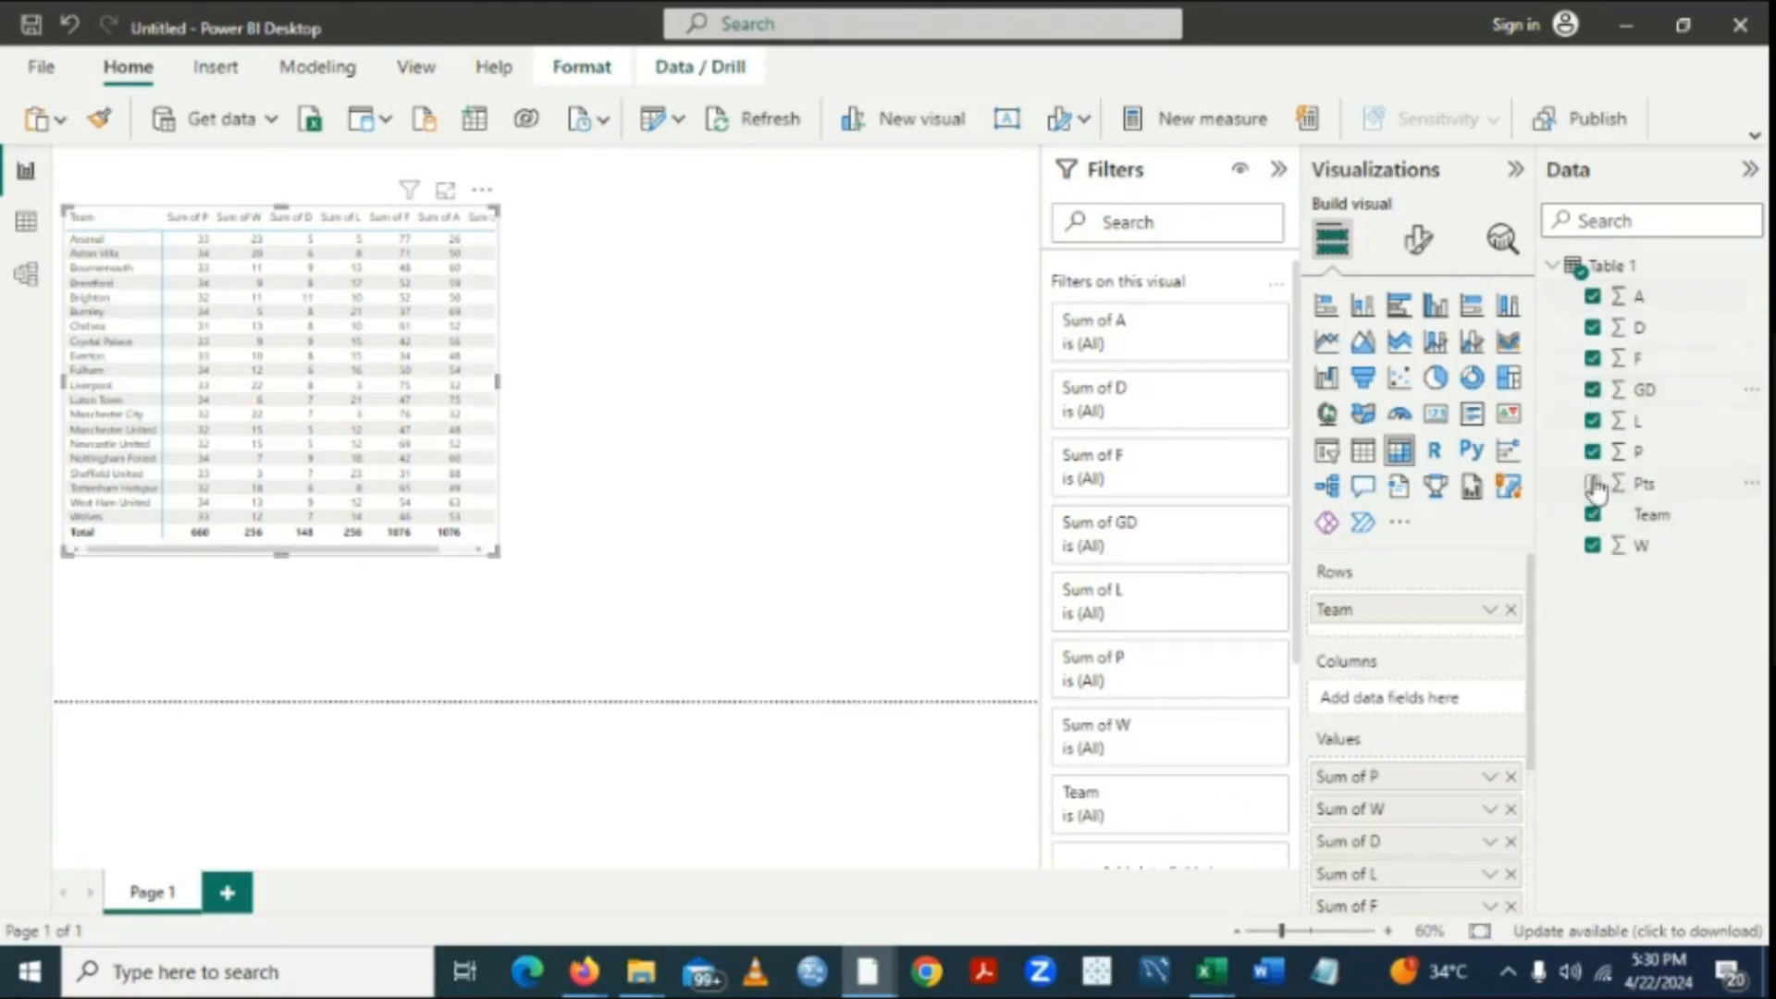
pyautogui.click(1593, 484)
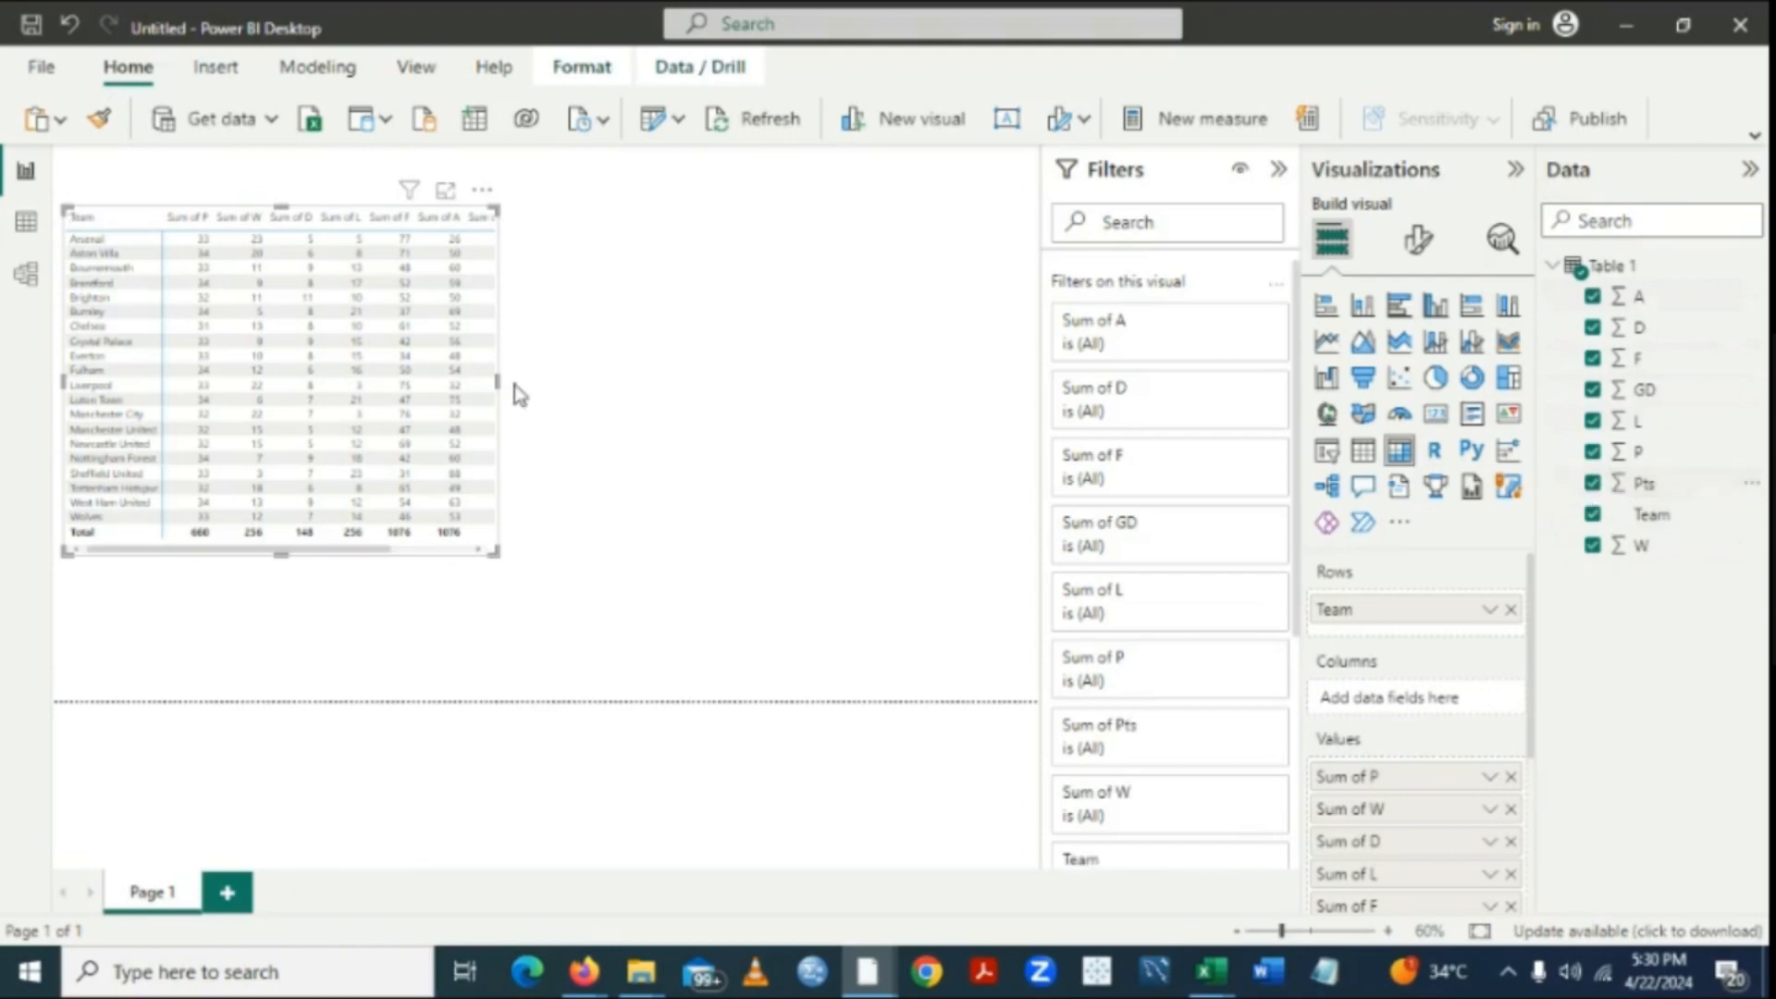
pyautogui.moveTo(497, 380); pyautogui.dragTo(628, 392)
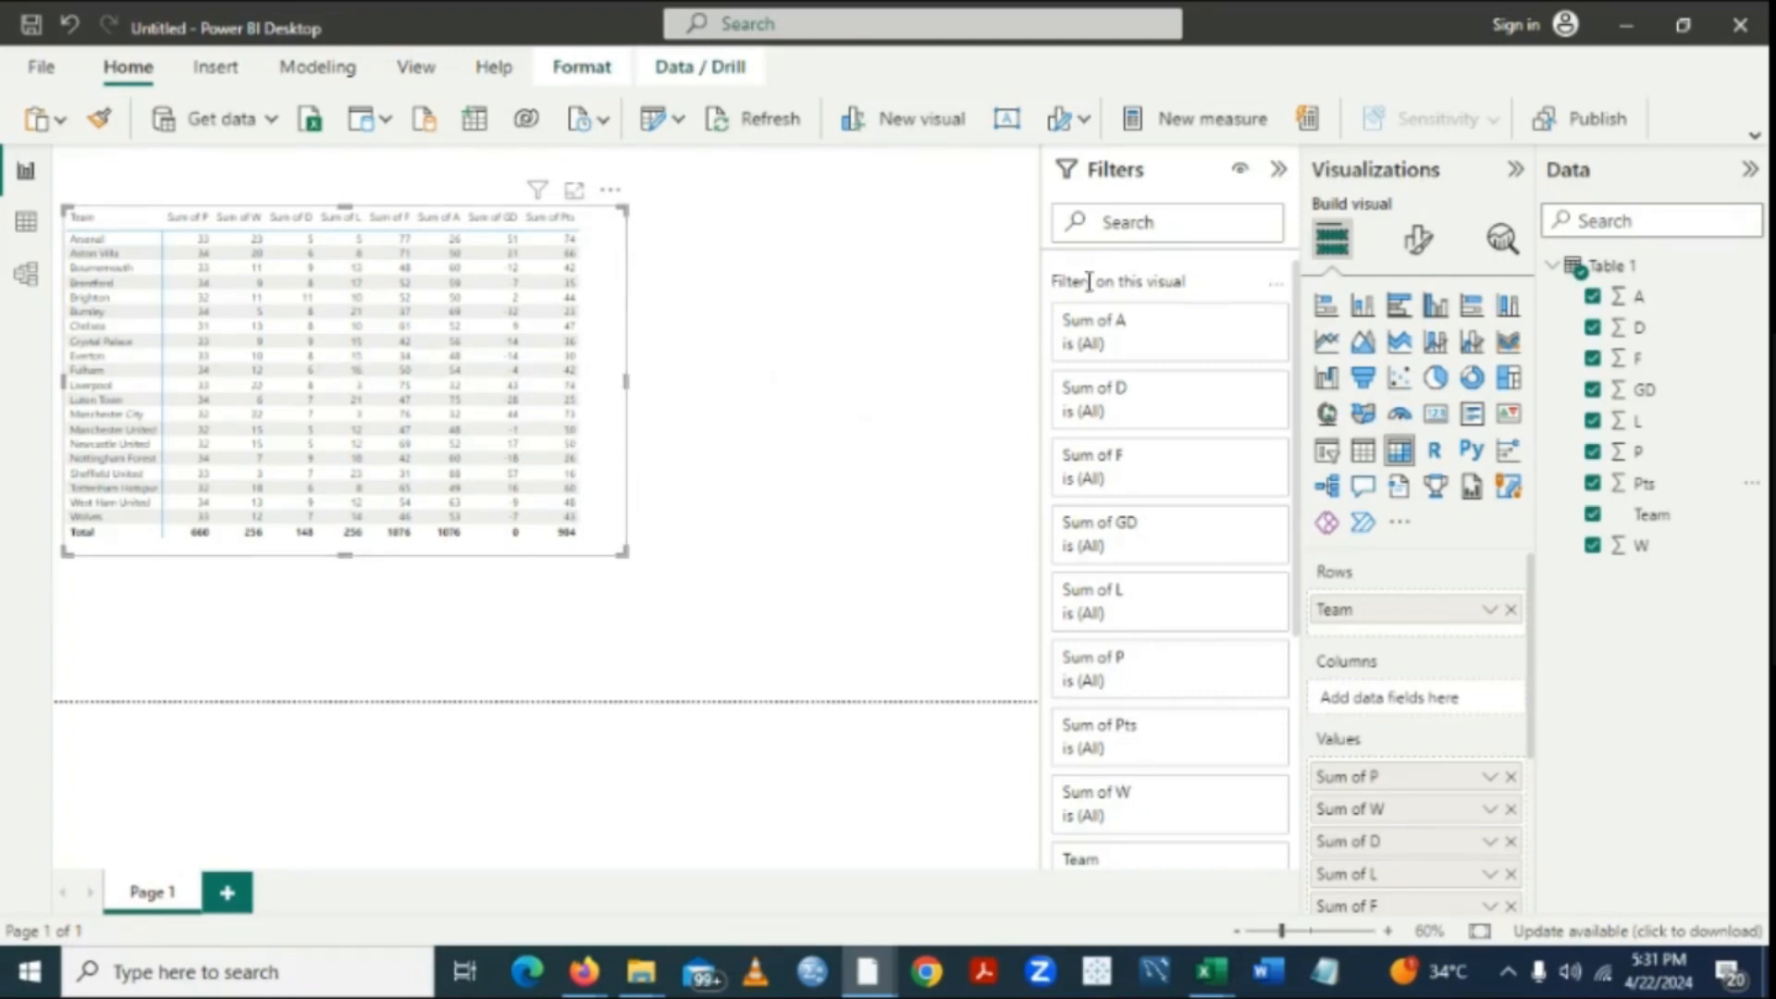
# Format the matrix values in bold.
pyautogui.click(1415, 242)
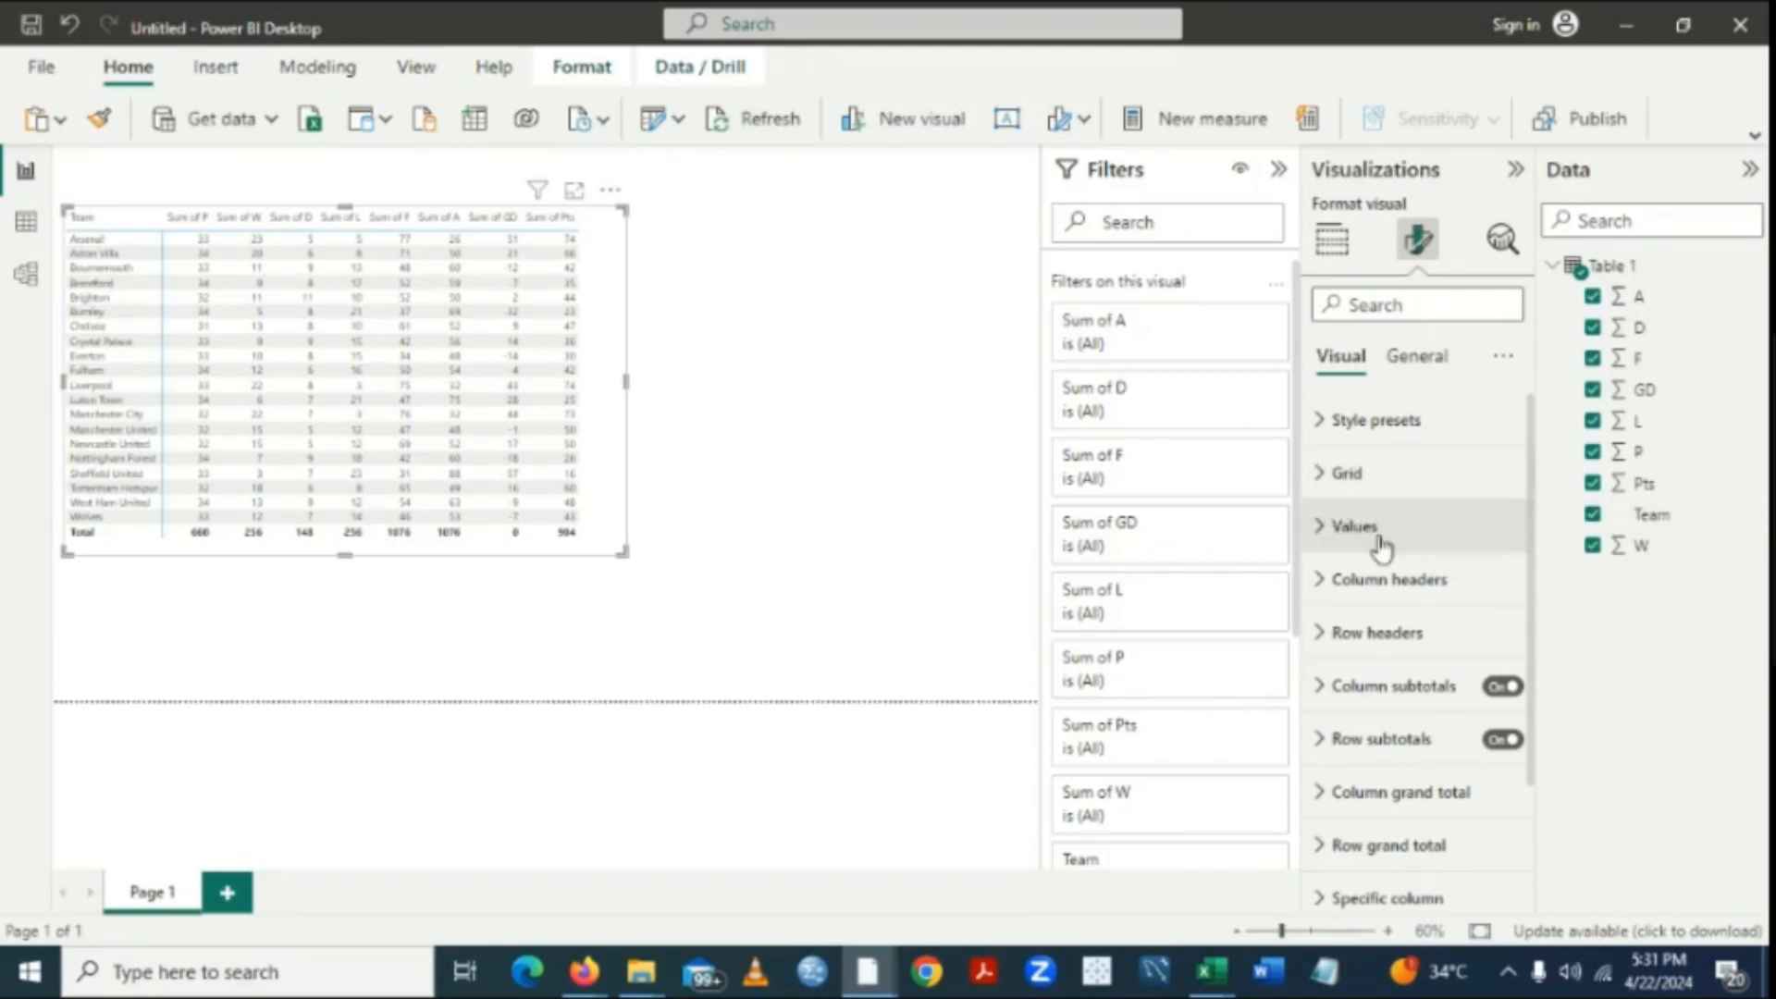
pyautogui.click(1326, 533)
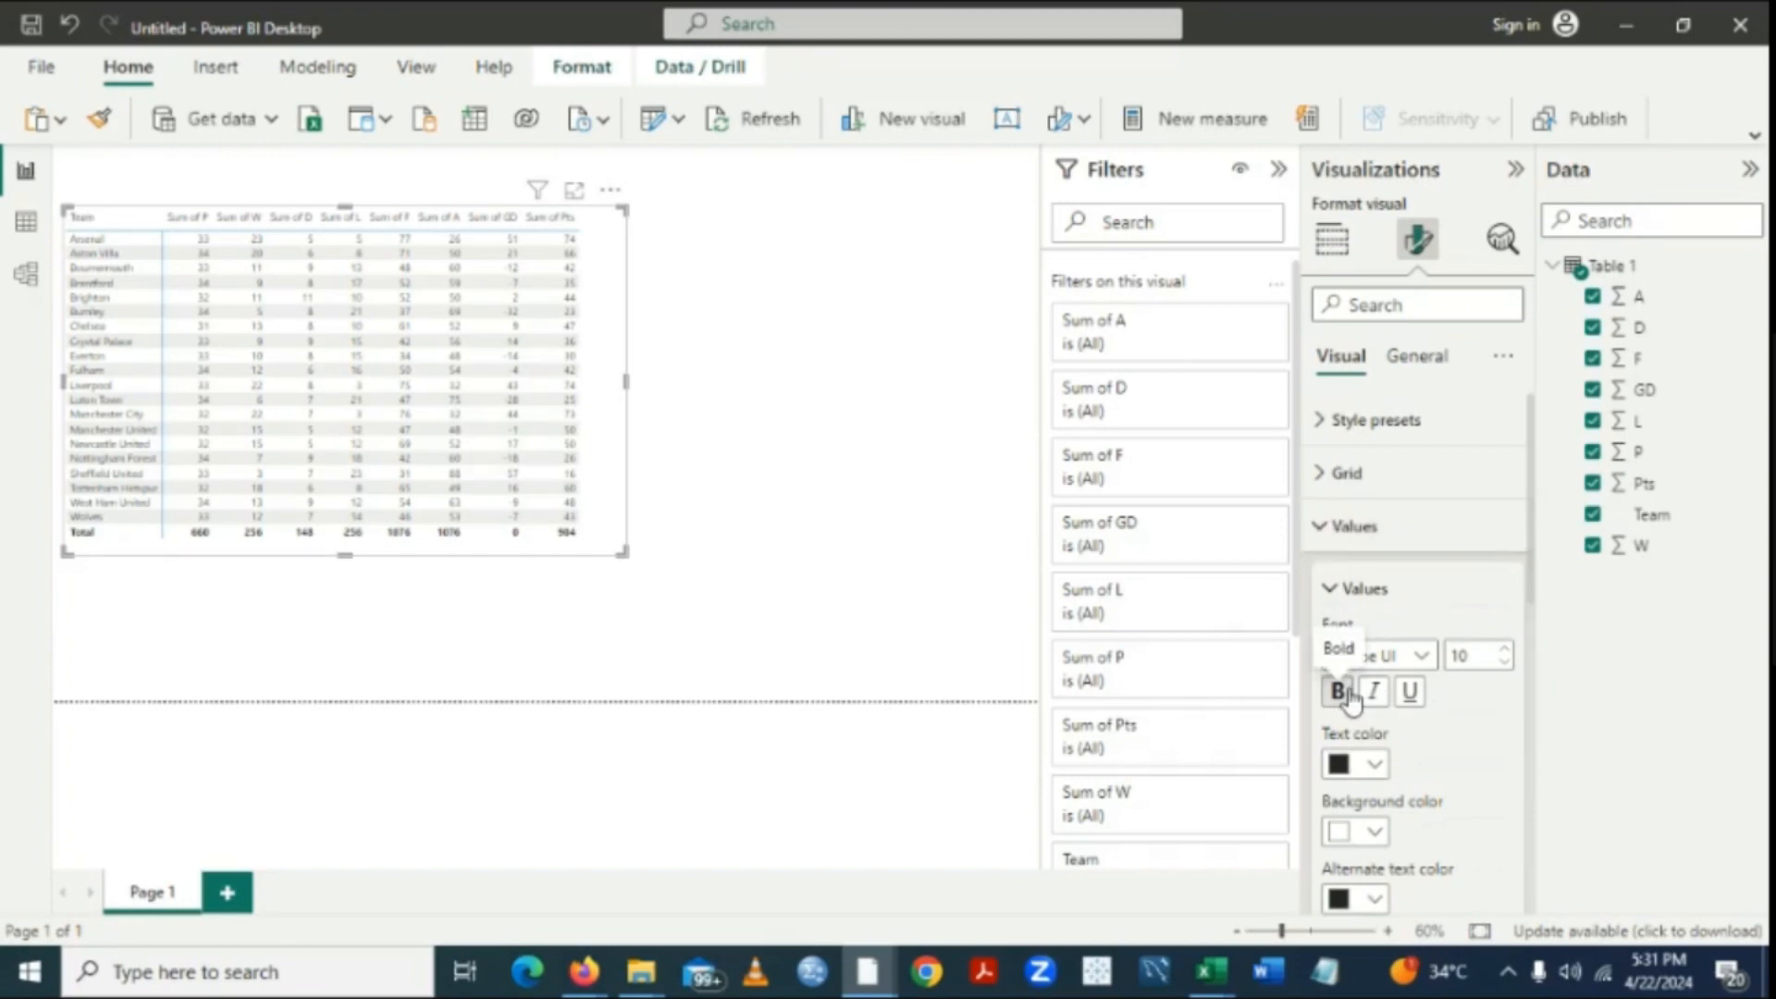
pyautogui.click(1349, 700)
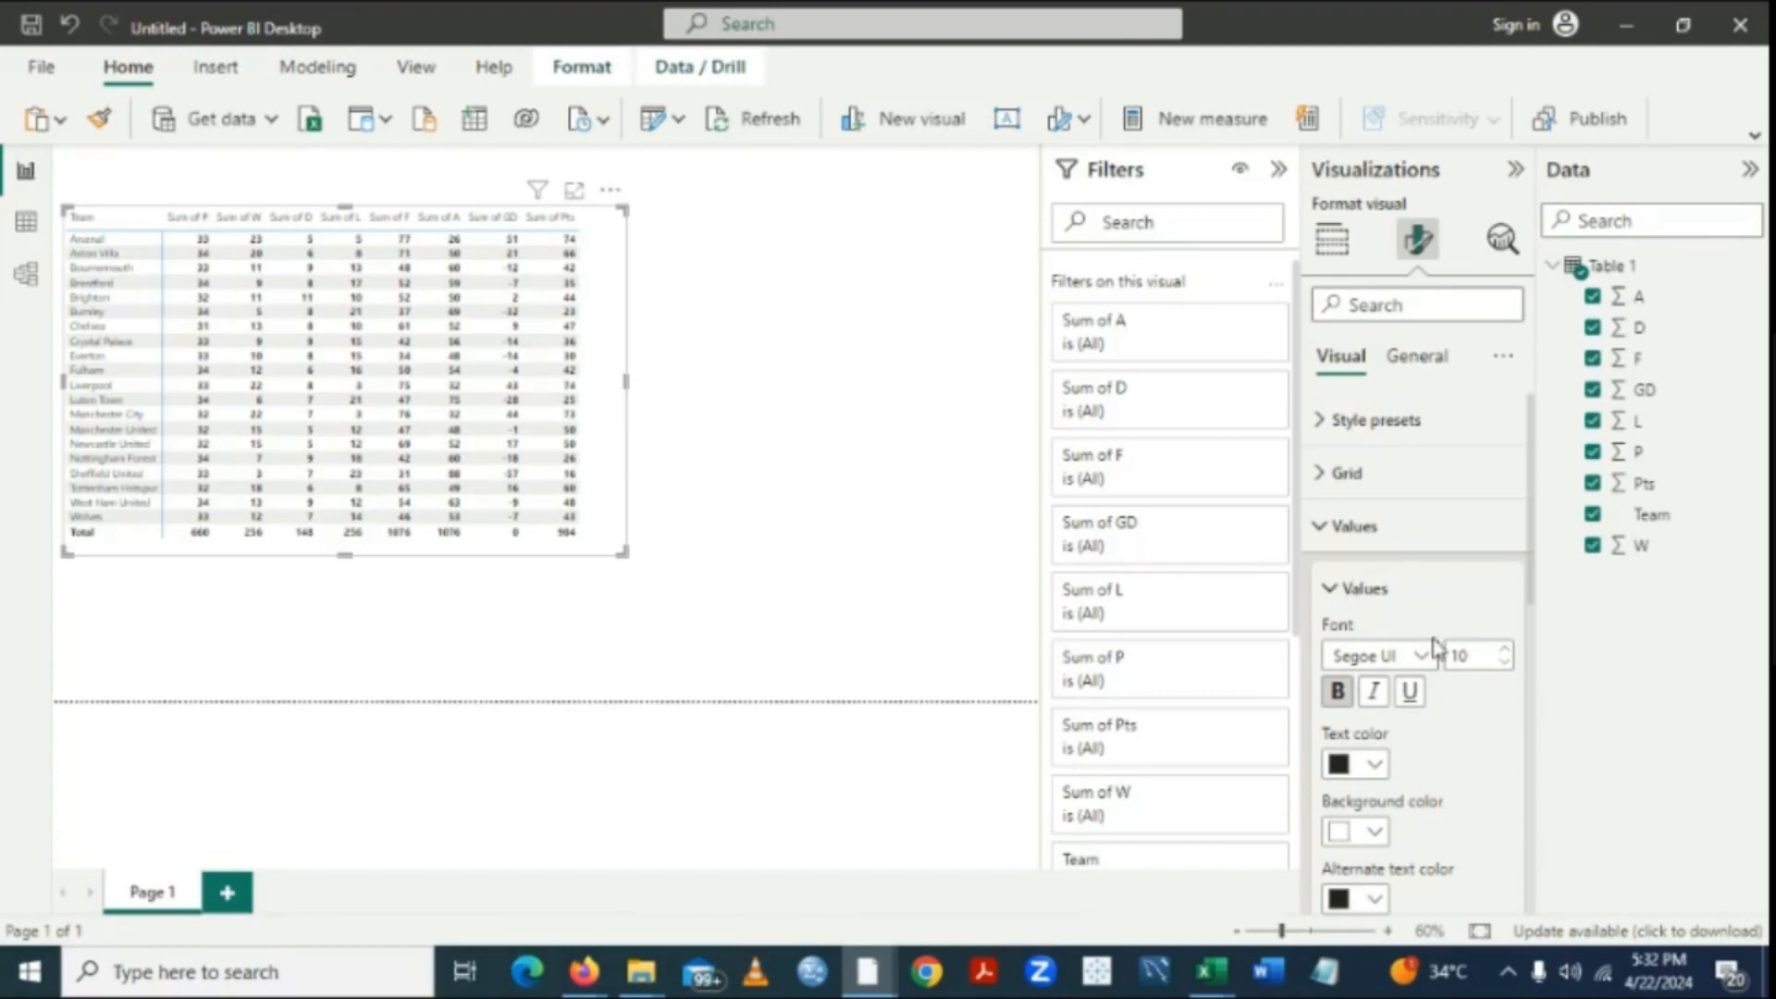
pyautogui.click(1328, 590)
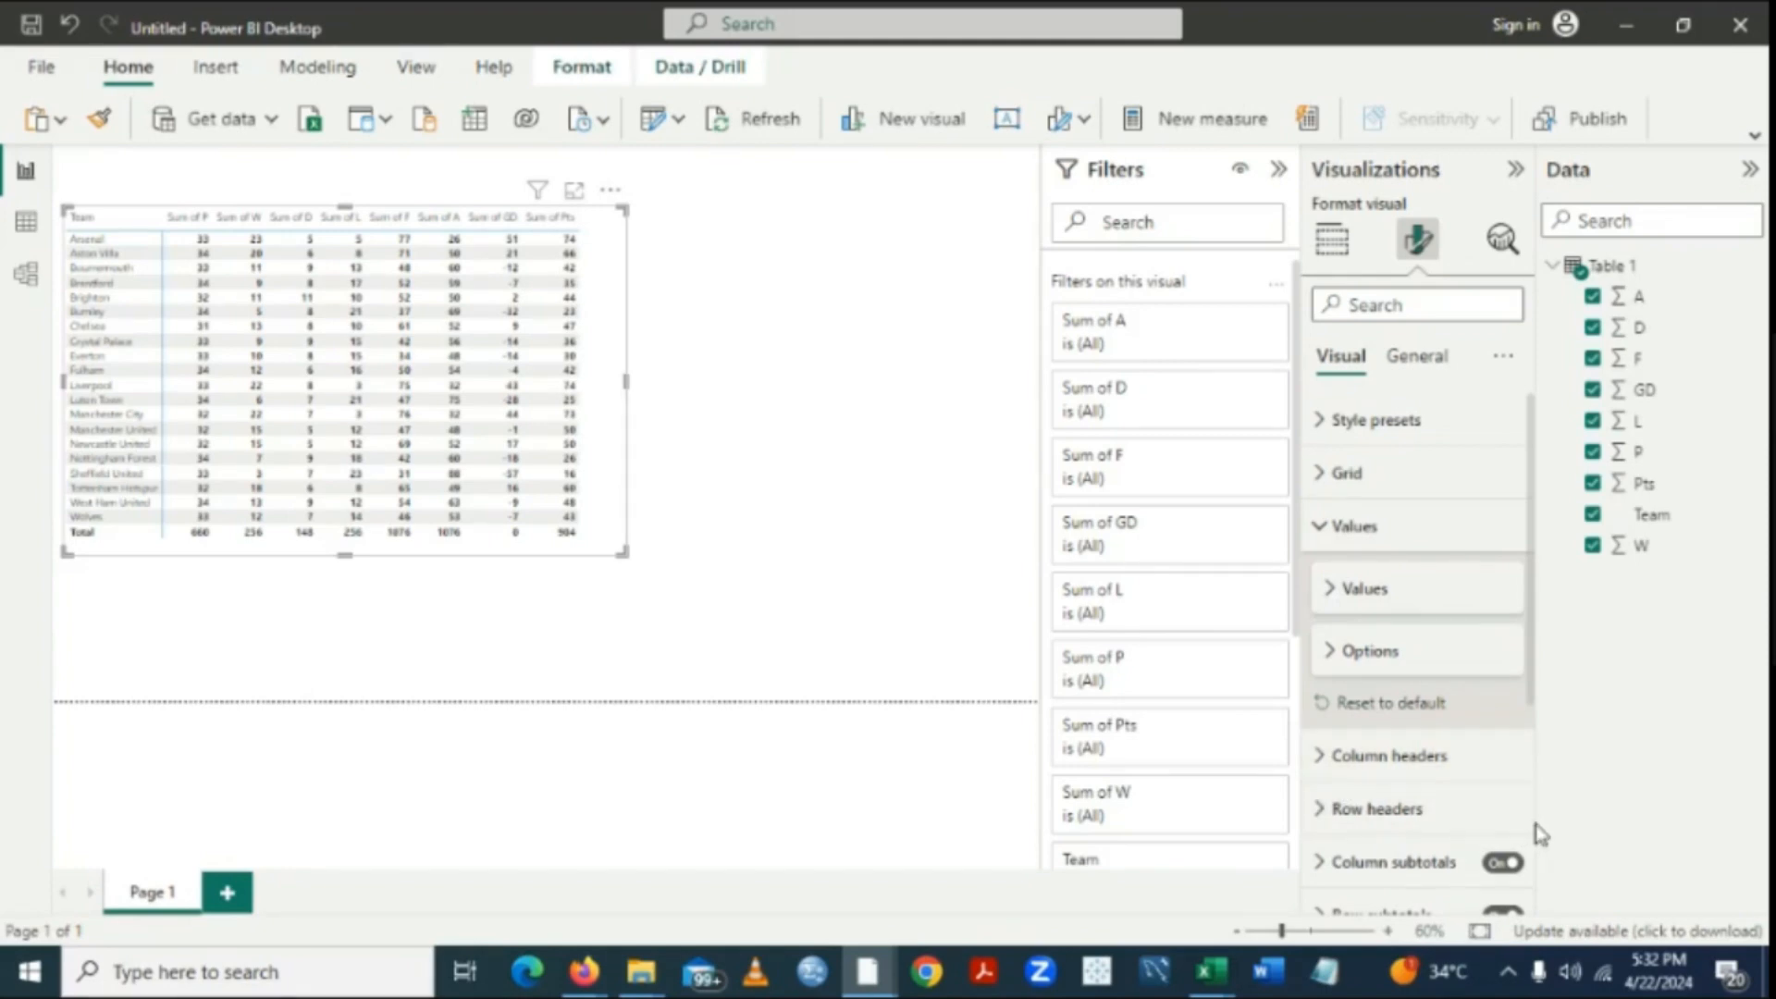
# Format the matrix column headers in bold.
pyautogui.scroll(-4, 1533, 787)
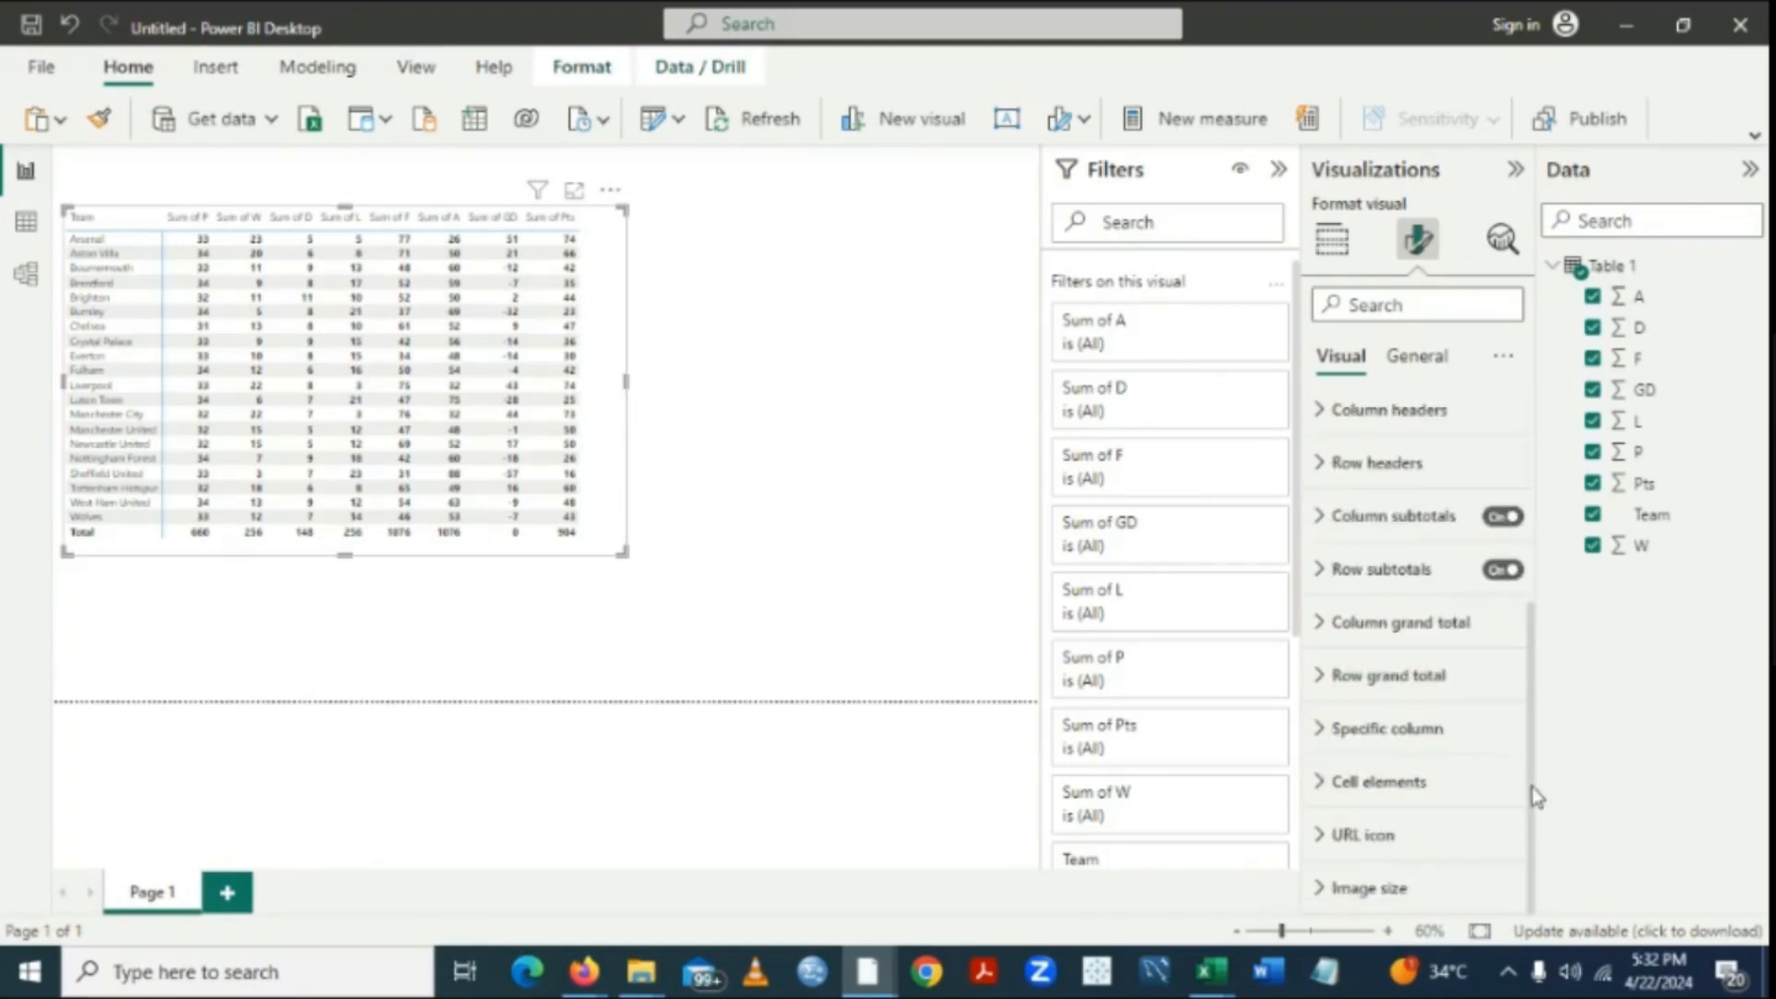
pyautogui.click(1326, 424)
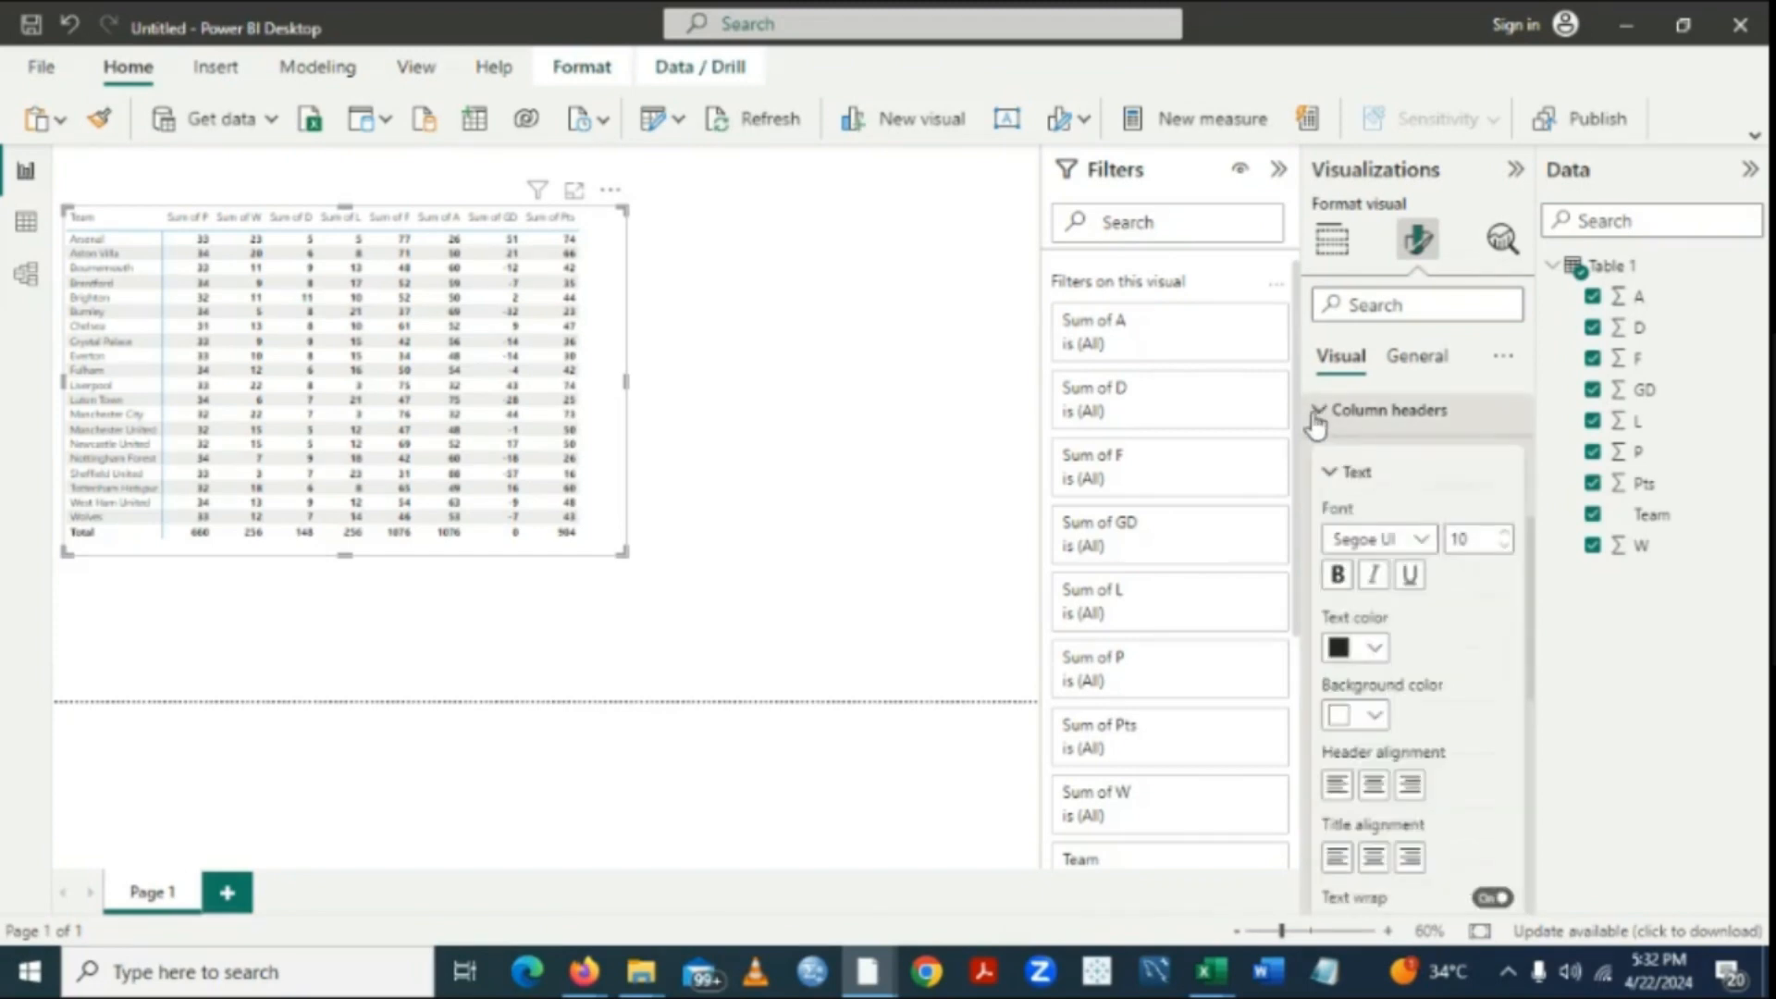
pyautogui.click(1338, 575)
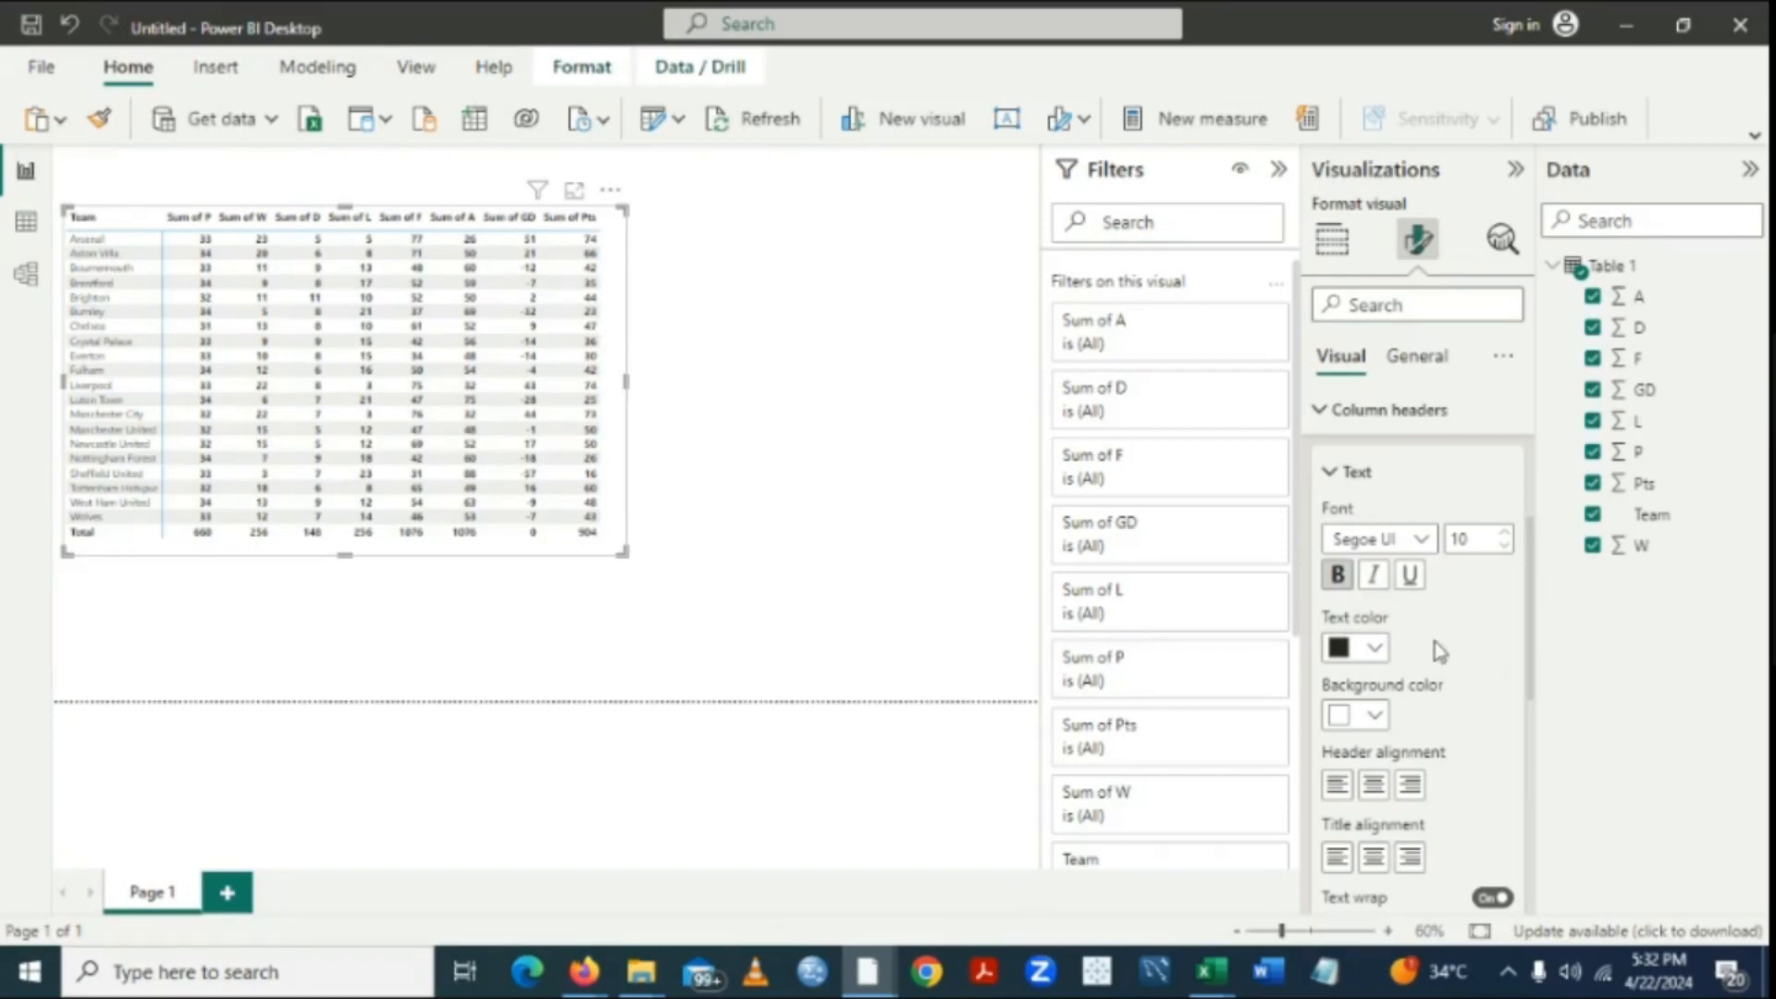
# Format the matrix row headers in bold.
pyautogui.scroll(-10, 1536, 849)
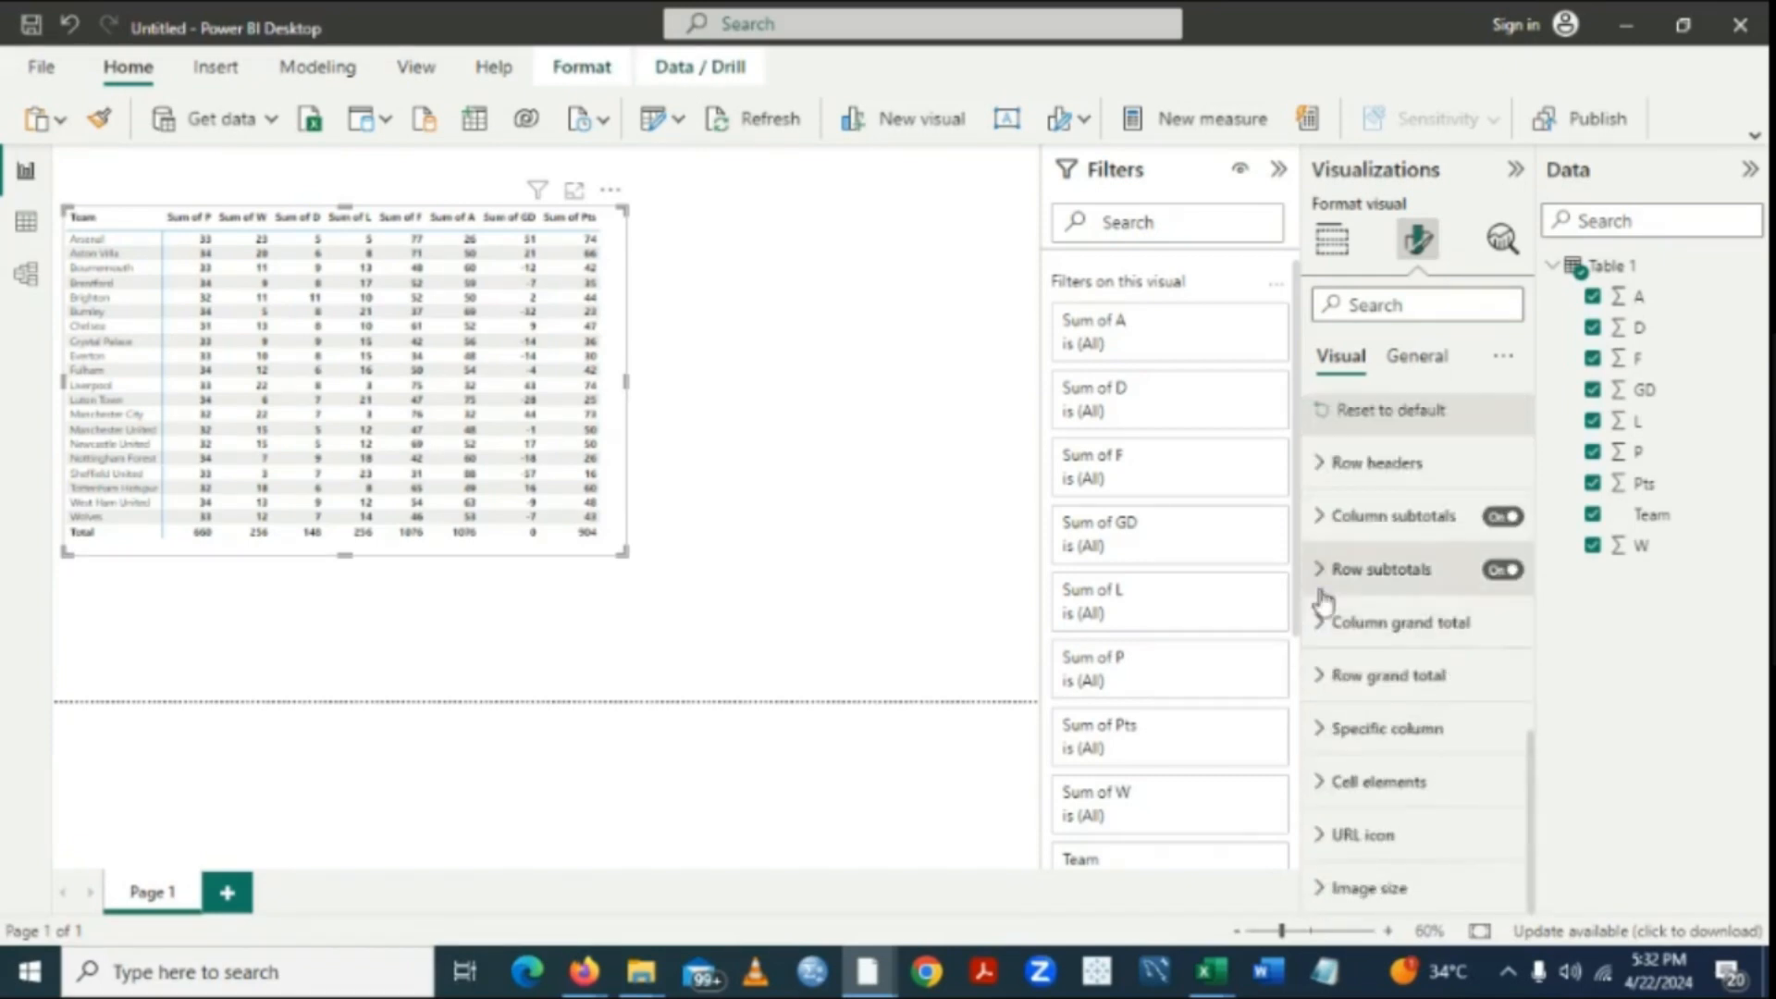
pyautogui.click(1317, 467)
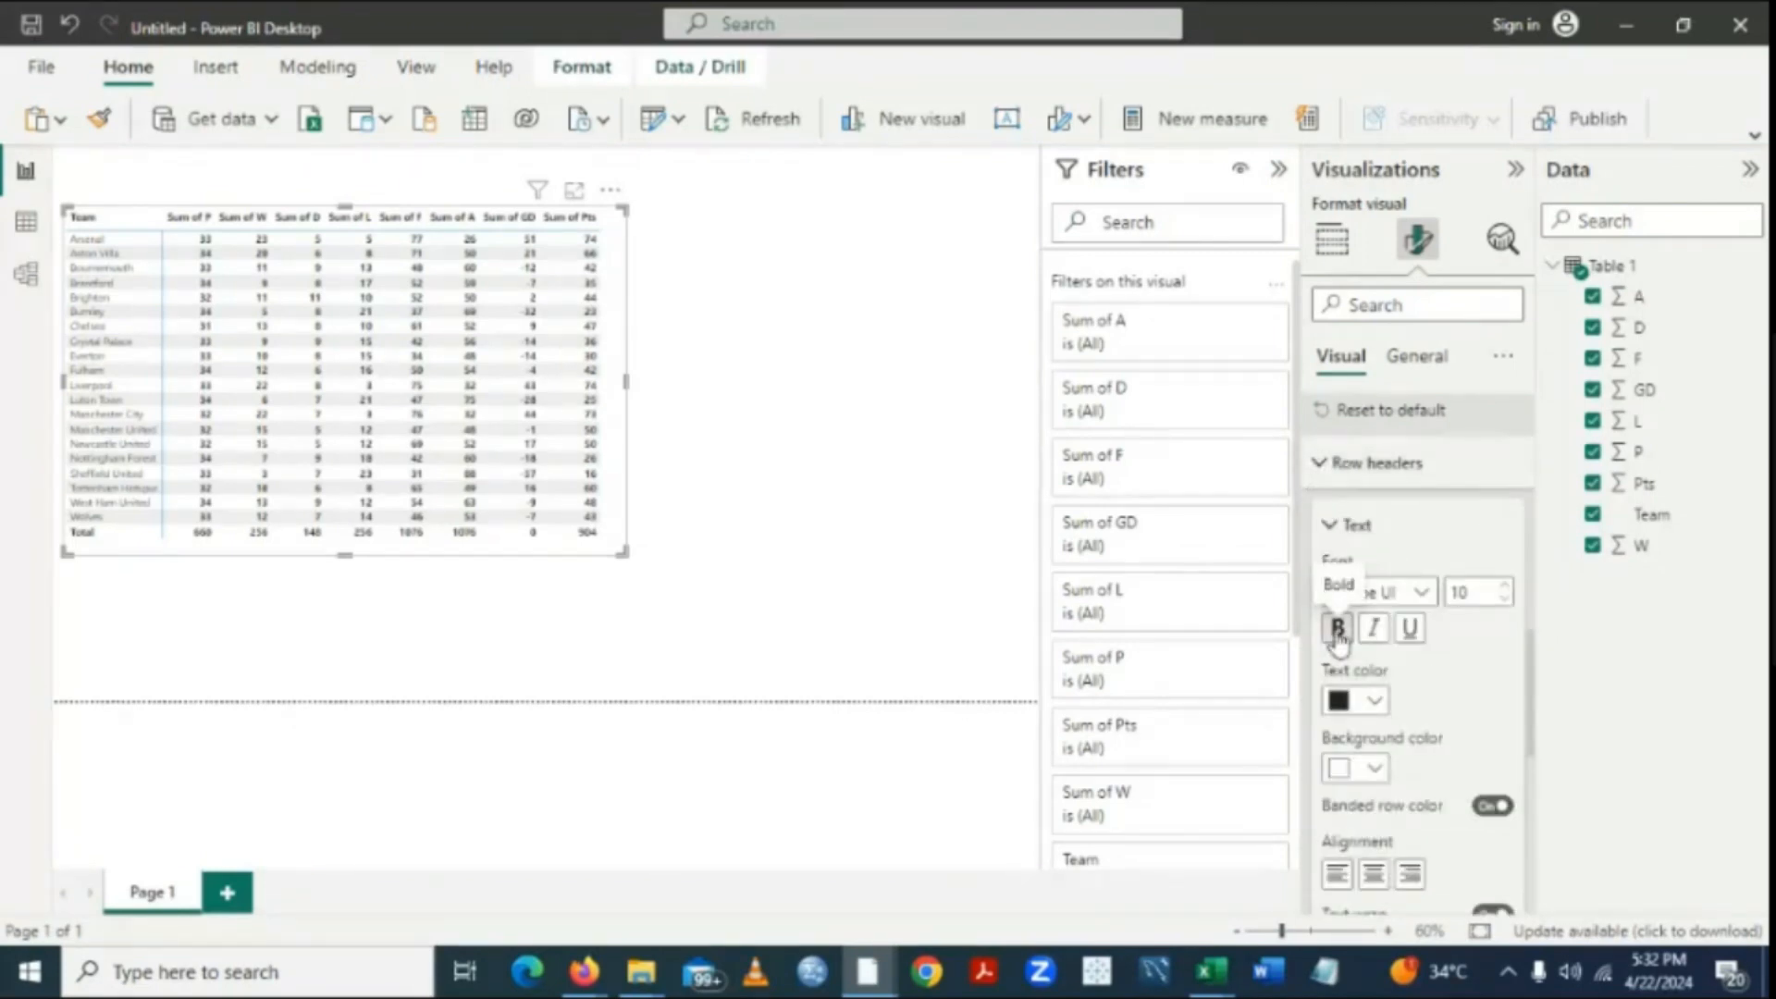
pyautogui.click(1339, 632)
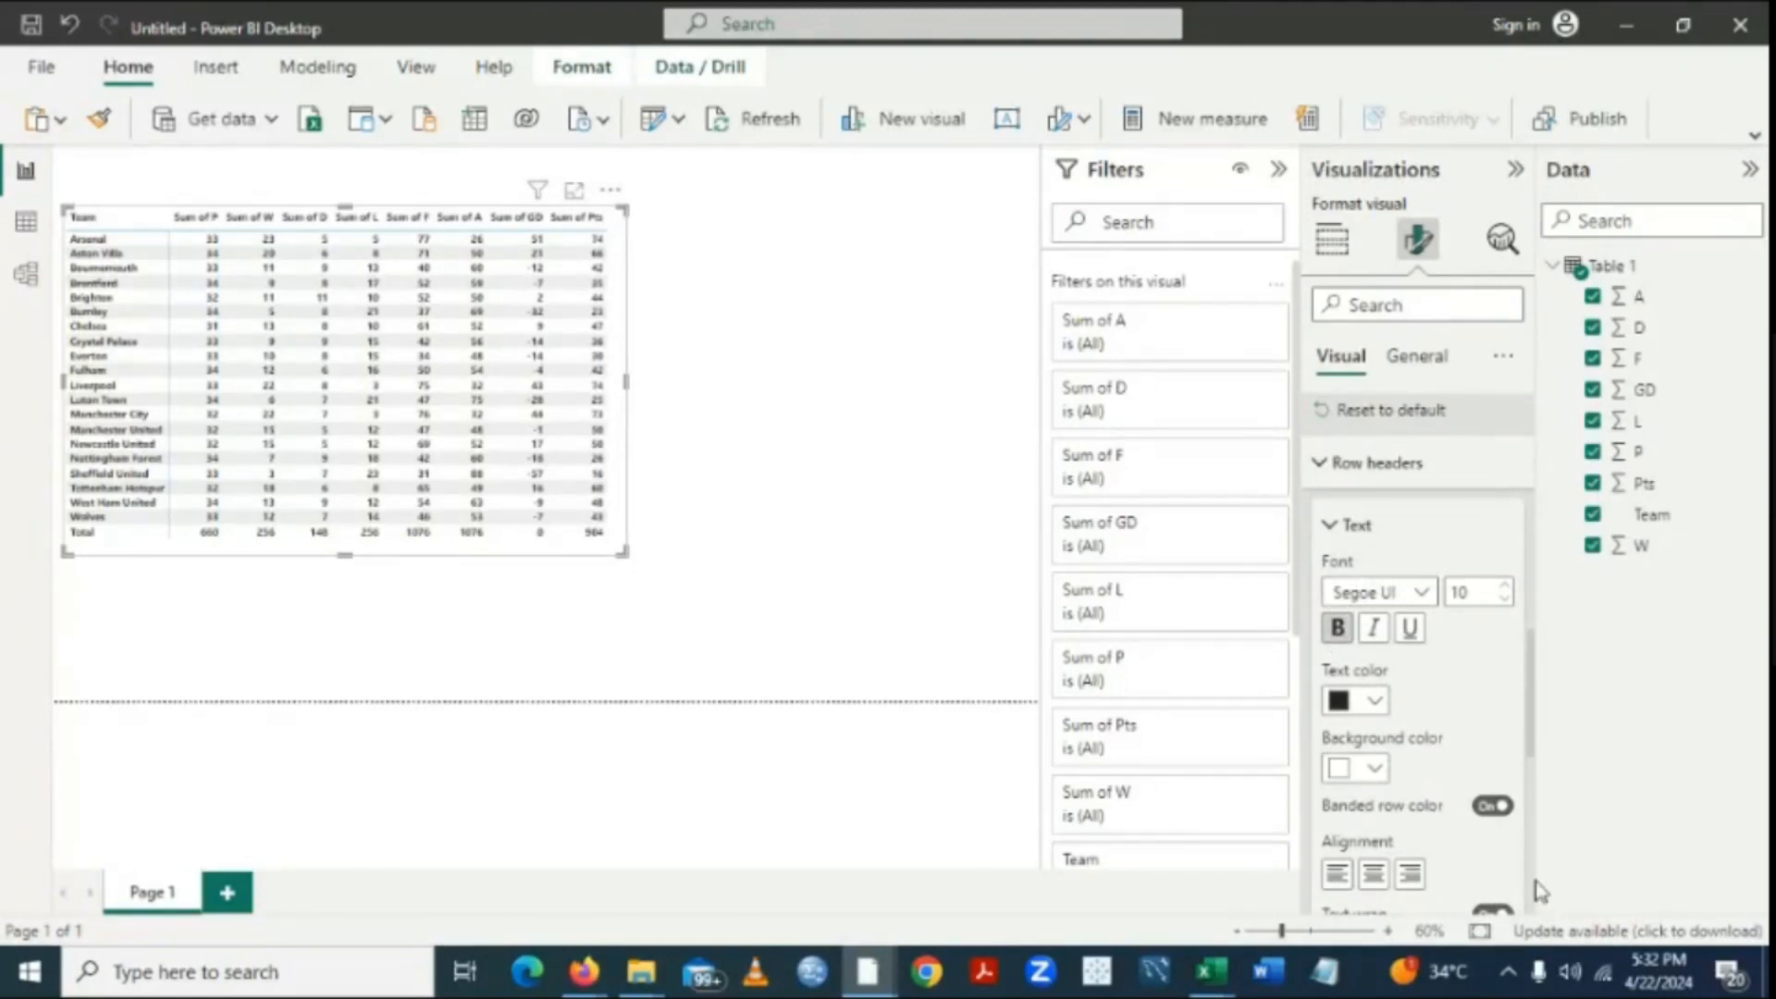
pyautogui.scroll(-5, 1534, 891)
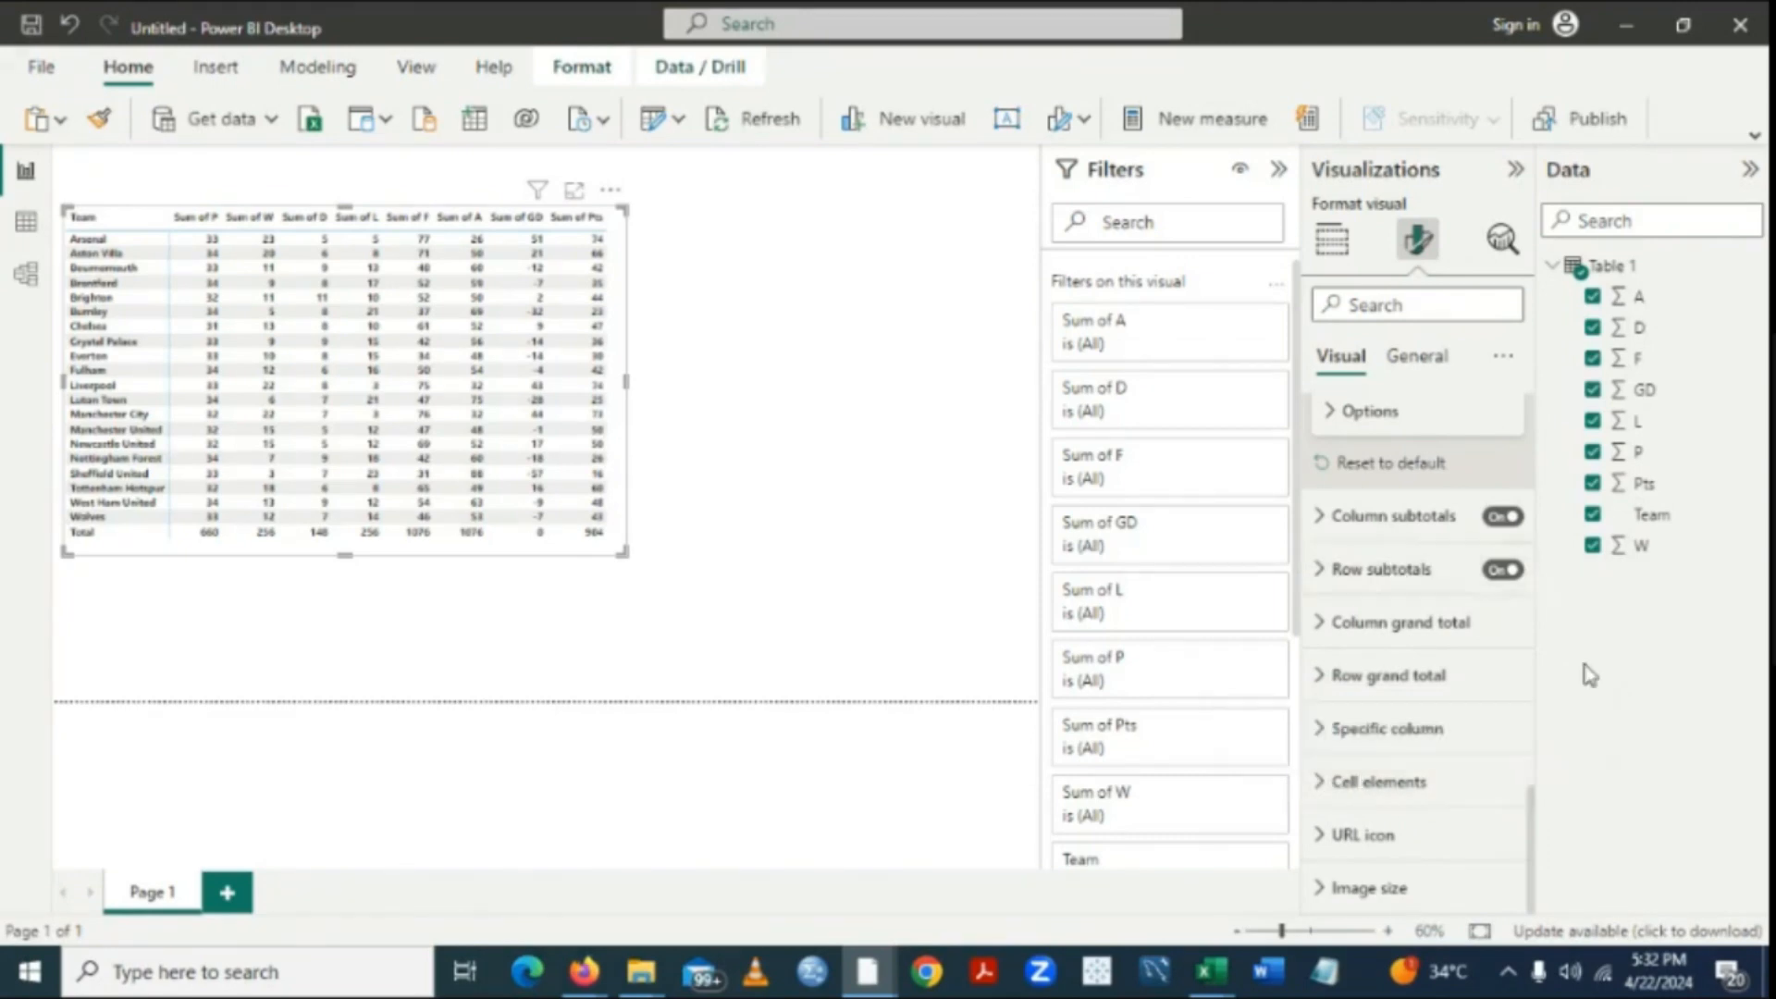
pyautogui.click(1333, 421)
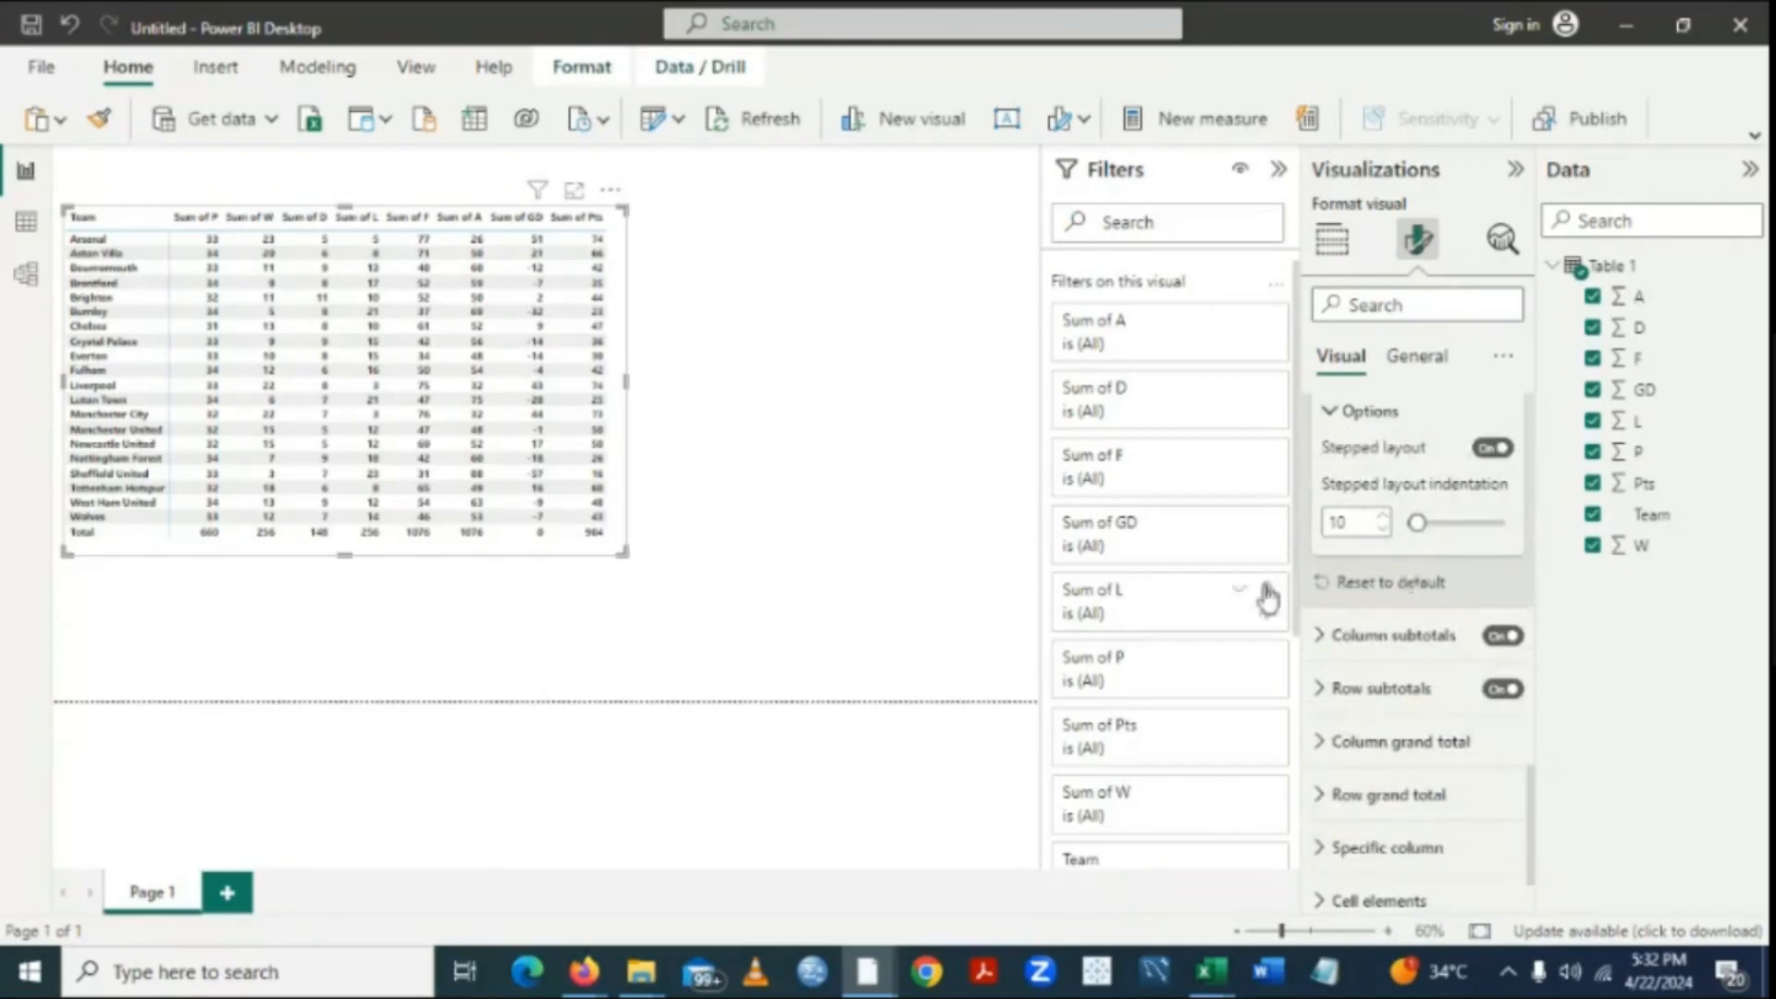
pyautogui.click(1332, 424)
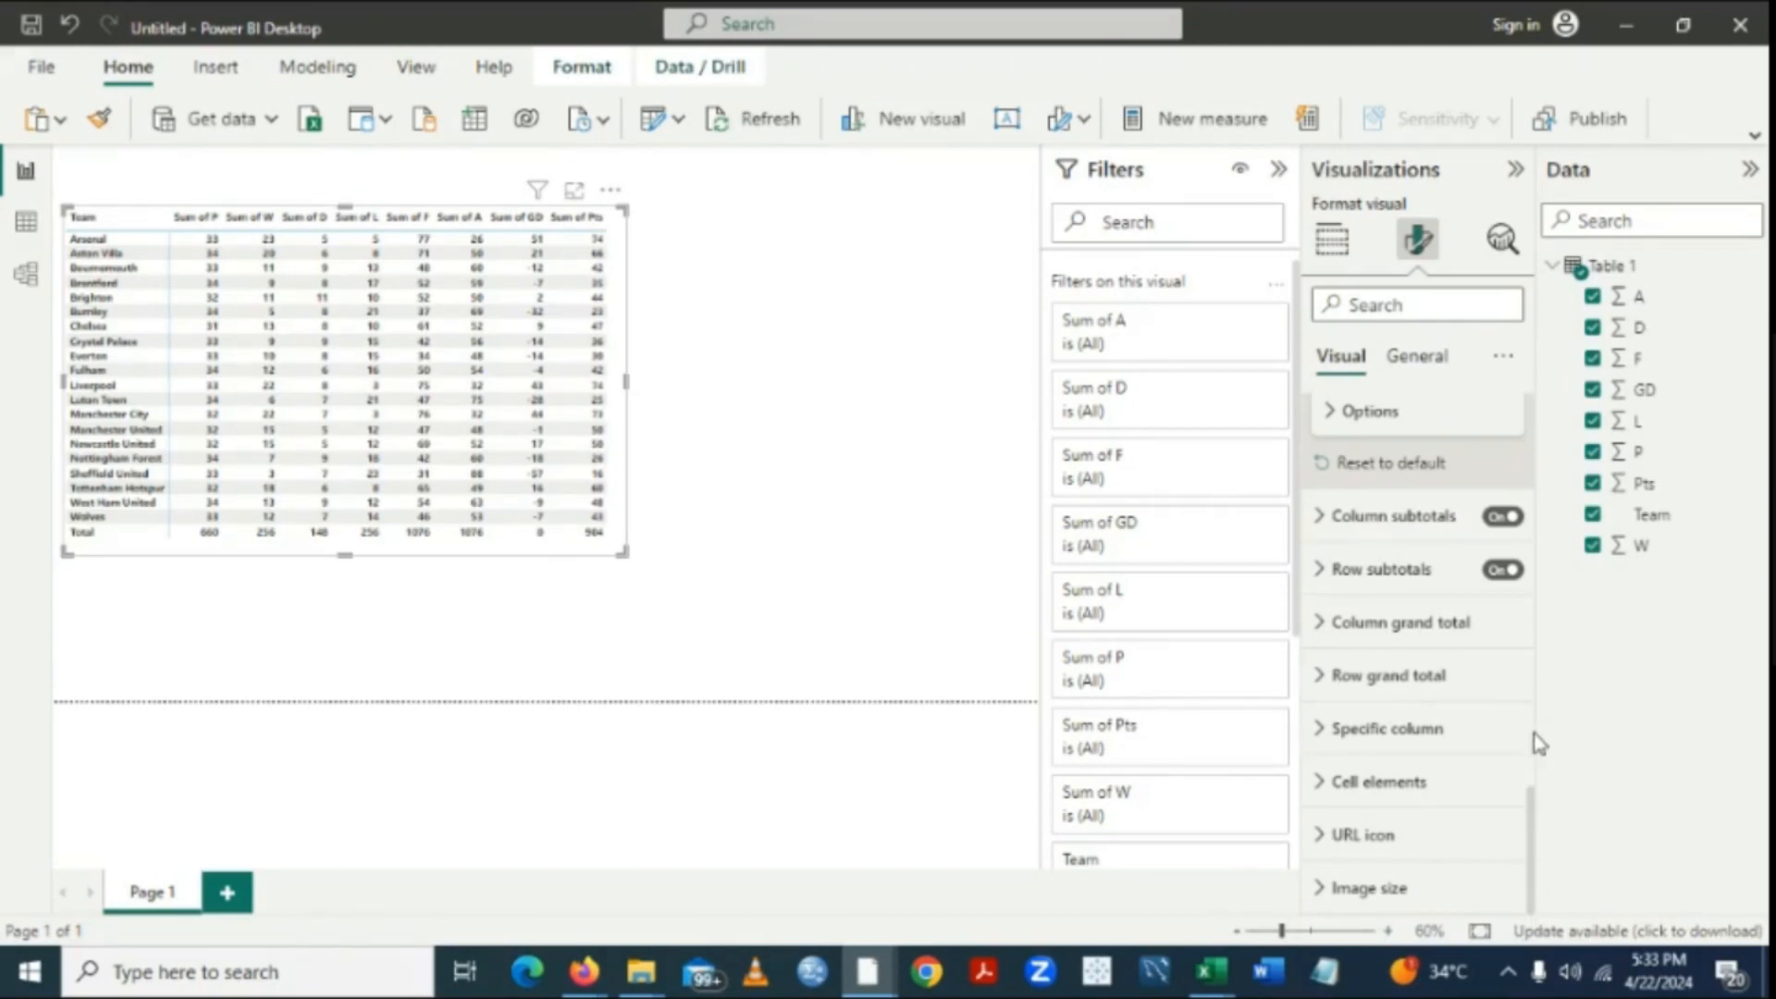
pyautogui.scroll(5, 1537, 743)
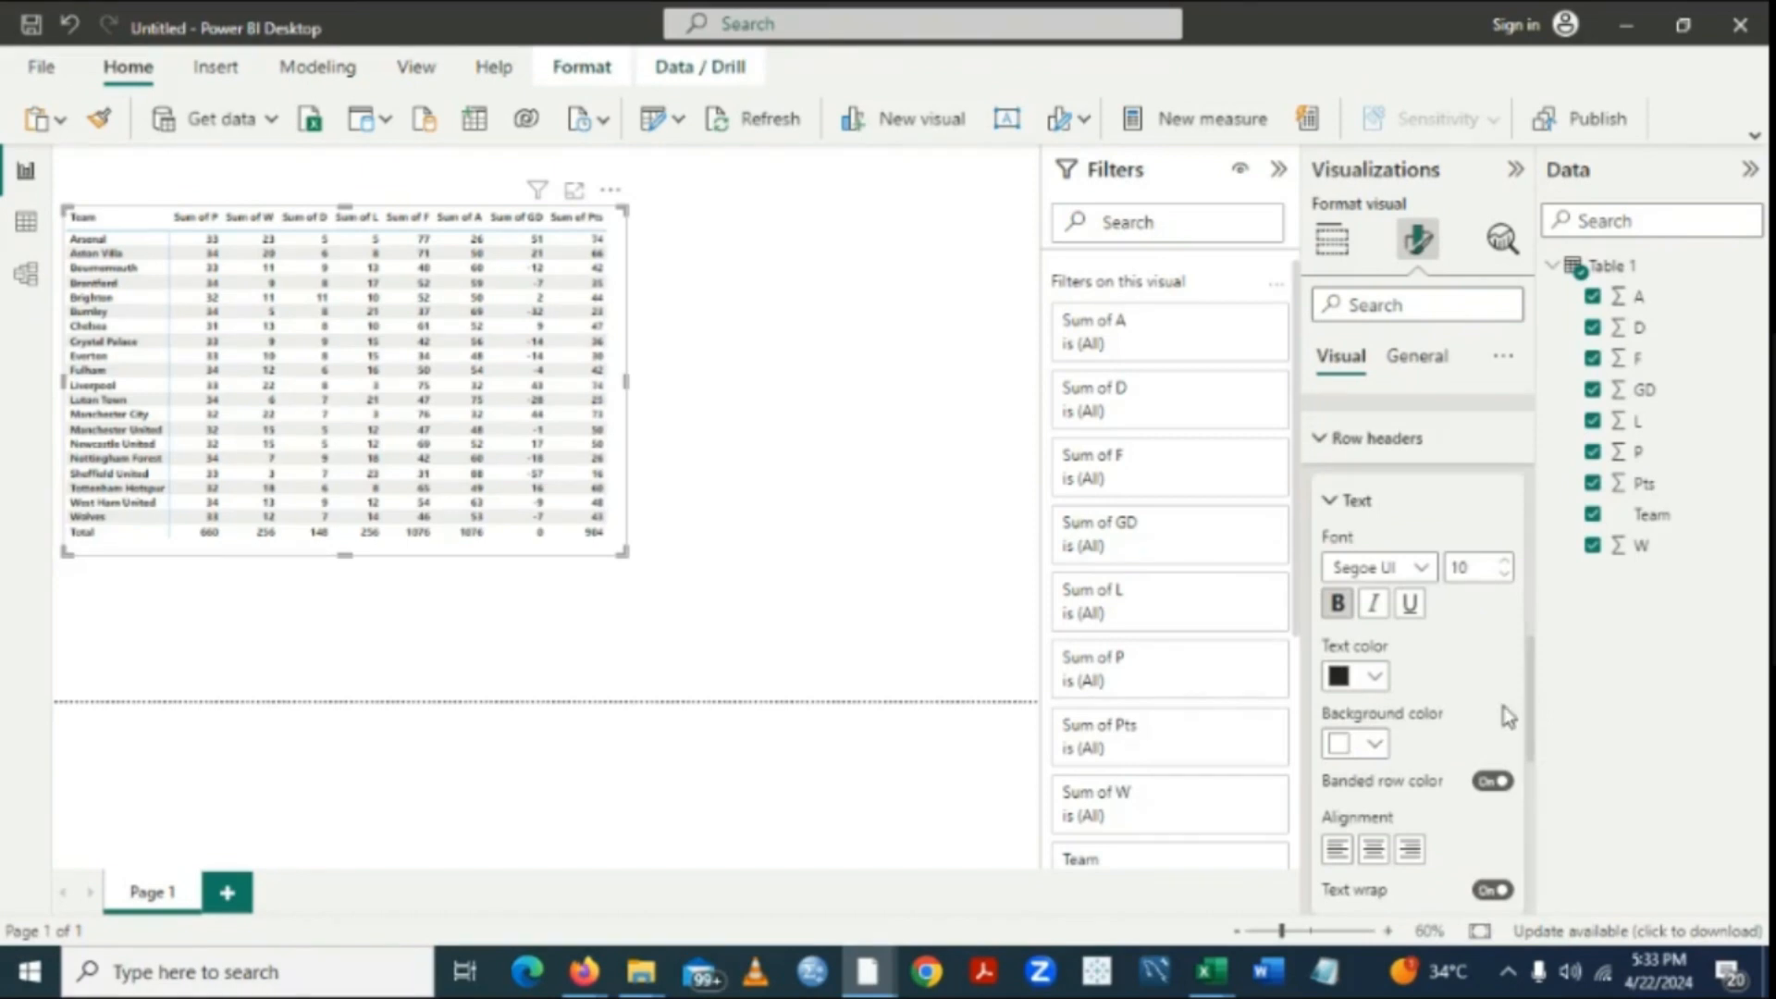
pyautogui.click(1413, 358)
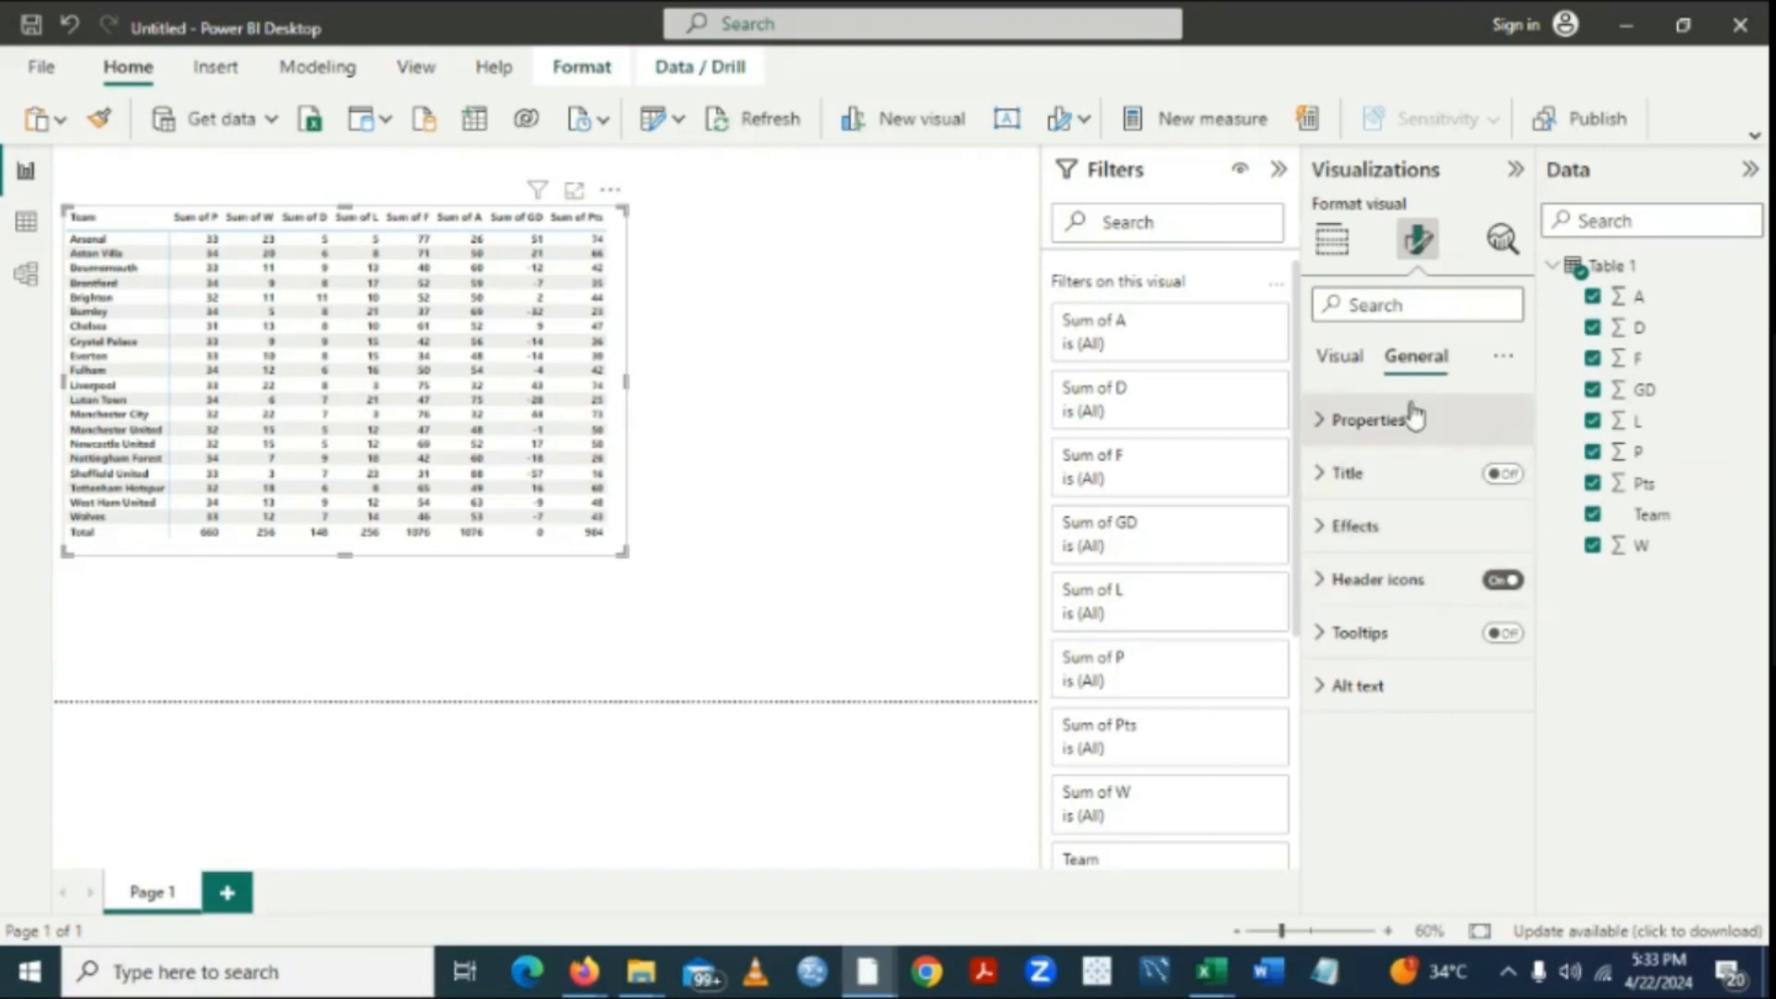
pyautogui.click(1343, 357)
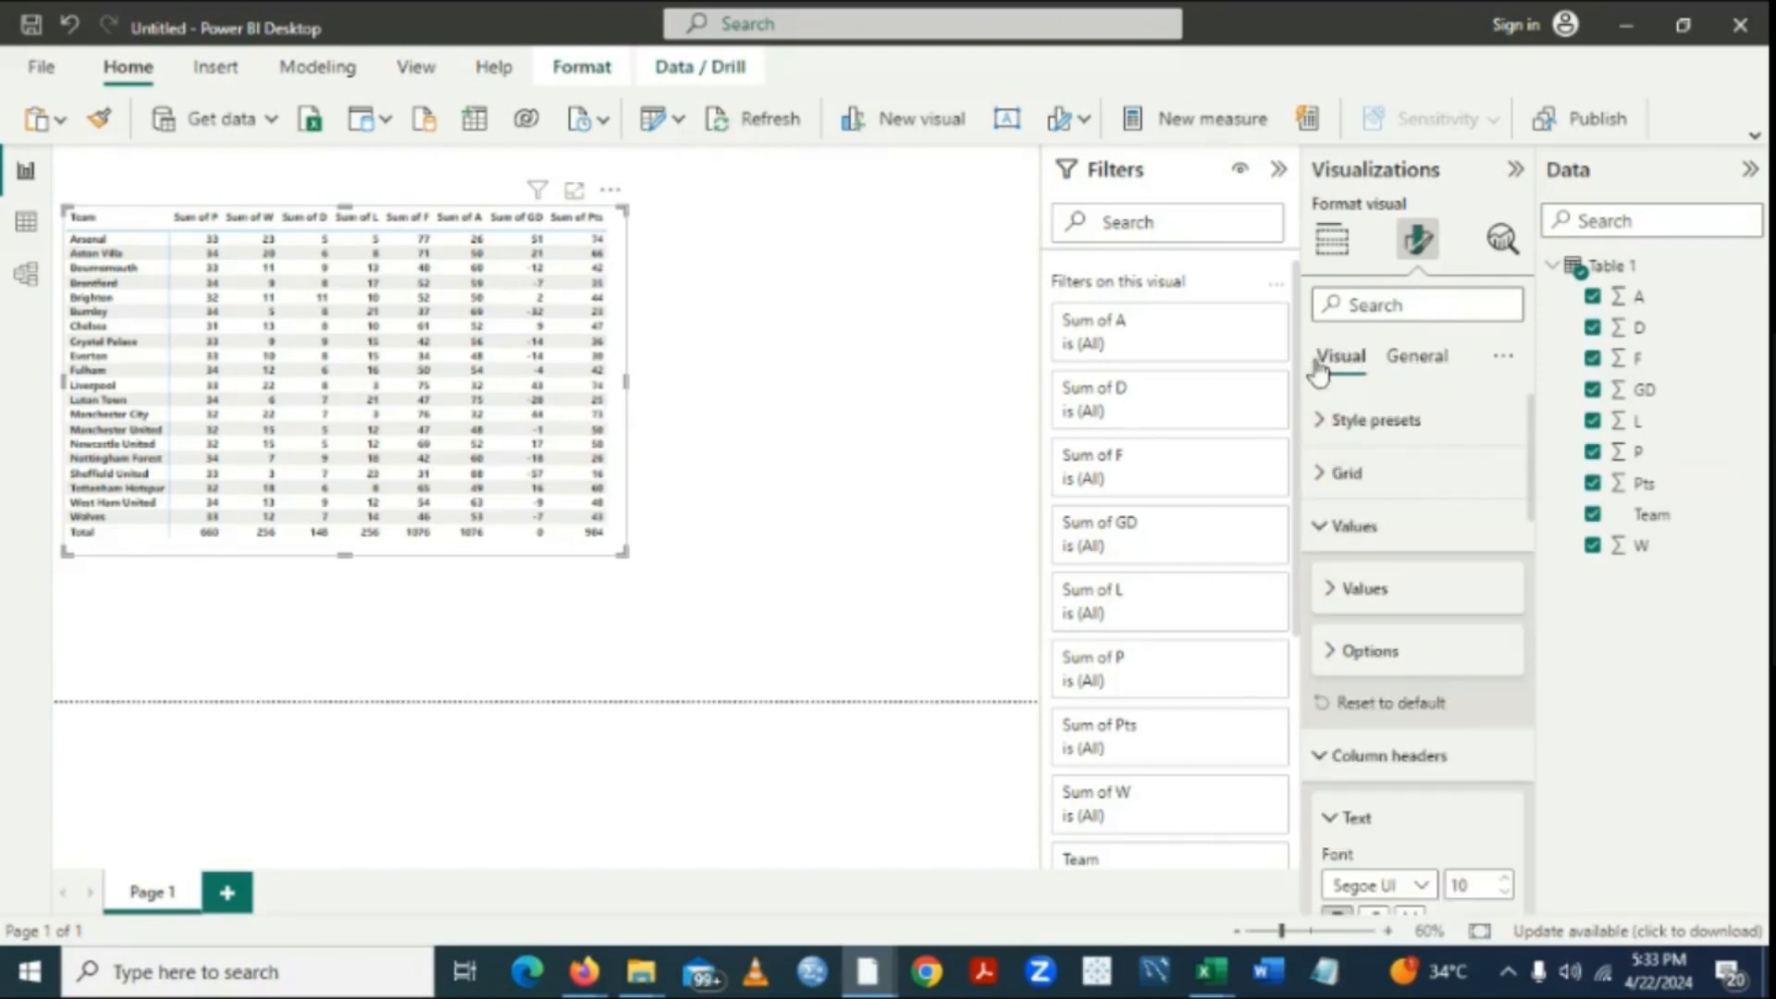
# Set the background color of the matrix column headers to the light gray shade in the white theme color range.
pyautogui.click(1322, 532)
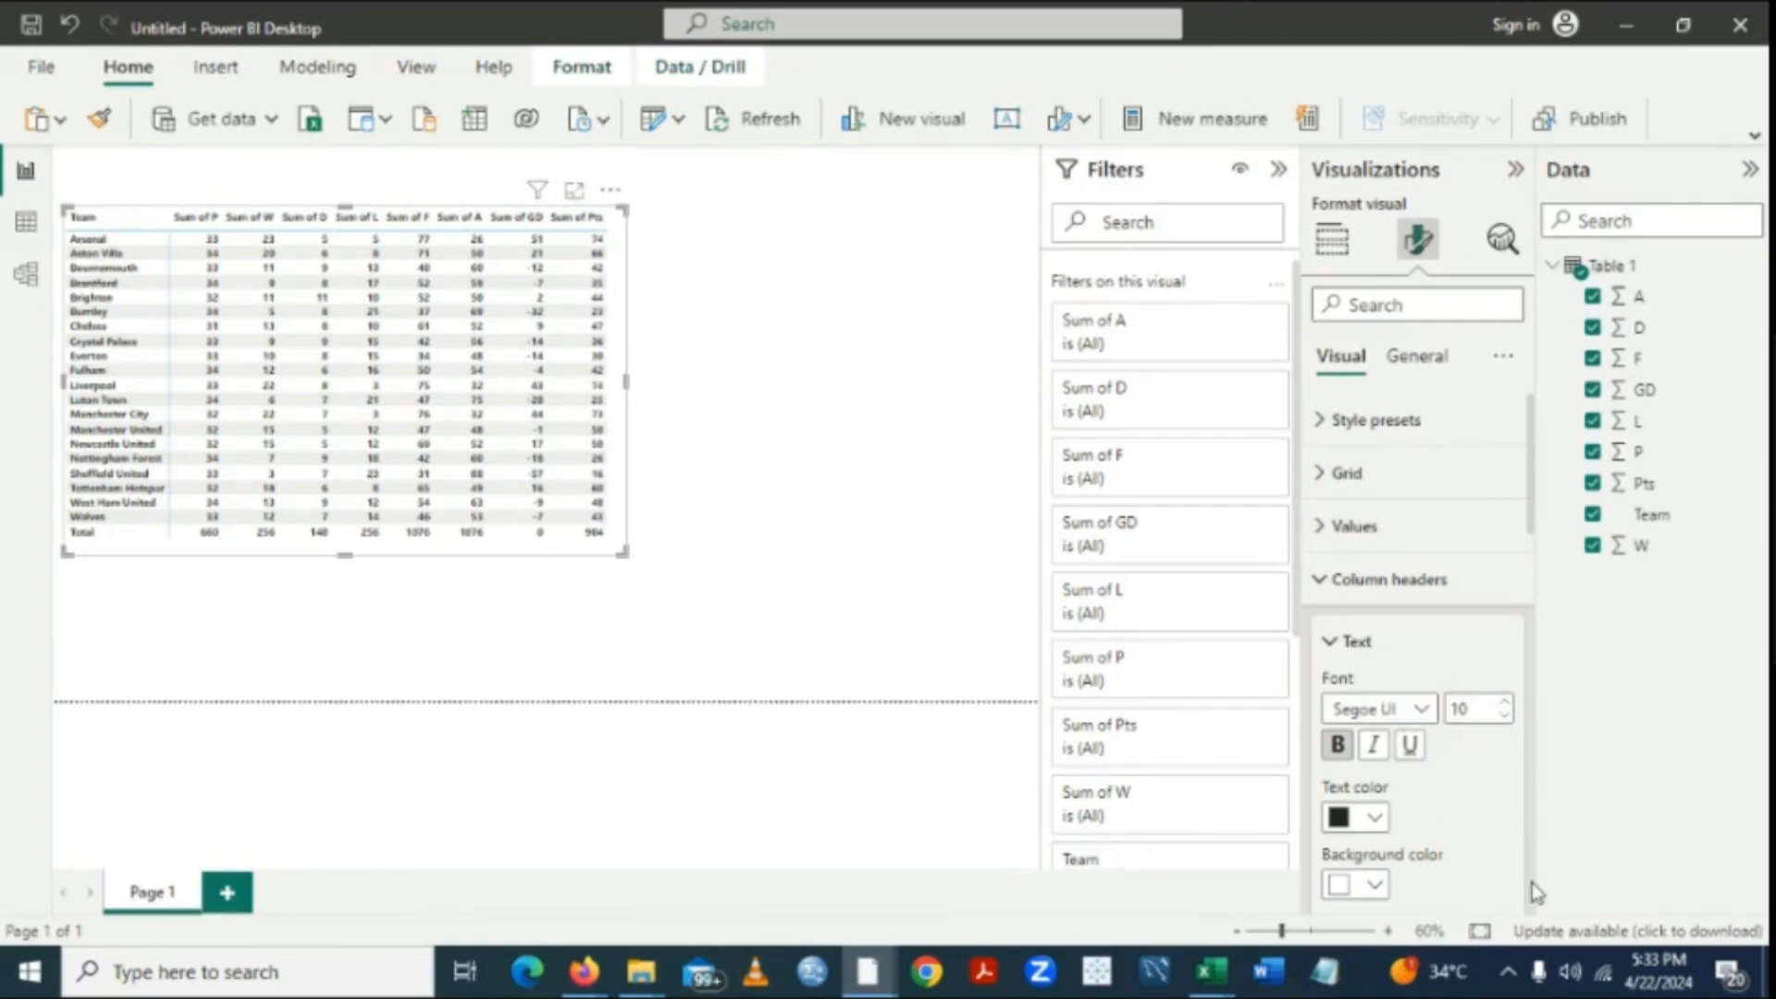
pyautogui.scroll(-4, 1531, 883)
pyautogui.scroll(-3, 1531, 883)
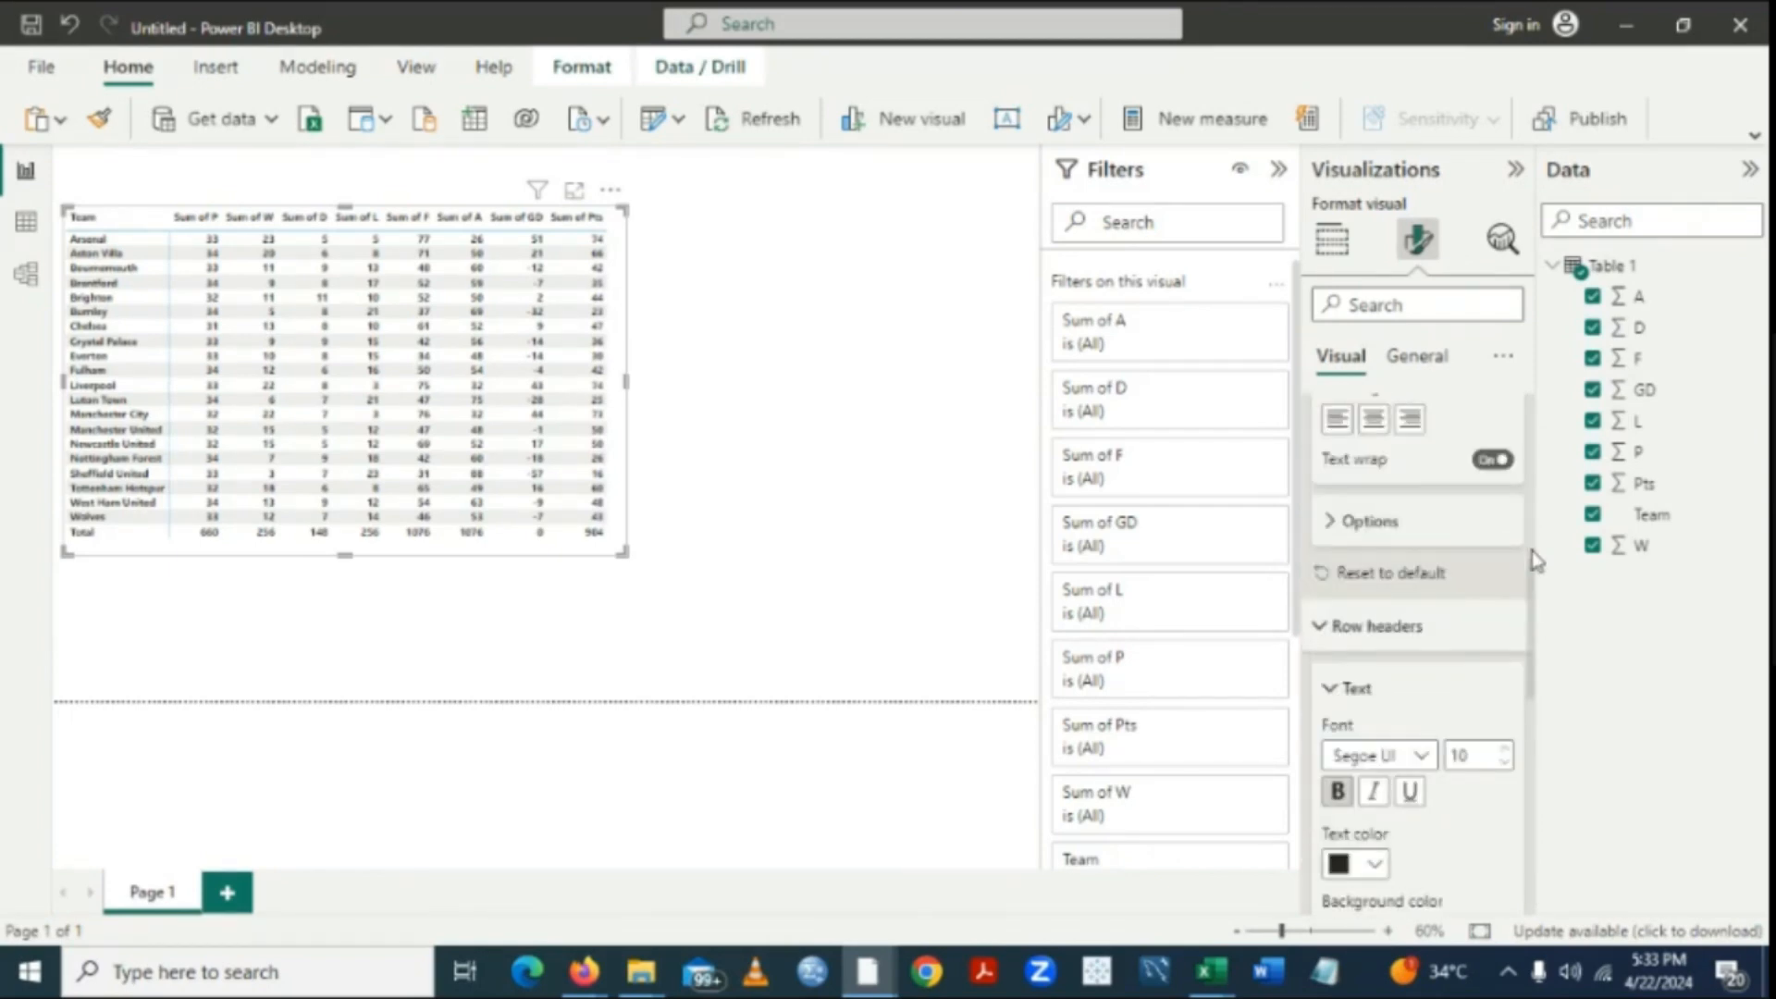
pyautogui.scroll(4, 1532, 536)
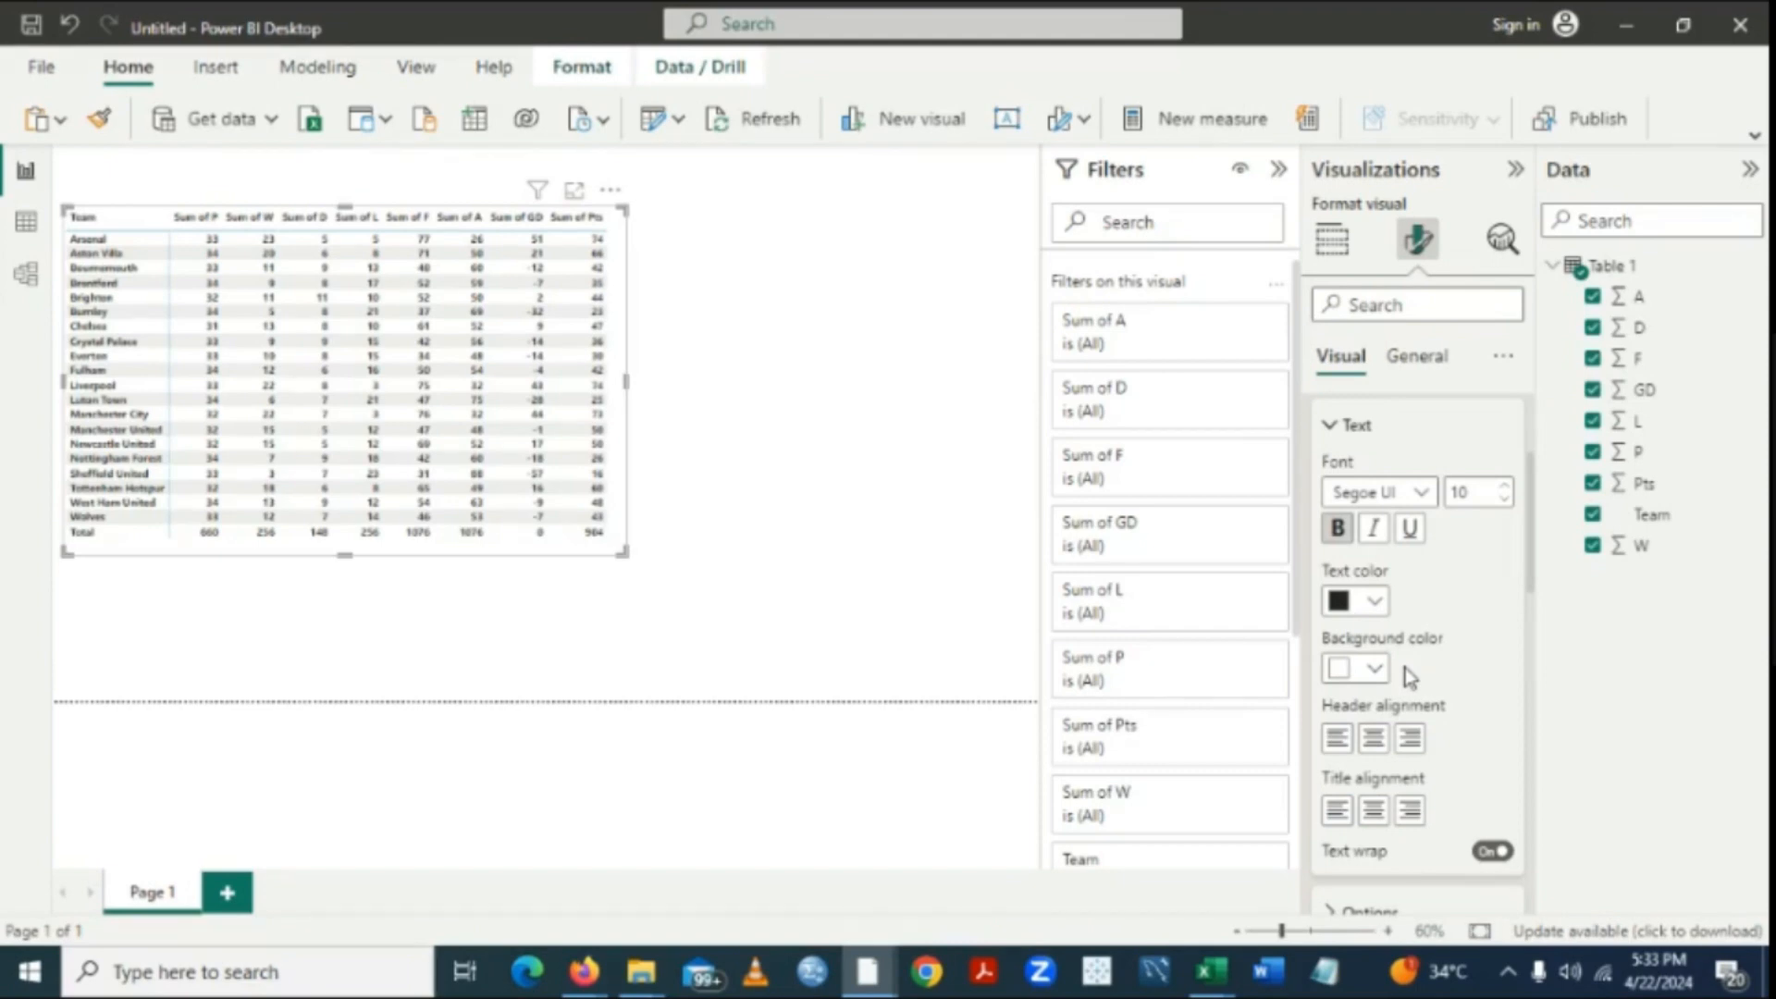
pyautogui.click(1373, 670)
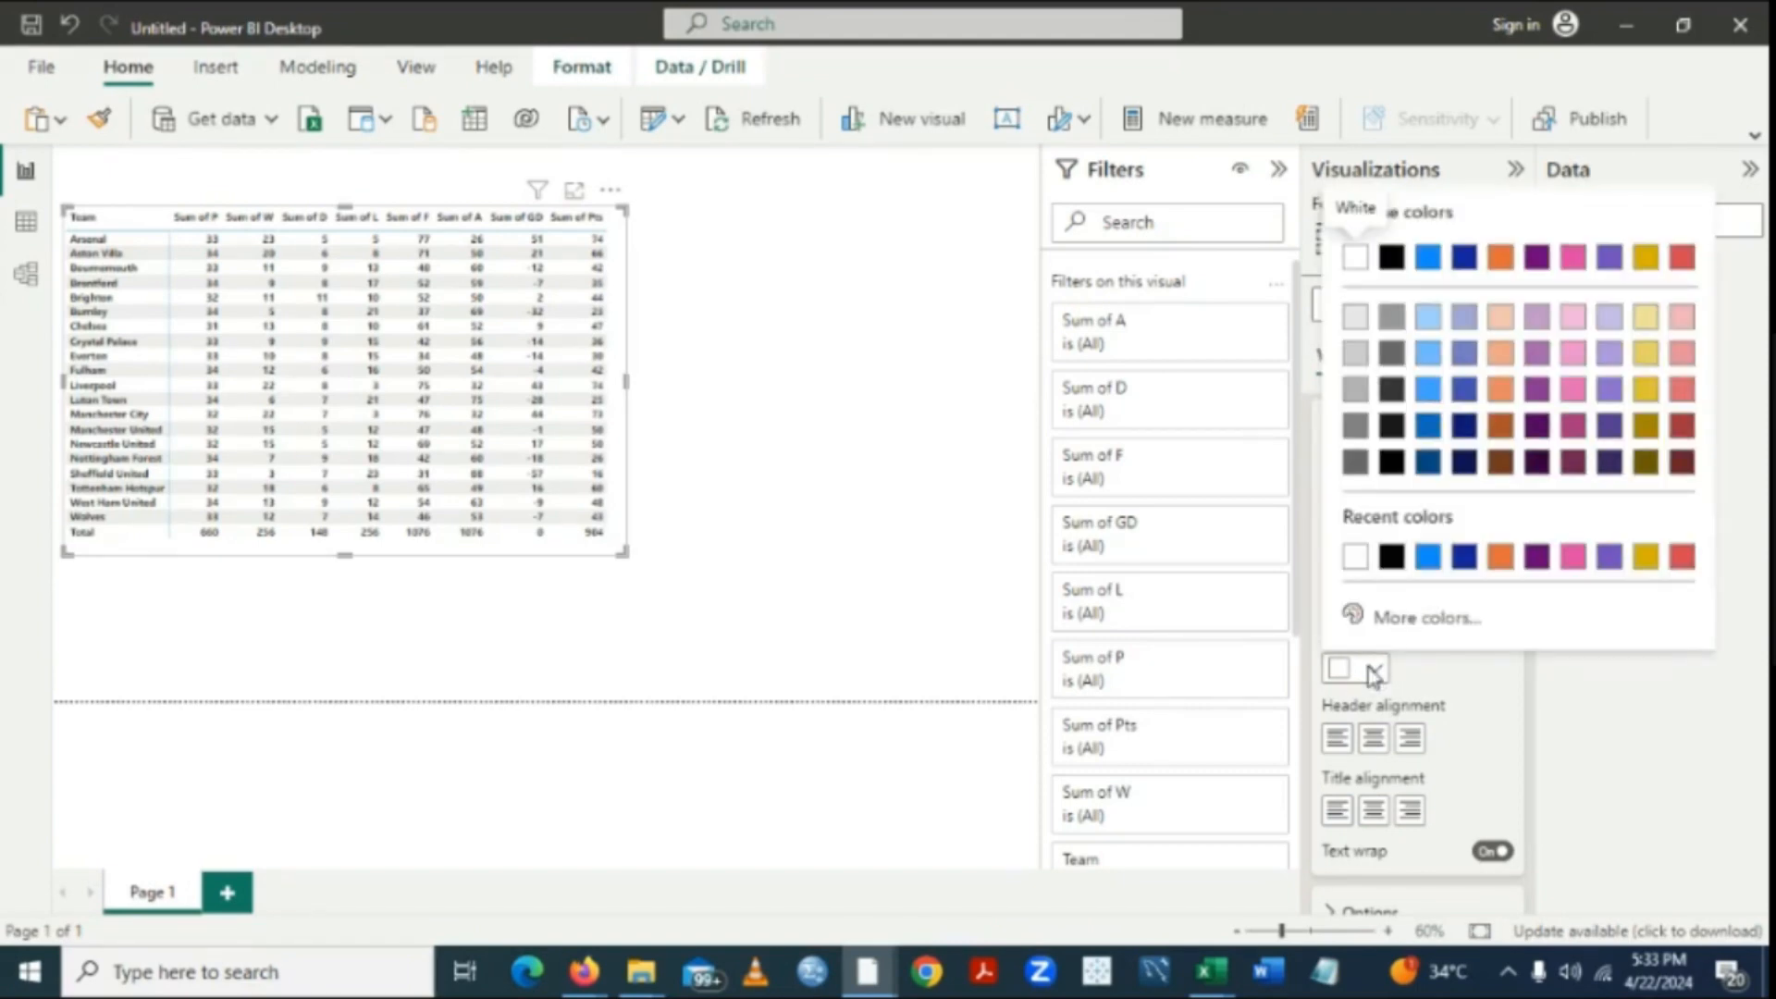
pyautogui.click(1353, 364)
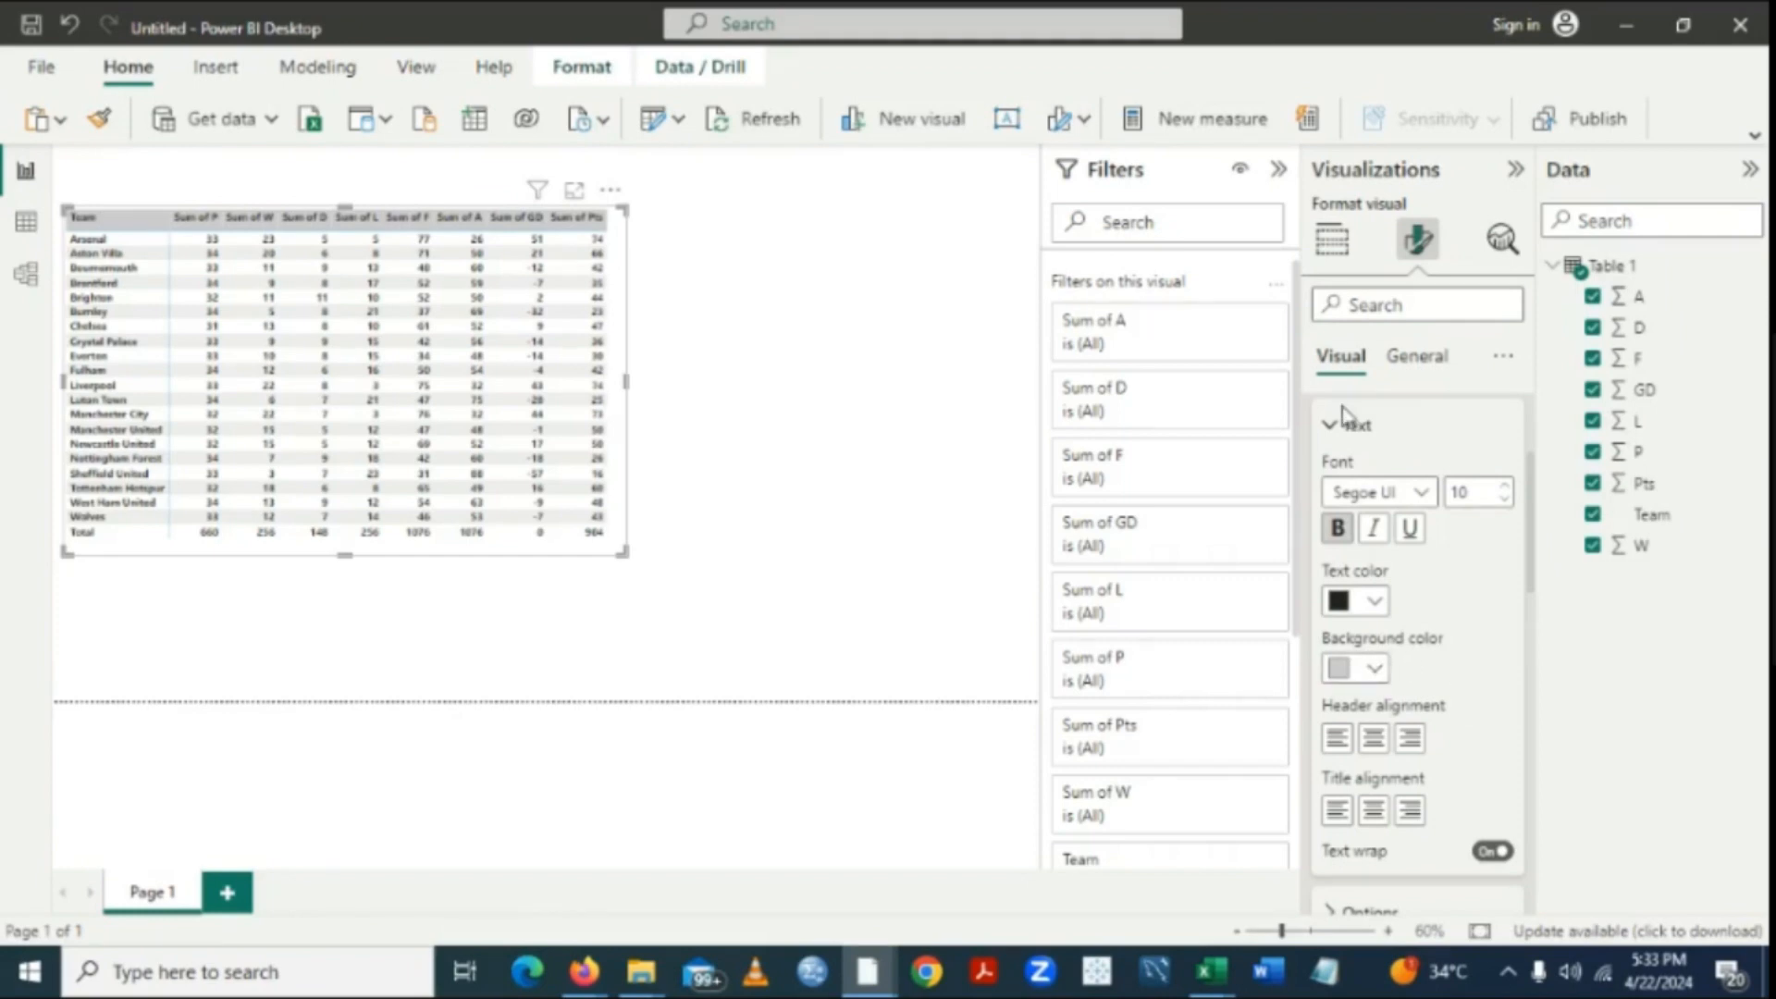
pyautogui.scroll(2, 1530, 444)
pyautogui.scroll(2, 1531, 444)
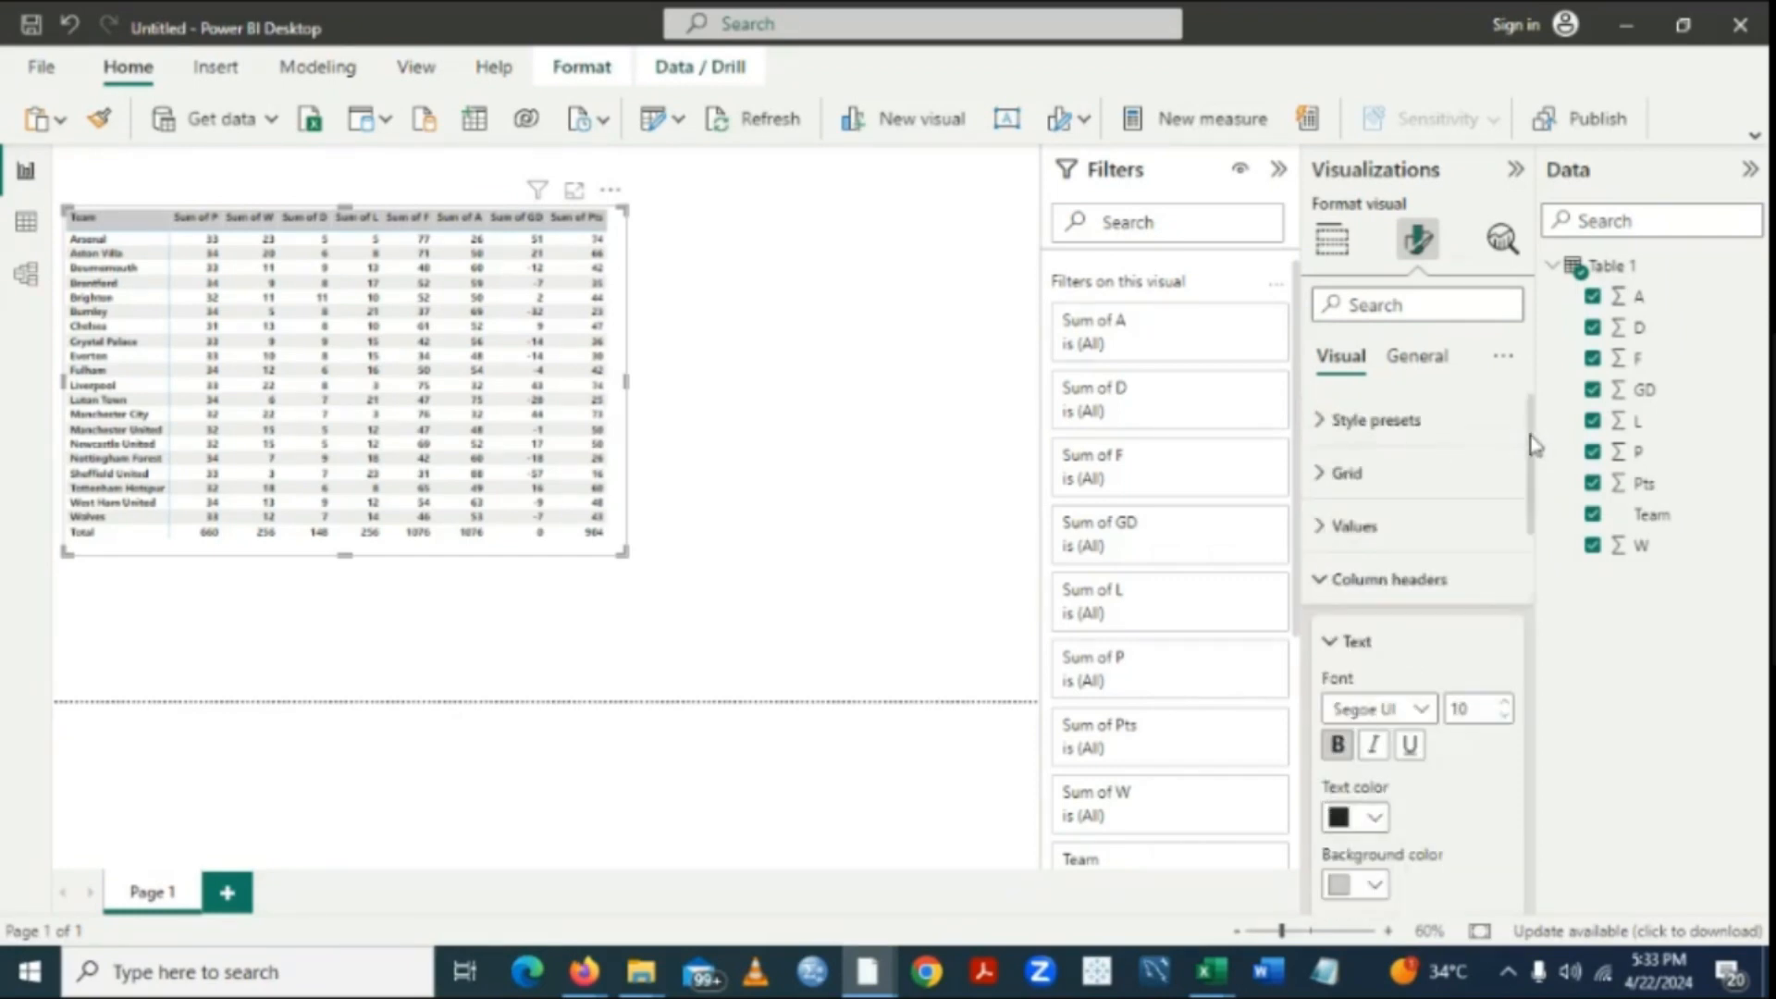
# Review the matrix's formatting options, including the specific column settings for the Sum of P series.
pyautogui.click(1322, 581)
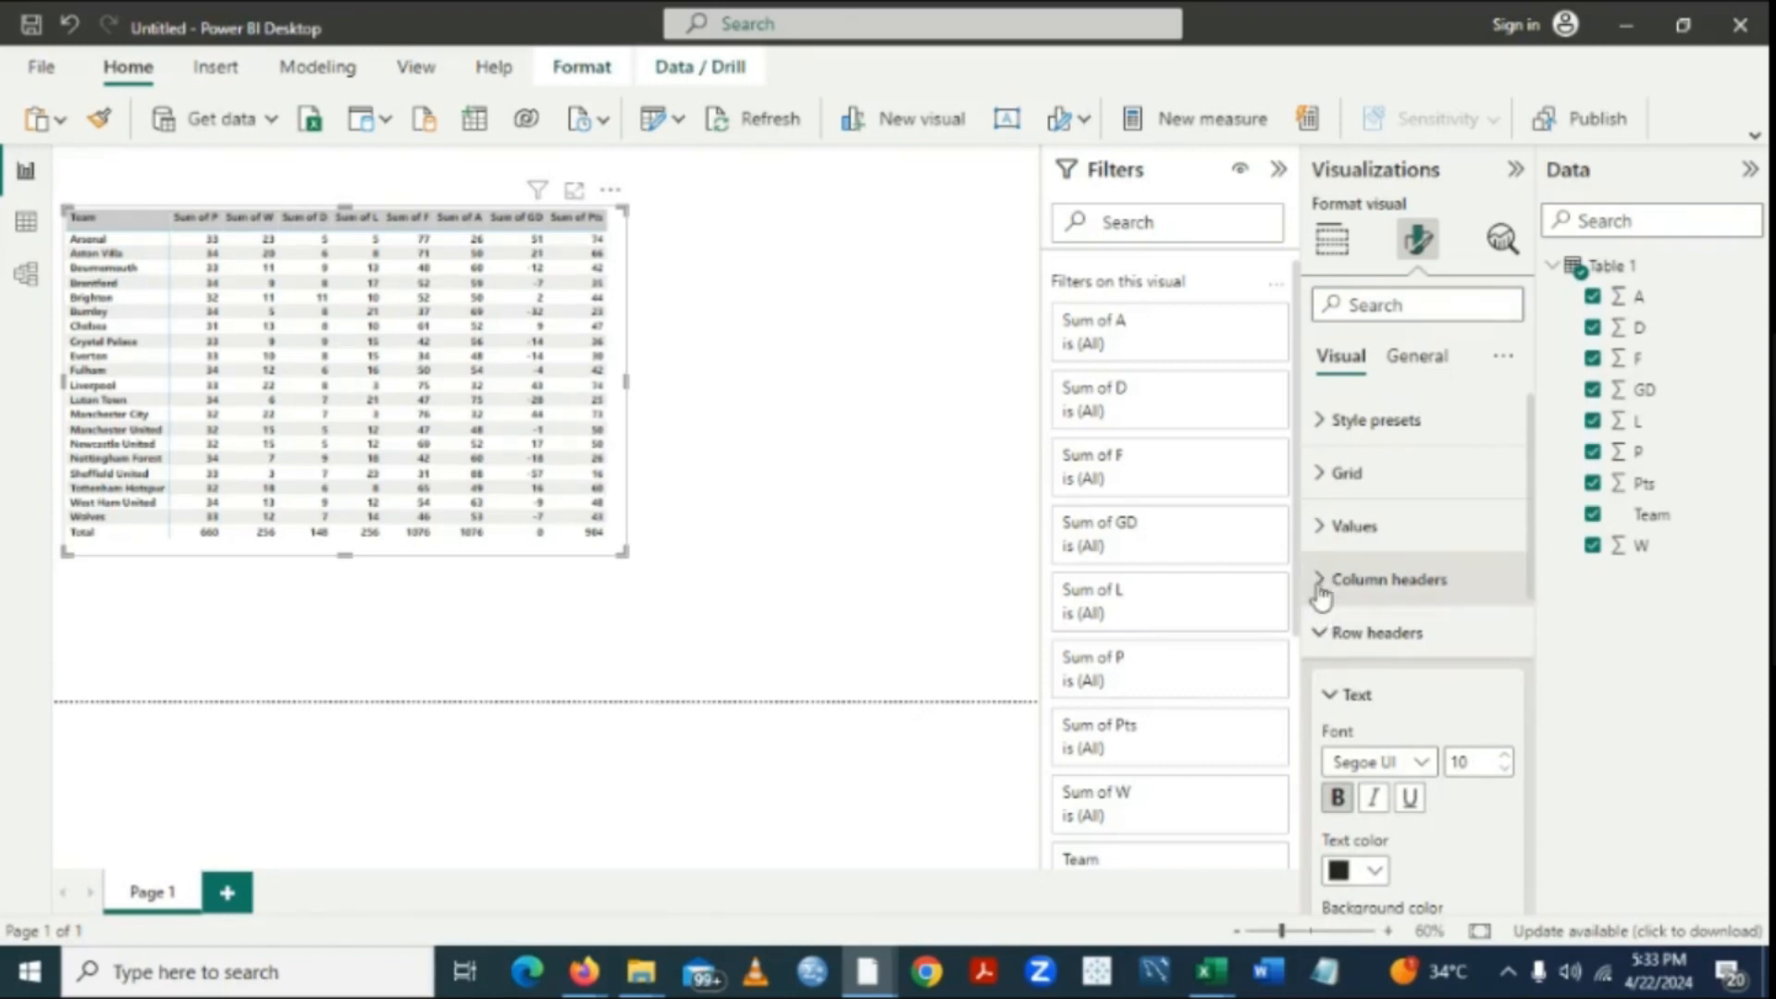
pyautogui.click(1321, 637)
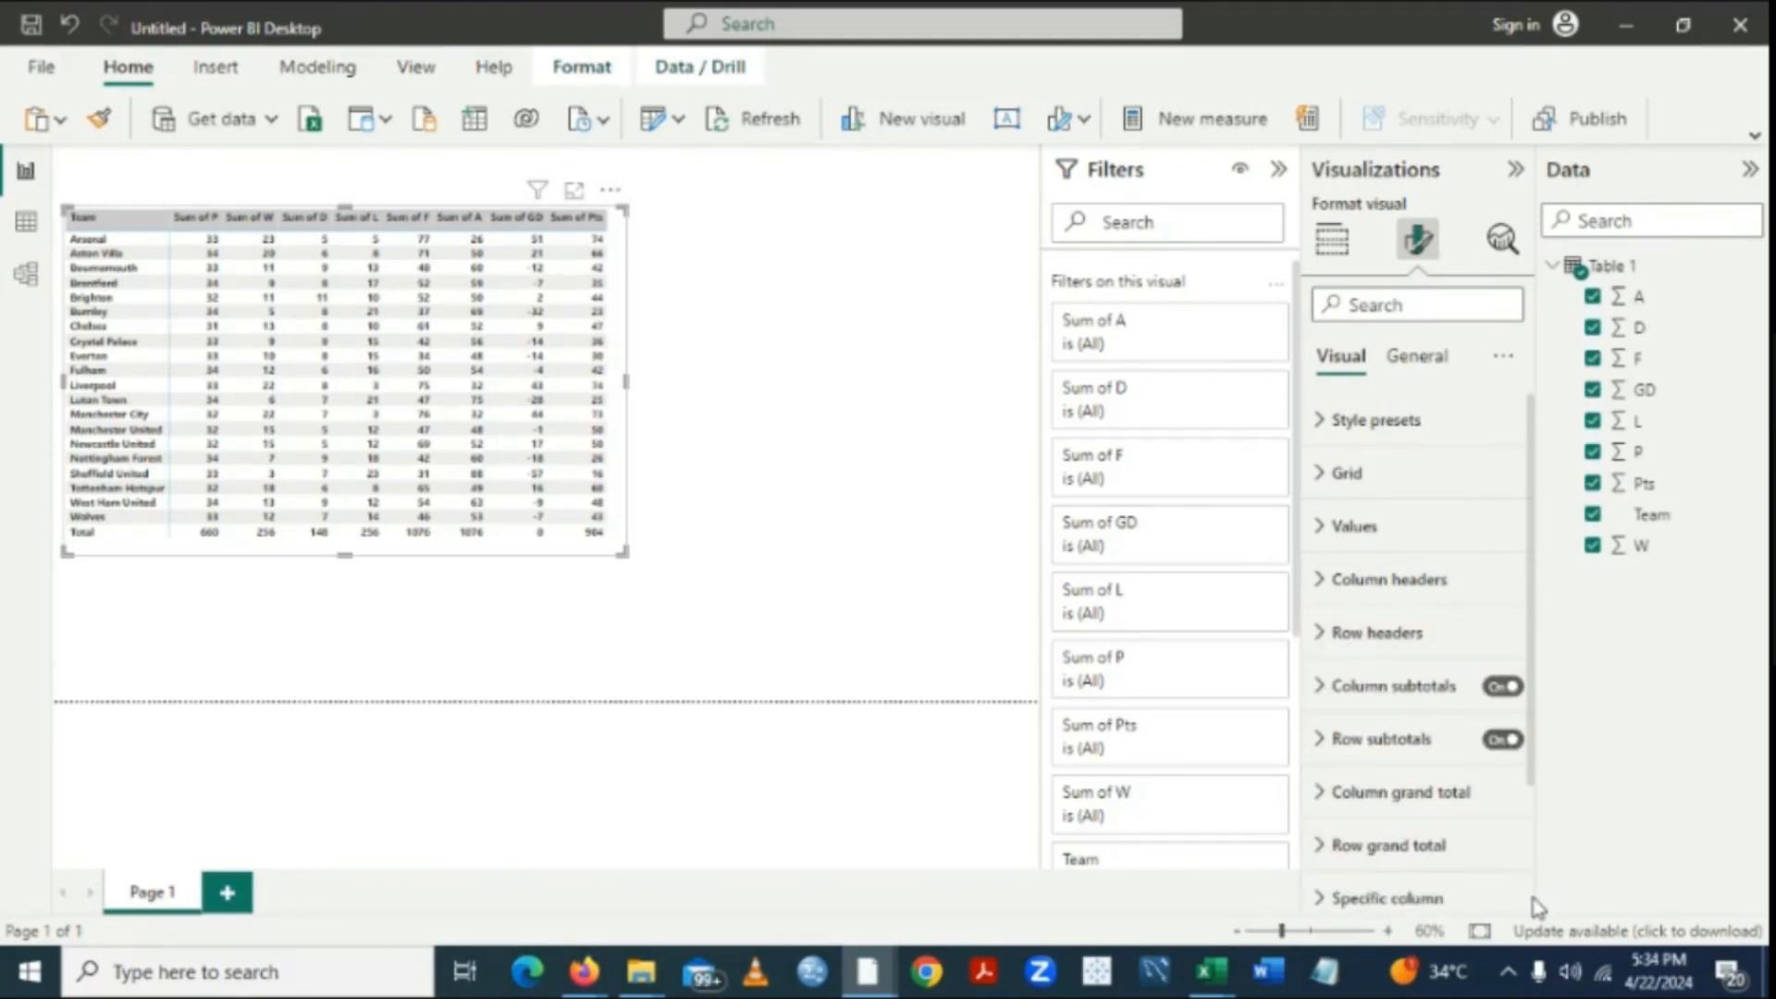
pyautogui.scroll(-3, 1537, 906)
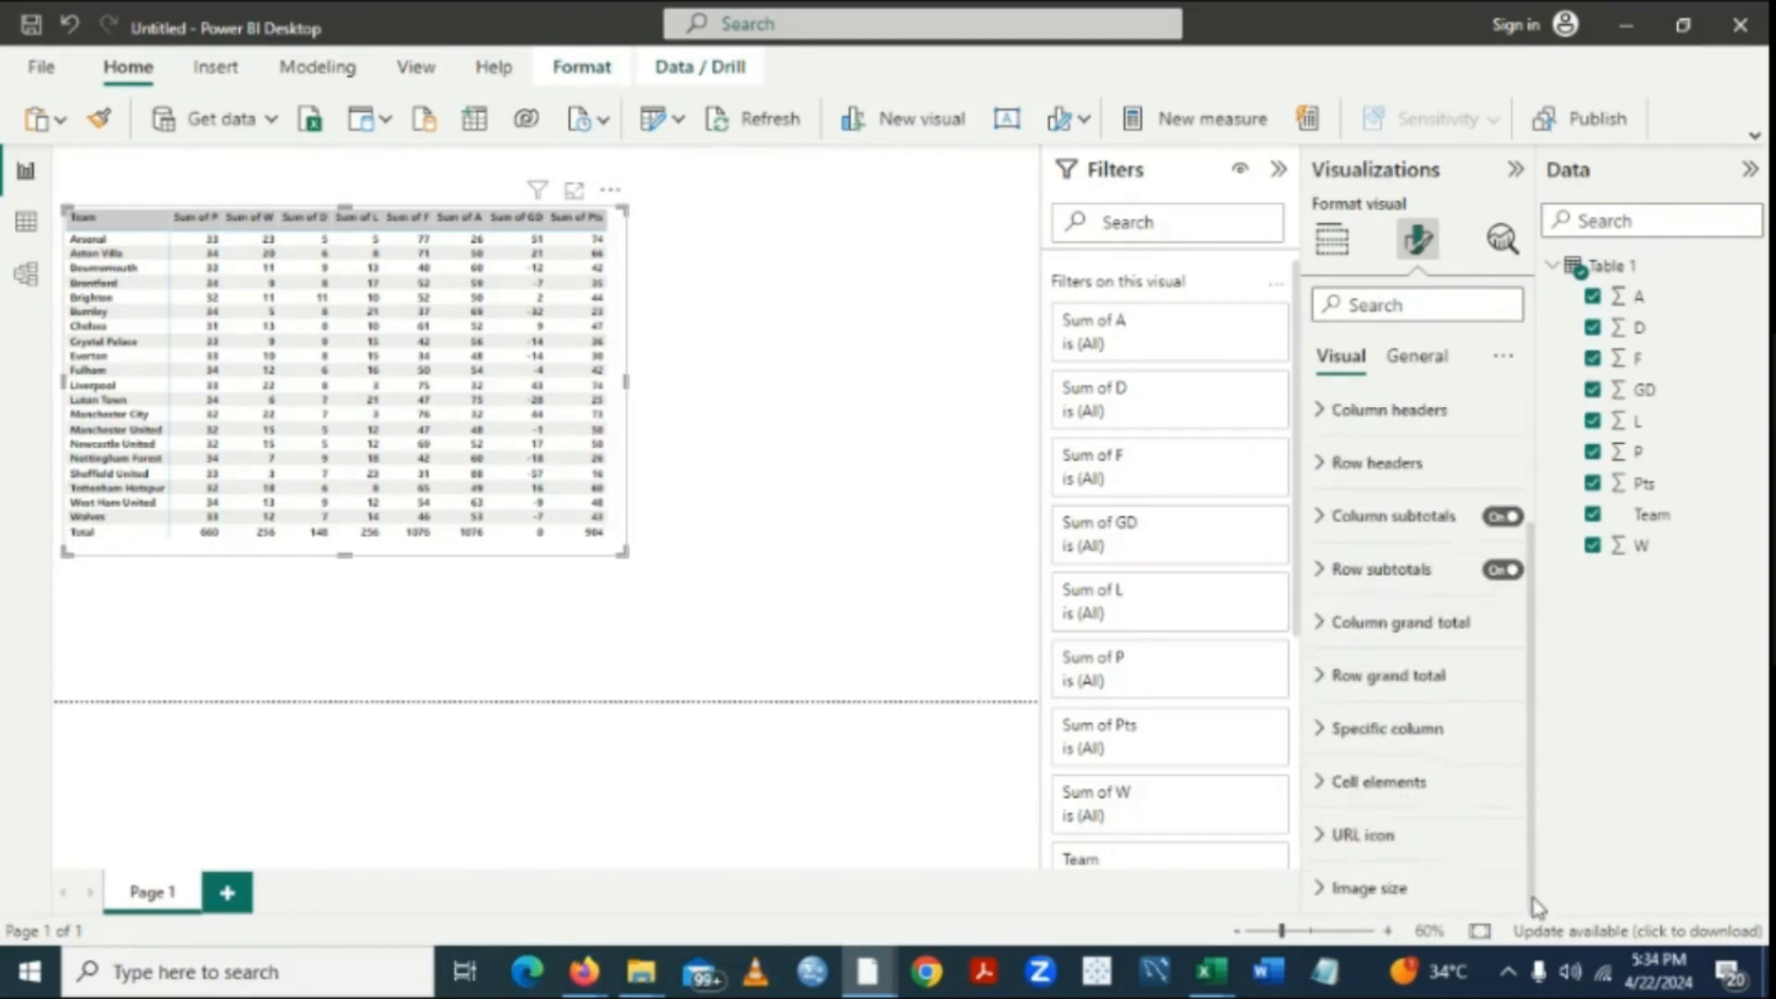
pyautogui.click(1325, 739)
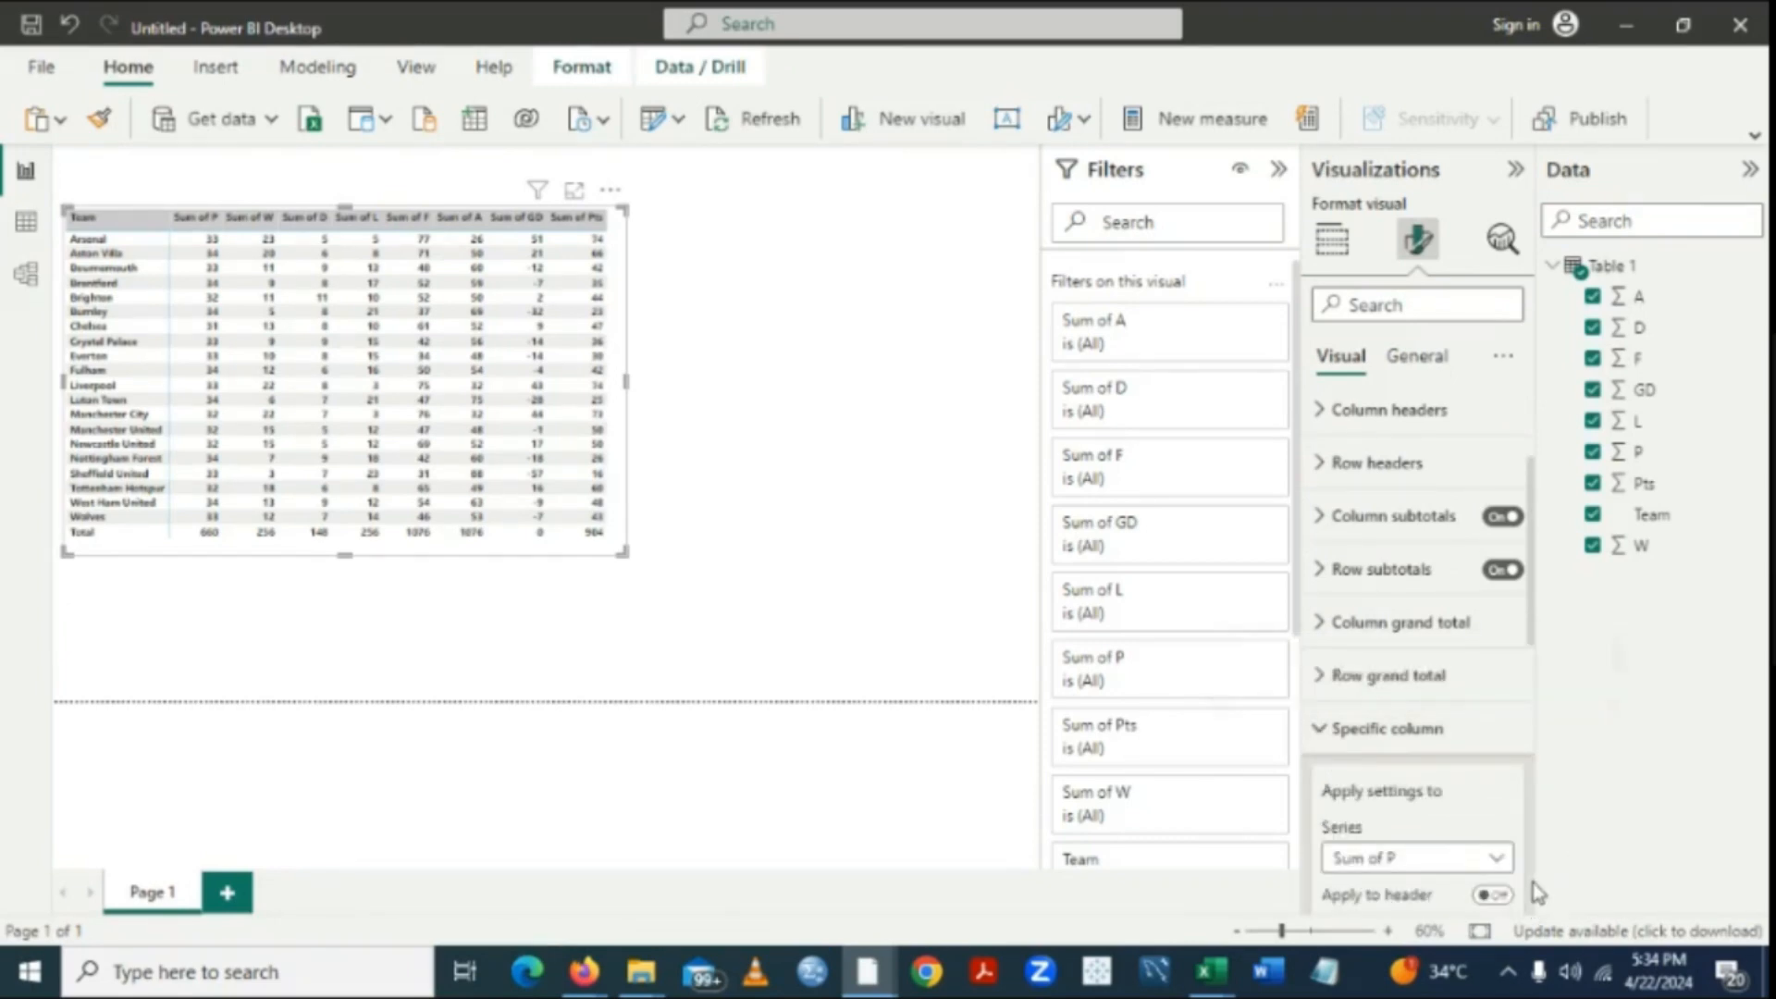
pyautogui.scroll(-5, 1537, 893)
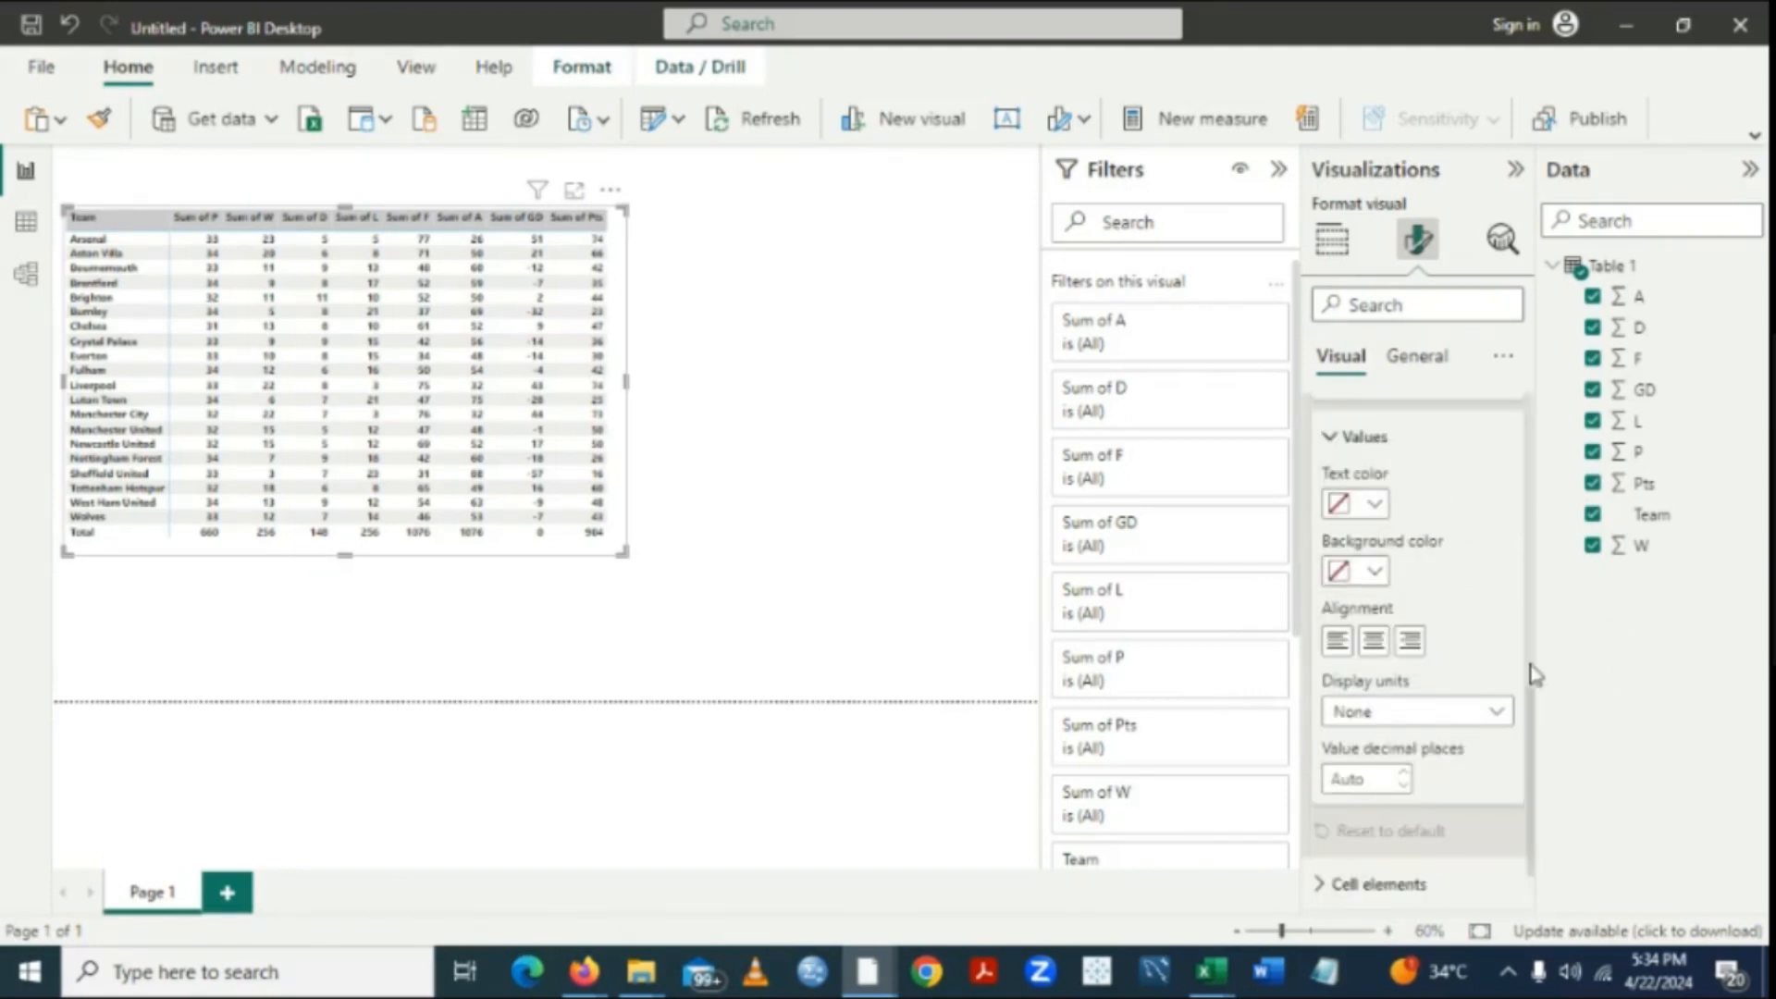
pyautogui.scroll(5, 1535, 480)
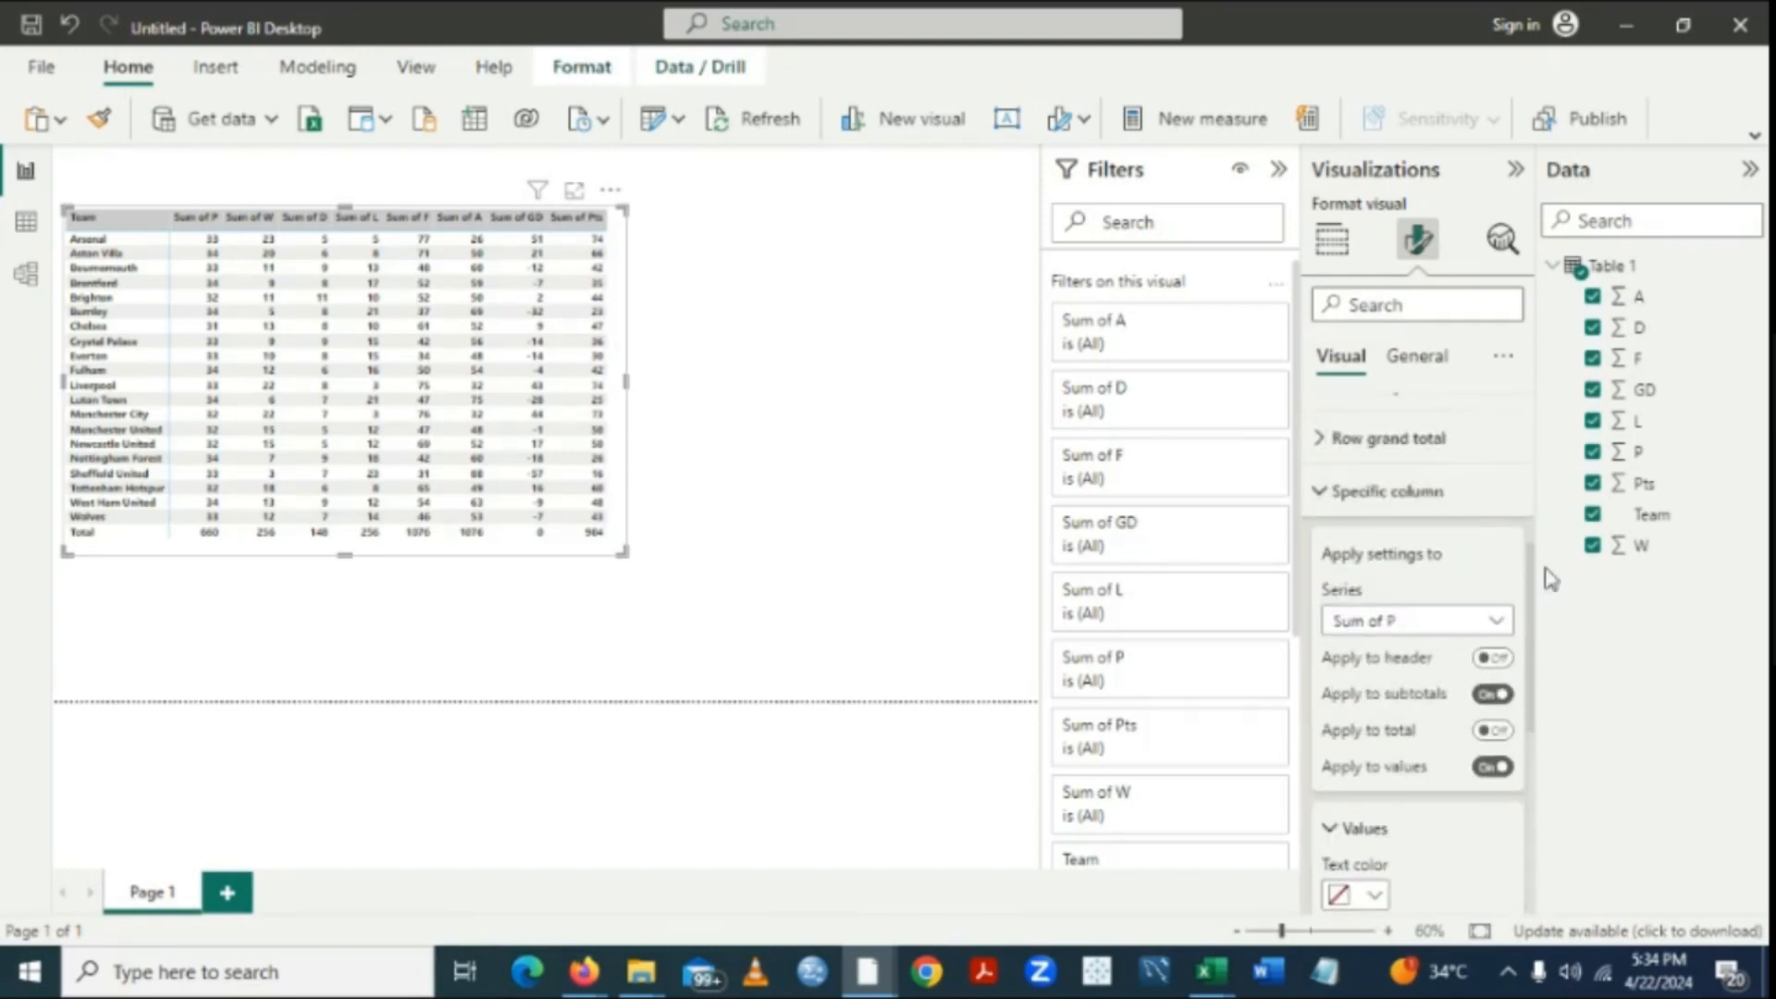
pyautogui.click(1330, 831)
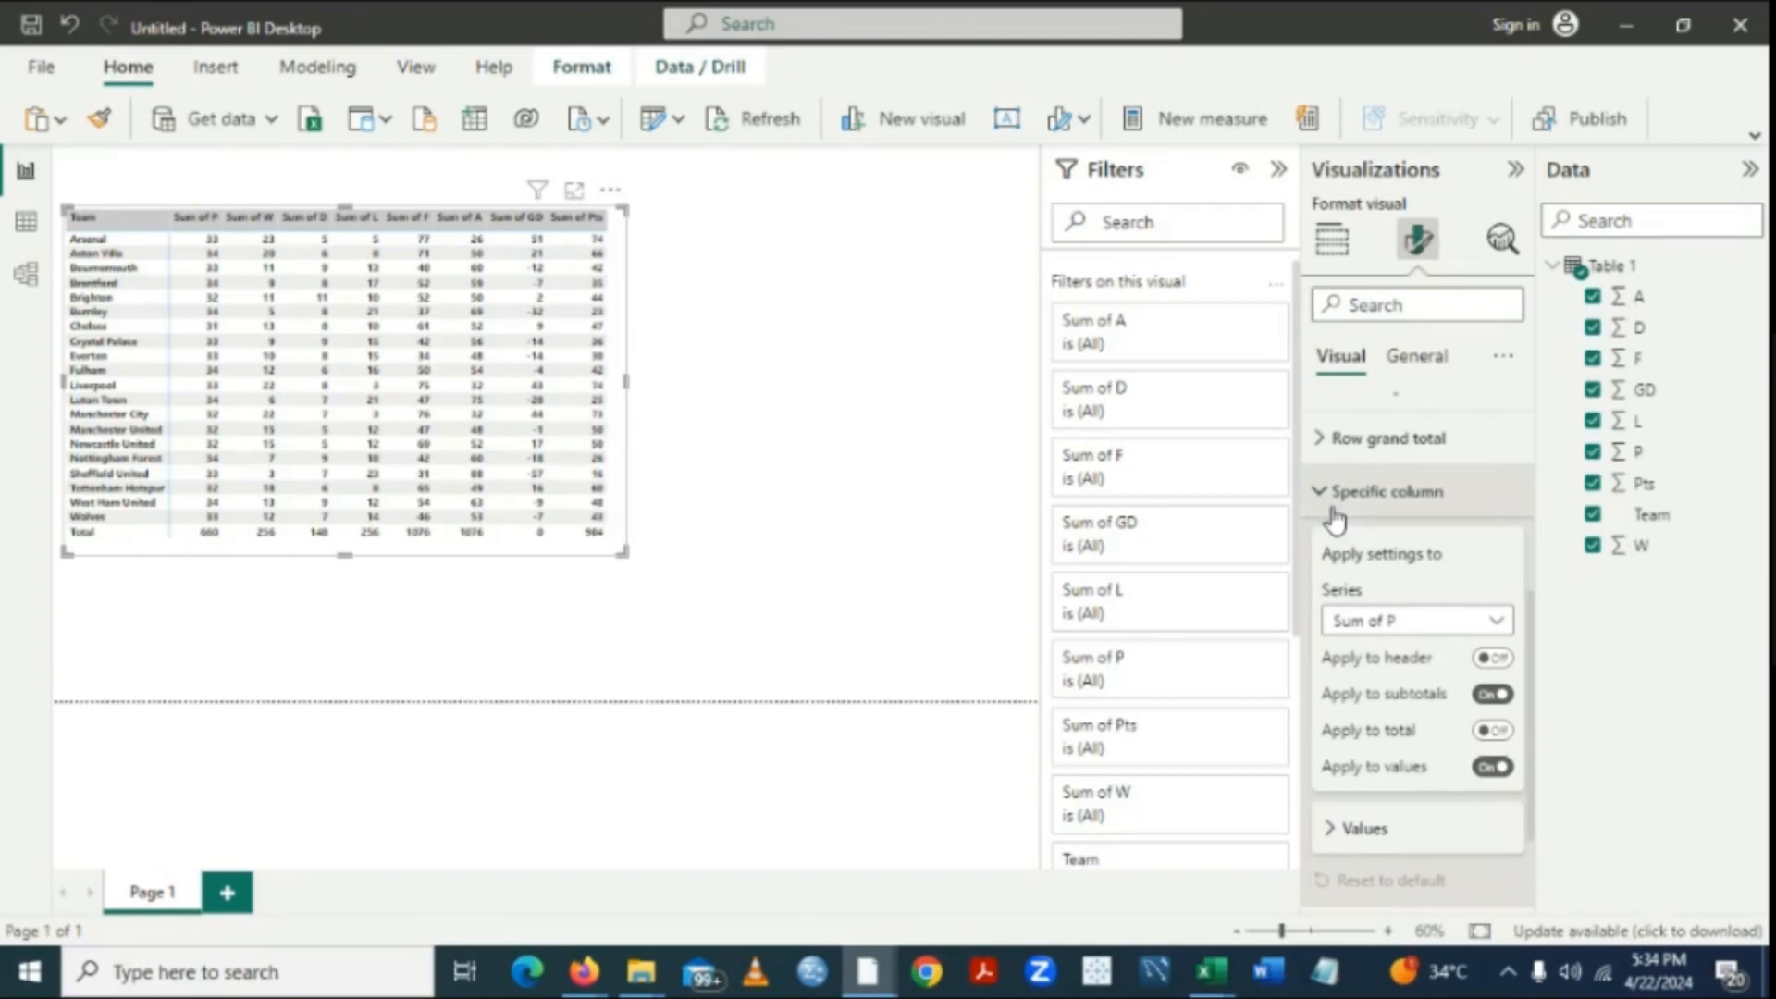
pyautogui.click(1324, 497)
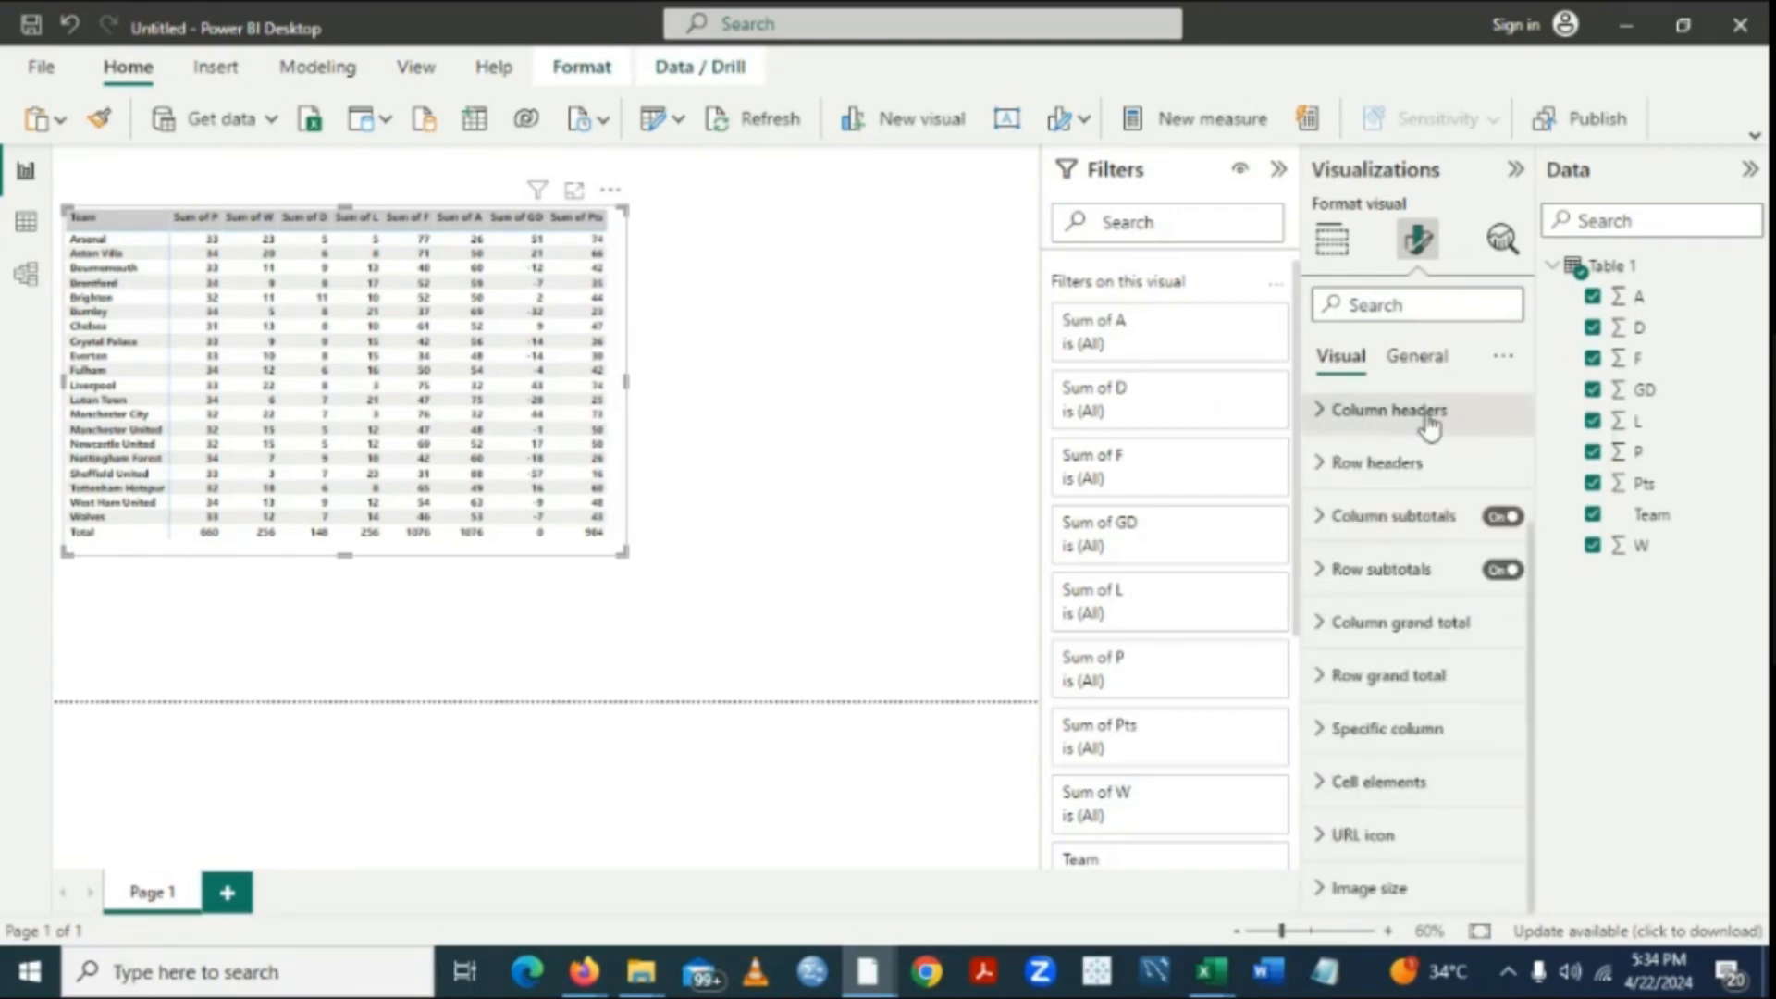
pyautogui.scroll(3, 1537, 418)
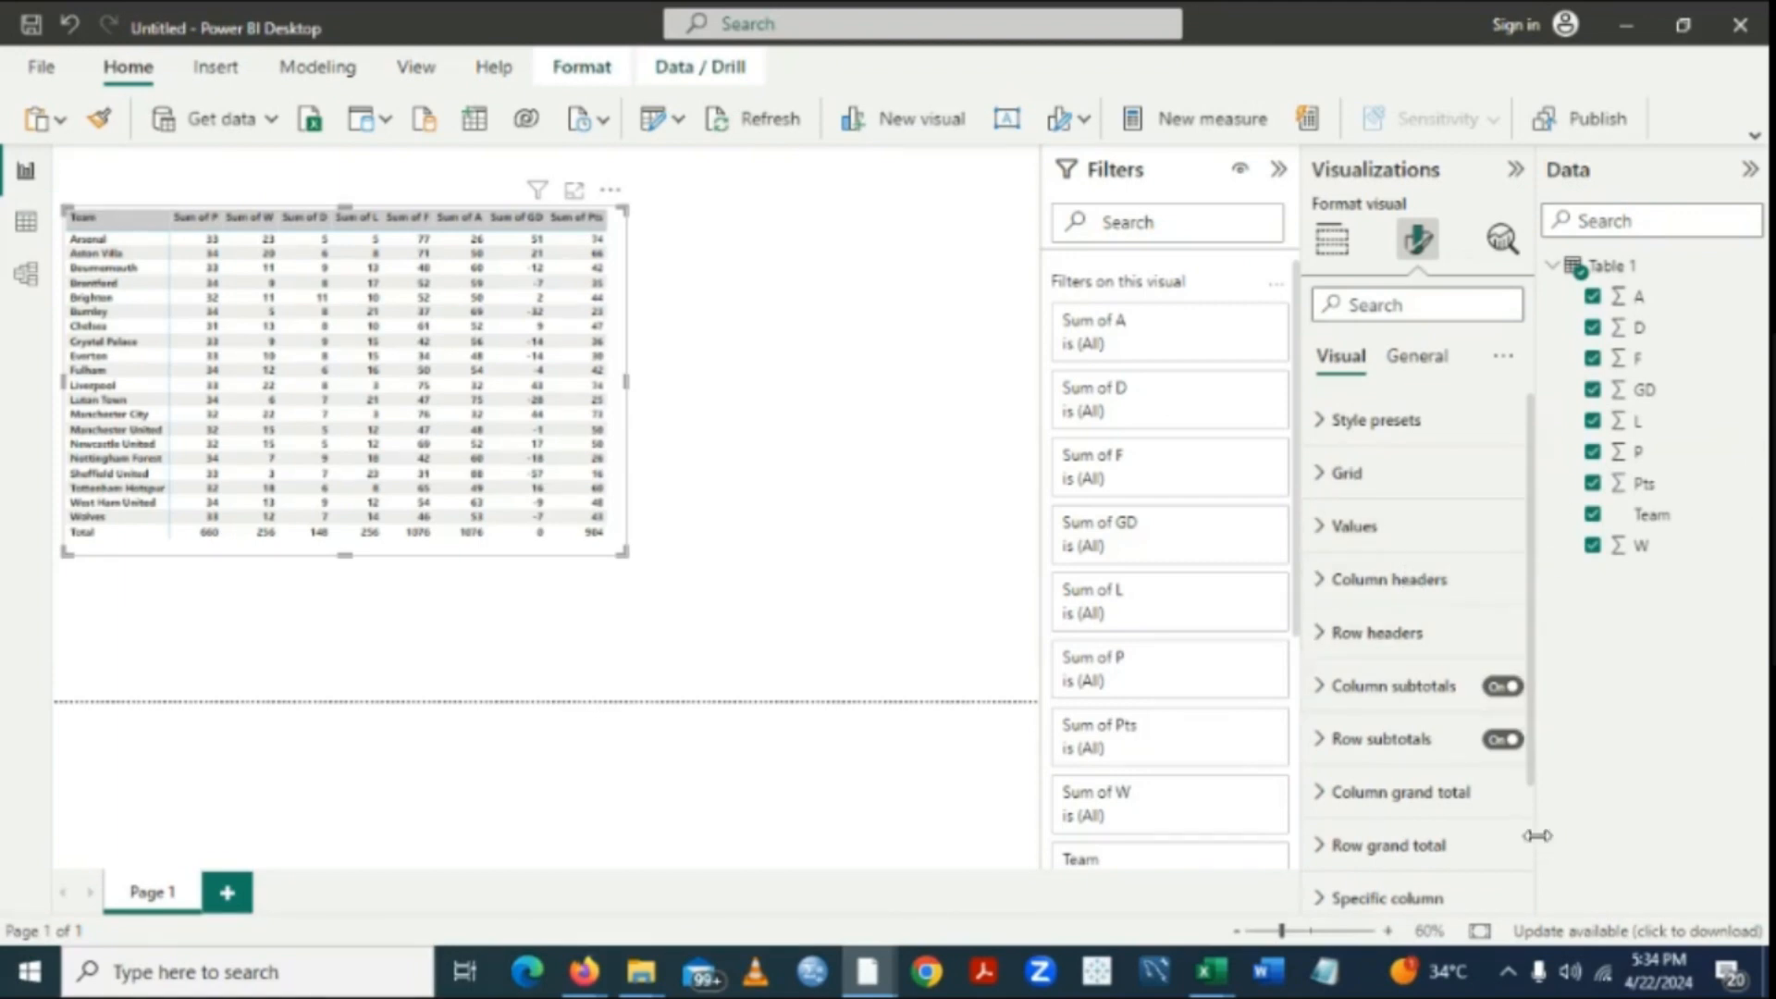
pyautogui.scroll(-3, 1537, 856)
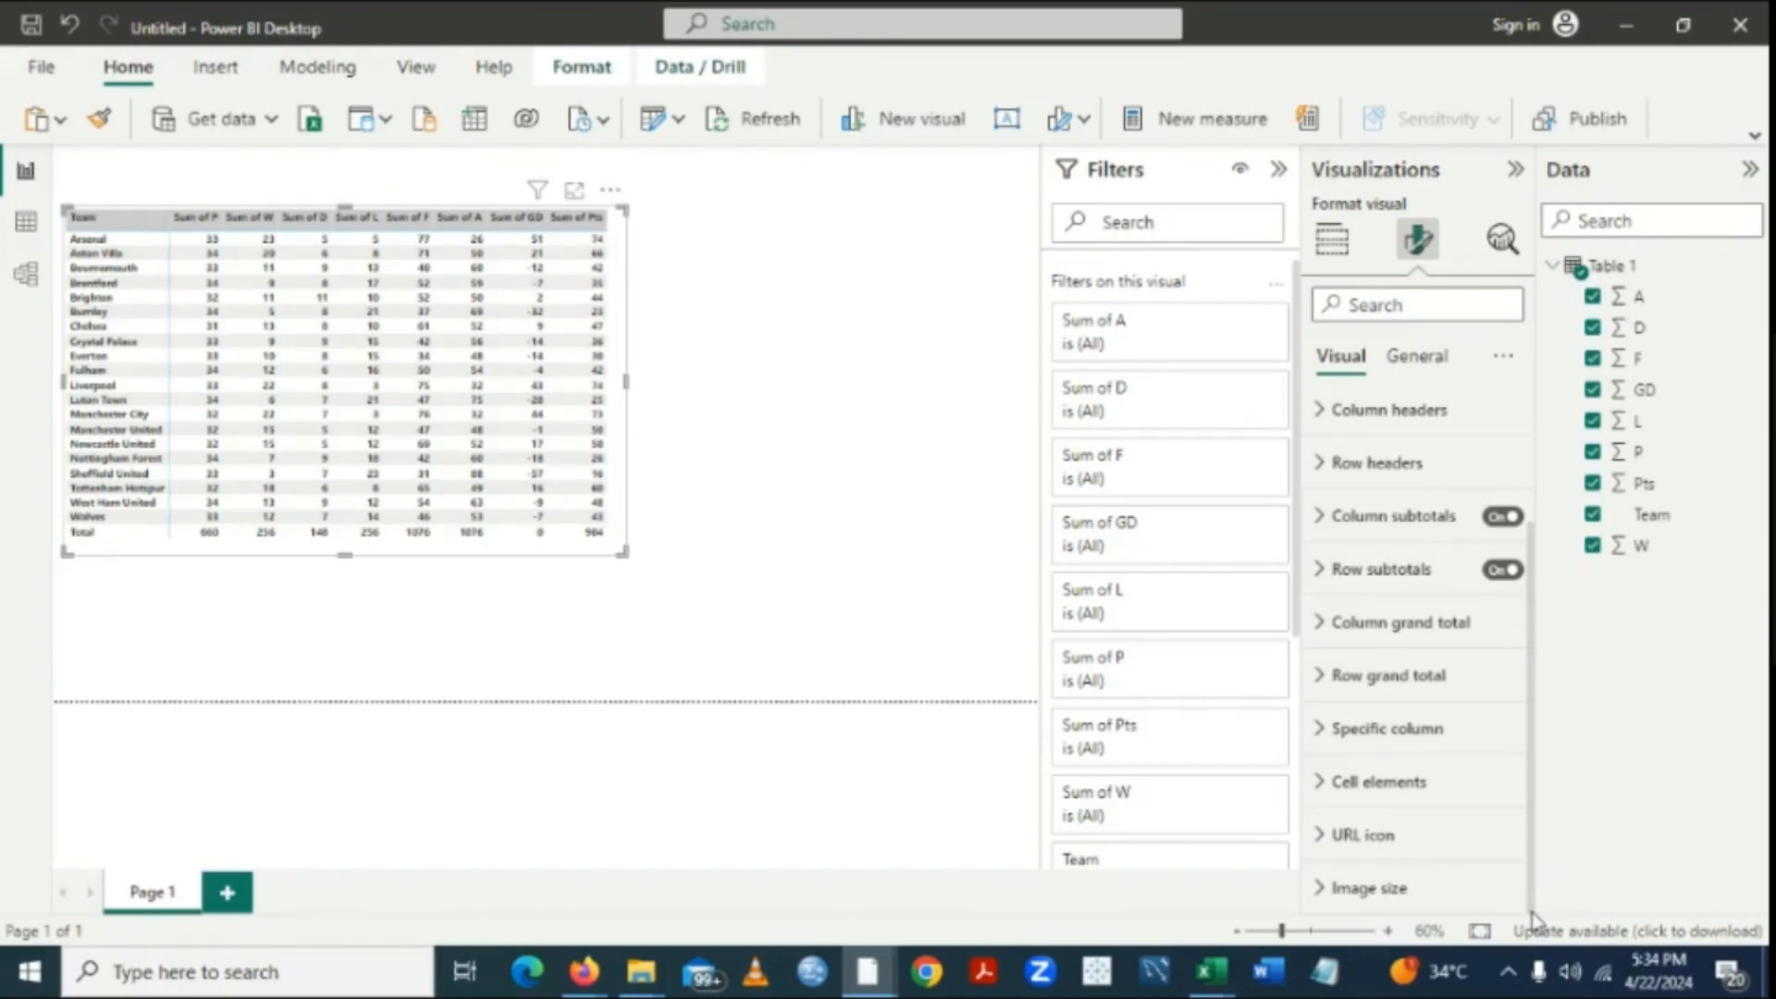
# Clear the matrix selection so that no visual on the report page is selected.
pyautogui.click(852, 443)
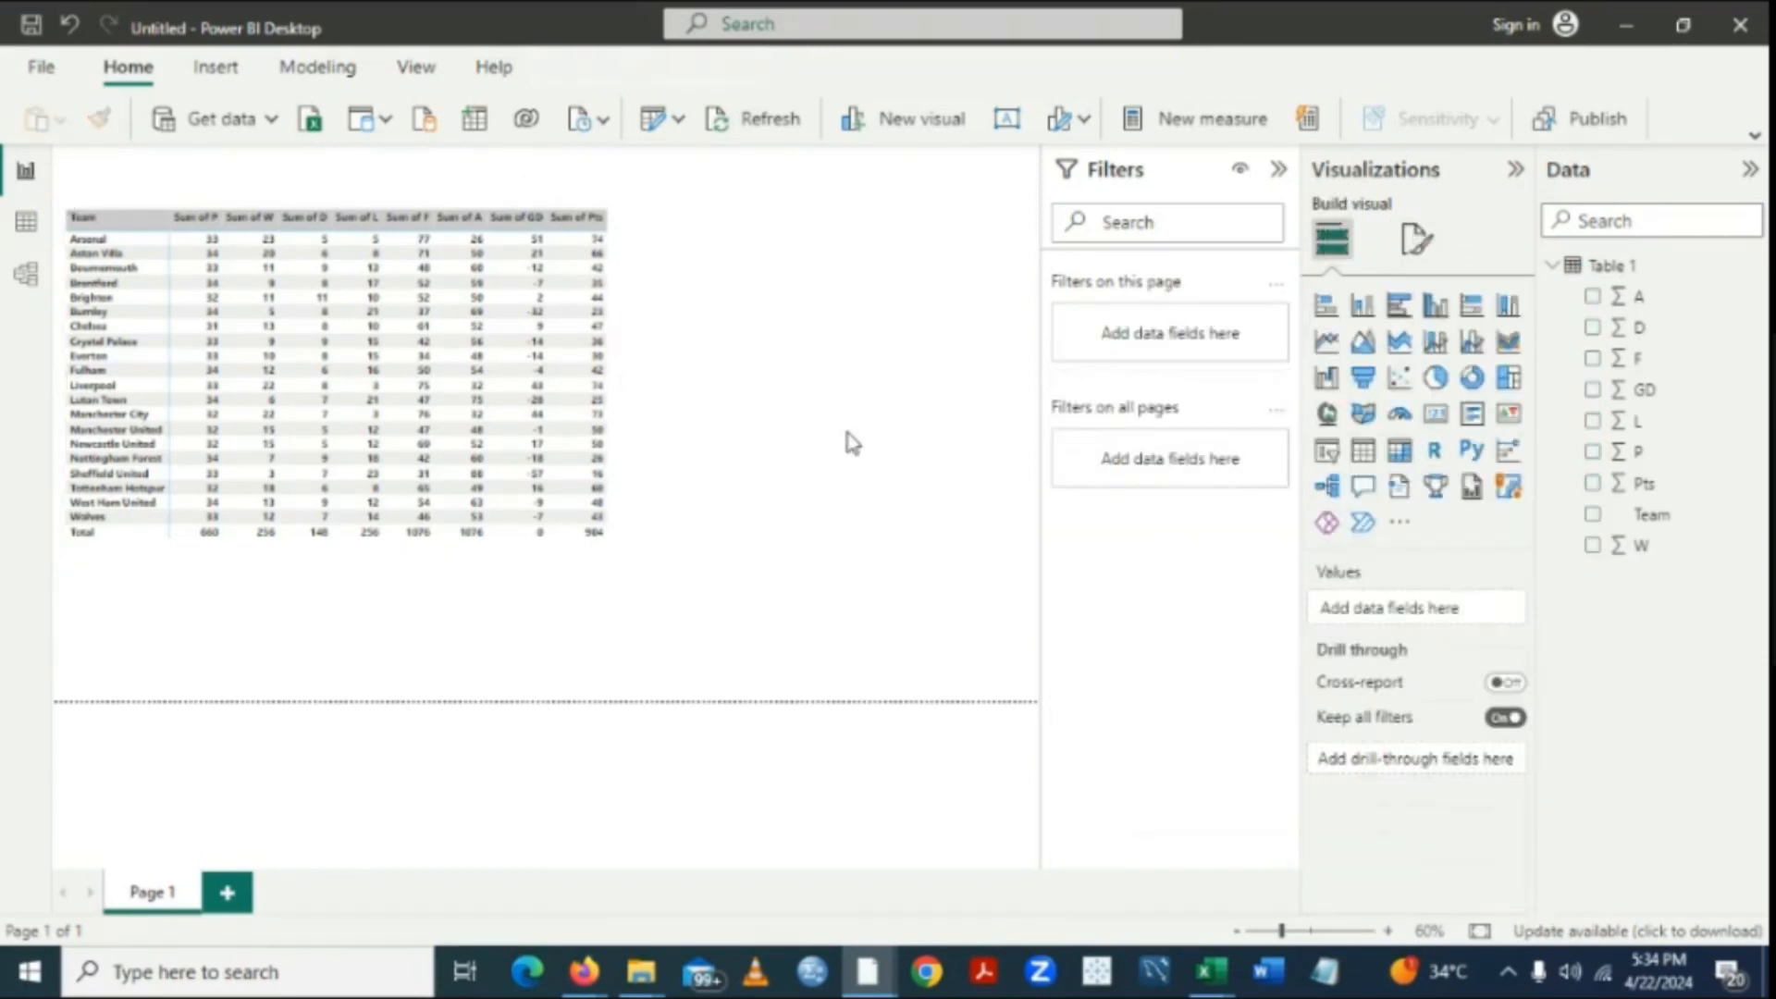
pyautogui.click(627, 309)
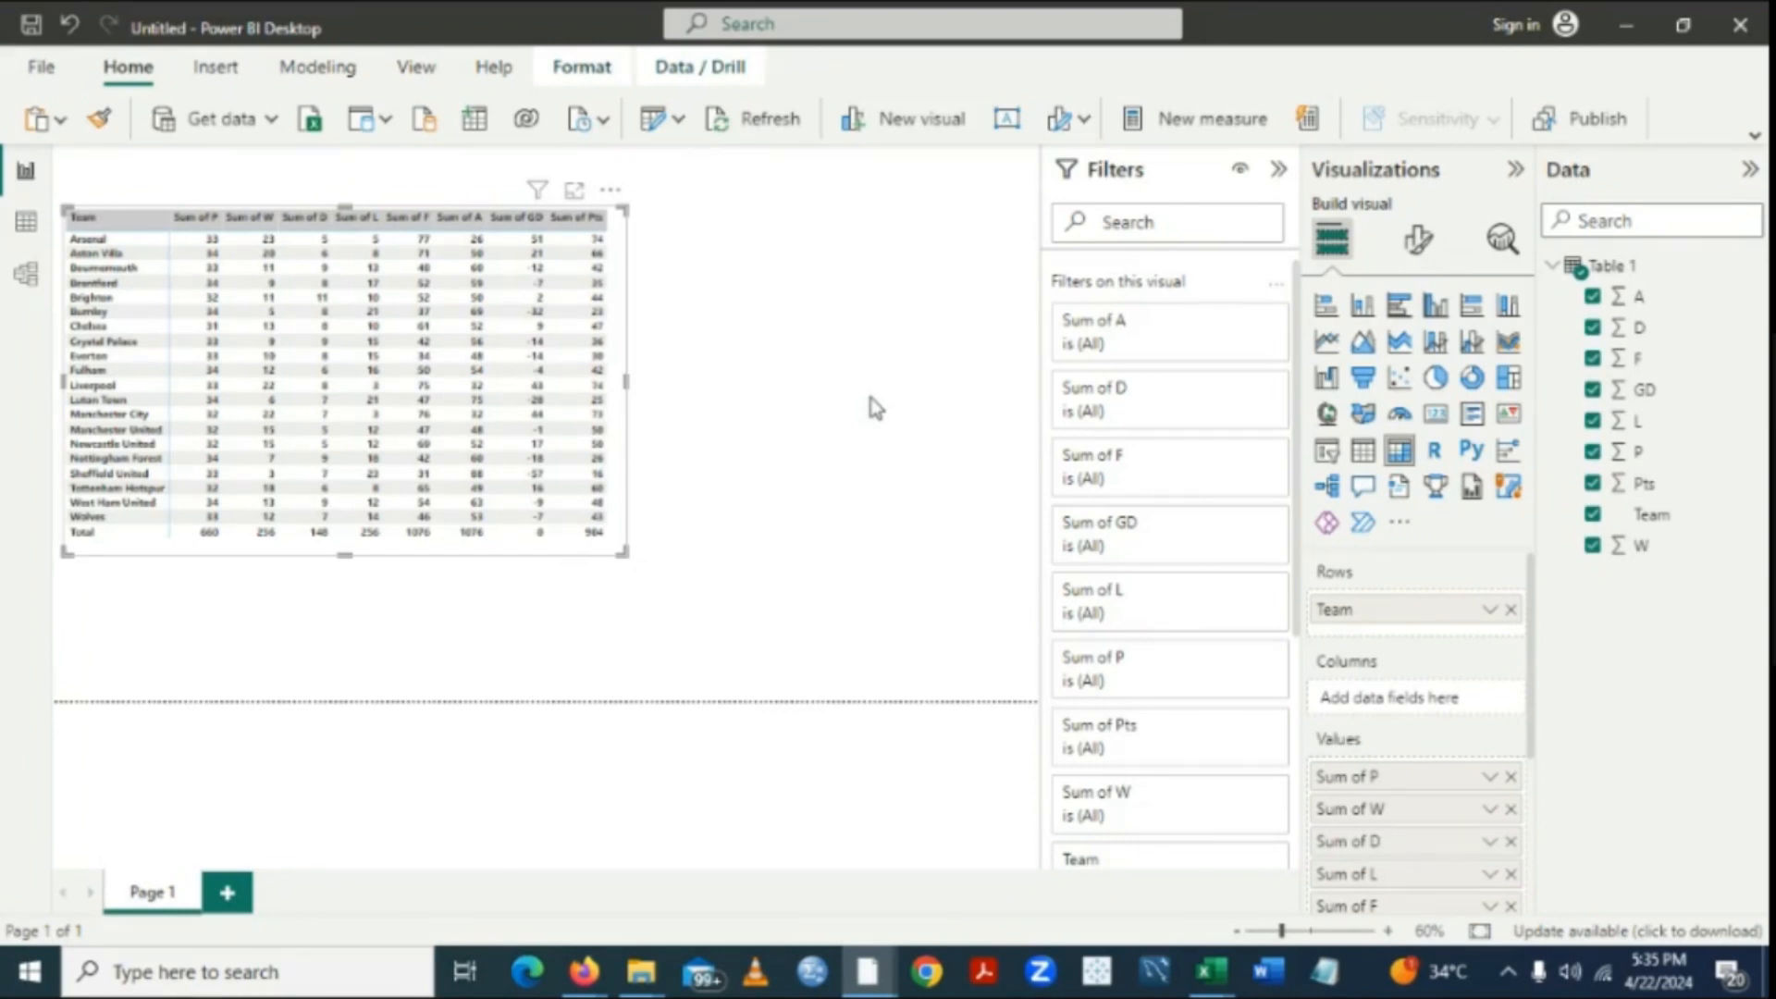
pyautogui.click(741, 334)
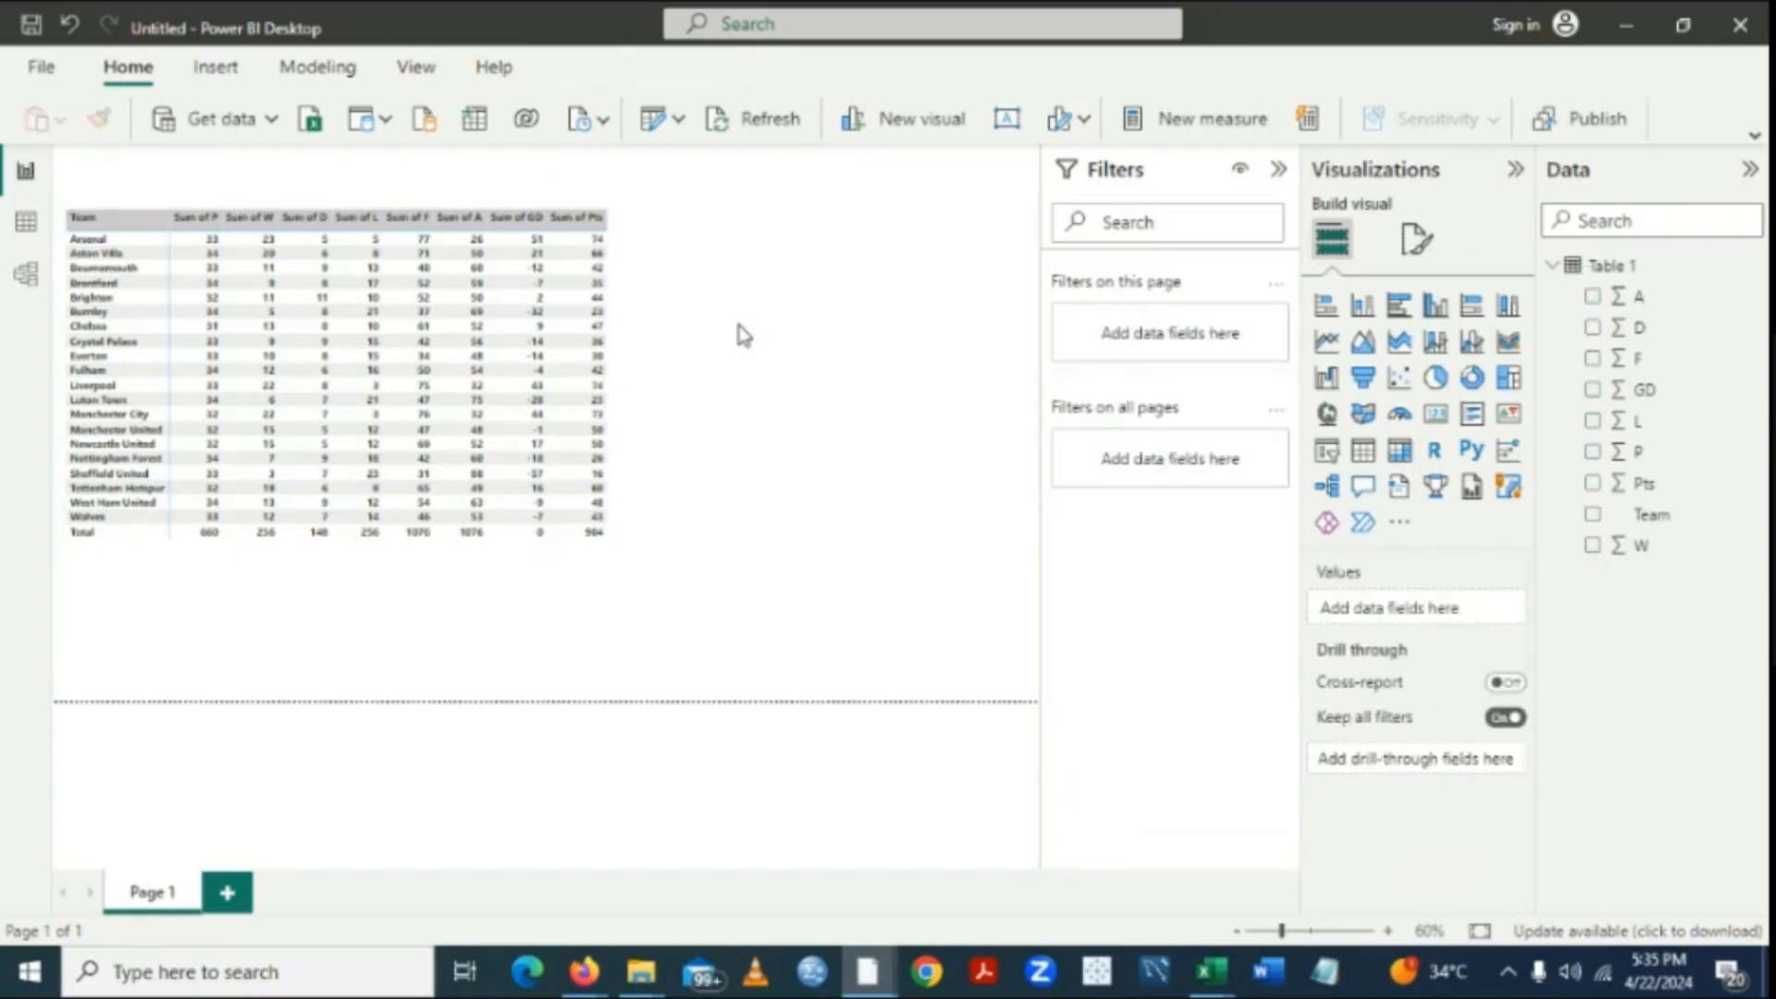
# Insert an empty clustered bar chart and position it beside the matrix, enlarging it to about the matrix's height.
pyautogui.click(1400, 310)
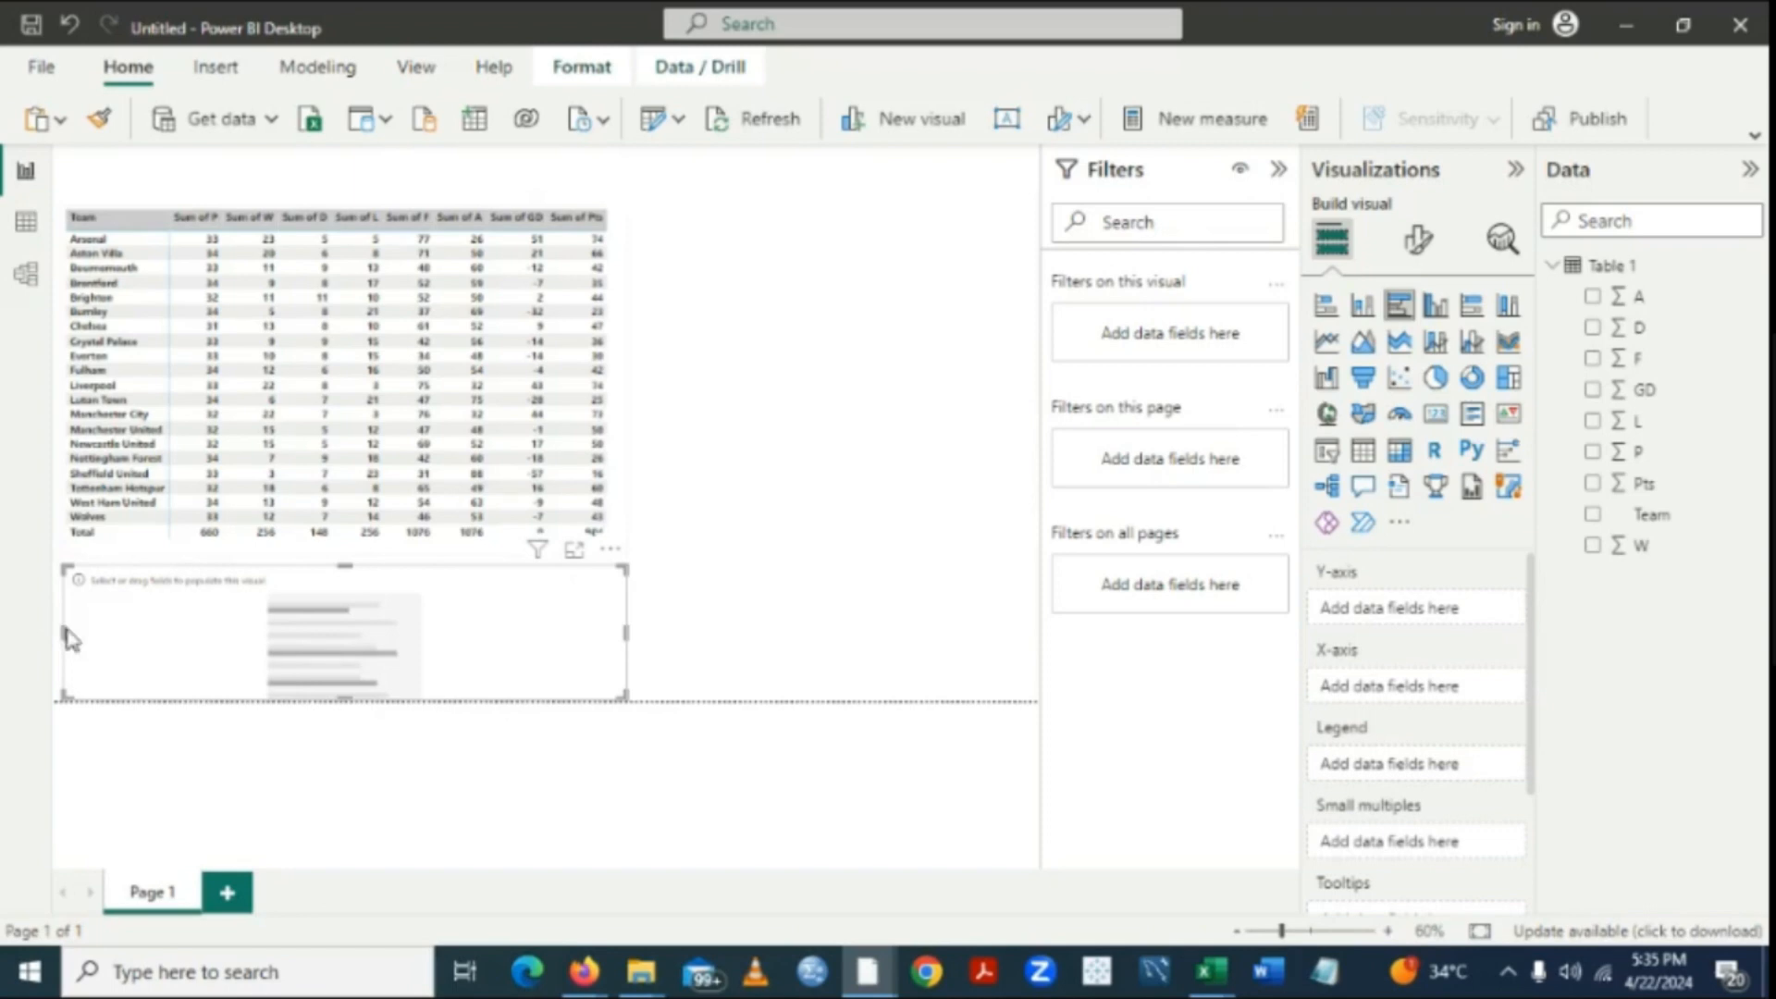
pyautogui.moveTo(62, 632); pyautogui.dragTo(400, 619)
pyautogui.moveTo(520, 618); pyautogui.dragTo(780, 259)
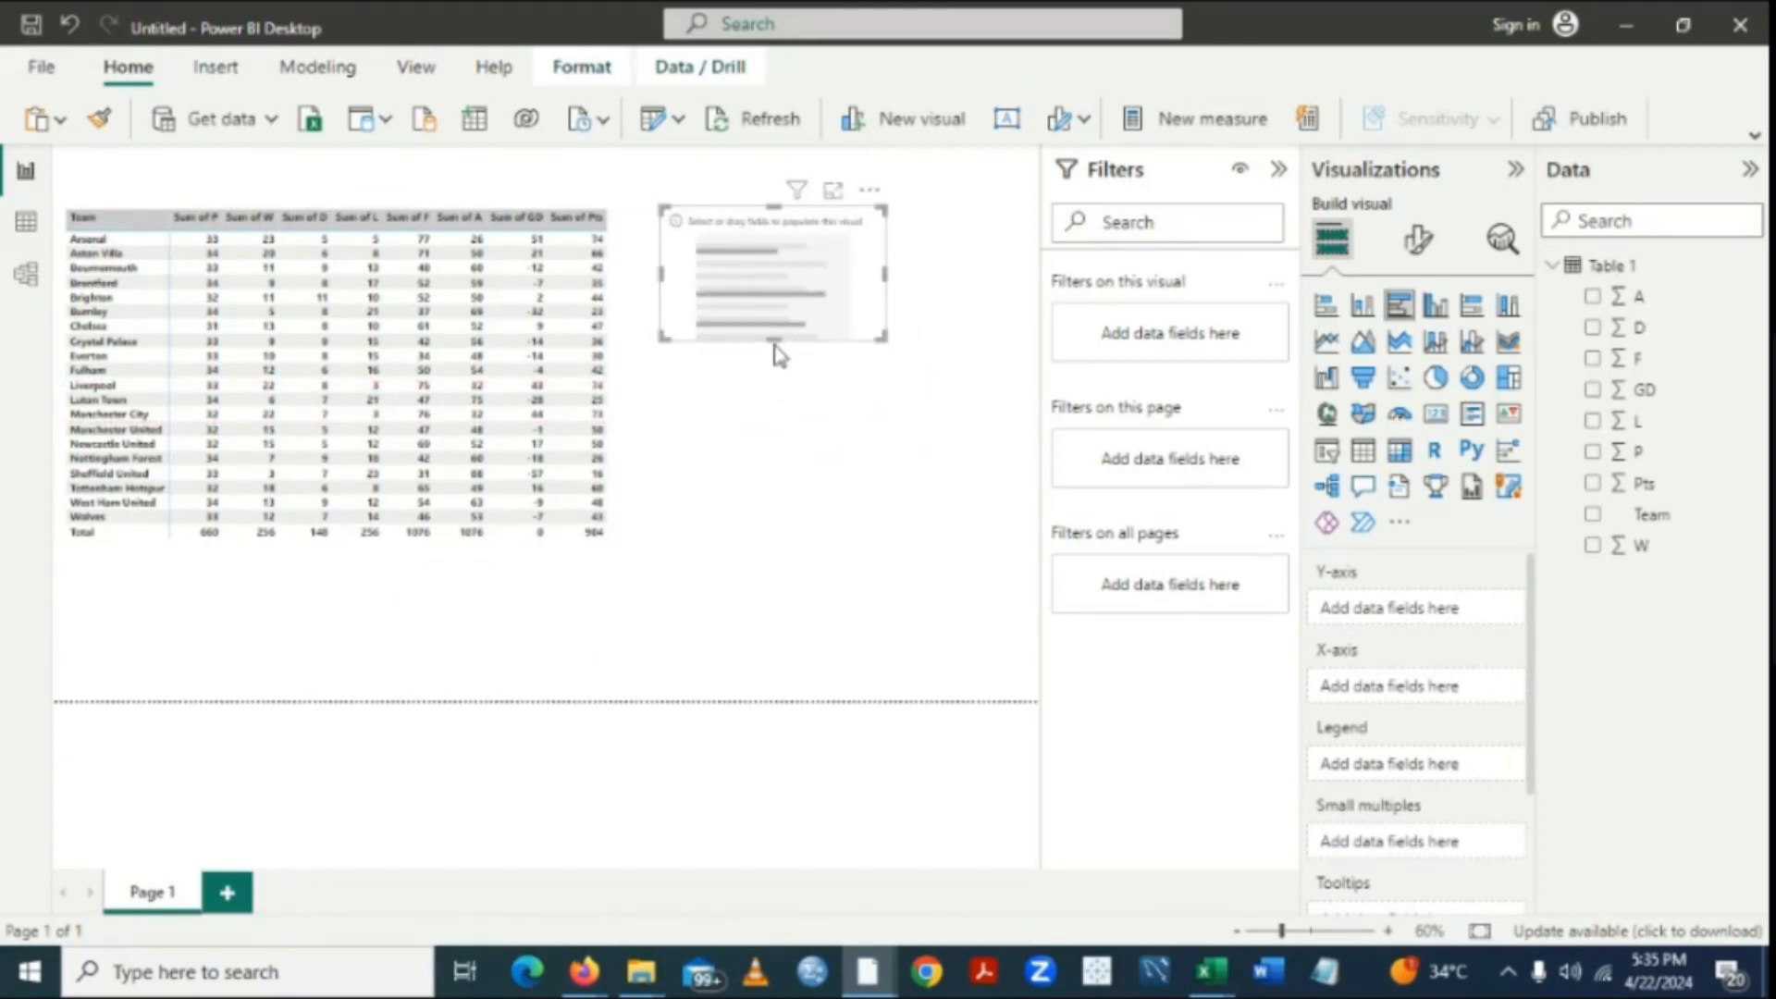
pyautogui.moveTo(774, 340); pyautogui.dragTo(793, 561)
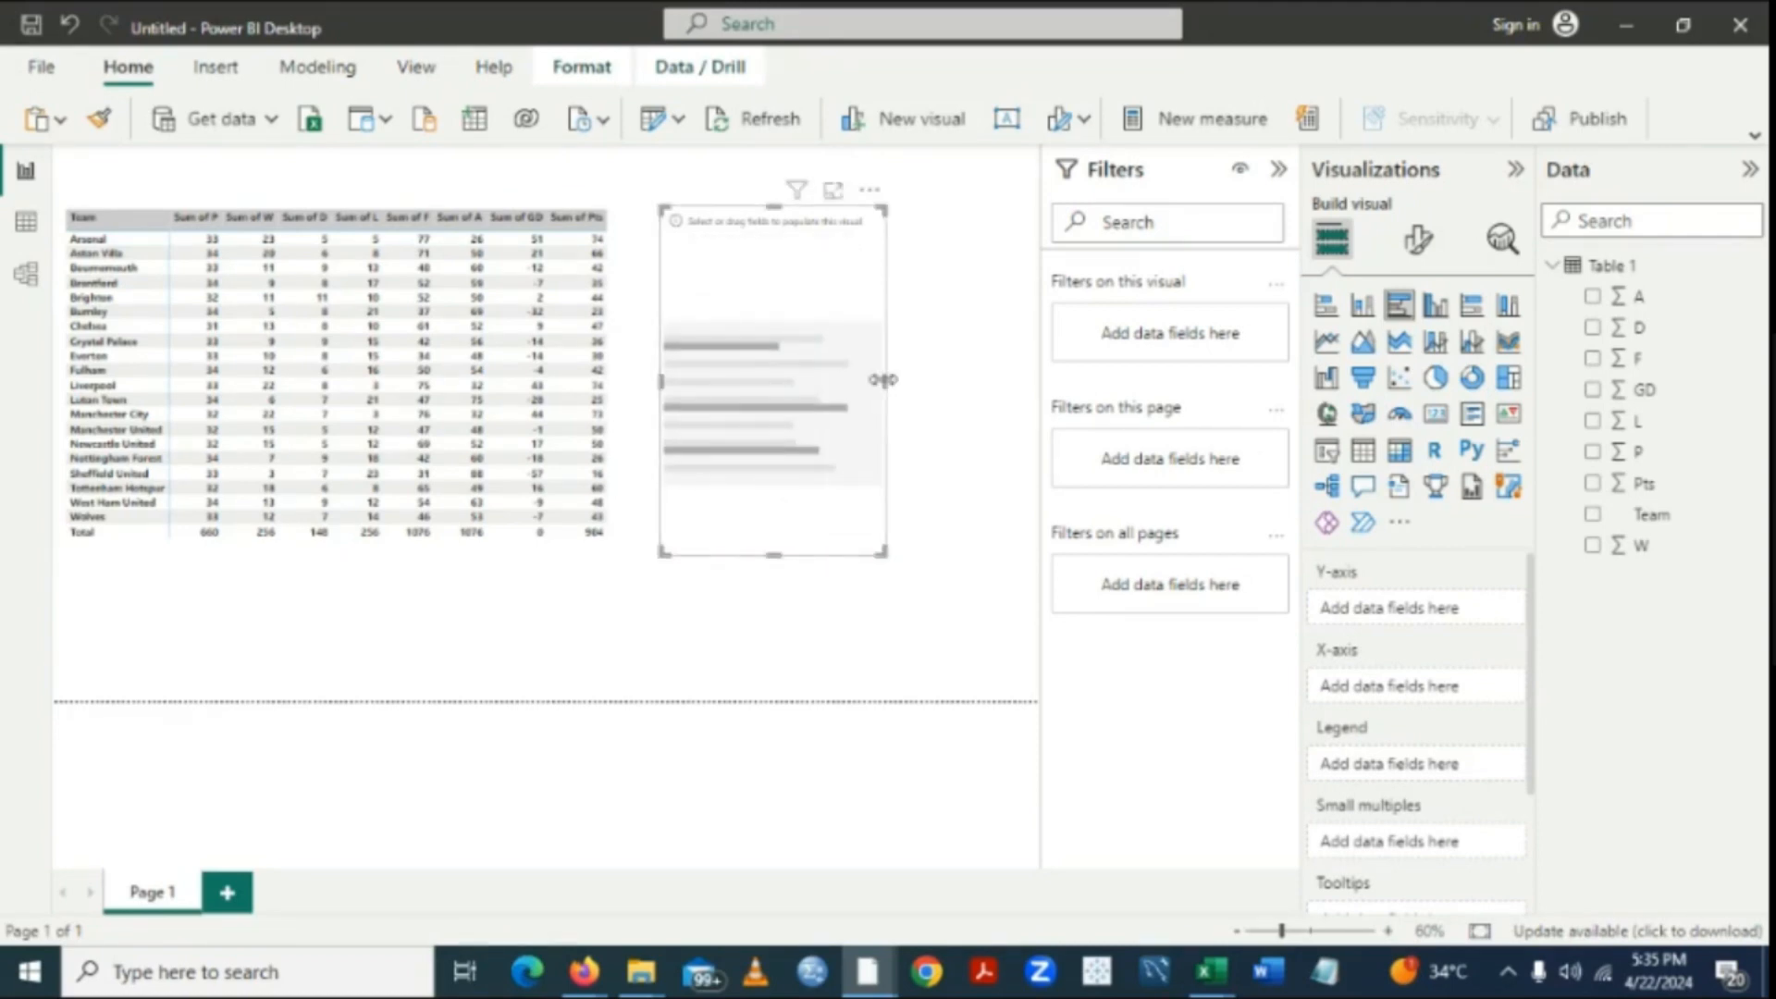
pyautogui.moveTo(883, 379); pyautogui.dragTo(1005, 378)
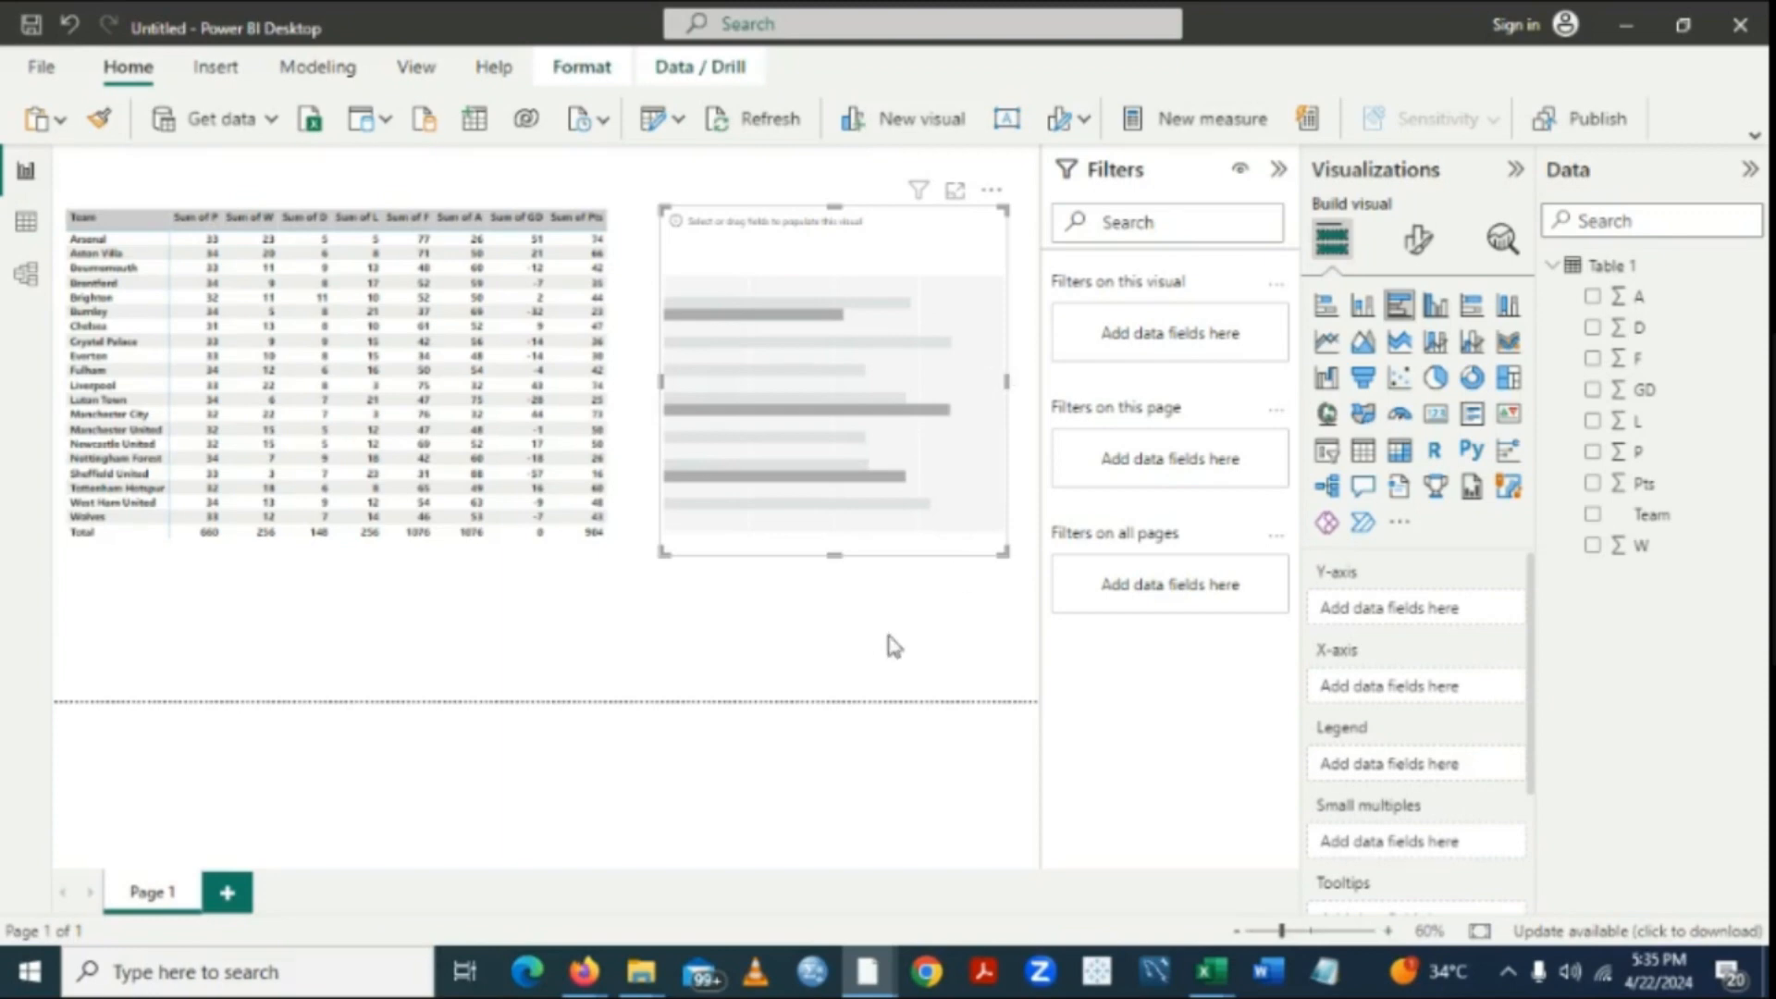
pyautogui.click(889, 646)
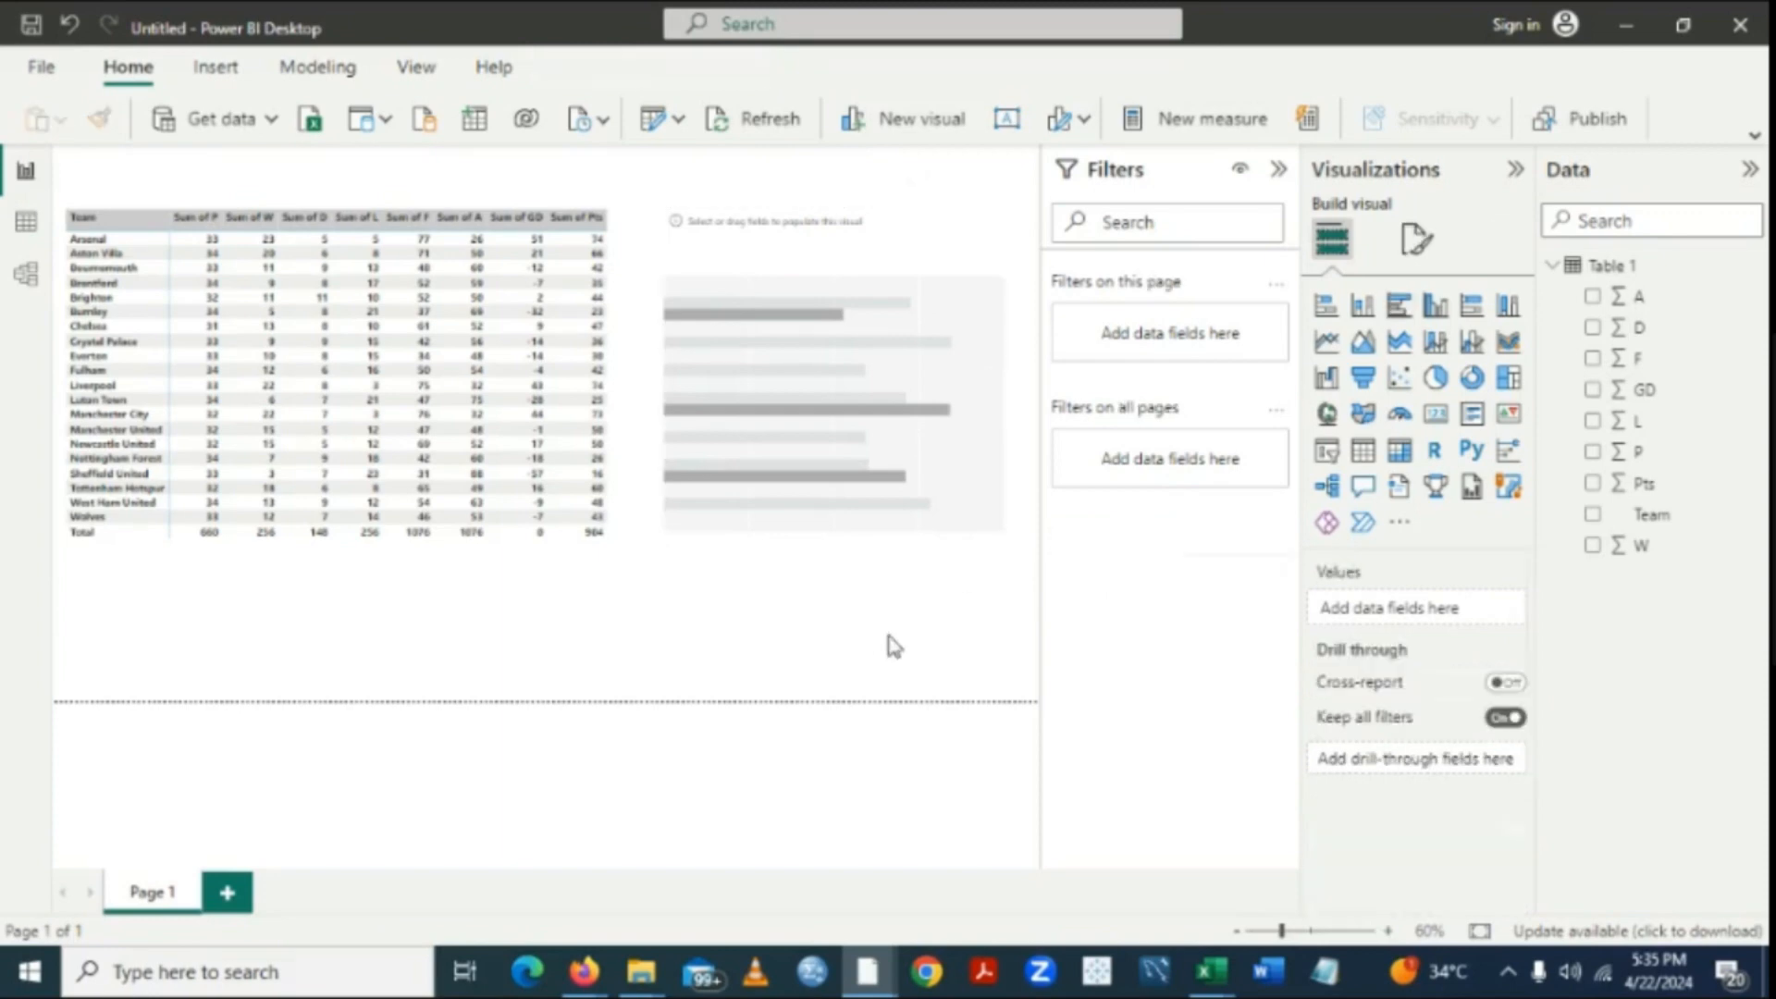
pyautogui.click(852, 288)
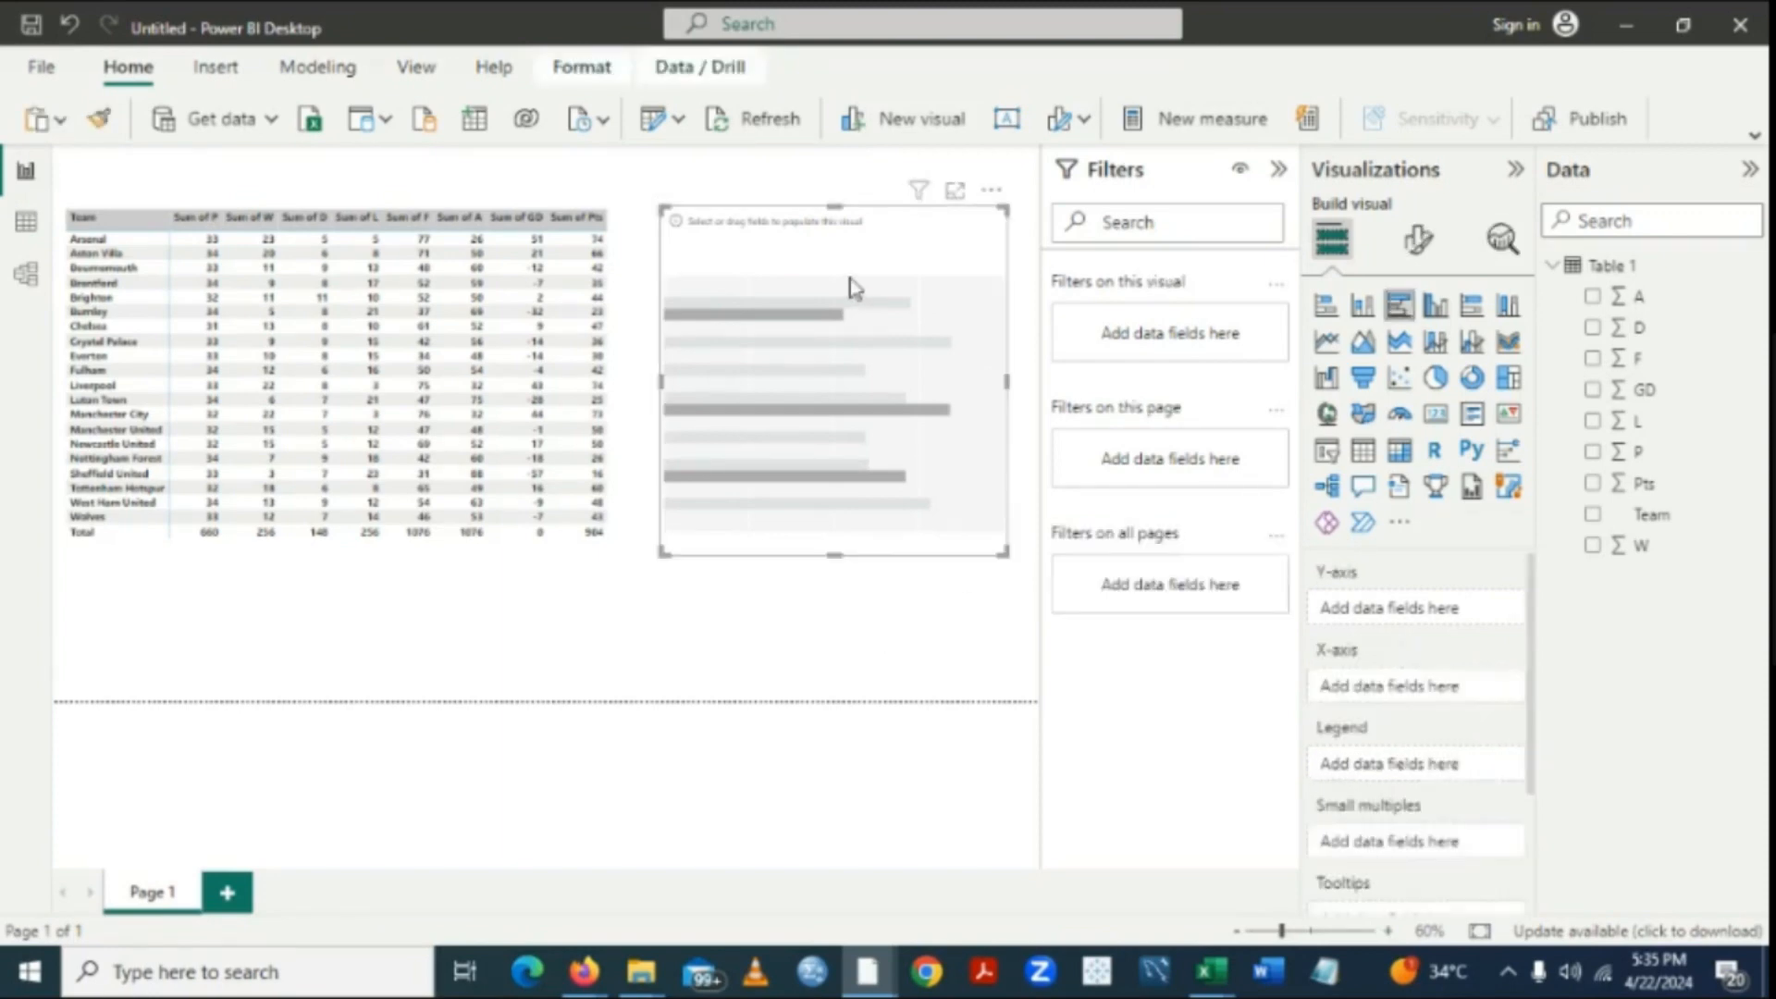
# Add the Team field to the empty bar chart's Y-axis and remove that chart from the page.
pyautogui.click(1592, 516)
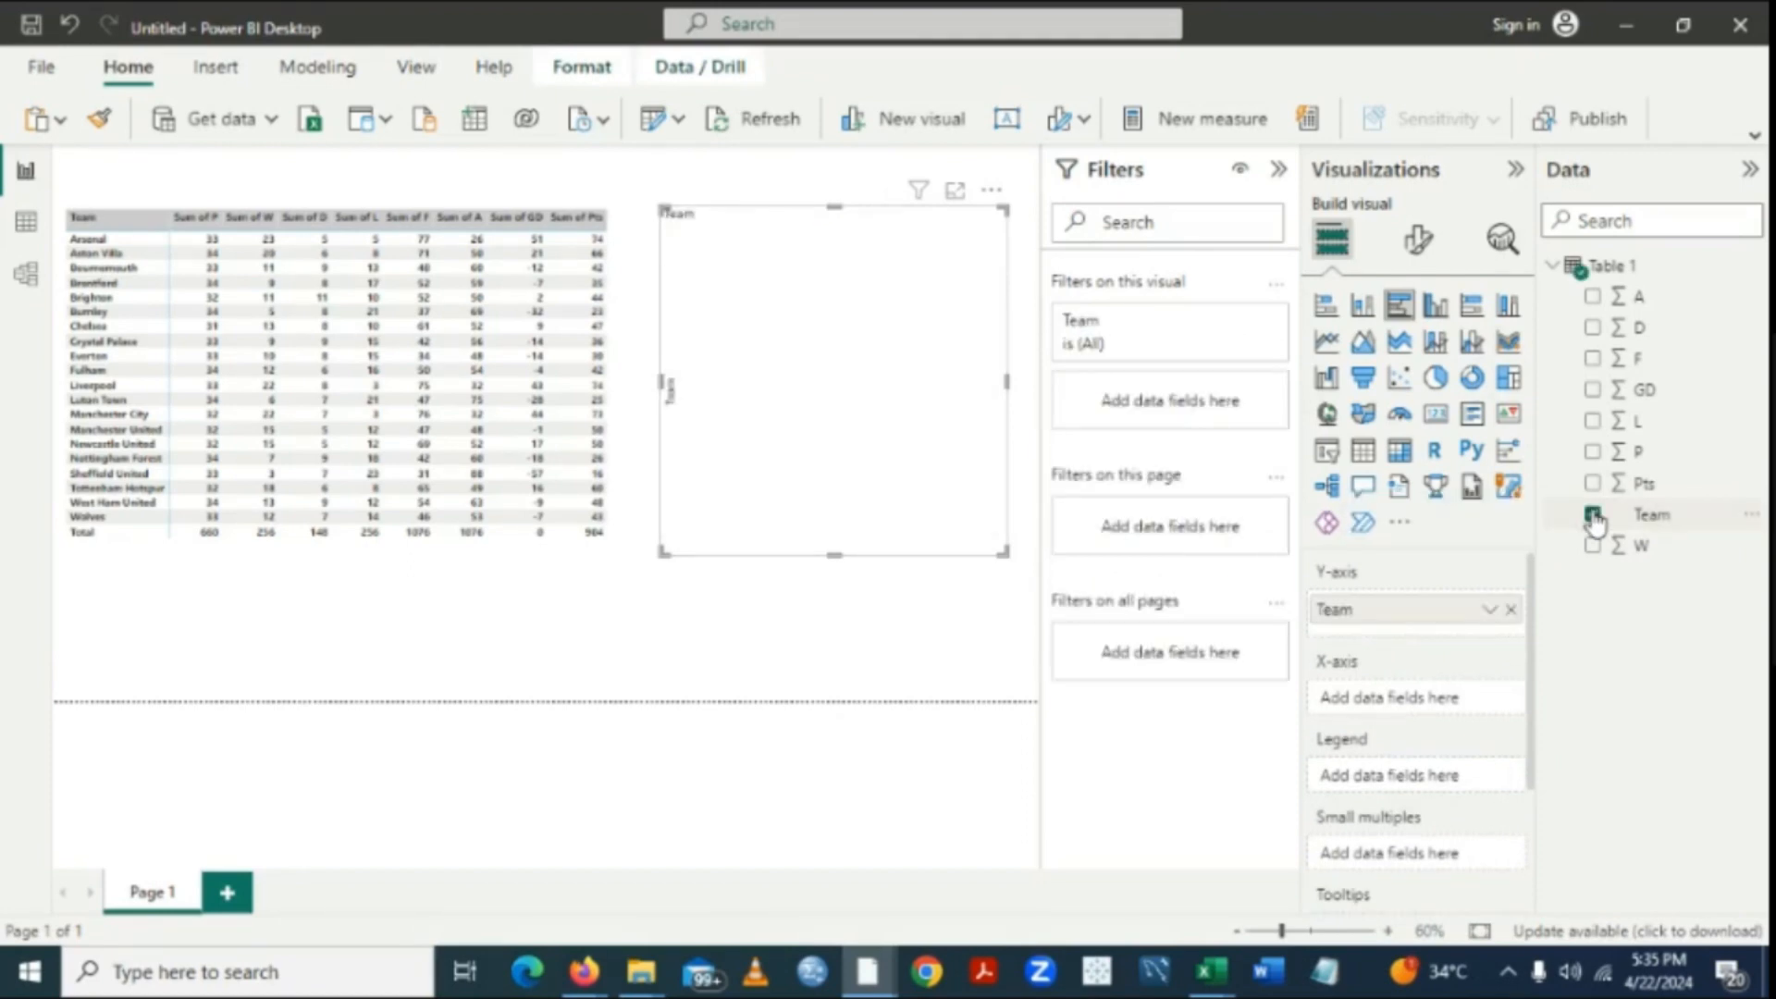
pyautogui.click(991, 194)
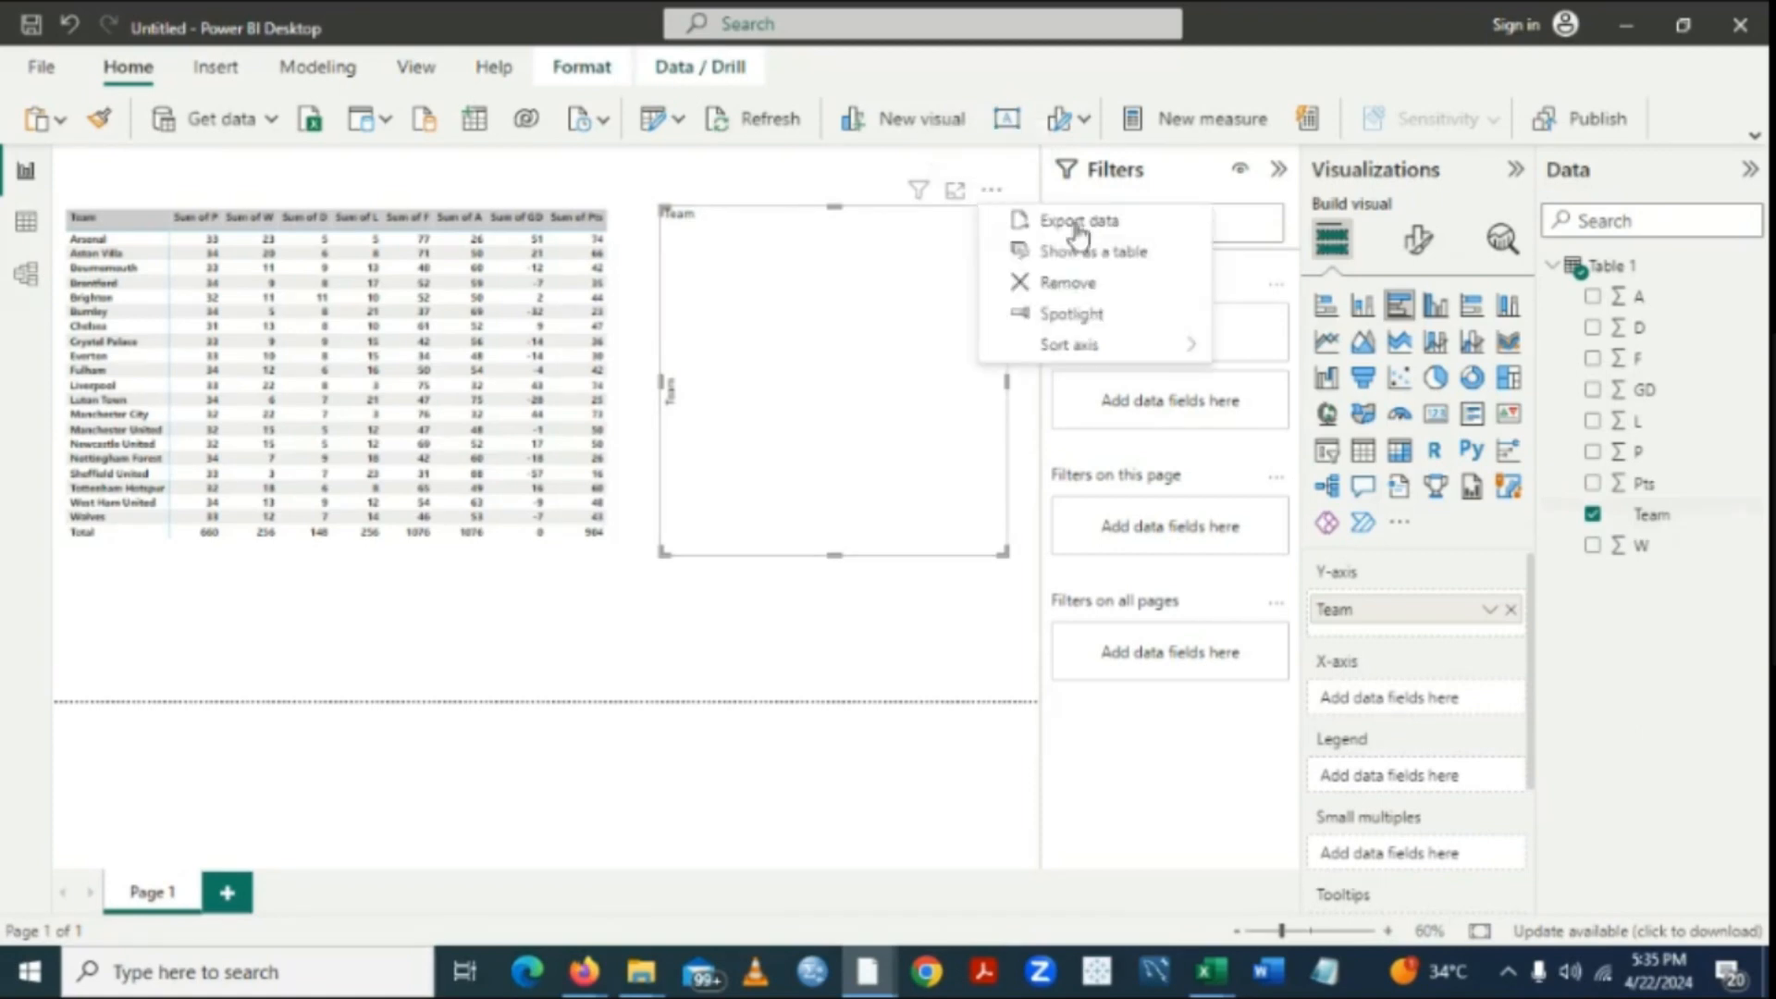
pyautogui.click(1048, 283)
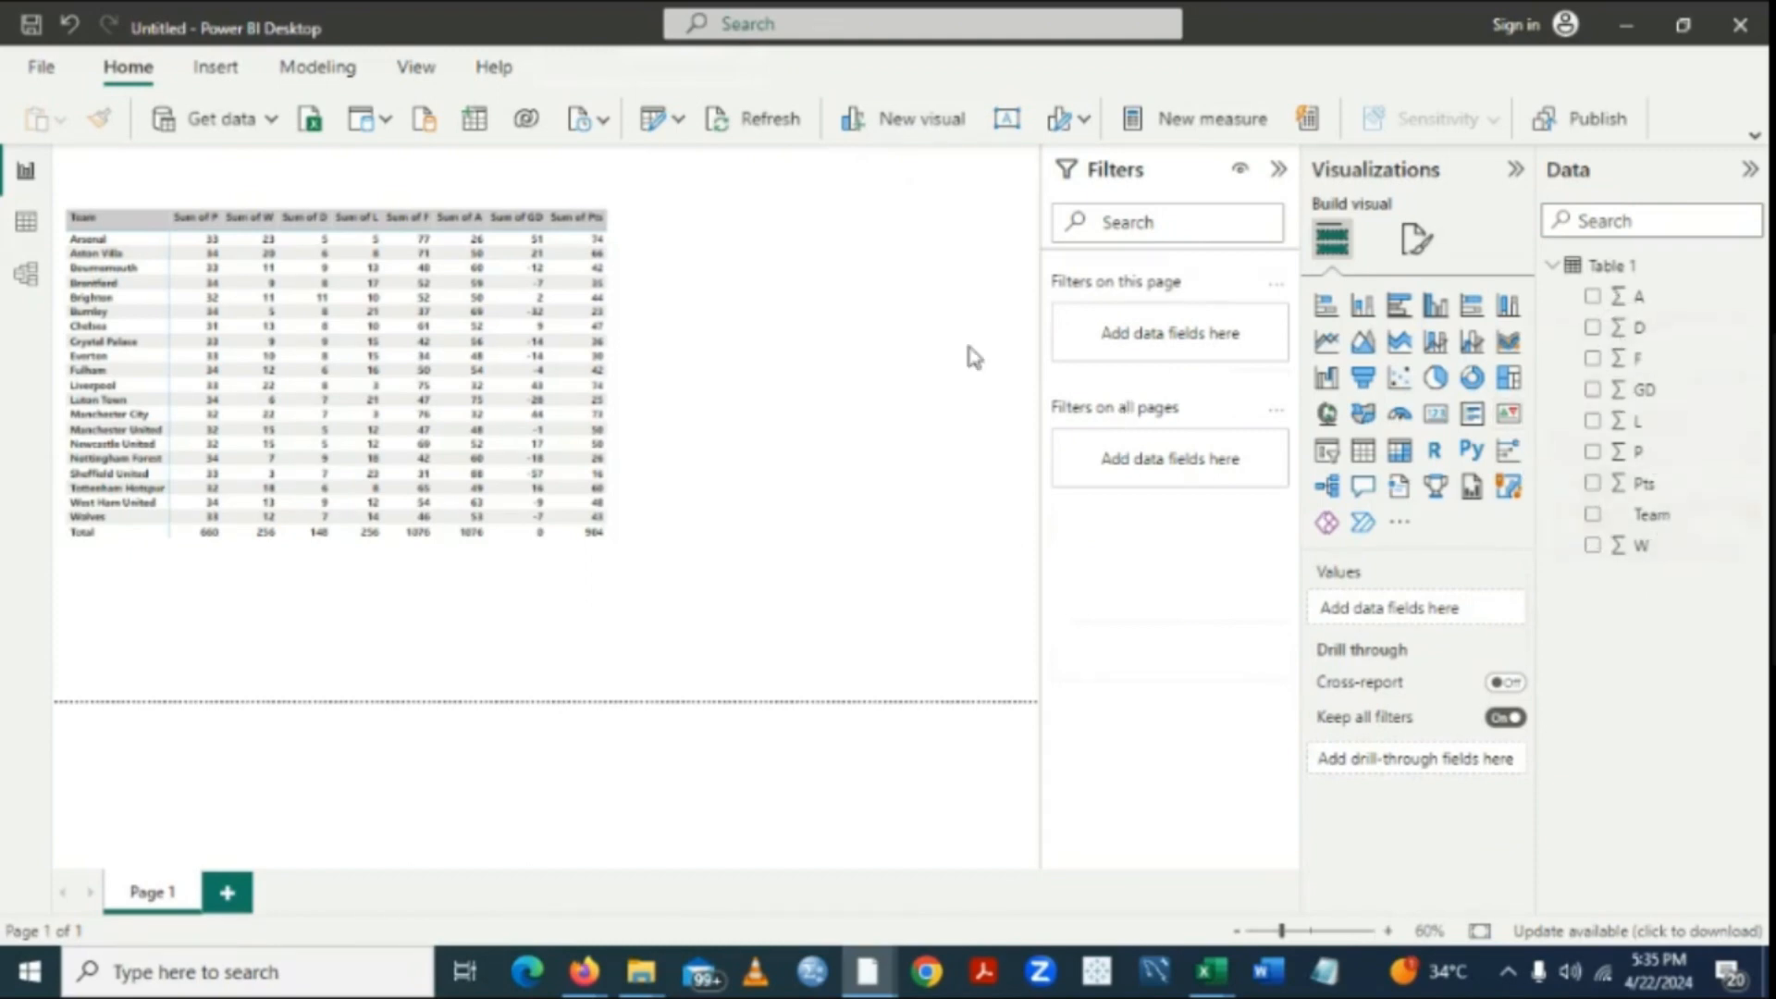
# Create a new visual from the Team field, move it beside the matrix and stretch it to nearly the matrix's height.
pyautogui.click(1592, 515)
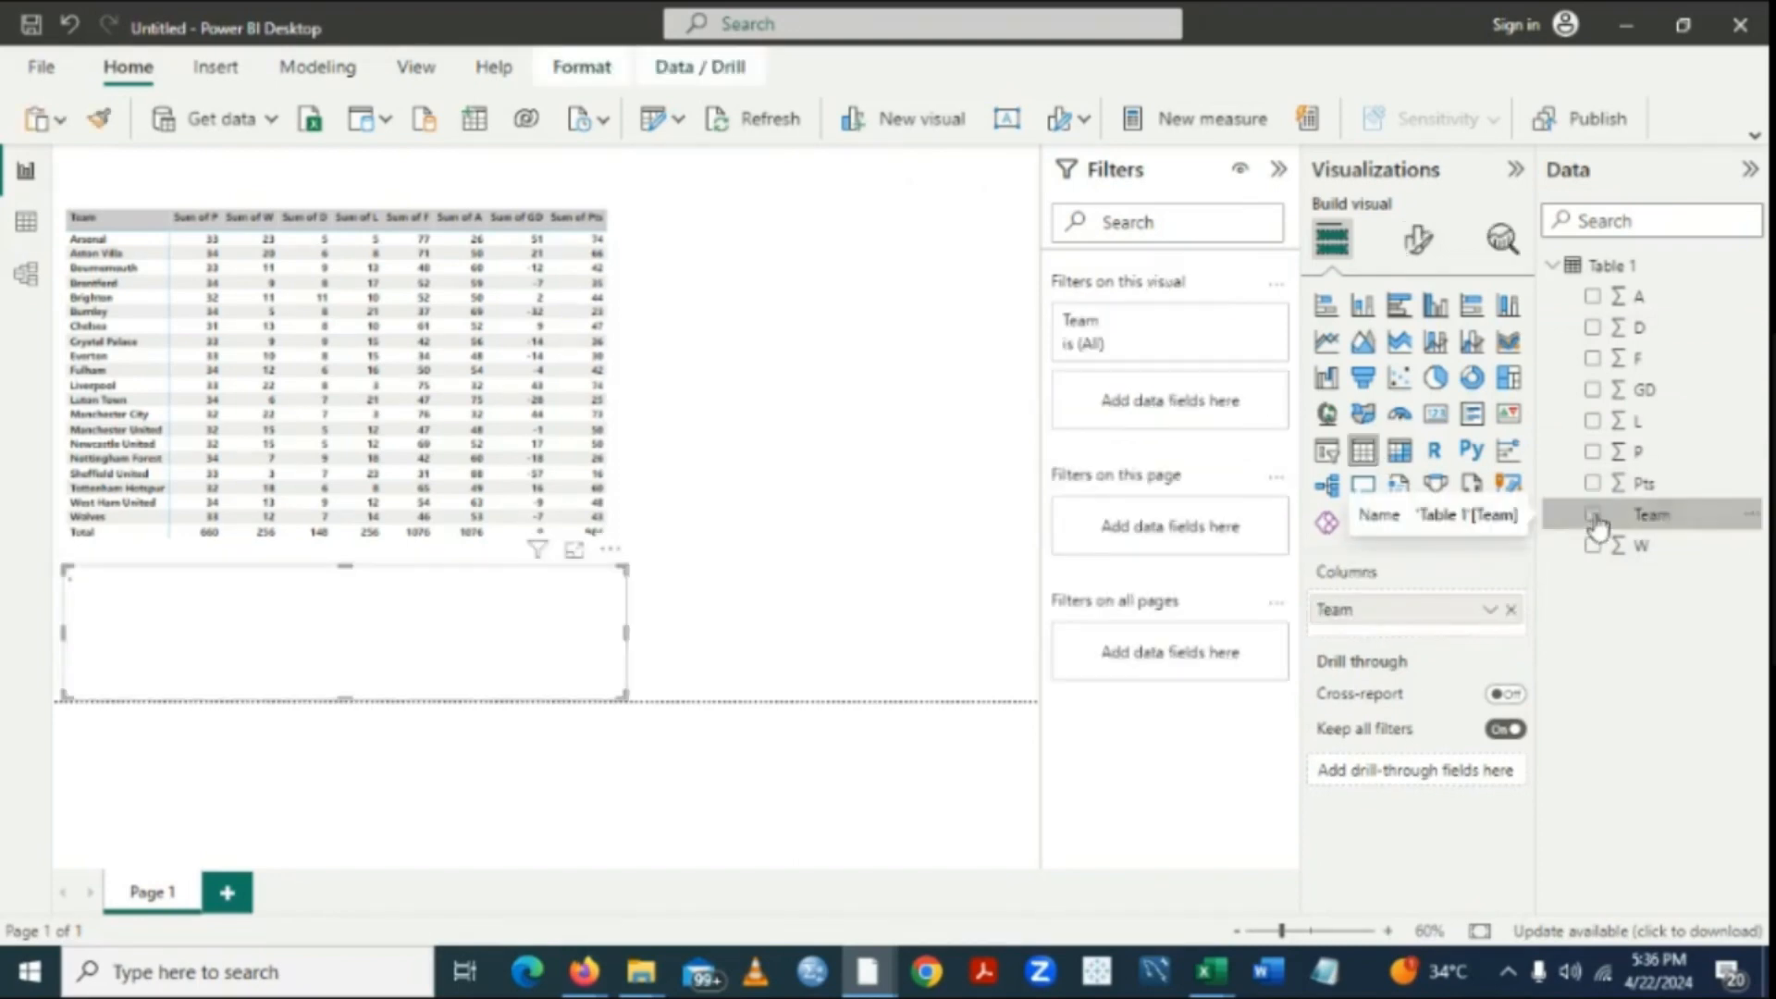
pyautogui.moveTo(592, 648); pyautogui.dragTo(818, 353)
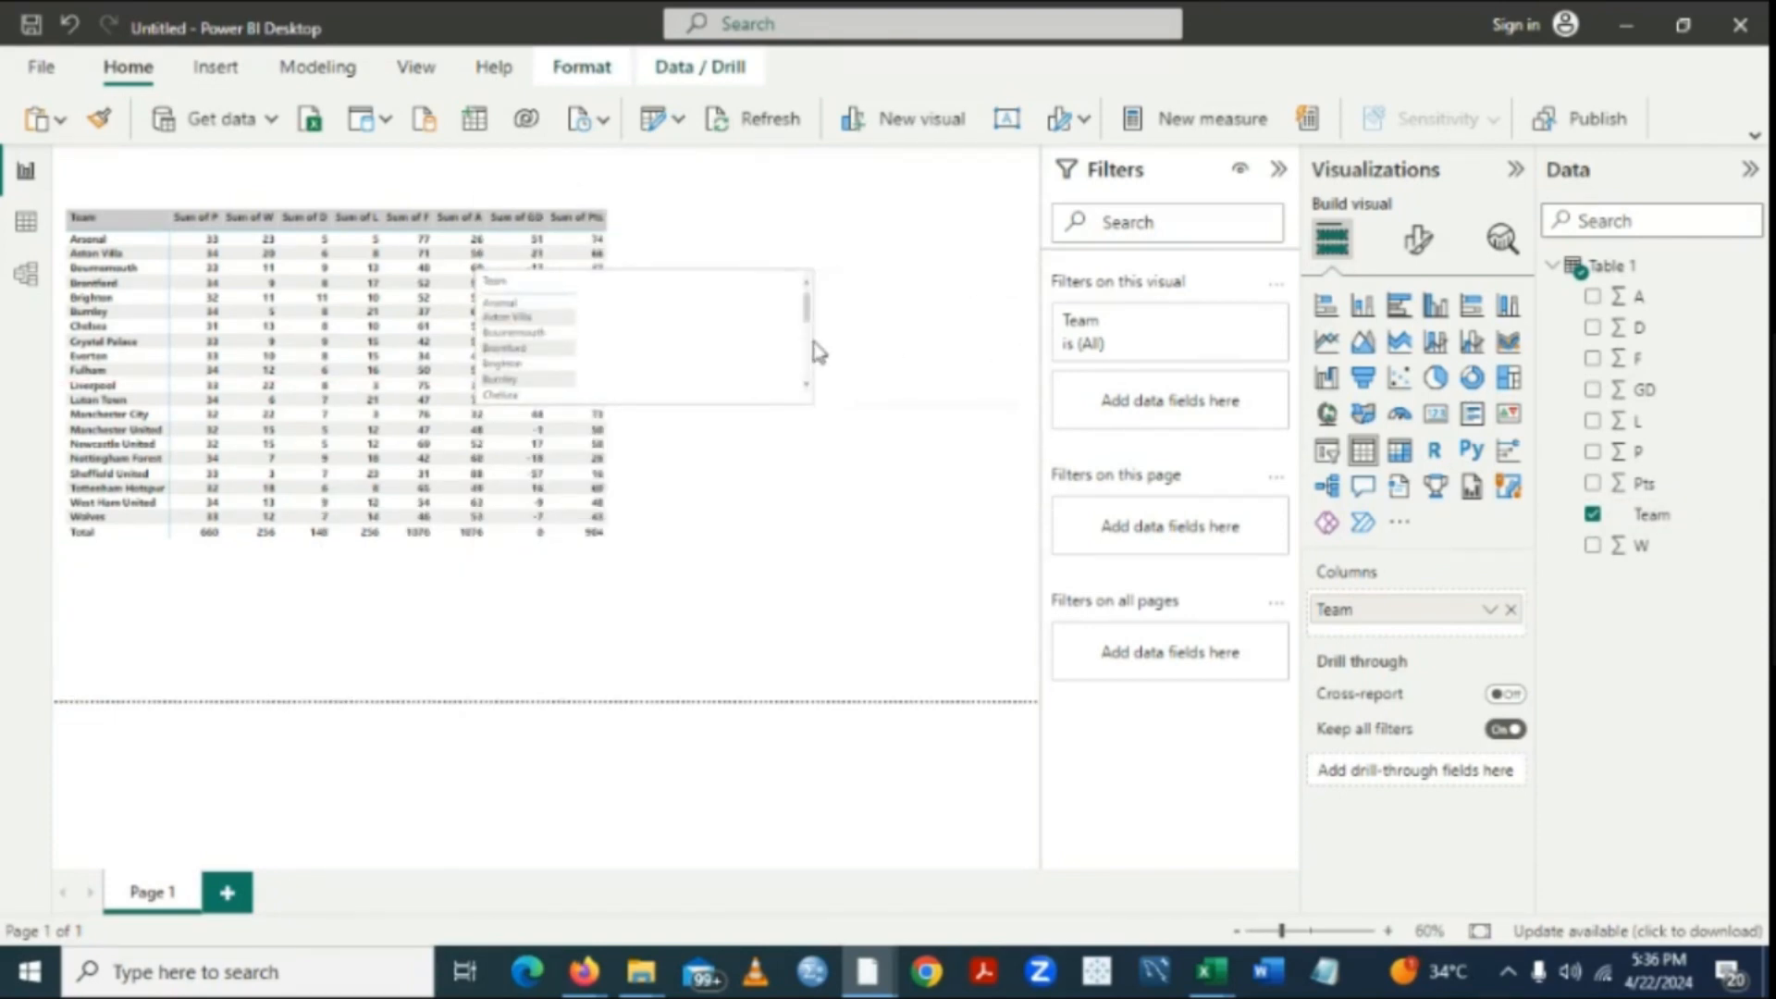
pyautogui.moveTo(474, 343); pyautogui.dragTo(629, 349)
pyautogui.moveTo(722, 285); pyautogui.dragTo(751, 221)
pyautogui.moveTo(719, 405); pyautogui.dragTo(742, 536)
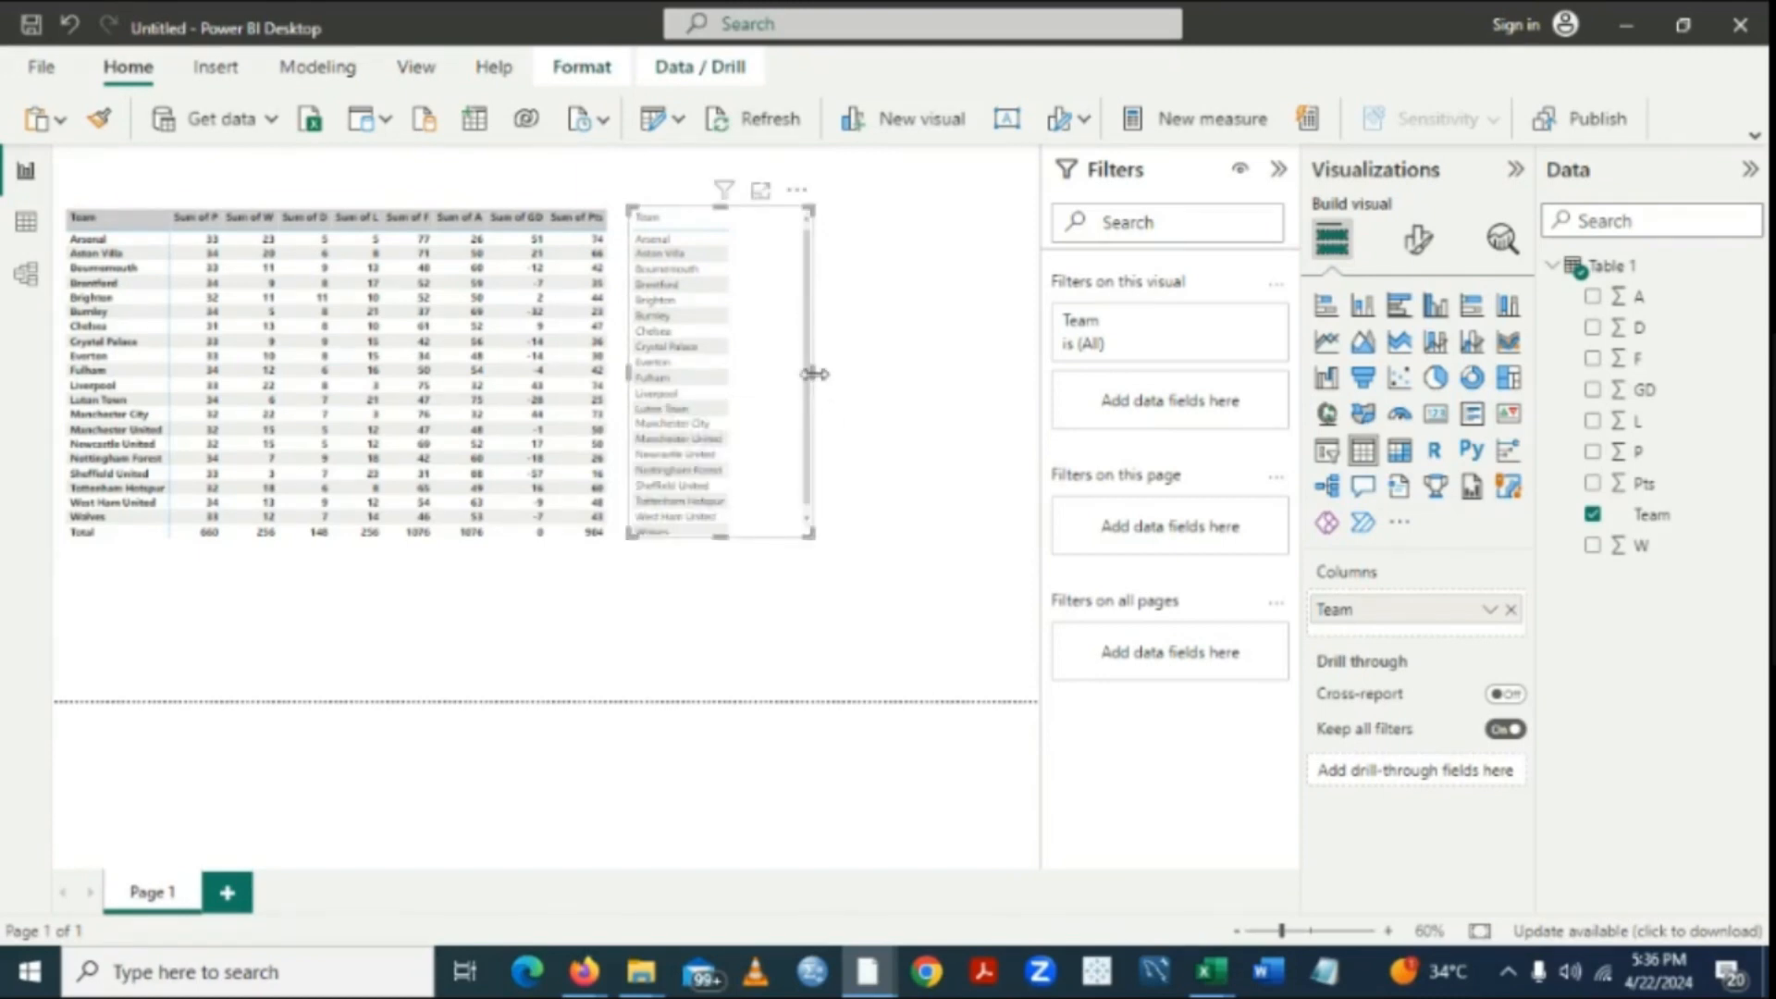
pyautogui.moveTo(808, 375); pyautogui.dragTo(952, 403)
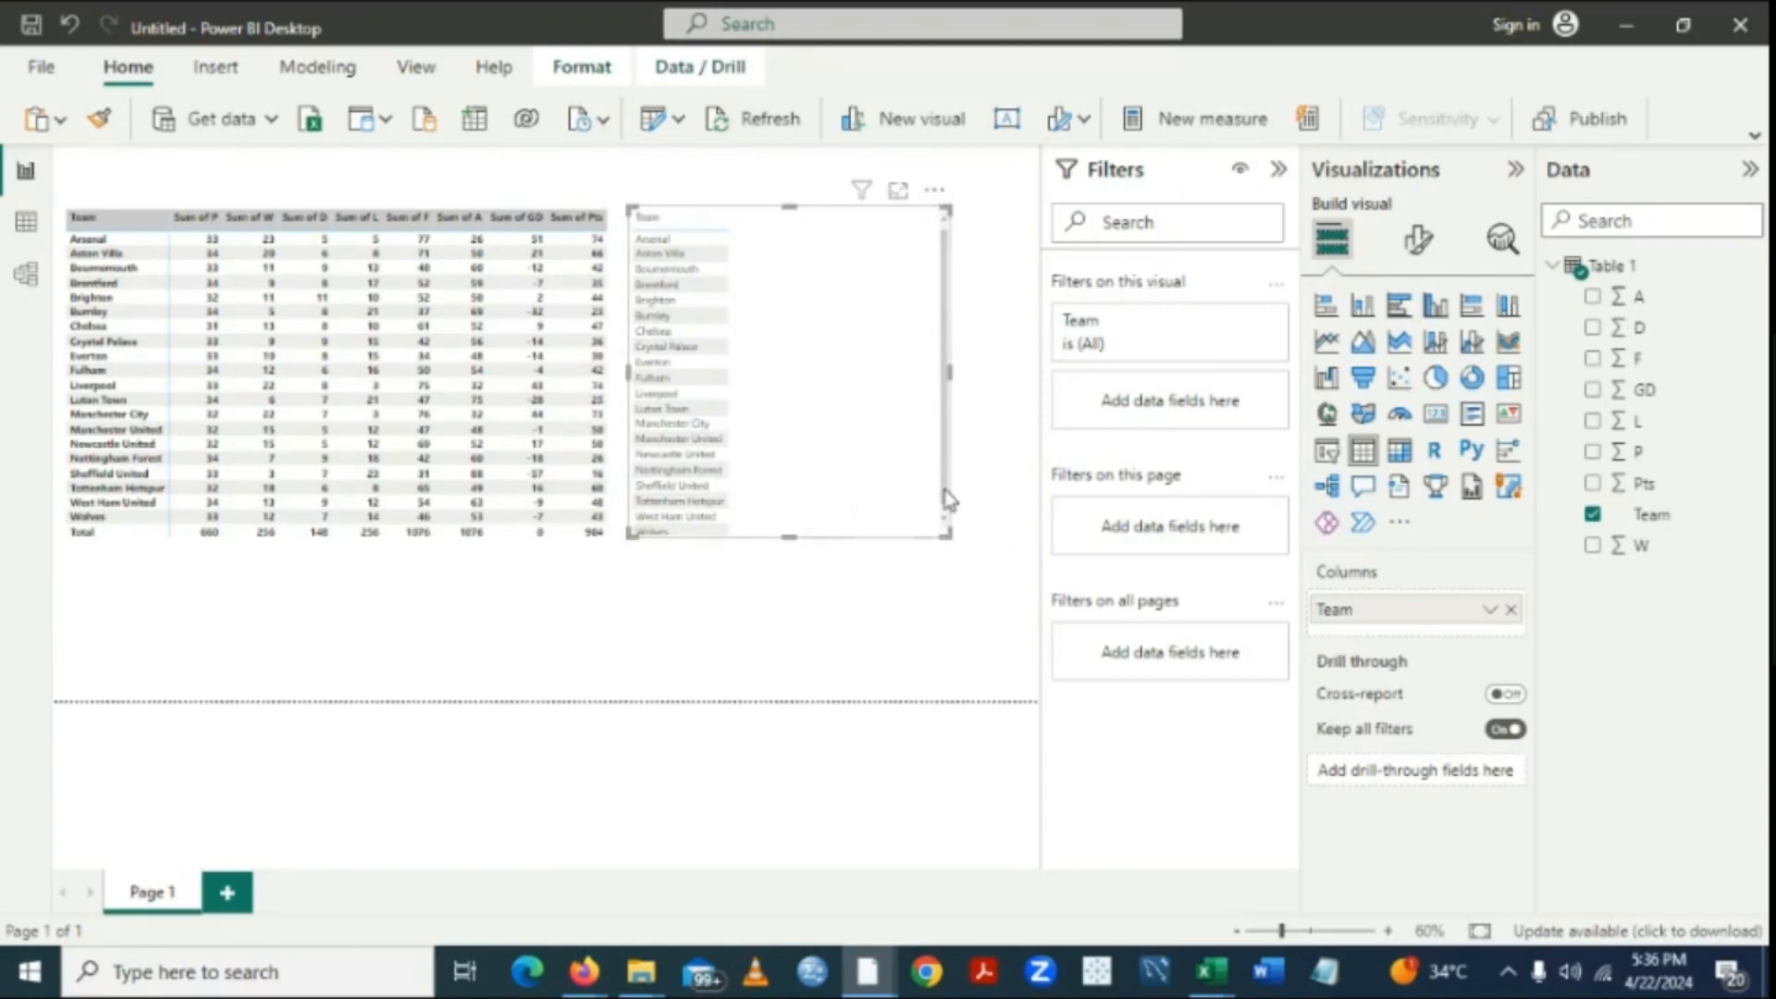
# Convert the new Team visual into a clustered bar chart.
pyautogui.click(1399, 307)
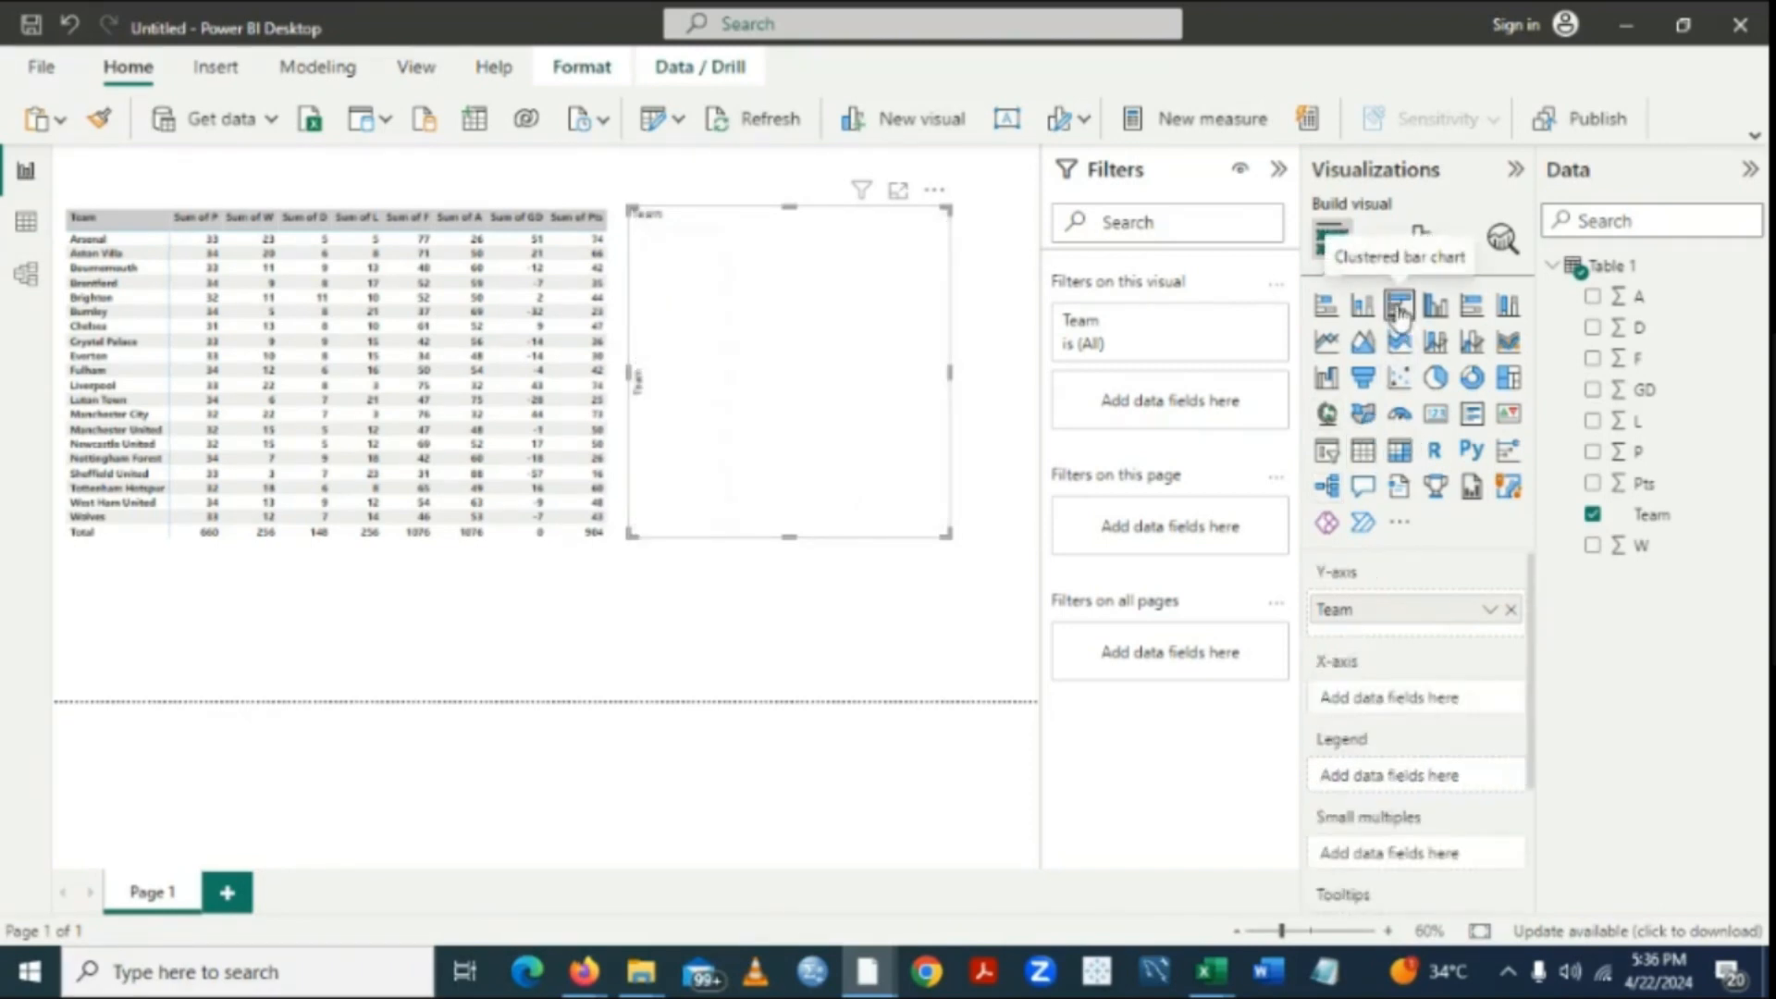
pyautogui.click(936, 197)
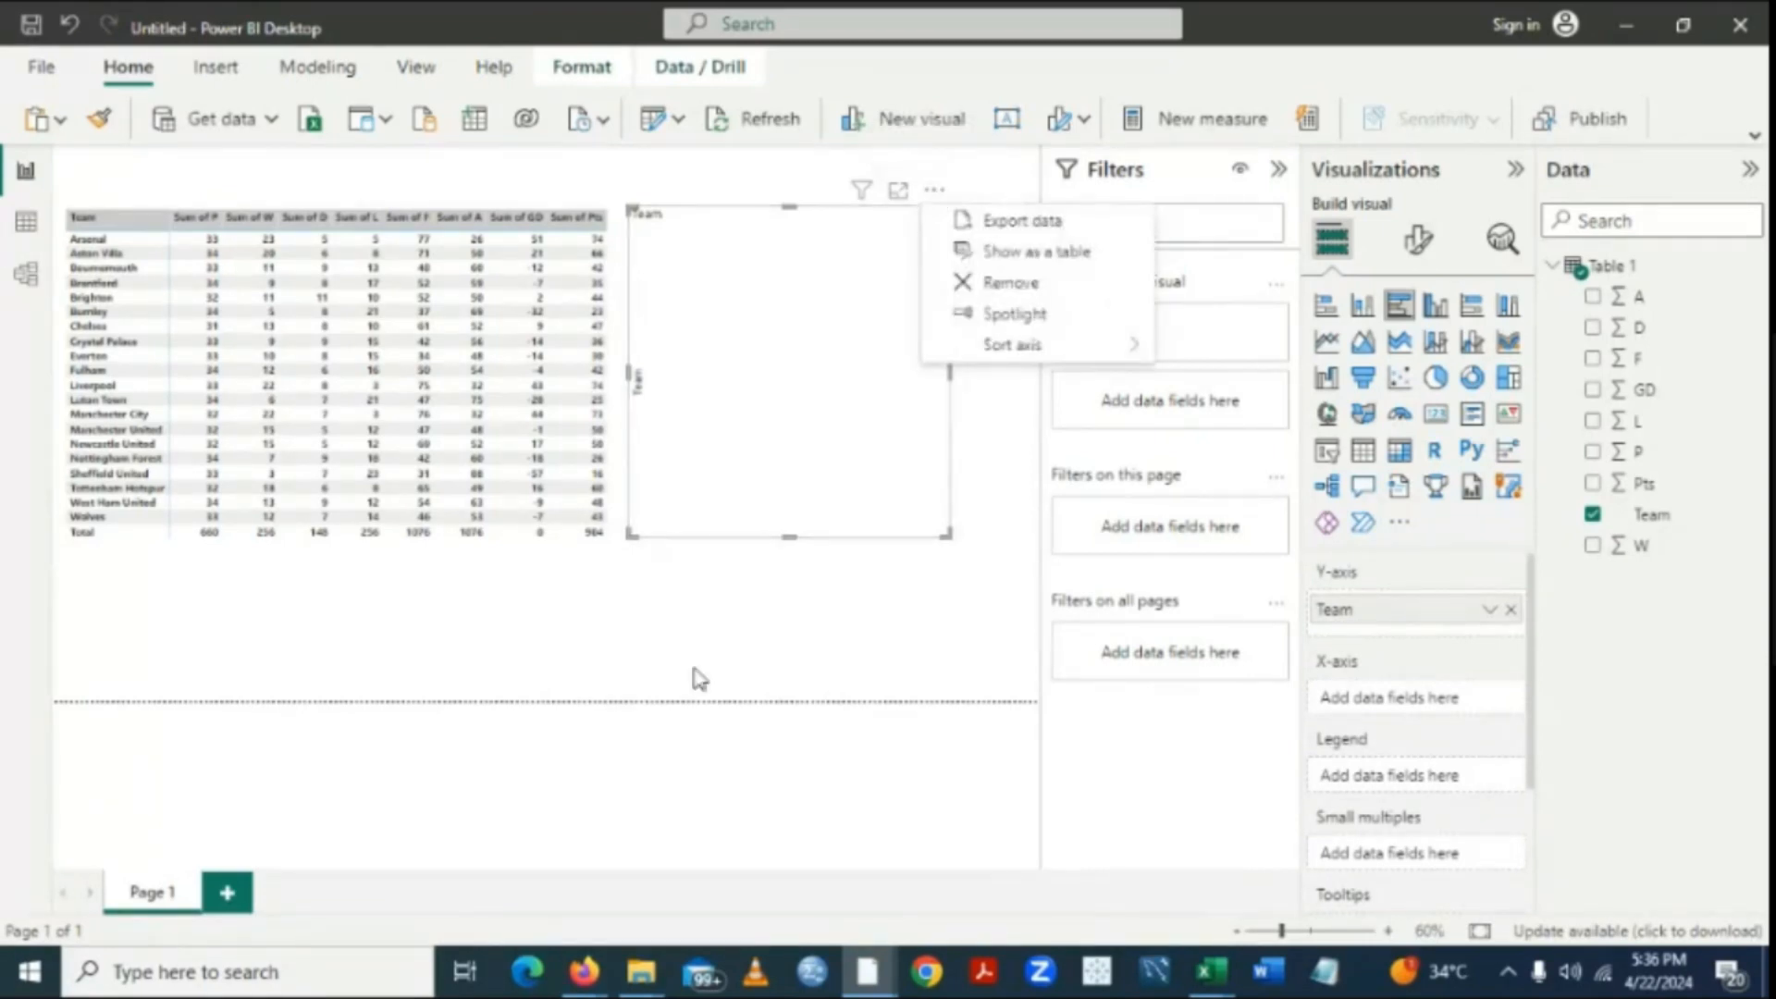
pyautogui.click(896, 621)
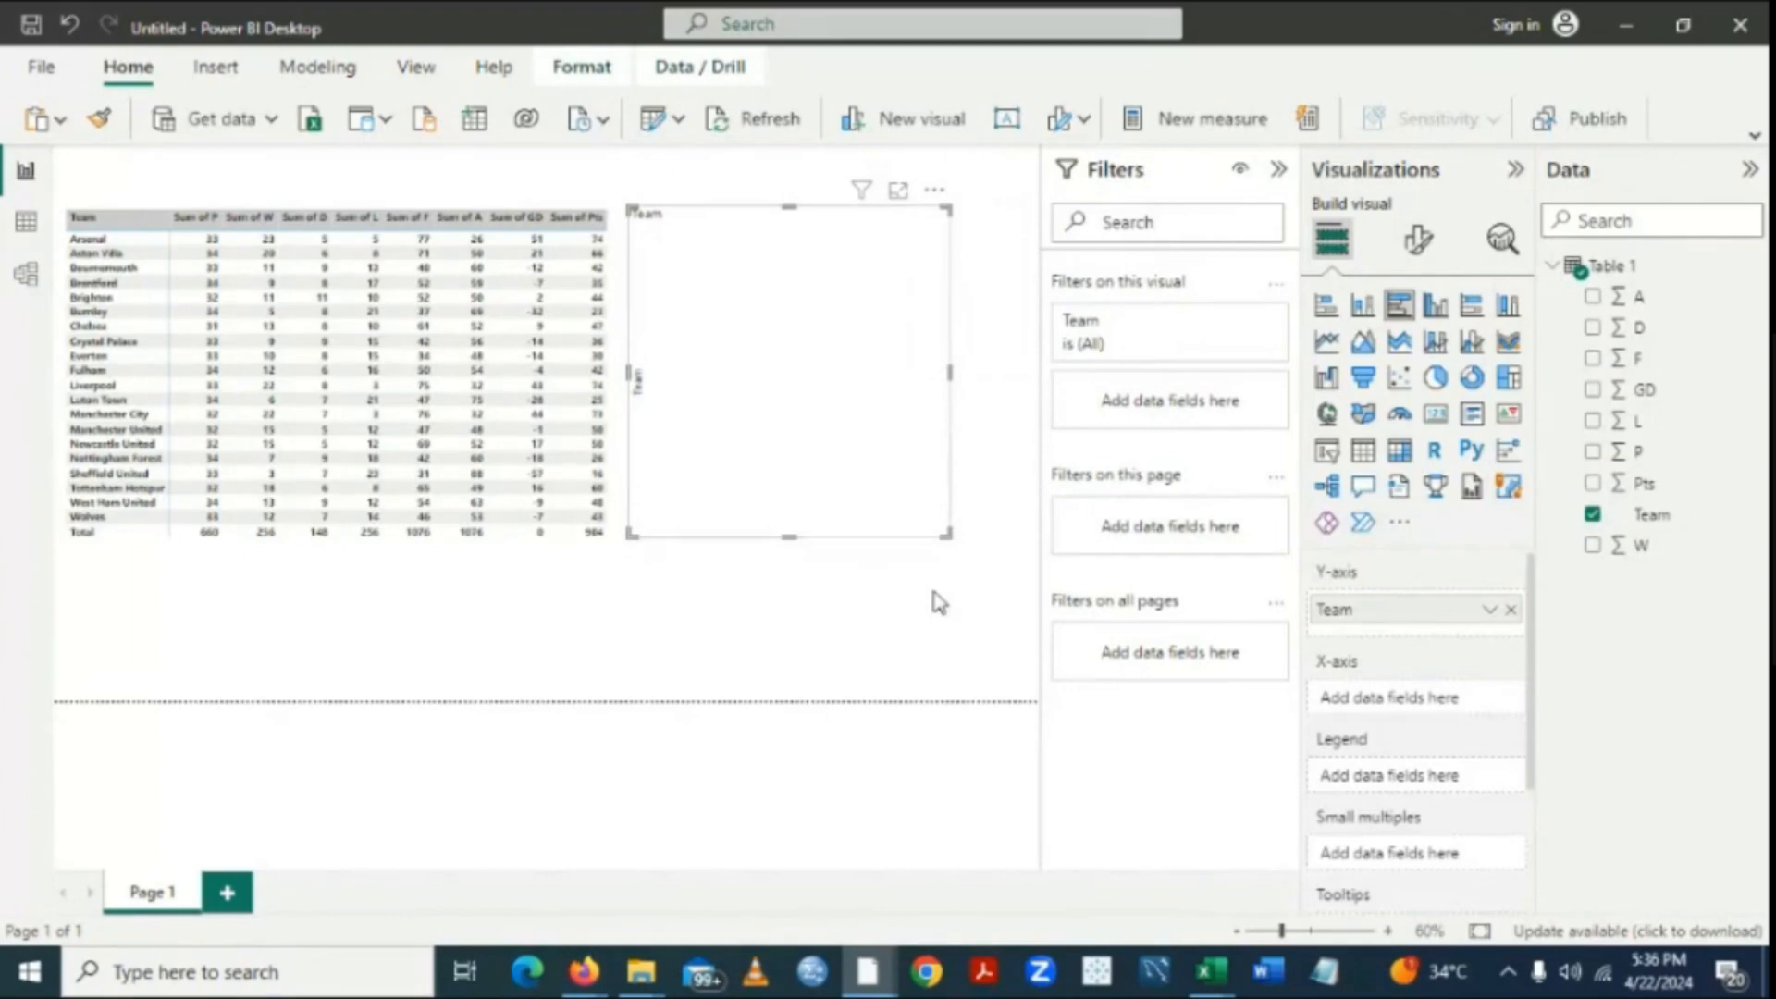
# Add Pts to the bar chart's X-axis and adjust both side edges to widen it, leaving a small gap from the matrix.
pyautogui.click(1592, 484)
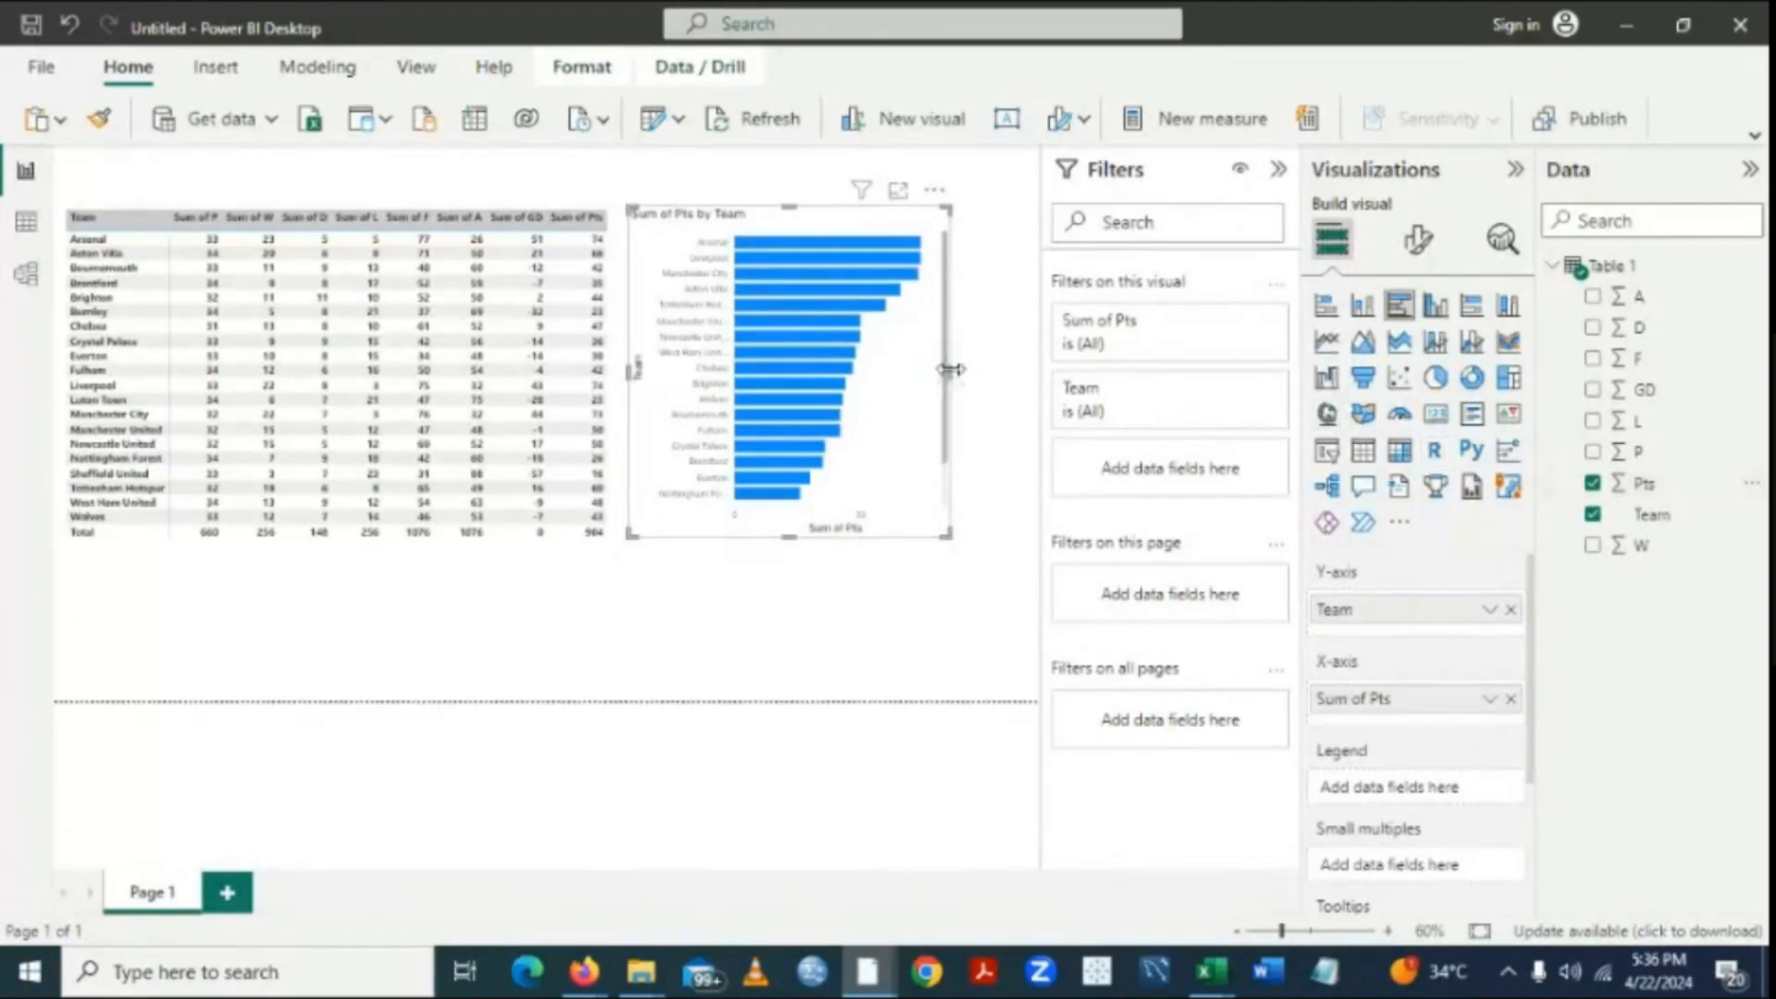
pyautogui.moveTo(950, 369); pyautogui.dragTo(984, 379)
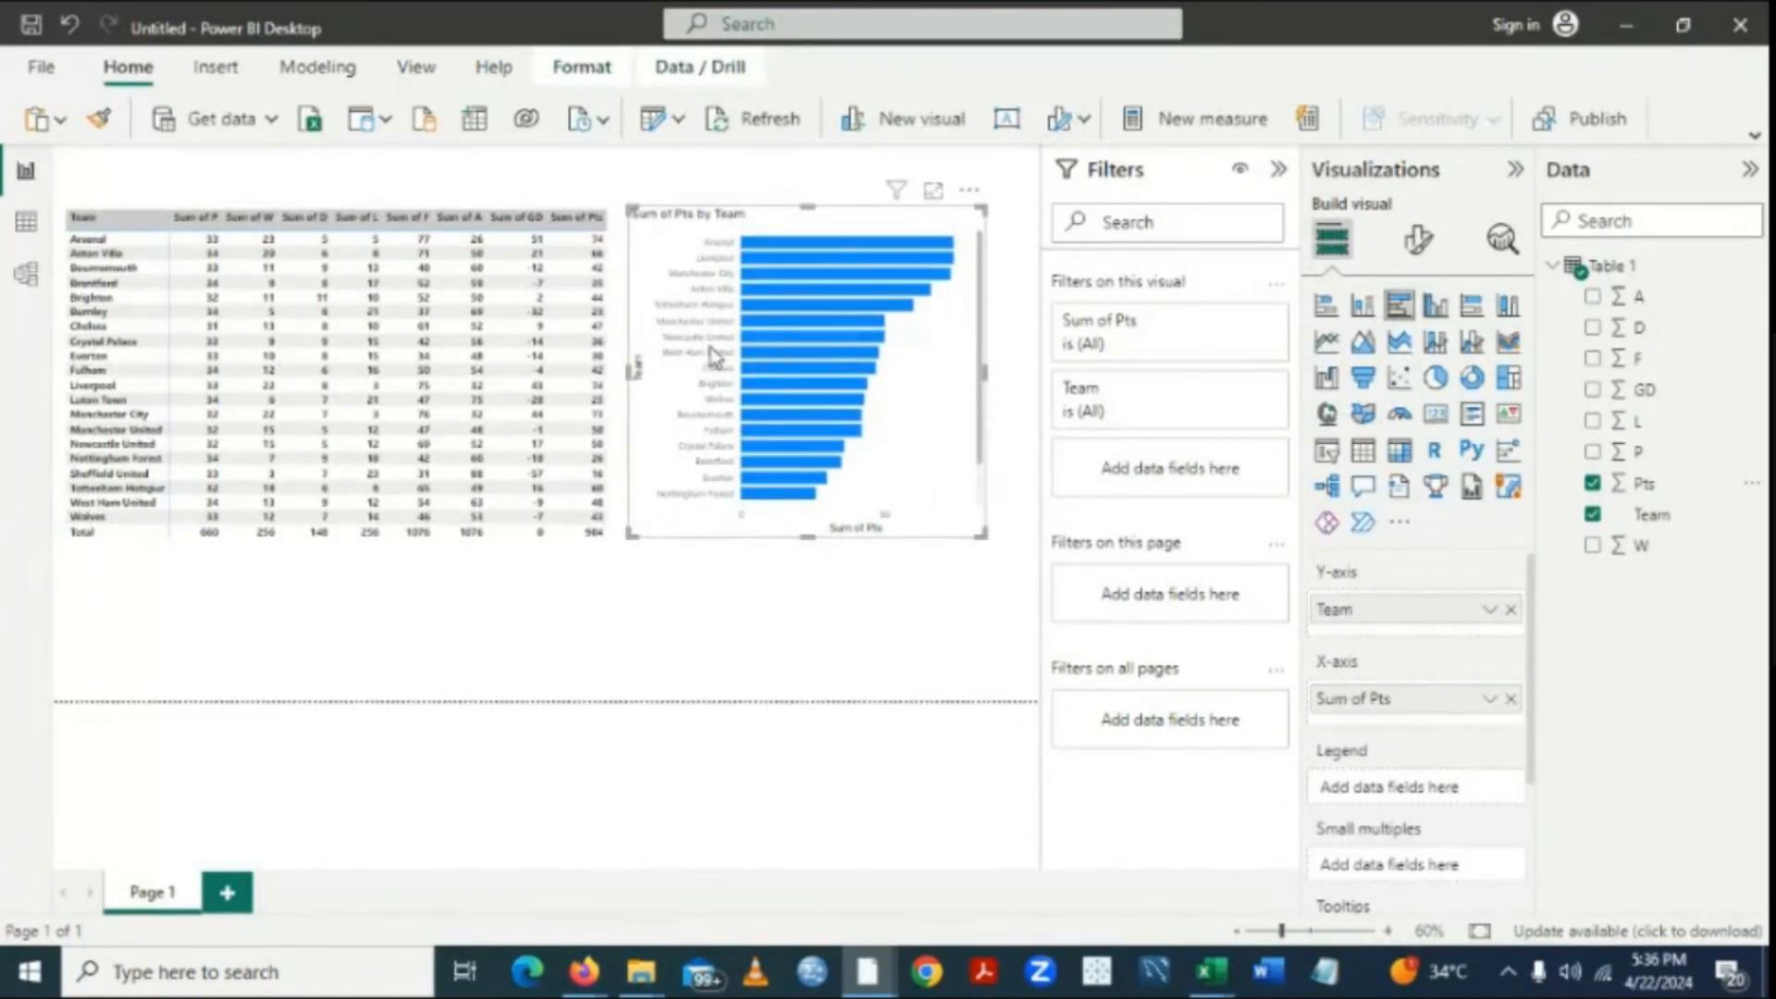
pyautogui.moveTo(629, 369)
pyautogui.mouseDown()
pyautogui.moveTo(661, 370)
pyautogui.moveTo(643, 369)
pyautogui.mouseUp()
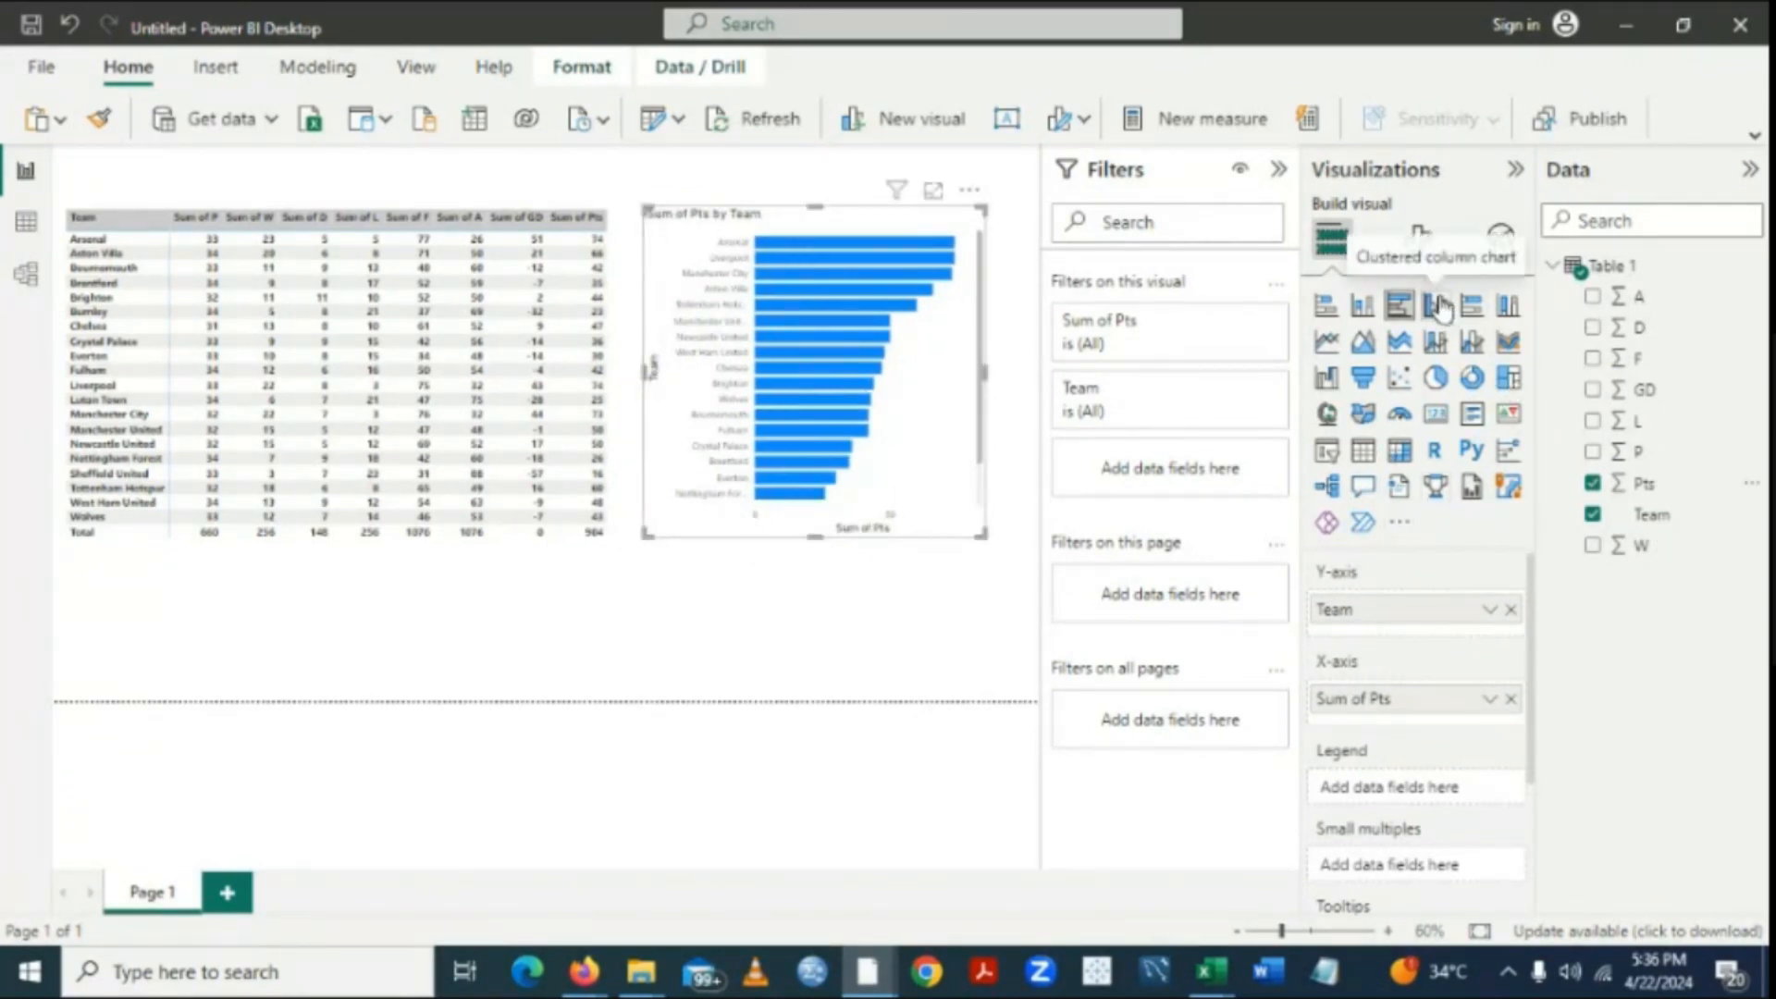
# Make the bar chart's Y-axis value labels bold.
pyautogui.click(1419, 242)
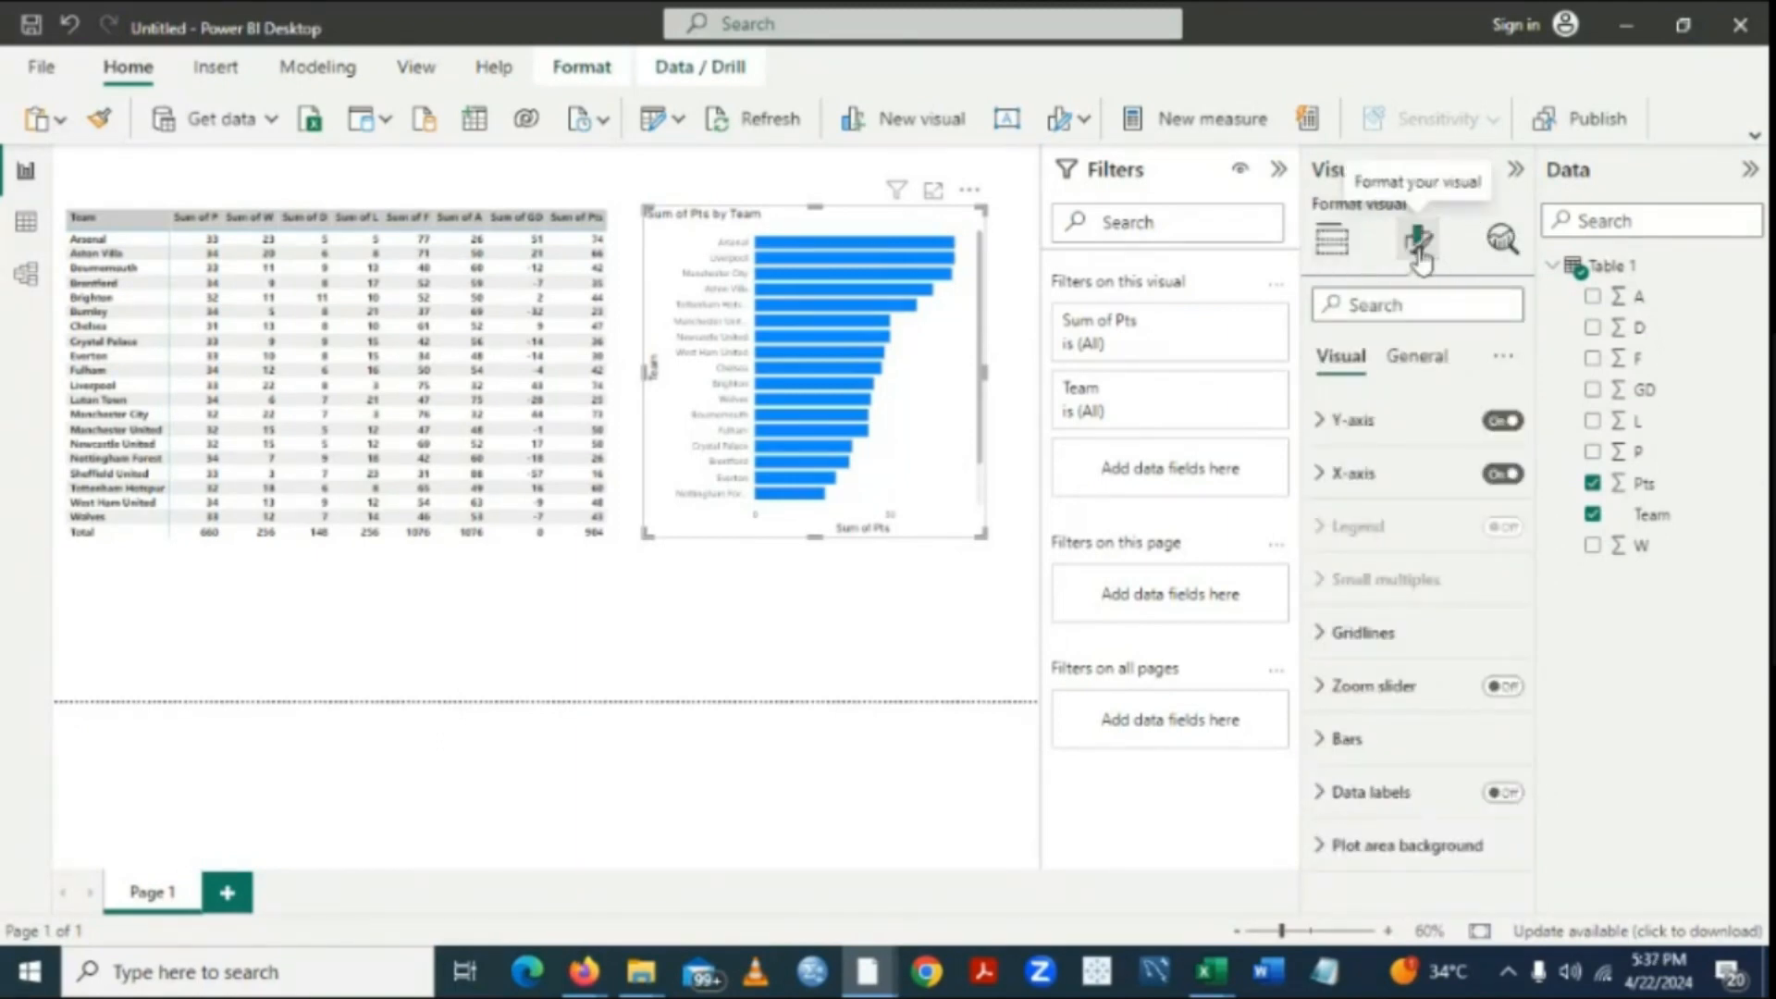
pyautogui.click(1320, 424)
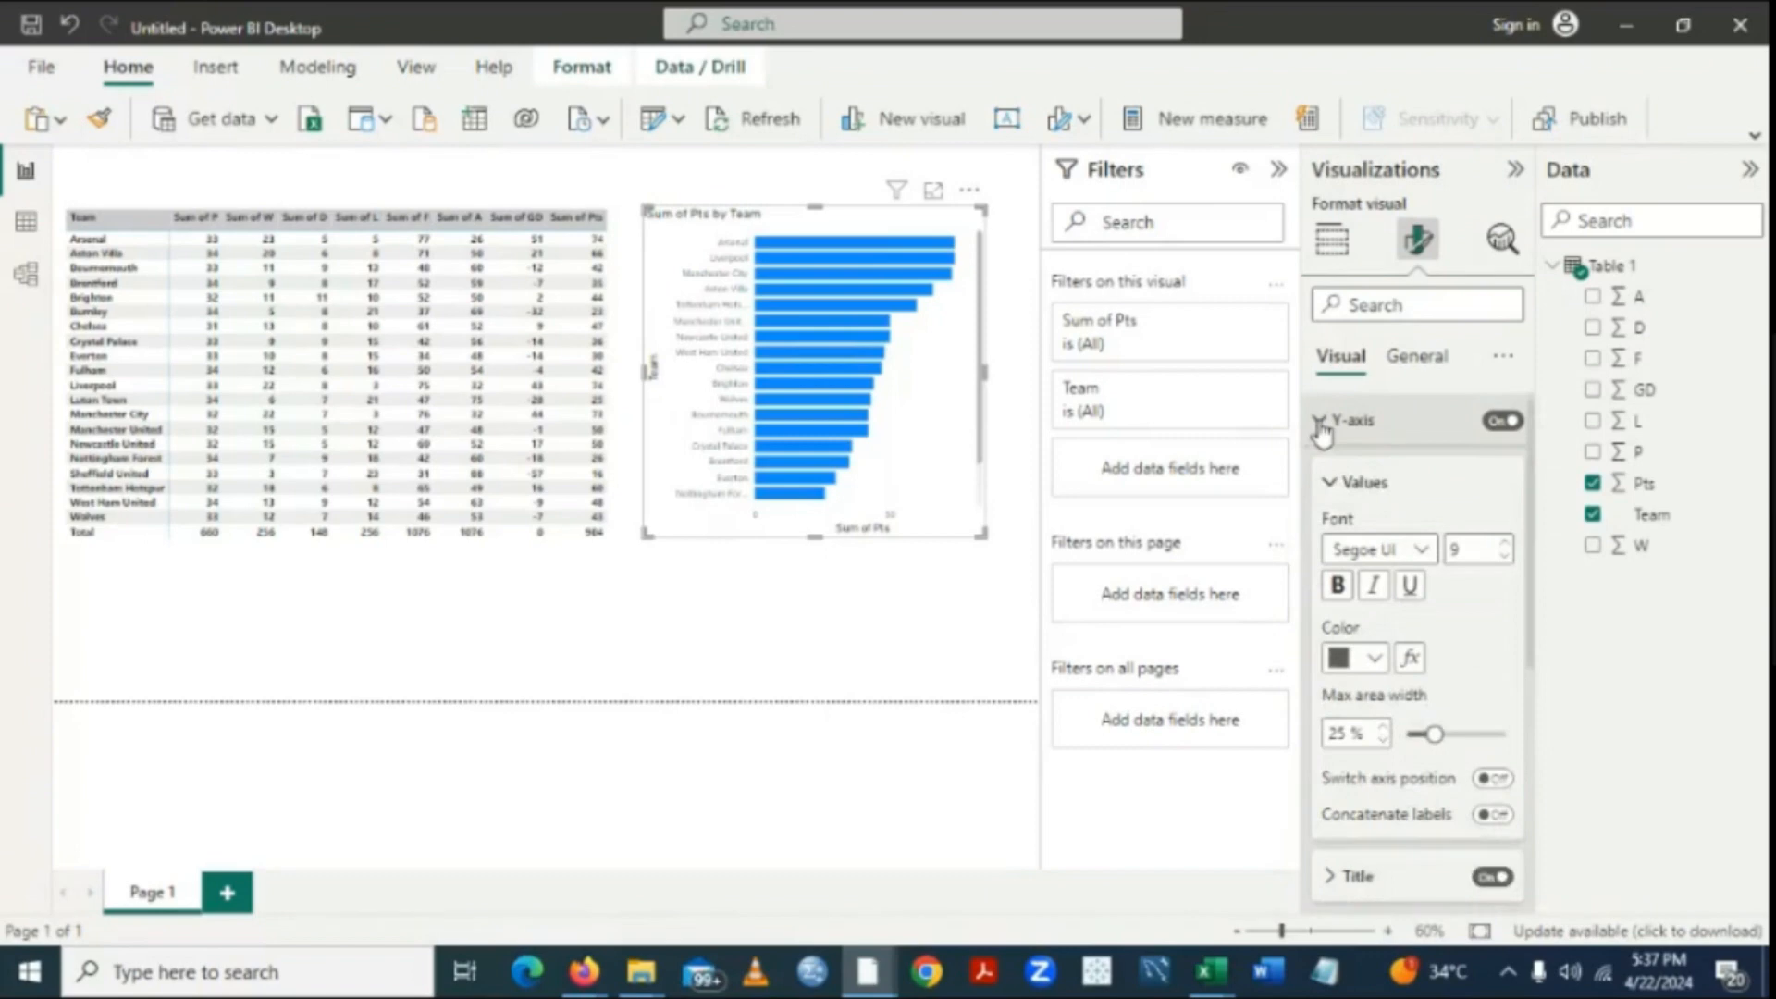
pyautogui.click(1341, 597)
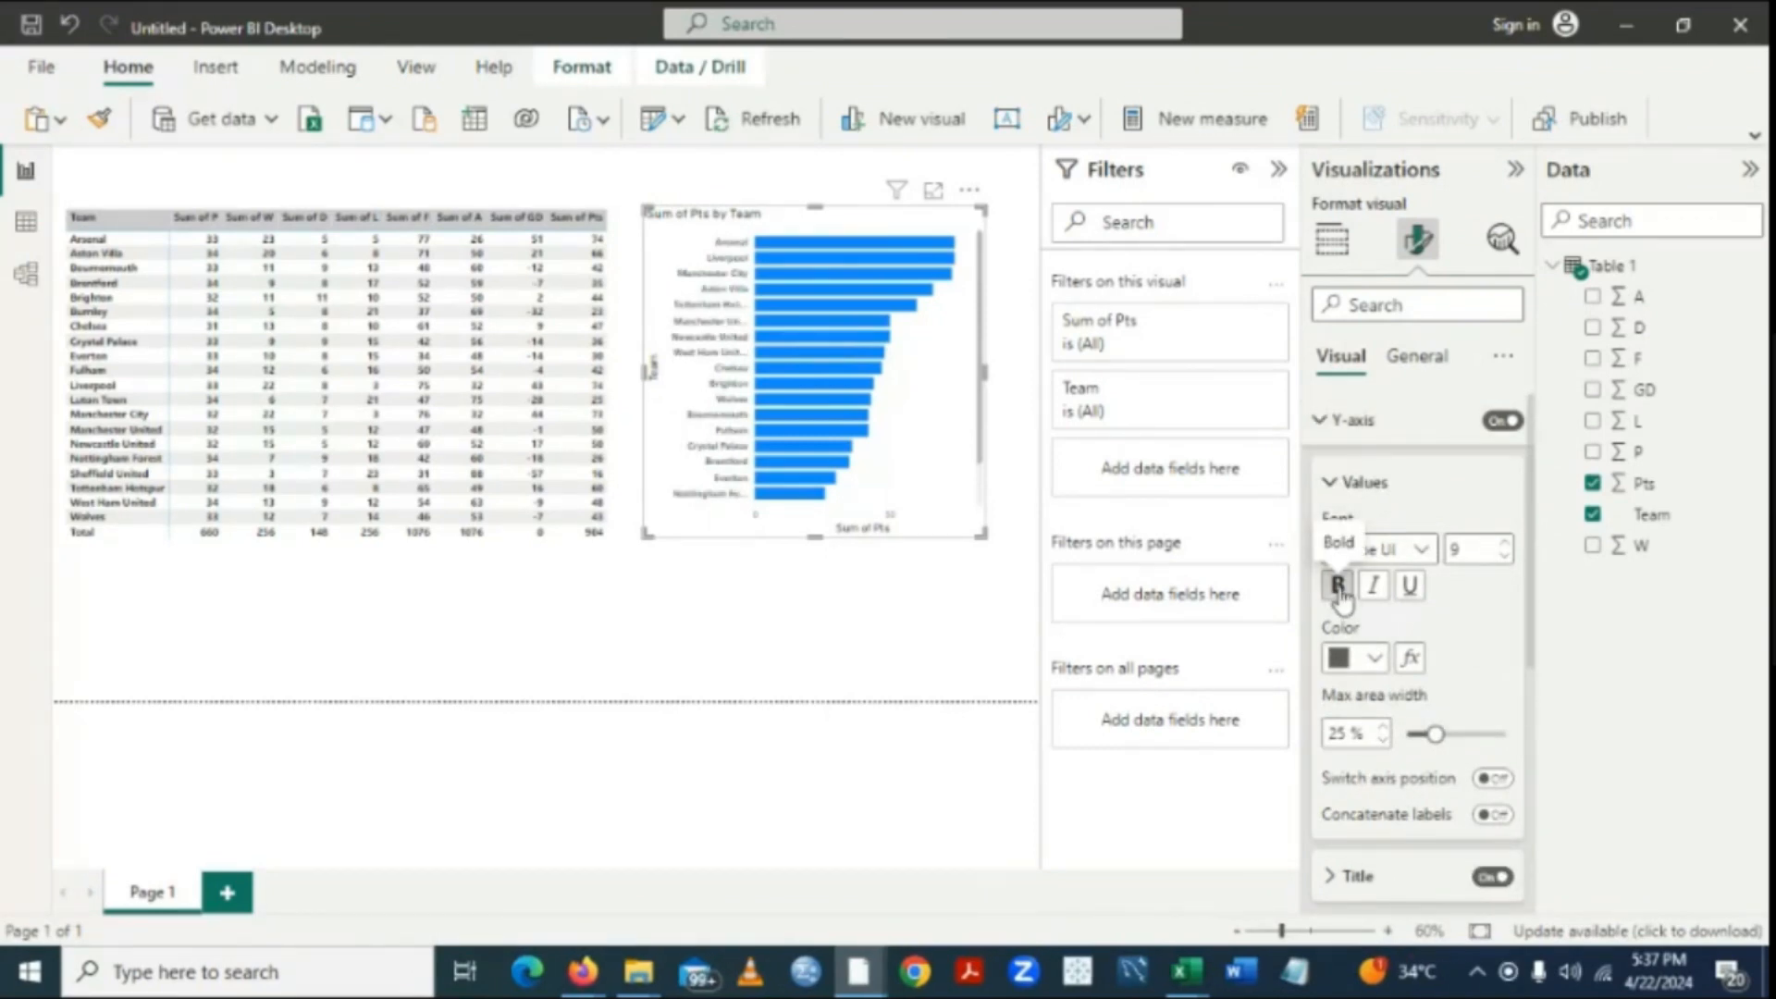
# Make the bar chart's X-axis value labels bold.
pyautogui.click(1330, 483)
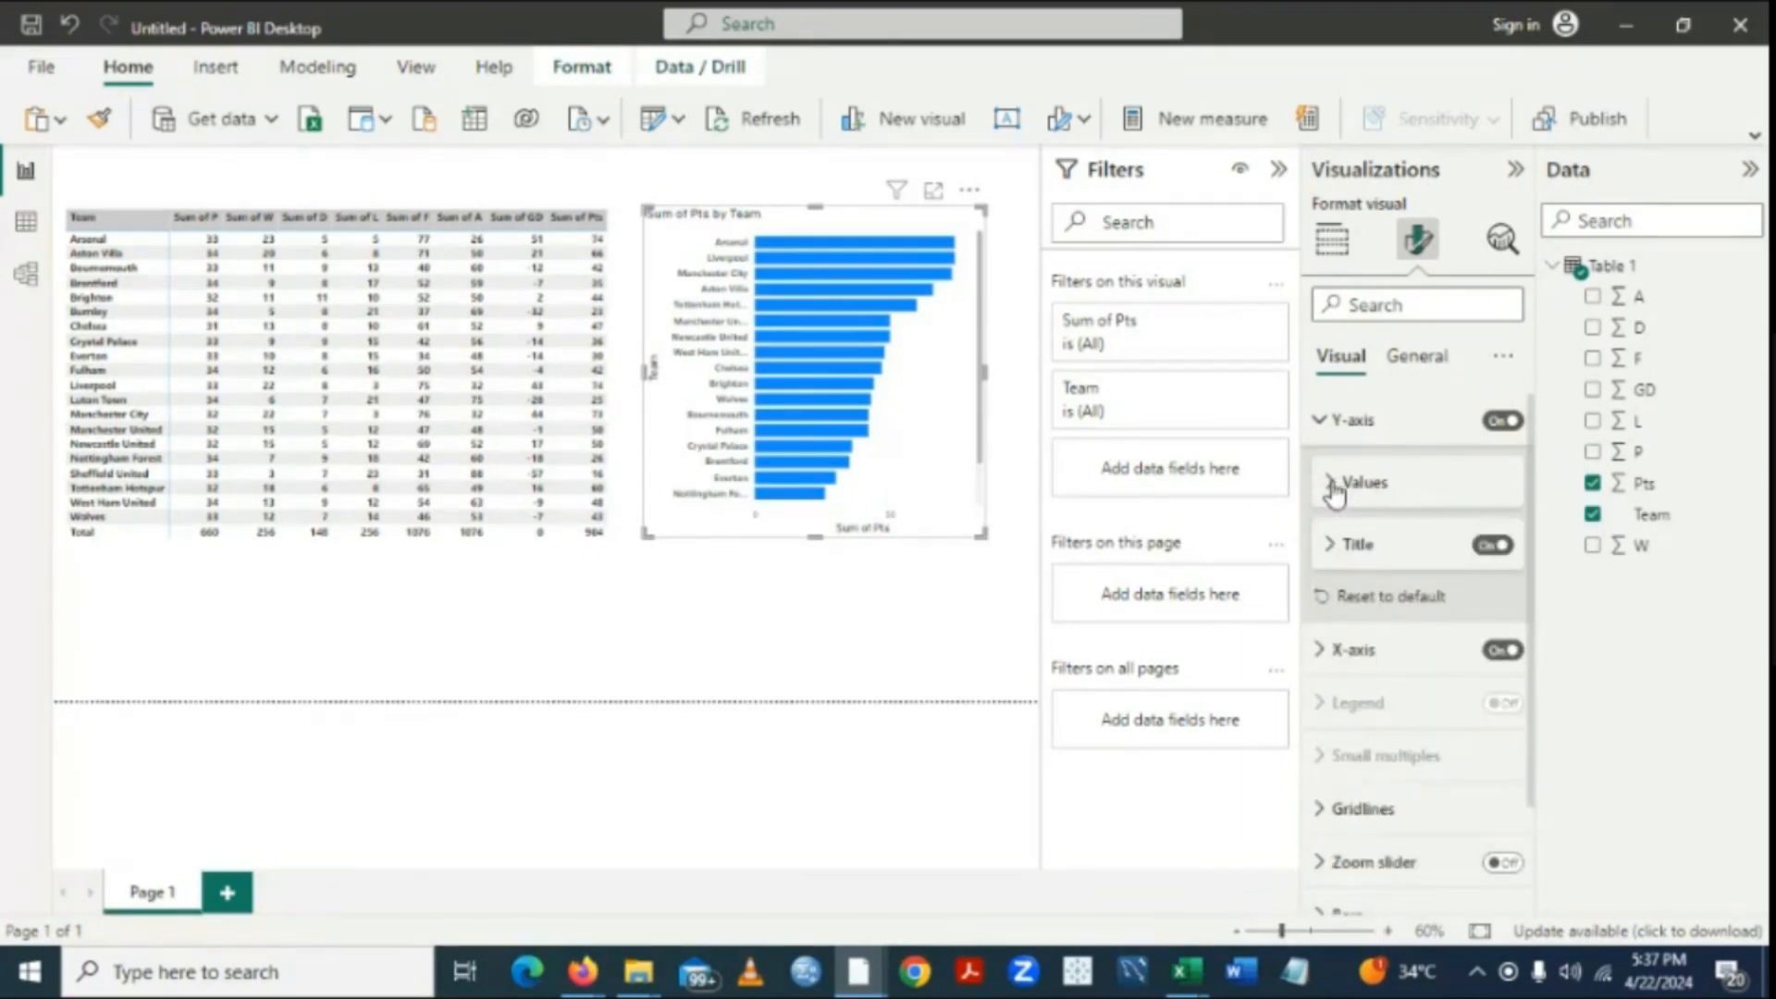
pyautogui.click(1320, 420)
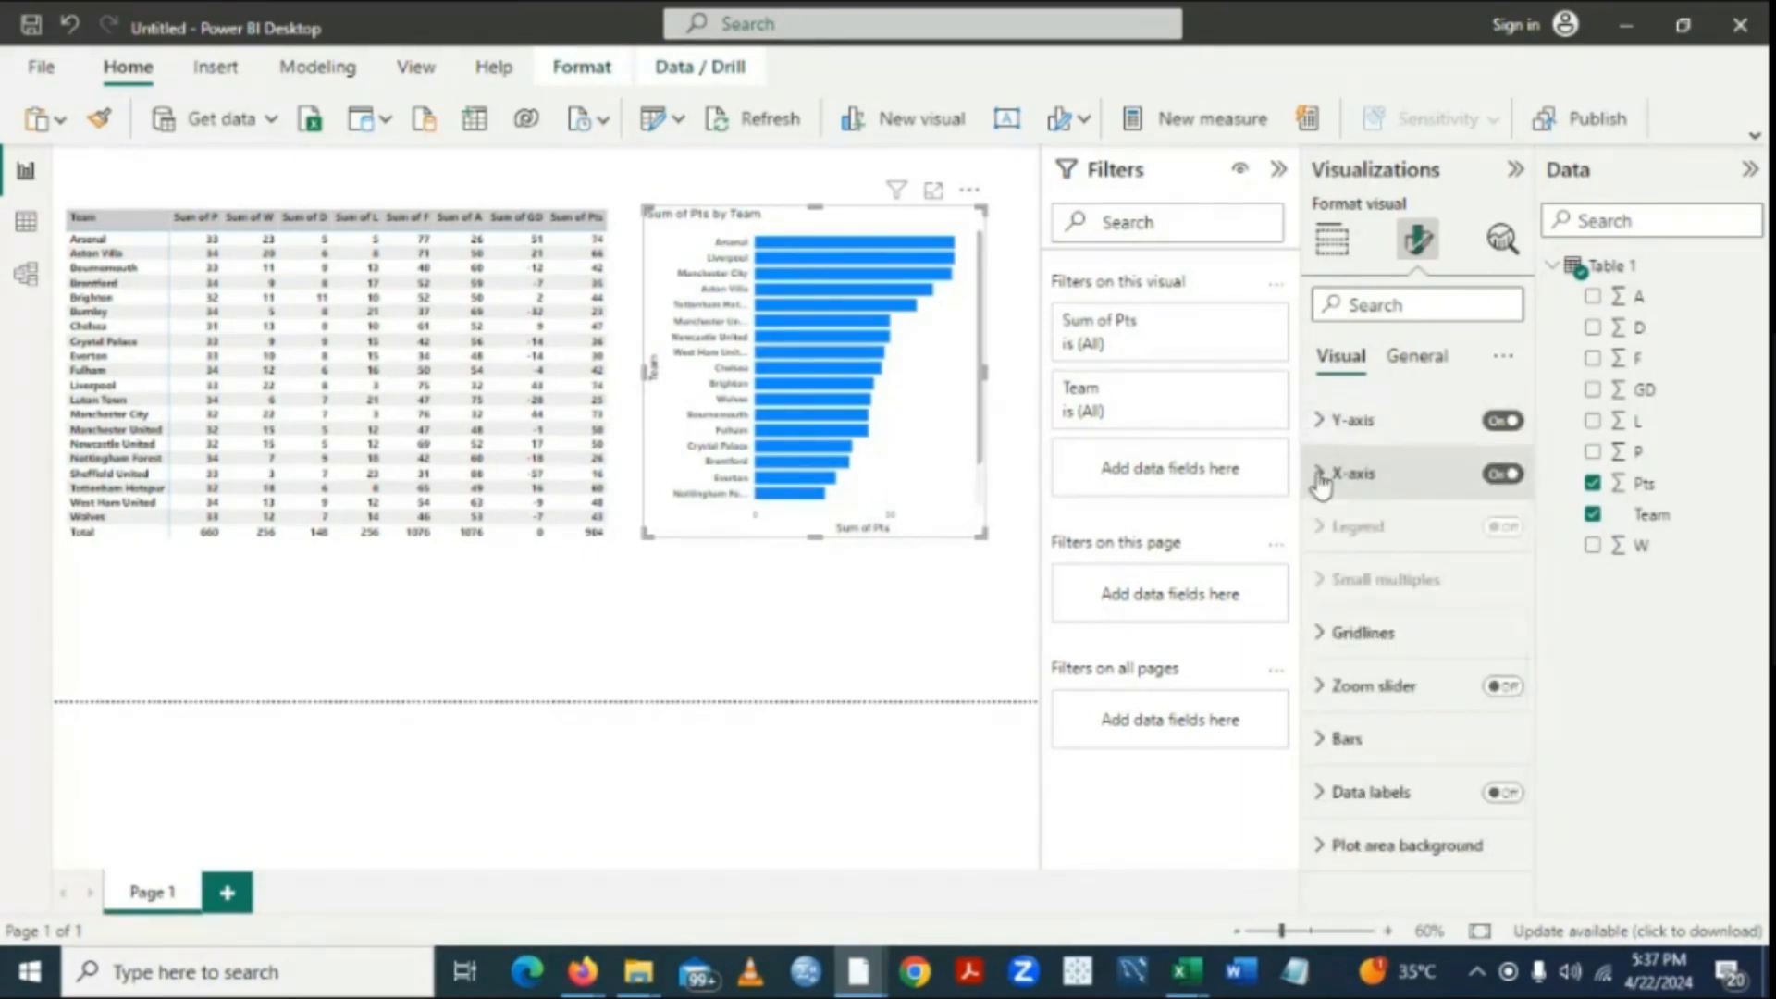
pyautogui.click(1320, 476)
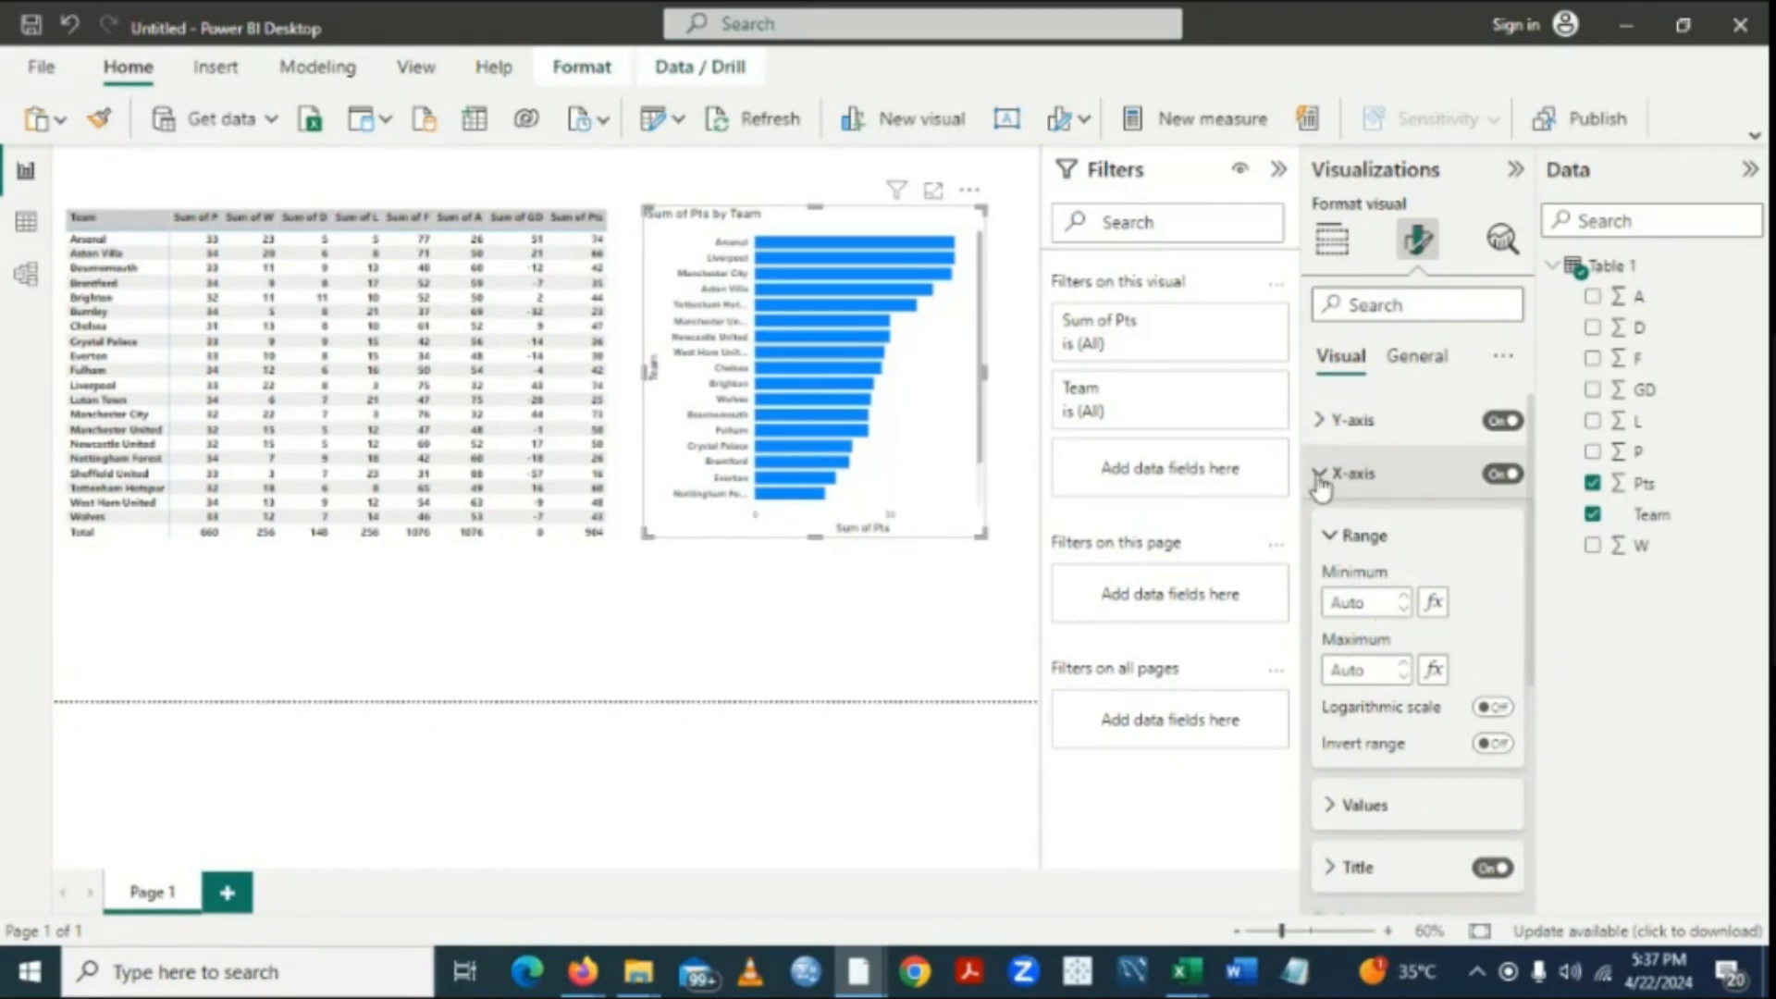
pyautogui.click(1321, 479)
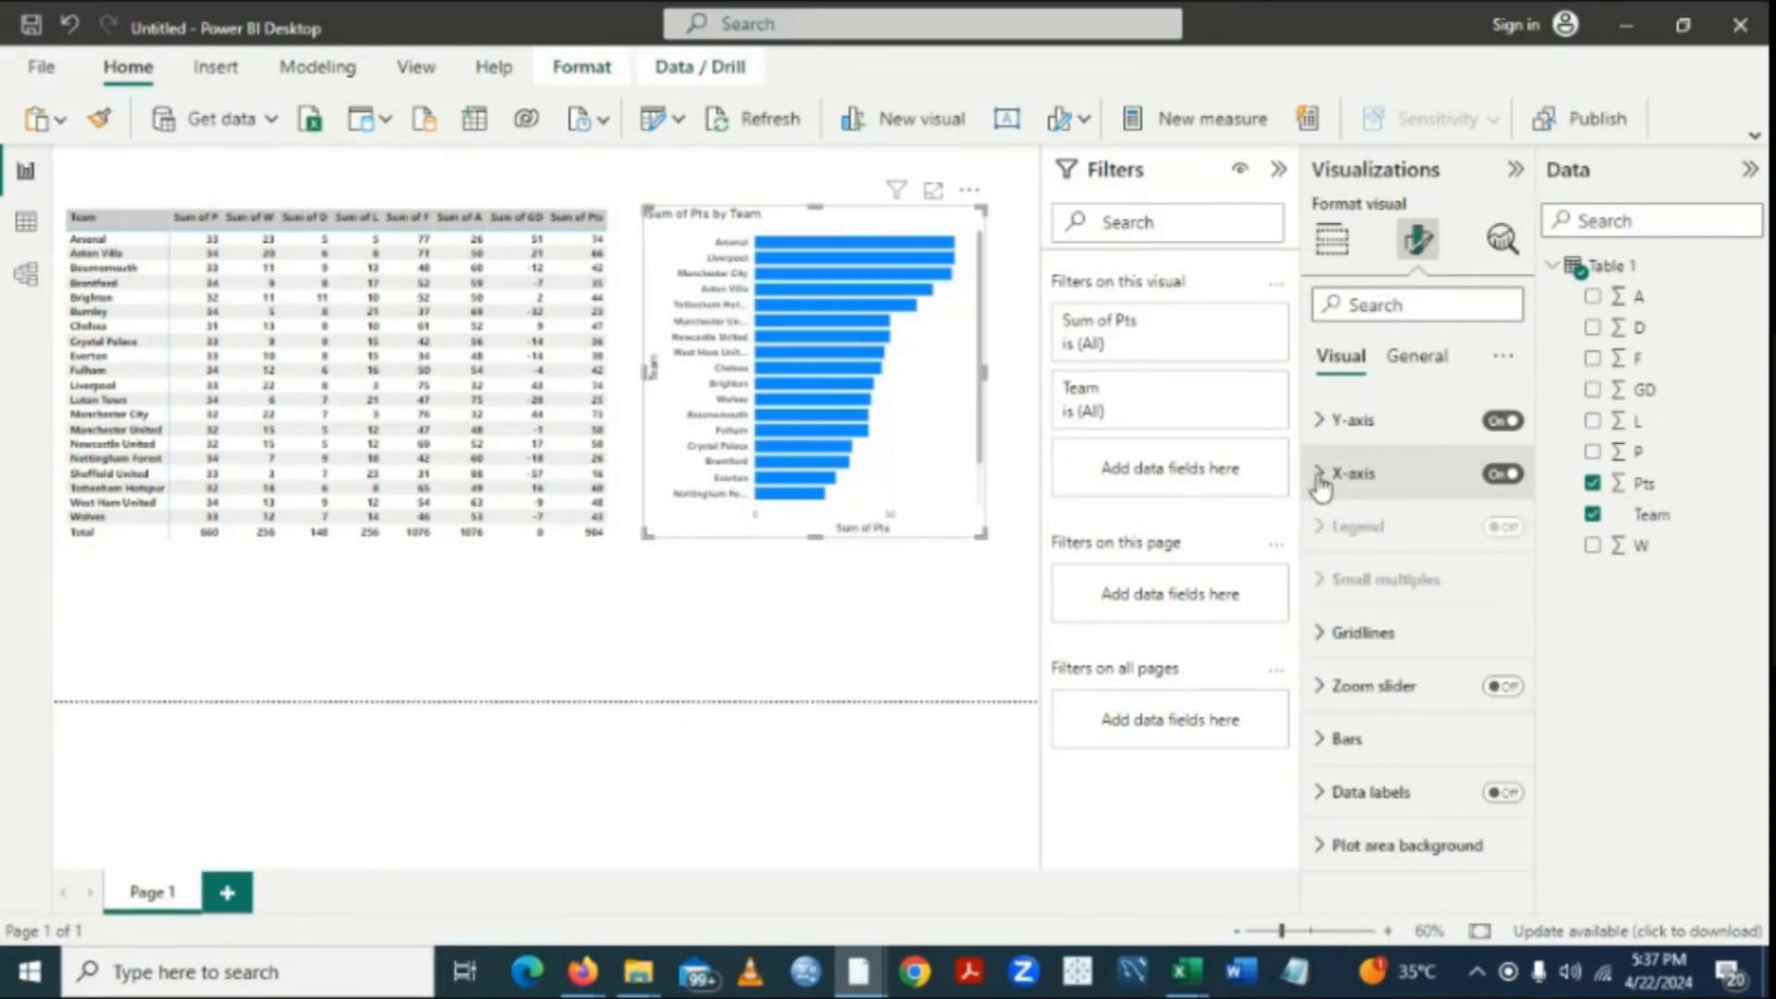
pyautogui.click(1319, 477)
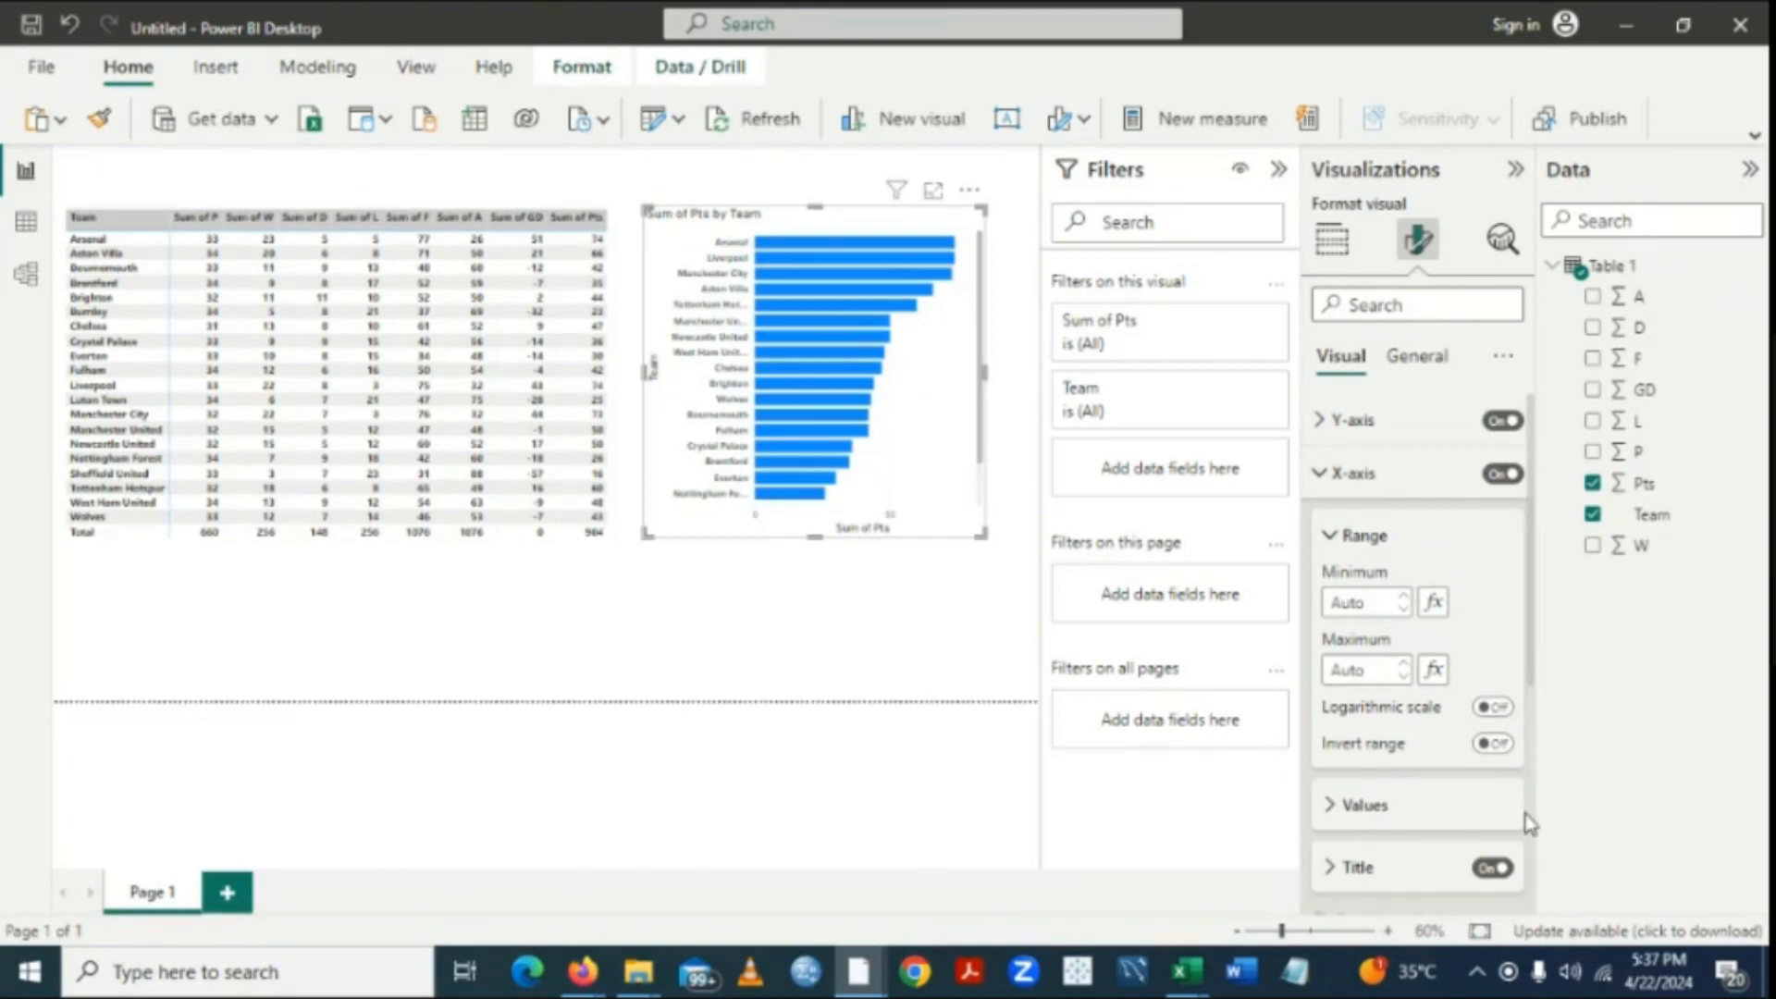
pyautogui.scroll(-5, 1537, 836)
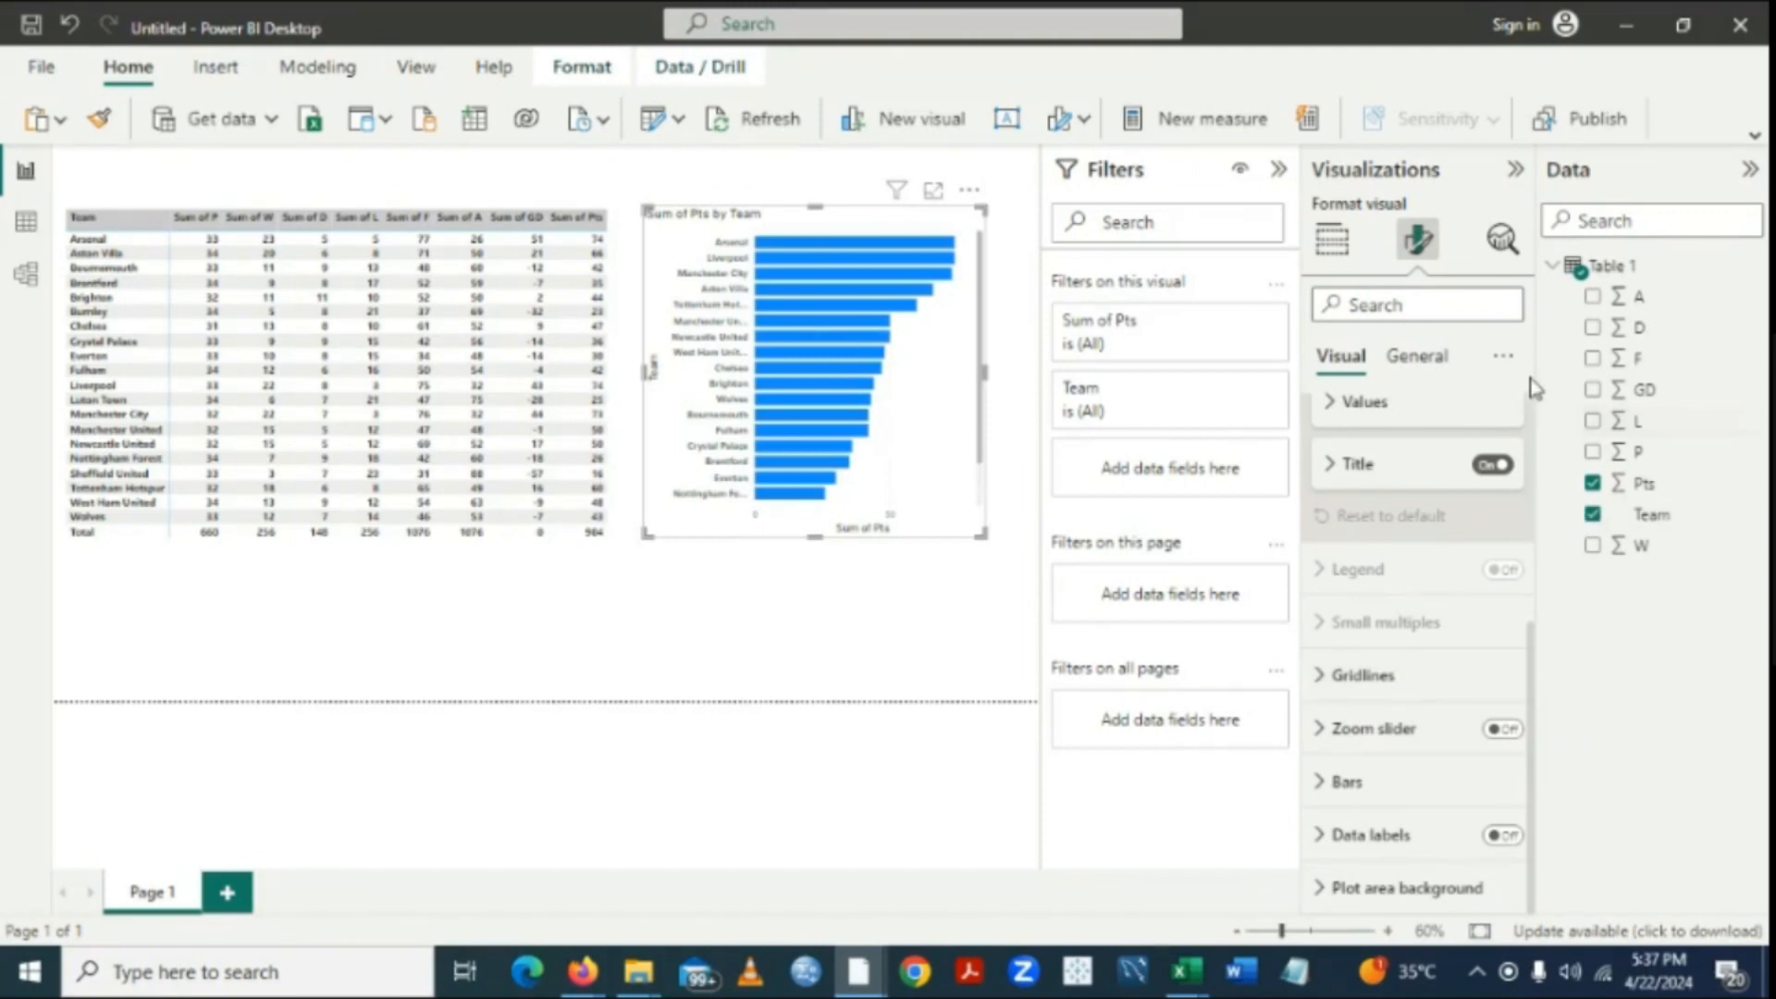
pyautogui.click(1337, 417)
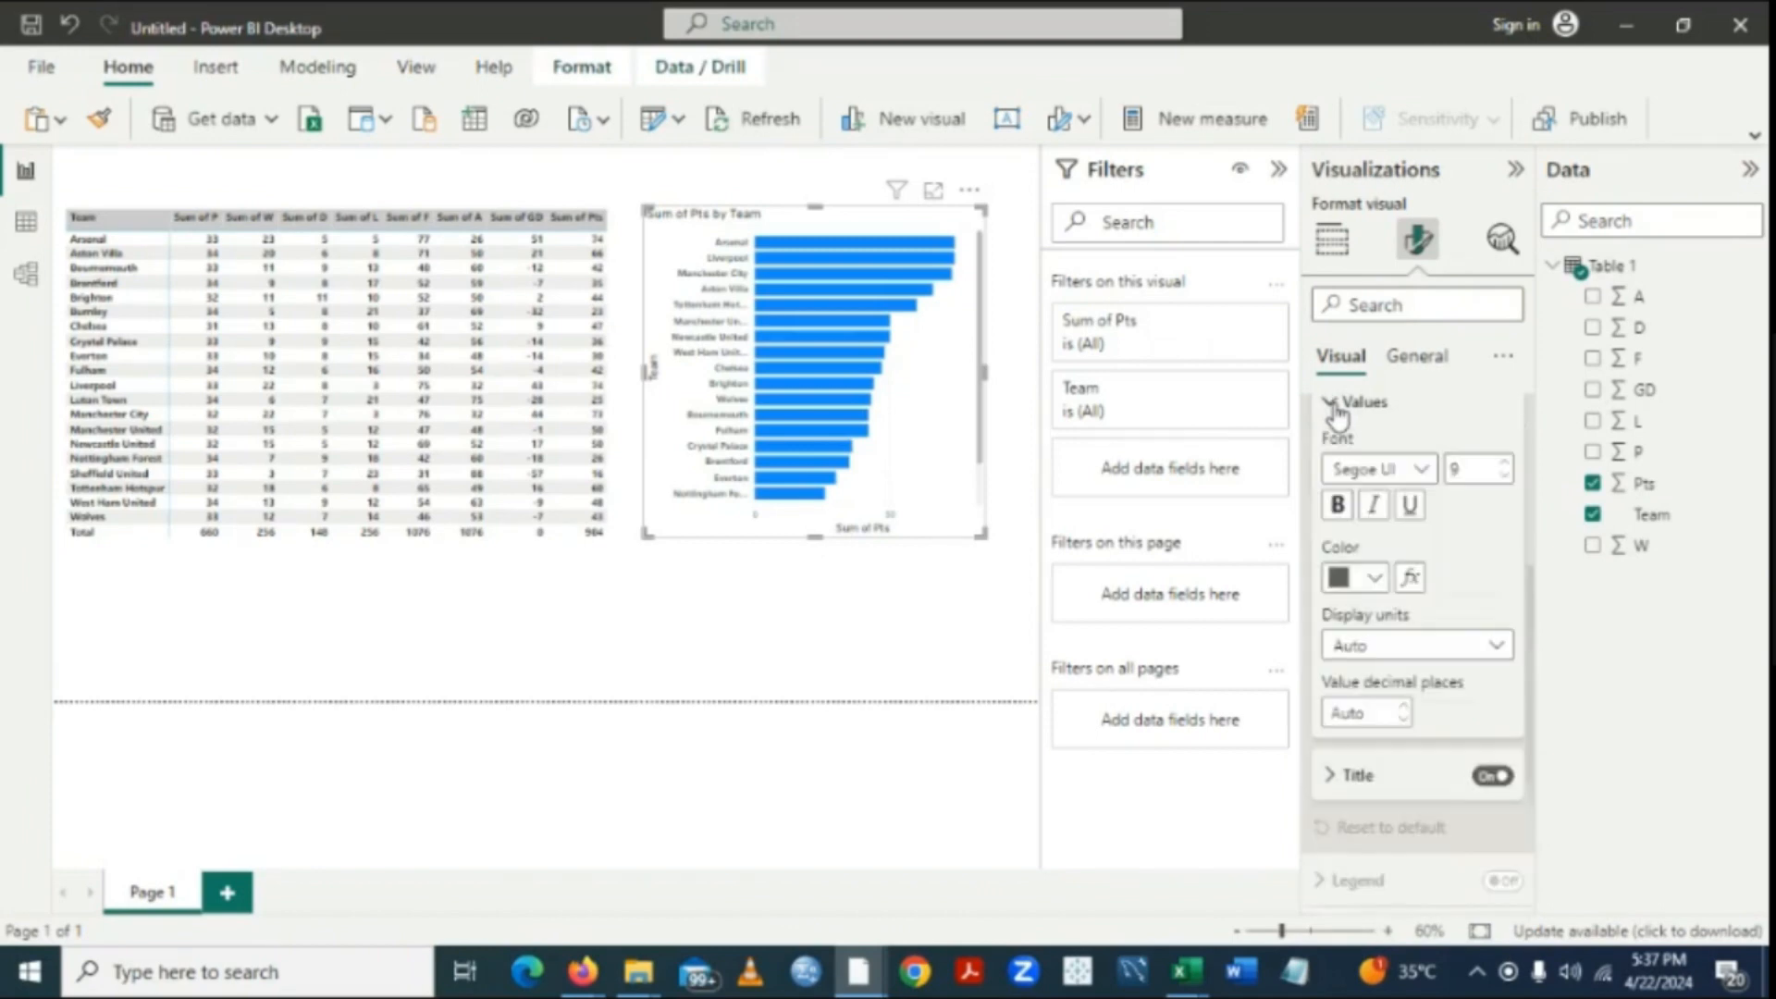
pyautogui.click(1339, 513)
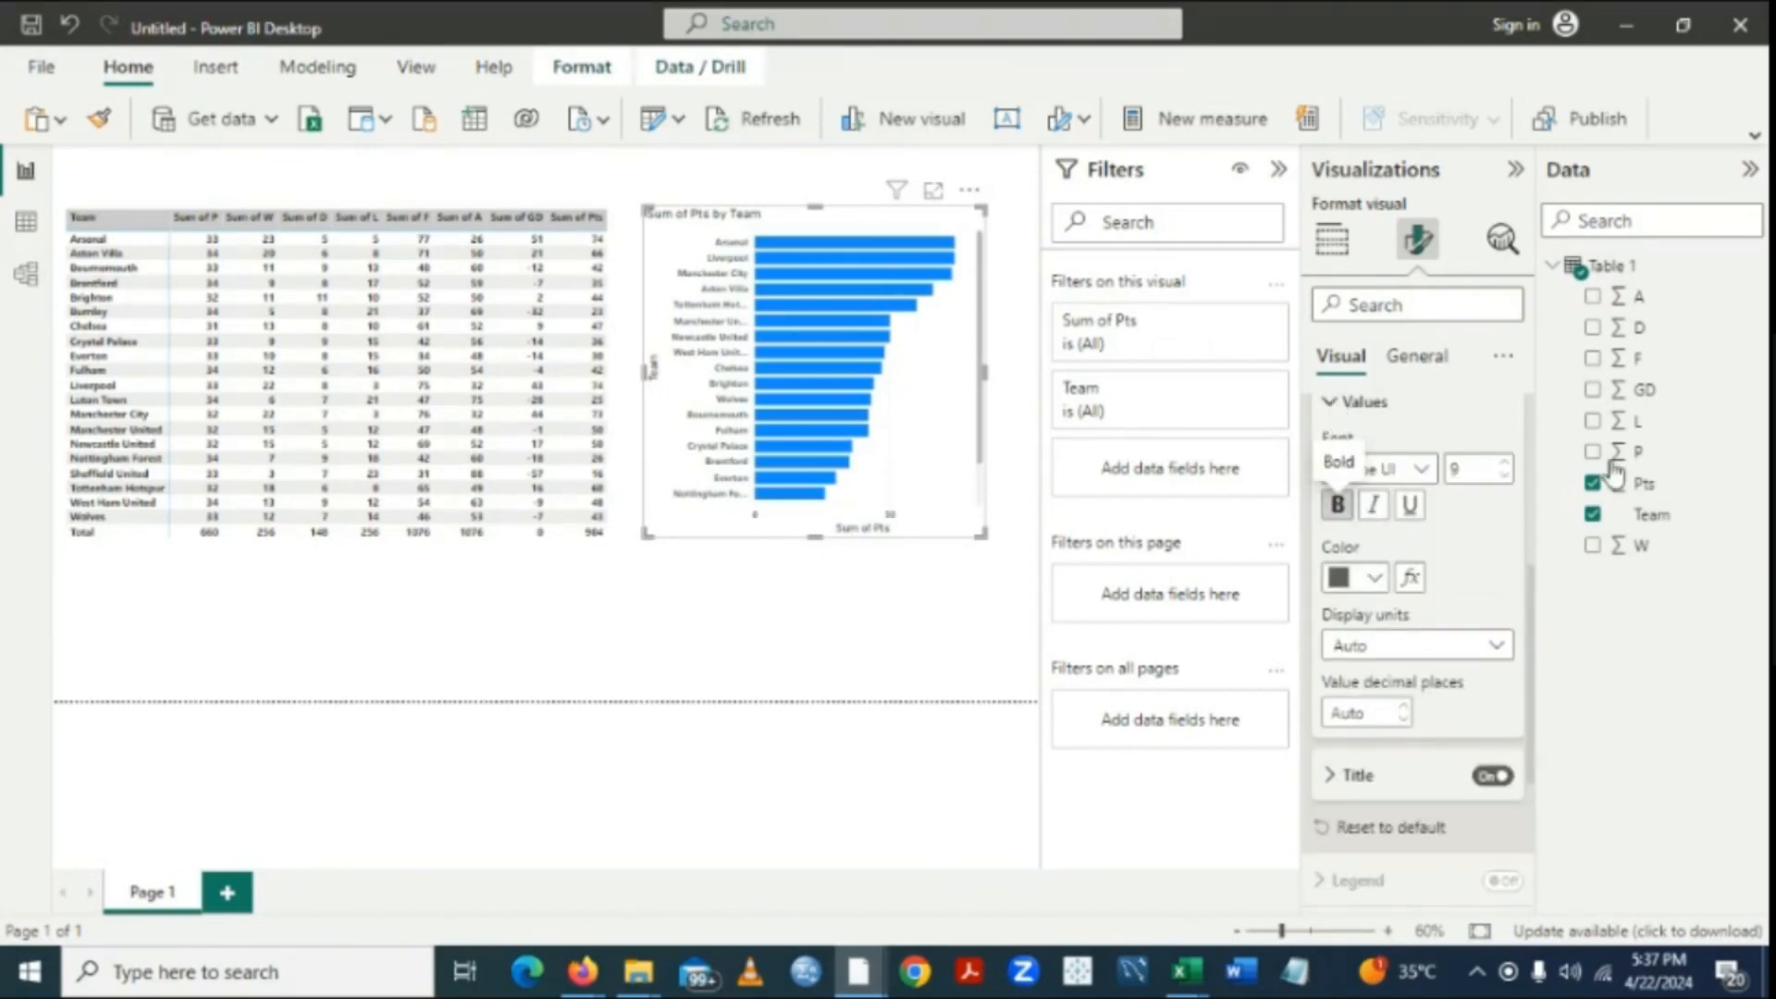
pyautogui.click(872, 675)
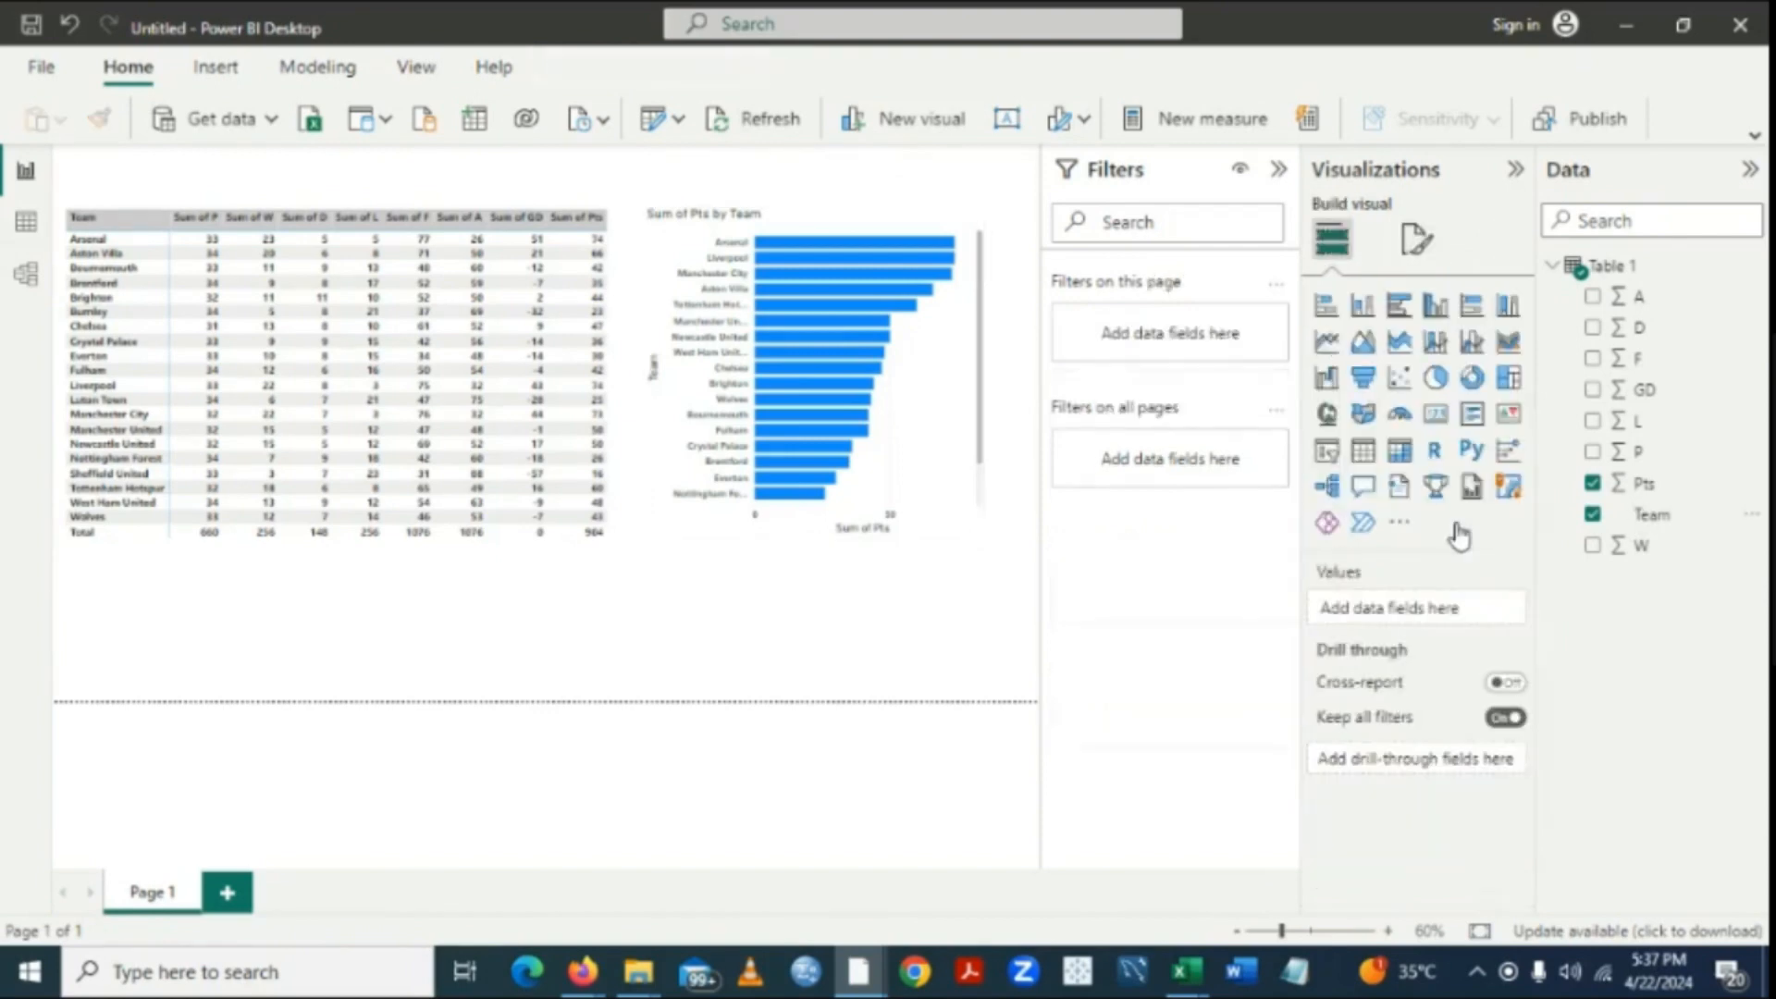
# Turn on data labels for the Sum of Pts by Team bar chart.
pyautogui.click(940, 357)
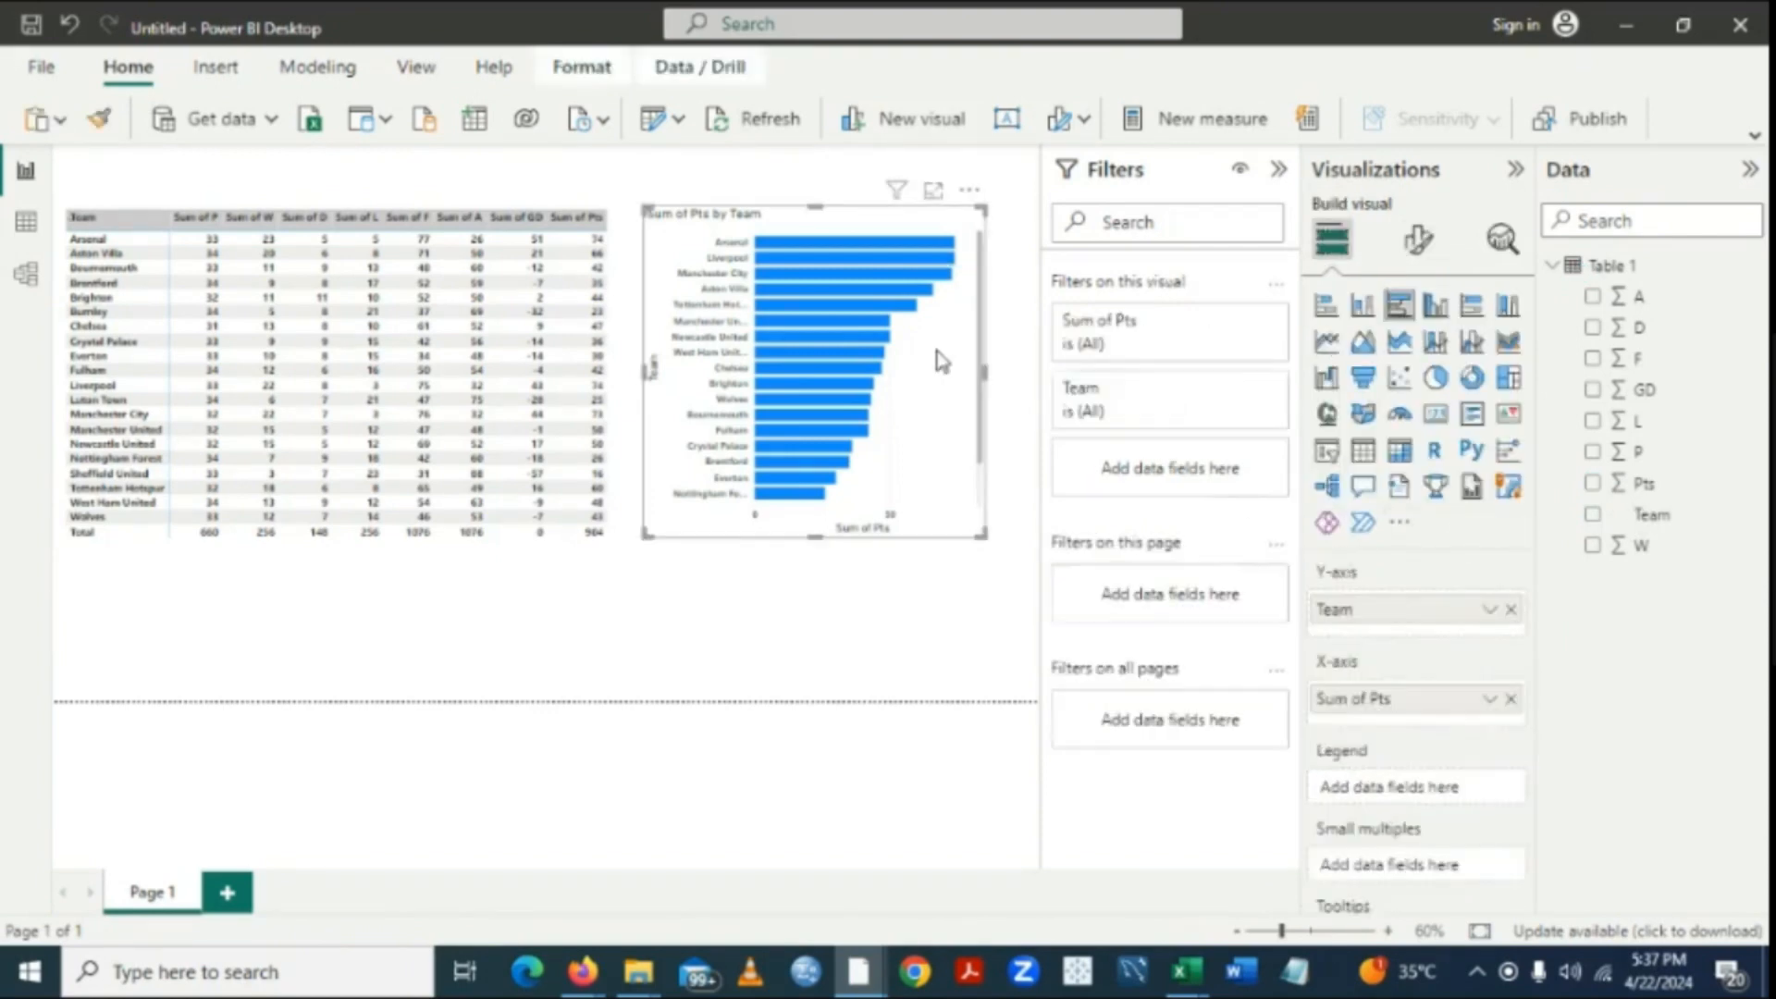
pyautogui.click(1420, 242)
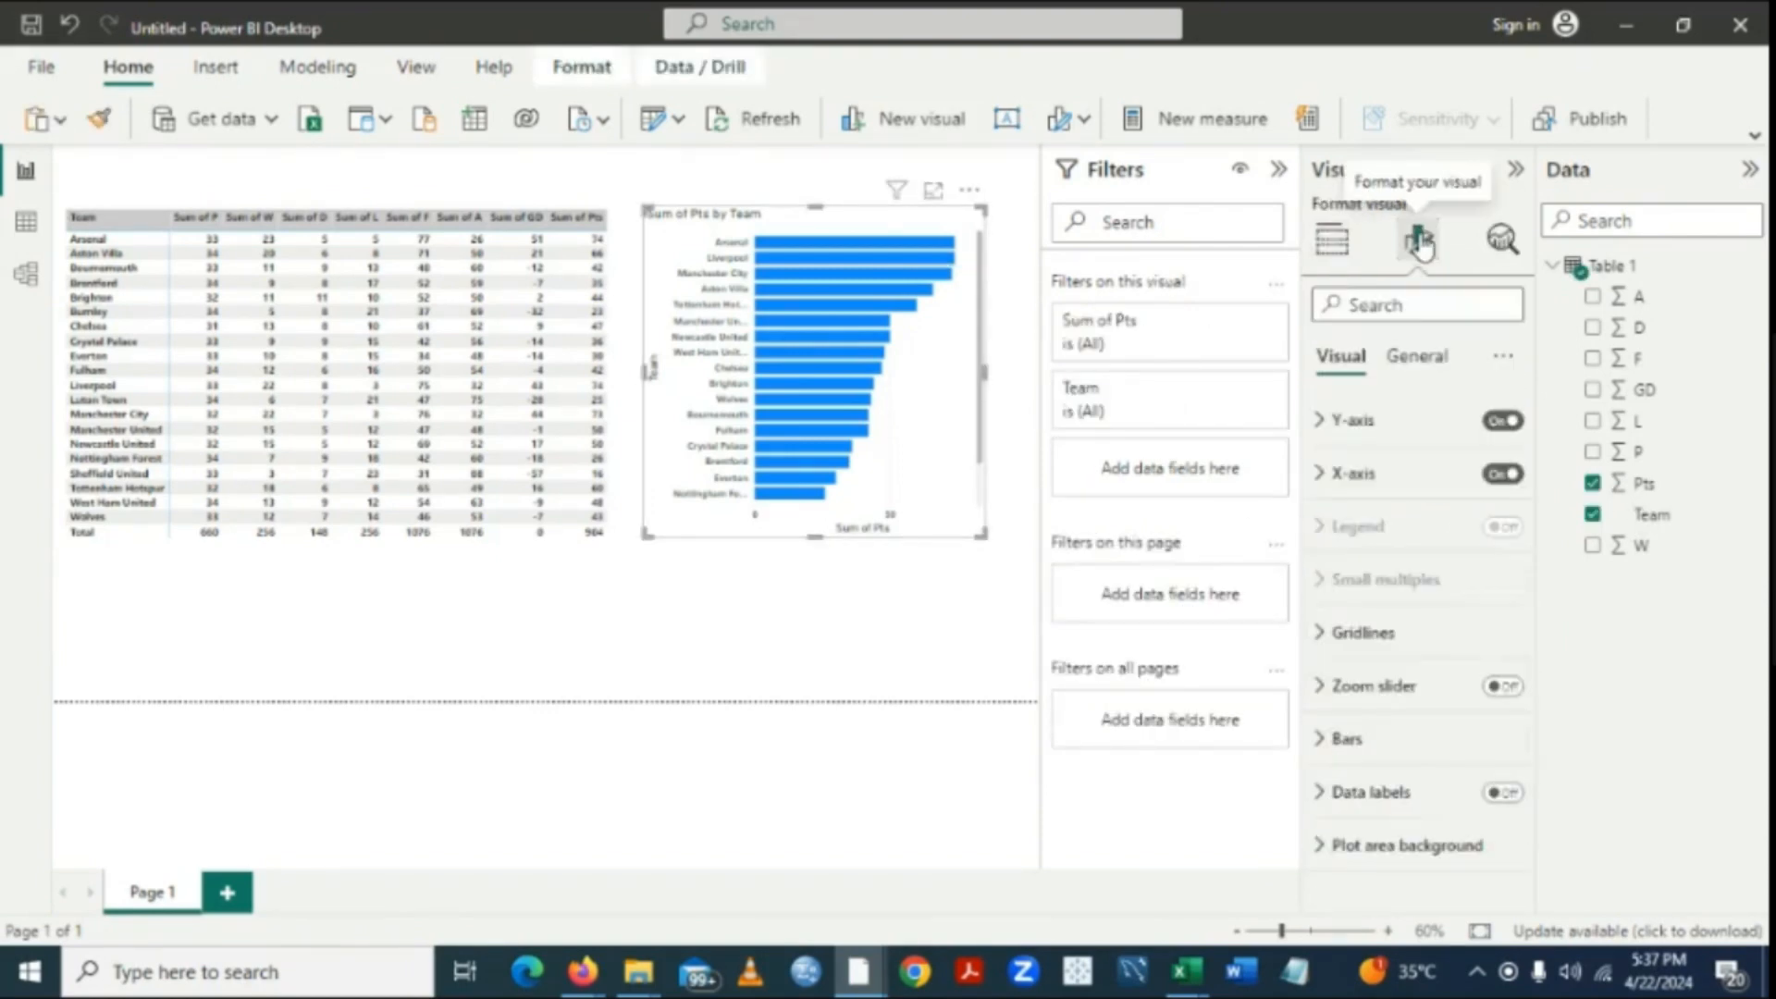
pyautogui.click(1318, 477)
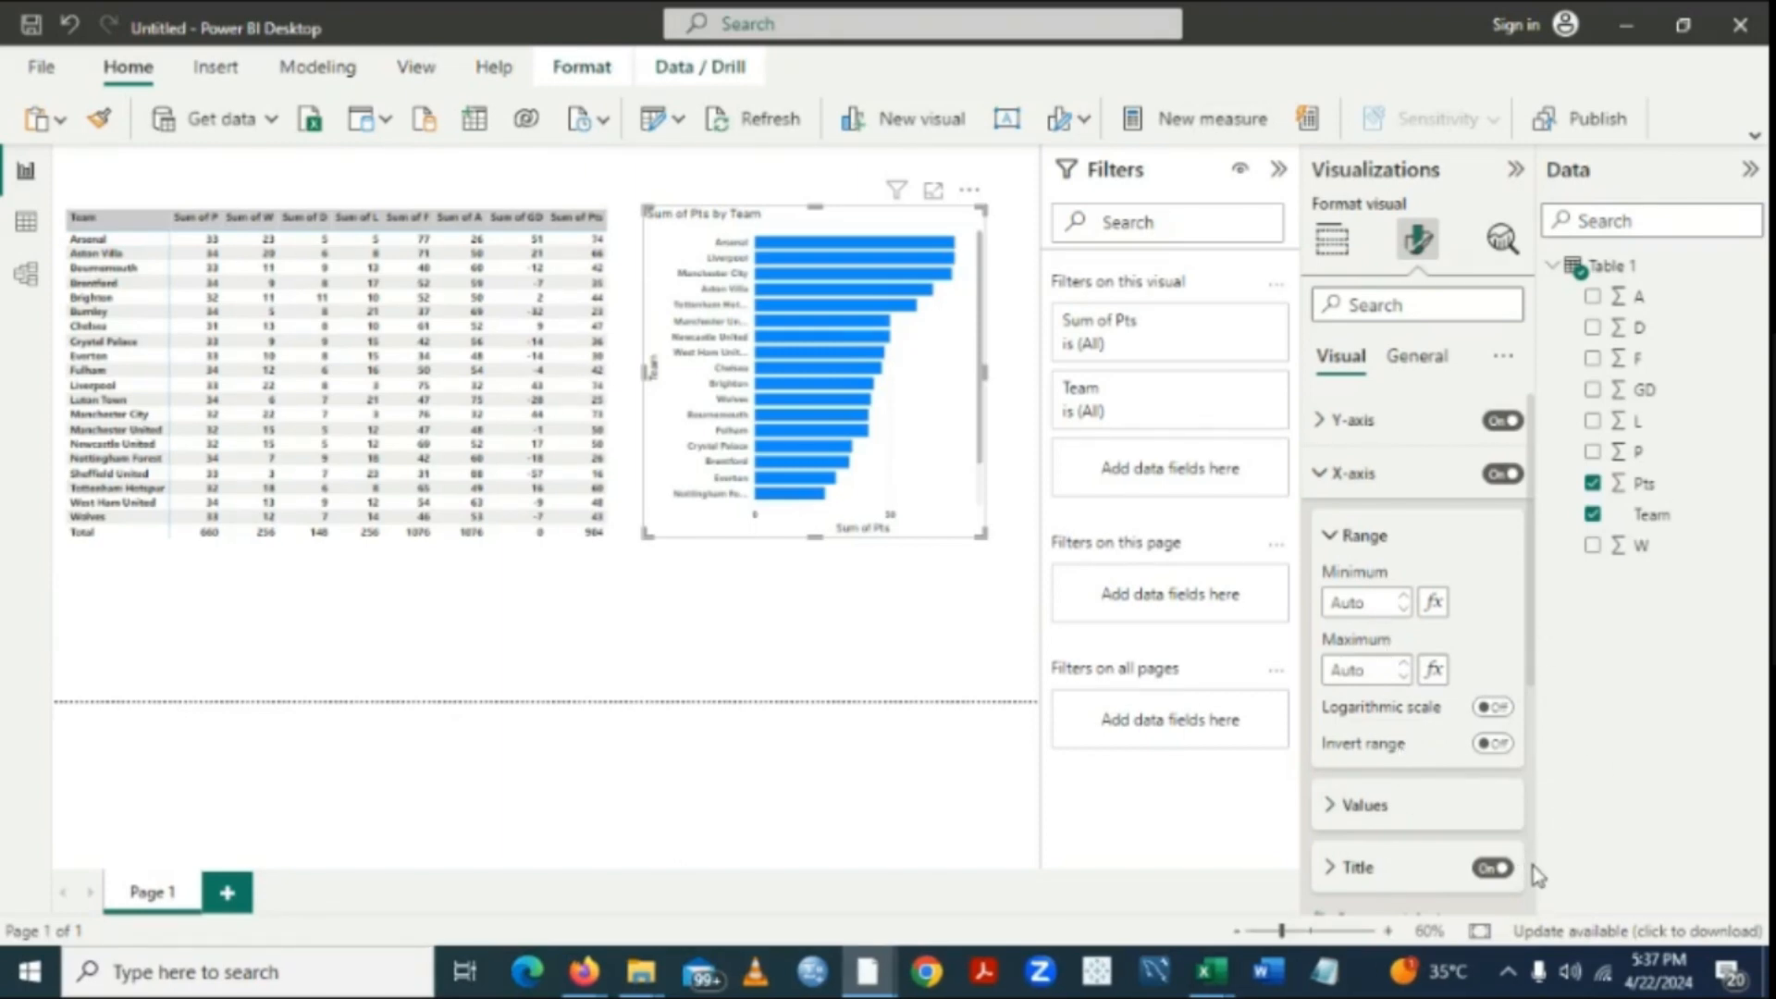
pyautogui.scroll(-5, 1538, 875)
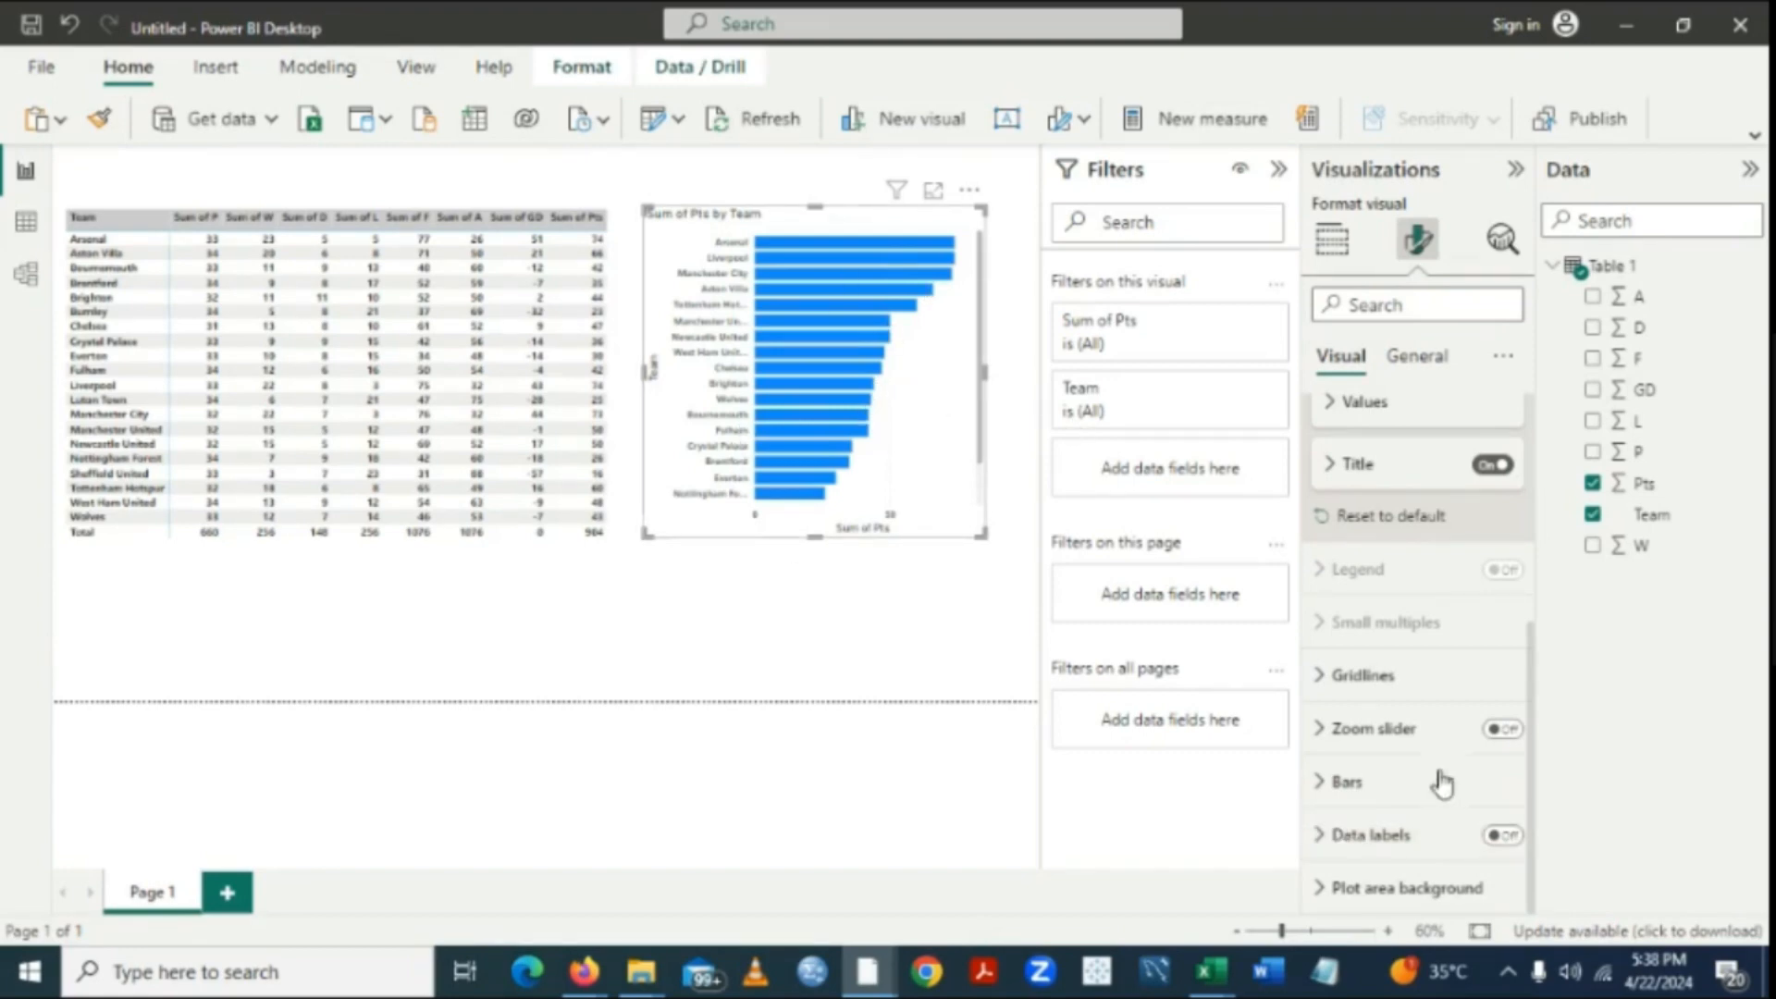
pyautogui.click(1501, 837)
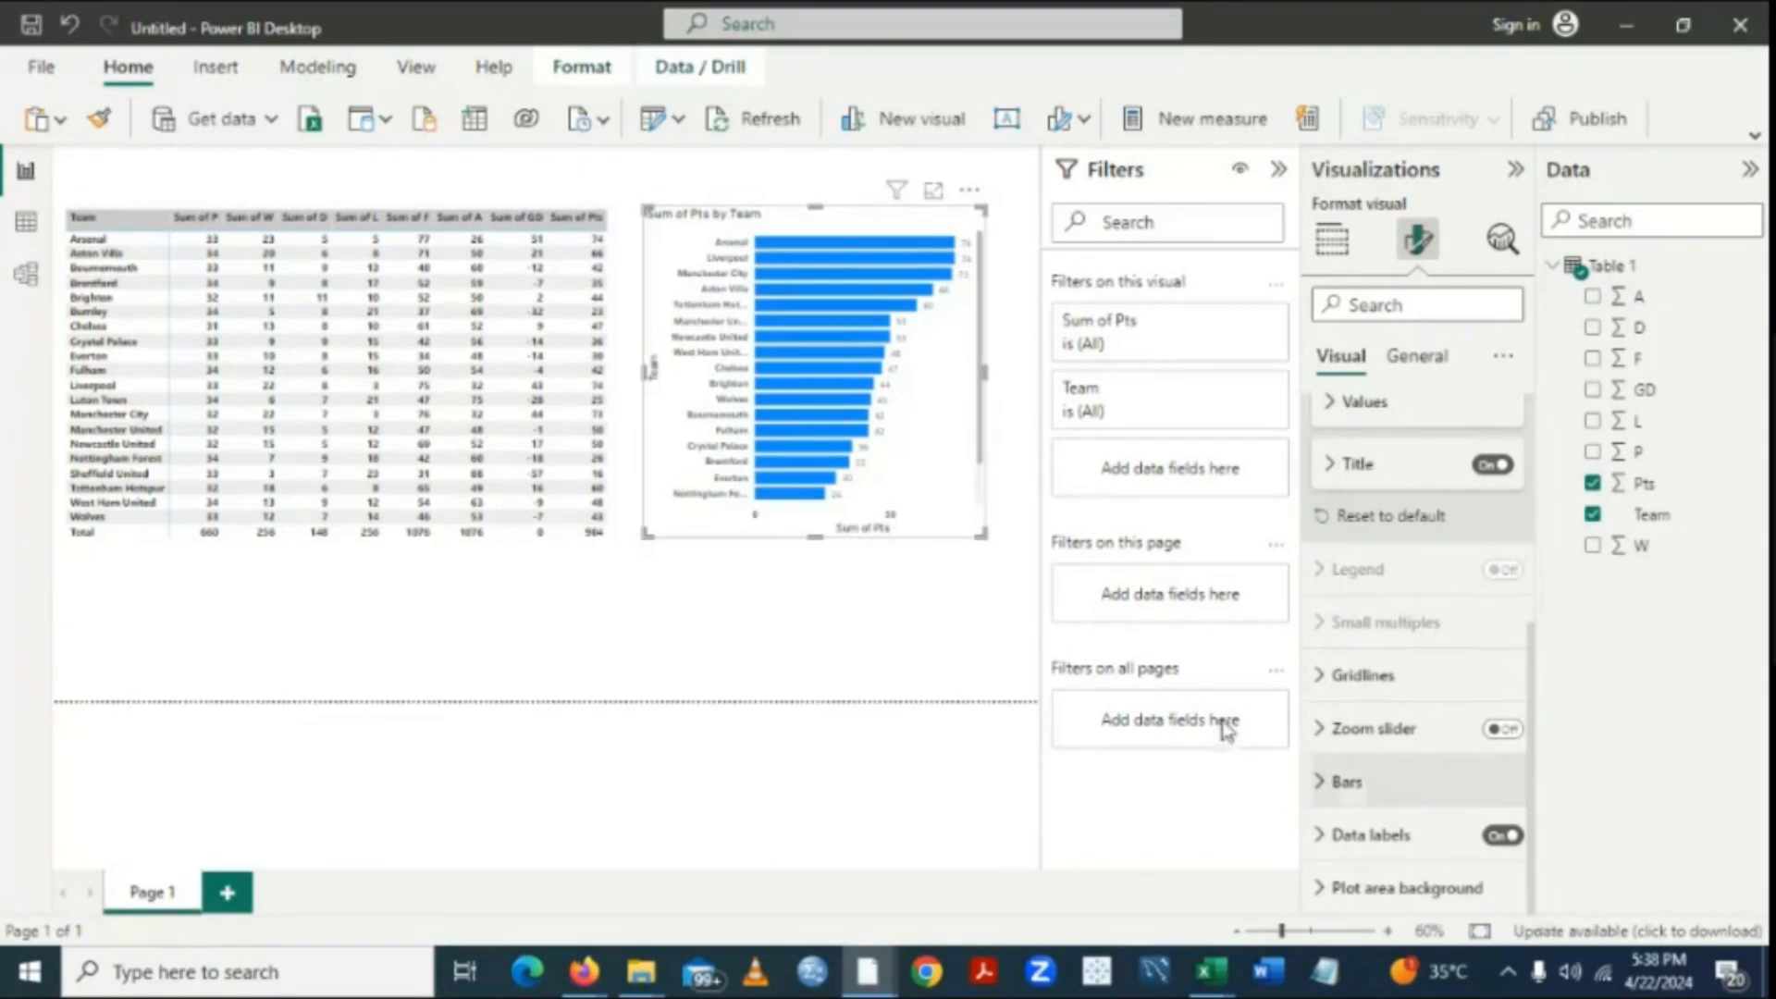
# Try dark blue as the bars' default color and return it to the original bright blue.
pyautogui.click(1320, 787)
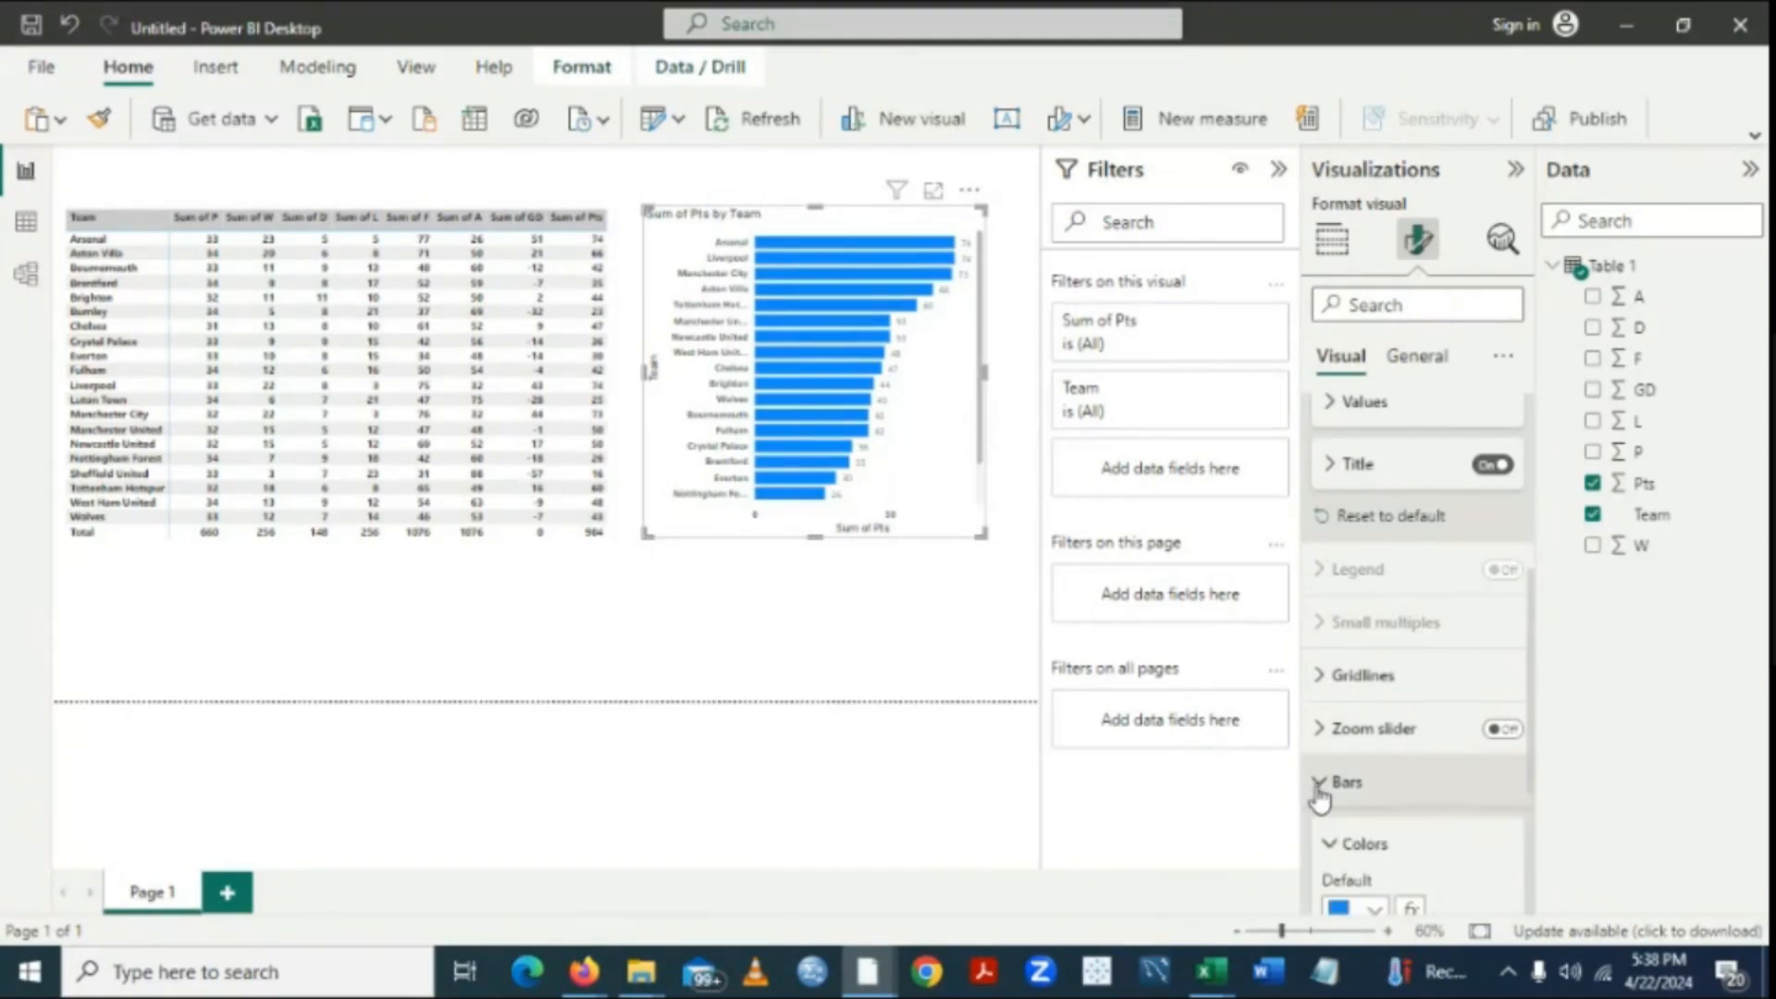
pyautogui.scroll(-3, 1530, 895)
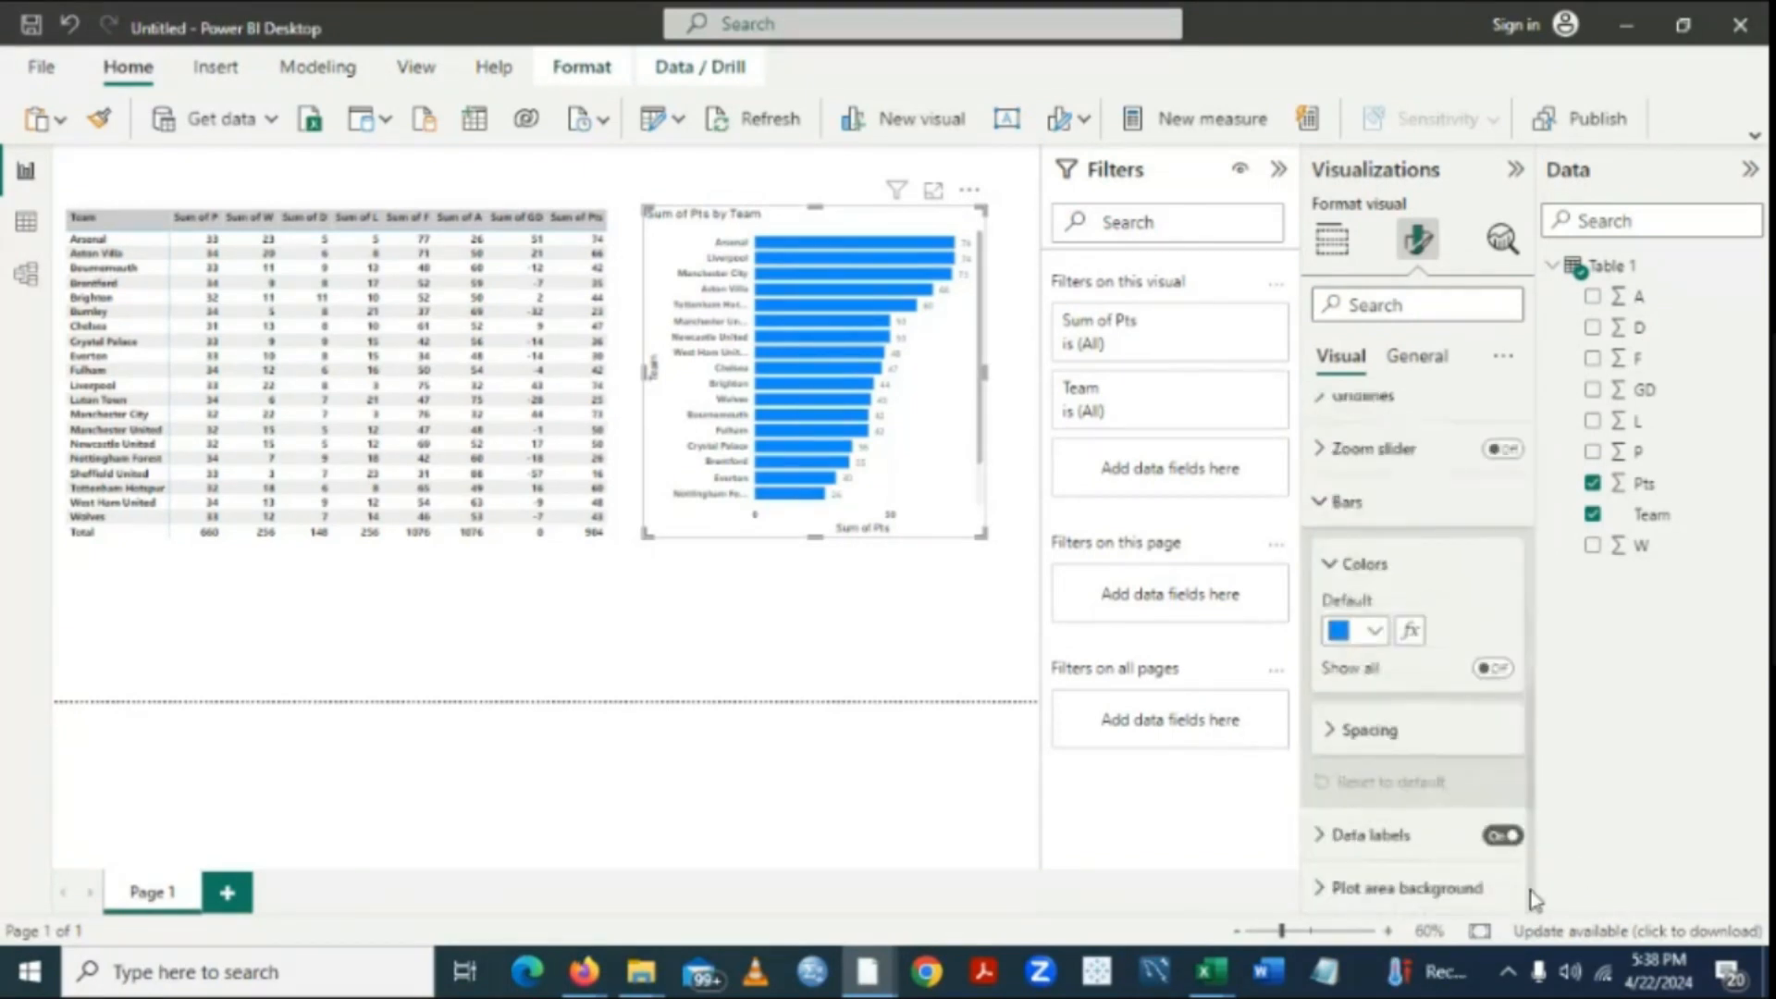
pyautogui.click(1377, 632)
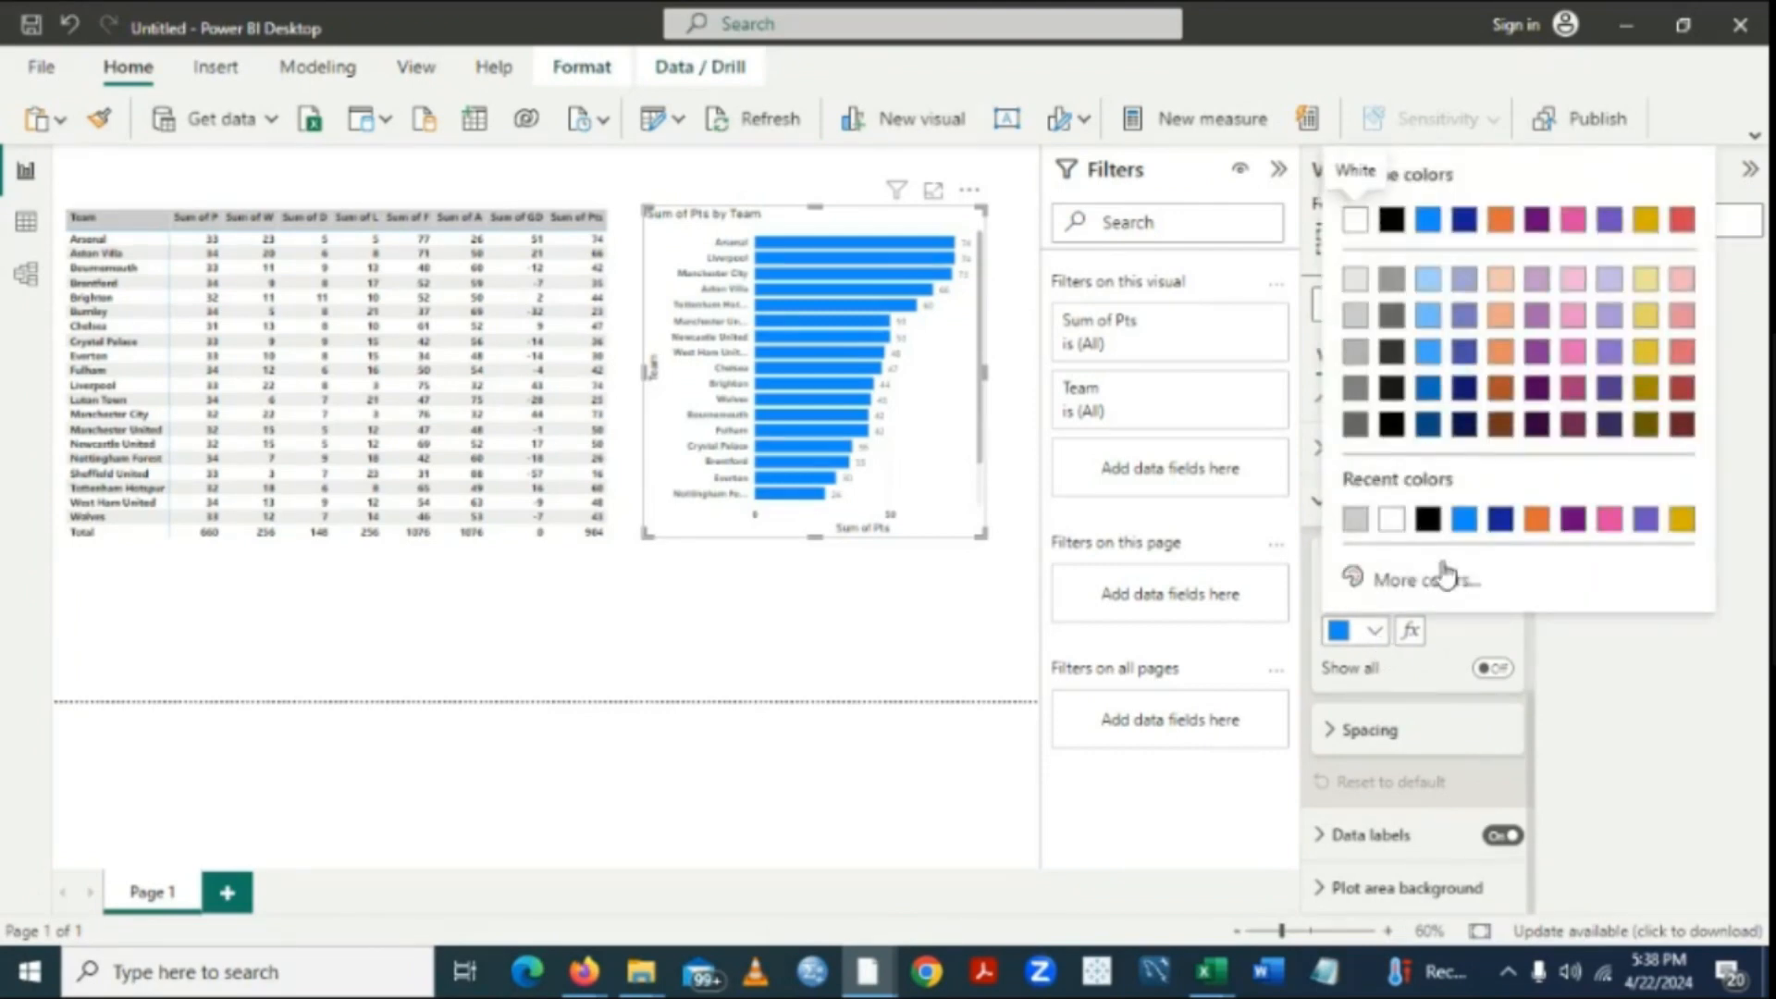
pyautogui.click(1500, 519)
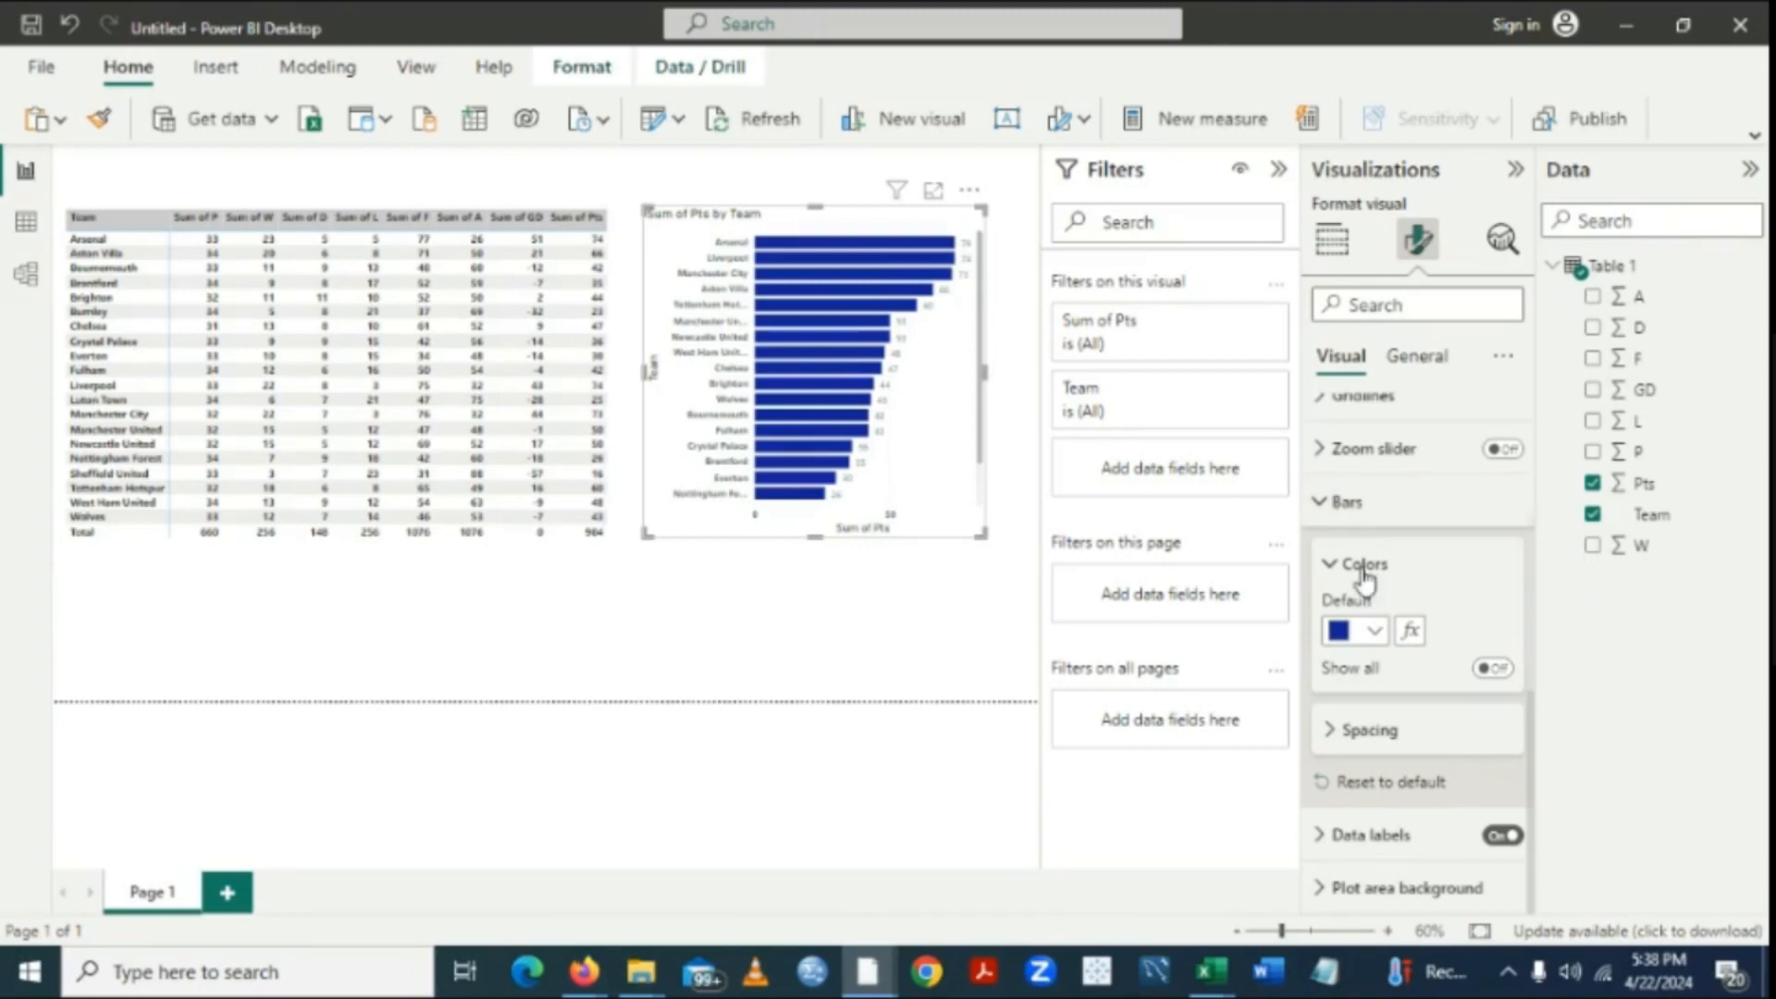
pyautogui.click(1375, 633)
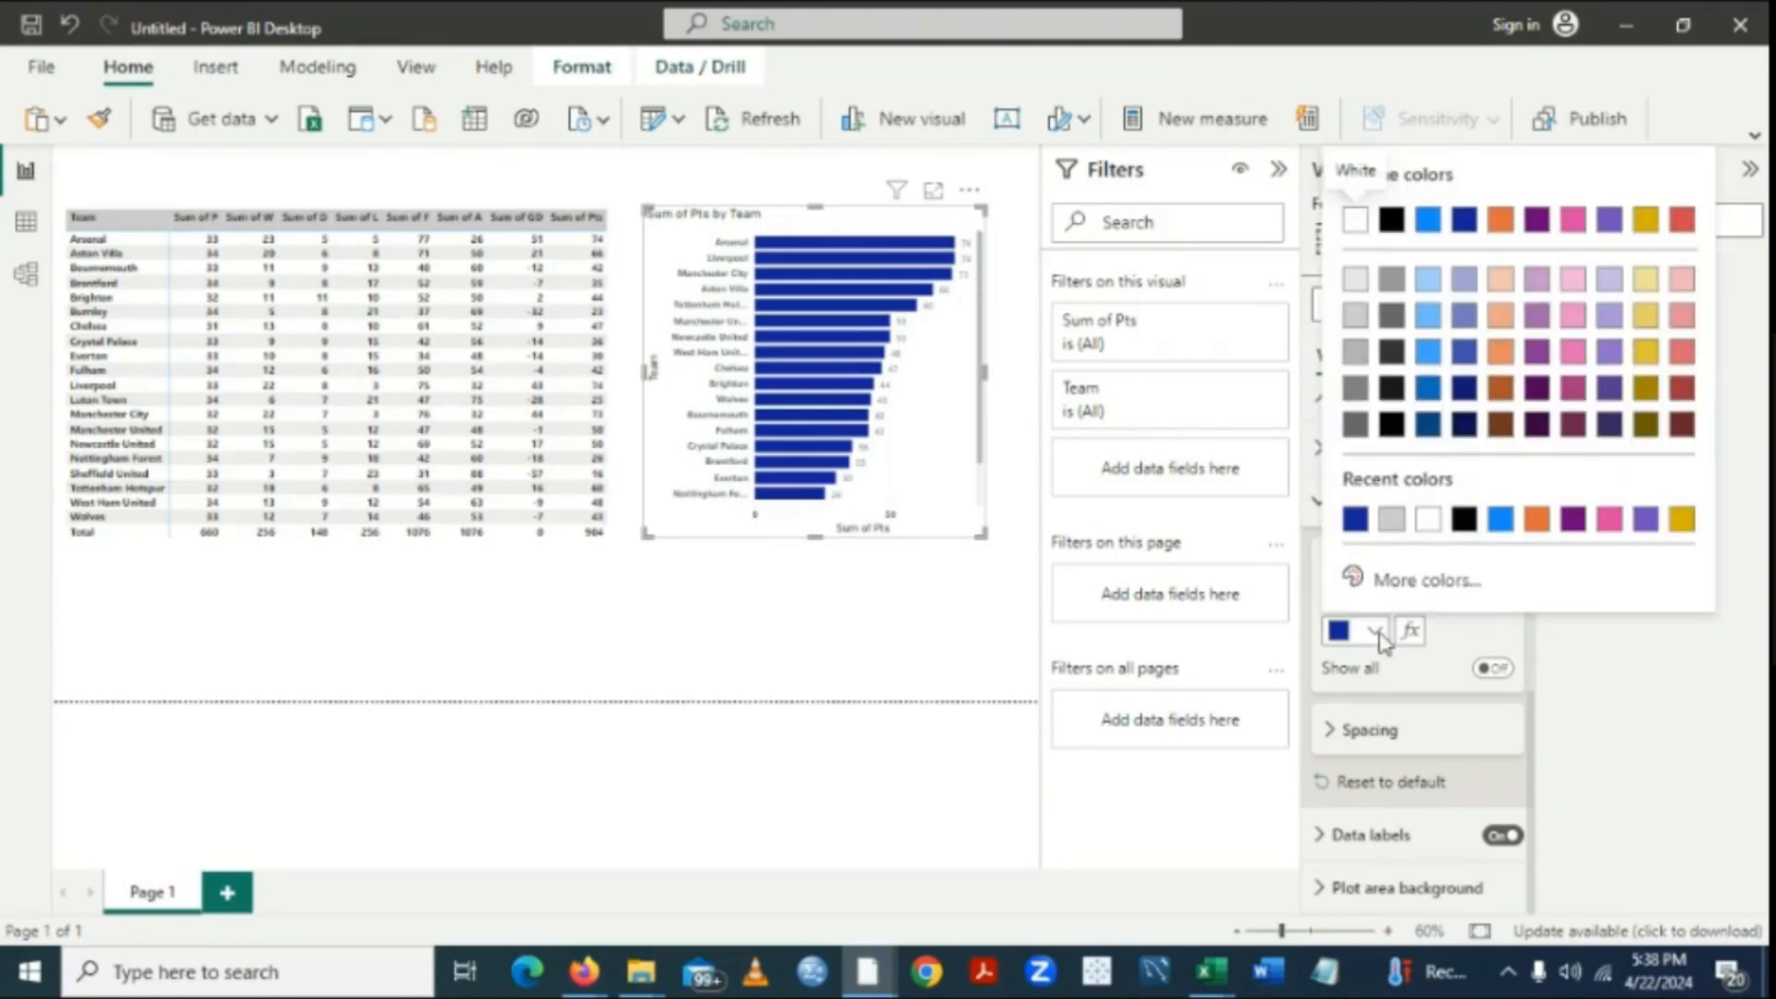
pyautogui.click(1500, 522)
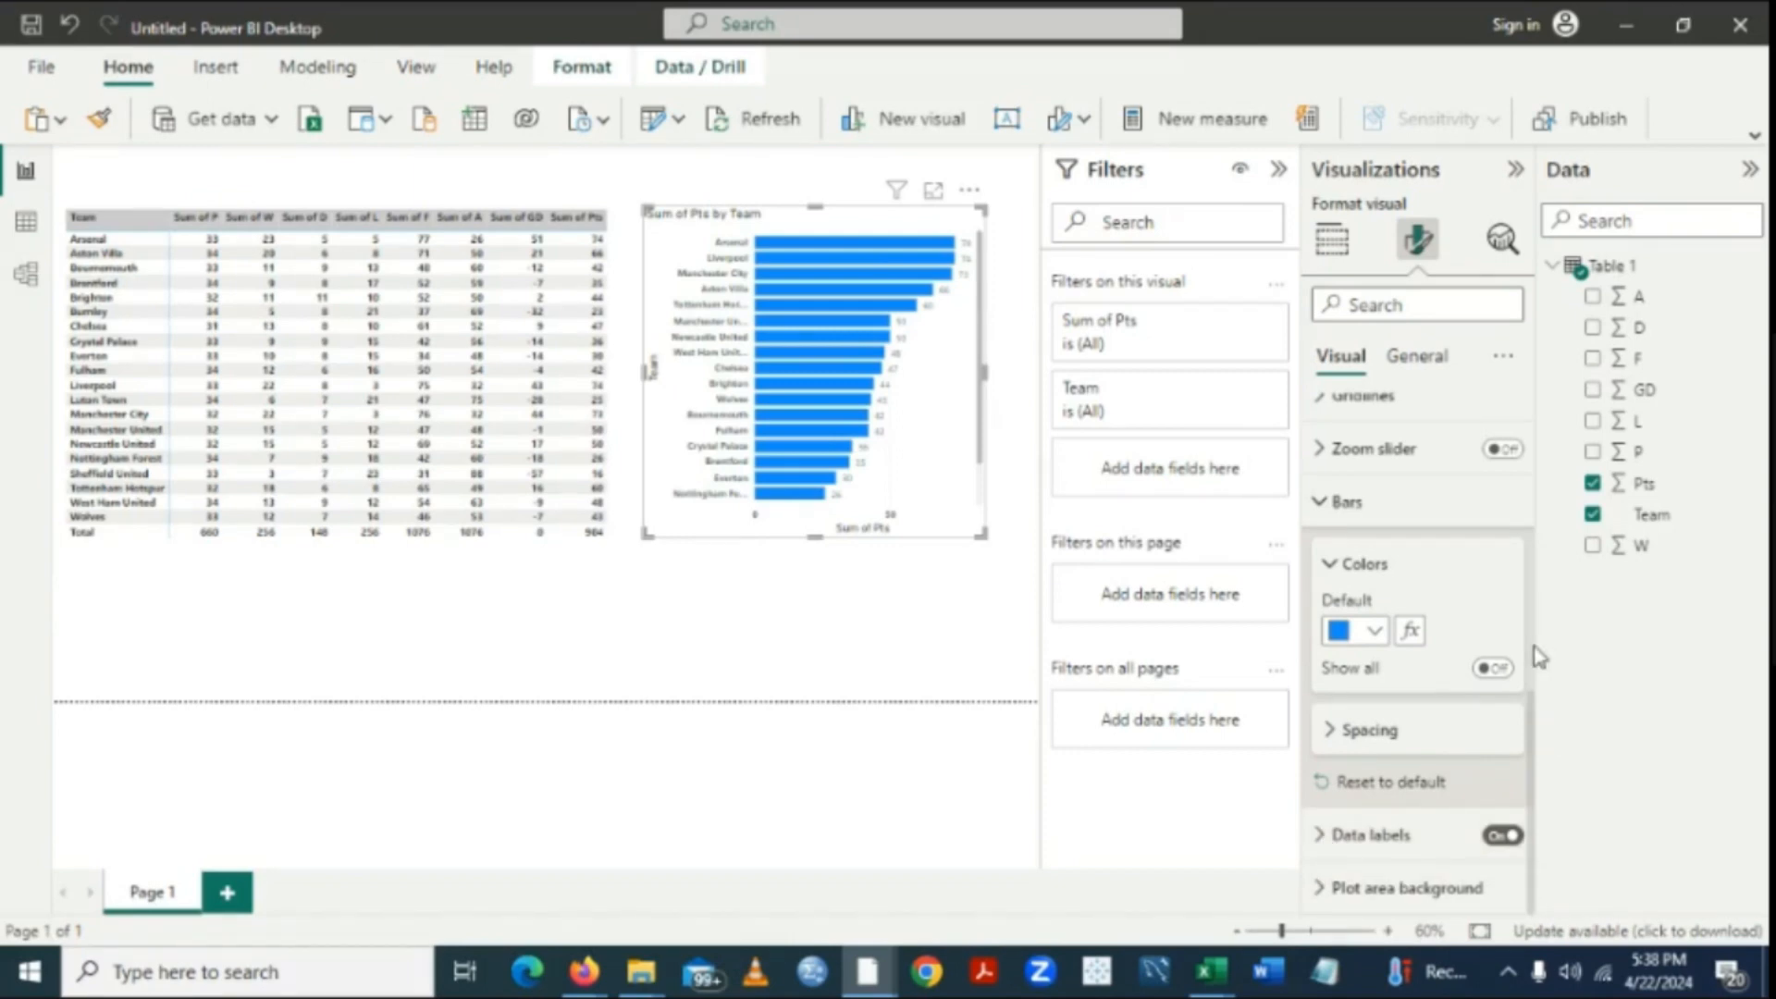
# Add the P and L fields to the bar chart as additional series alongside Pts.
pyautogui.scroll(4, 1532, 644)
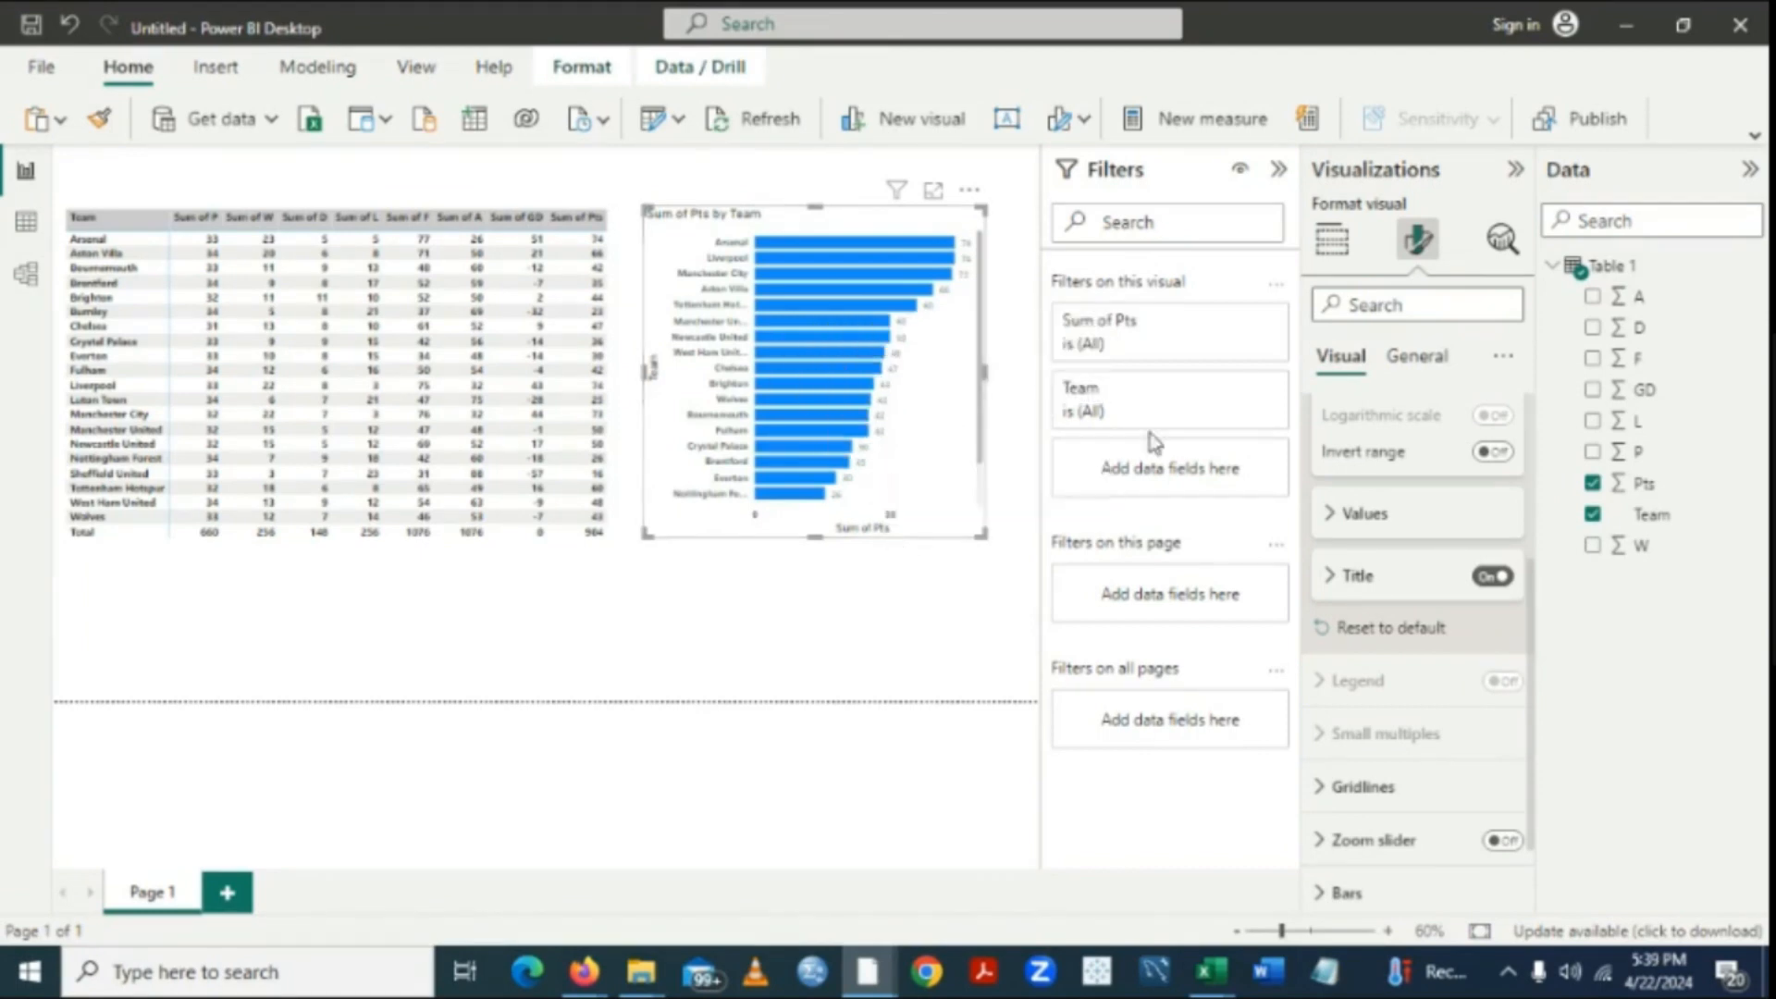
pyautogui.click(1593, 452)
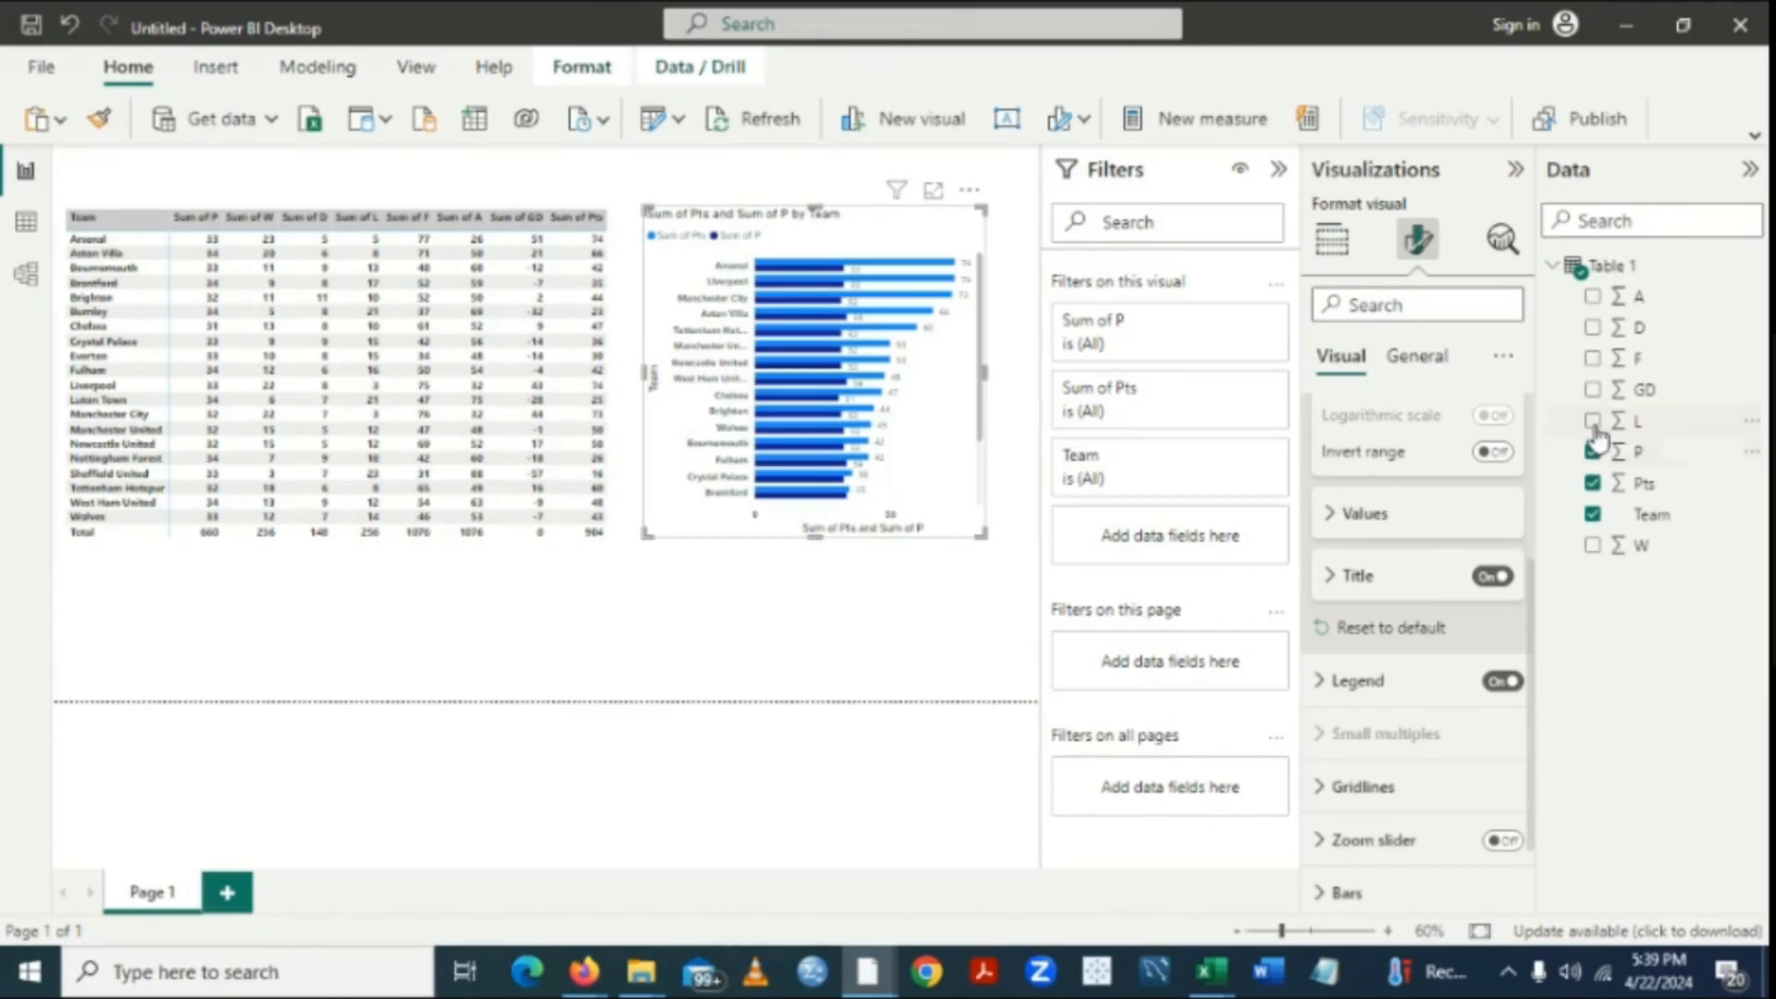
pyautogui.click(1592, 421)
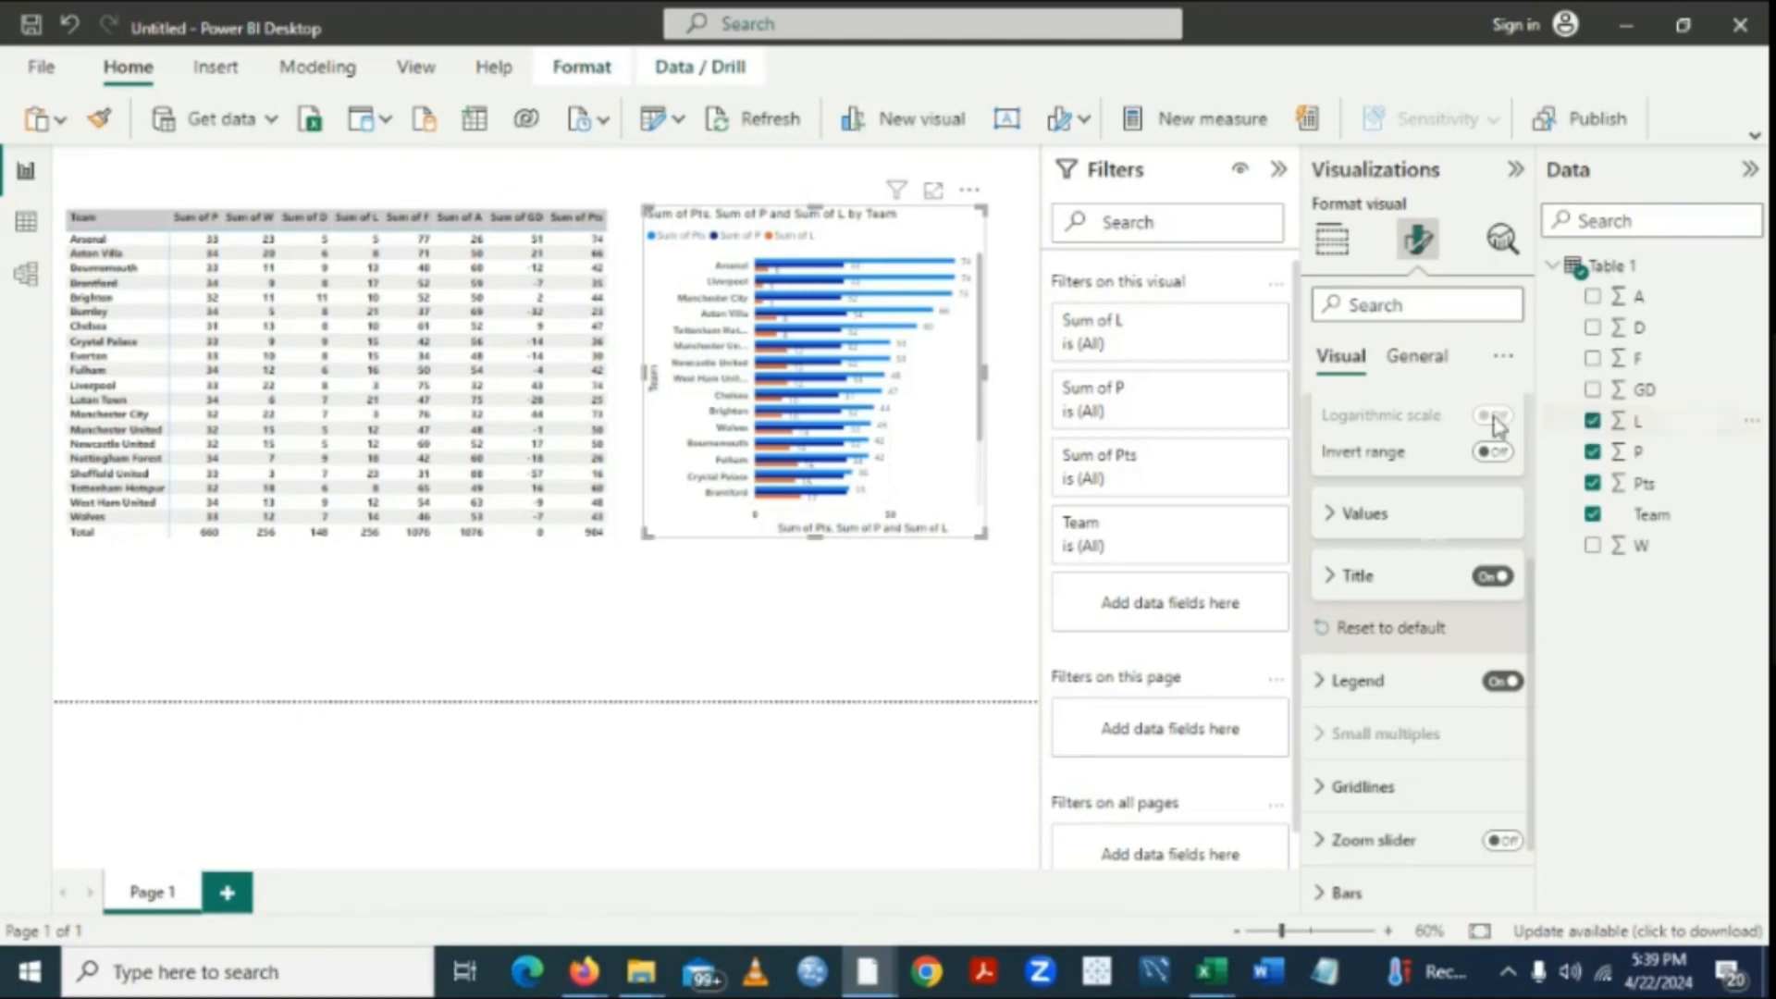
# Remove bold from the bar chart's X-axis value labels.
pyautogui.click(1332, 514)
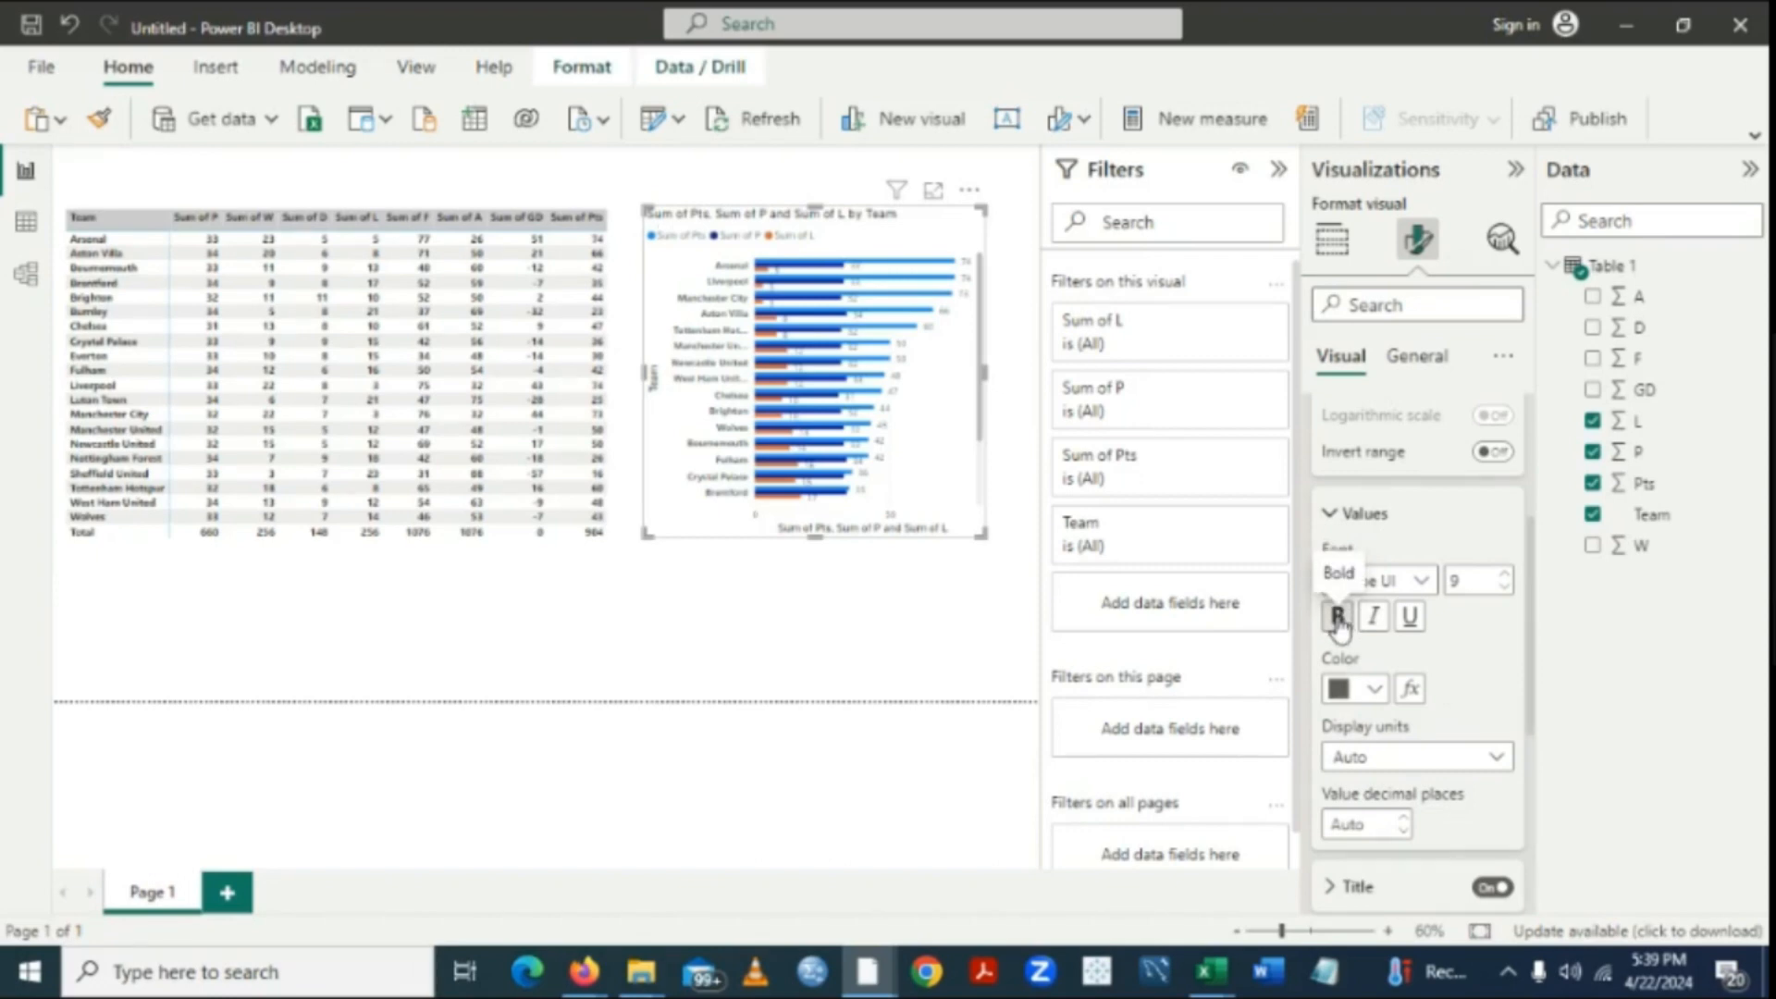
pyautogui.click(1340, 618)
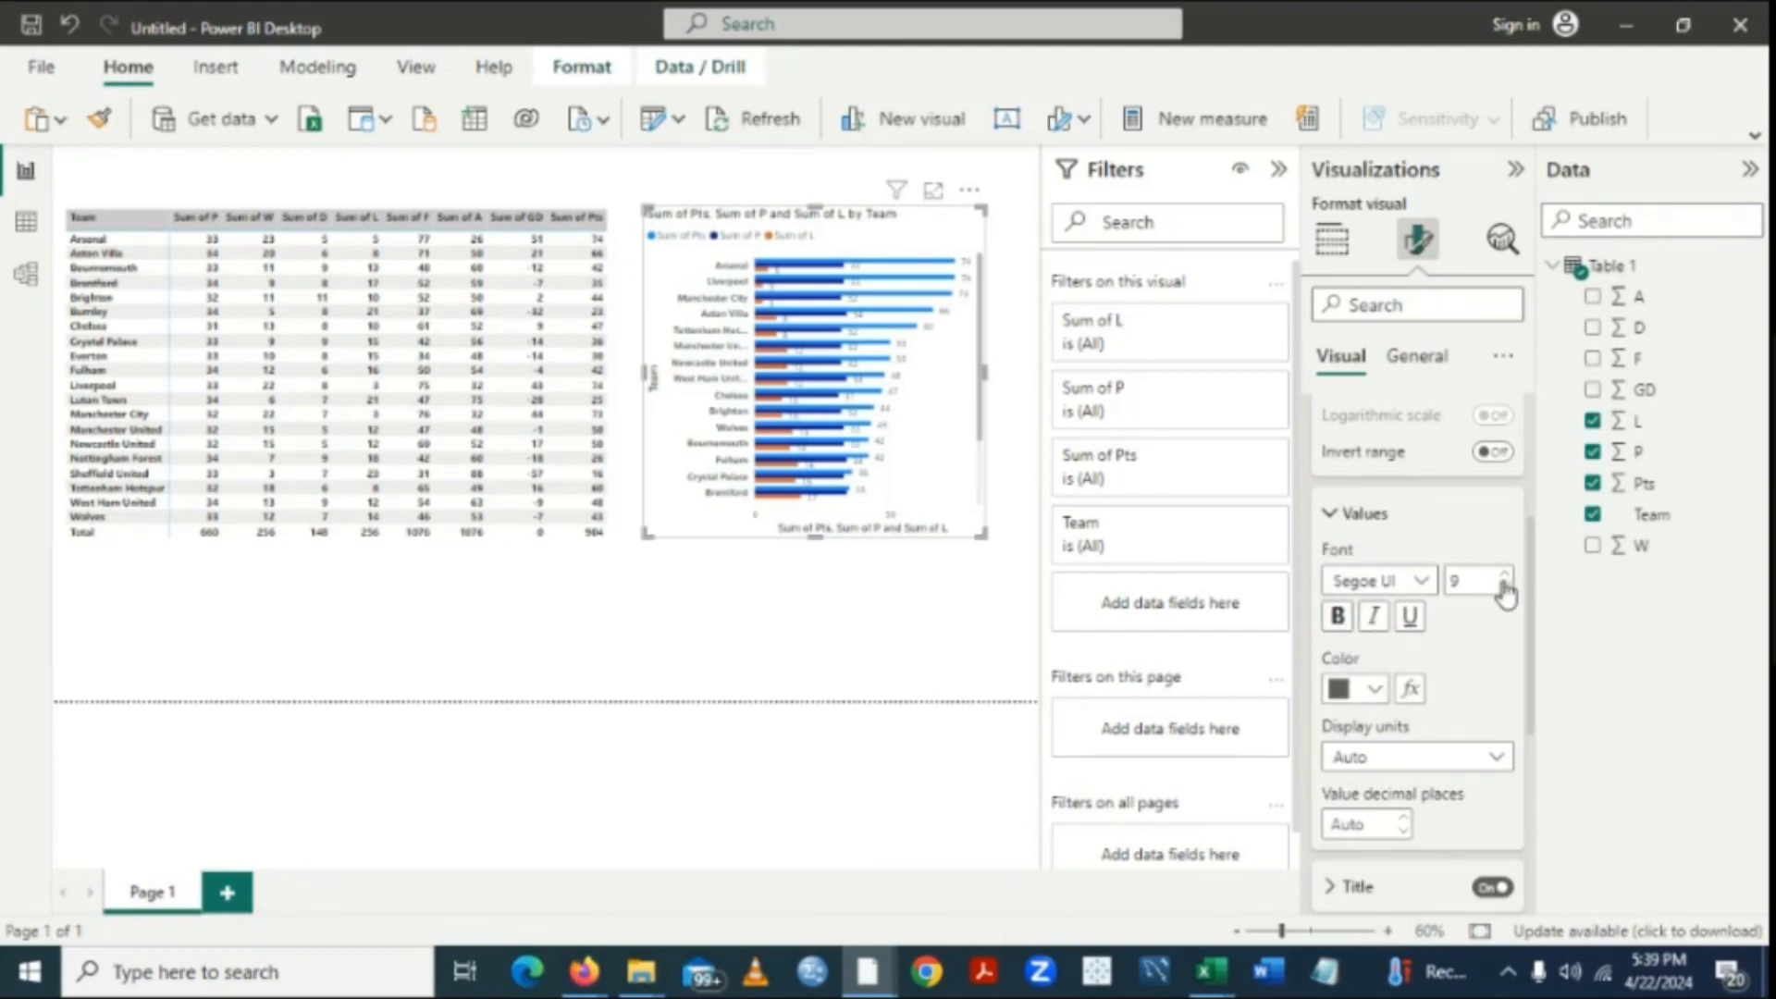
pyautogui.click(1330, 523)
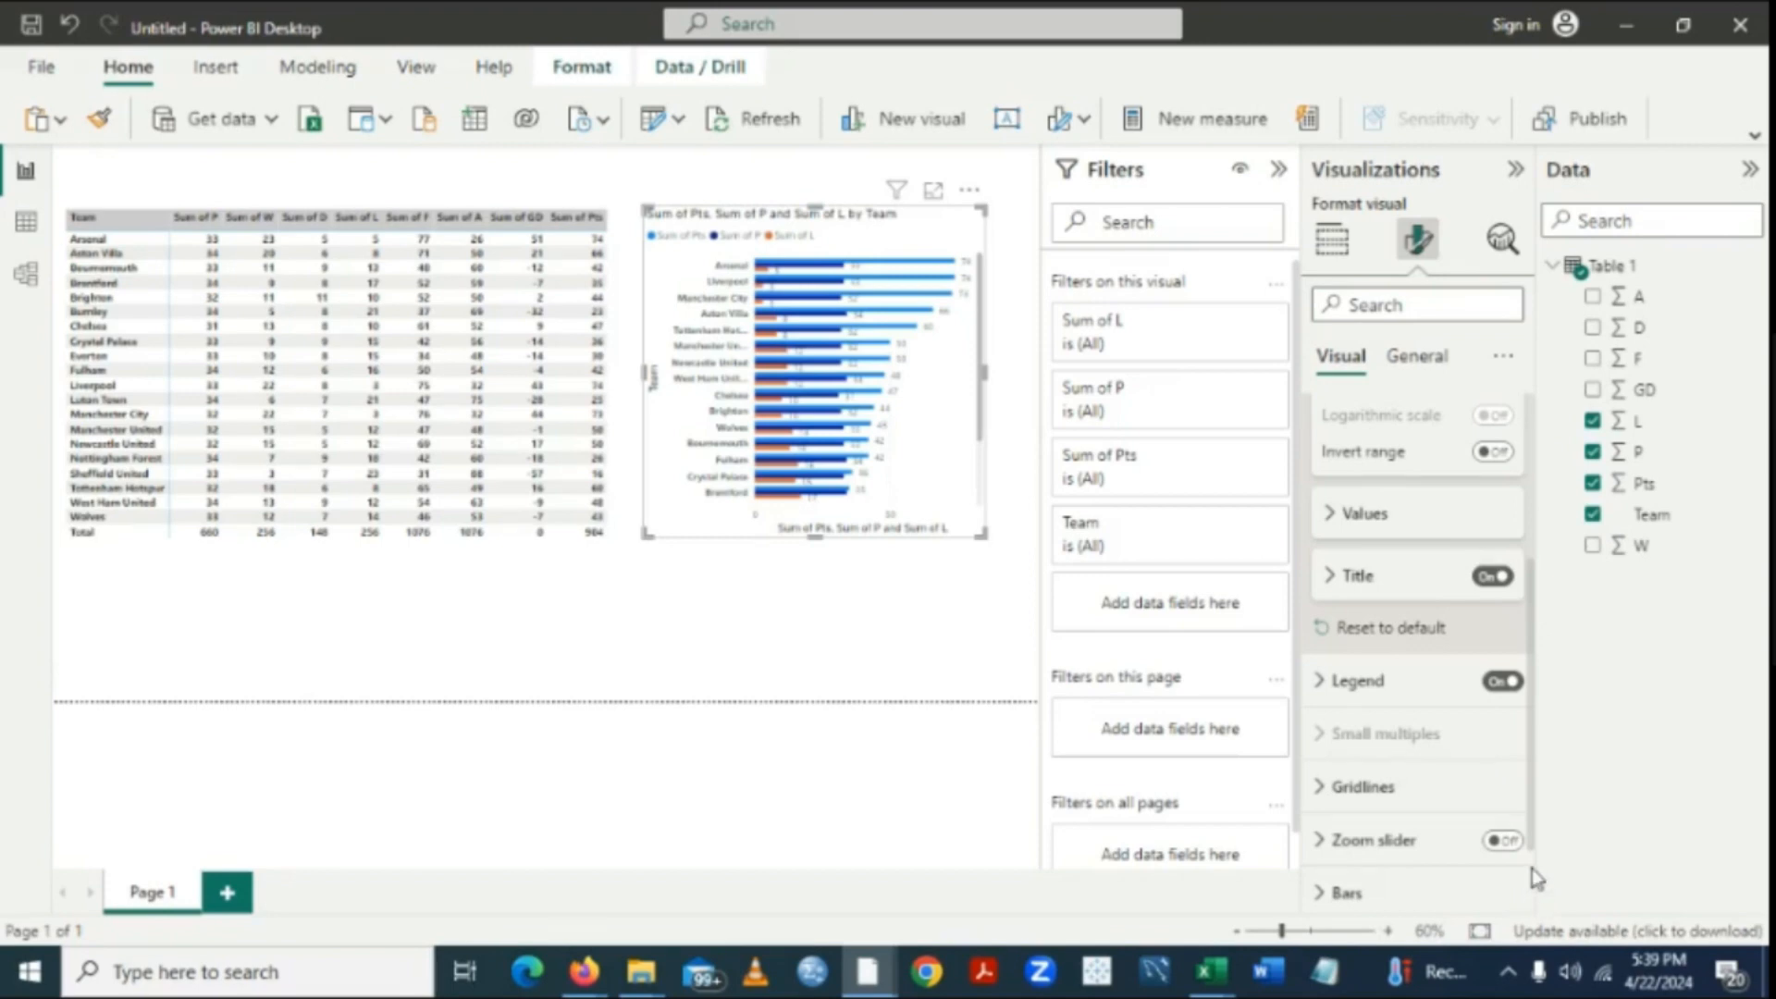
# Make the data label values bold for all series of the bar chart and deselect the chart.
pyautogui.scroll(-2, 1531, 868)
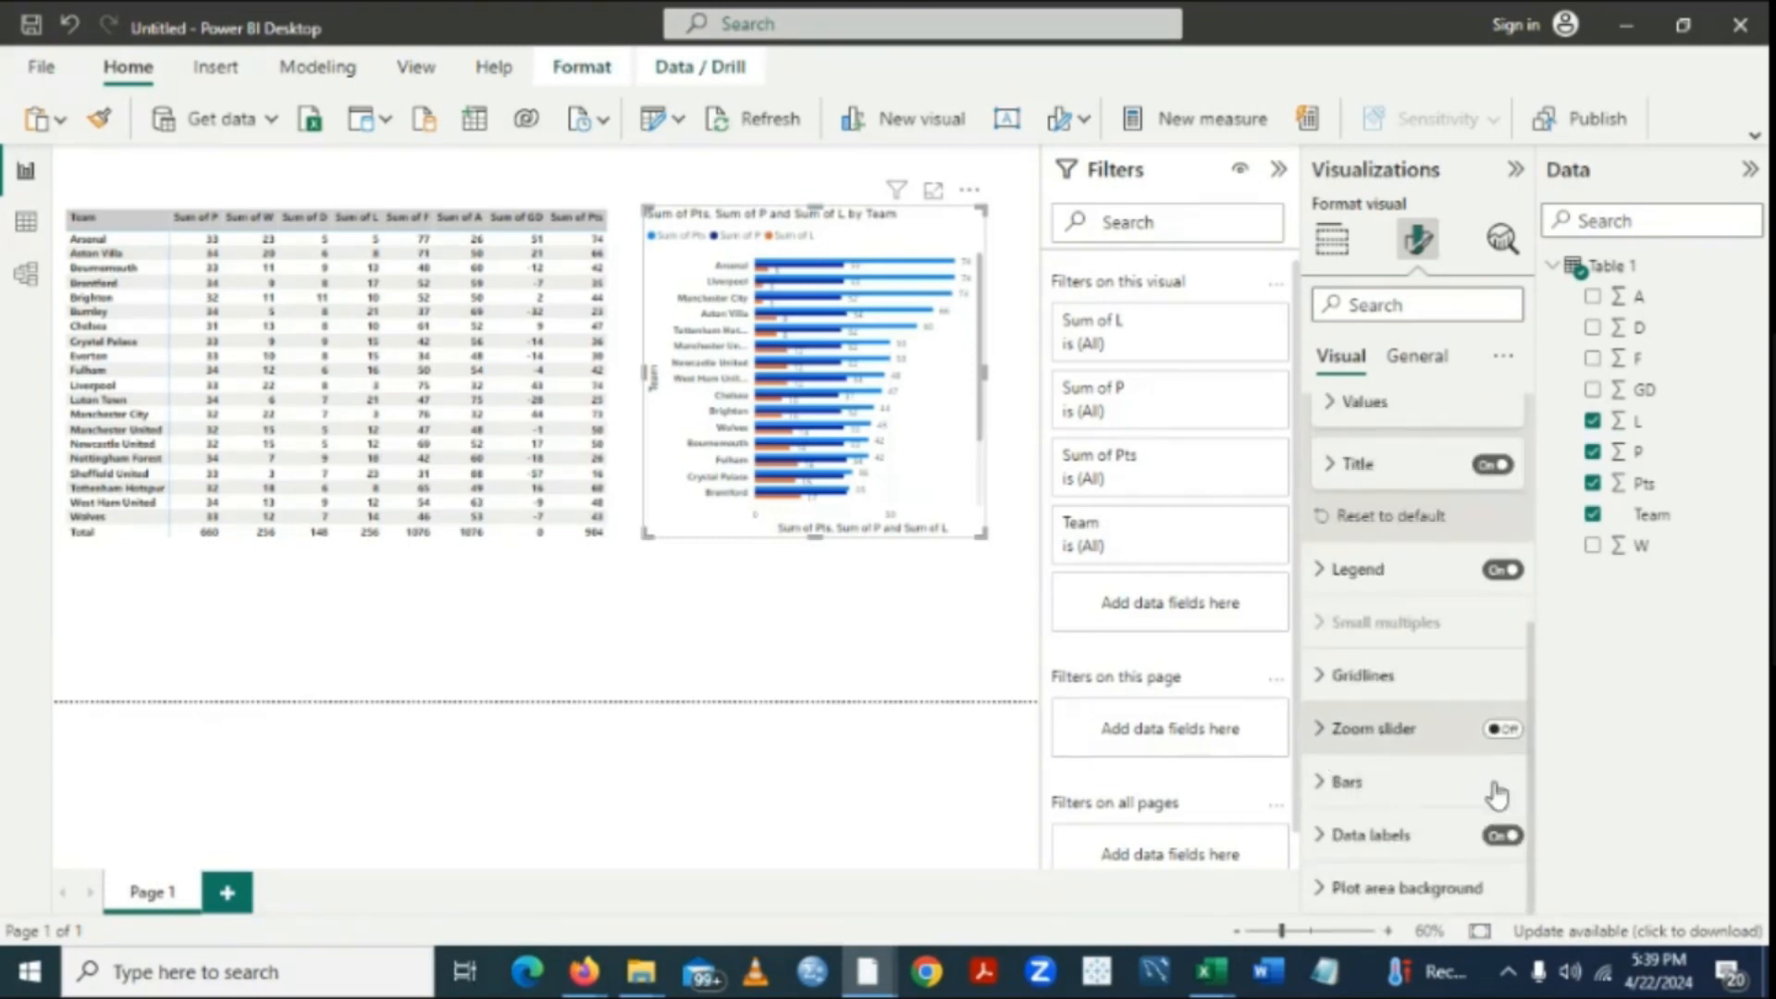
pyautogui.click(1323, 838)
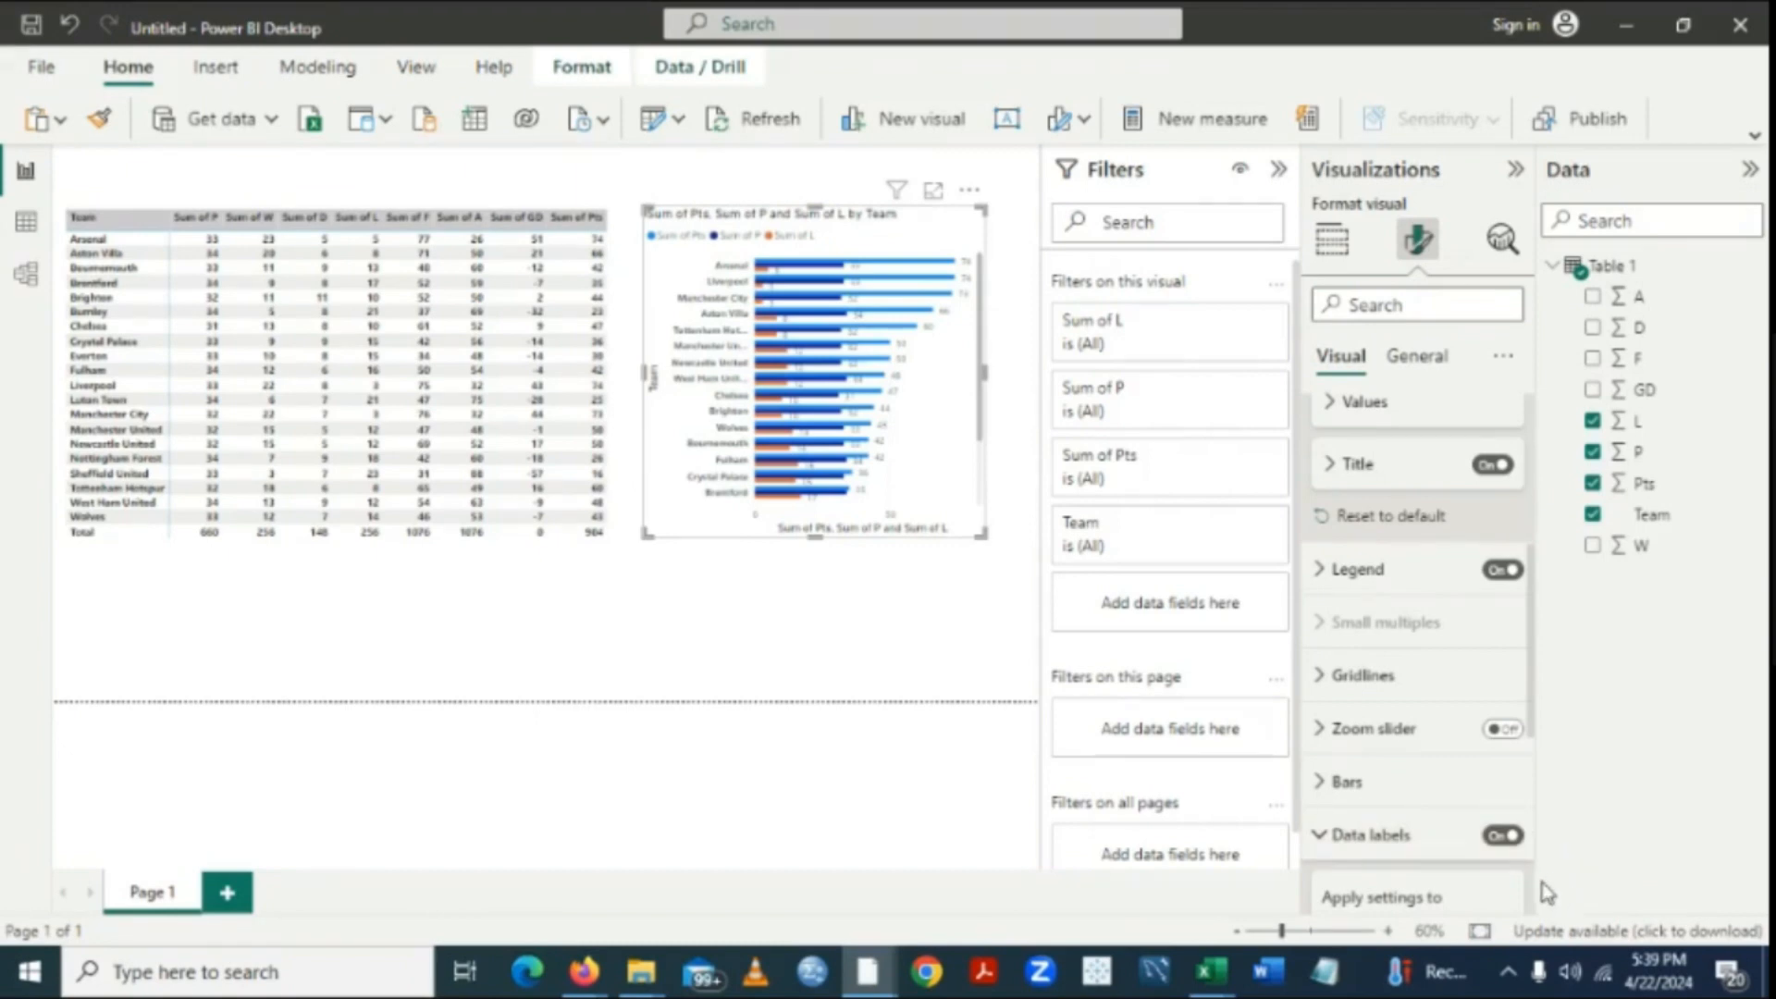
pyautogui.scroll(-5, 1537, 893)
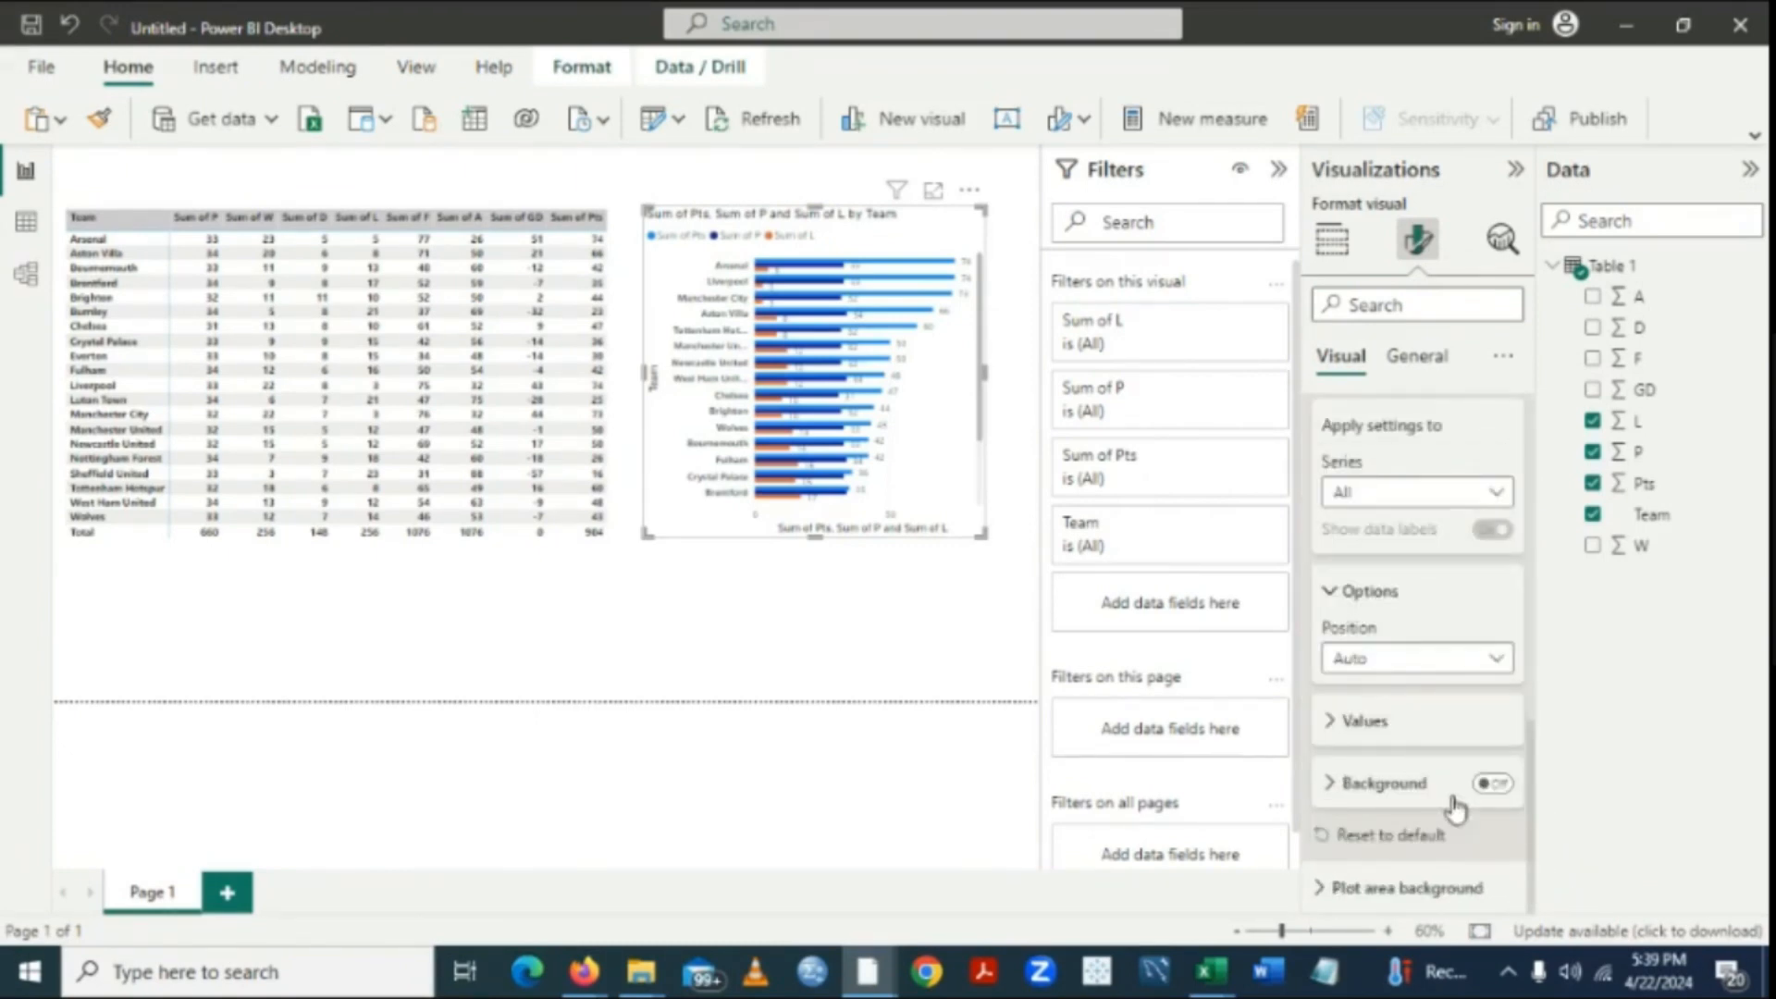
pyautogui.click(1332, 731)
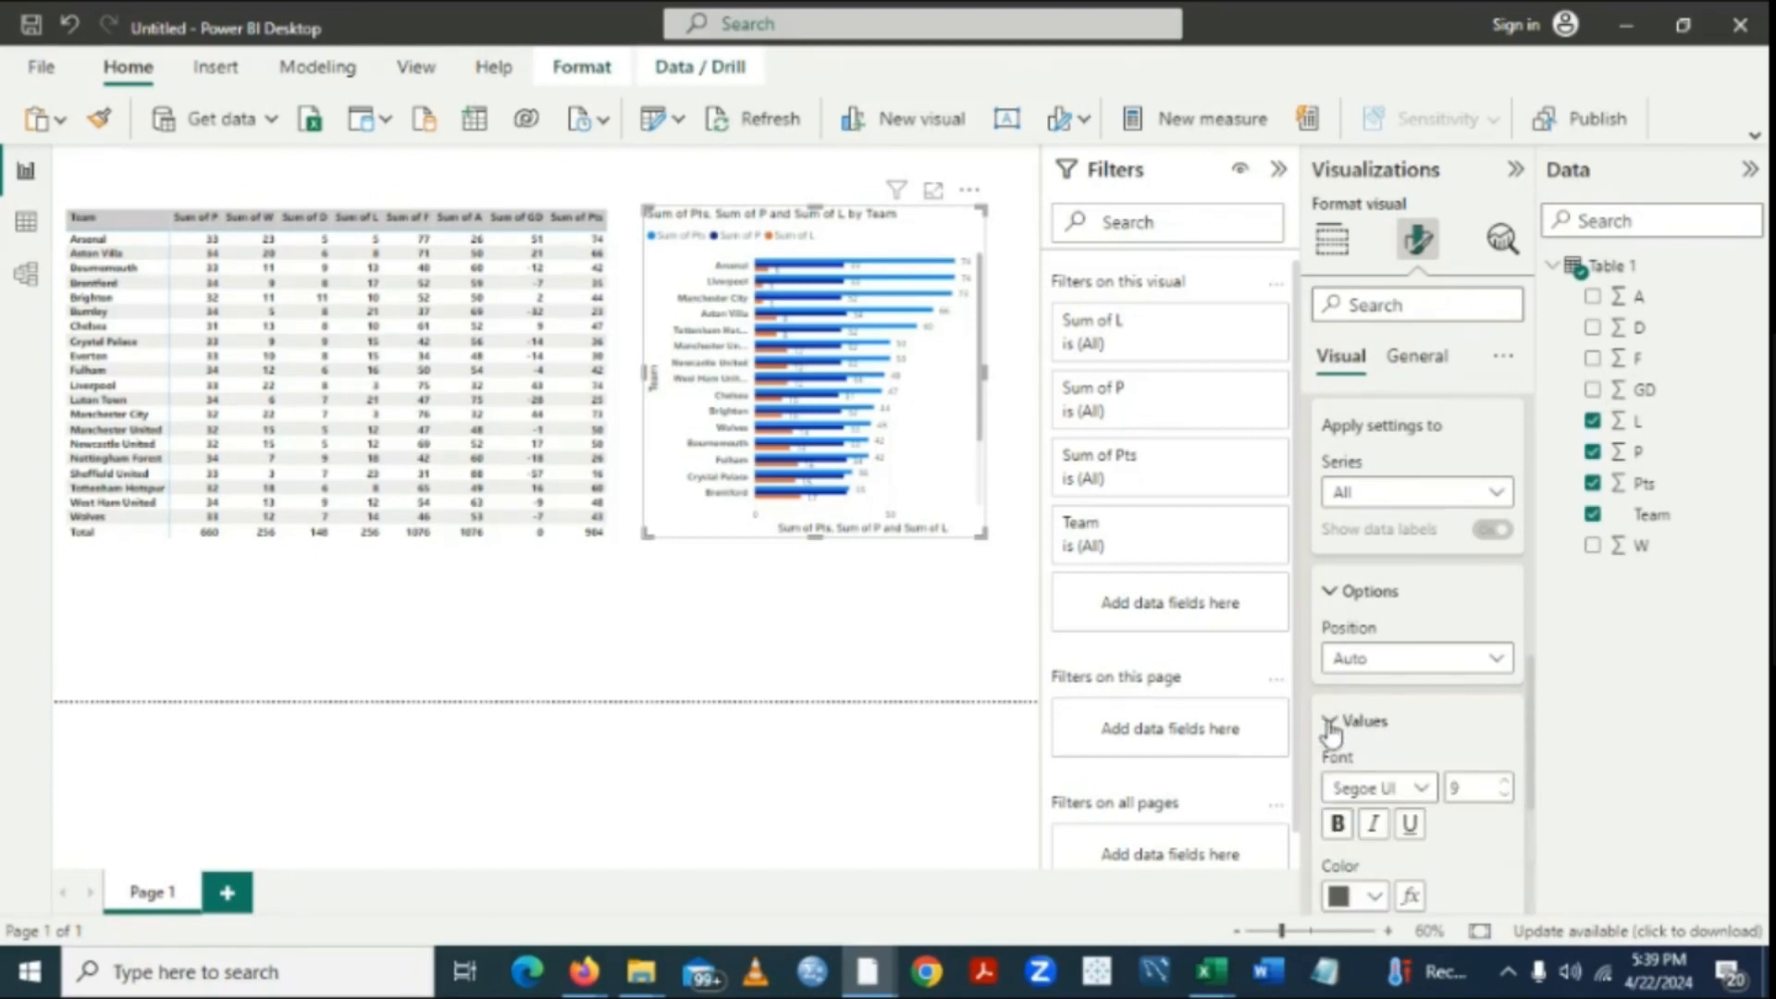
pyautogui.click(1340, 825)
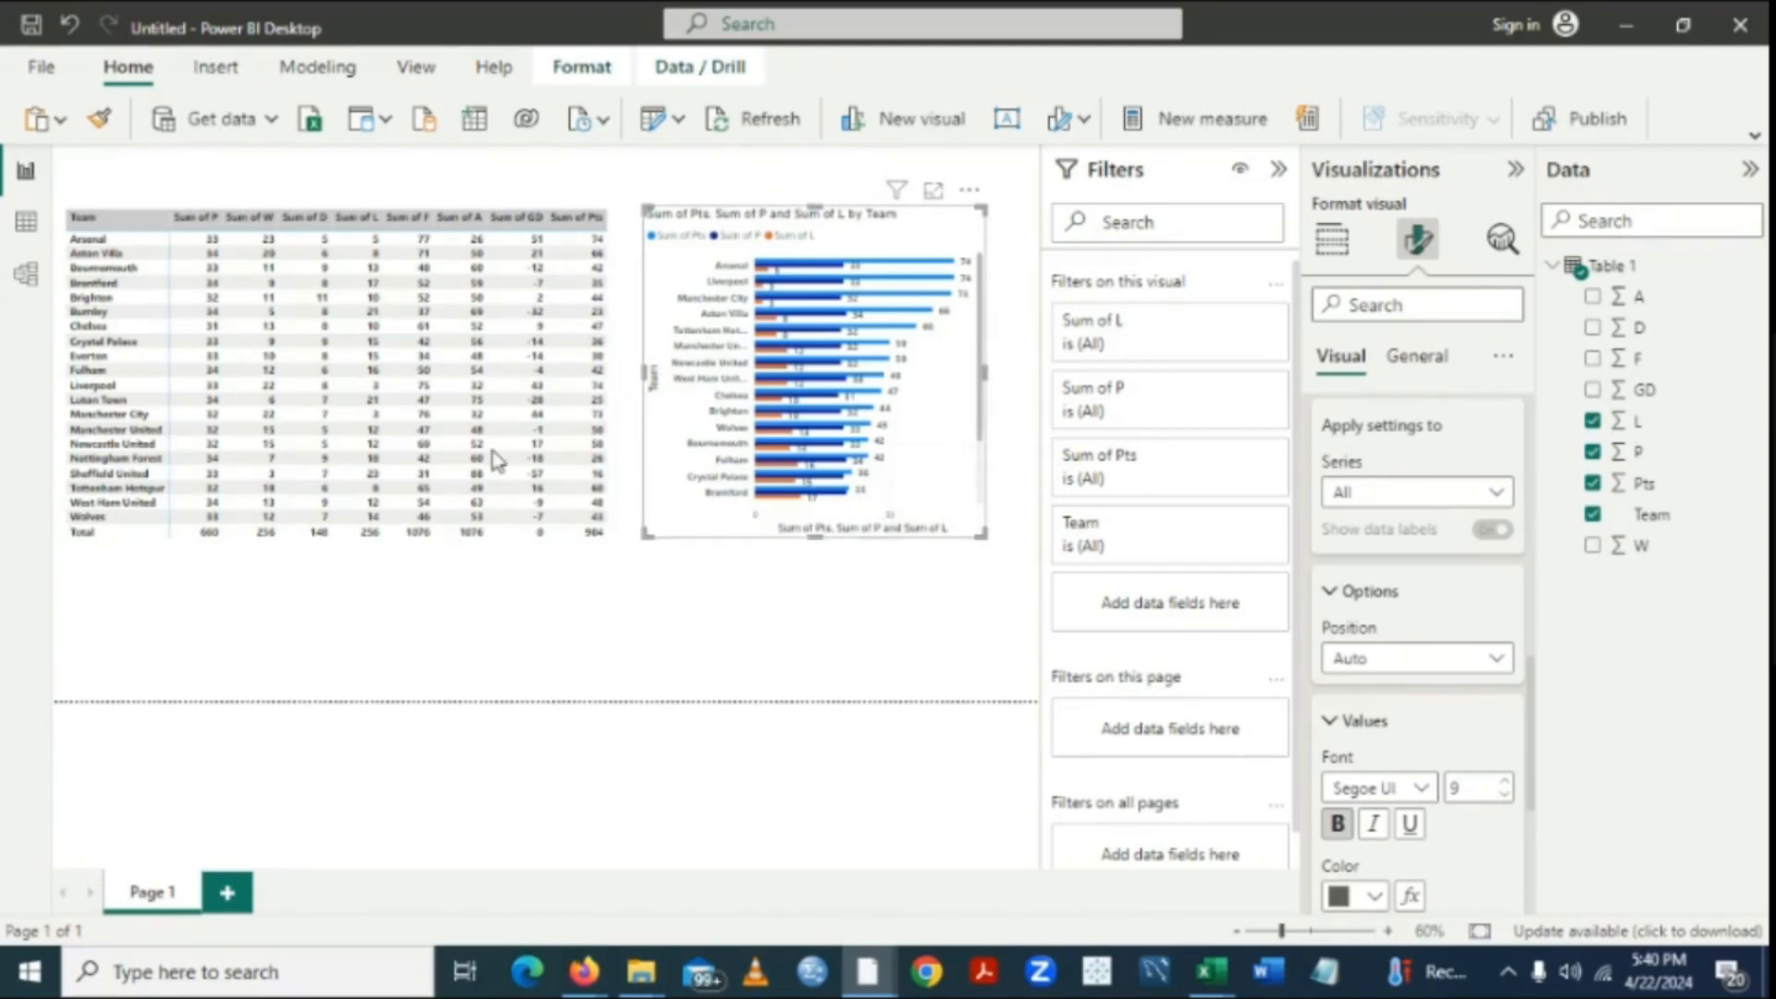
pyautogui.click(709, 641)
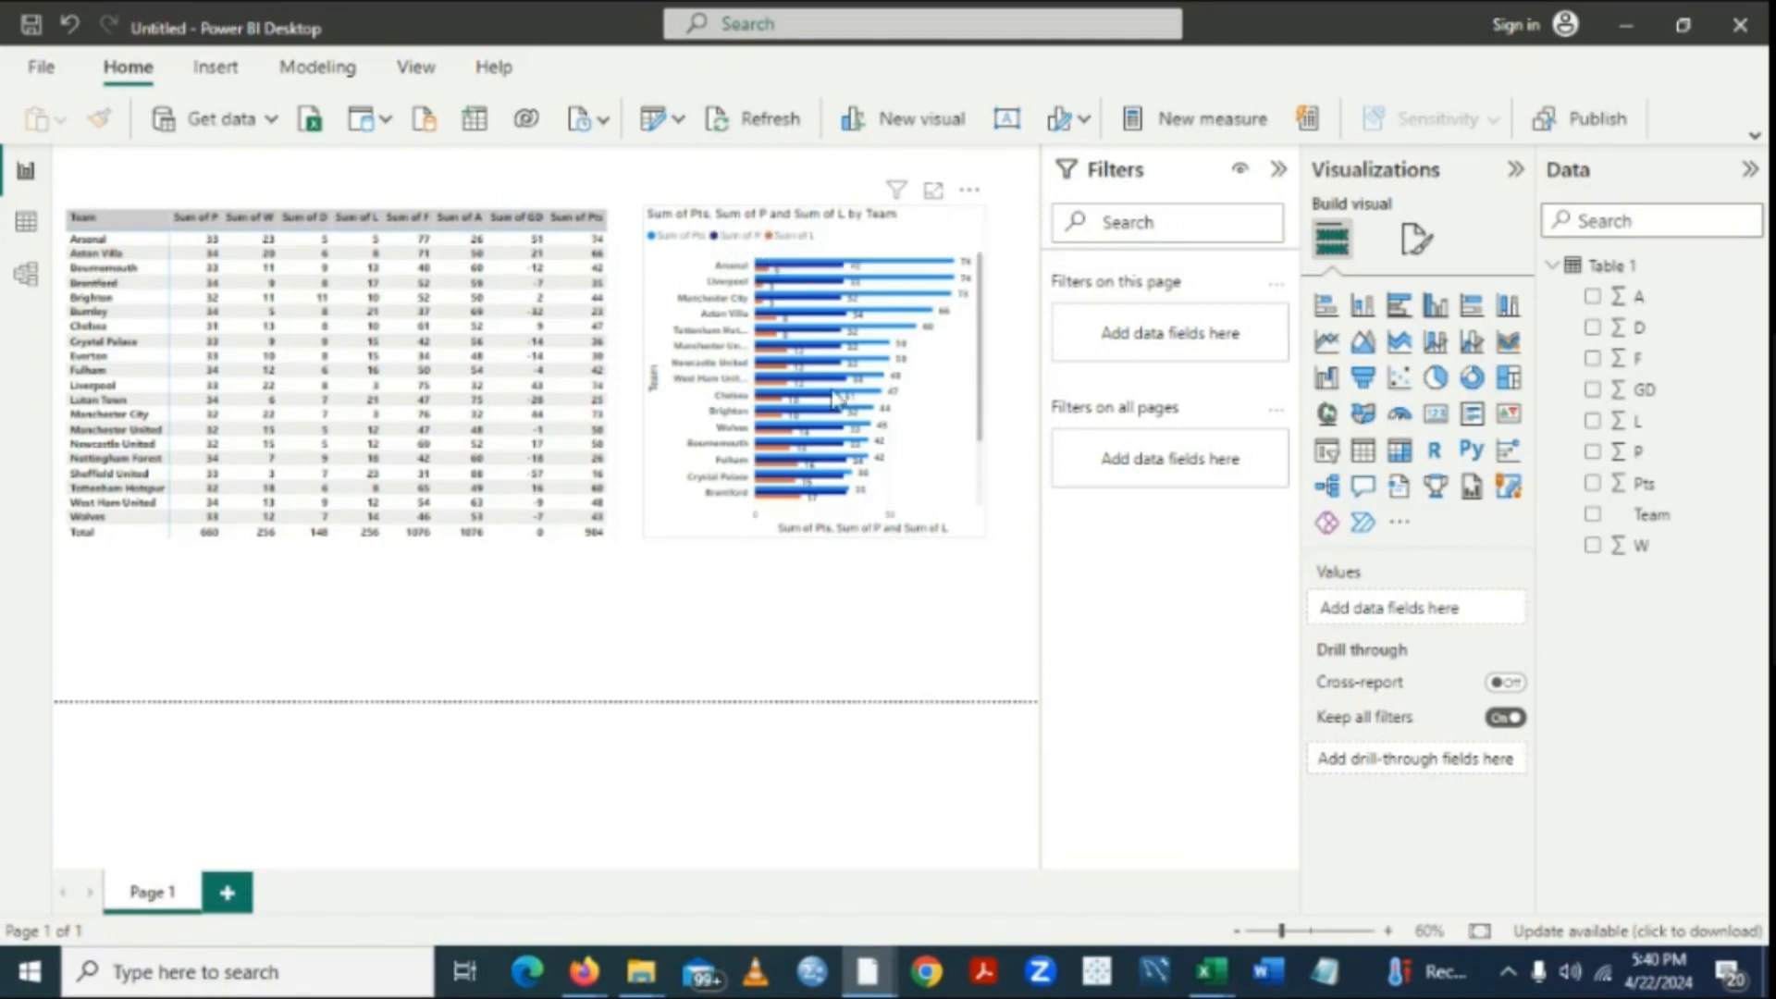
pyautogui.moveTo(800, 392)
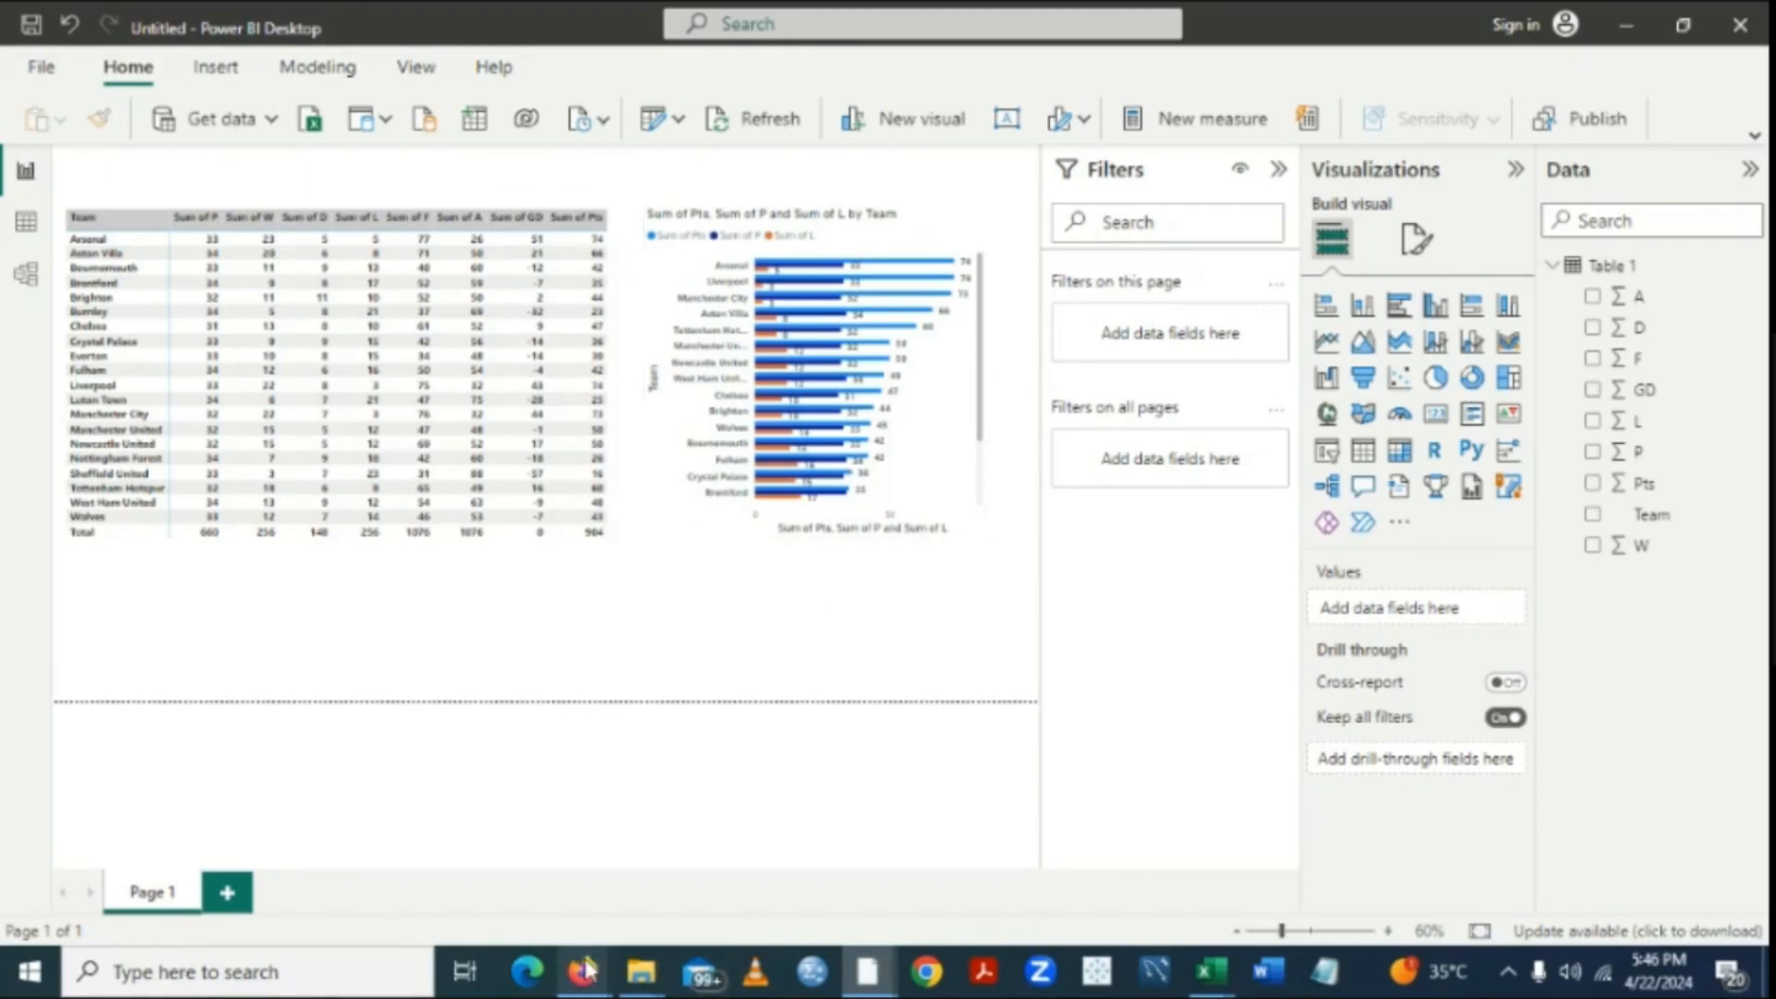
pyautogui.moveTo(585, 968)
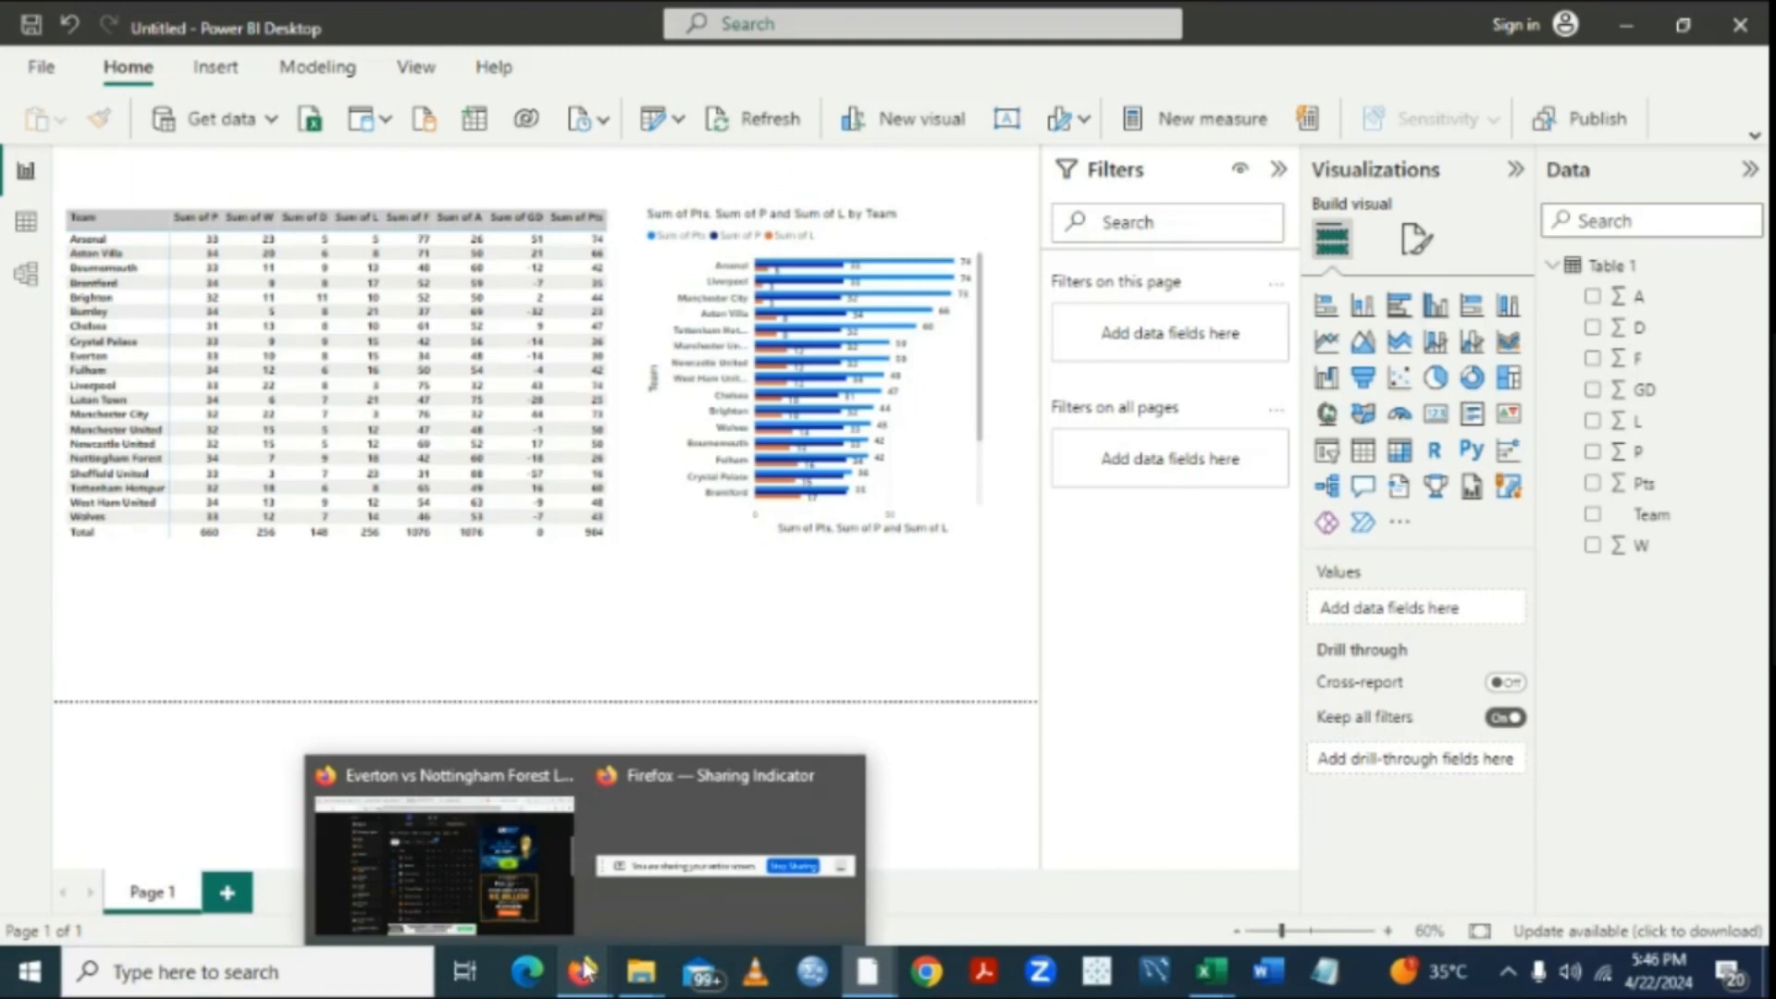
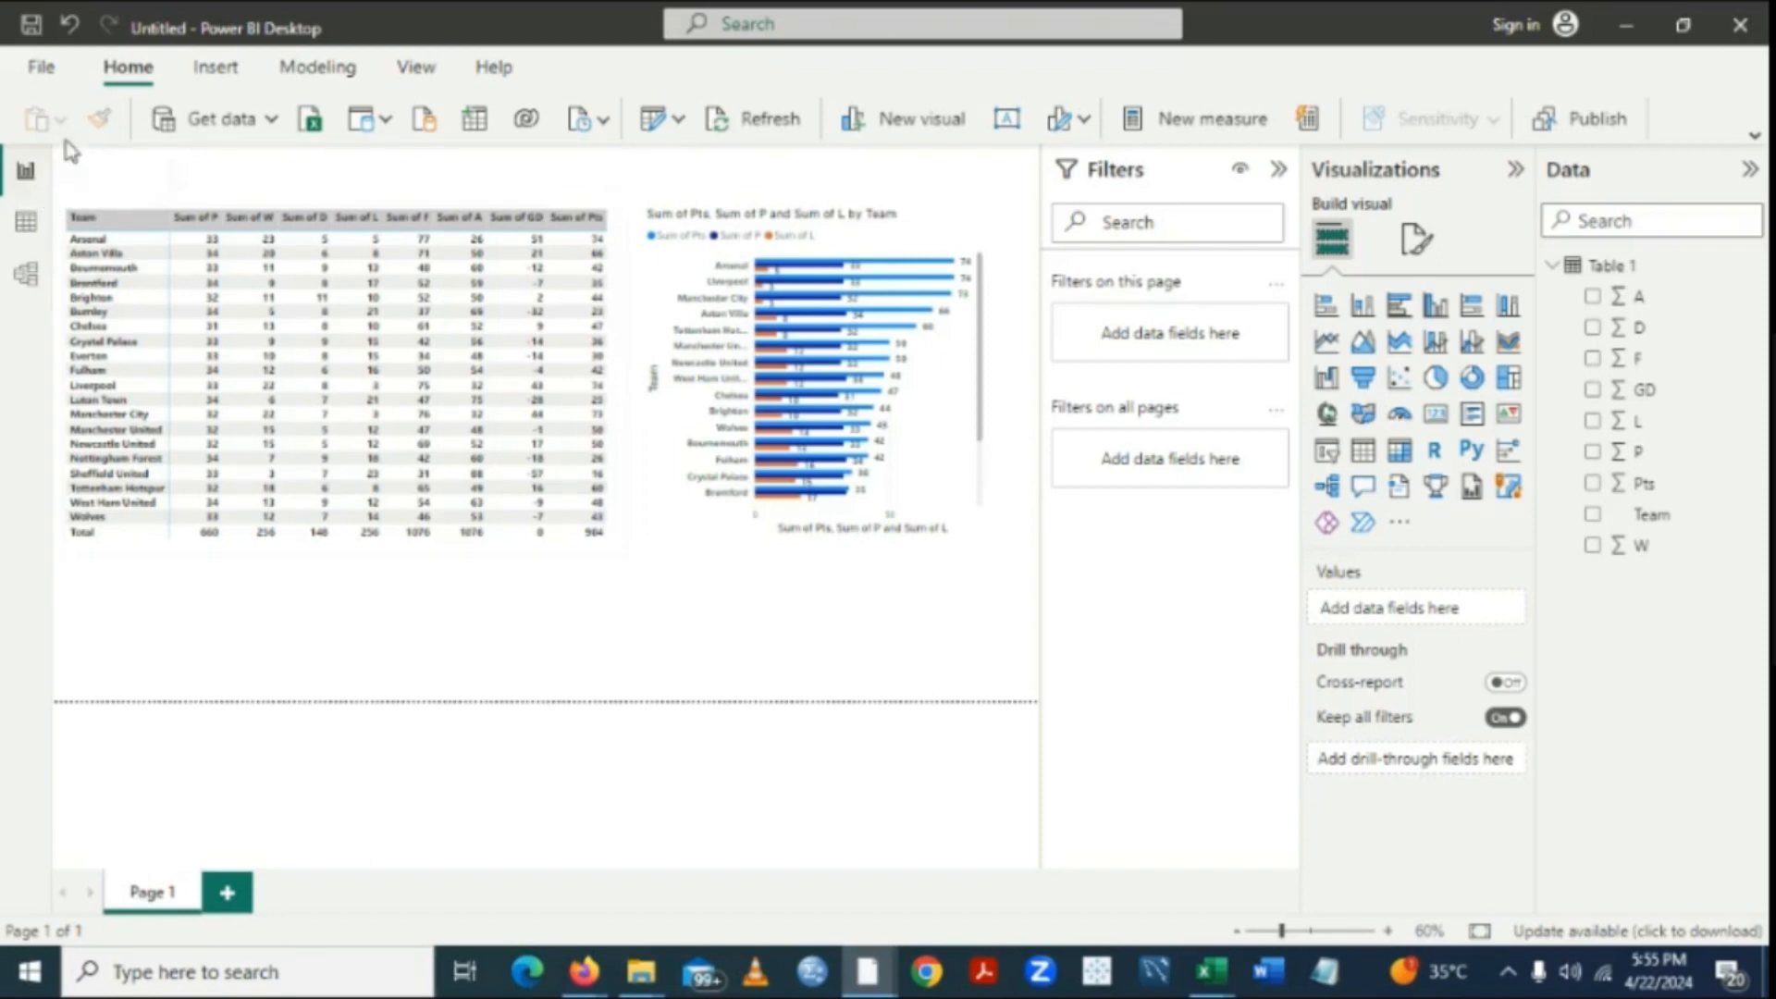
# Create a new blank report and dismiss its welcome screen.
pyautogui.click(53, 80)
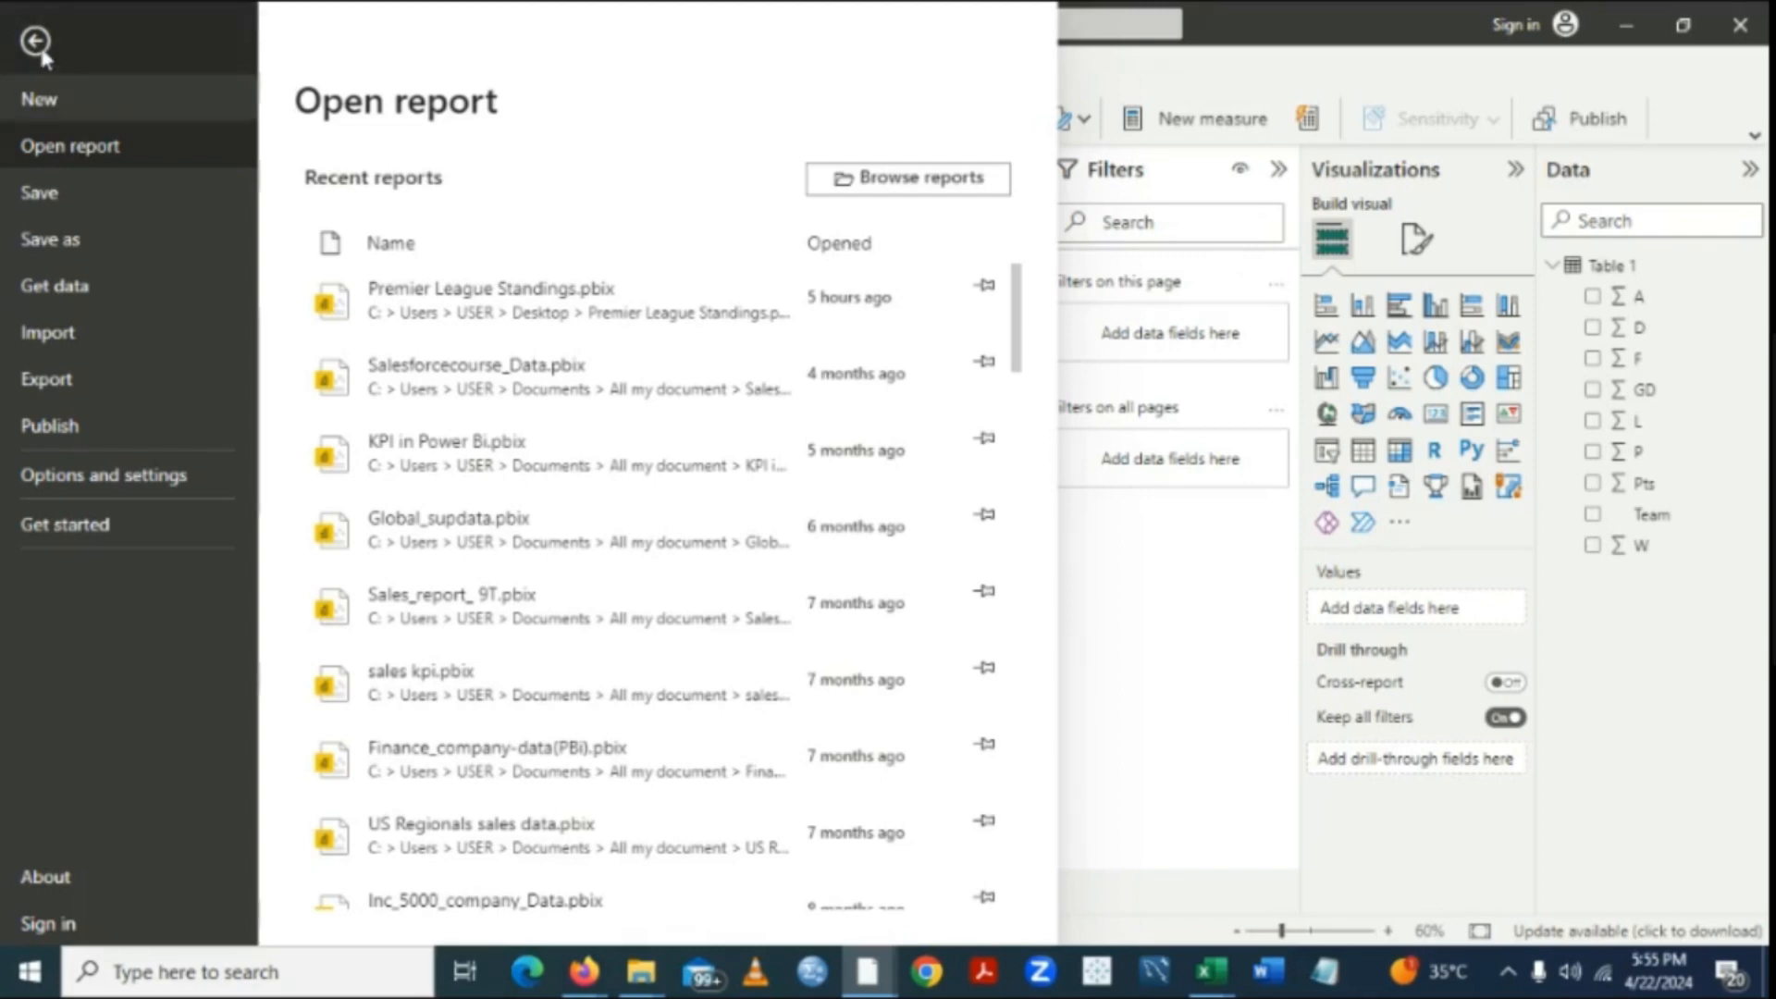
pyautogui.click(39, 100)
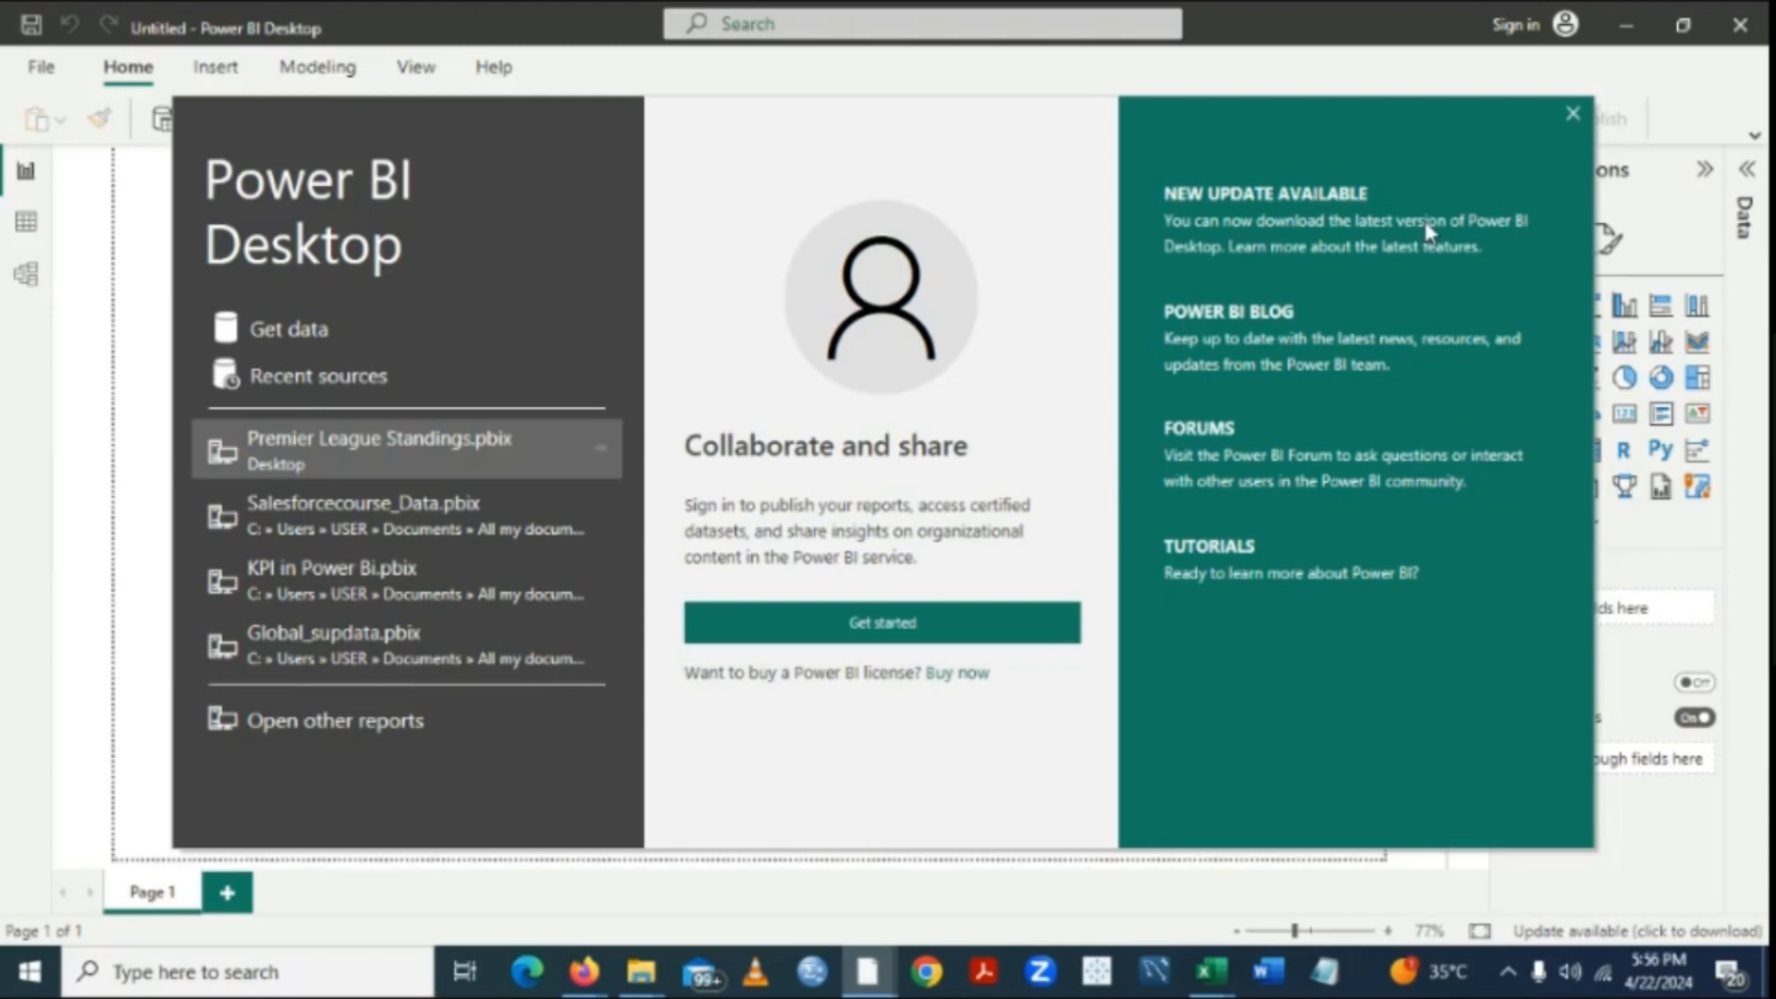
pyautogui.click(1573, 115)
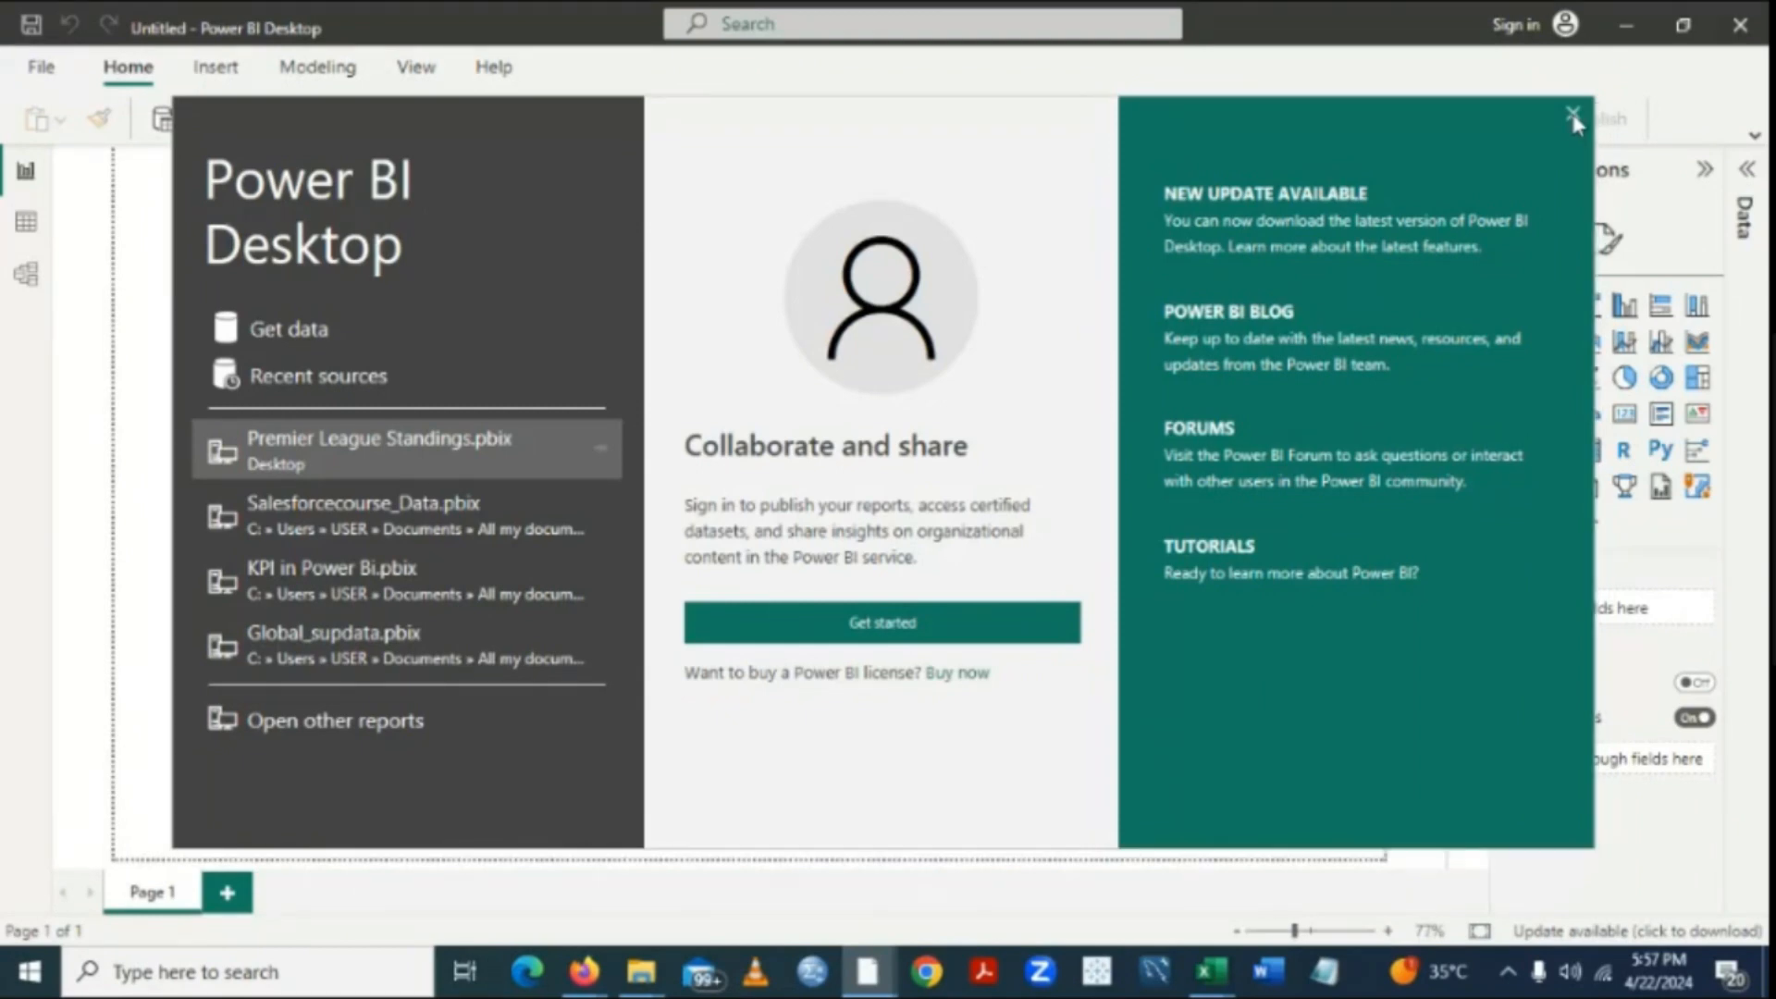
pyautogui.click(1573, 115)
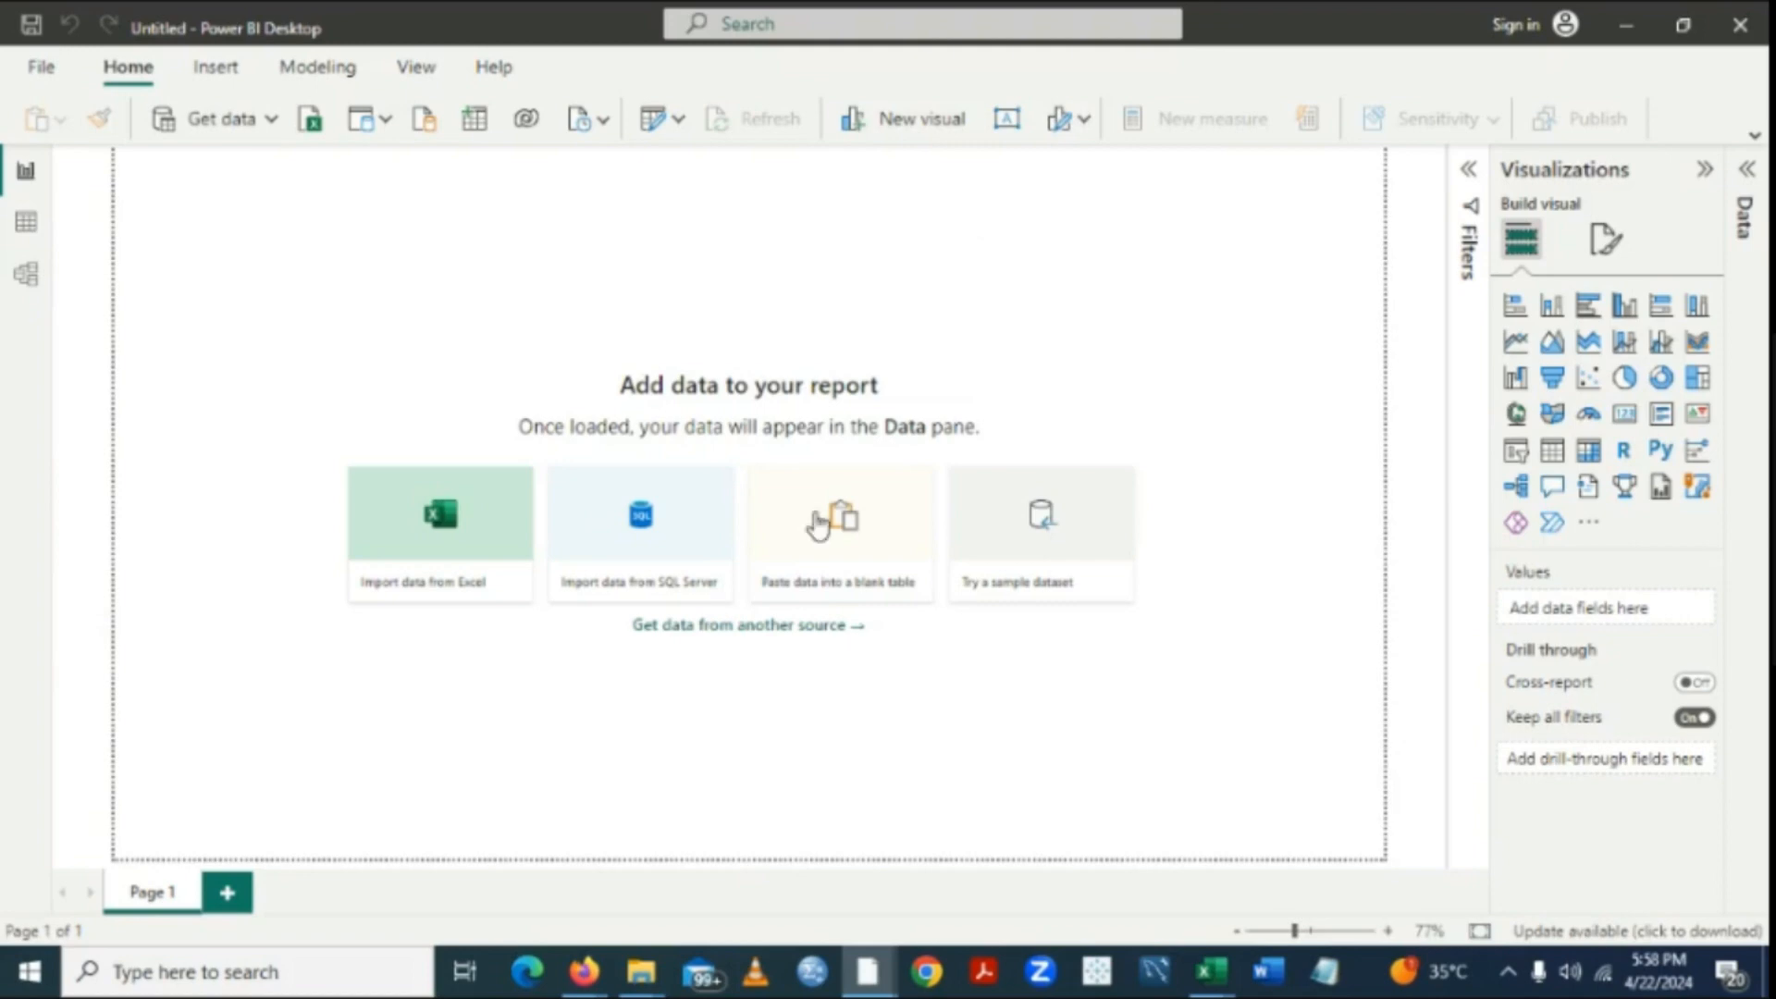
# Switch back to the report window with the standings matrix and insert a text box on its page.
pyautogui.moveTo(868, 988)
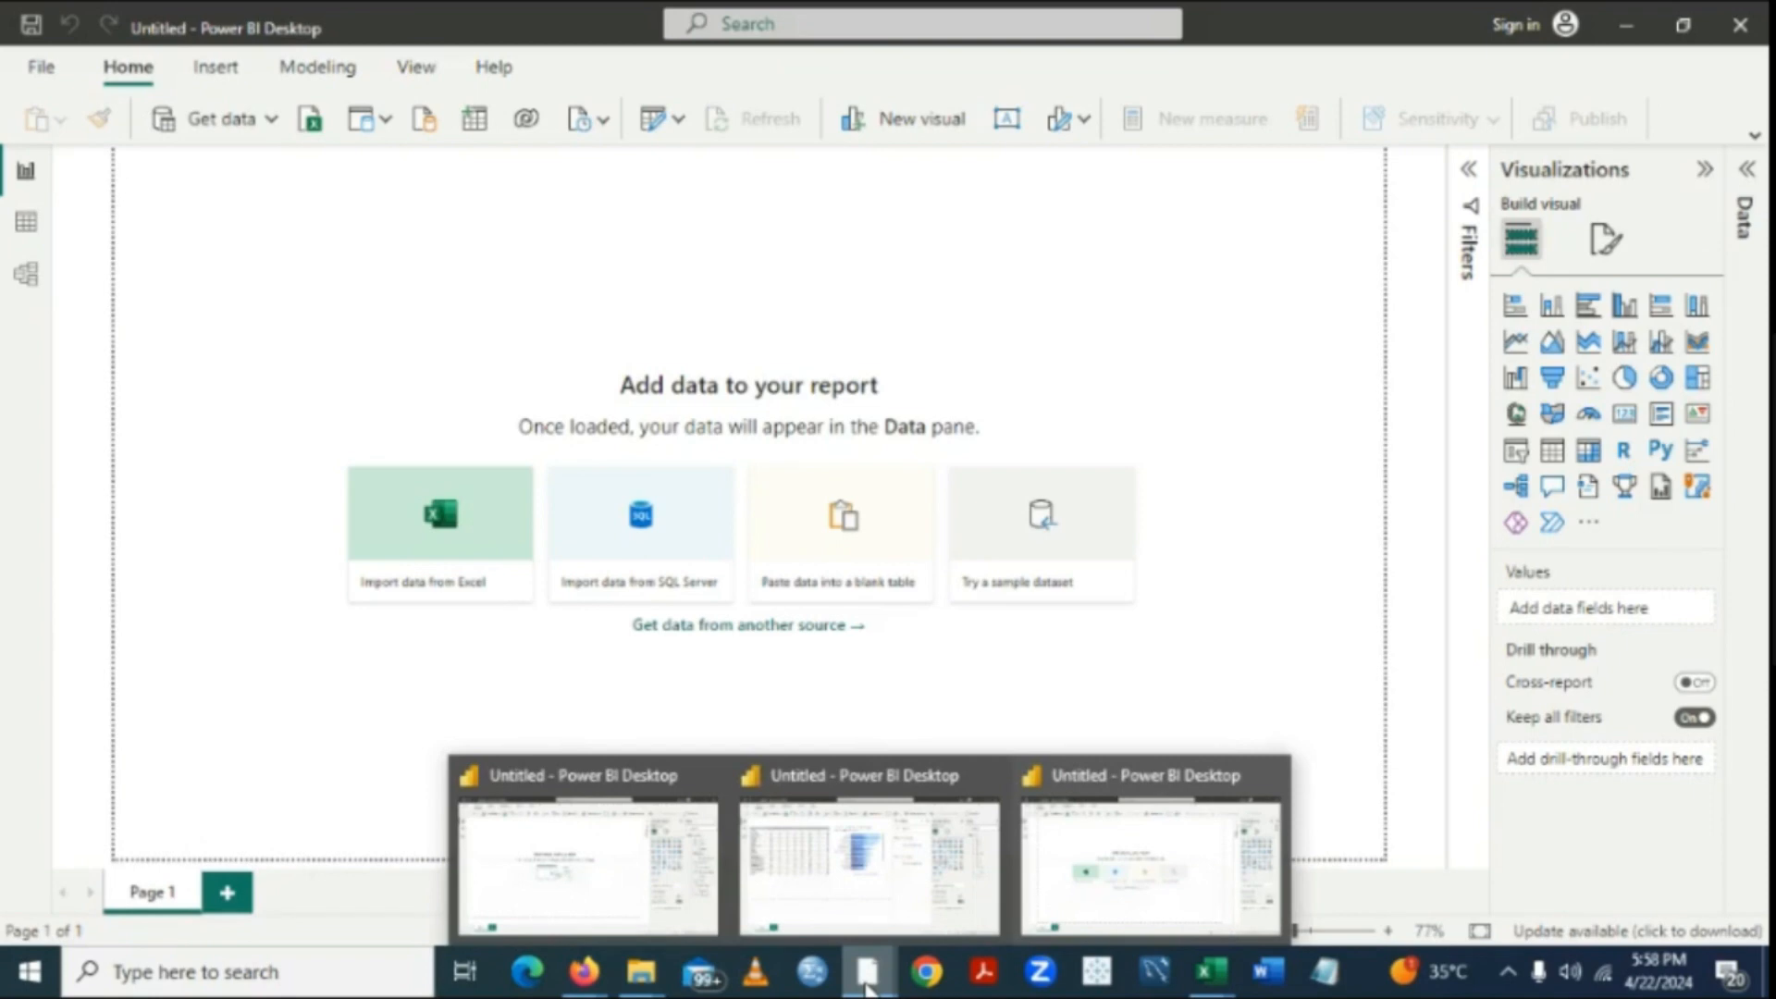
pyautogui.click(831, 878)
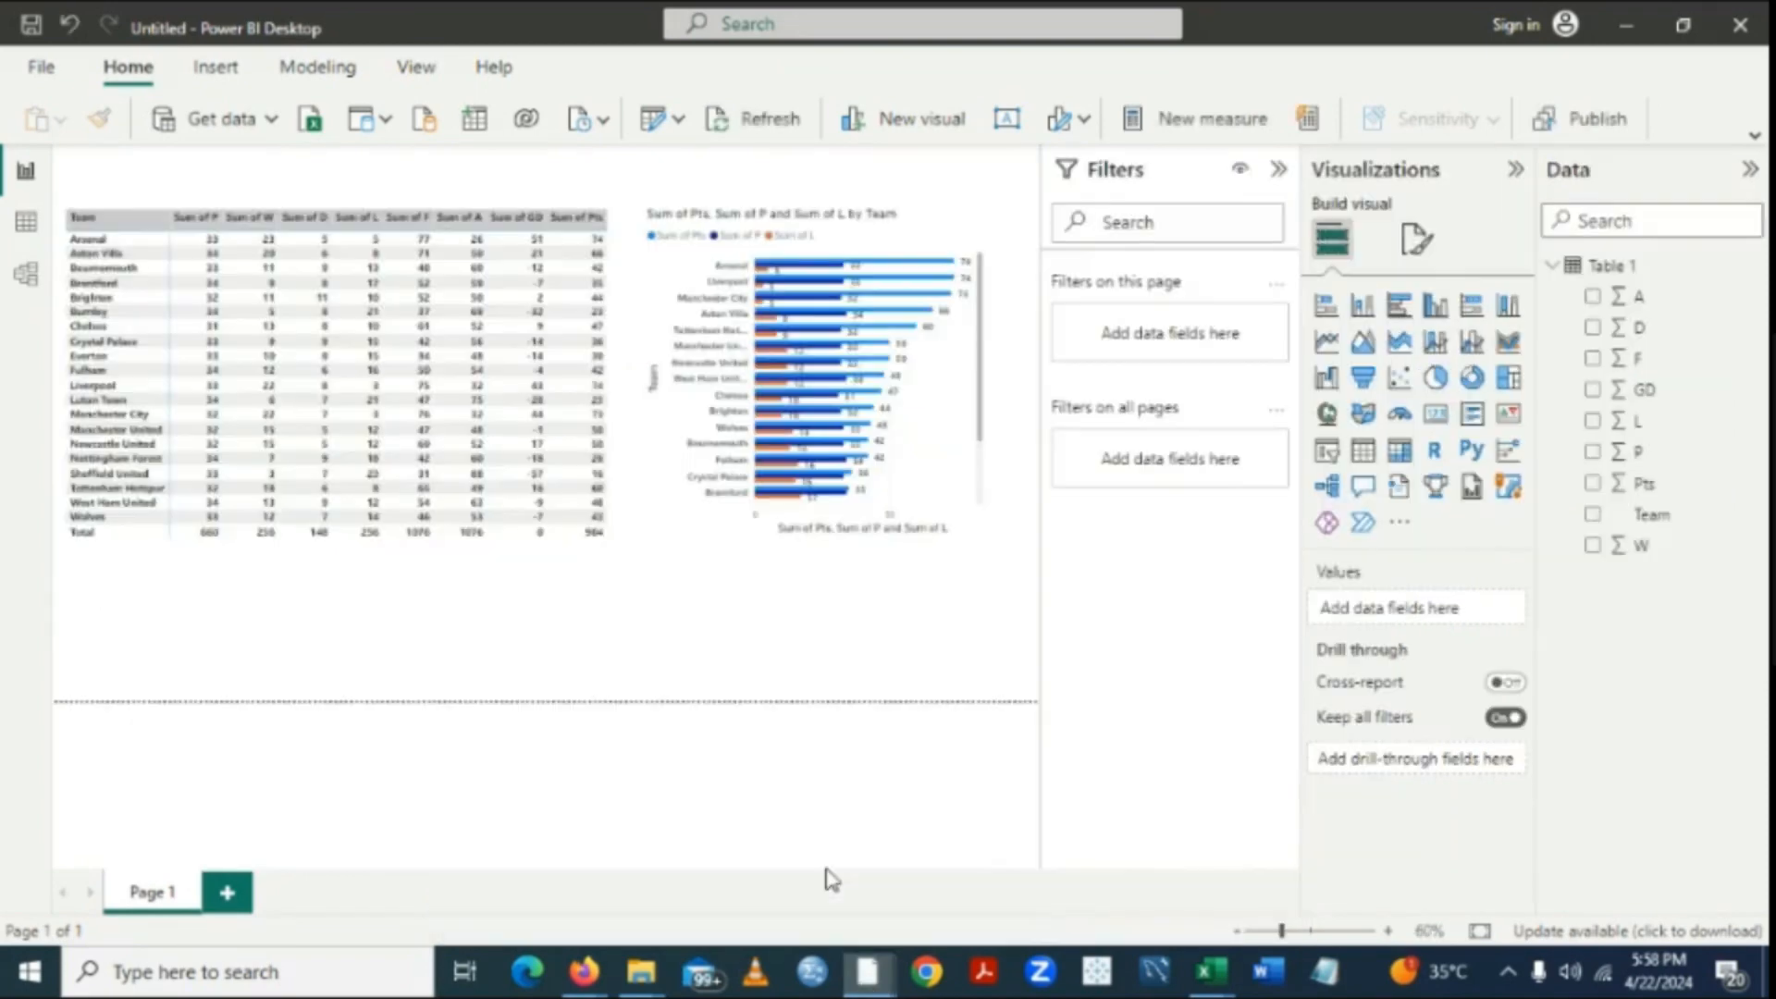
pyautogui.click(1003, 138)
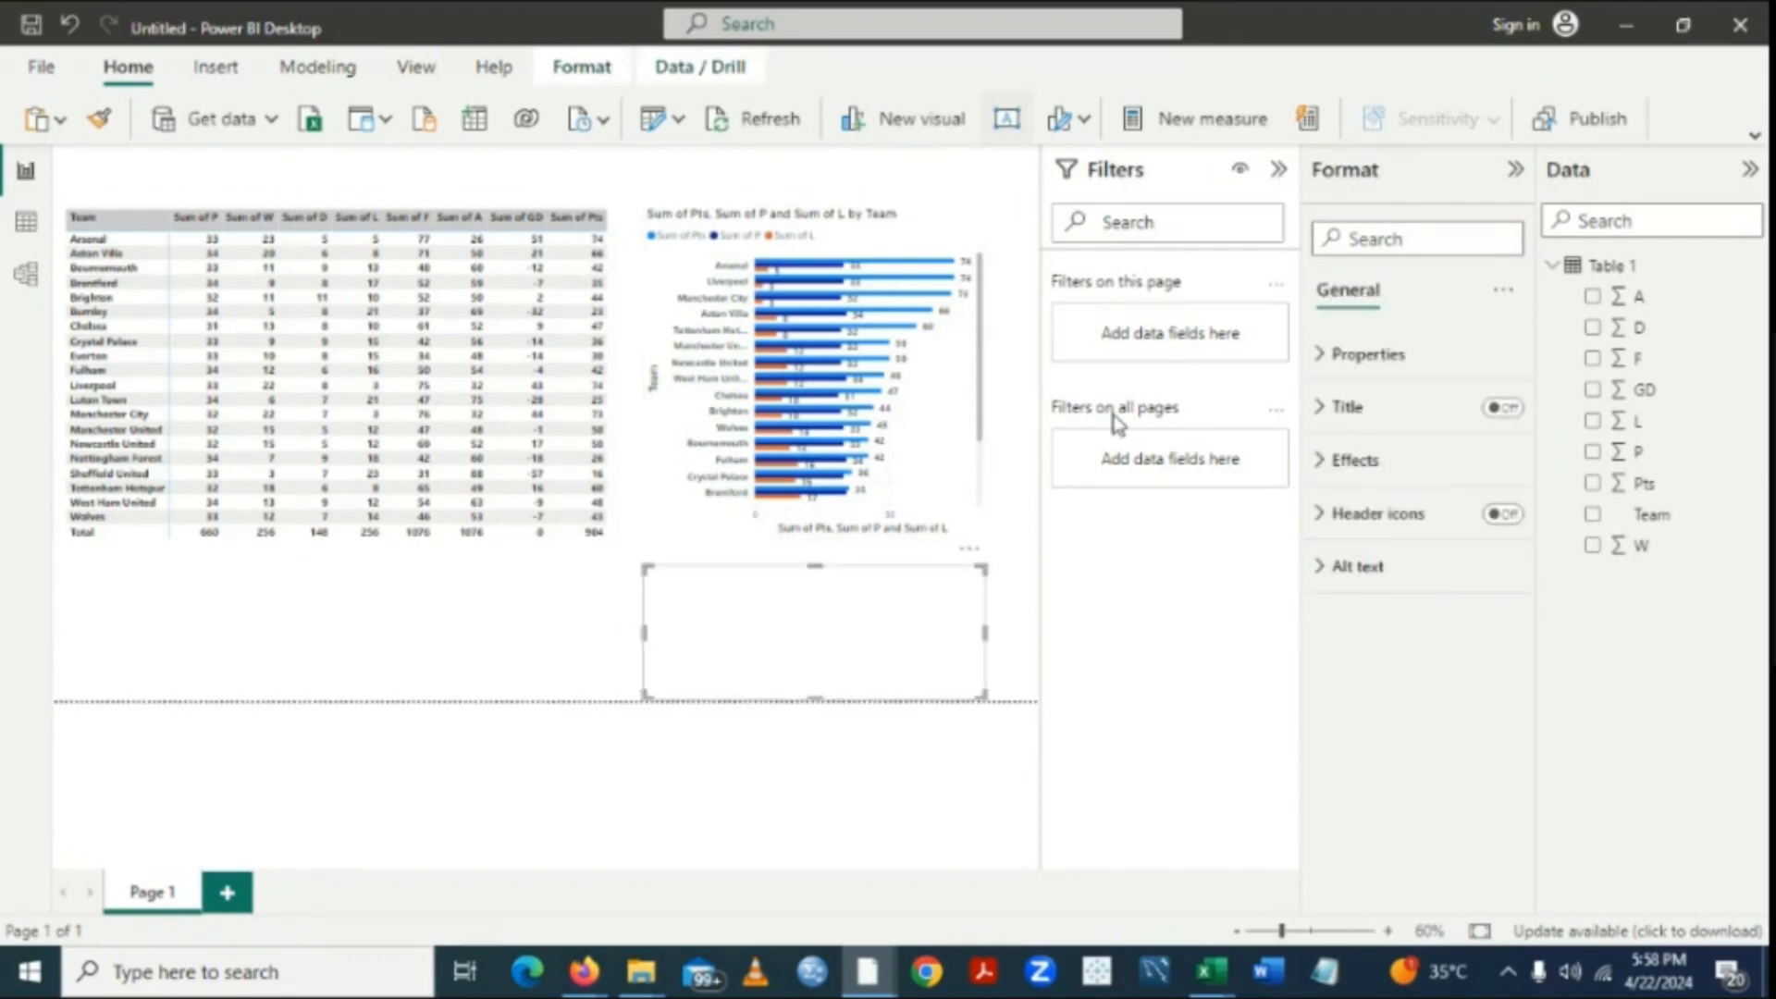
pyautogui.click(845, 611)
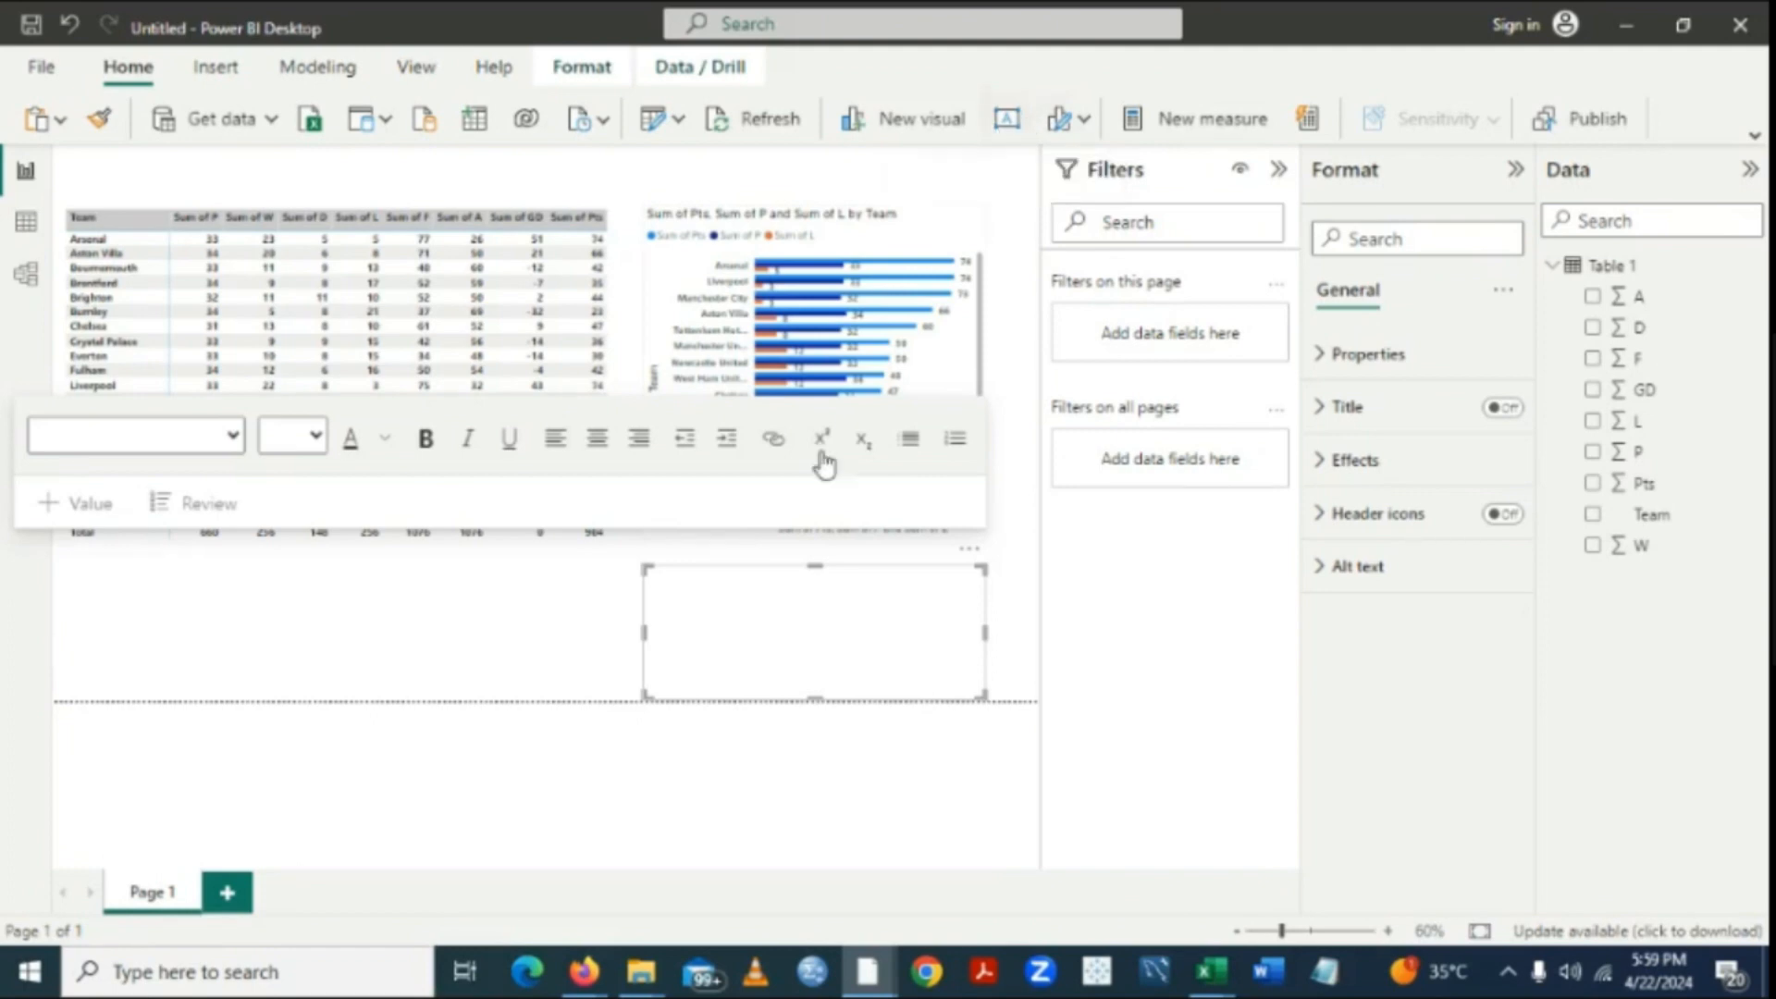
# Resize the text box into a thin horizontal strip along the page's upper edge, above the matrix and bar chart.
pyautogui.moveTo(815, 566); pyautogui.dragTo(662, 280)
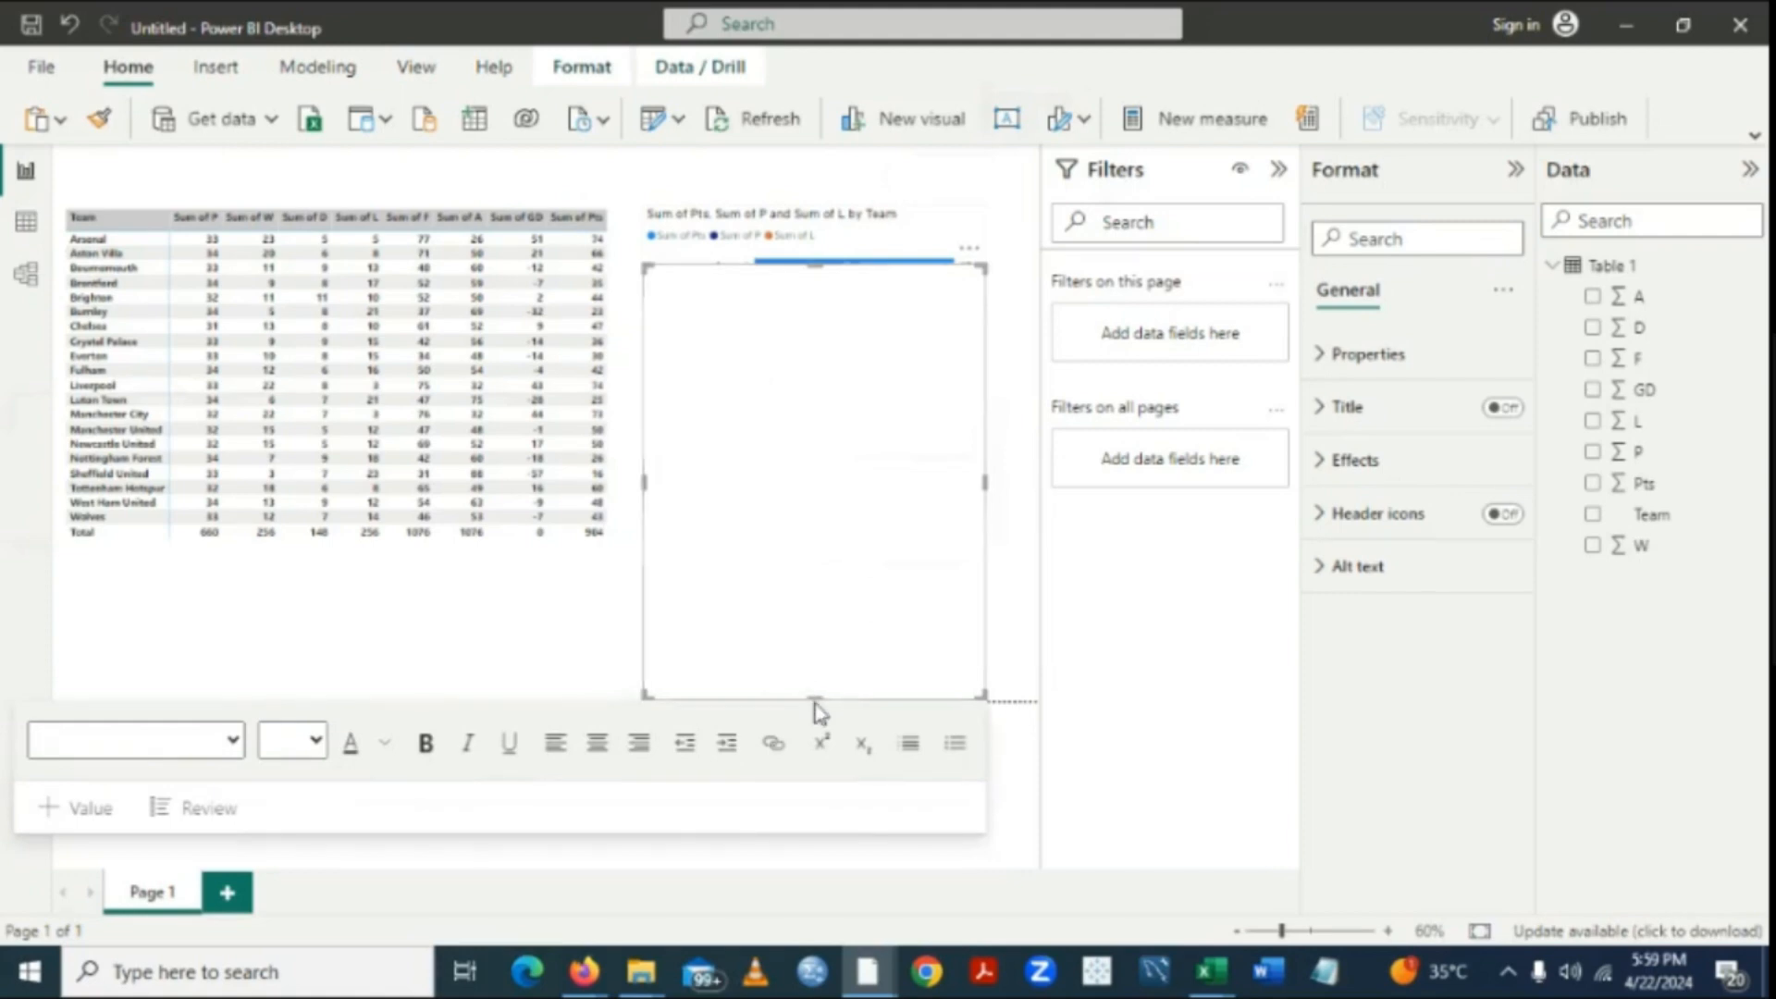
pyautogui.moveTo(813, 697); pyautogui.dragTo(801, 150)
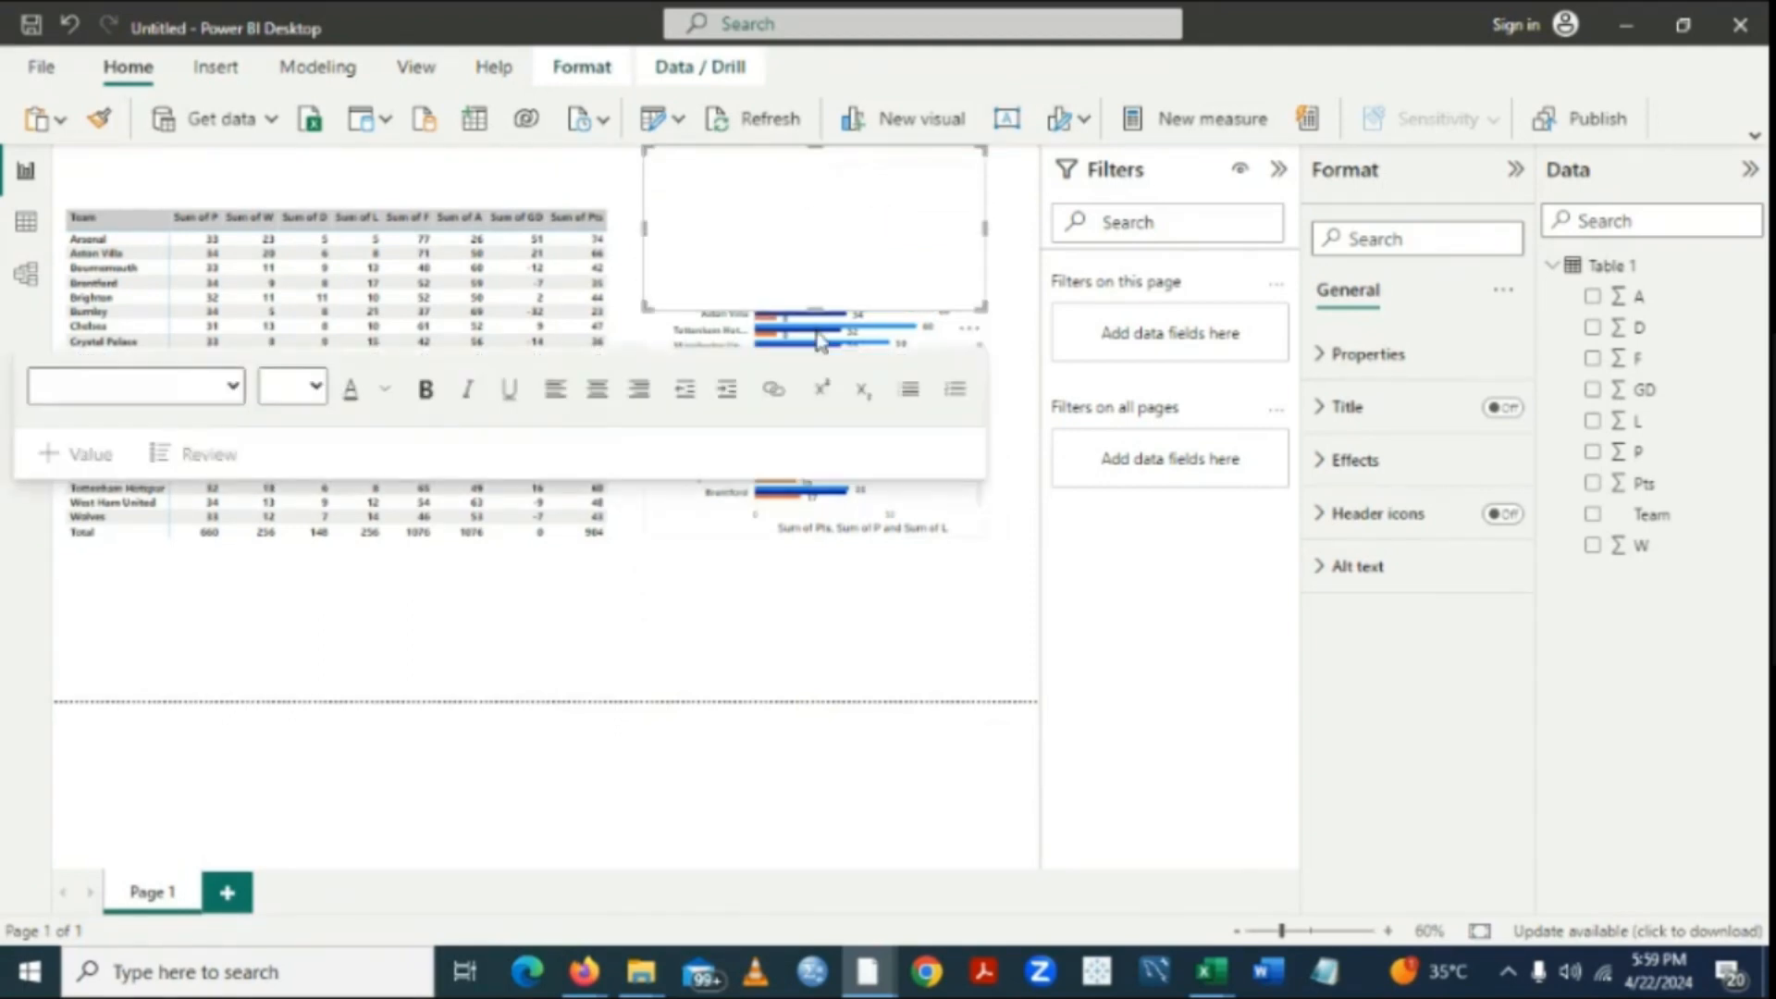
pyautogui.moveTo(814, 308); pyautogui.dragTo(793, 190)
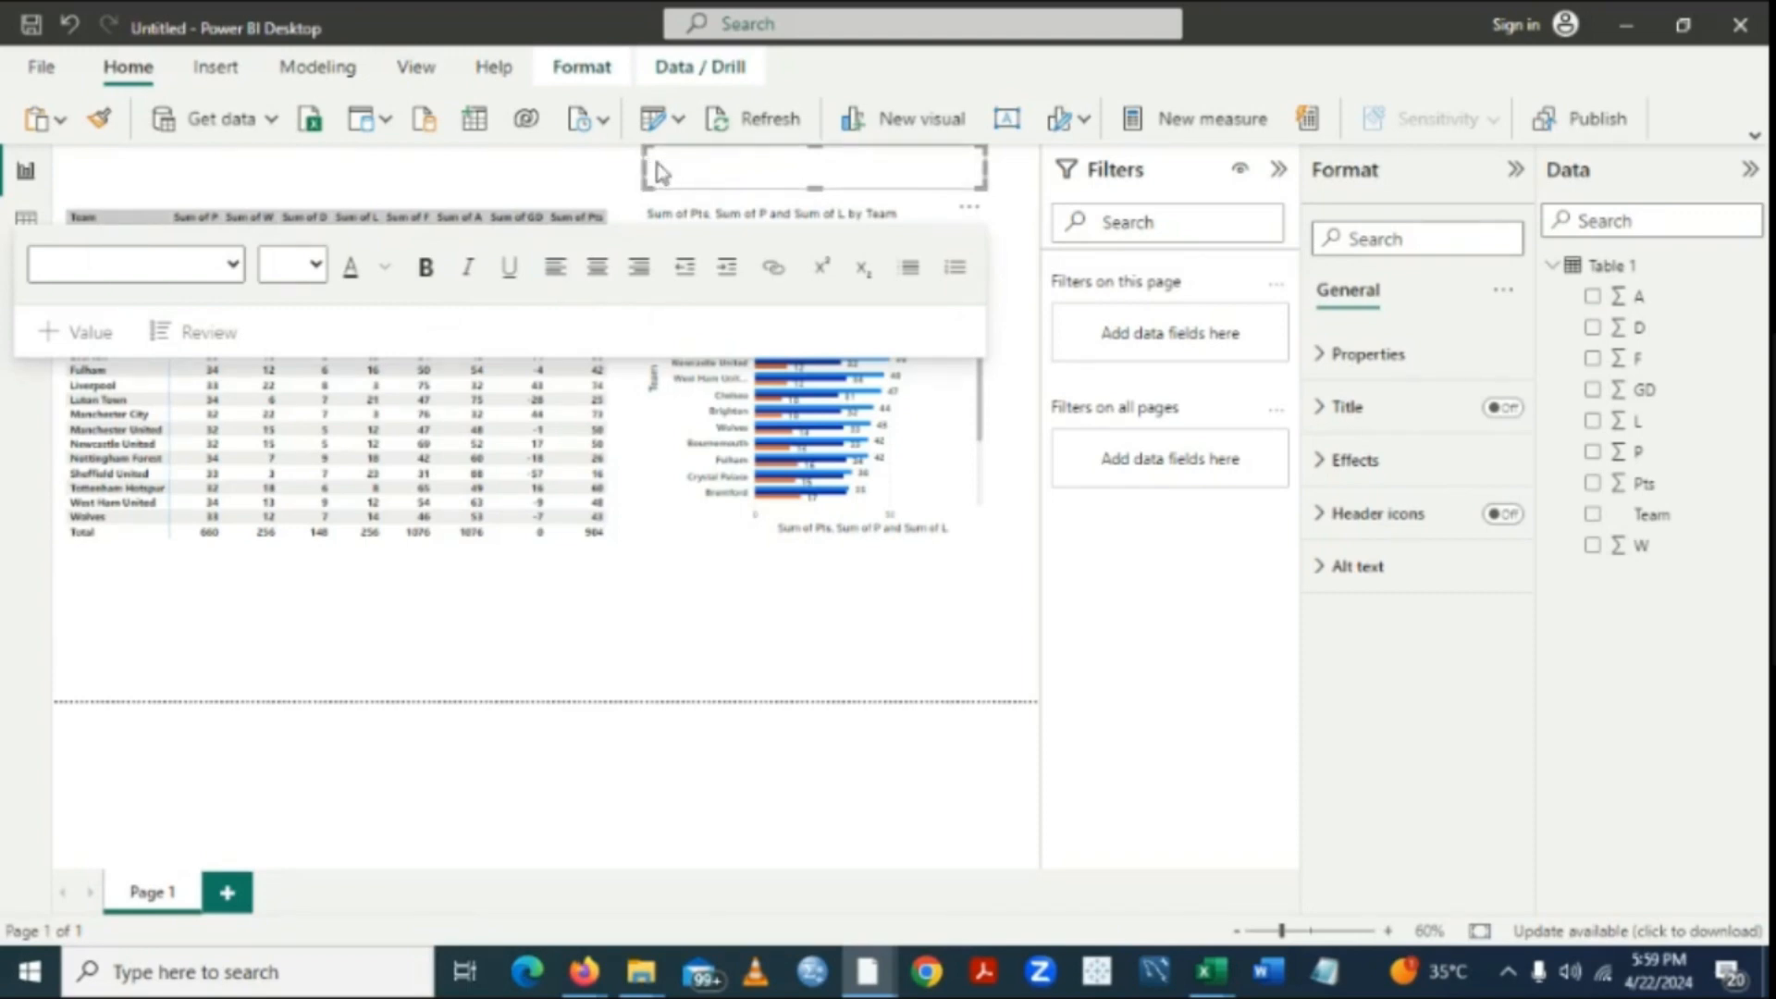
pyautogui.moveTo(645, 159); pyautogui.dragTo(242, 153)
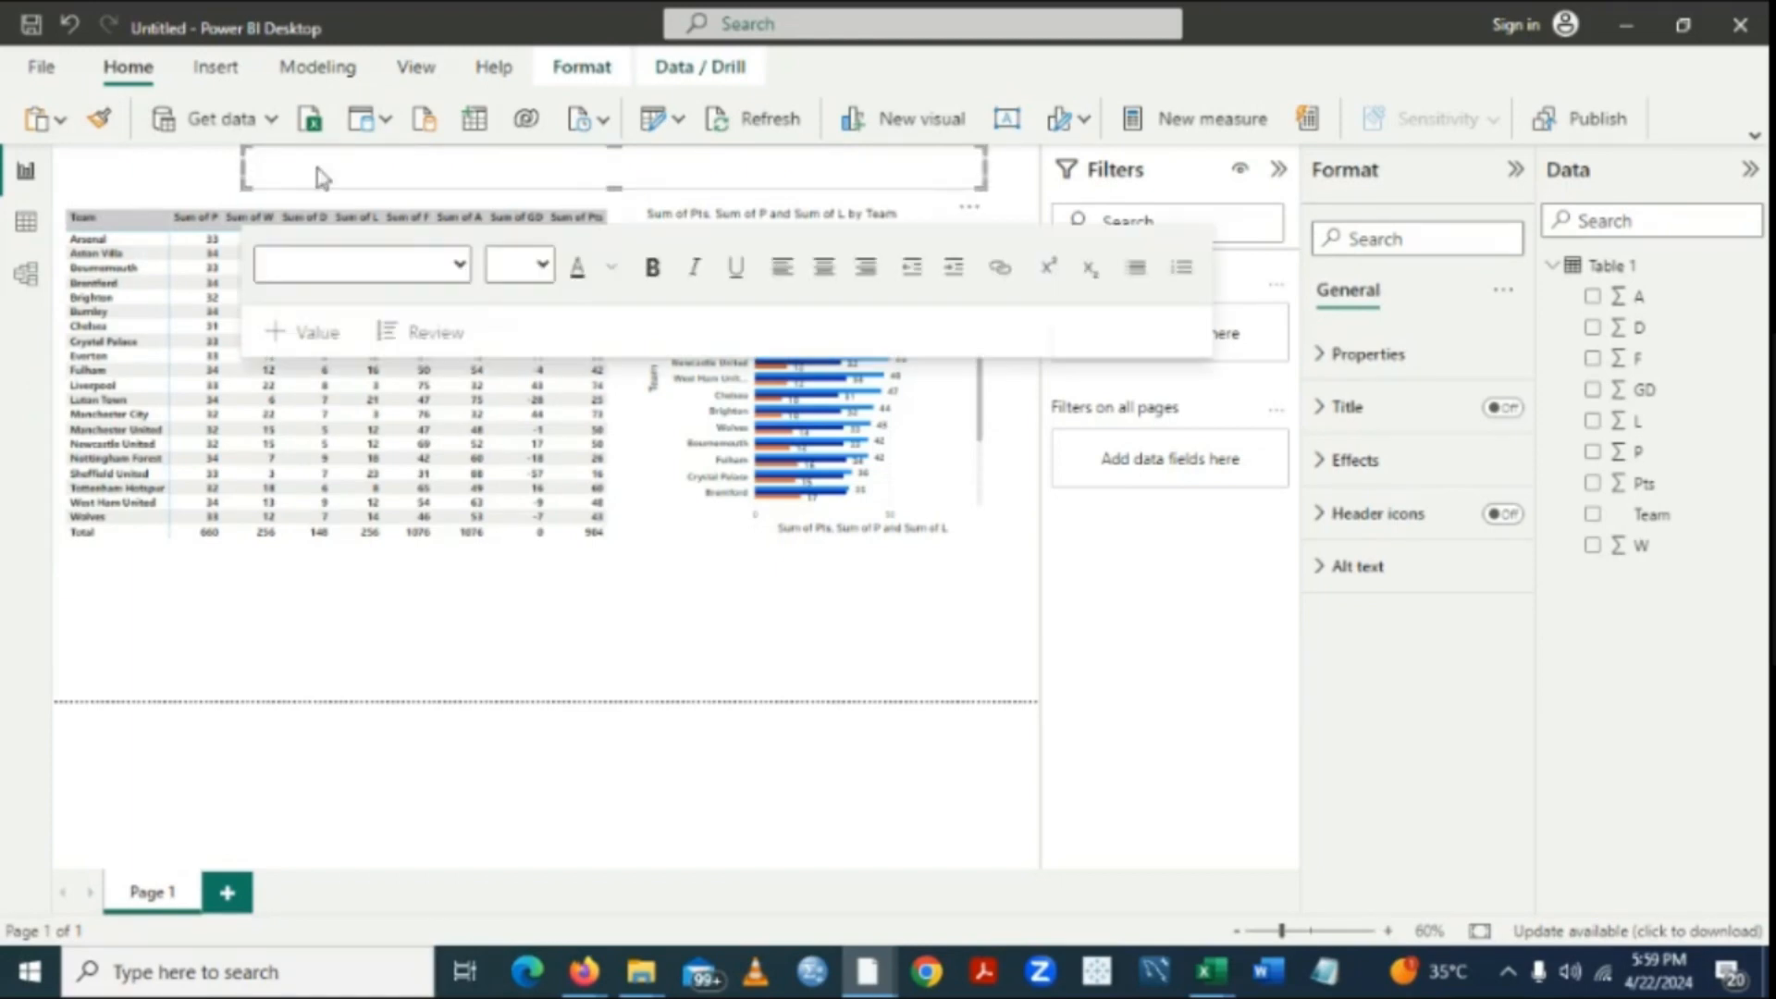
pyautogui.moveTo(984, 172); pyautogui.dragTo(781, 182)
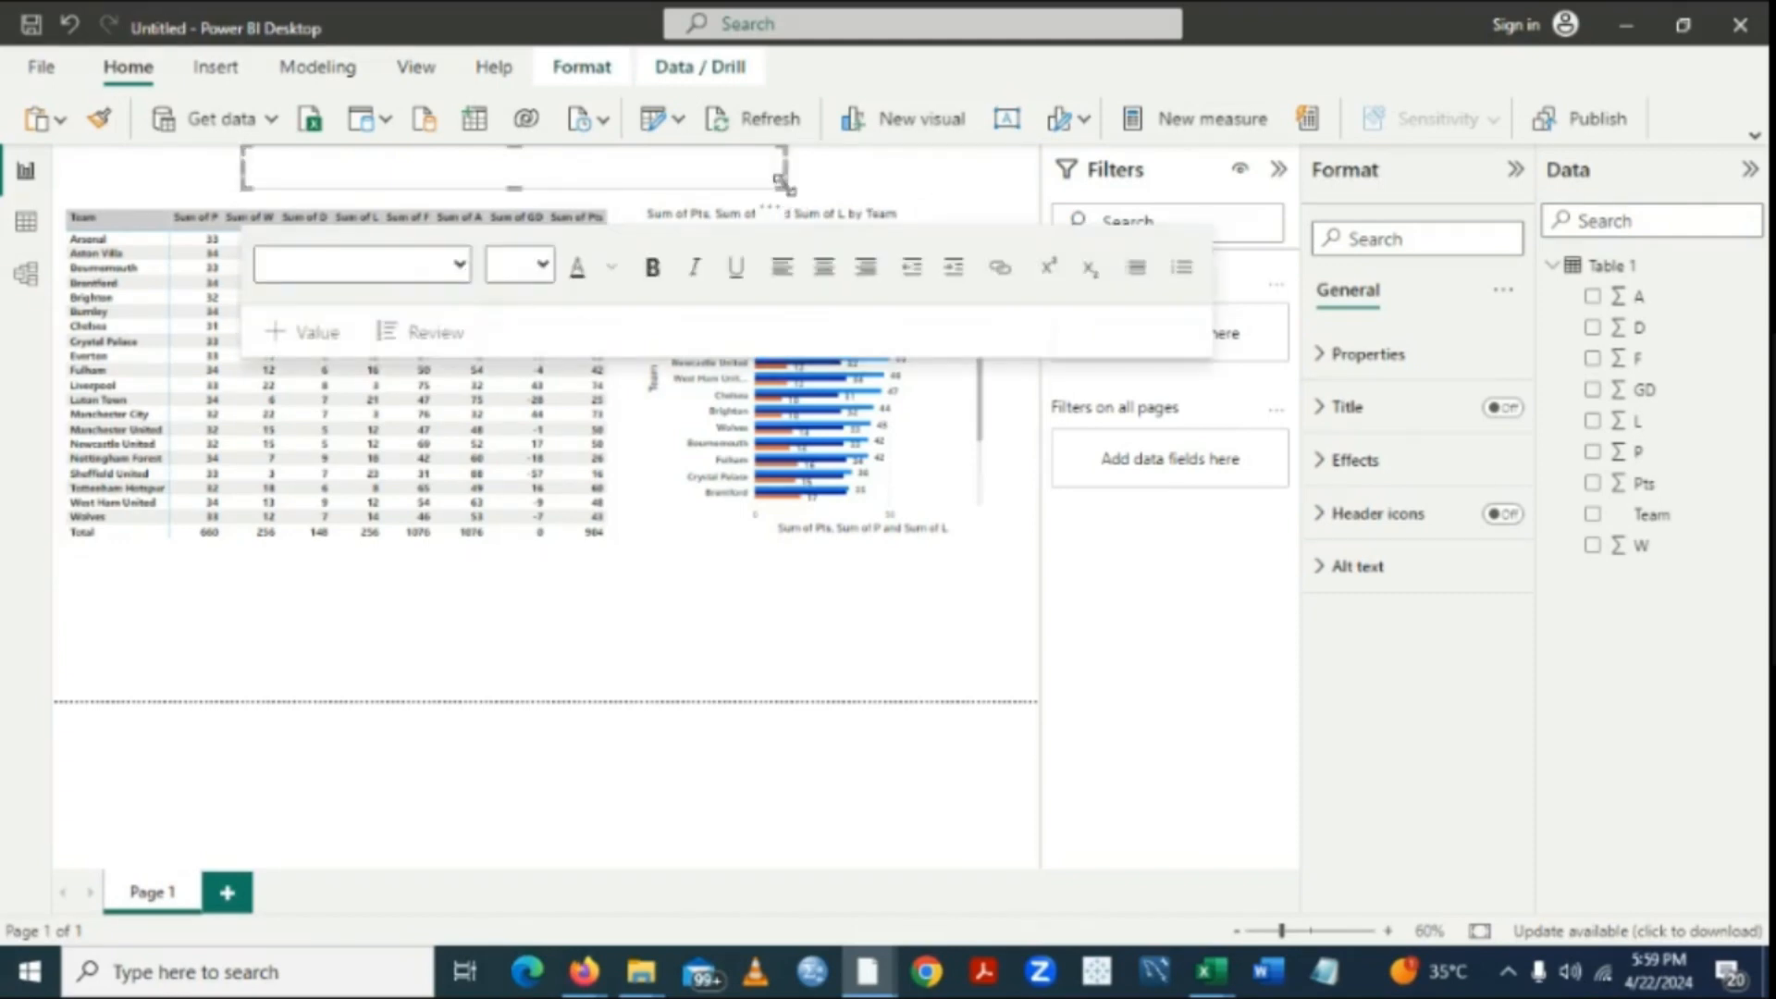
pyautogui.moveTo(244, 165); pyautogui.dragTo(197, 191)
pyautogui.click(370, 176)
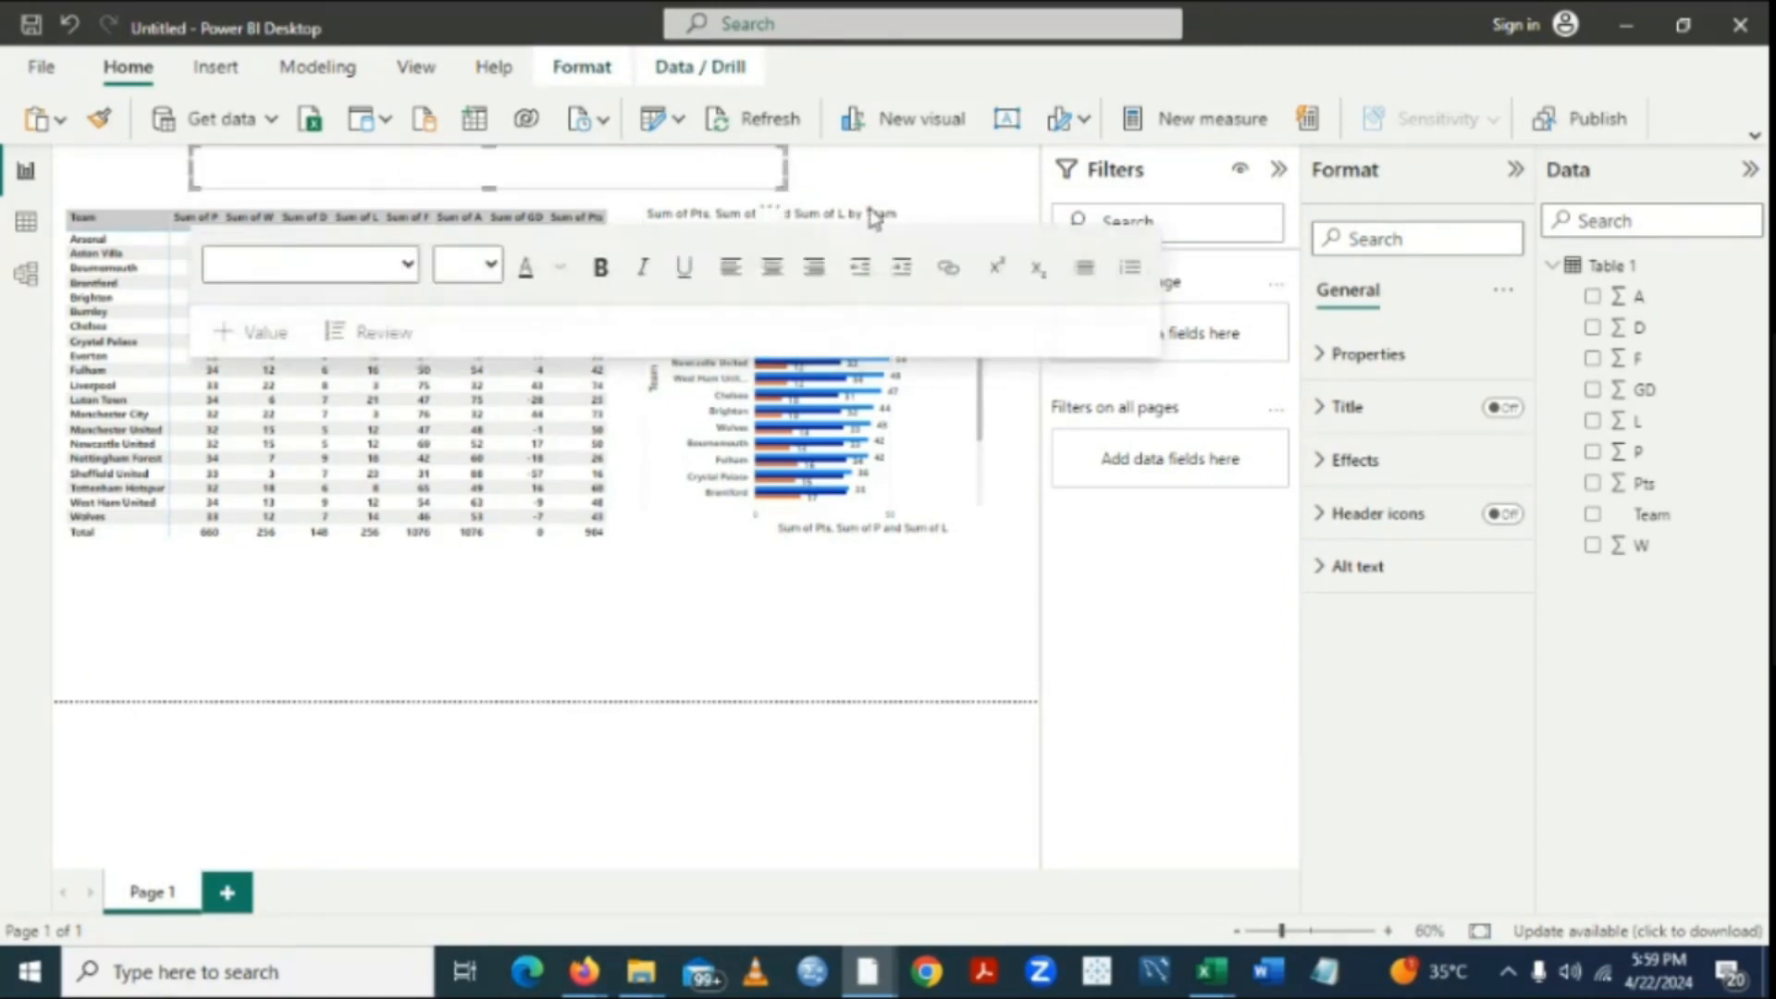
pyautogui.moveTo(827, 167); pyautogui.dragTo(849, 168)
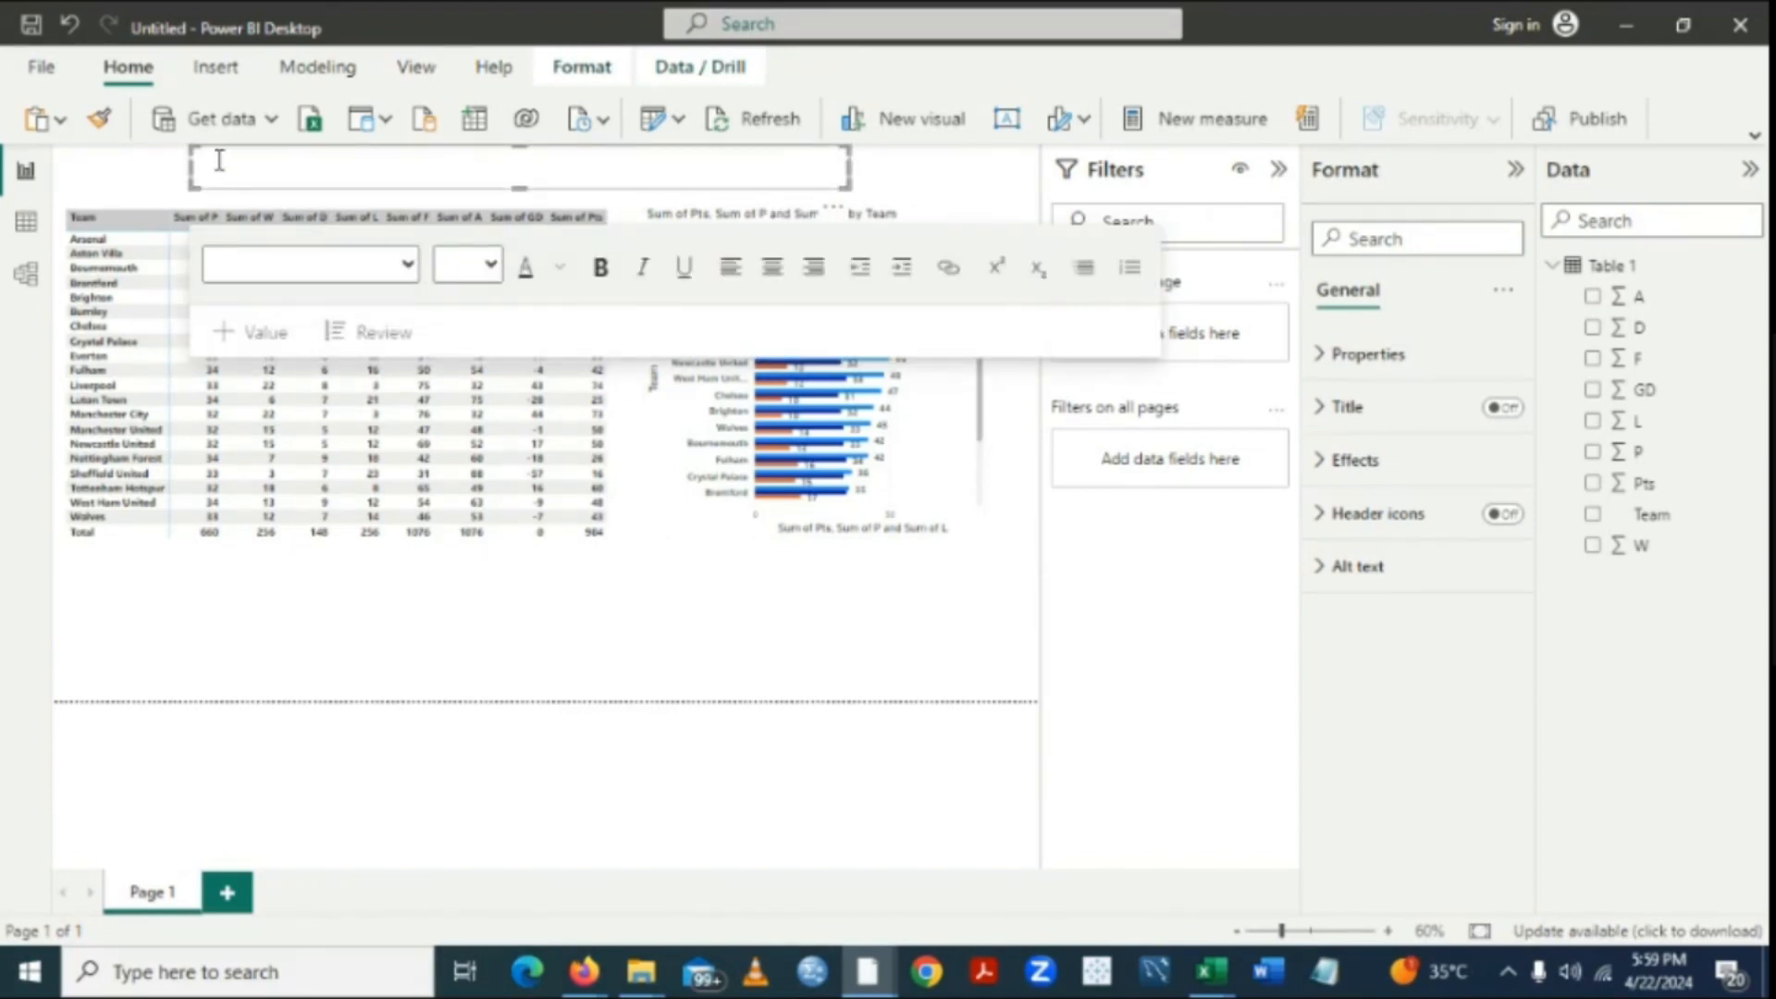
# Enter the title PREMIER LEAGUE STANDING in the text box and center it.
pyautogui.click(220, 162)
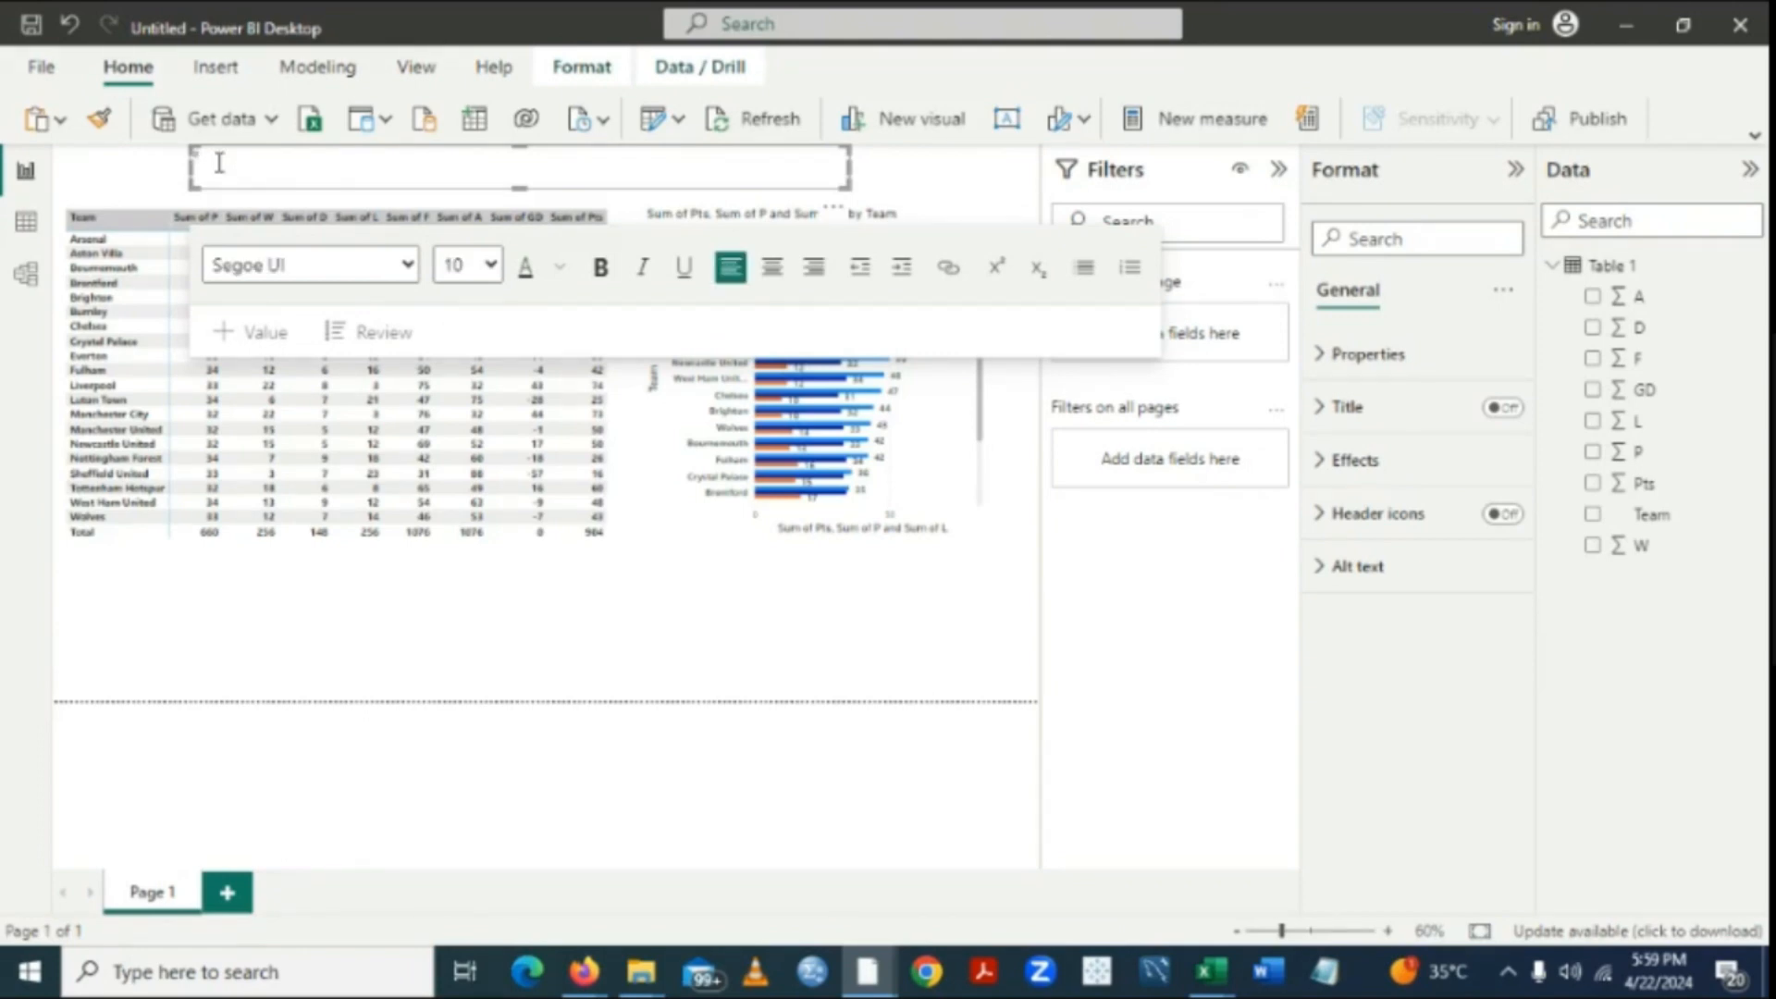
pyautogui.write('English Pre')
pyautogui.press('BackSpace')
pyautogui.press('BackSpace')
pyautogui.press('BackSpace')
pyautogui.press('BackSpace')
pyautogui.press('BackSpace')
pyautogui.write('EMIER LEAGUE STANDING')
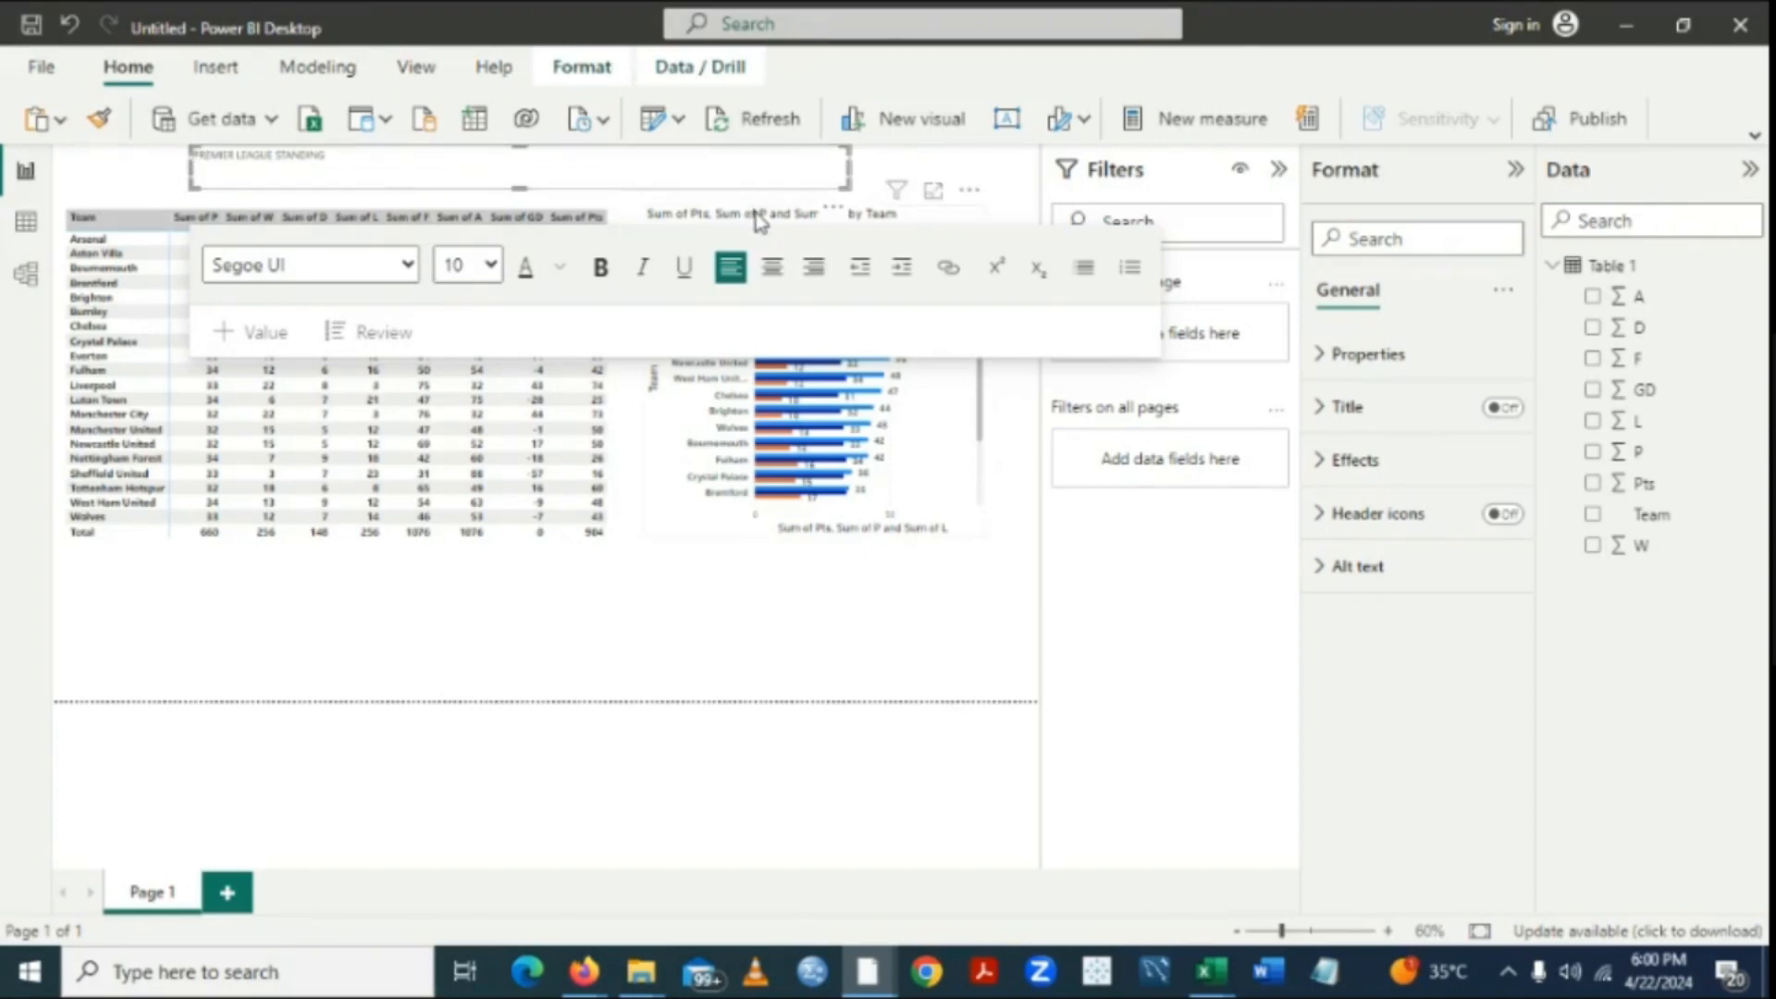
pyautogui.click(773, 268)
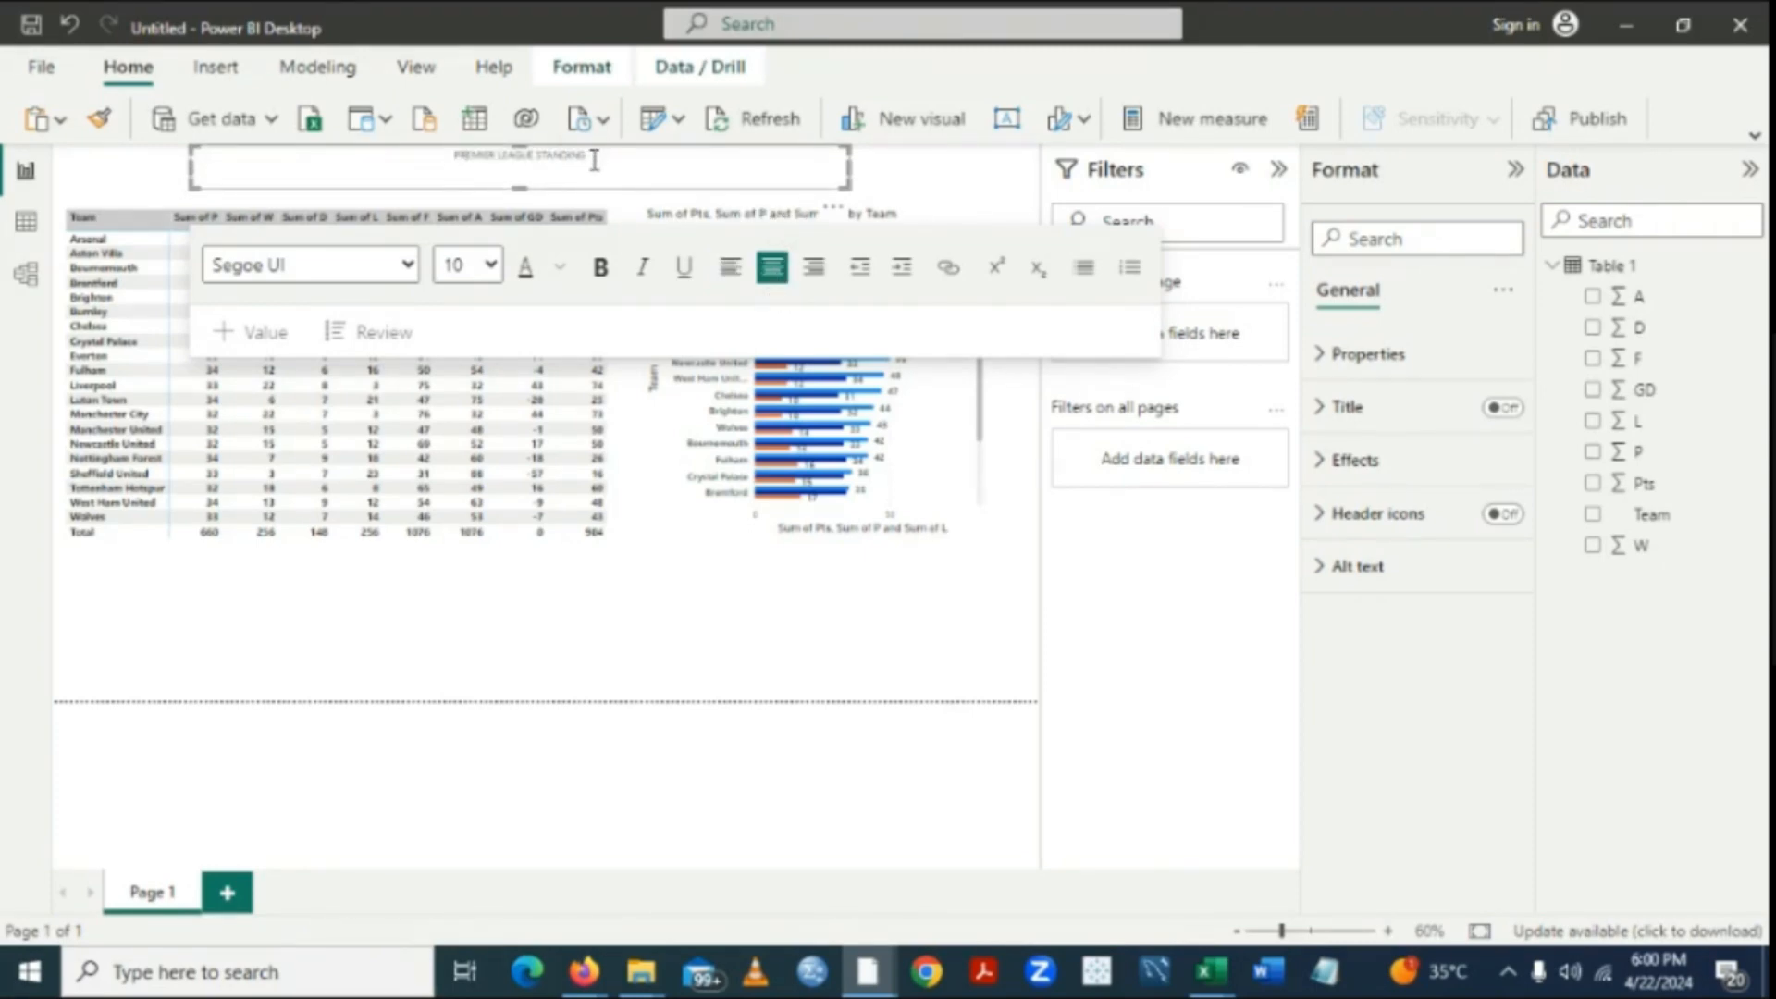
# Set the whole title text to font size 18 and bold, and deselect the text box.
pyautogui.moveTo(588, 157); pyautogui.dragTo(455, 153)
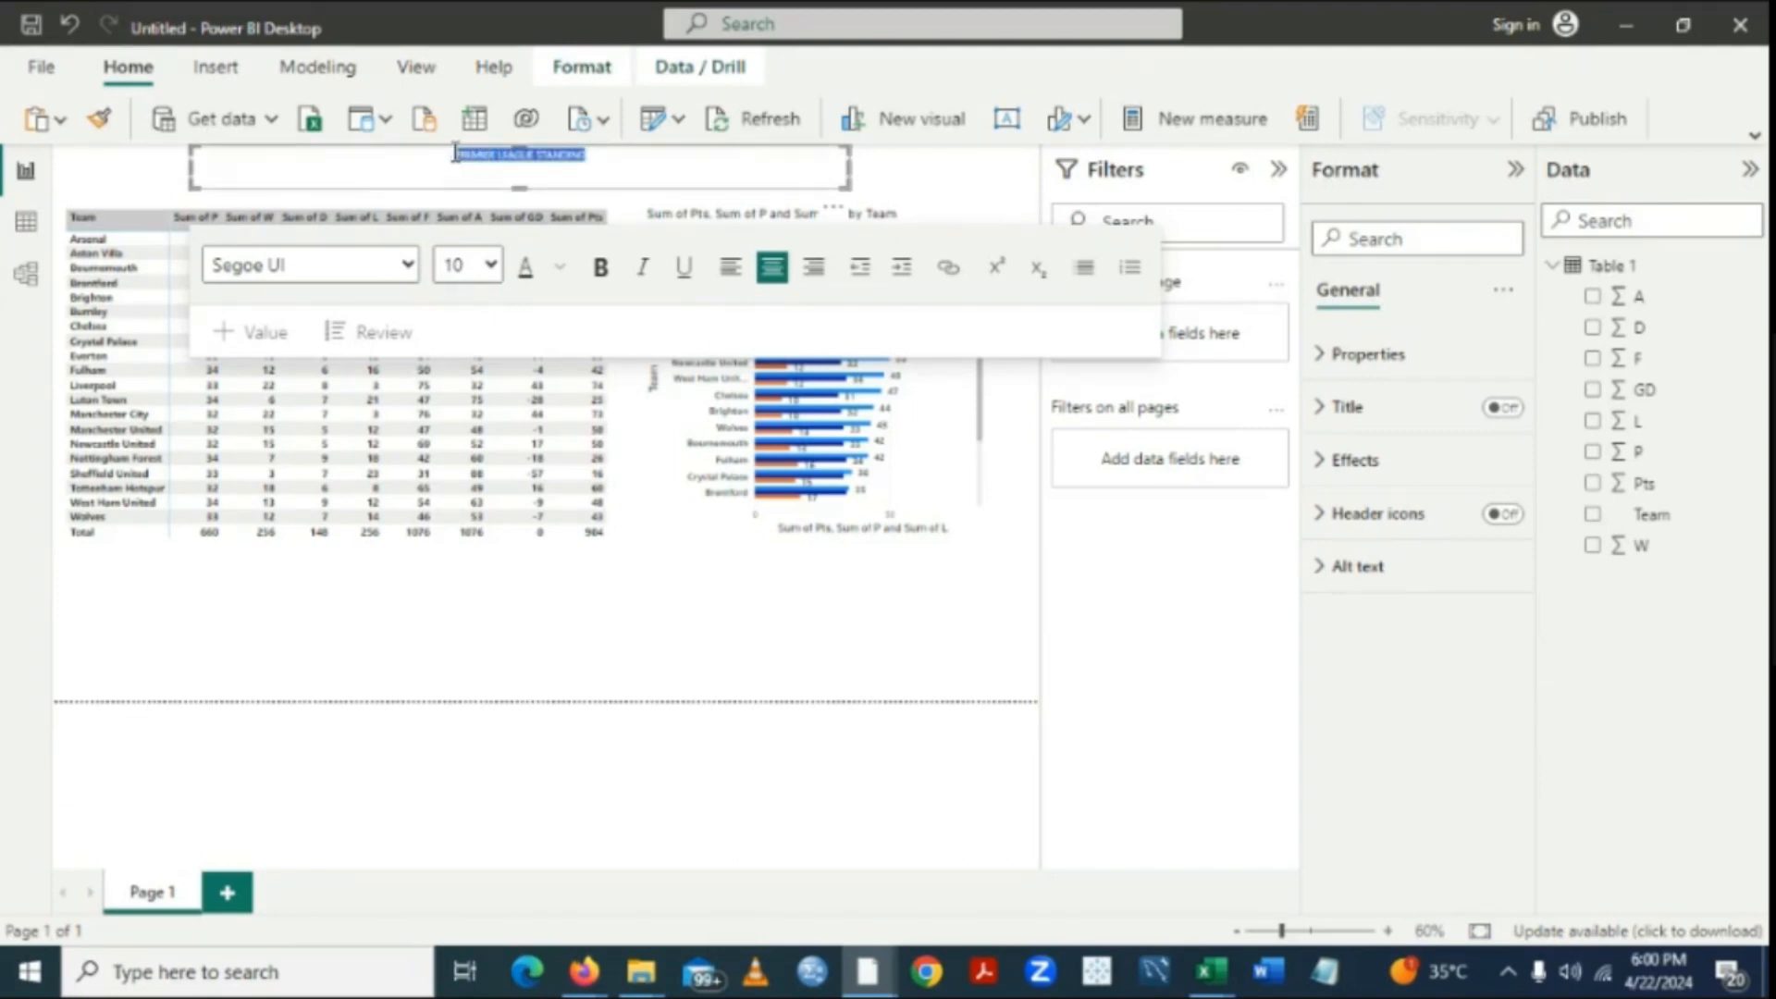
pyautogui.click(492, 267)
pyautogui.click(492, 266)
pyautogui.click(492, 267)
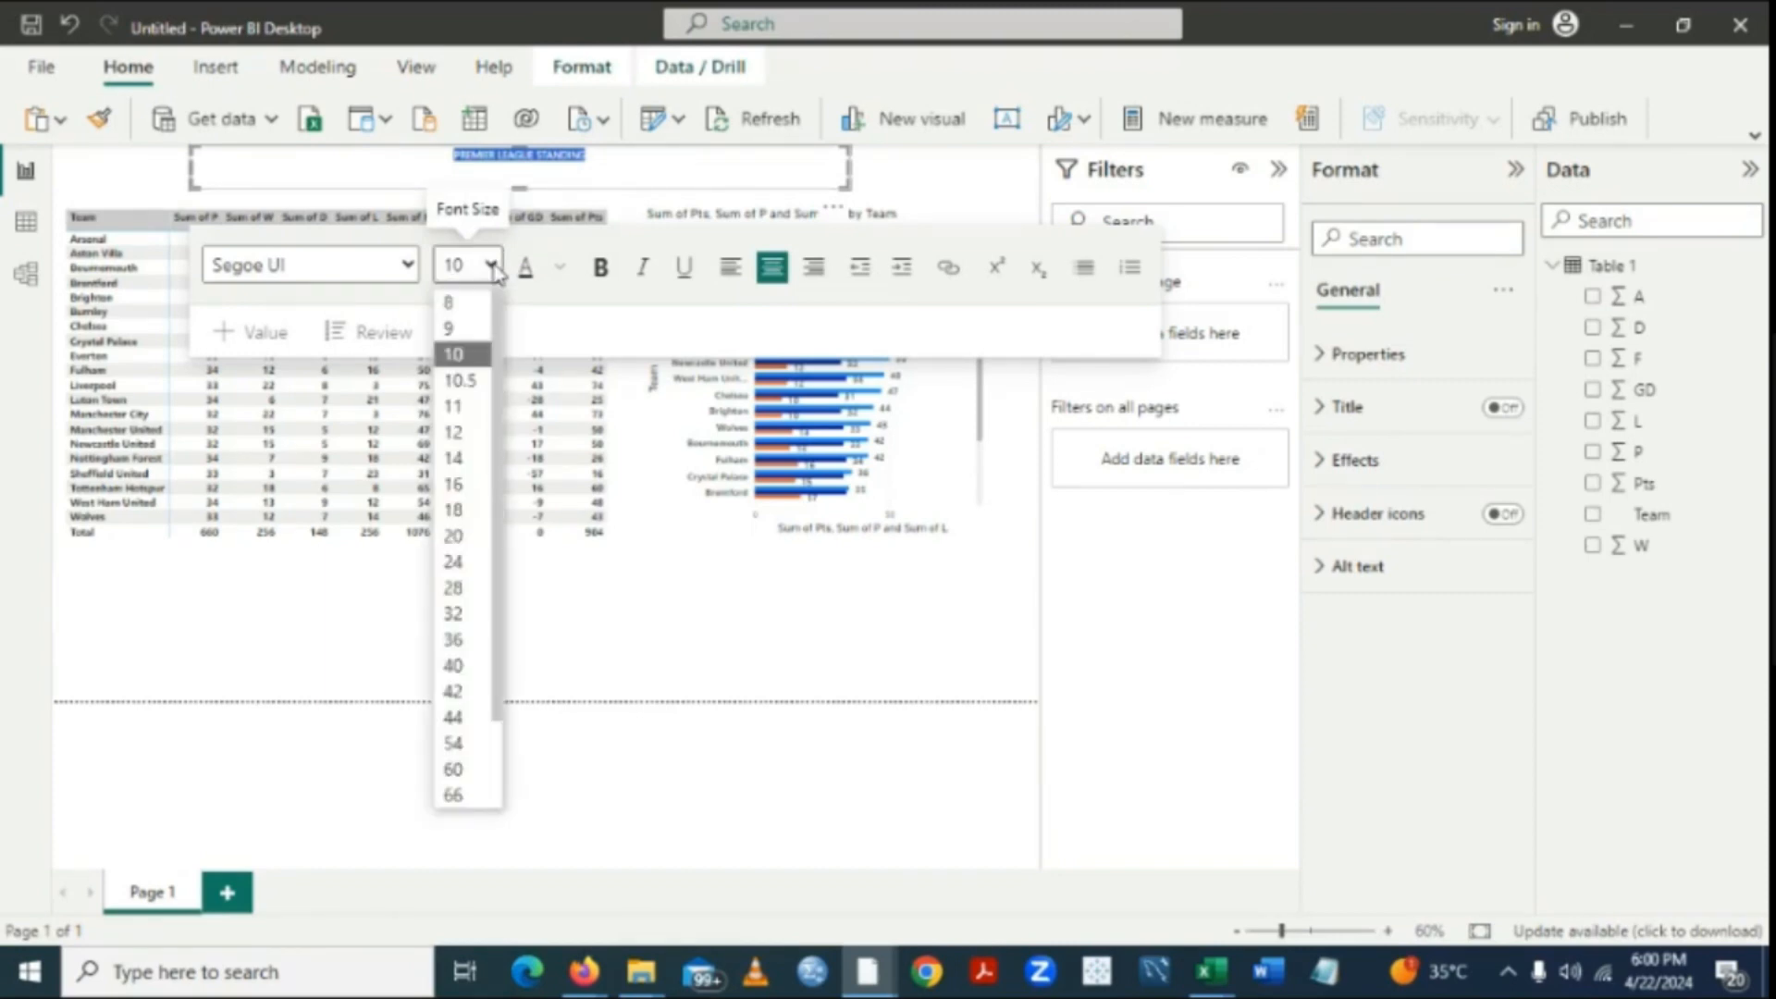
pyautogui.click(454, 484)
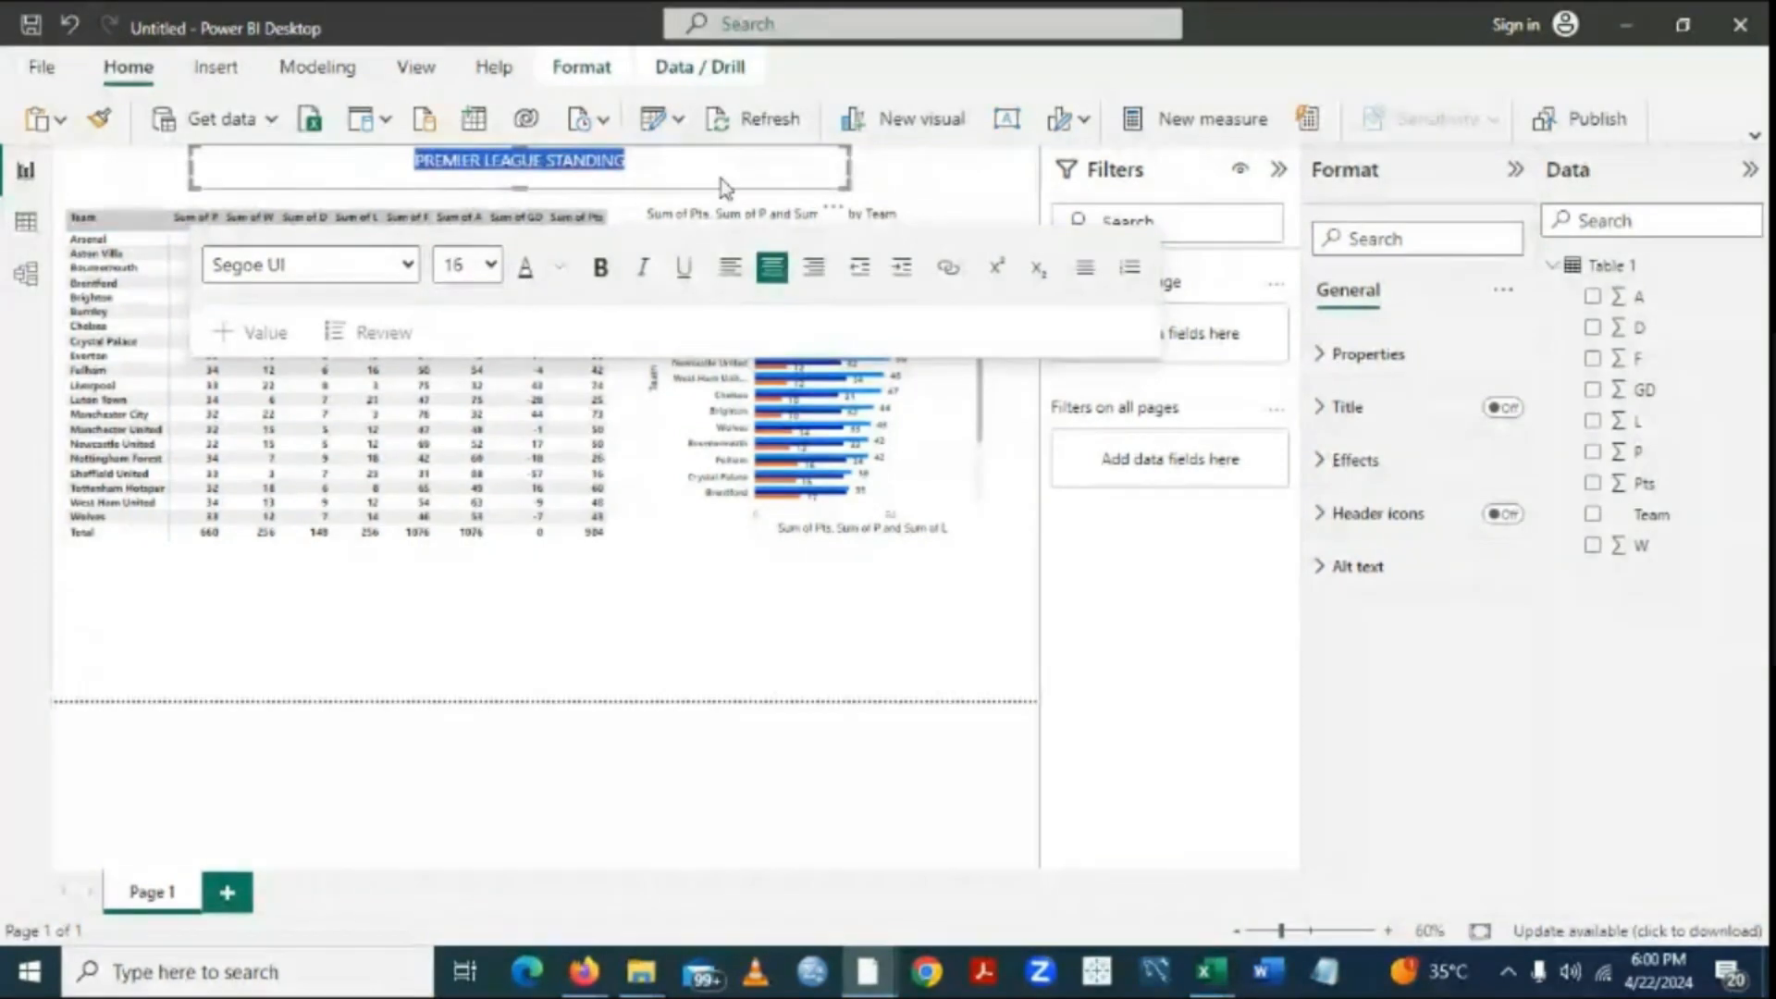
pyautogui.click(490, 265)
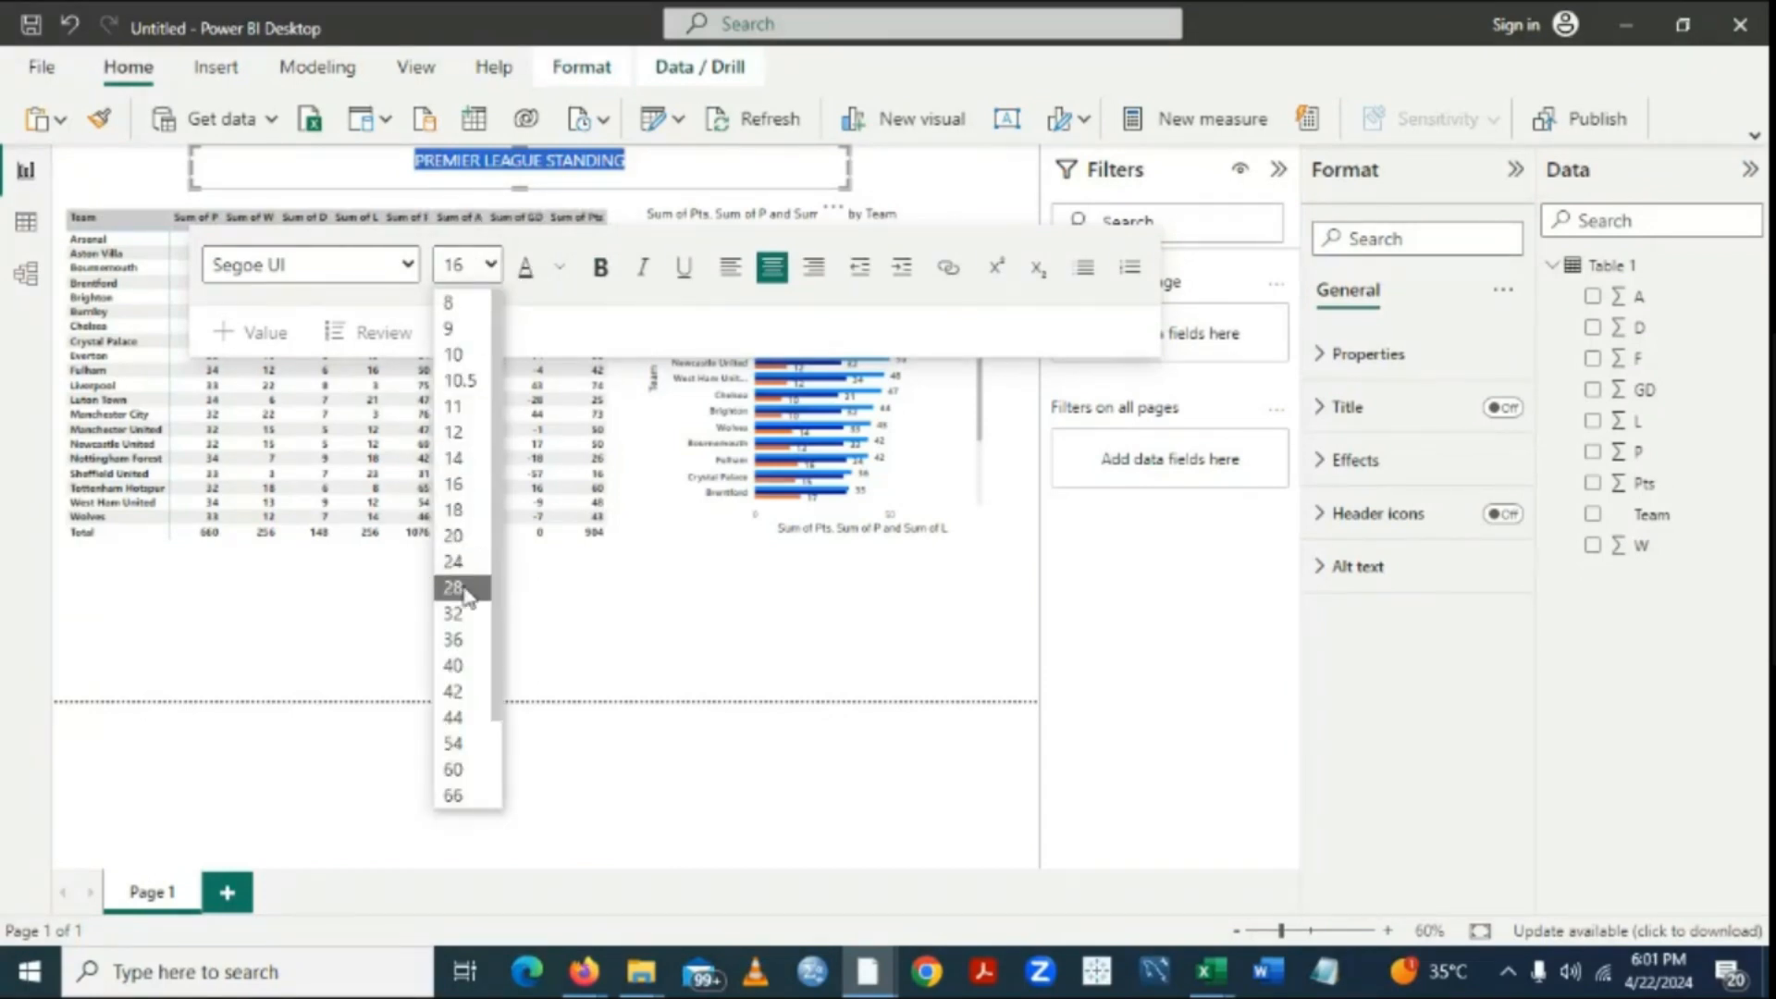
pyautogui.click(457, 510)
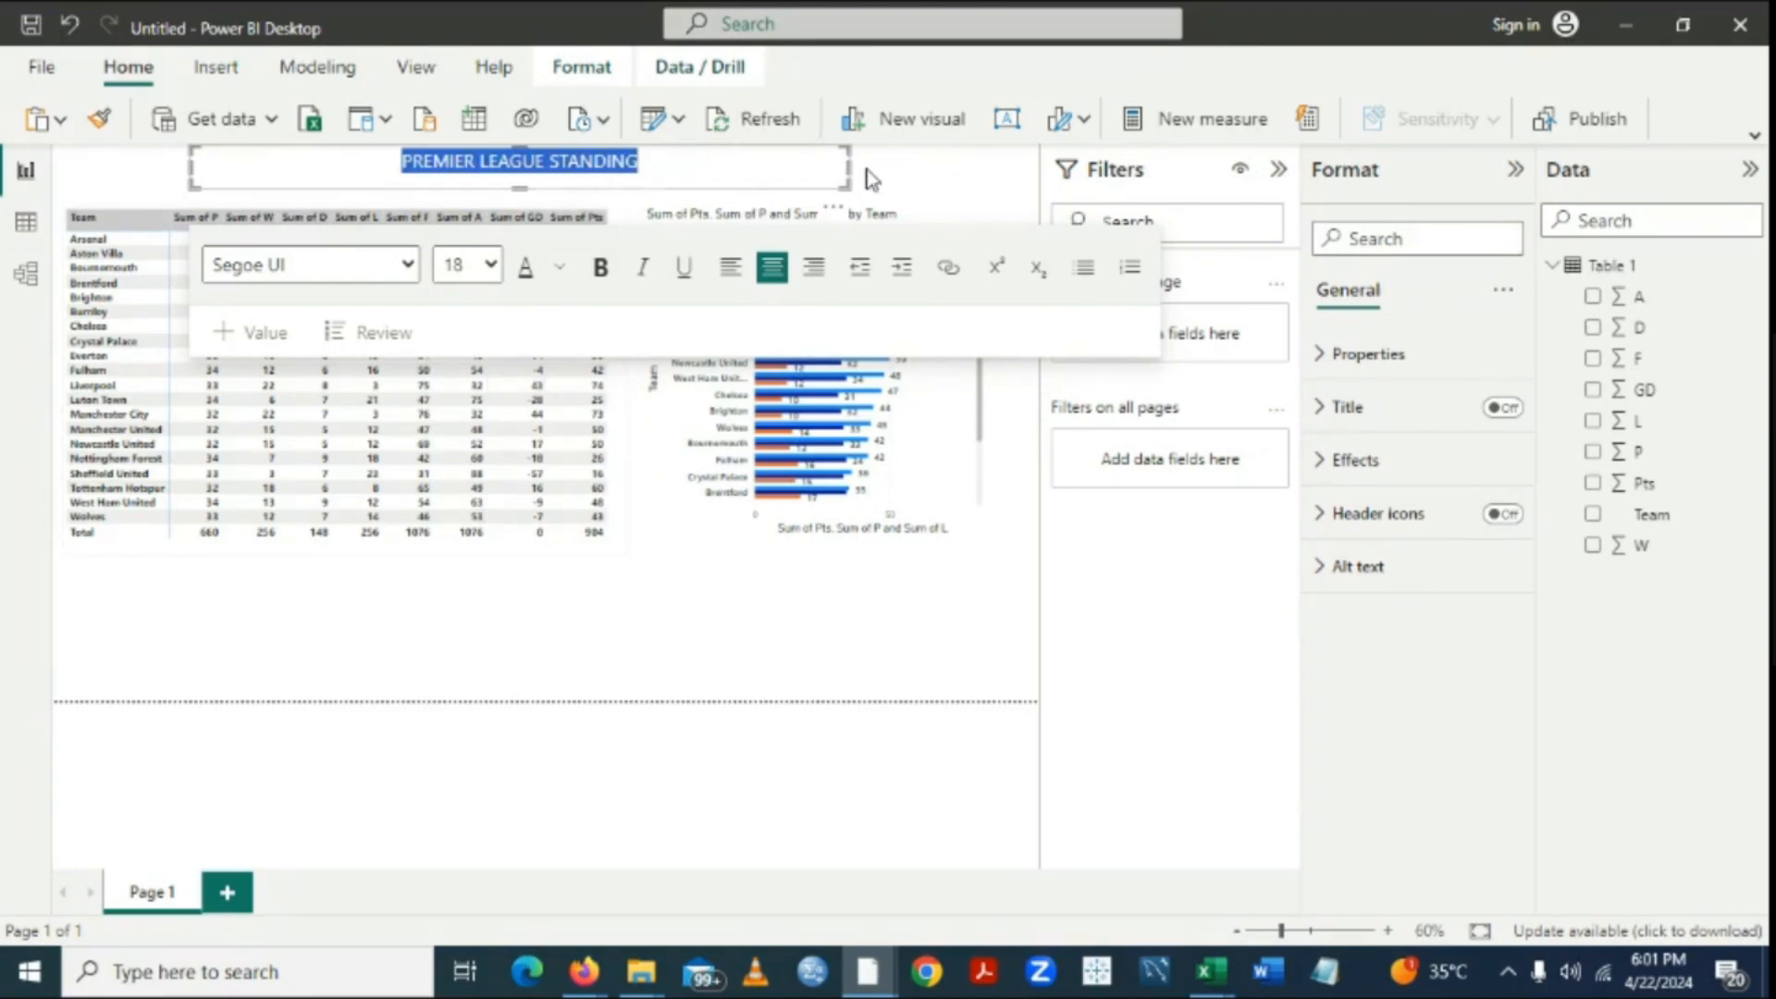
pyautogui.click(602, 271)
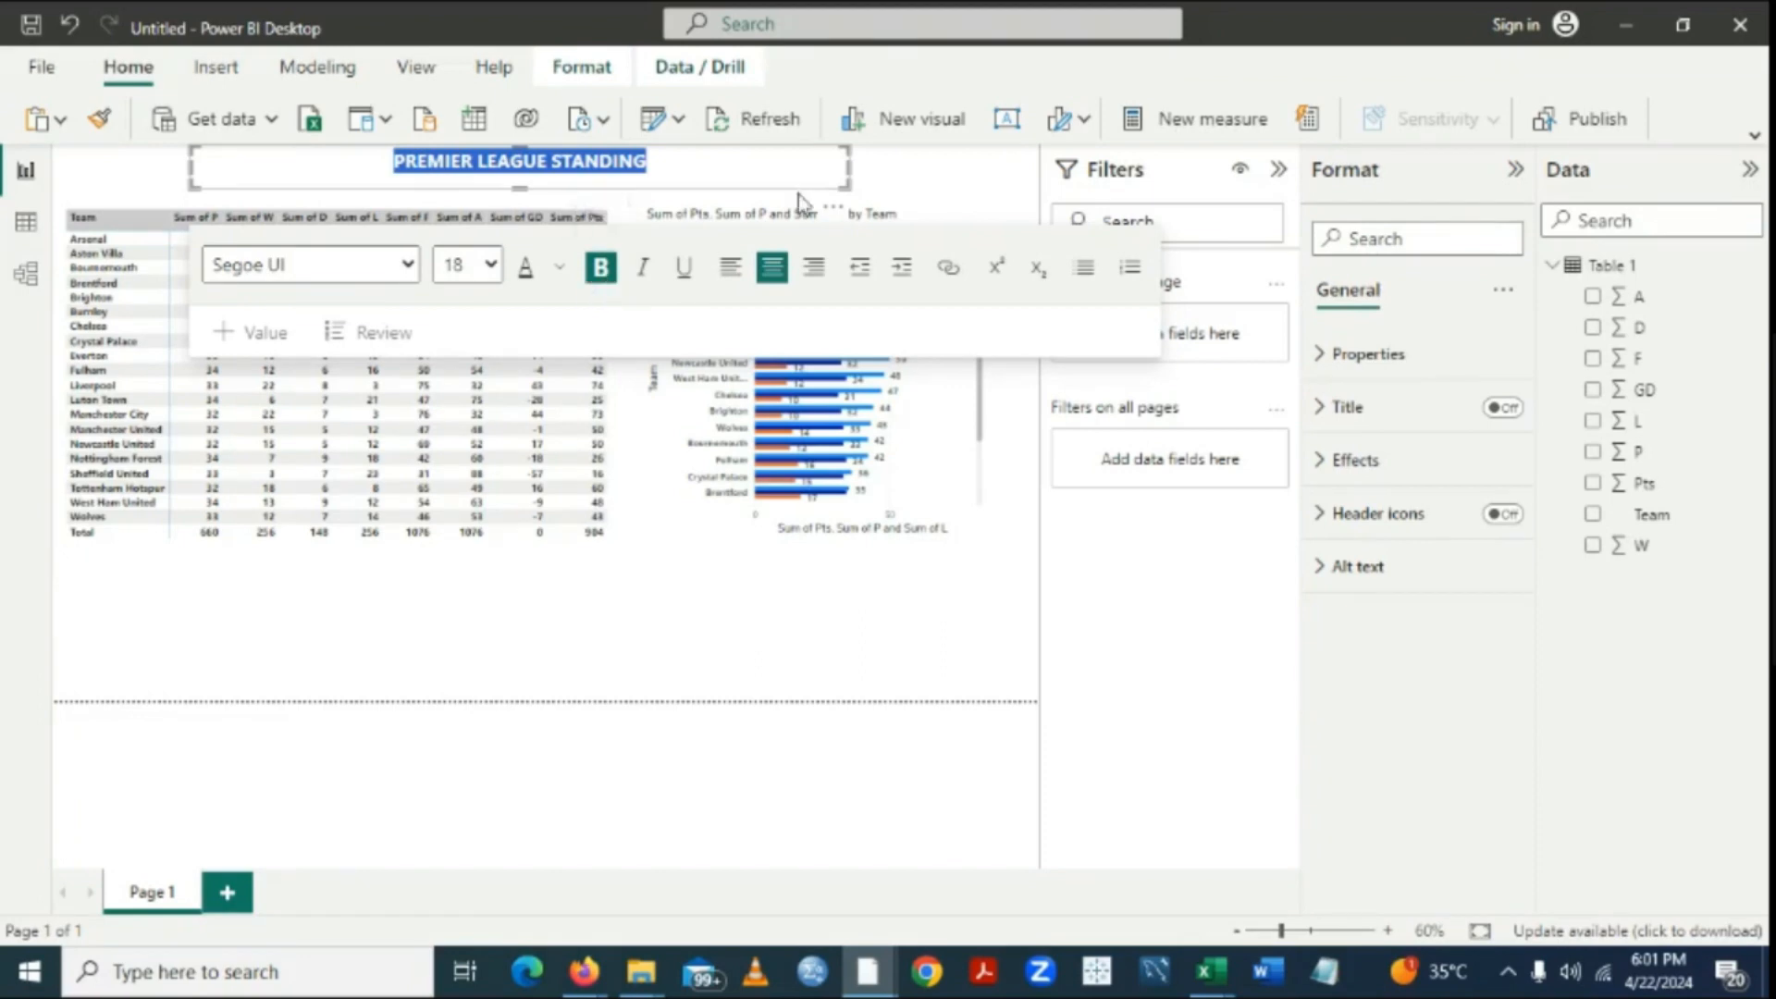
pyautogui.click(891, 183)
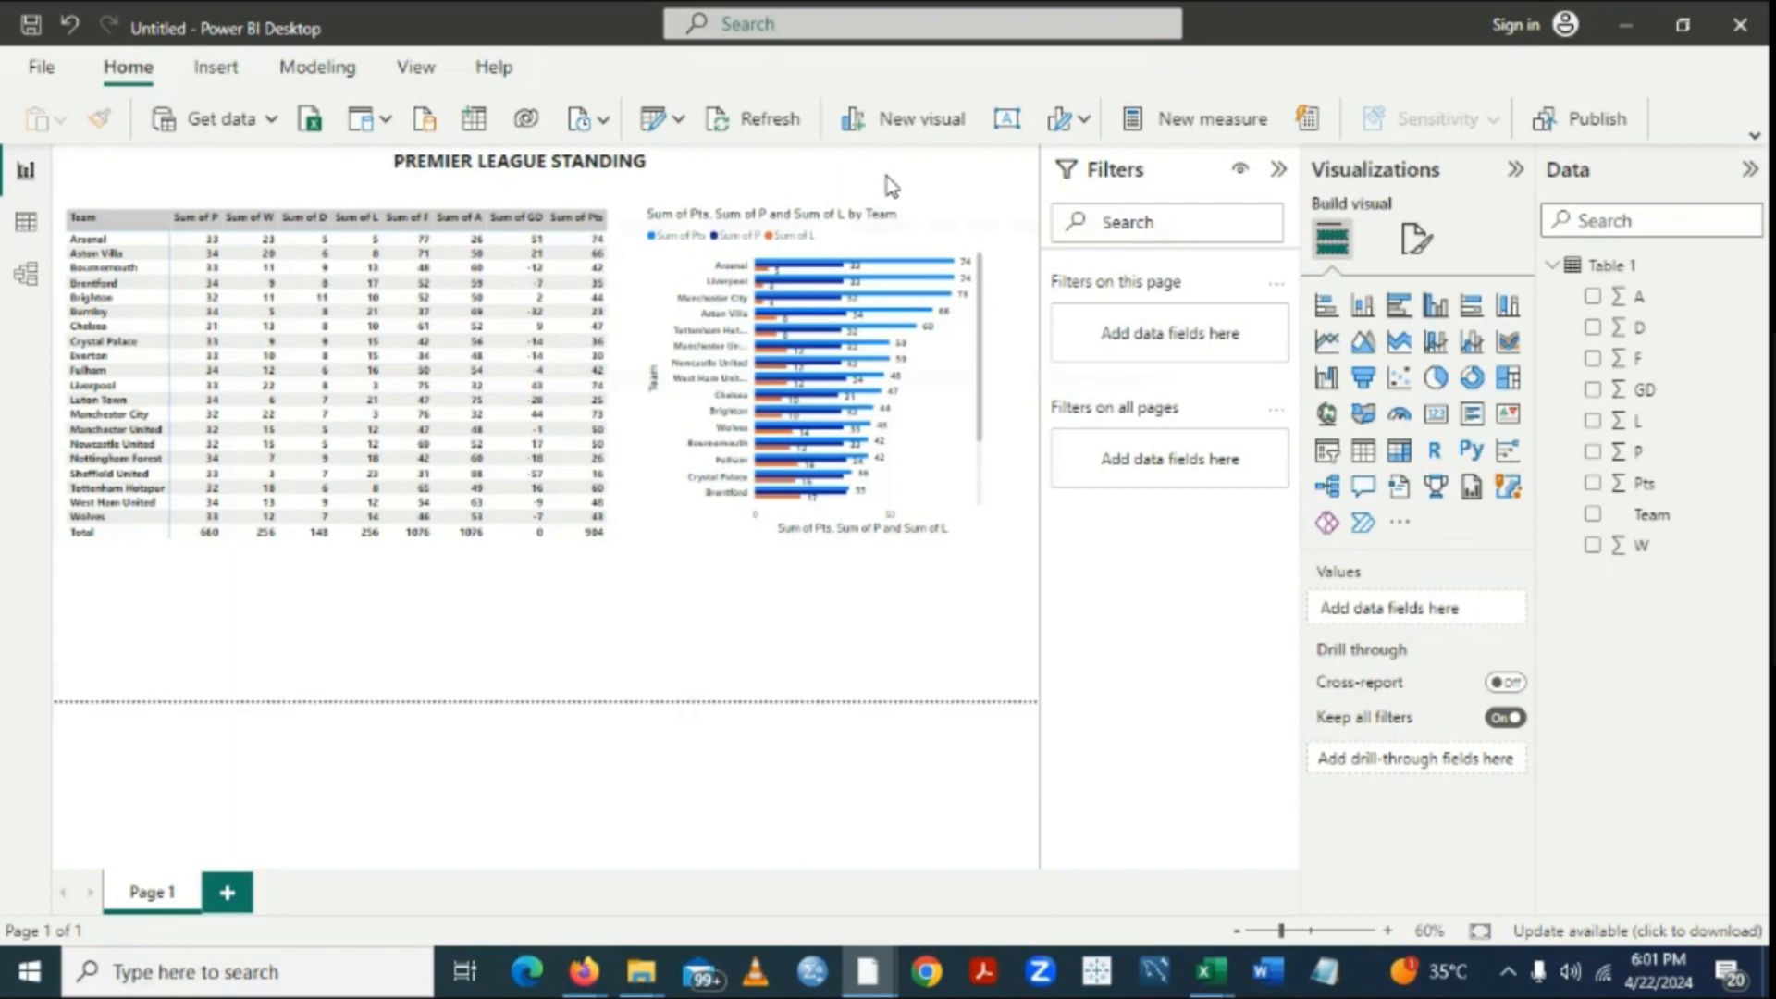
# Reduce the title text box's height slightly and change its text to PREMIER LEAGUE STANDINGS.
pyautogui.click(656, 162)
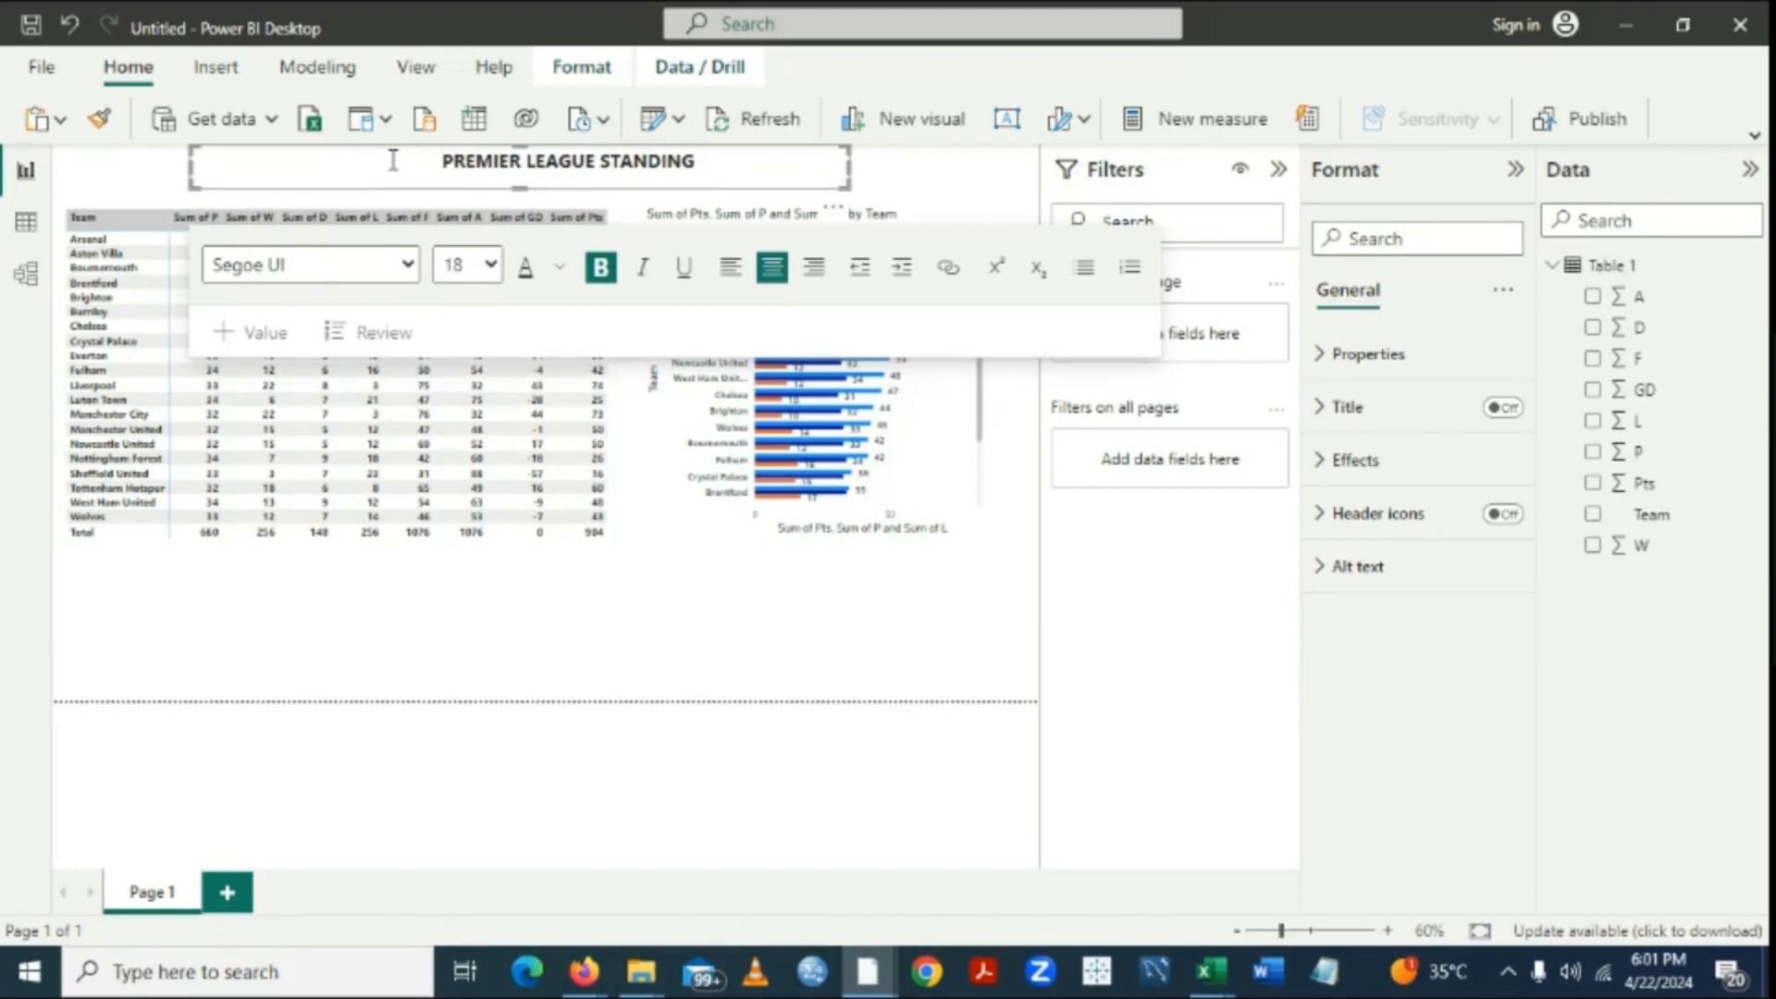
pyautogui.click(522, 182)
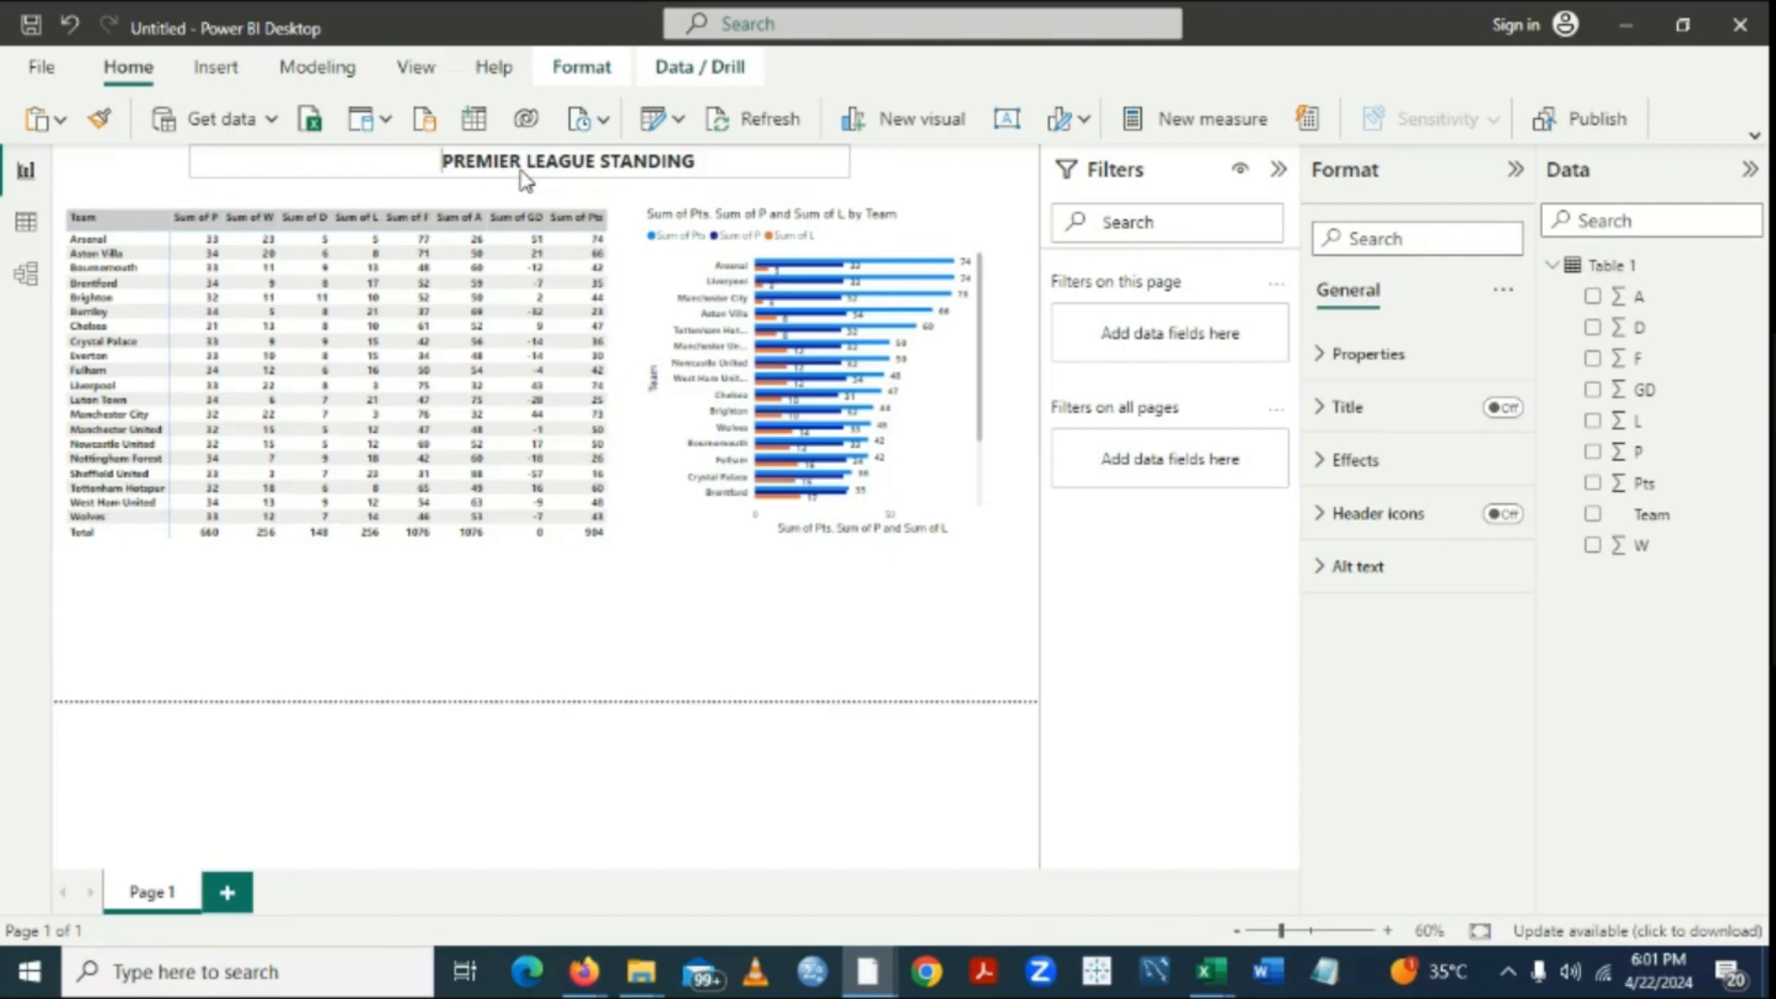
pyautogui.click(523, 180)
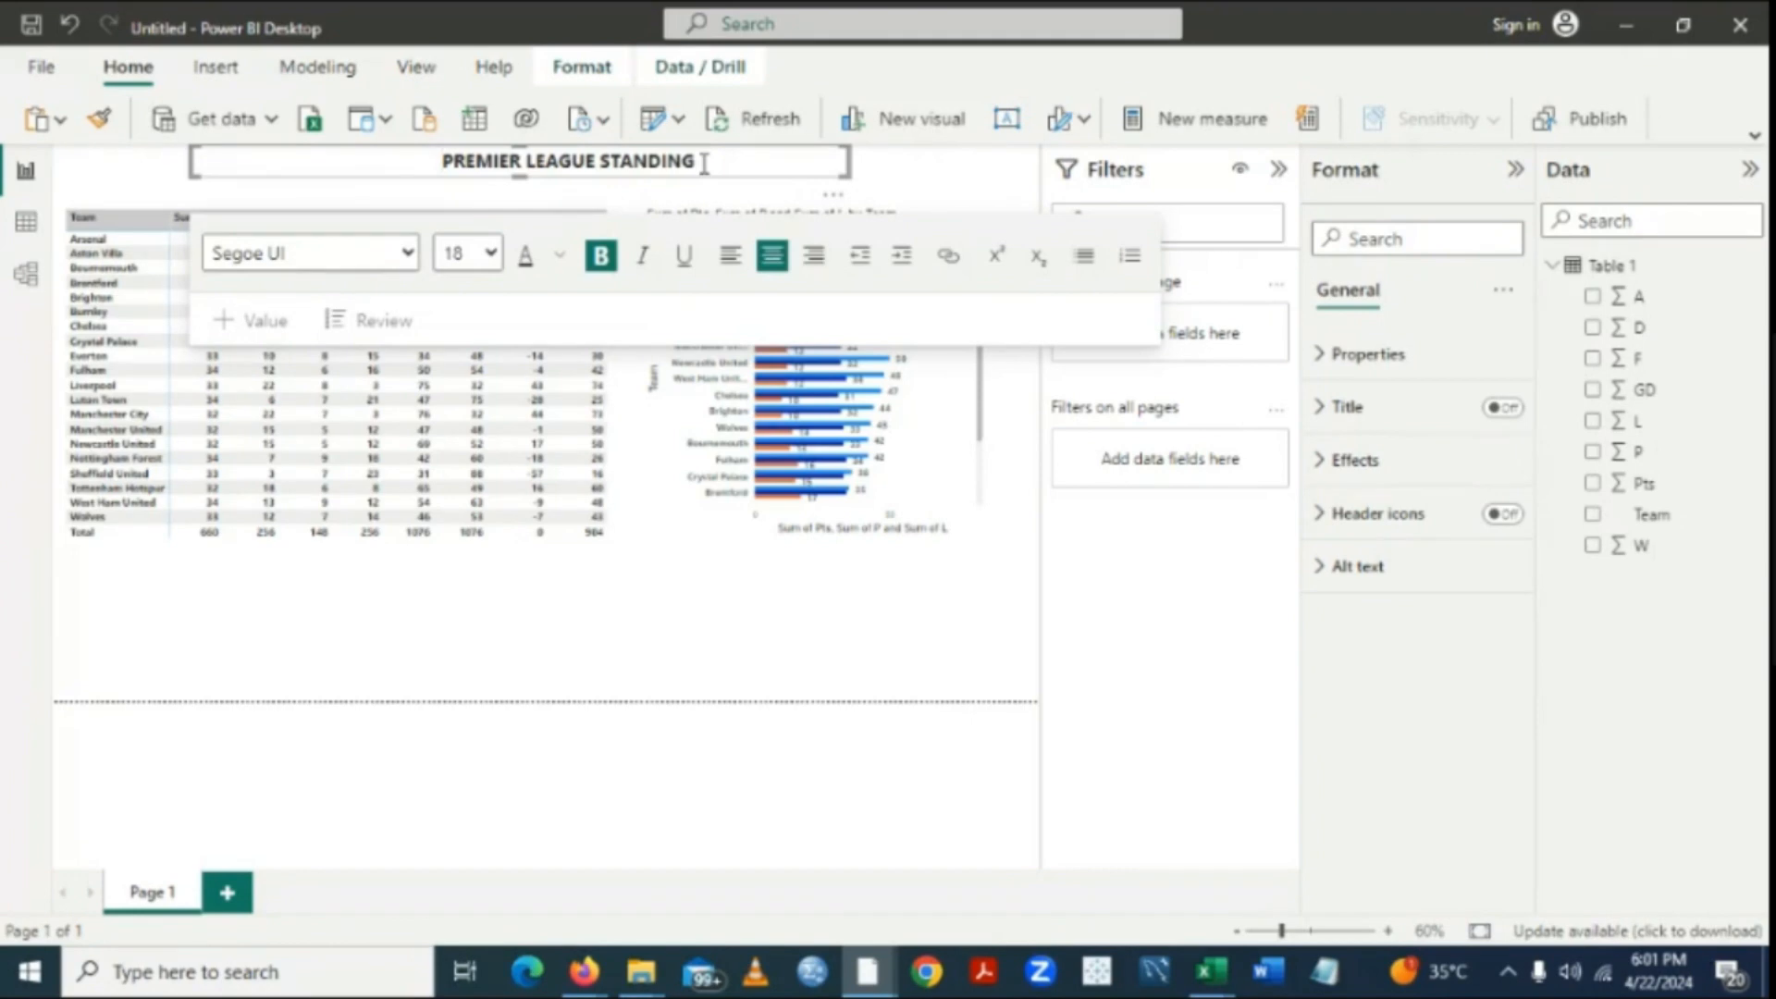
pyautogui.write('S')
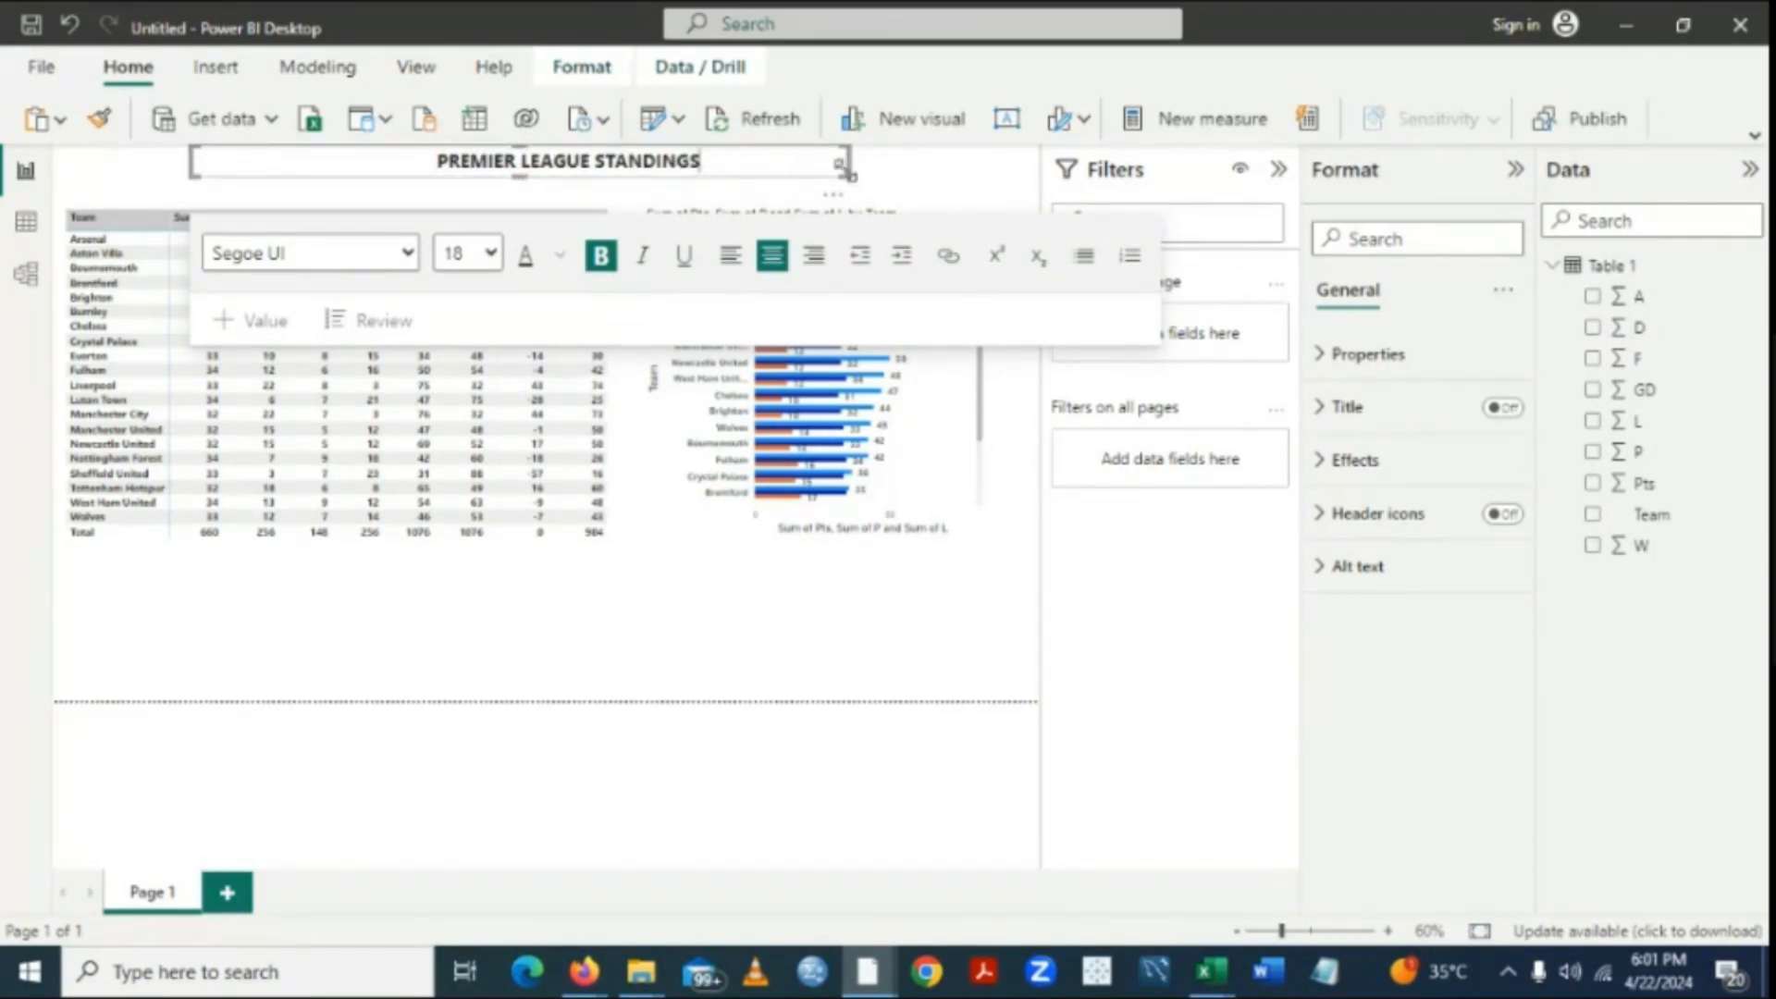
pyautogui.click(928, 167)
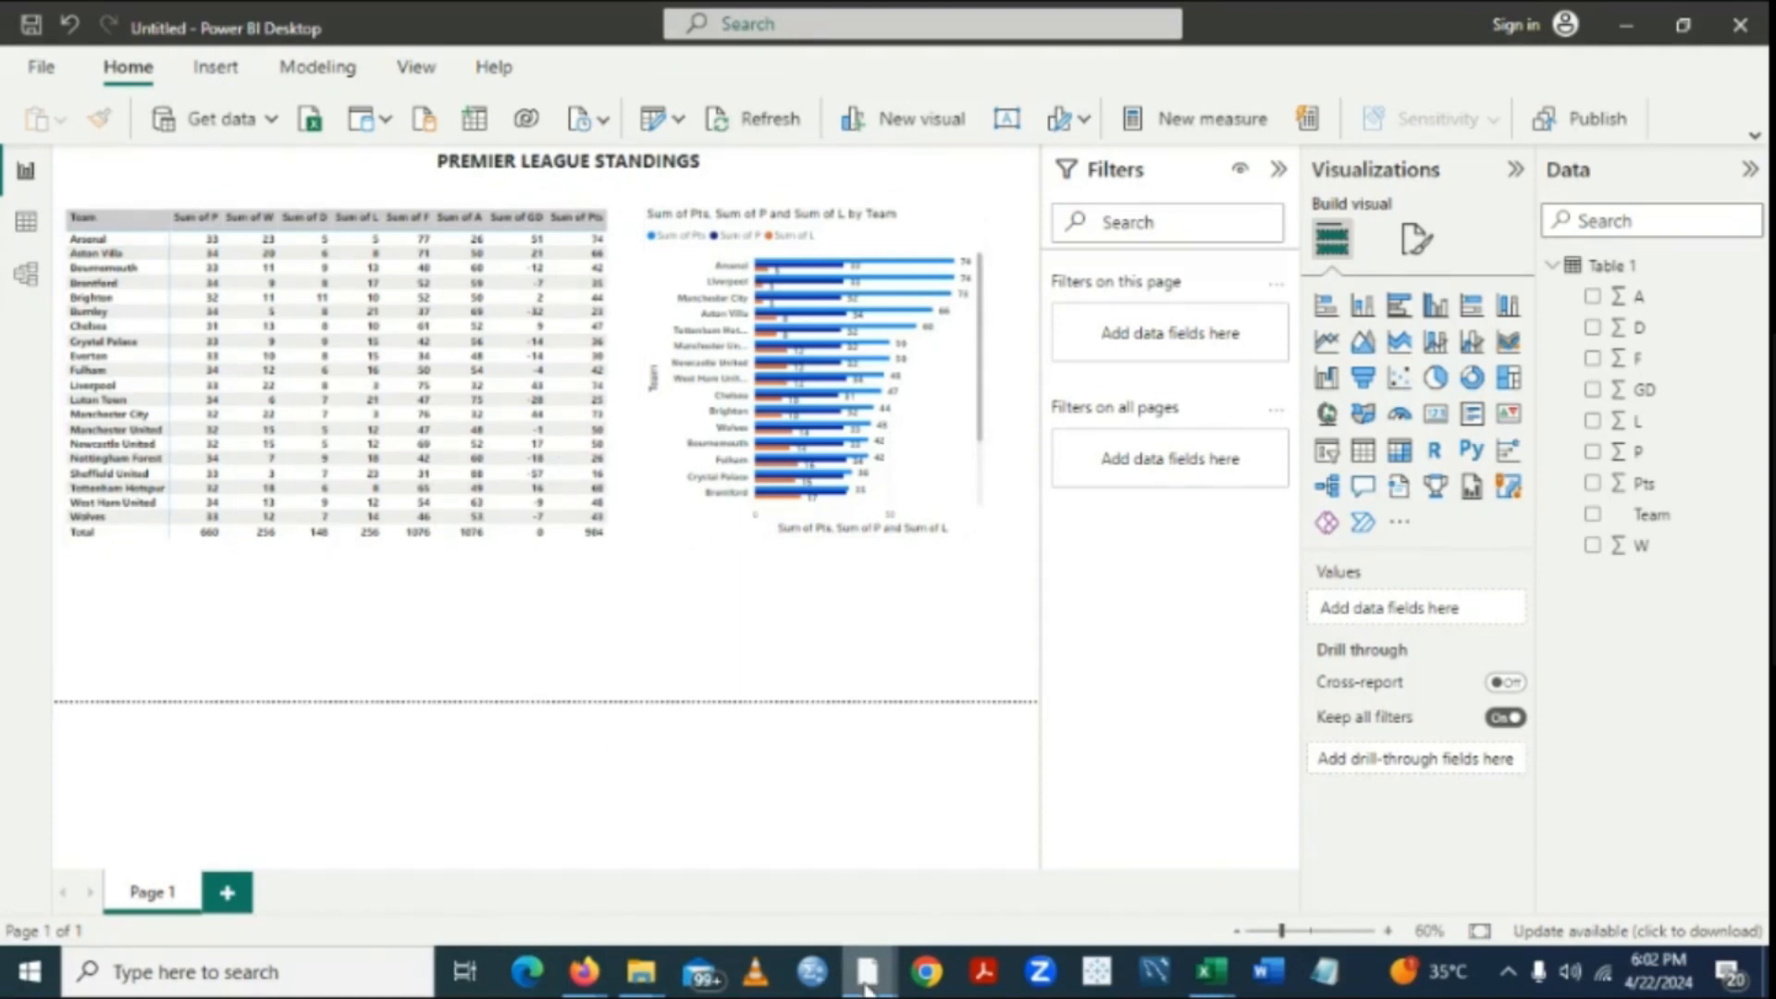
# Switch to the blank Power BI report and start importing data from an Excel workbook.
pyautogui.moveTo(867, 986)
pyautogui.moveTo(1170, 901)
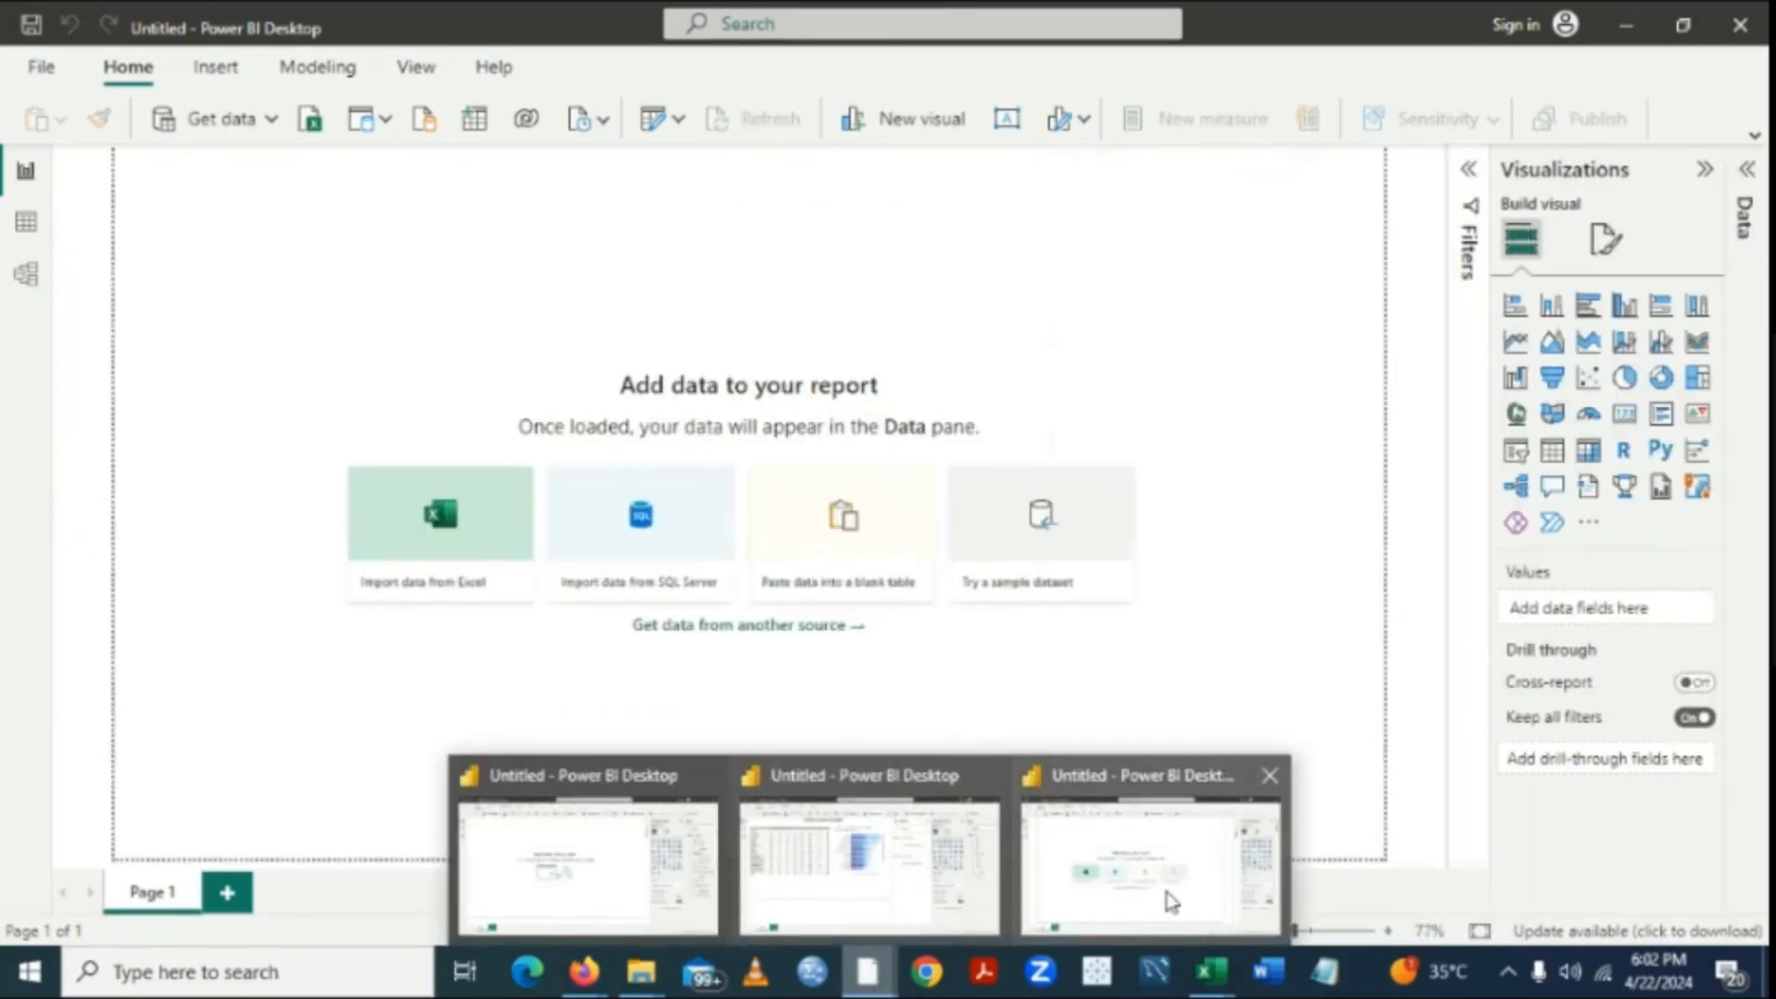
pyautogui.click(1170, 902)
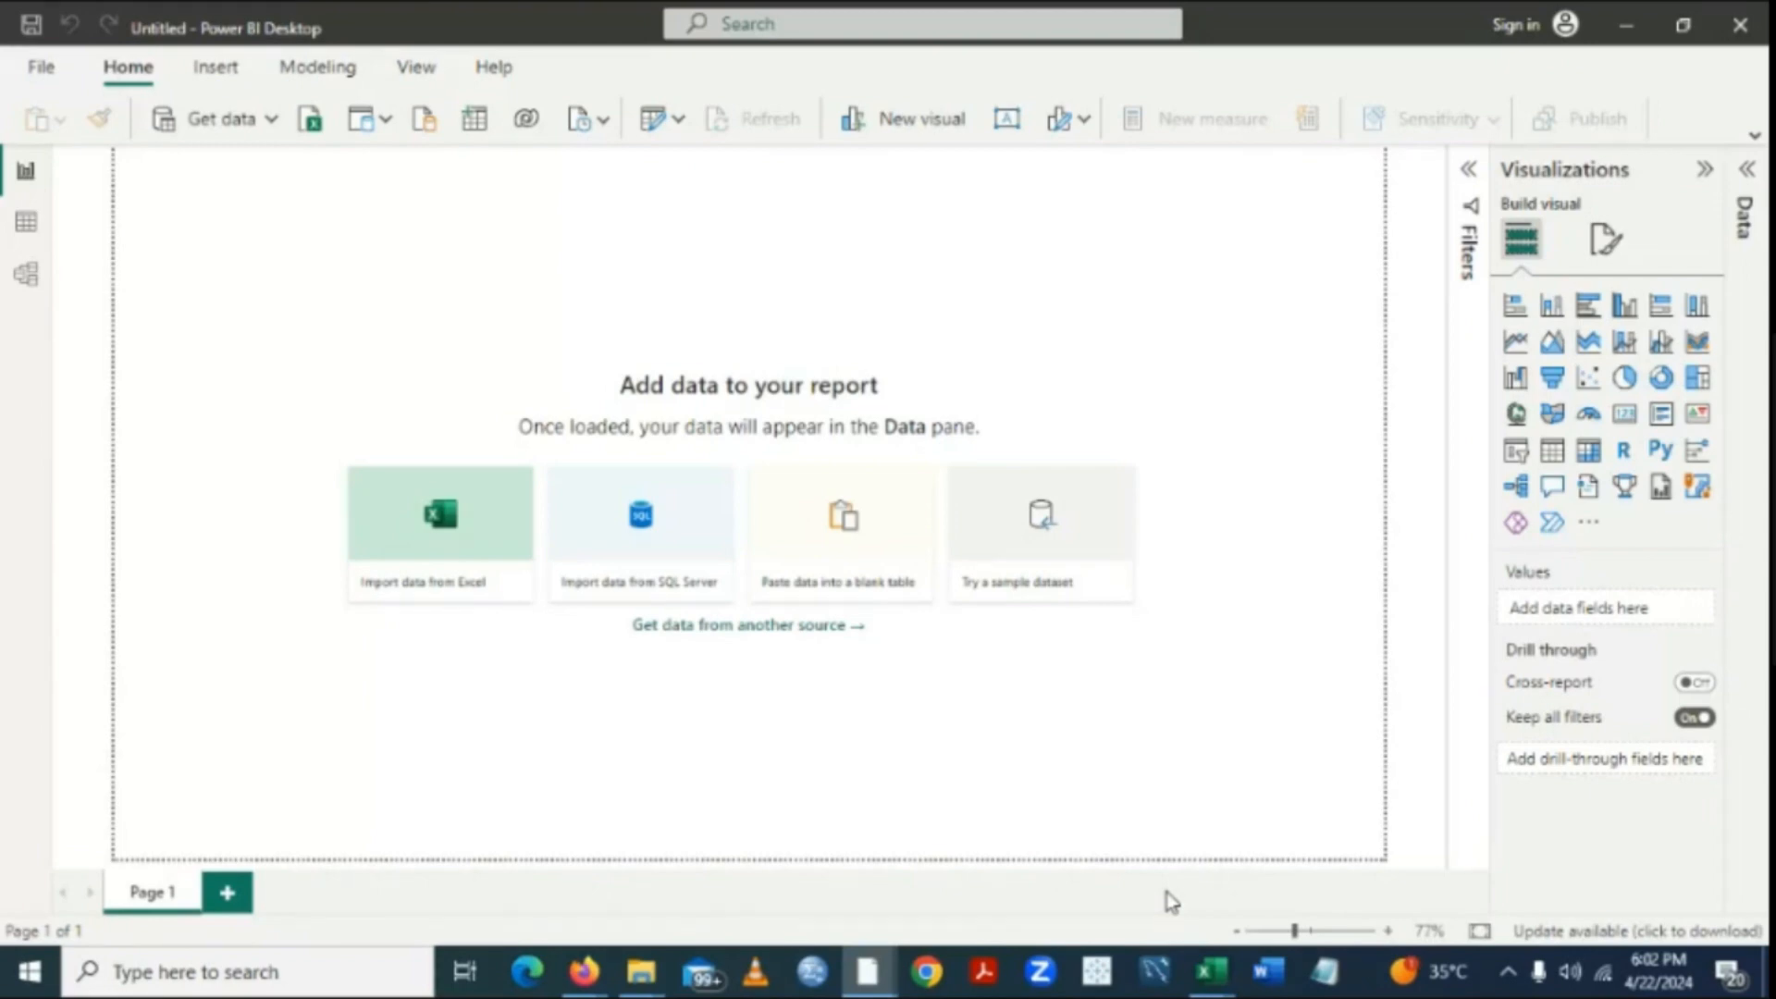
pyautogui.click(275, 134)
pyautogui.click(268, 220)
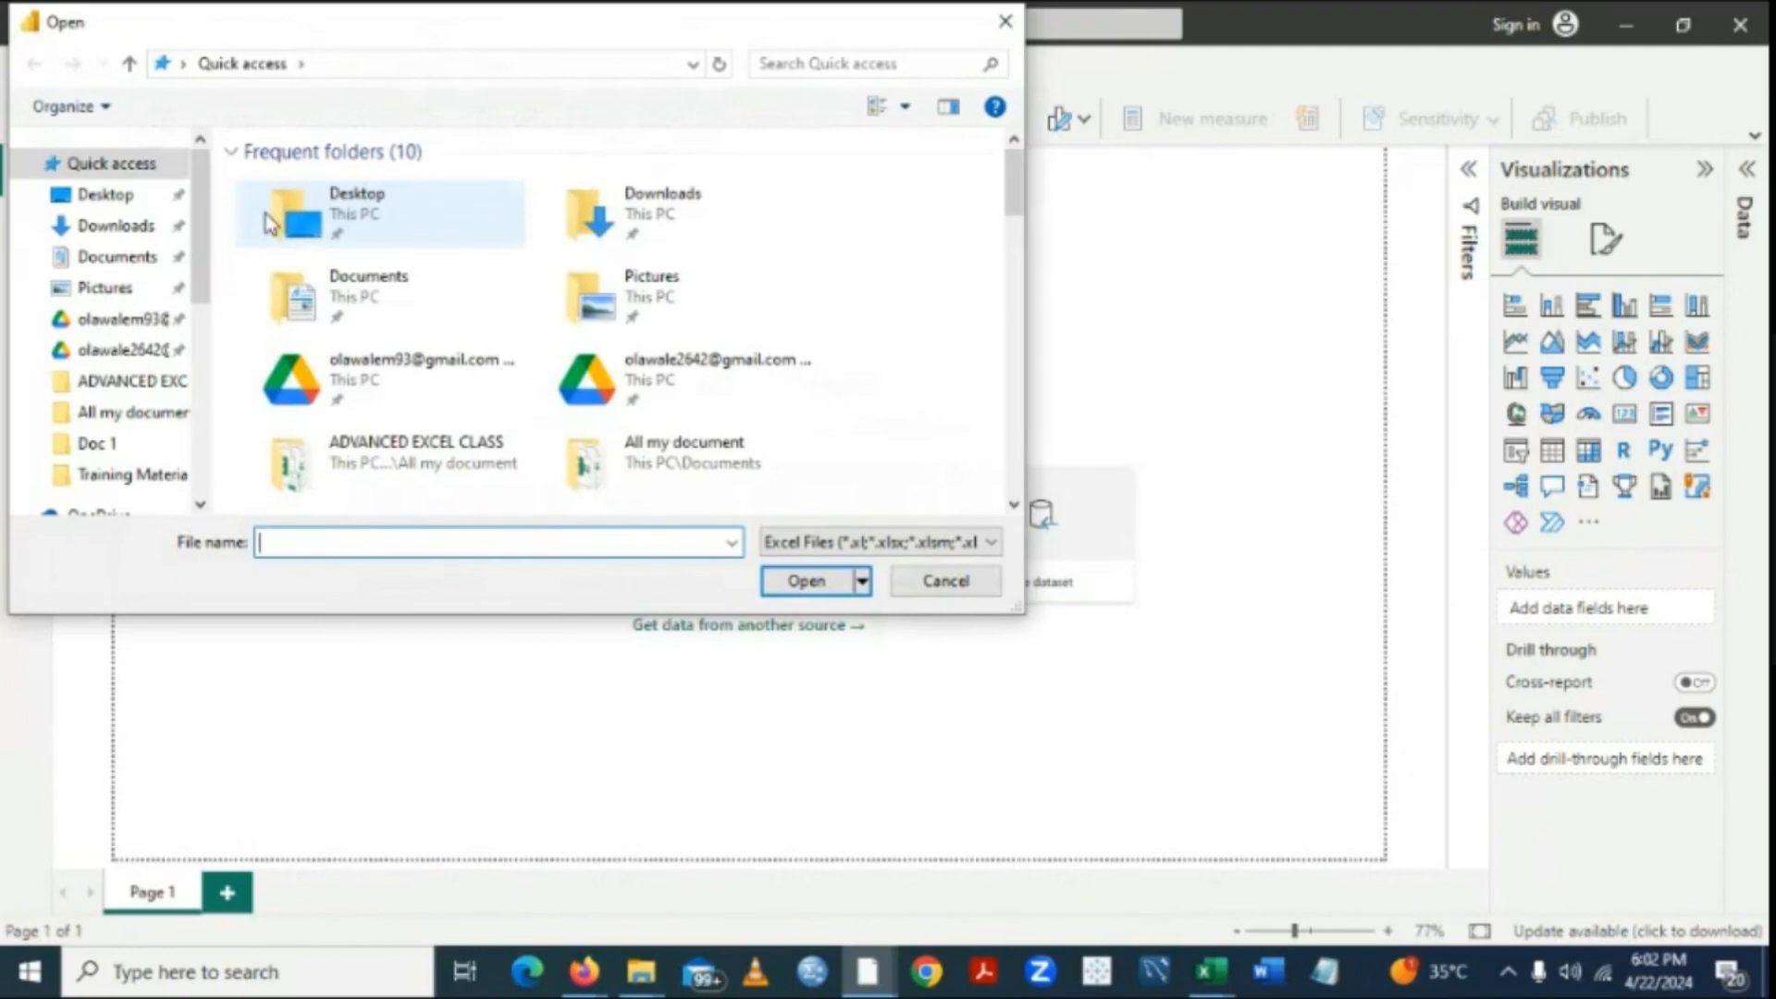
# Open the Untransformed SalesData workbook from the recent files as the data source.
pyautogui.click(125, 176)
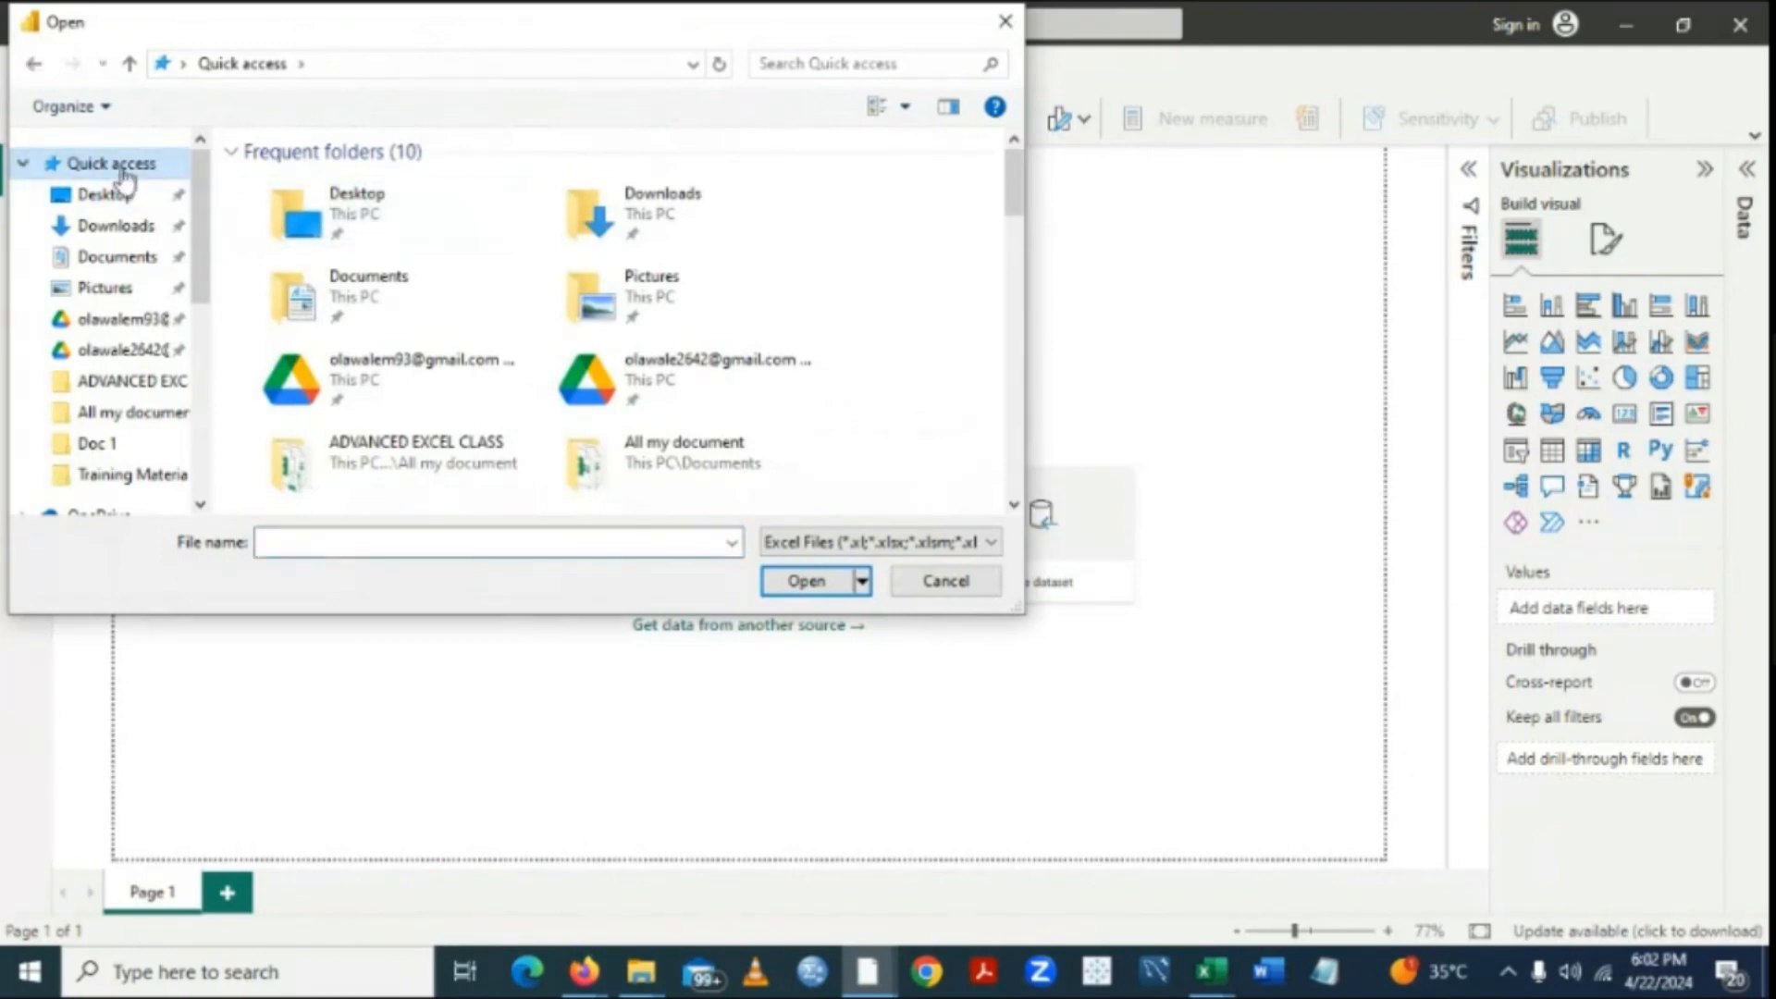
pyautogui.click(1014, 505)
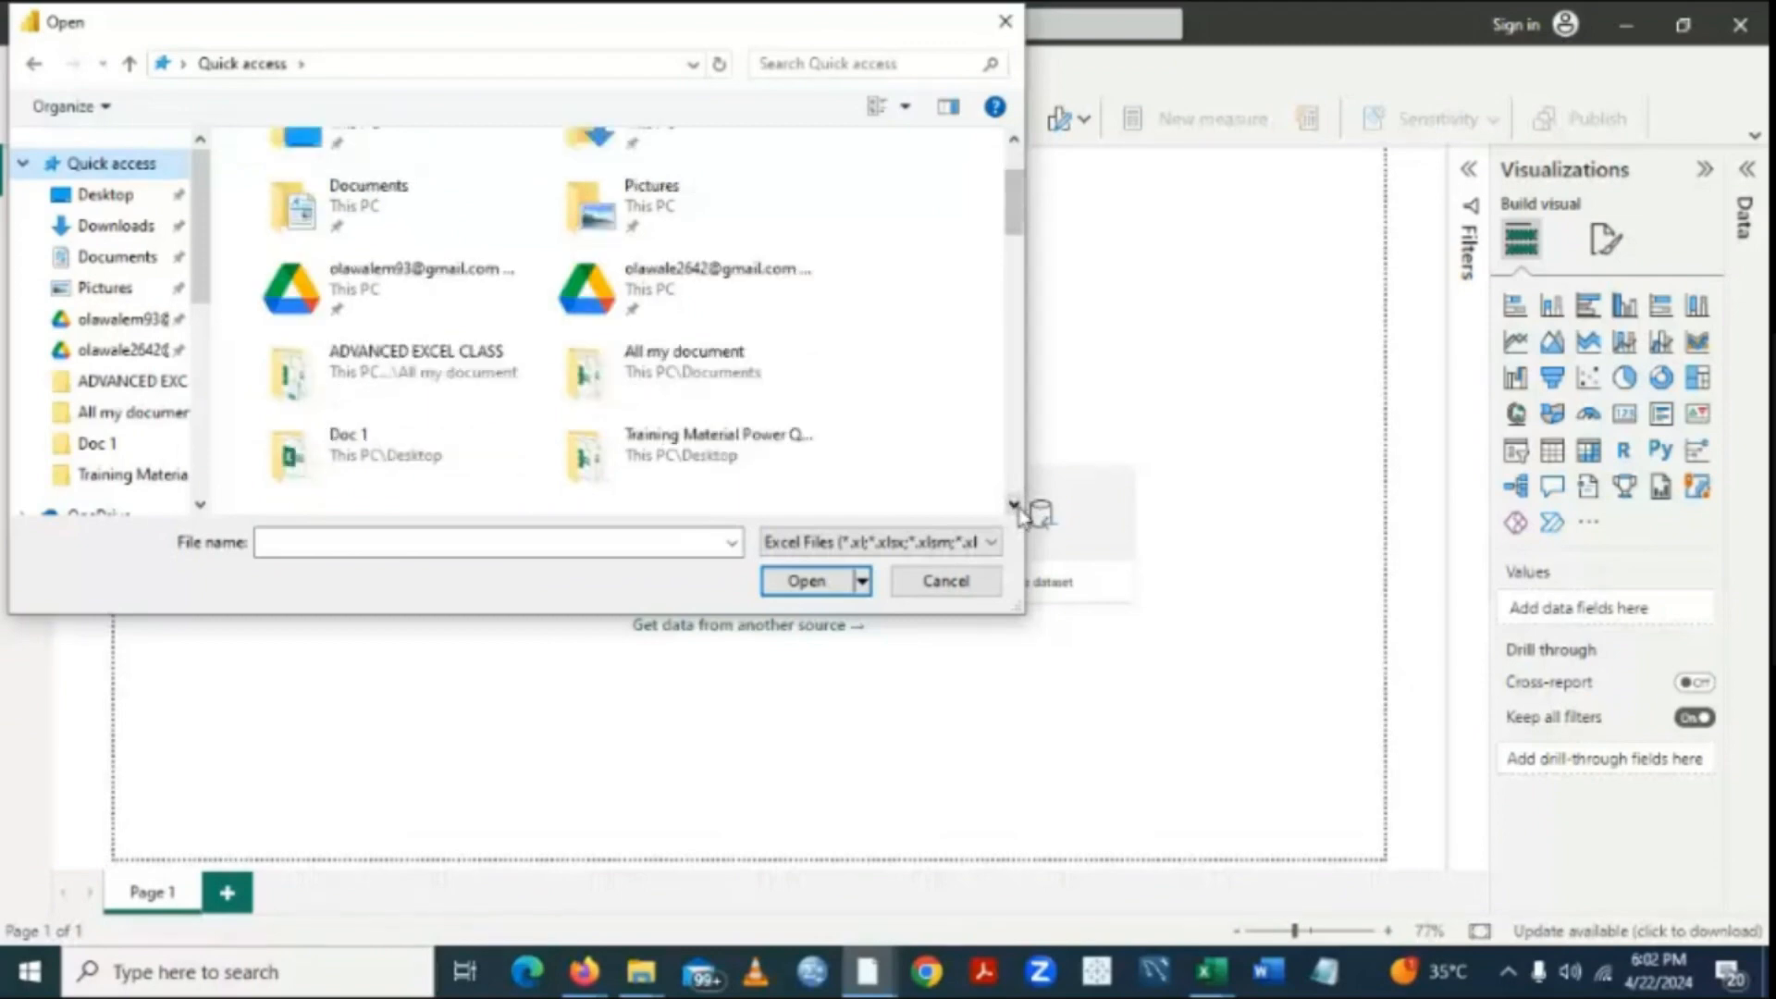
pyautogui.click(1014, 505)
pyautogui.click(1014, 505)
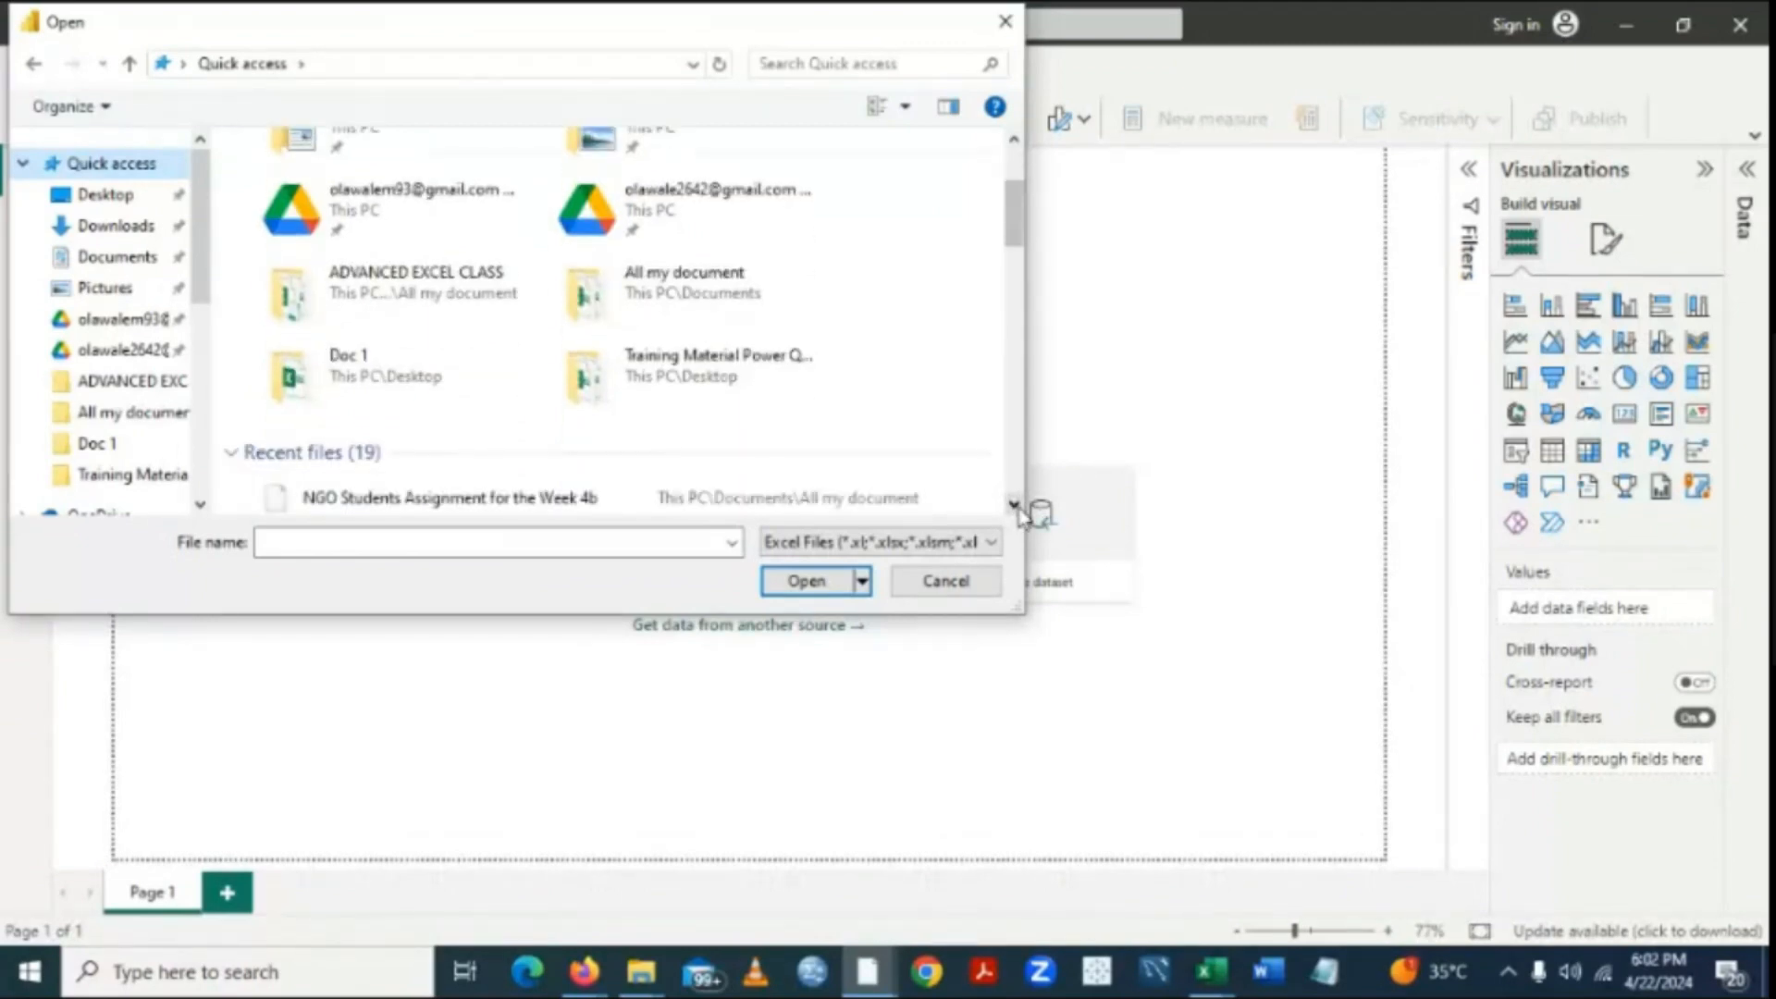
pyautogui.click(1014, 505)
pyautogui.click(1014, 505)
pyautogui.click(1014, 505)
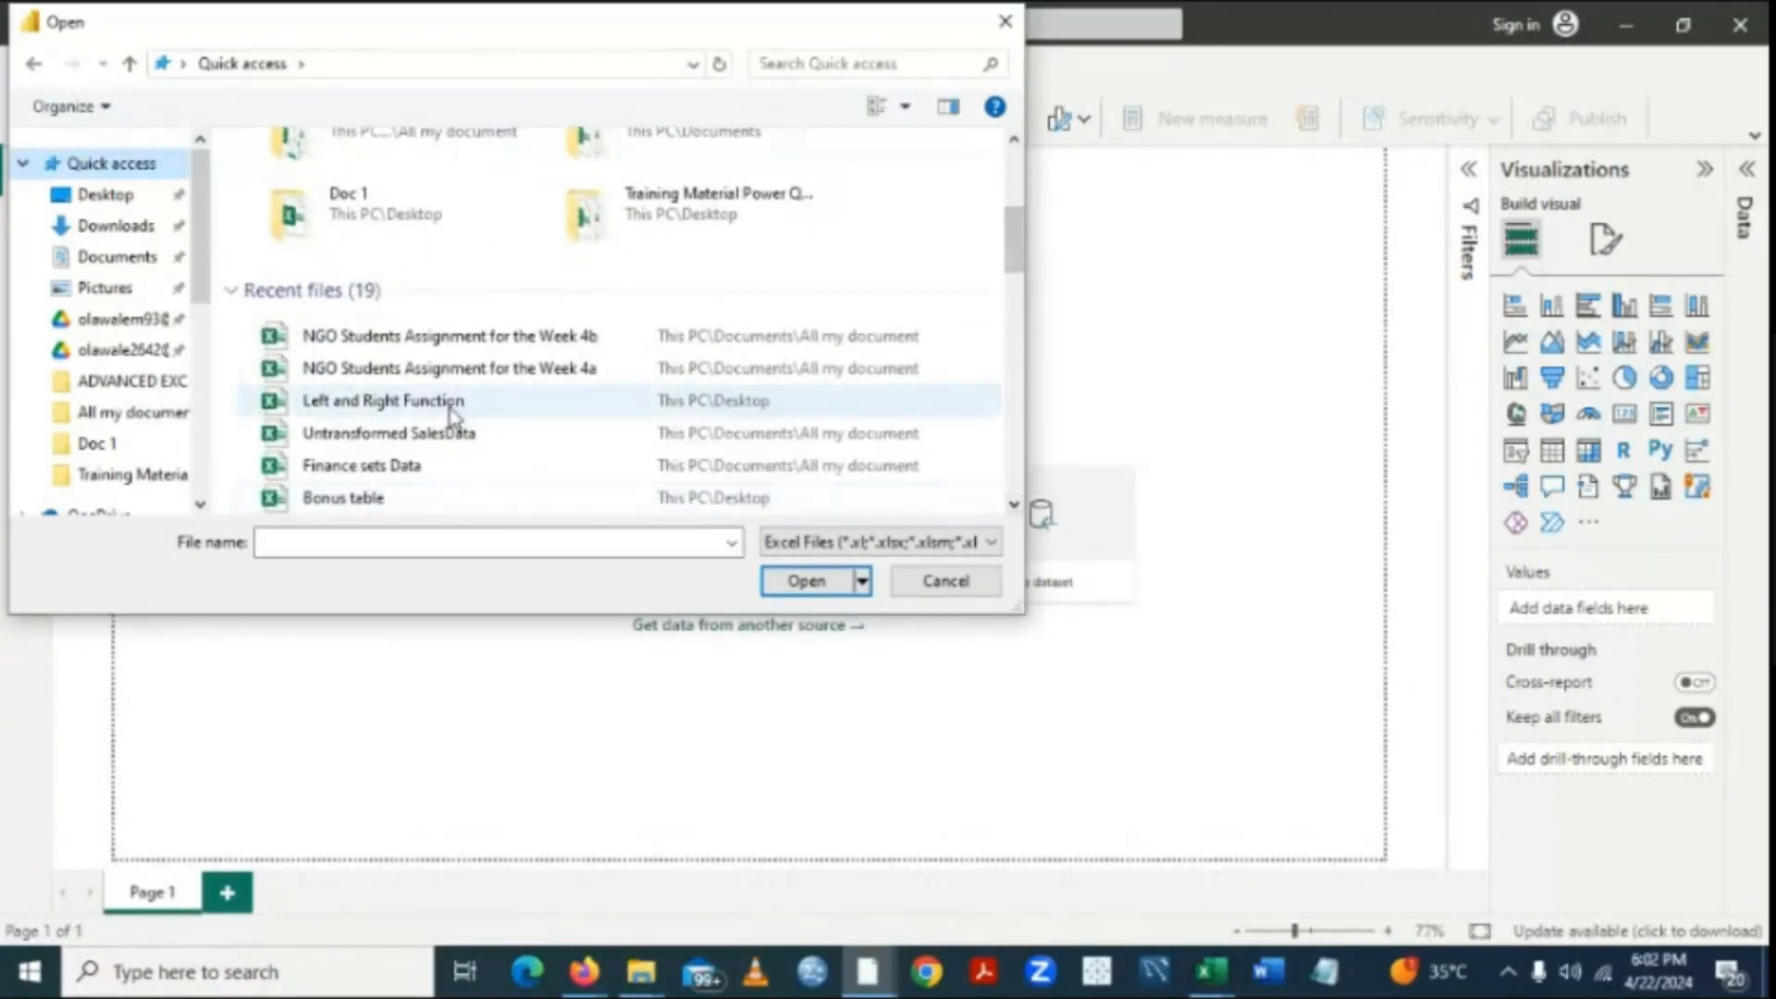
pyautogui.click(440, 451)
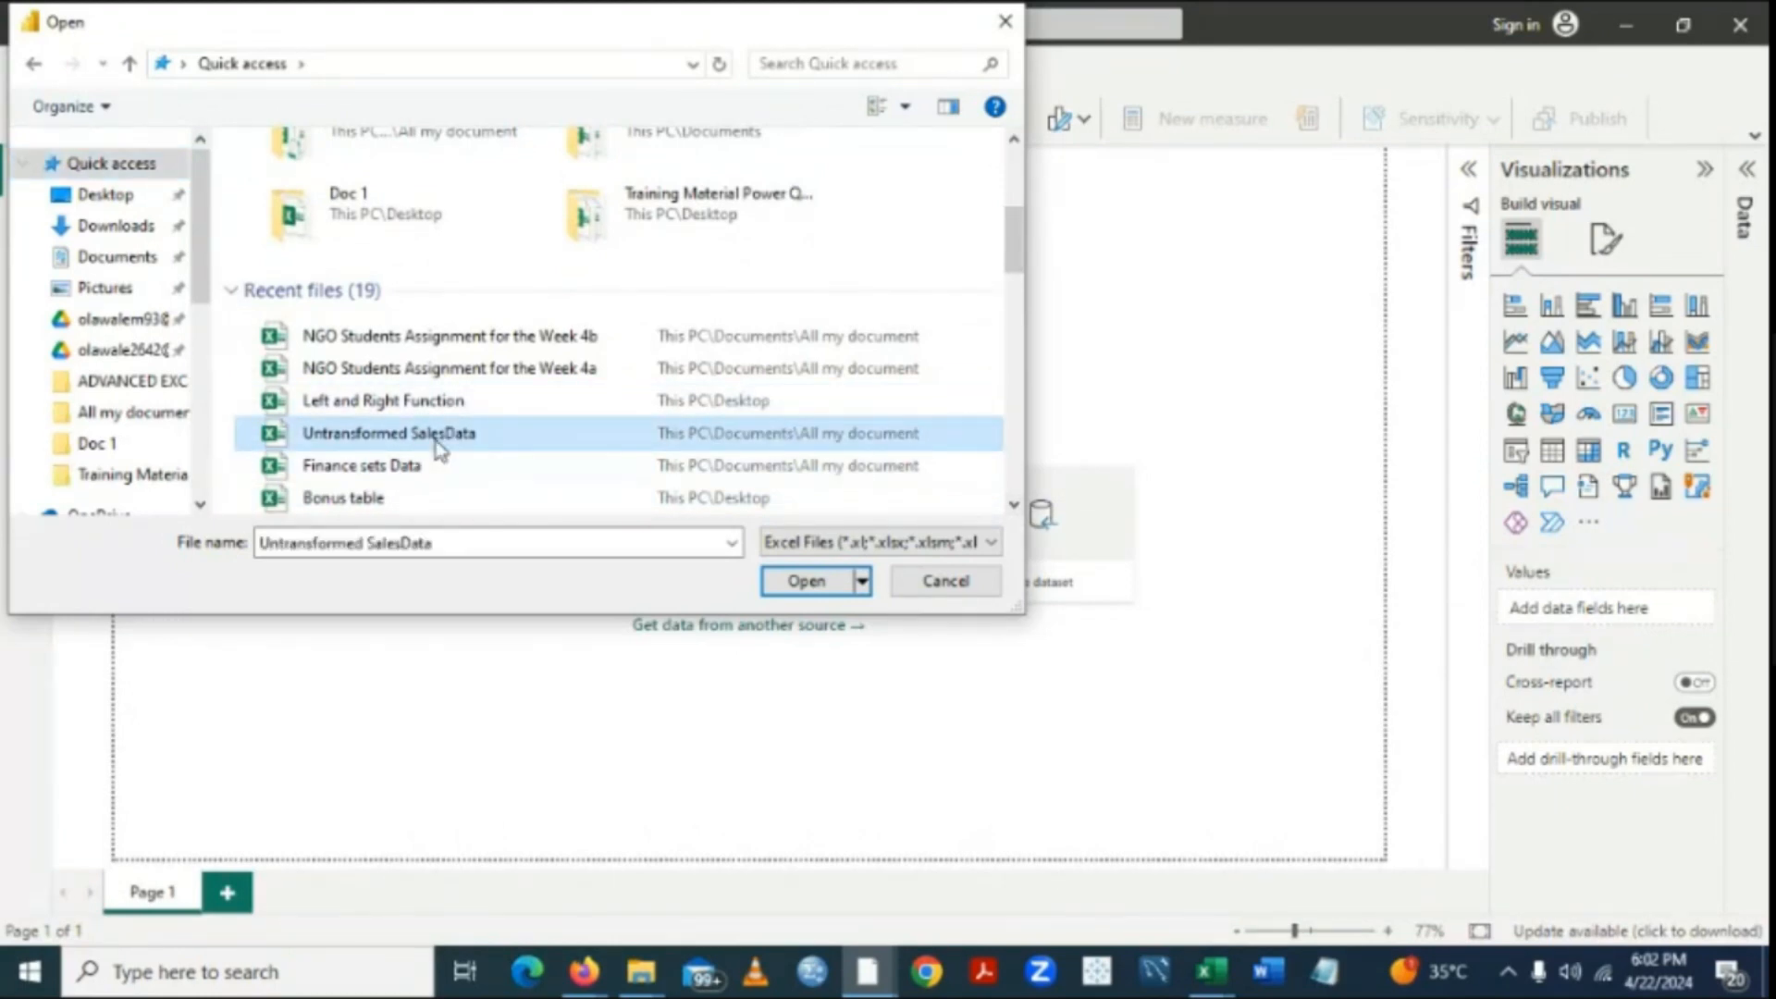
pyautogui.doubleClick(437, 447)
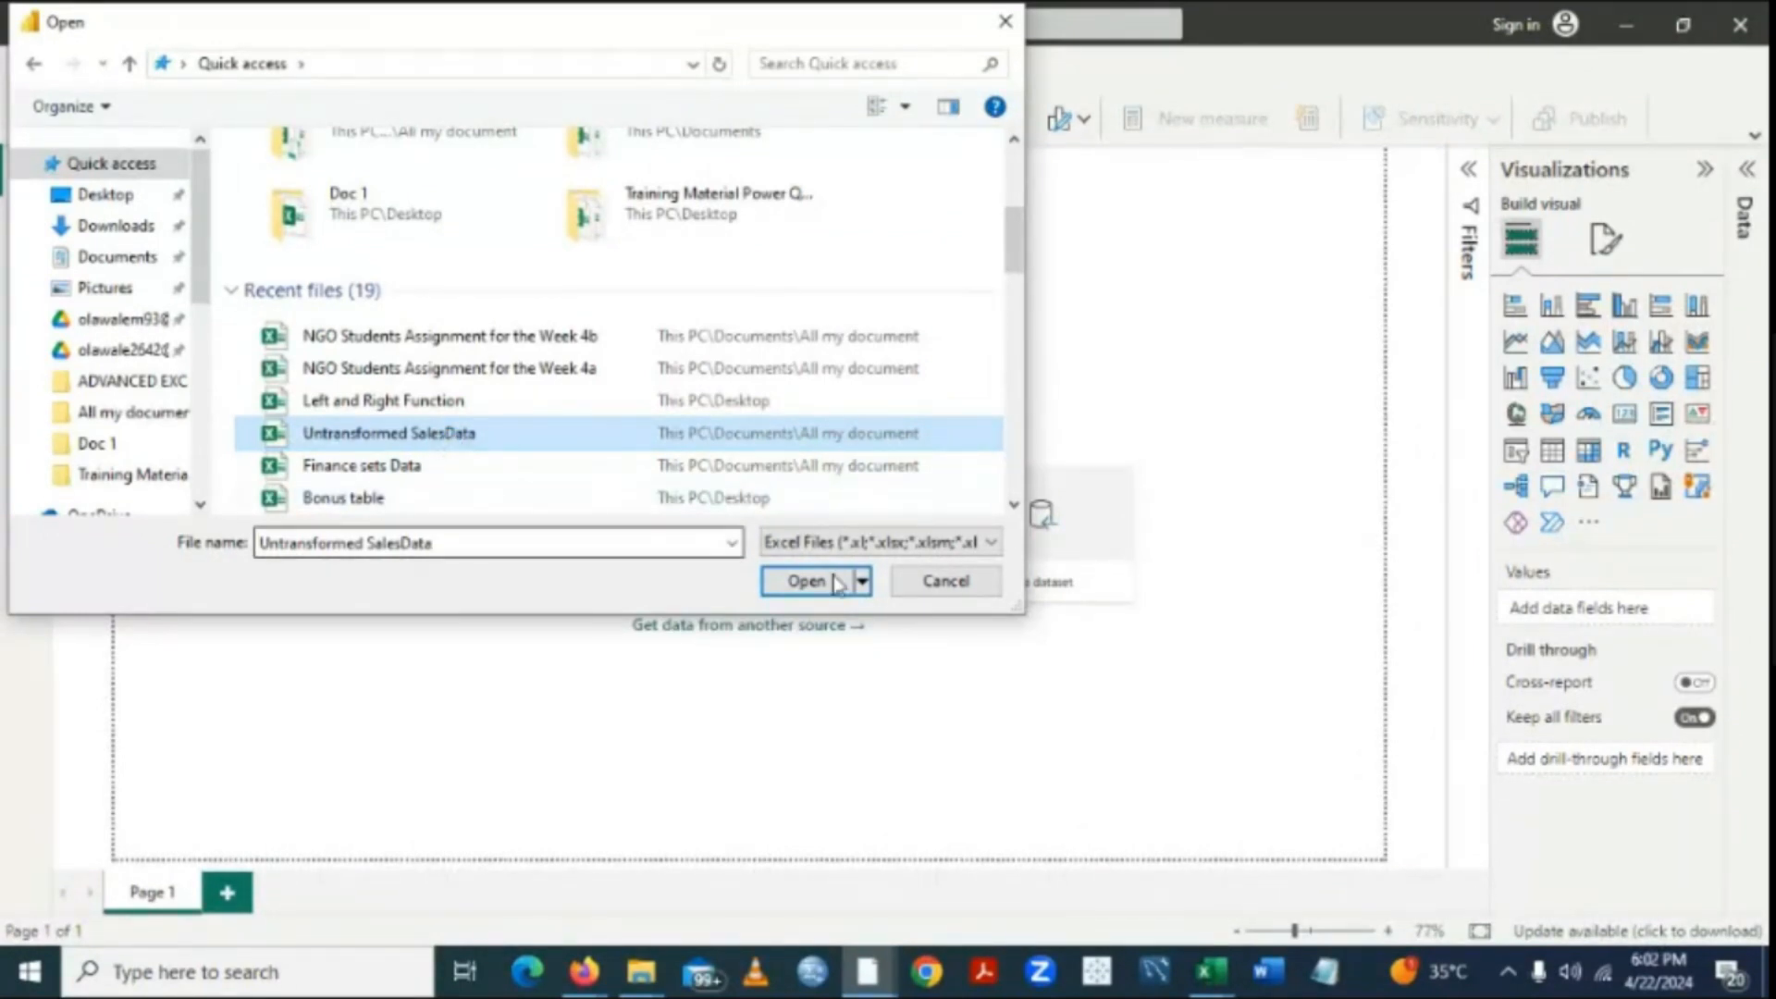
pyautogui.click(806, 581)
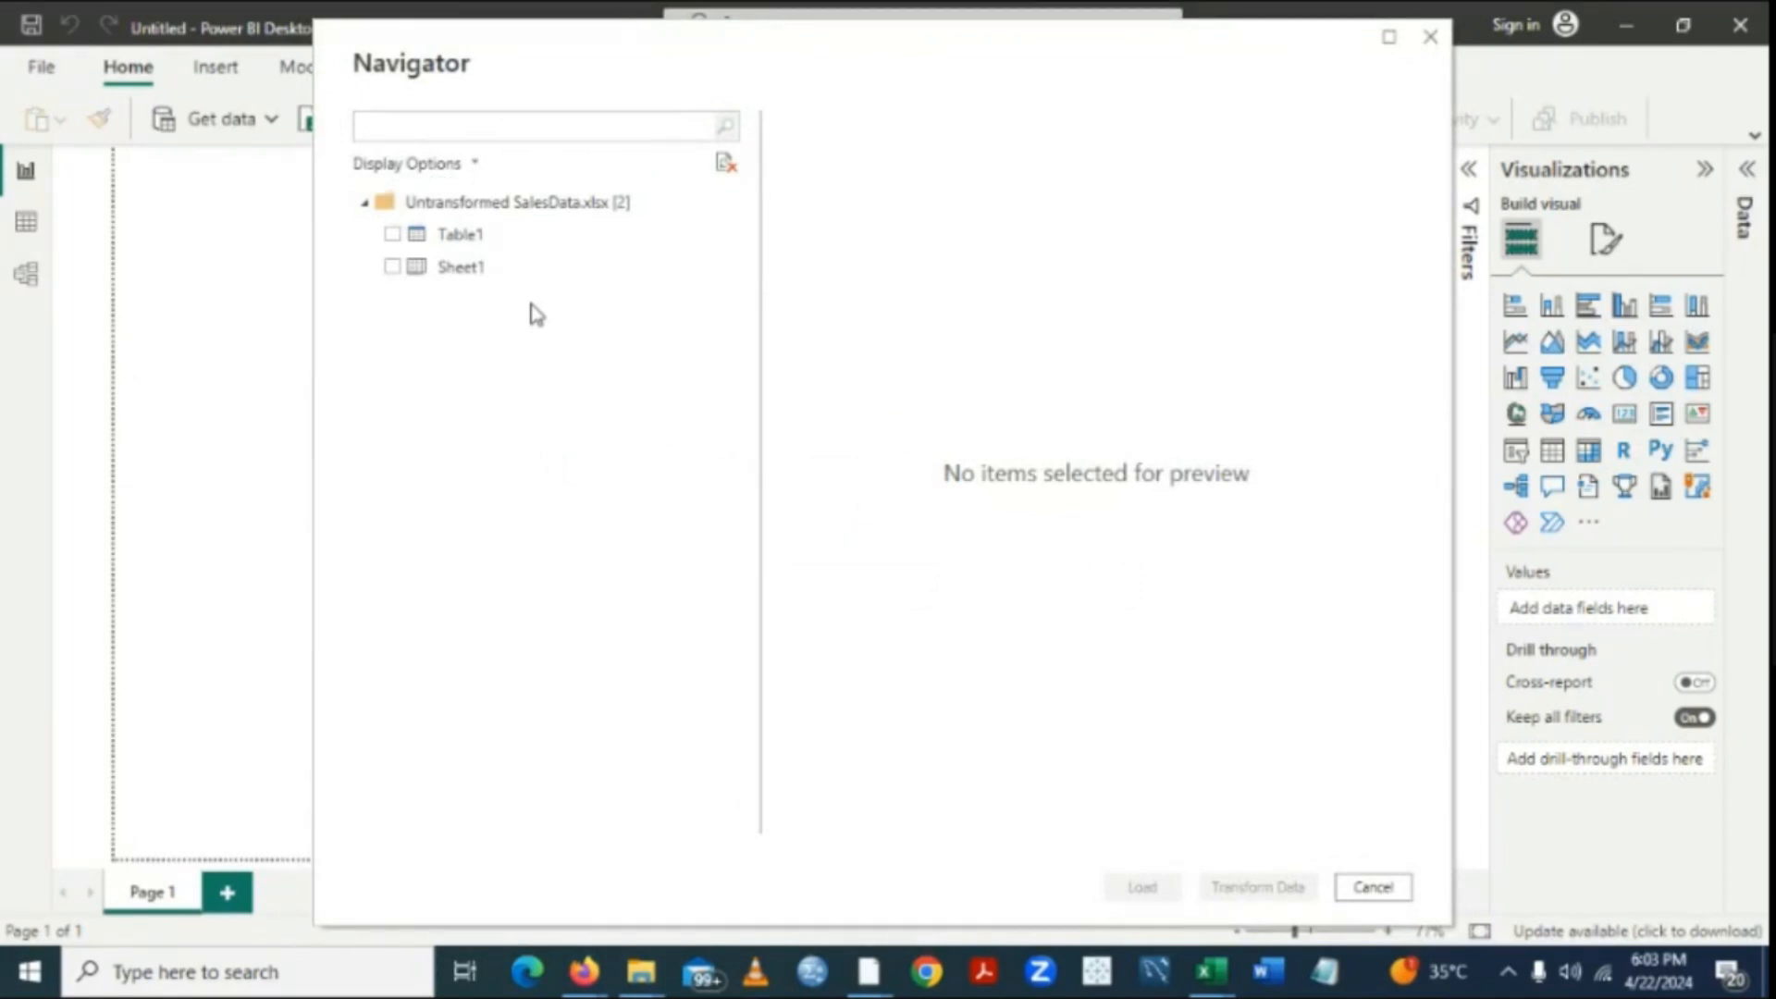
# Select Table1 of the workbook, open it in Power Query Editor for transformation, and dismiss the preview age notice.
pyautogui.click(444, 276)
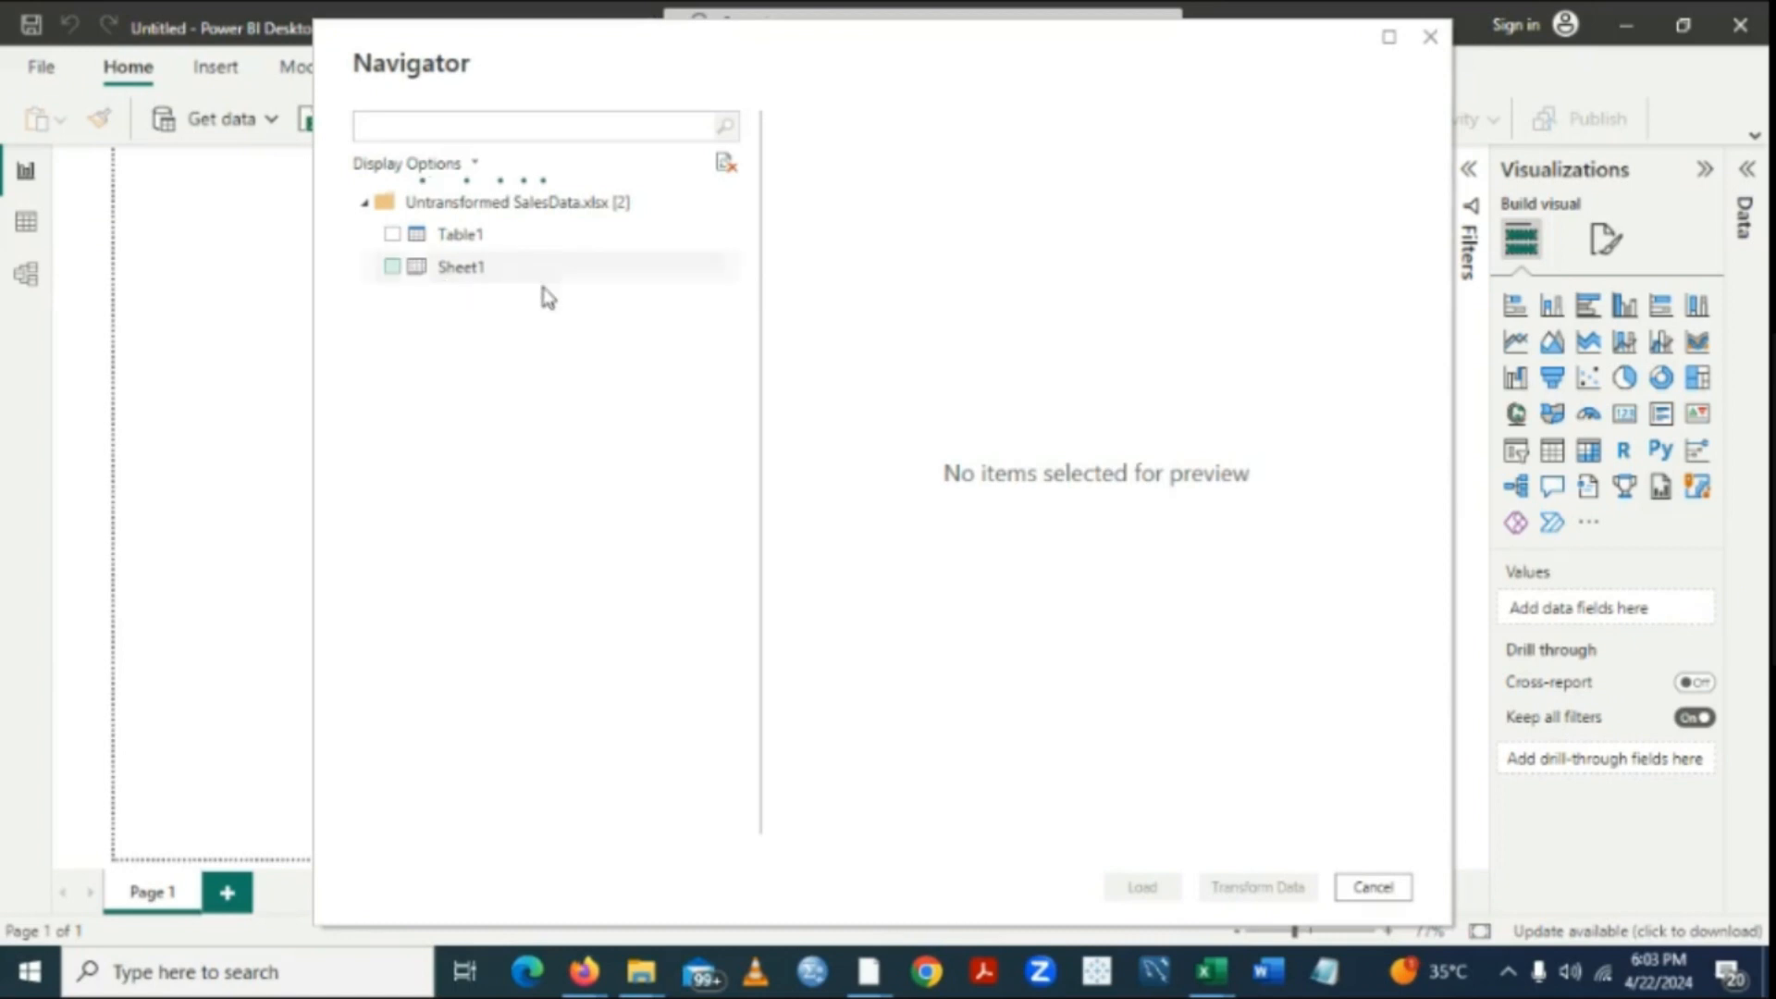
pyautogui.click(392, 235)
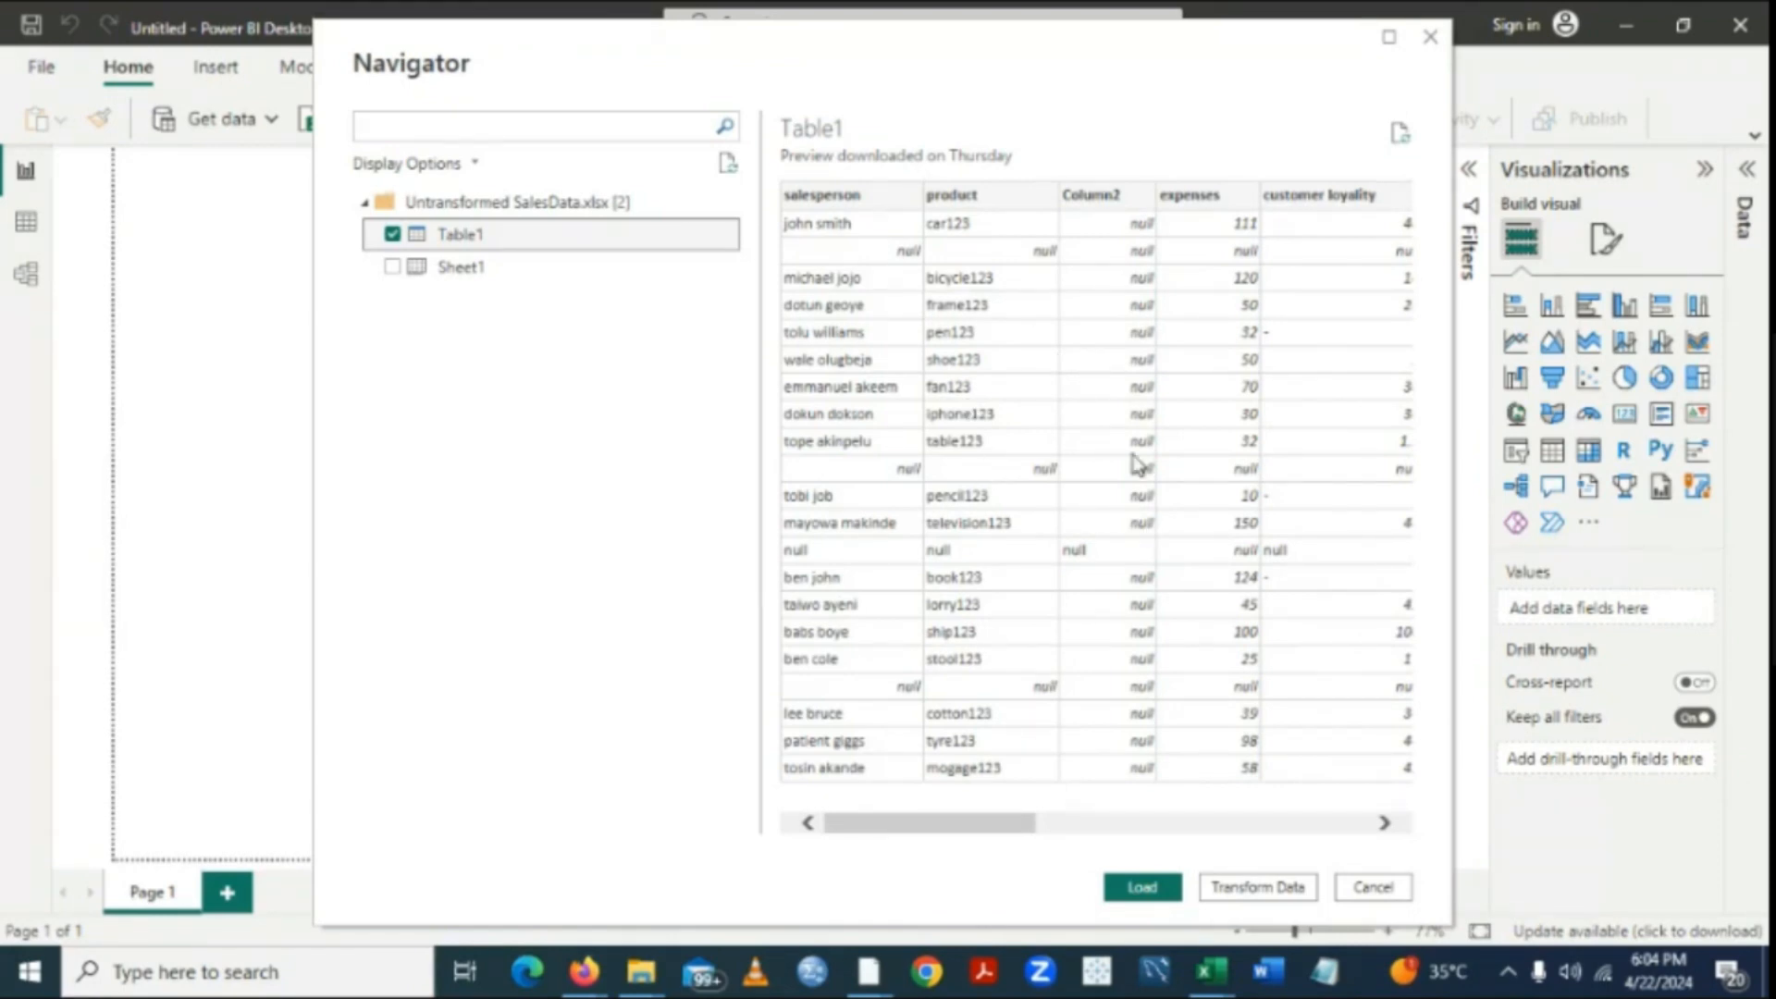
pyautogui.click(1274, 894)
pyautogui.click(1260, 890)
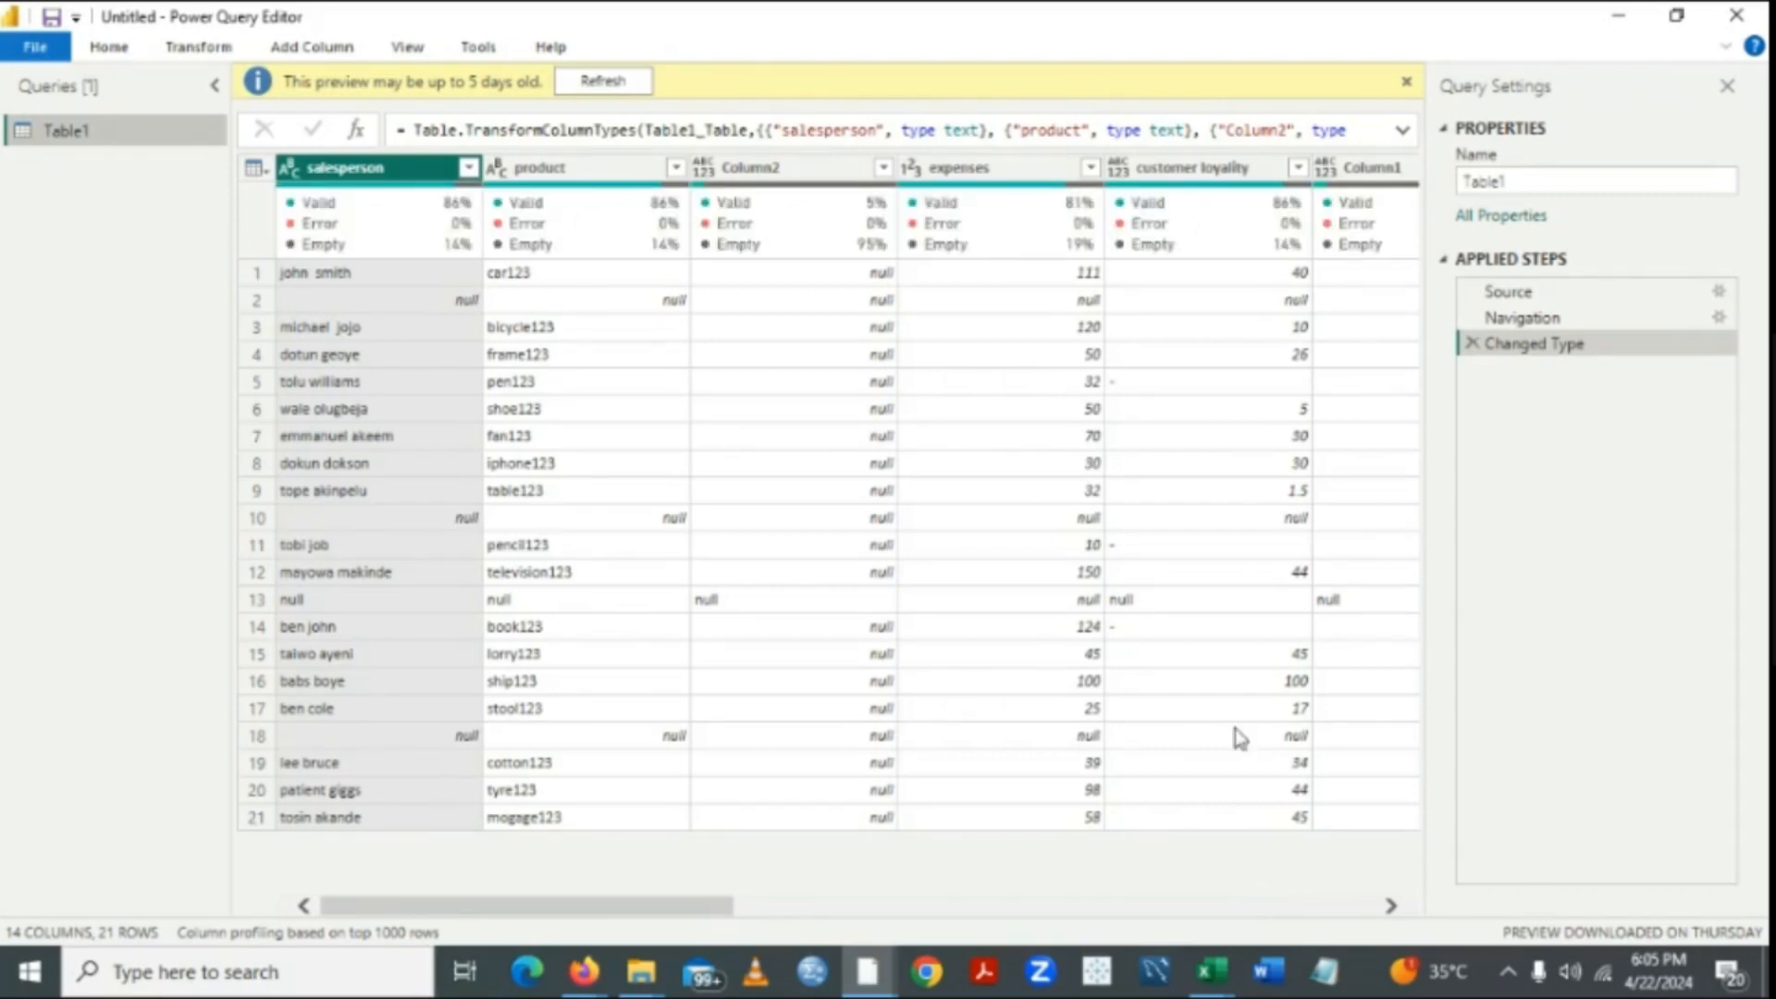
pyautogui.click(1406, 83)
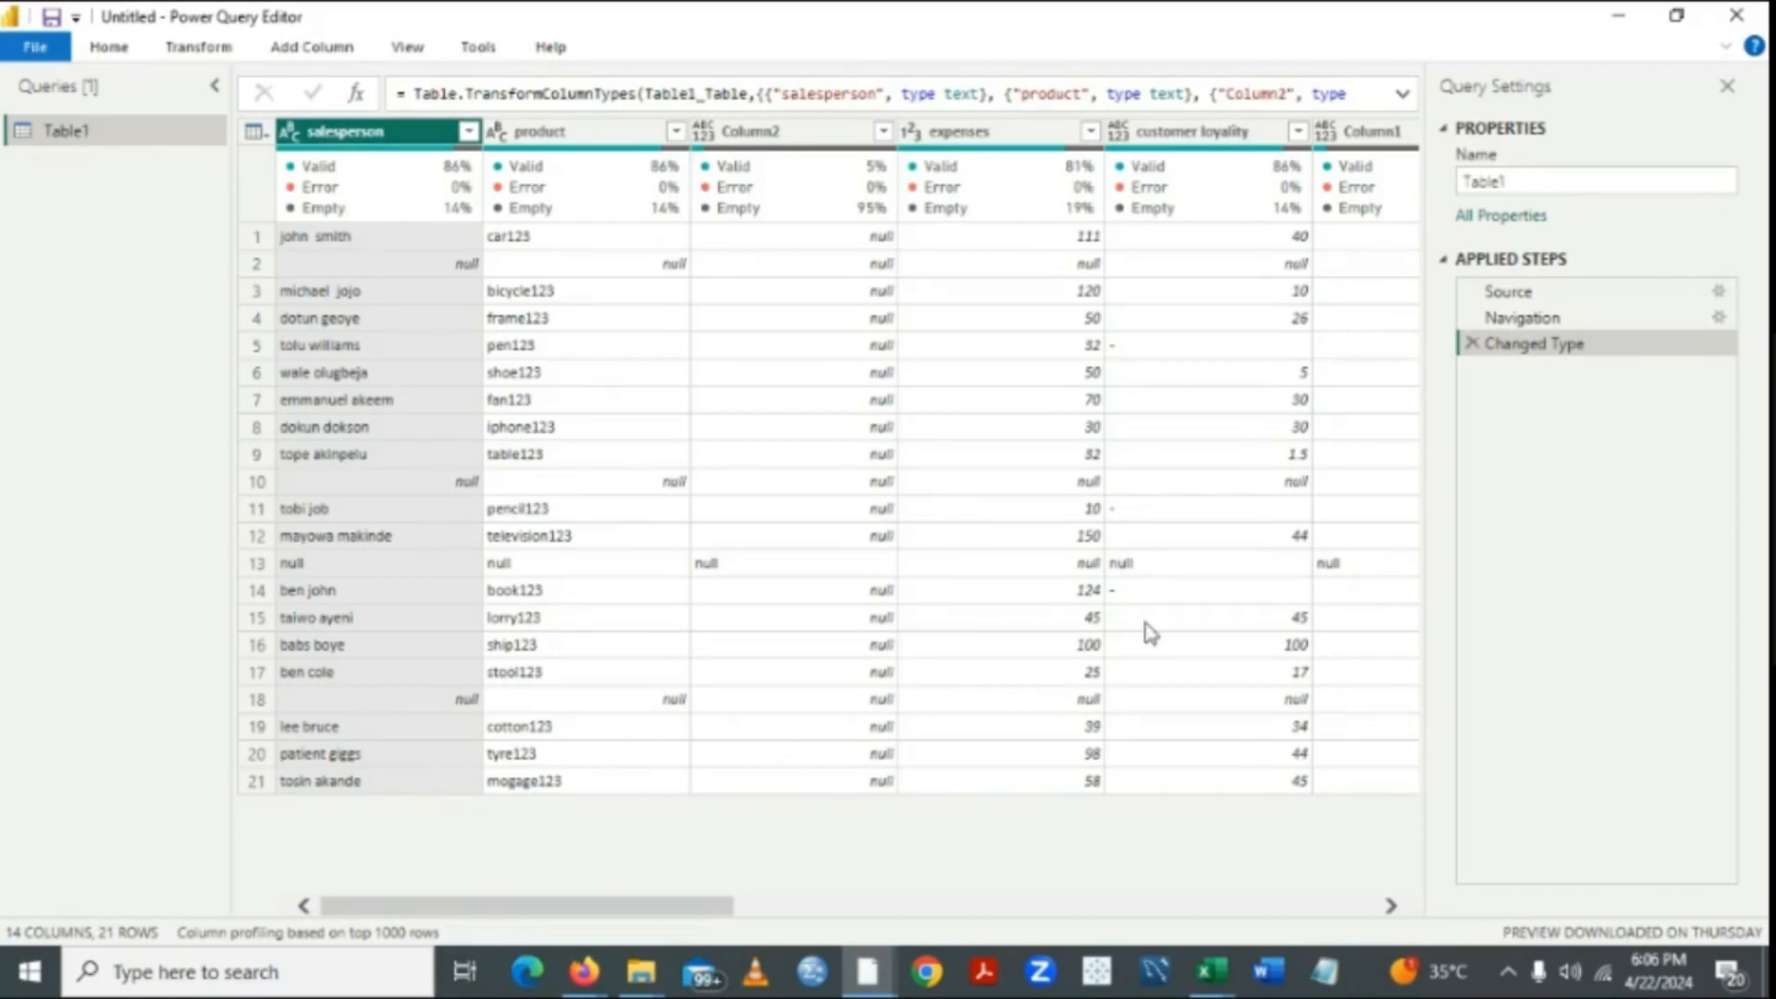
# Examine all columns of Table1 through salesprice, and the quality statistics of the salesperson and product columns.
pyautogui.click(1387, 908)
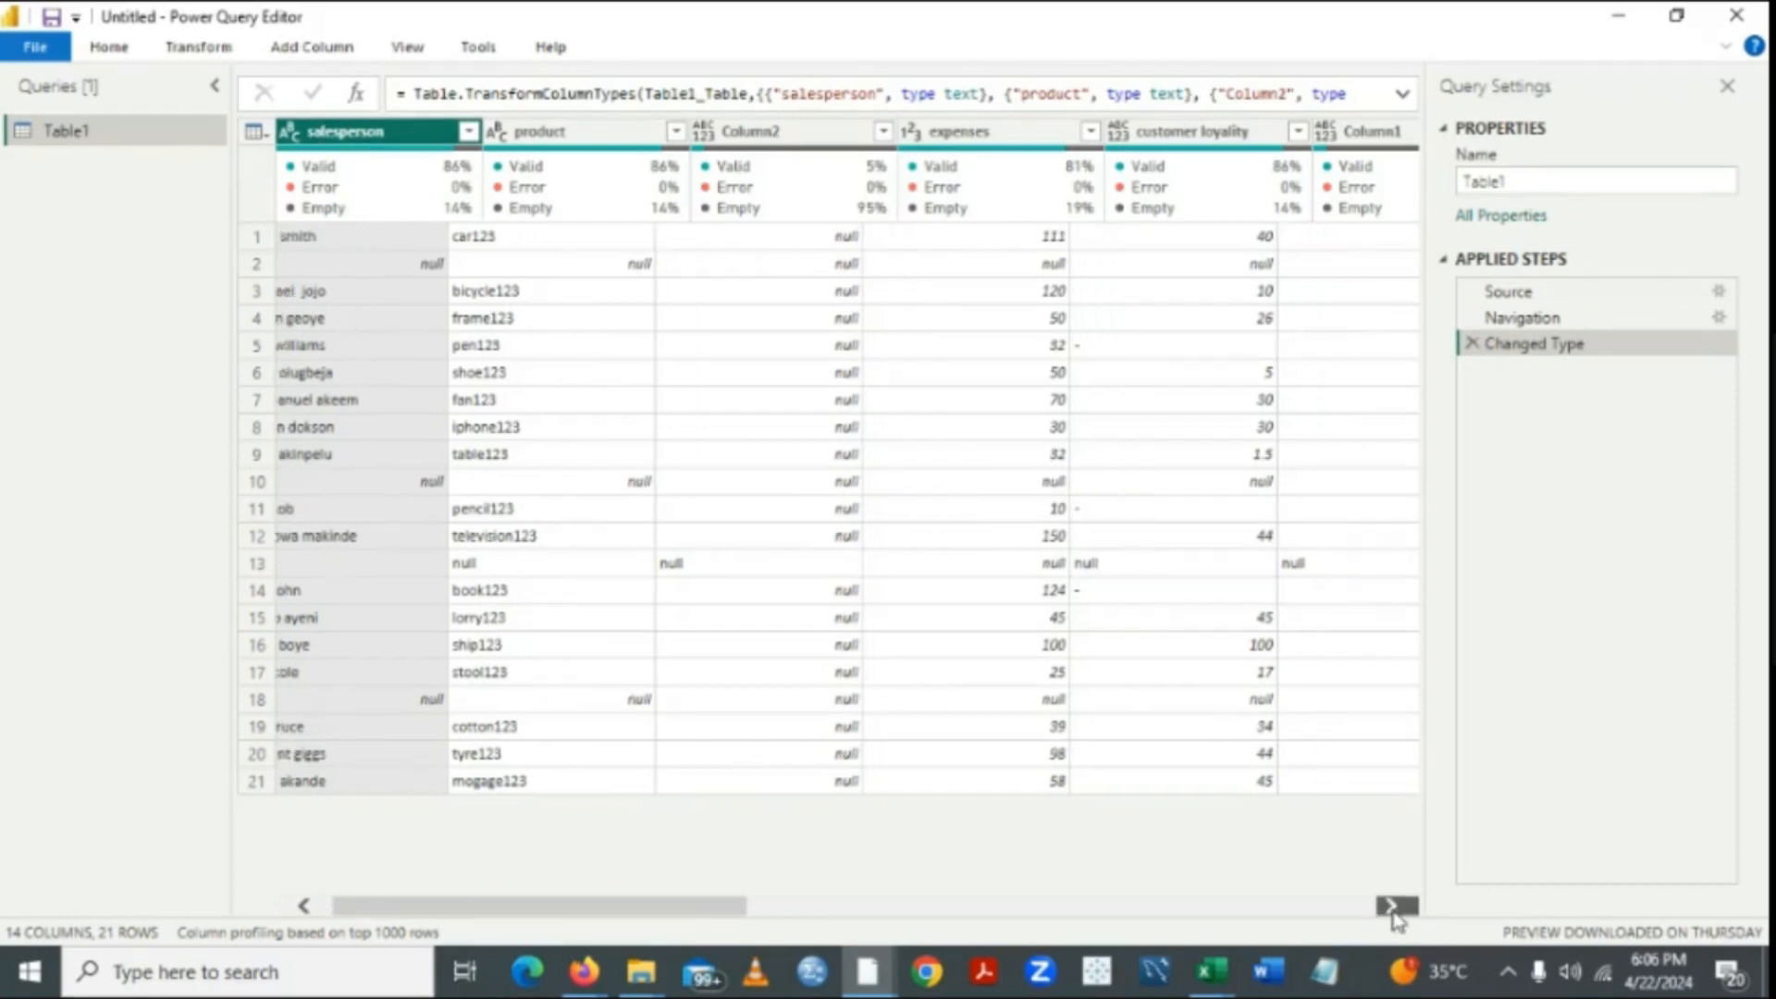
pyautogui.click(1390, 906)
pyautogui.click(1390, 907)
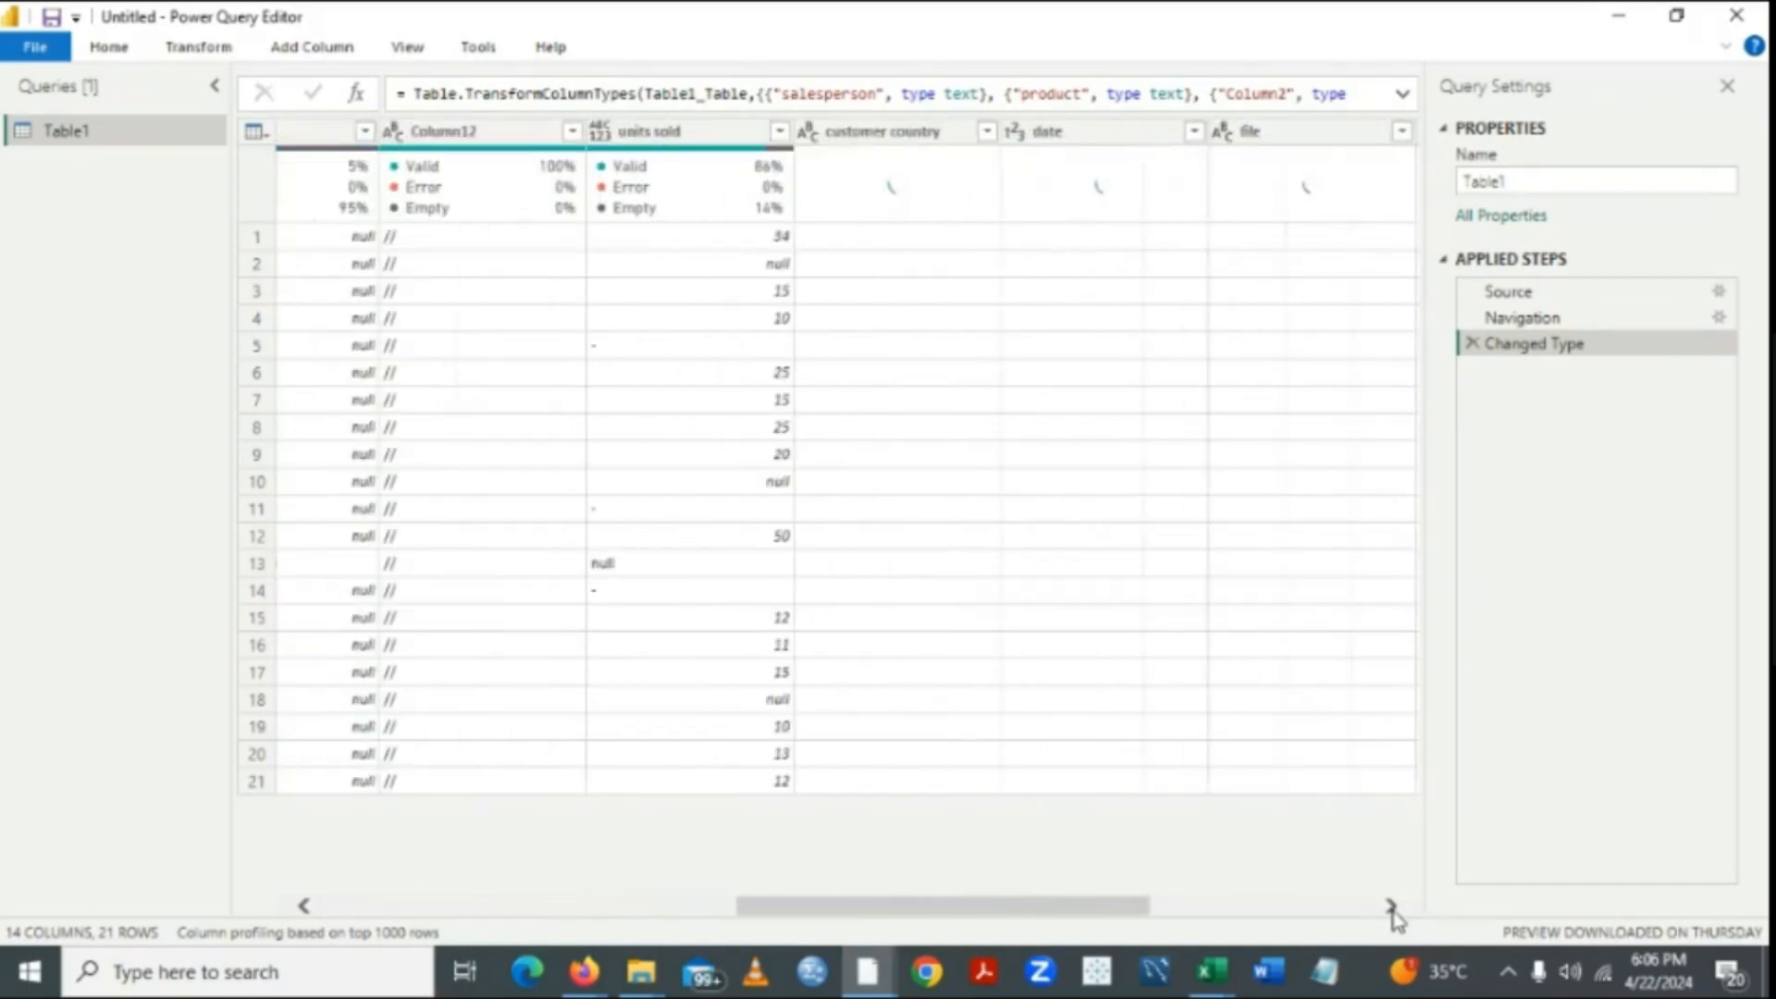
pyautogui.click(1390, 906)
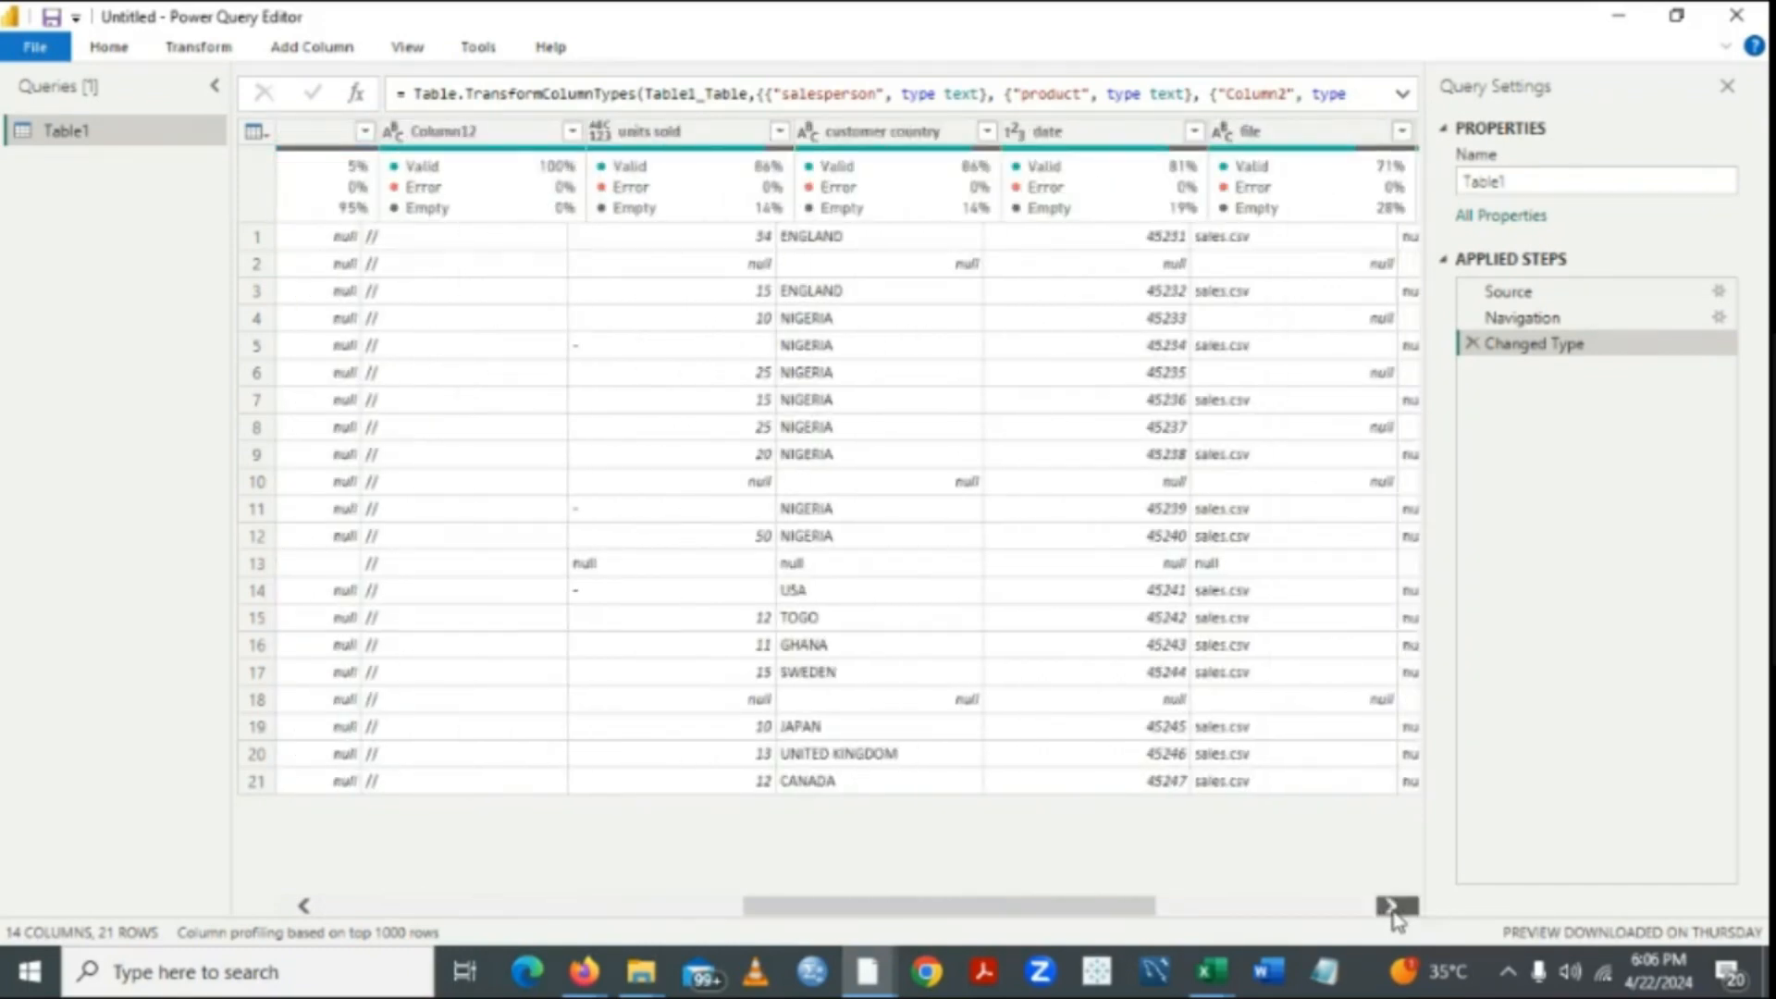
pyautogui.click(1389, 906)
pyautogui.click(1390, 906)
pyautogui.click(1390, 906)
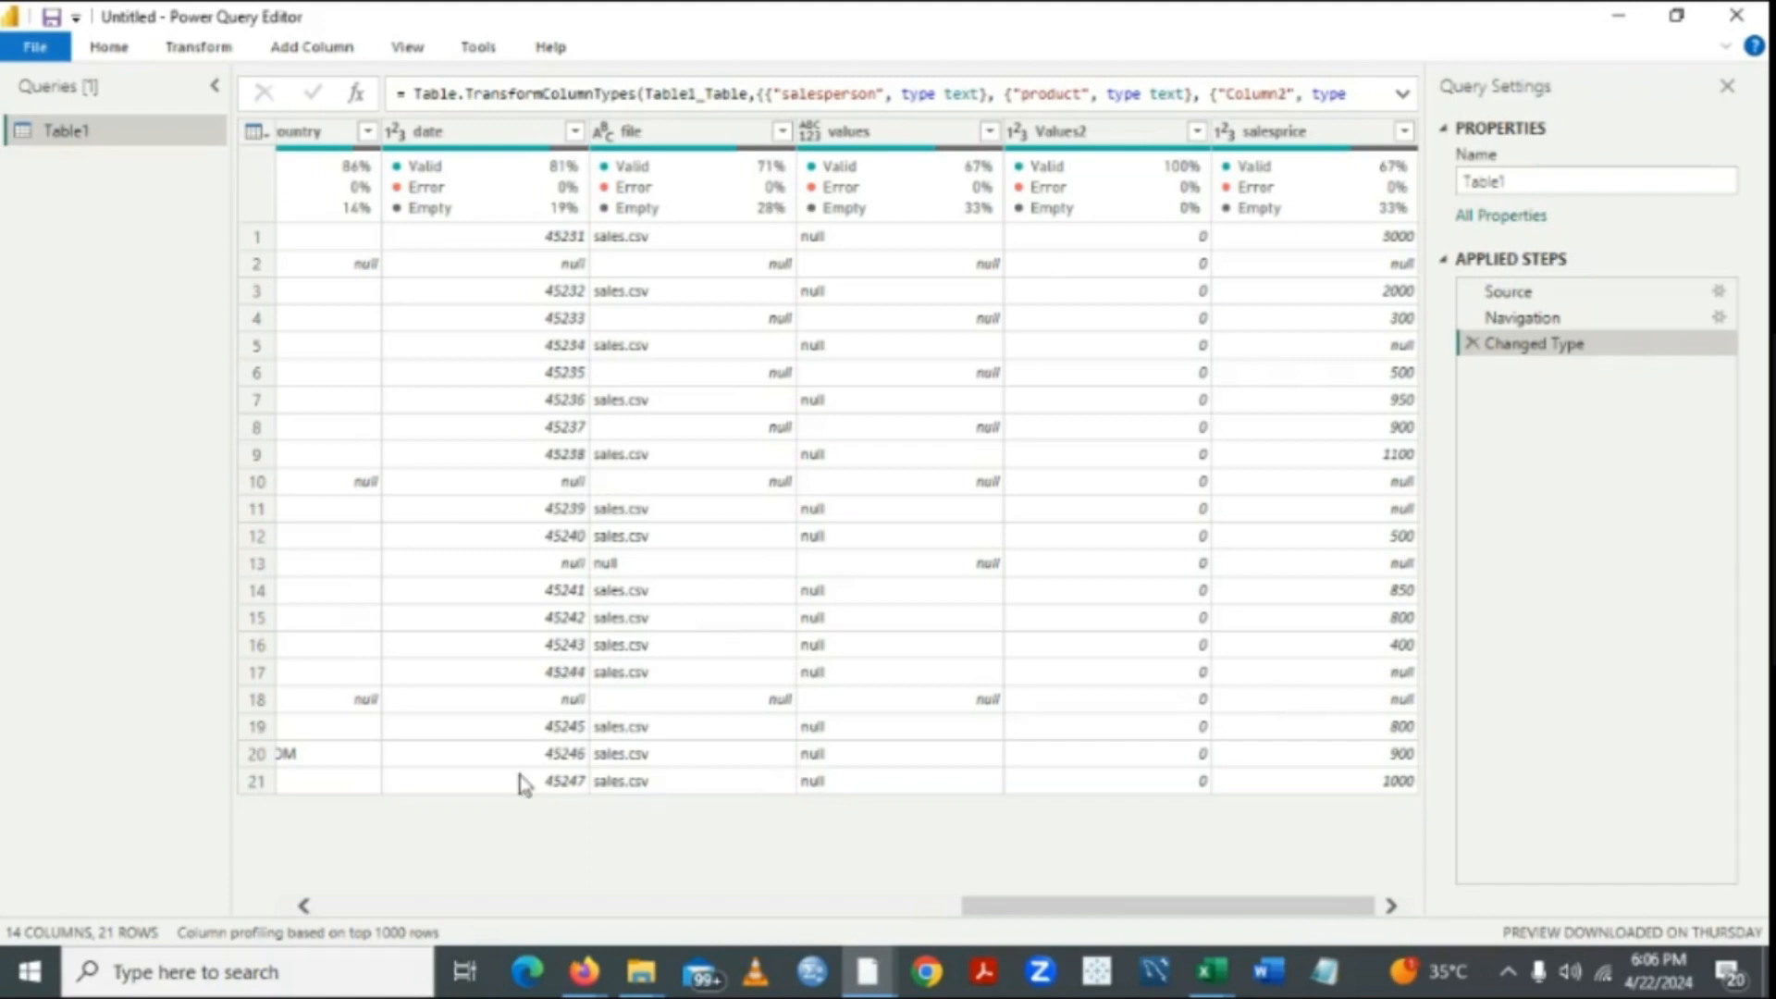
pyautogui.click(303, 906)
pyautogui.click(302, 906)
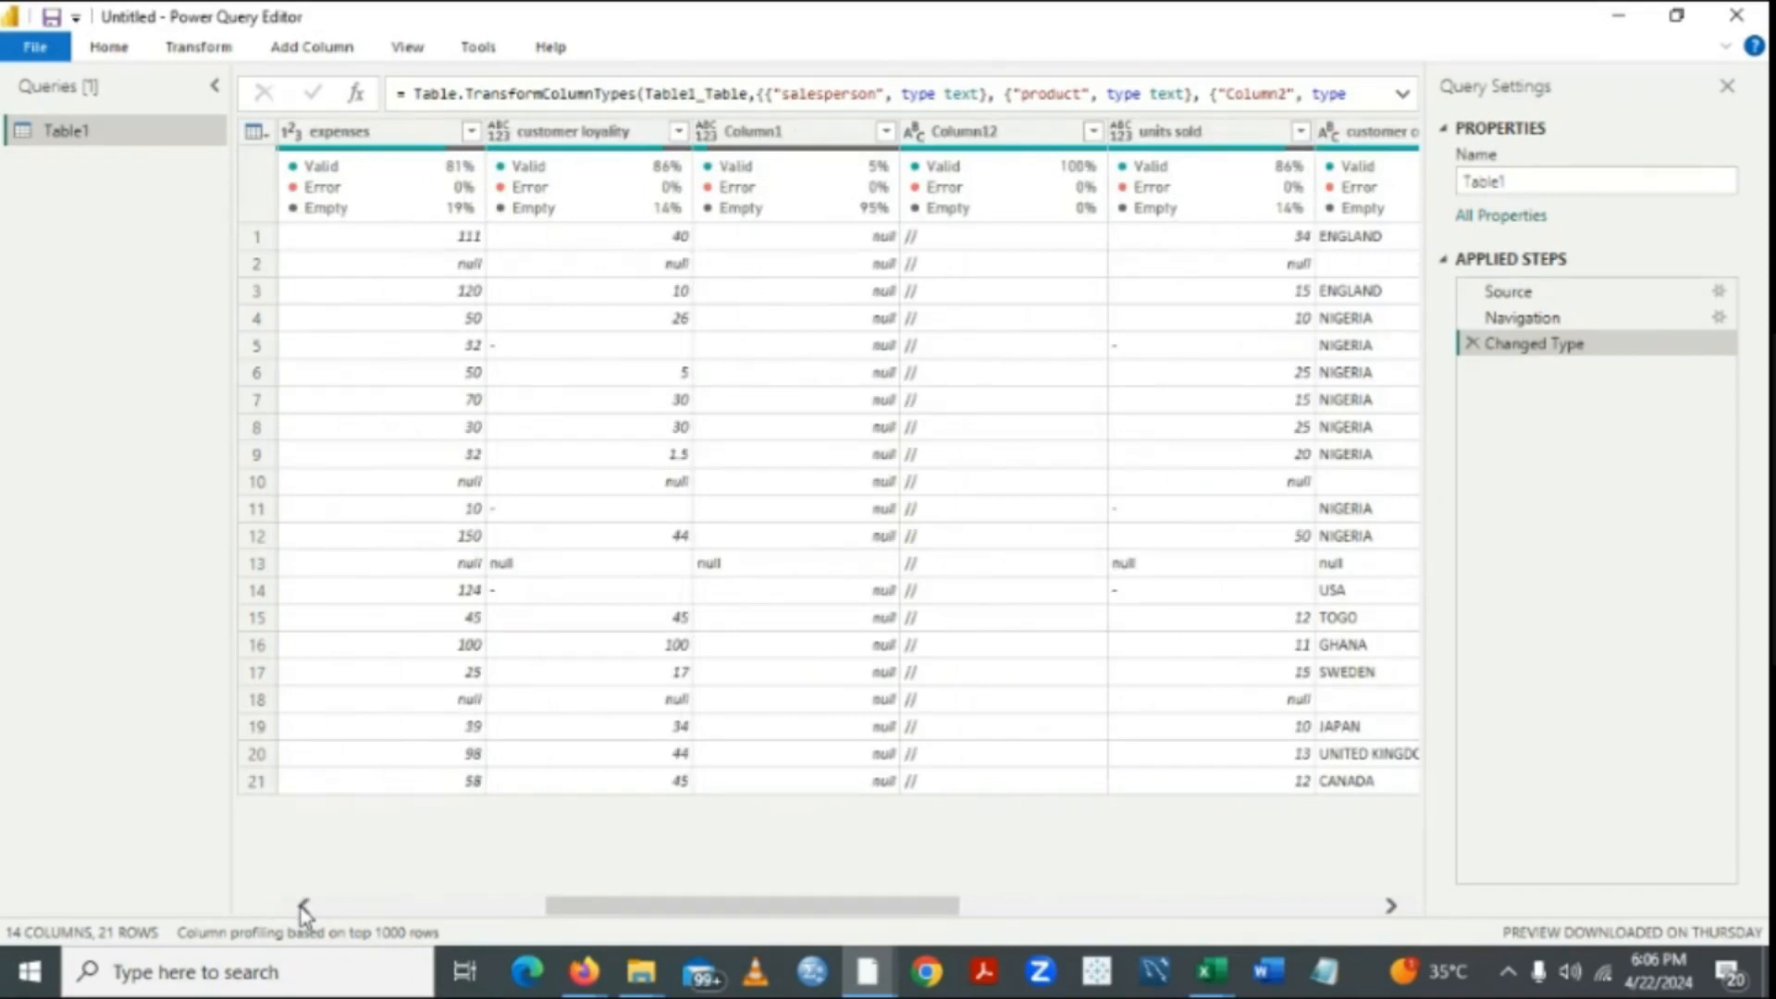
pyautogui.click(303, 906)
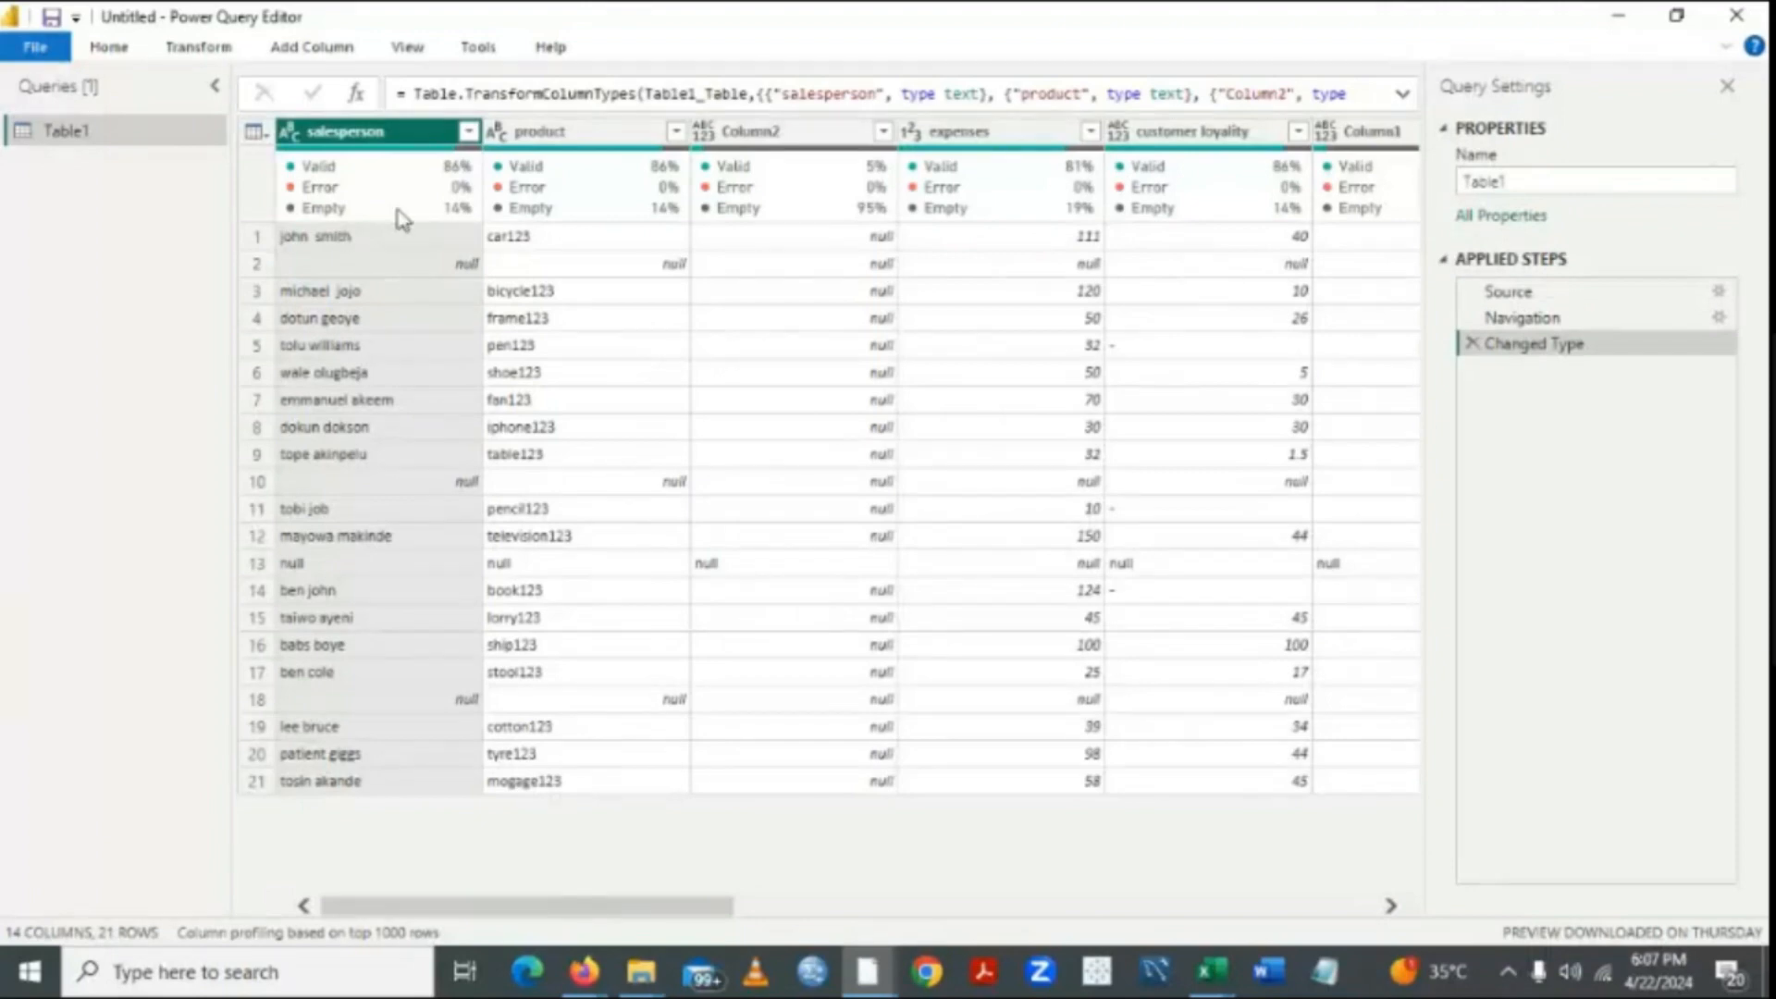
pyautogui.moveTo(350, 196)
pyautogui.moveTo(1027, 198)
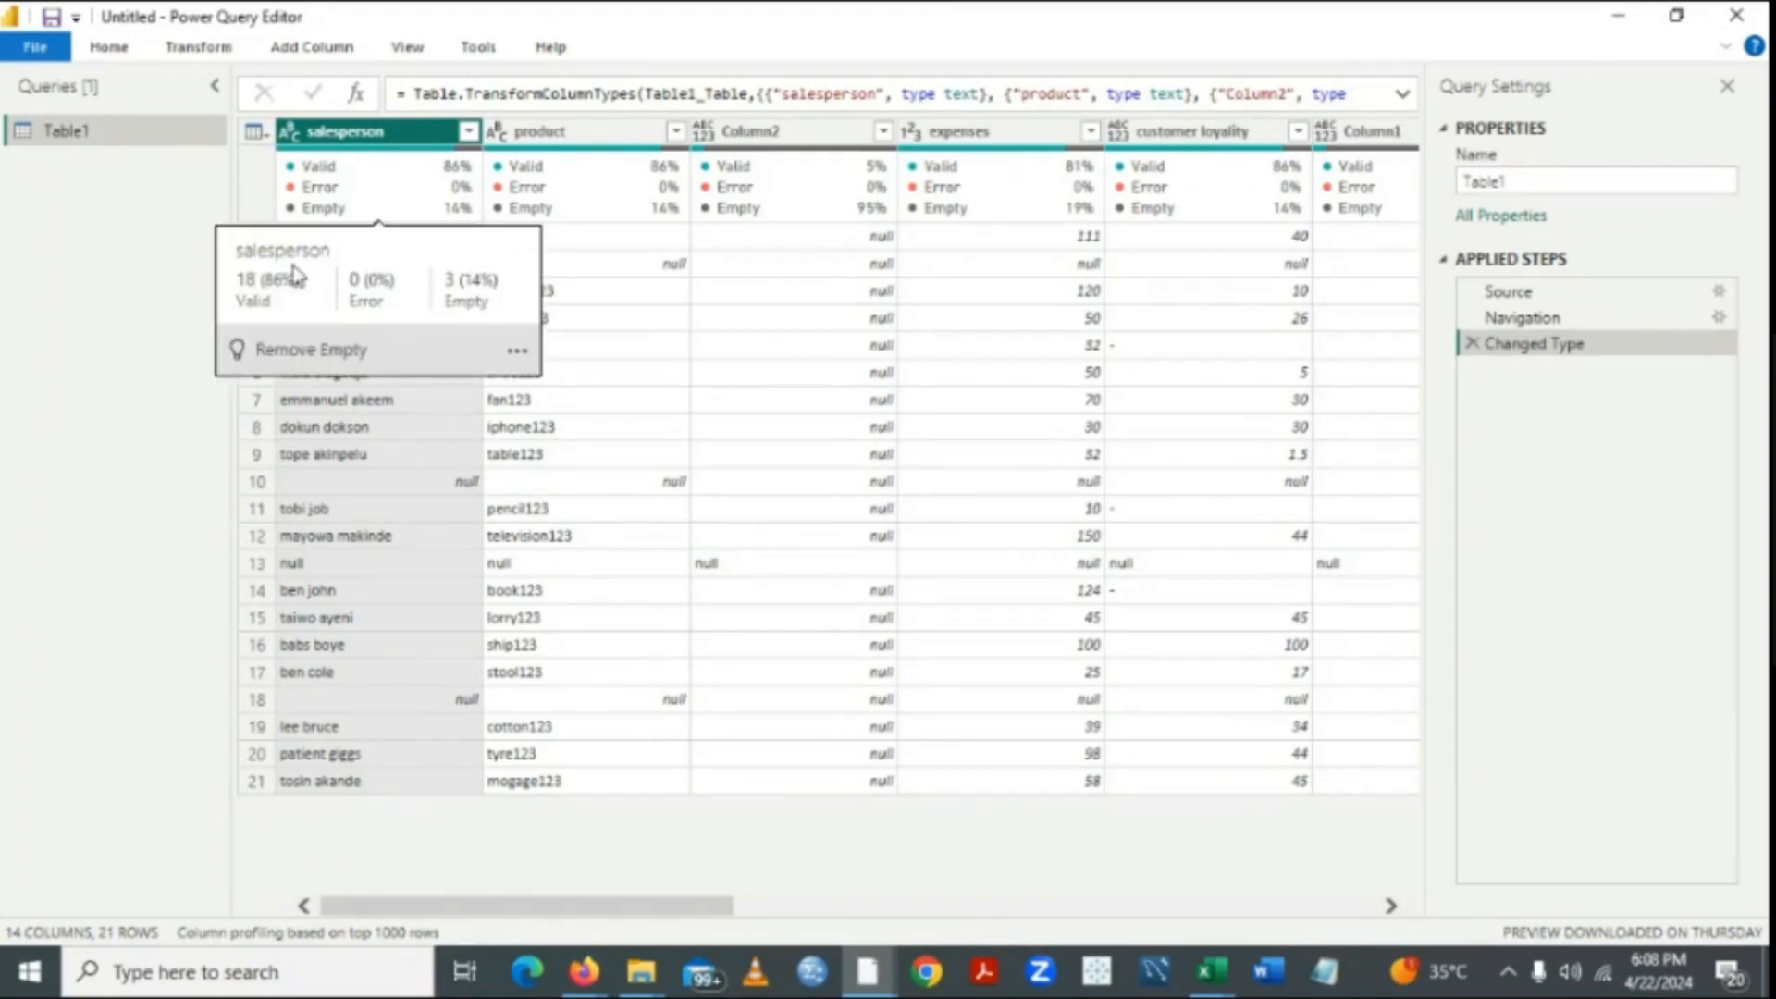
pyautogui.moveTo(549, 190)
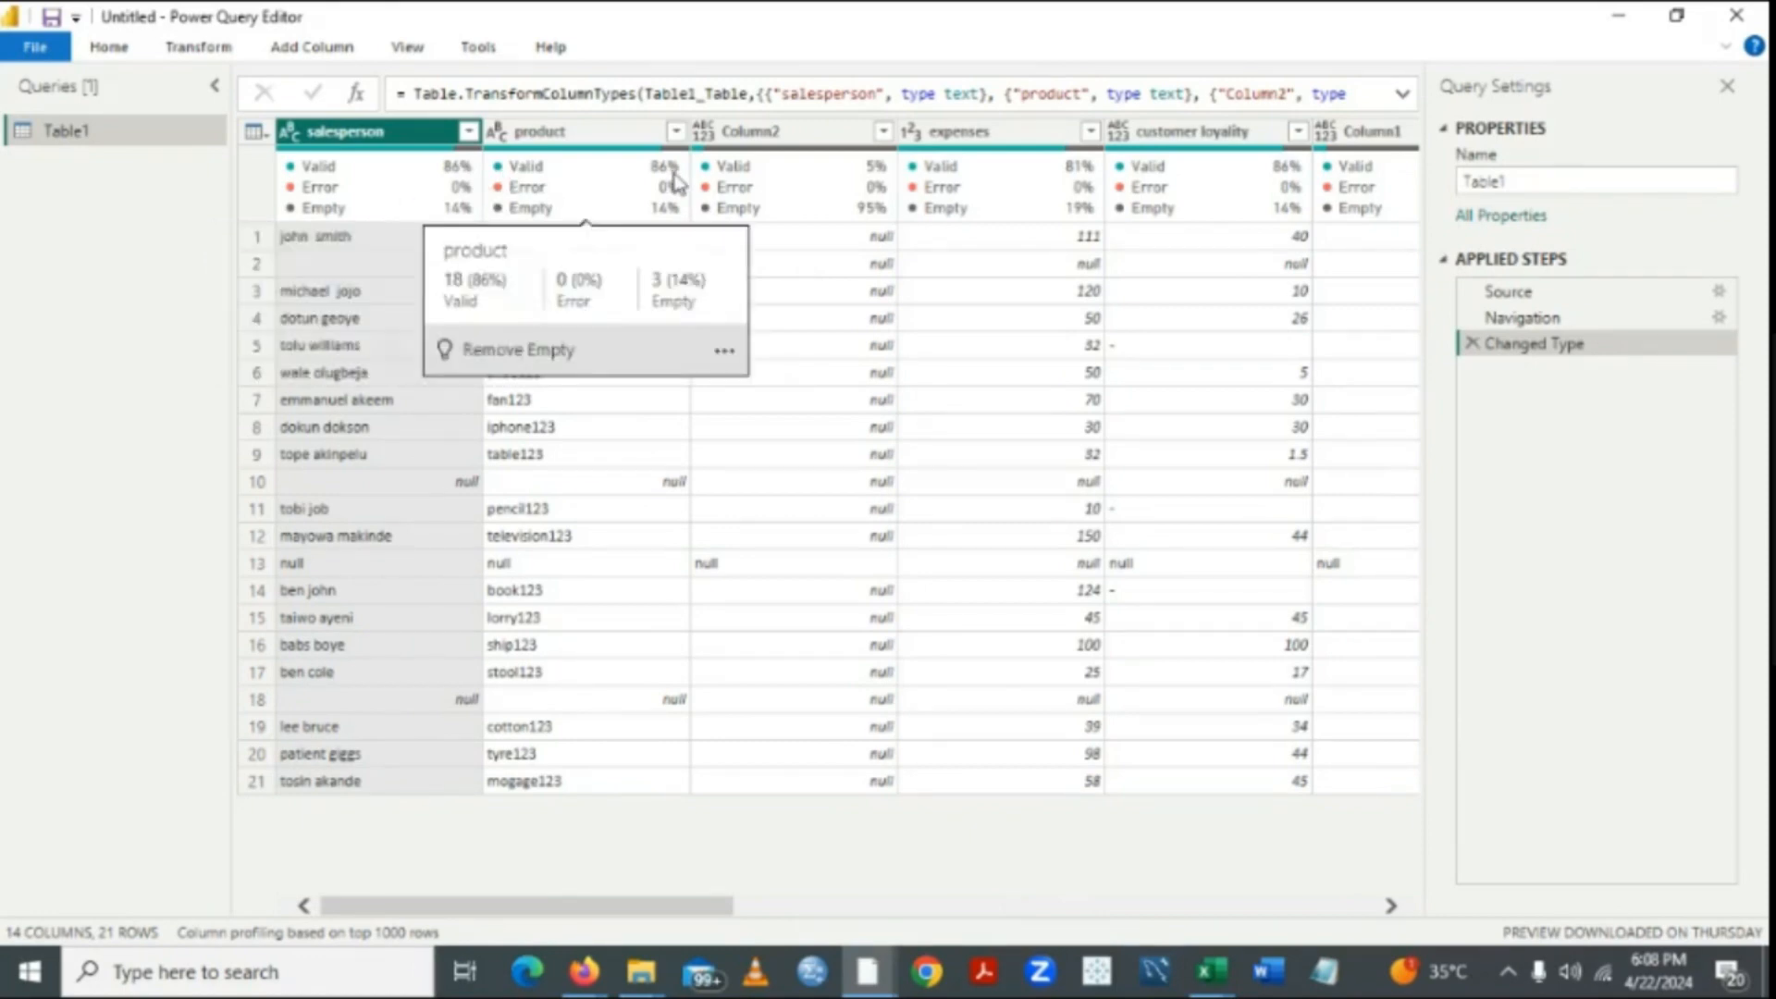
pyautogui.moveTo(432, 178)
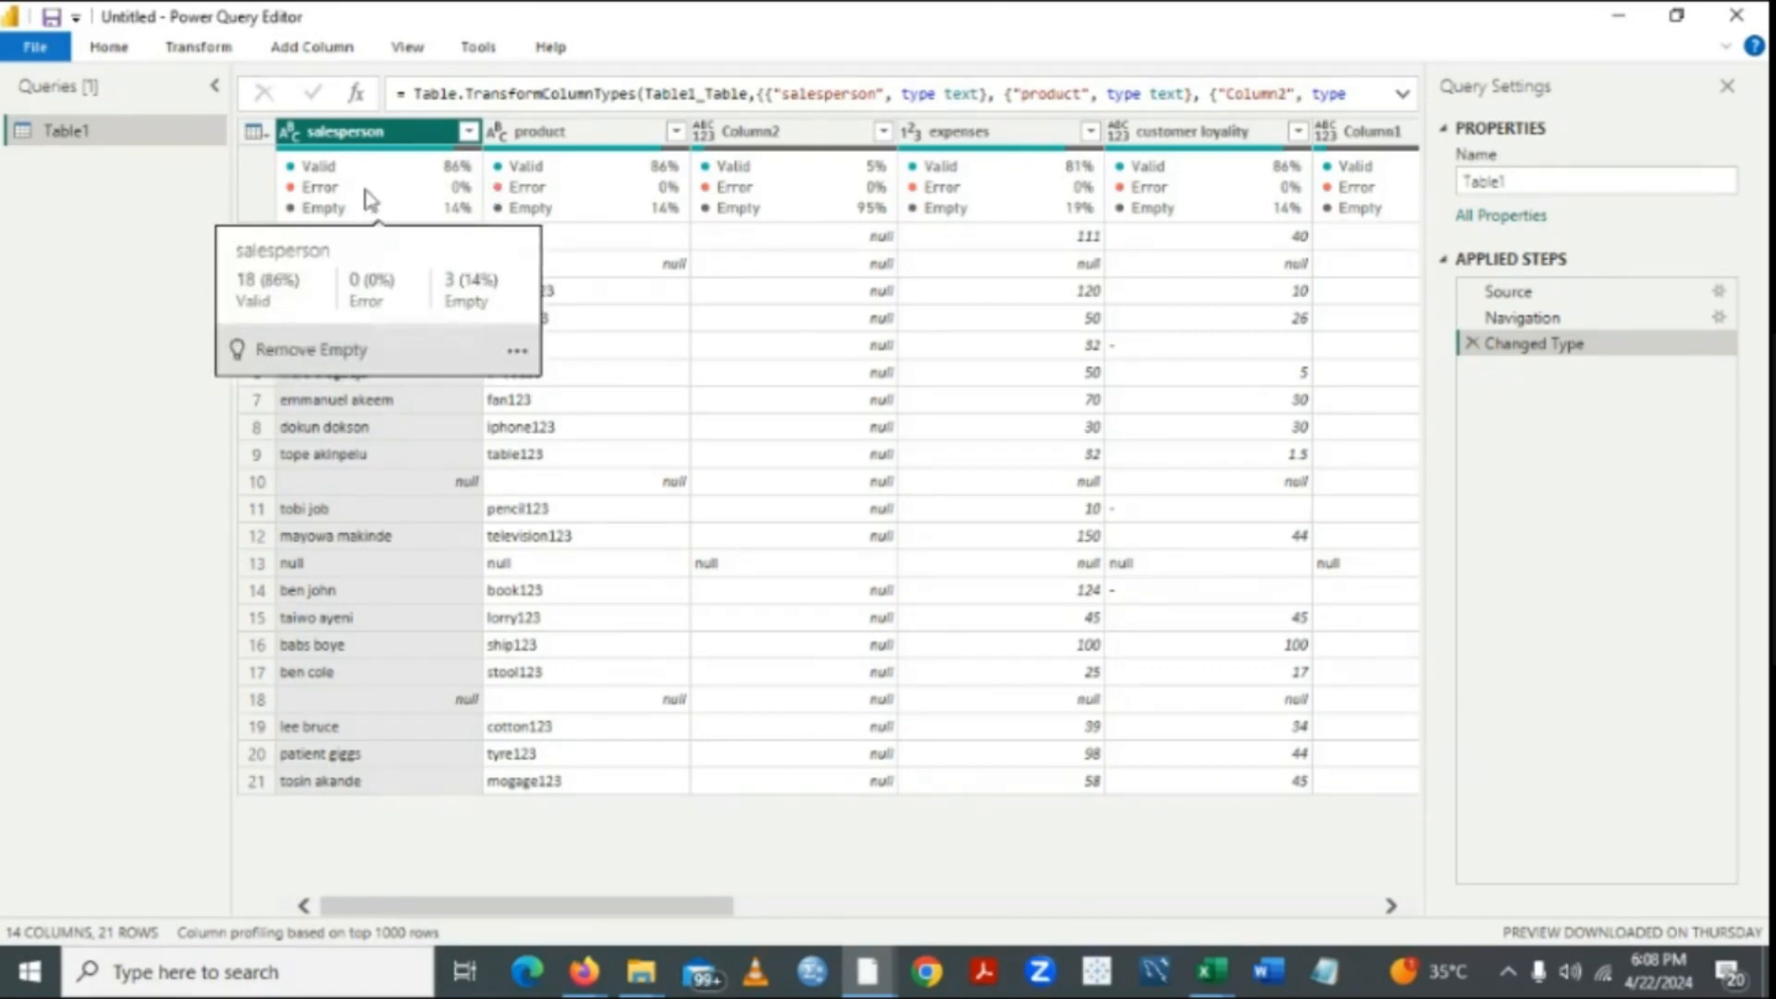
# Turn the column quality display off and back on.
pyautogui.click(410, 48)
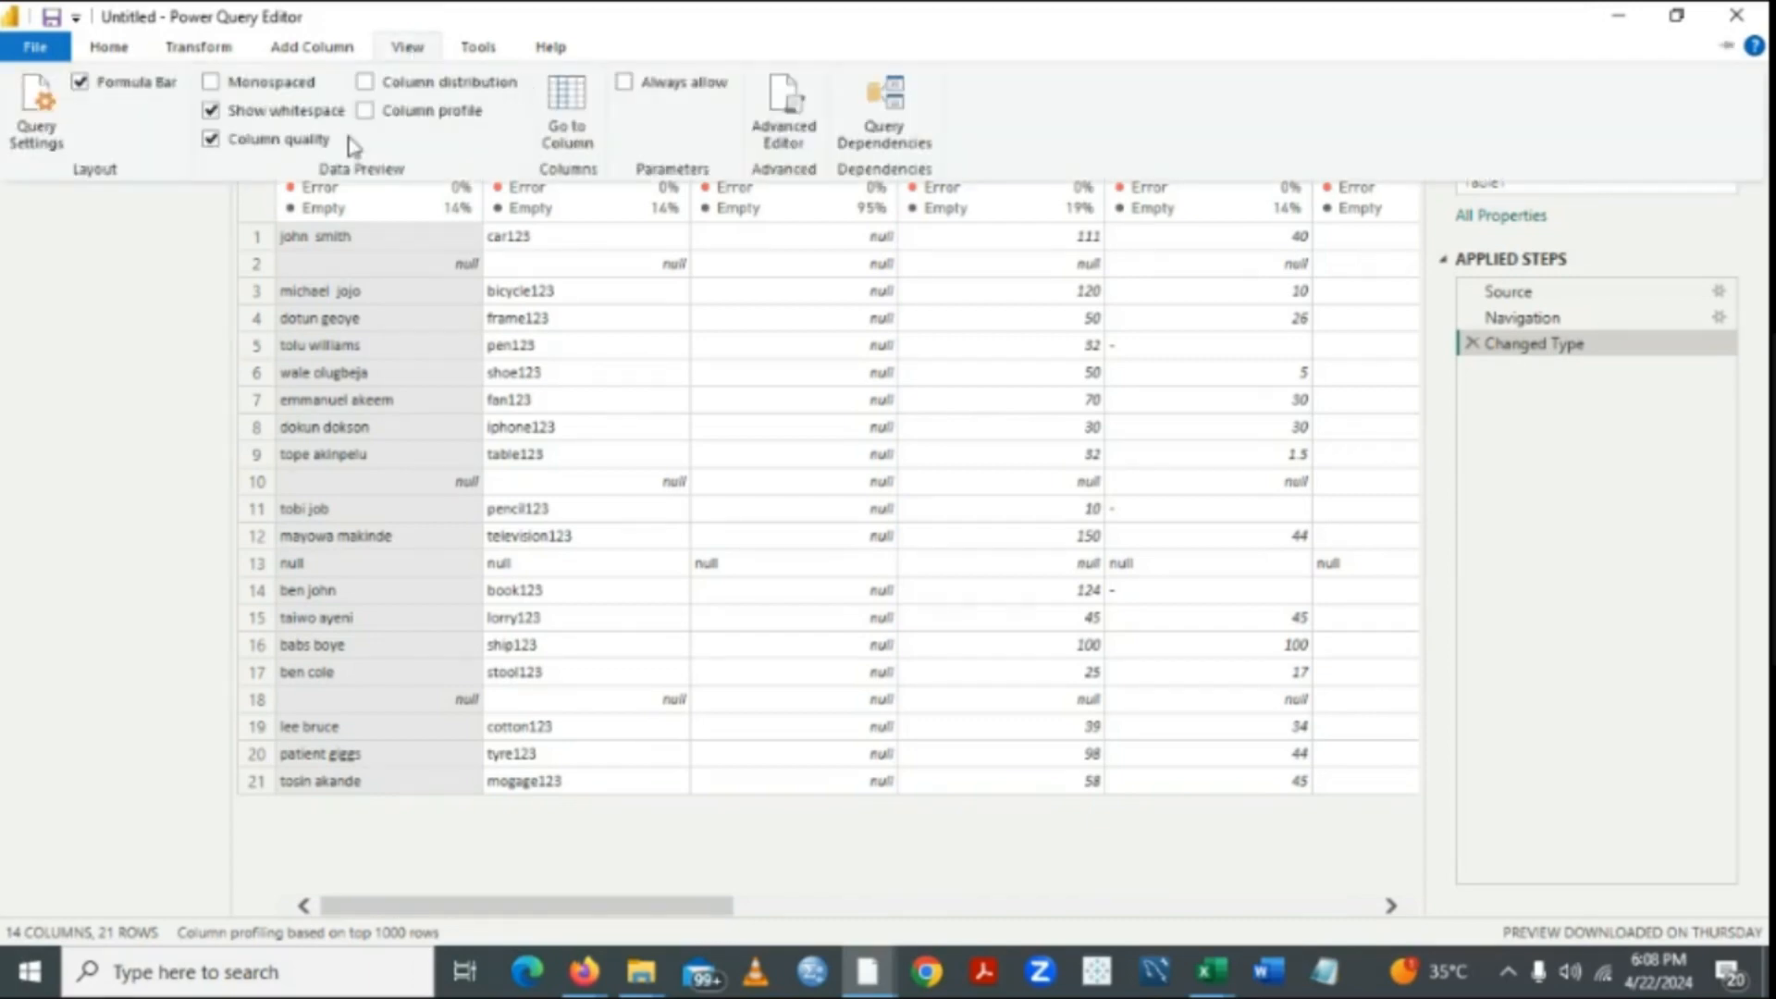
pyautogui.click(212, 140)
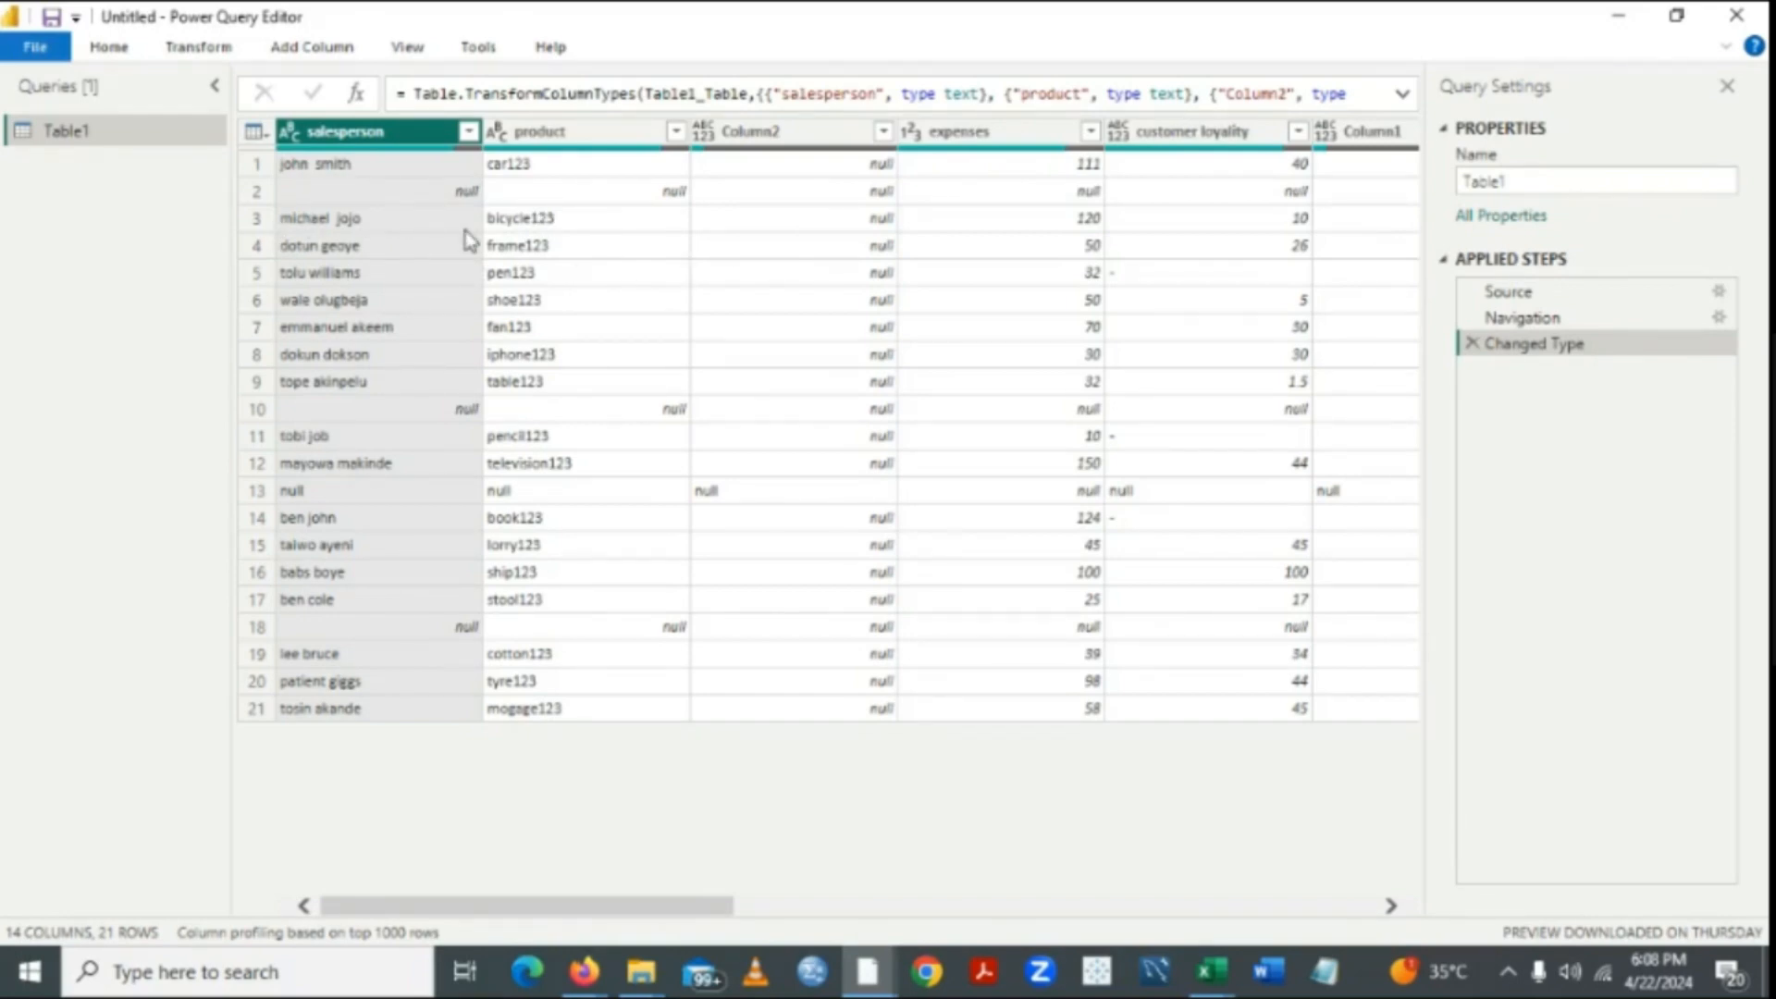
pyautogui.click(405, 51)
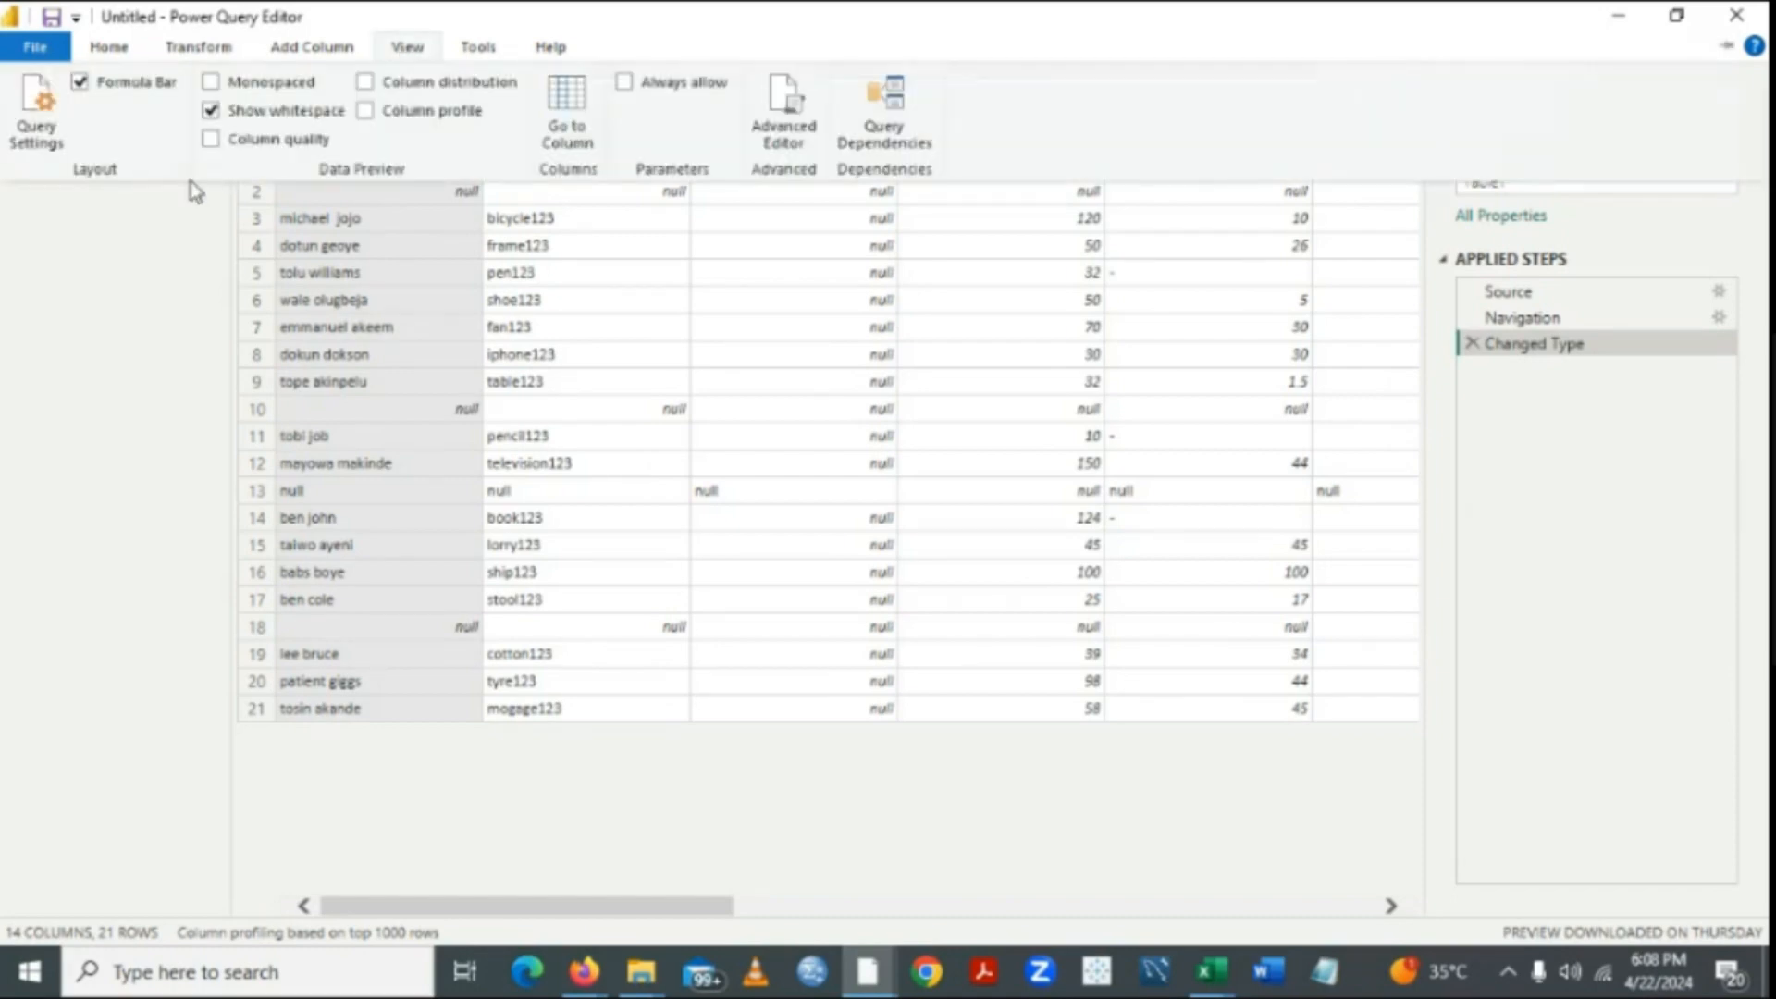
pyautogui.click(209, 143)
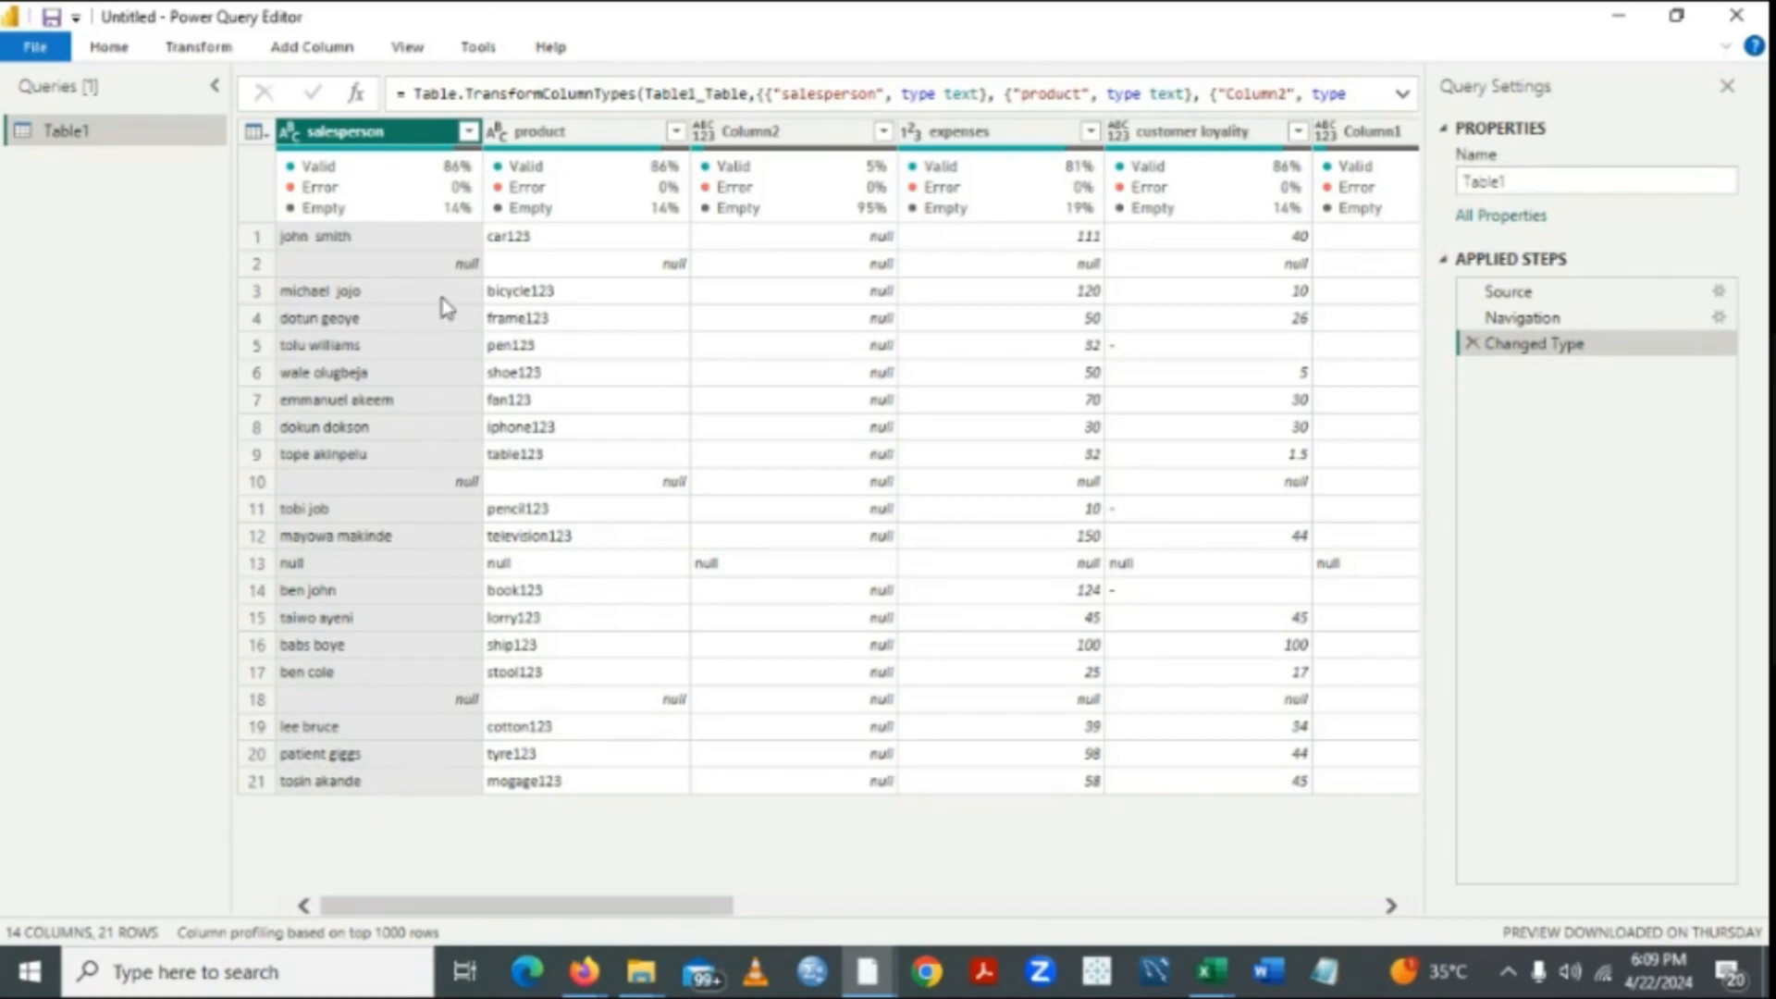
# Rename the salesperson column as Salesperson, with a capital S.
pyautogui.doubleClick(338, 137)
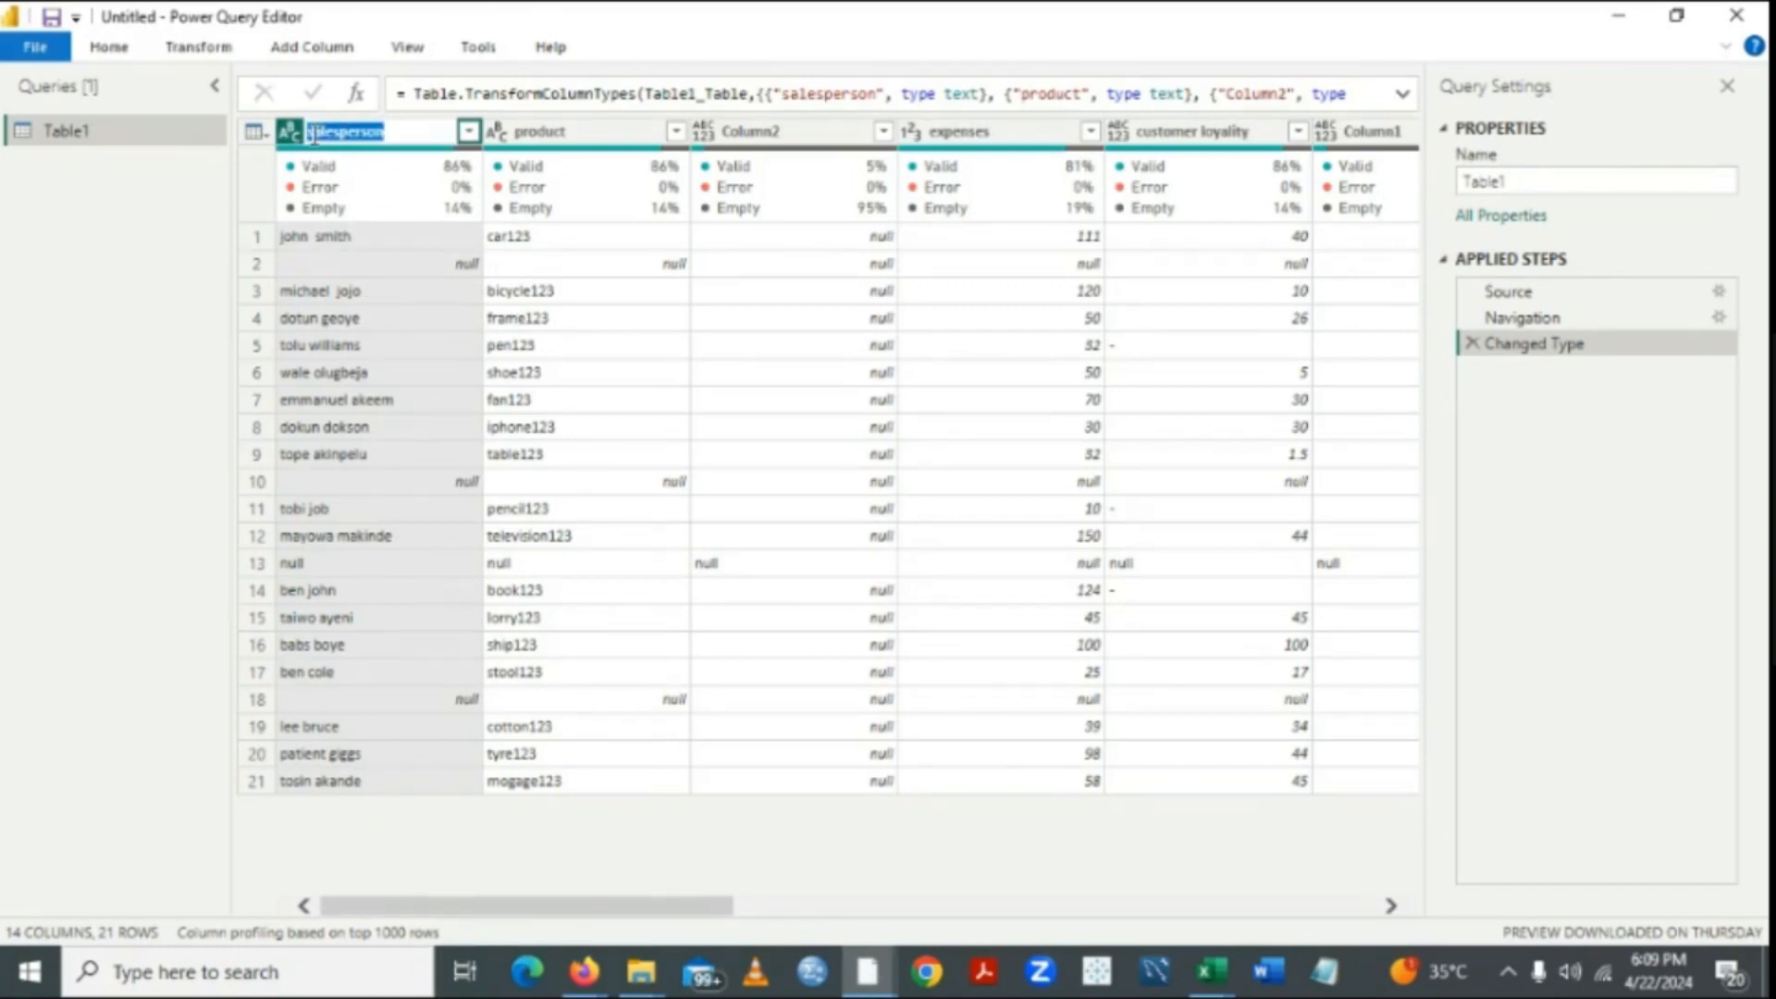
pyautogui.click(314, 137)
pyautogui.press('BackSpace')
pyautogui.write('S')
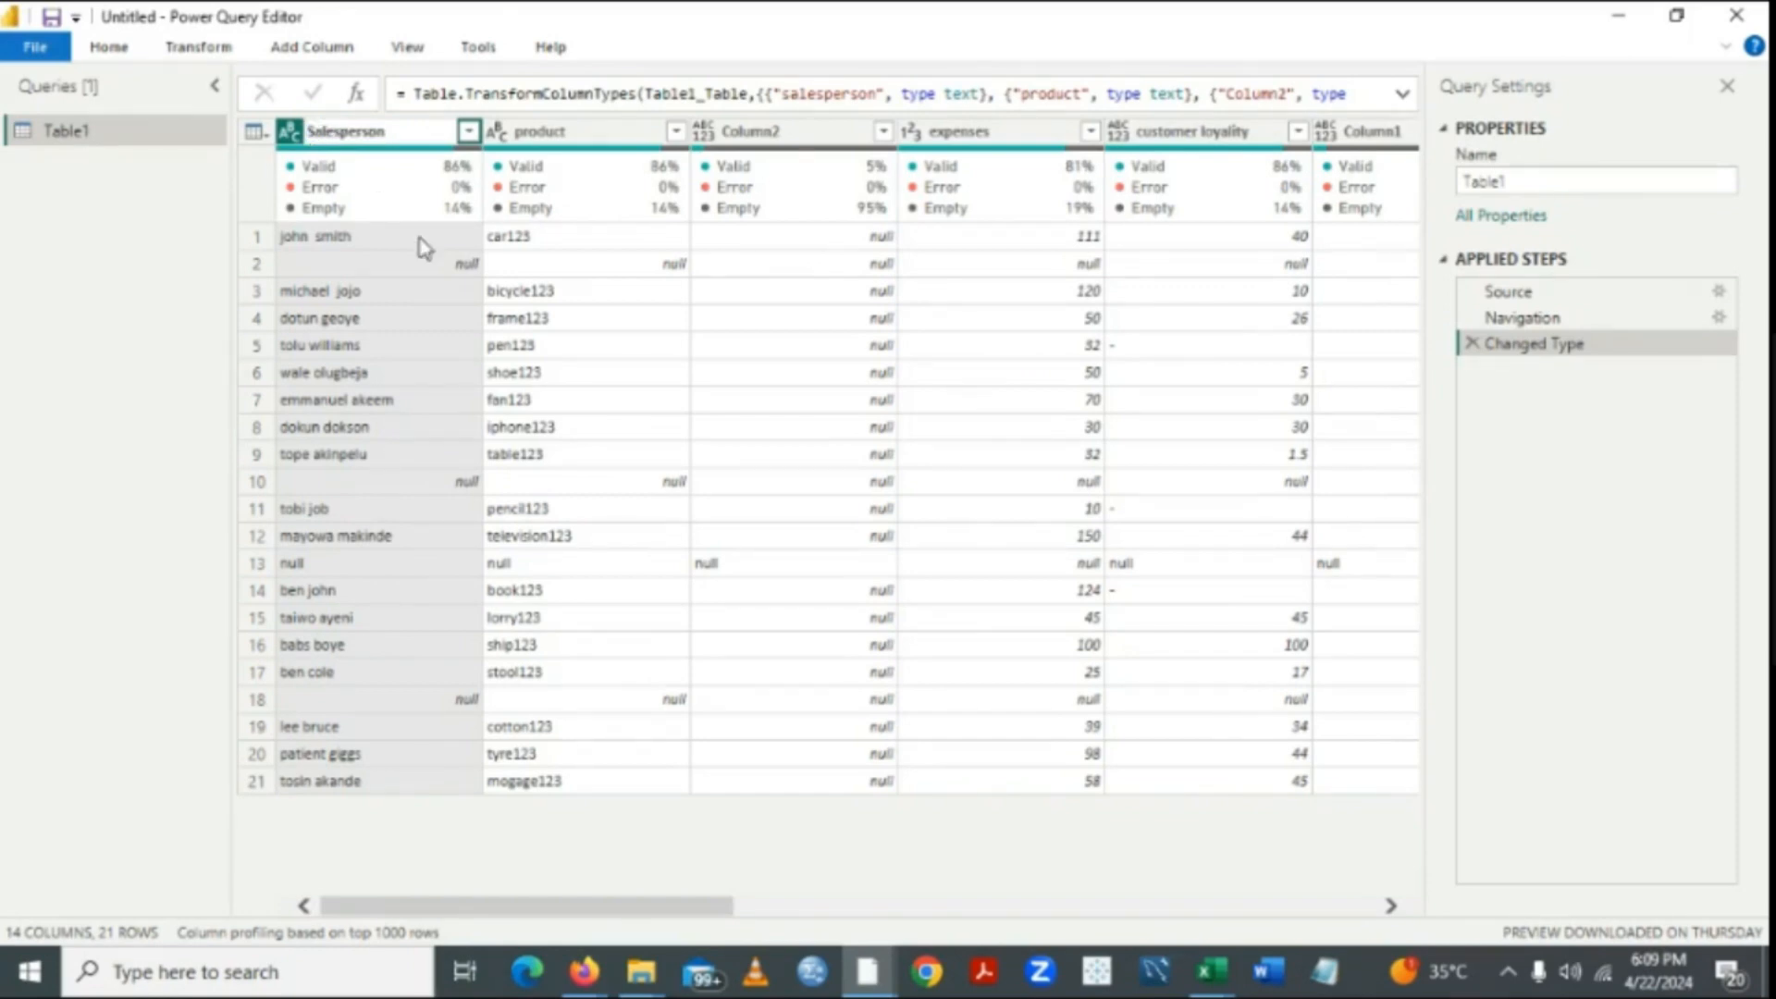
pyautogui.press('Return')
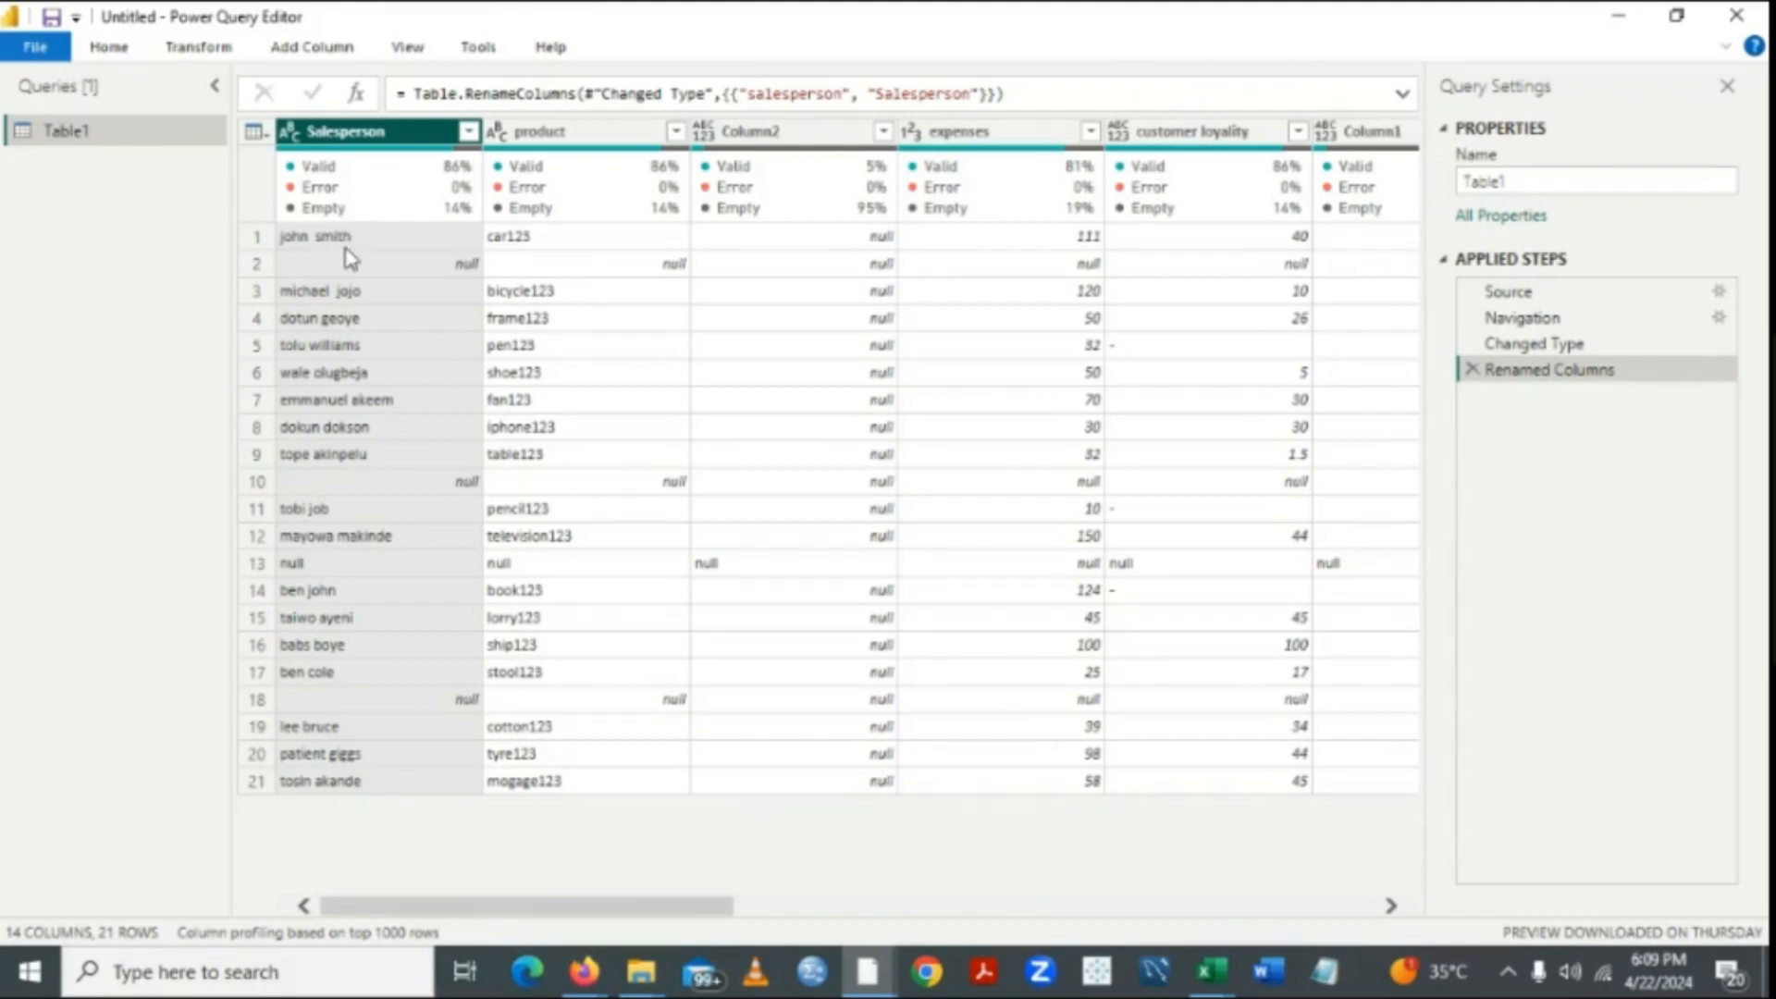
# Format the Salesperson column's text to capitalize each word.
pyautogui.moveTo(390, 168)
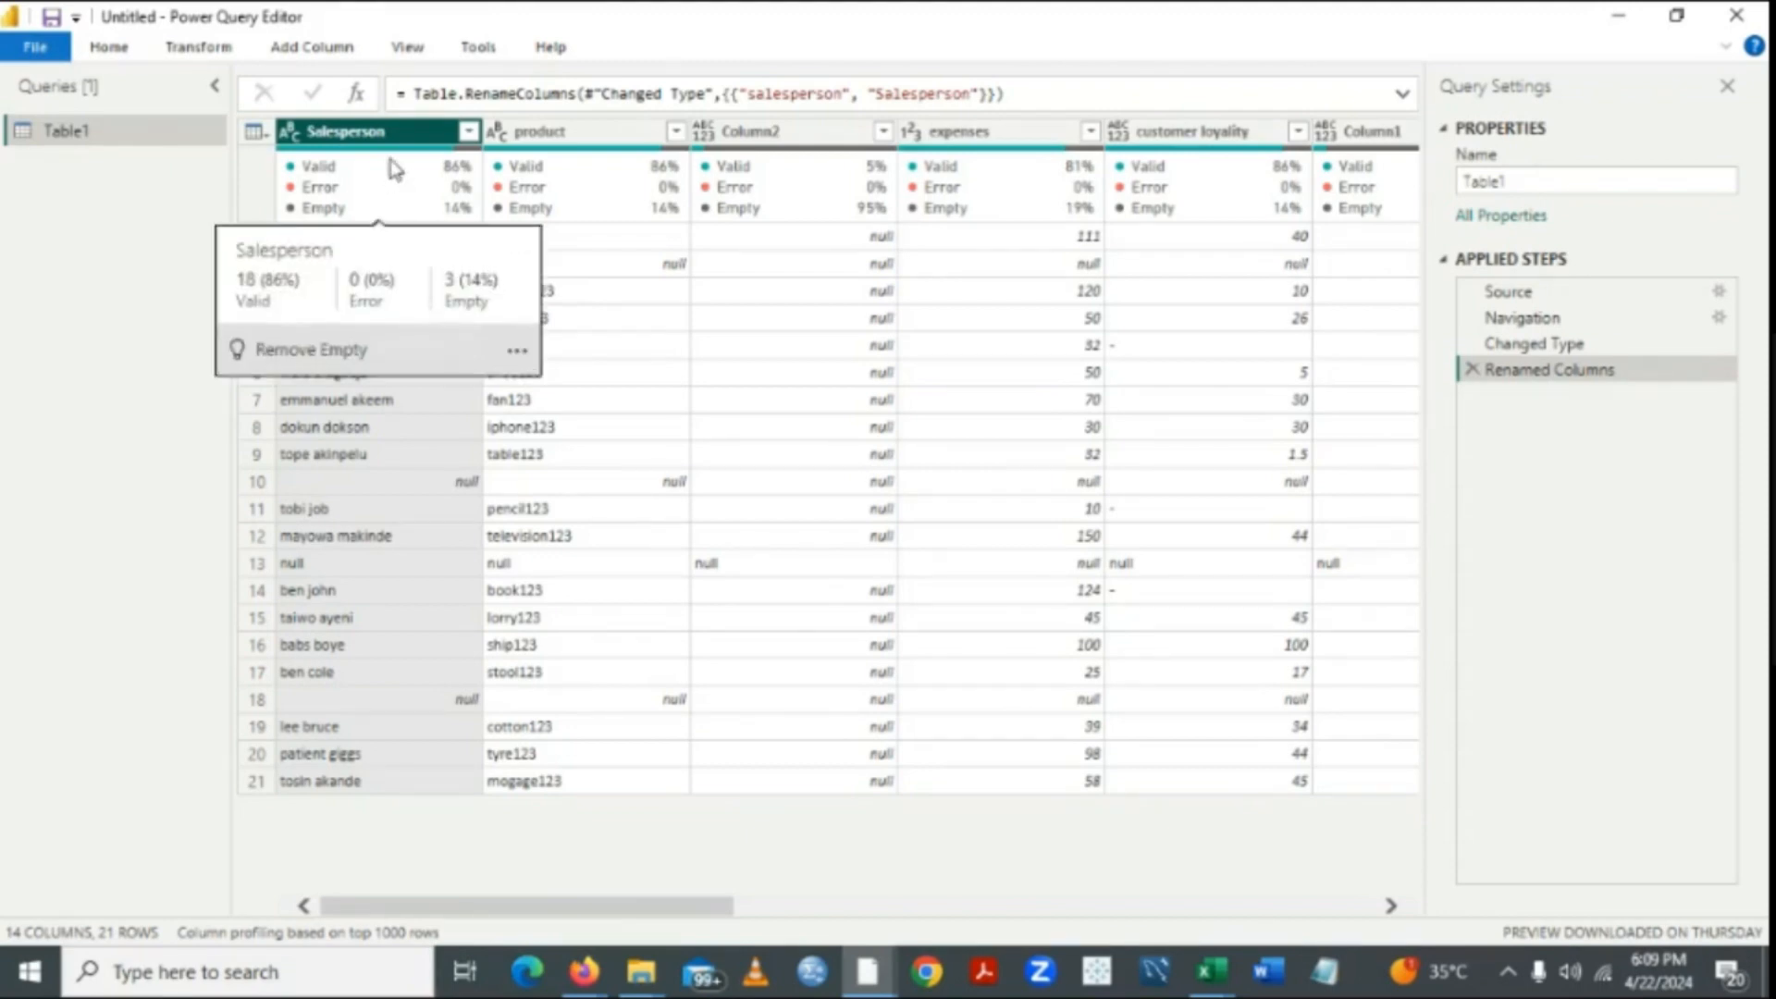
pyautogui.click(206, 51)
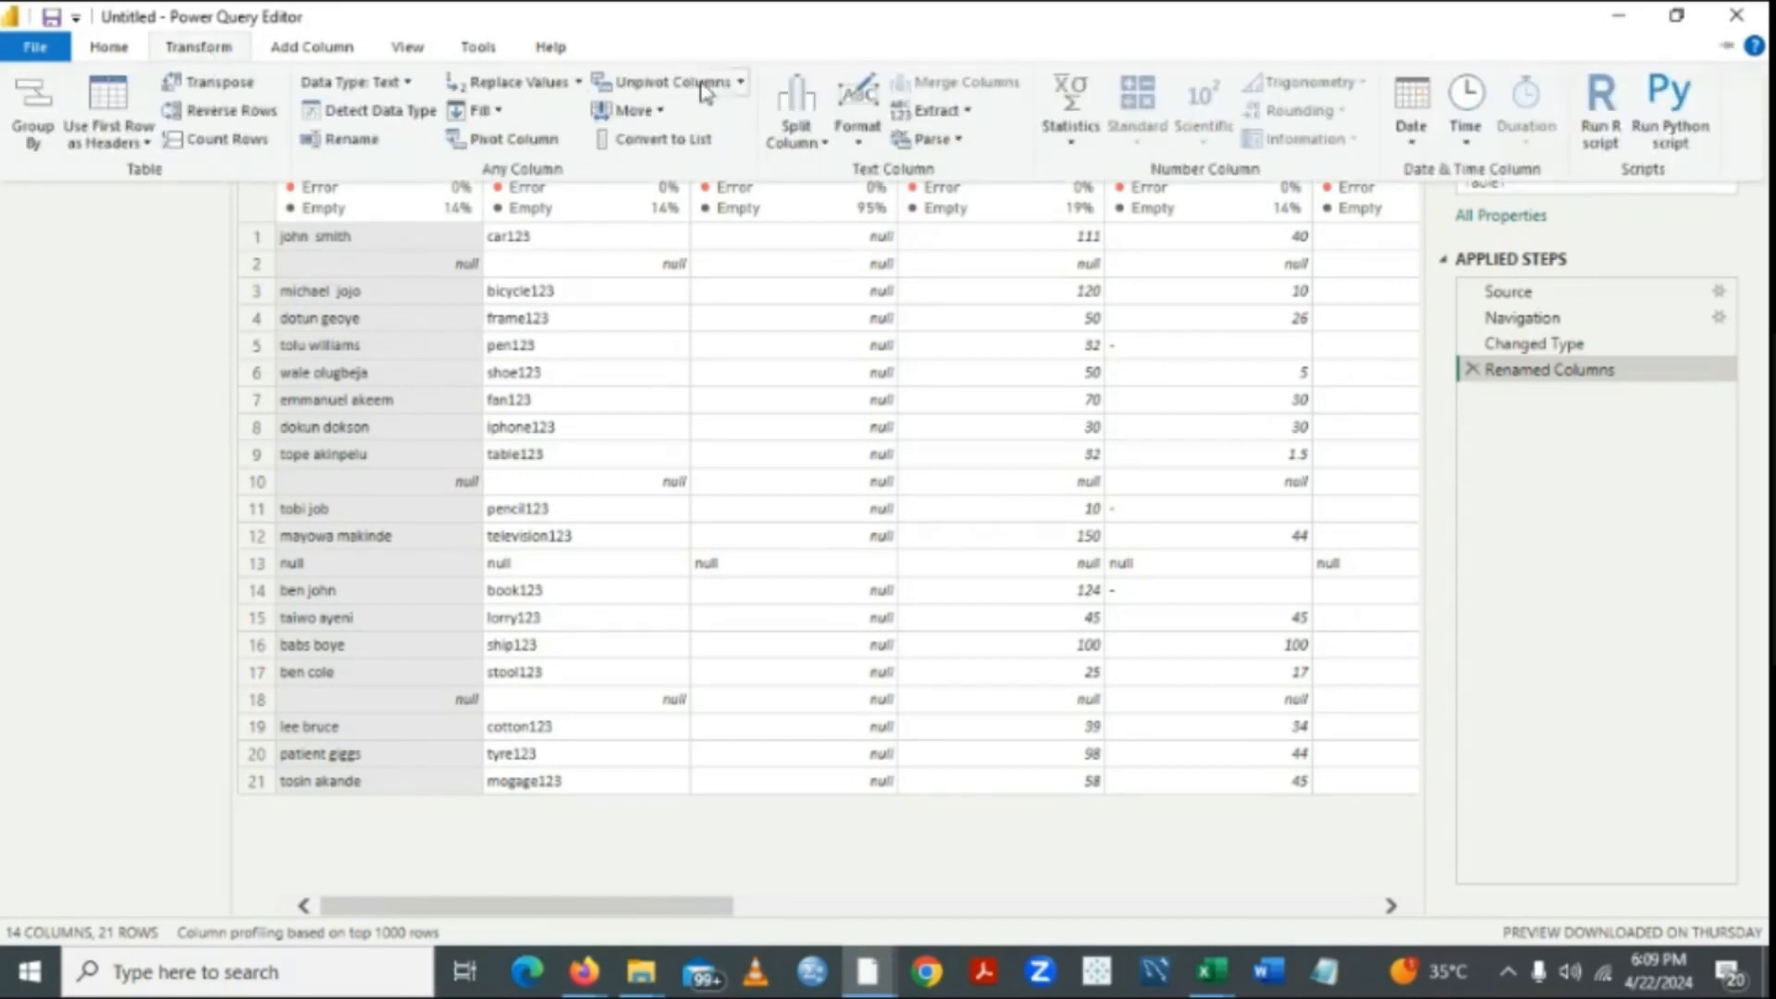
pyautogui.click(858, 146)
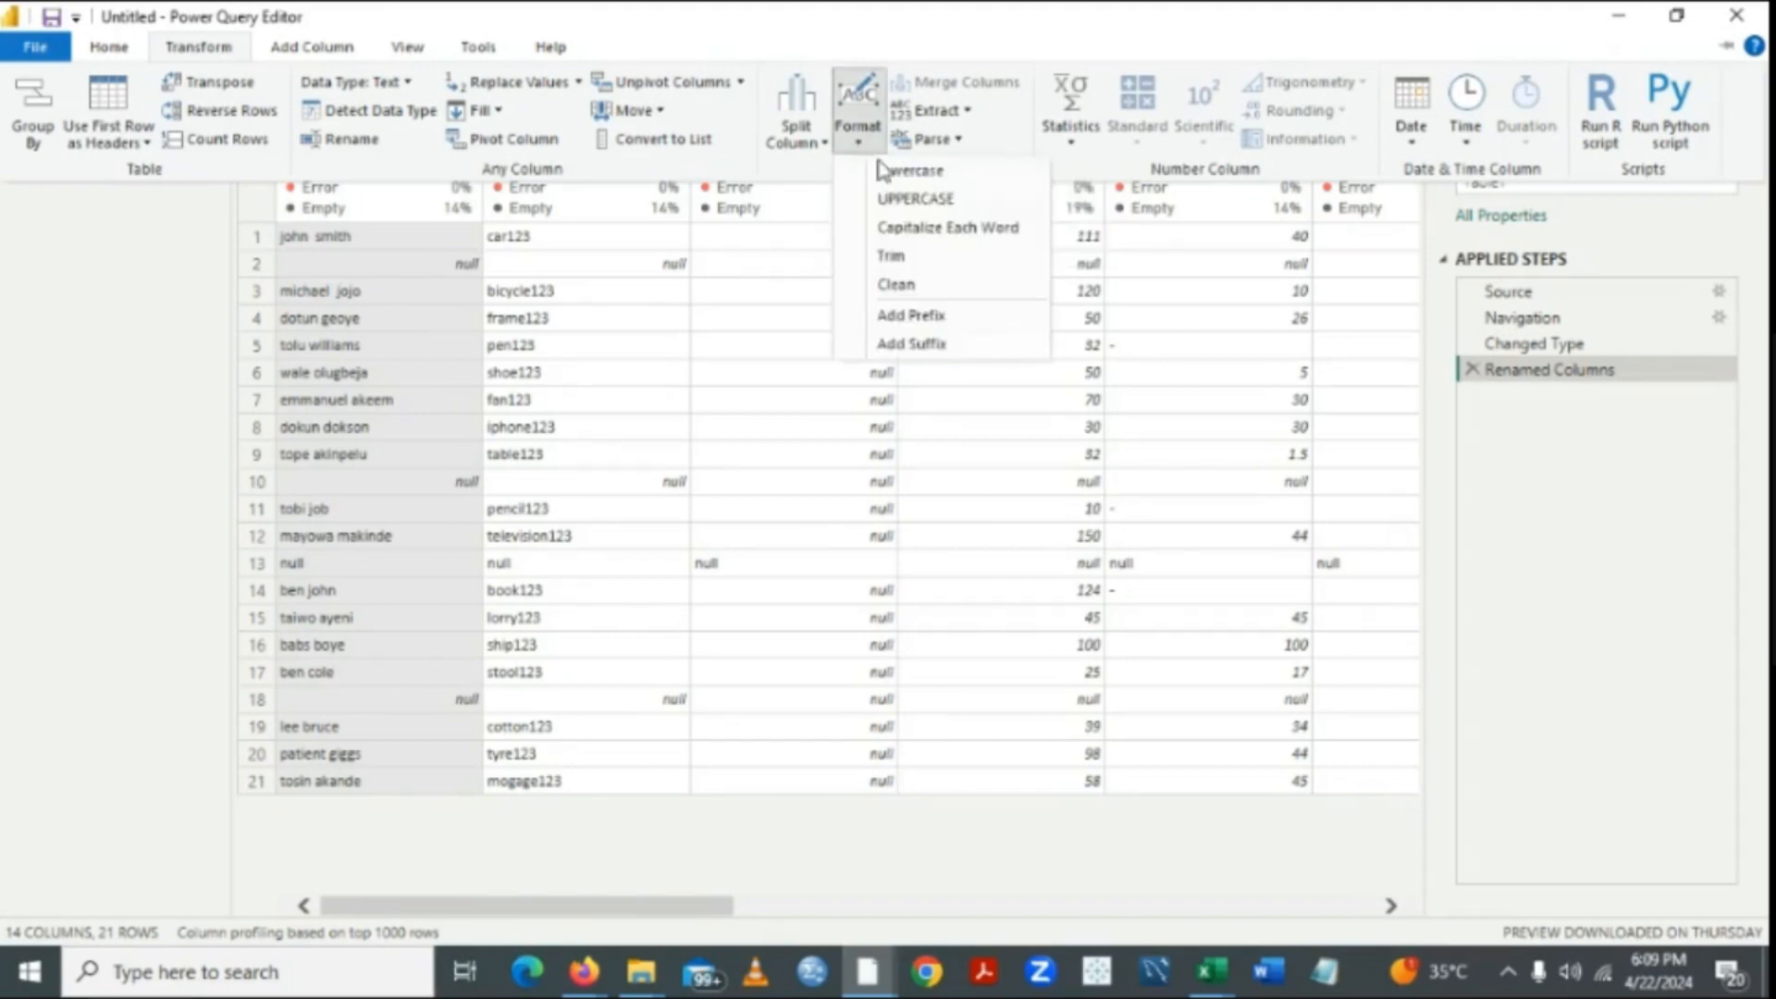
pyautogui.click(920, 239)
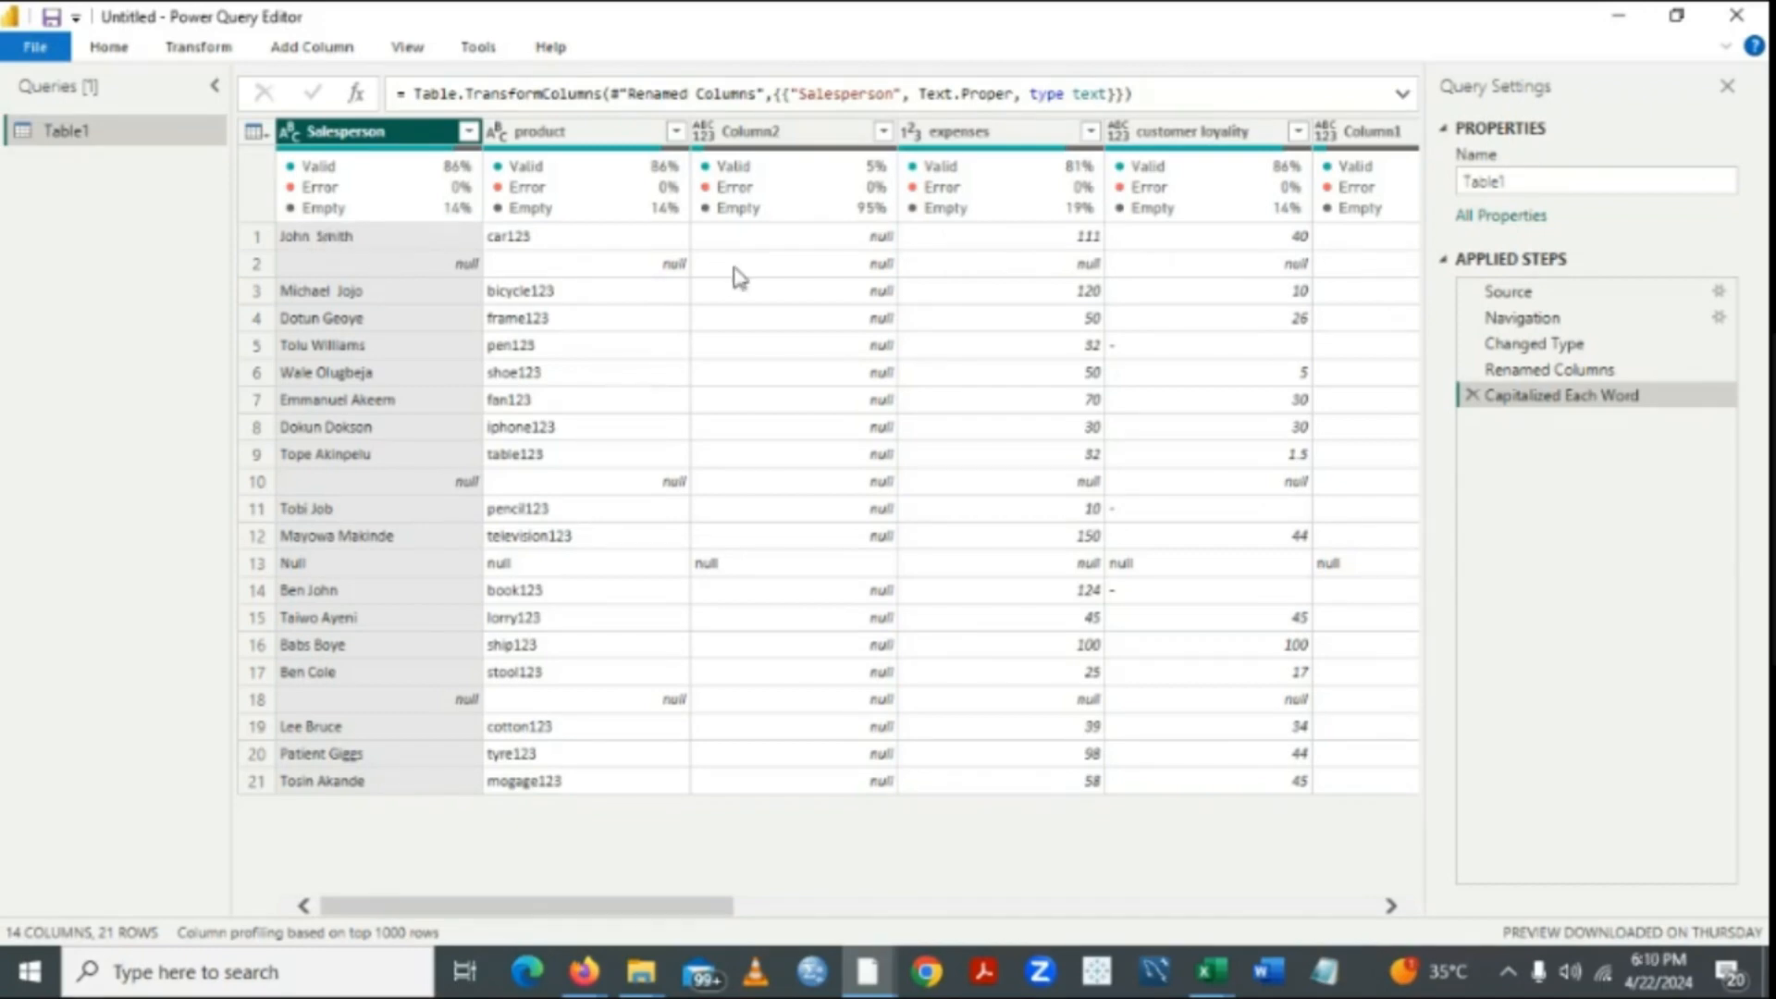
# Rename the product column as Product, with a capital P.
pyautogui.doubleClick(528, 139)
pyautogui.click(523, 131)
pyautogui.press('BackSpace')
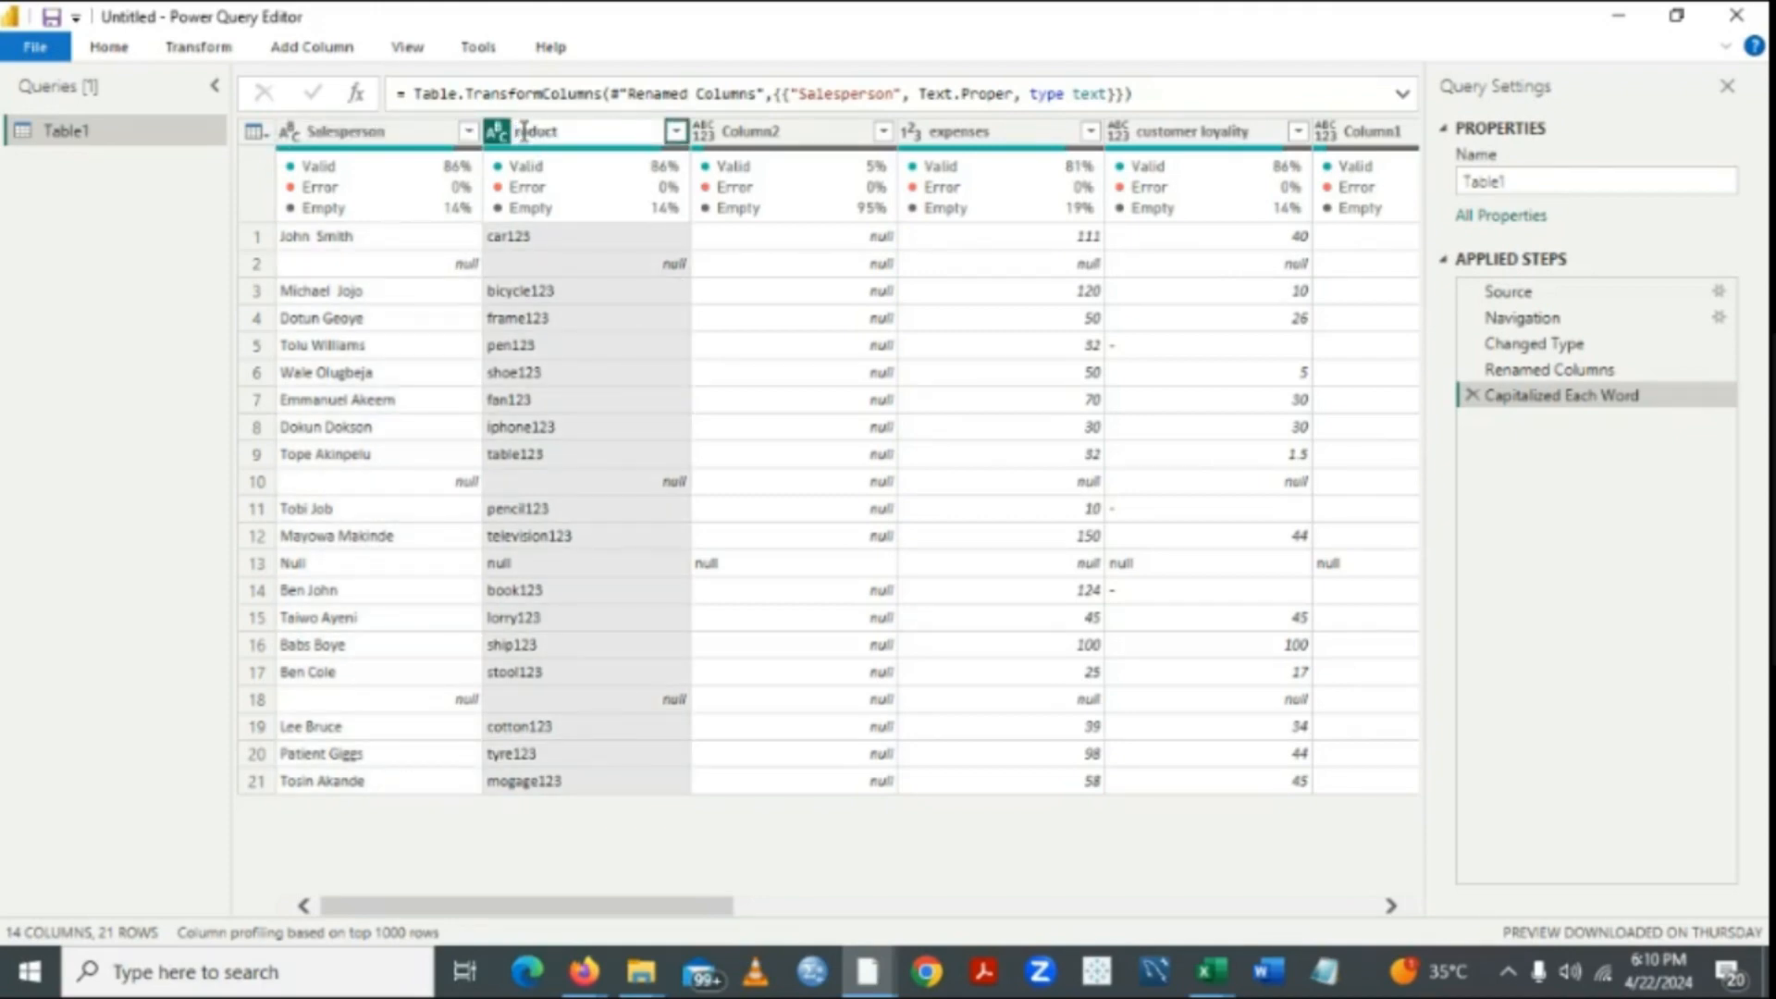
pyautogui.write('P')
pyautogui.press('Return')
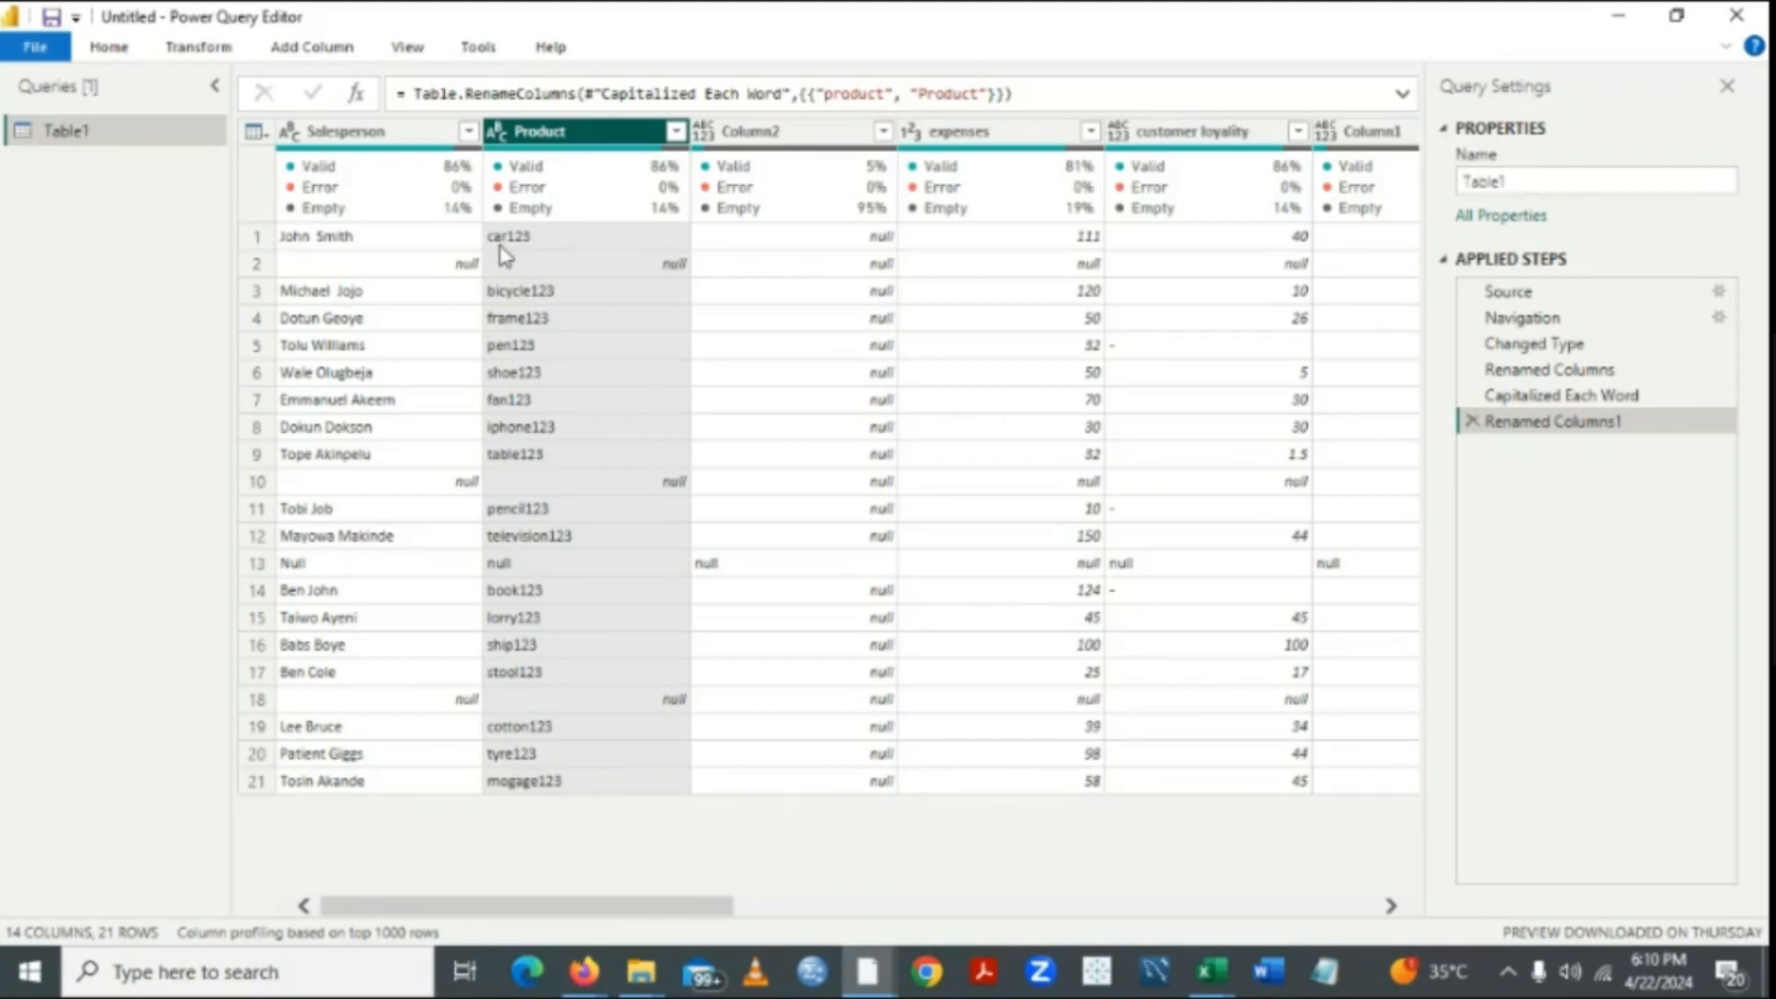
# Remove the text 123 from the Product column's values by replacing it with nothing.
pyautogui.click(198, 48)
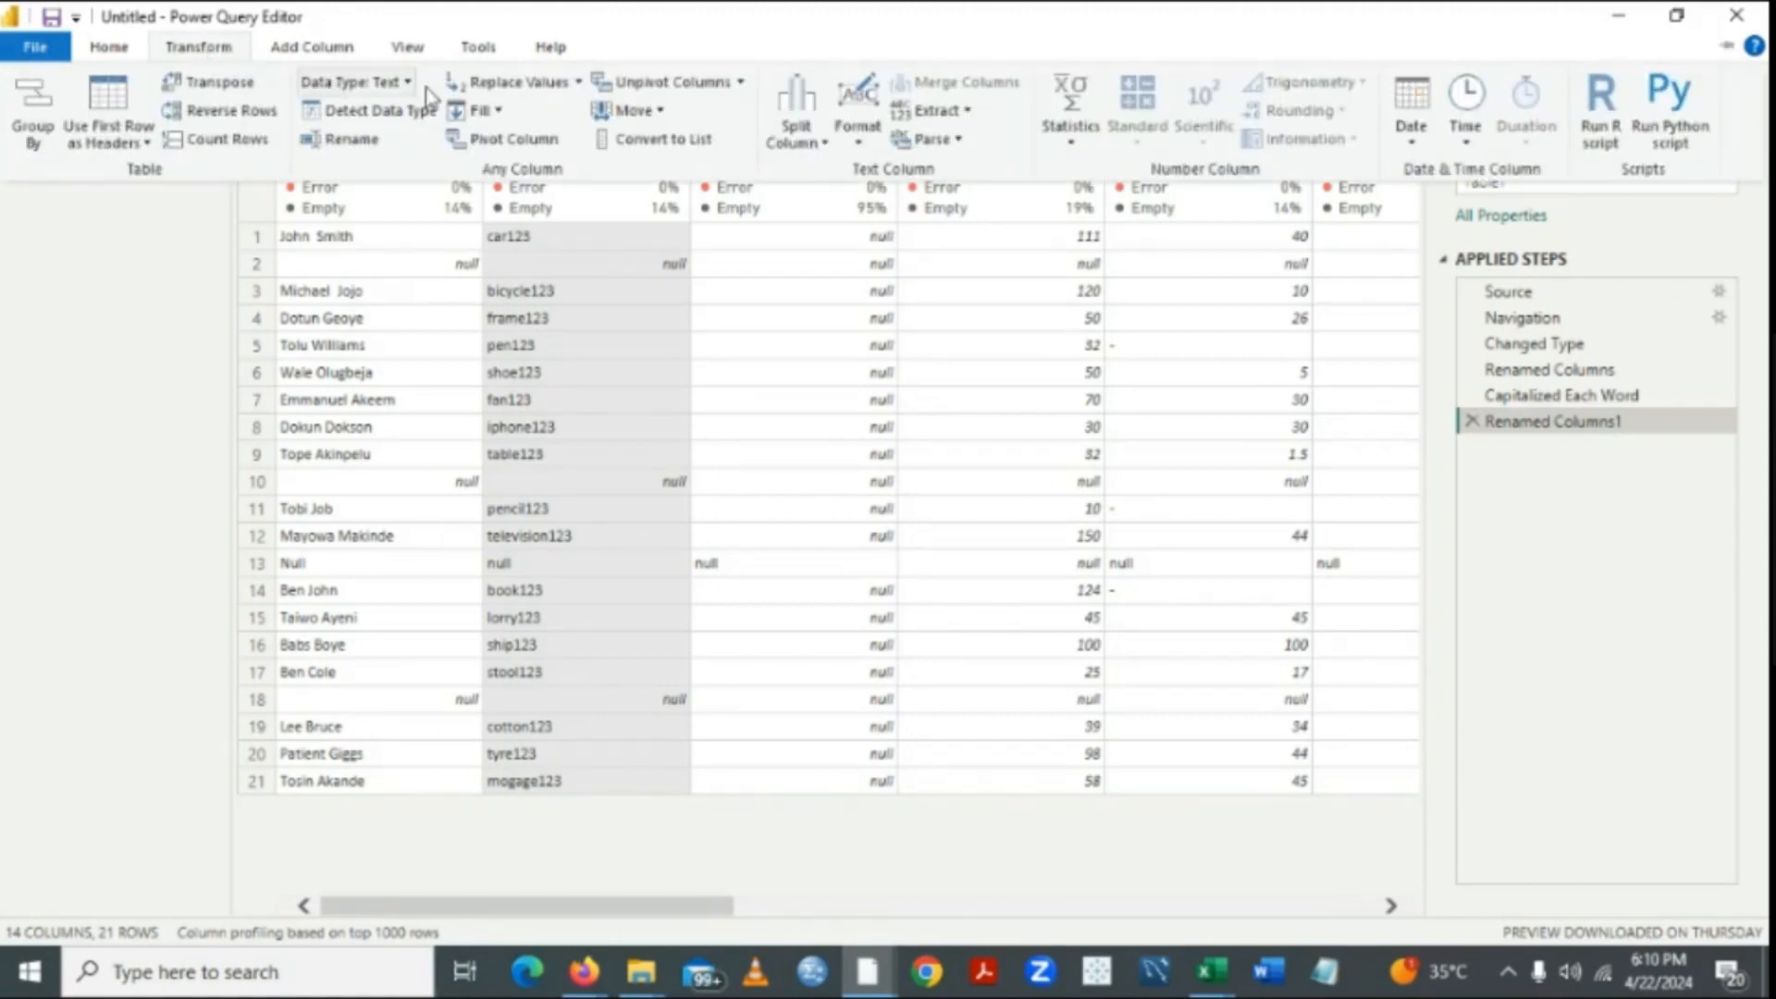
pyautogui.click(579, 82)
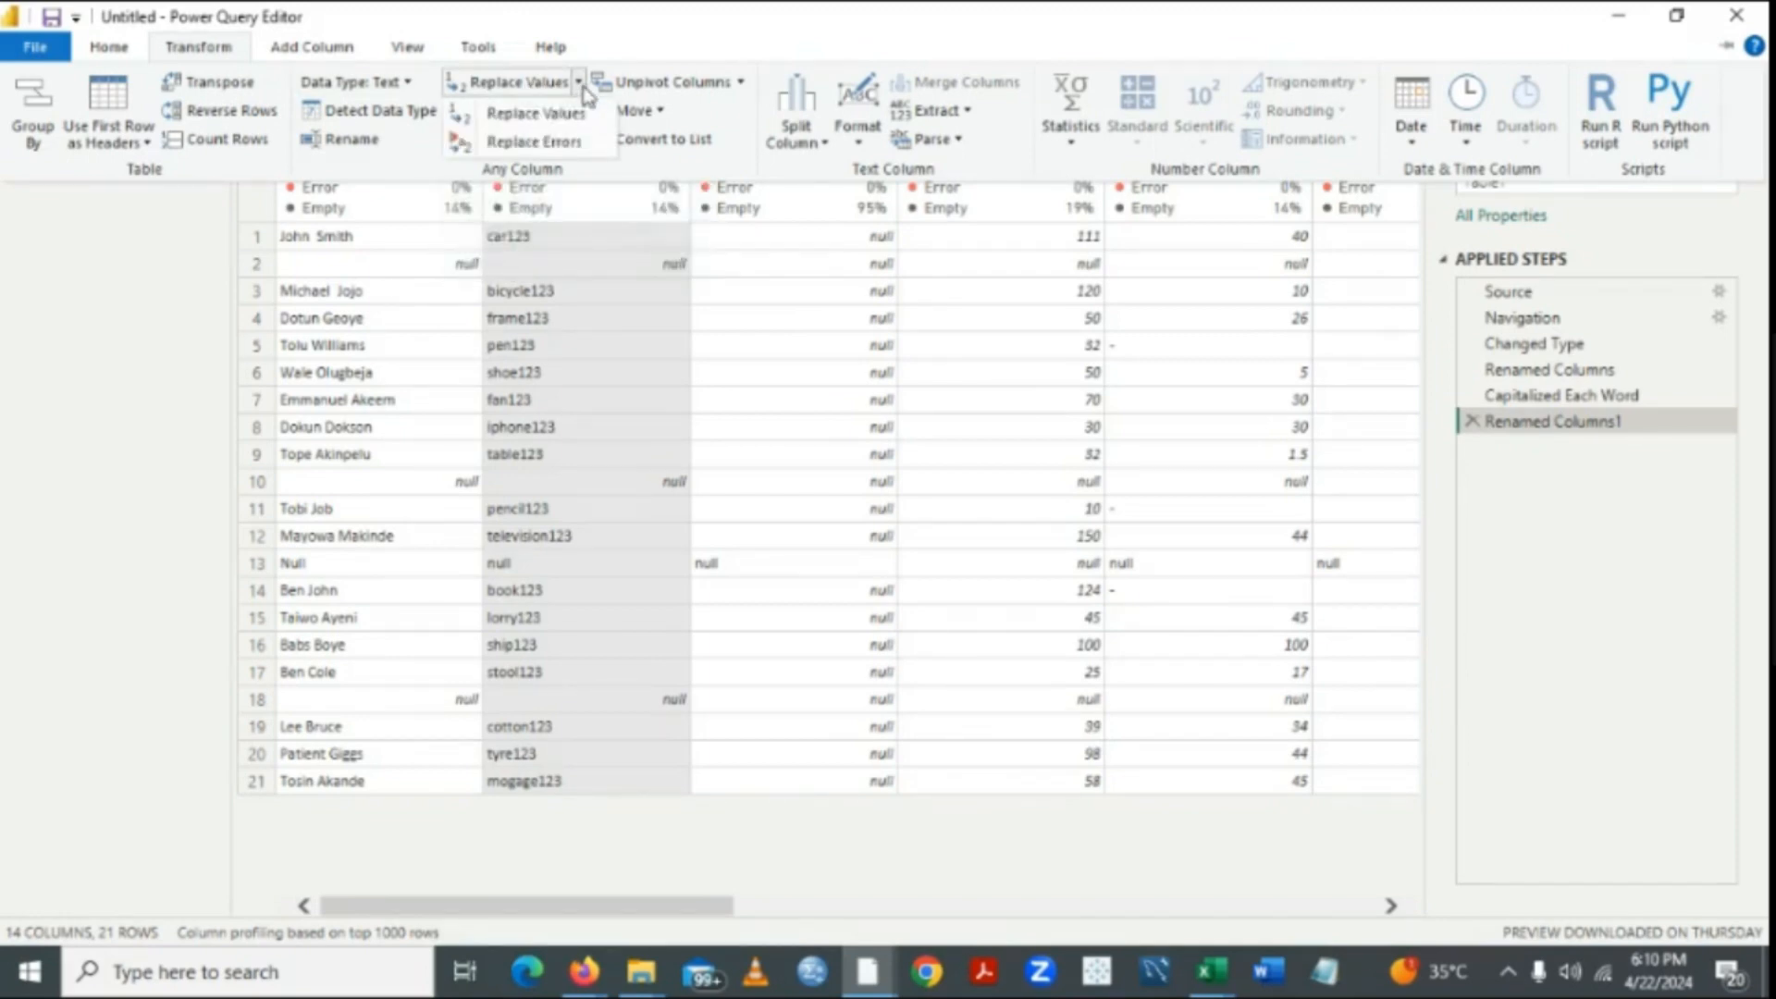
pyautogui.click(583, 113)
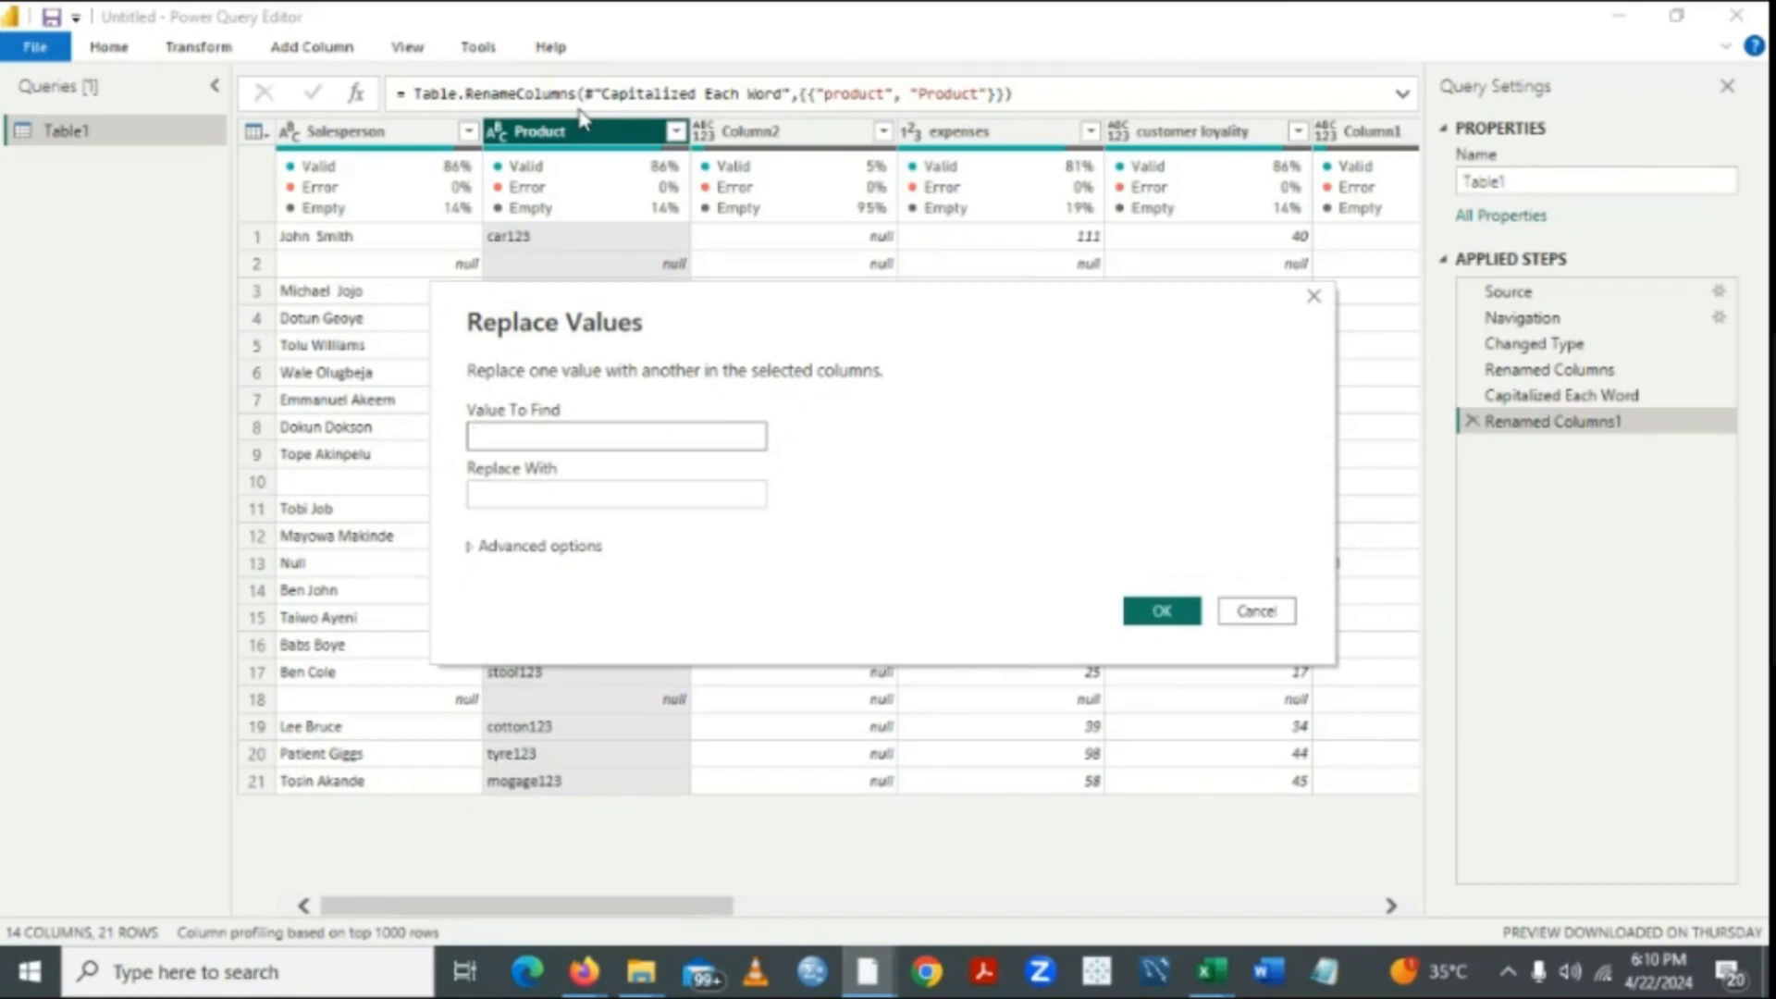
pyautogui.write('123')
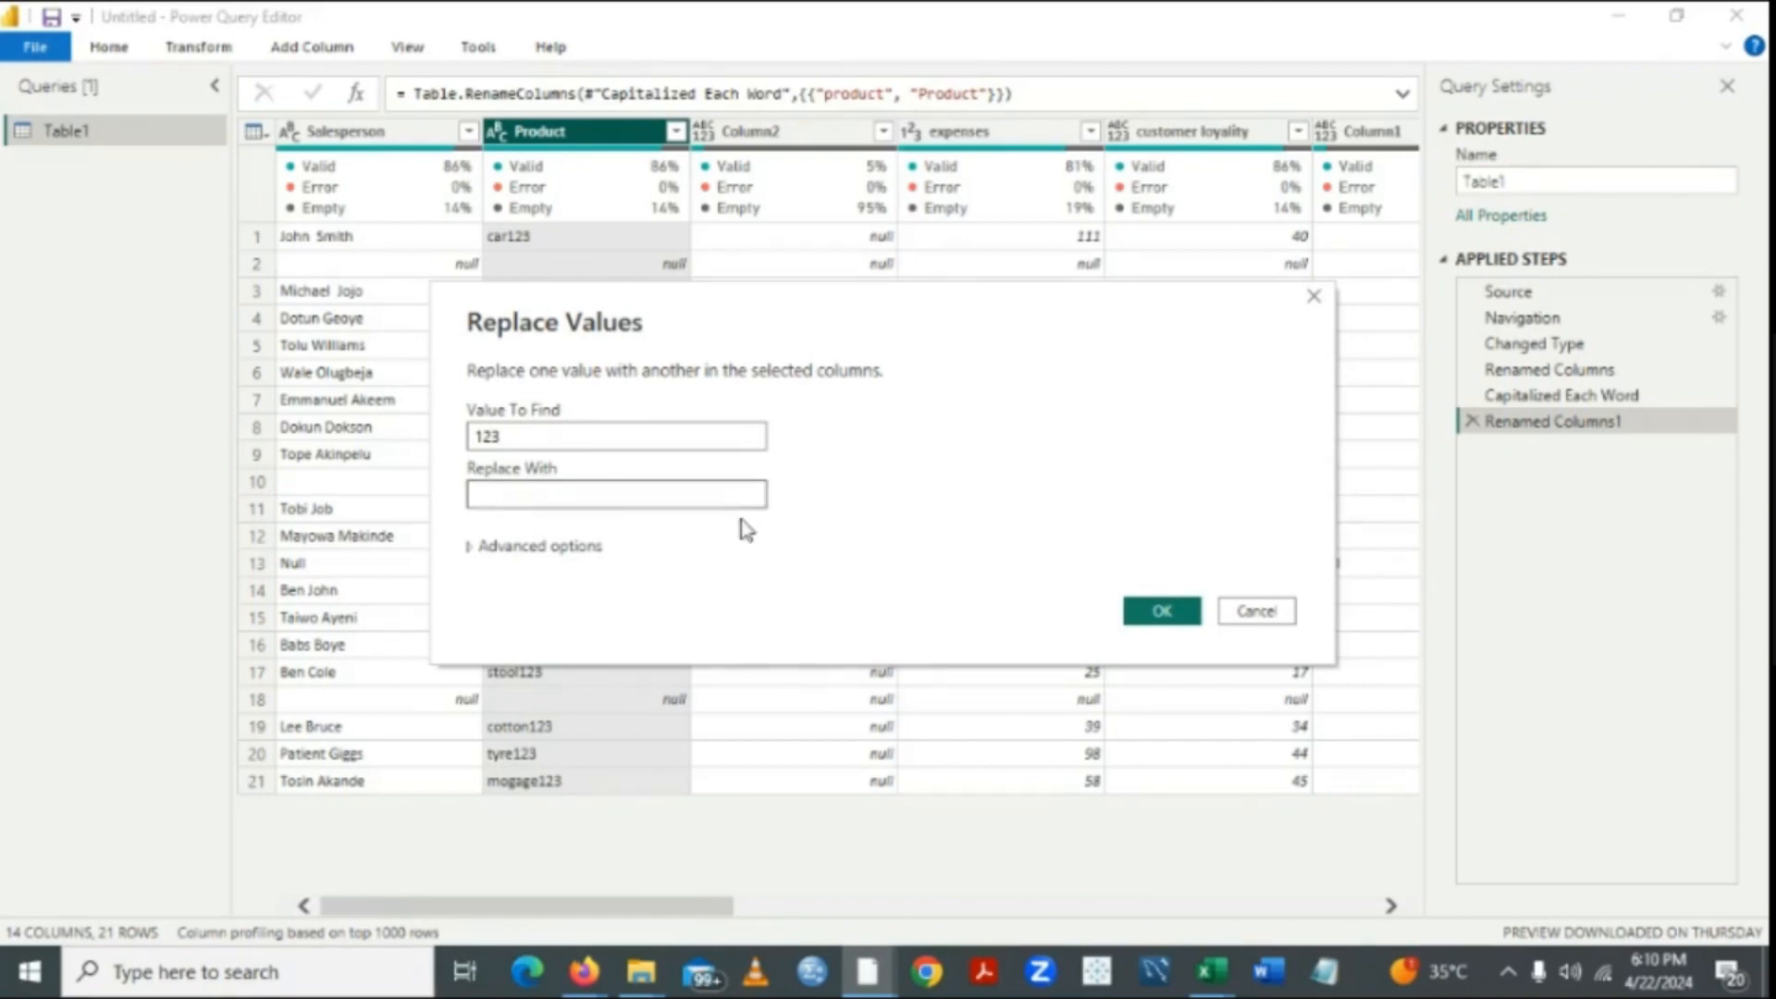
pyautogui.click(1185, 618)
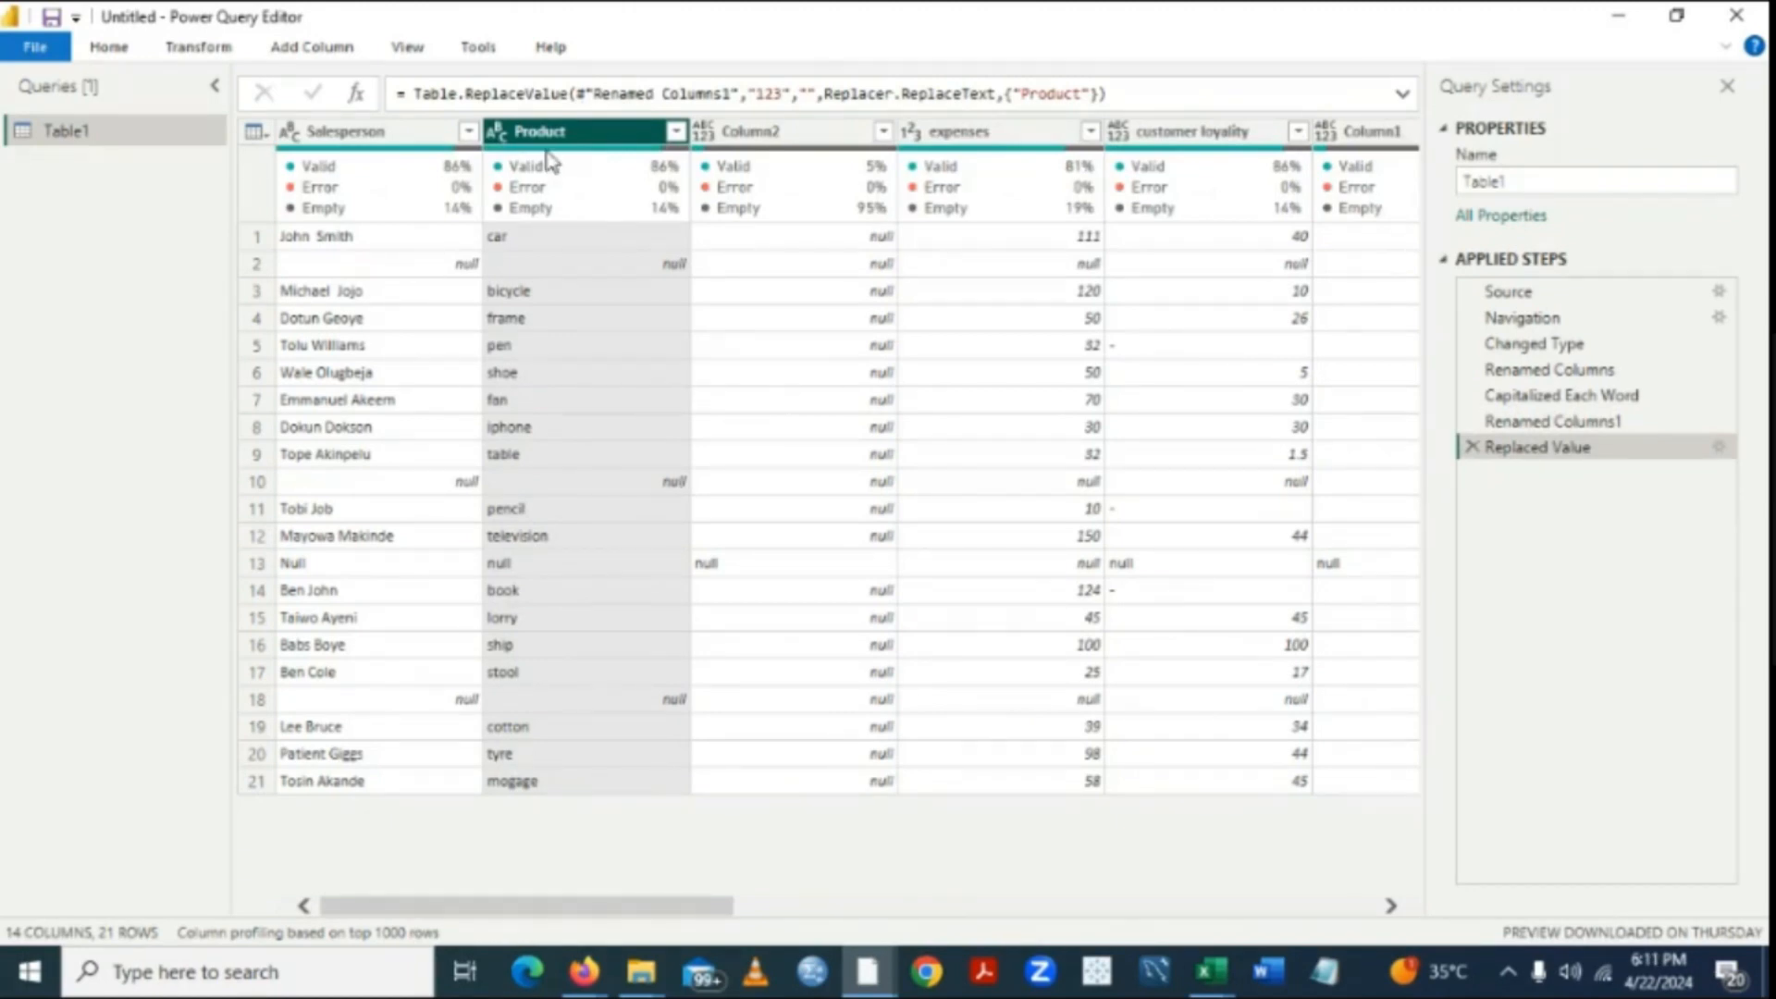
# Format the Product column's text to capitalize each word.
pyautogui.click(197, 47)
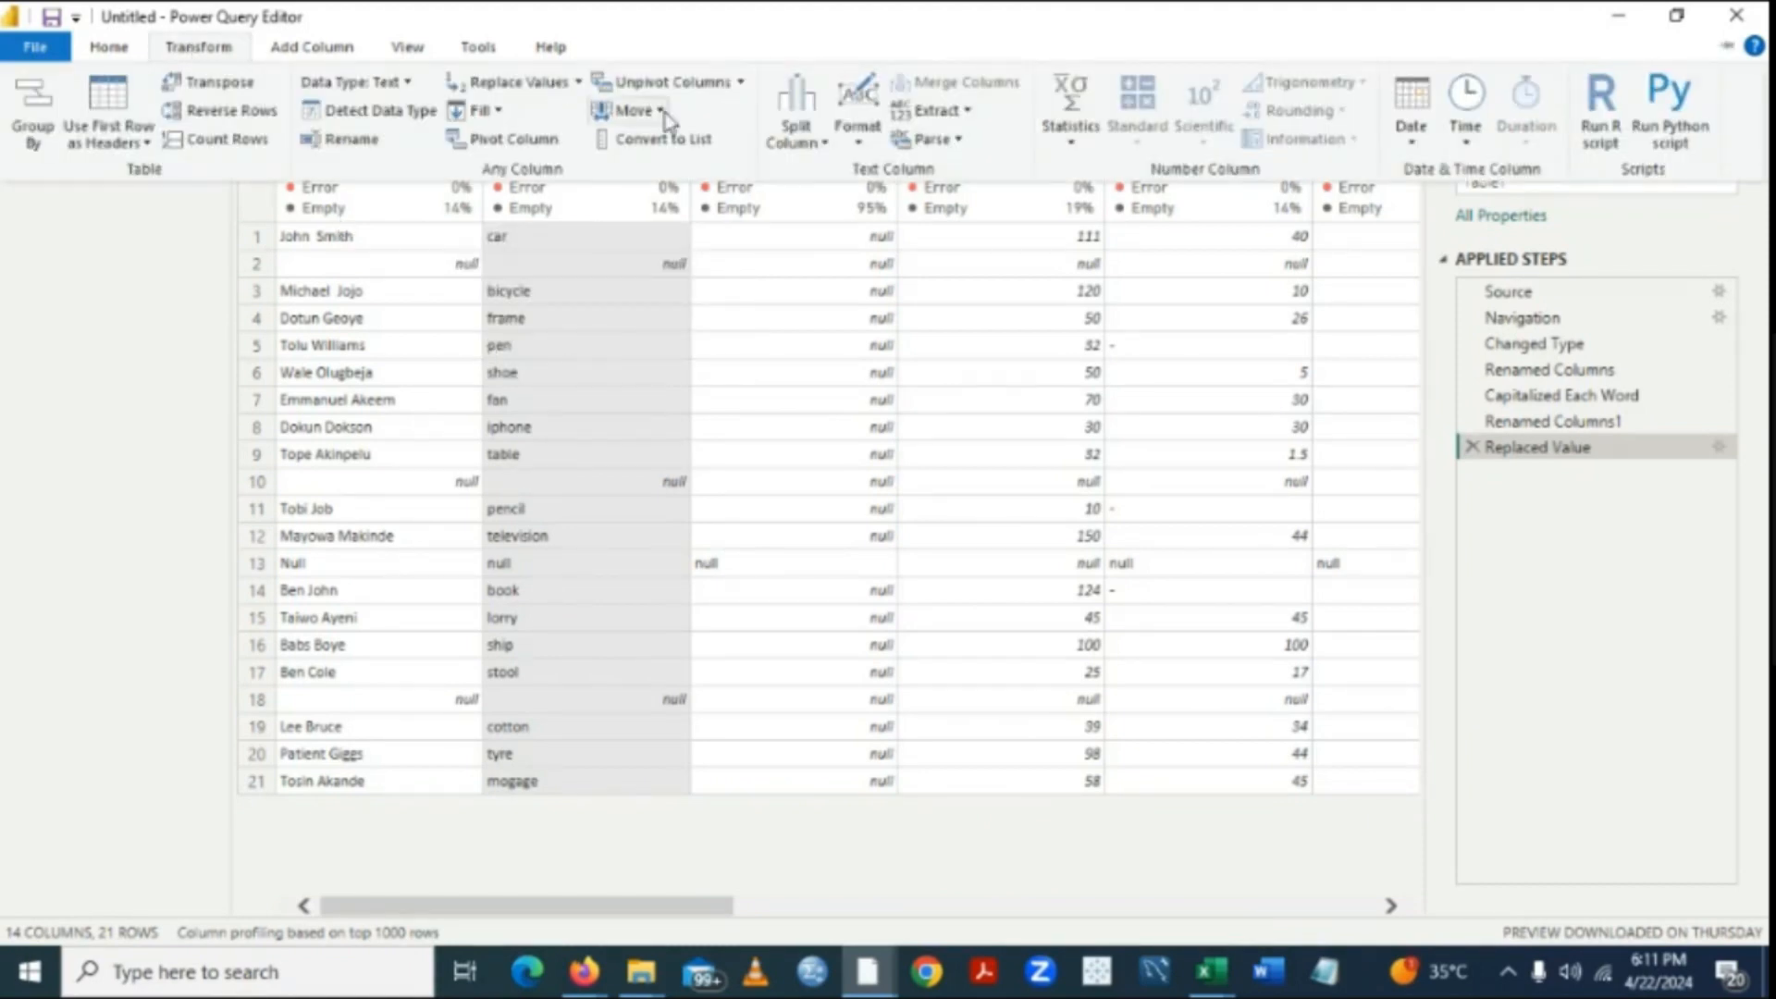
pyautogui.click(861, 141)
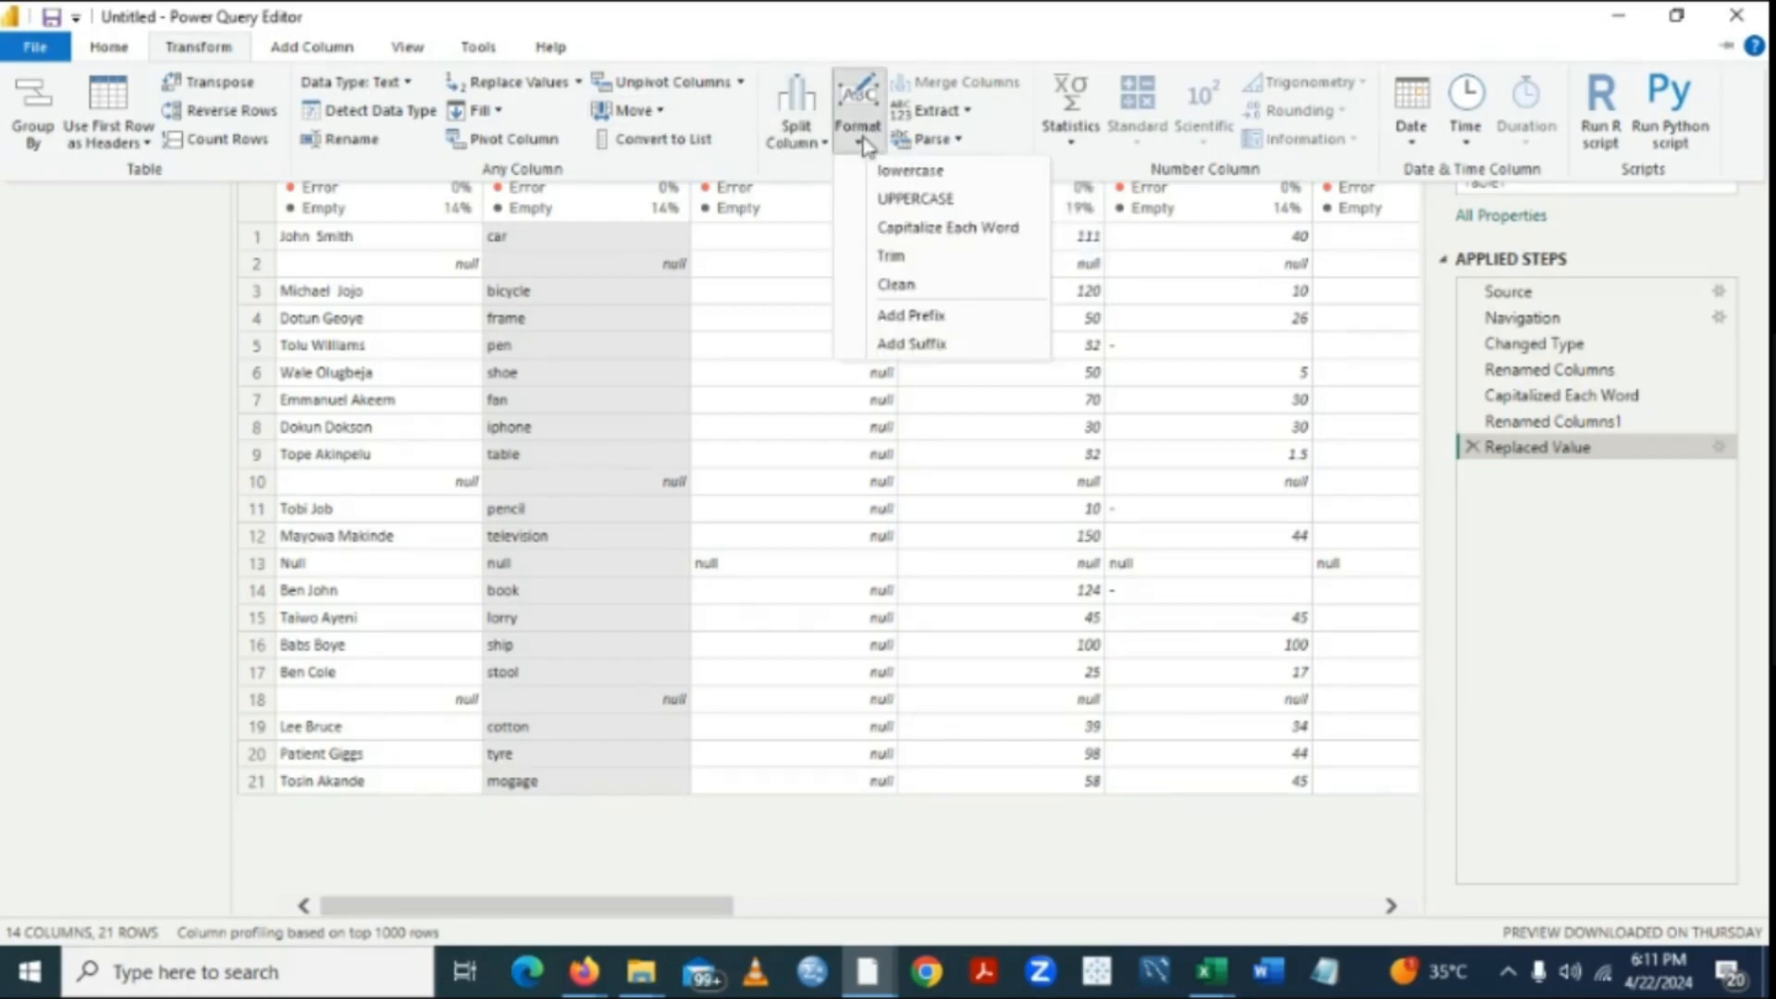
pyautogui.click(920, 229)
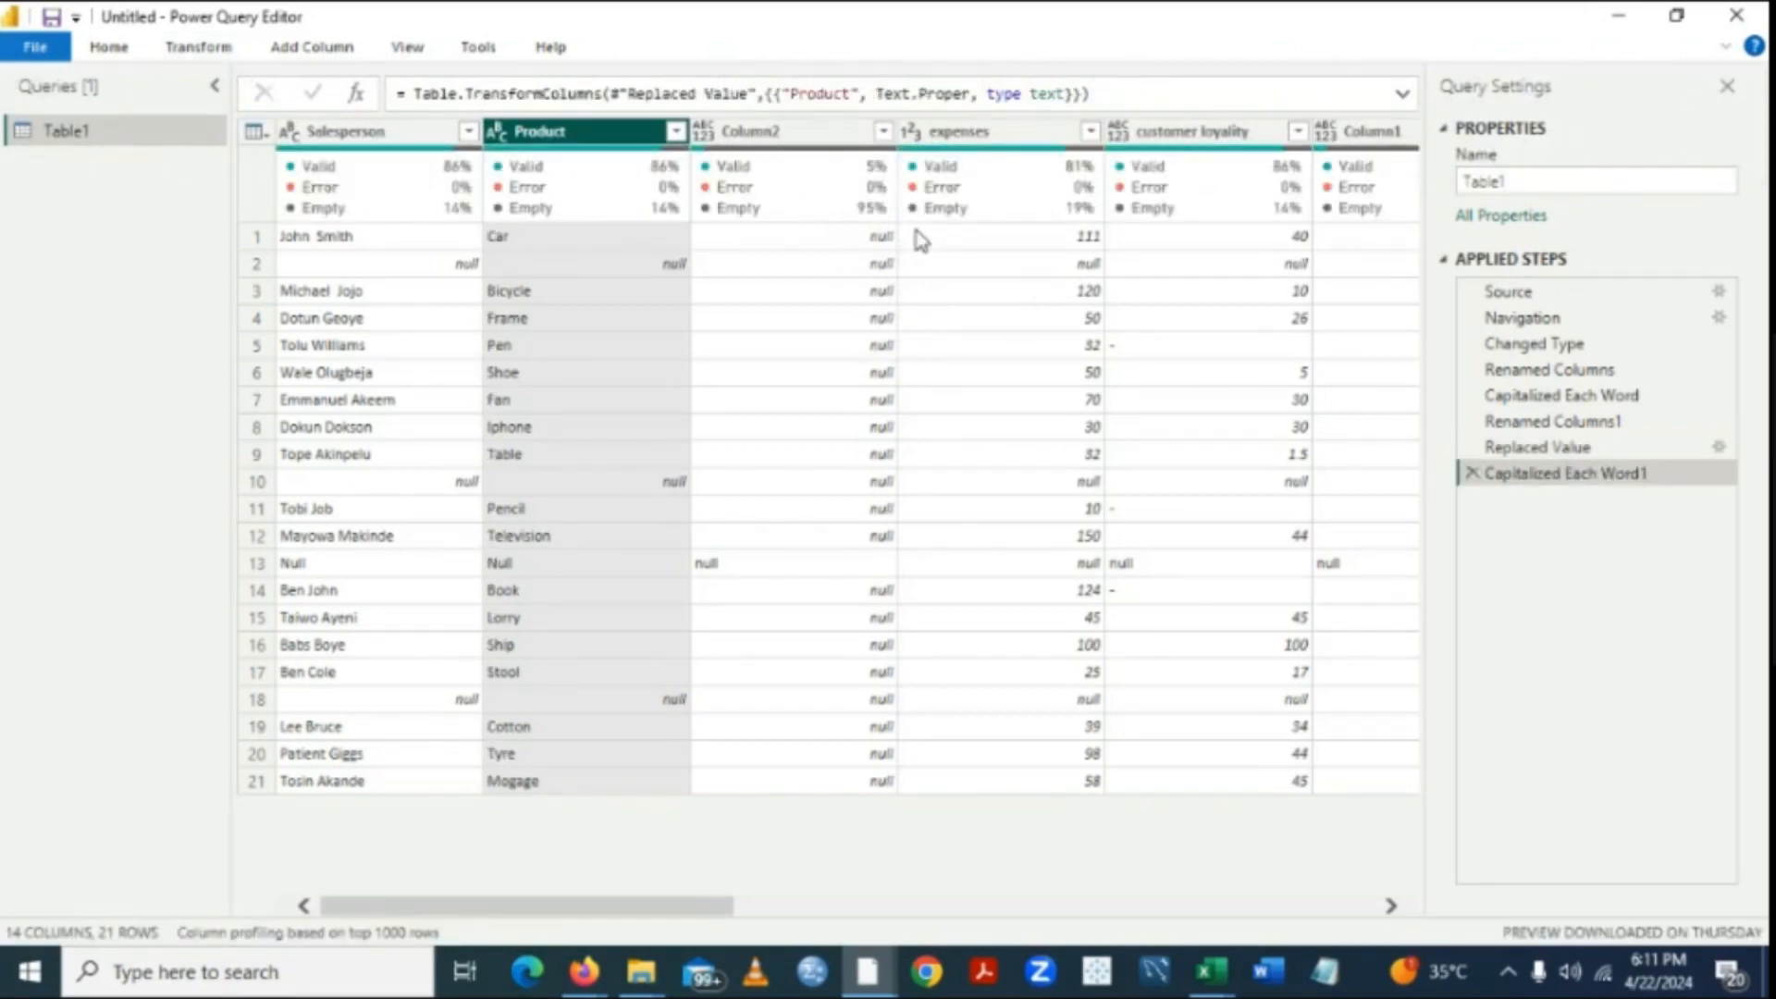
# Remove Column2, the mostly empty column after Product.
pyautogui.moveTo(814, 153)
pyautogui.click(744, 132)
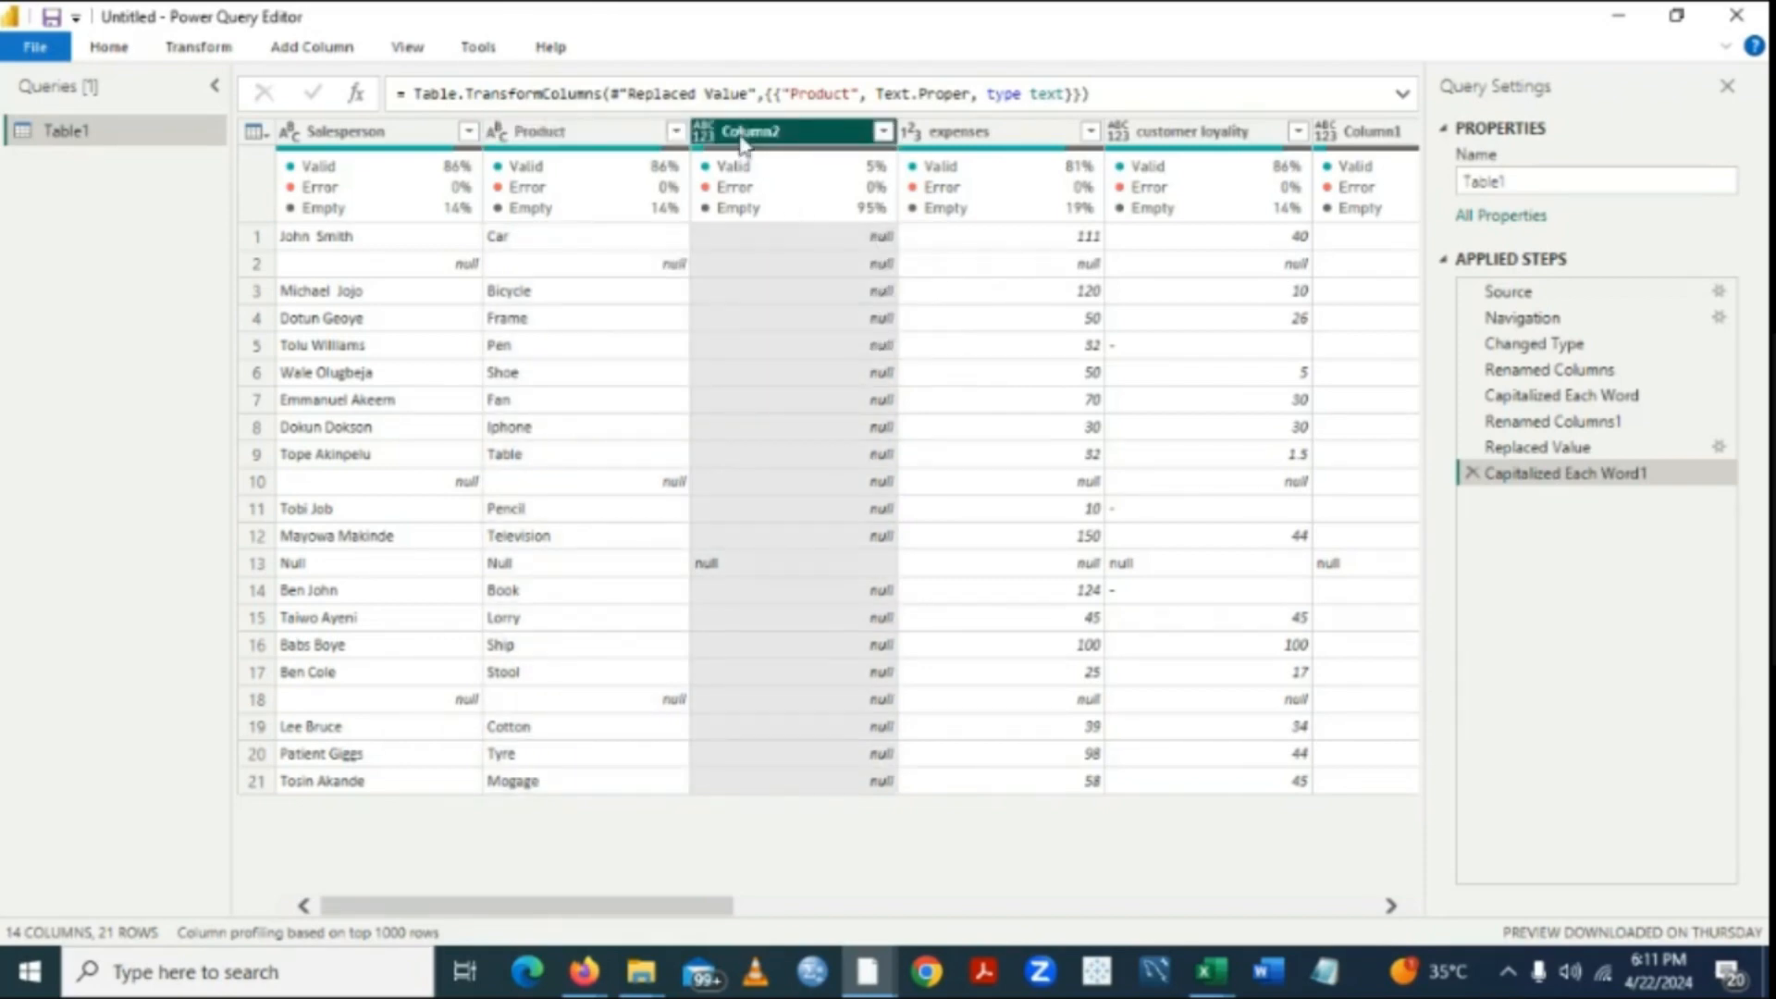
pyautogui.rightClick(743, 139)
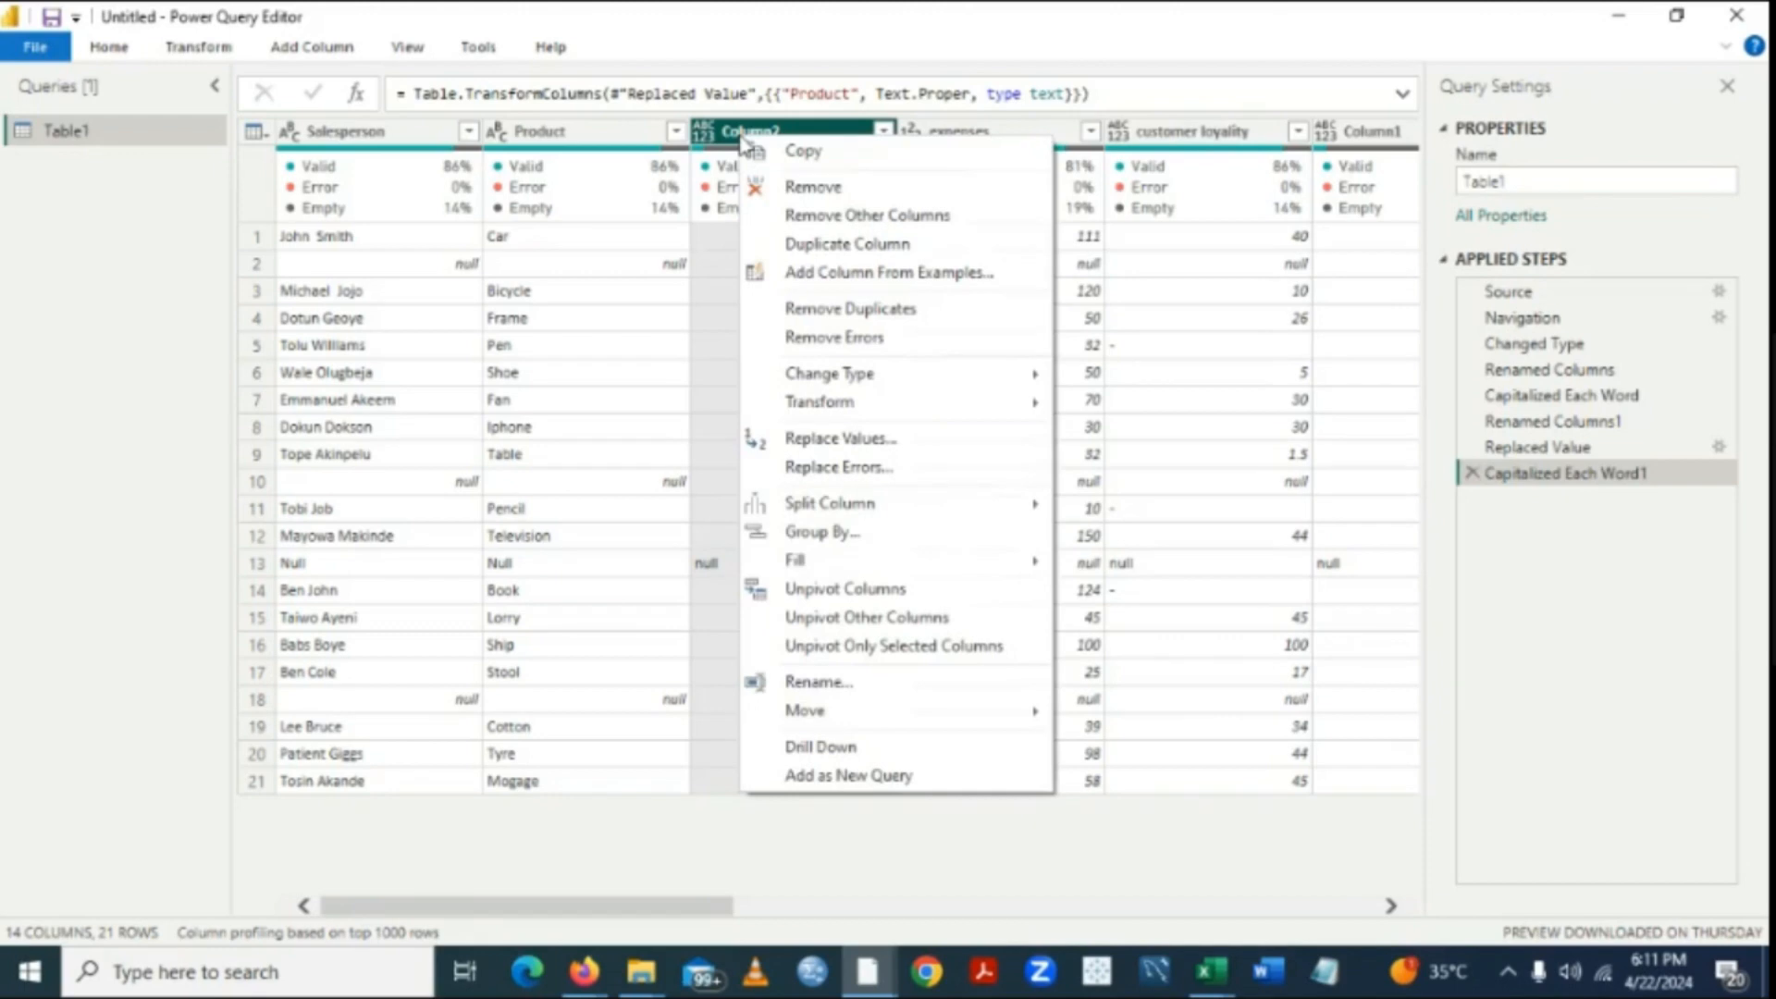
pyautogui.click(804, 186)
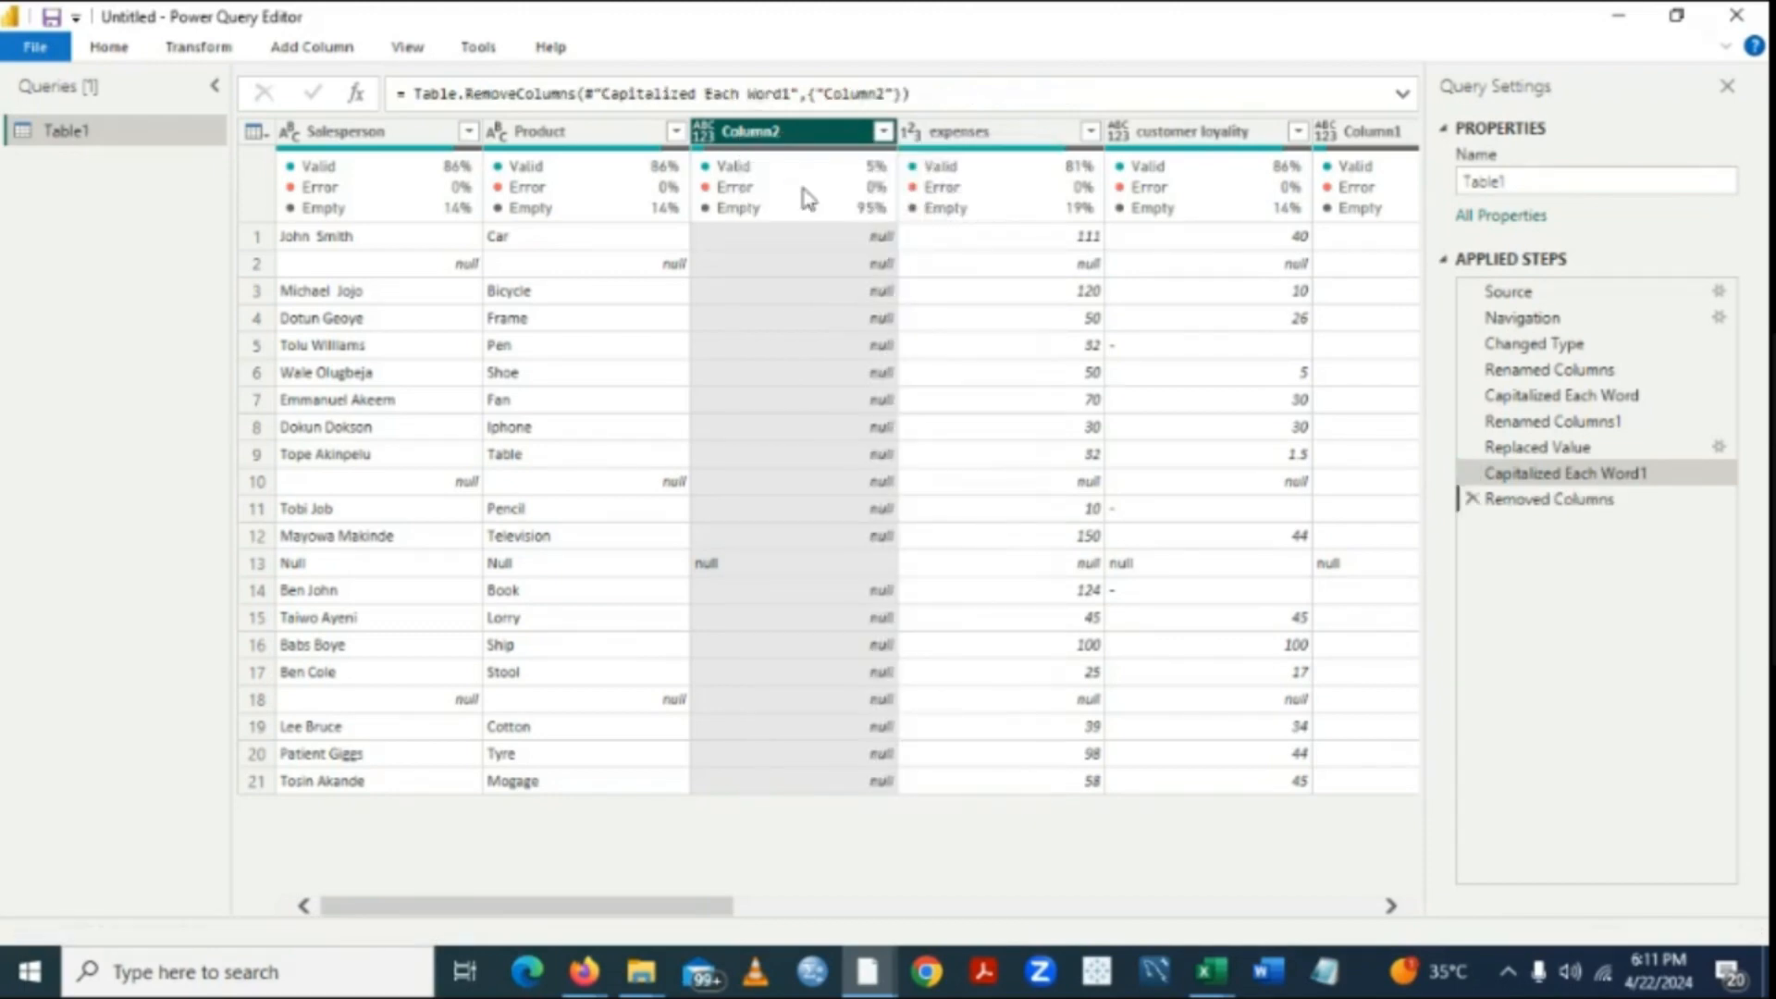
# Rename the expenses column as Expense and set its data type to fixed decimal number.
pyautogui.doubleClick(731, 138)
pyautogui.press('BackSpace')
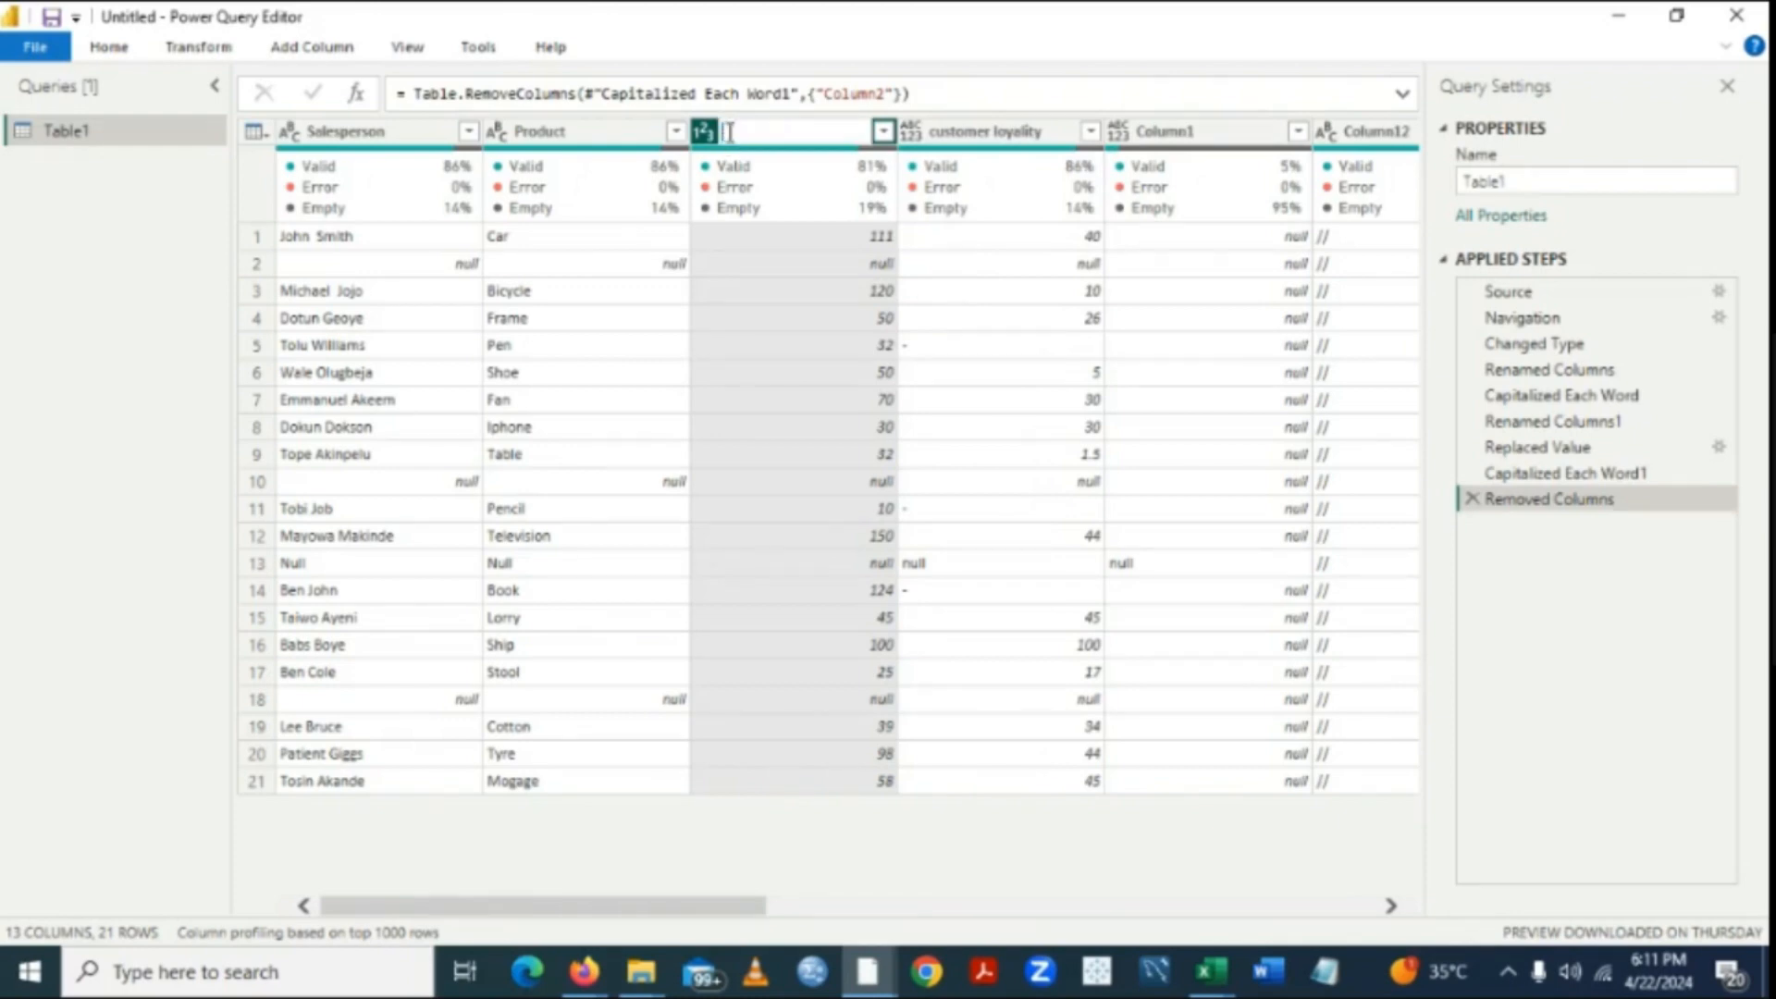
pyautogui.write('EXPENSES')
pyautogui.press('BackSpace')
pyautogui.press('BackSpace')
pyautogui.press('BackSpace')
pyautogui.press('BackSpace')
pyautogui.press('BackSpace')
pyautogui.press('BackSpace')
pyautogui.press('BackSpace')
pyautogui.write('xpense')
pyautogui.press('Return')
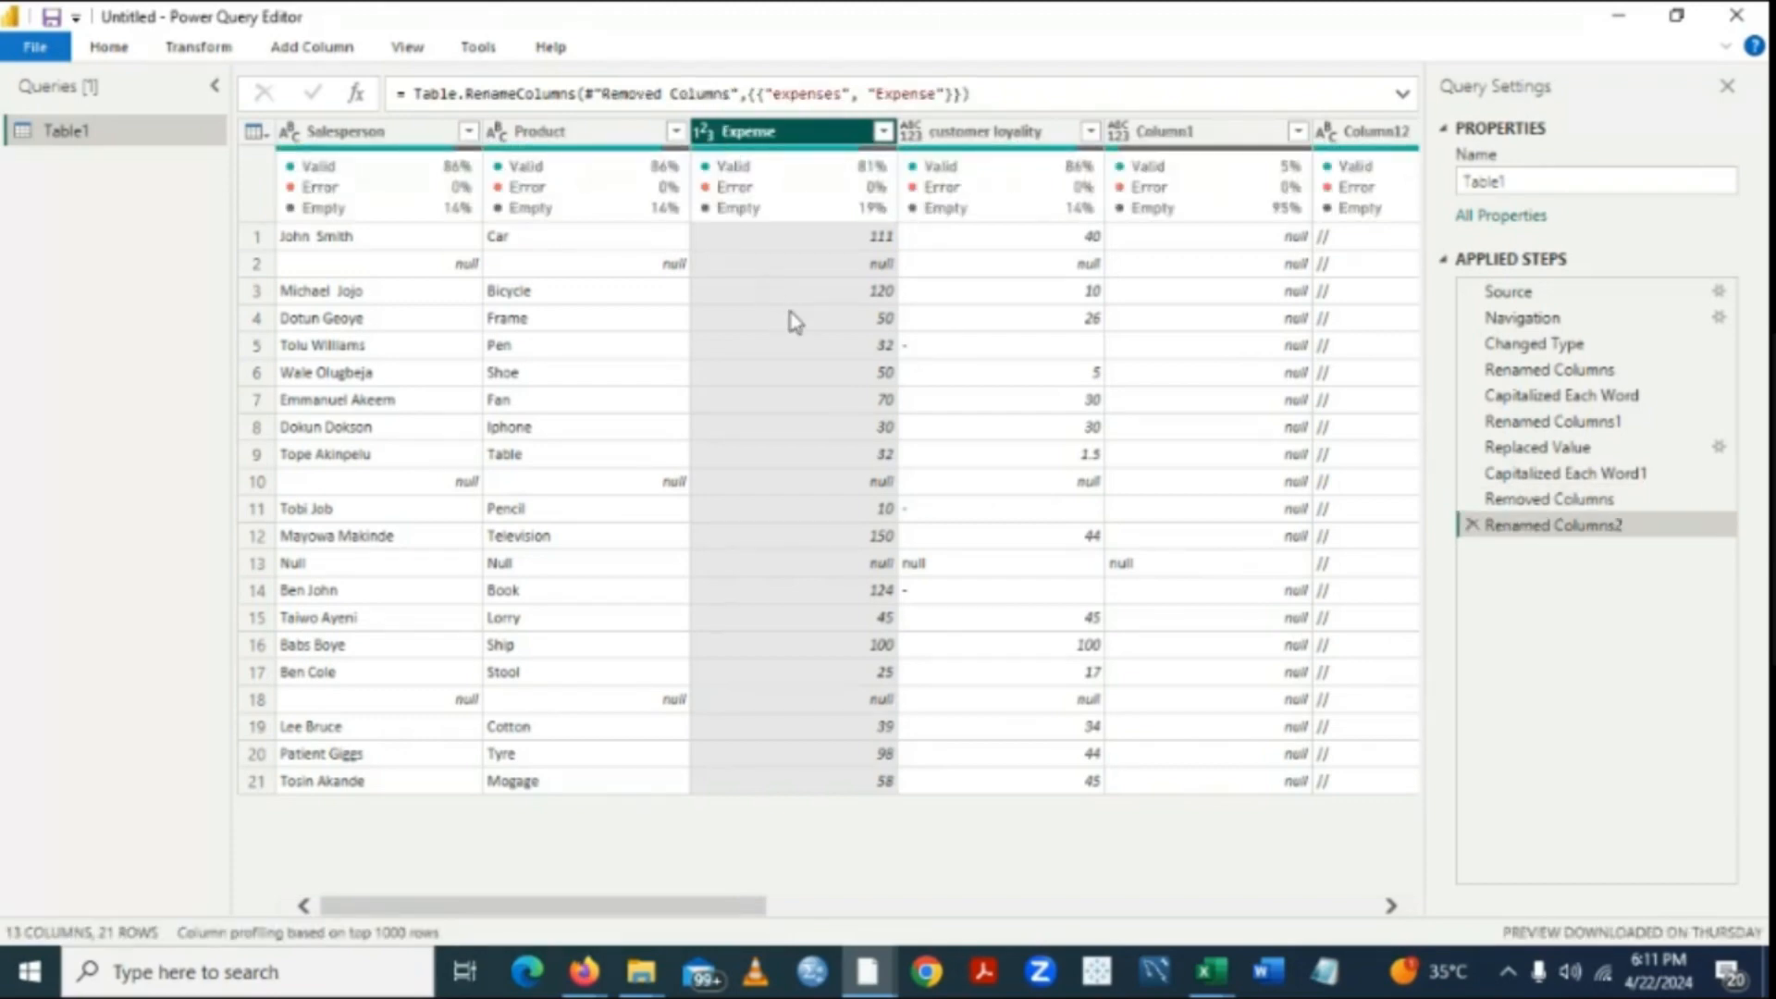
pyautogui.click(706, 136)
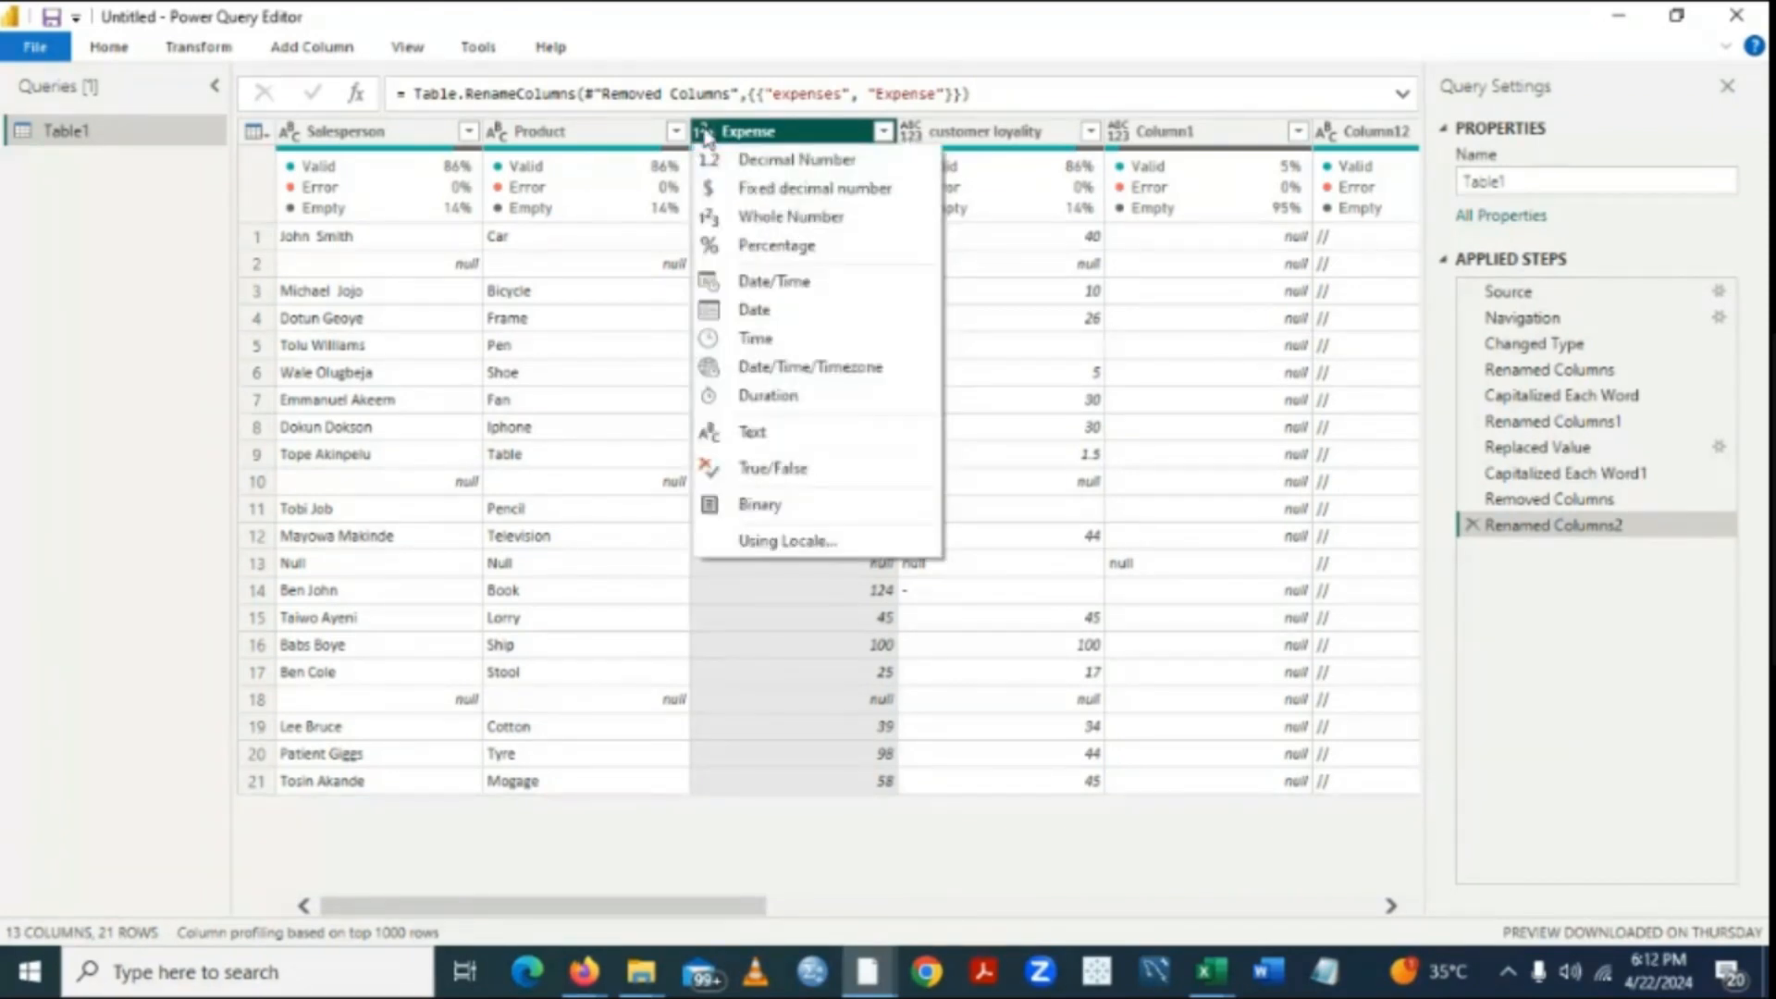
pyautogui.click(714, 191)
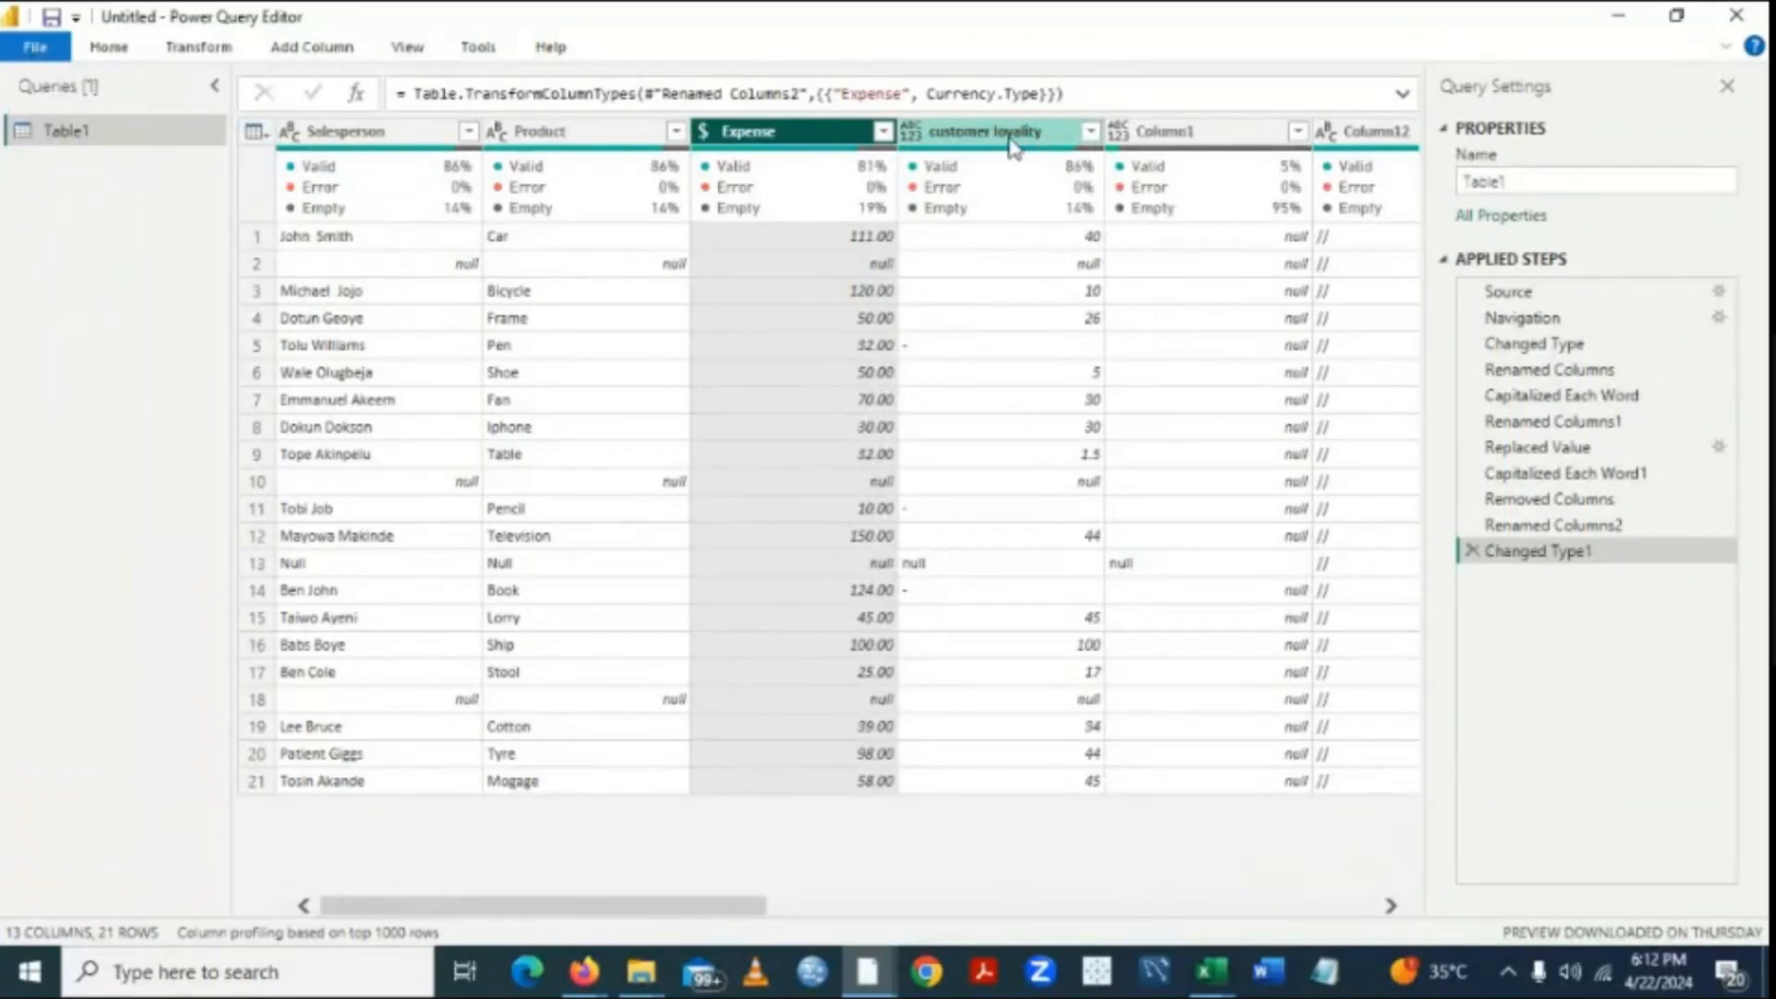
# Rename the customer loyality column as Customer loyality, with a capital C.
pyautogui.moveTo(1040, 191)
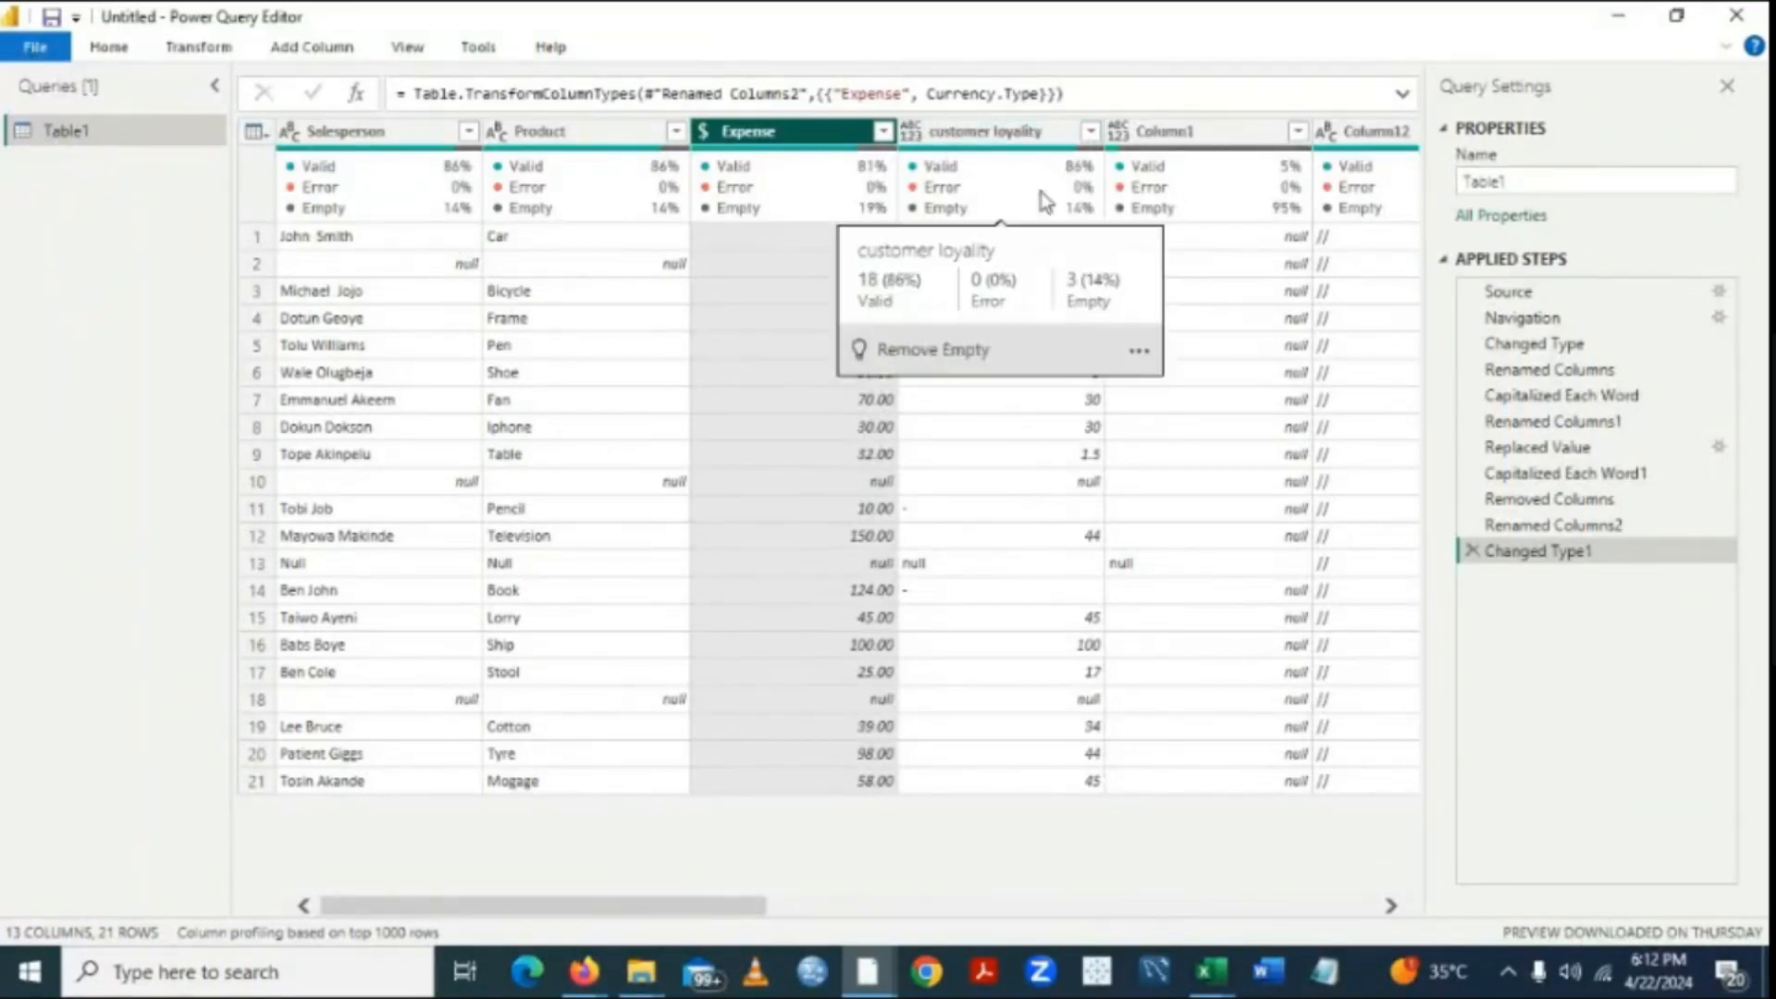
pyautogui.doubleClick(968, 132)
pyautogui.click(937, 131)
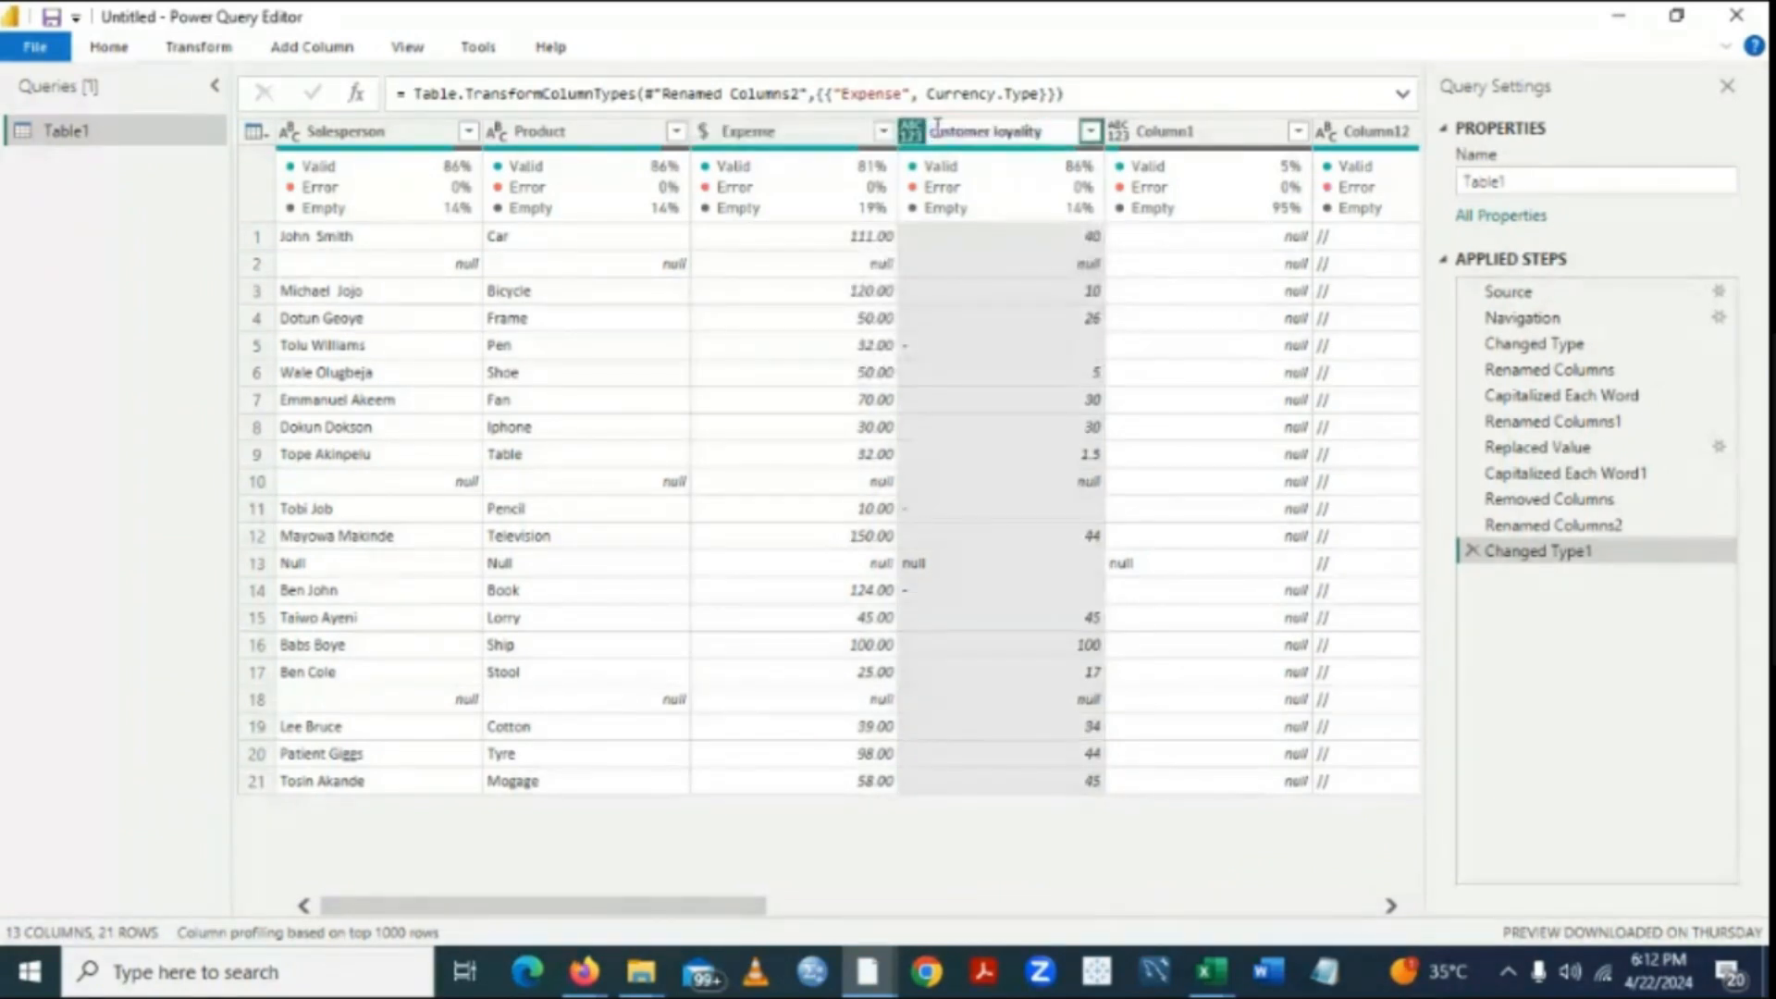
pyautogui.press('BackSpace')
pyautogui.write('C')
pyautogui.press('Return')
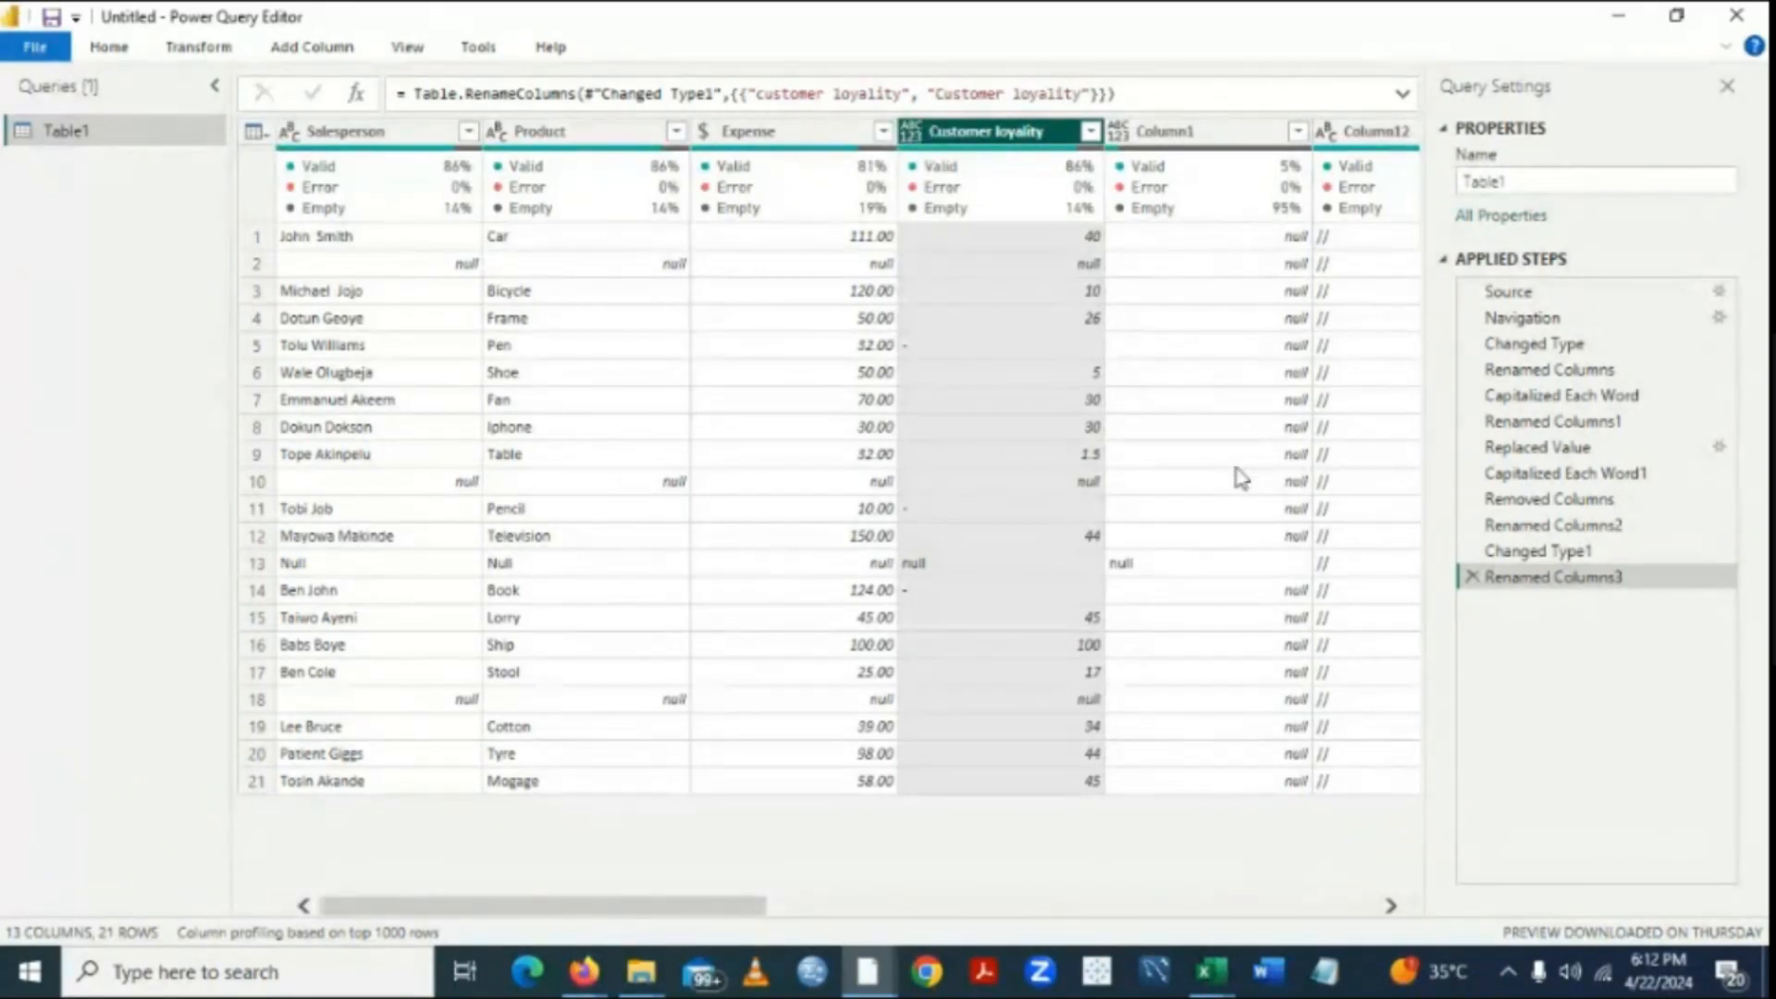
# Remove the Column1 and Column12 columns together.
pyautogui.click(1390, 906)
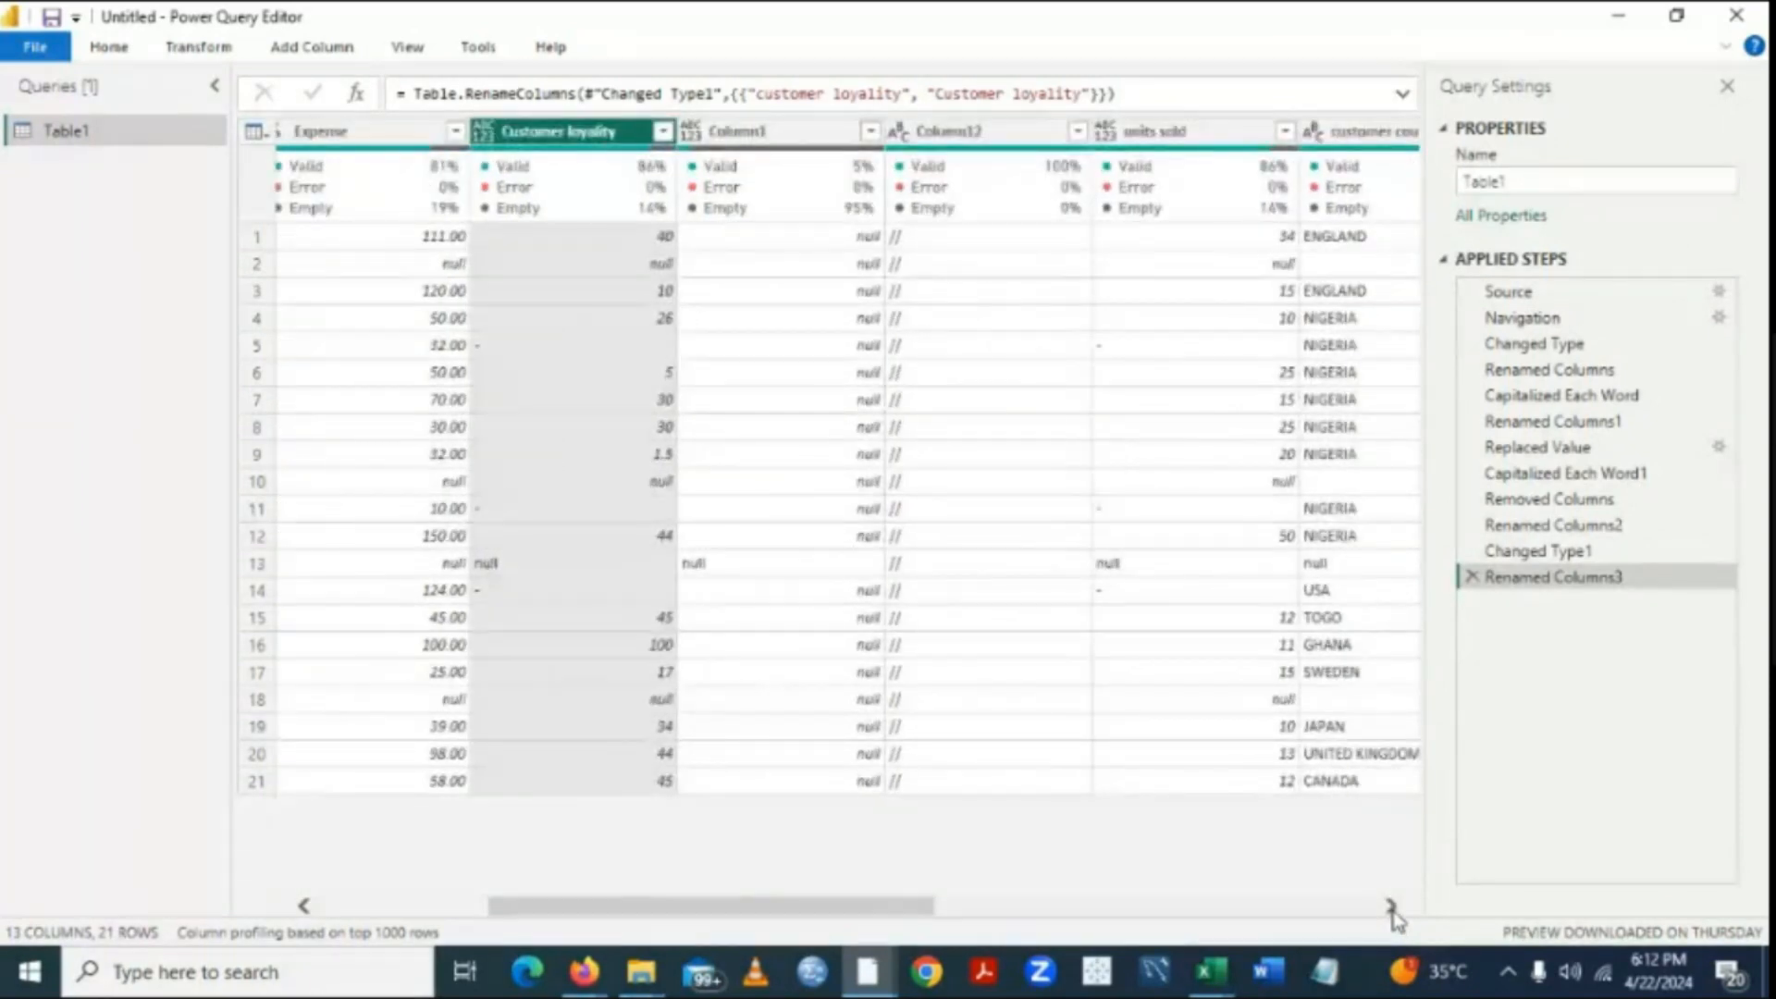
pyautogui.click(787, 140)
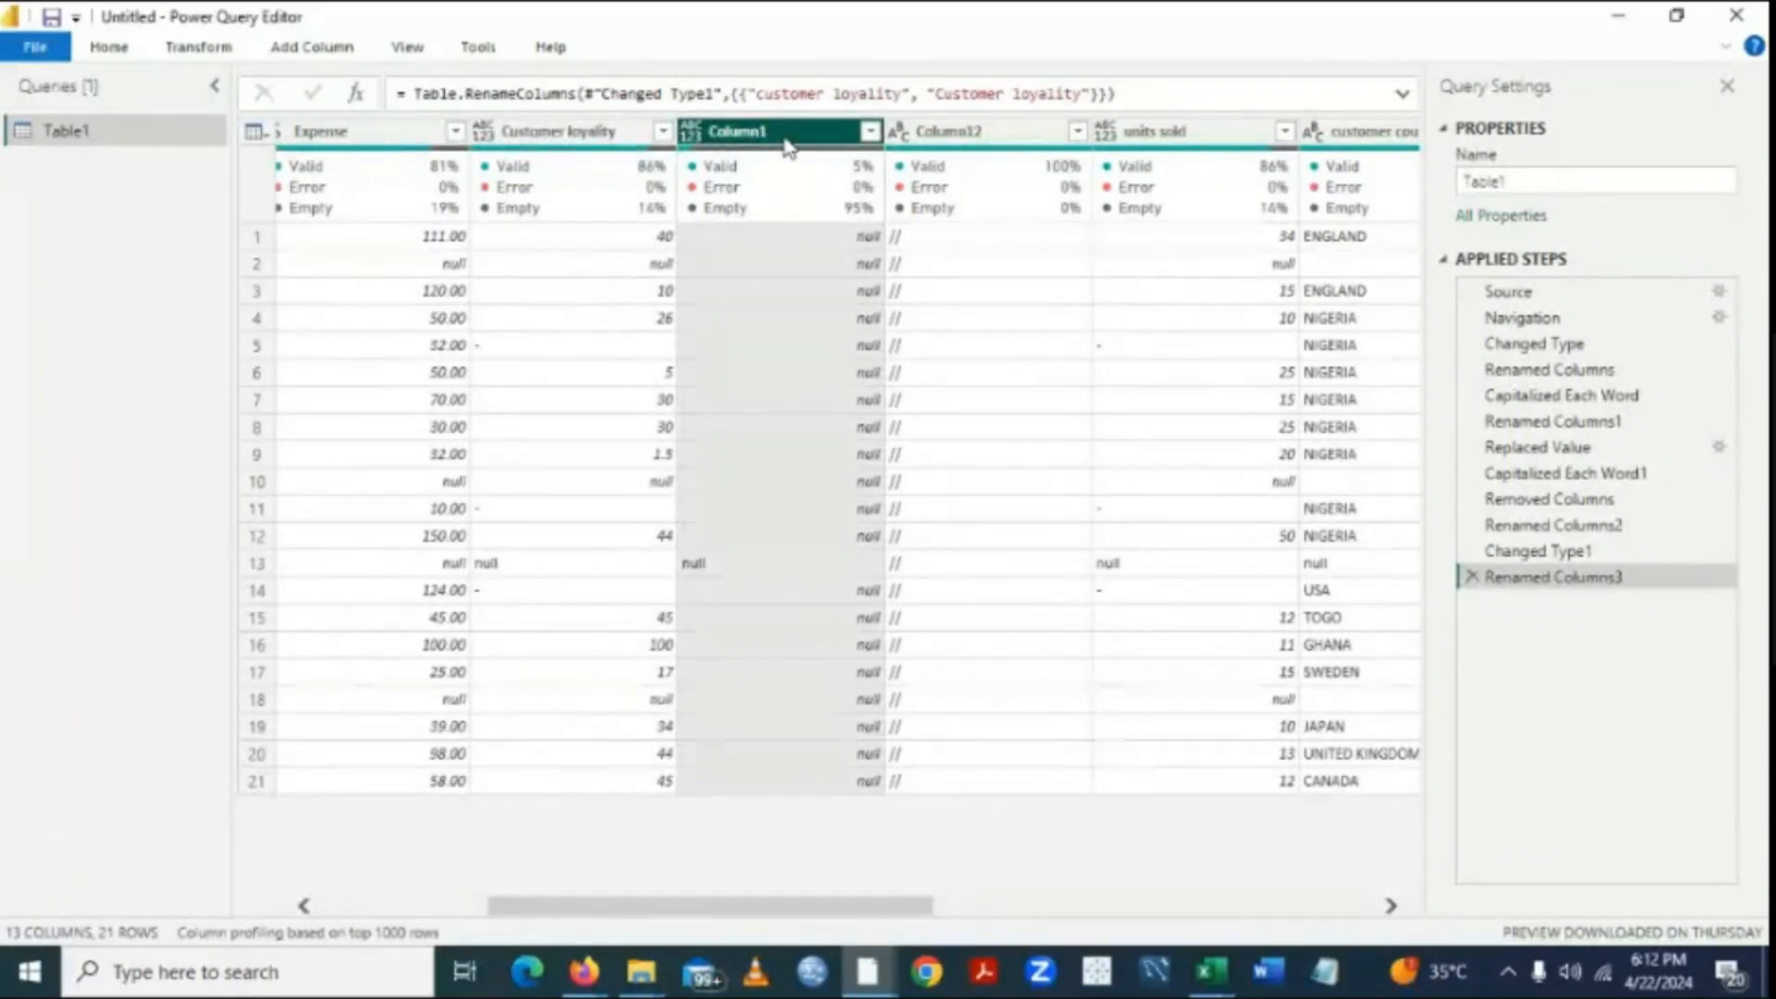
pyautogui.keyDown('ctrl'); pyautogui.click(964, 148); pyautogui.keyUp('ctrl')
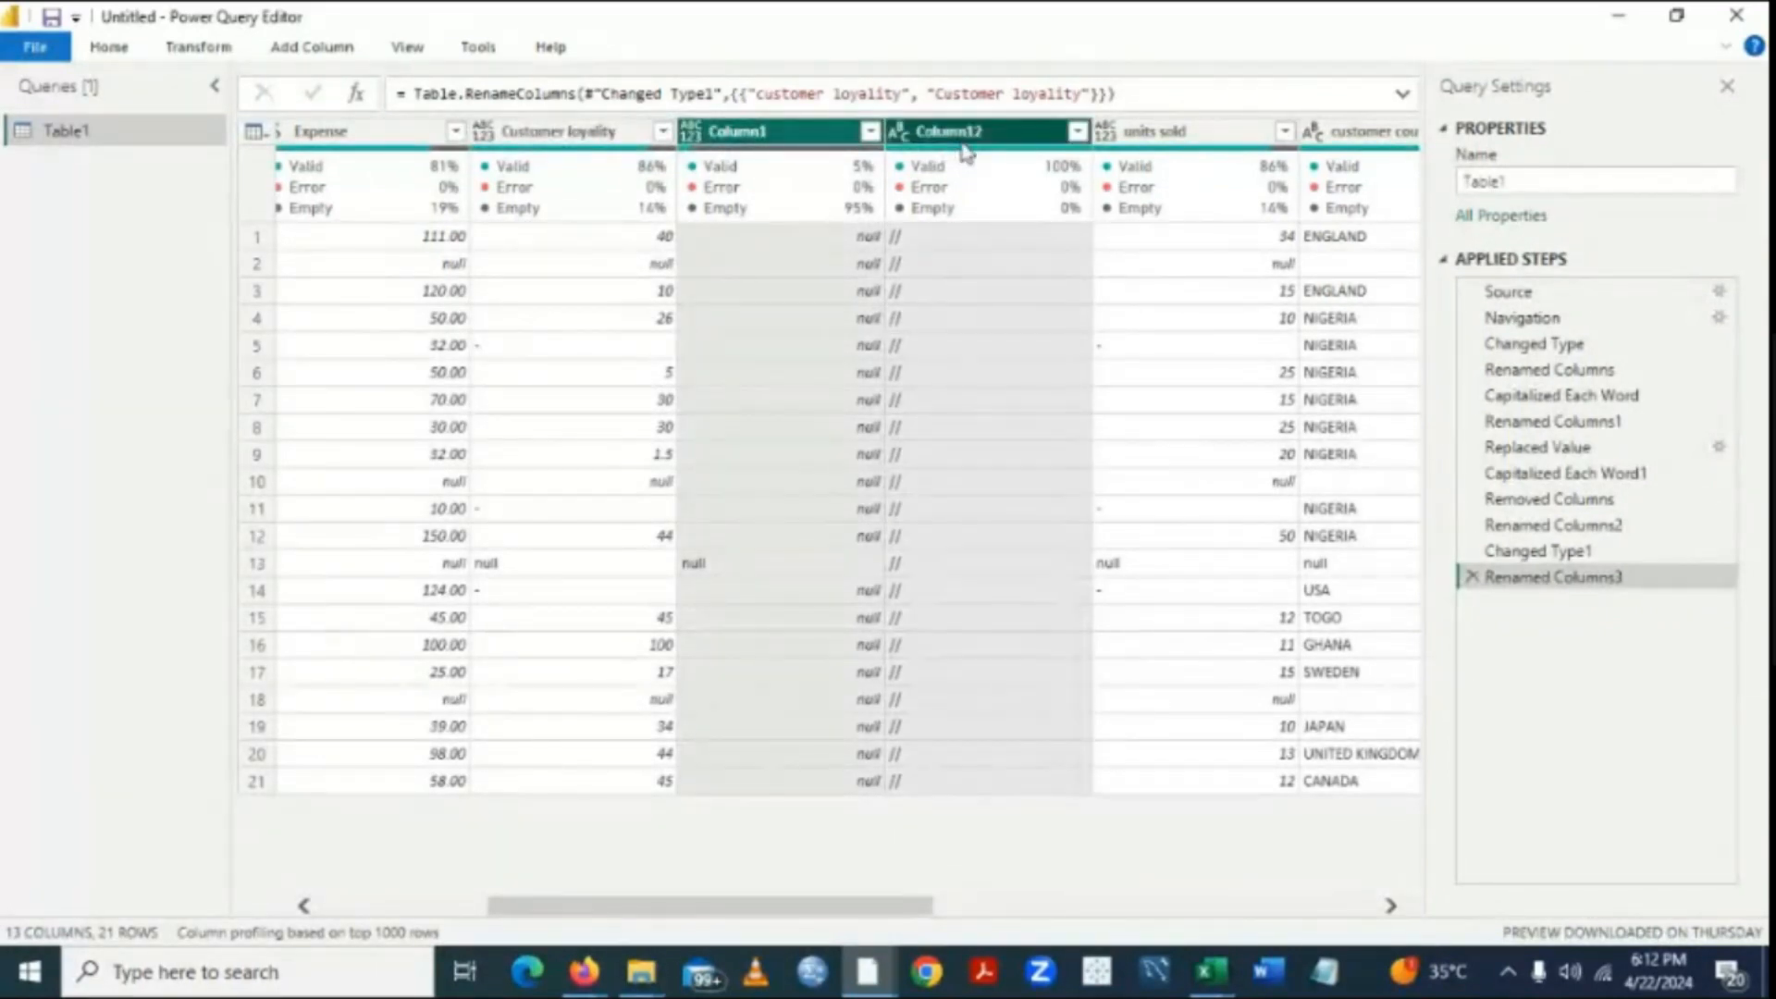
pyautogui.rightClick(967, 150)
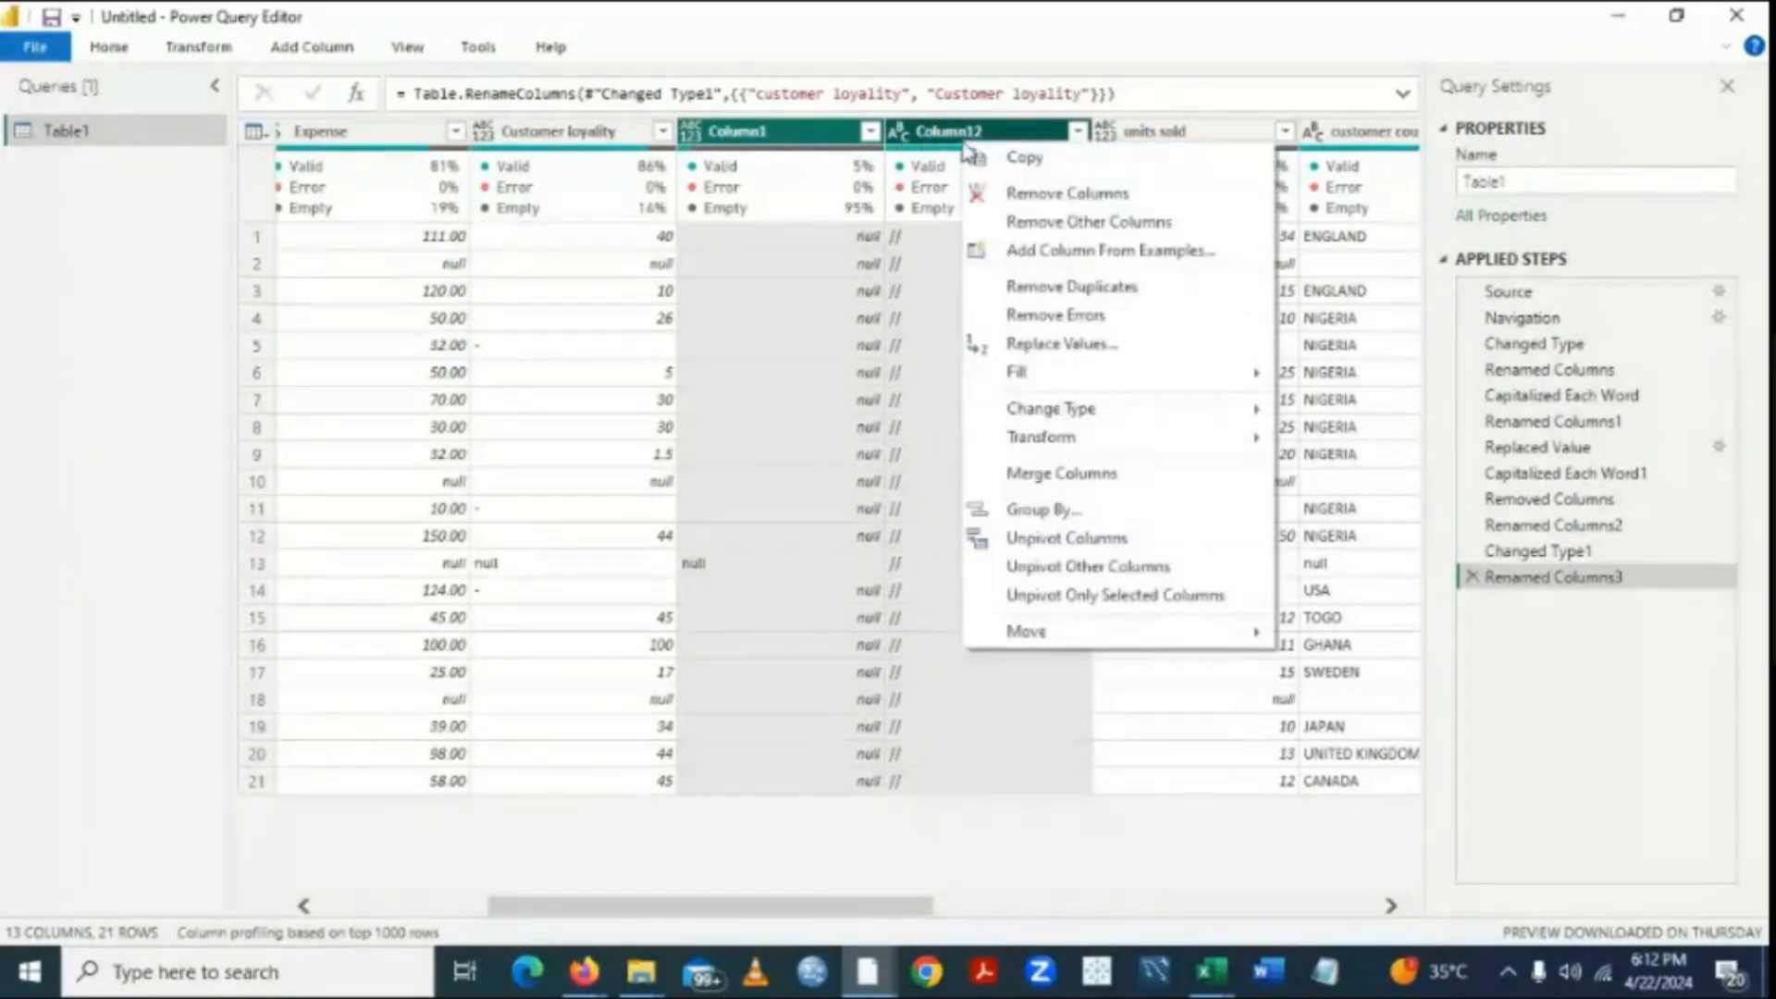
pyautogui.click(1027, 194)
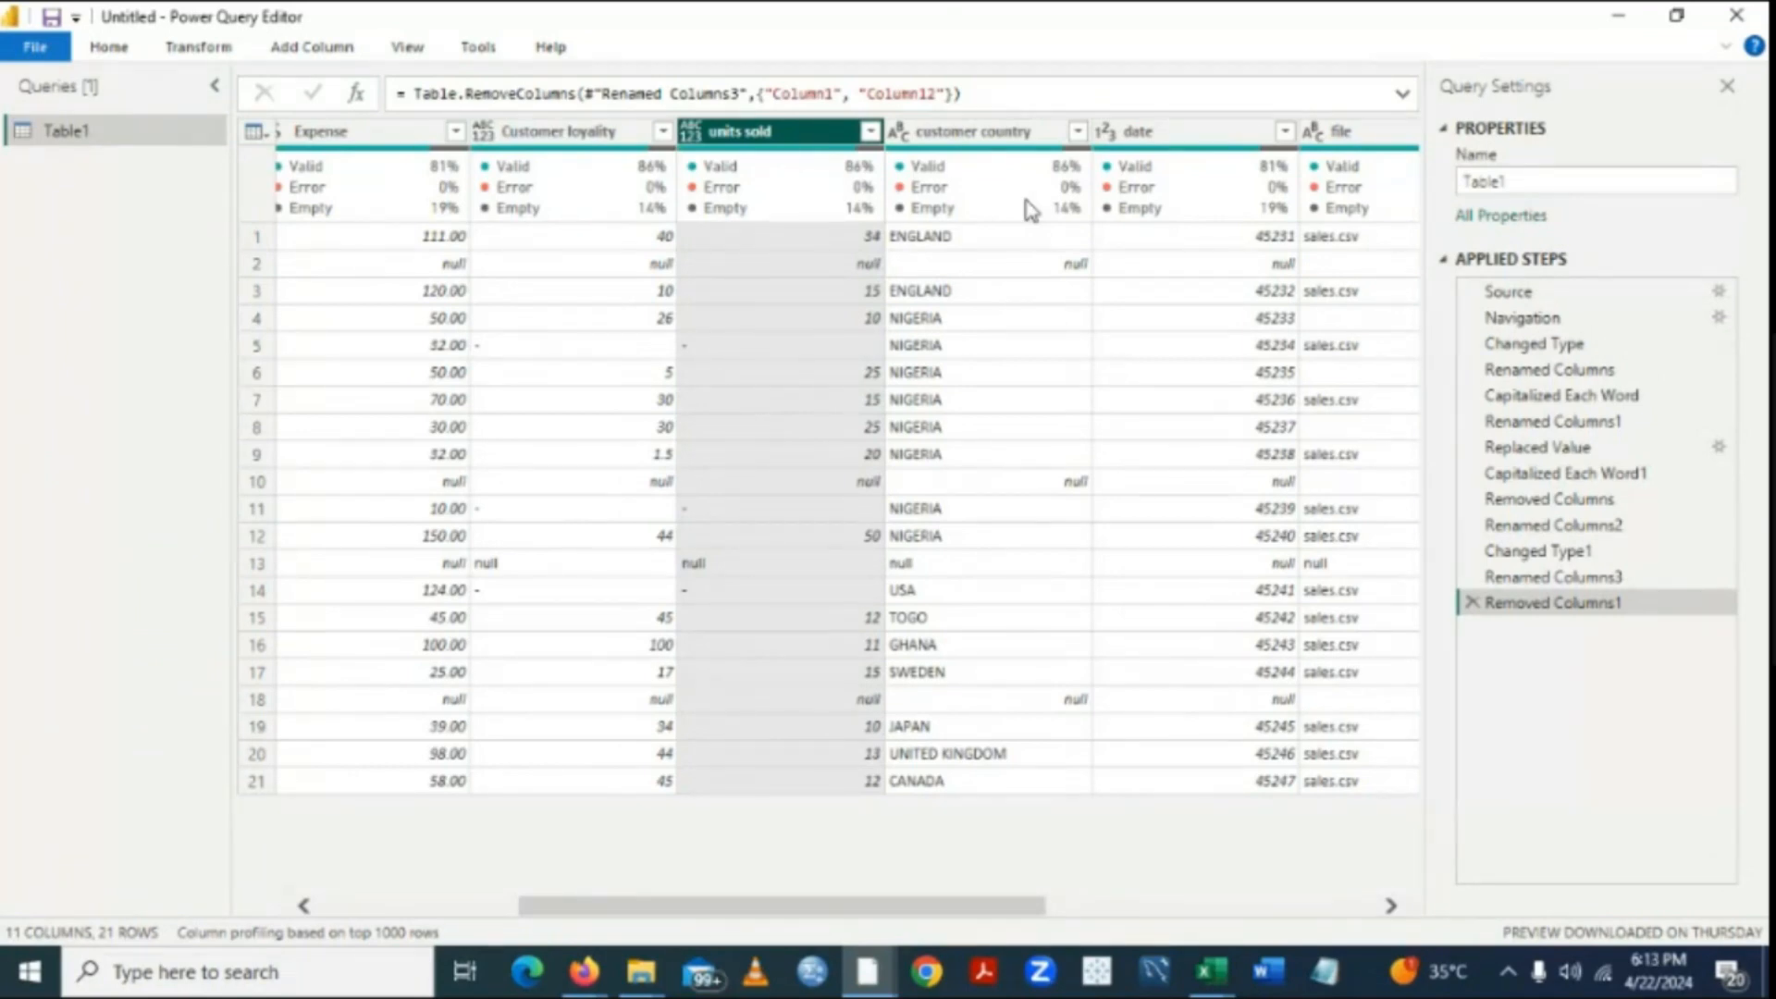
# Rename the units sold column as Units sold and replace its "-" values with 0.
pyautogui.doubleClick(729, 139)
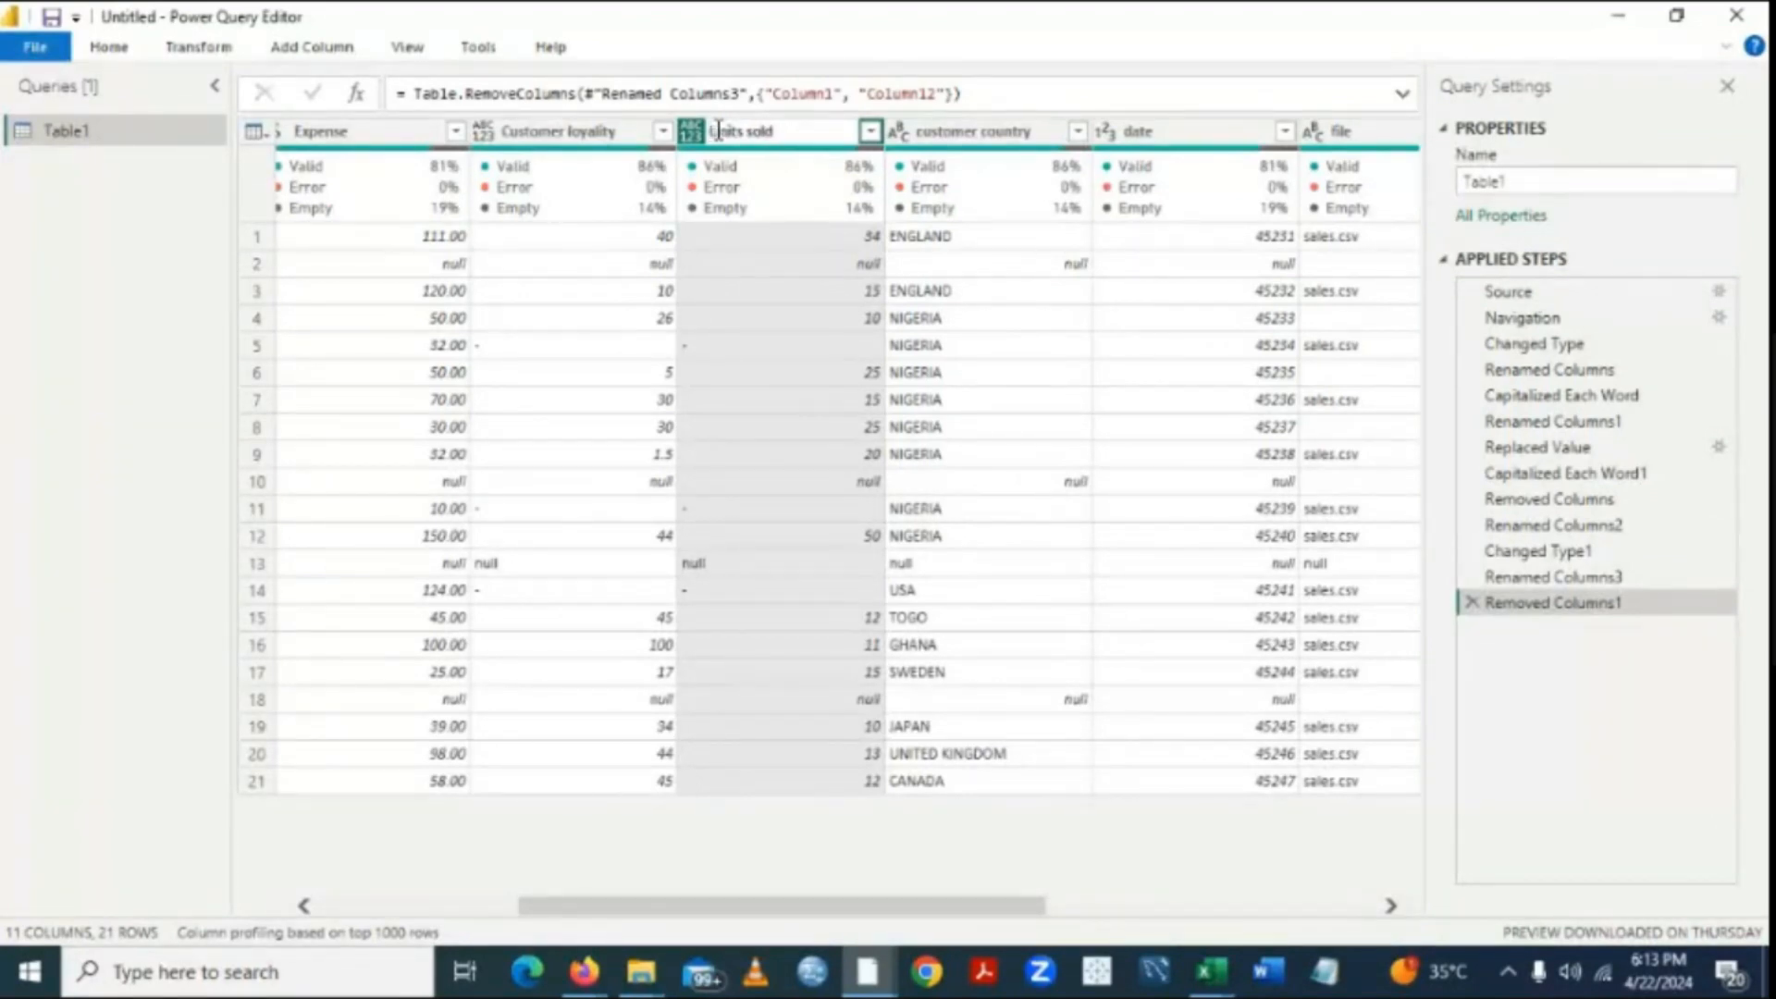
pyautogui.press('Return')
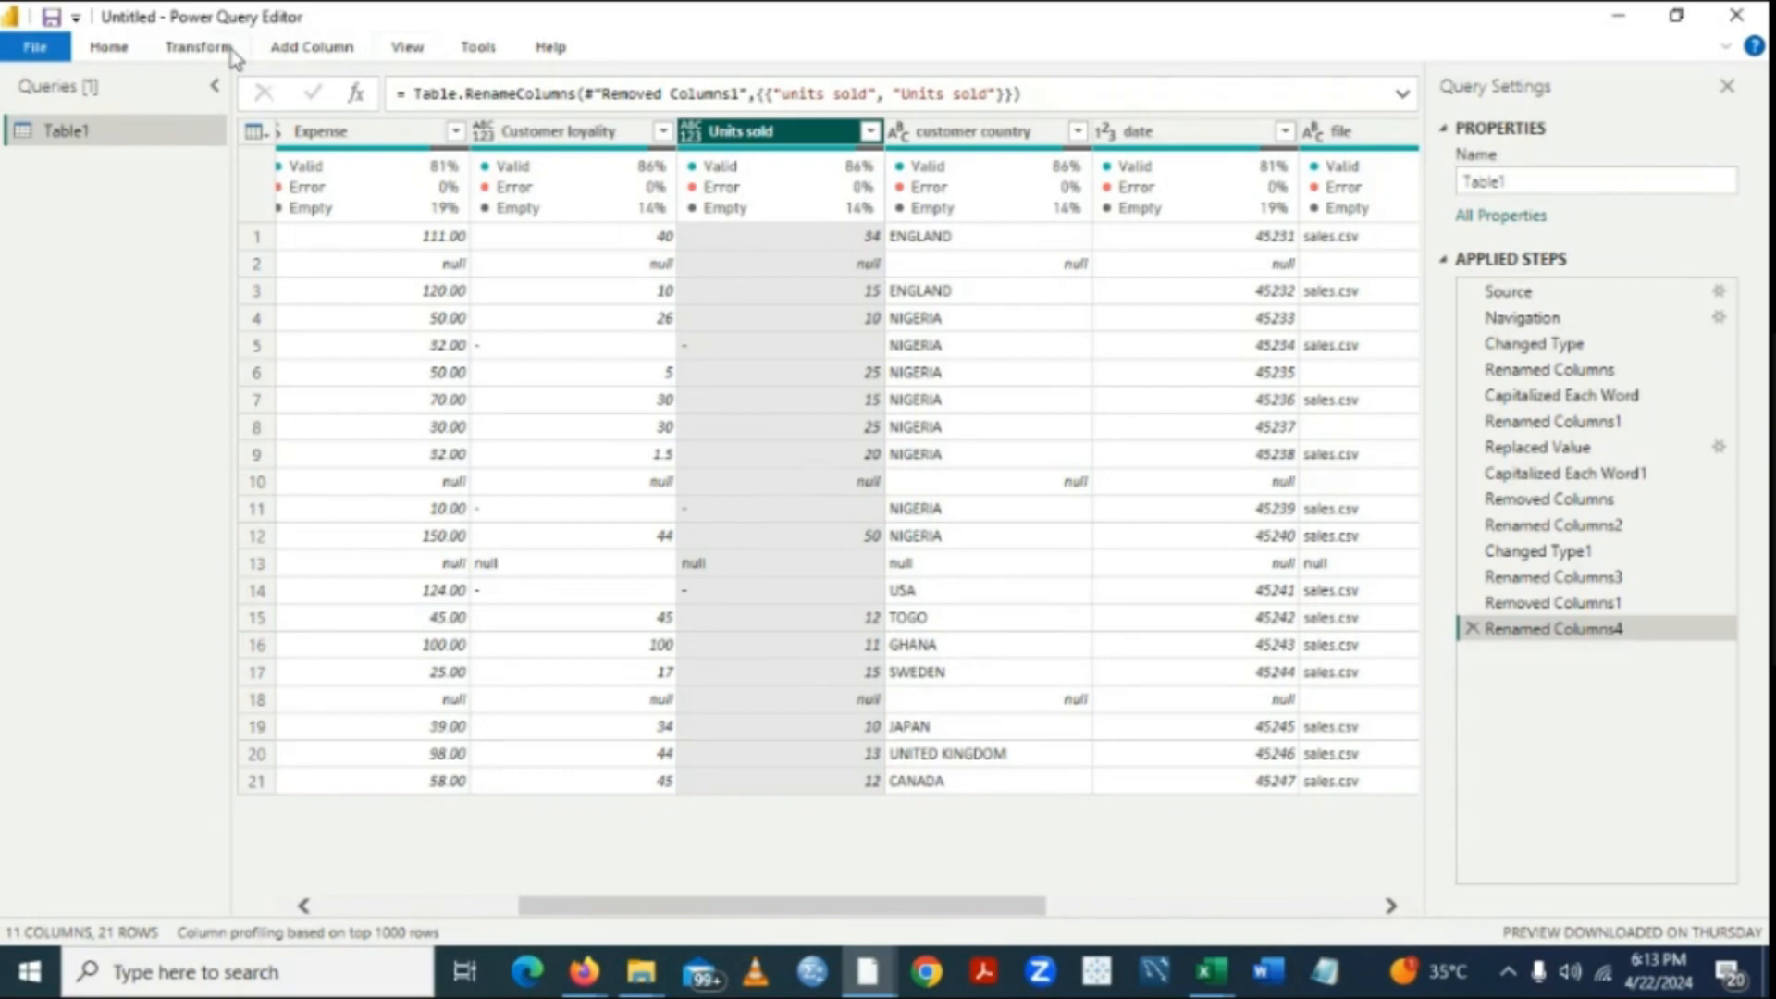
pyautogui.click(198, 47)
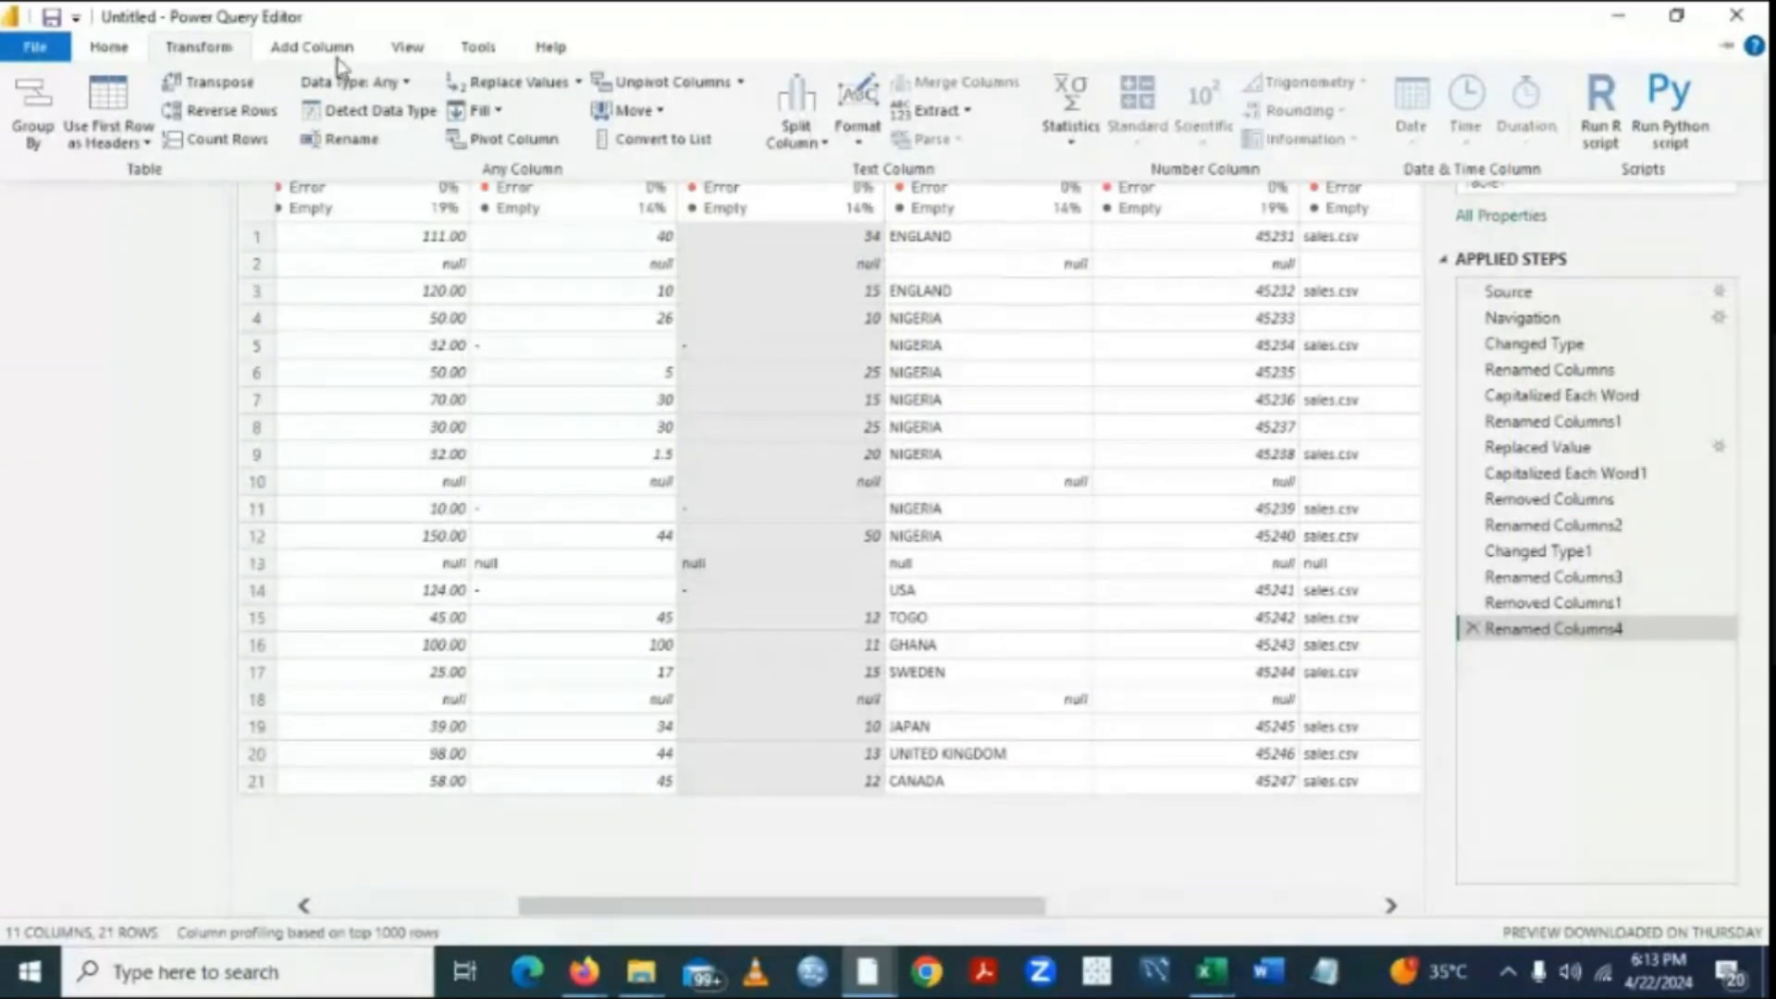
pyautogui.click(580, 86)
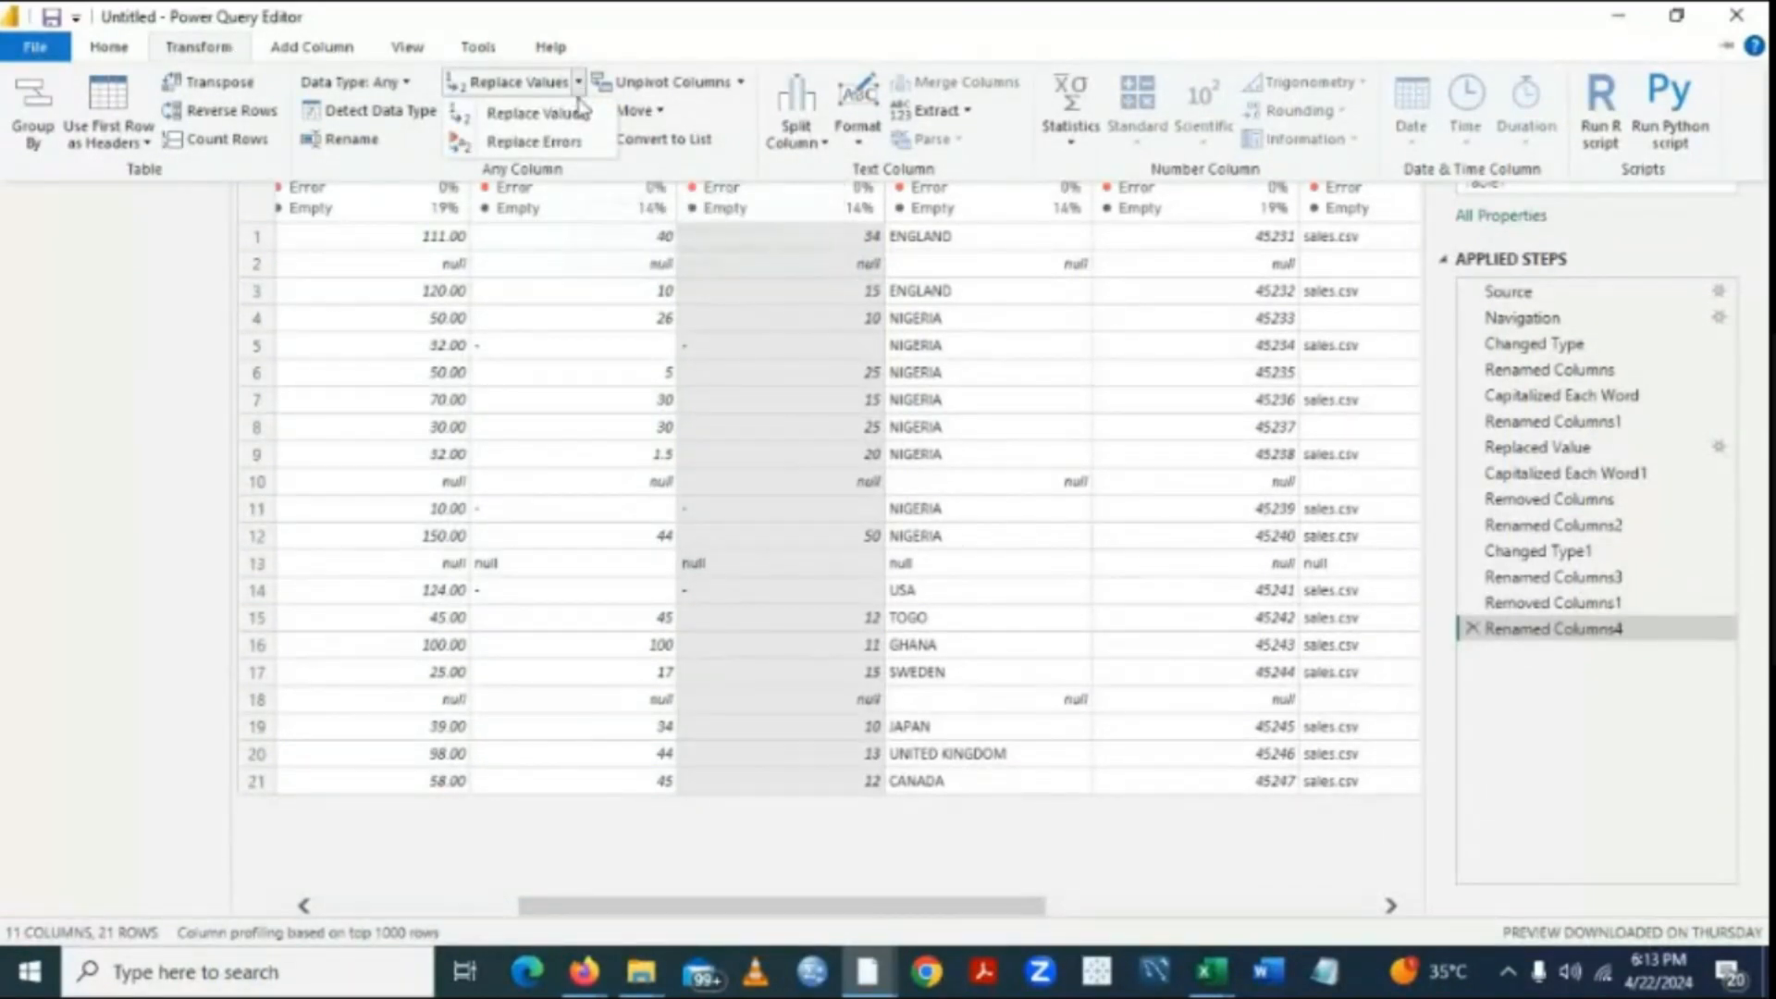
pyautogui.click(536, 112)
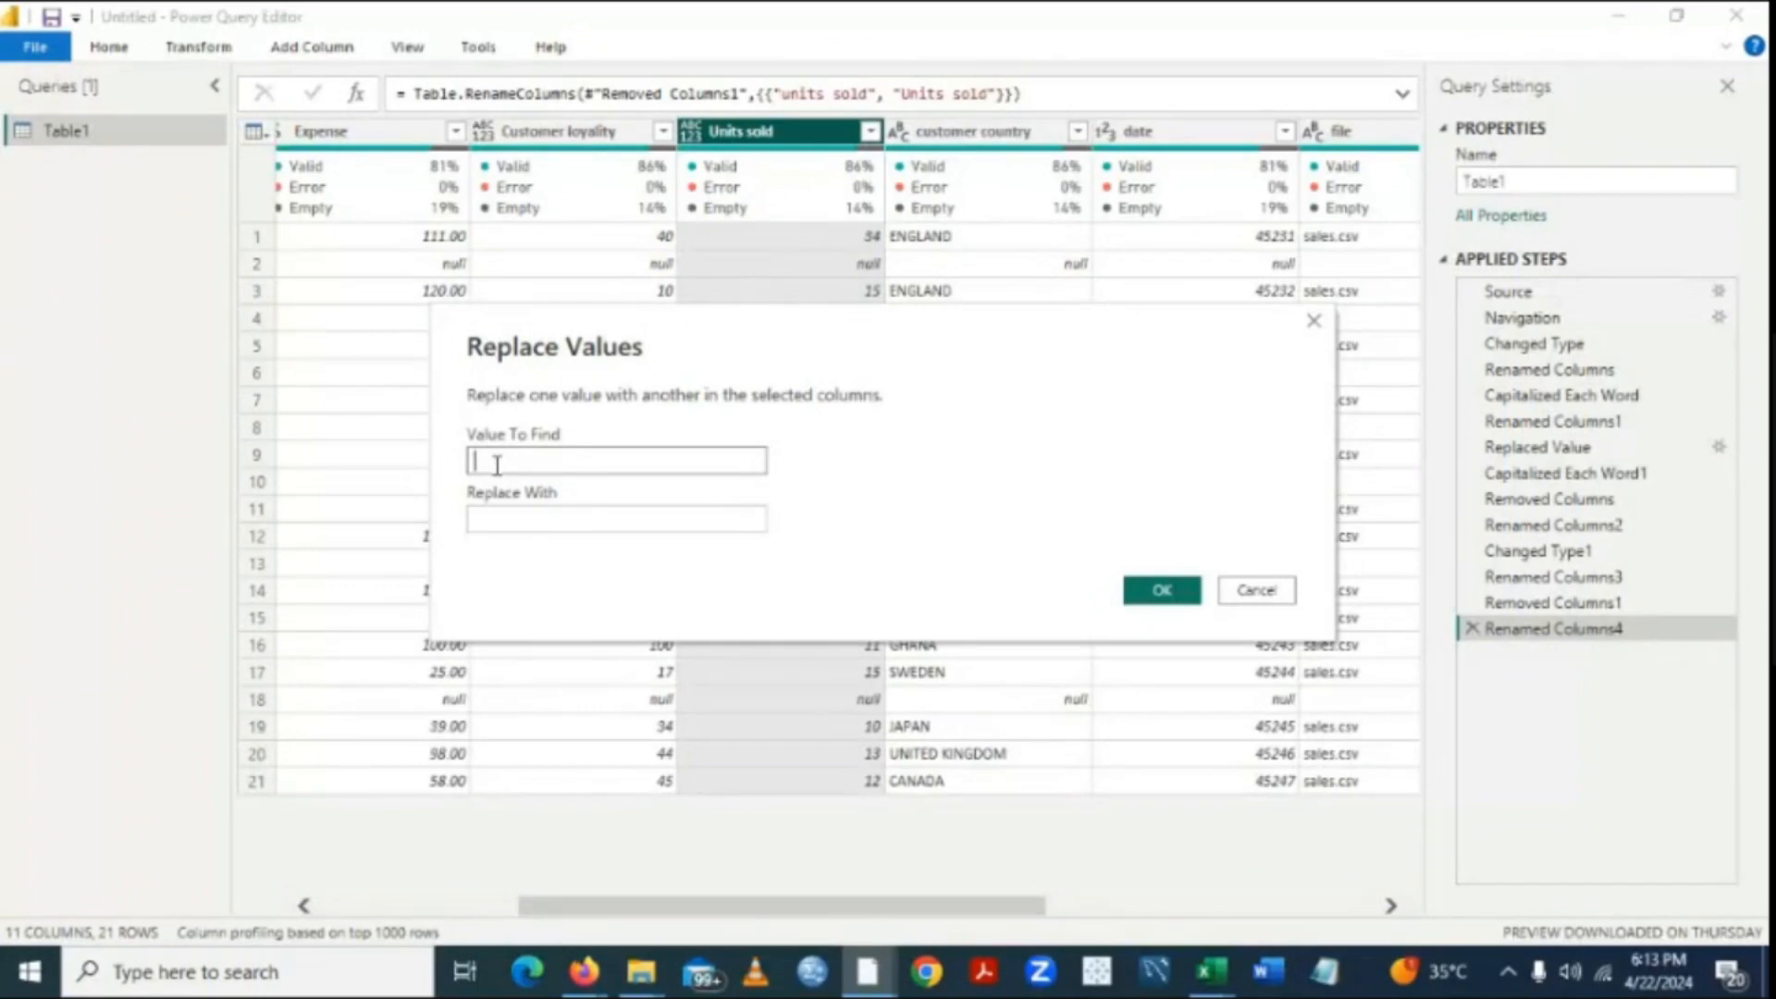
pyautogui.write('-')
pyautogui.click(490, 527)
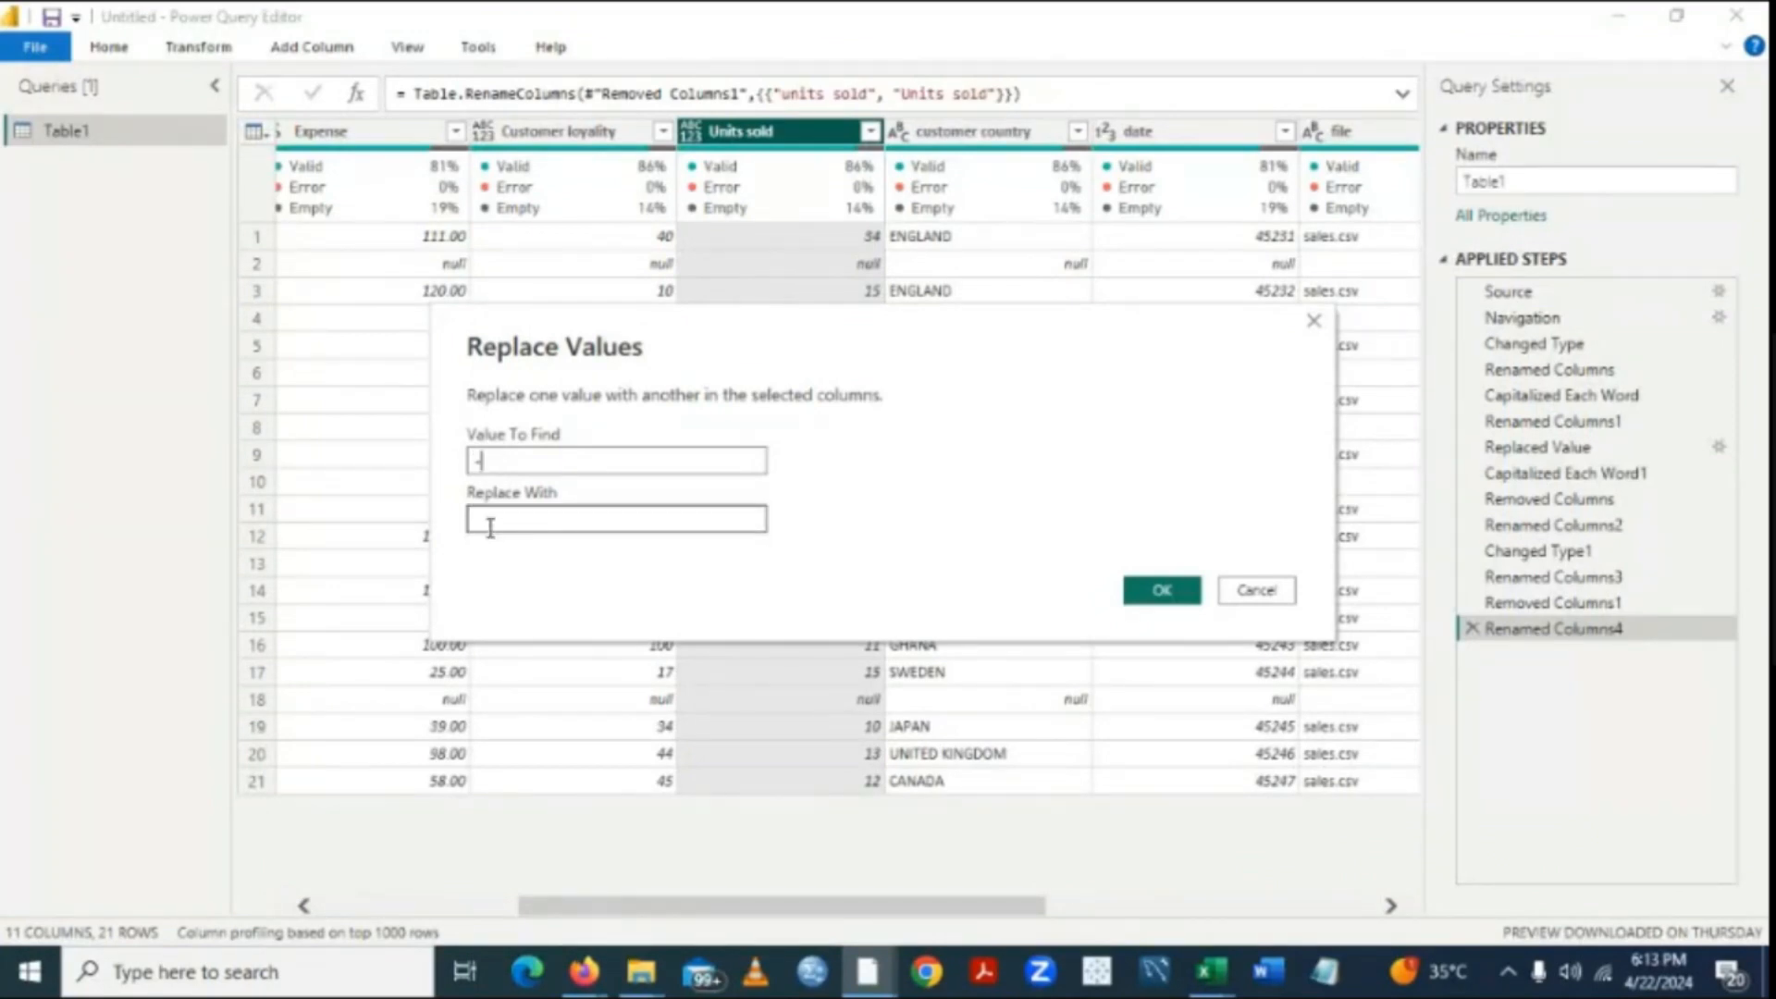
pyautogui.write('0')
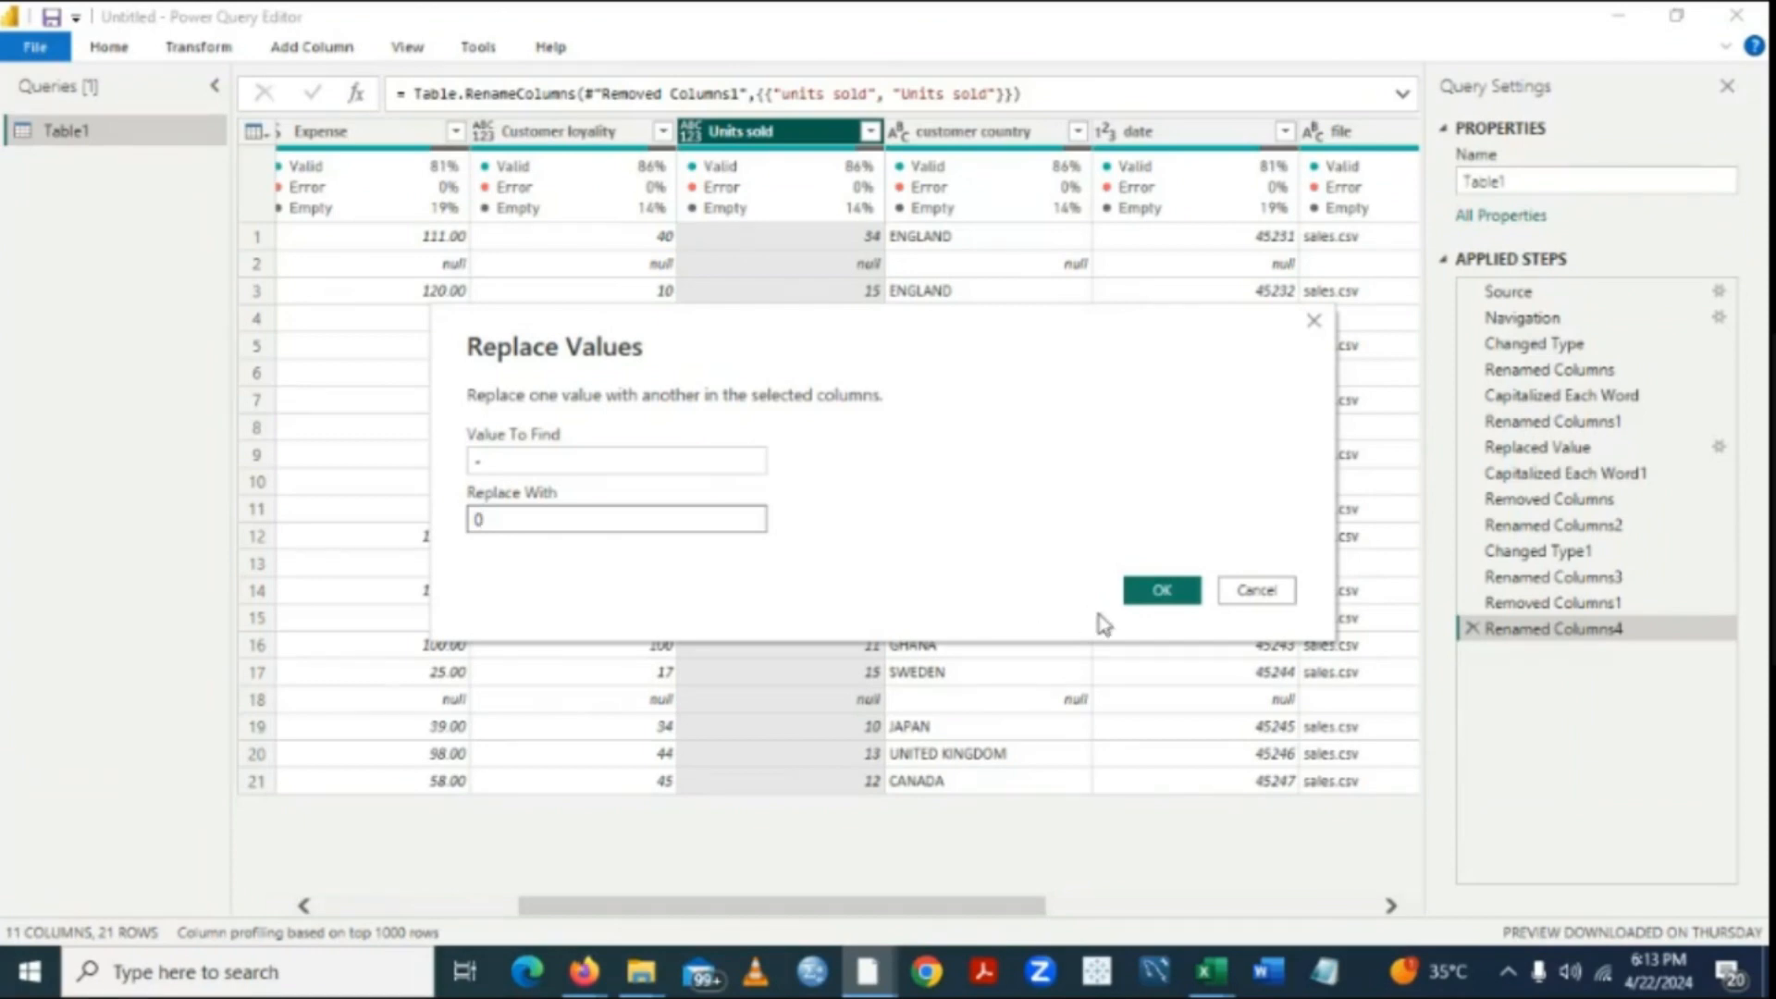
pyautogui.click(1162, 592)
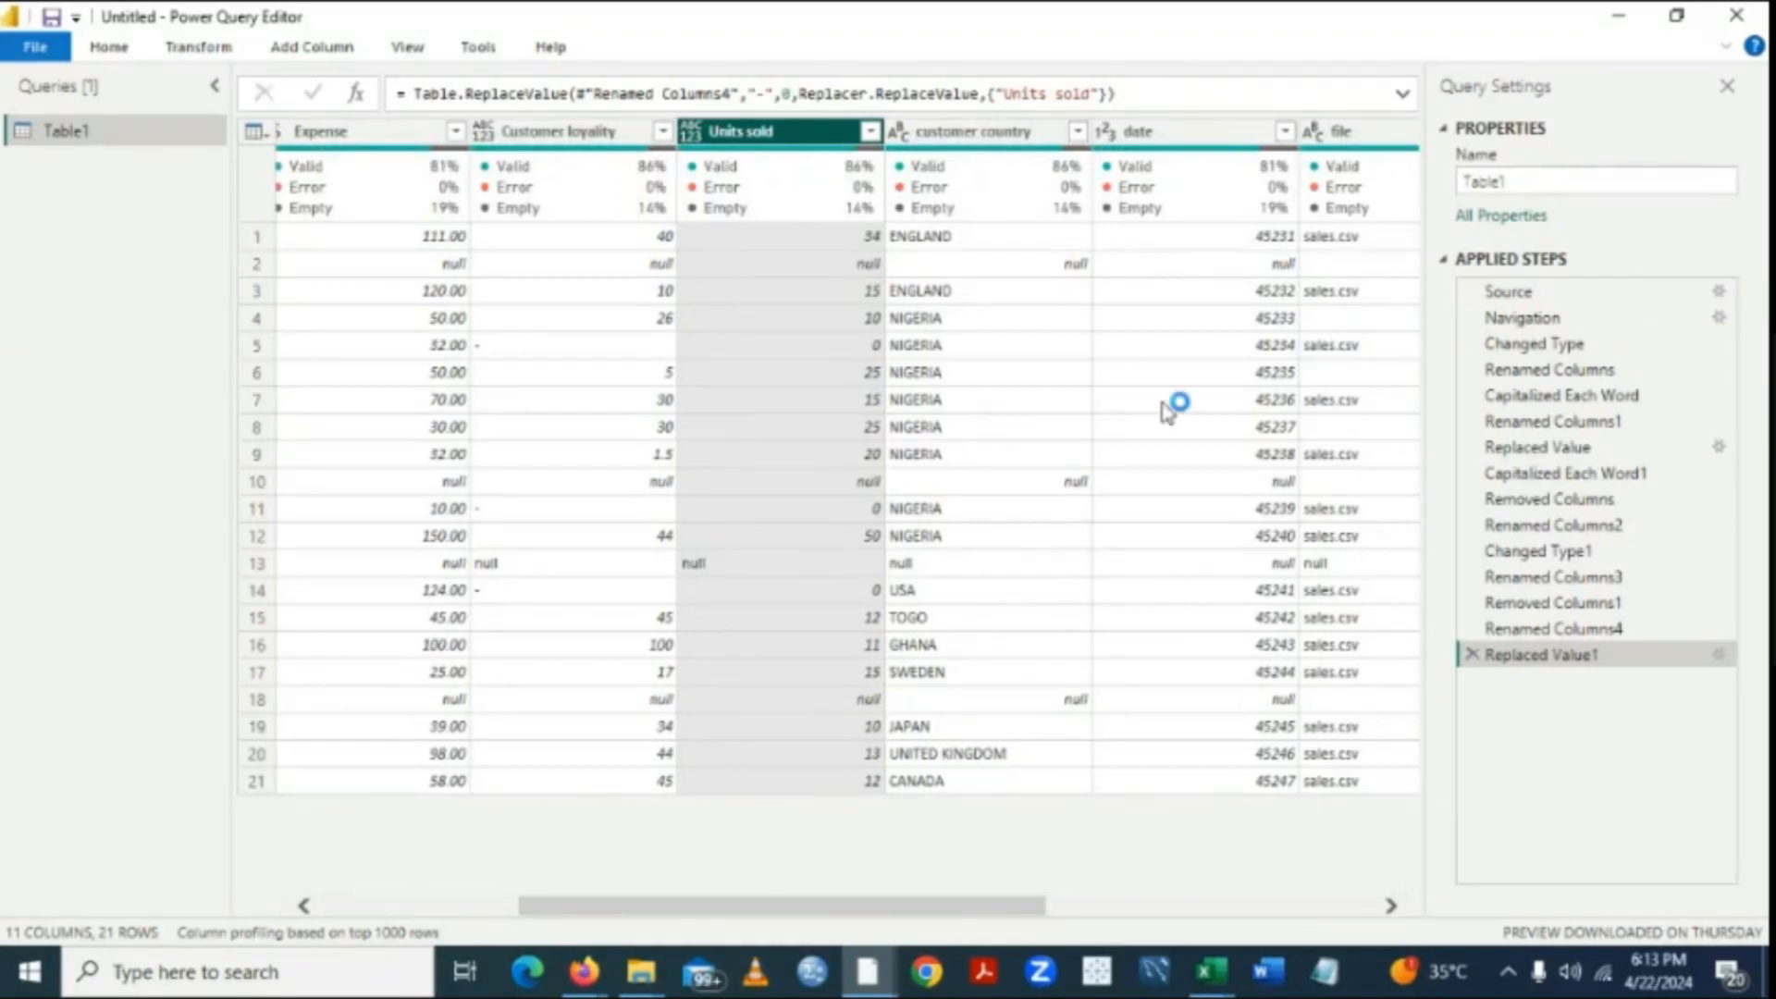
# Rename the customer country column as Customer Country, capitalizing both words.
pyautogui.doubleClick(923, 138)
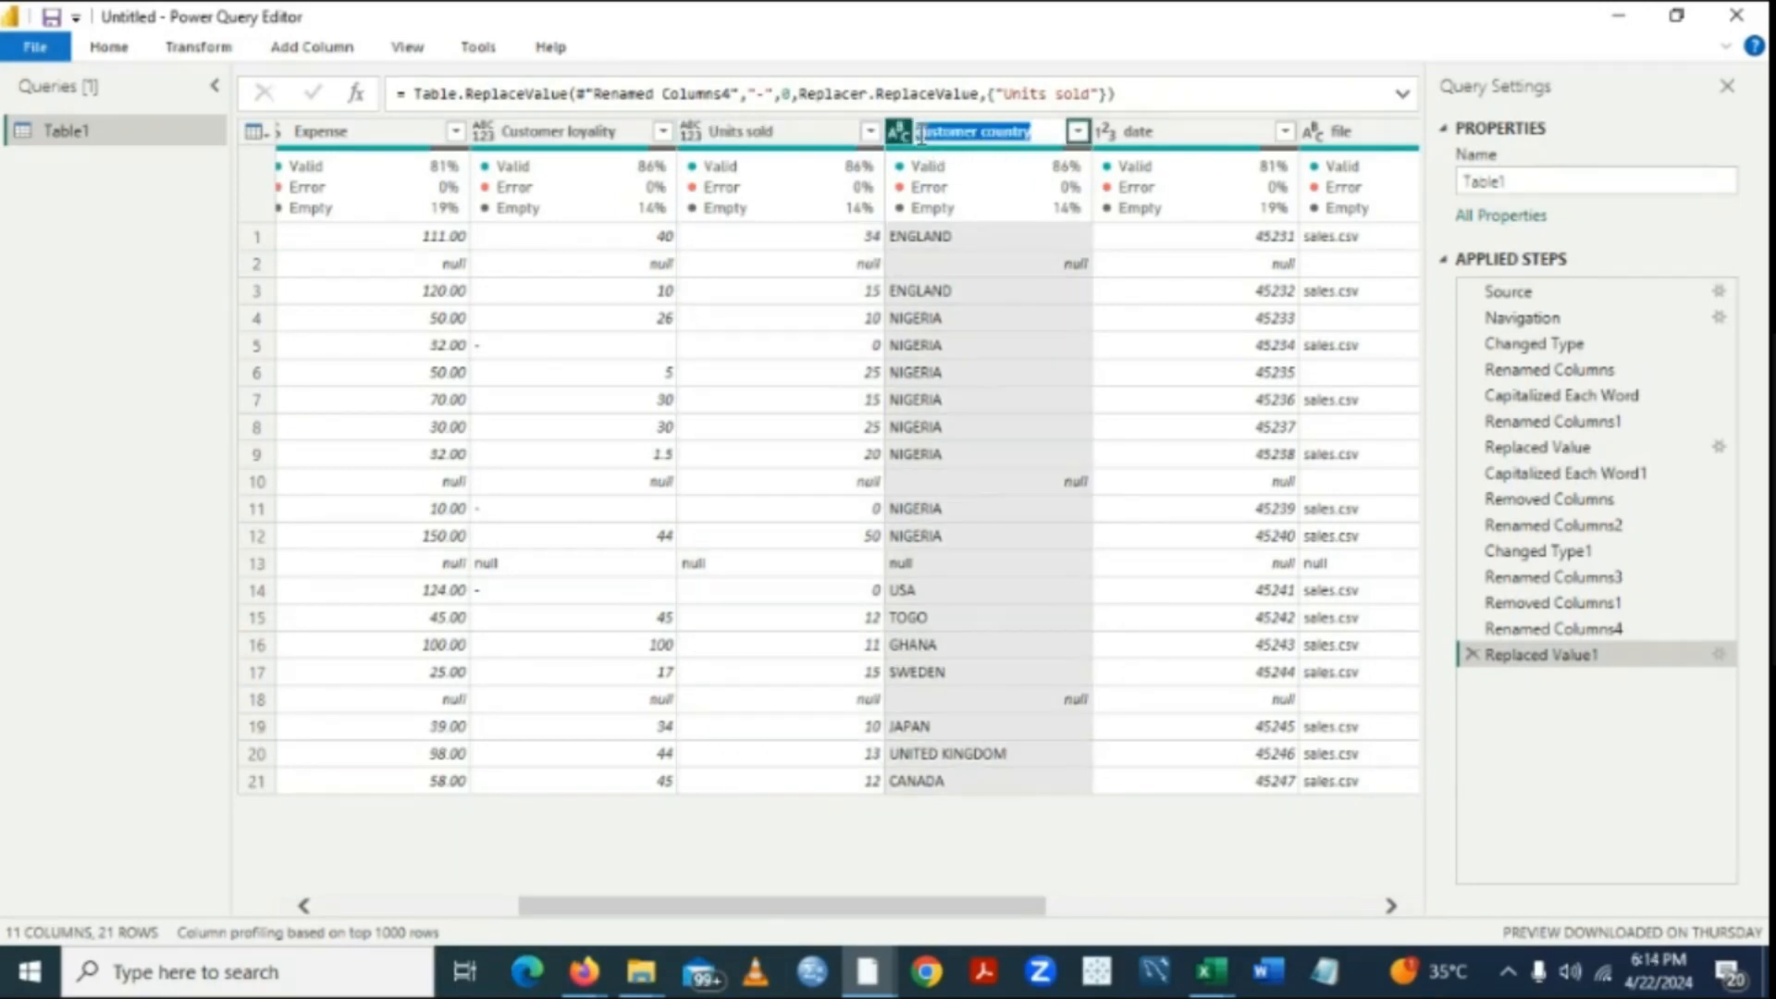
pyautogui.click(924, 136)
pyautogui.press('BackSpace')
pyautogui.write('C')
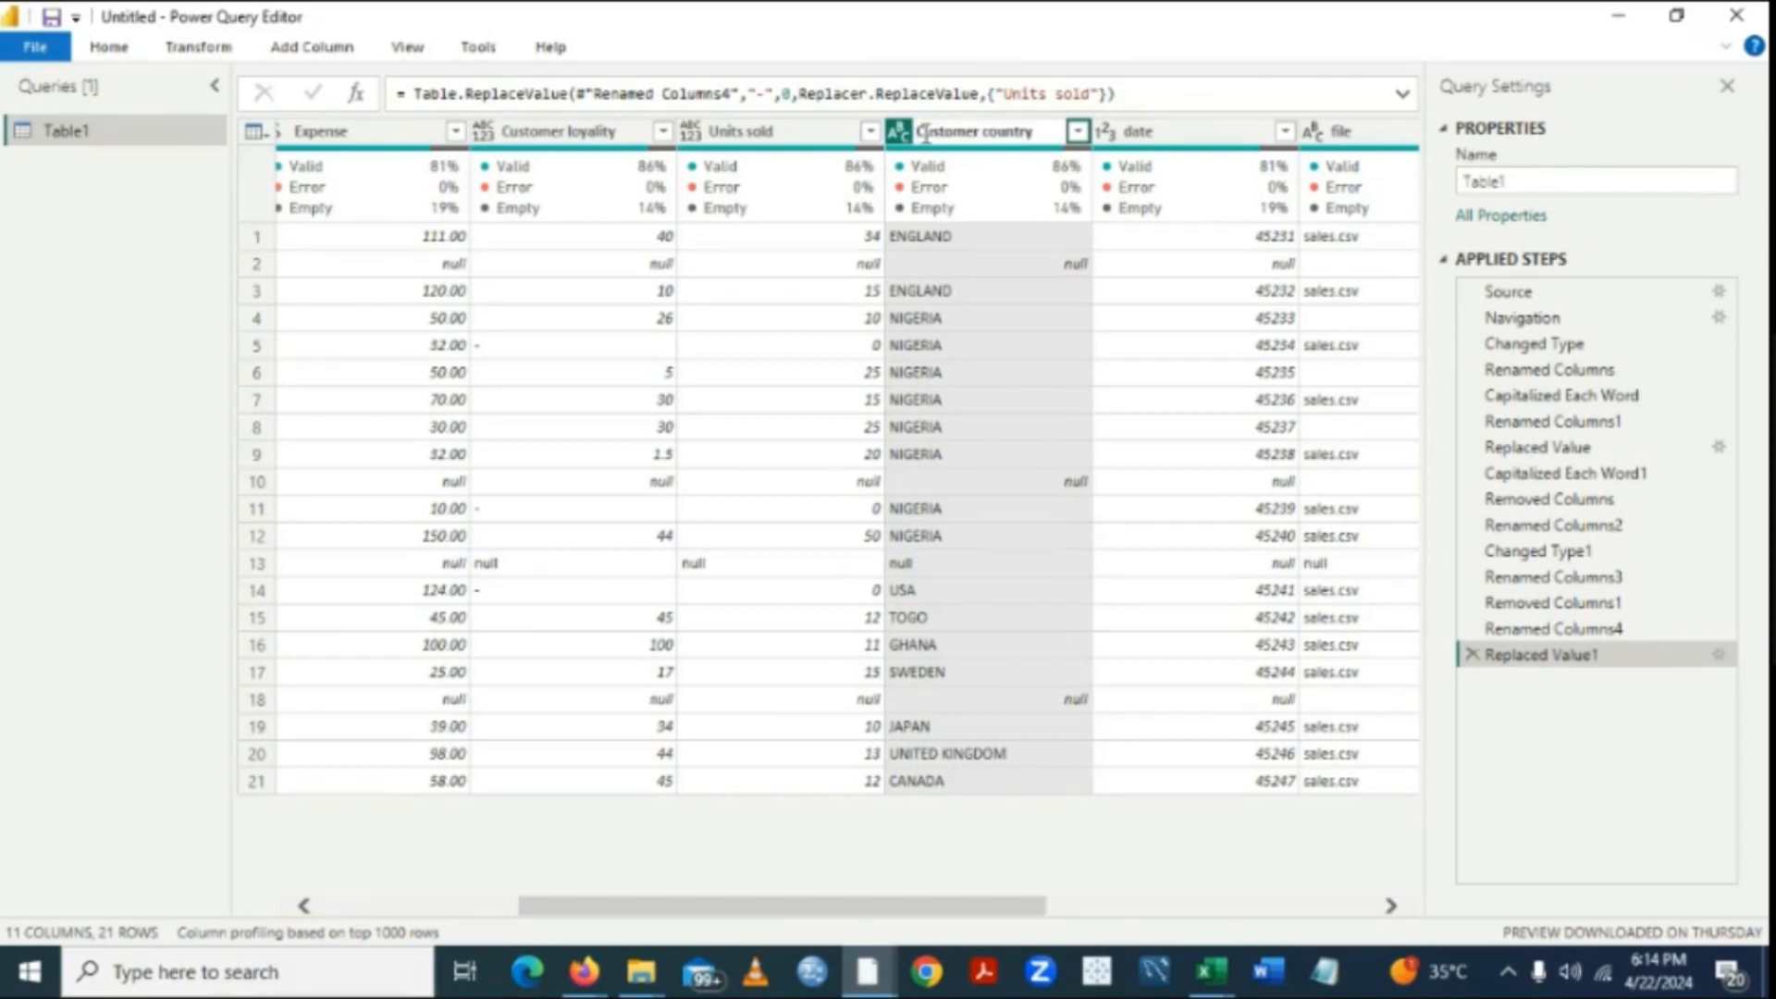
pyautogui.click(984, 136)
pyautogui.press('Delete')
pyautogui.write('C')
pyautogui.press('Return')
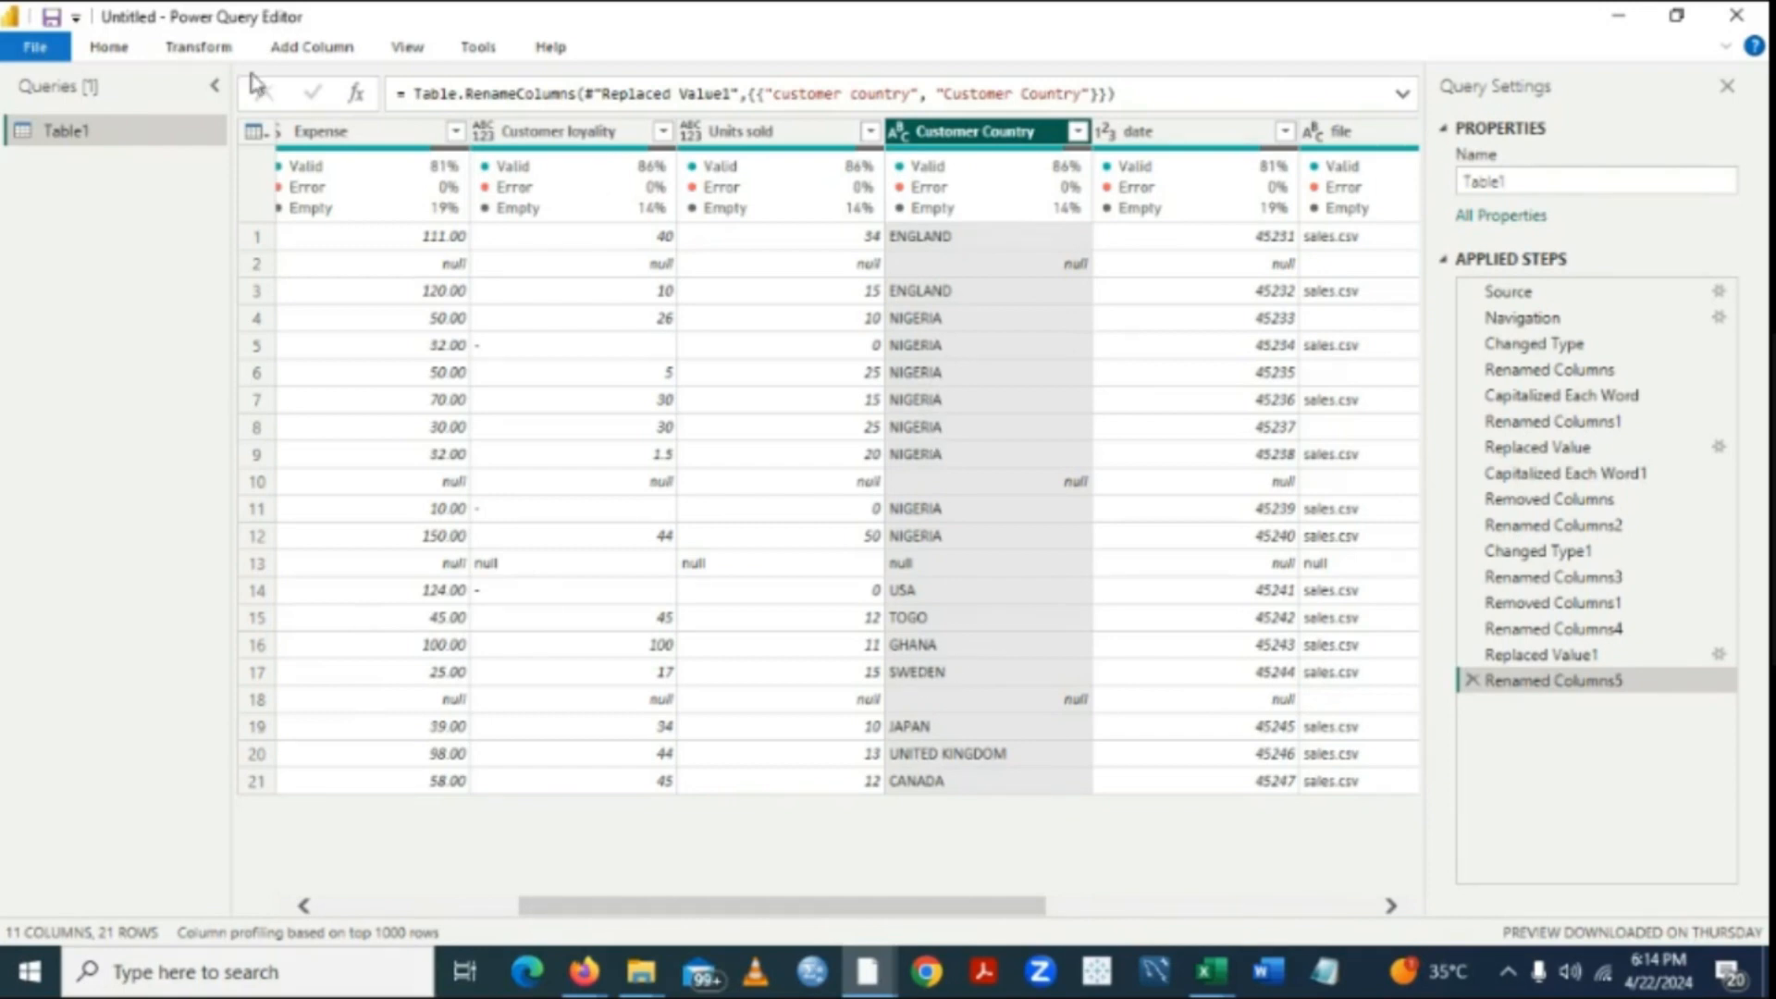
# Format the Customer Country values with Capitalize Each Word.
pyautogui.click(199, 51)
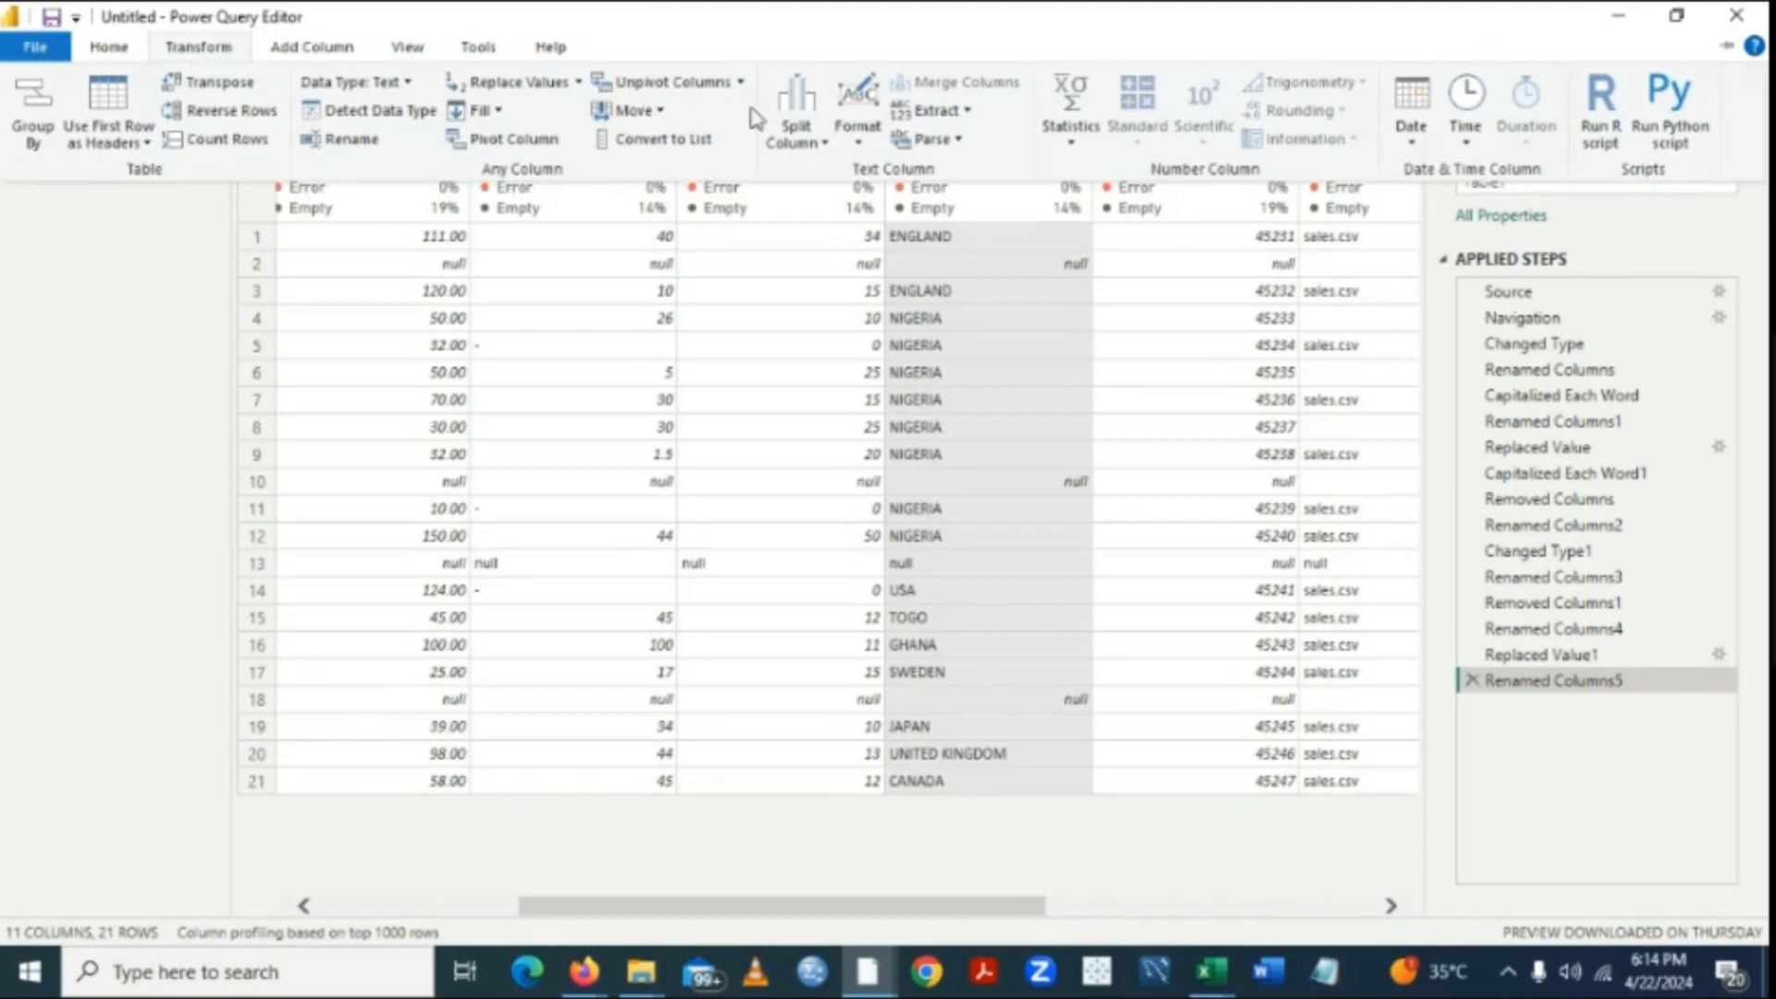
pyautogui.click(860, 139)
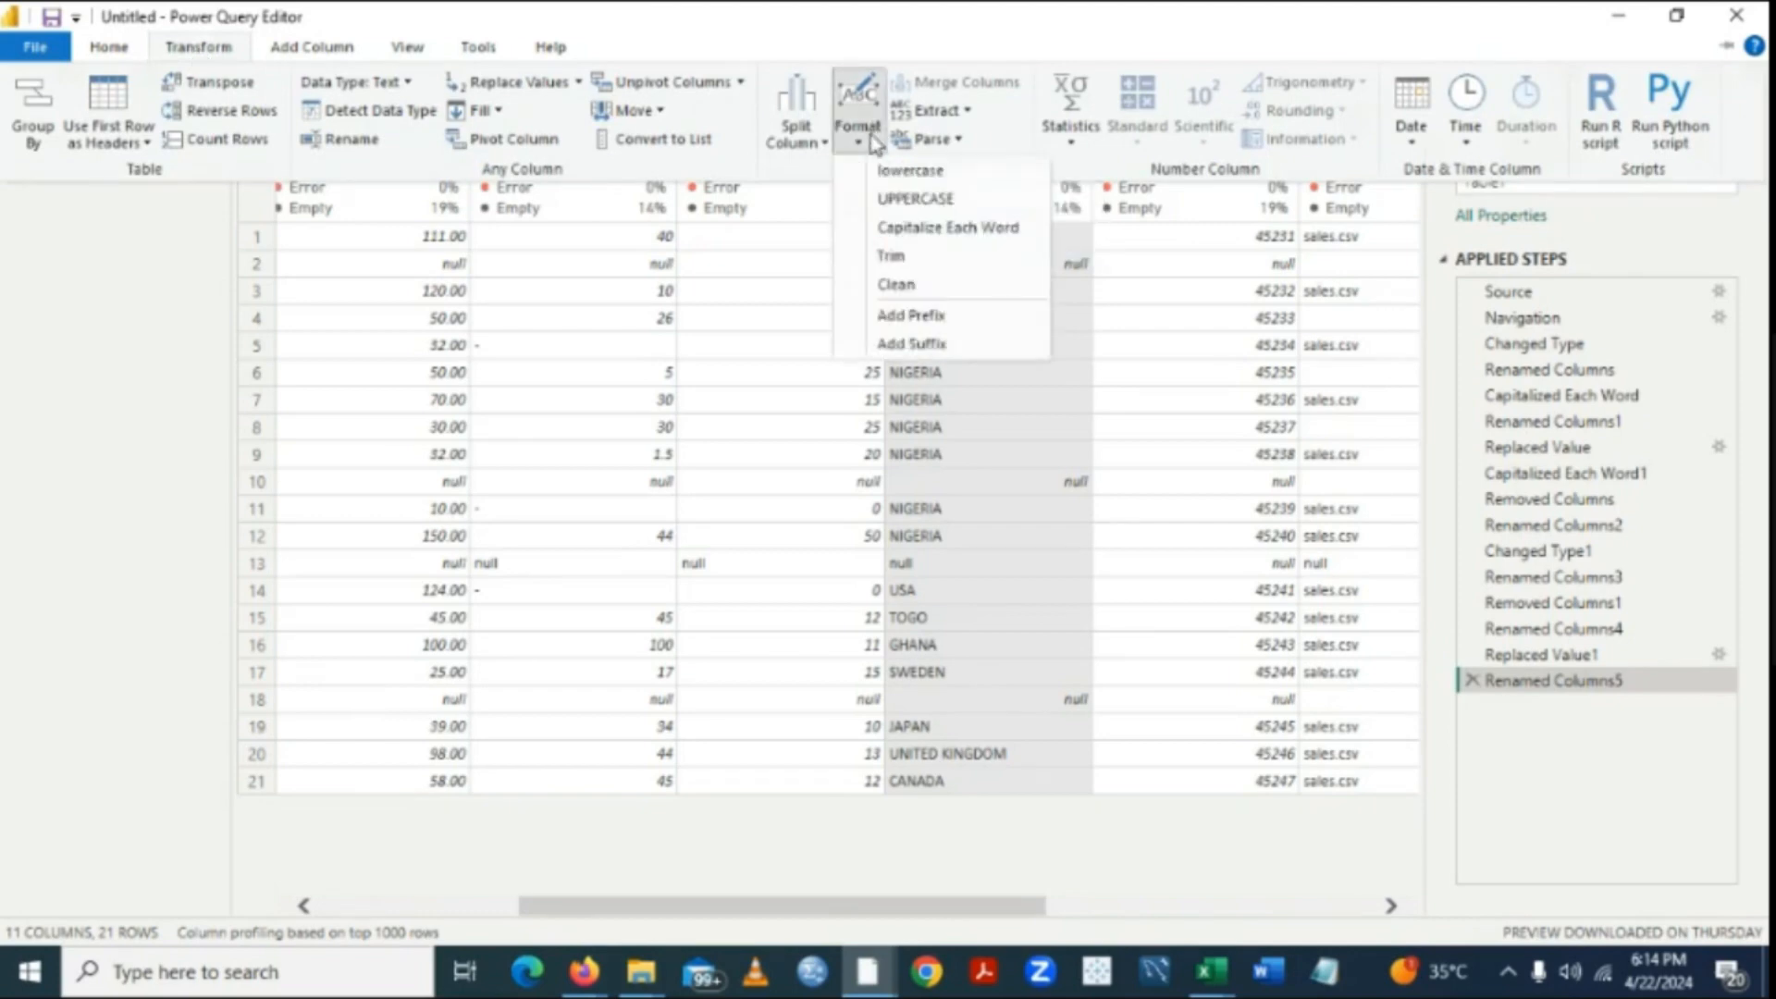
pyautogui.click(955, 228)
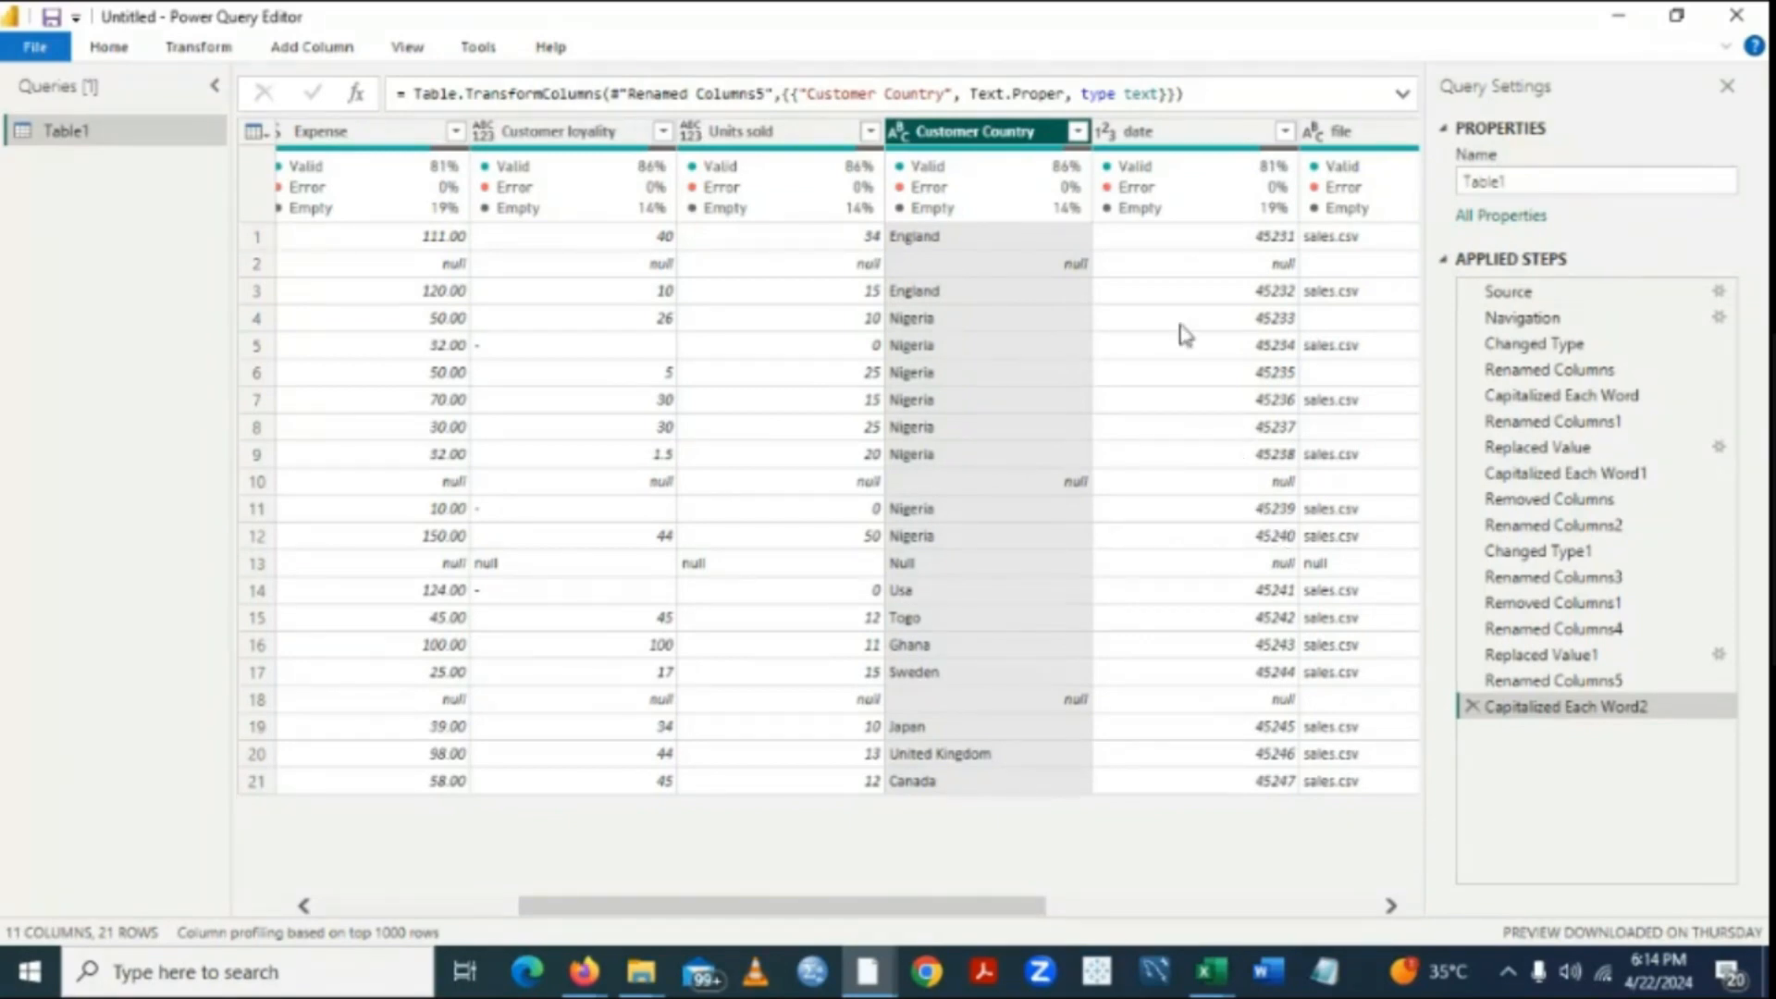
# Rename the date column as Date and set its data type to Date.
pyautogui.click(1135, 139)
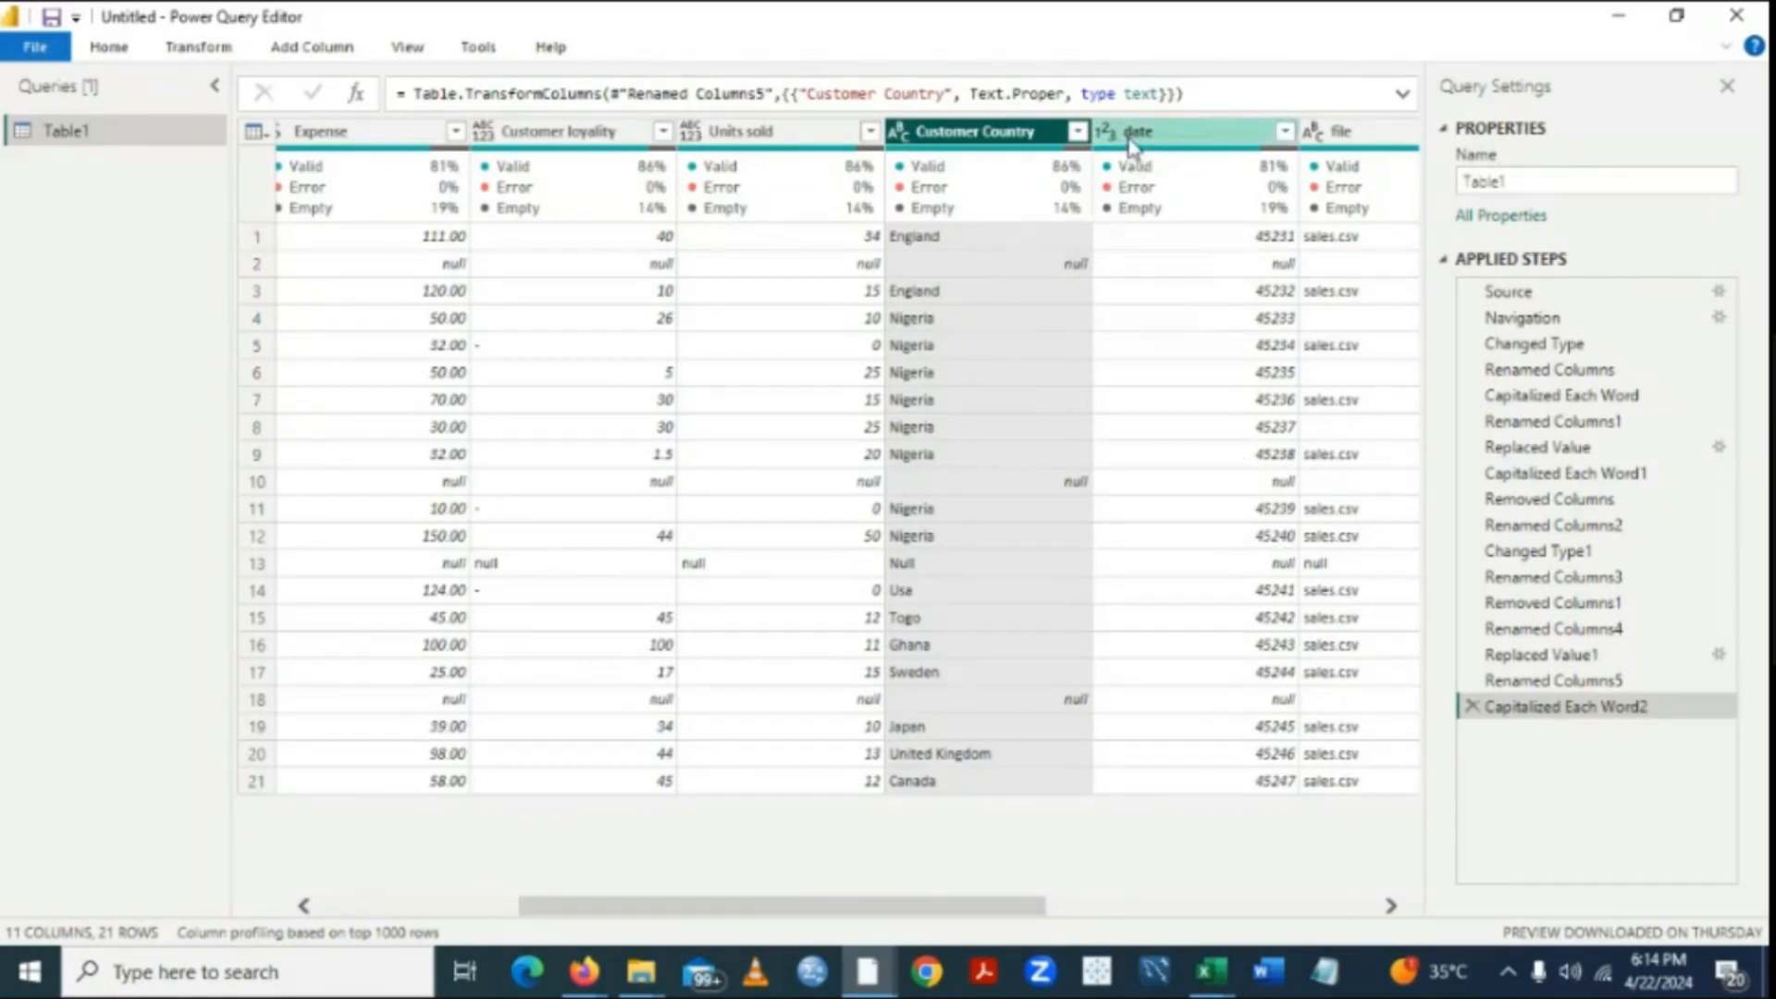
pyautogui.doubleClick(1134, 139)
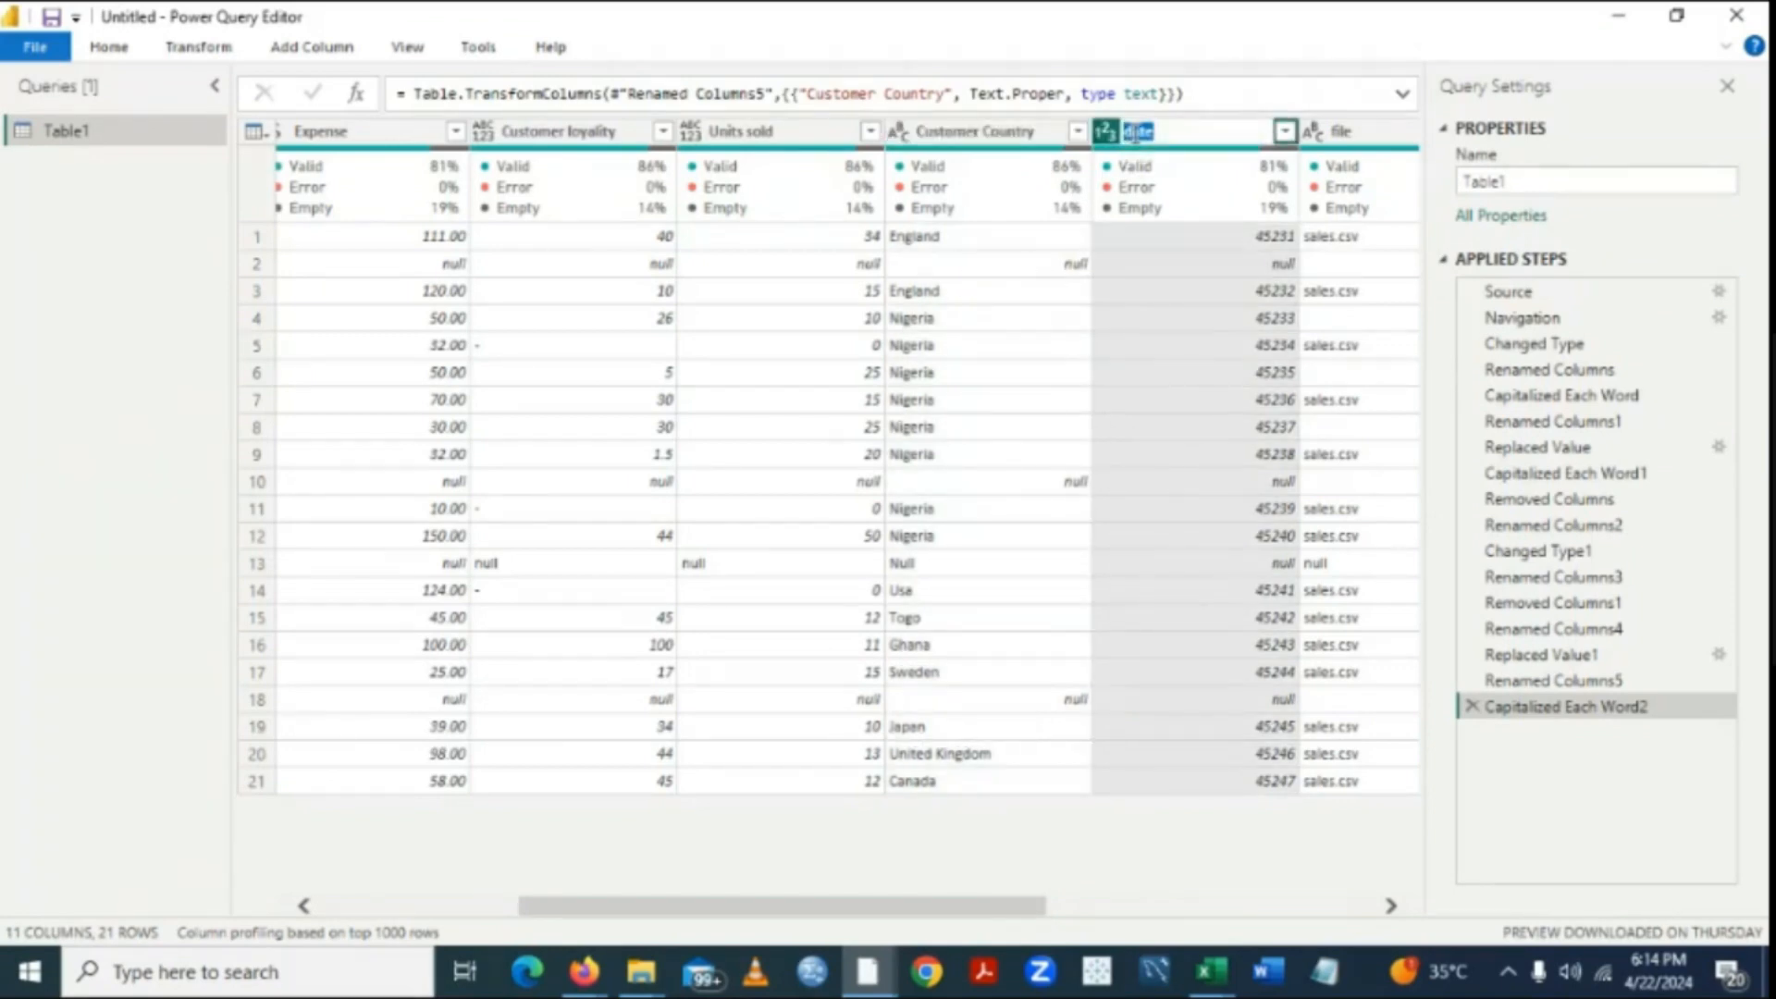
pyautogui.press('BackSpace')
pyautogui.write('D')
pyautogui.press('Return')
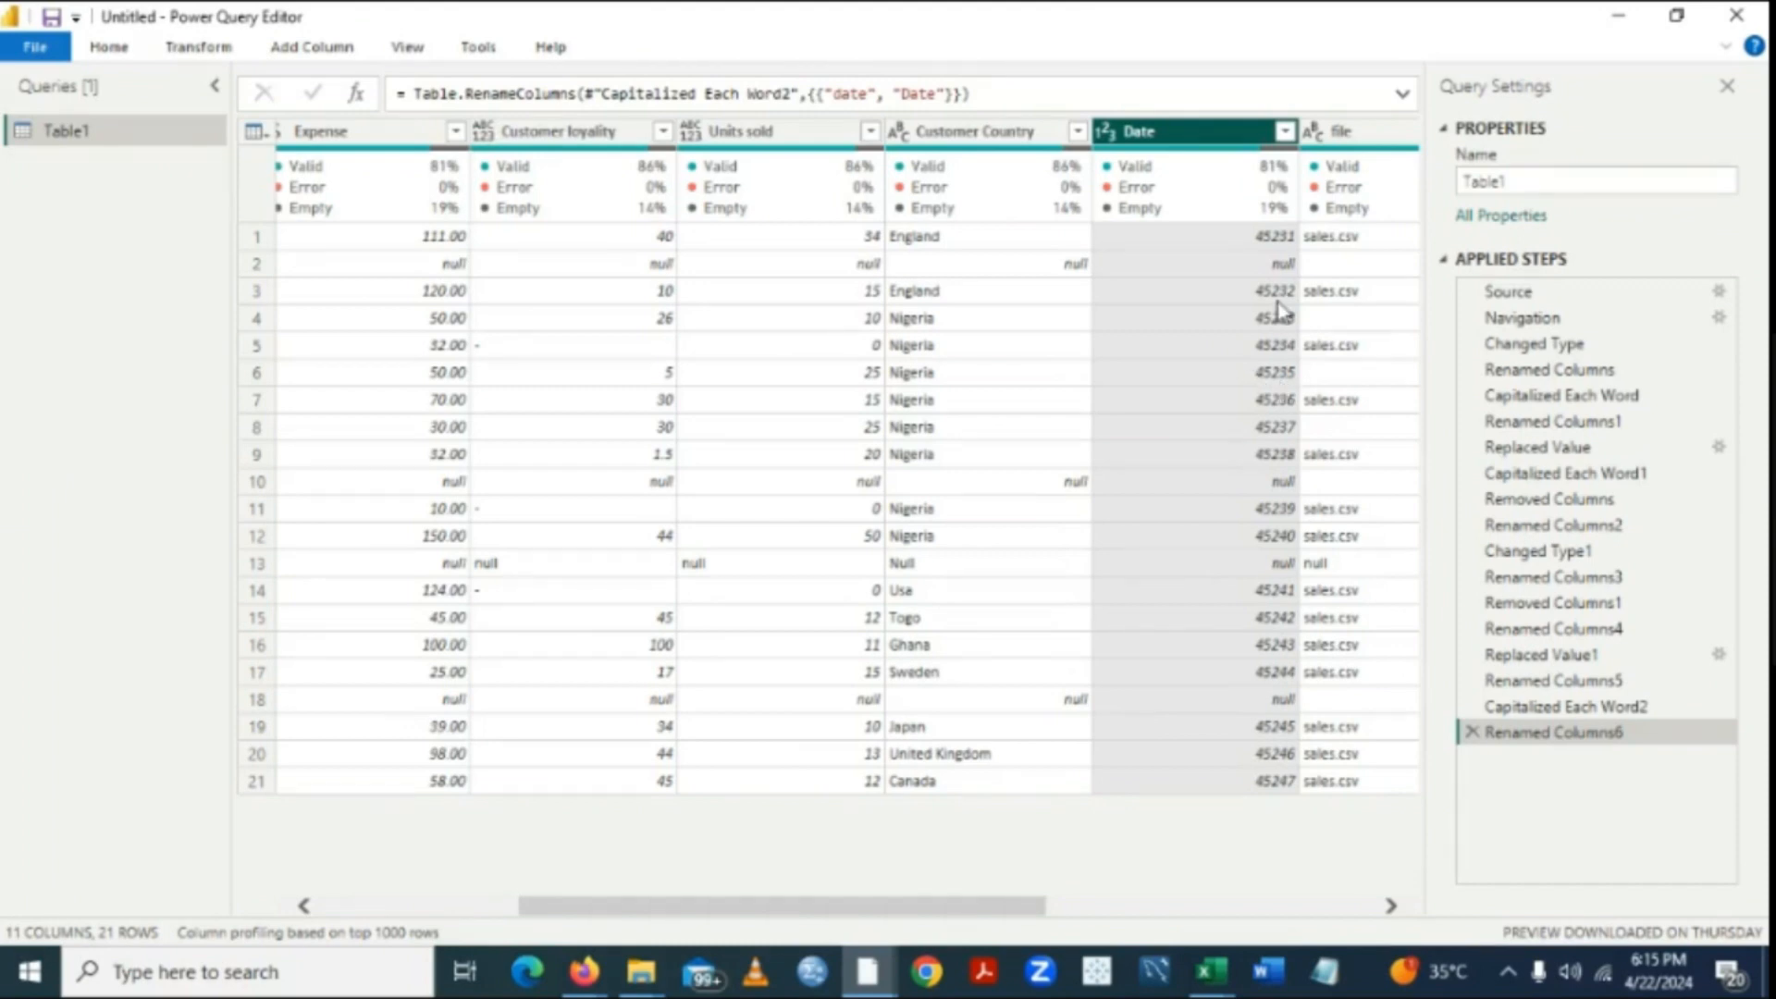
pyautogui.click(1107, 135)
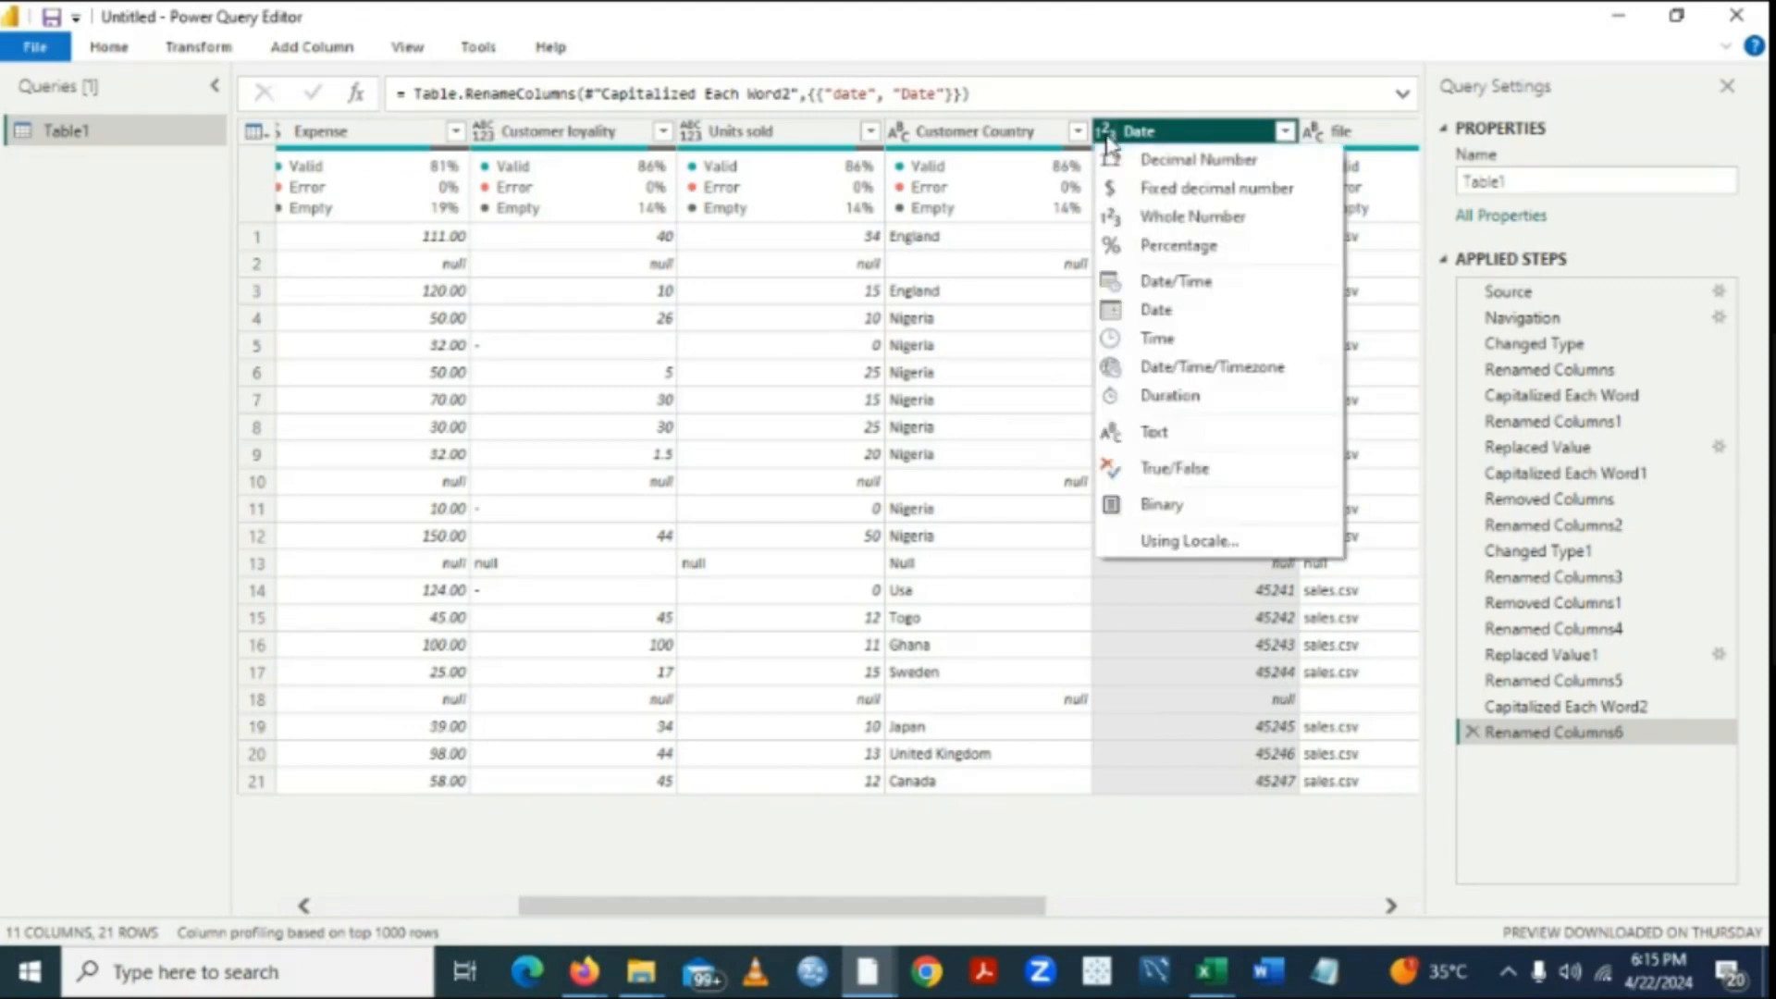
pyautogui.click(1146, 316)
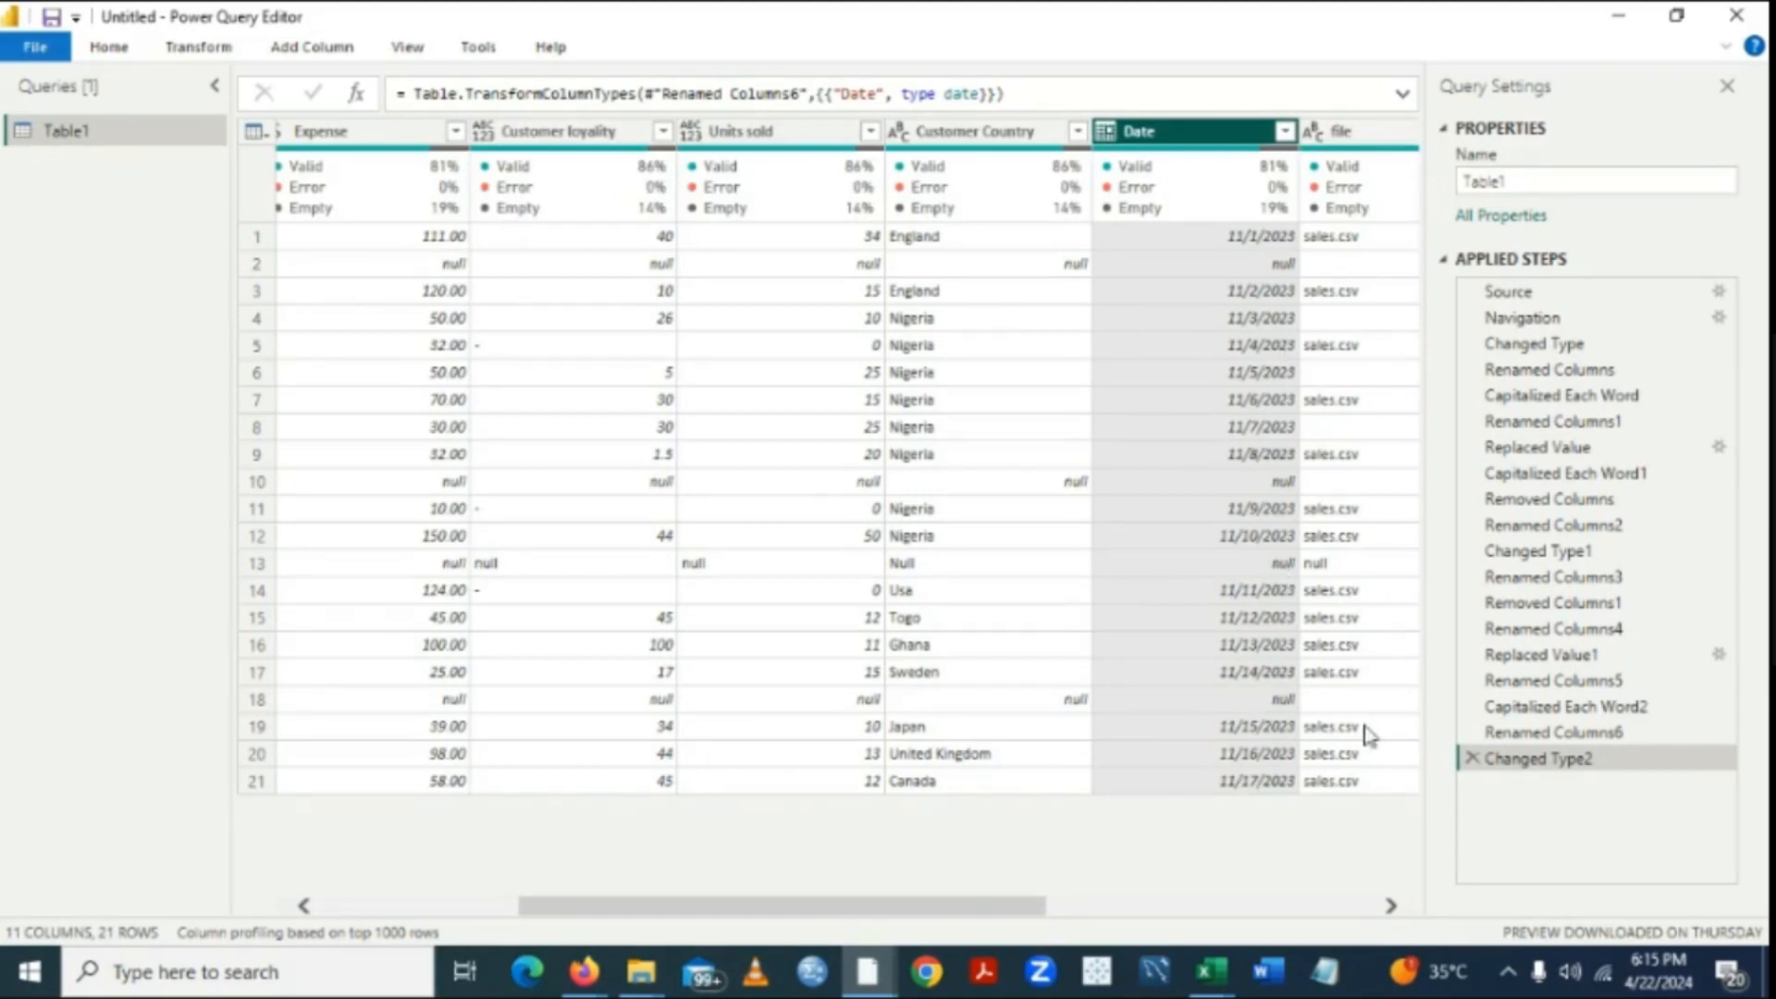
# Split the file column by the custom "." delimiter at the right-most delimiter.
pyautogui.click(1390, 906)
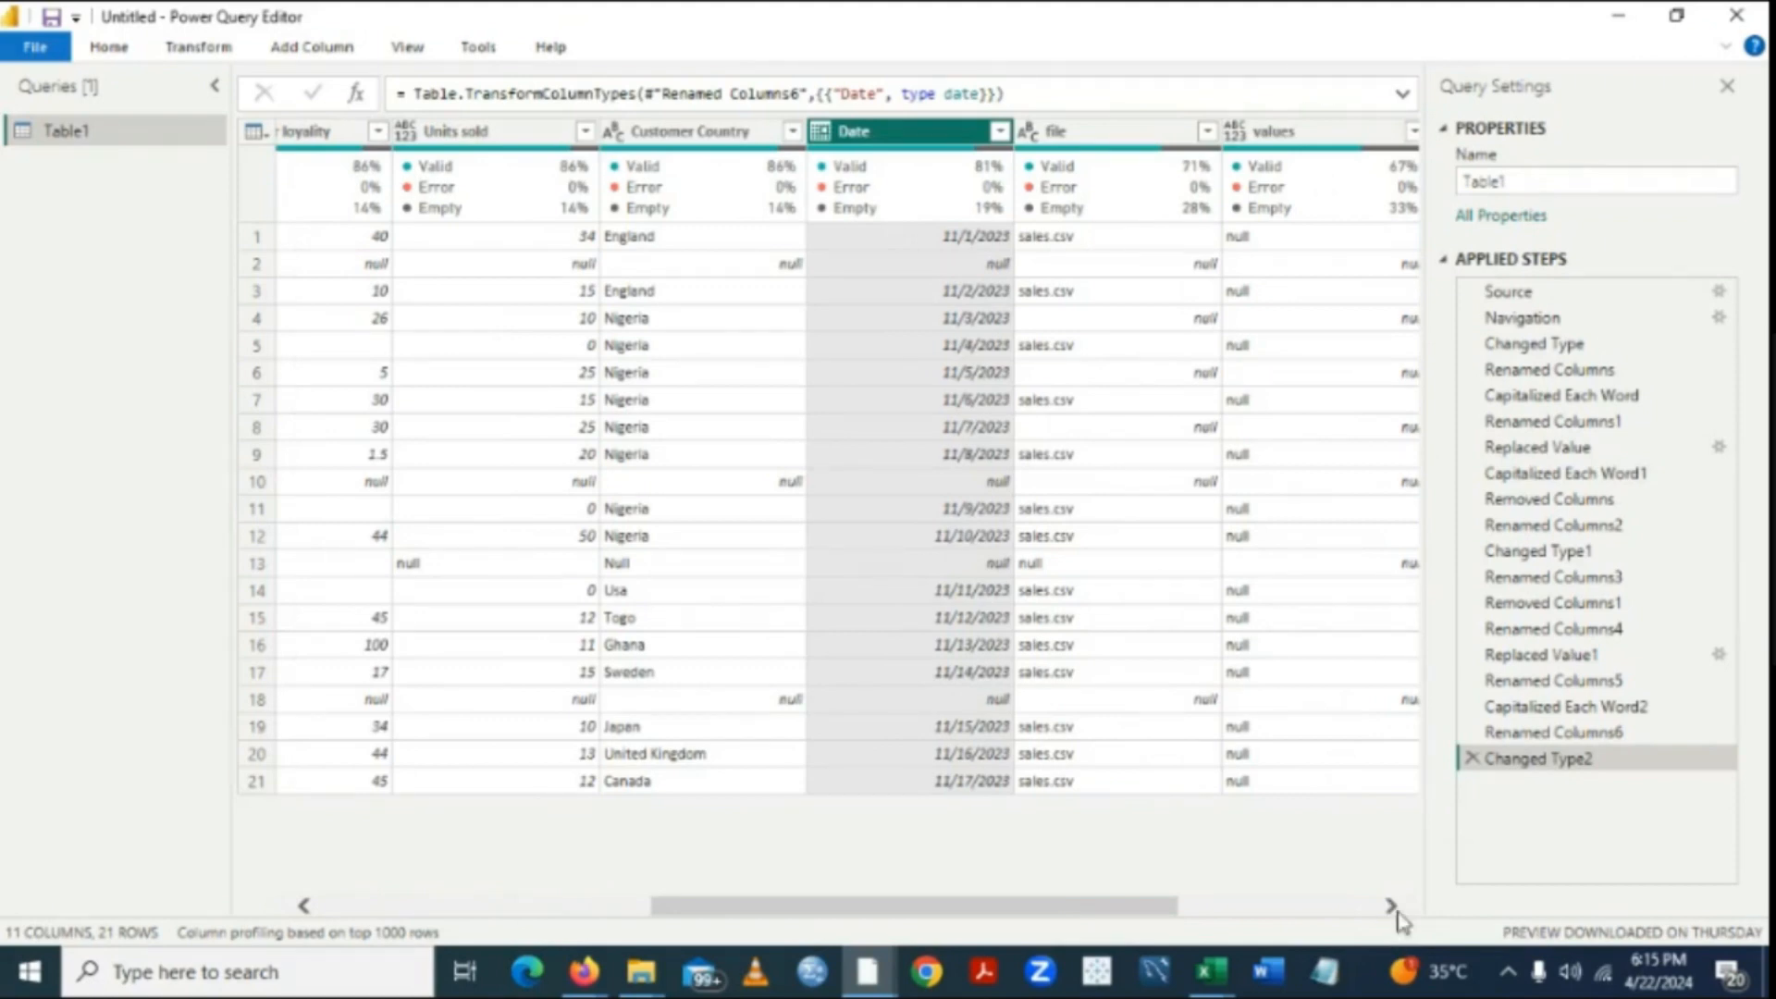
pyautogui.click(1391, 905)
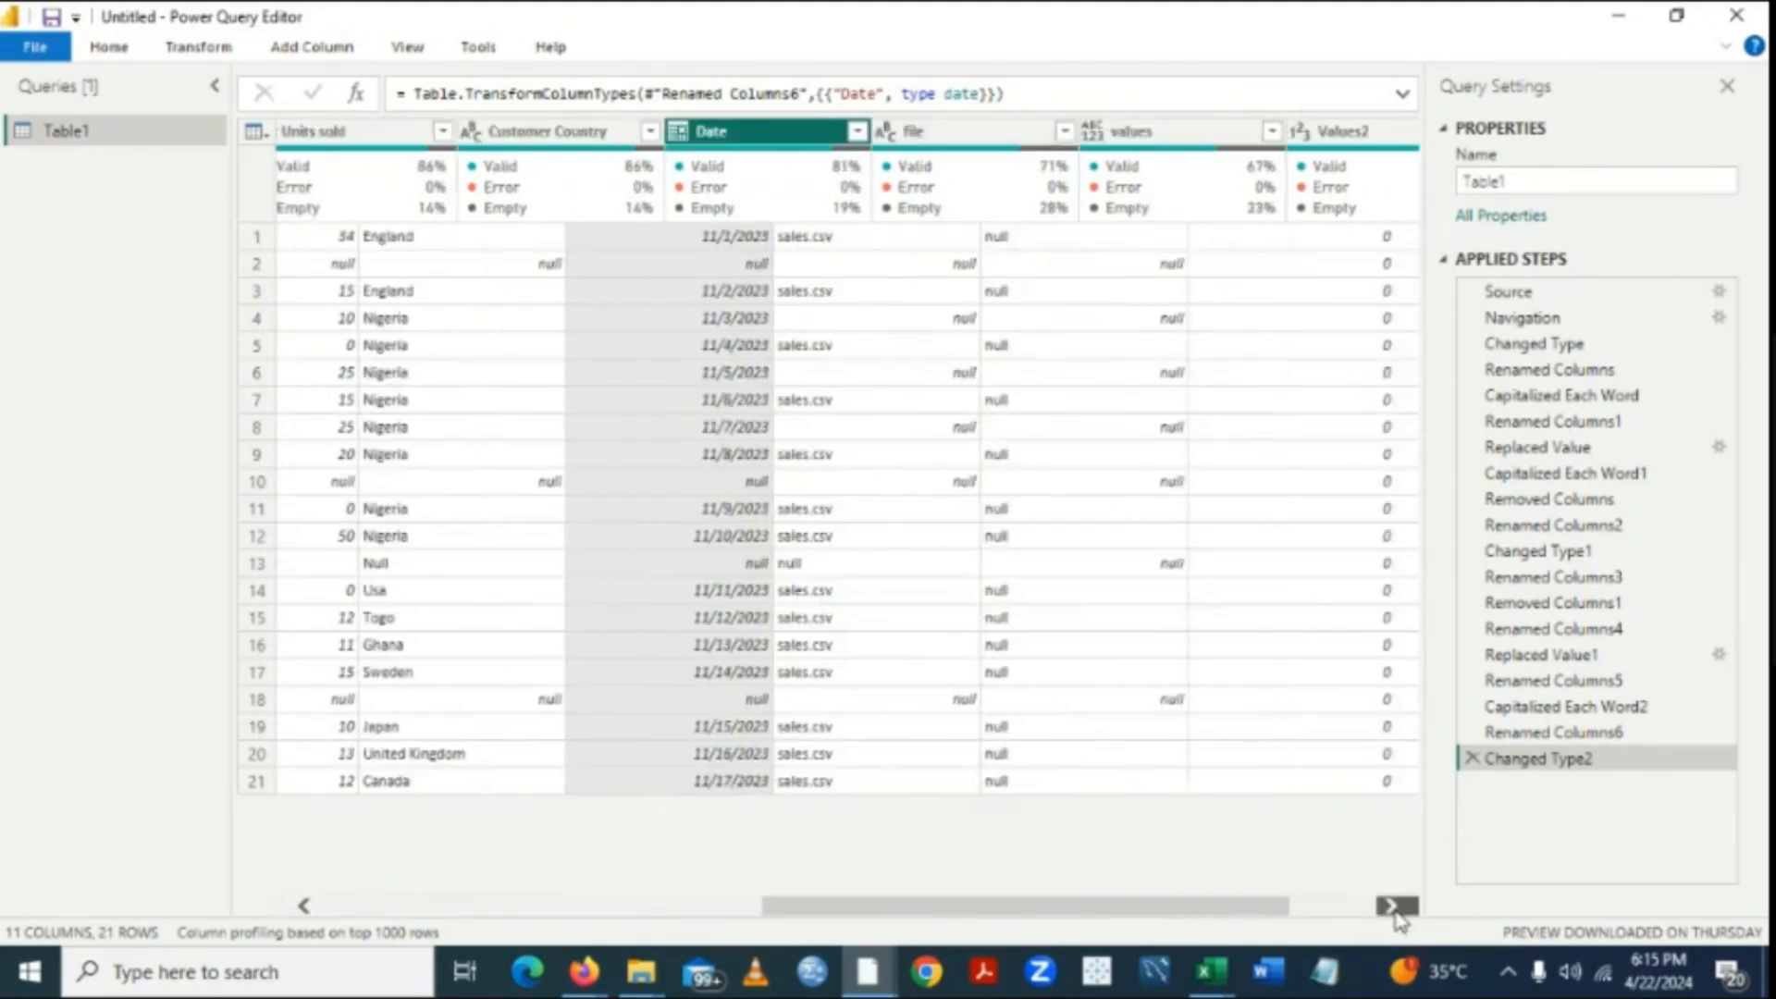
pyautogui.click(1391, 906)
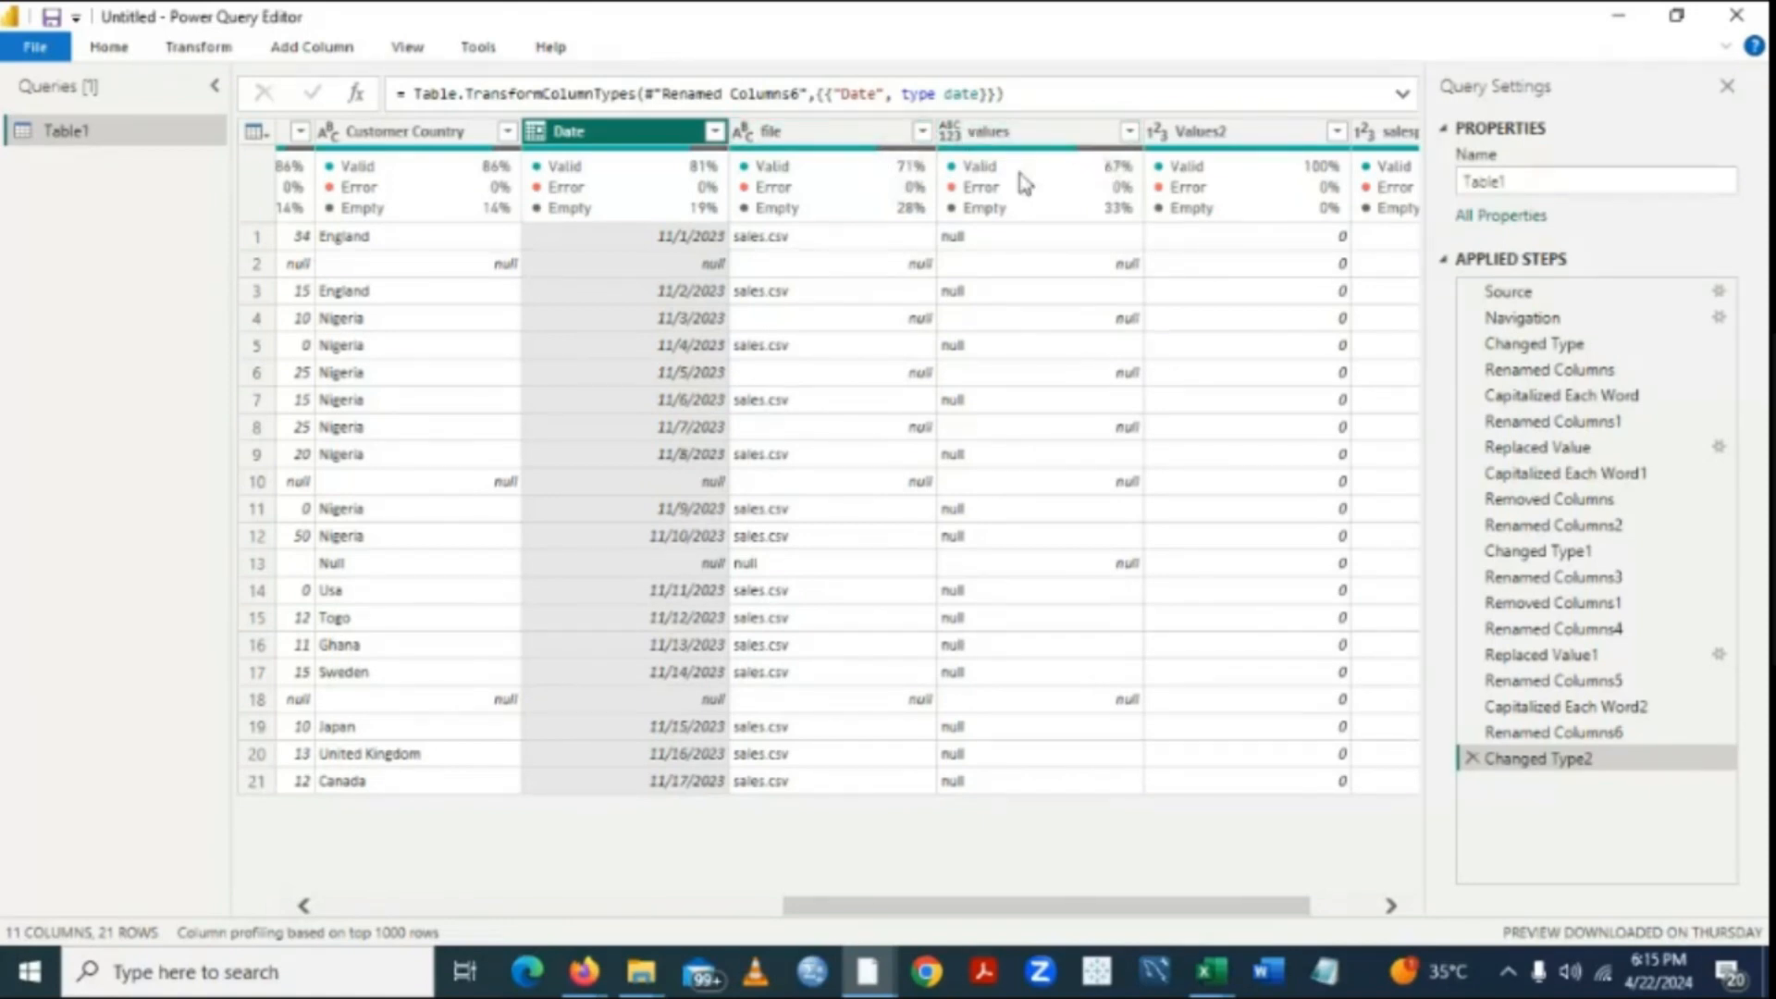
pyautogui.moveTo(950, 185)
pyautogui.click(807, 137)
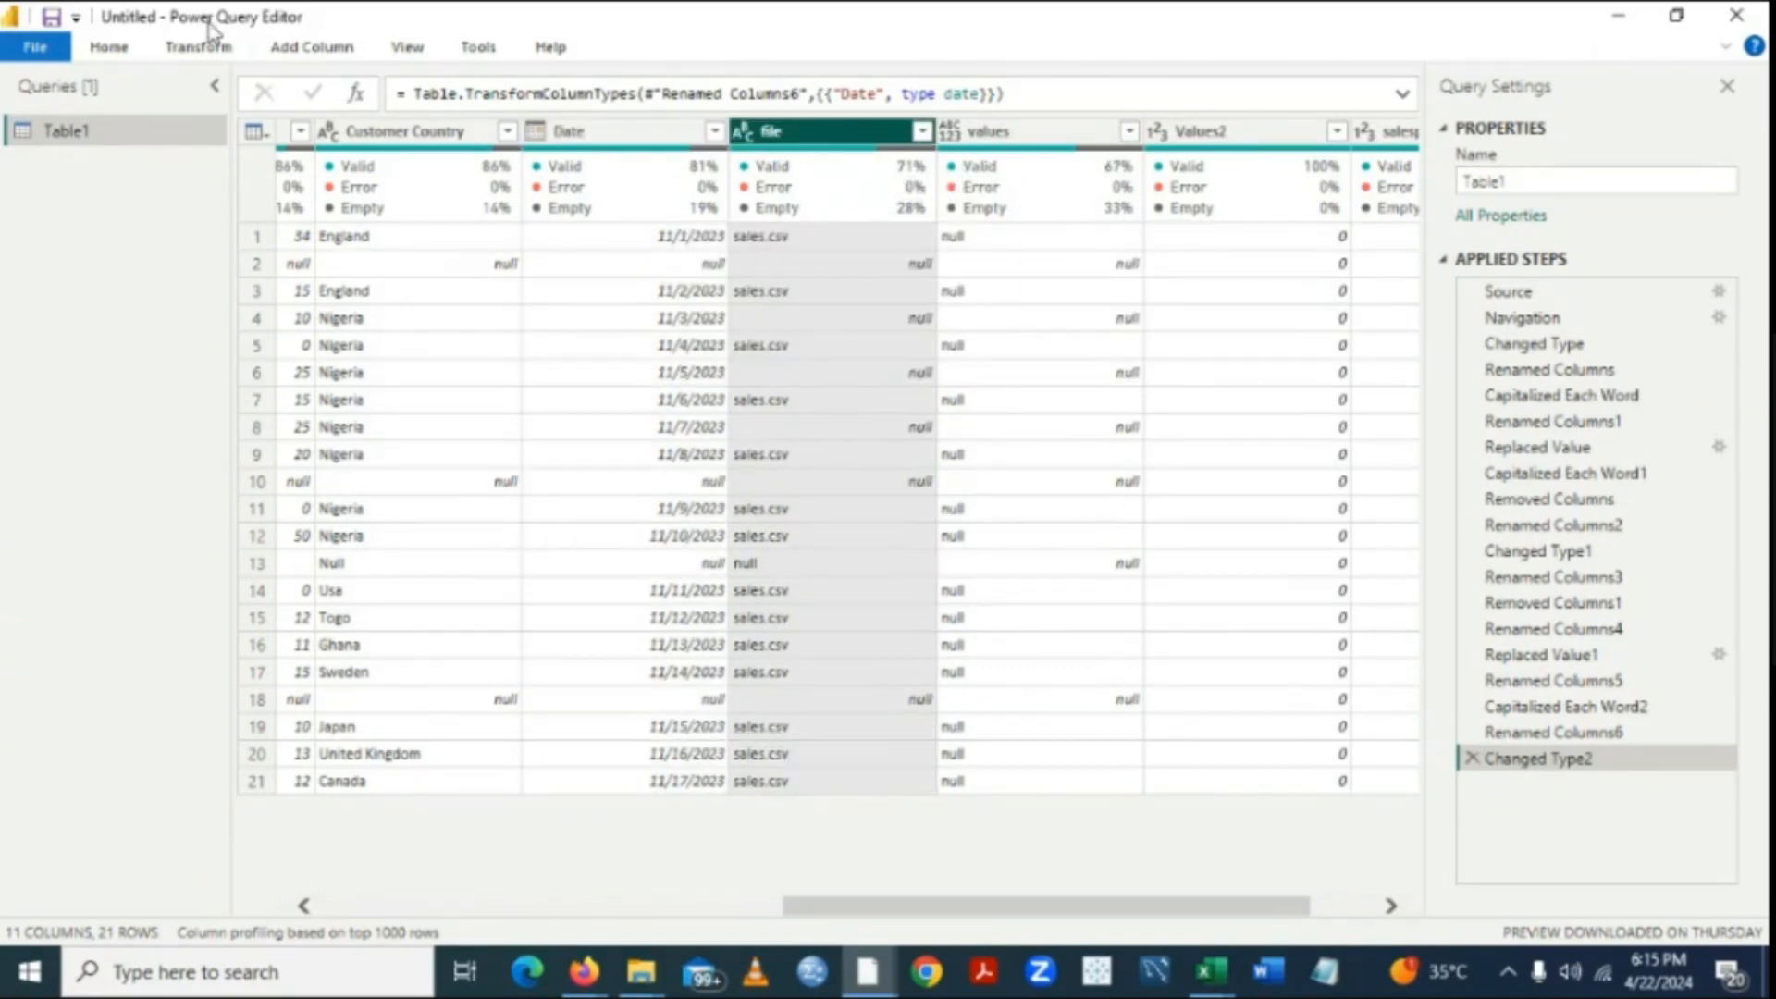
pyautogui.click(213, 49)
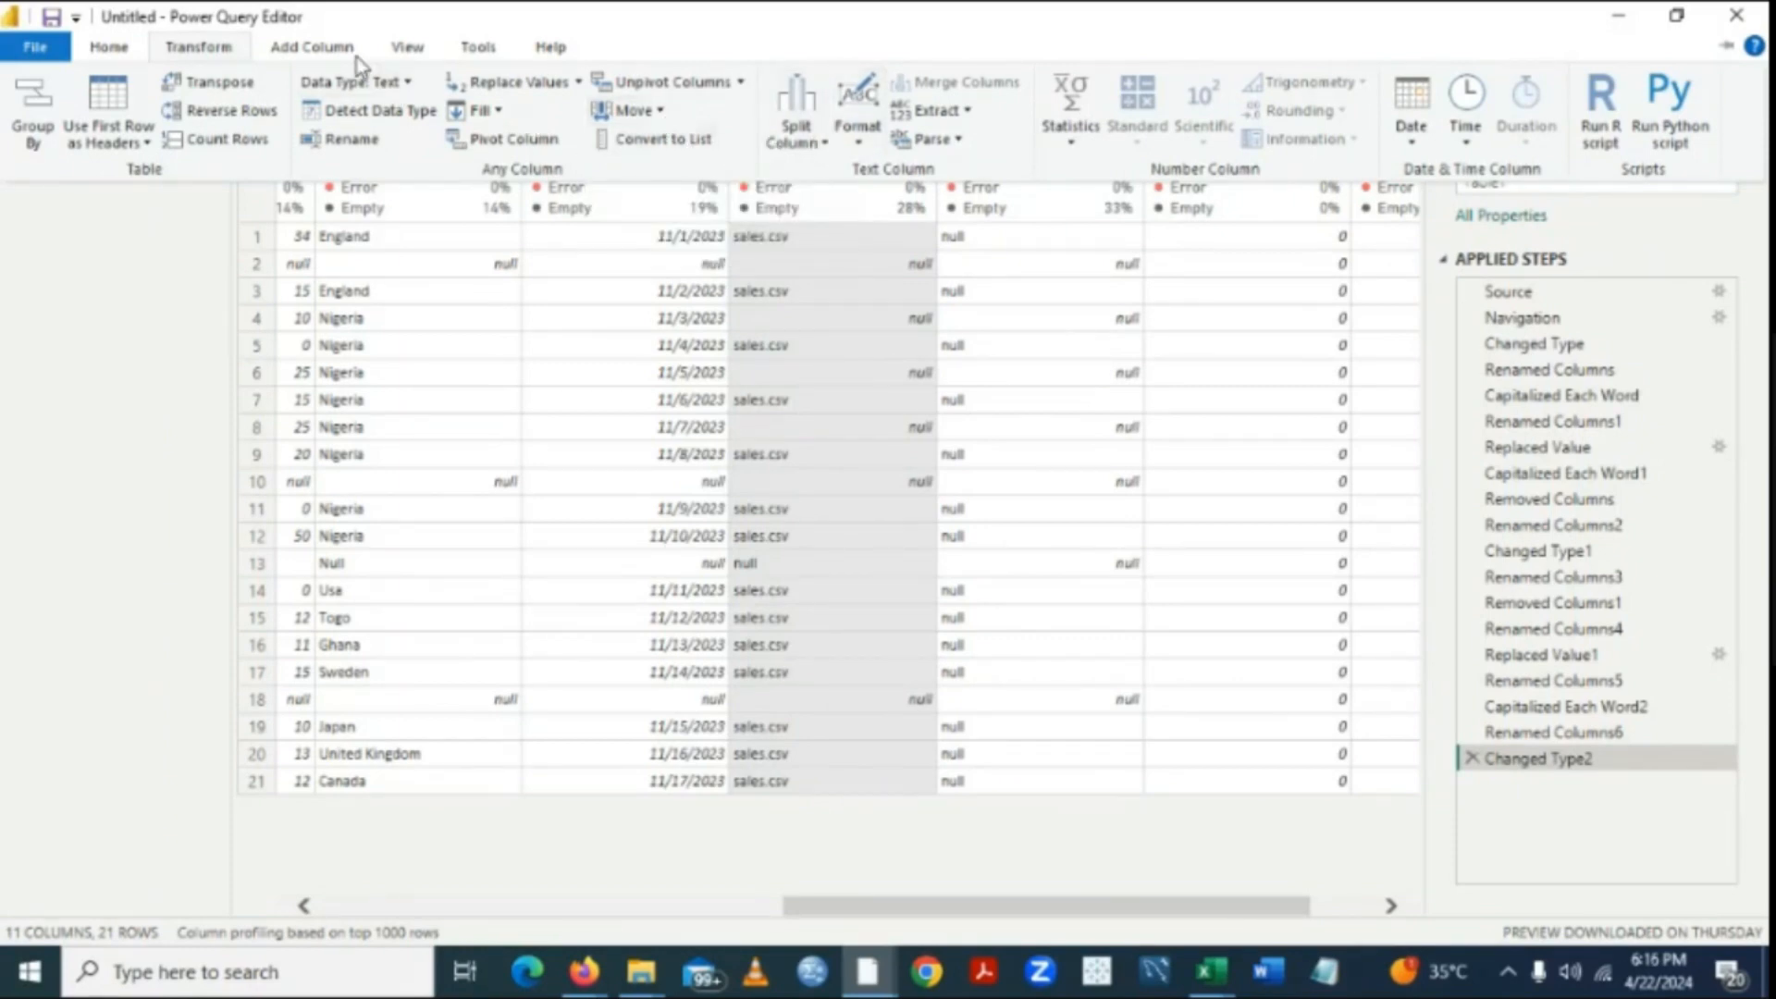
pyautogui.click(312, 47)
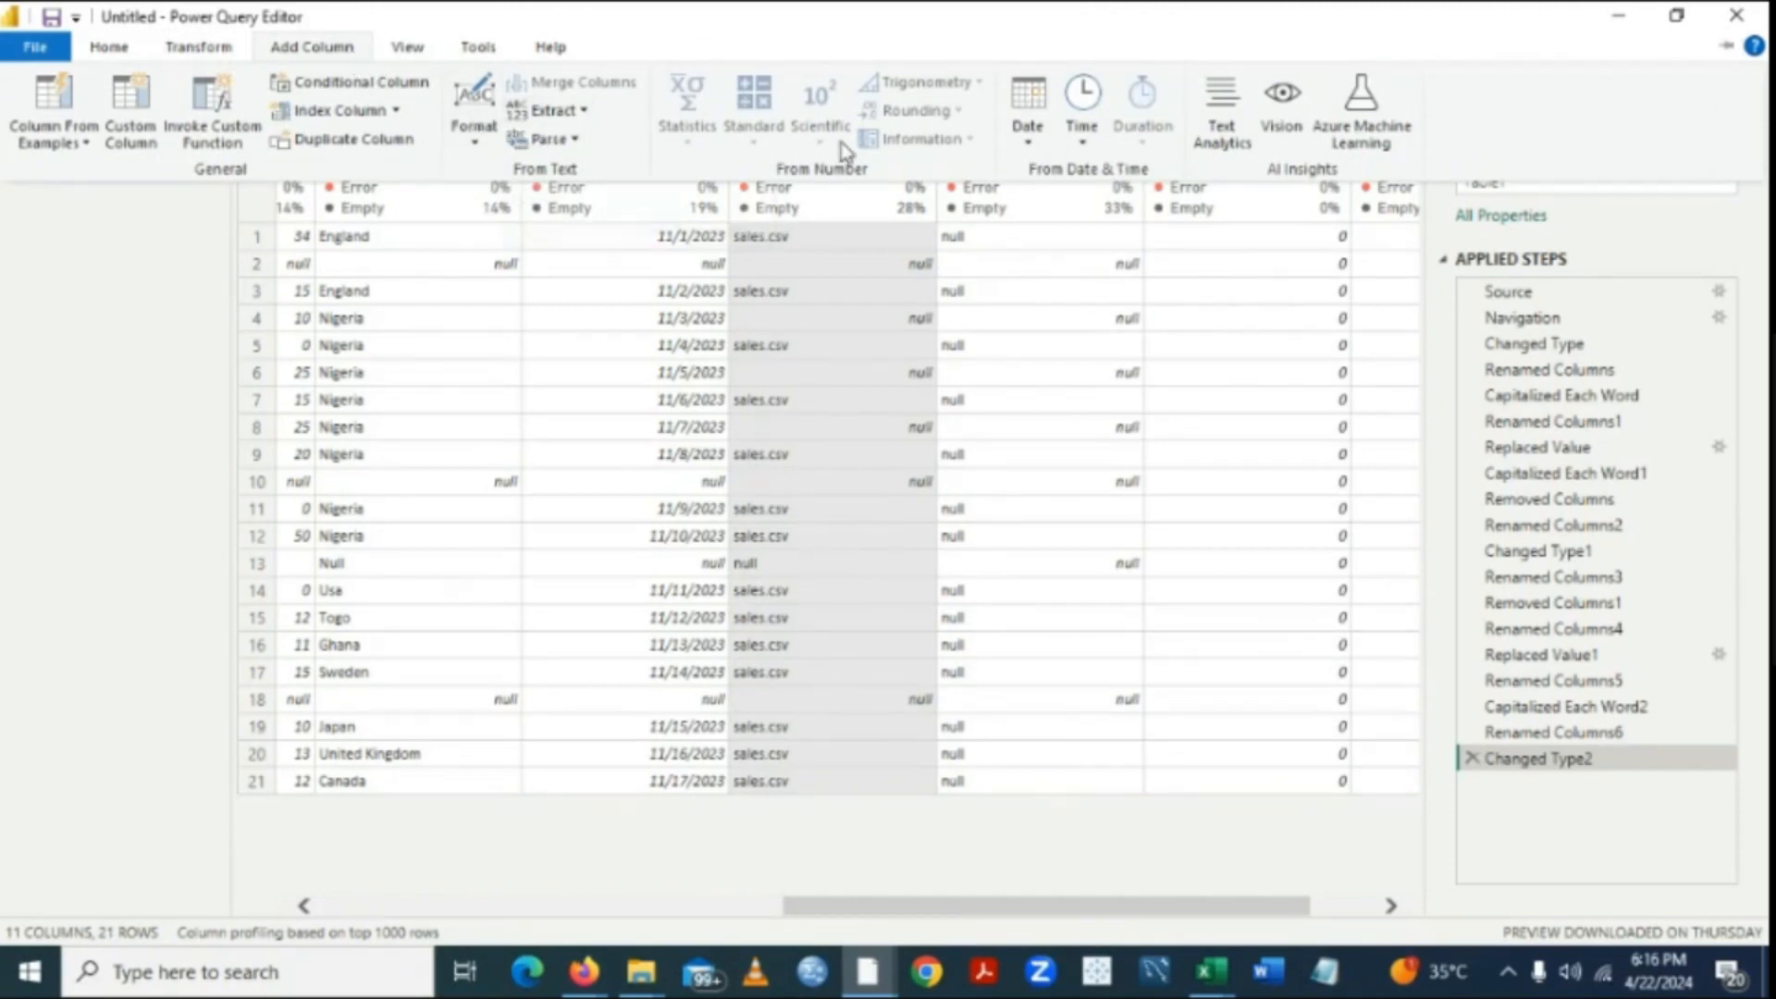
pyautogui.click(214, 54)
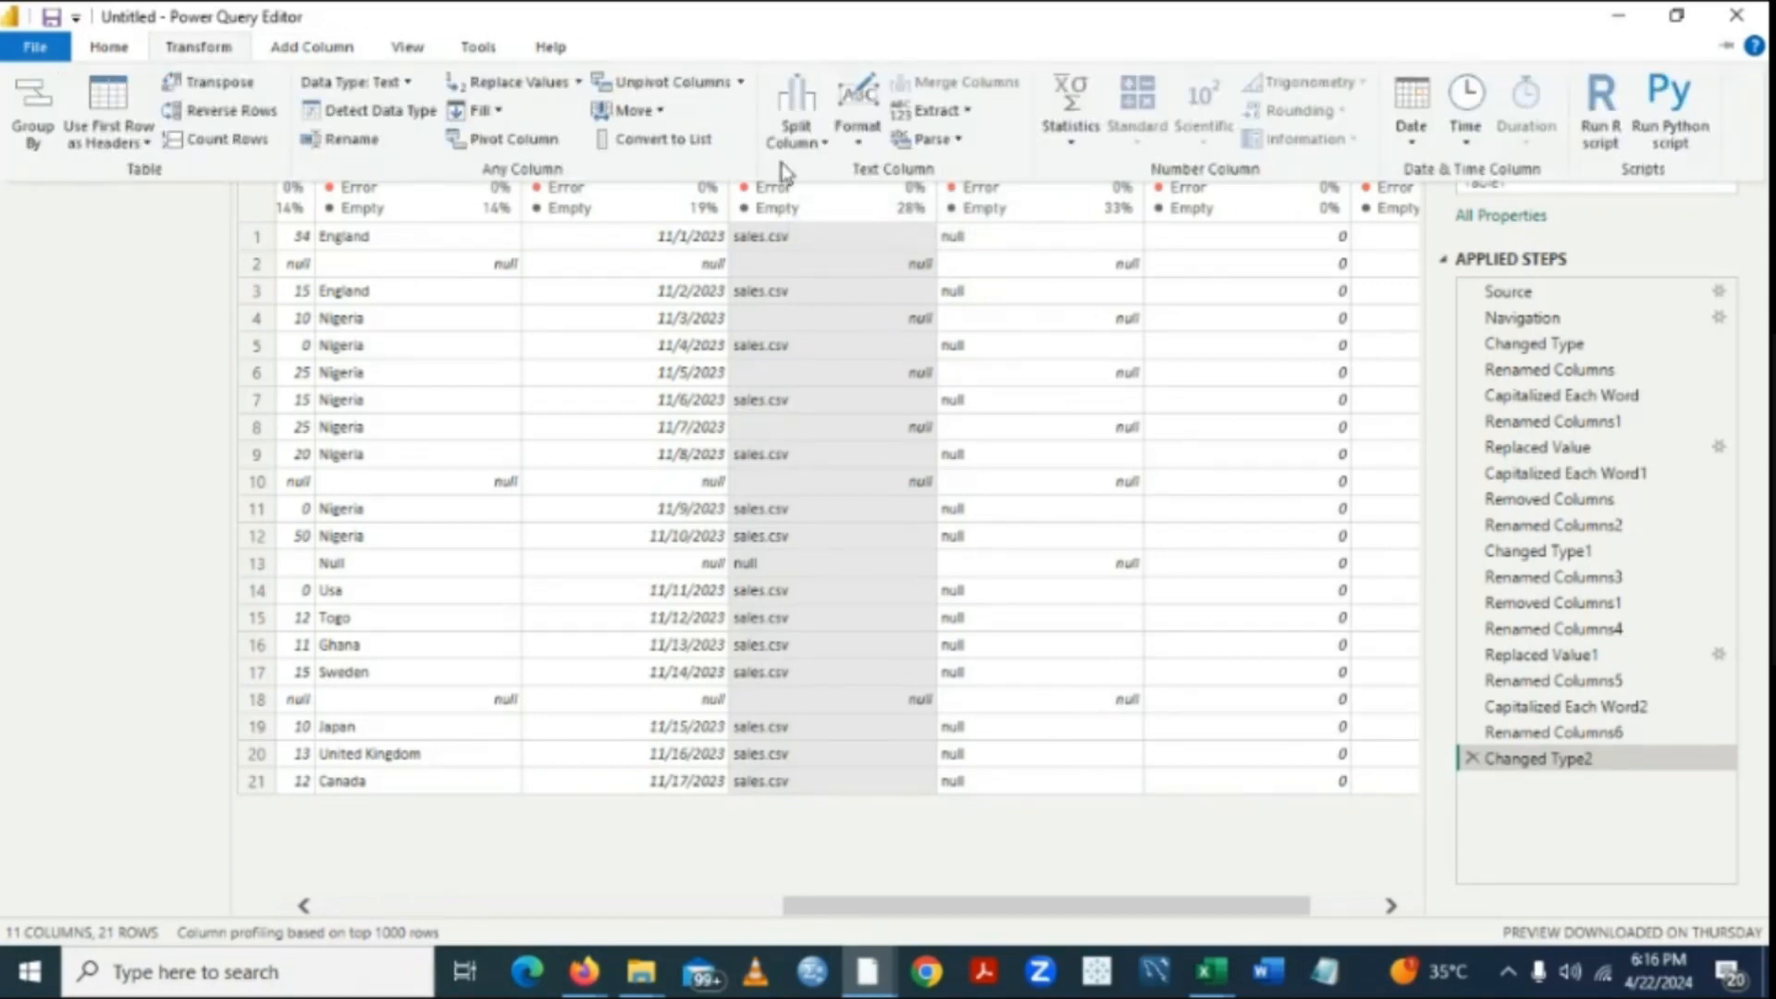
pyautogui.click(826, 146)
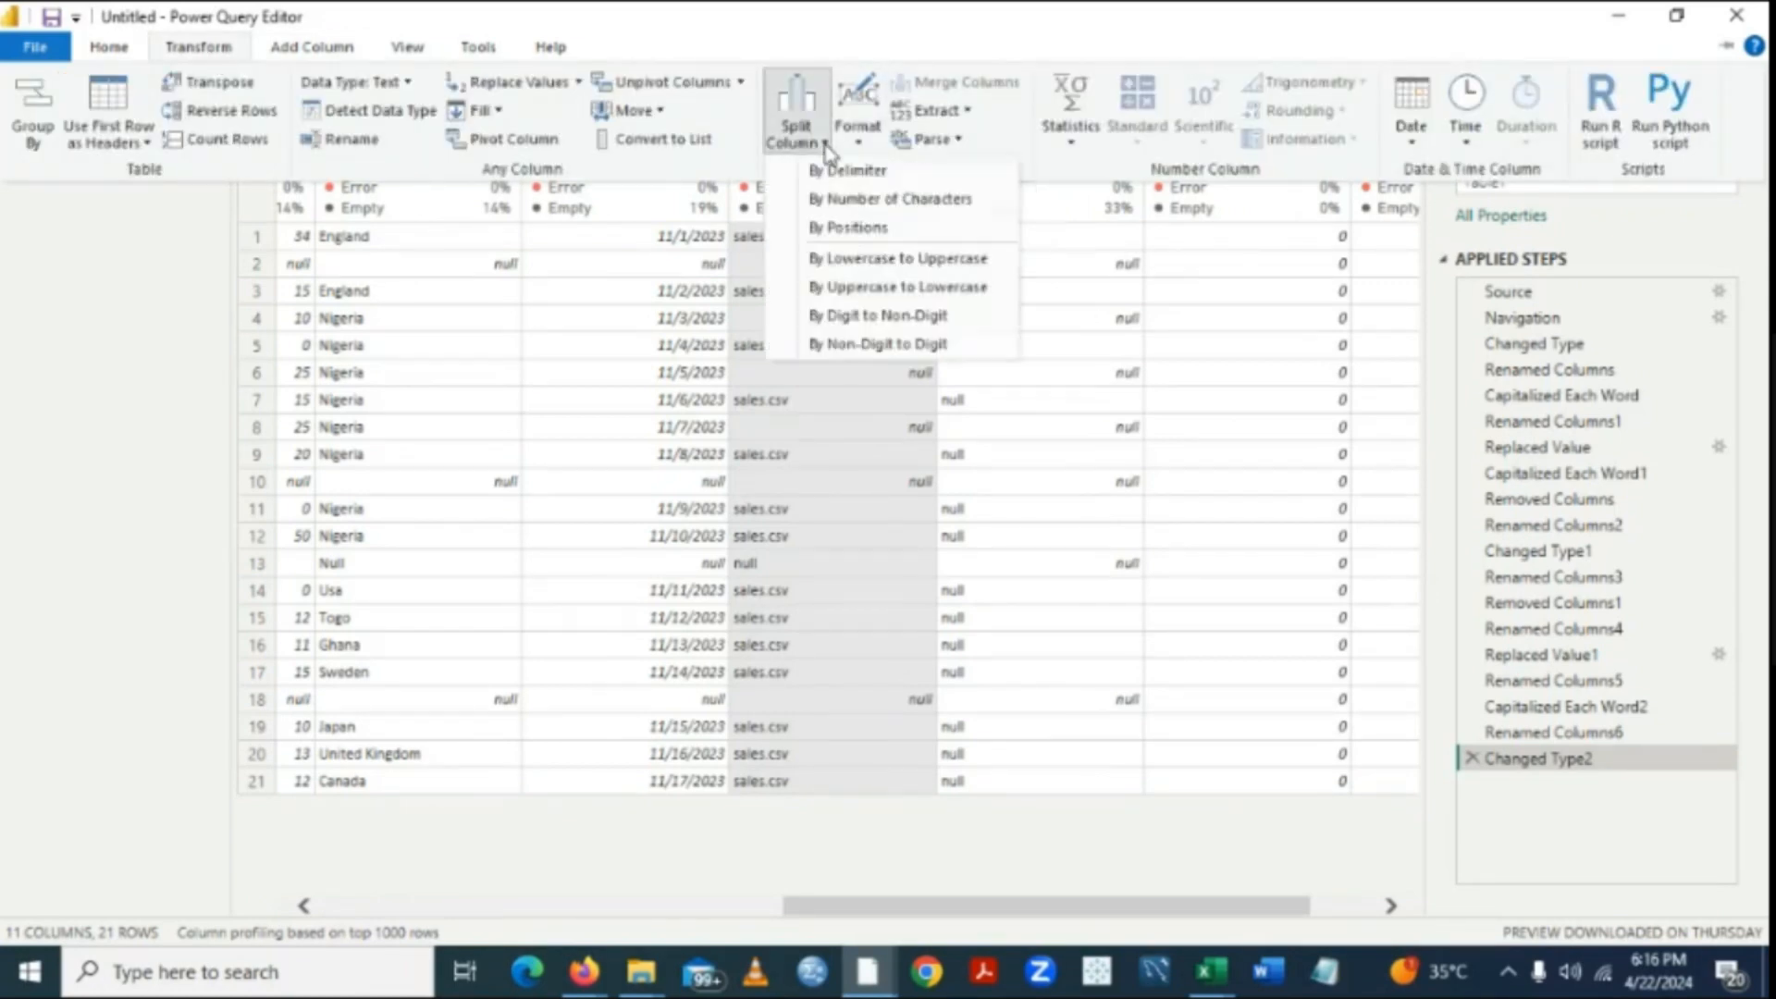
pyautogui.click(838, 174)
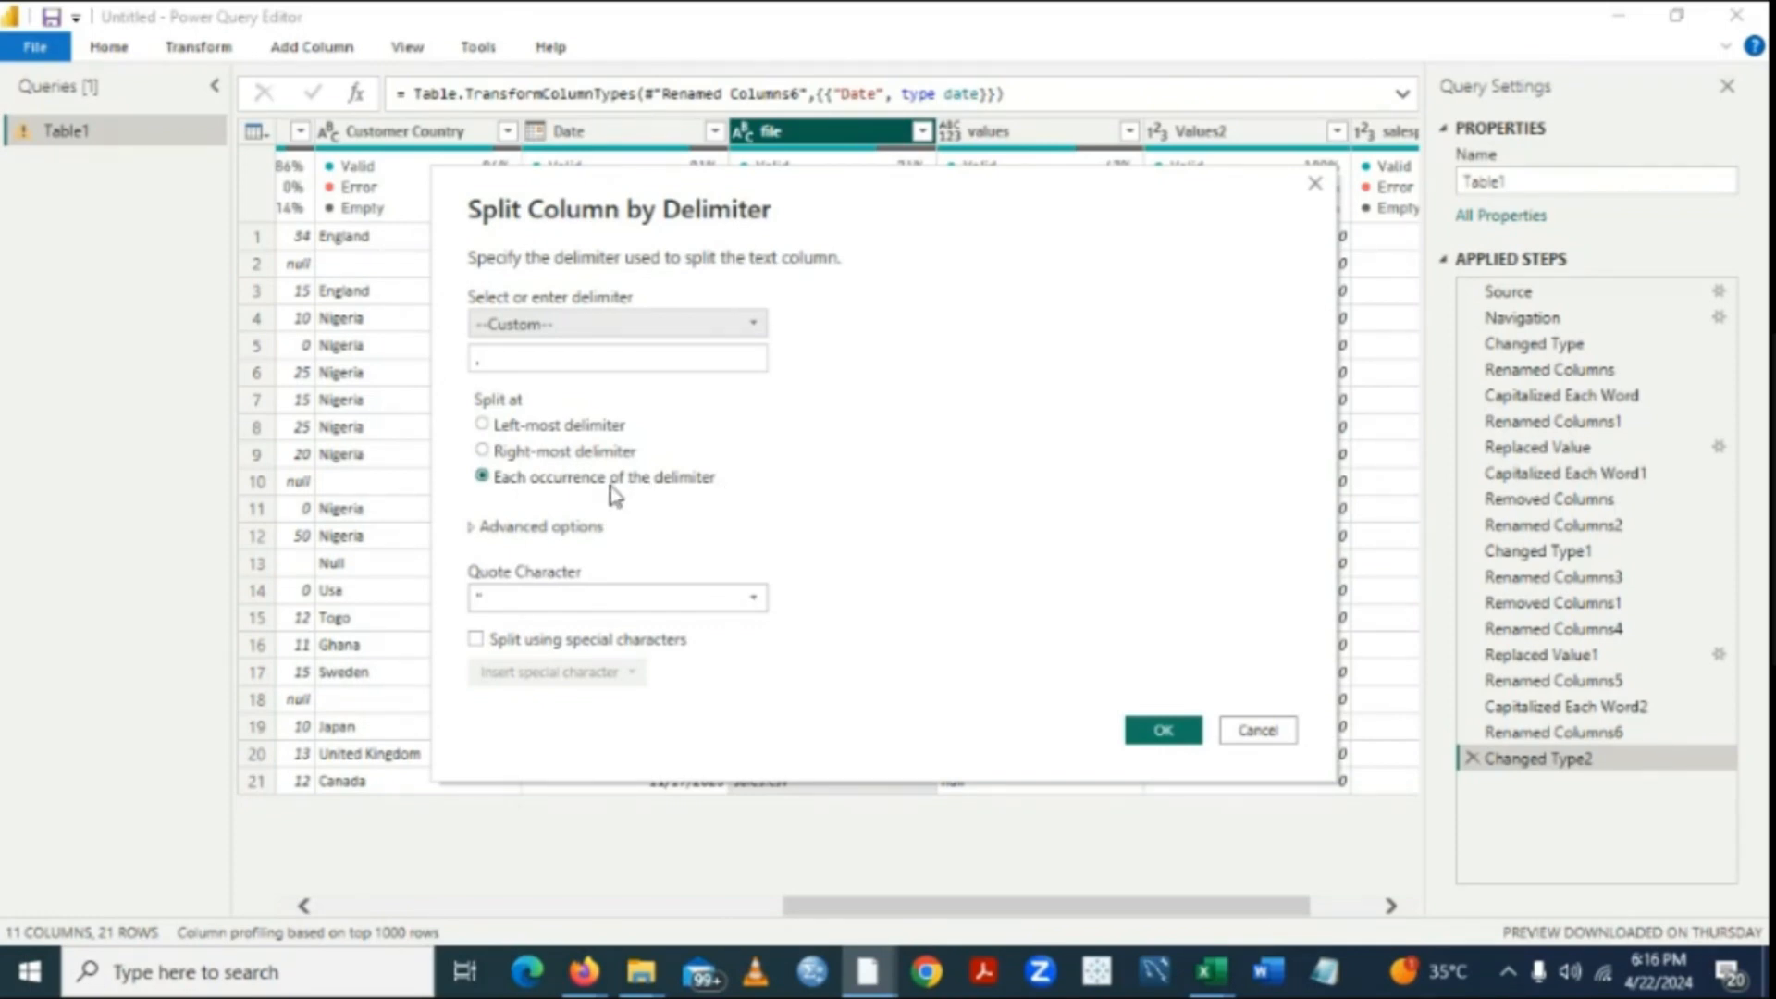
pyautogui.click(482, 451)
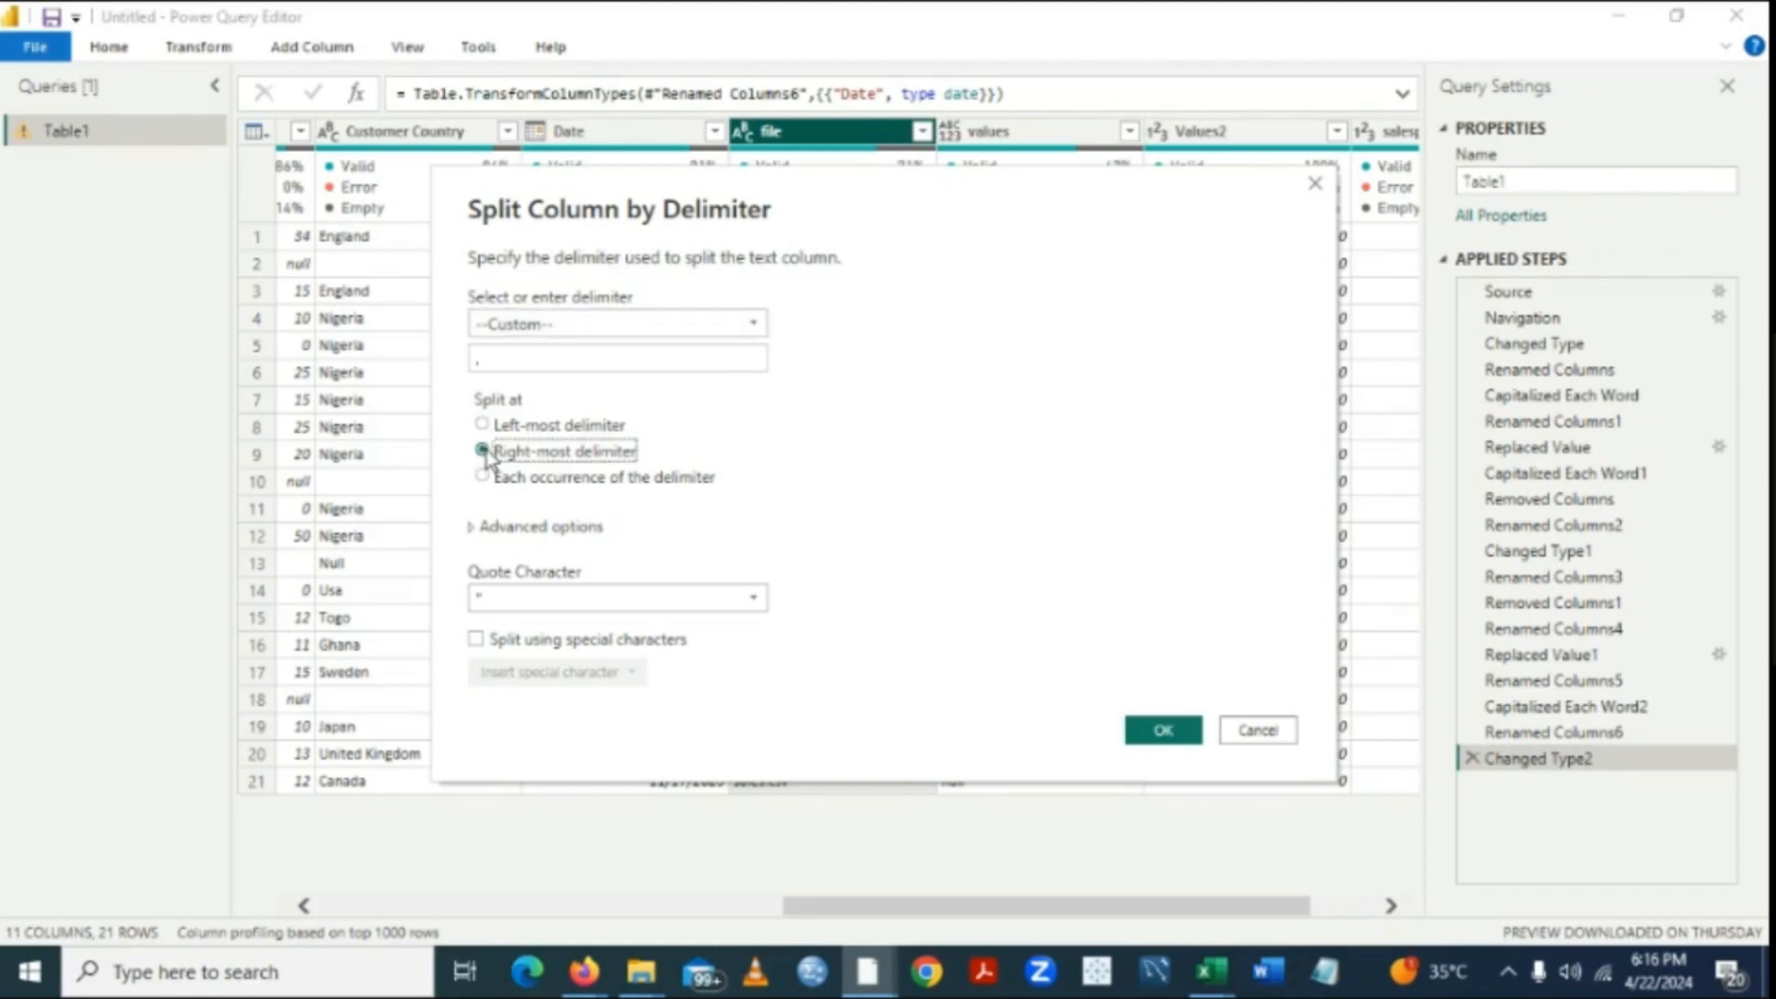
pyautogui.click(1162, 729)
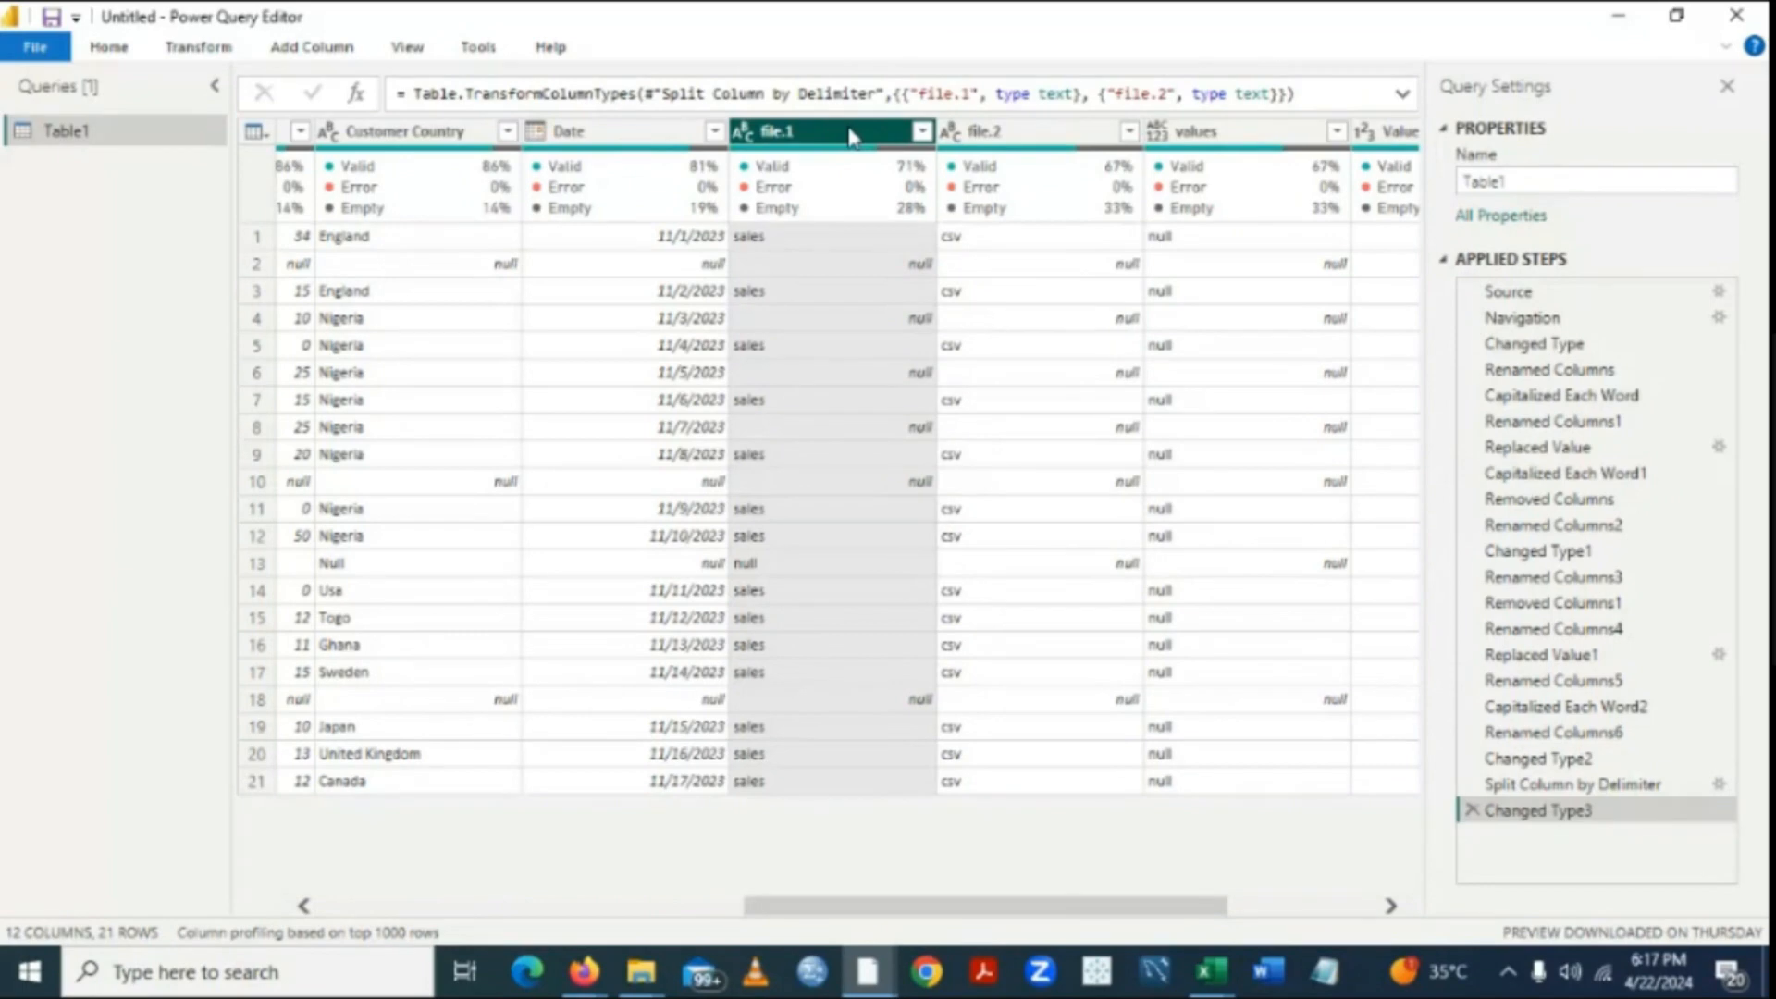
# Remove the file.1, file.2 and values columns together.
pyautogui.keyDown('ctrl'); pyautogui.click(995, 139); pyautogui.keyUp('ctrl')
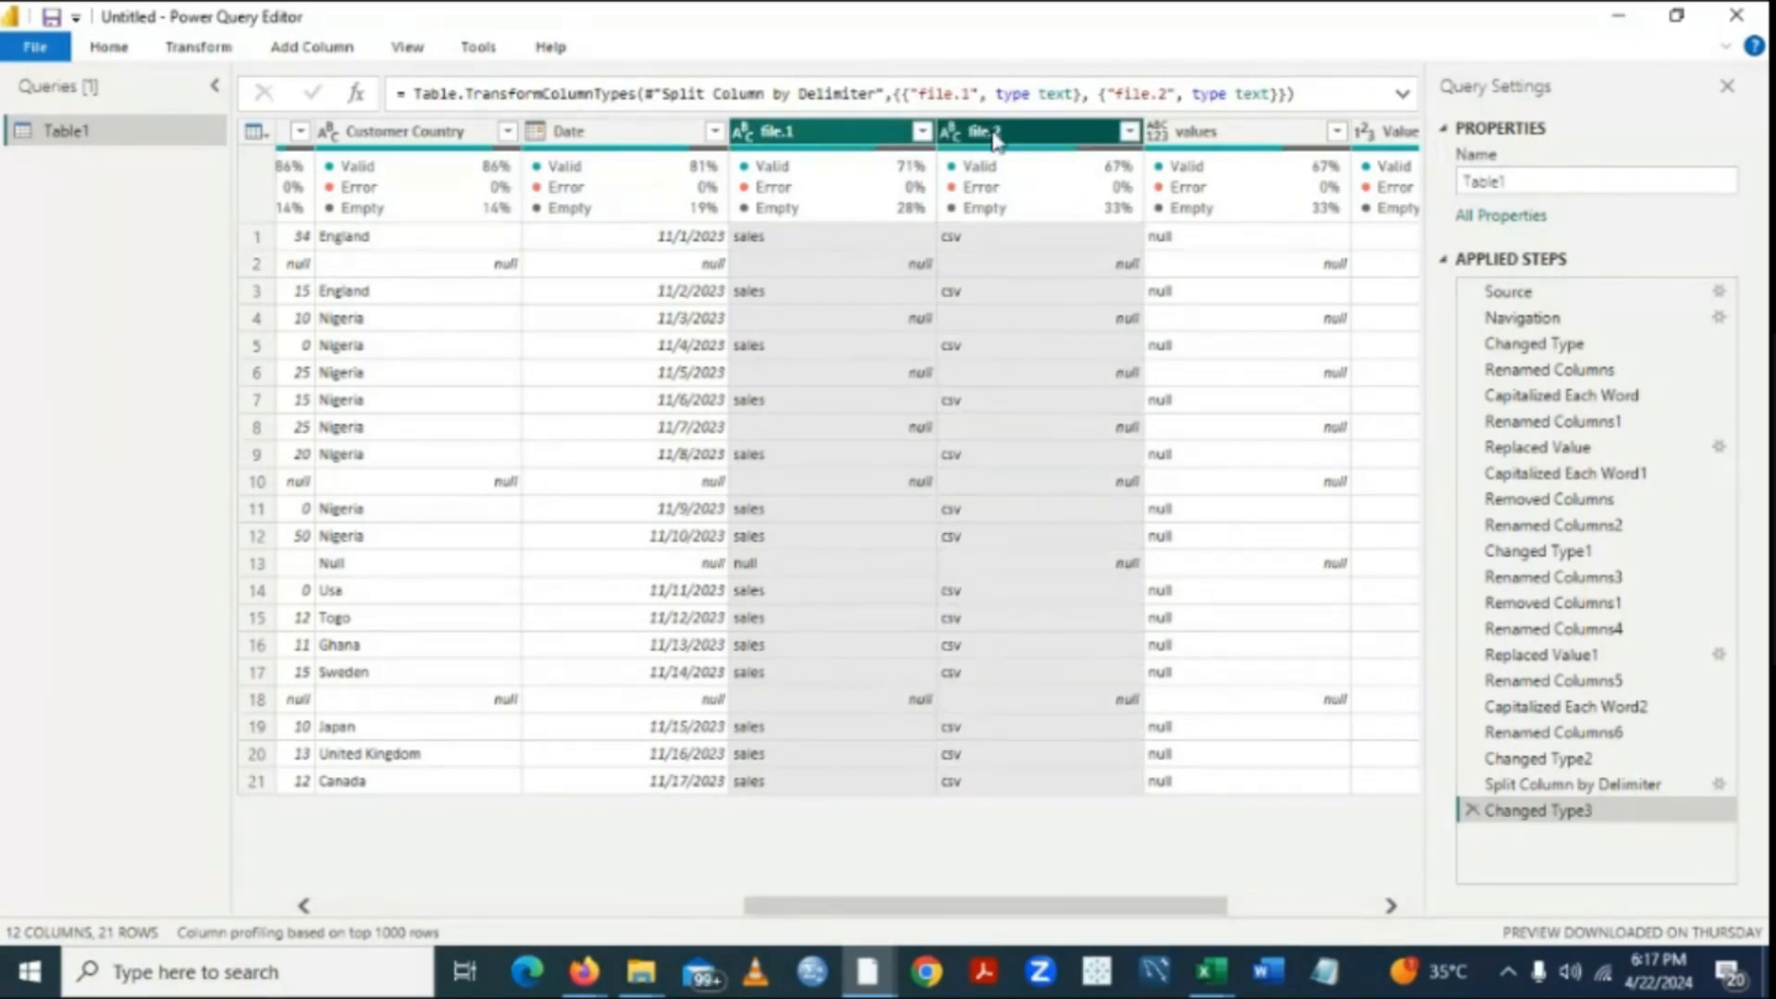
pyautogui.keyDown('ctrl'); pyautogui.click(1231, 139); pyautogui.keyUp('ctrl')
pyautogui.rightClick(1231, 139)
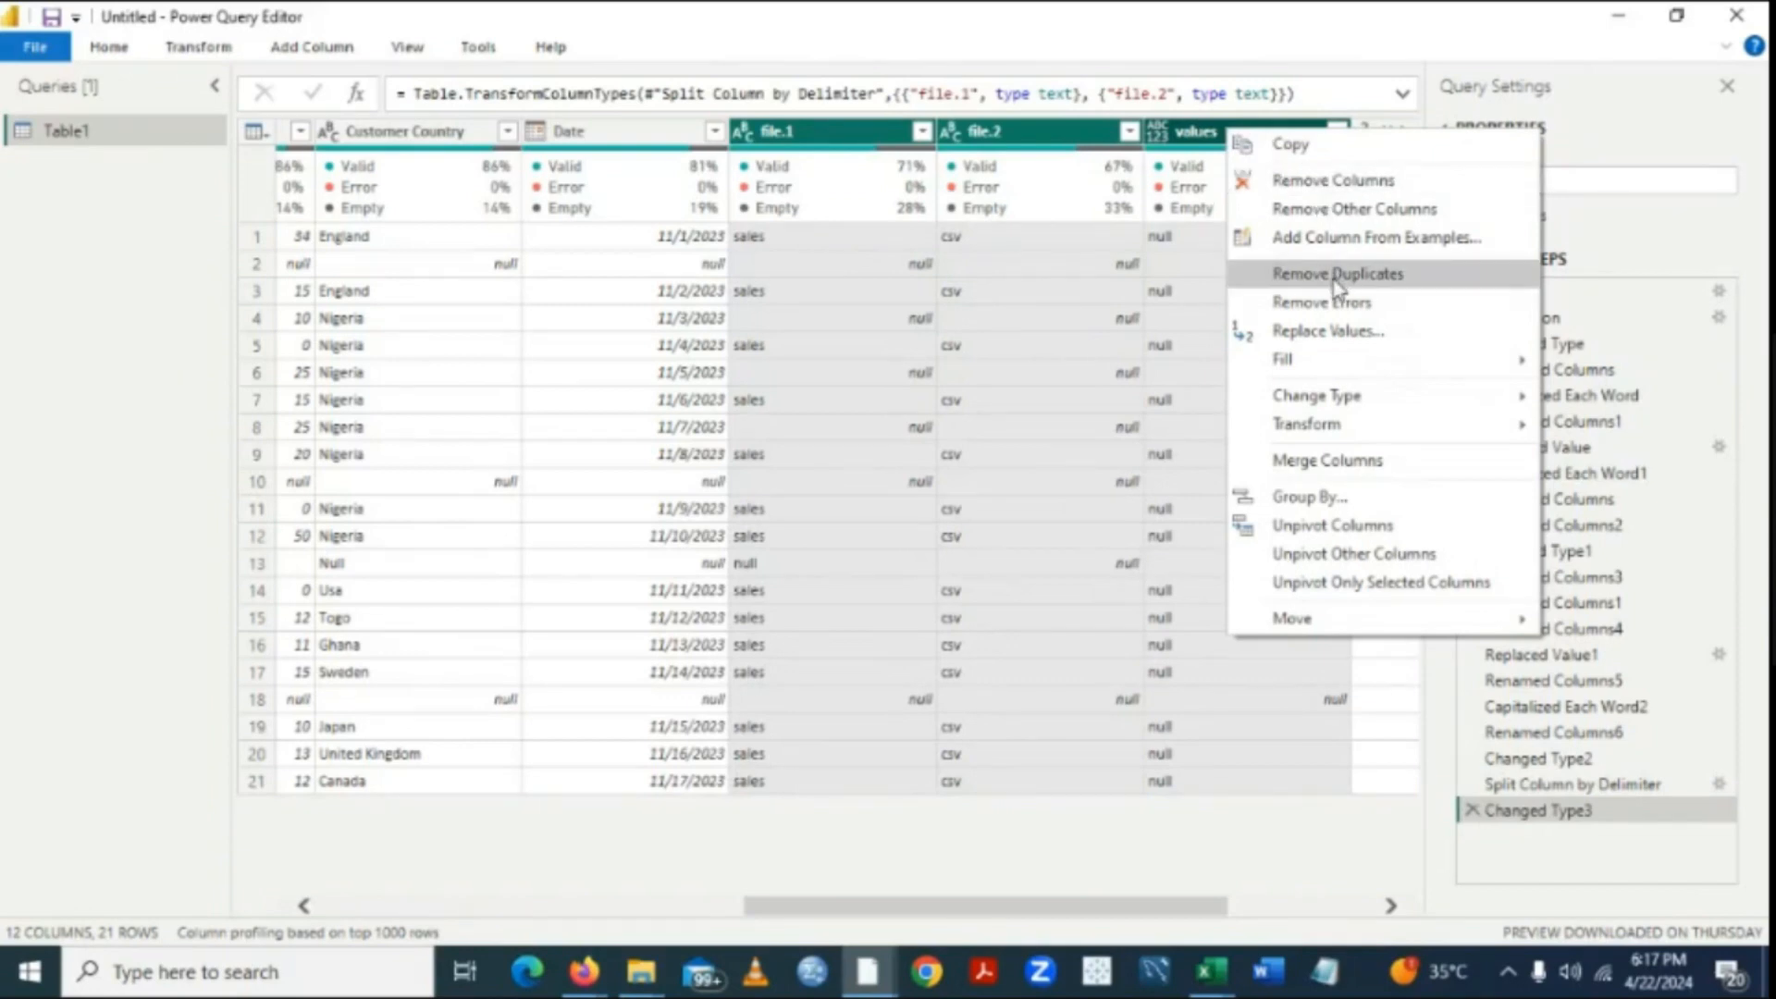
pyautogui.click(1328, 182)
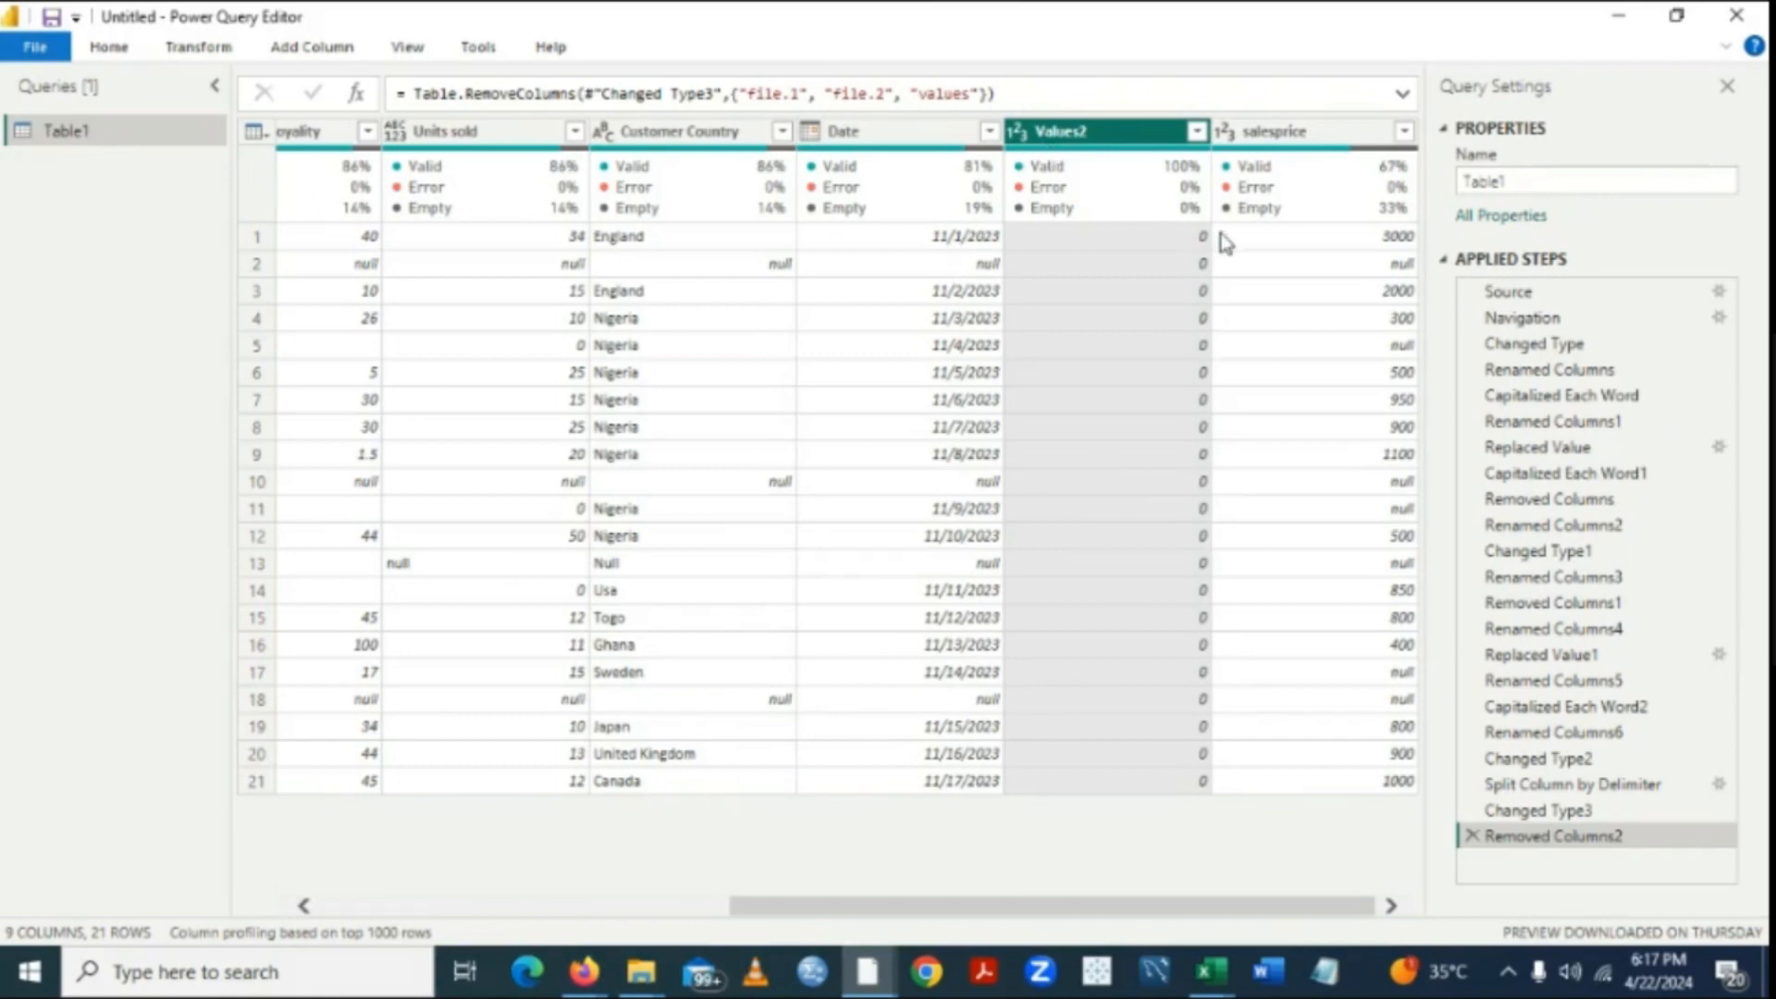
# Set the Salesprice column's data type to fixed decimal number.
pyautogui.moveTo(1072, 168)
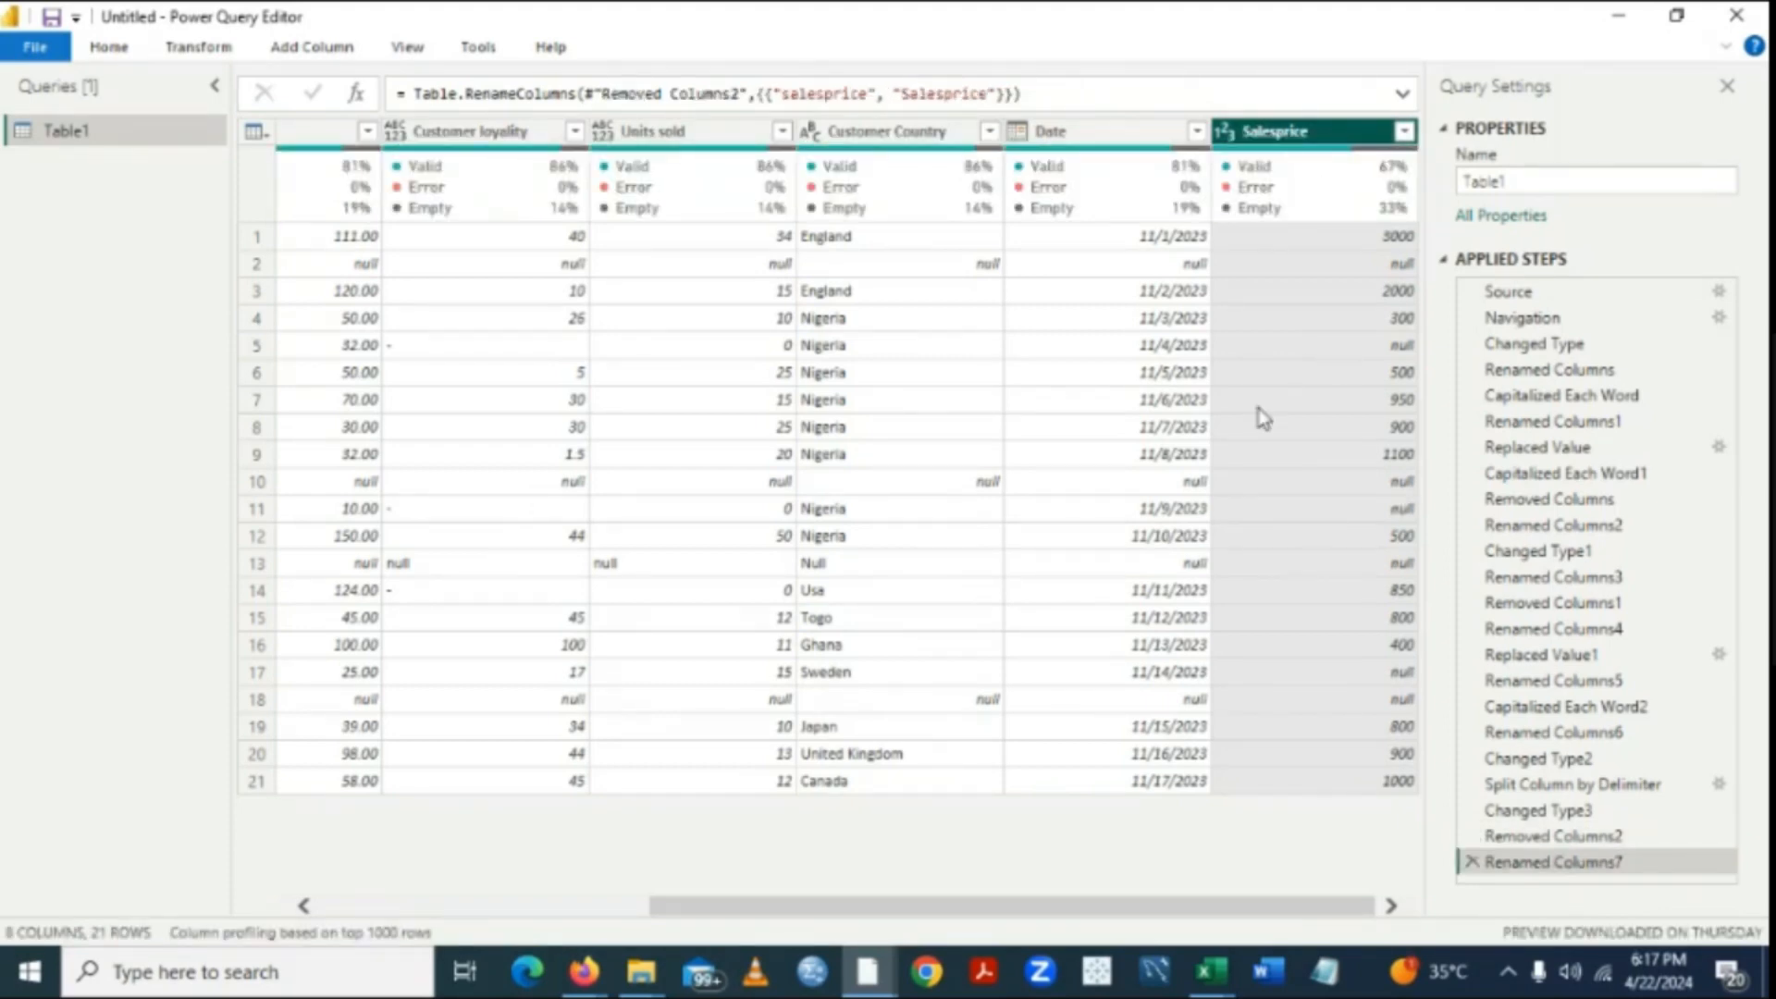
pyautogui.click(1226, 135)
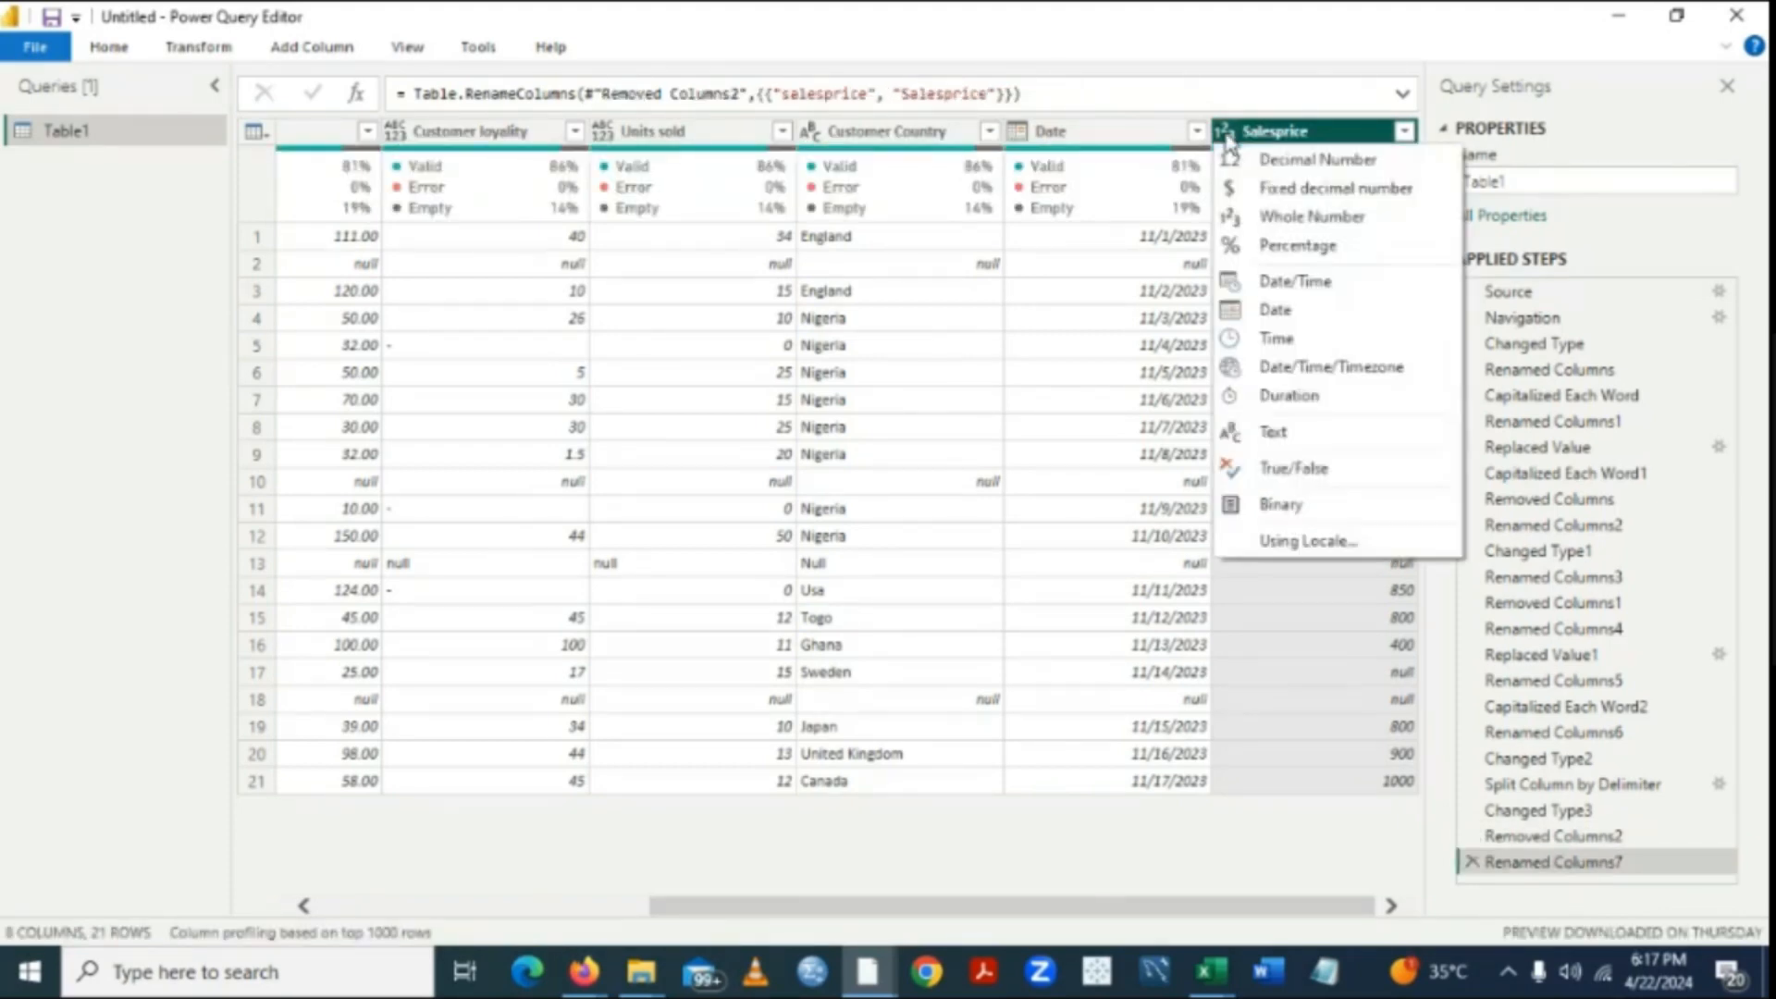
pyautogui.click(1228, 189)
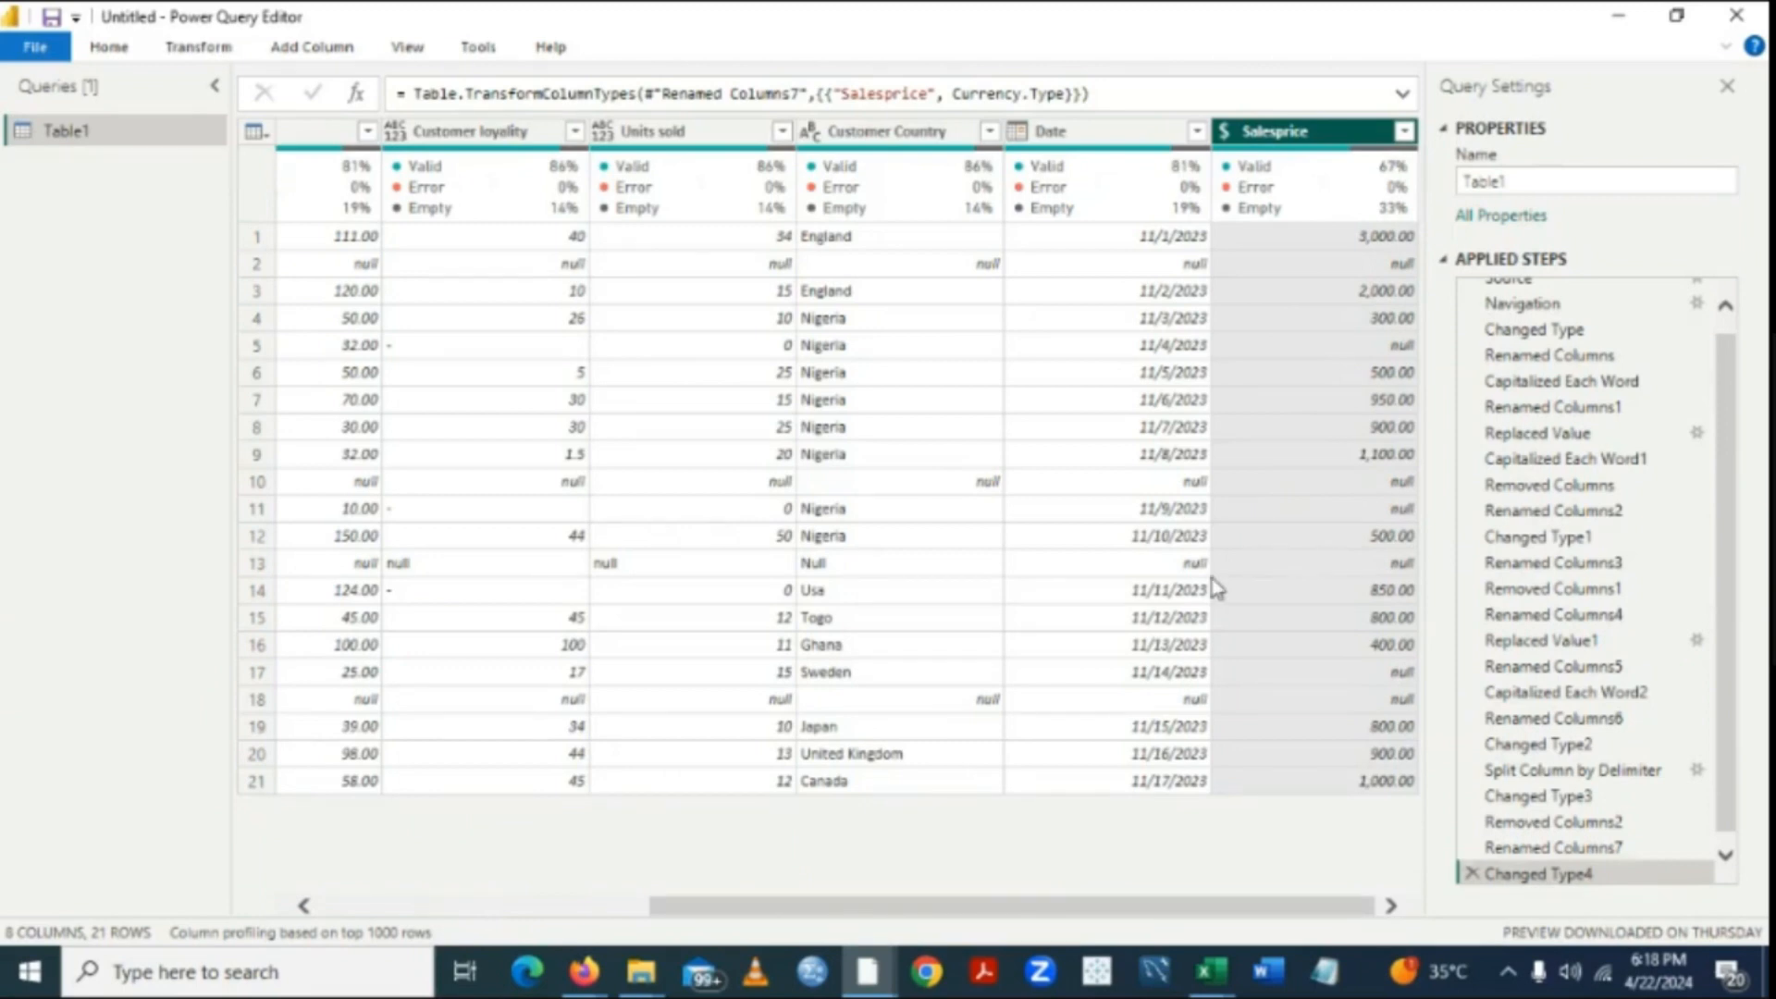
# Replace every "-" value with 0 in the Customer loyality column.
pyautogui.click(1727, 311)
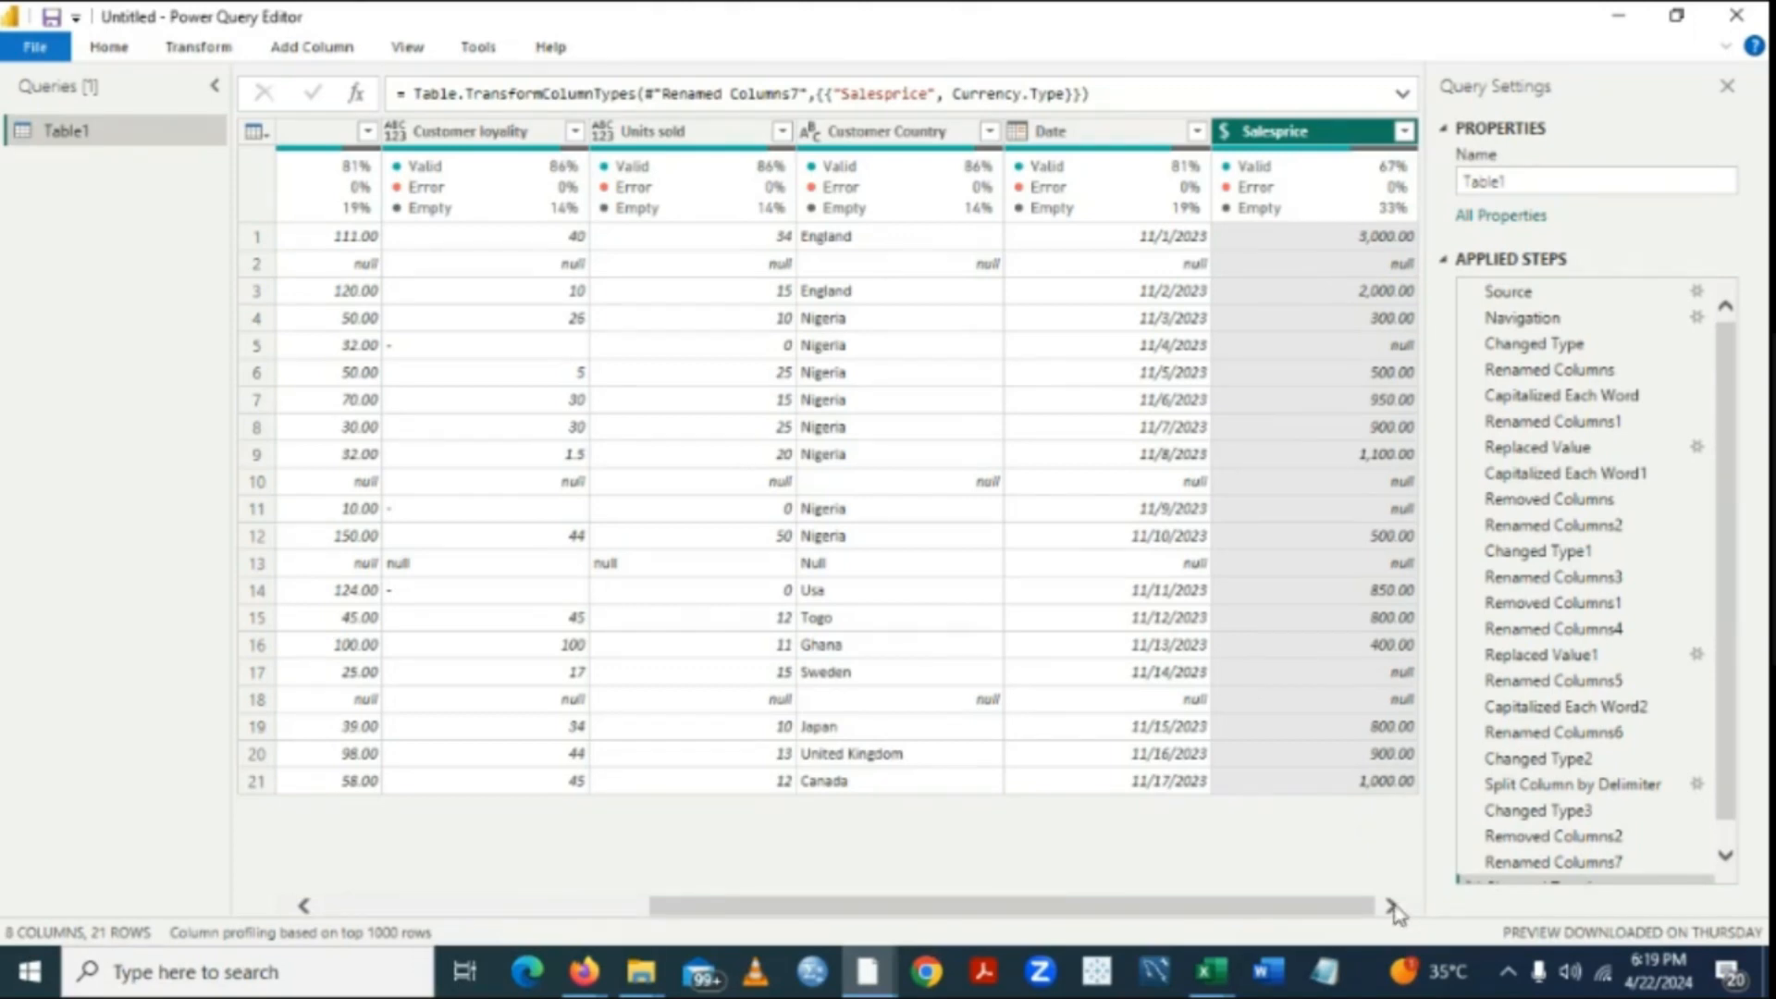
pyautogui.click(305, 906)
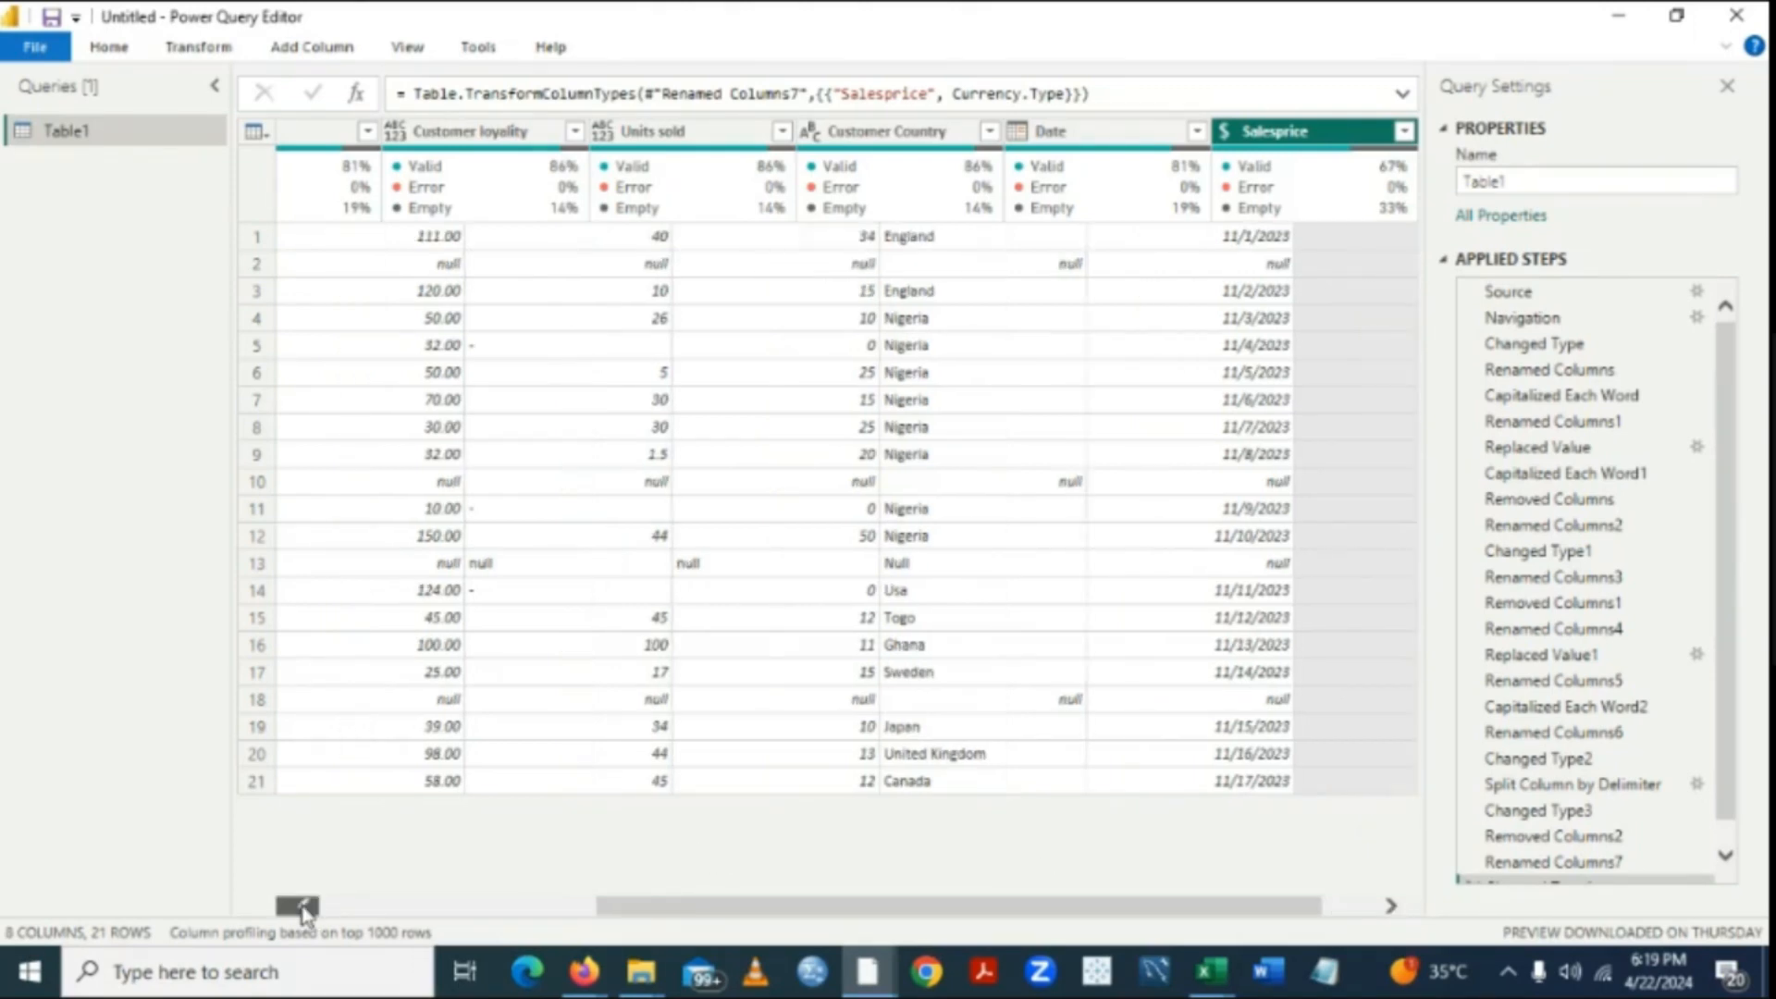
pyautogui.click(306, 906)
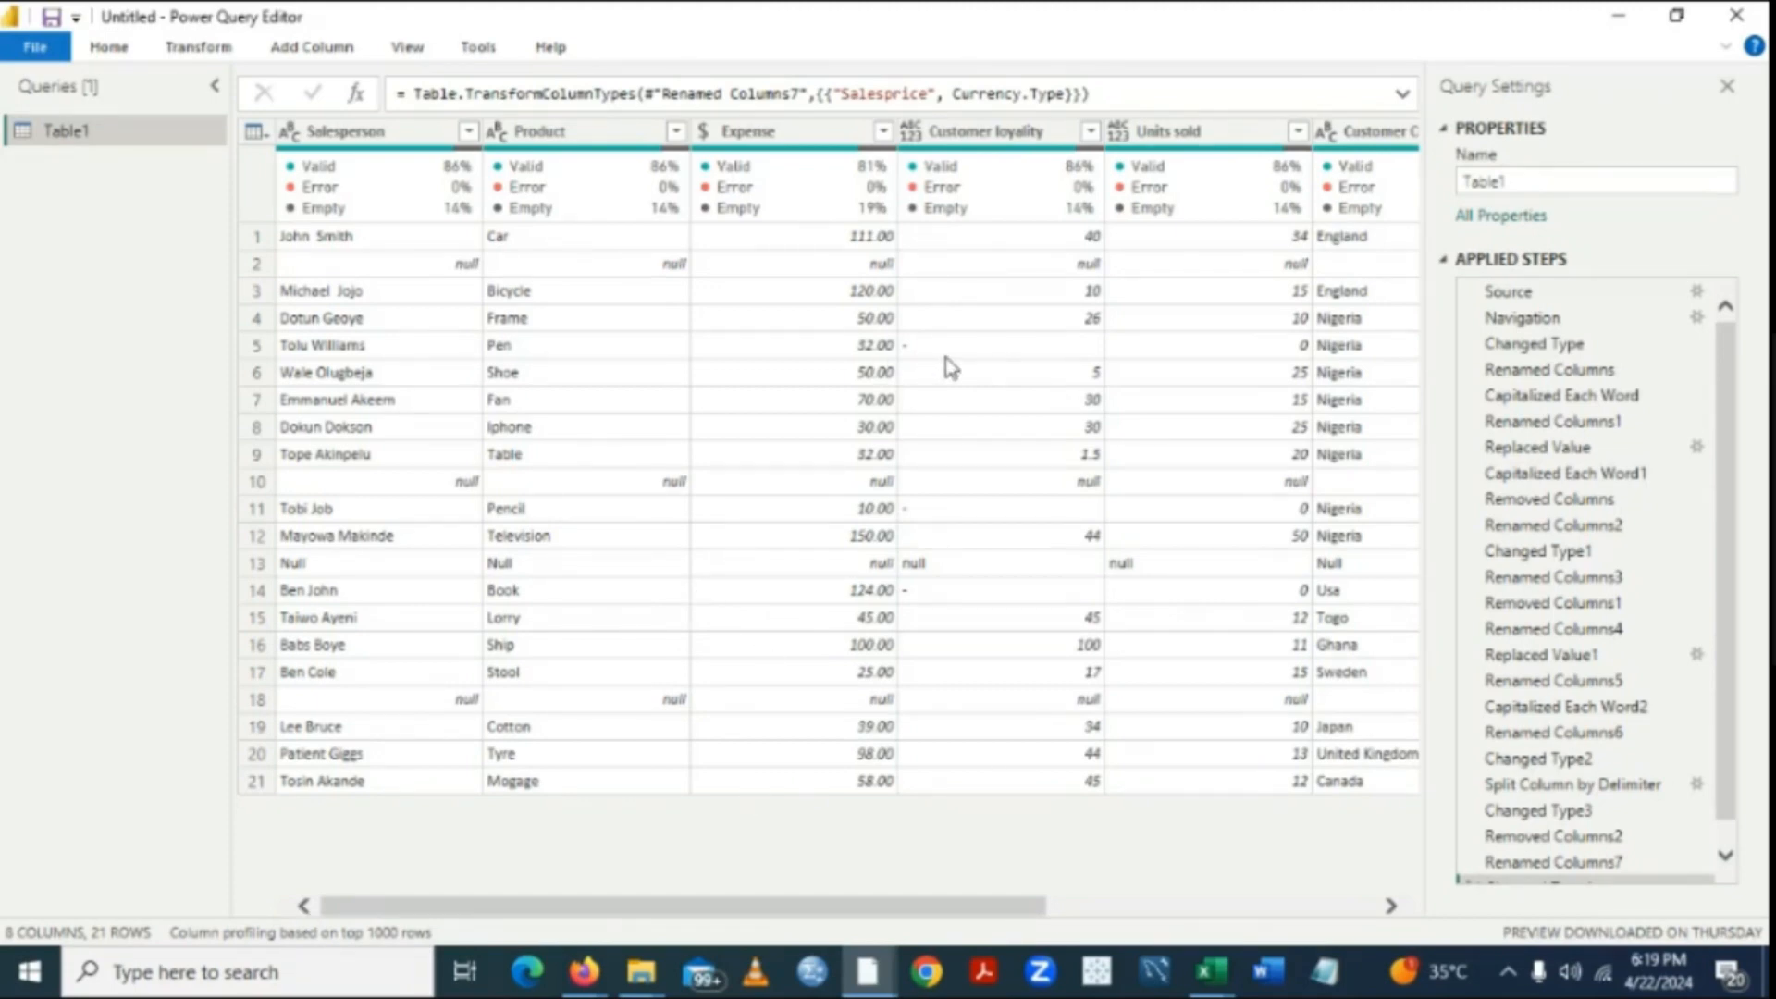
pyautogui.click(919, 134)
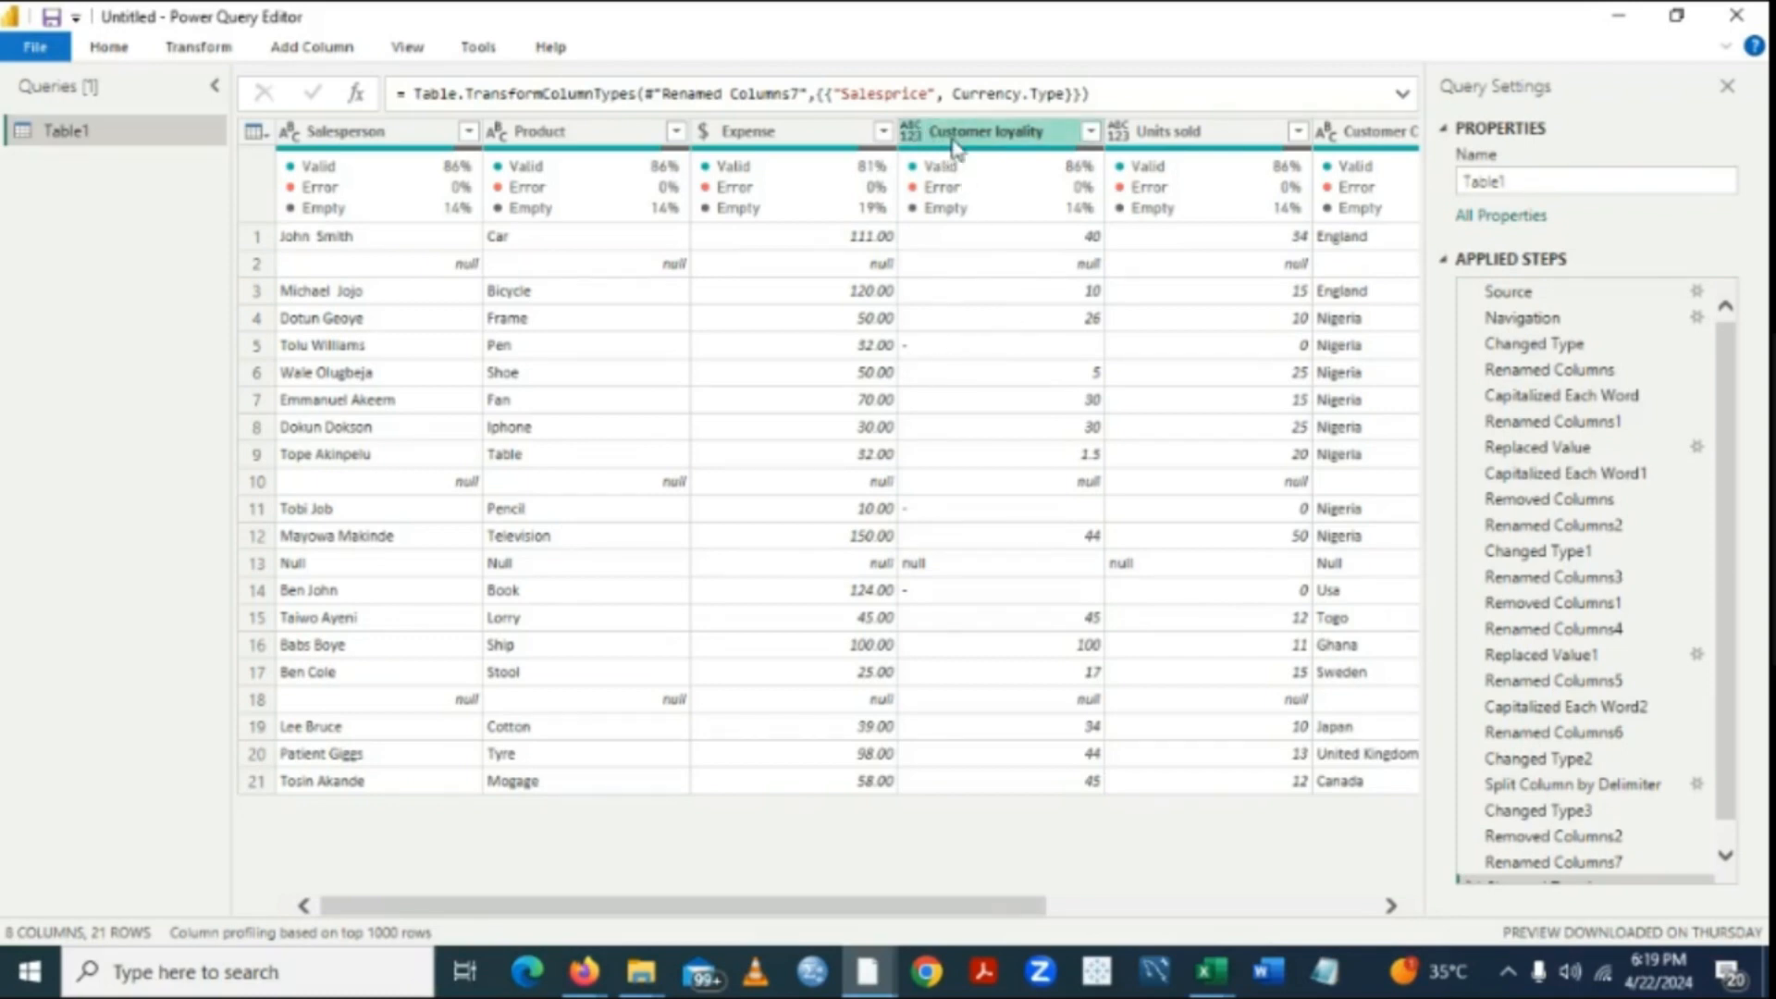
pyautogui.click(956, 146)
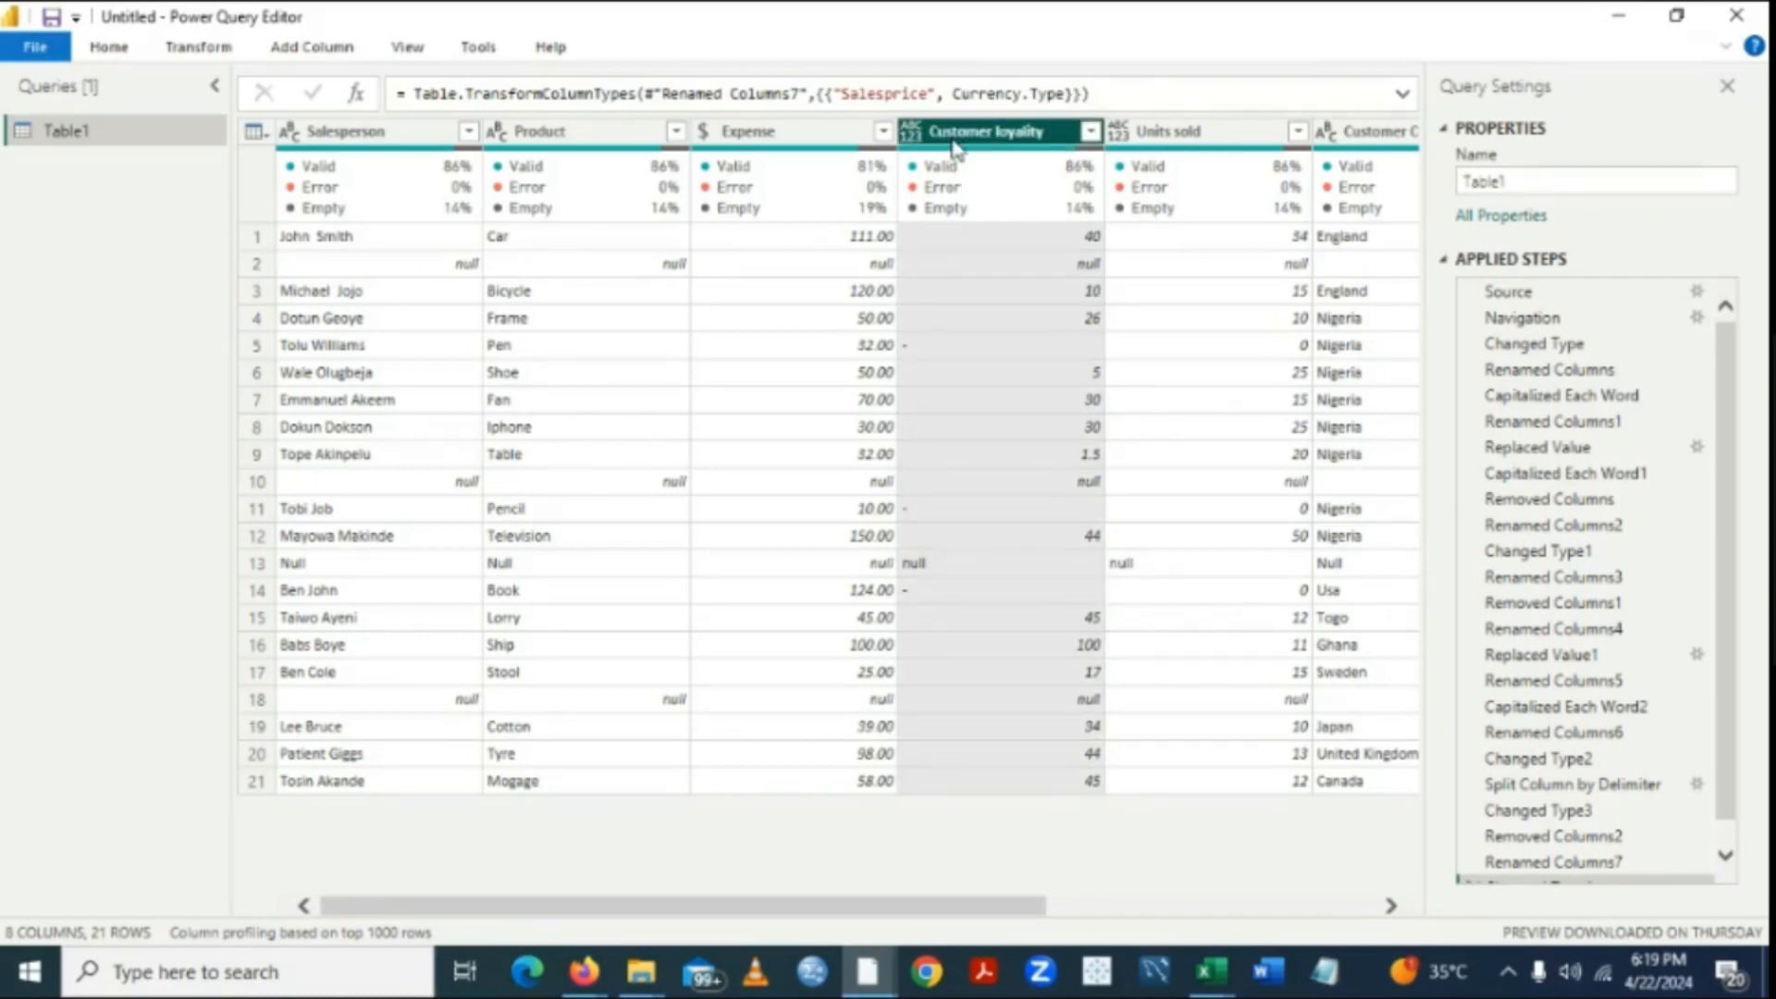
pyautogui.click(222, 60)
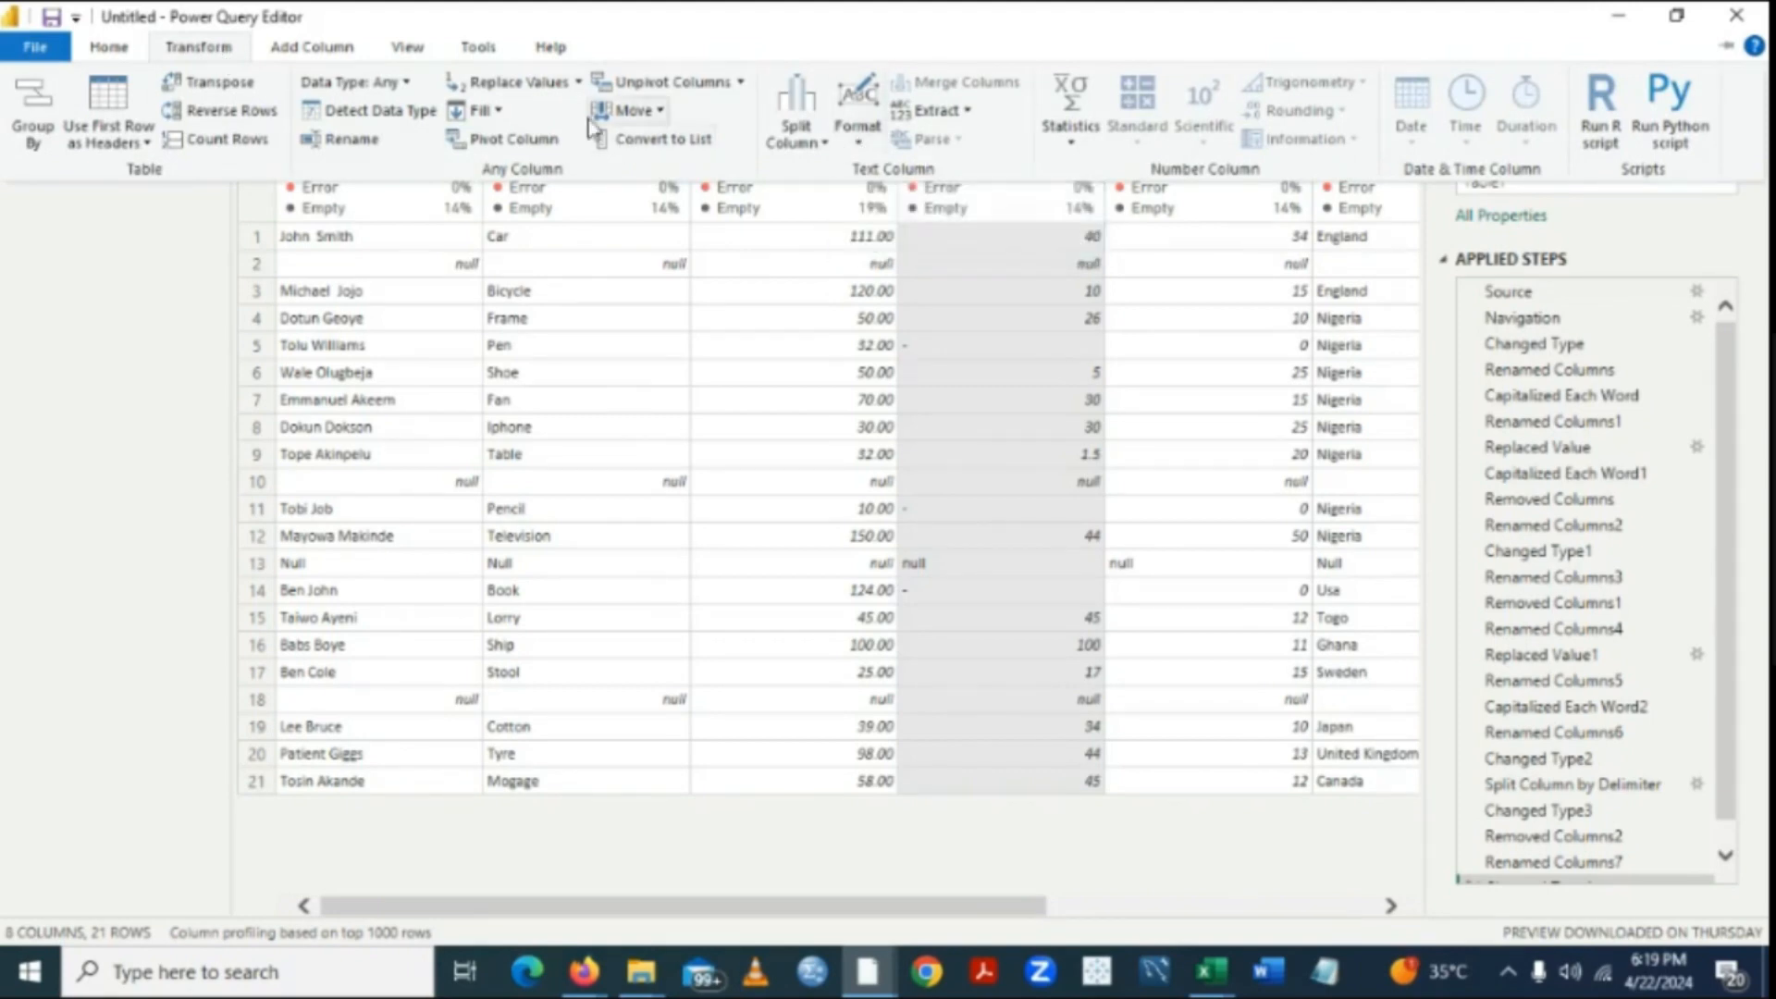
pyautogui.click(577, 83)
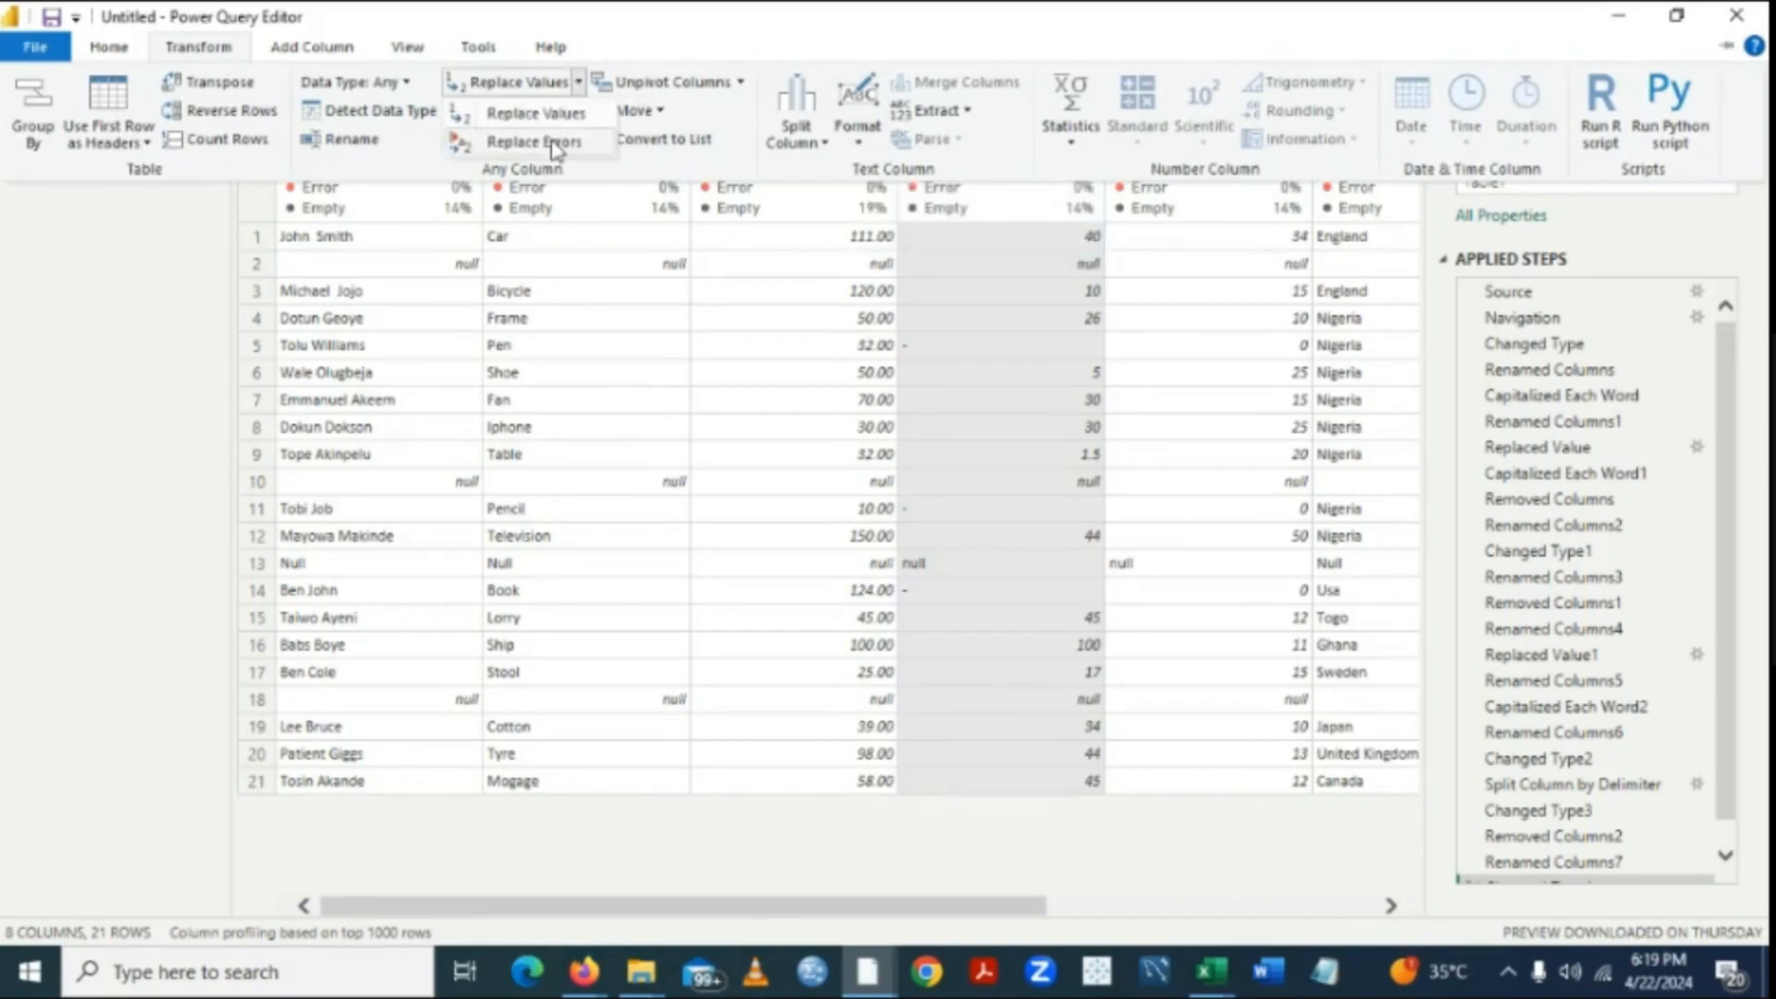
pyautogui.click(553, 122)
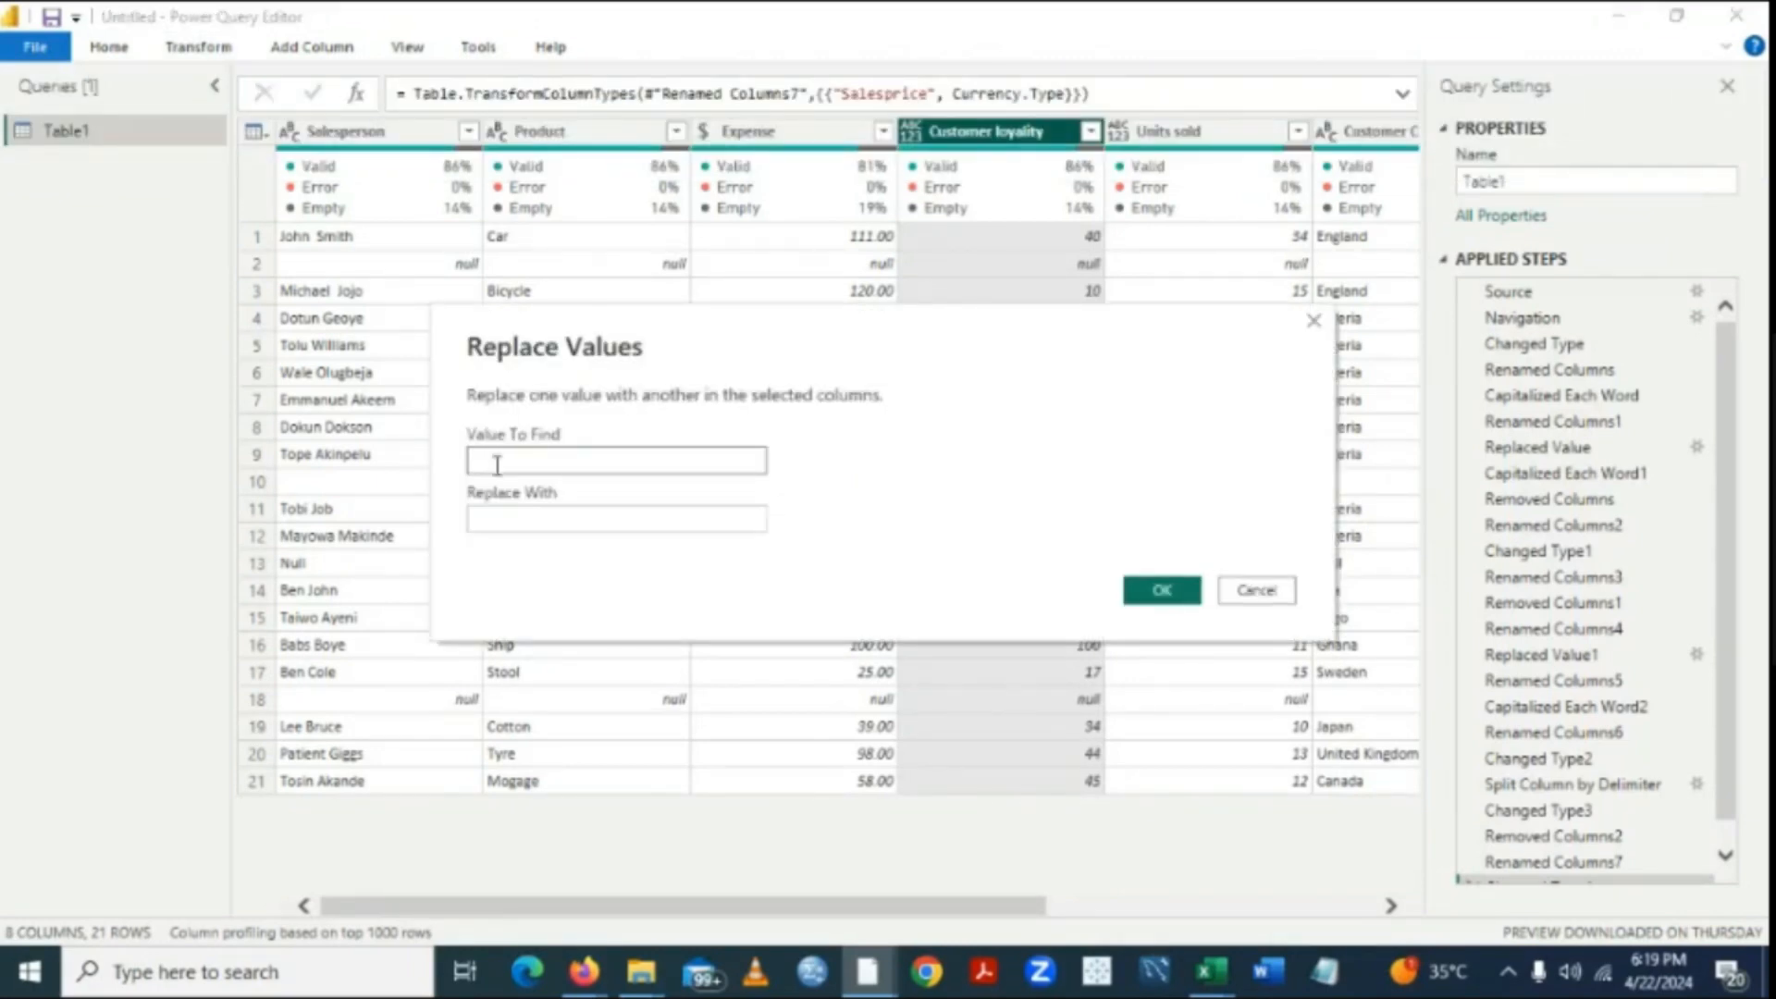
pyautogui.write('-')
pyautogui.click(488, 516)
pyautogui.write('0')
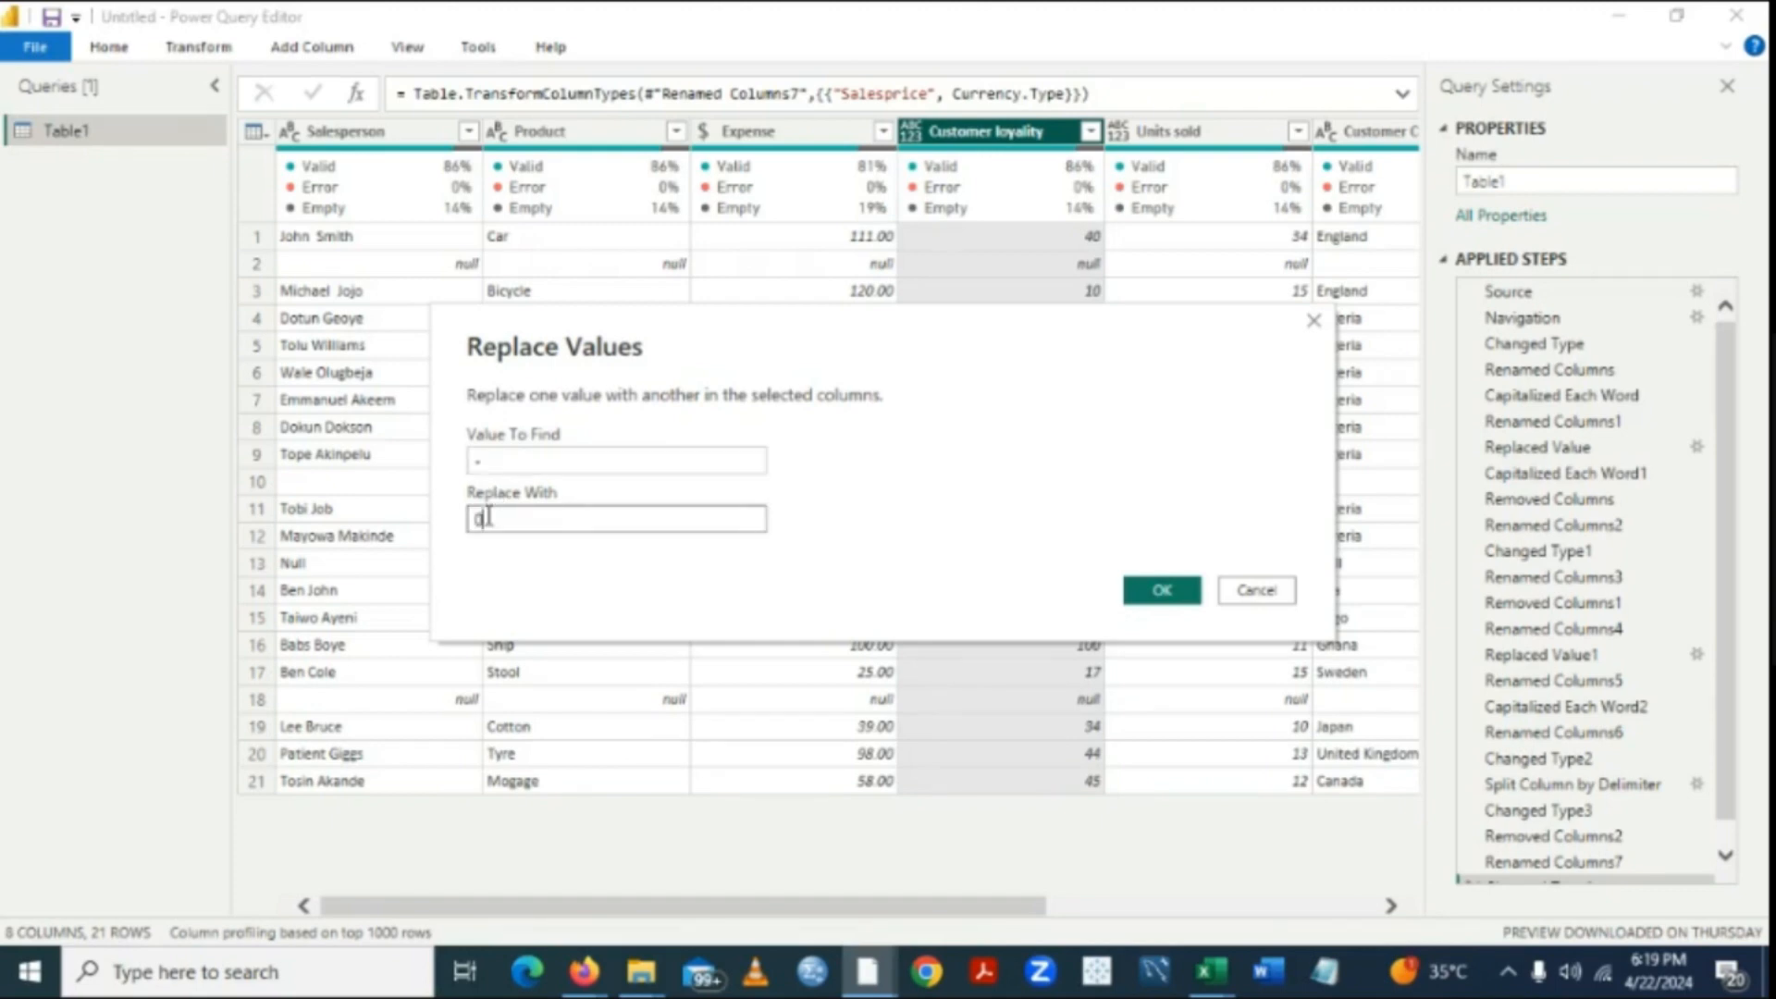
pyautogui.click(1163, 594)
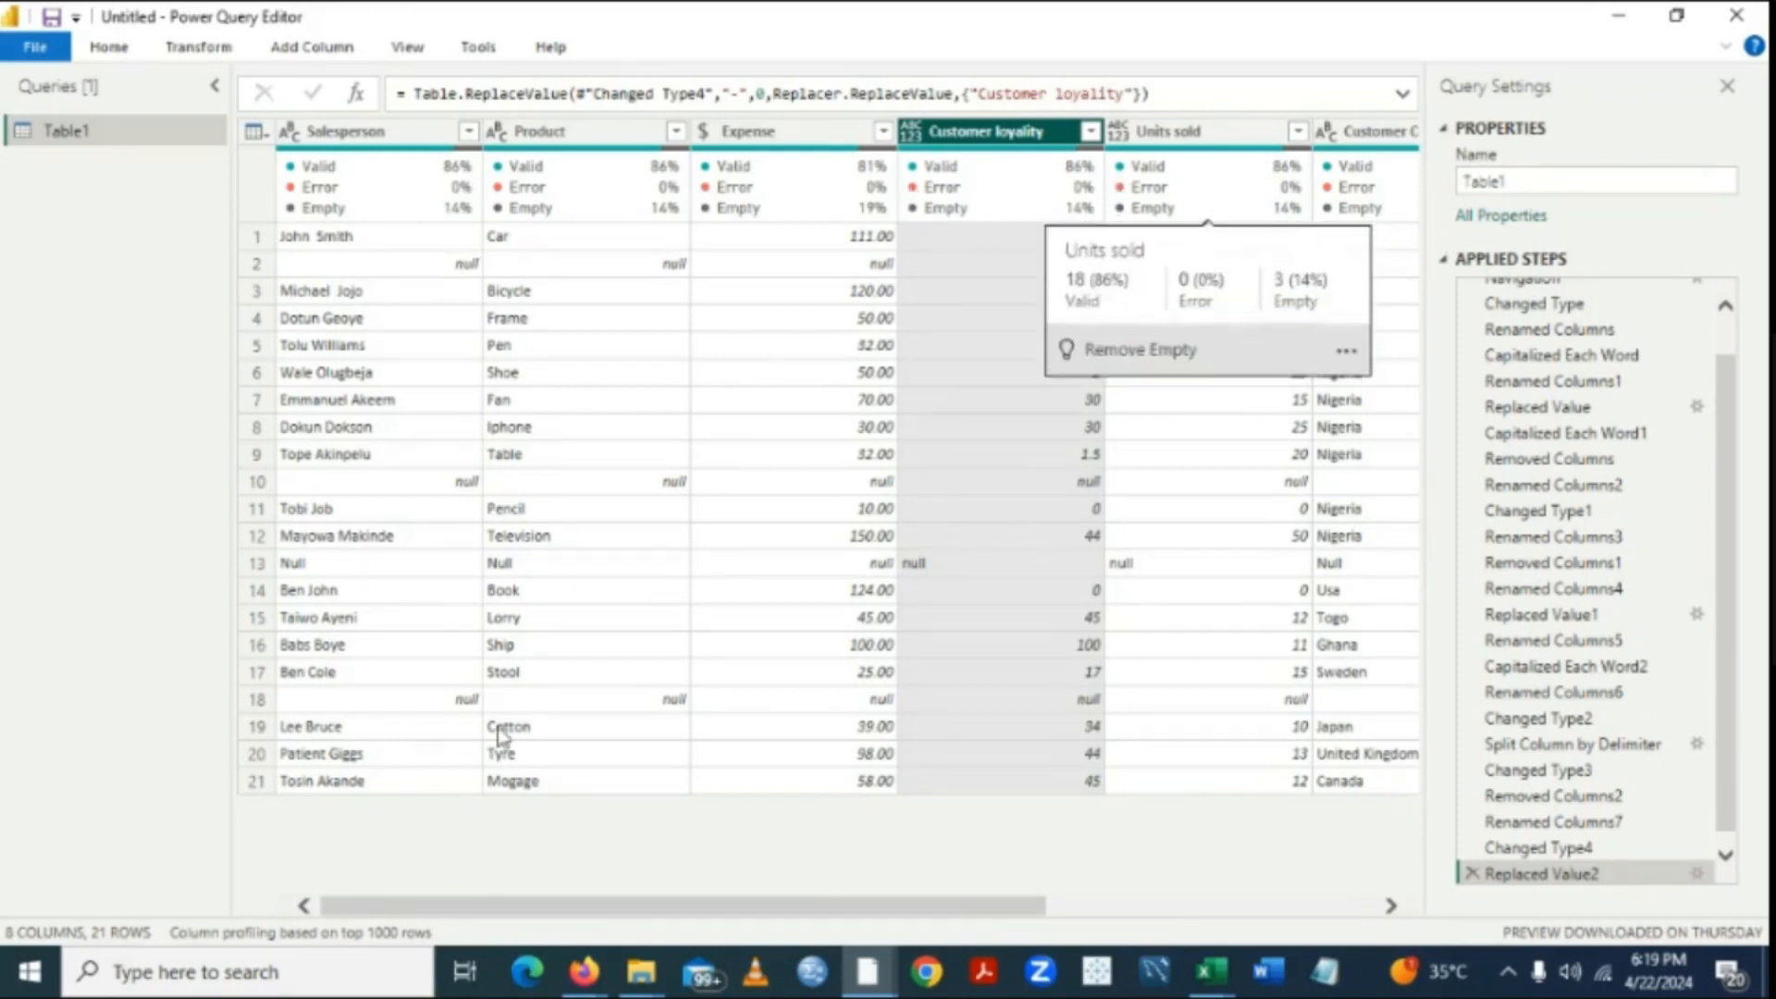
# Filter the Salesperson column to exclude the (null) rows.
pyautogui.click(1391, 907)
pyautogui.click(1392, 906)
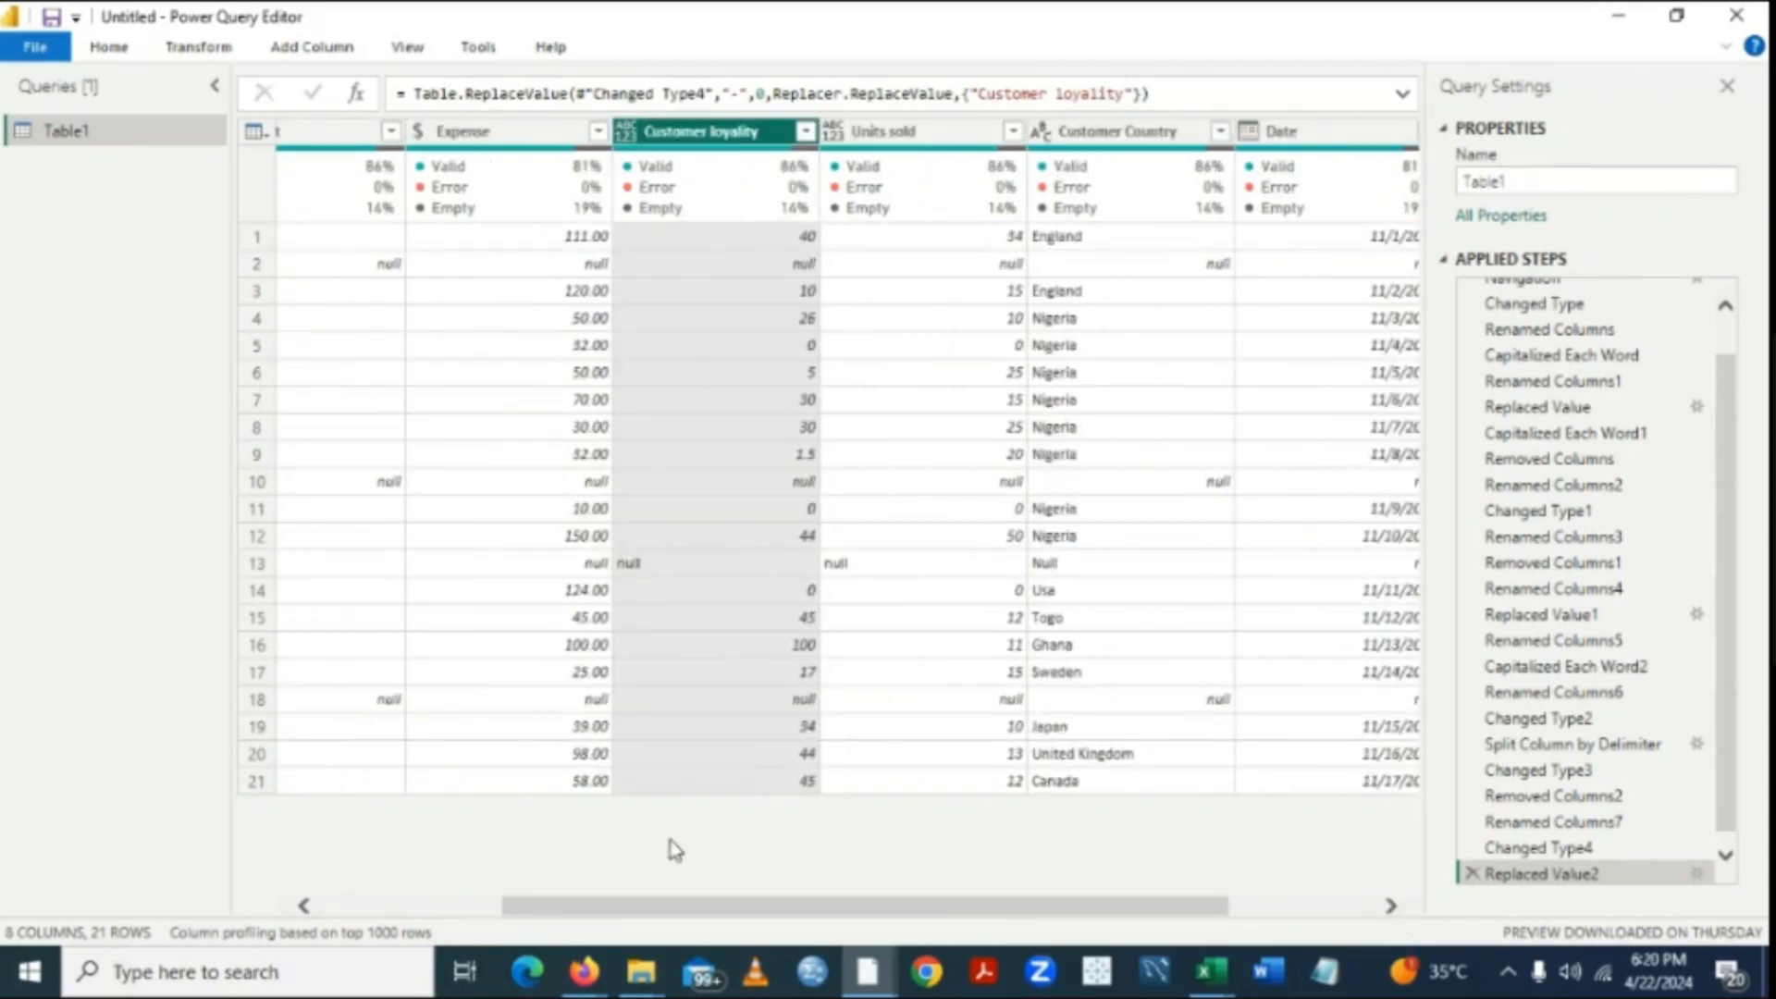
pyautogui.click(302, 906)
pyautogui.click(303, 906)
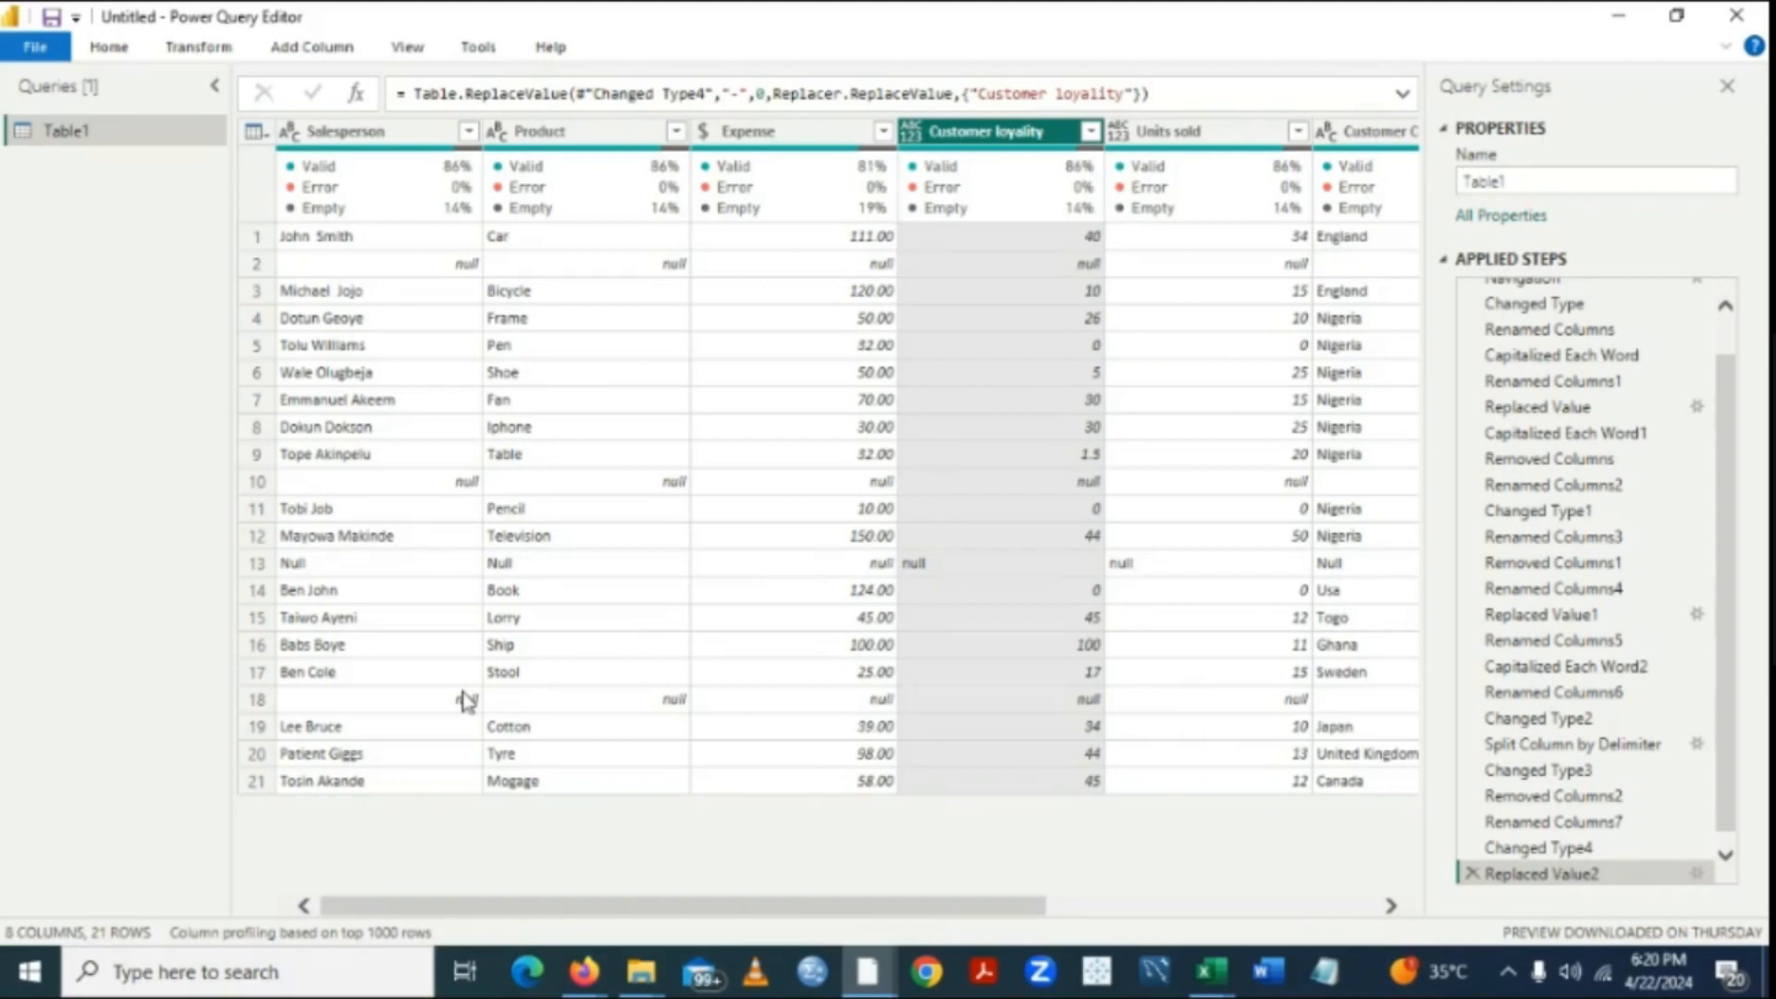
pyautogui.click(469, 134)
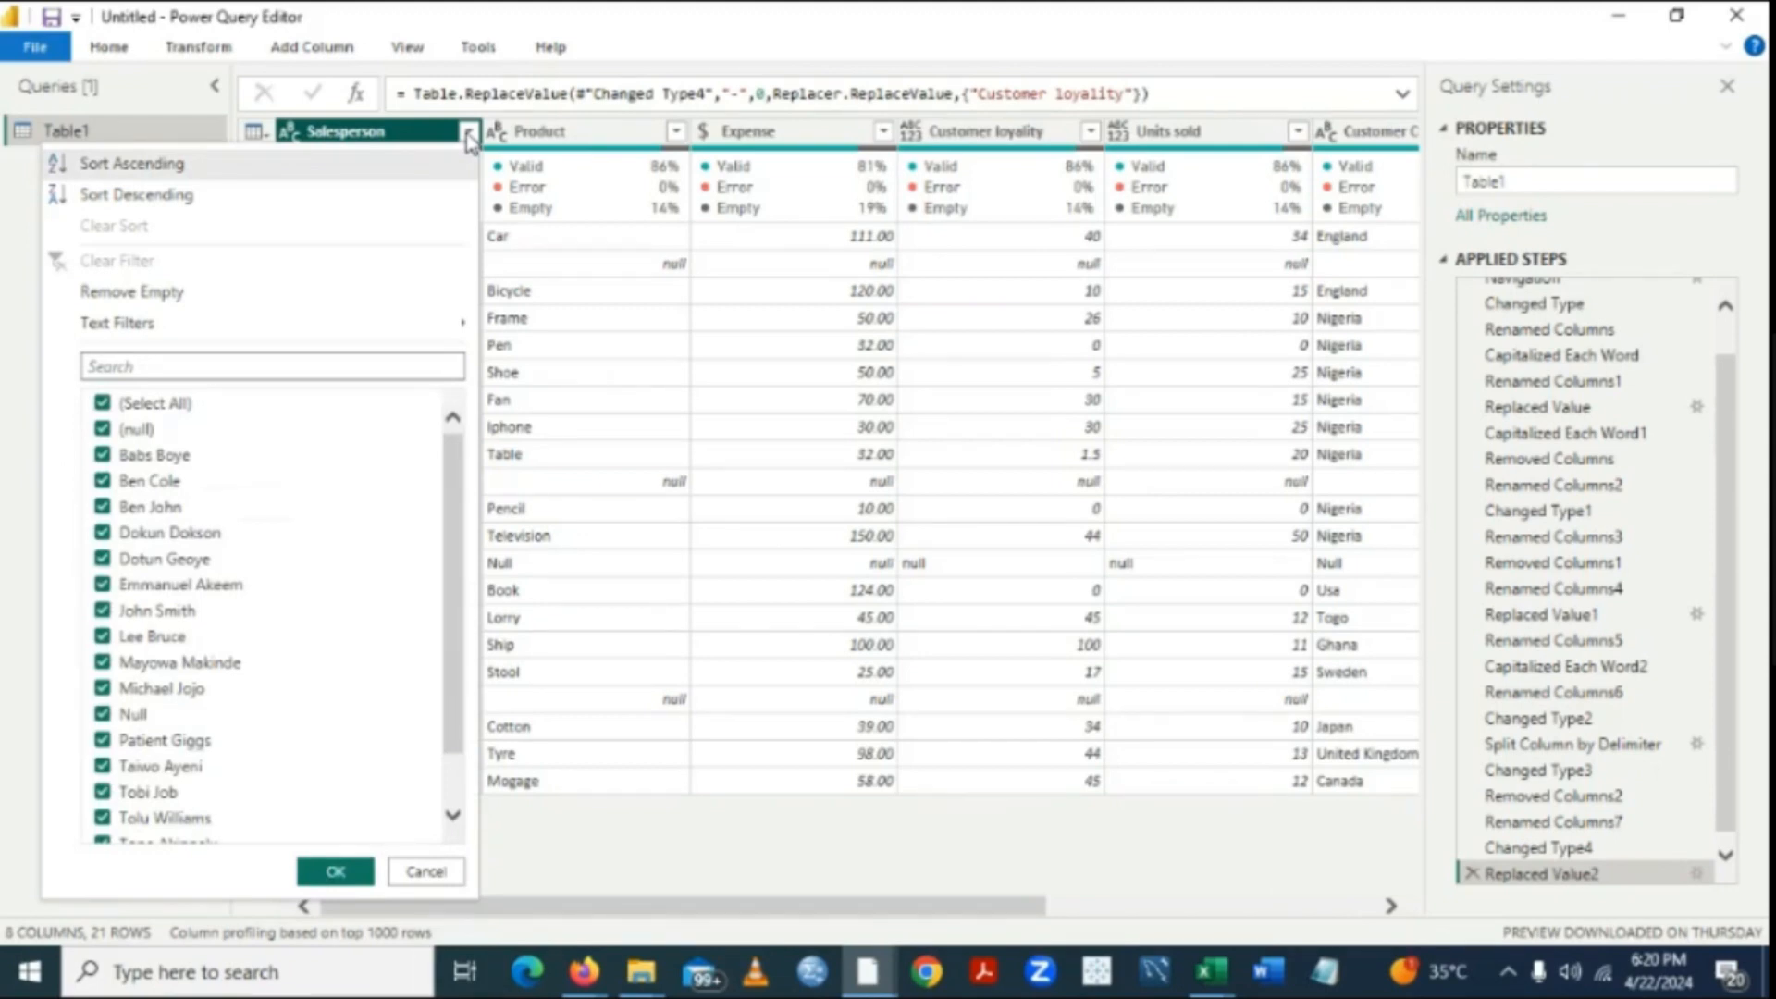
pyautogui.click(104, 430)
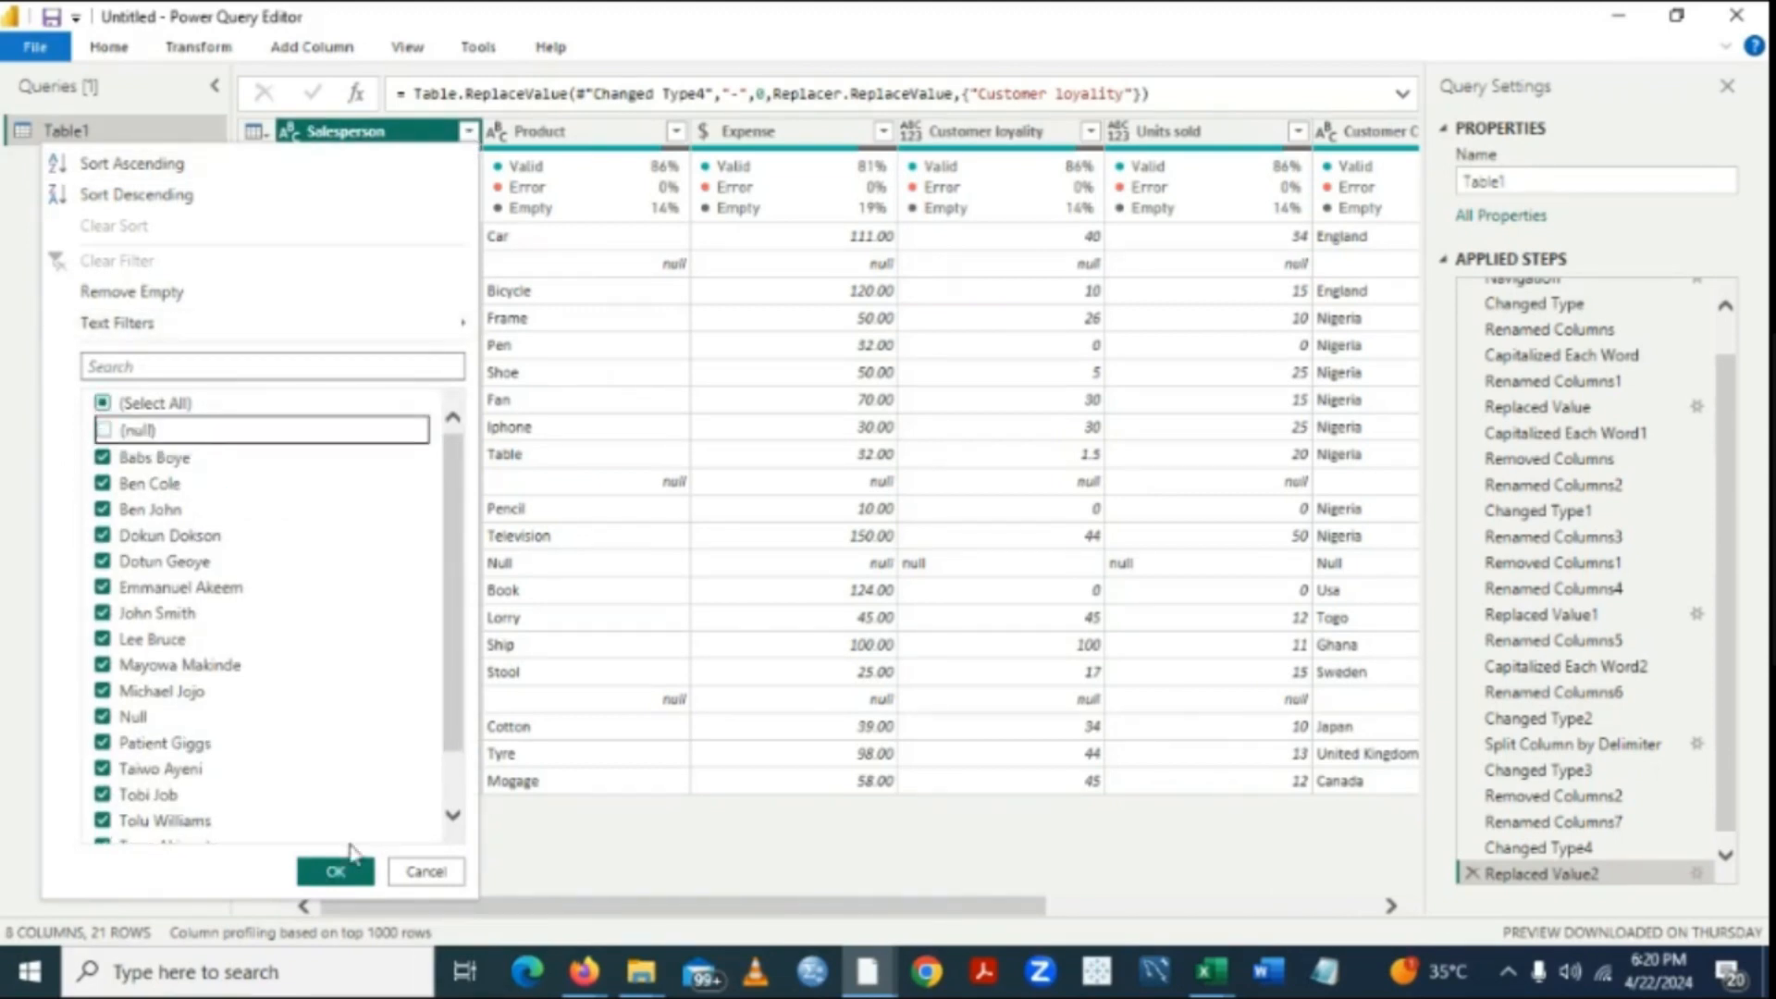
pyautogui.click(337, 871)
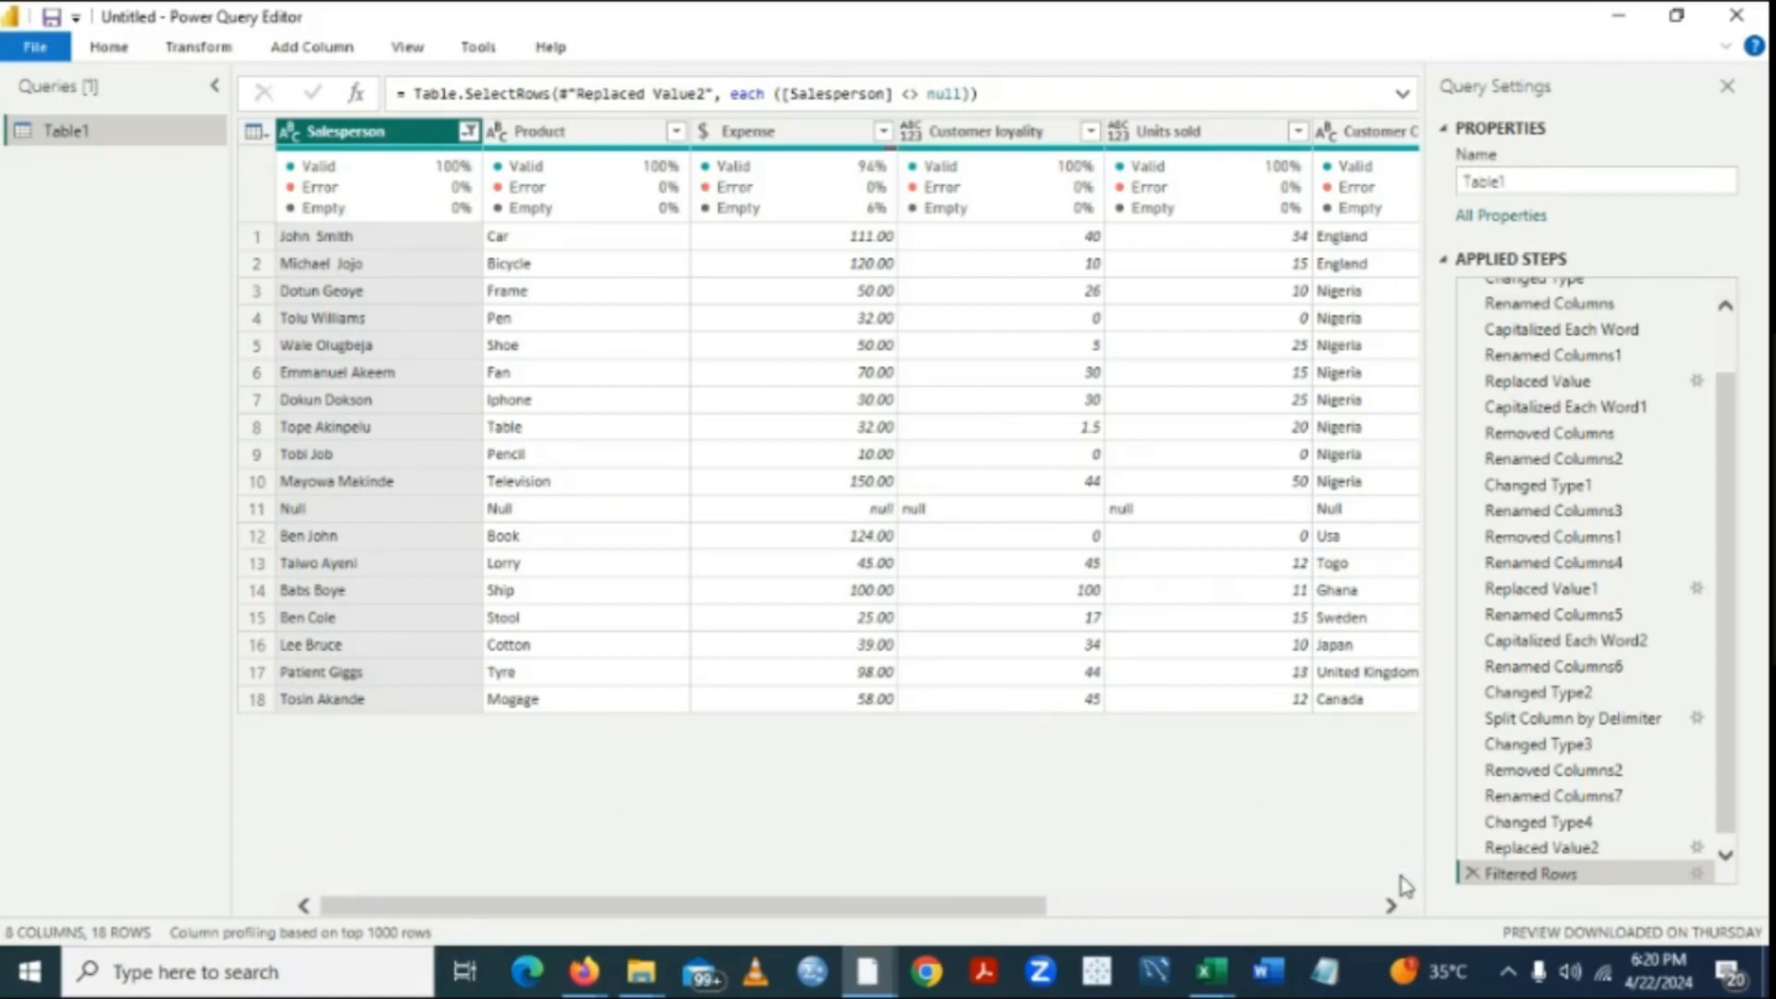
# Filter the Product column to exclude the row containing the text Null.
pyautogui.click(1390, 906)
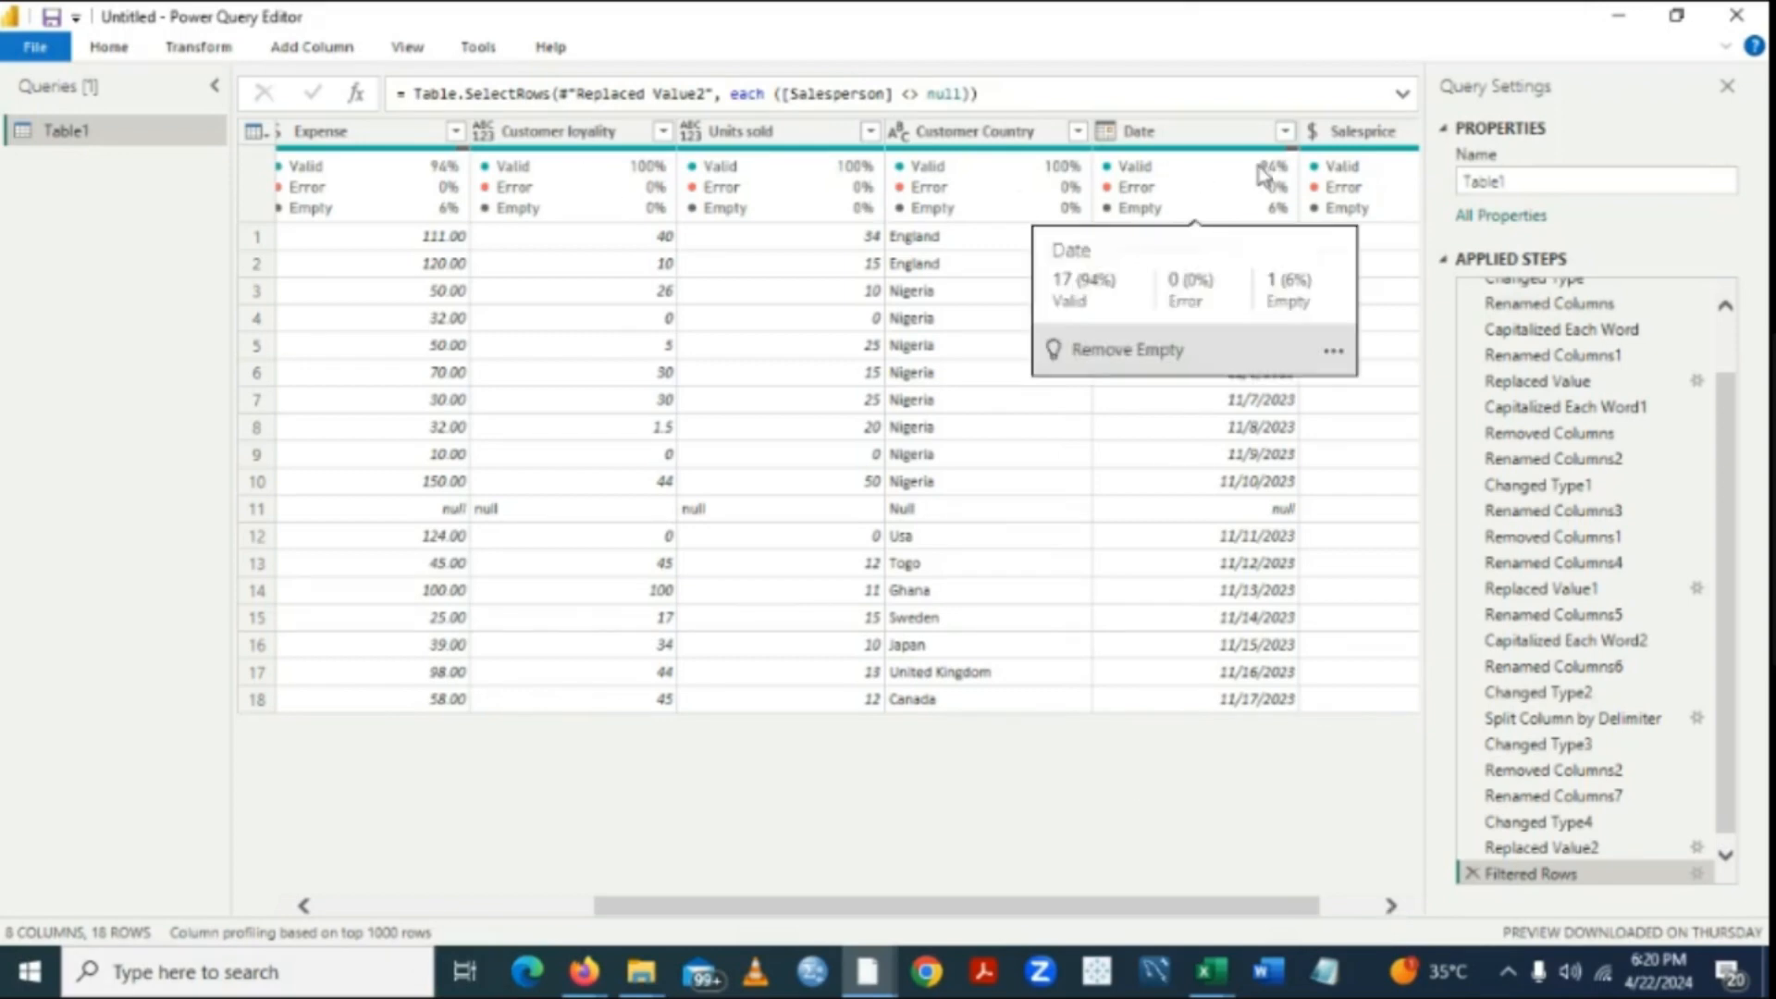
pyautogui.click(304, 906)
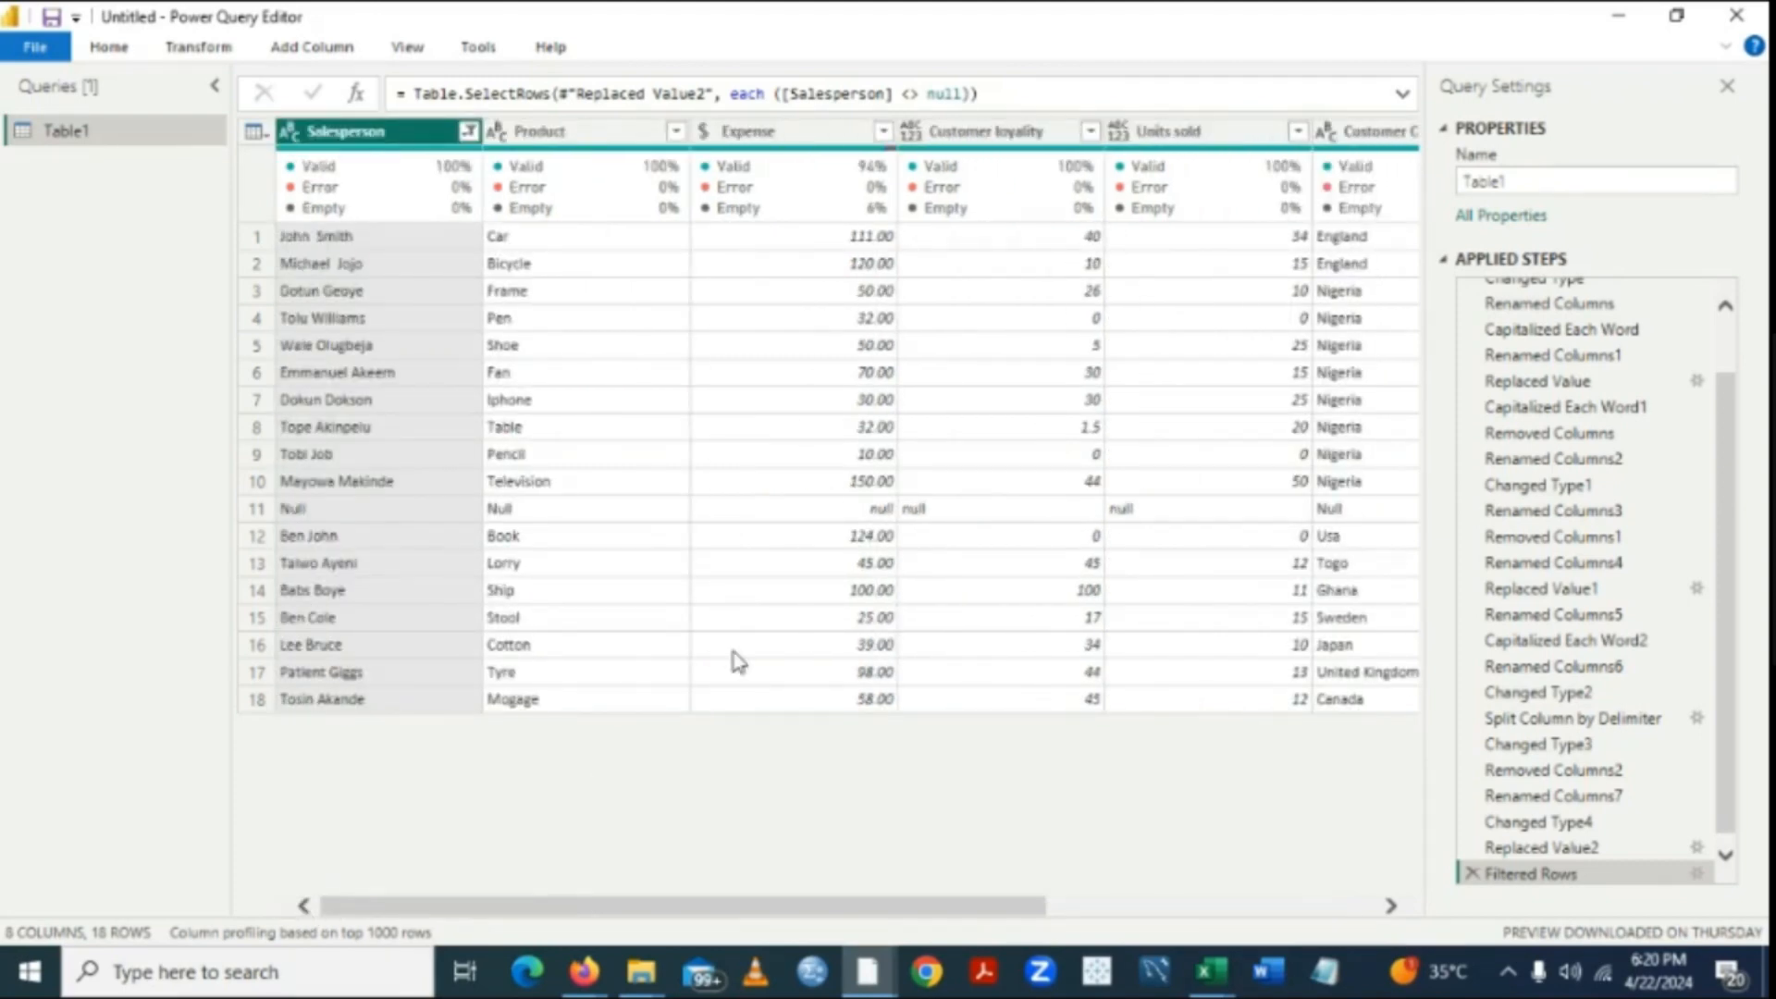
pyautogui.click(678, 133)
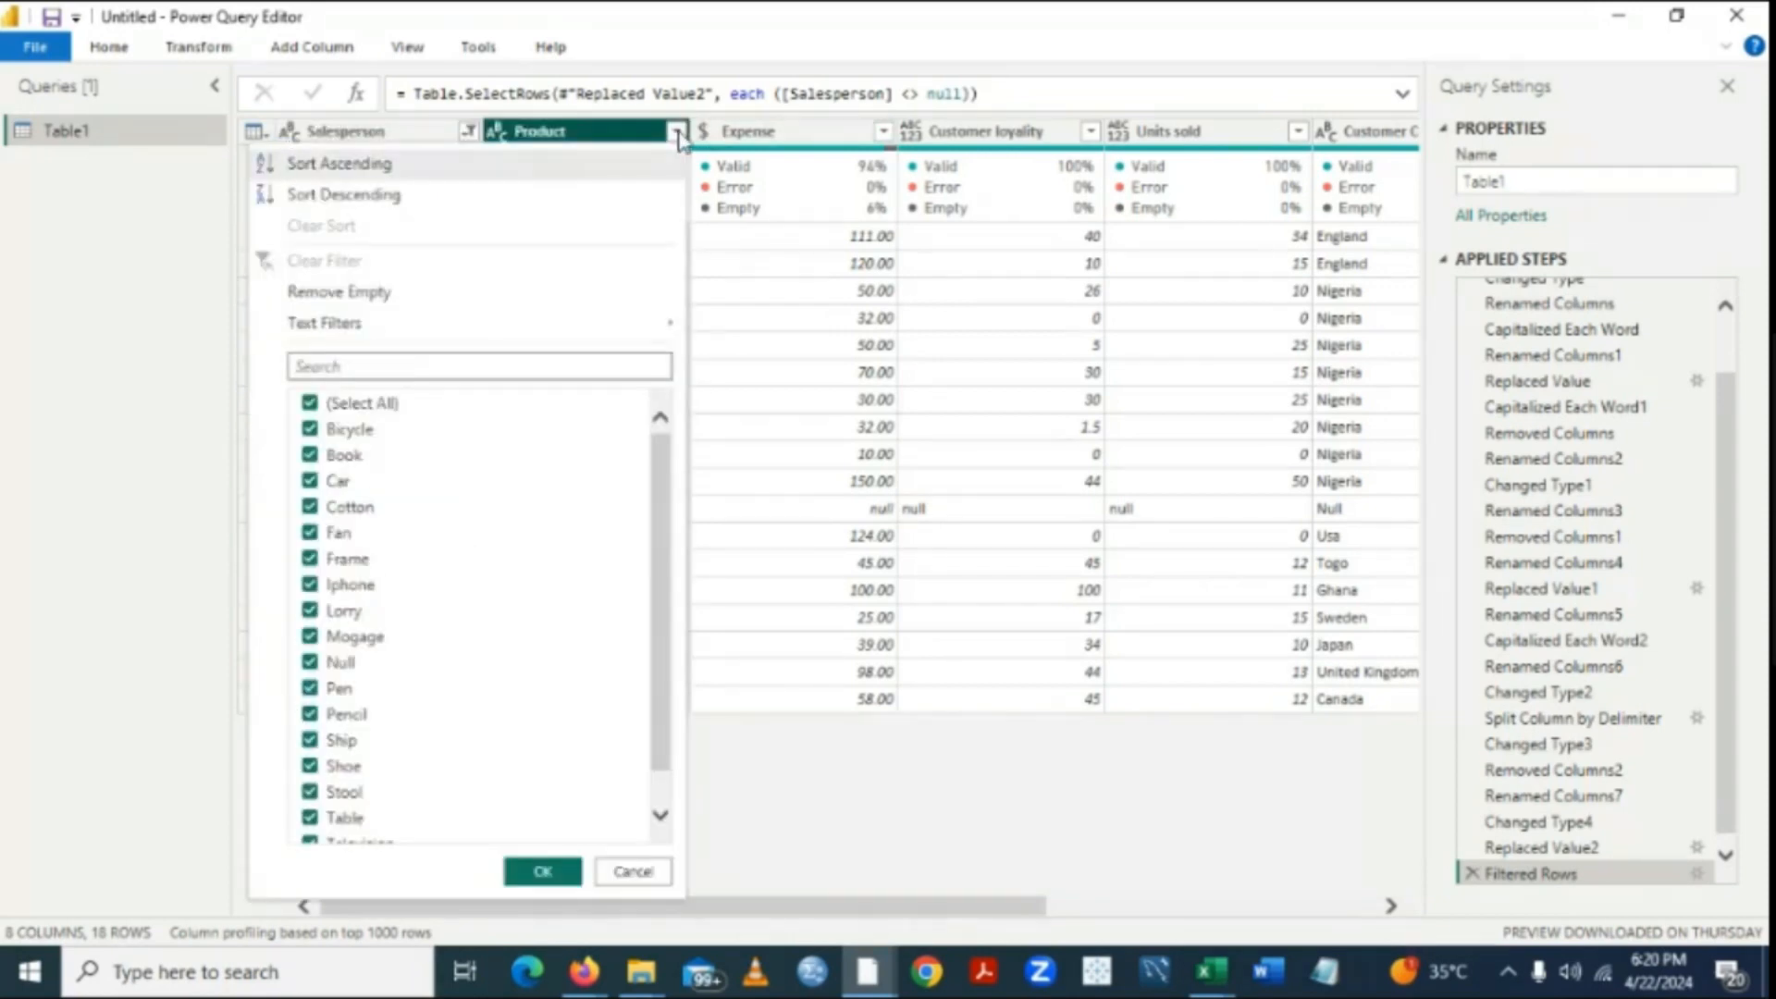
pyautogui.click(309, 665)
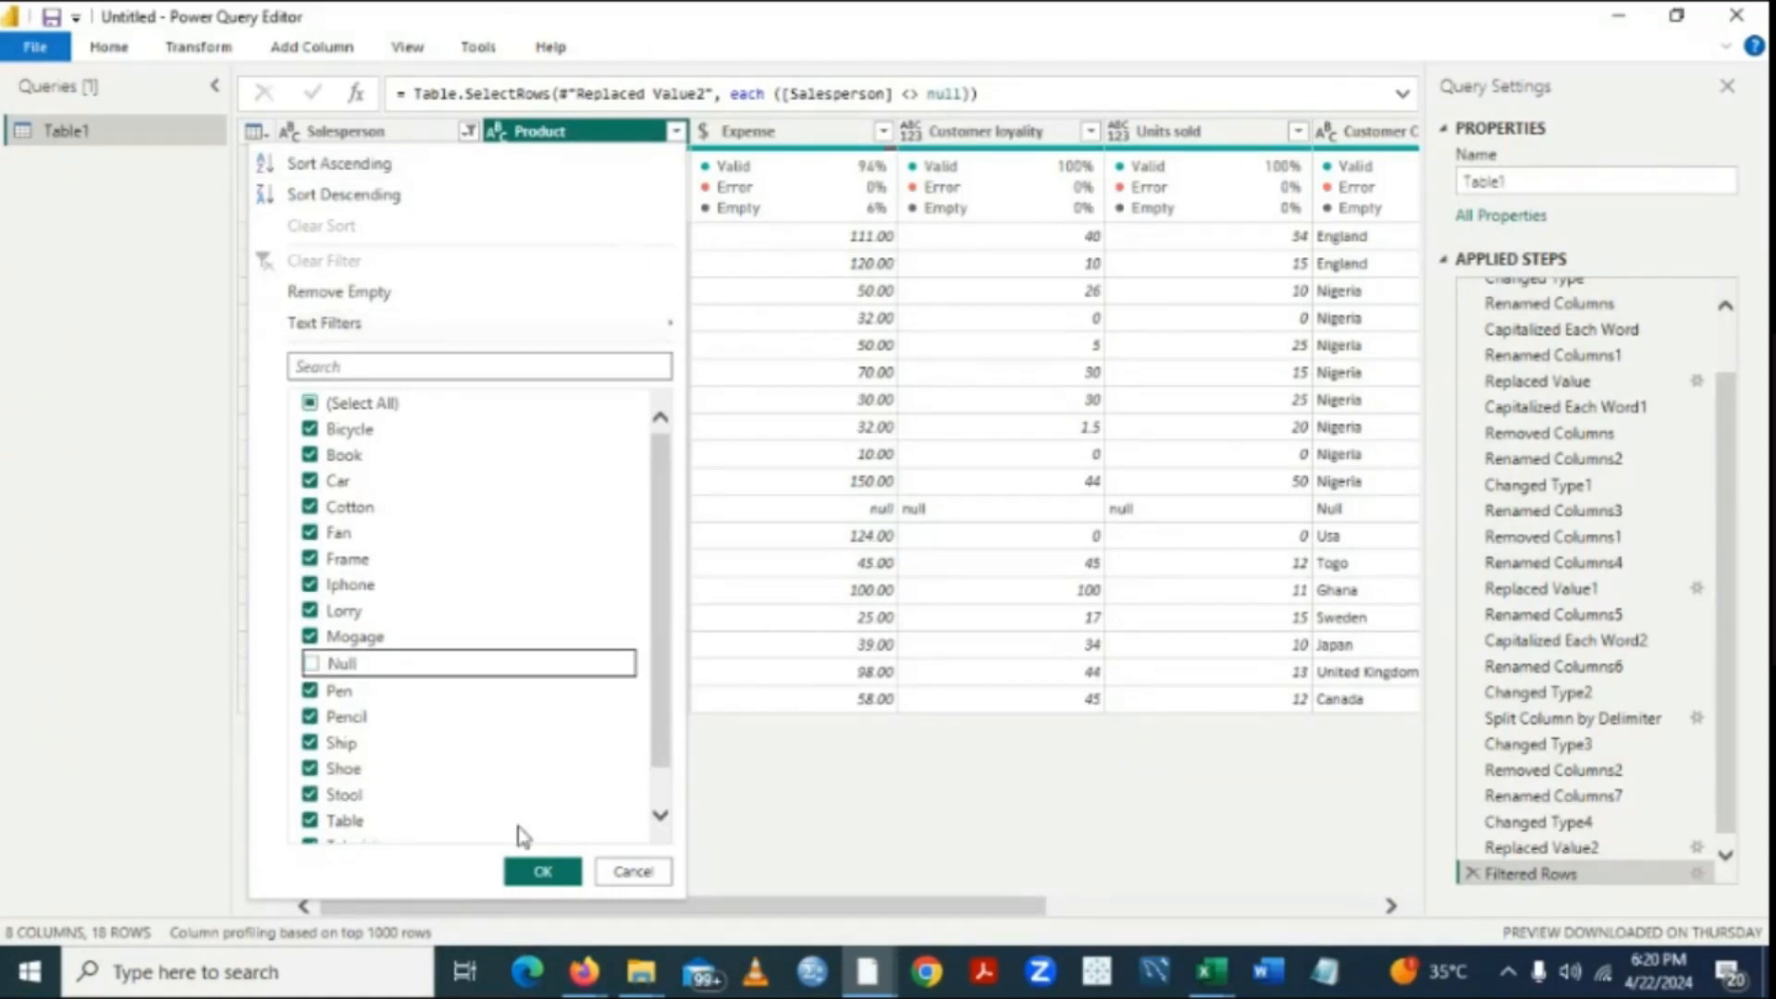
pyautogui.click(542, 873)
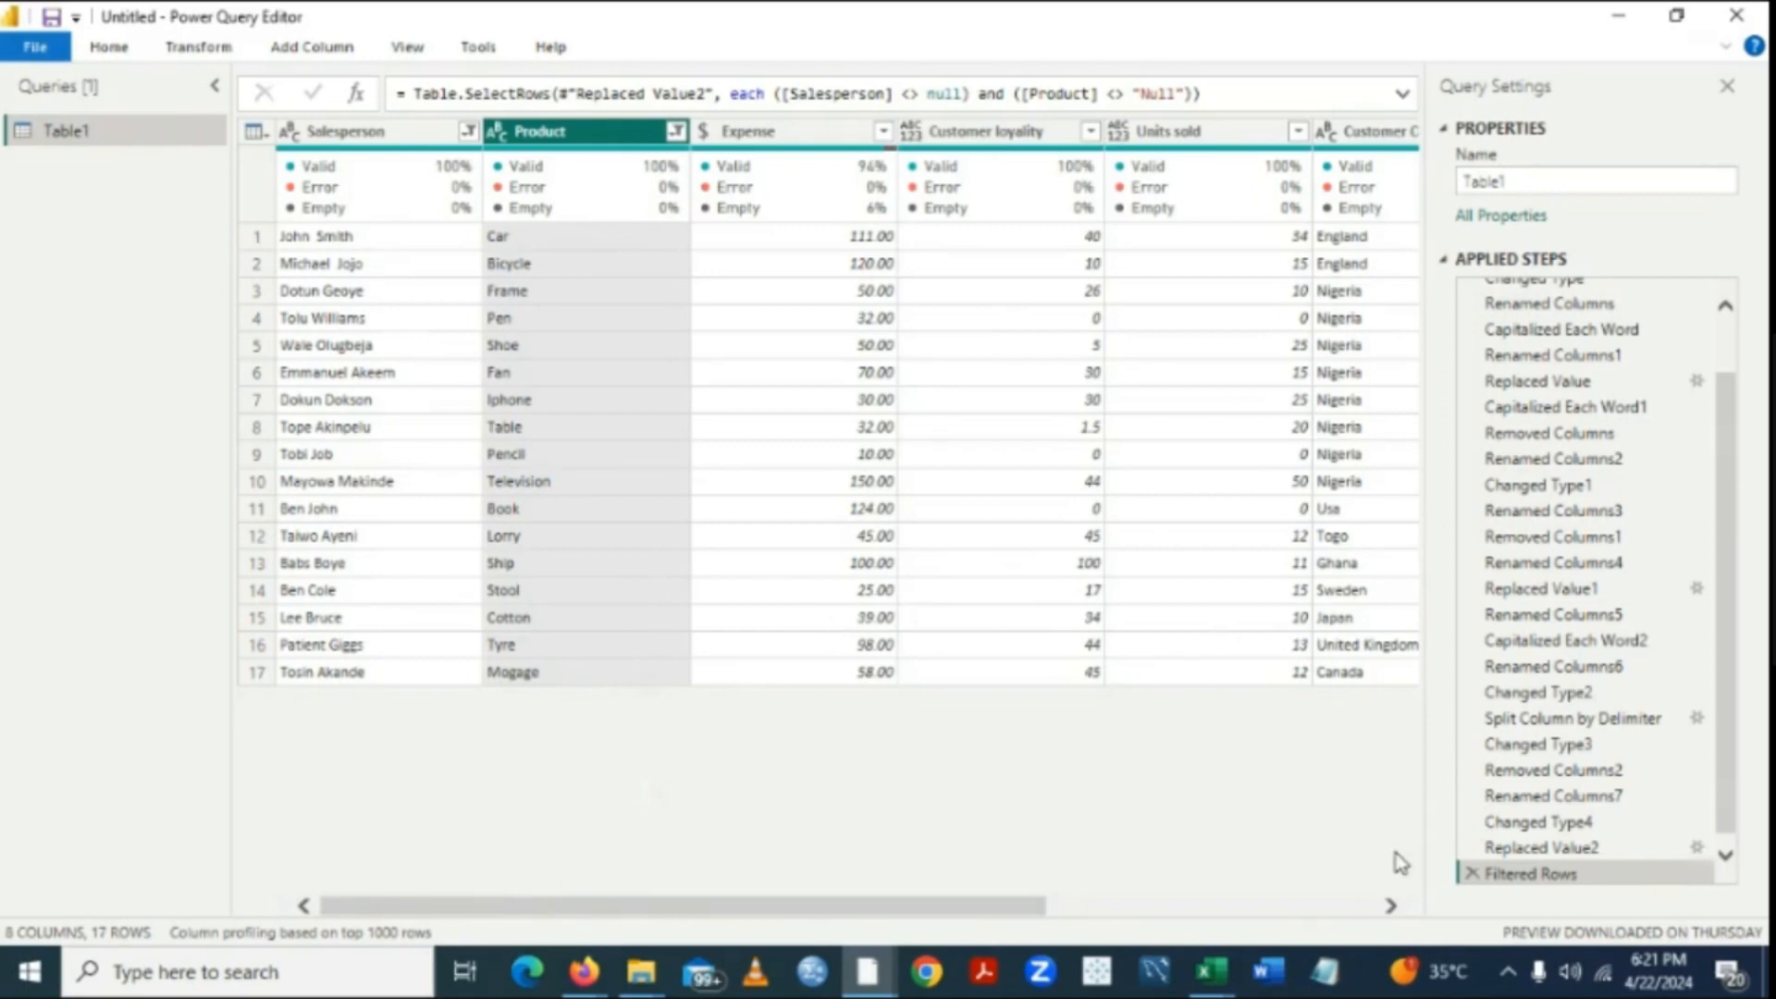
# Replace the null values with 0 in the Salesprice column.
pyautogui.click(1391, 907)
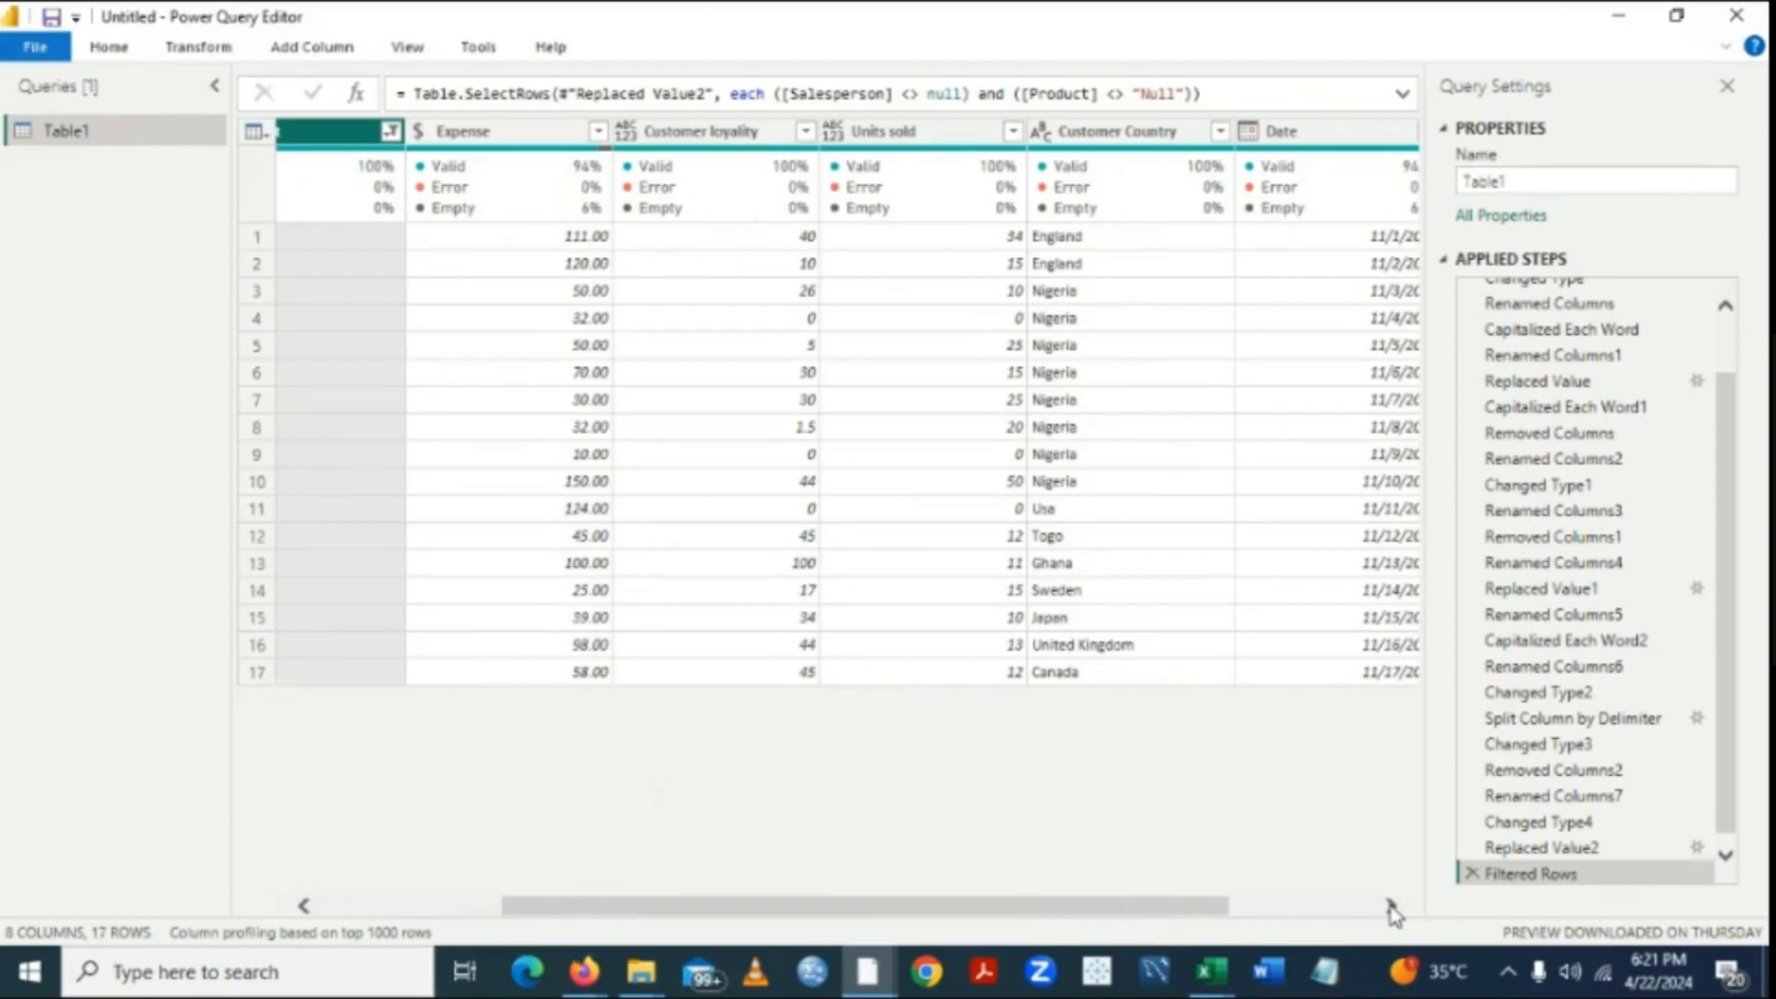
pyautogui.click(1391, 907)
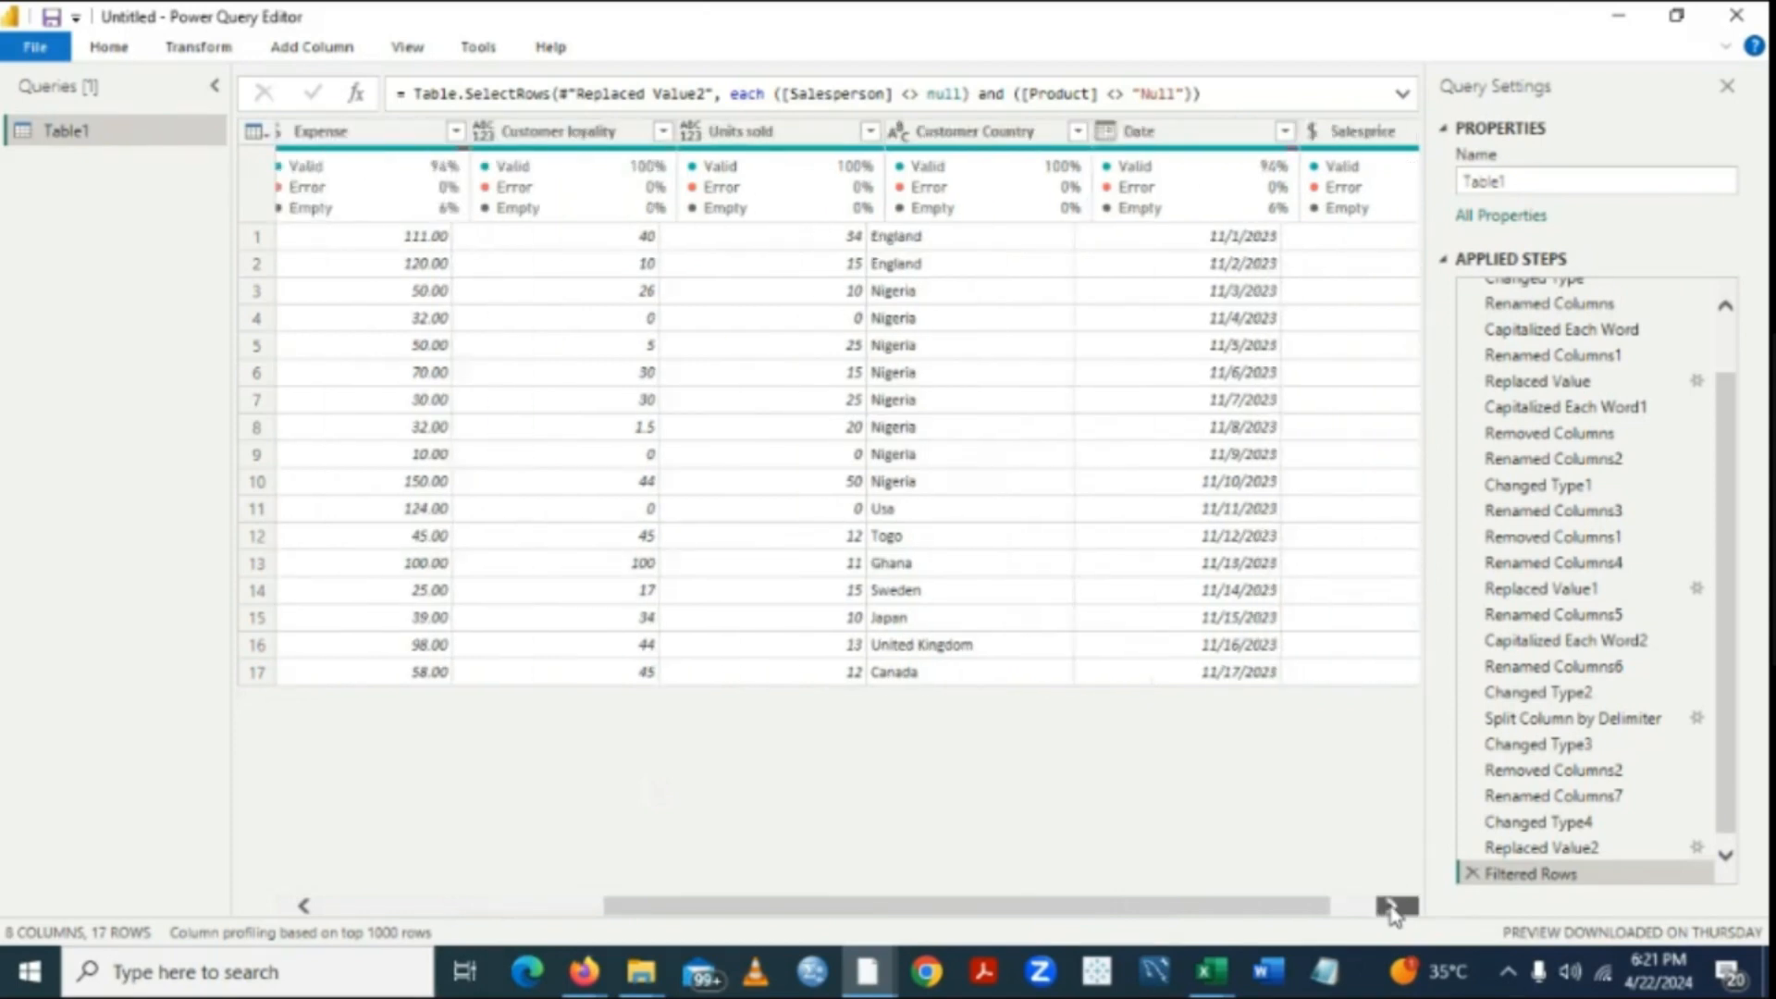
pyautogui.click(1391, 906)
pyautogui.click(1391, 906)
pyautogui.click(1391, 906)
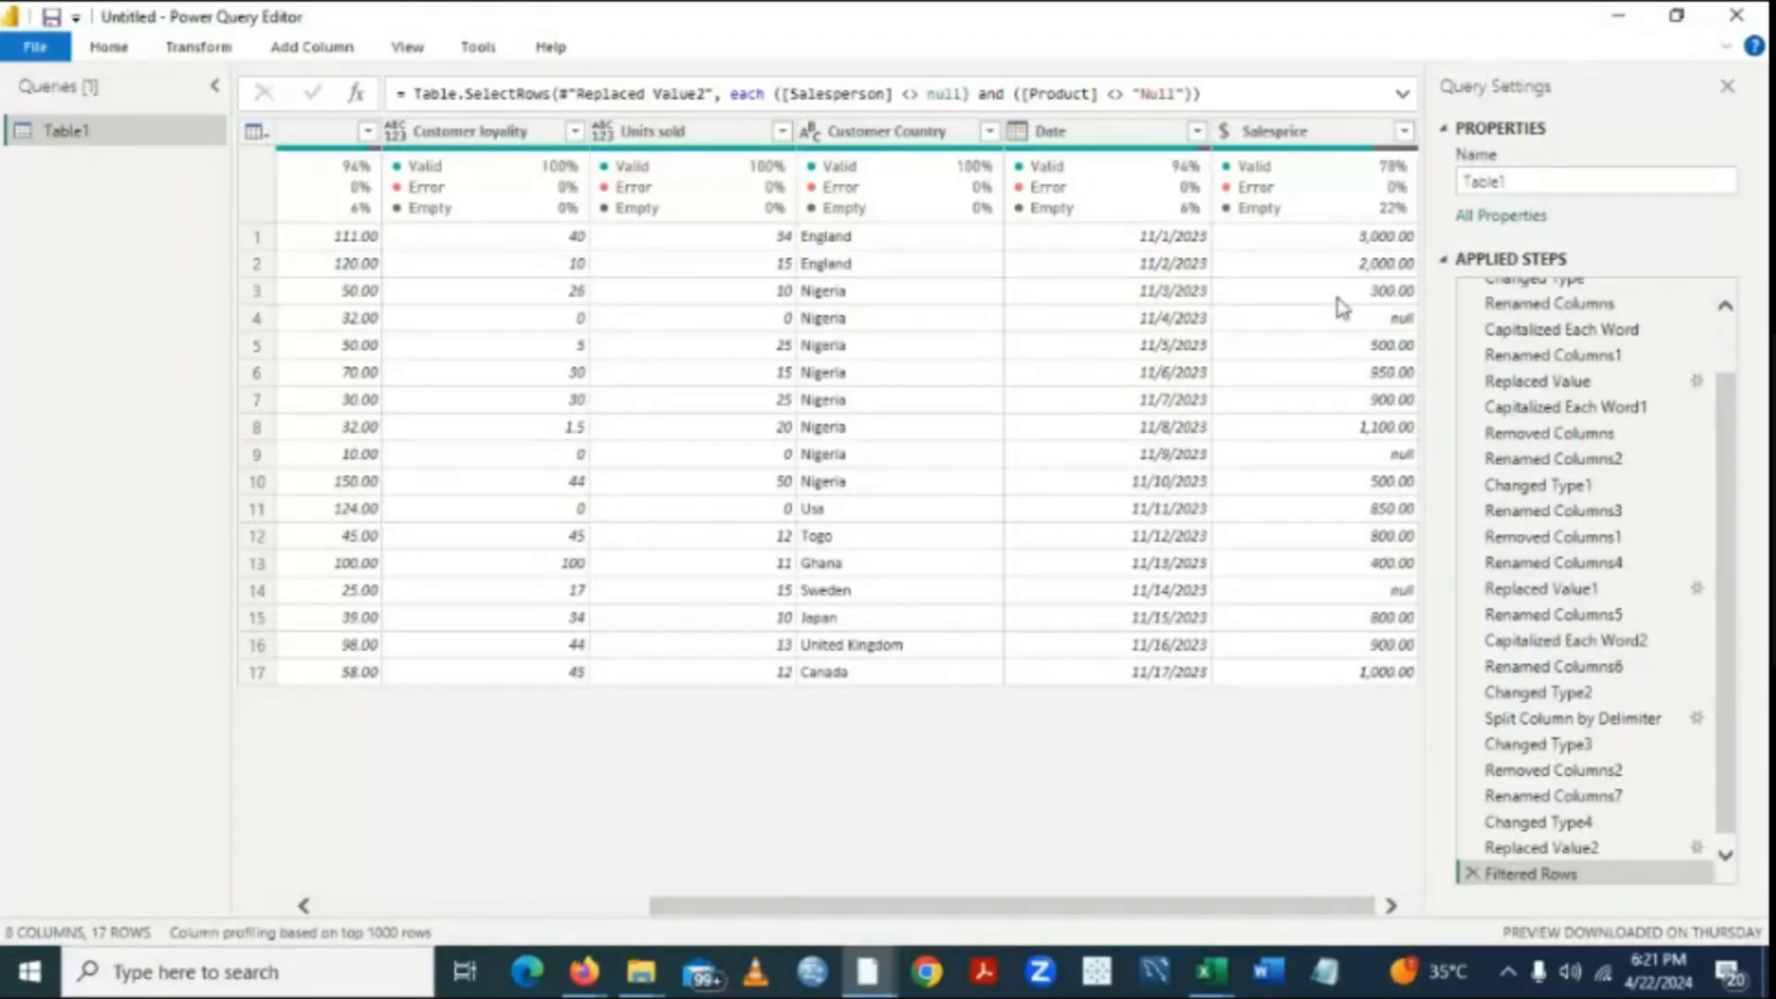
pyautogui.click(1302, 137)
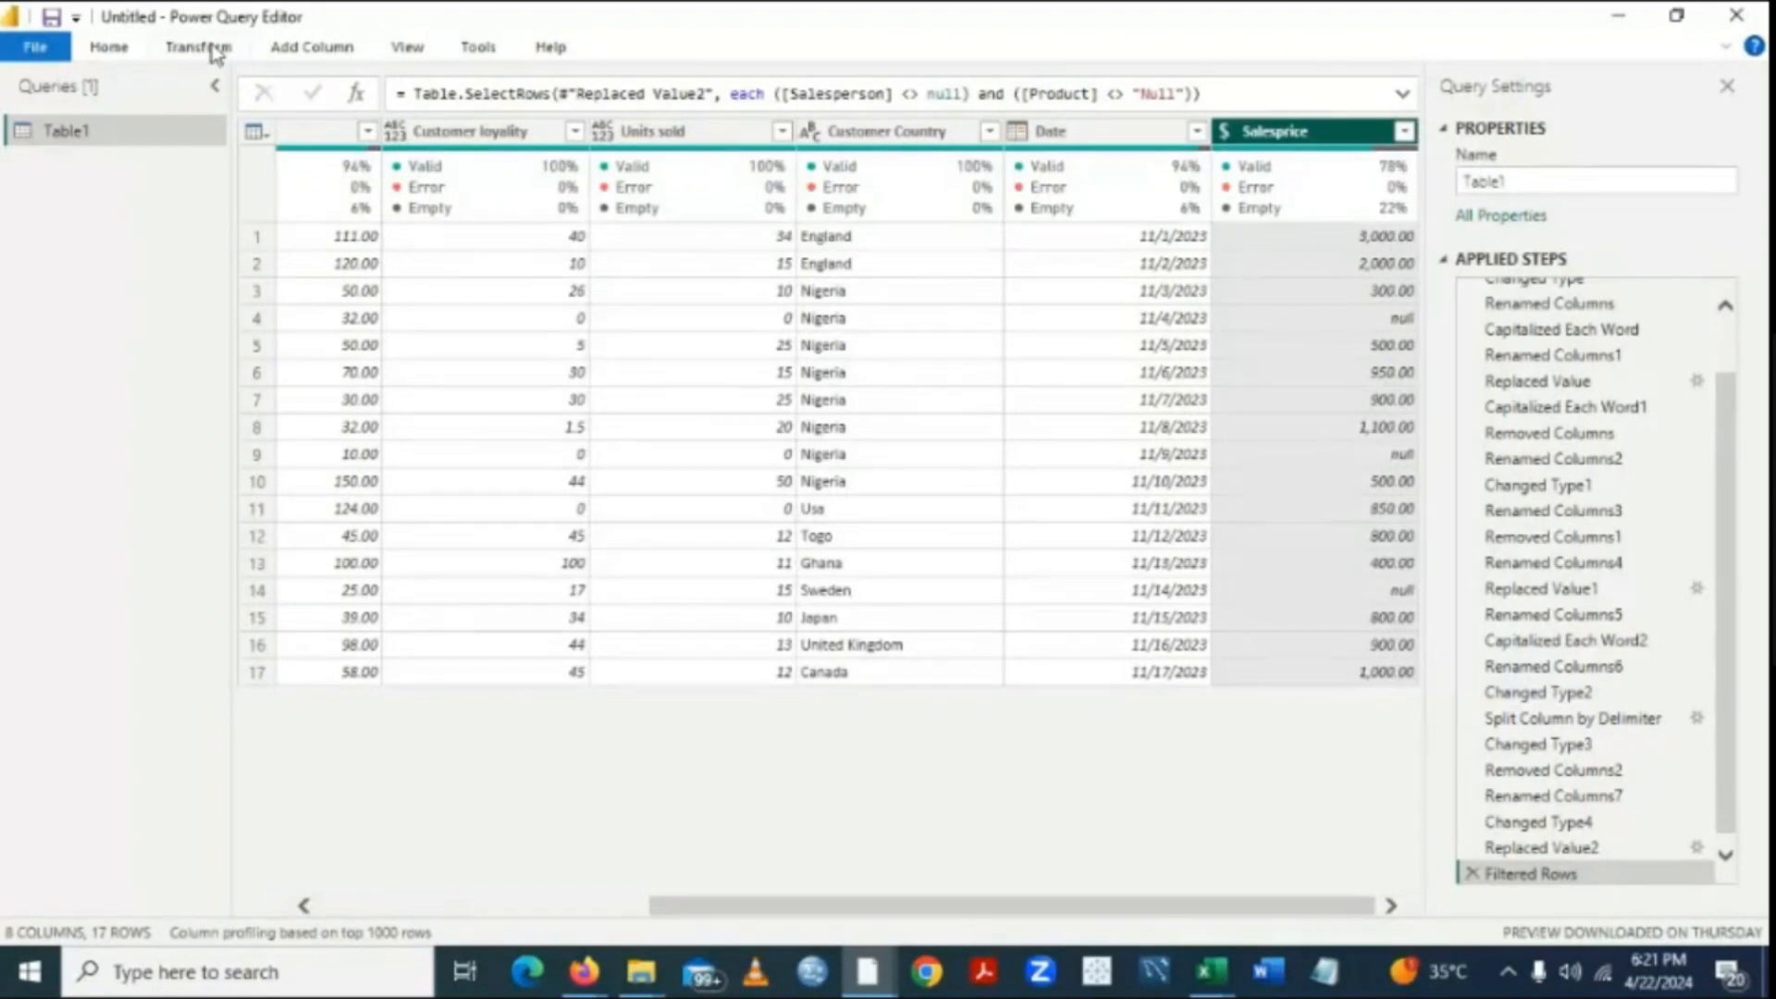
pyautogui.click(212, 51)
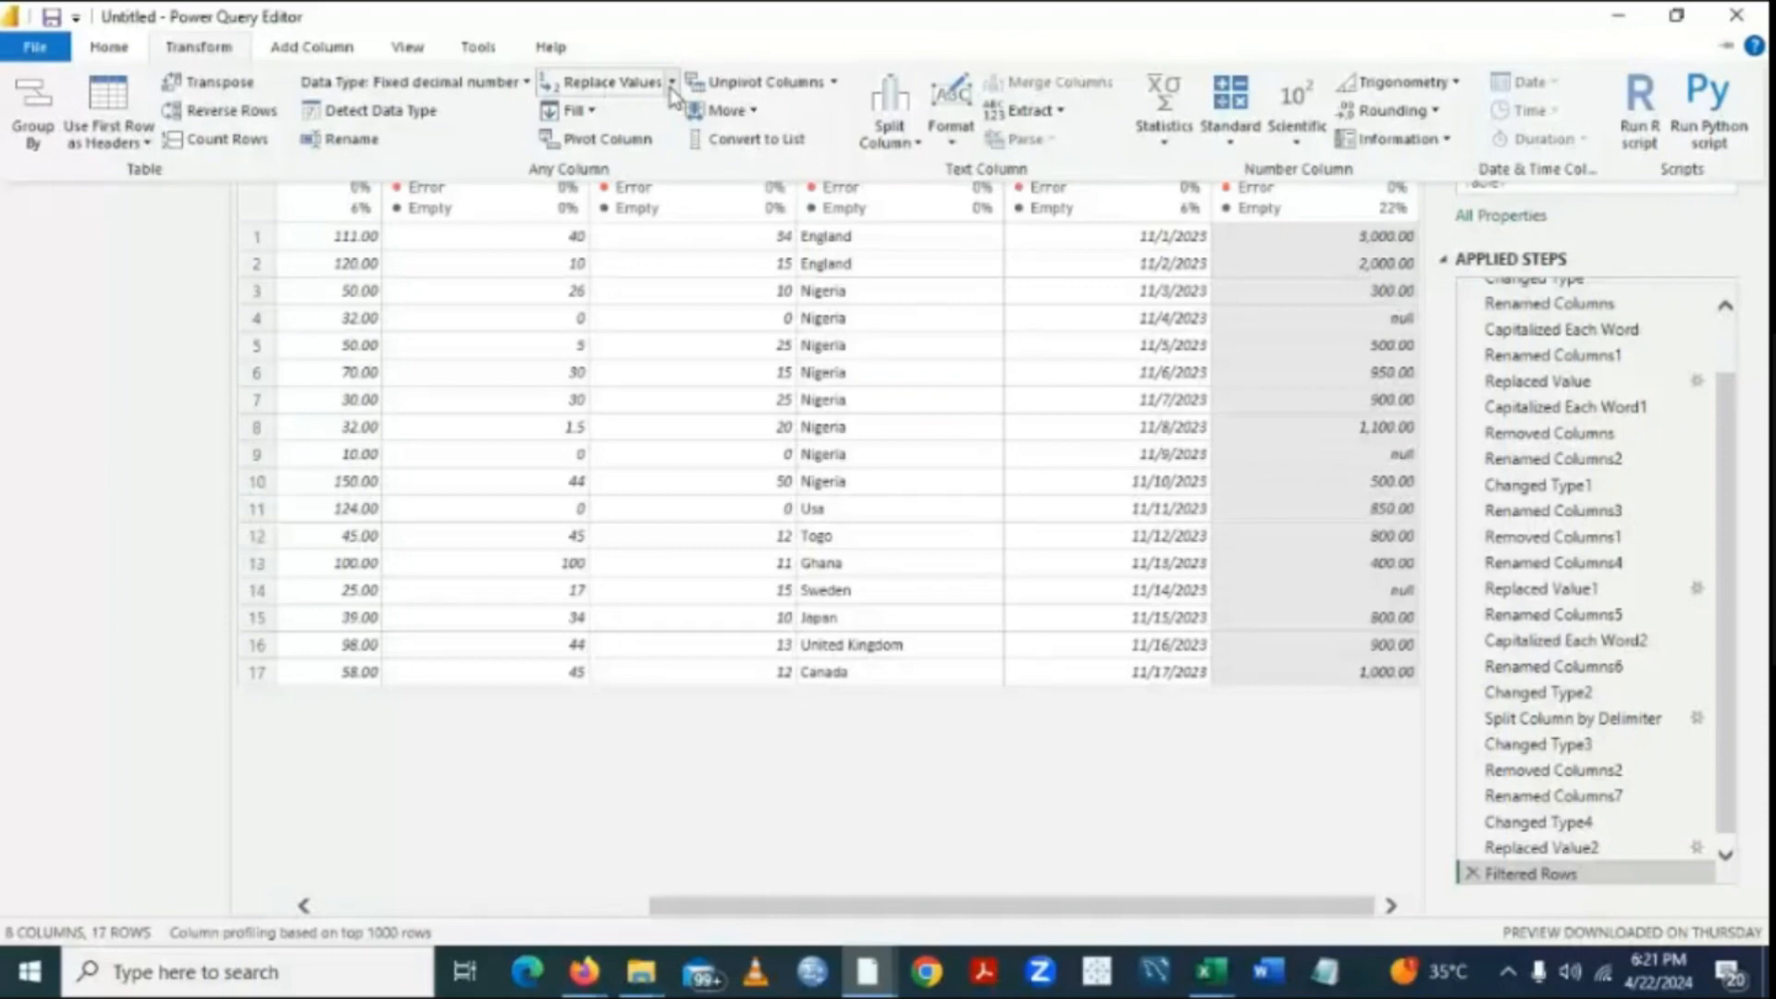
pyautogui.click(671, 87)
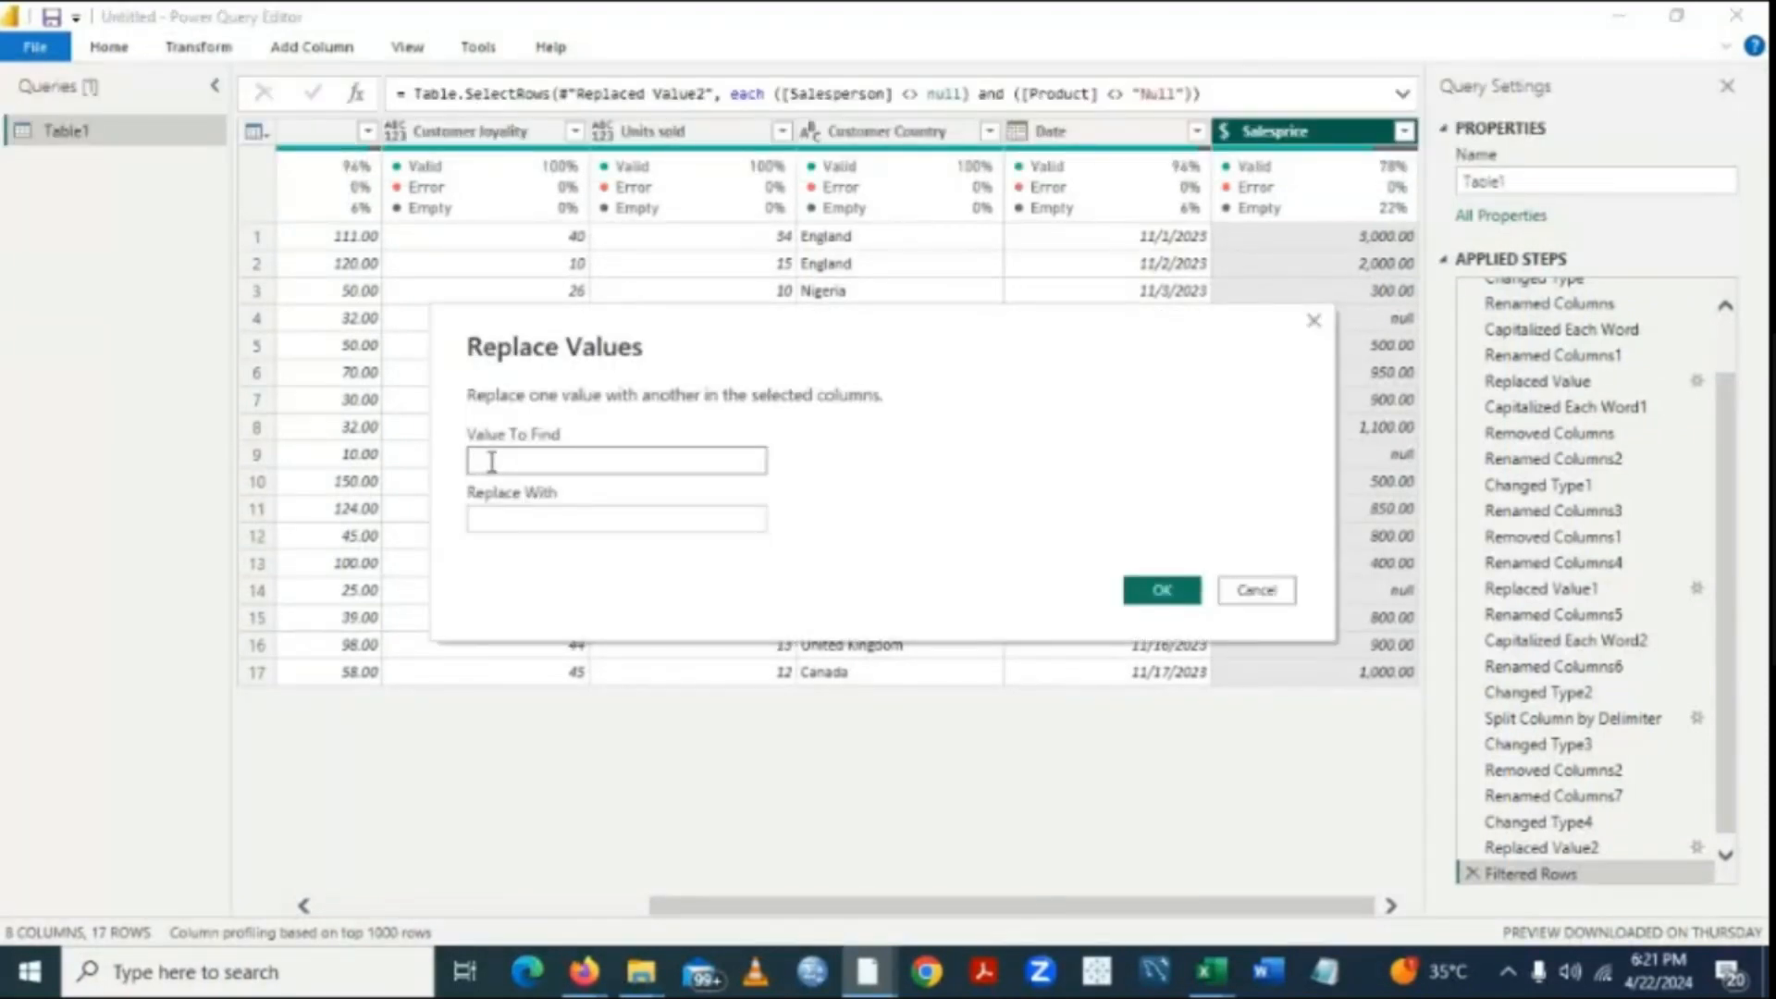
pyautogui.write('N')
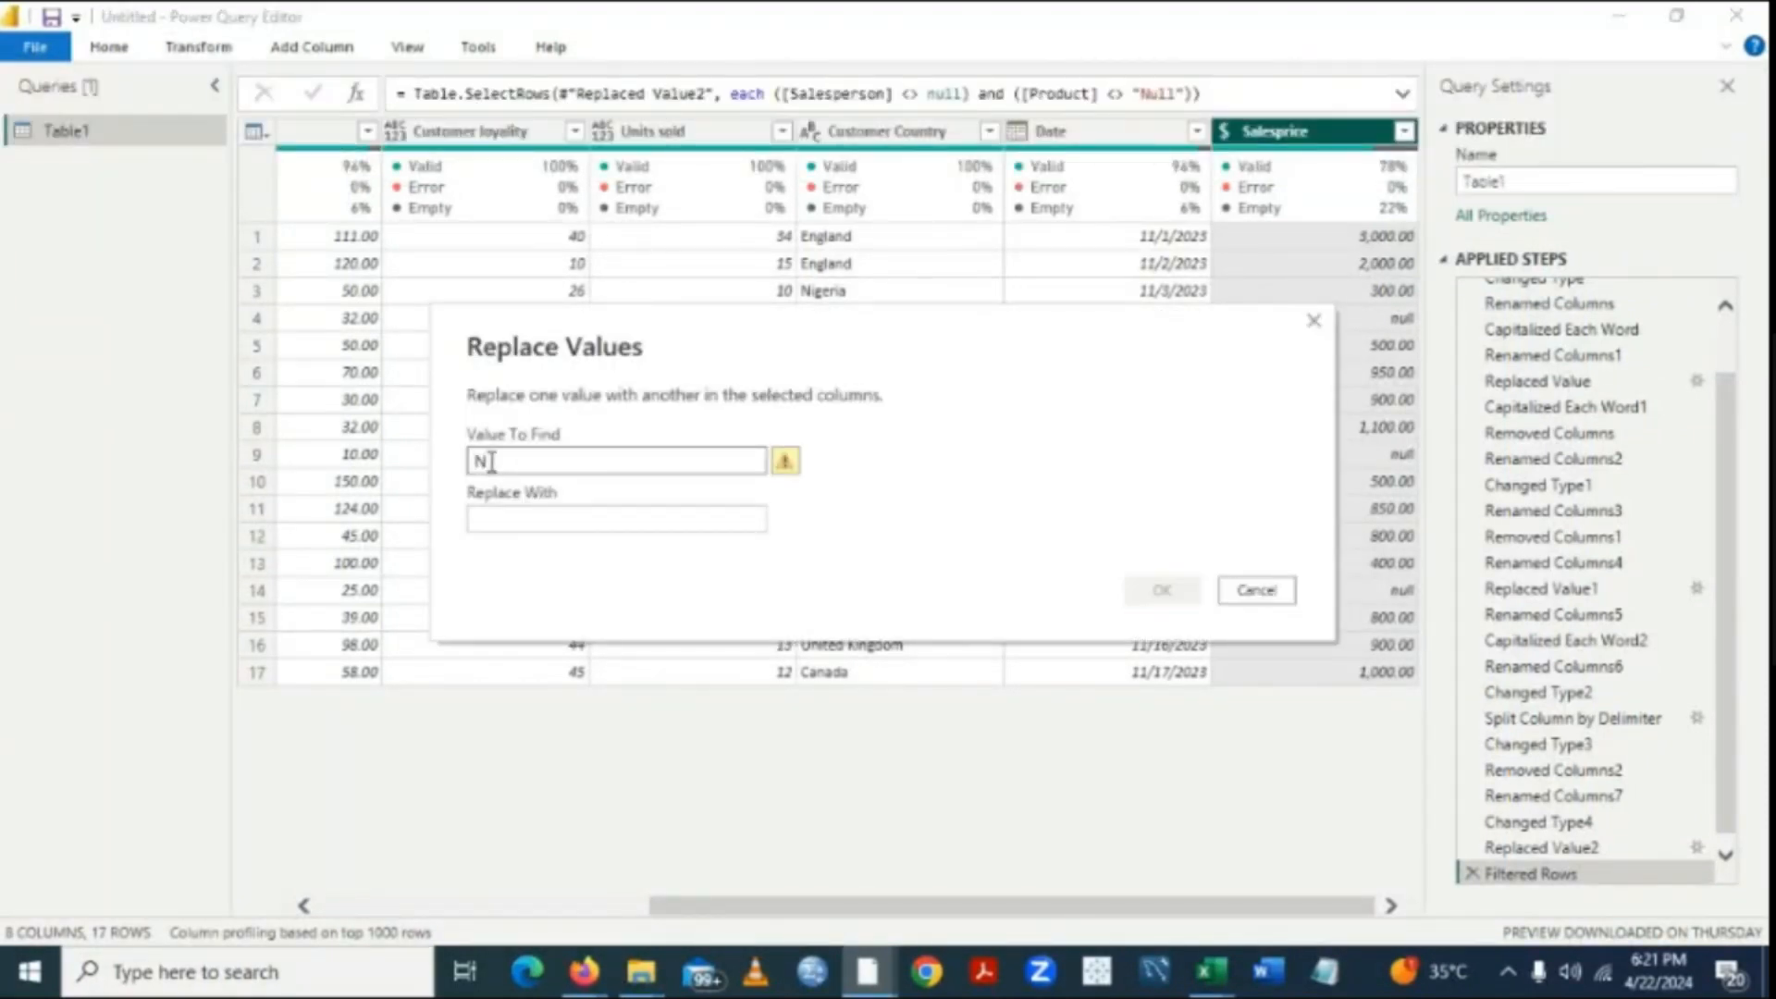
pyautogui.press('BackSpace')
pyautogui.press('BackSpace')
pyautogui.write('null')
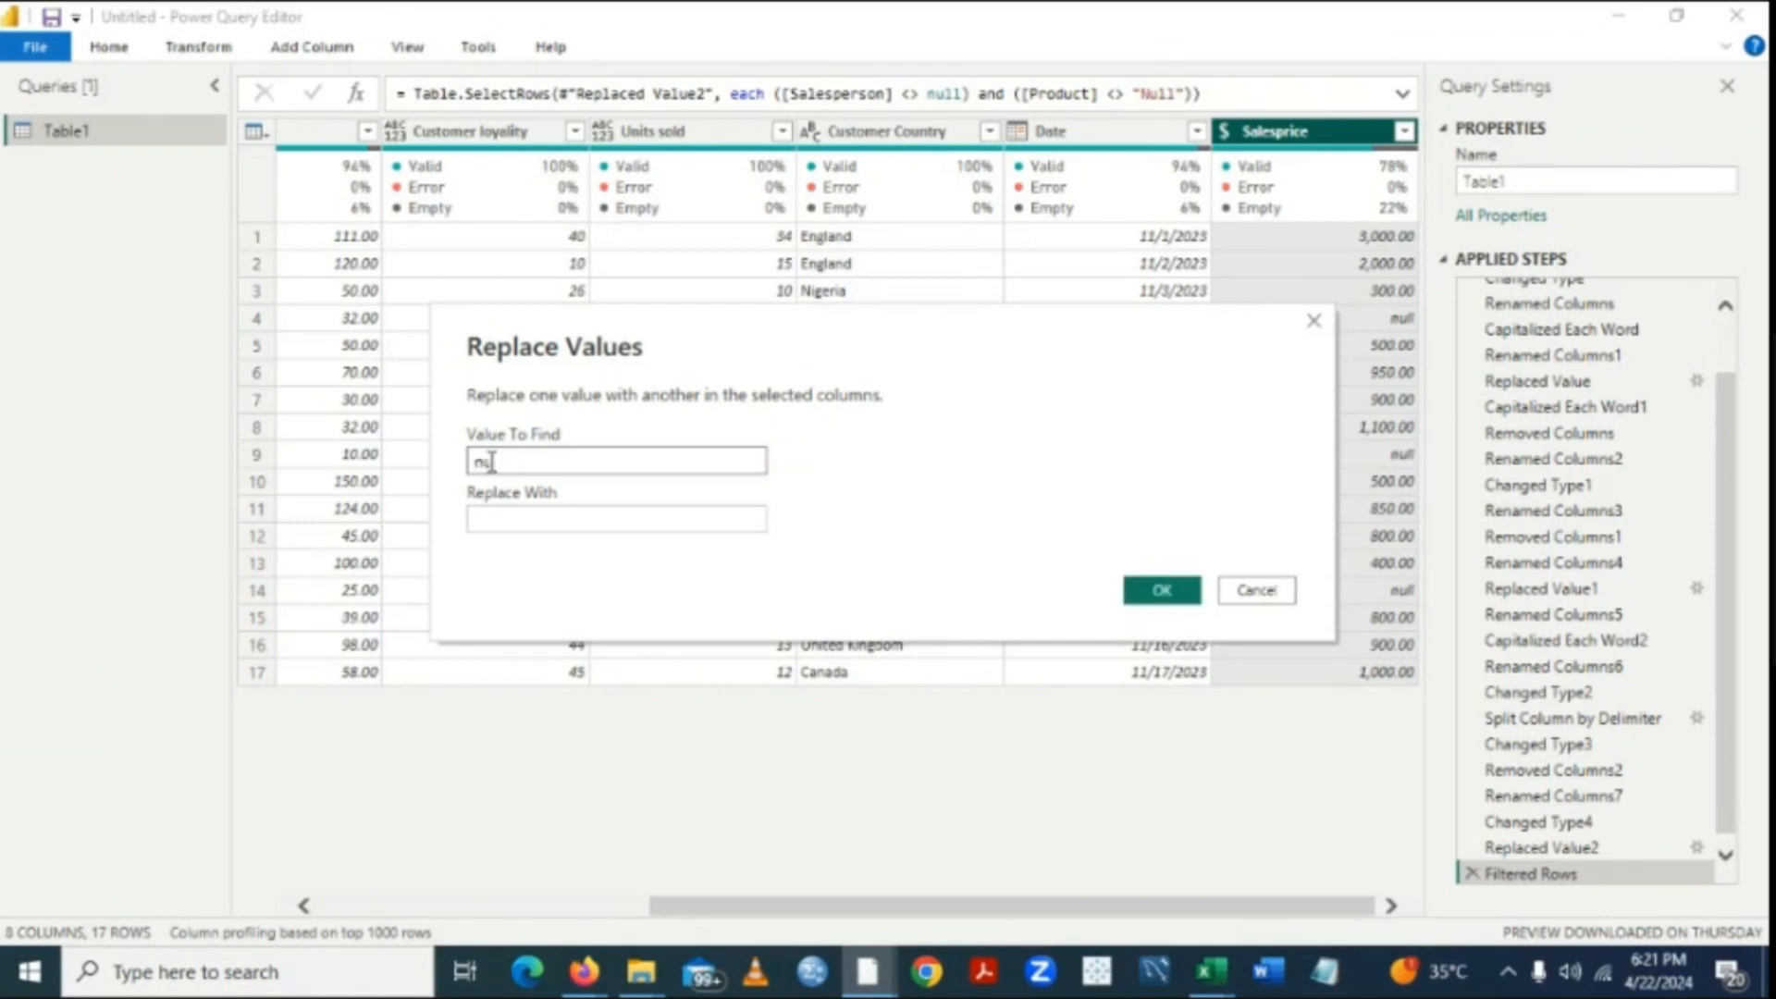
pyautogui.click(485, 516)
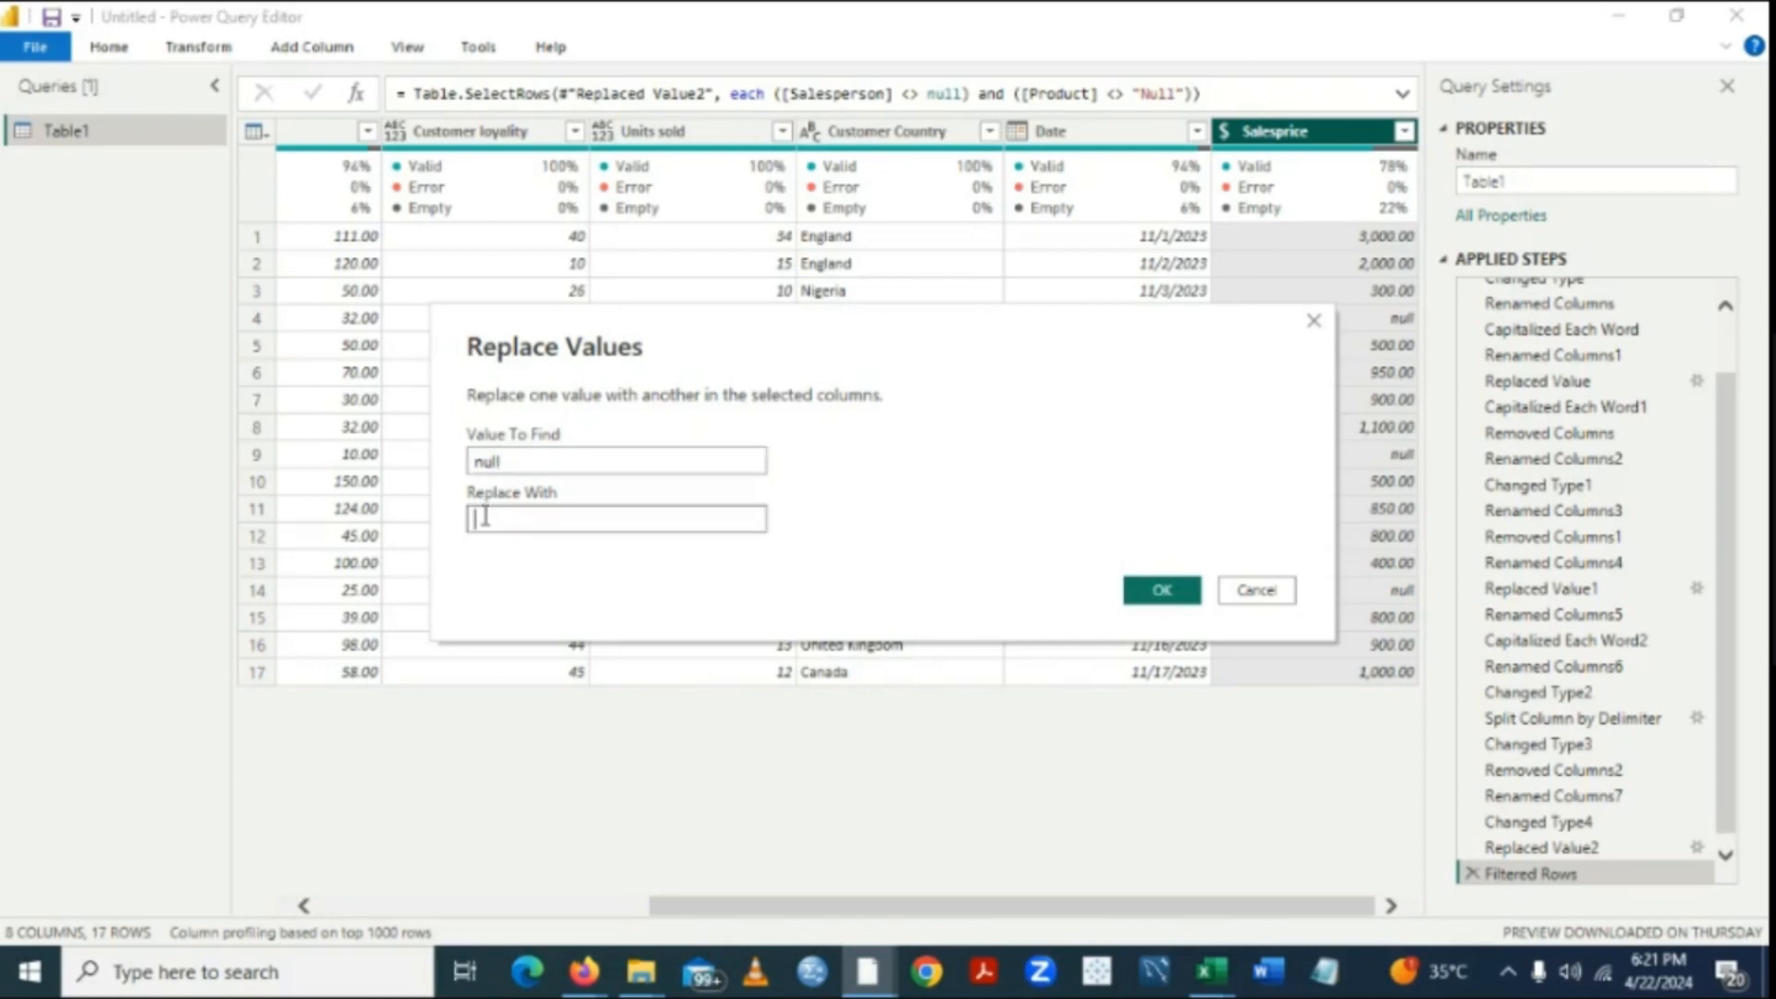
pyautogui.write('0')
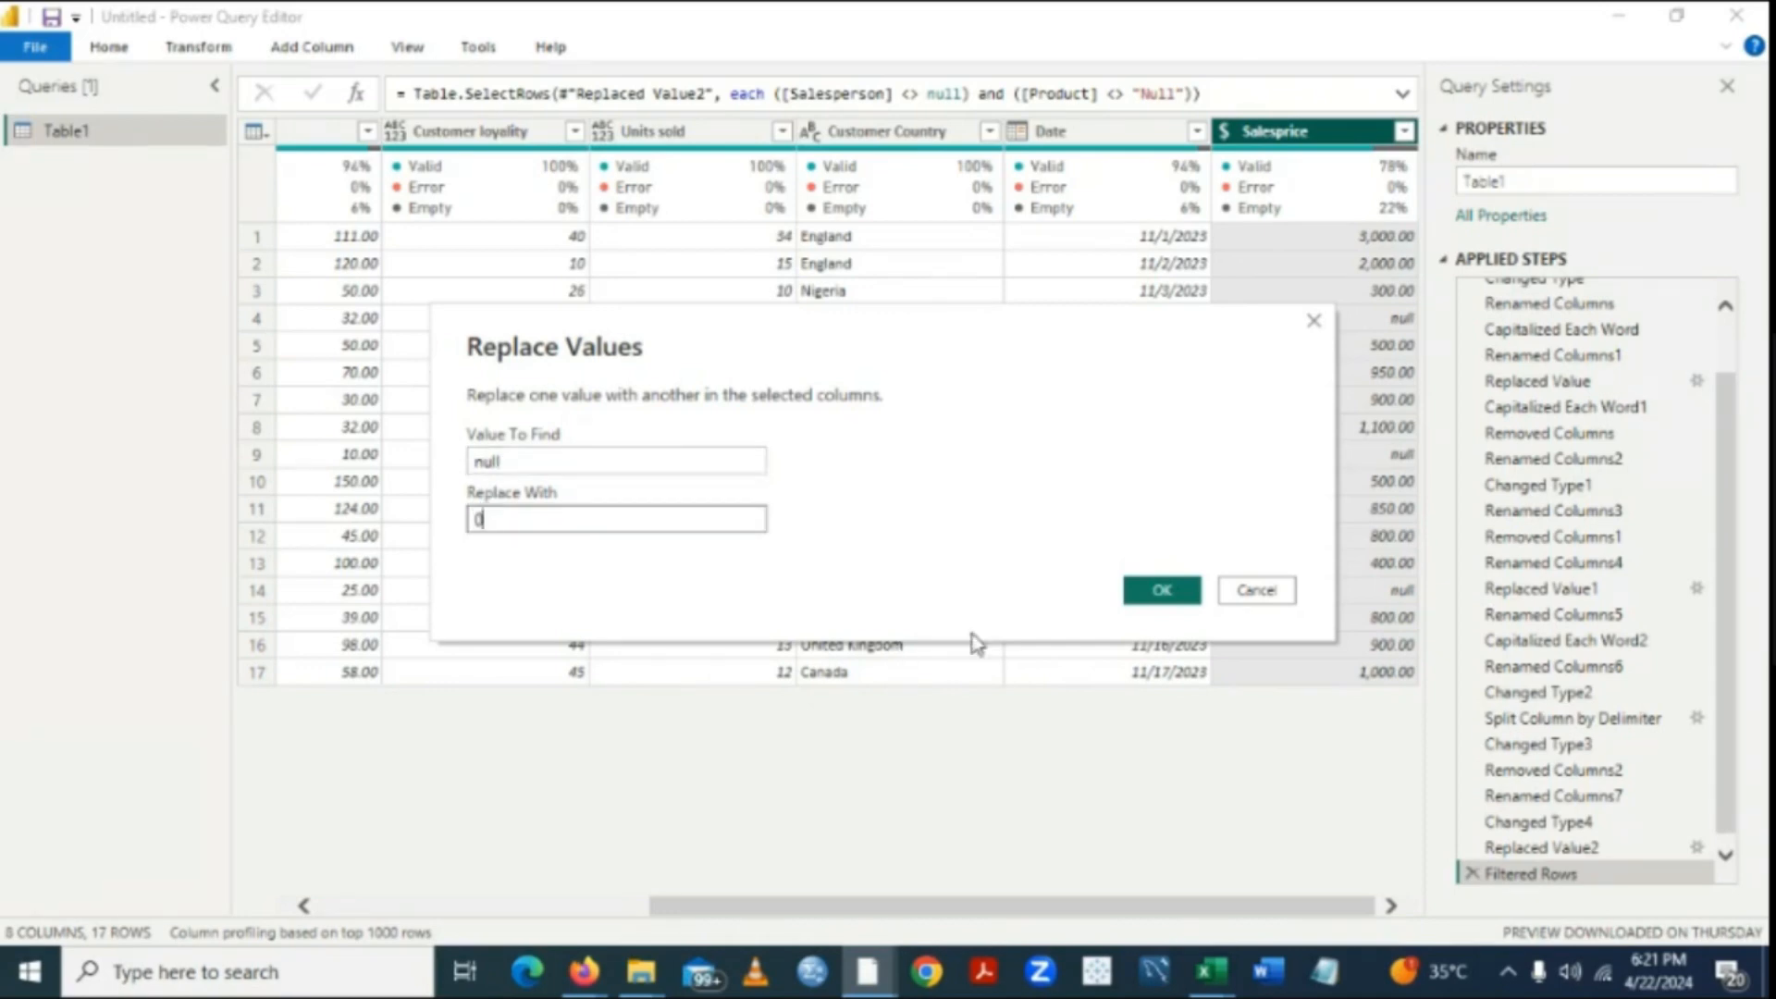
pyautogui.click(1162, 590)
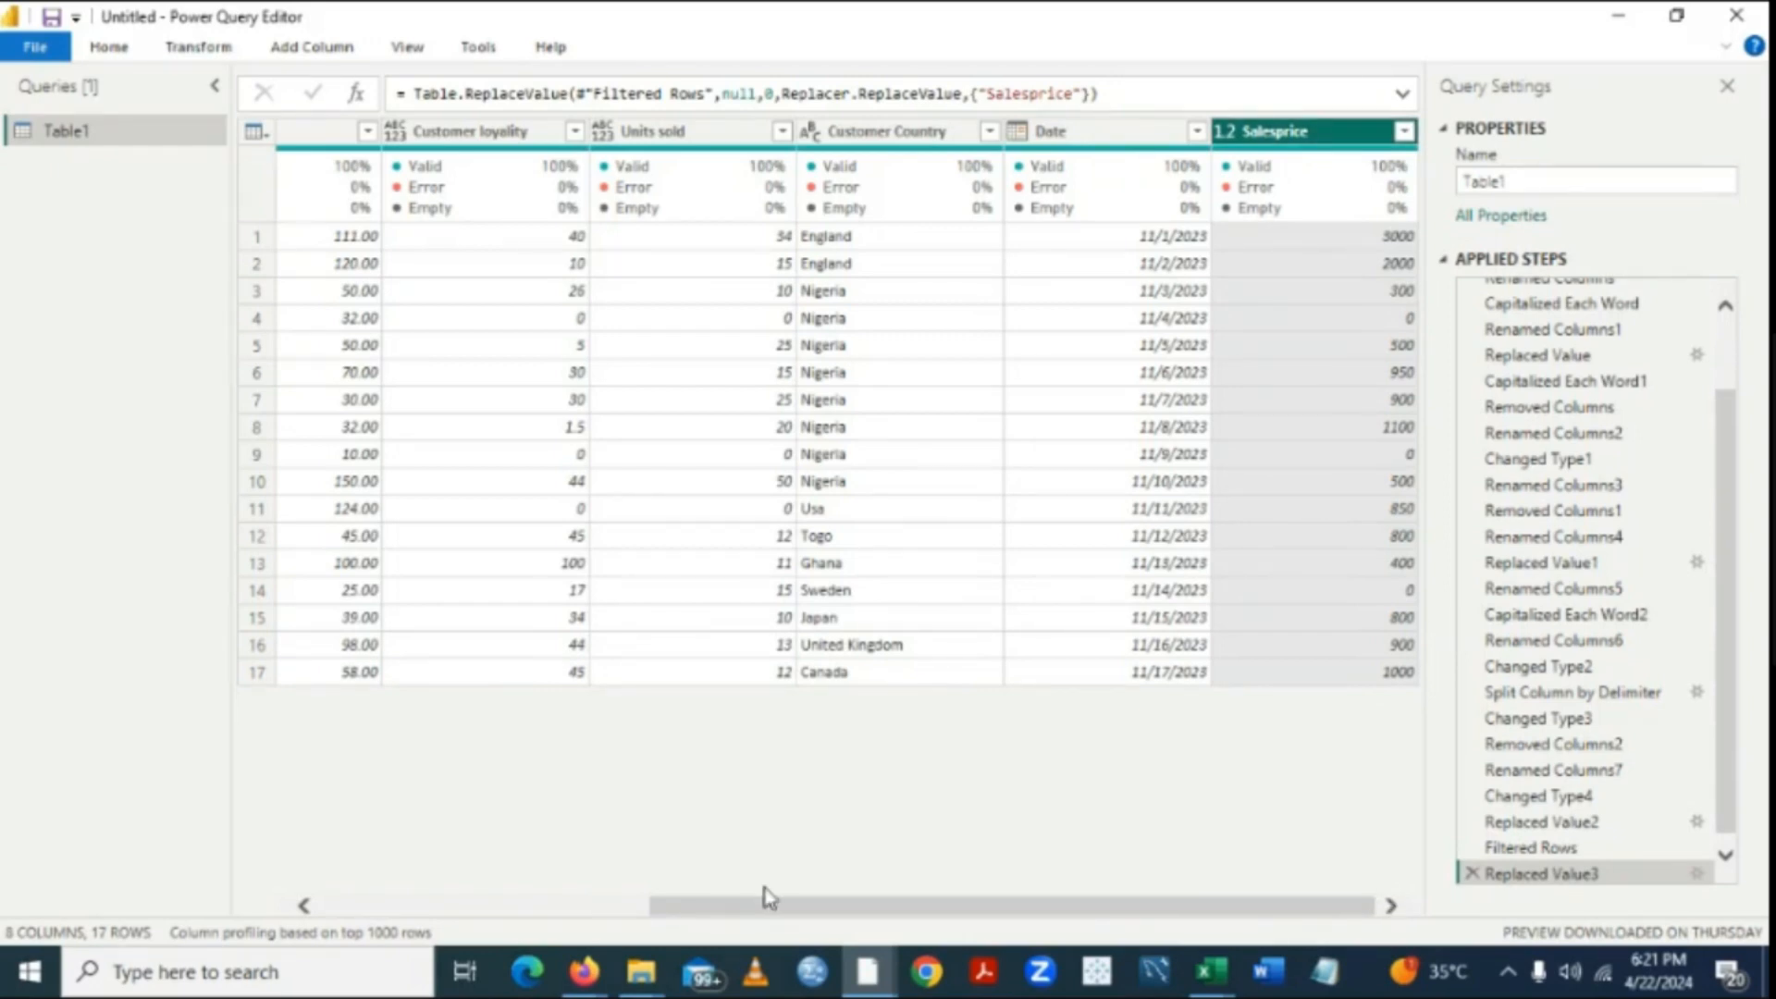
# Review all columns of the cleaned sales table, from Salesperson through Salesprice, for remaining data problems.
pyautogui.click(305, 906)
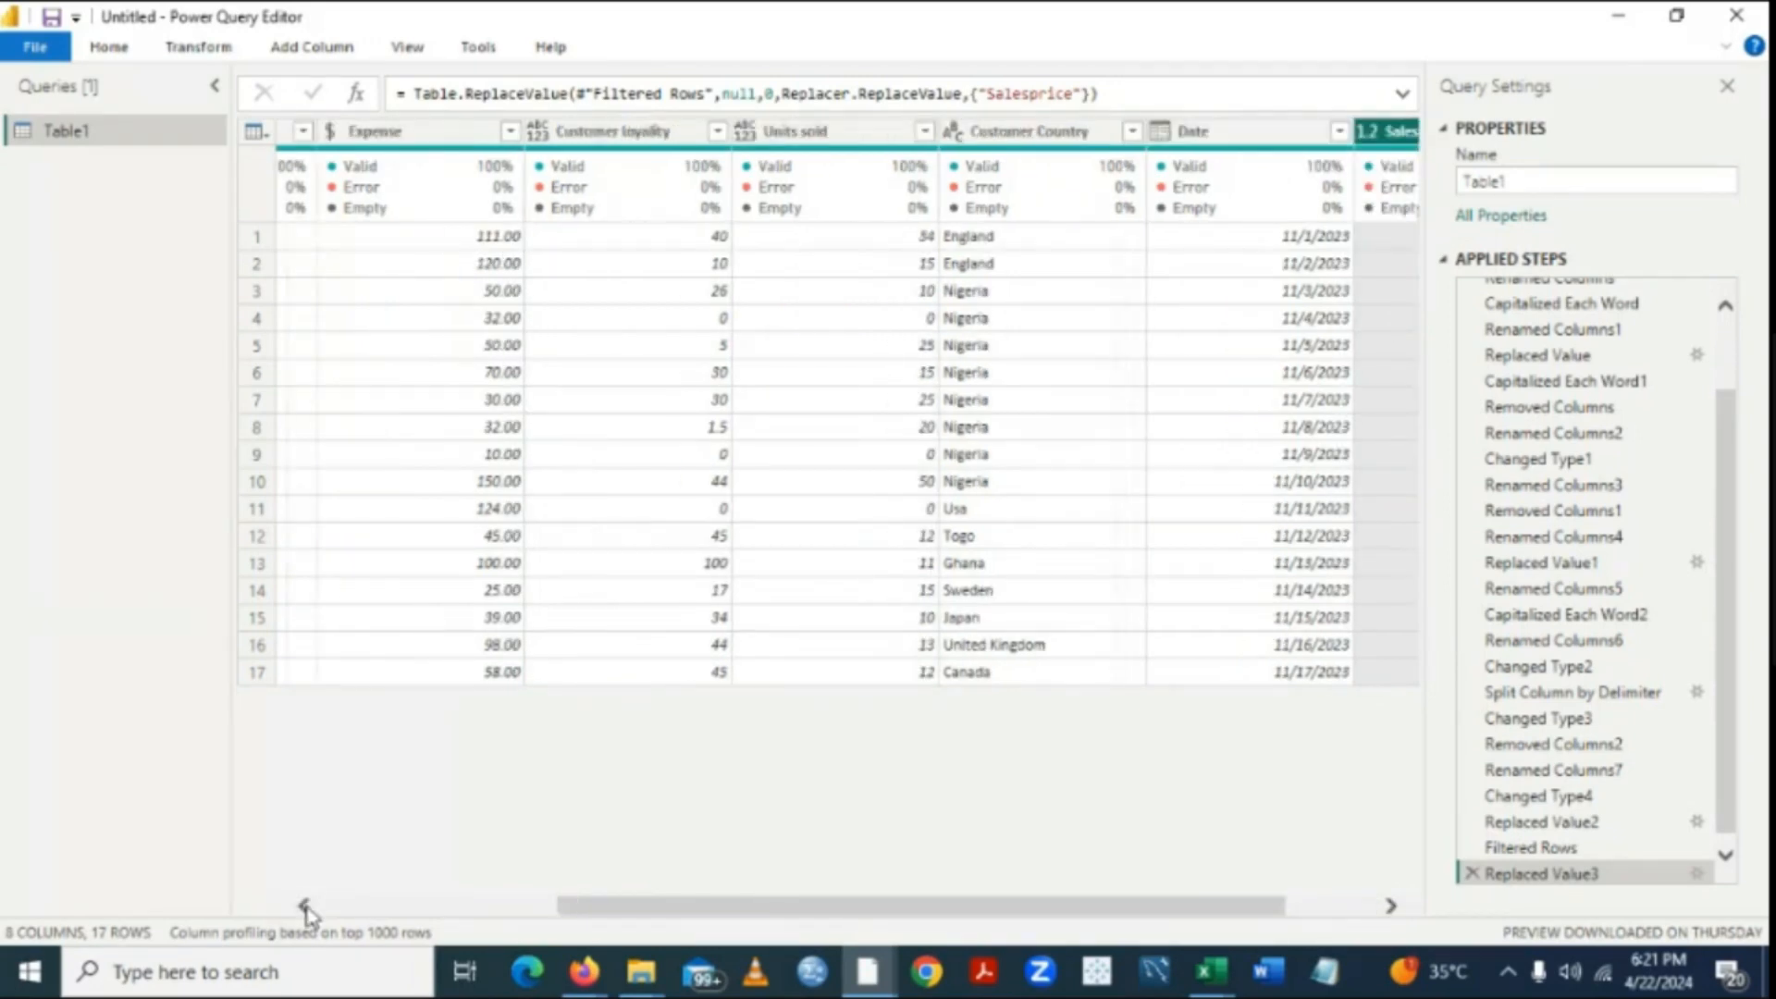
pyautogui.click(304, 905)
pyautogui.click(304, 905)
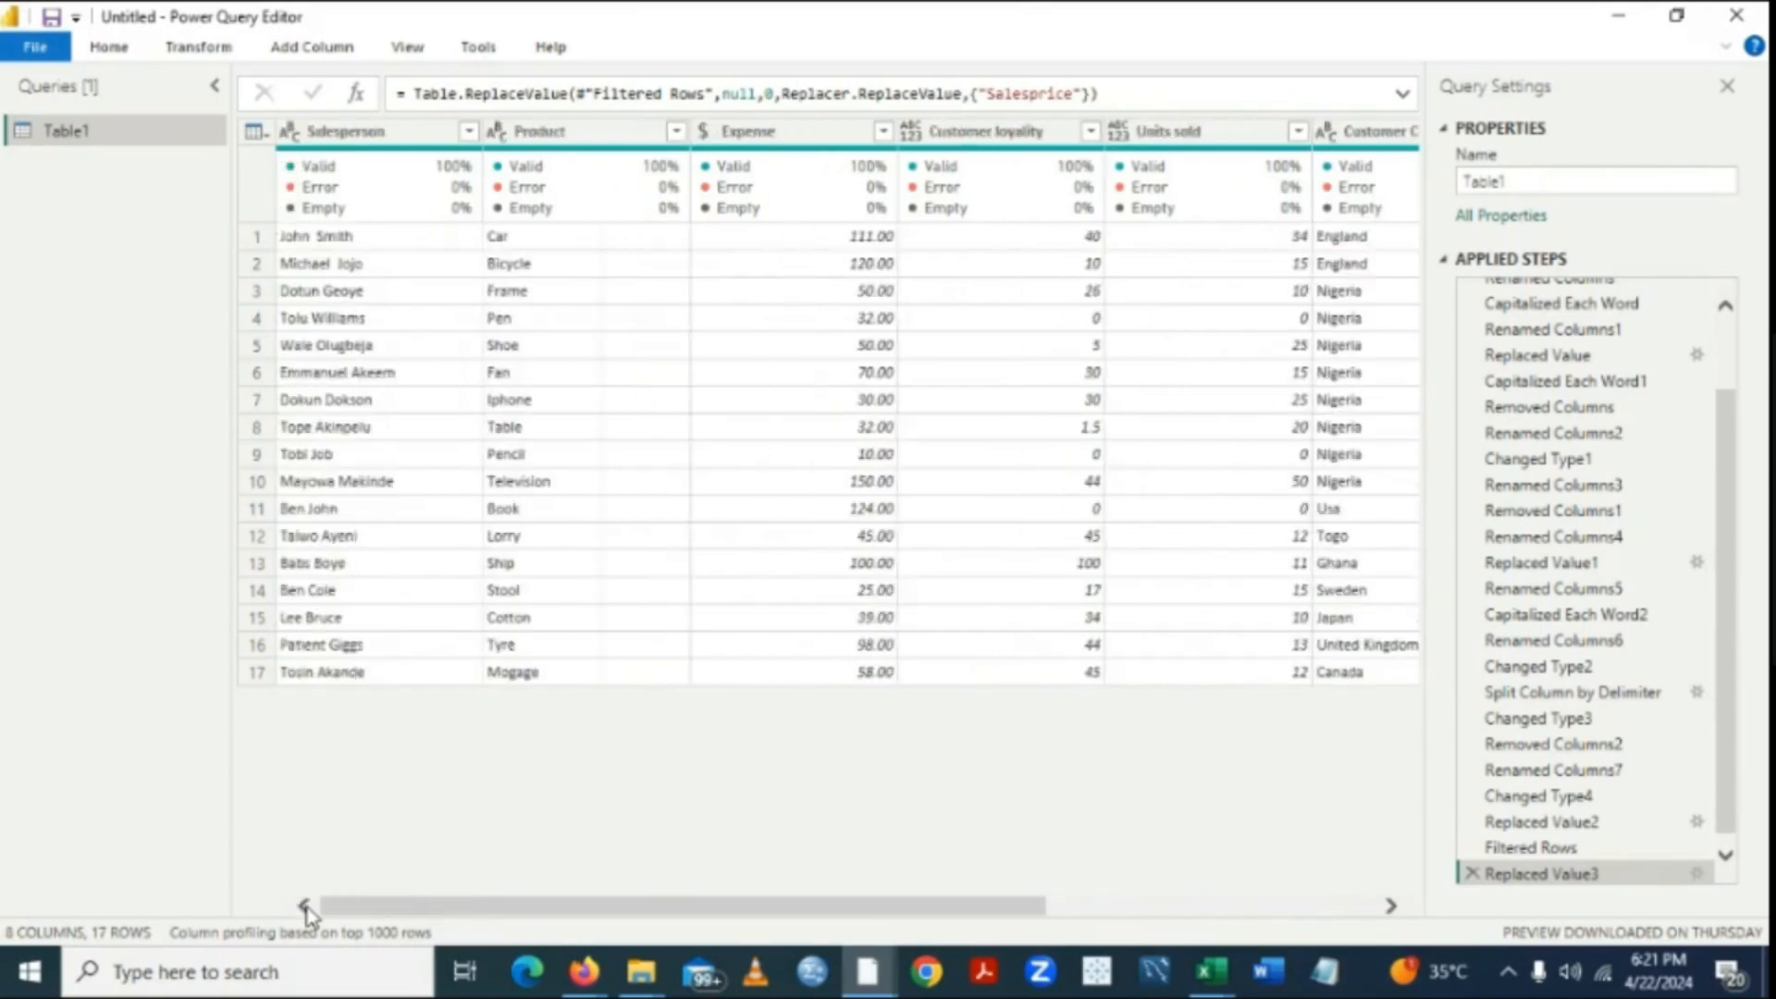
pyautogui.click(1390, 906)
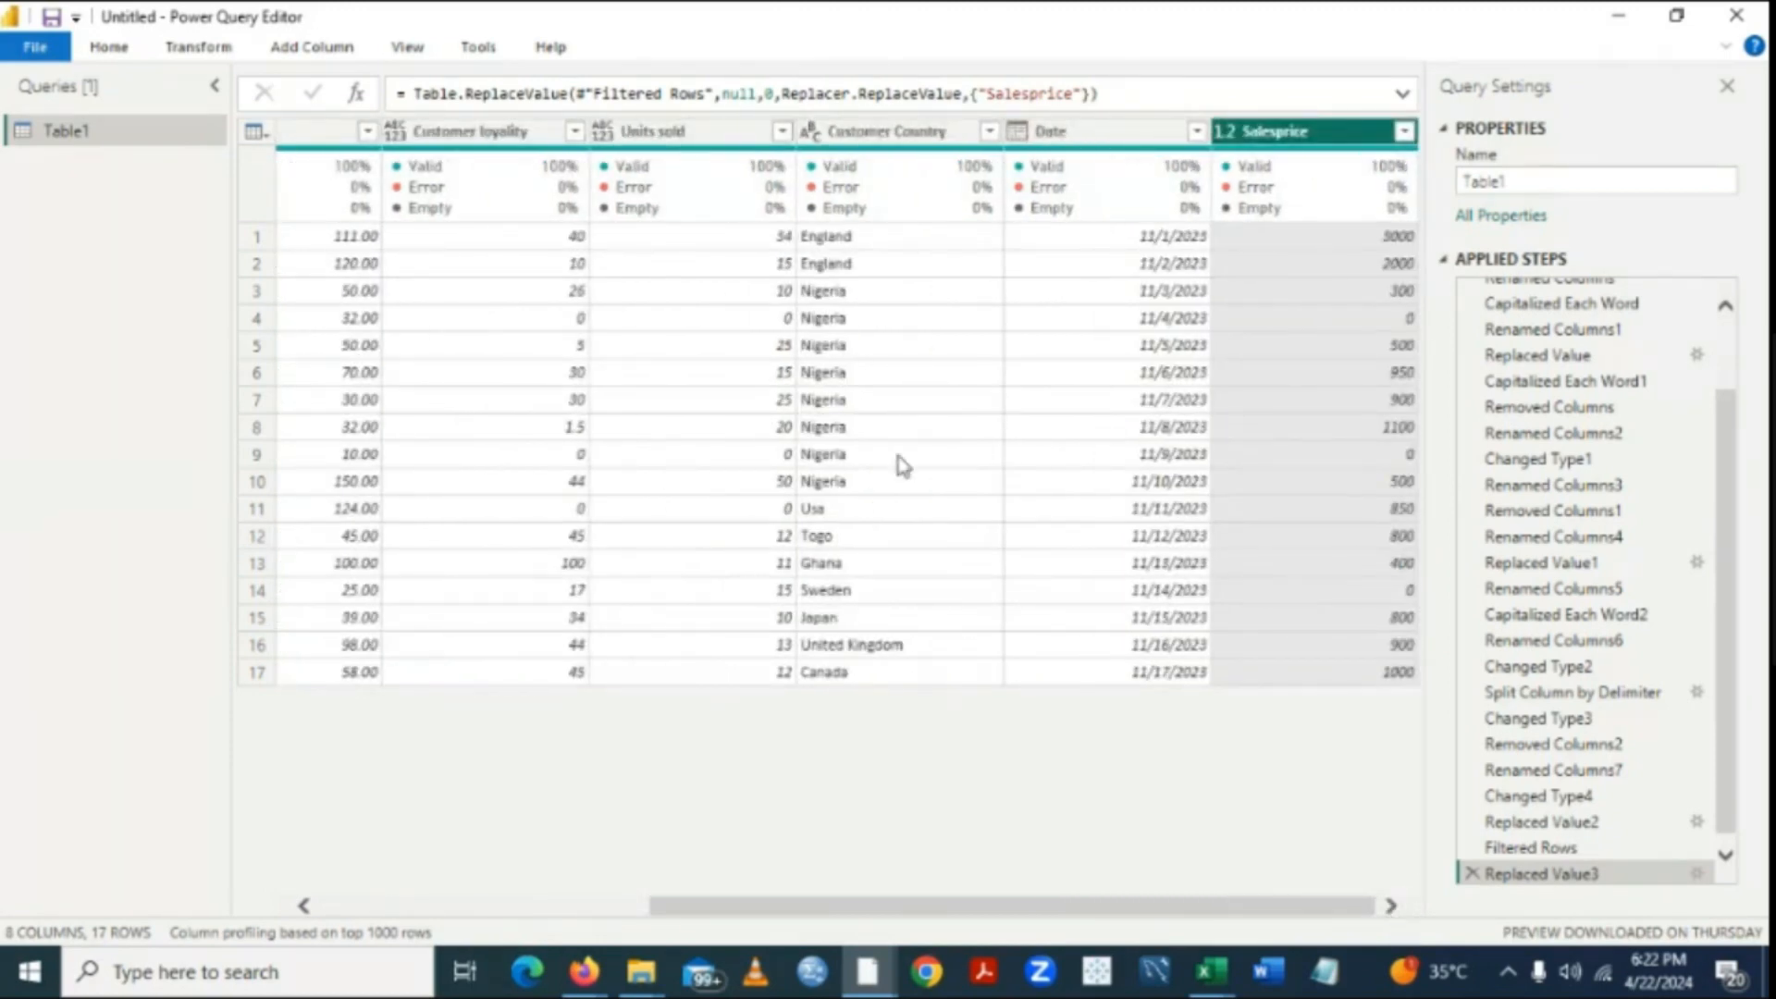
pyautogui.click(194, 51)
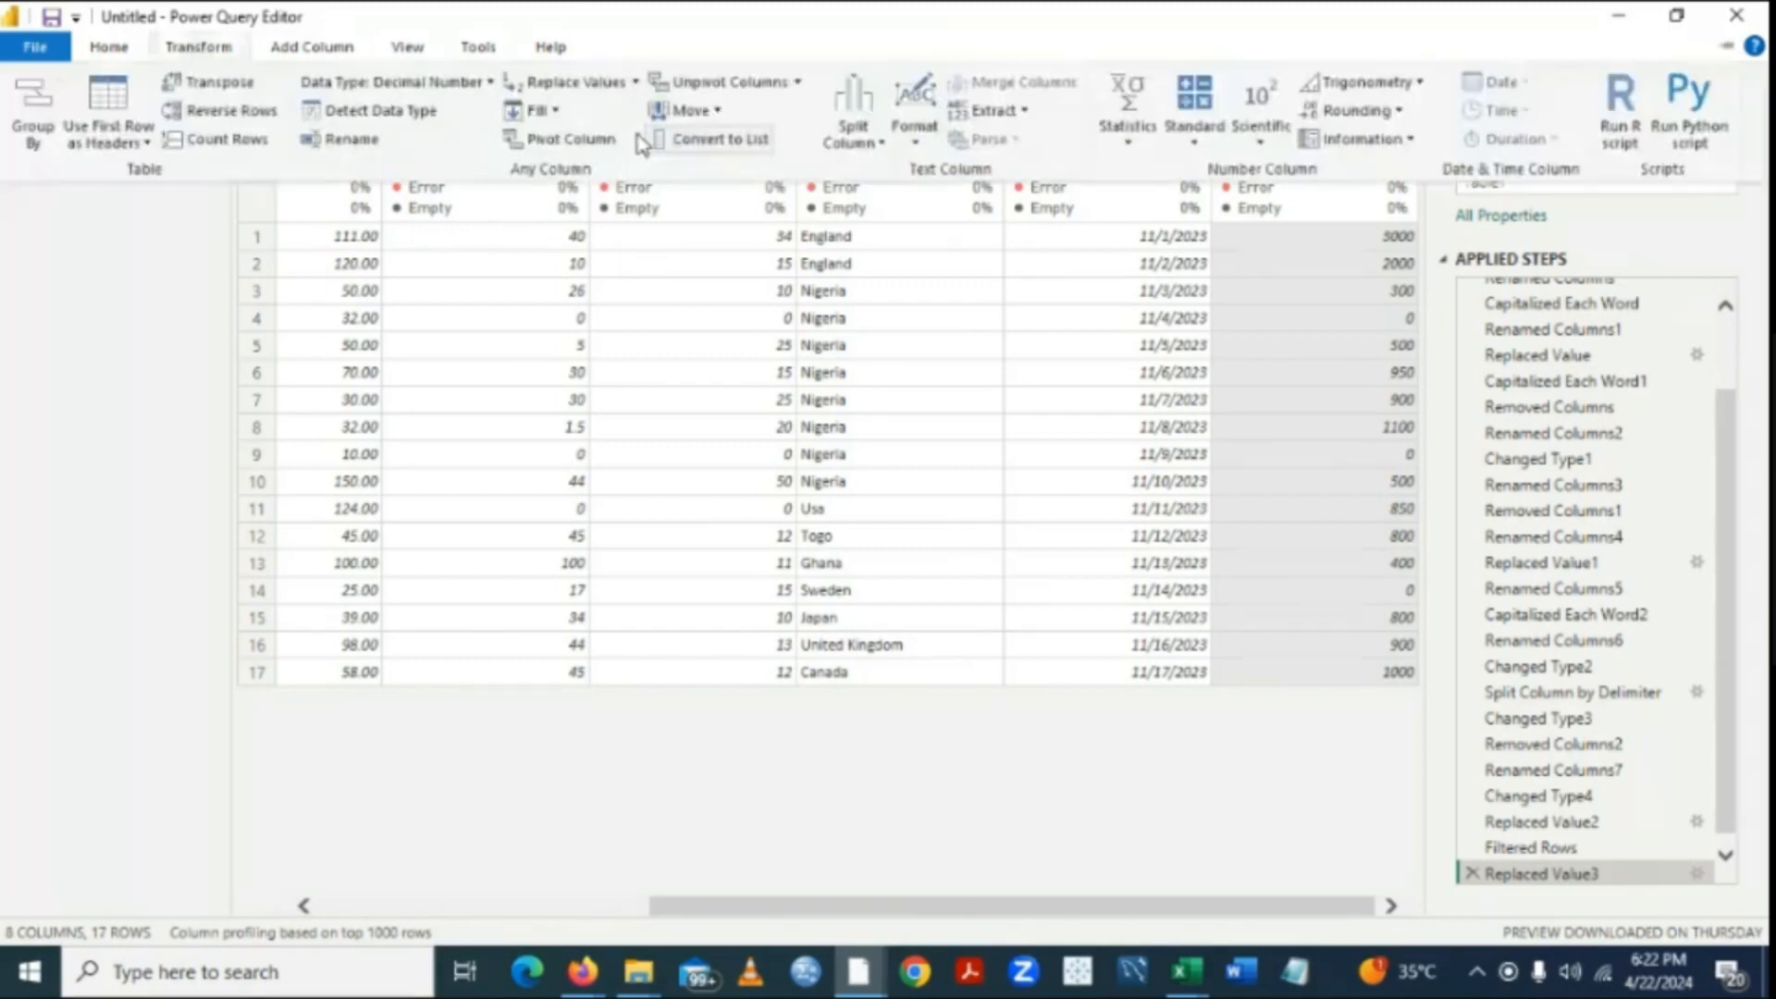
pyautogui.click(635, 82)
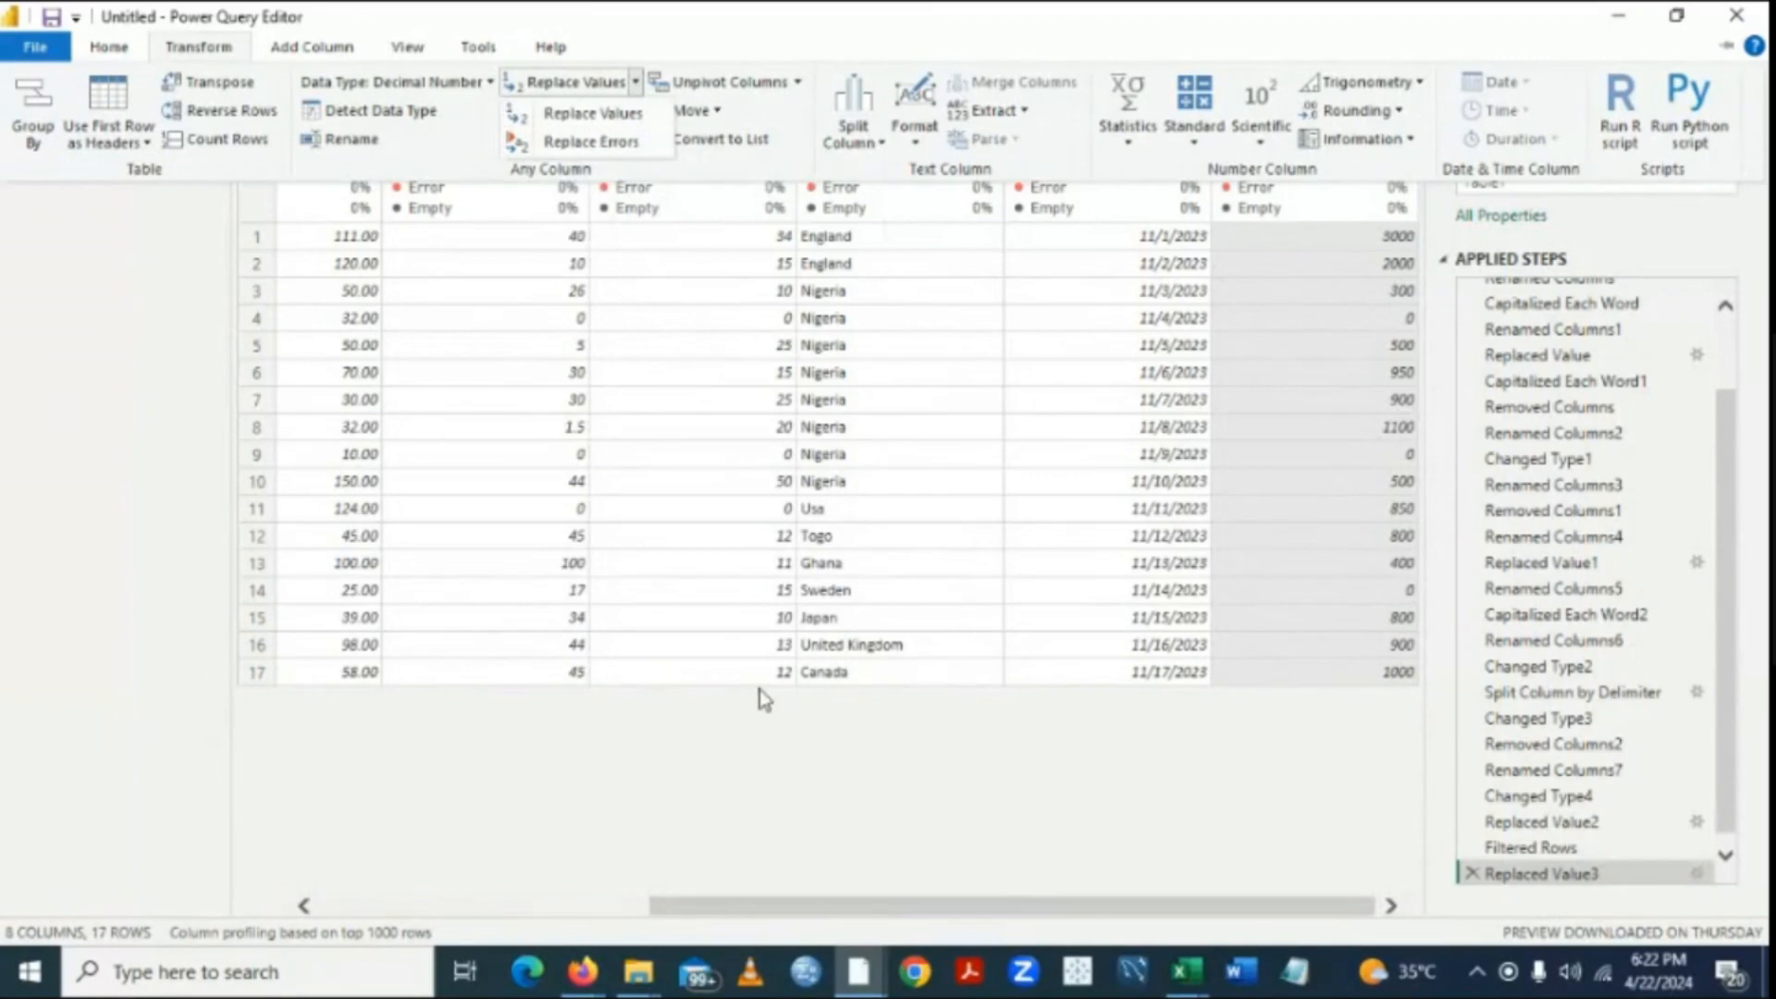
pyautogui.click(858, 724)
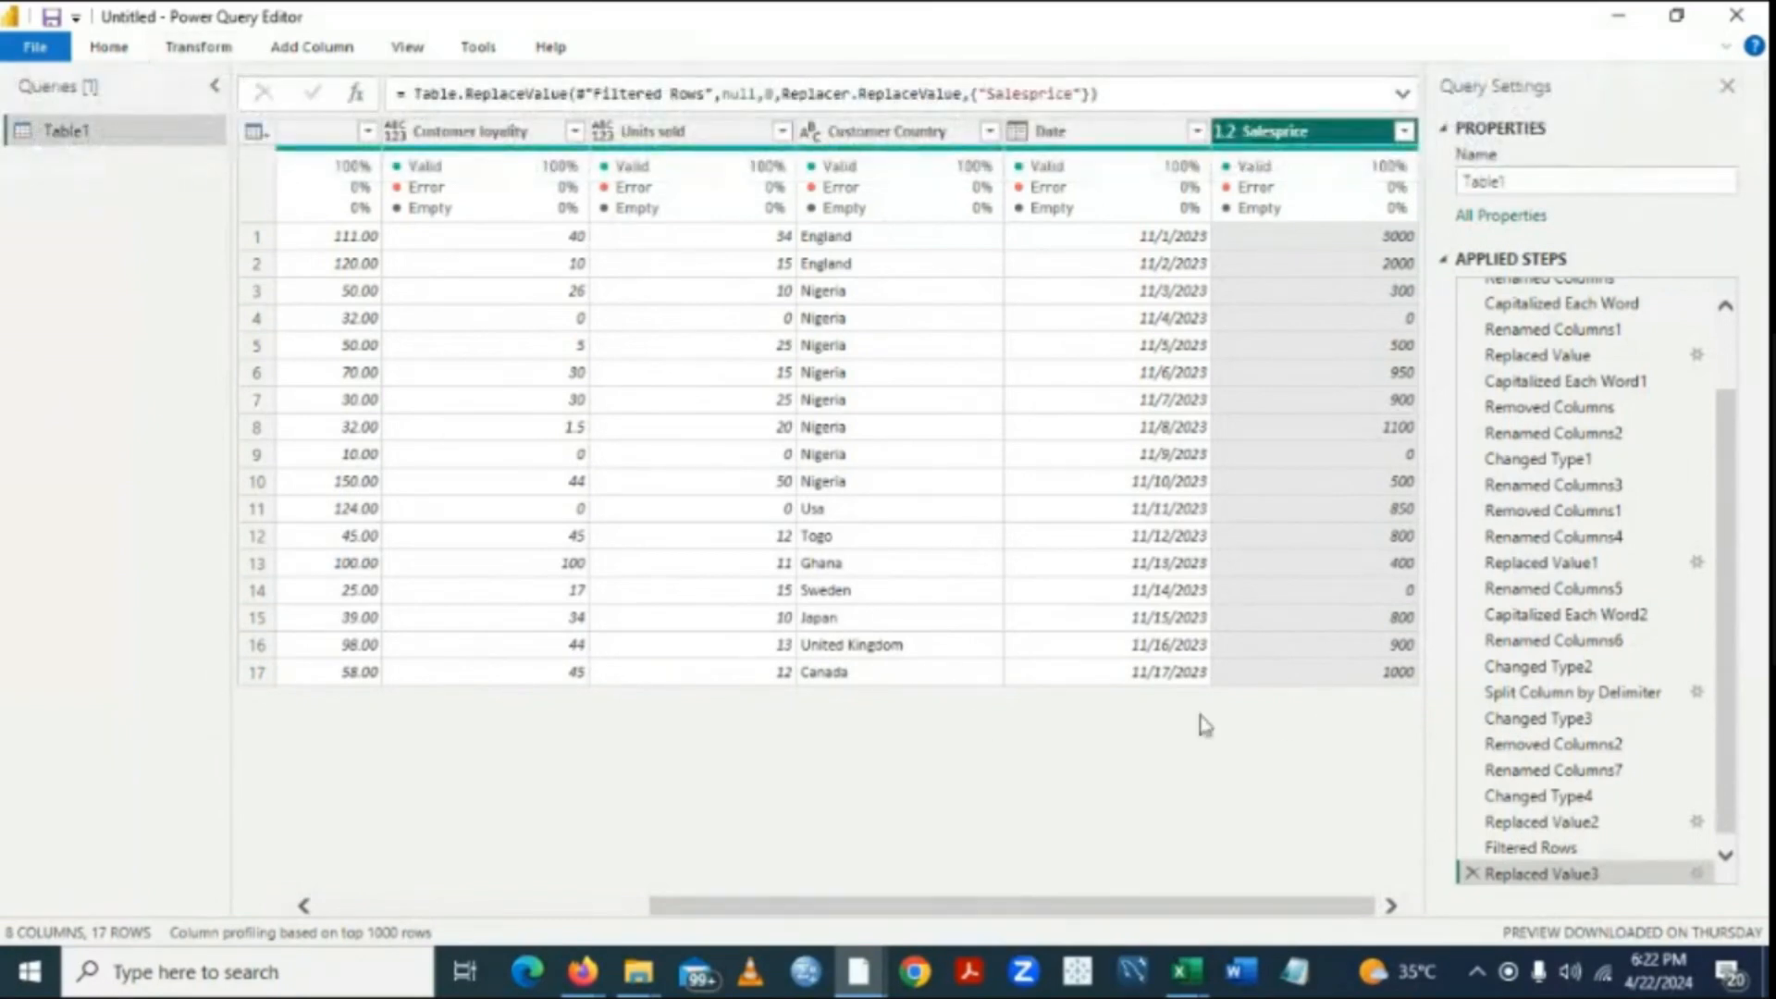
pyautogui.click(1391, 908)
pyautogui.click(304, 906)
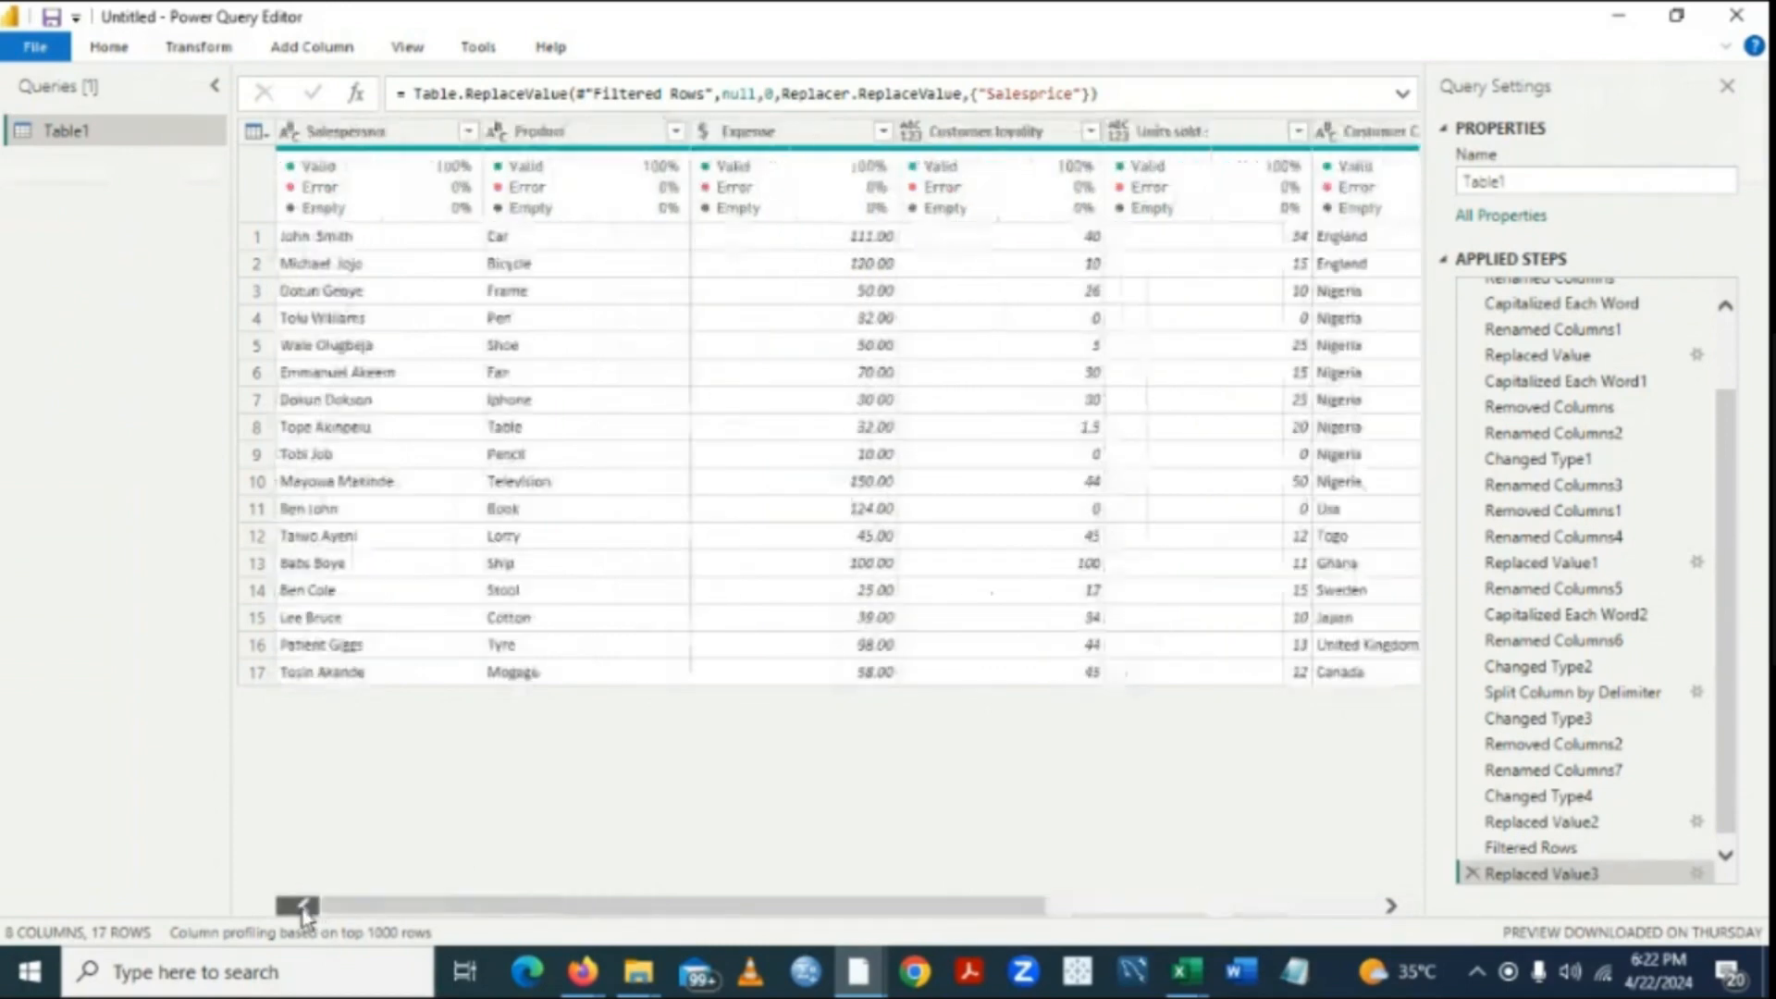
pyautogui.click(1393, 906)
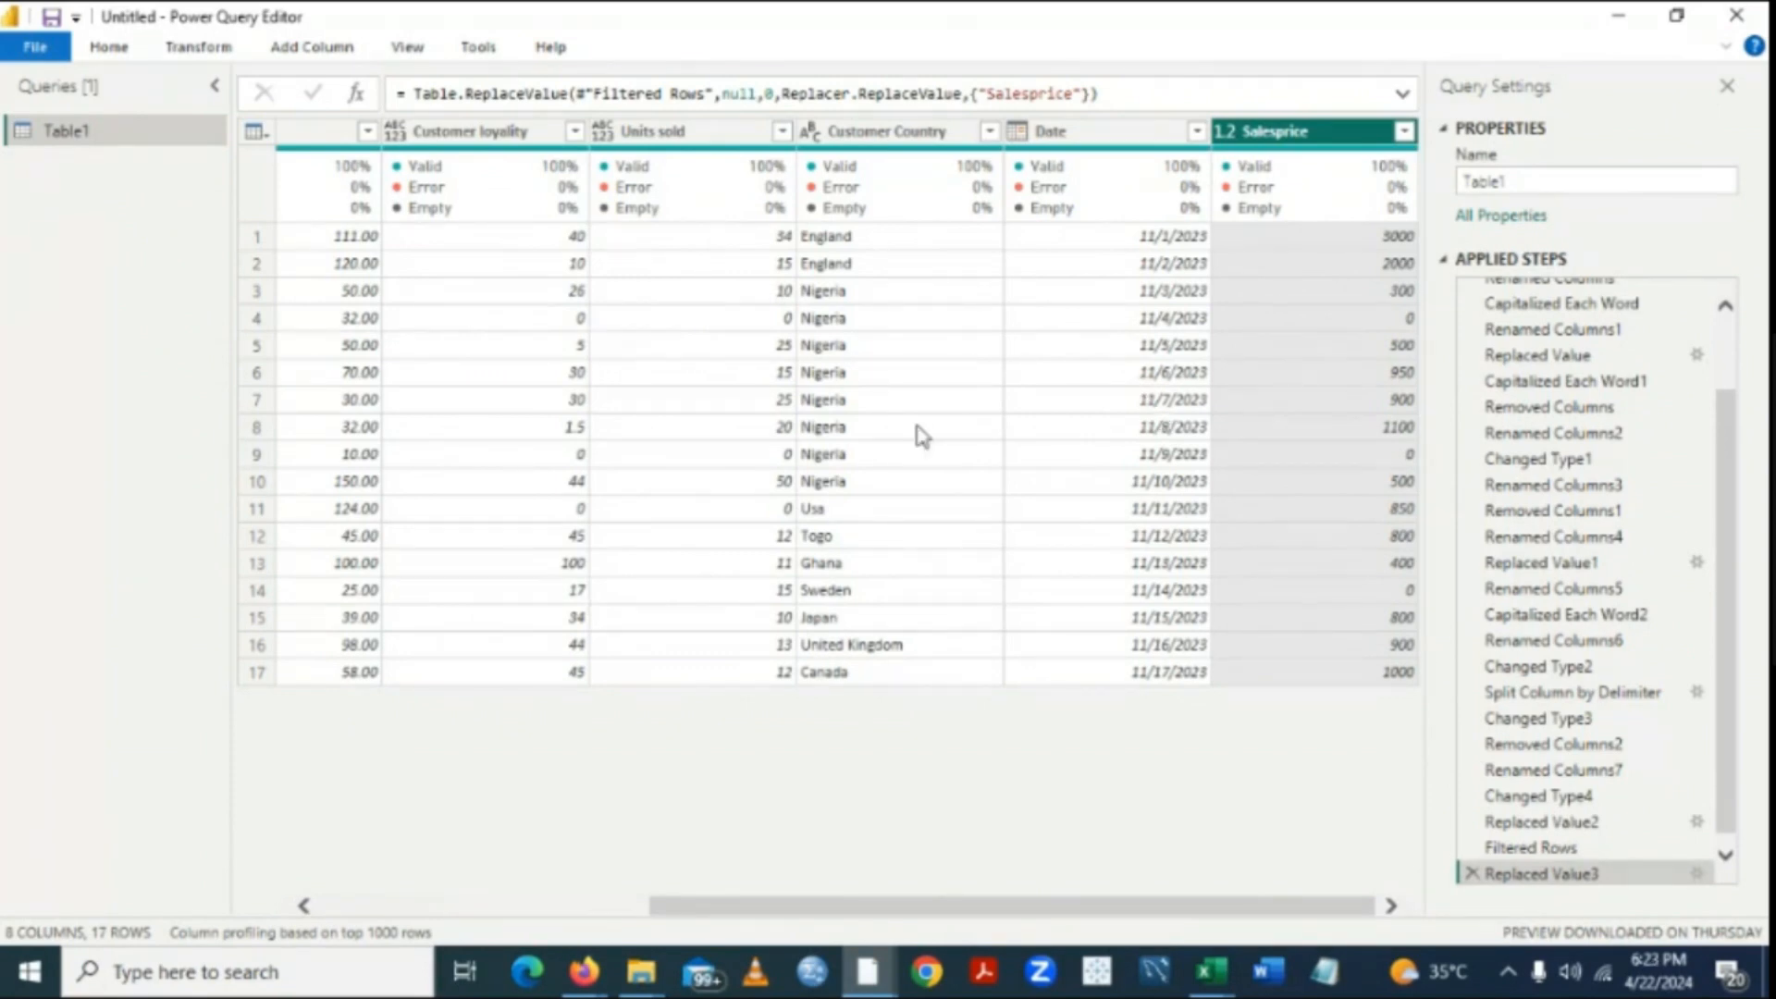
pyautogui.click(305, 909)
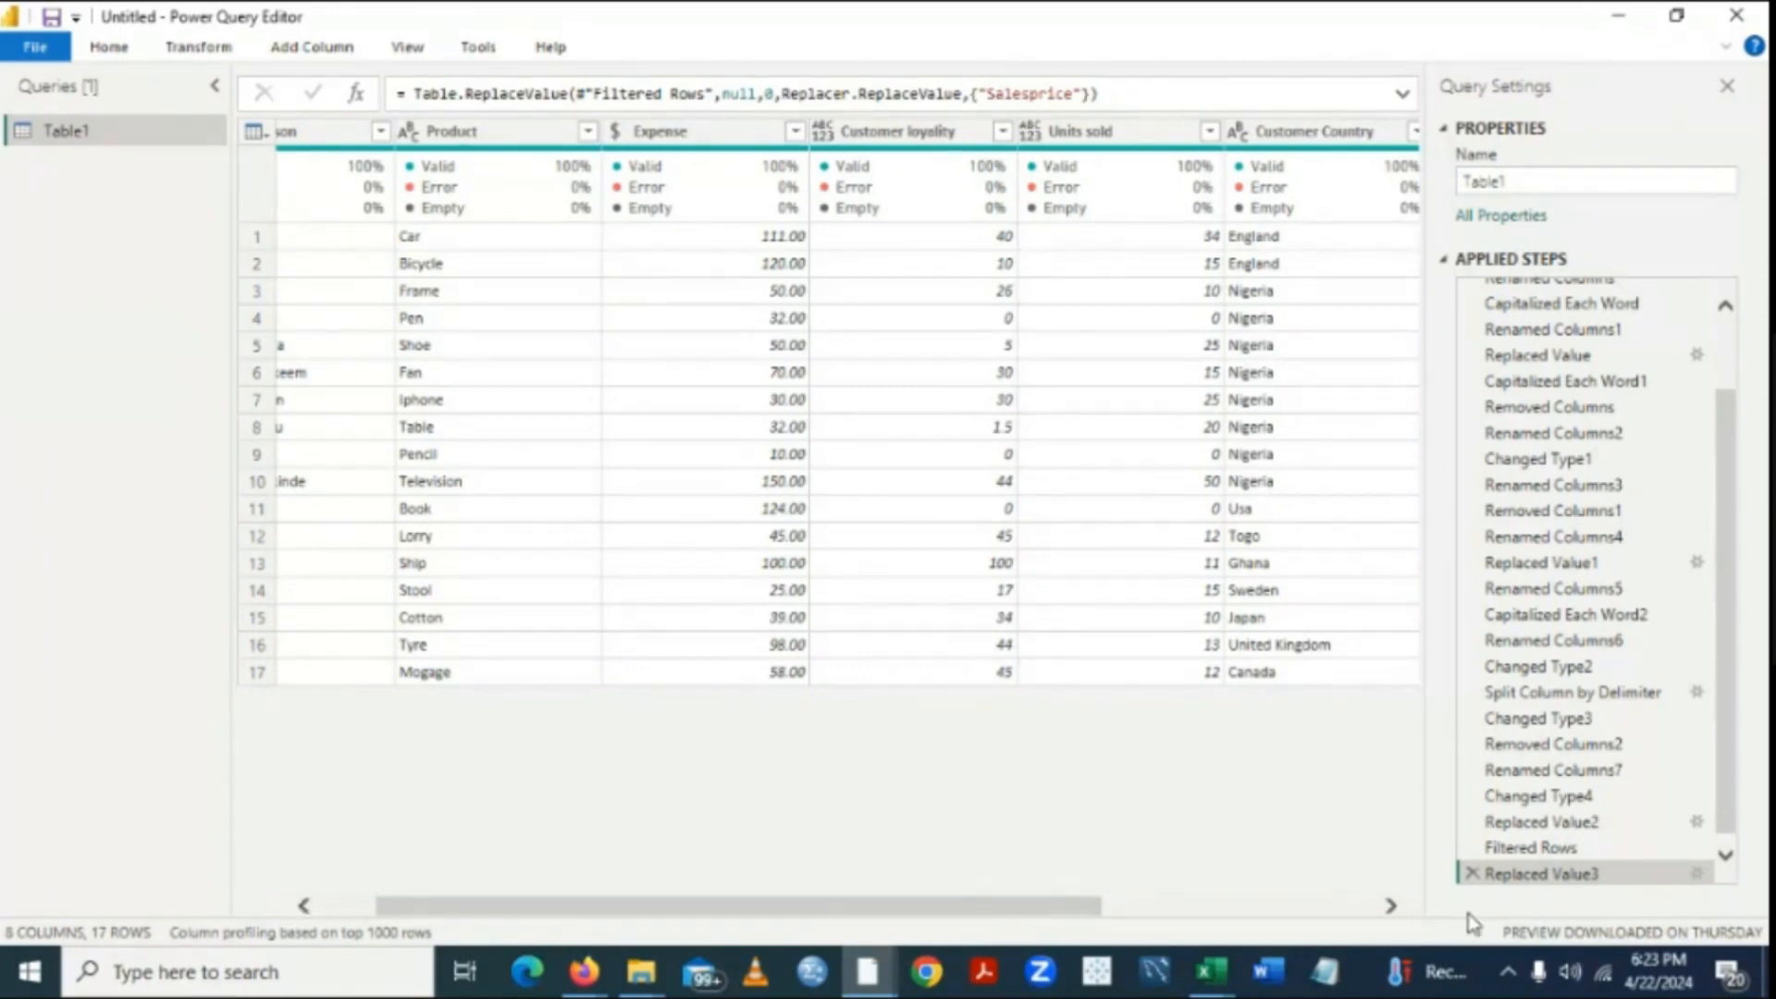
pyautogui.click(1392, 908)
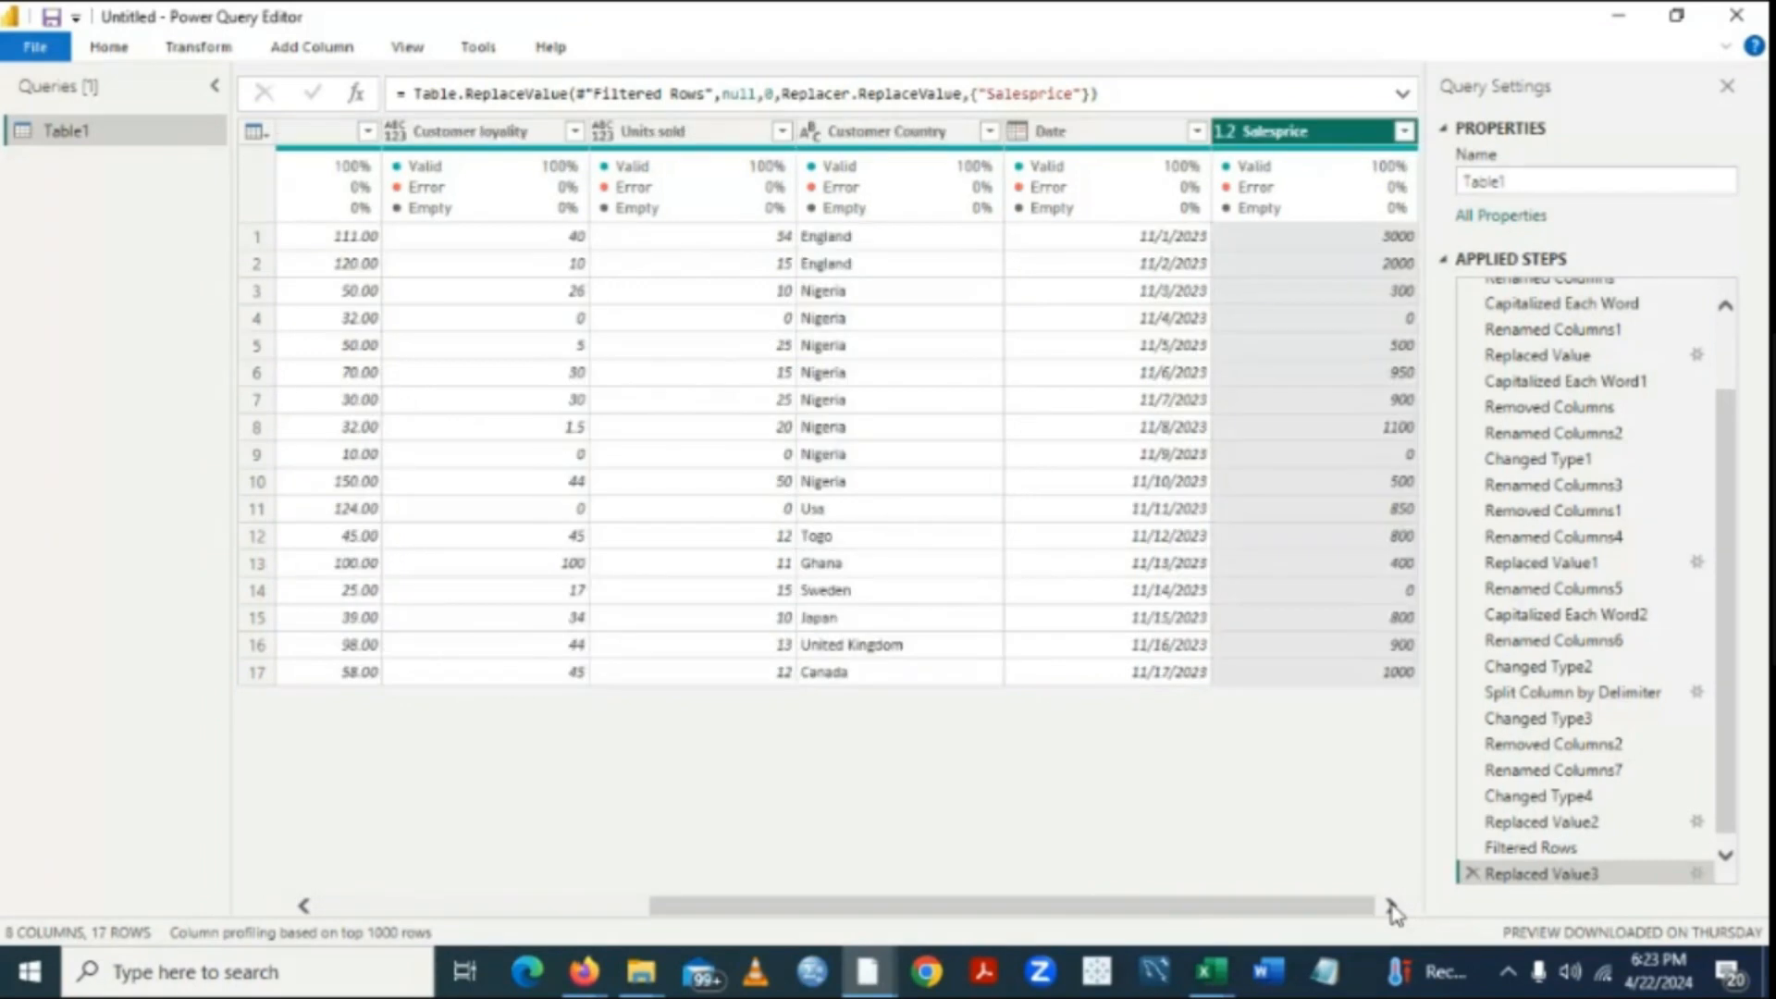
pyautogui.click(305, 909)
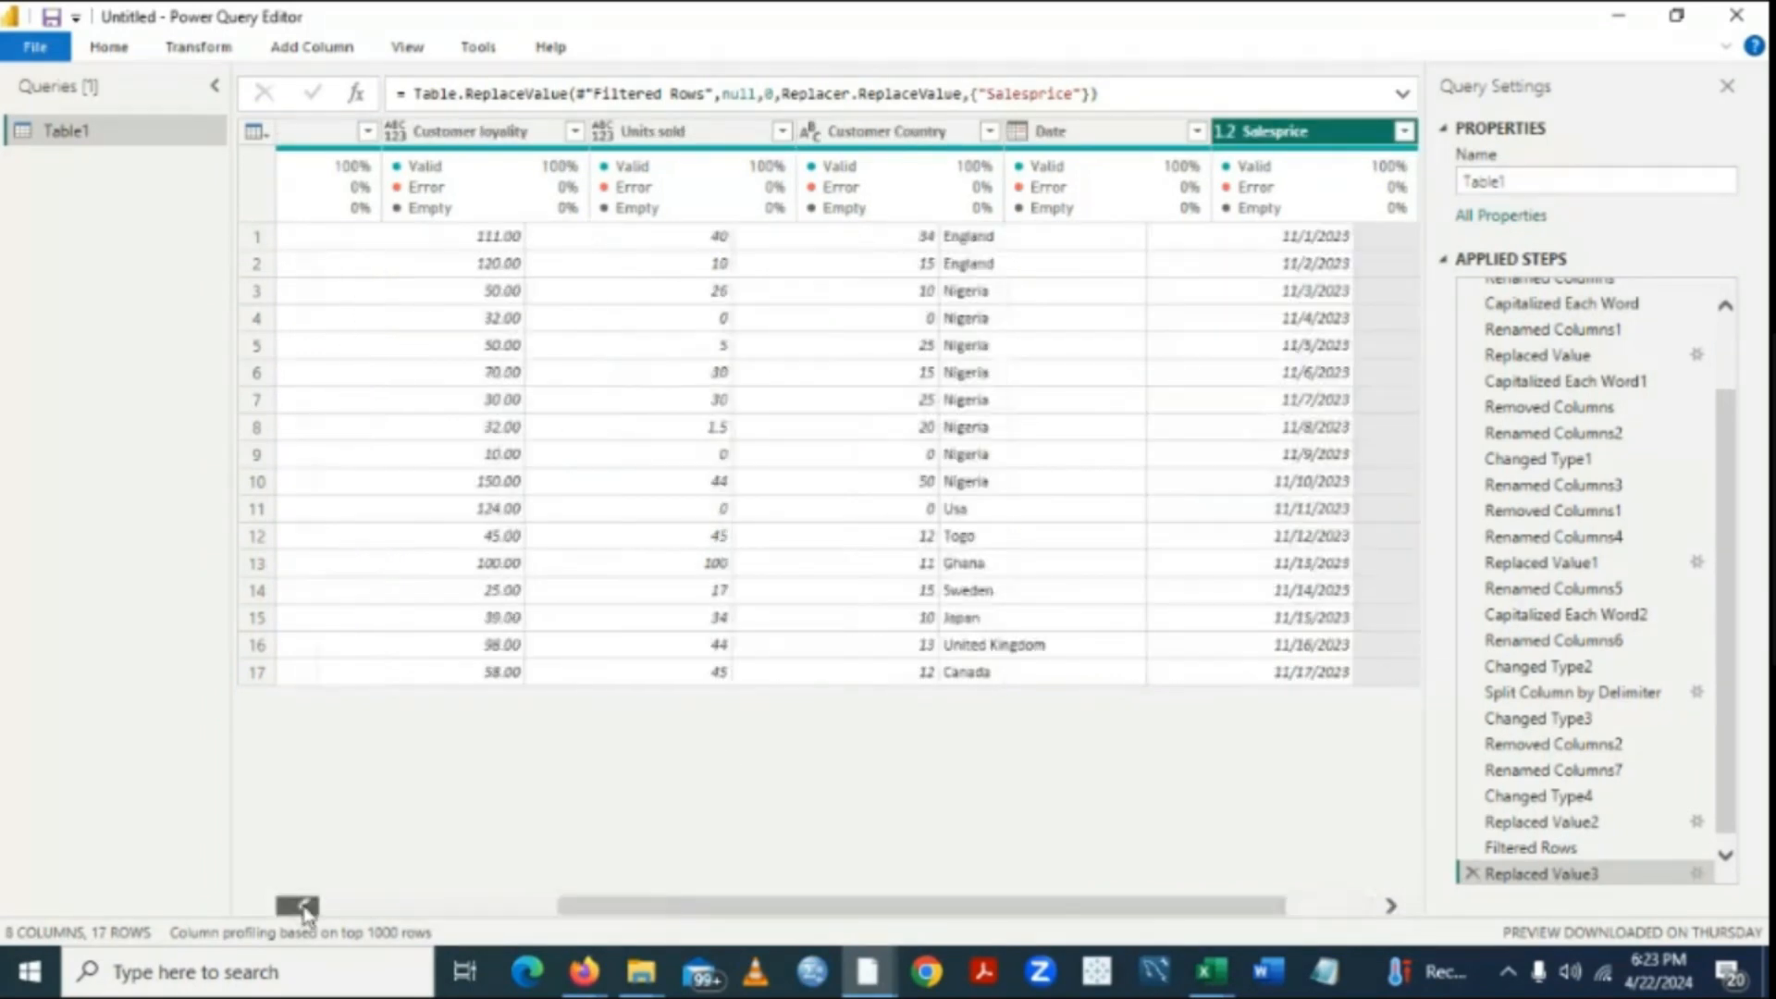
pyautogui.click(305, 908)
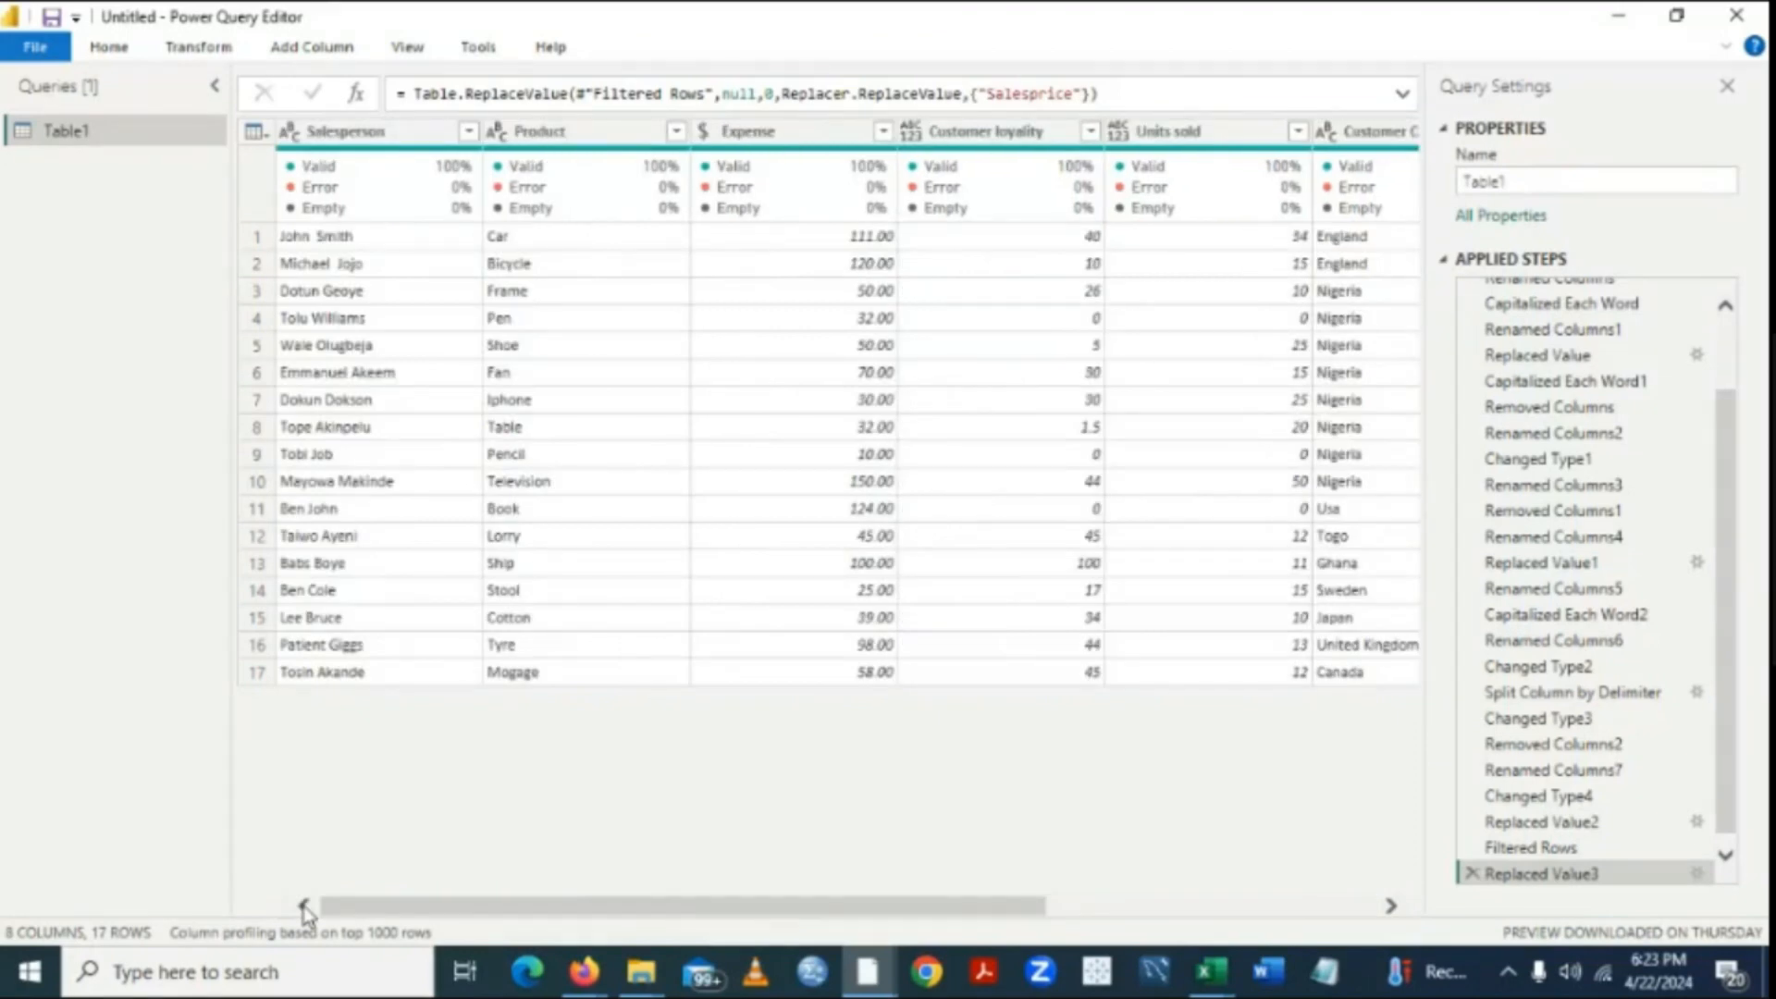
pyautogui.click(1392, 908)
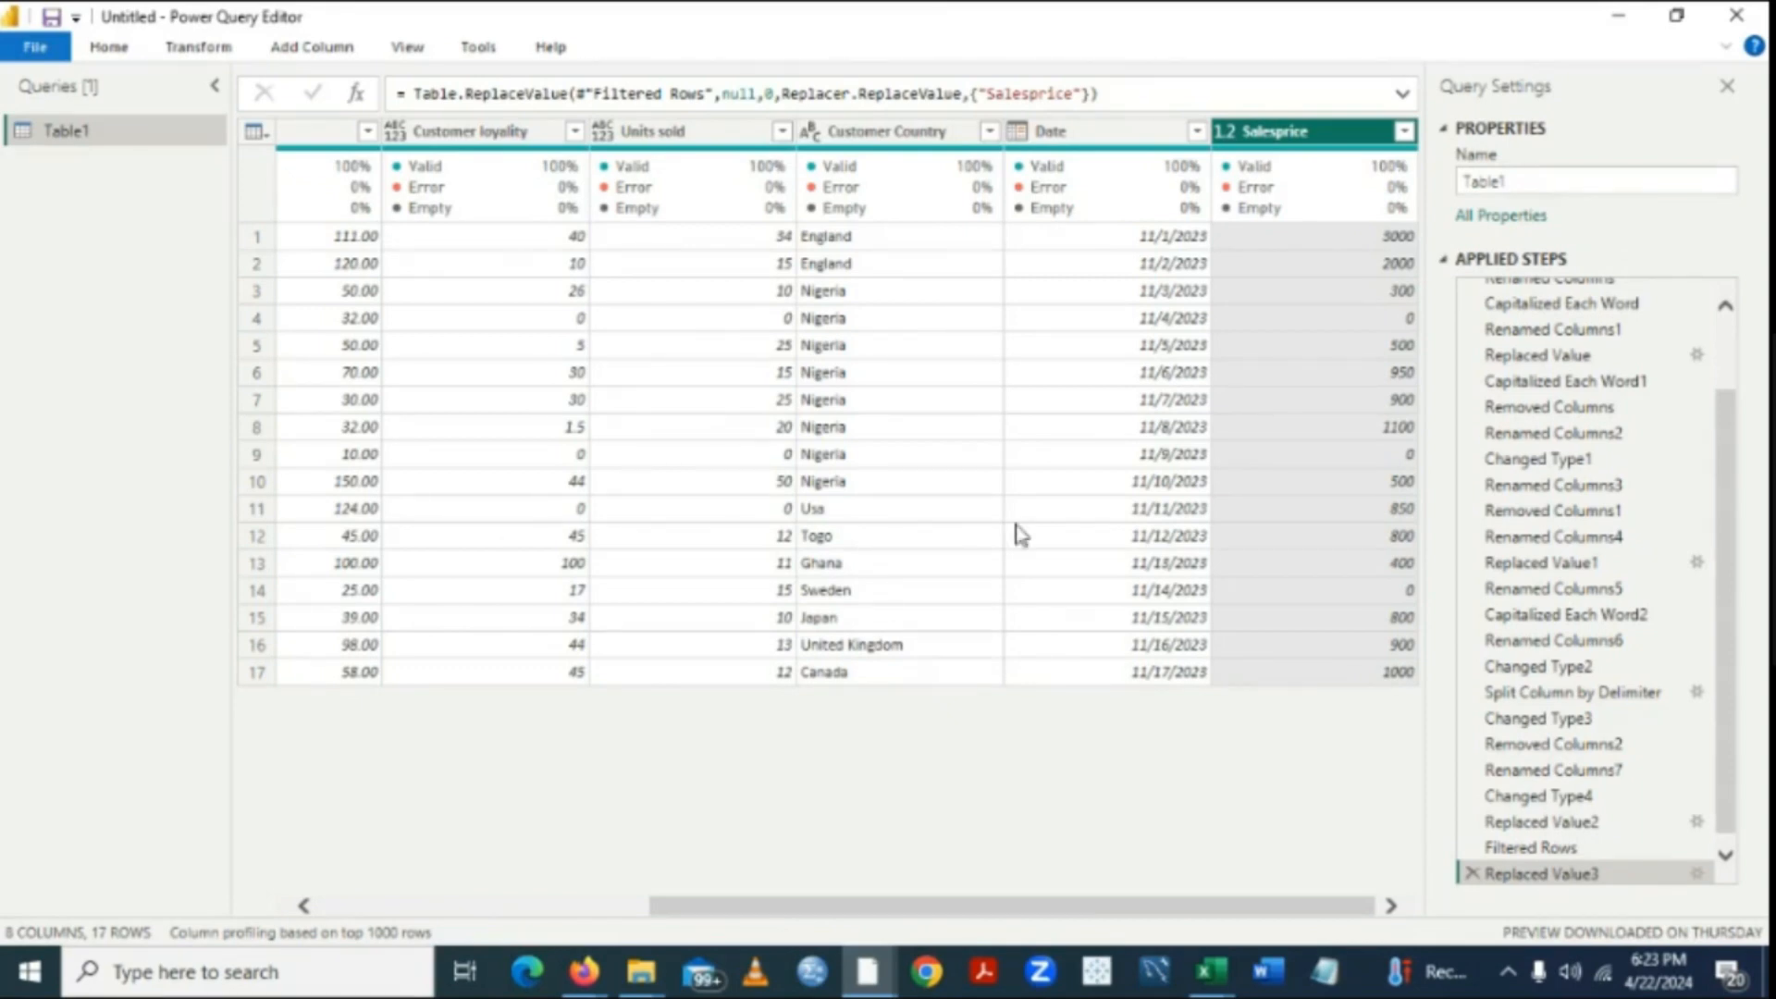
# Start a new custom column and name it Revenue.
pyautogui.click(301, 49)
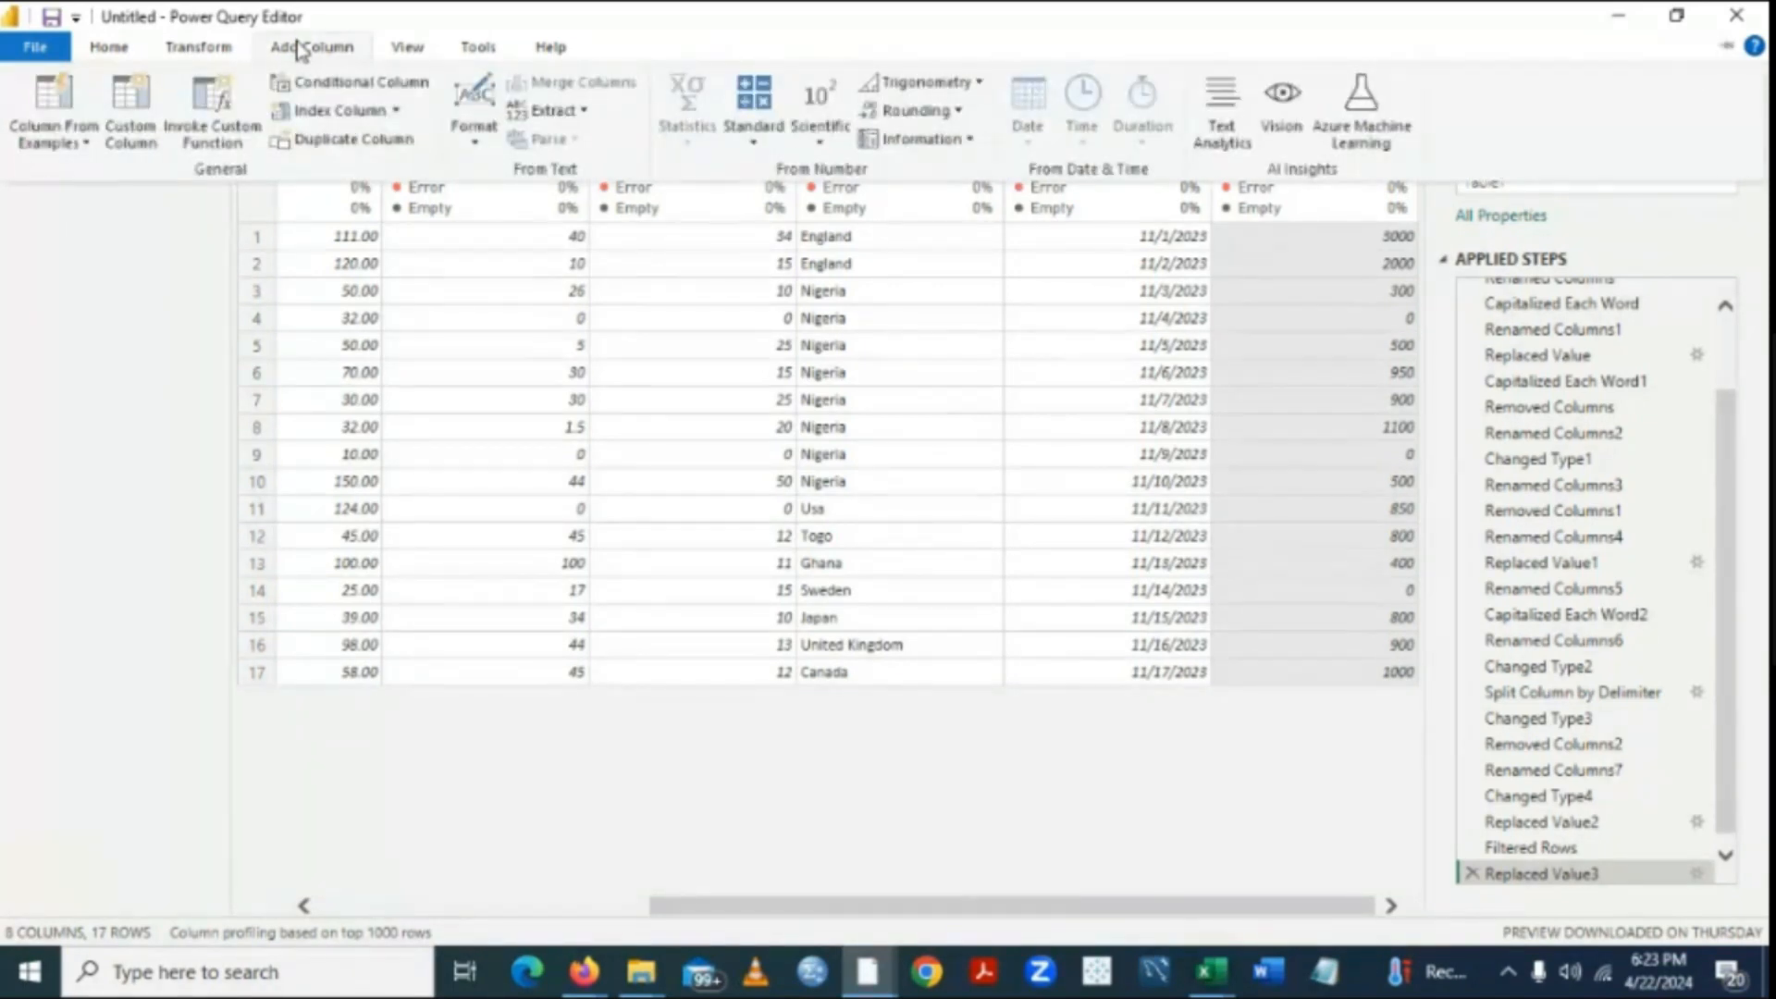
pyautogui.click(140, 137)
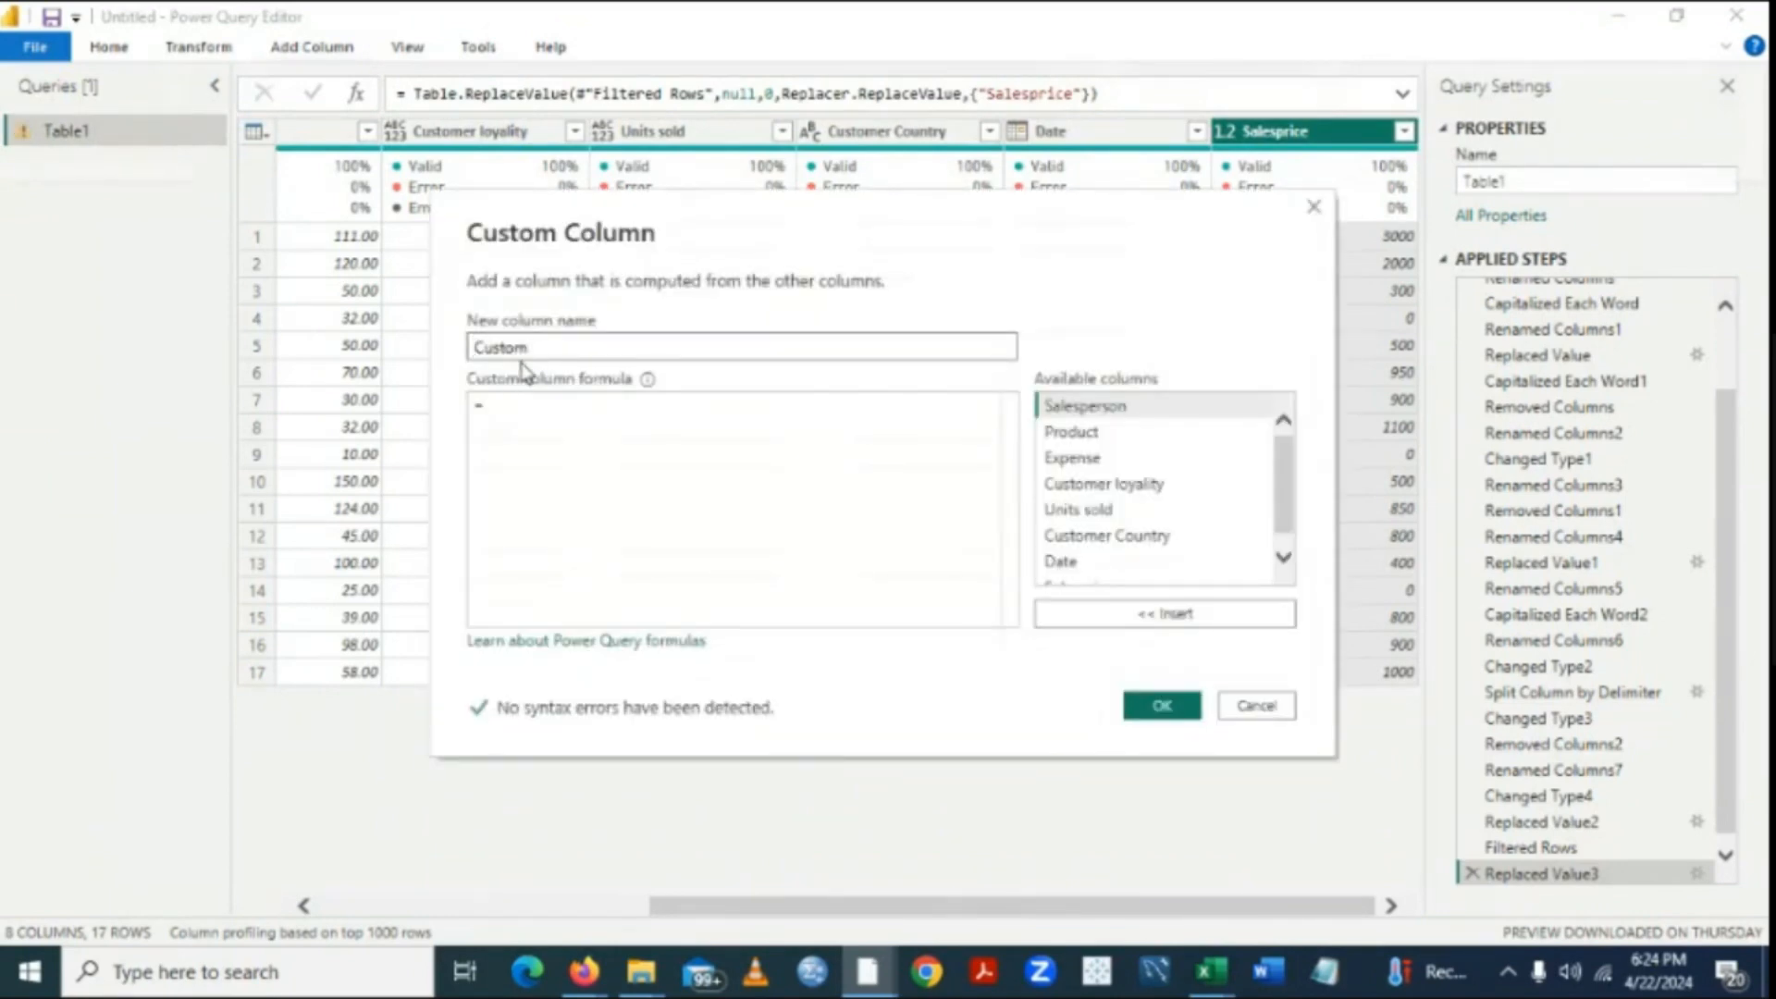
pyautogui.click(536, 350)
pyautogui.press('BackSpace')
pyautogui.press('BackSpace')
pyautogui.press('BackSpace')
pyautogui.press('BackSpace')
pyautogui.press('BackSpace')
pyautogui.press('BackSpace')
pyautogui.write('Reve')
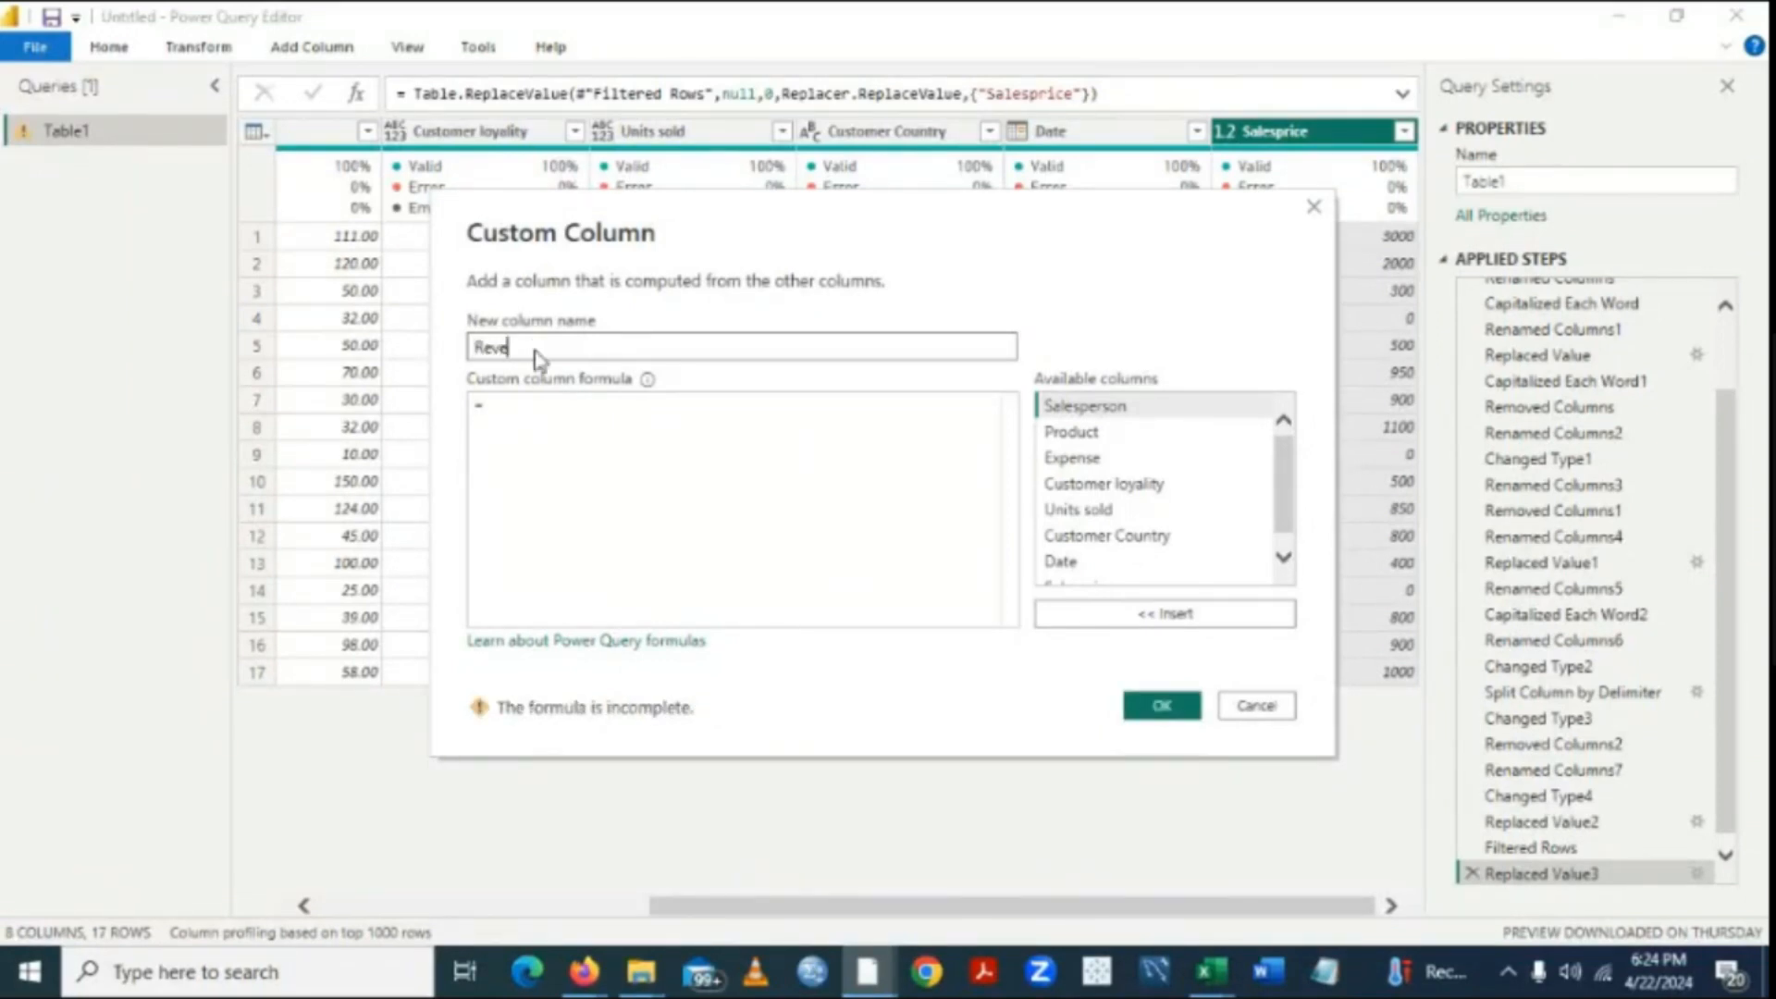
pyautogui.write('nue')
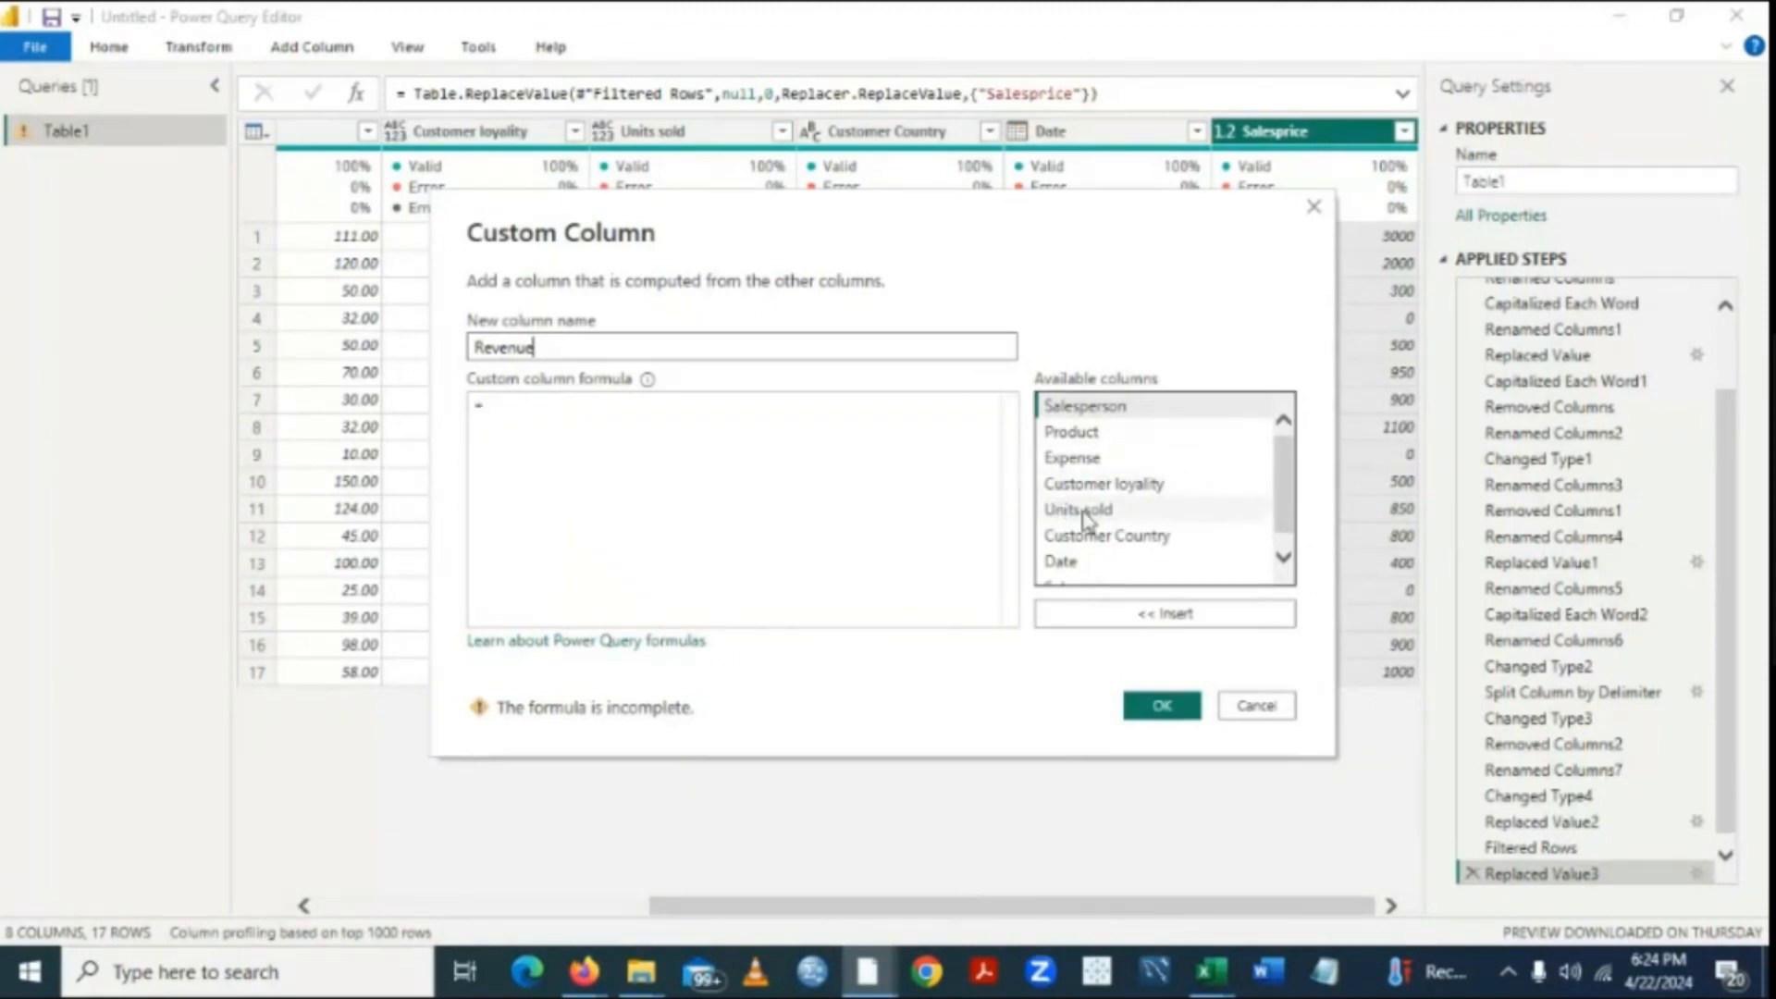
# Define the Revenue column's formula as [Units sold]*[Salesprice] and add the column to the table.
pyautogui.click(490, 405)
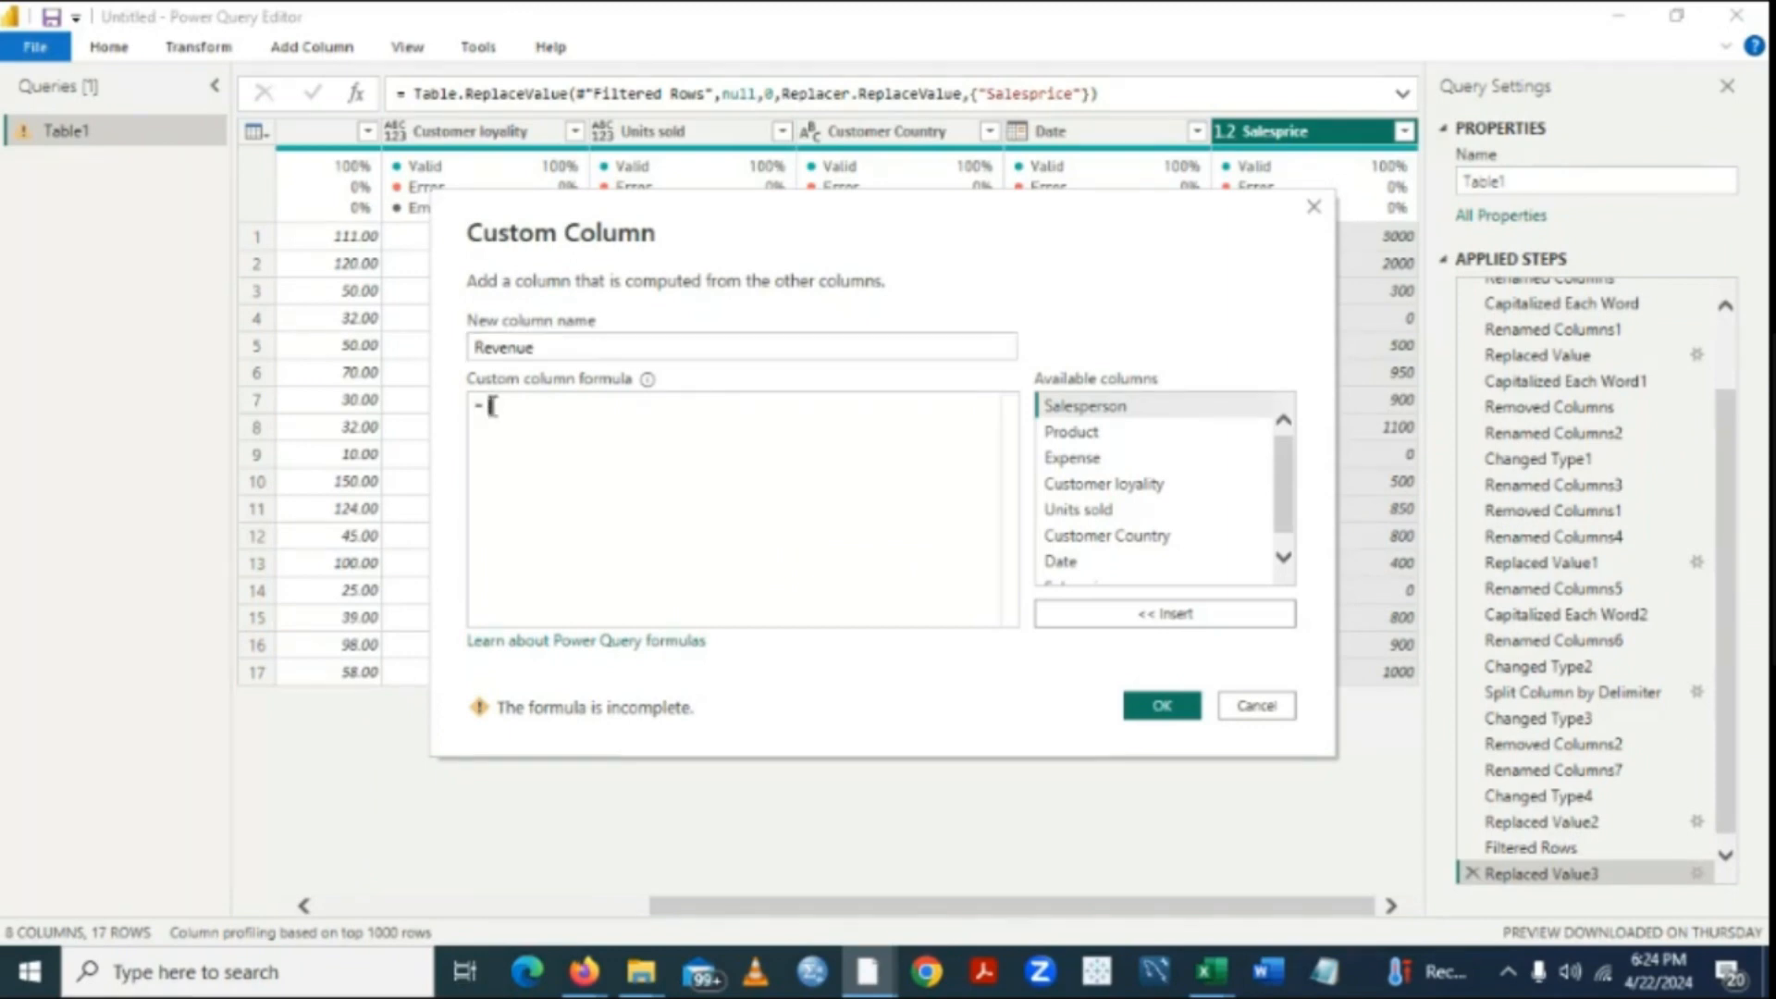
pyautogui.click(1089, 518)
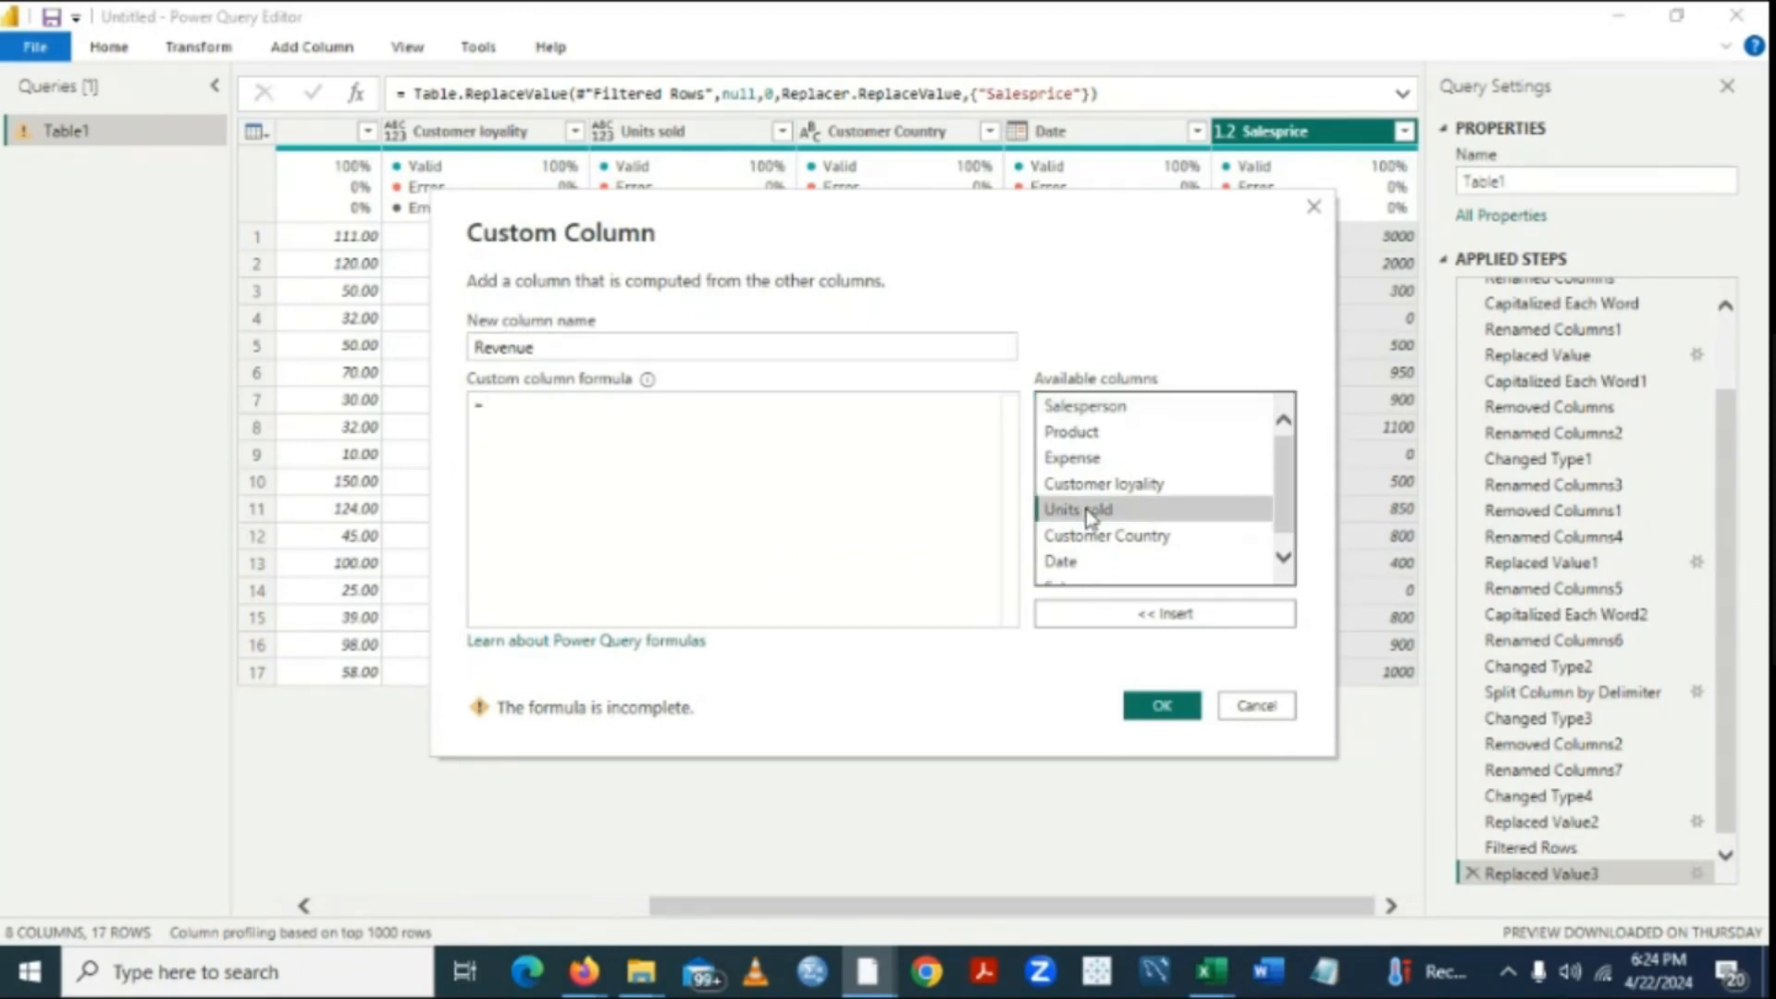
pyautogui.click(1185, 614)
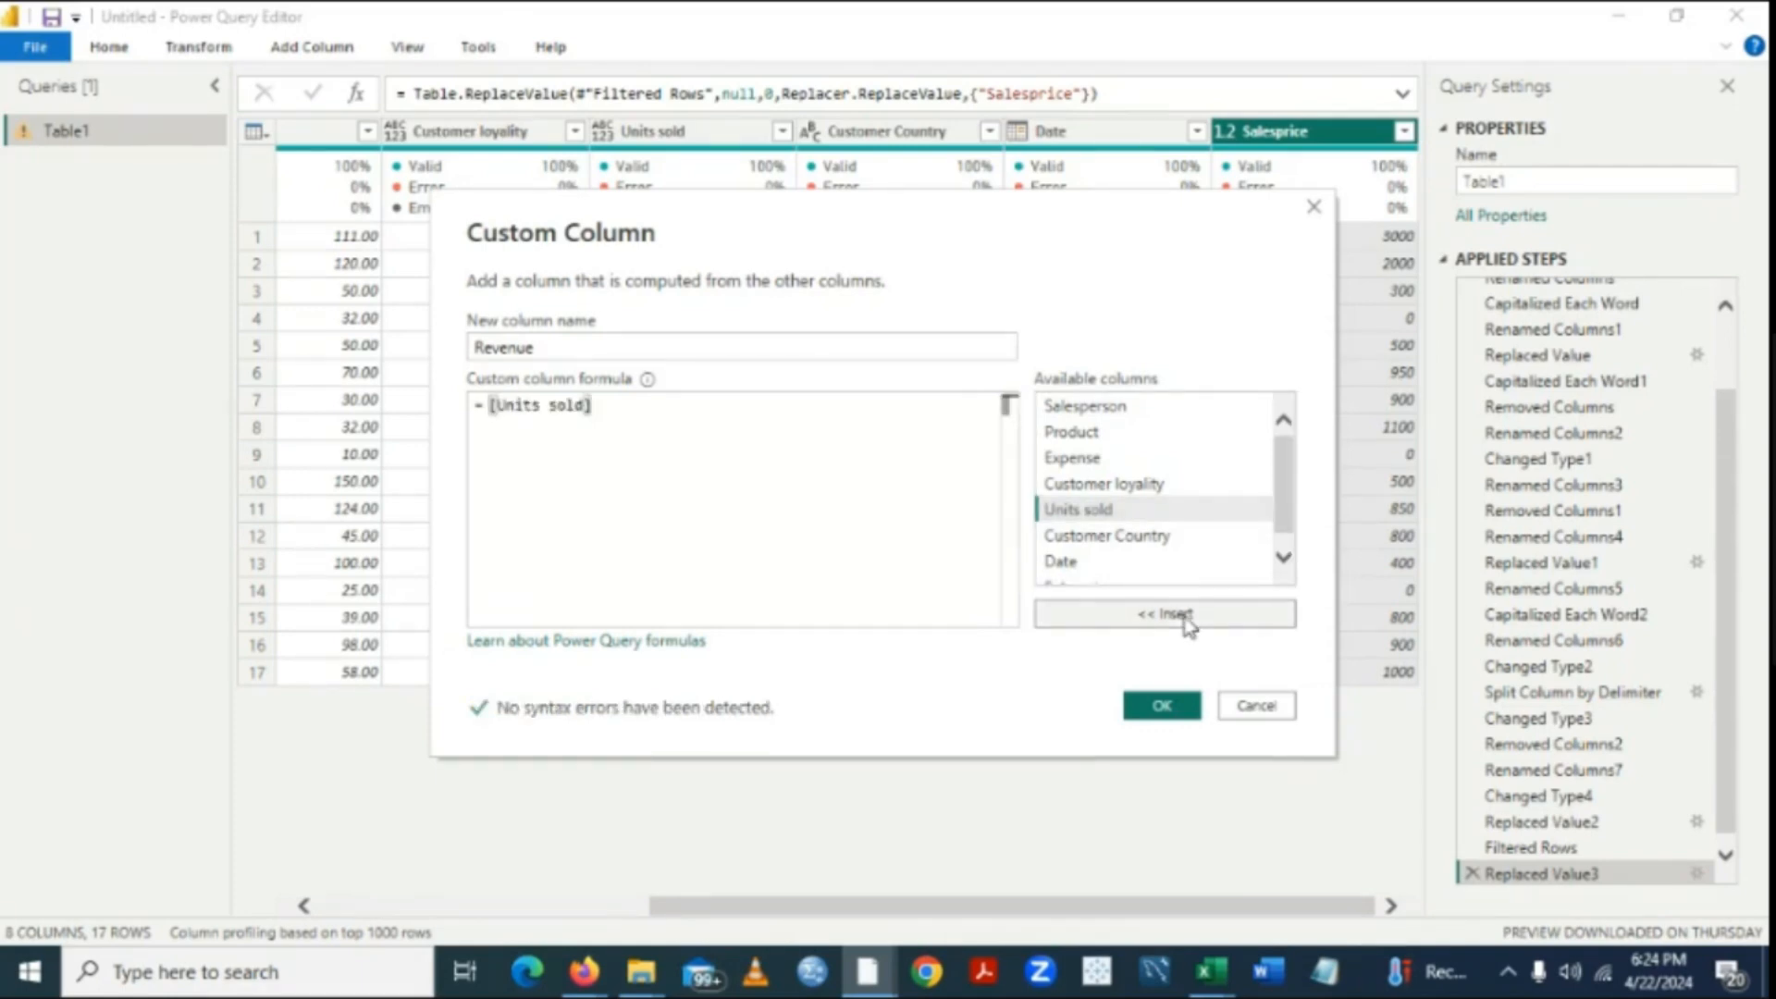
pyautogui.write('*')
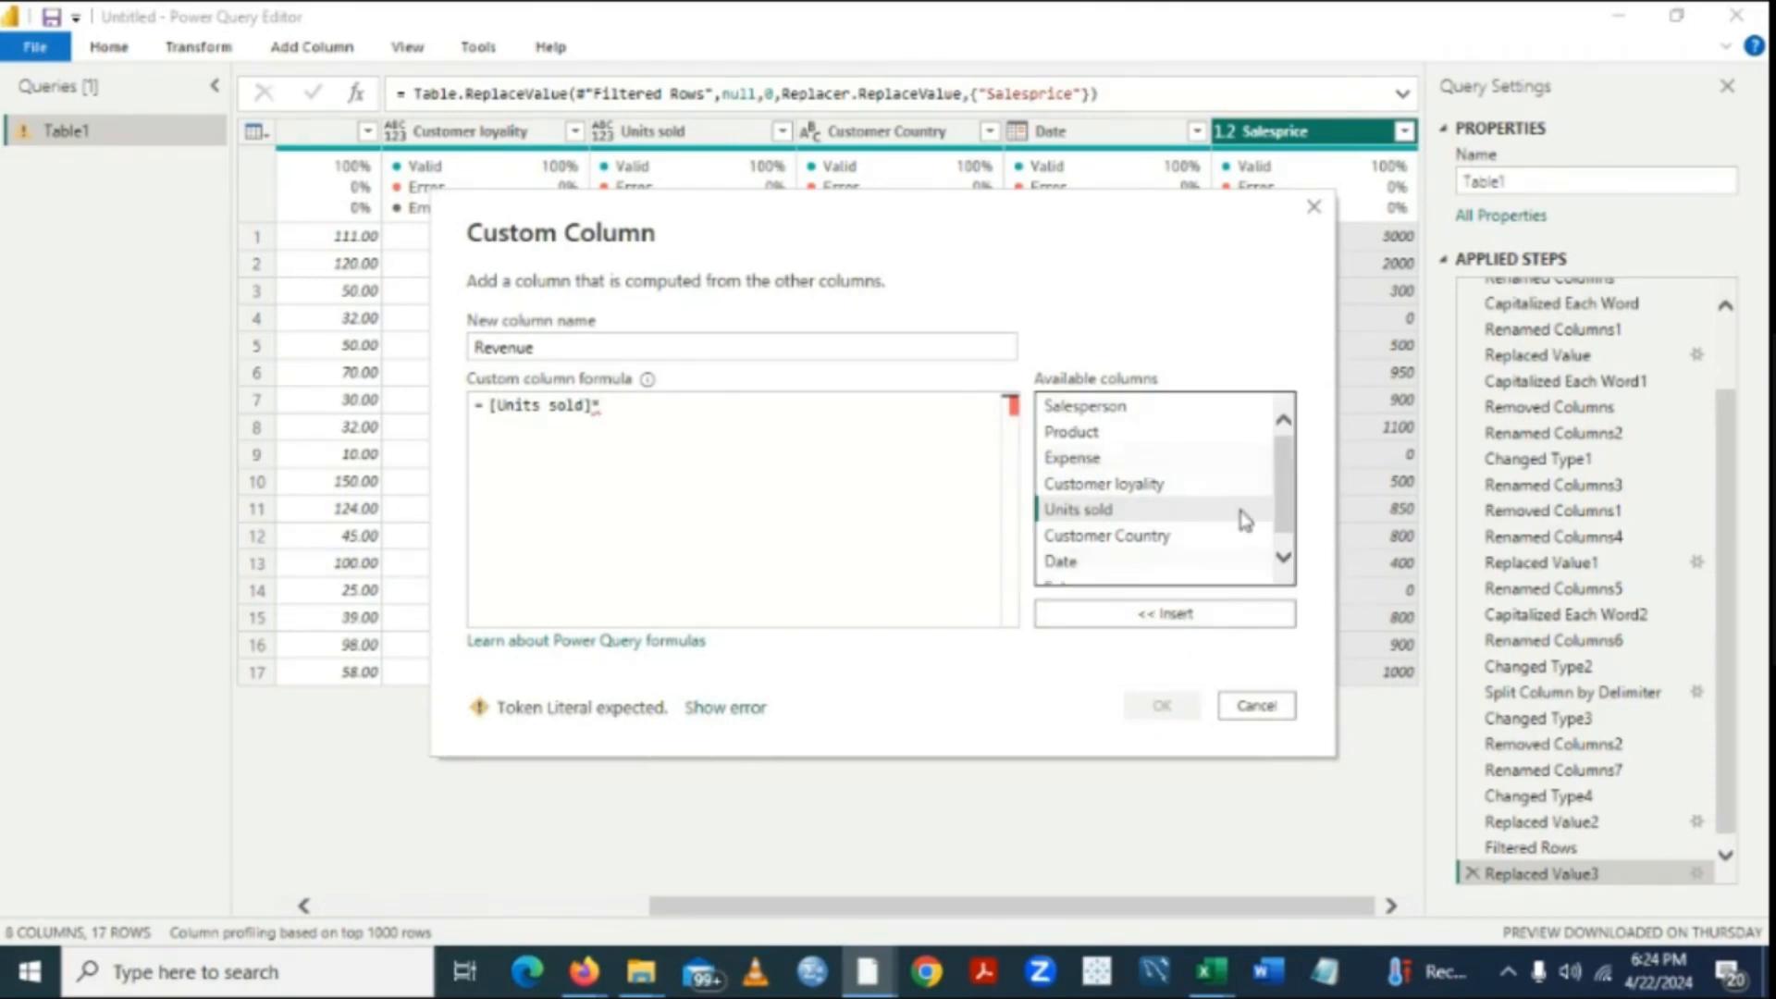
pyautogui.click(1283, 558)
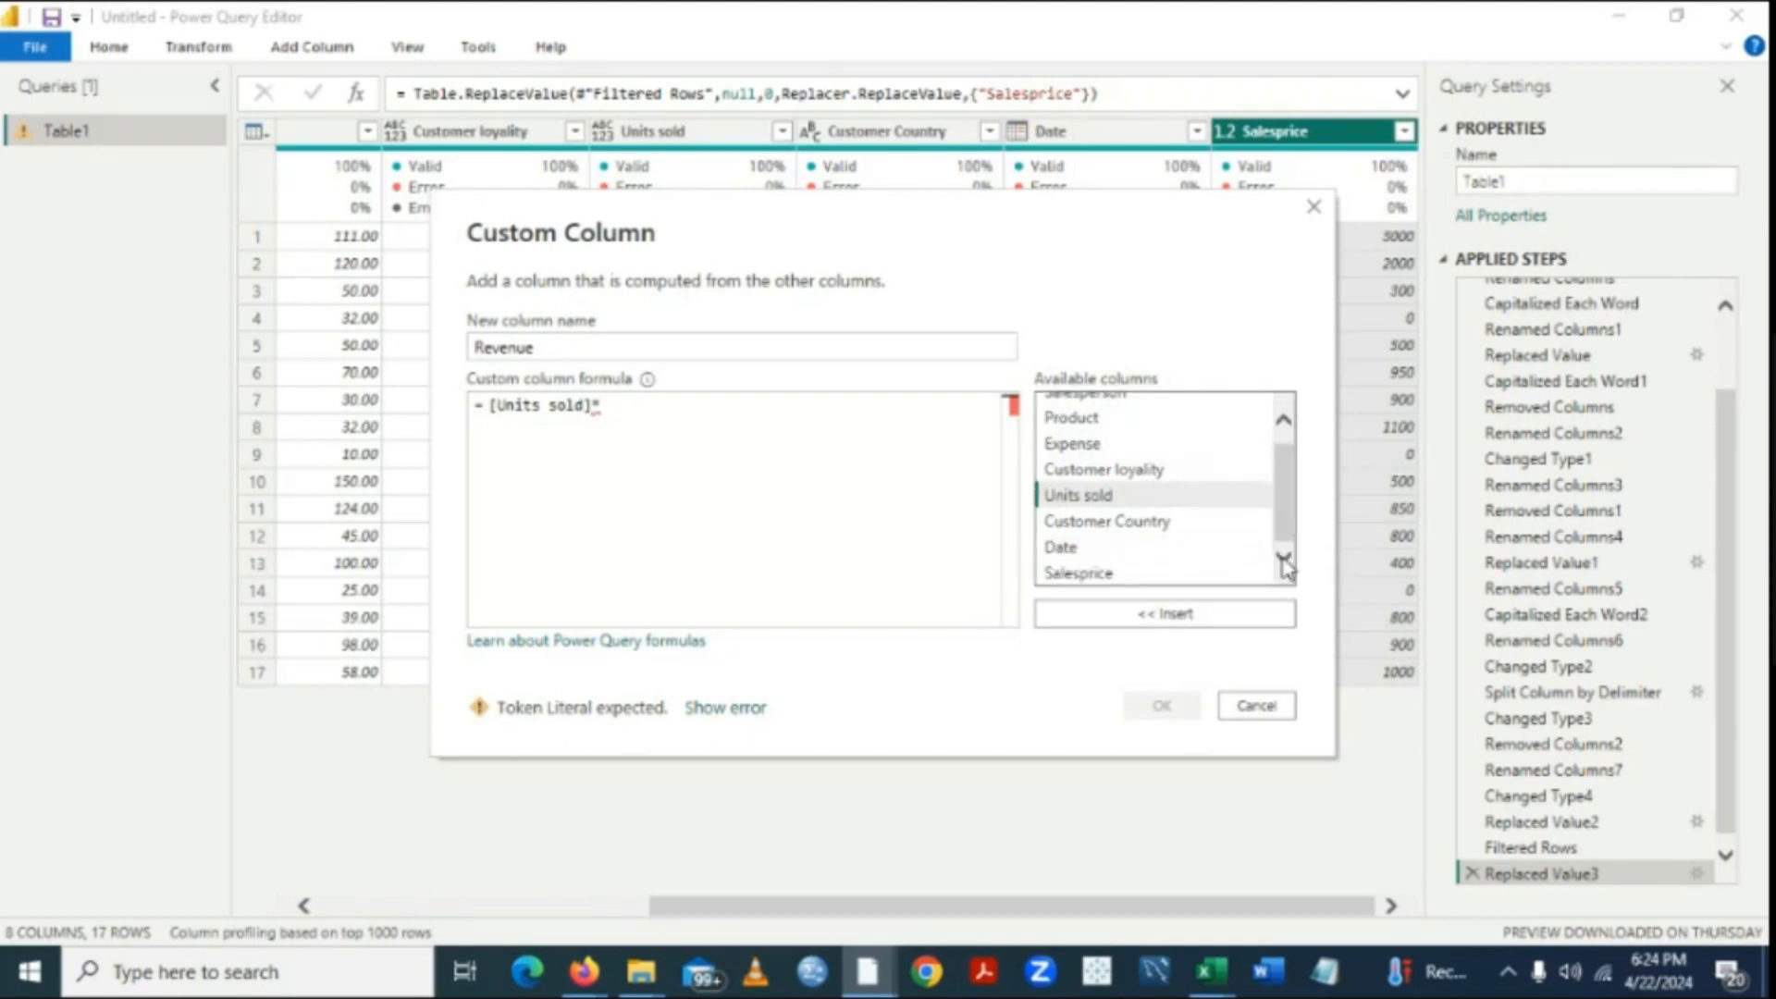
pyautogui.click(1147, 574)
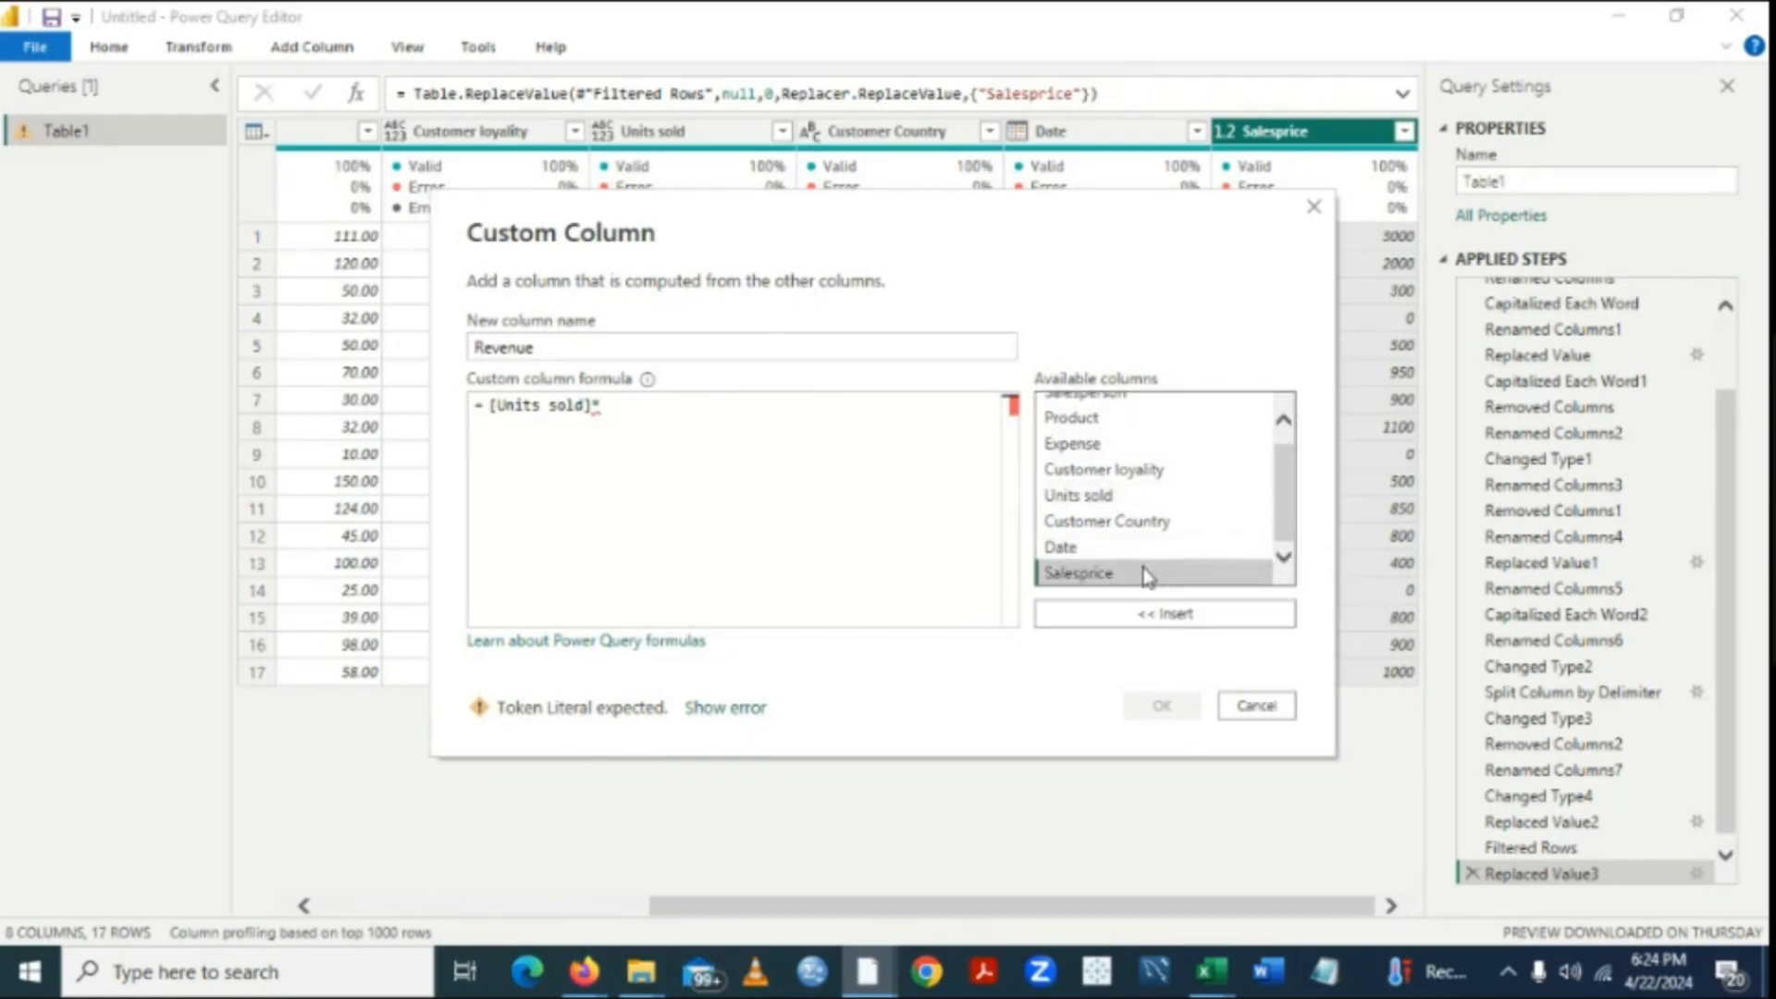
pyautogui.click(1147, 616)
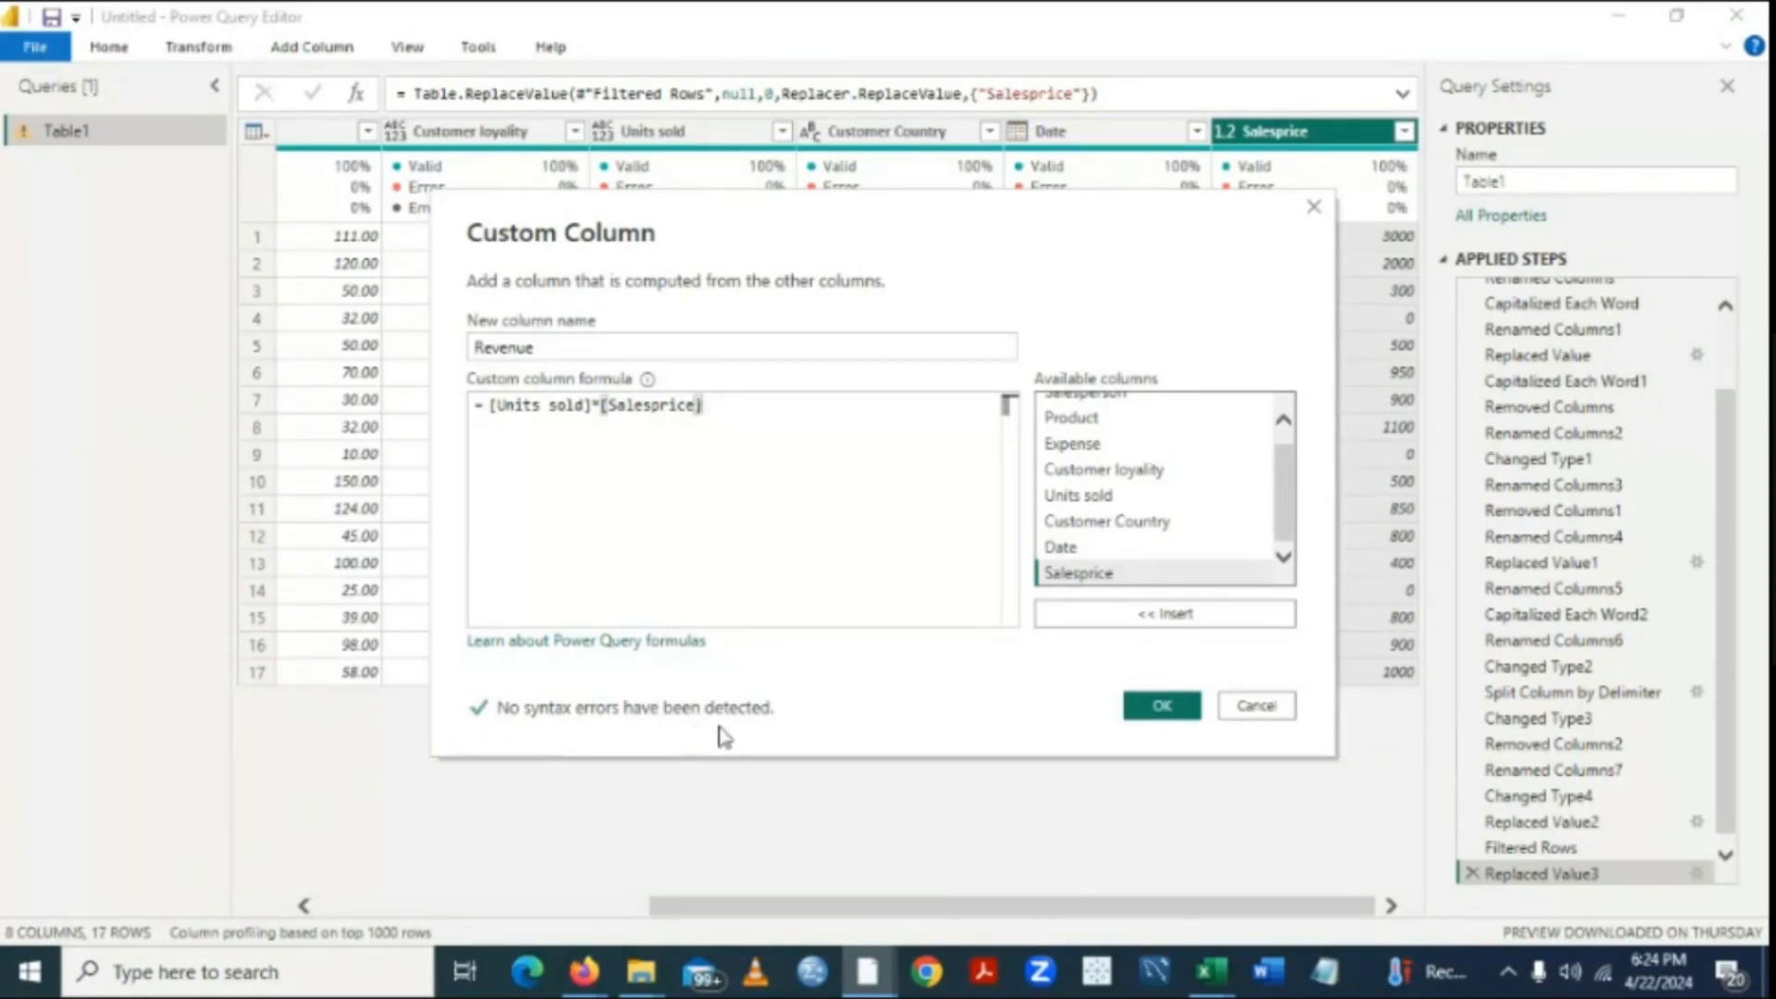
pyautogui.click(1162, 707)
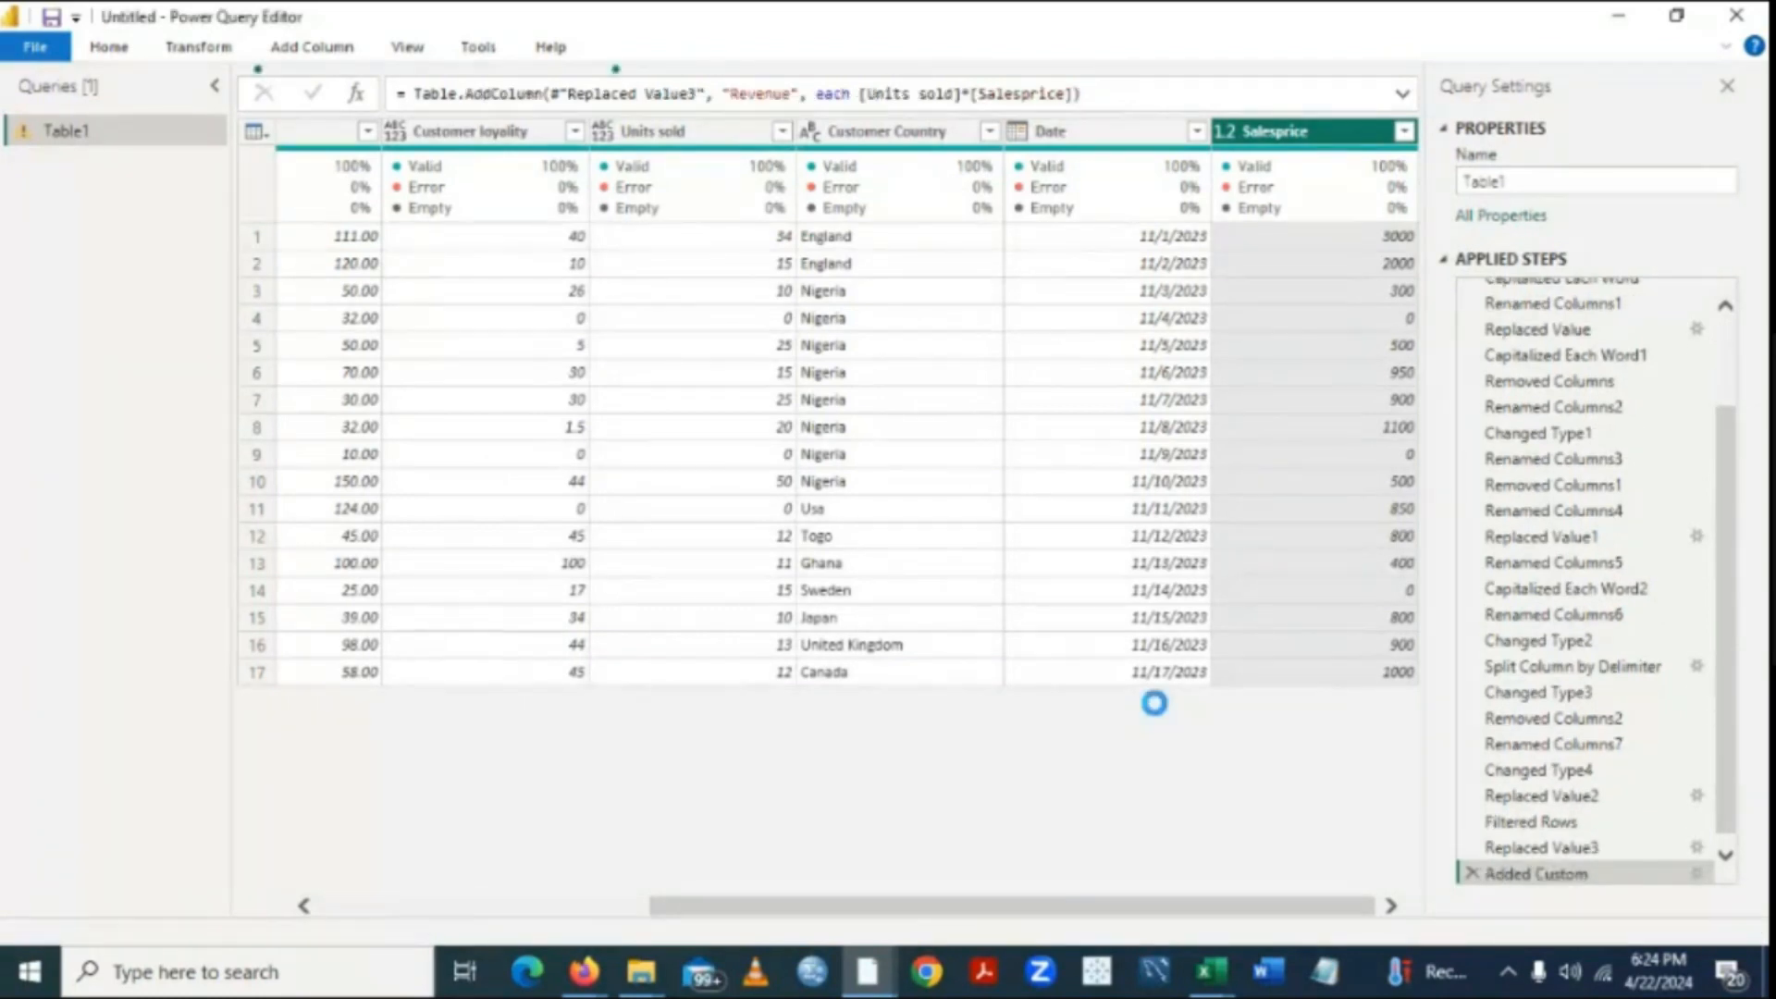
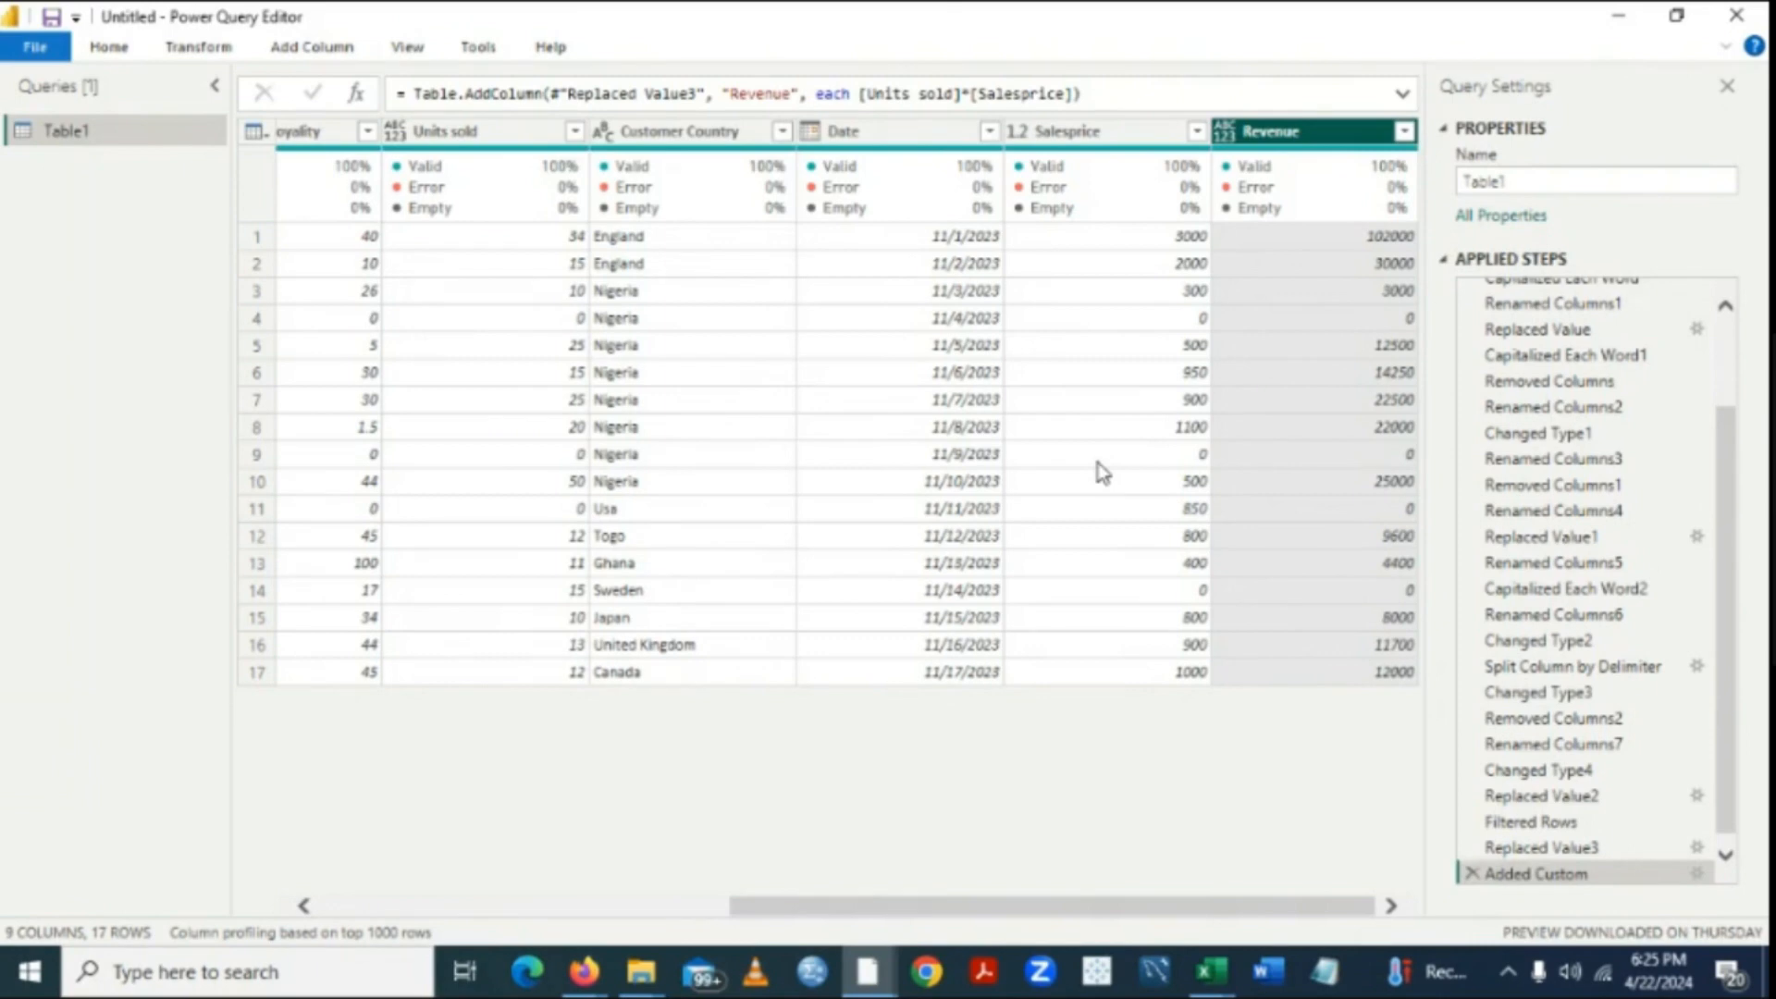
# Add a calculated column that subtracts Expense from Revenue using the standard Subtract operation.
pyautogui.moveTo(1301, 163)
pyautogui.click(304, 904)
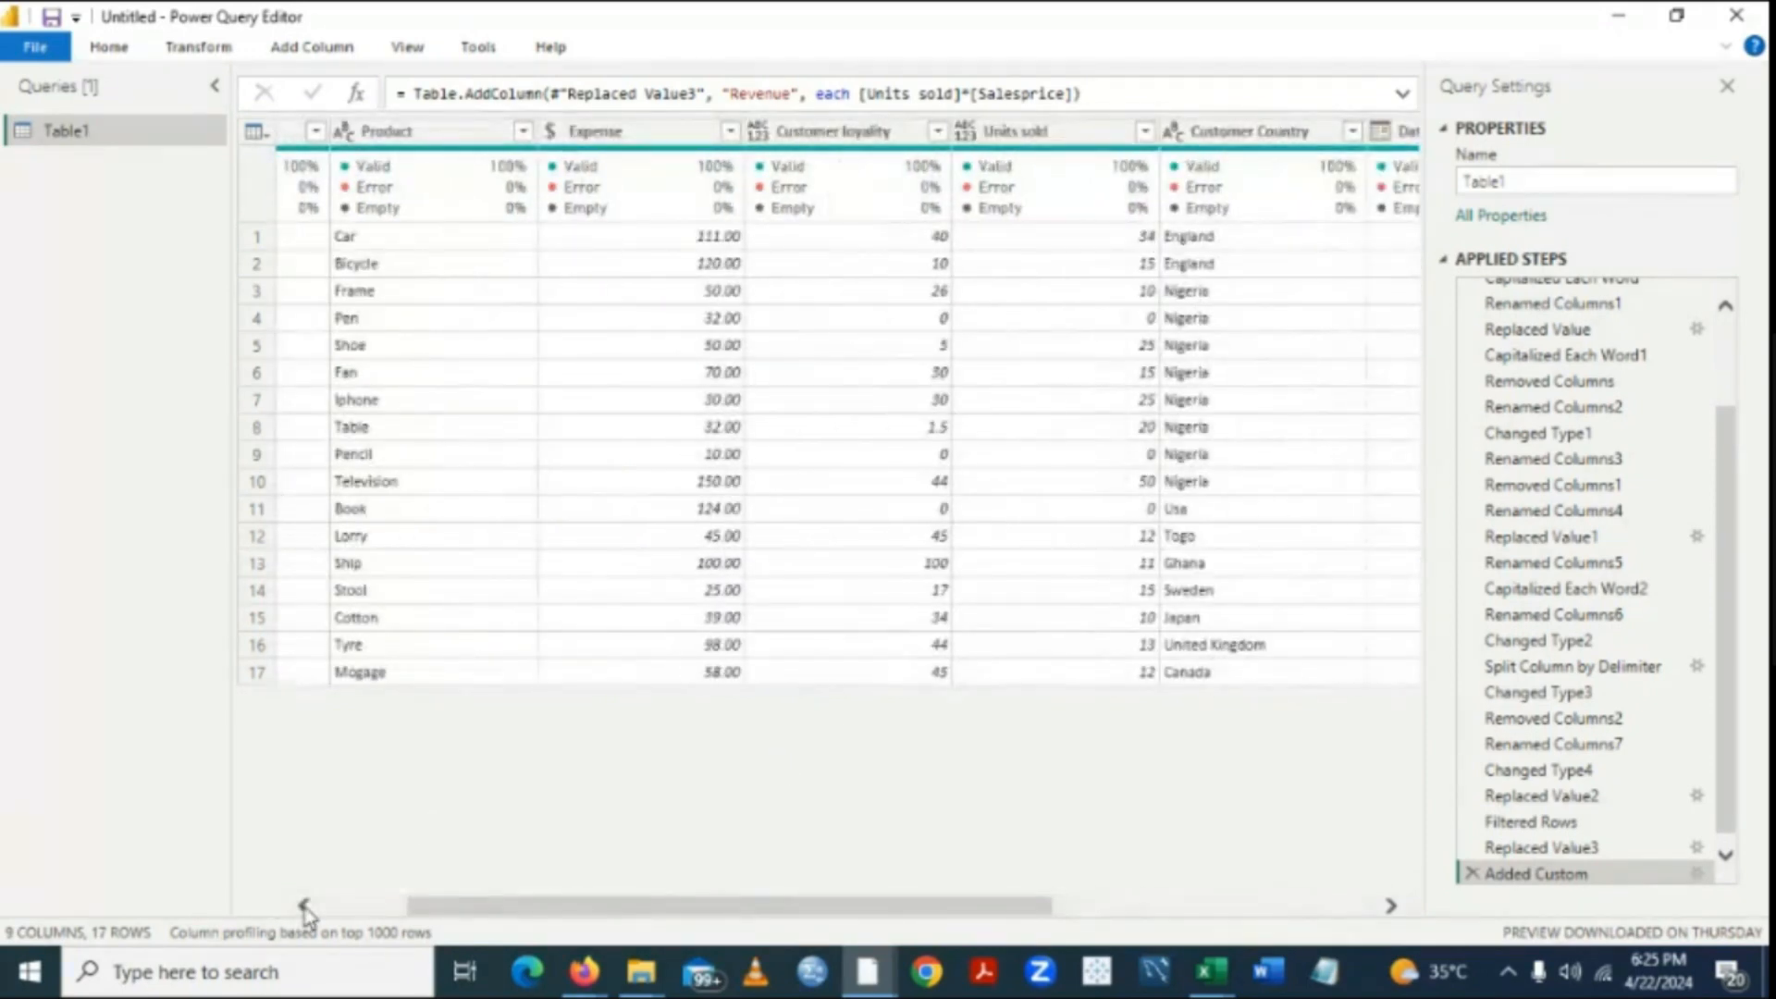
pyautogui.click(642, 139)
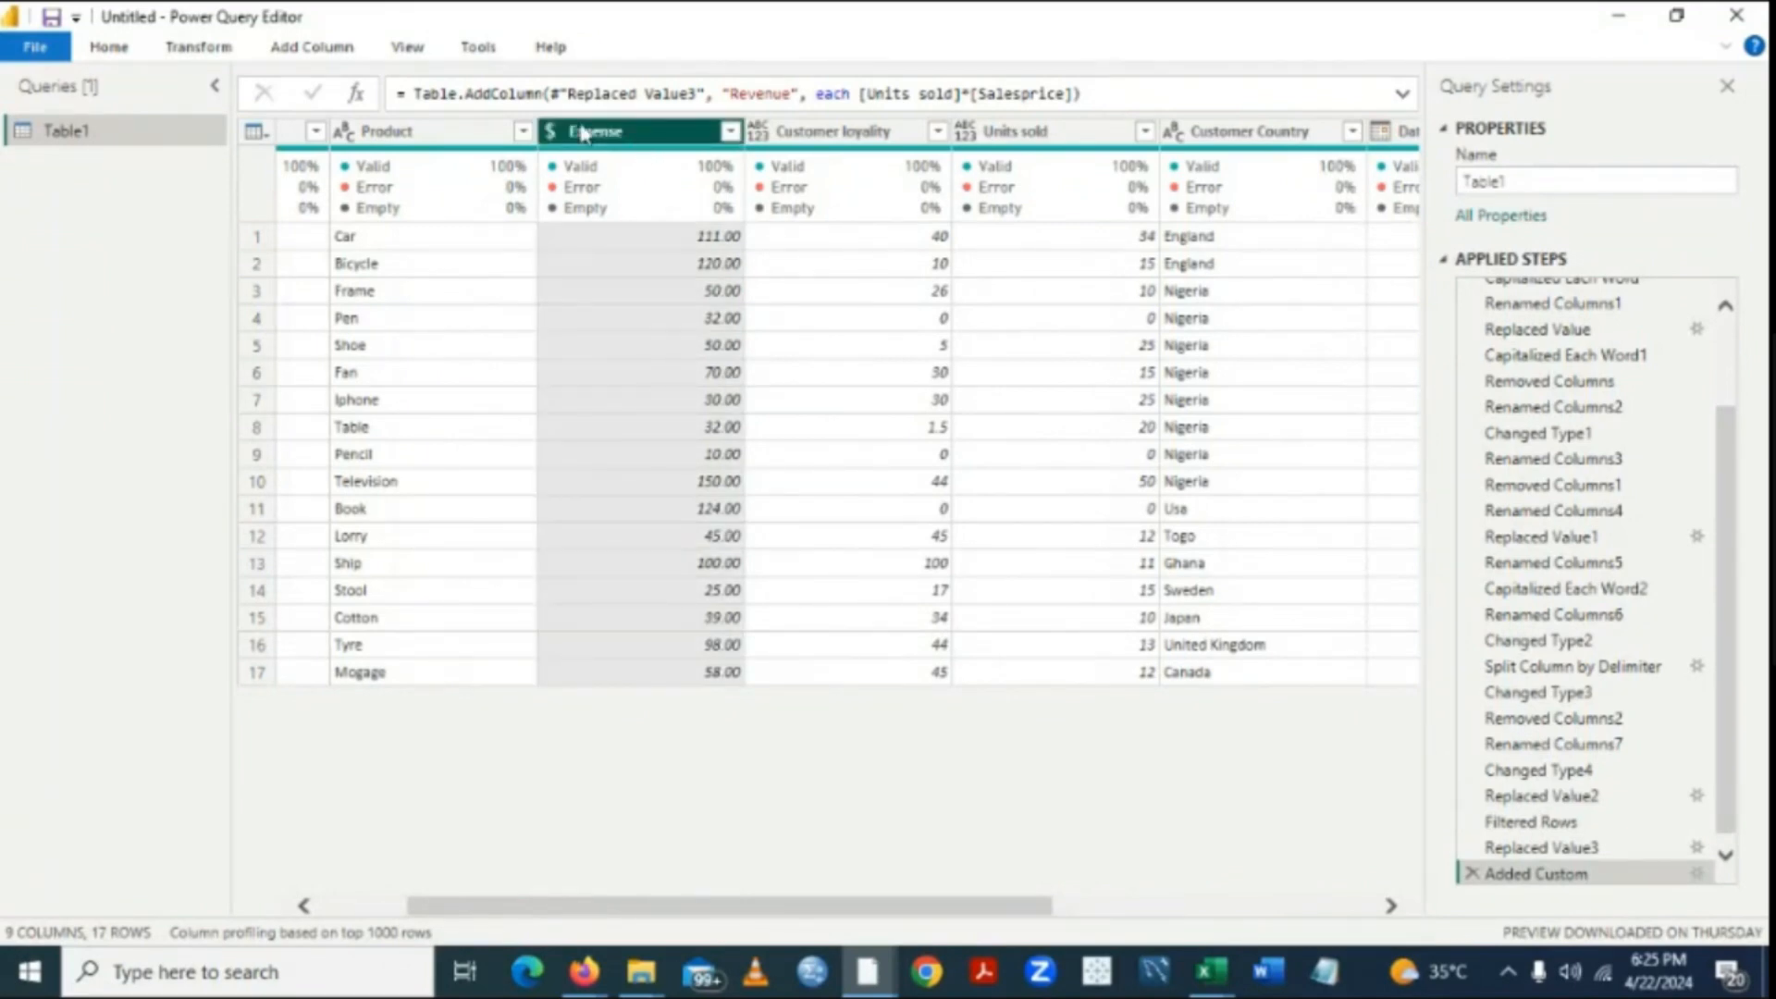
pyautogui.click(317, 57)
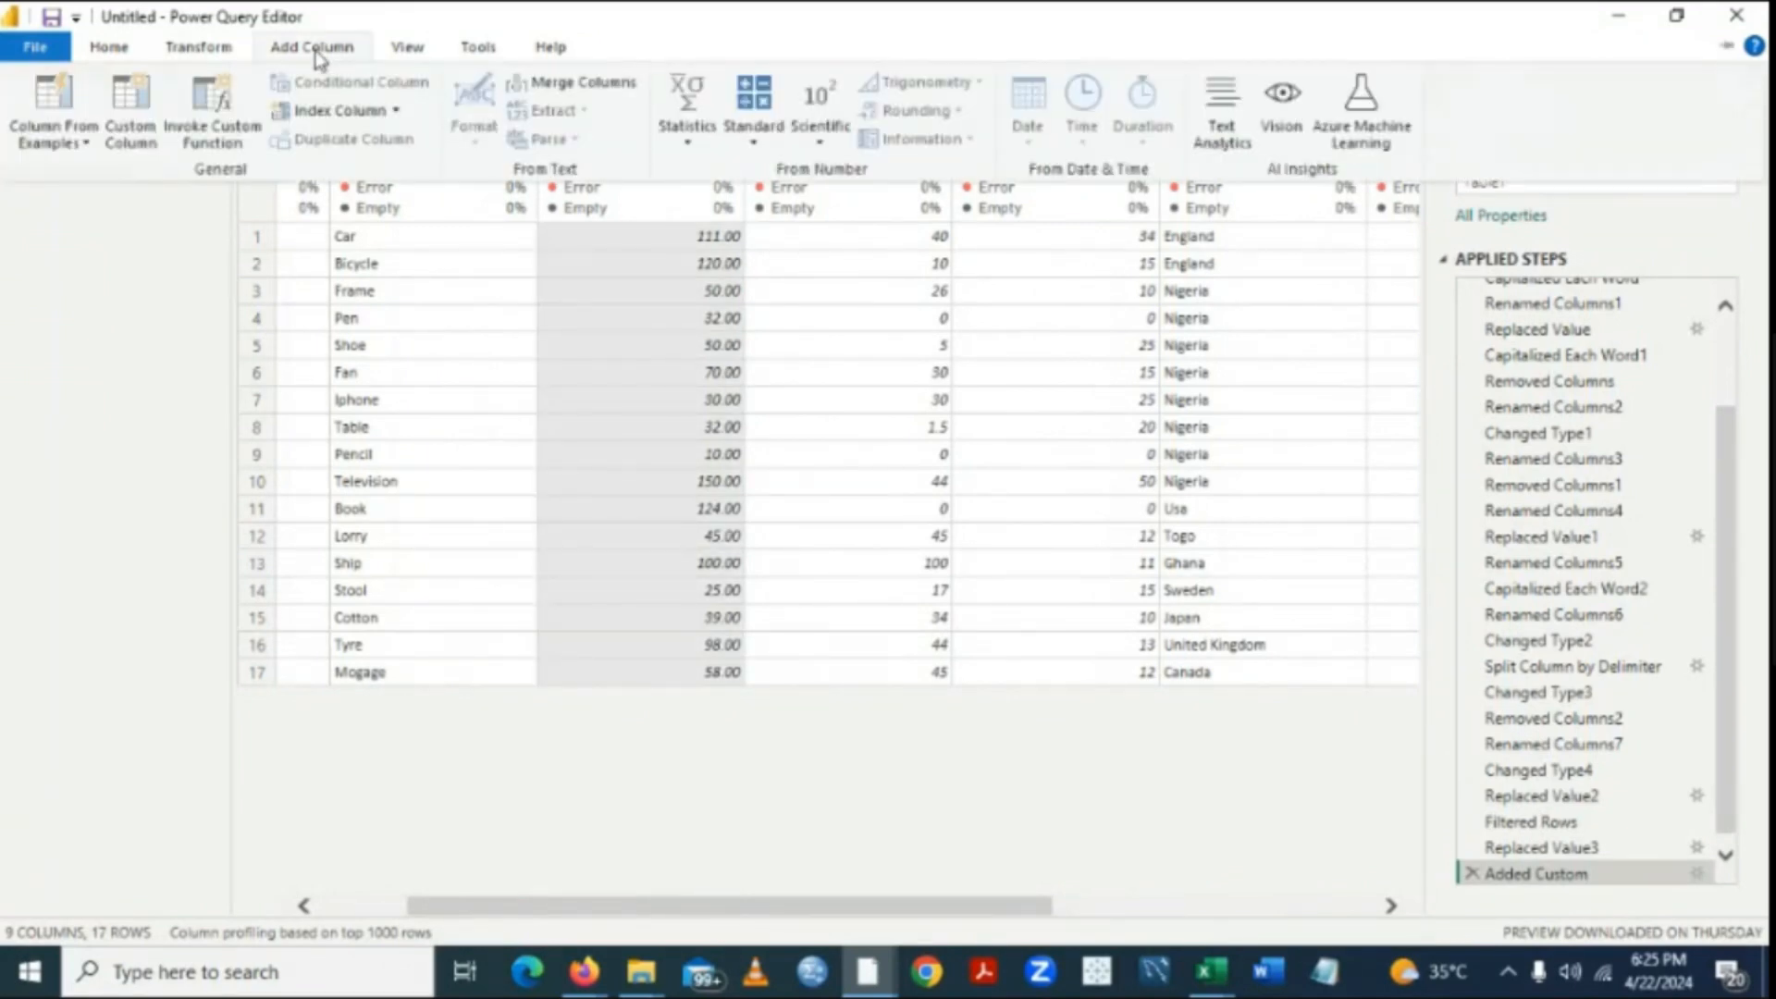
pyautogui.click(754, 143)
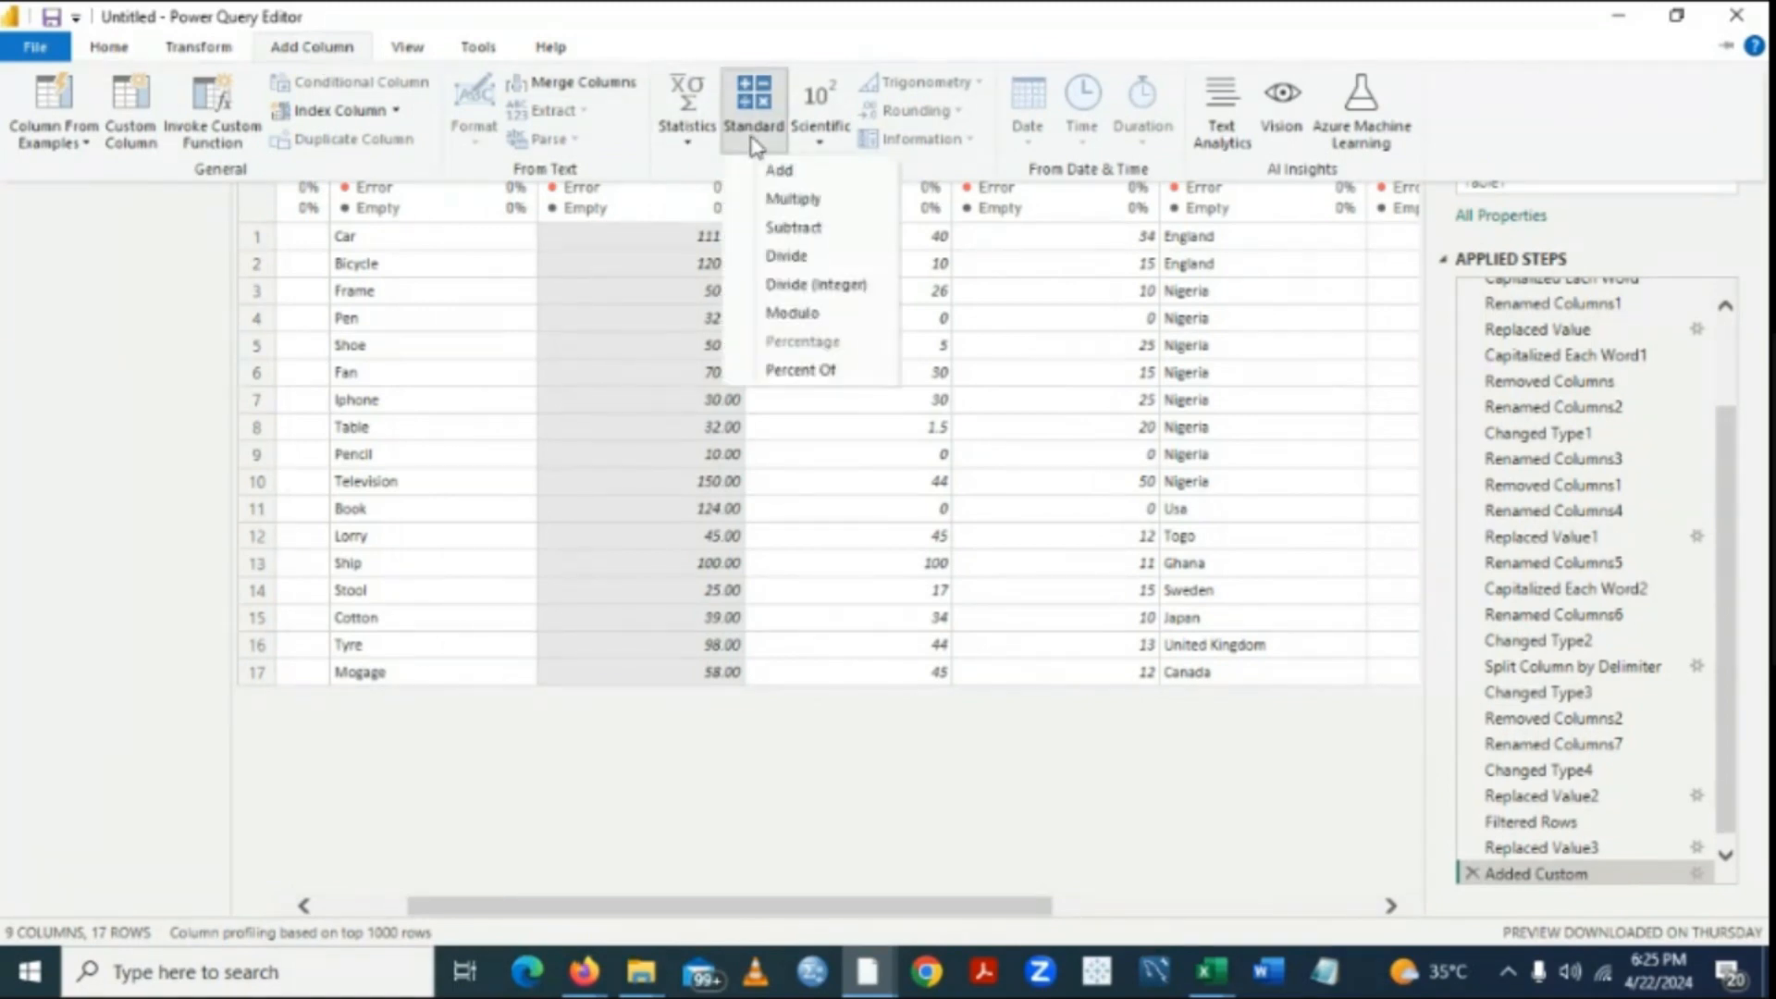
pyautogui.click(811, 238)
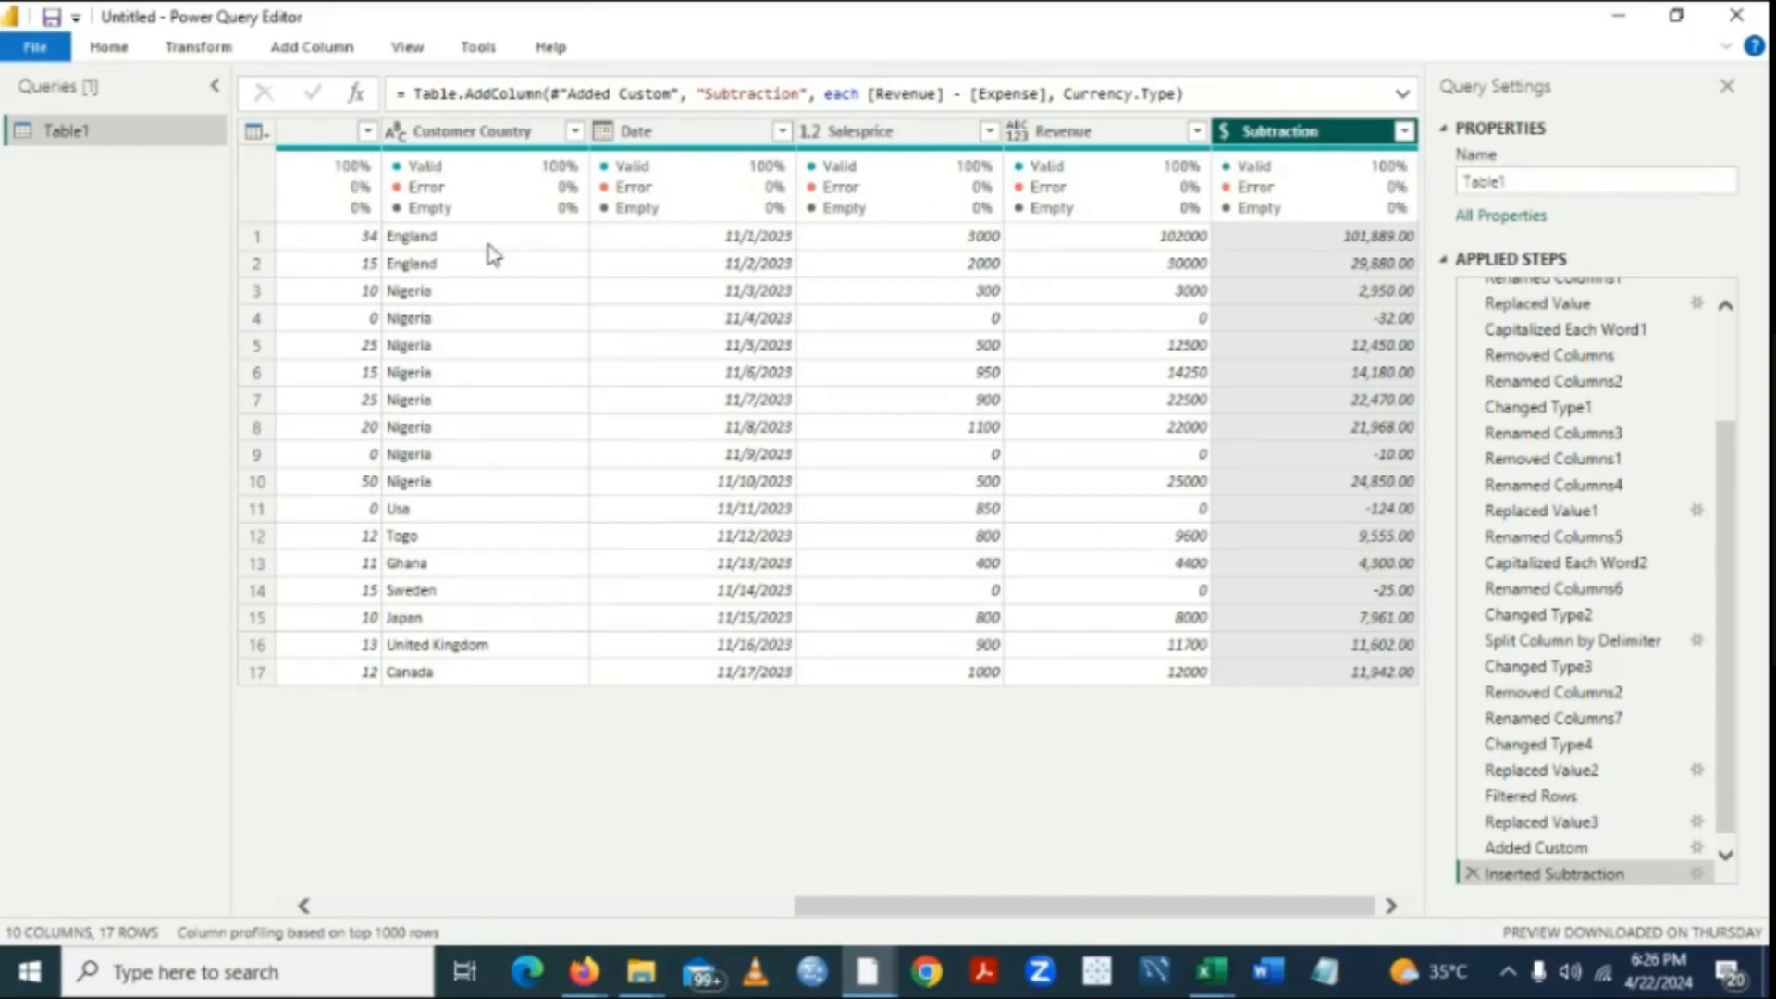
# Rename the new Subtraction column to Profit.
pyautogui.doubleClick(1338, 139)
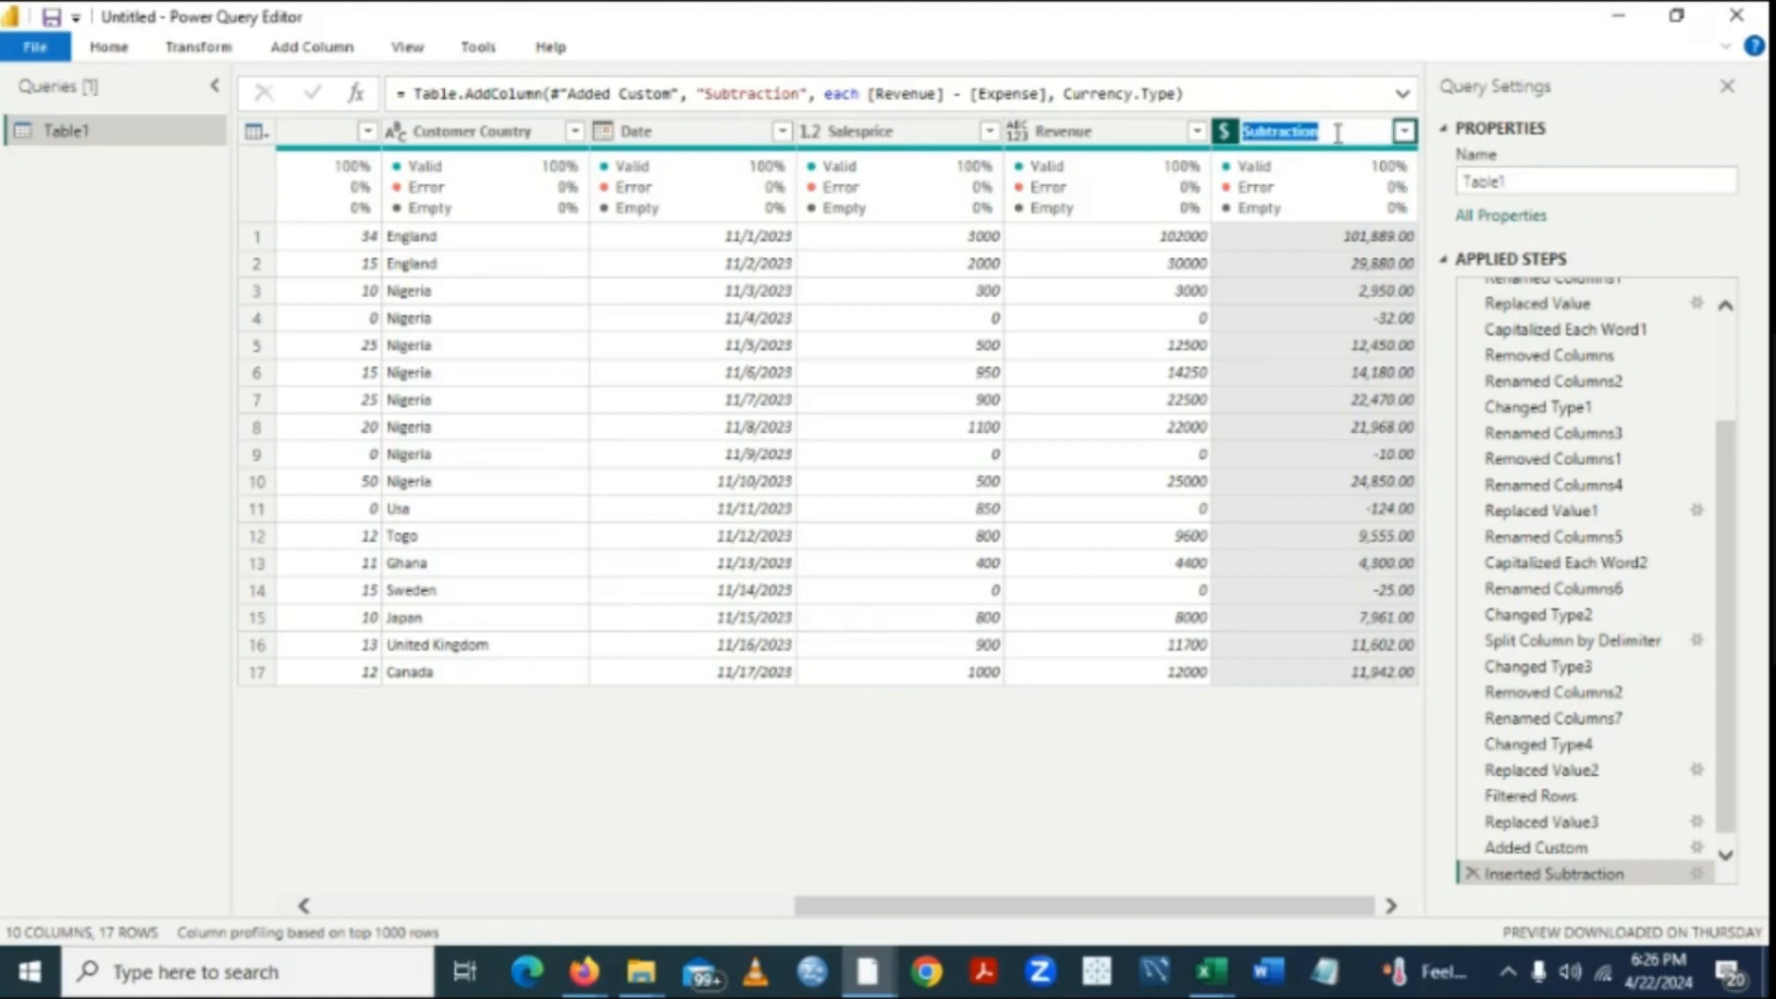
pyautogui.press('BackSpace')
pyautogui.write('P')
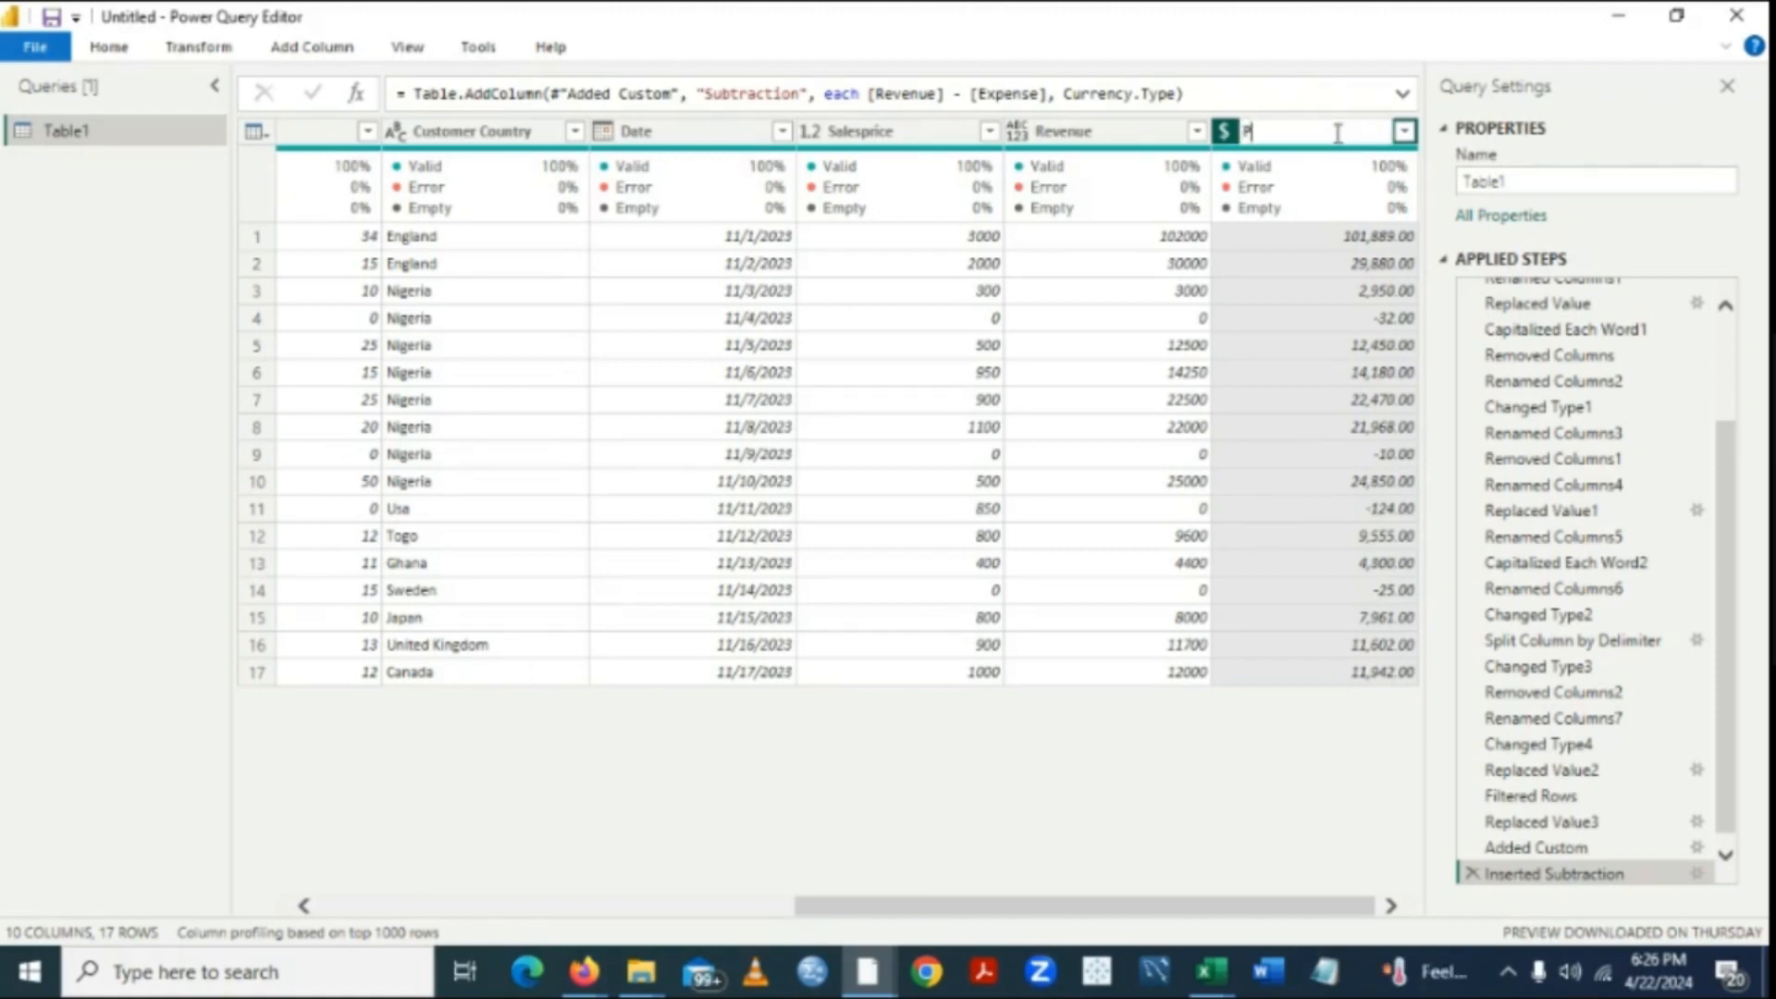
pyautogui.write('rofit')
pyautogui.press('Return')
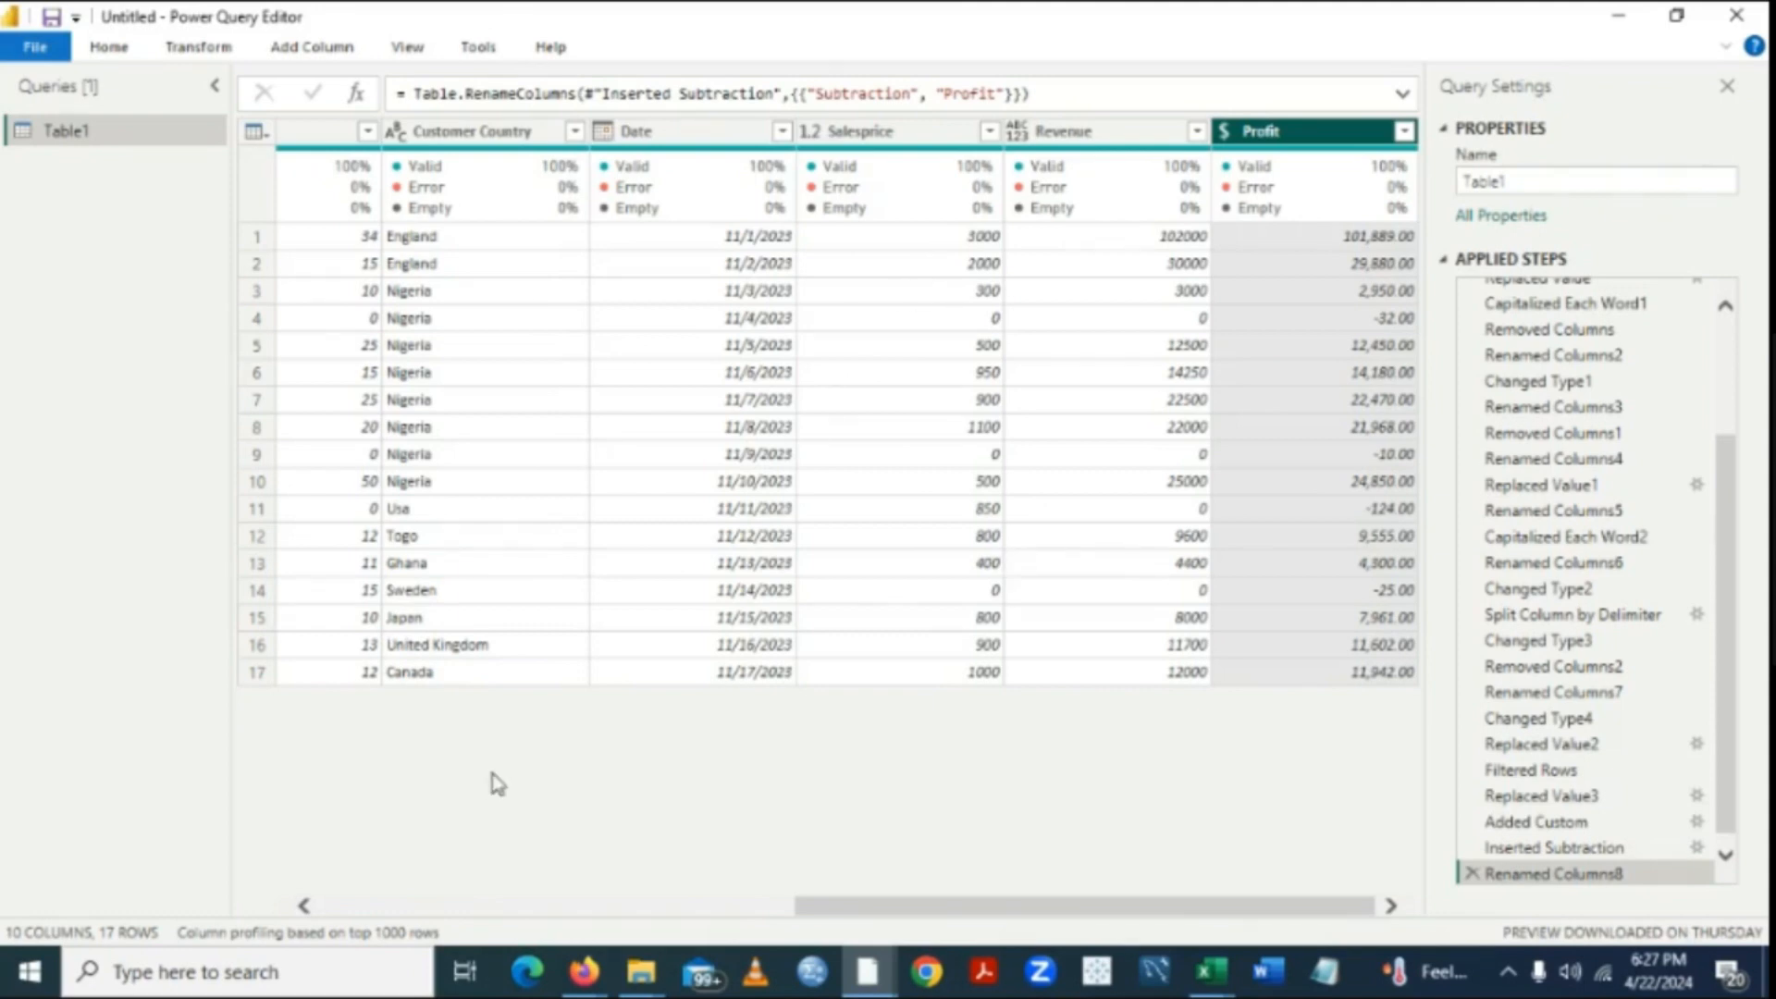
pyautogui.click(303, 906)
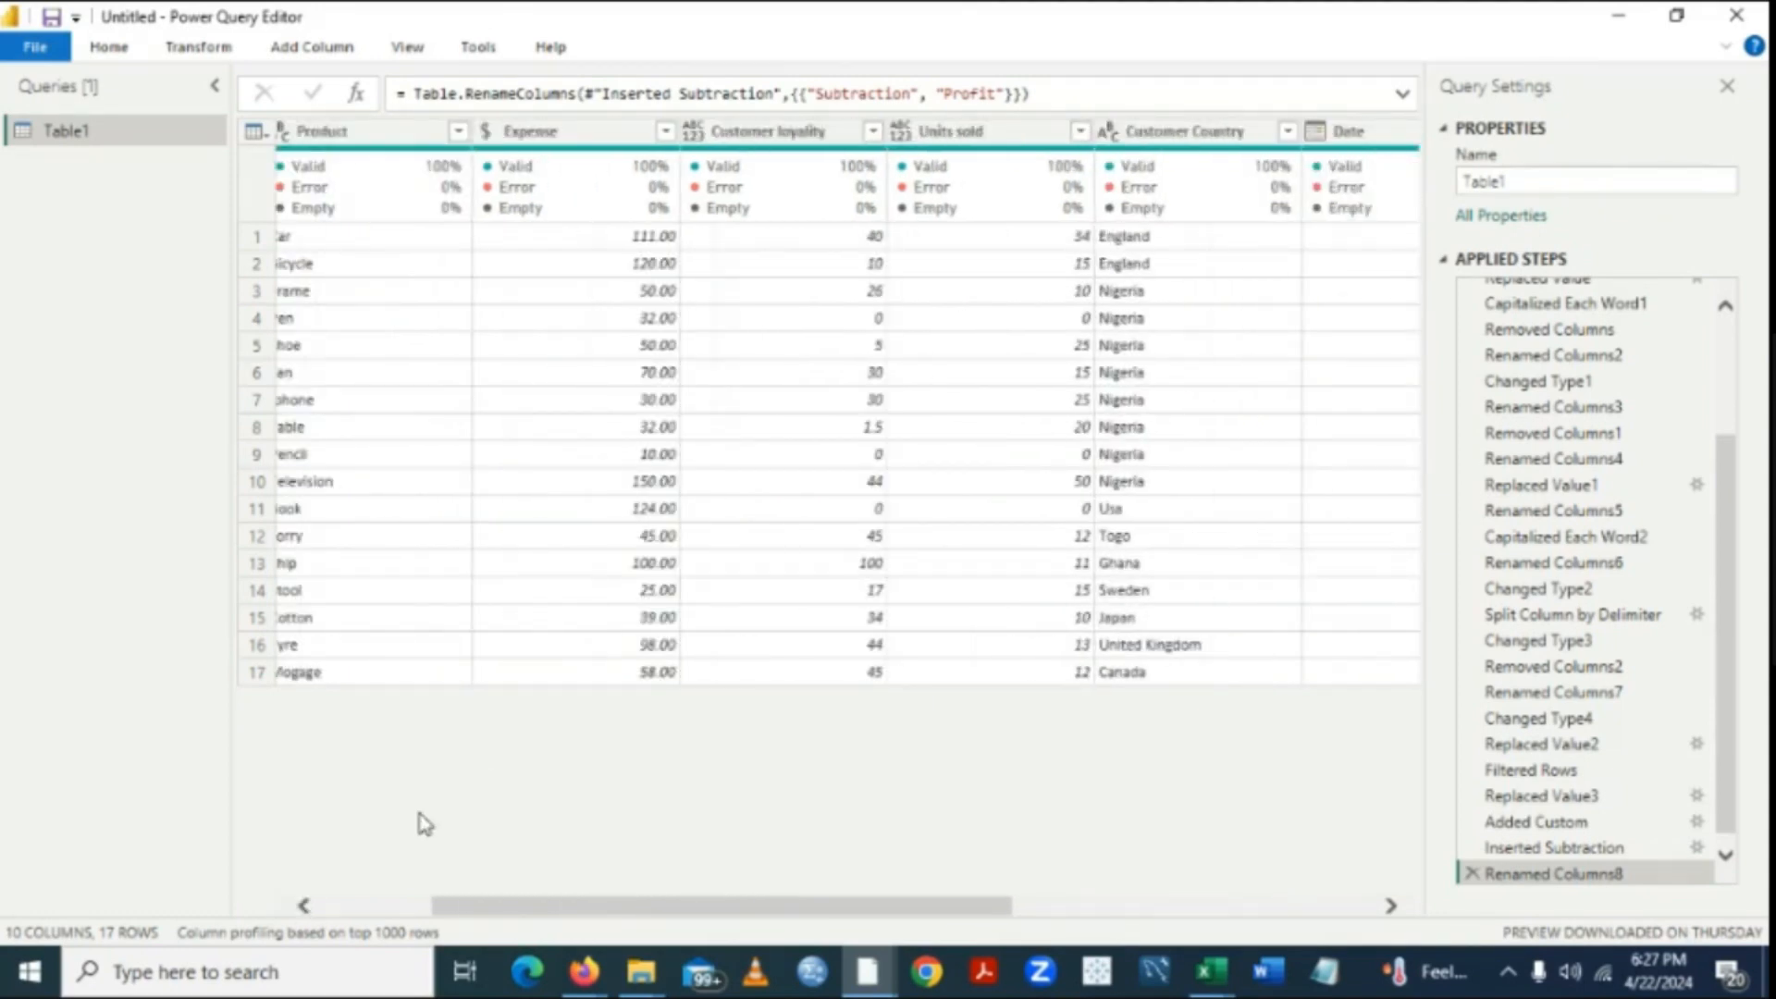
# Move the Customer Country column so it sits between Product and Expense.
pyautogui.click(303, 907)
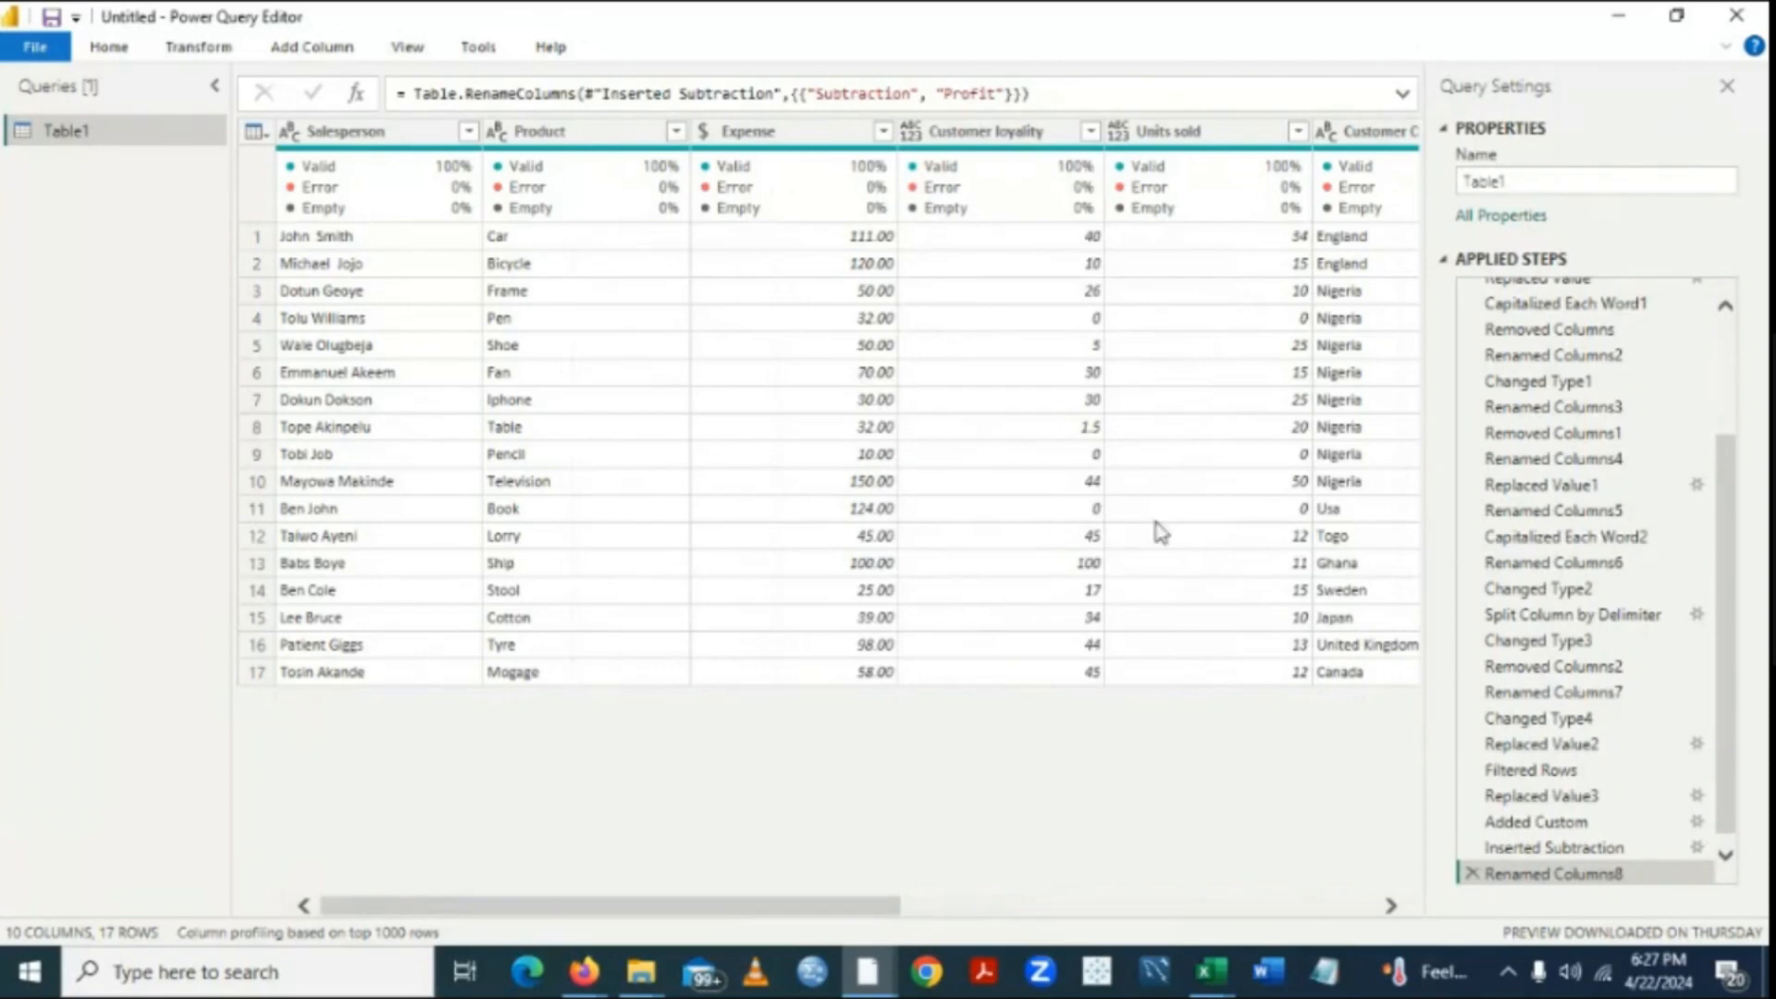
pyautogui.click(1368, 140)
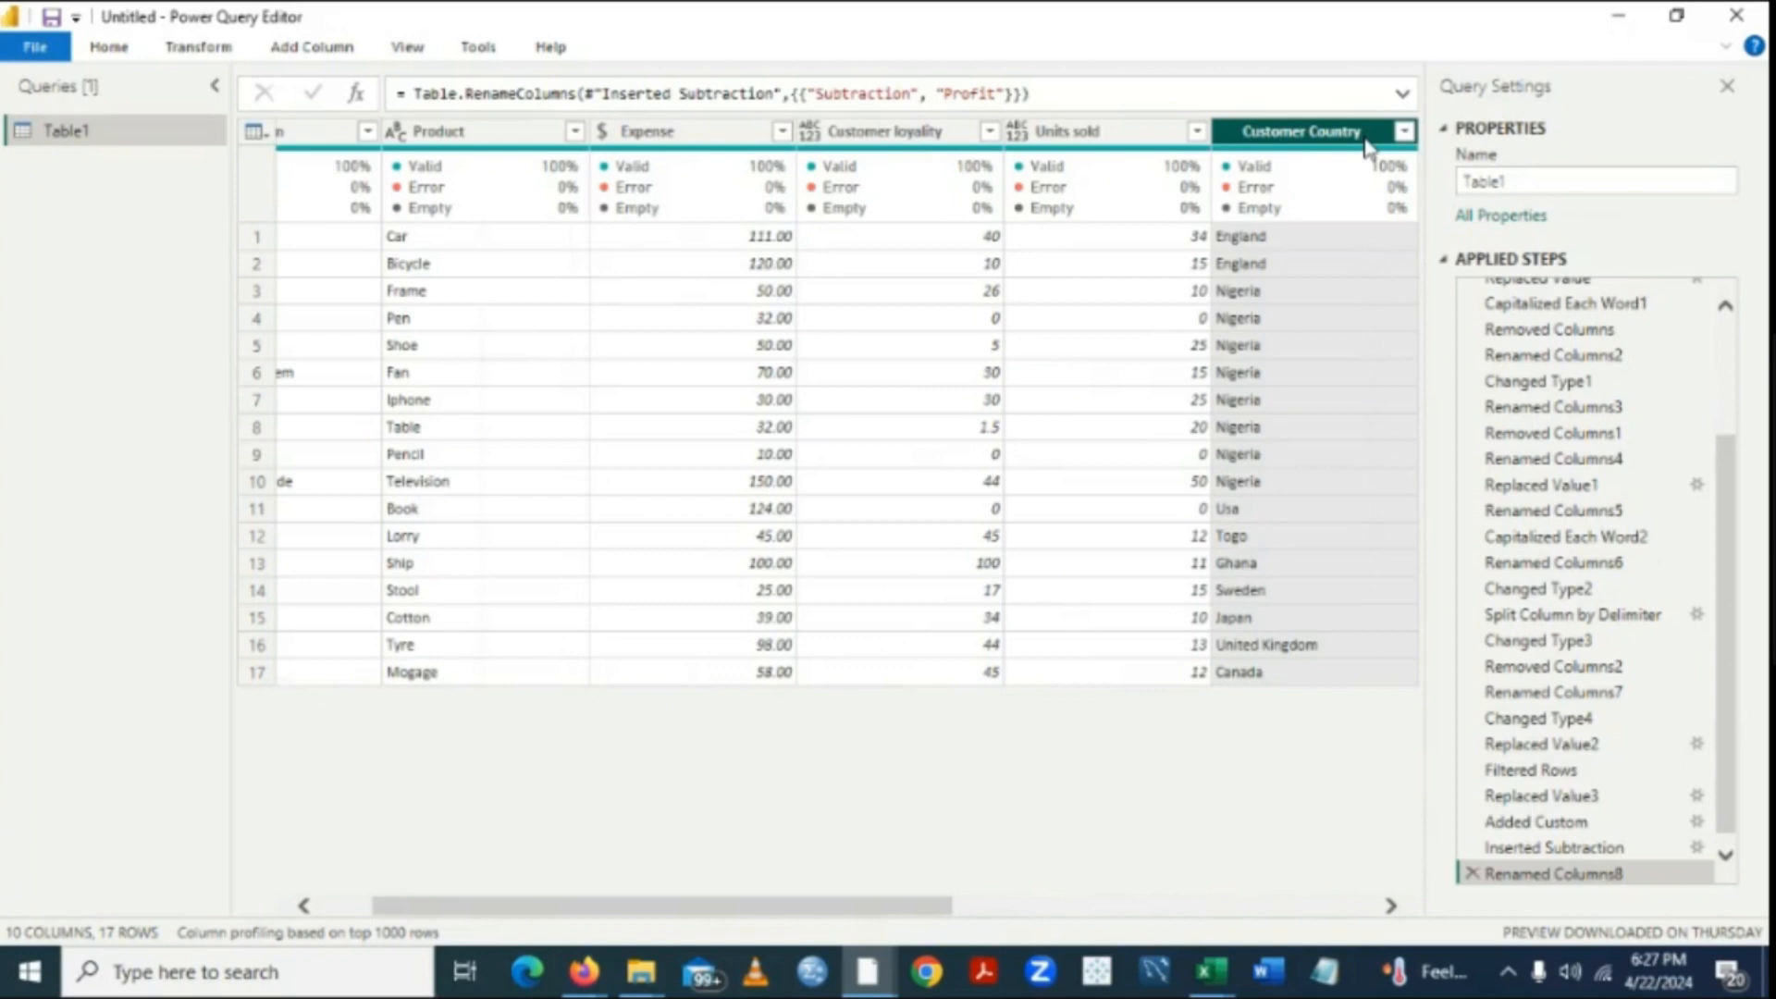
pyautogui.moveTo(1365, 148); pyautogui.dragTo(758, 157)
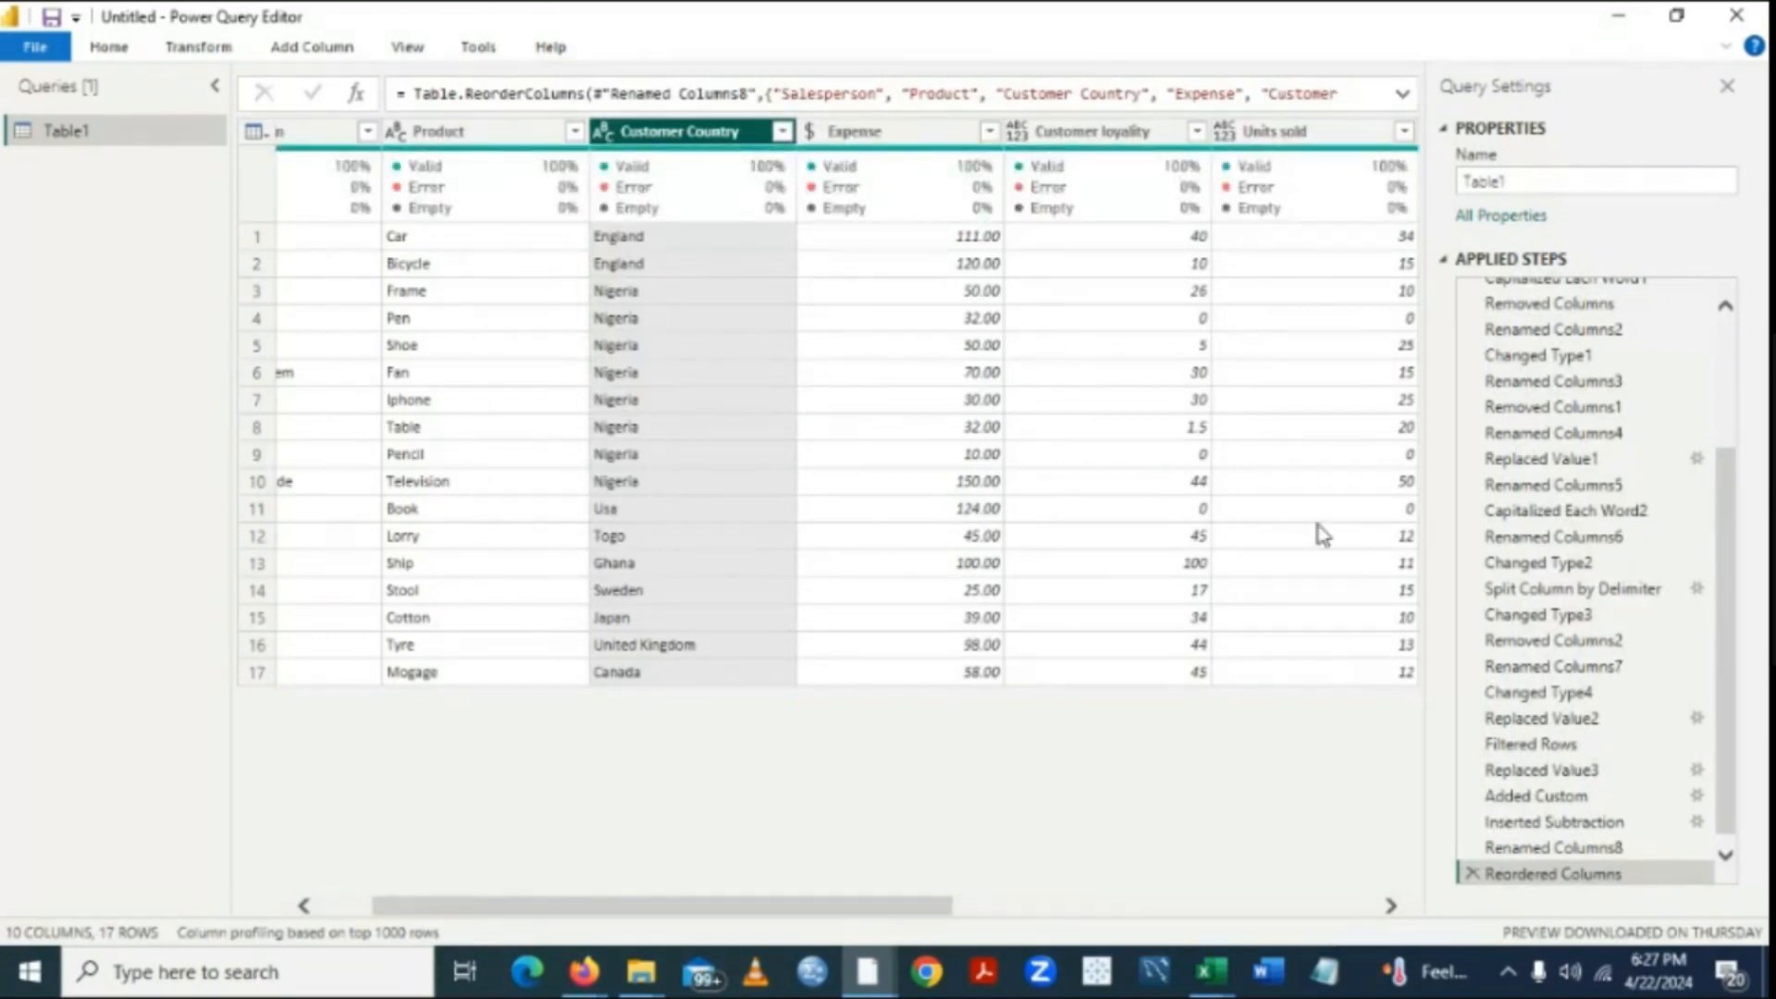
# Move the Date column past Salesprice and Revenue, toward the end of the table.
pyautogui.click(1390, 905)
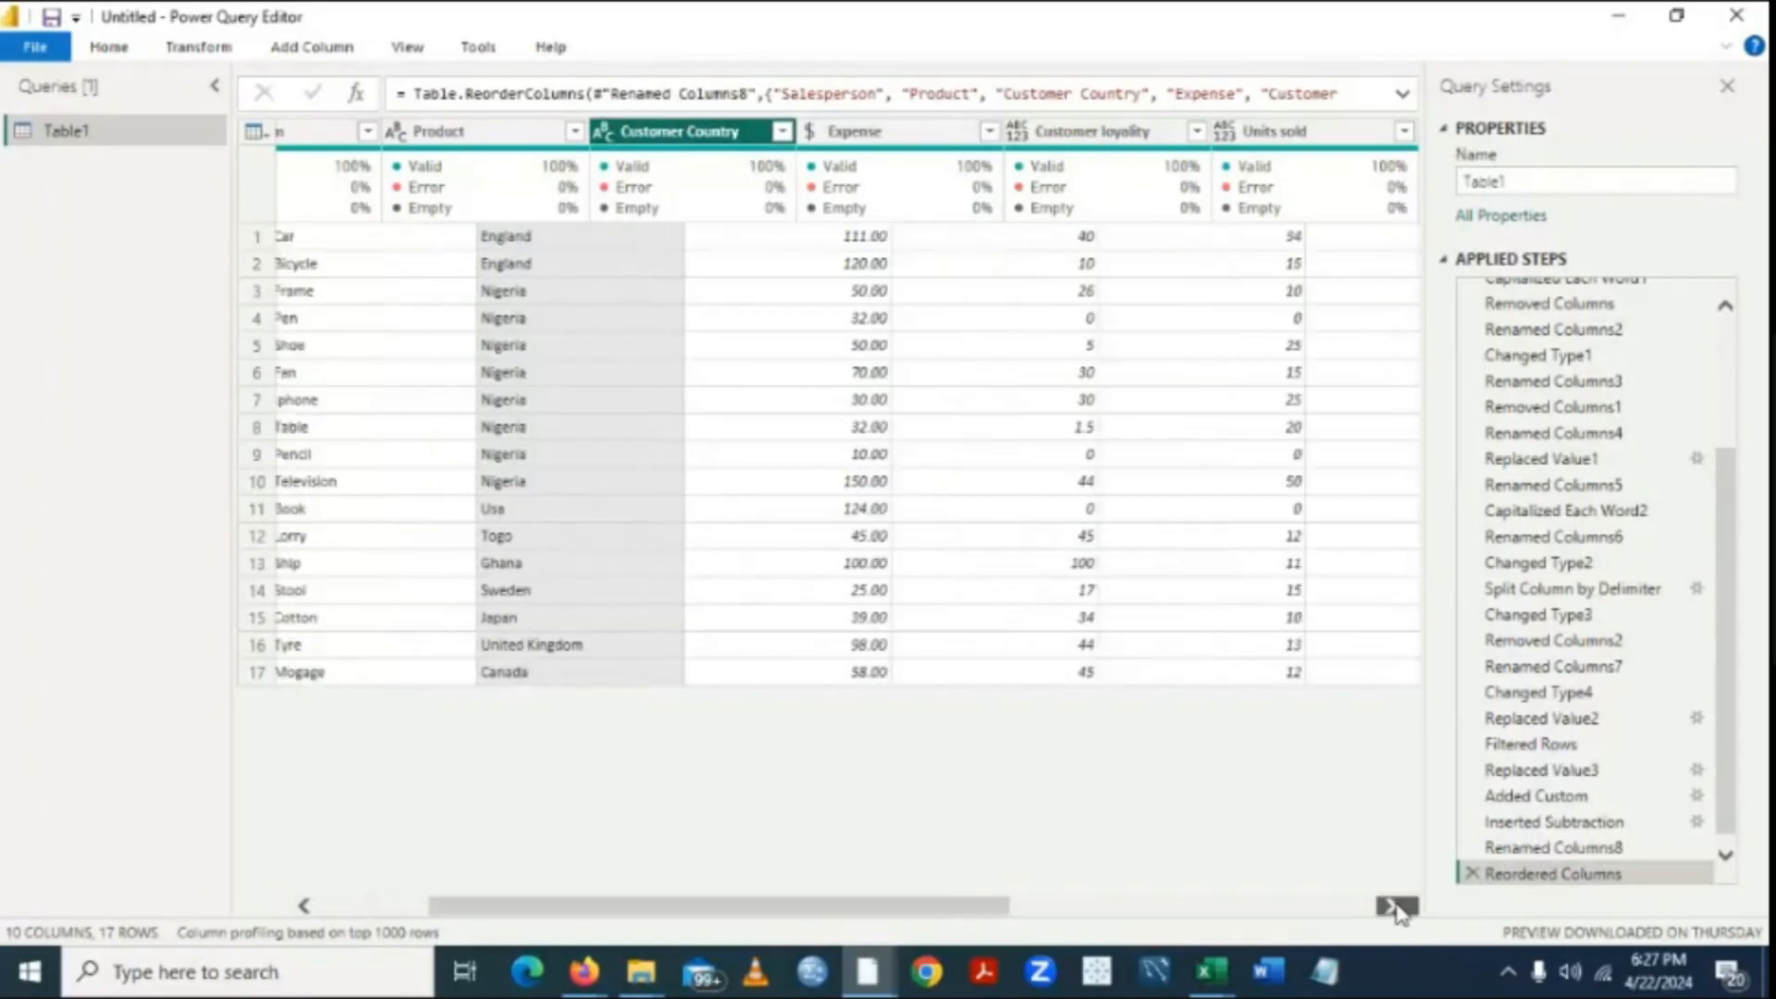
pyautogui.click(1390, 904)
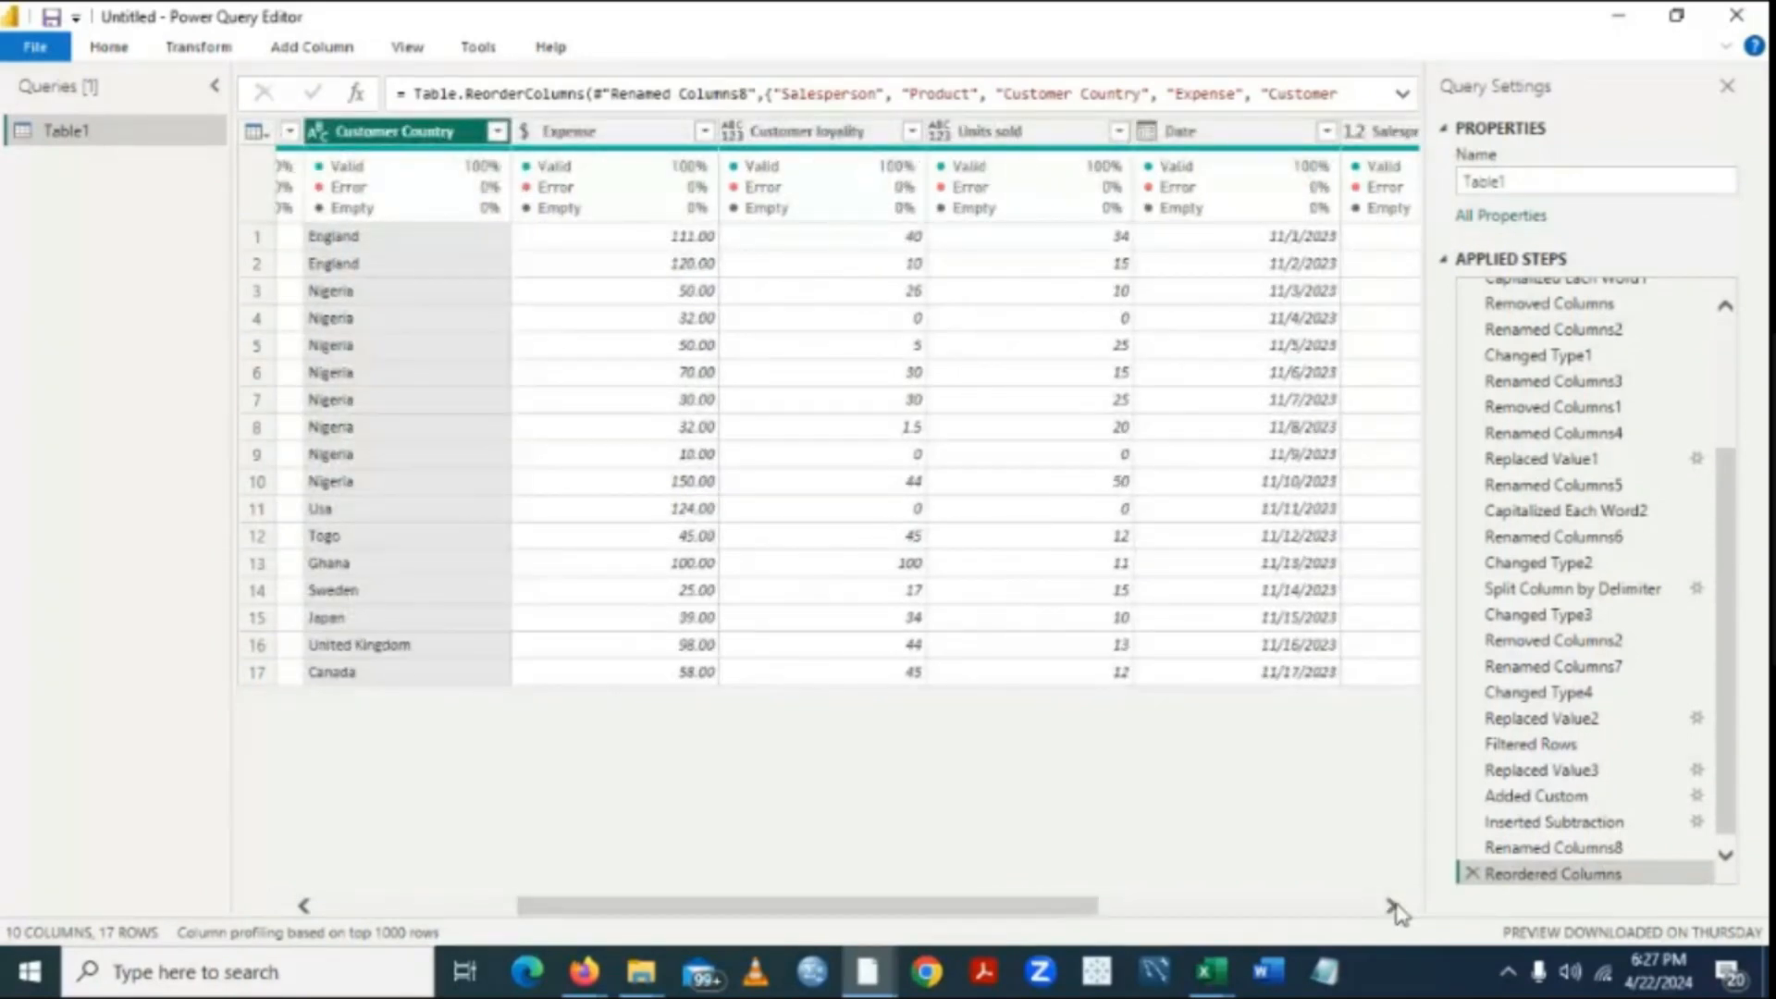
pyautogui.click(1392, 906)
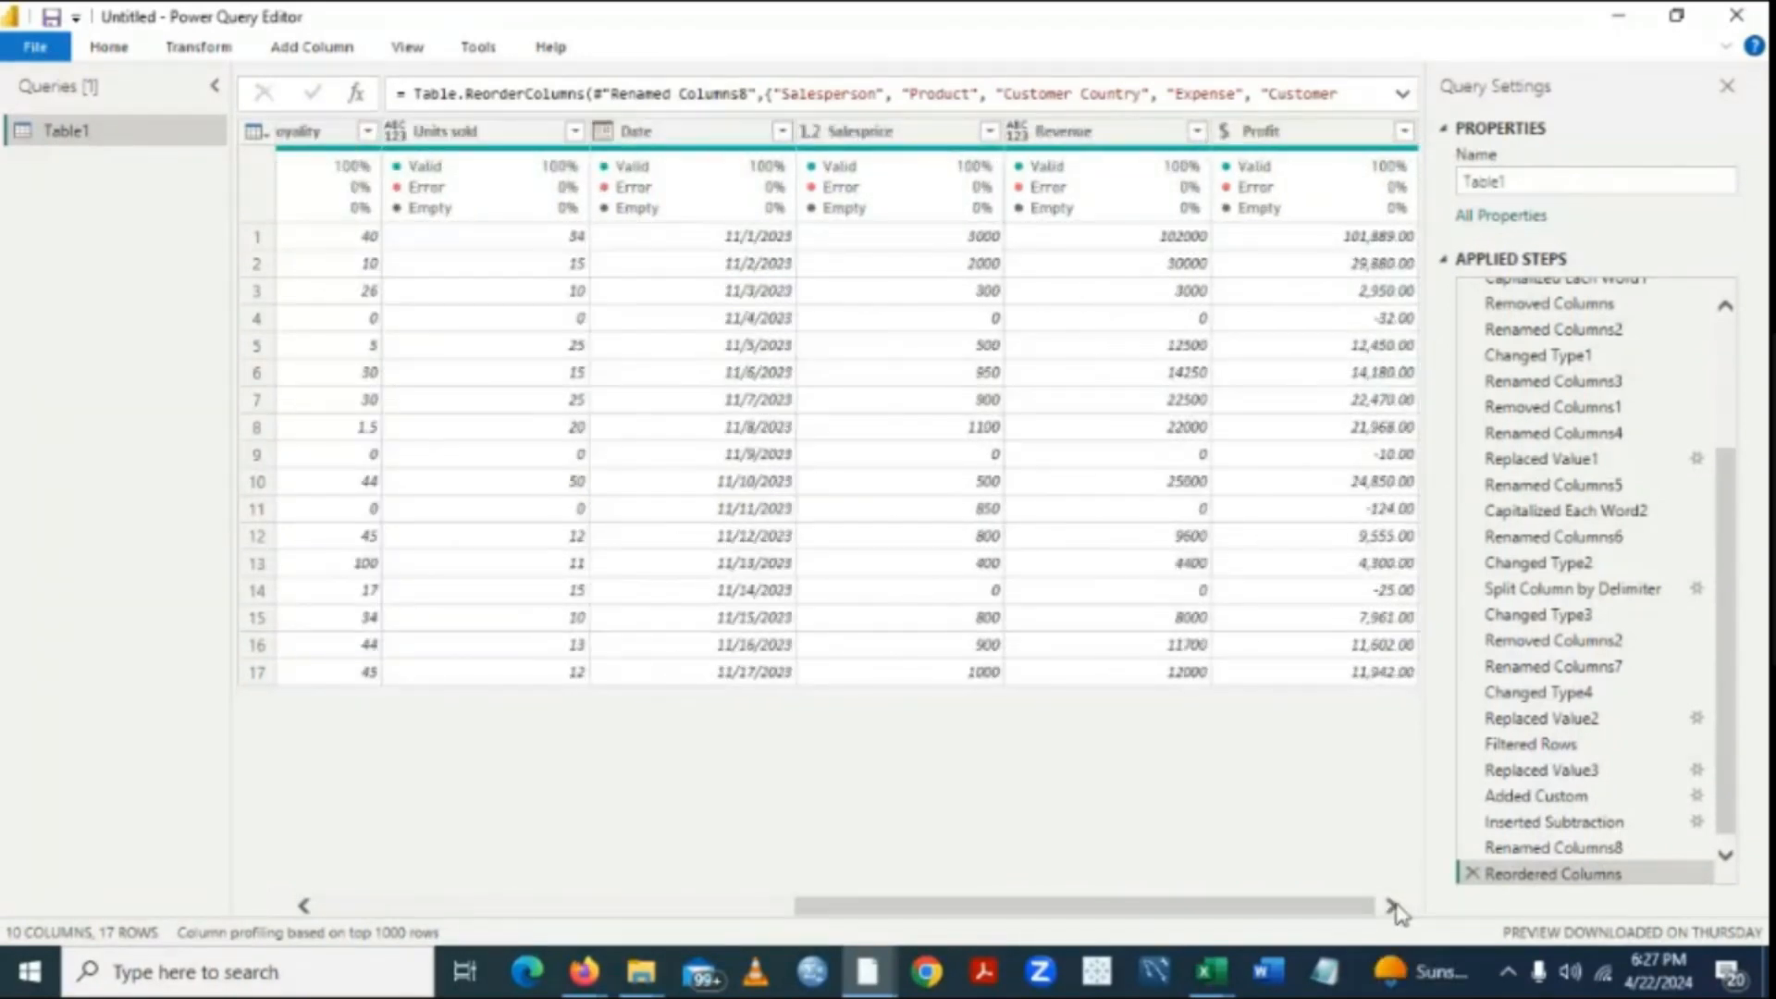
pyautogui.click(634, 135)
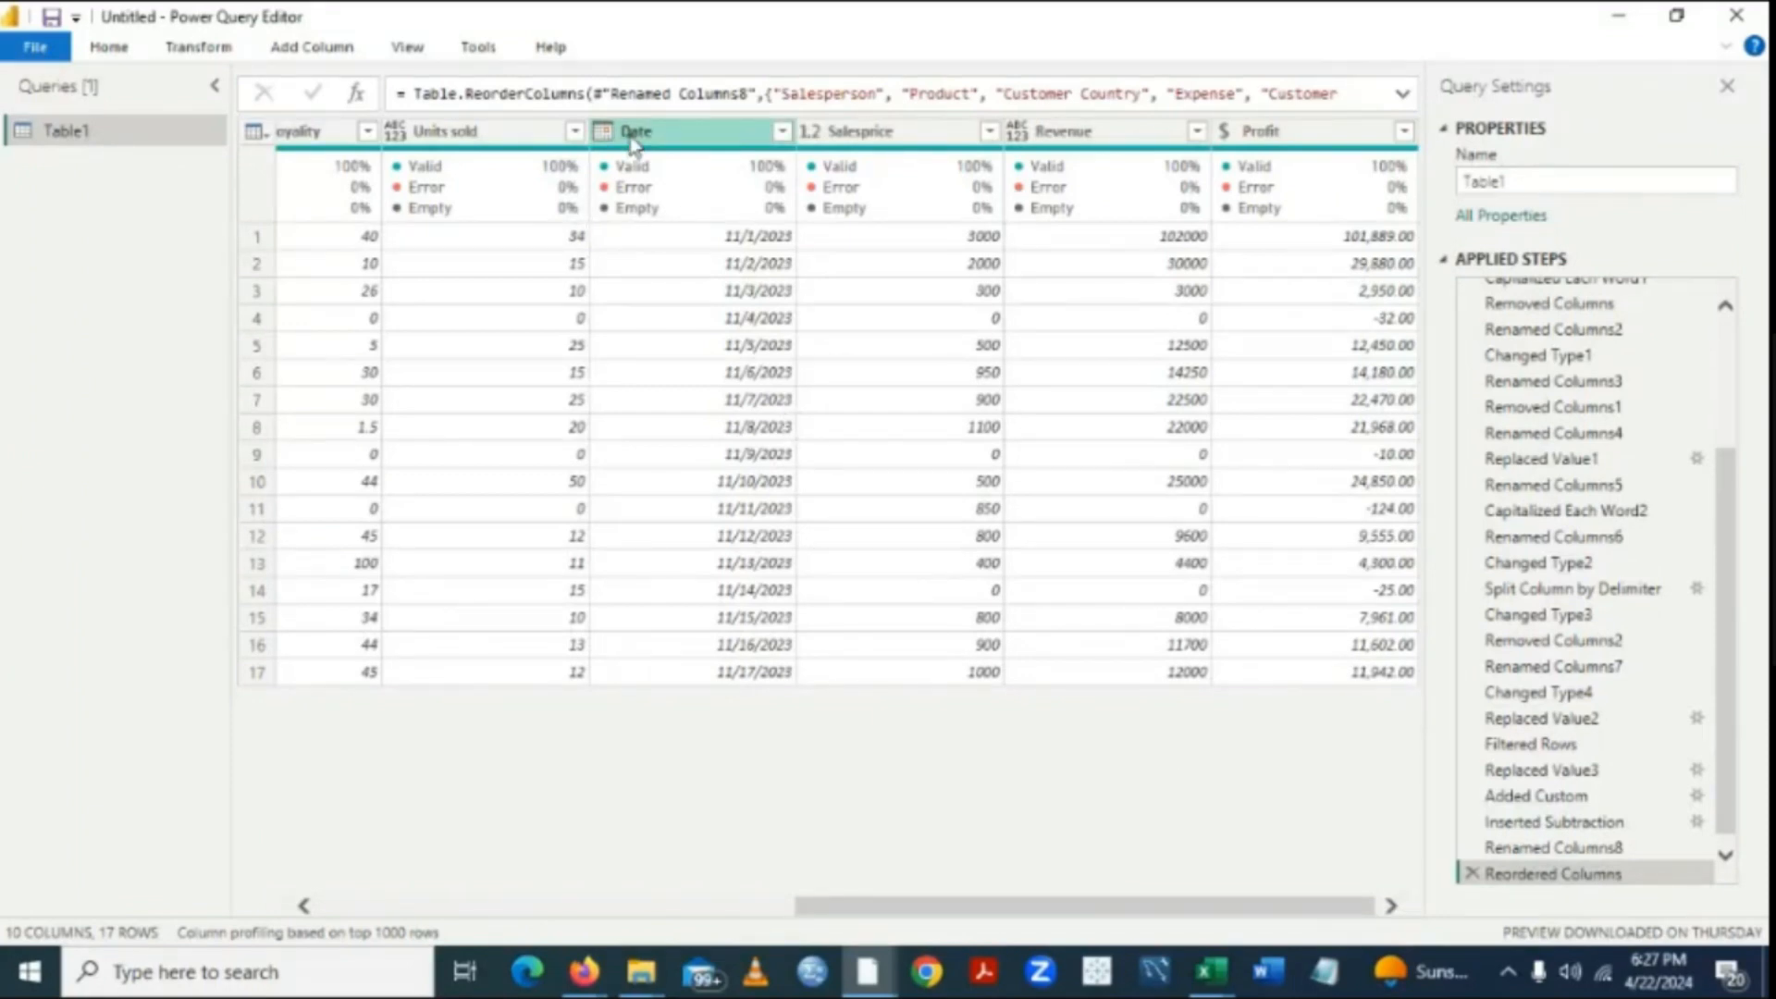
pyautogui.moveTo(634, 135); pyautogui.dragTo(1273, 168)
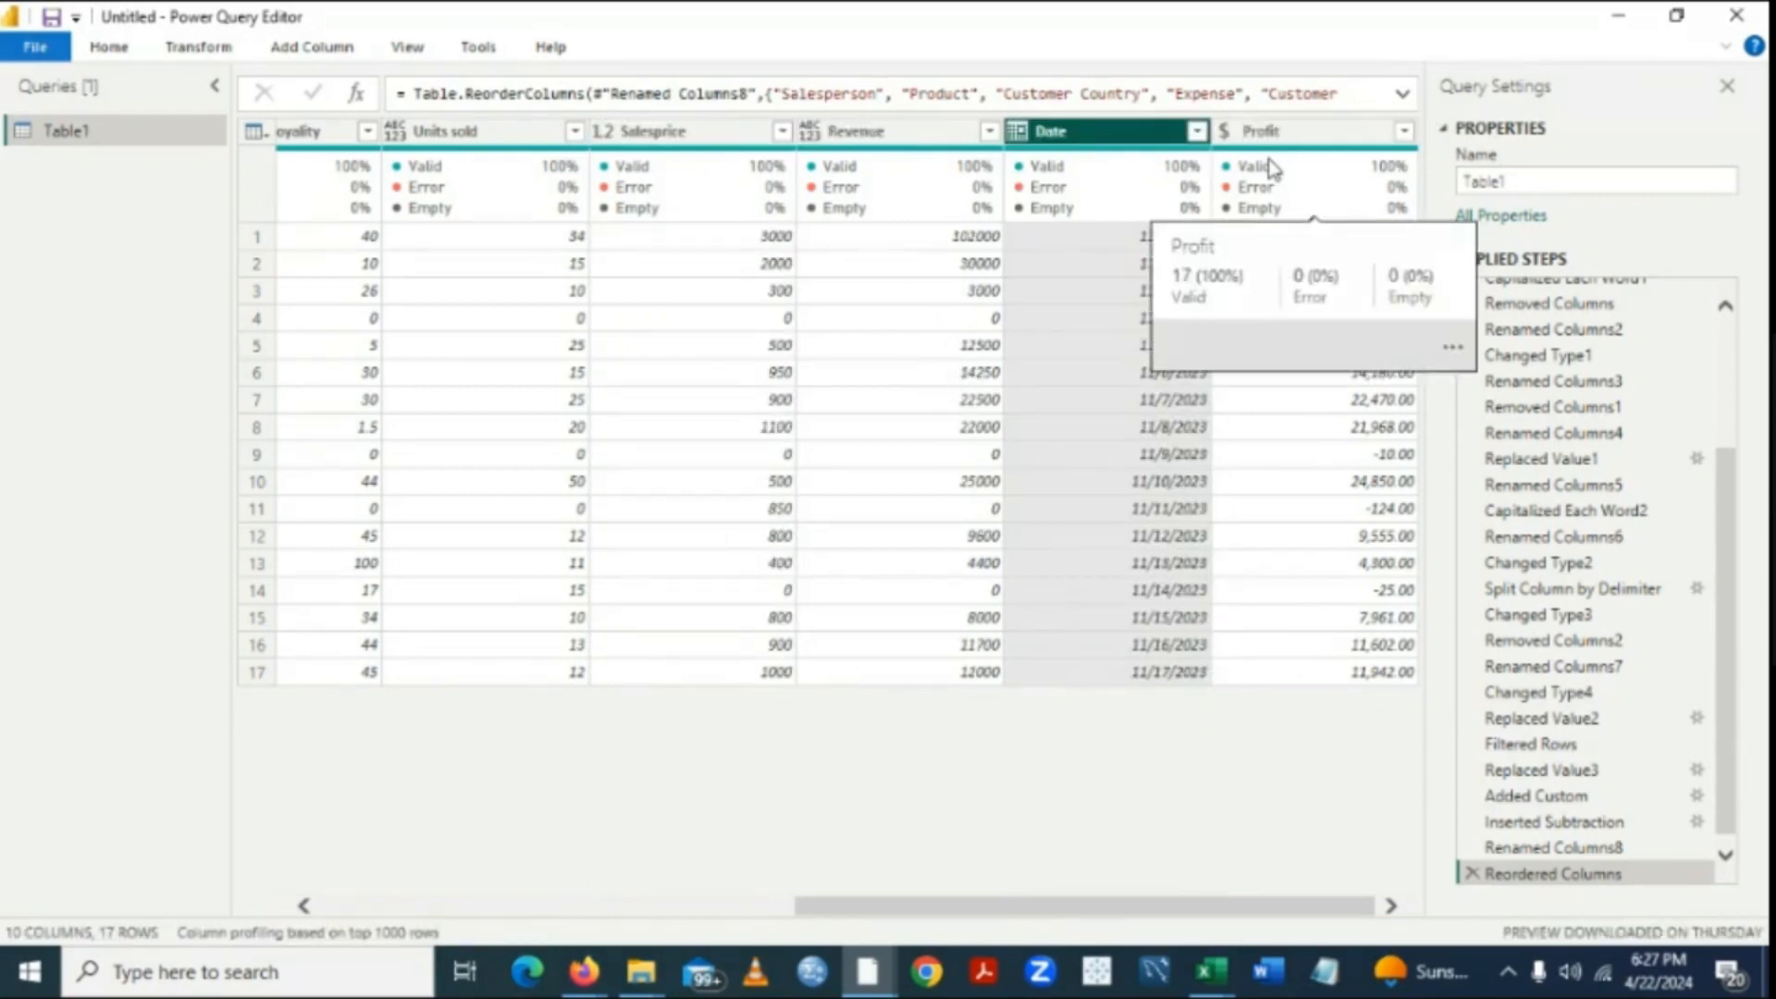
pyautogui.moveTo(1127, 135); pyautogui.dragTo(1331, 132)
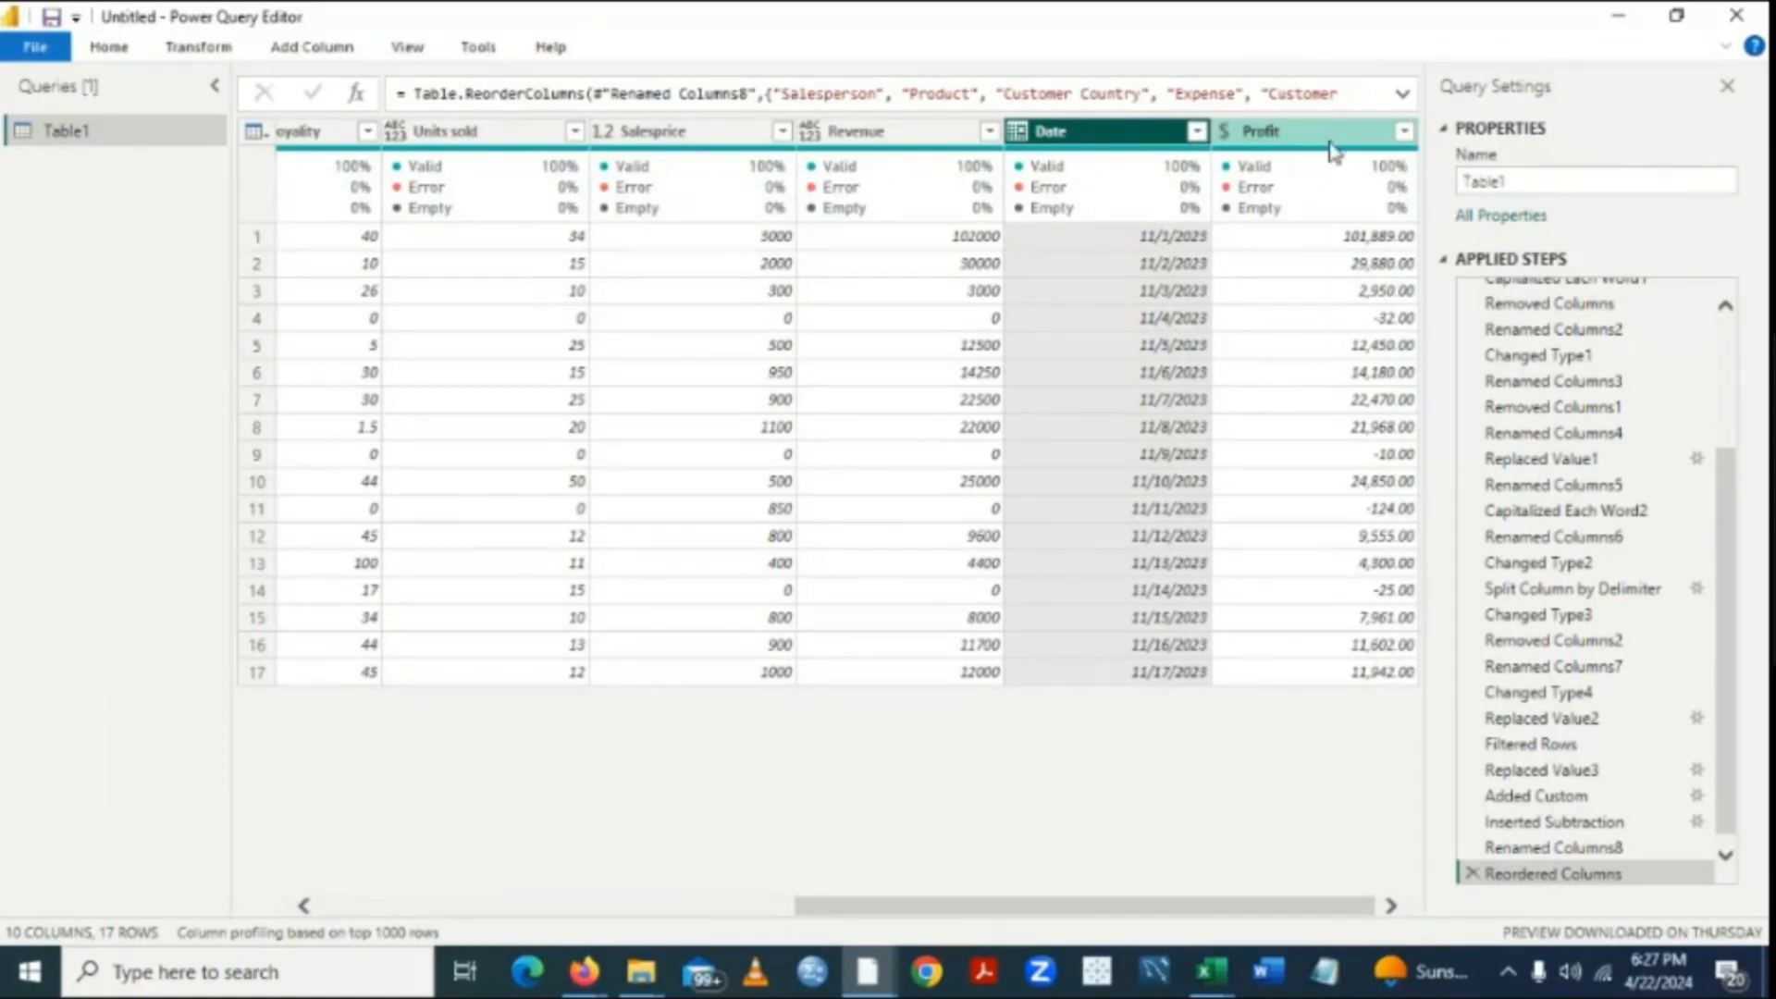
# Move the Profit column between Salesprice and Revenue, and review the new column order from the first column.
pyautogui.moveTo(1331, 146); pyautogui.dragTo(920, 155)
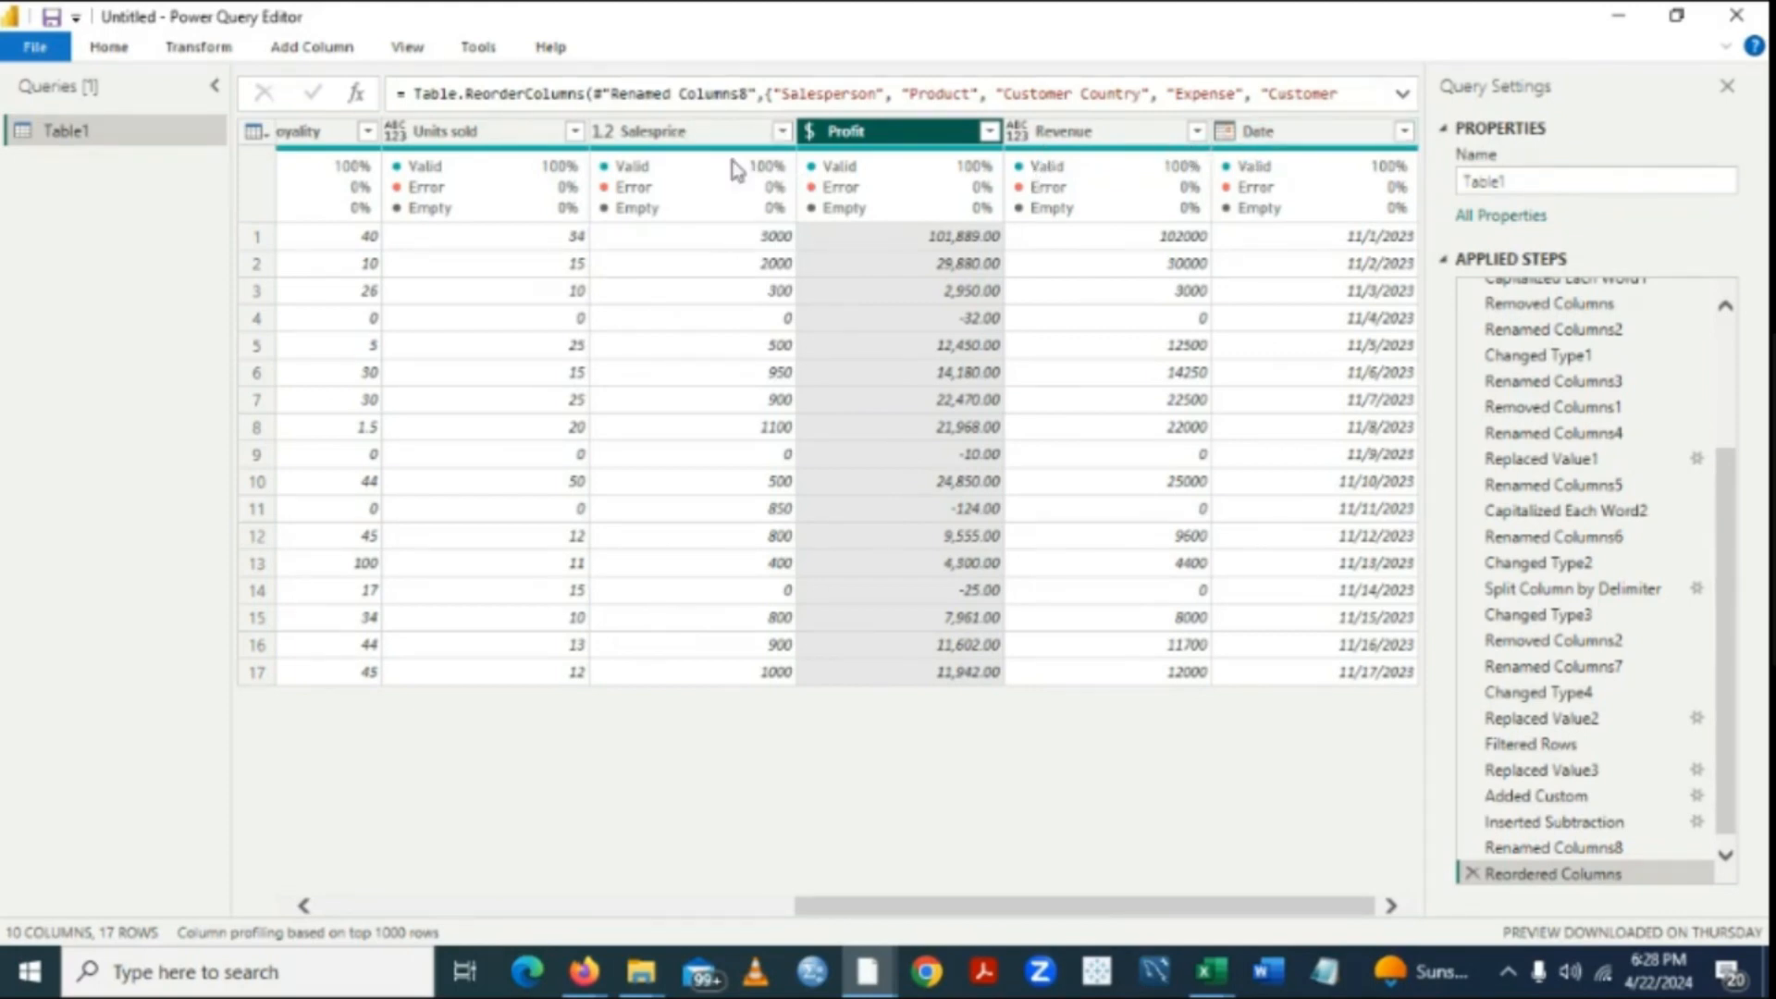
pyautogui.moveTo(735, 169)
pyautogui.click(305, 911)
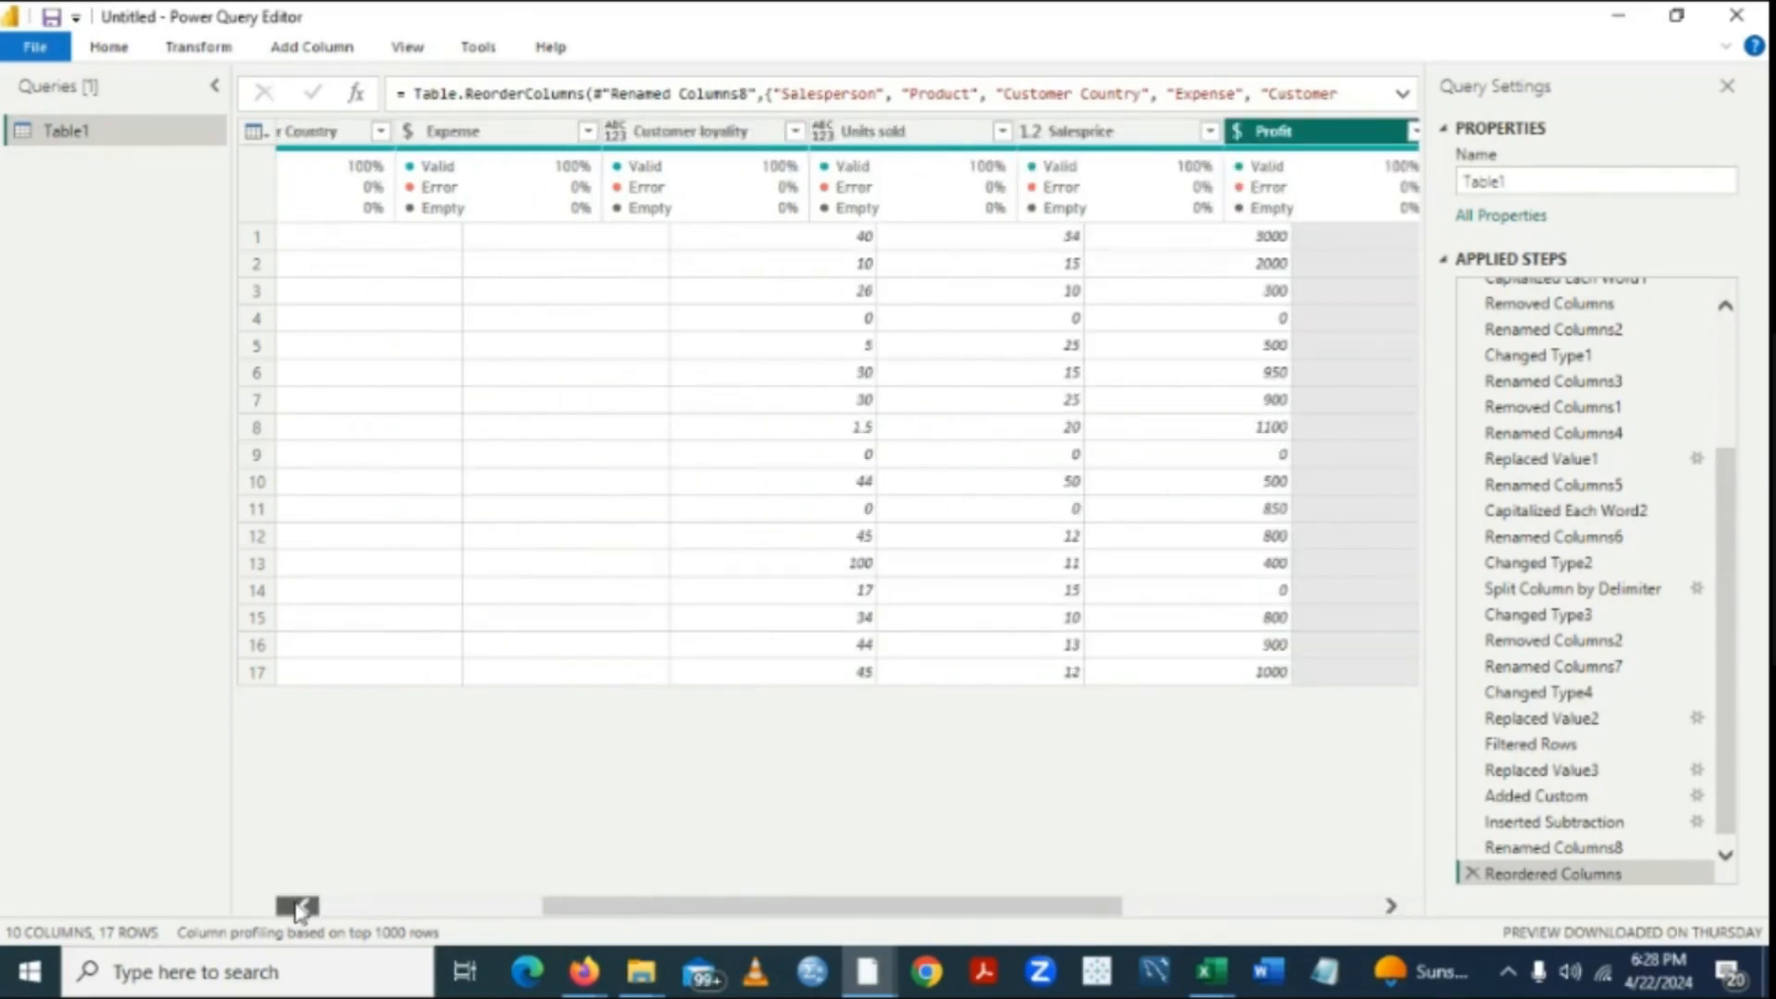
pyautogui.click(298, 908)
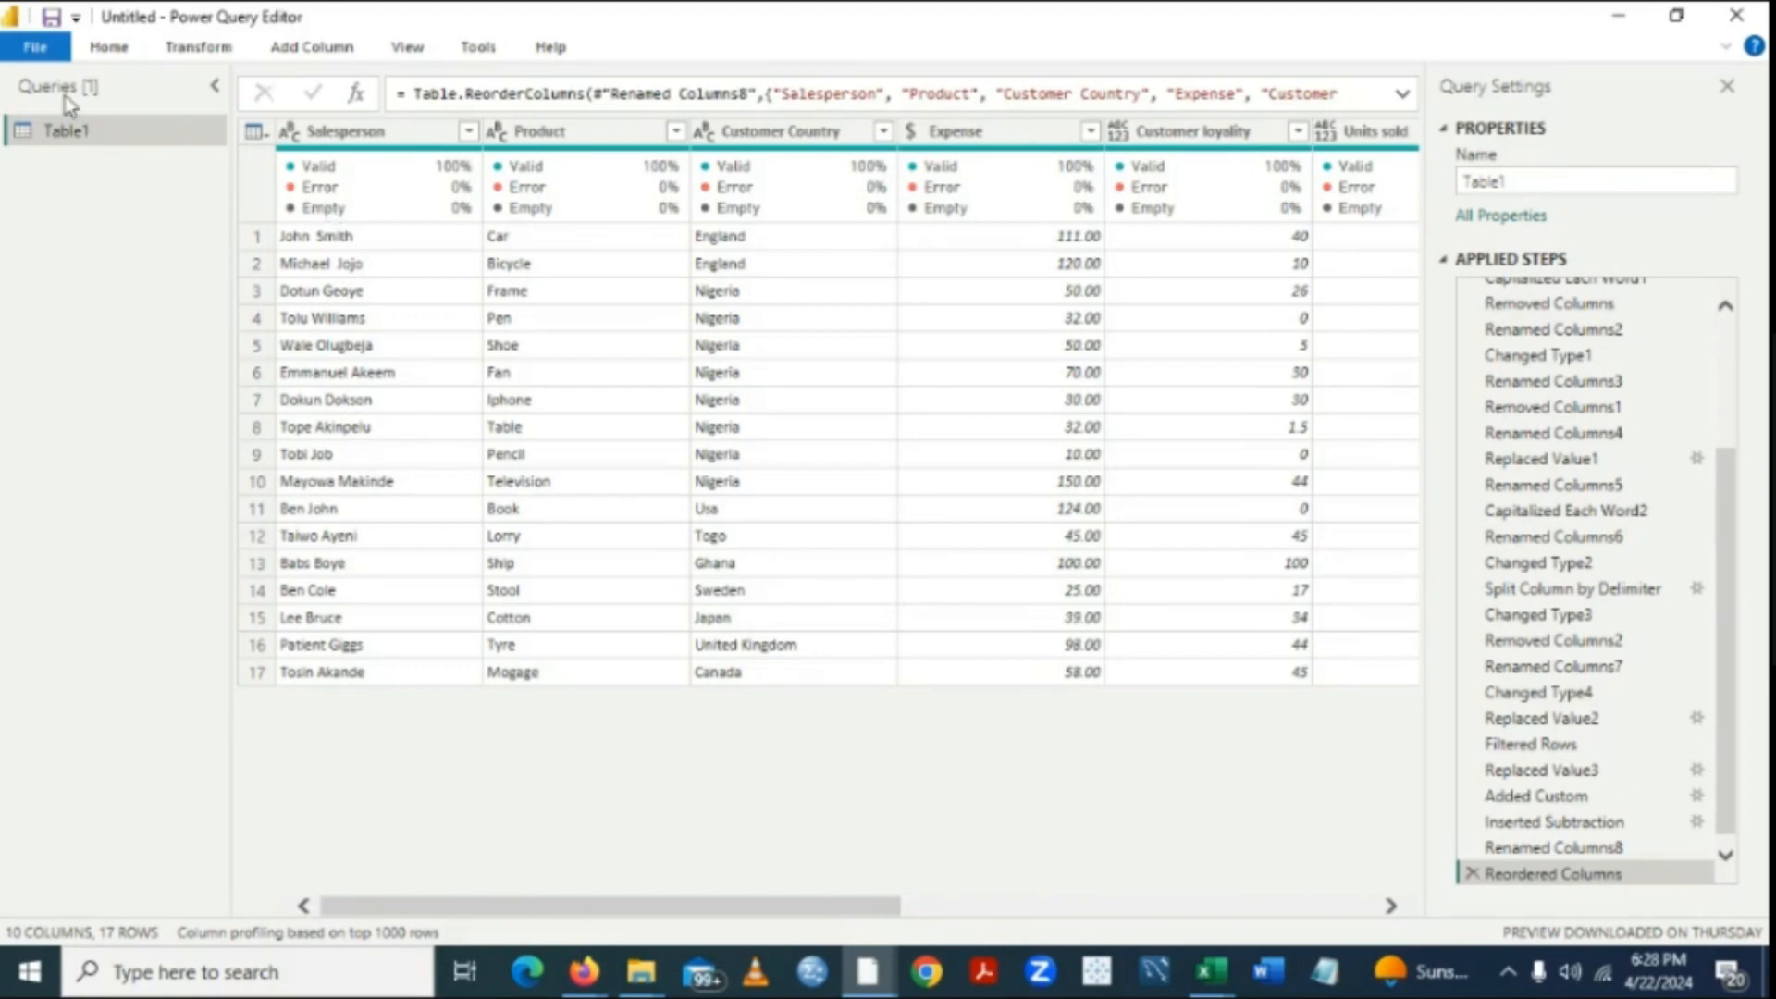
# Close the query editor with the Close & Apply option.
pyautogui.click(117, 52)
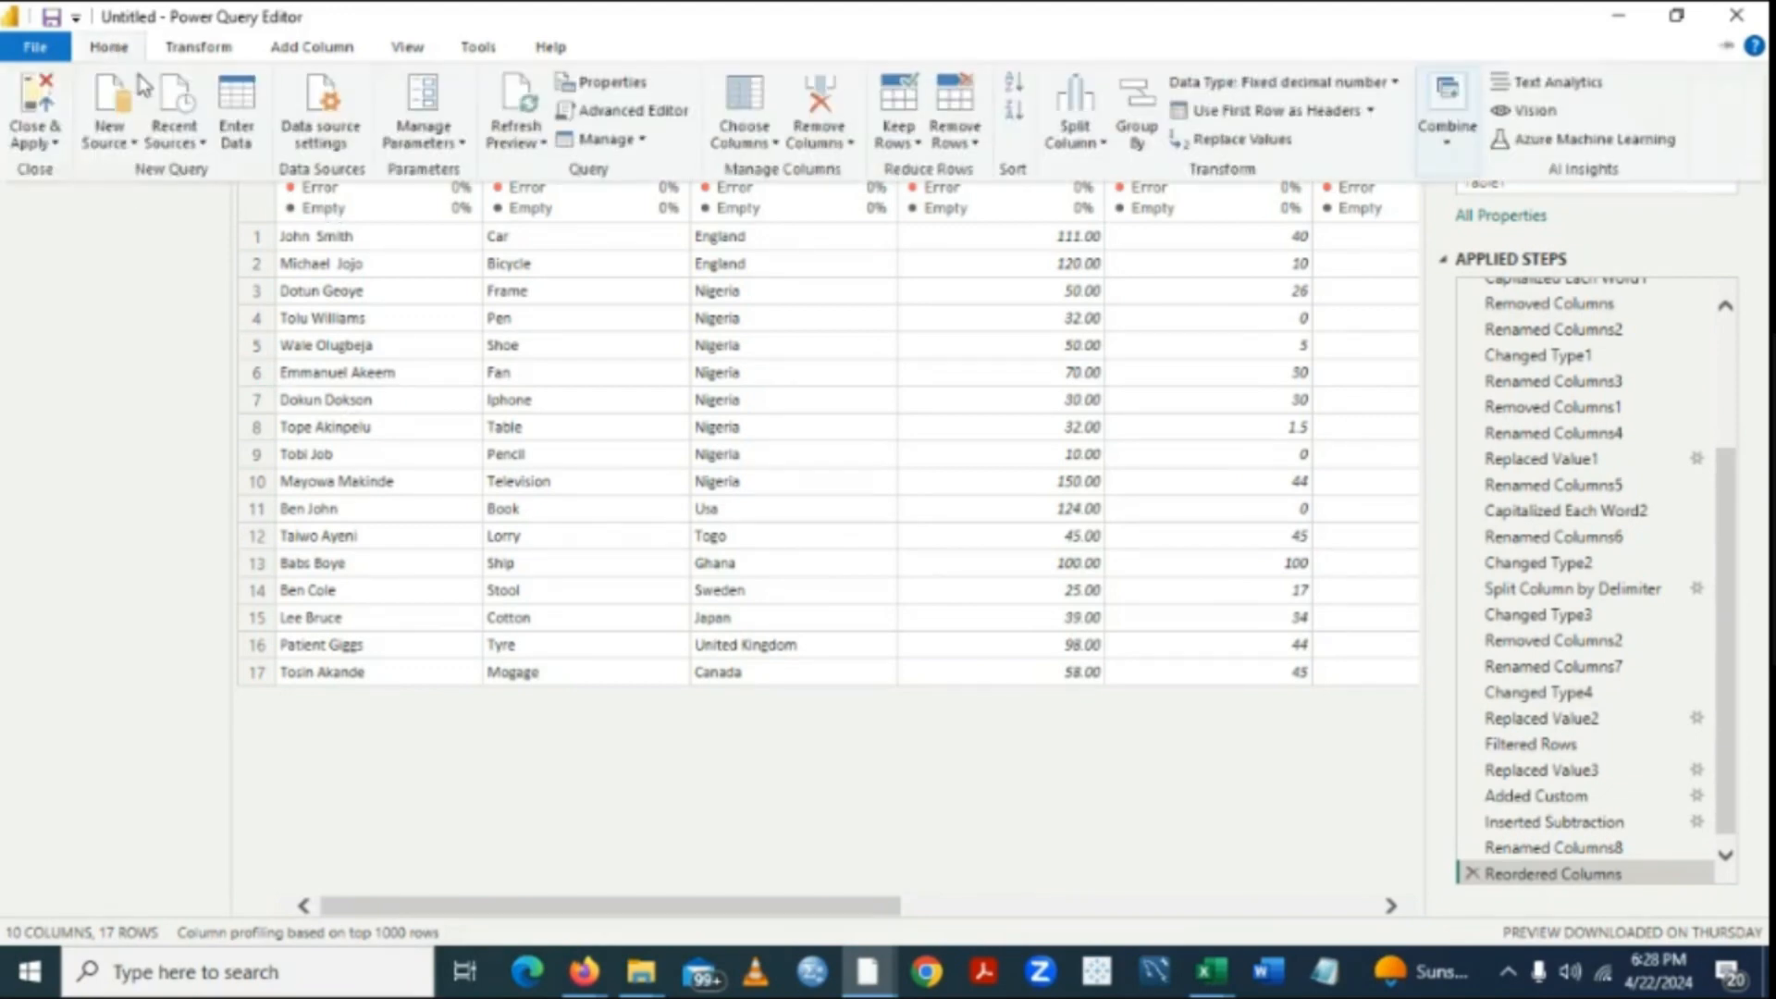
pyautogui.click(57, 145)
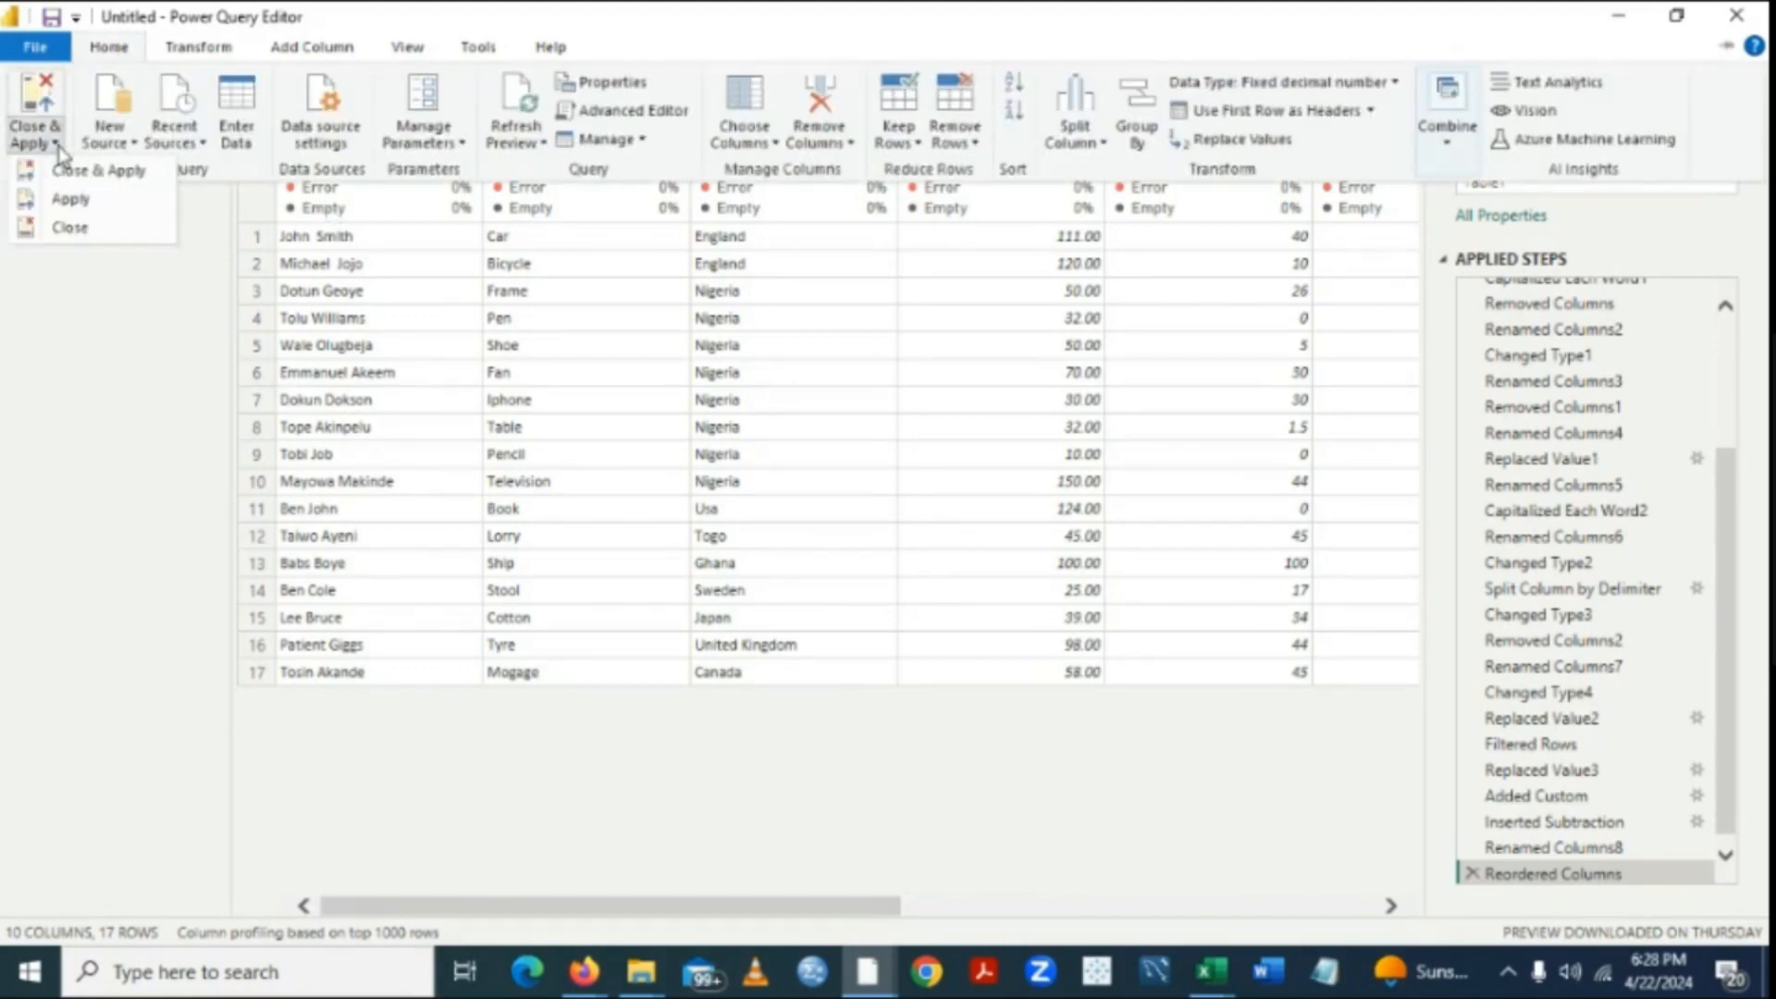
pyautogui.click(82, 172)
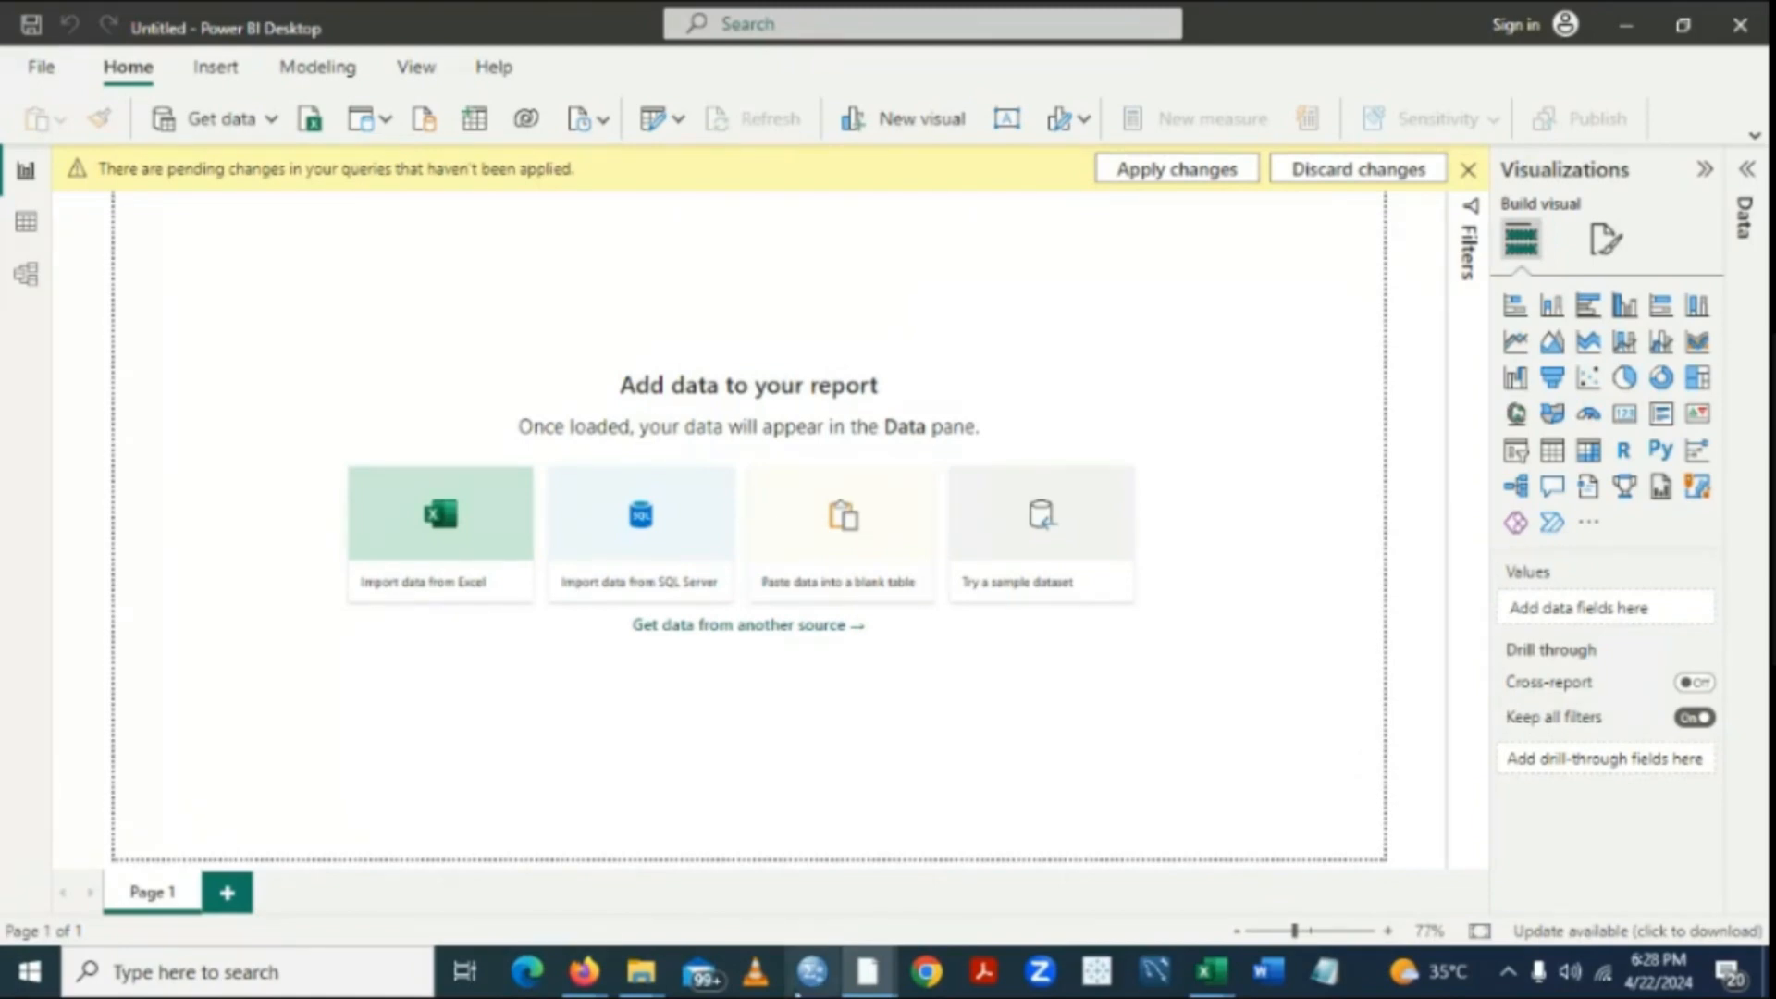
# Return to the untitled report with the pending query changes and apply them to load Table1.
pyautogui.moveTo(870, 973)
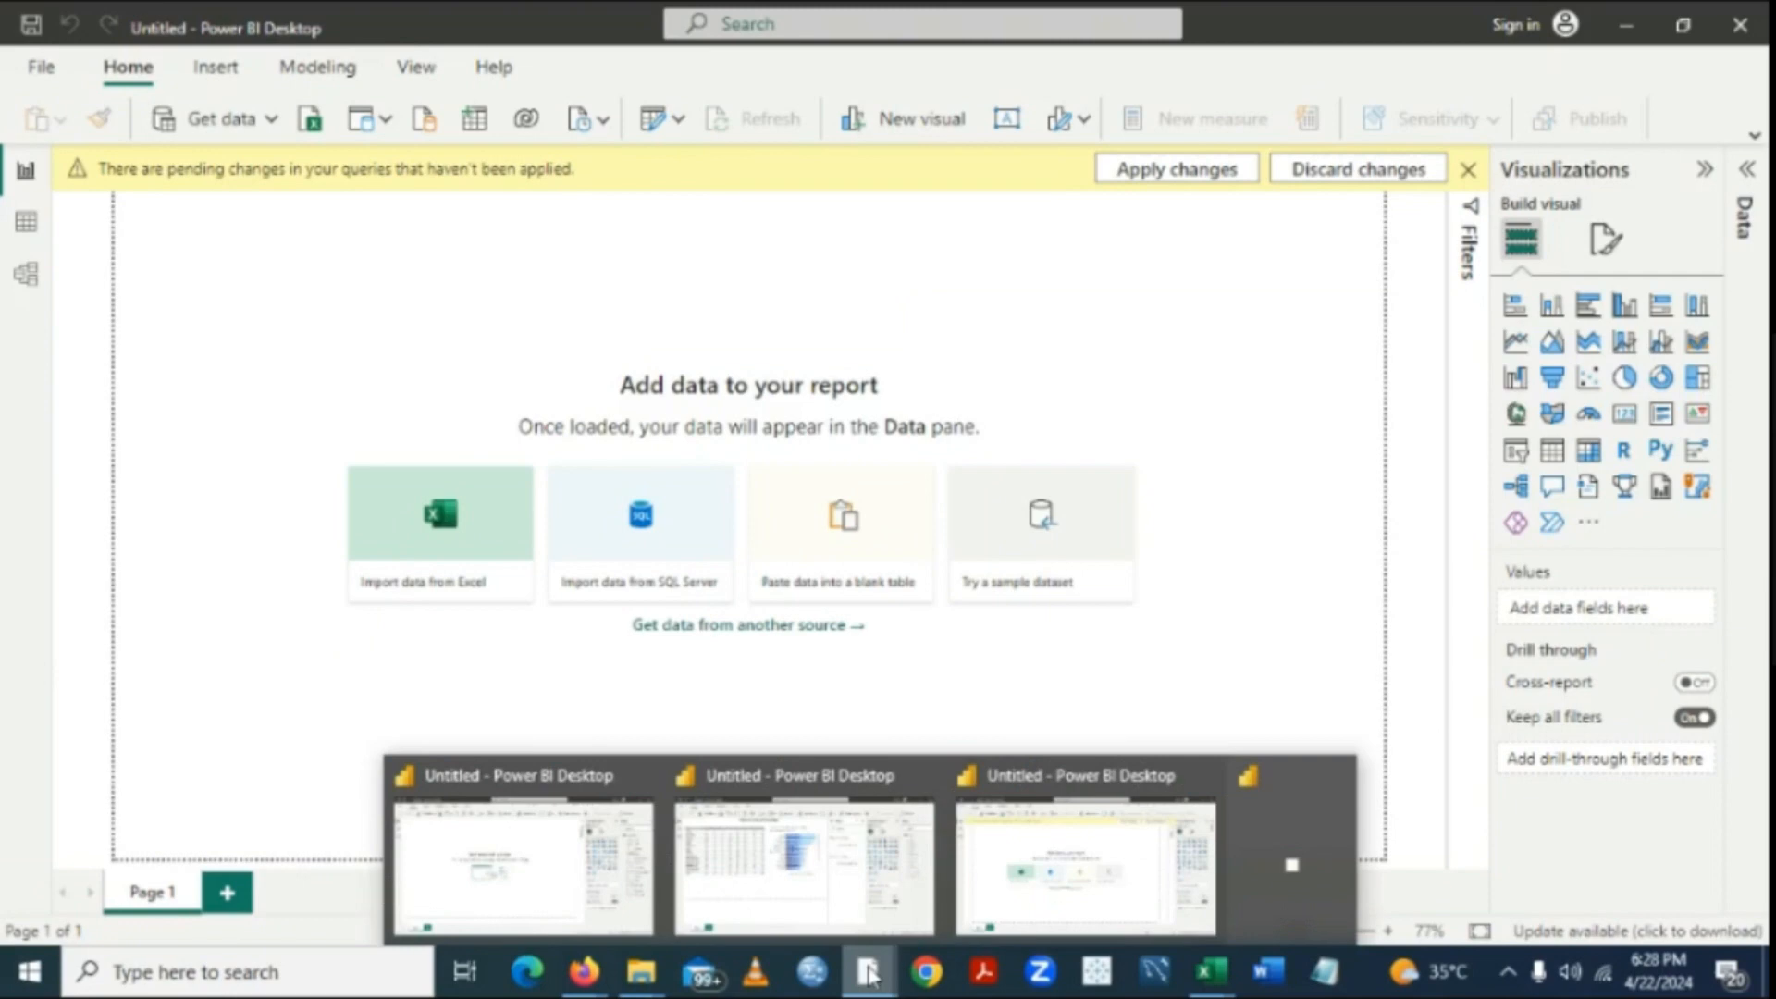
pyautogui.moveTo(936, 886)
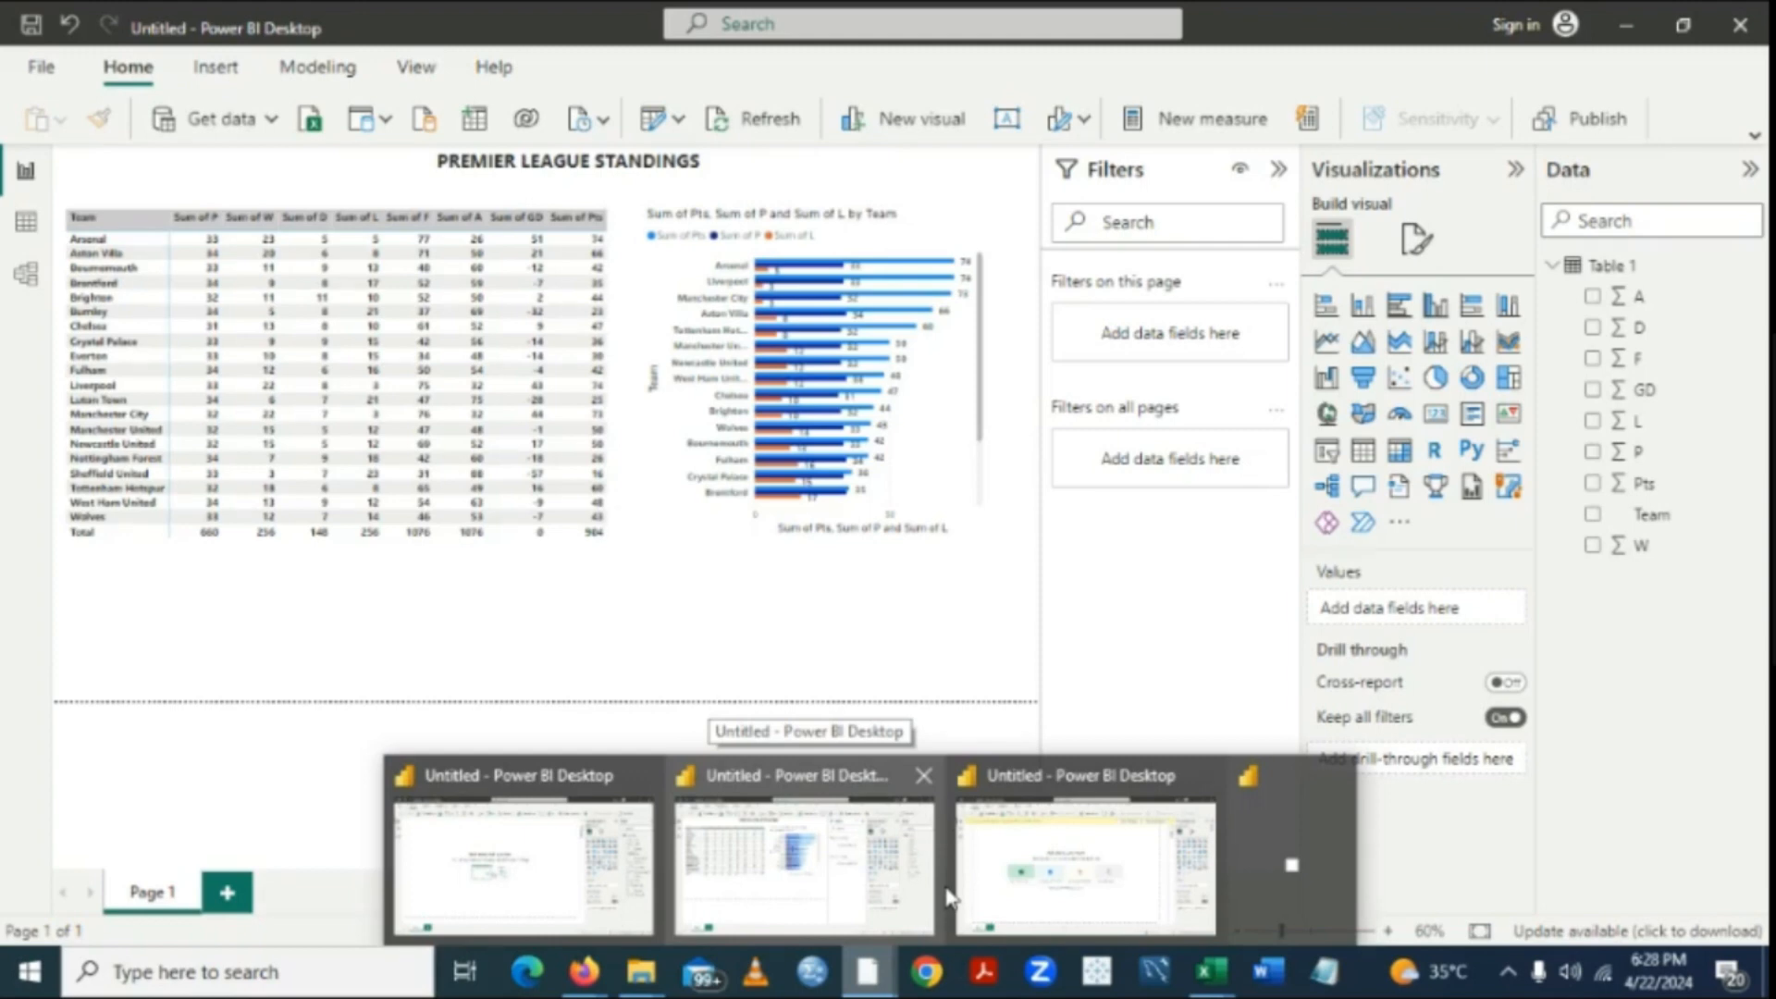
pyautogui.click(966, 869)
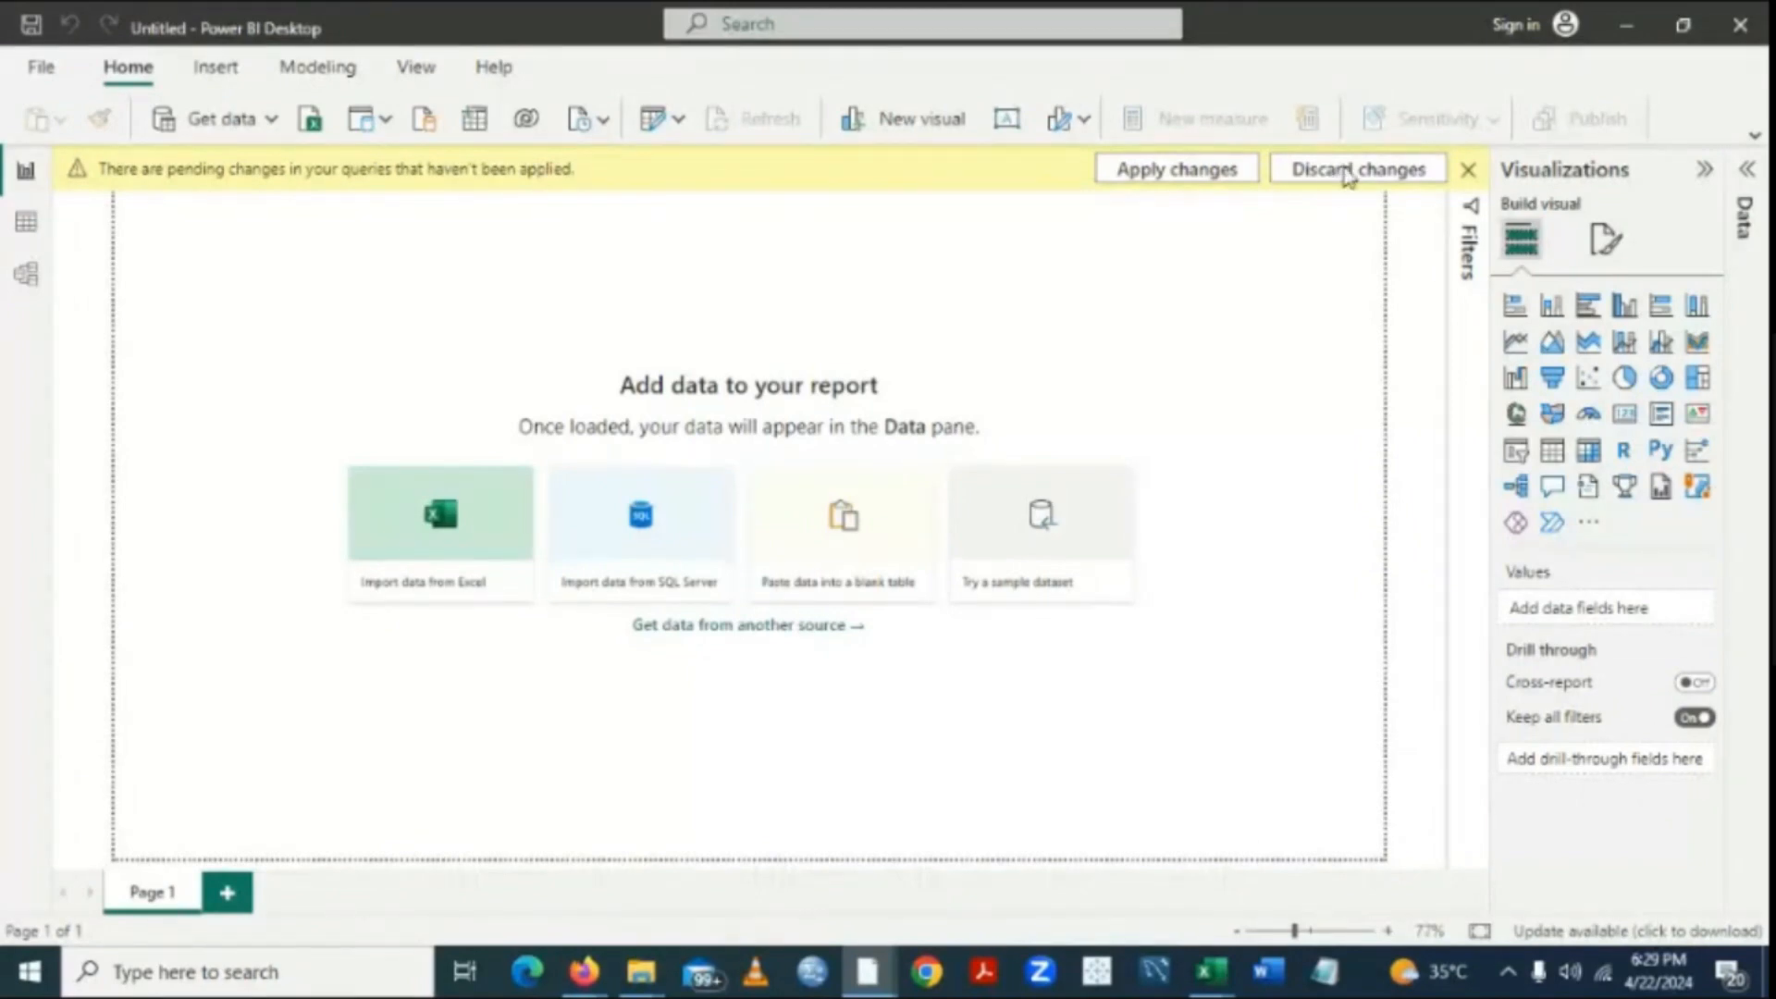
pyautogui.click(1208, 176)
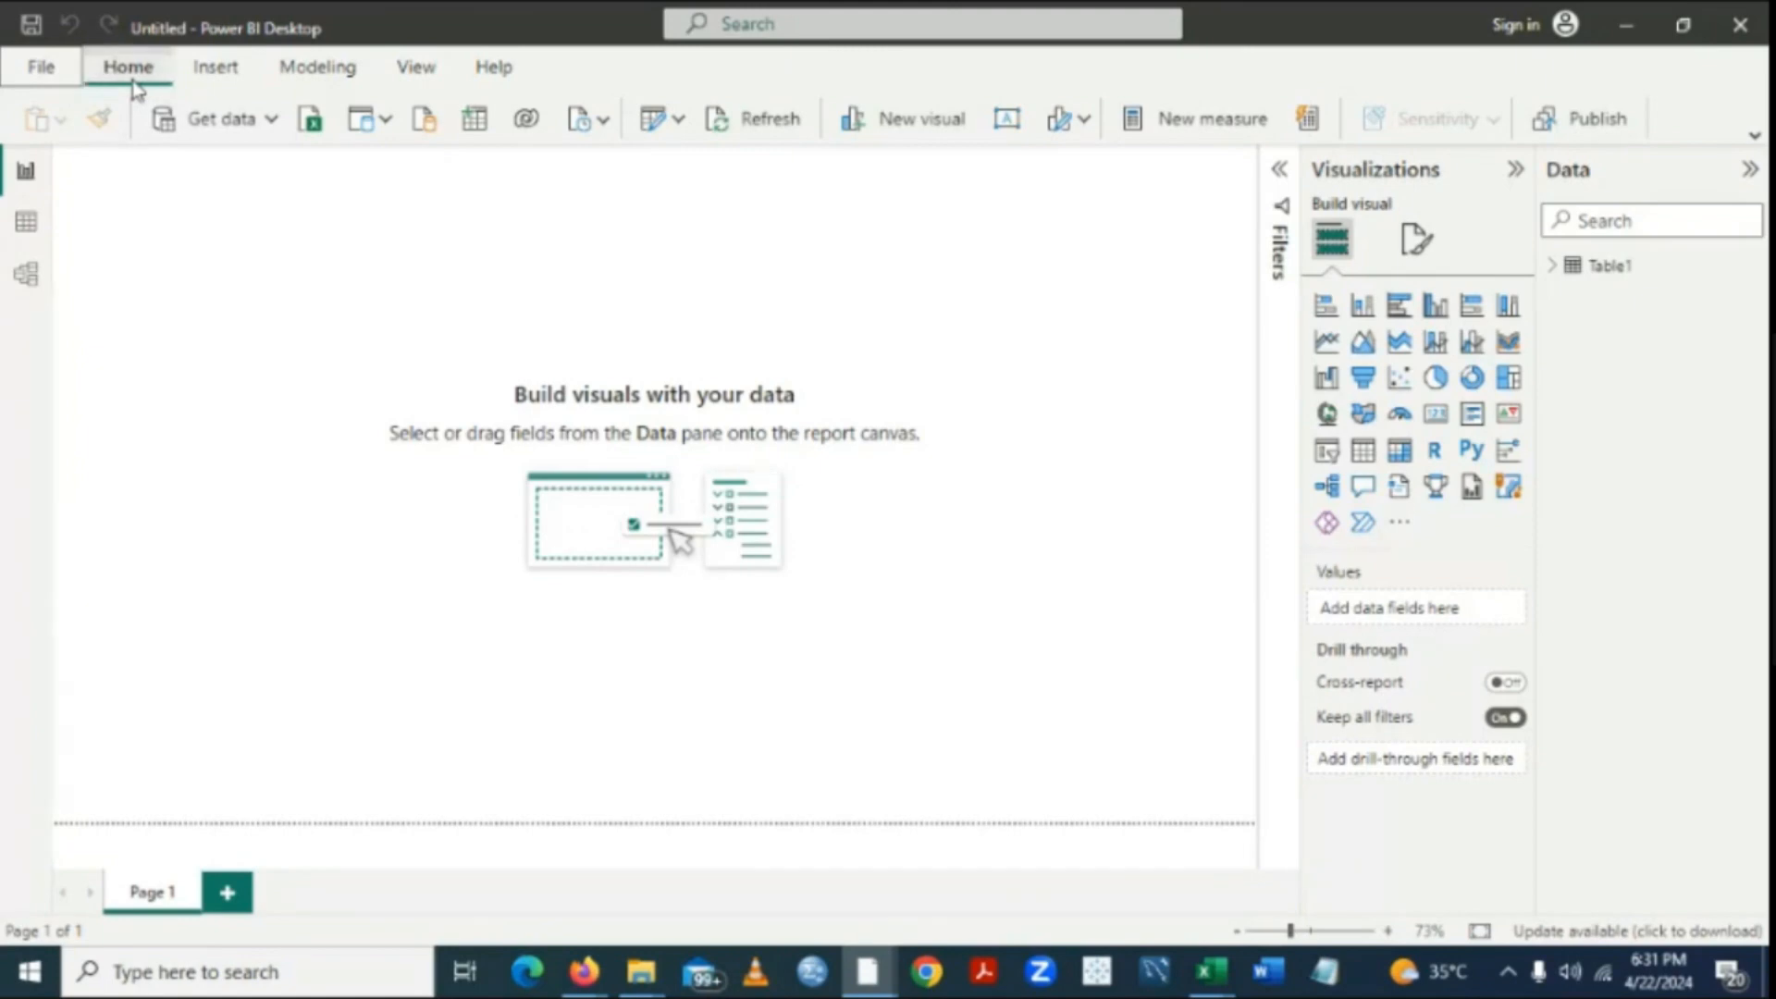
# Open the report's file management options.
pyautogui.click(61, 81)
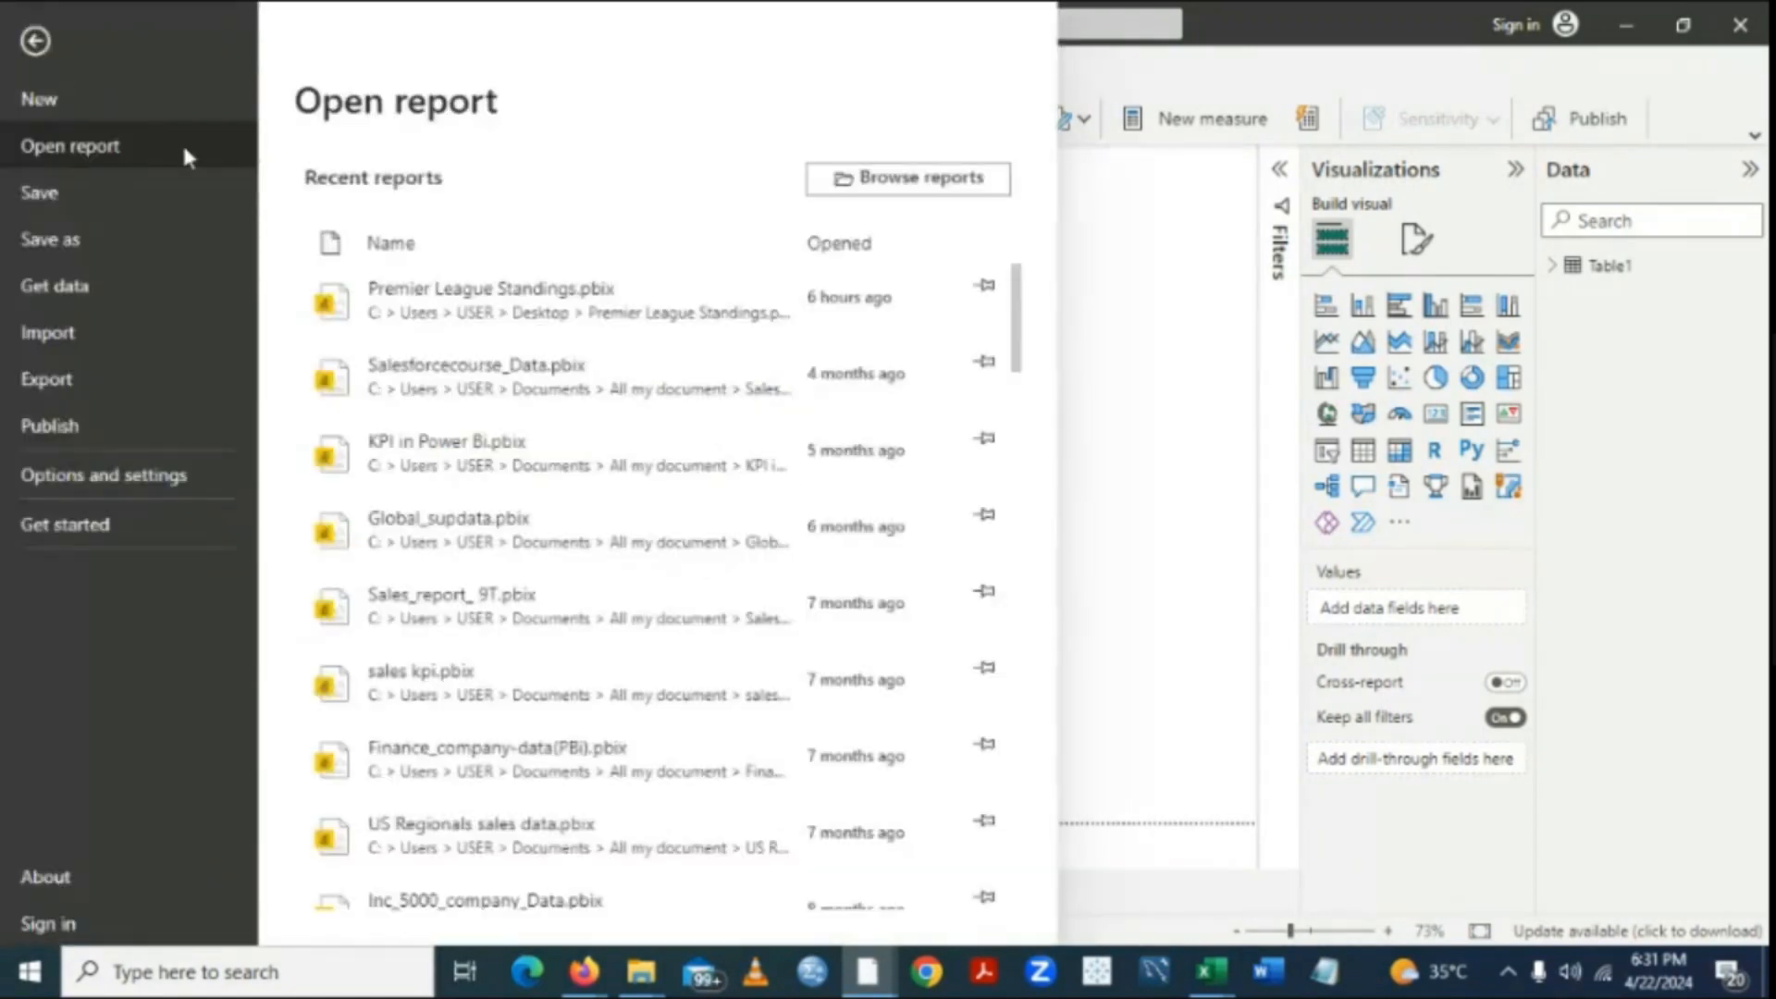